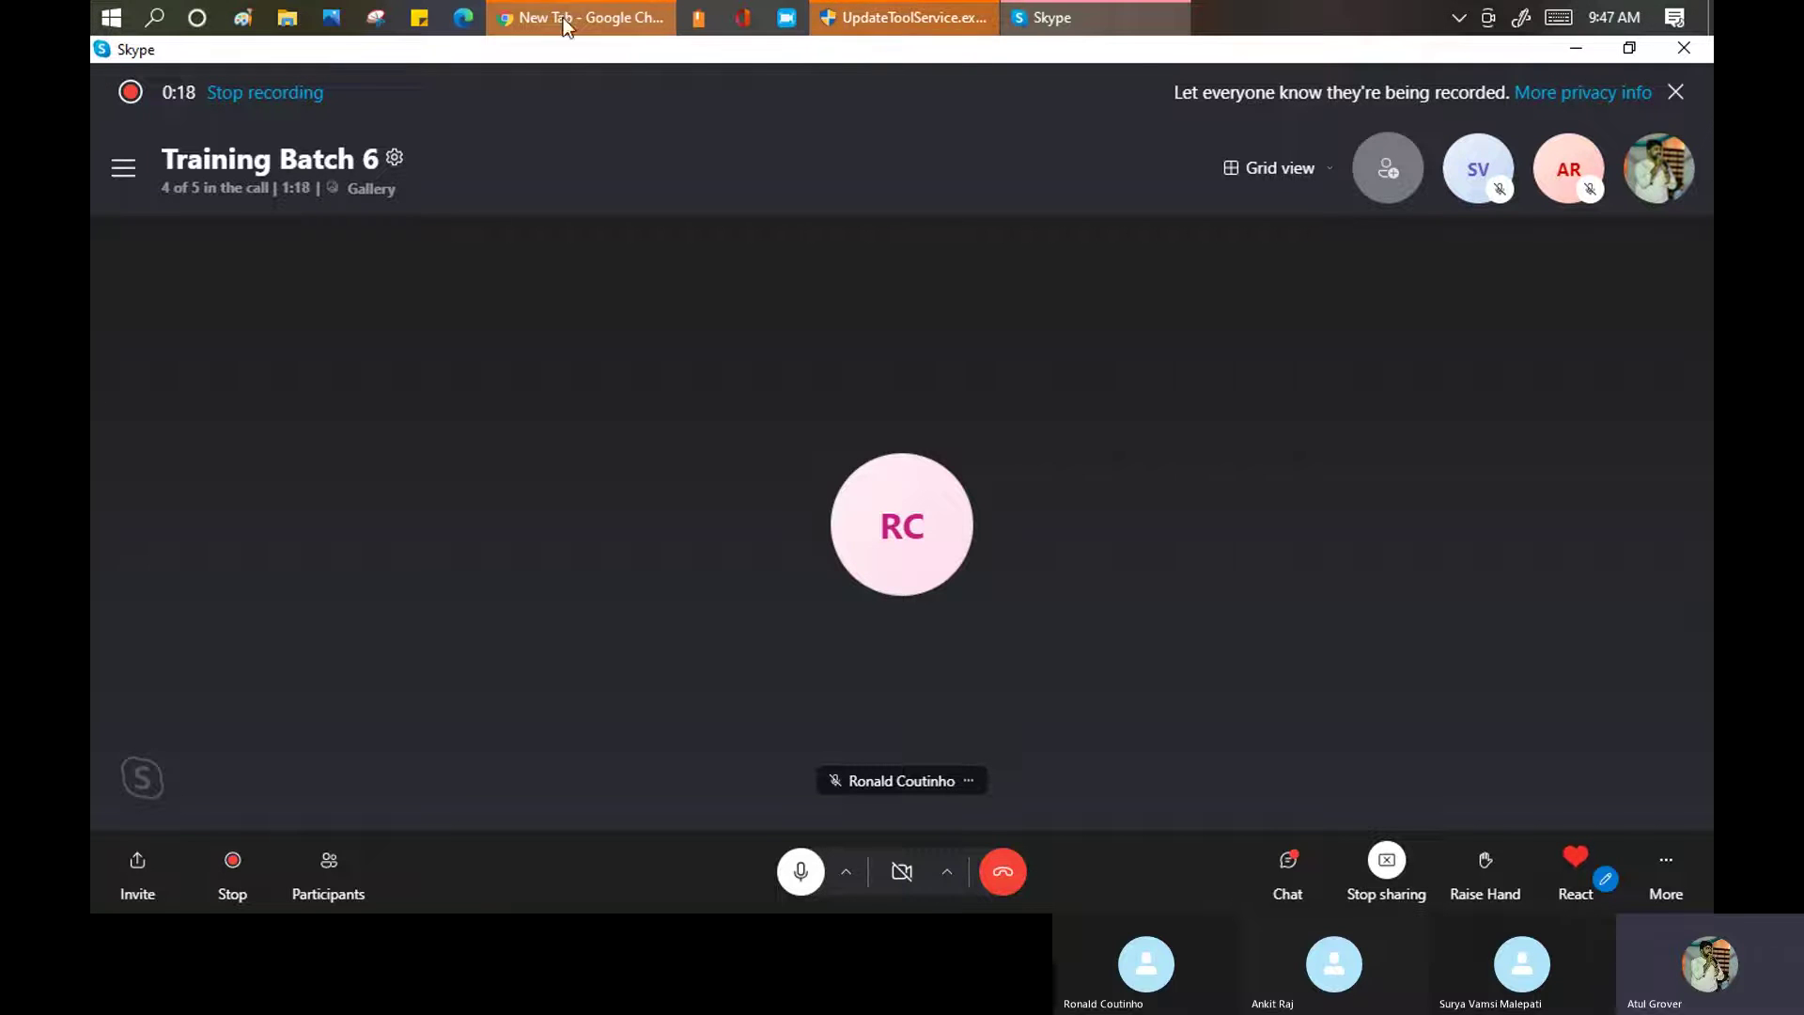
Load the dev86271.service-now.com address in Chrome, landing on the ServiceNow Developer home page
{"action": "left_click", "coordinate": [535, 19]}
{"action": "type", "text": "dev"}
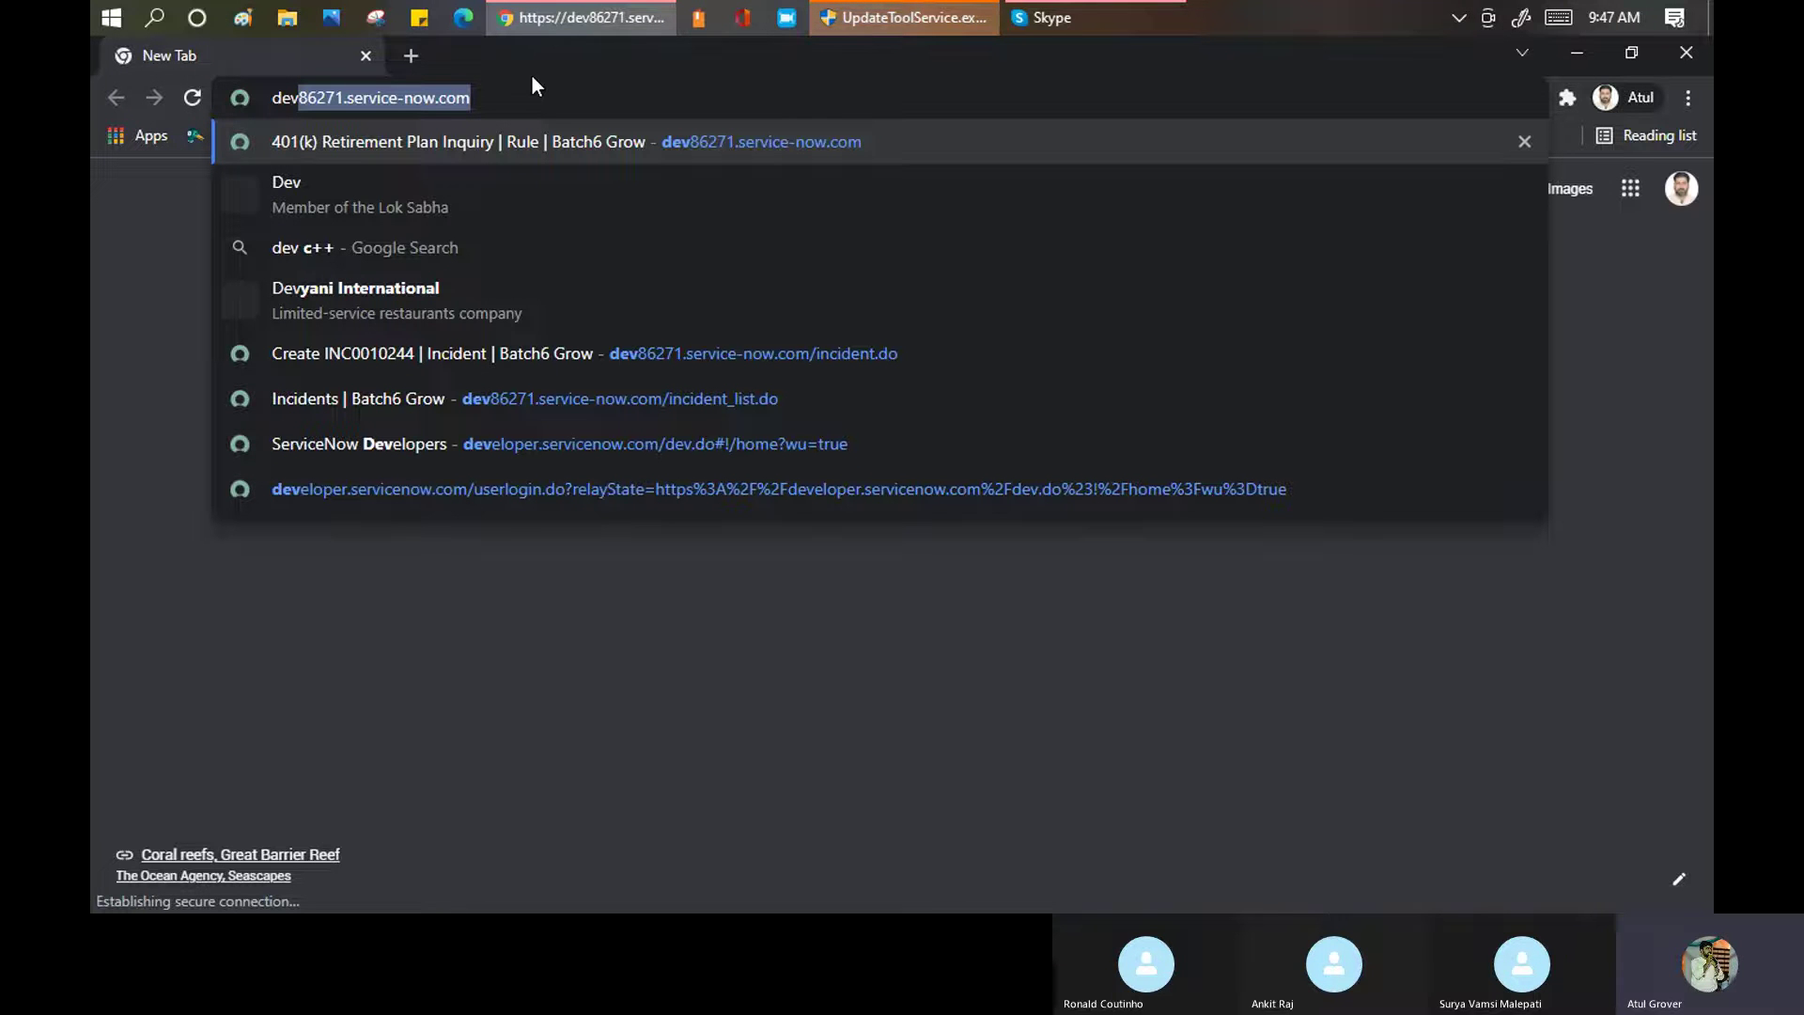
{"action": "key", "text": "Return"}
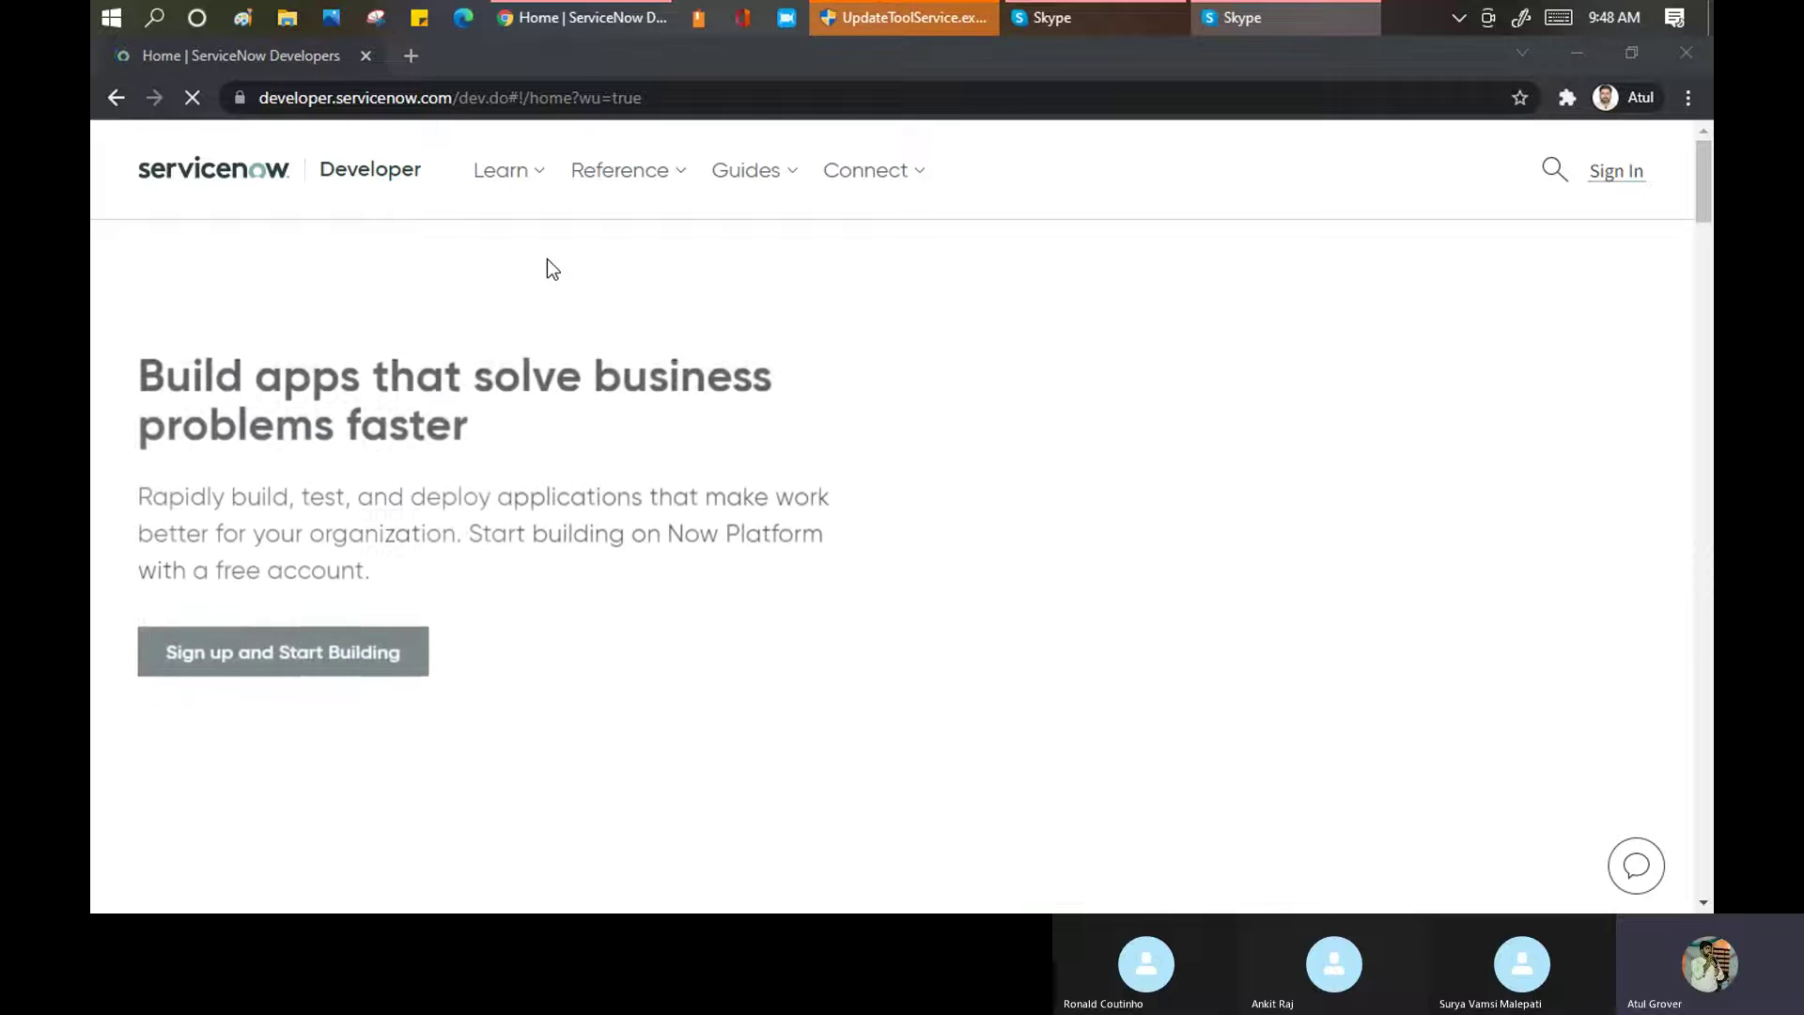
Start signing in to the Developer site and enter the account e-mail
{"action": "left_click", "coordinate": [1623, 183]}
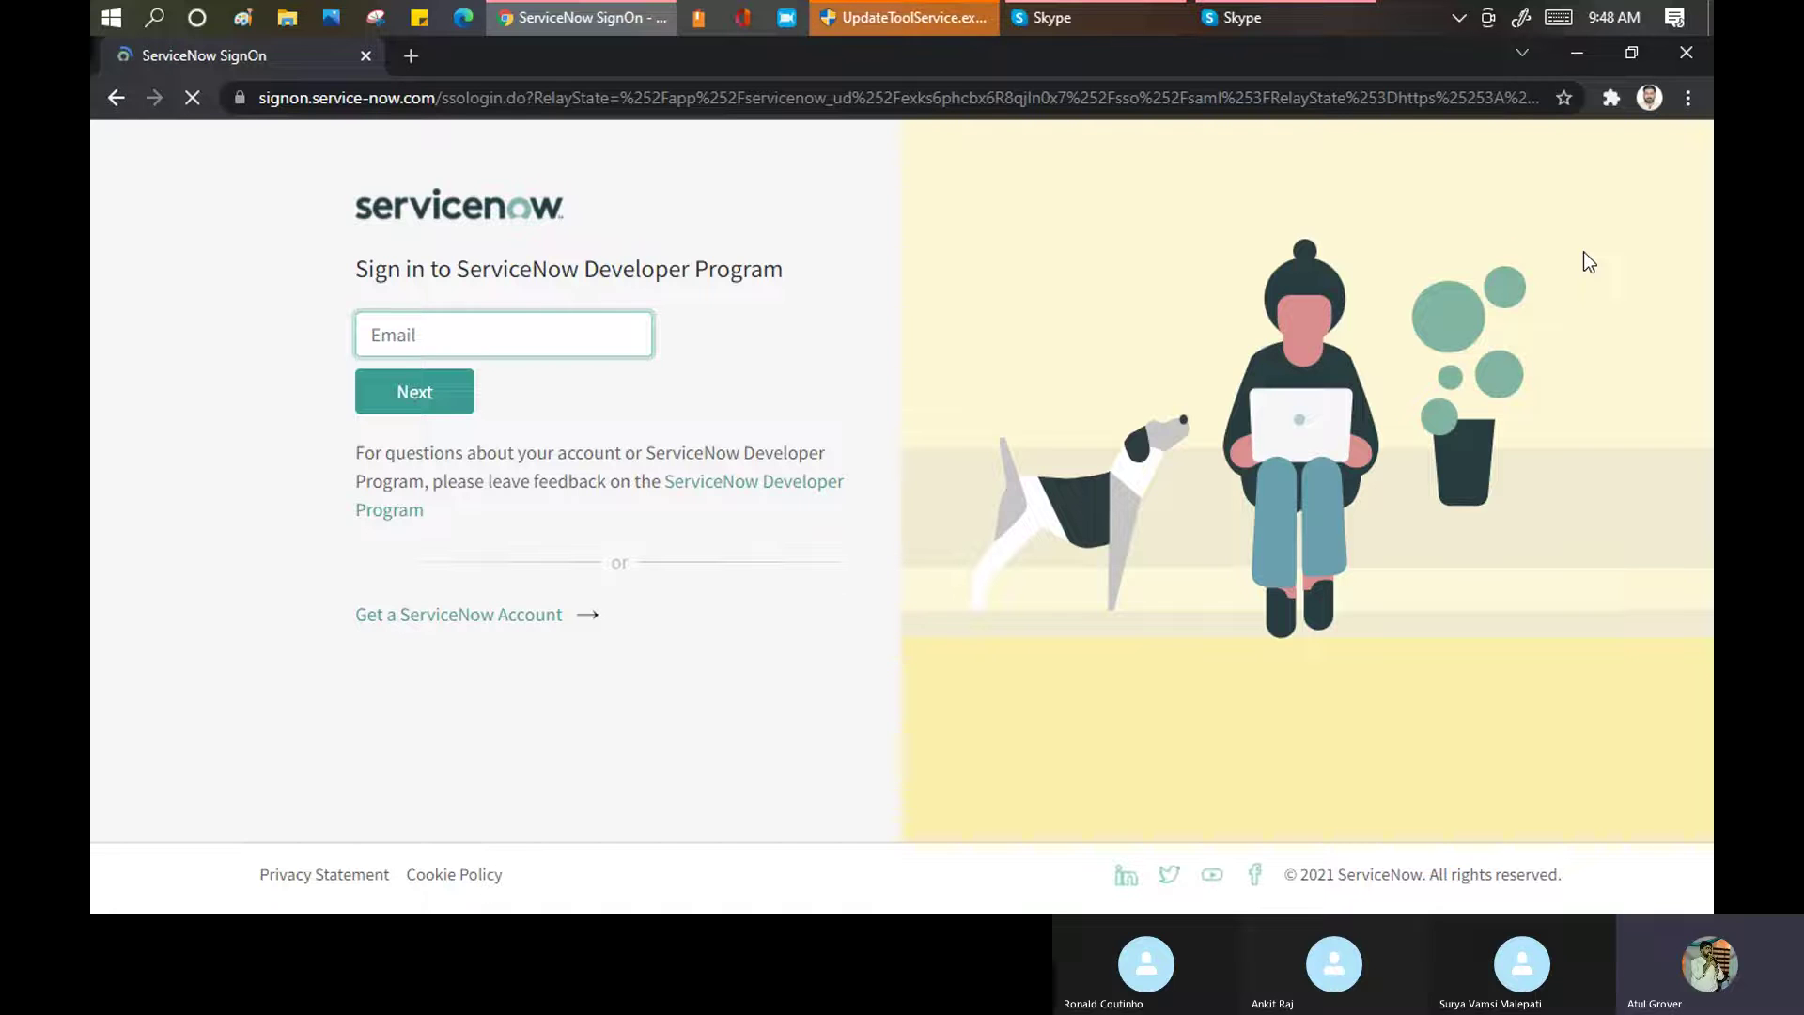
{"action": "left_click", "coordinate": [569, 336]}
{"action": "left_click_drag", "start_coordinate": [569, 335], "coordinate": [319, 330]}
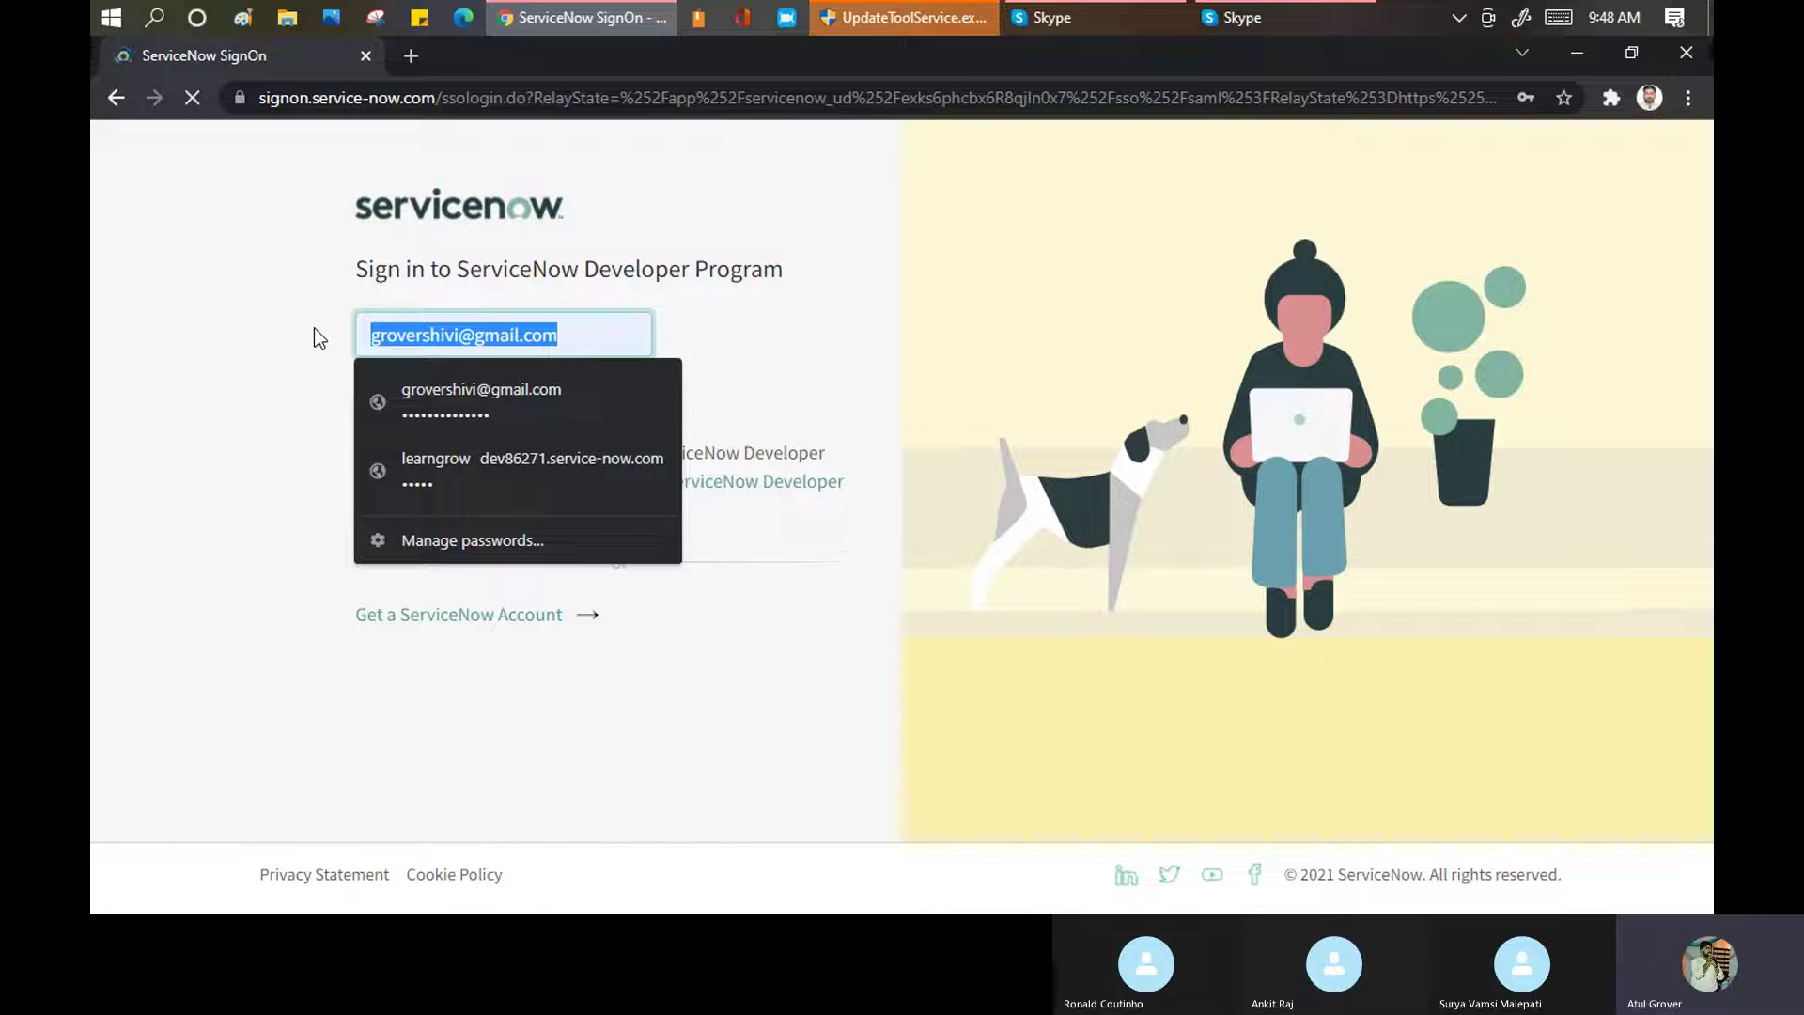
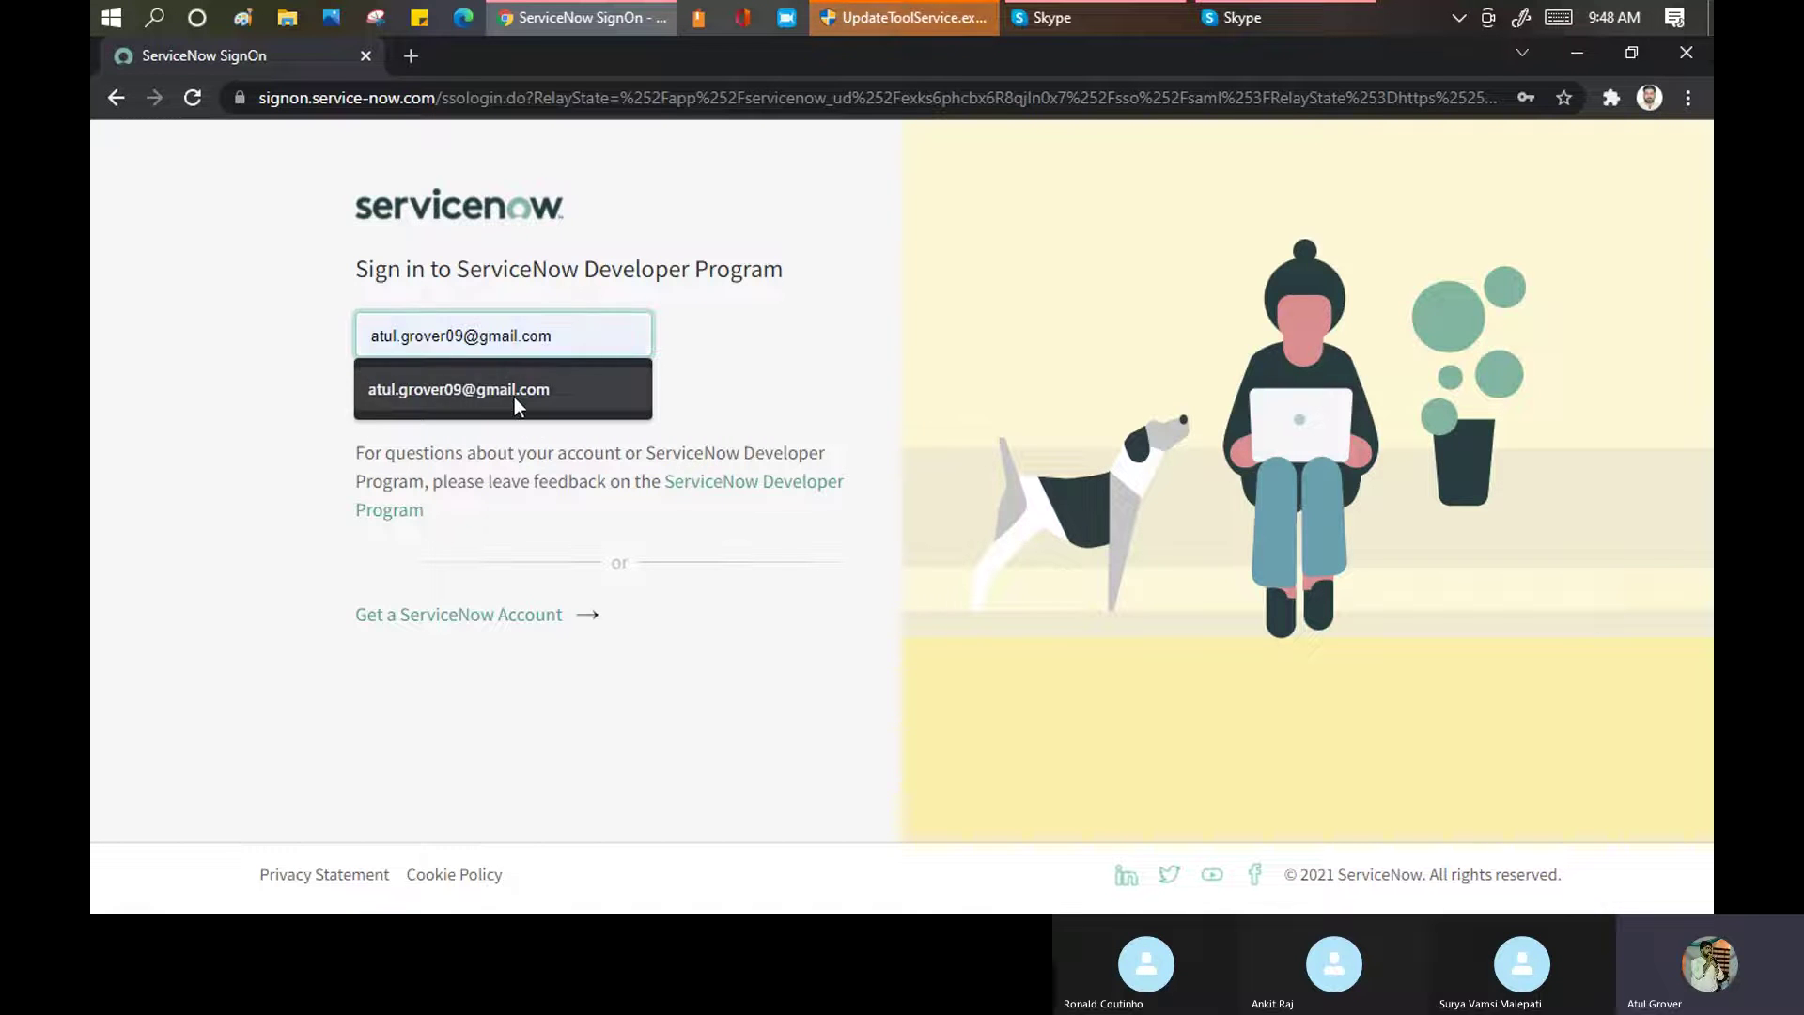
{"action": "left_click", "coordinate": [510, 389]}
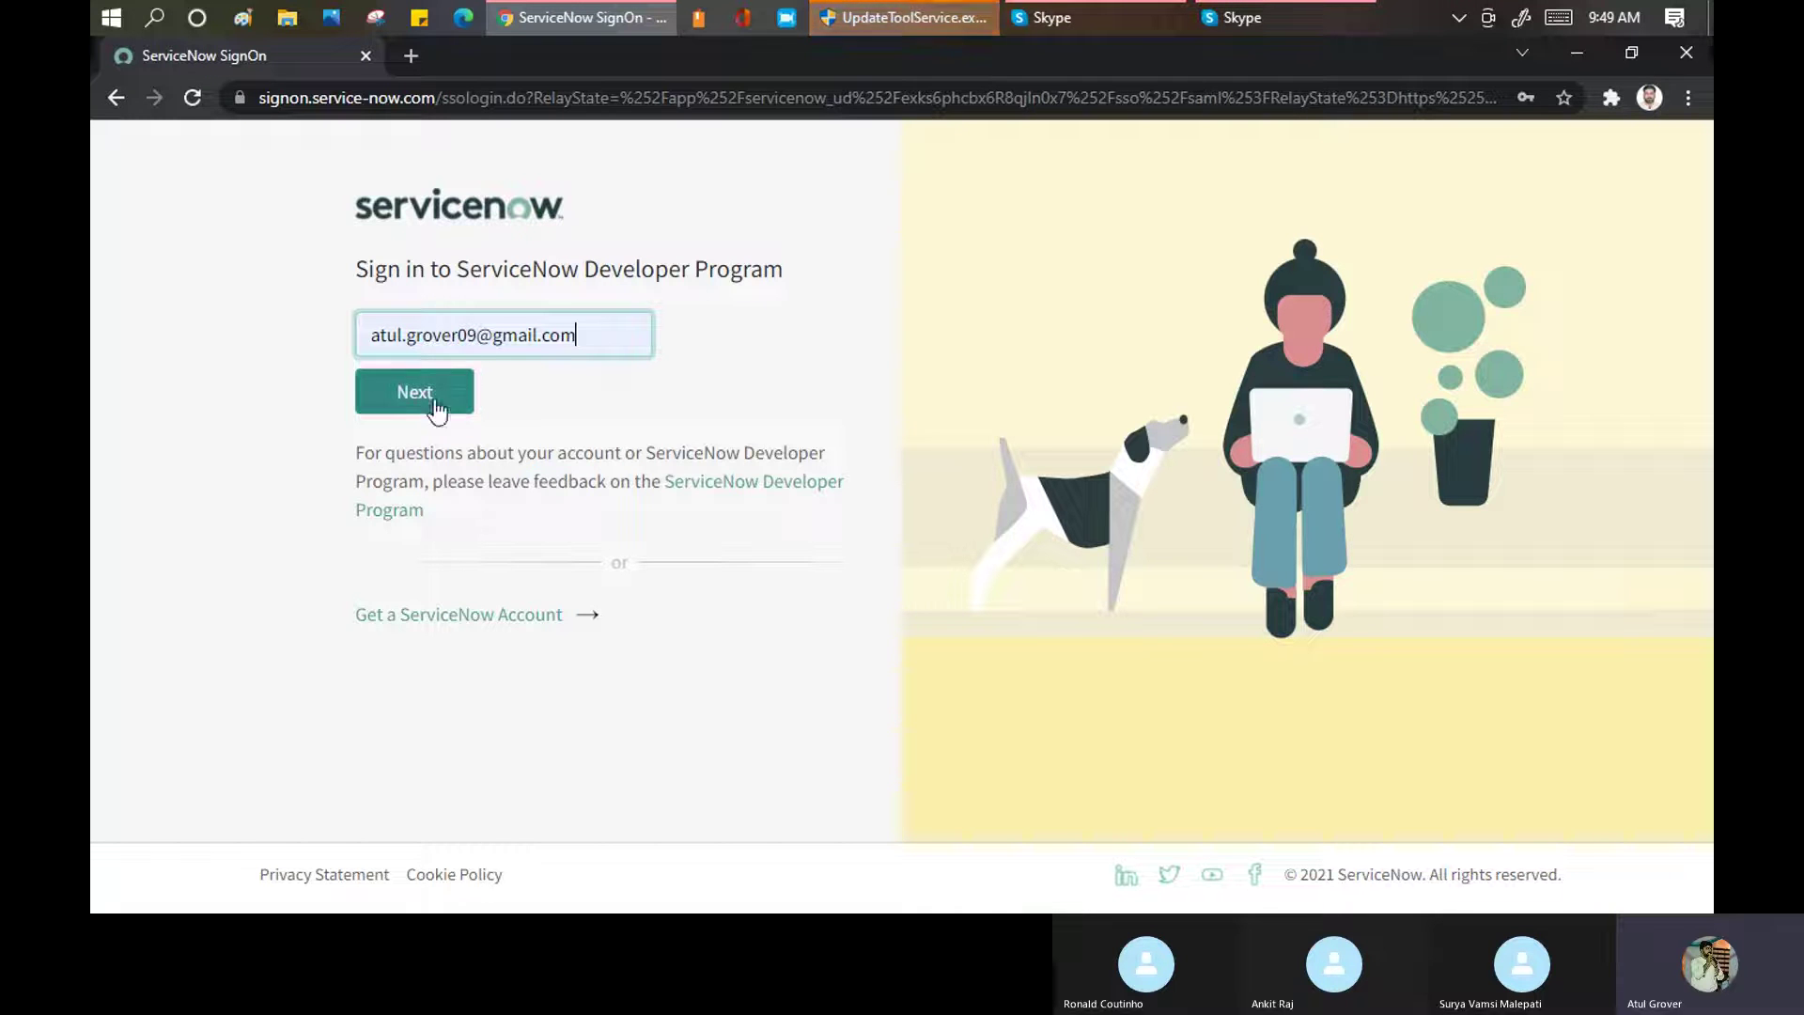
{"action": "left_click", "coordinate": [401, 410]}
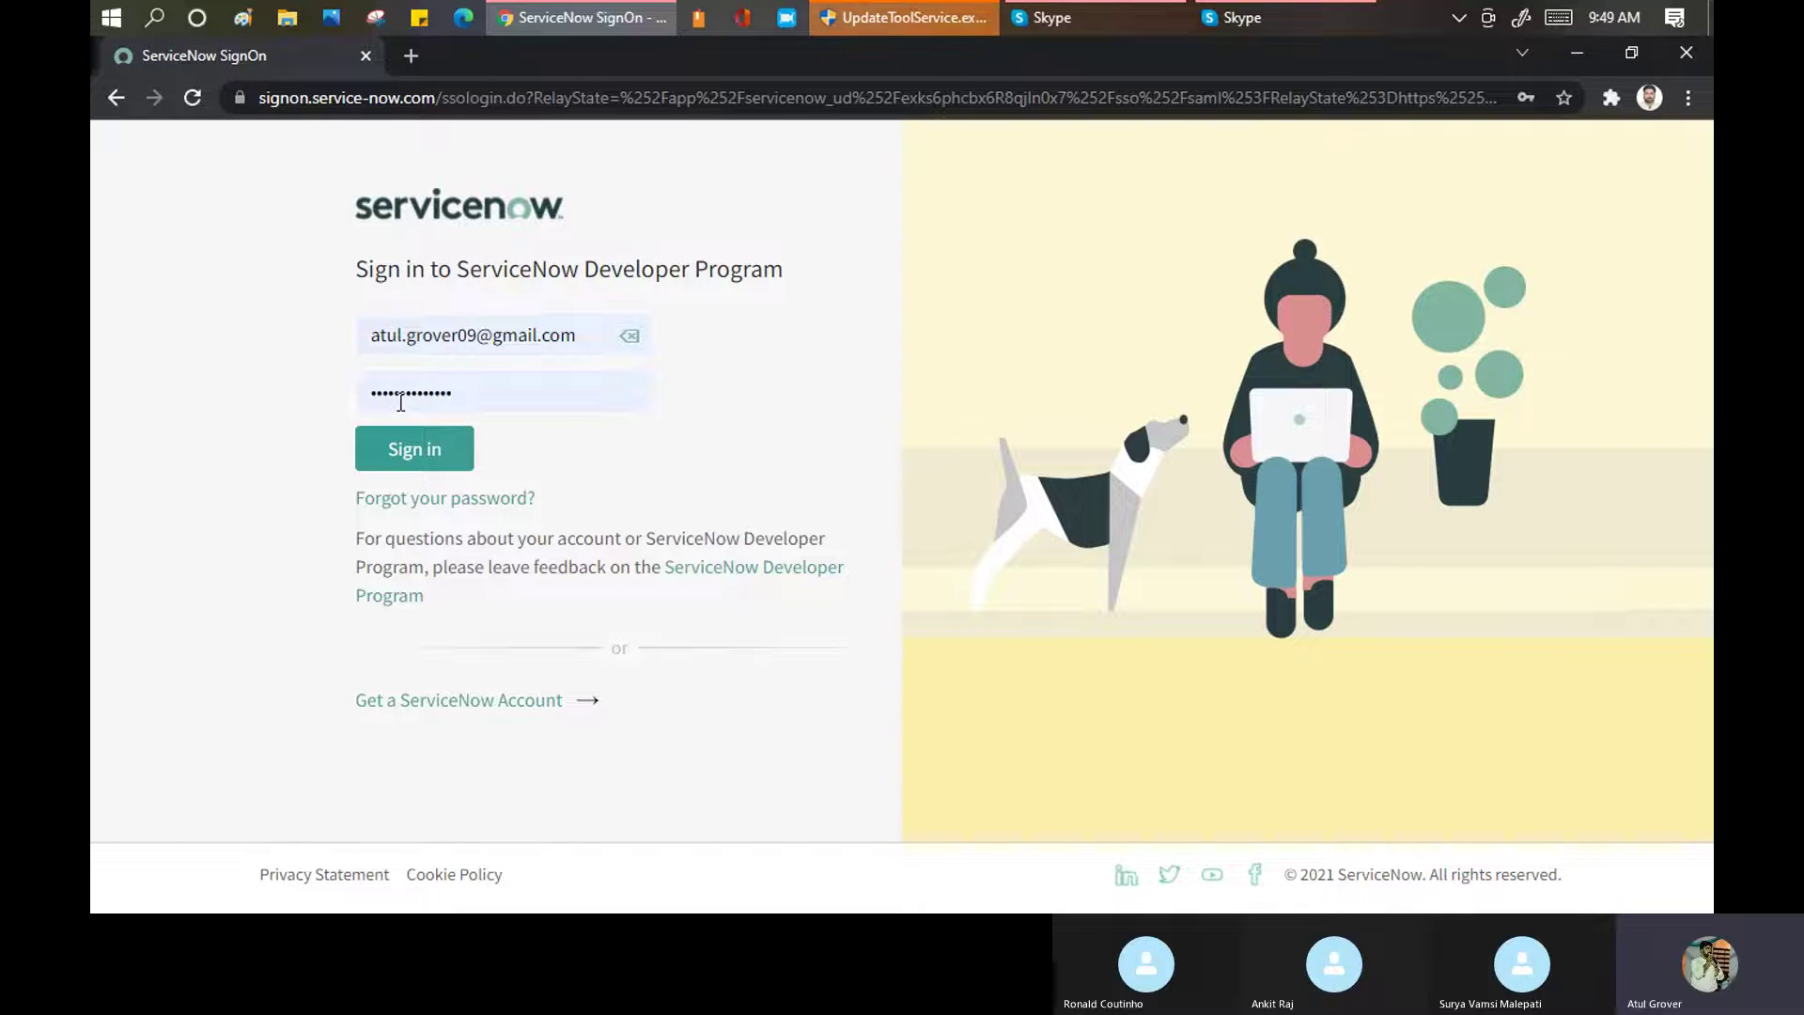
Enter the account password and submit the sign-in
{"action": "left_click", "coordinate": [504, 395]}
{"action": "left_click_drag", "start_coordinate": [483, 395], "coordinate": [340, 400]}
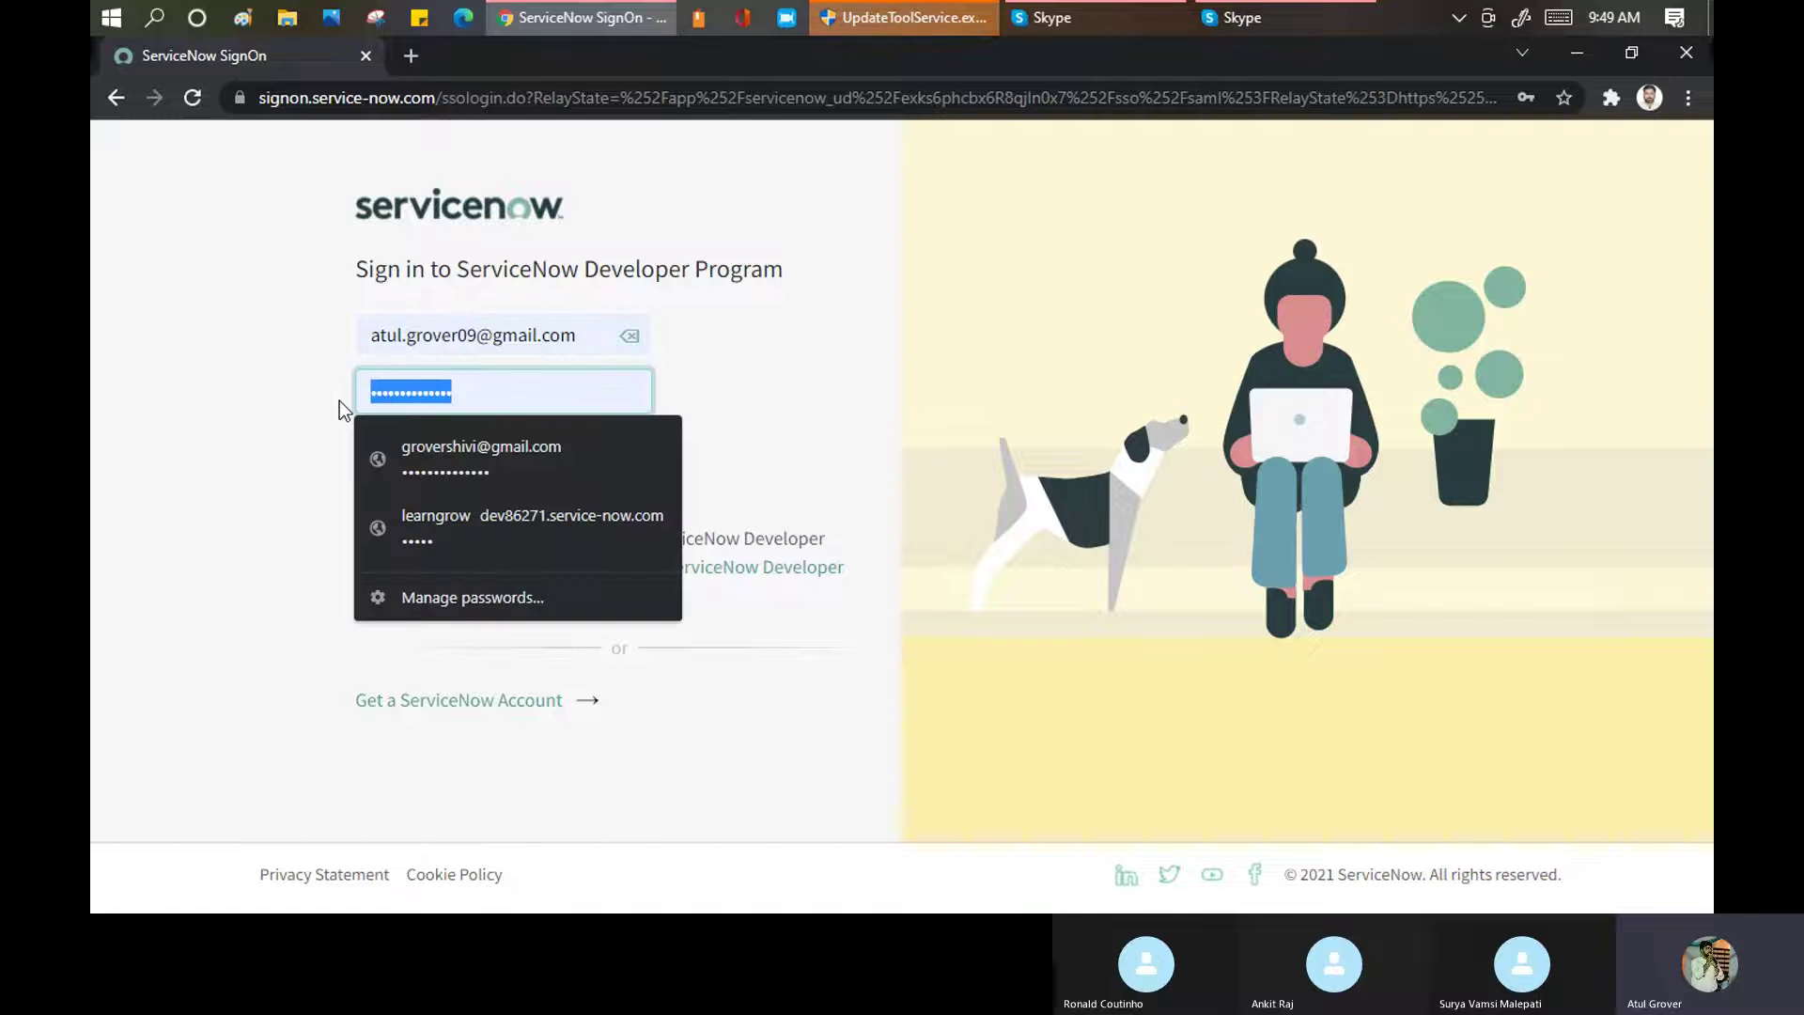
{"action": "type", "text": "******"}
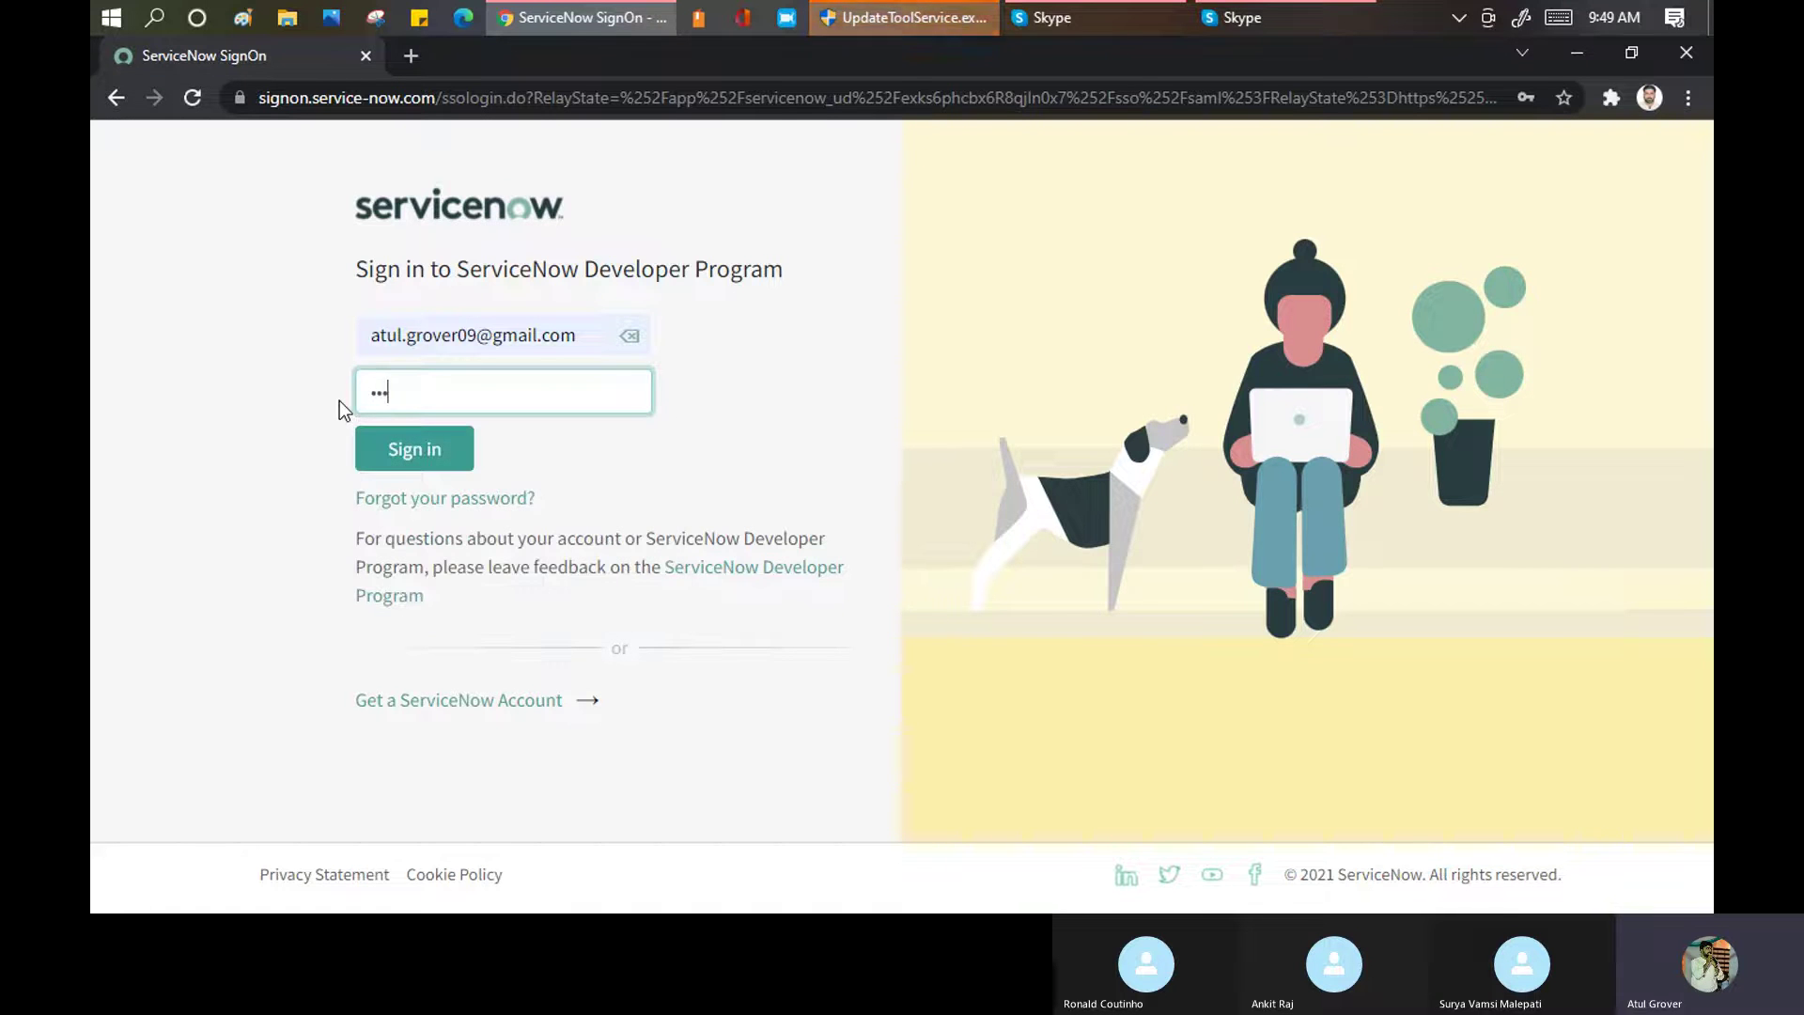
{"action": "type", "text": "*****"}
{"action": "left_click", "coordinate": [408, 460]}
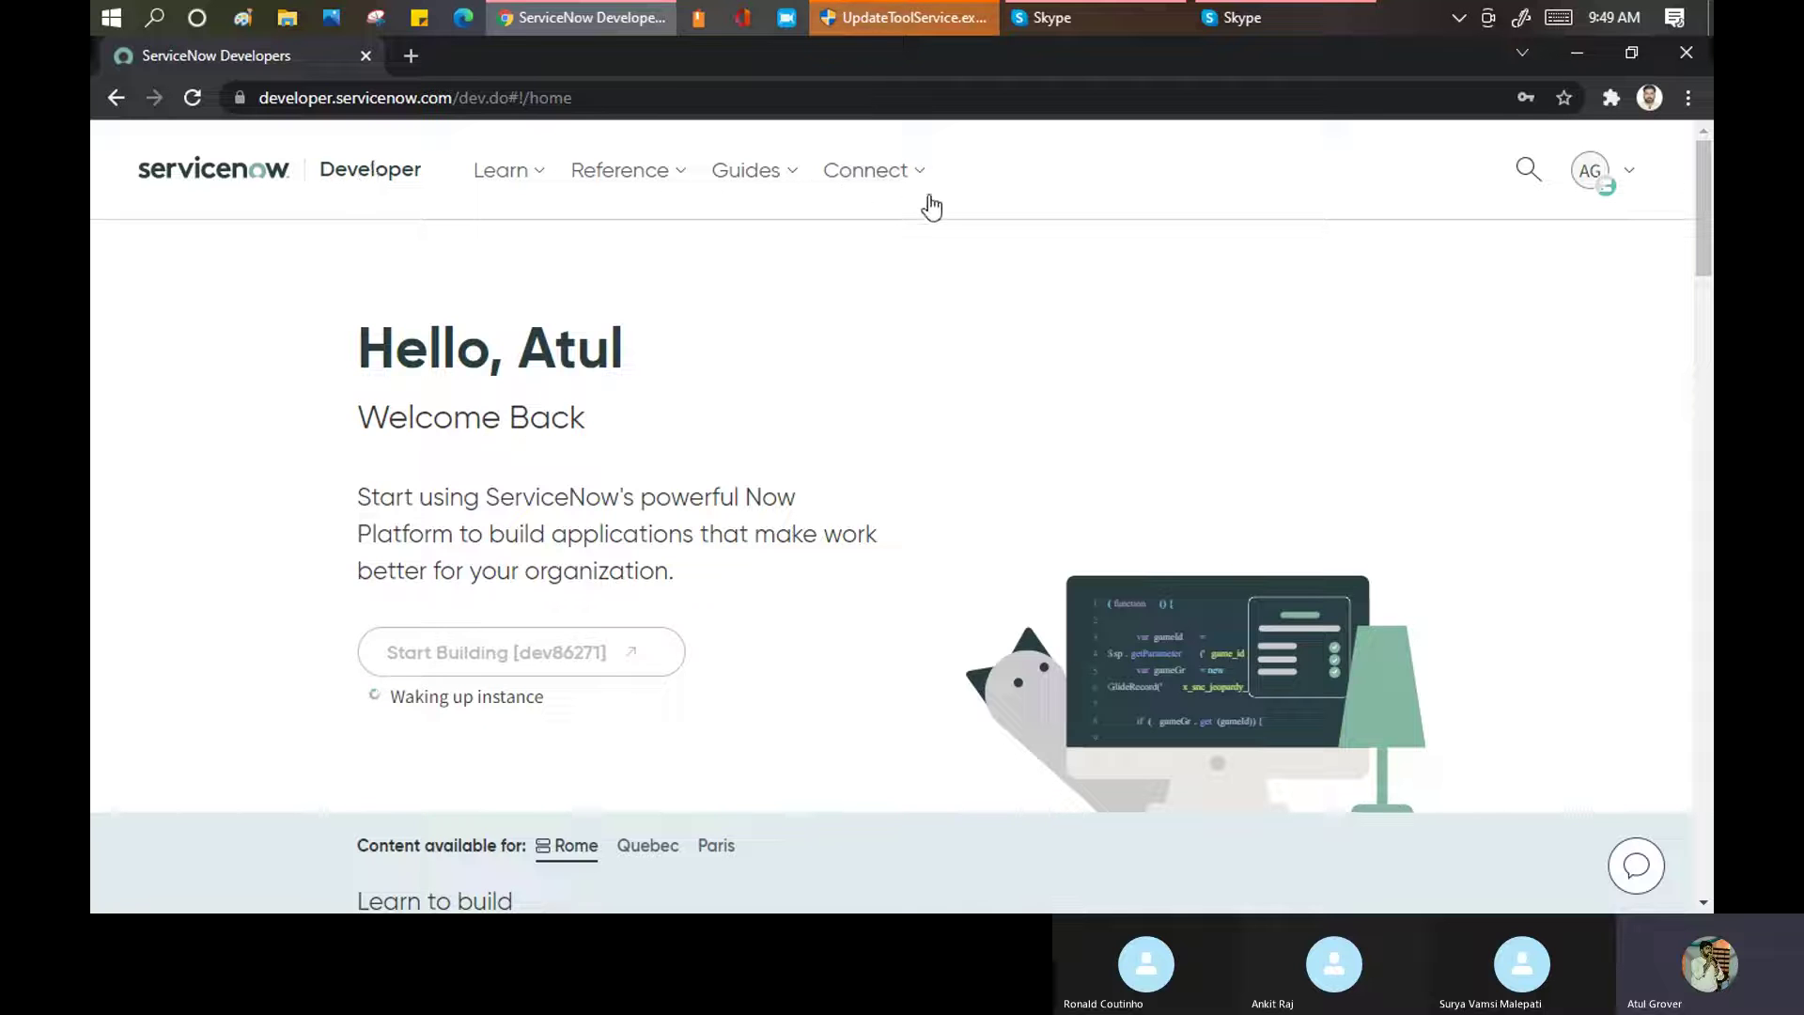
{"action": "scroll", "coordinate": [471, 402], "scroll_direction": "down", "scroll_amount": 7}
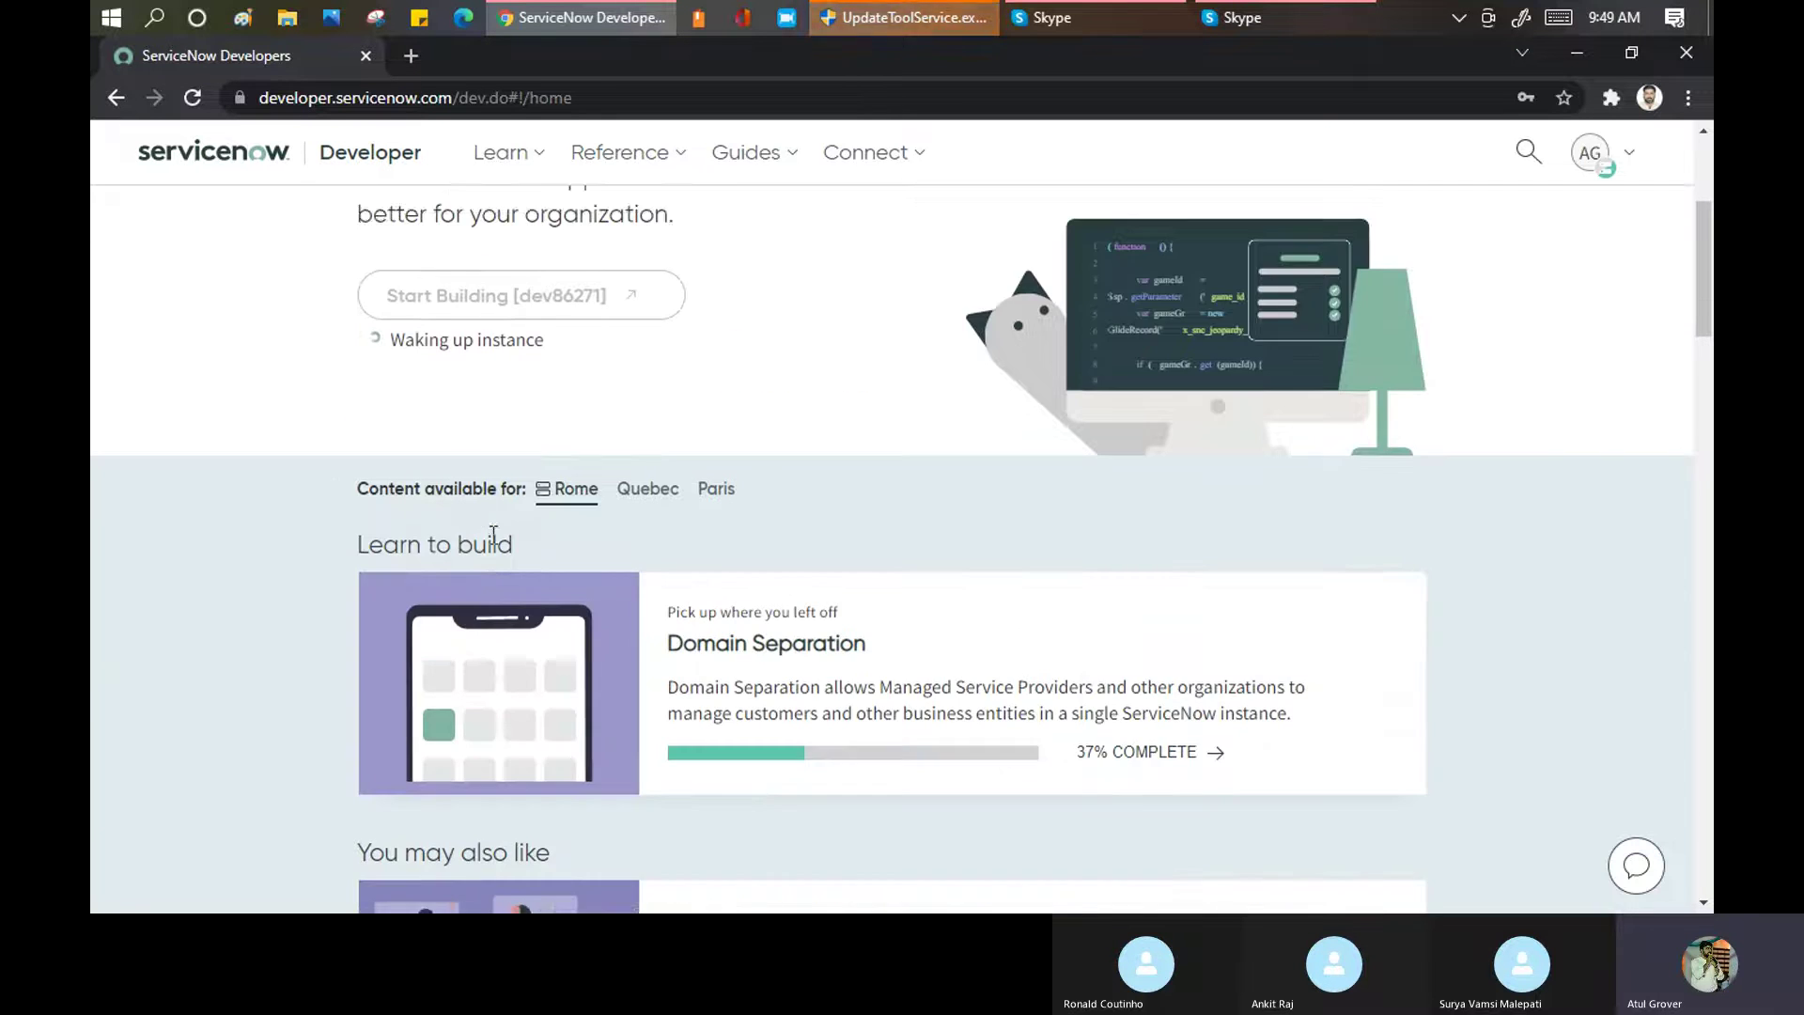
{"action": "scroll", "coordinate": [538, 470], "scroll_direction": "down", "scroll_amount": 10}
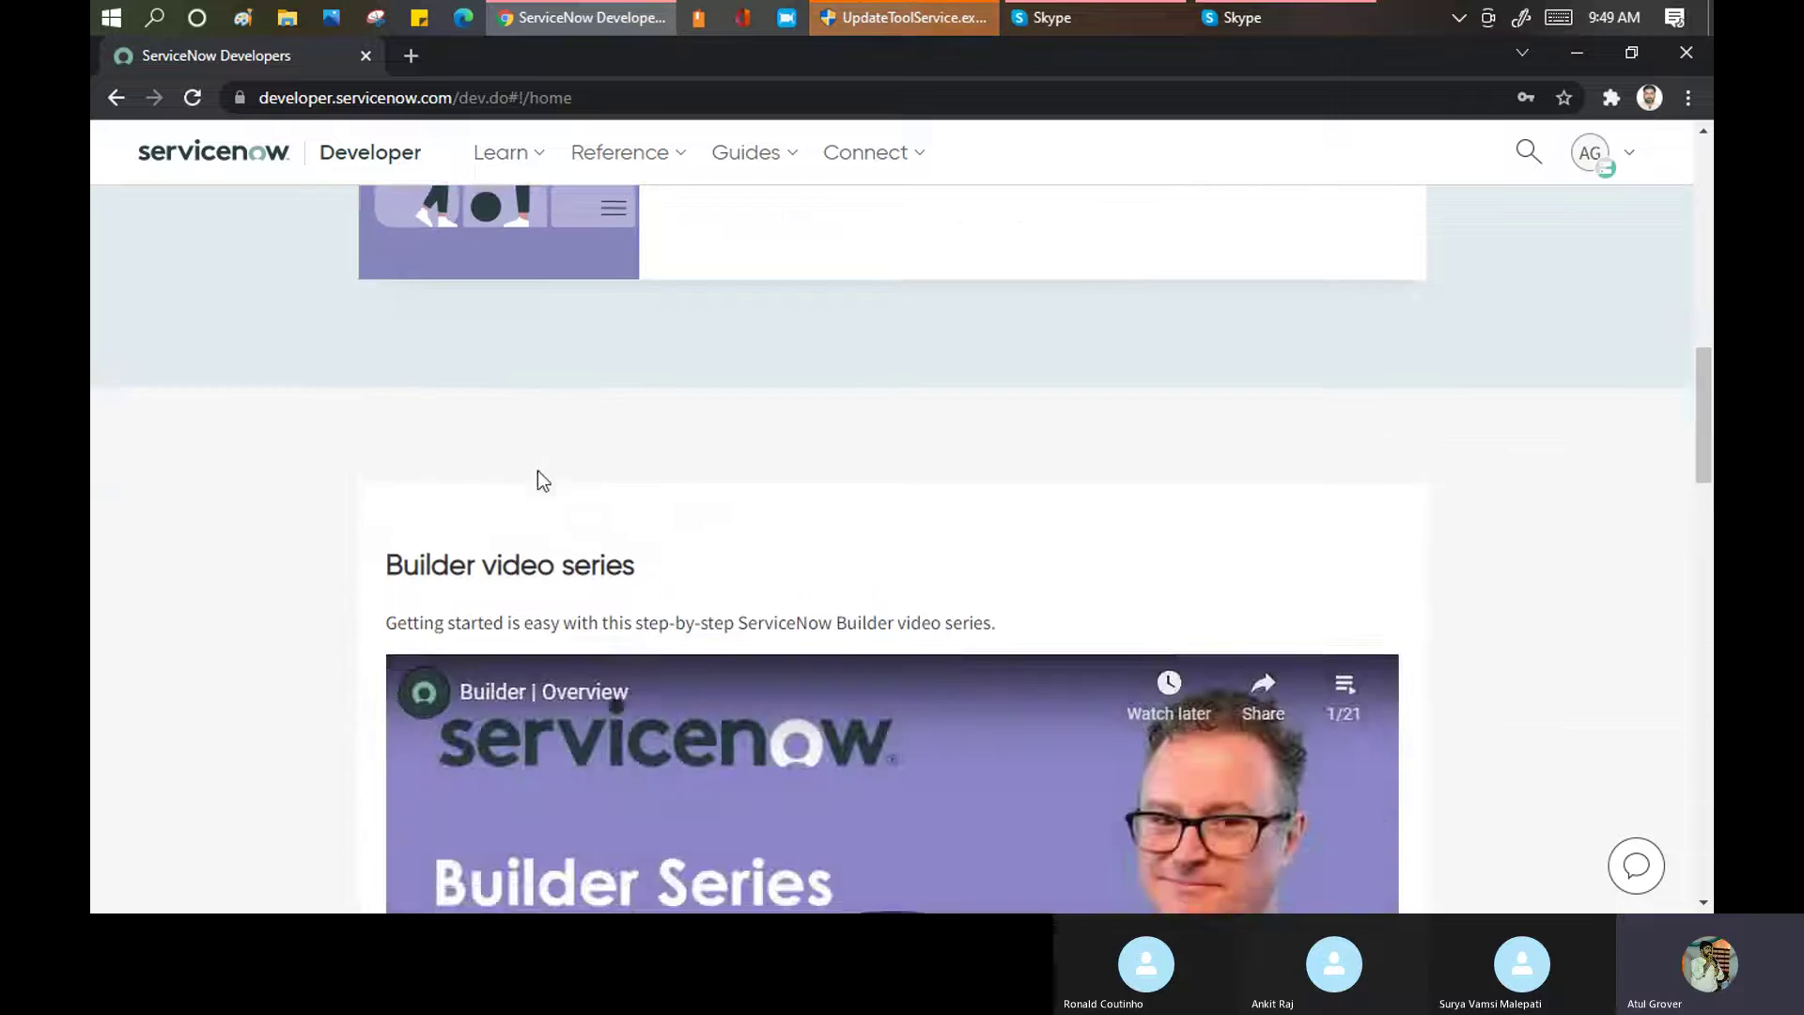
{"action": "scroll", "coordinate": [537, 470], "scroll_direction": "up", "scroll_amount": 1}
{"action": "scroll", "coordinate": [685, 391], "scroll_direction": "down", "scroll_amount": 6}
{"action": "scroll", "coordinate": [683, 398], "scroll_direction": "up", "scroll_amount": 10}
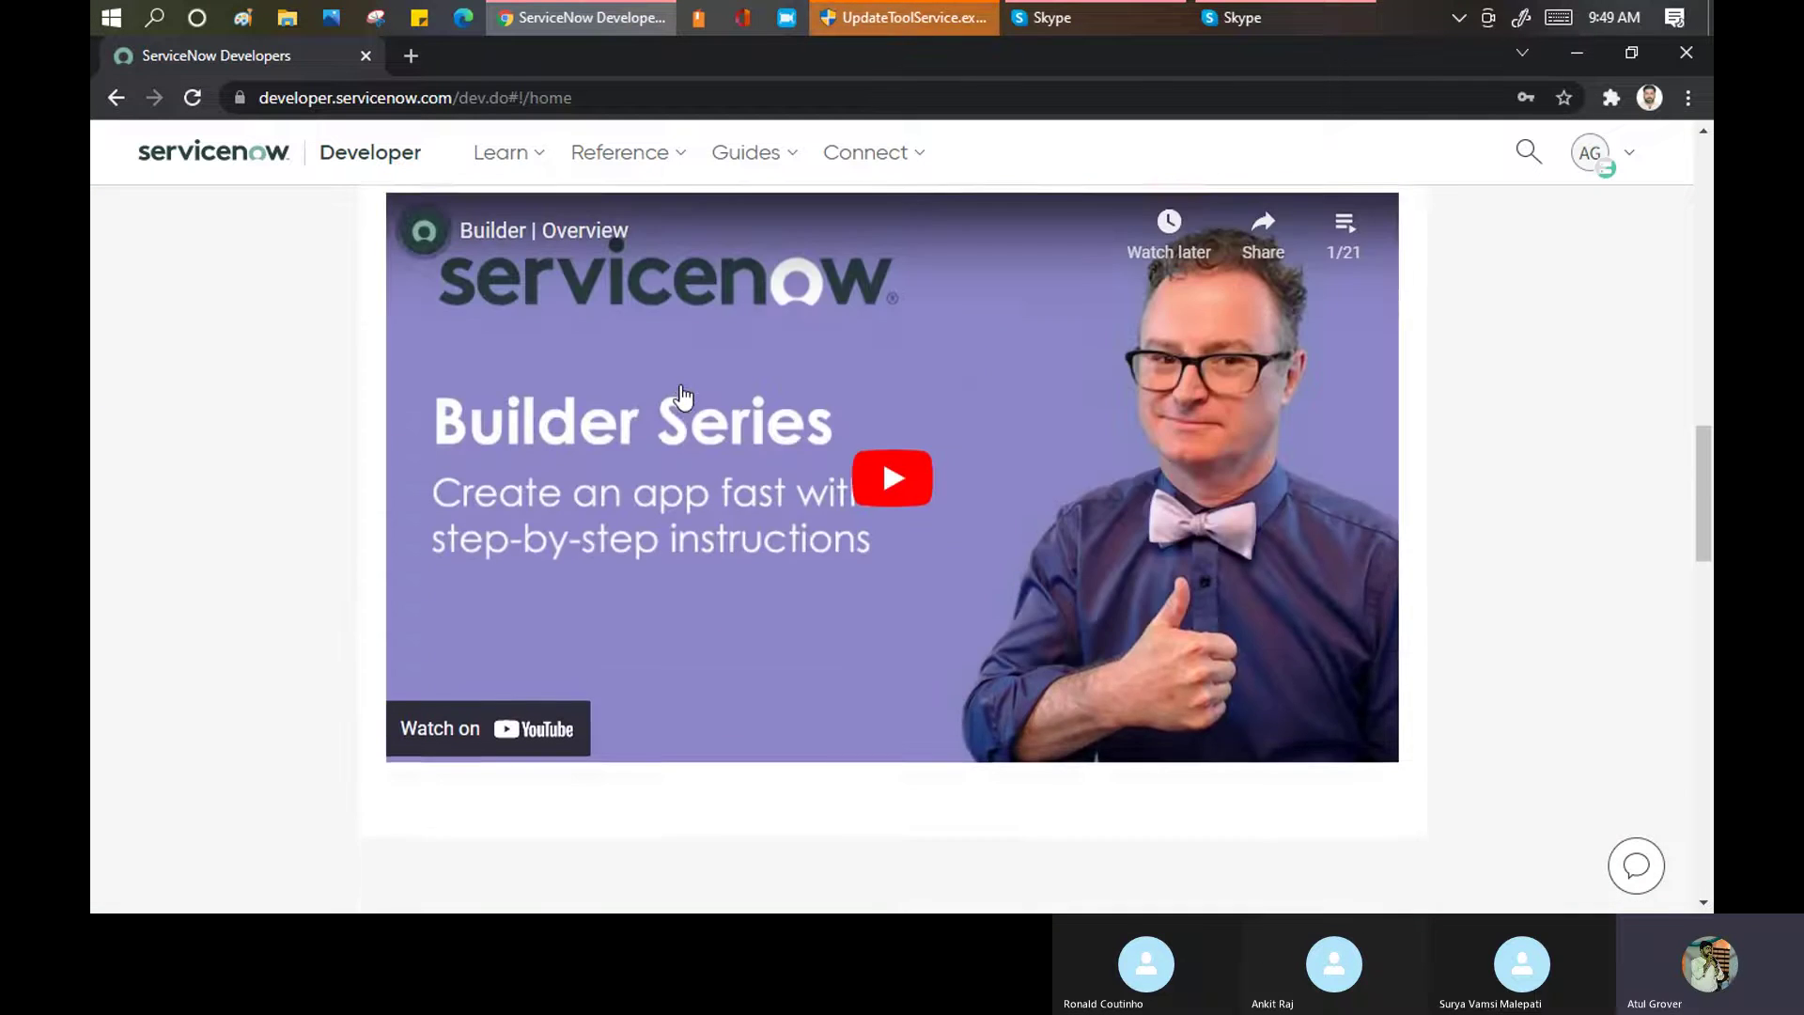
{"action": "scroll", "coordinate": [684, 398], "scroll_direction": "up", "scroll_amount": 1}
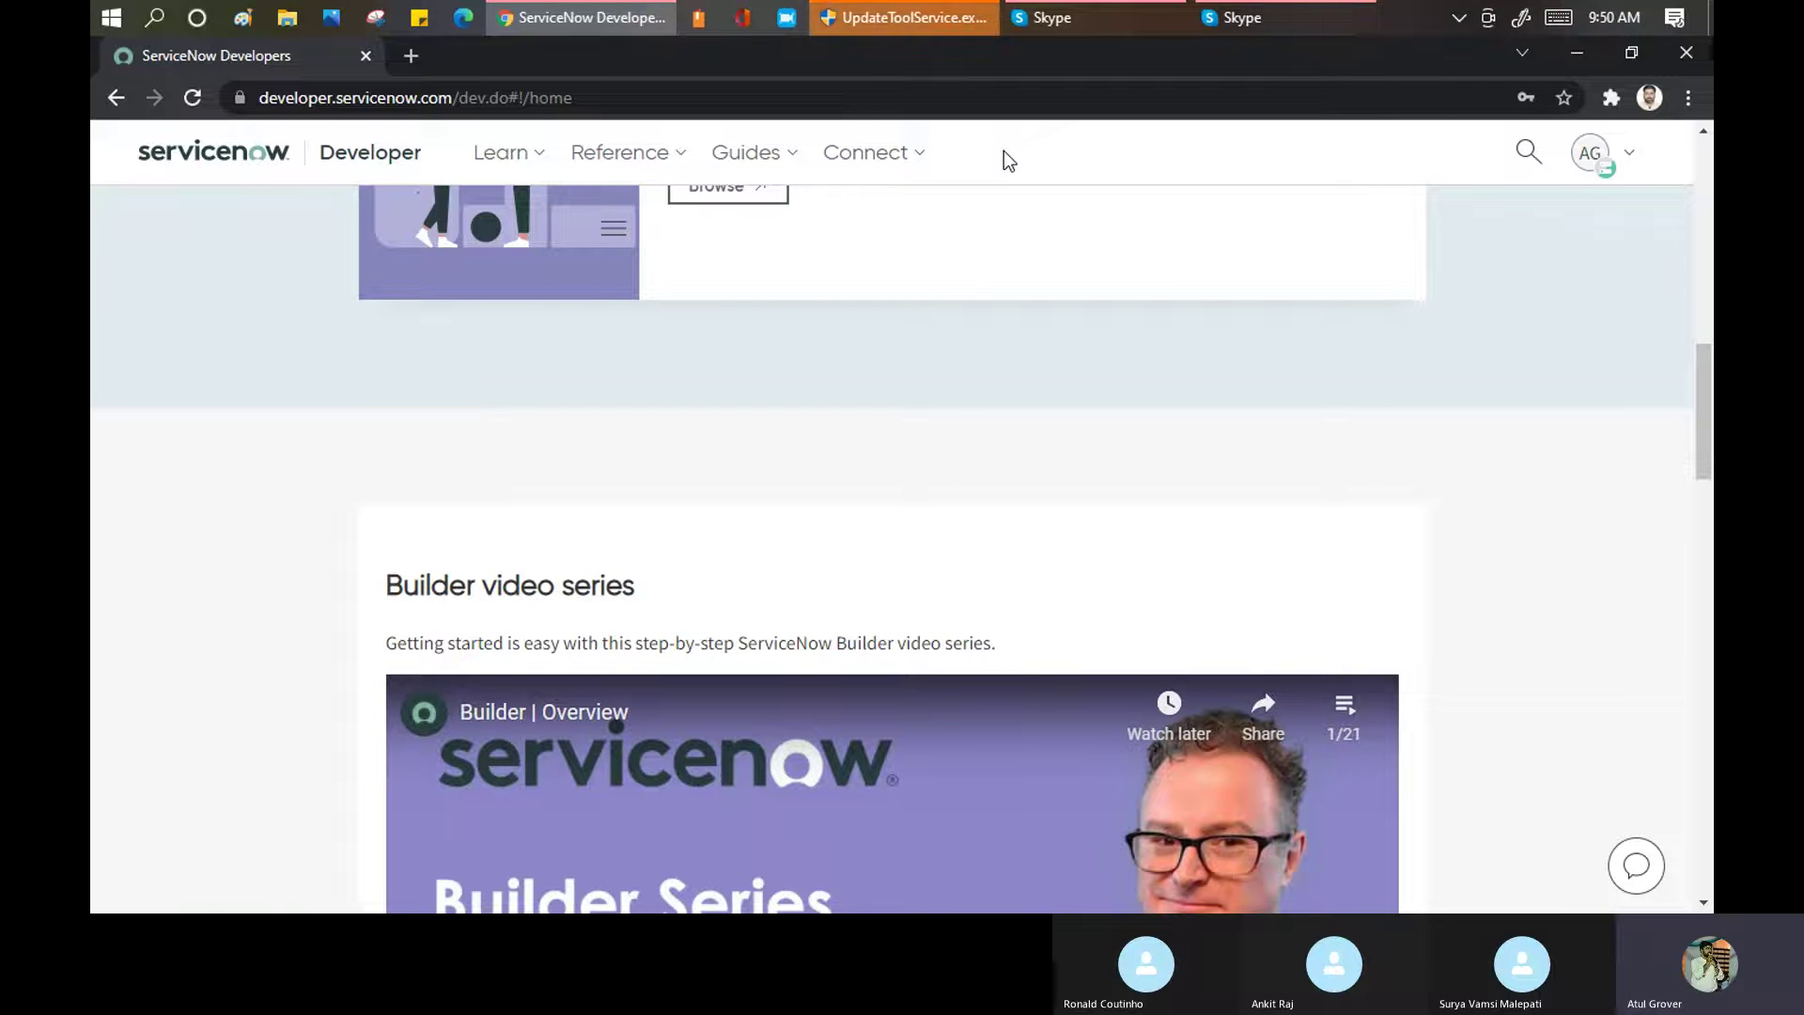
{"action": "scroll", "coordinate": [1007, 357], "scroll_direction": "up", "scroll_amount": 3}
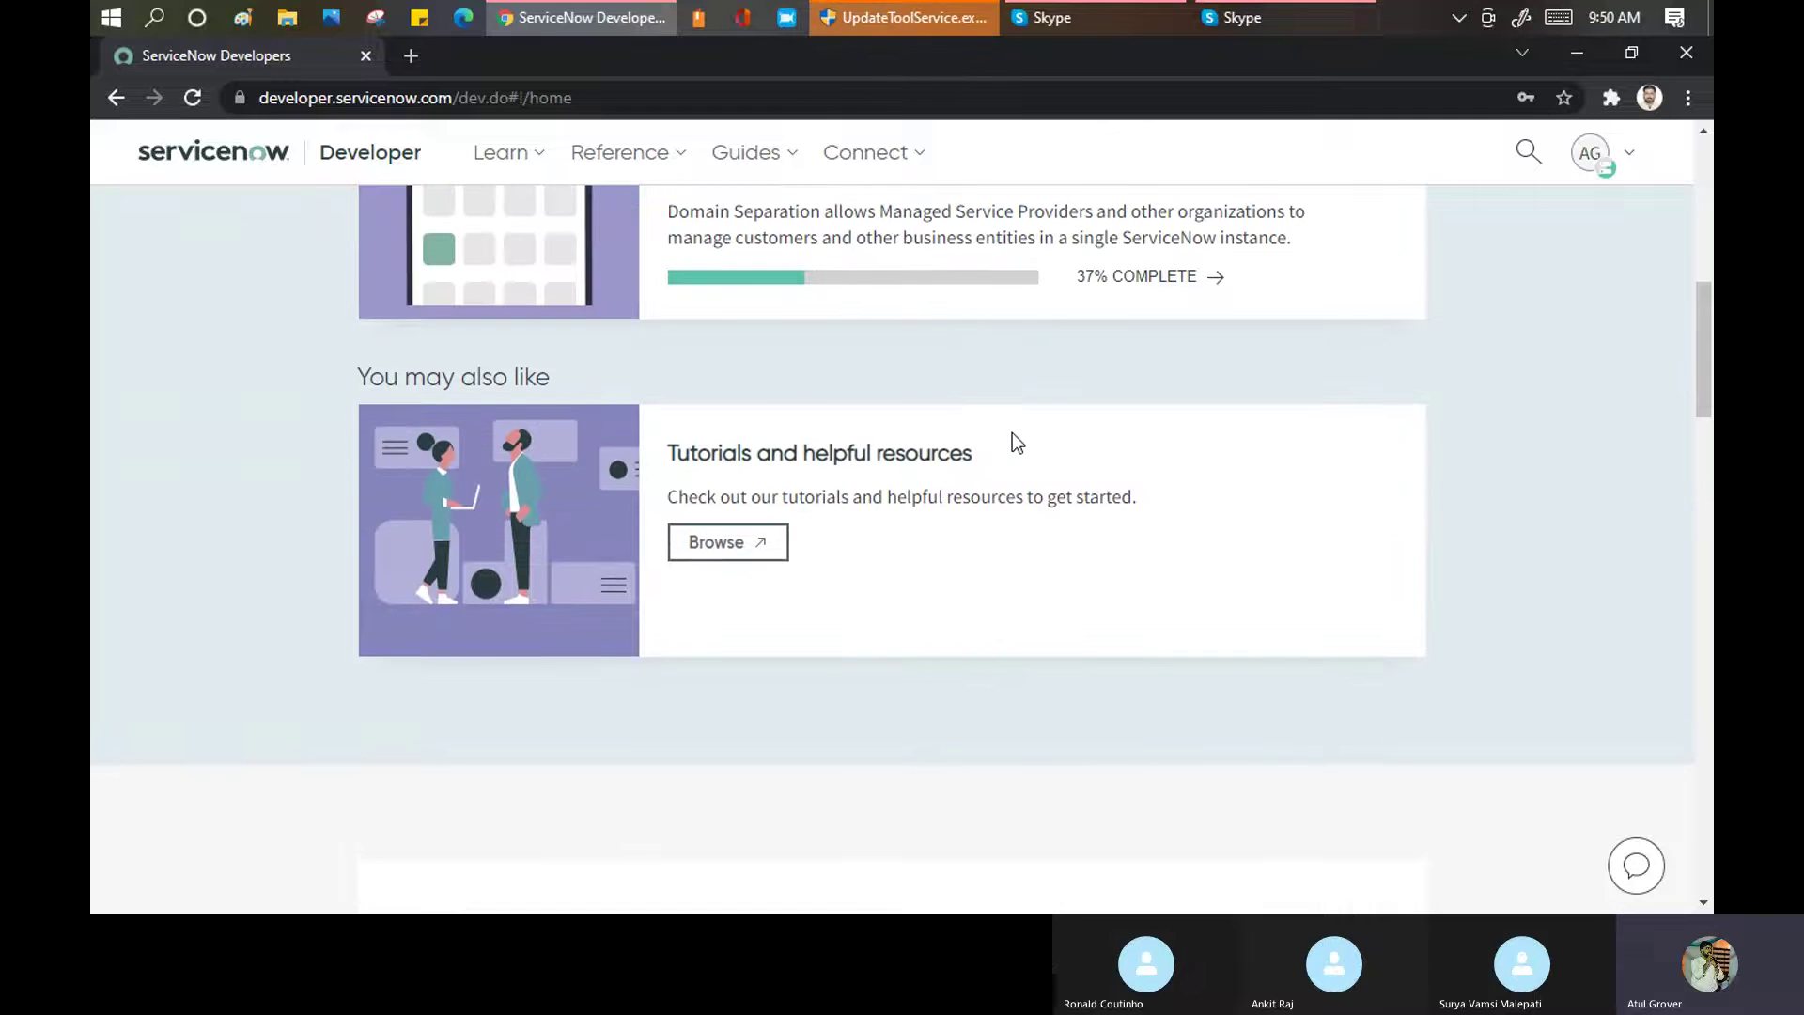
{"action": "scroll", "coordinate": [825, 310], "scroll_direction": "down", "scroll_amount": 2}
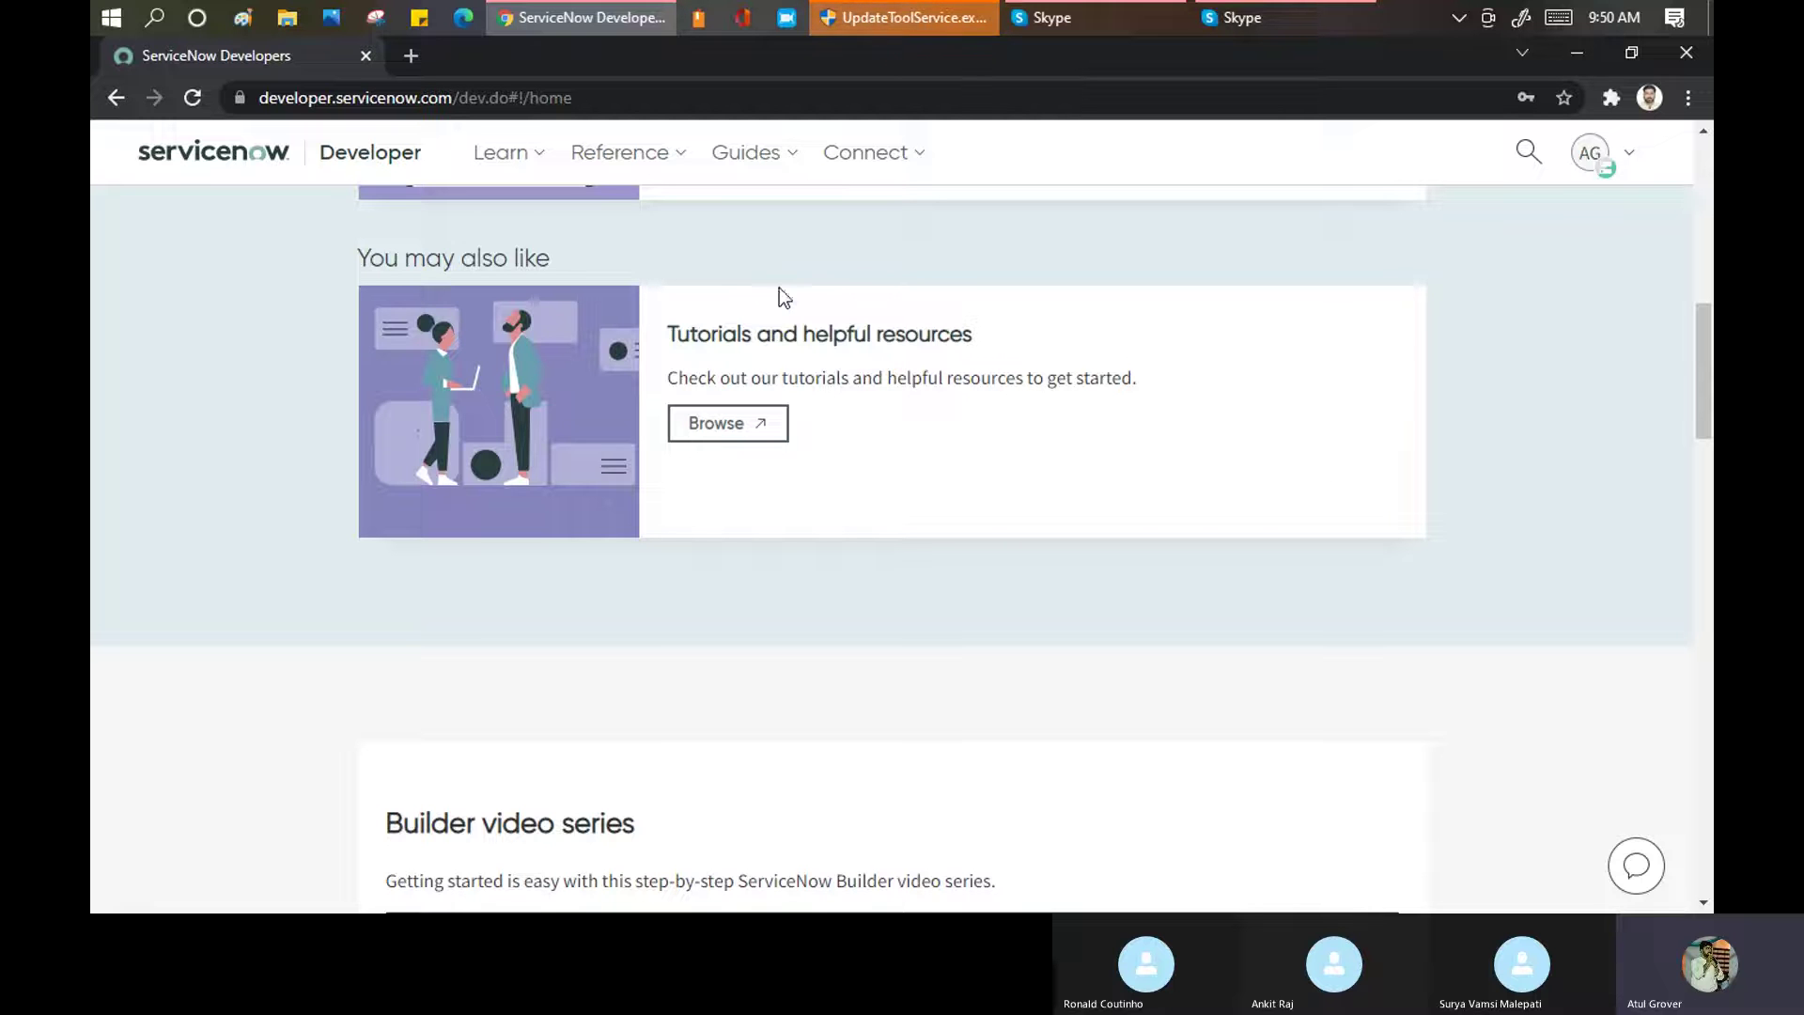
{"action": "scroll", "coordinate": [1476, 446], "scroll_direction": "up", "scroll_amount": 5}
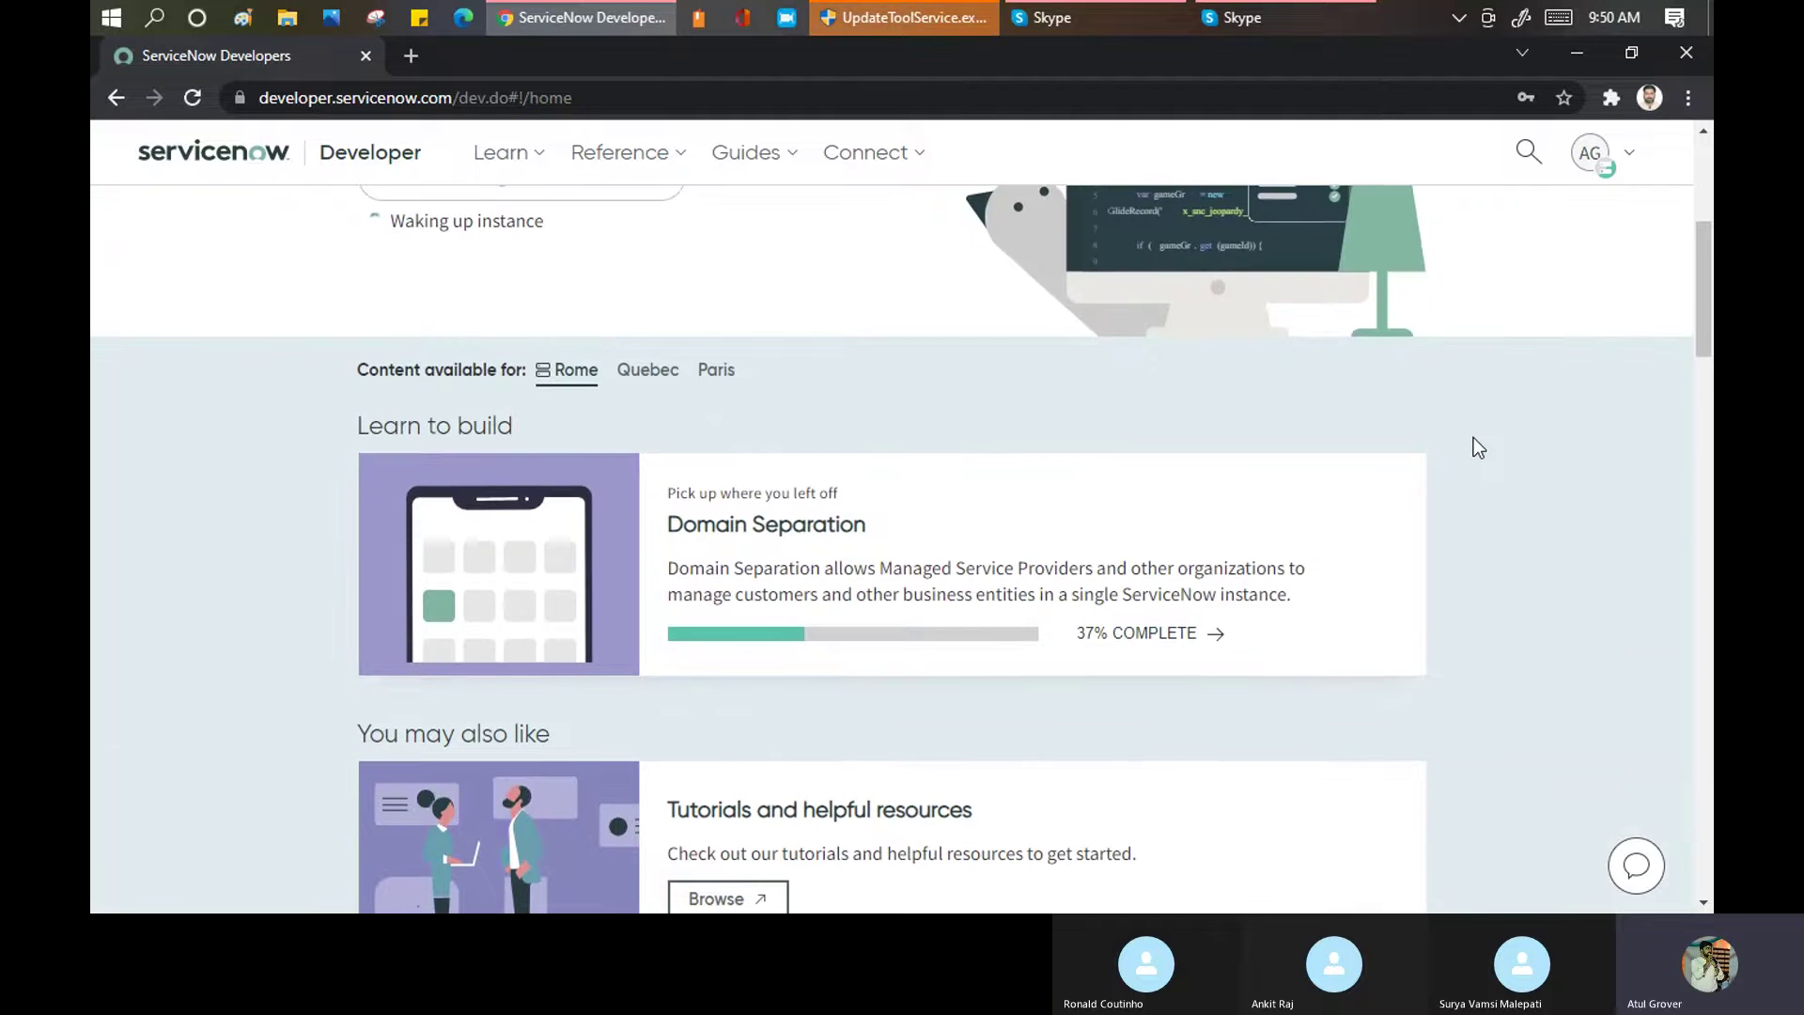
{"action": "scroll", "coordinate": [1476, 446], "scroll_direction": "down", "scroll_amount": 4}
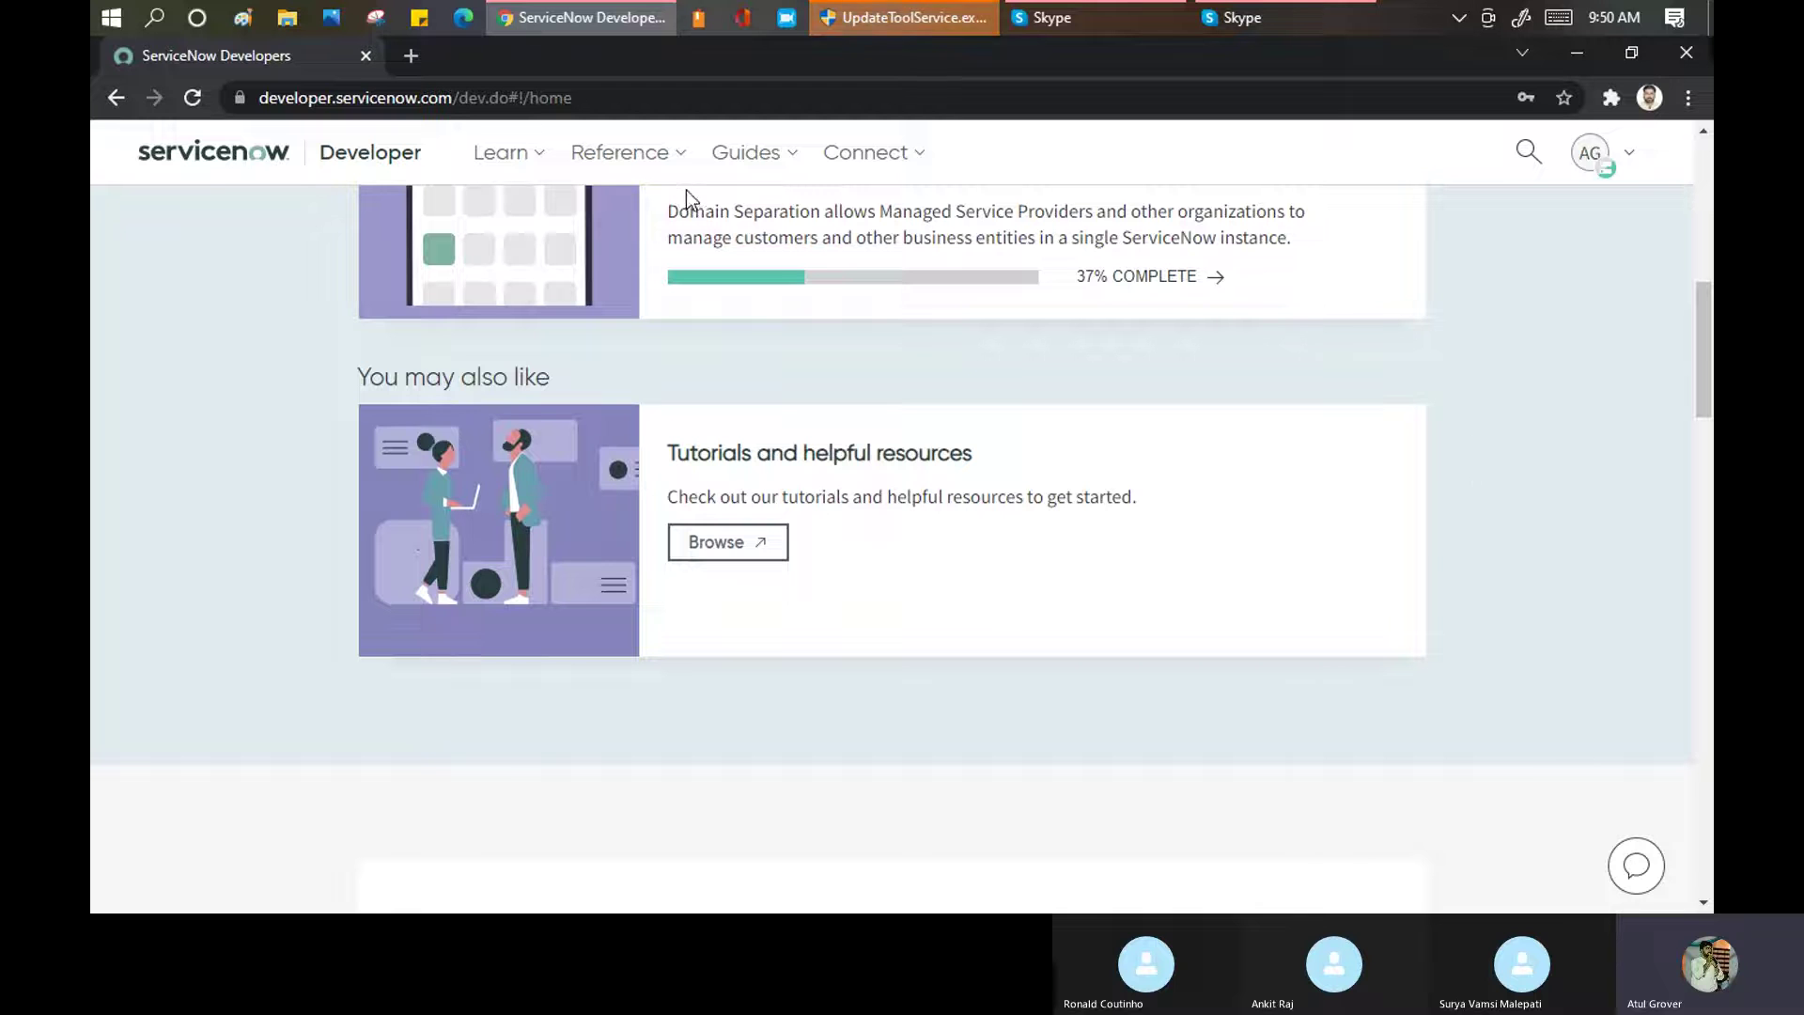
{"action": "left_click_drag", "start_coordinate": [1702, 376], "coordinate": [1693, 234]}
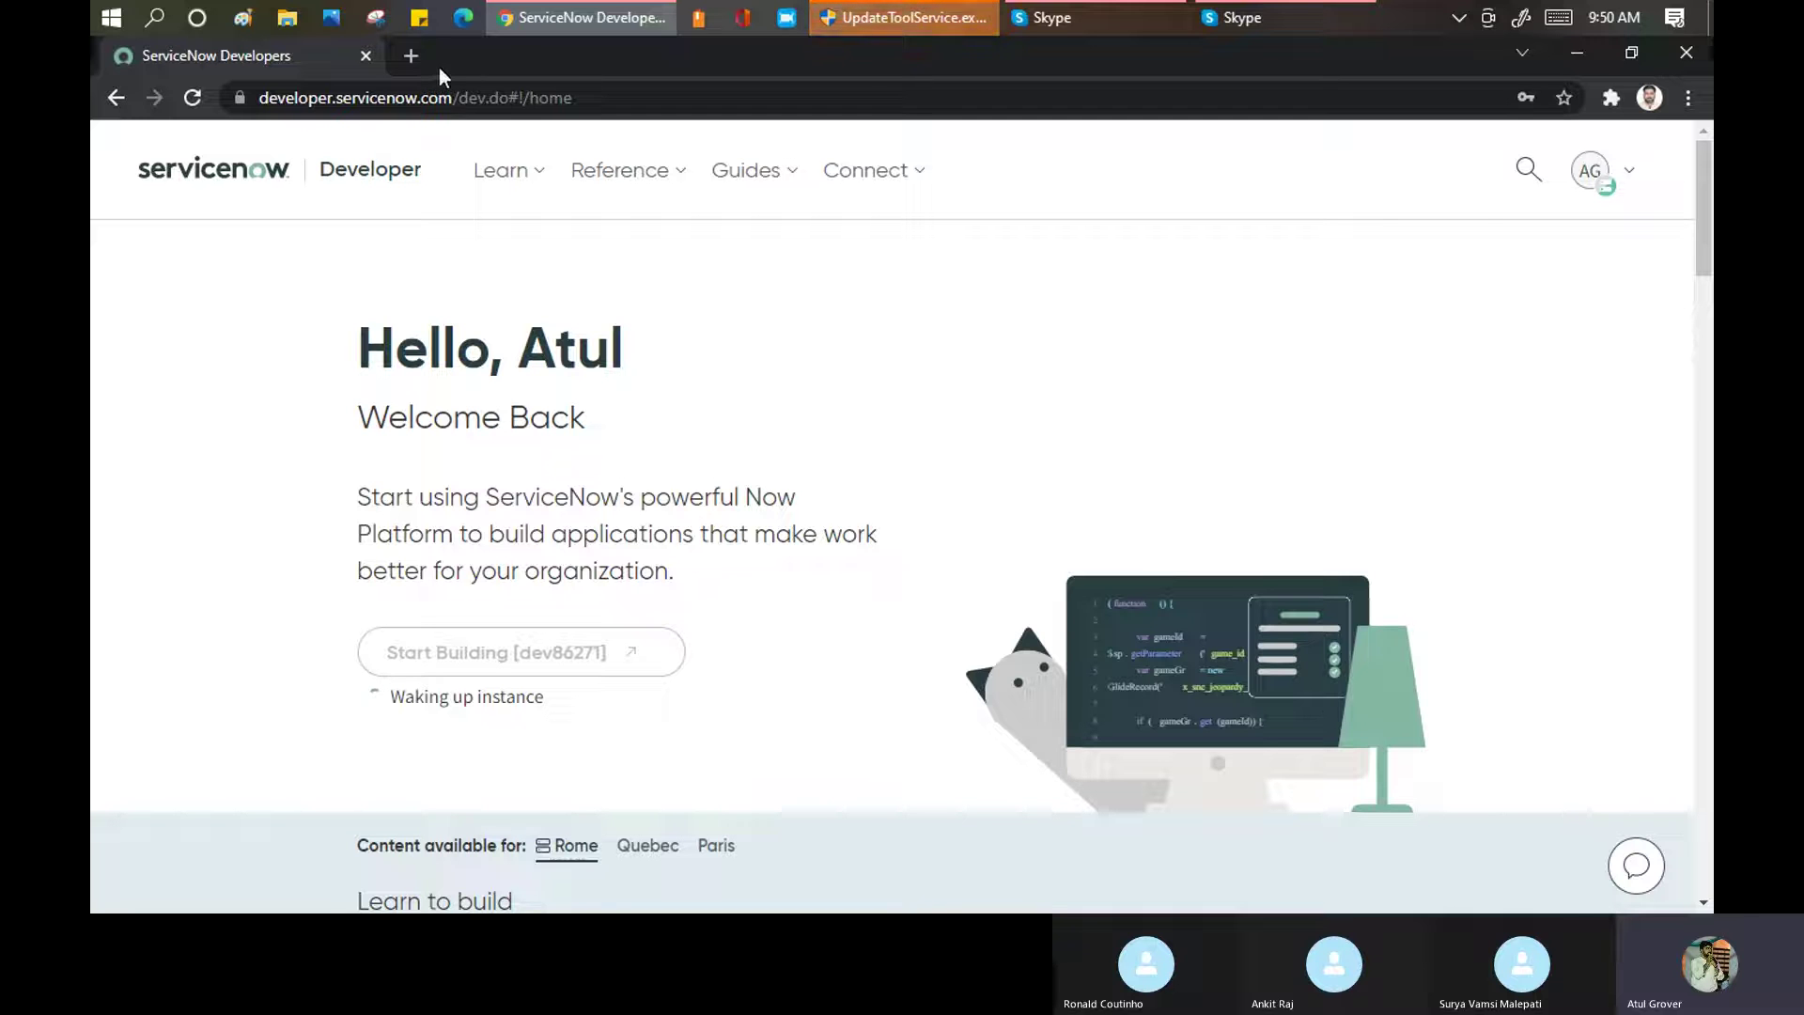
Search Google for 'servicenow portal' in a new tab
{"action": "left_click", "coordinate": [411, 56]}
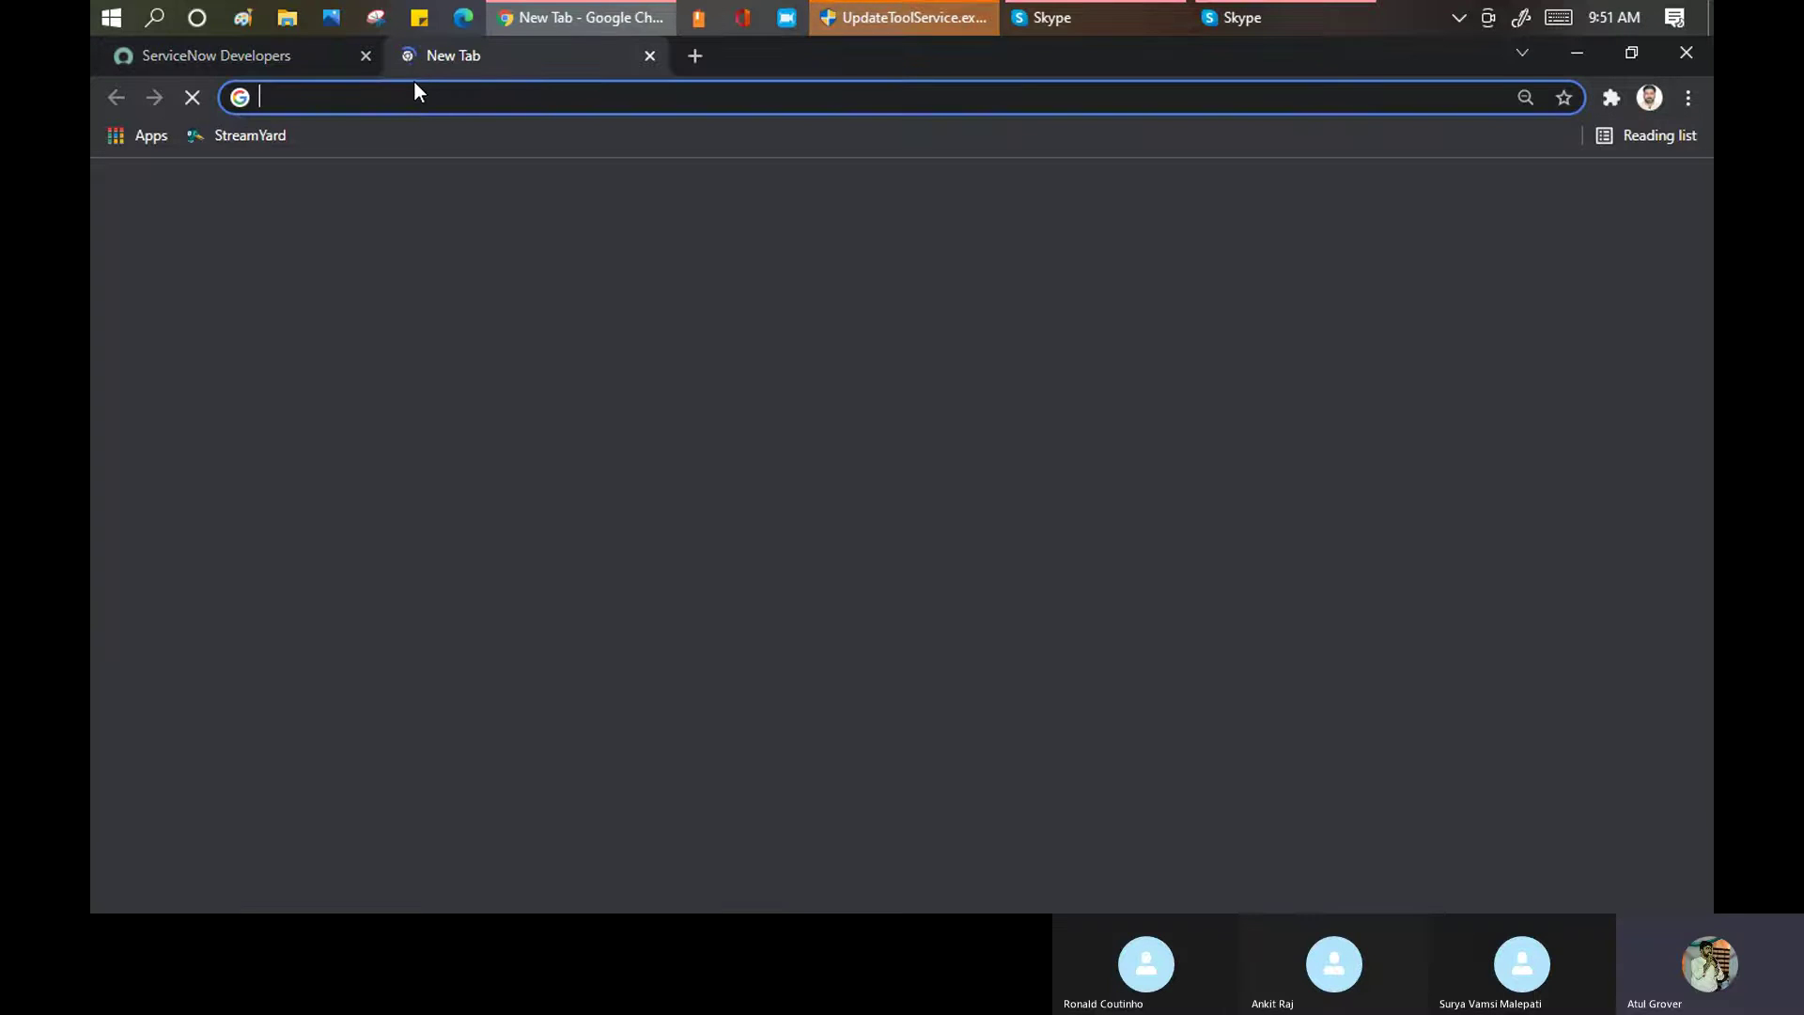
{"action": "type", "text": "servicenow P"}
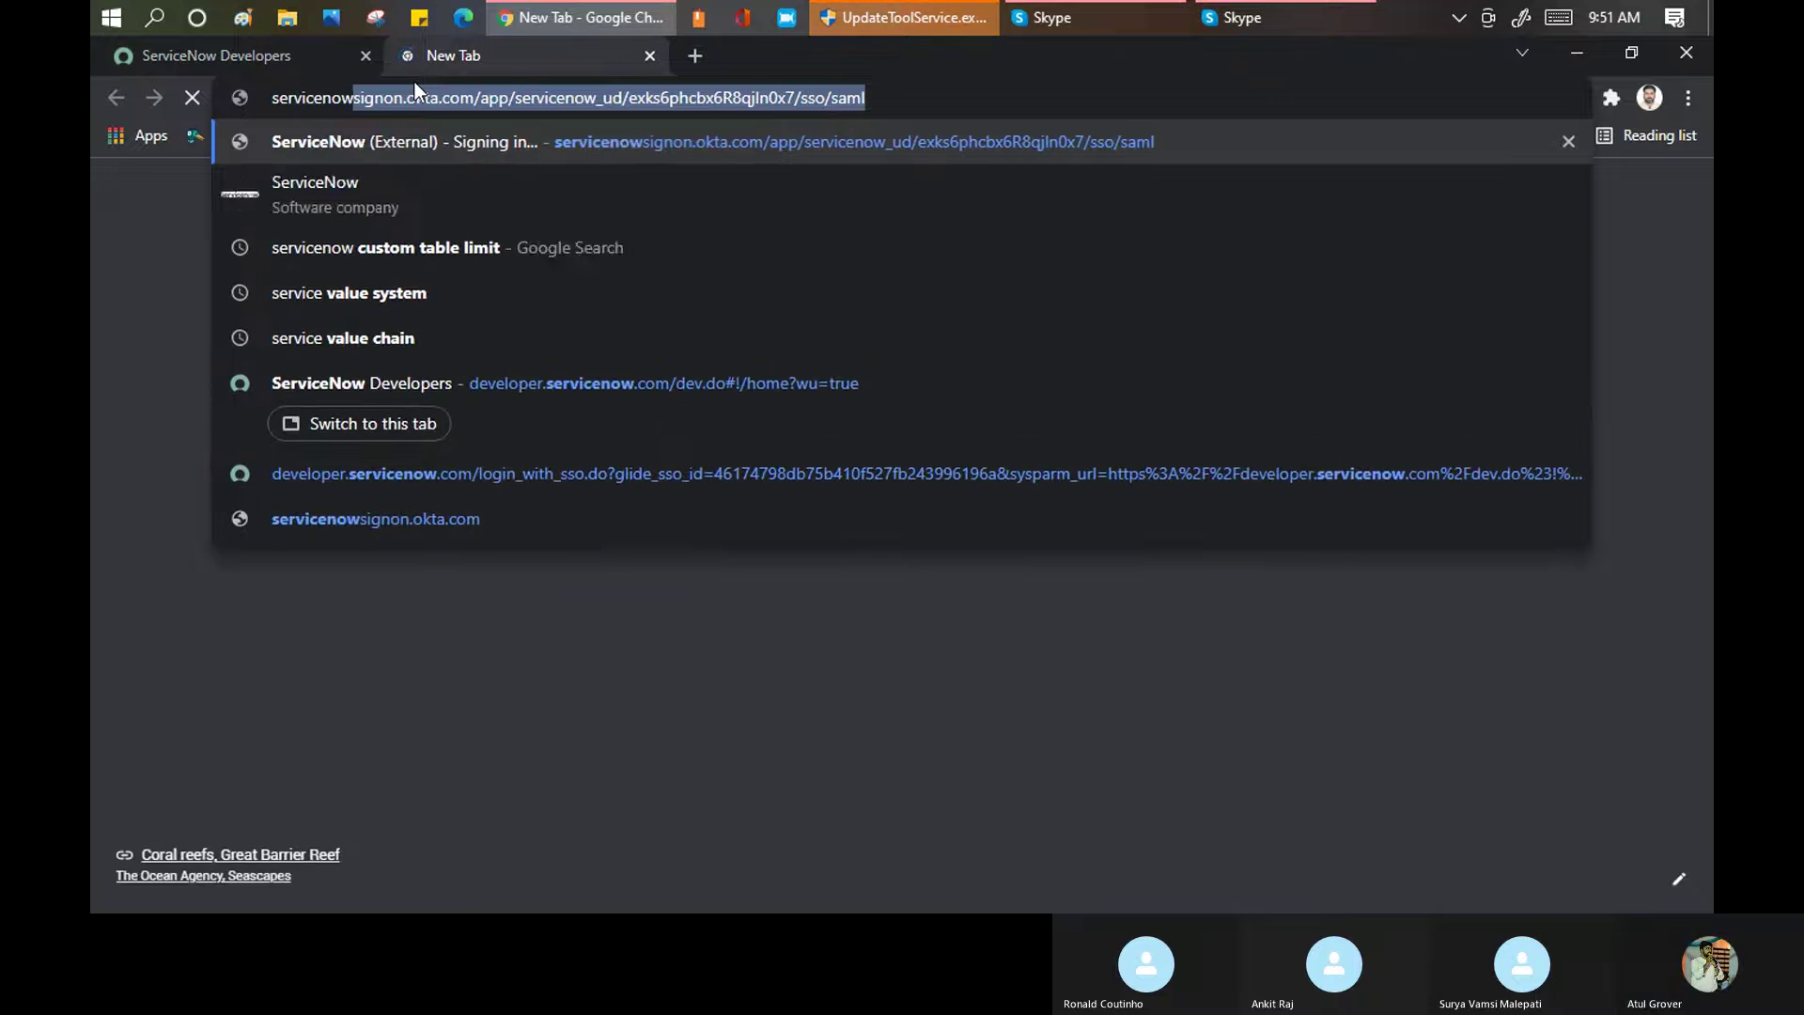
{"action": "type", "text": "ortal"}
{"action": "key", "text": "Return"}
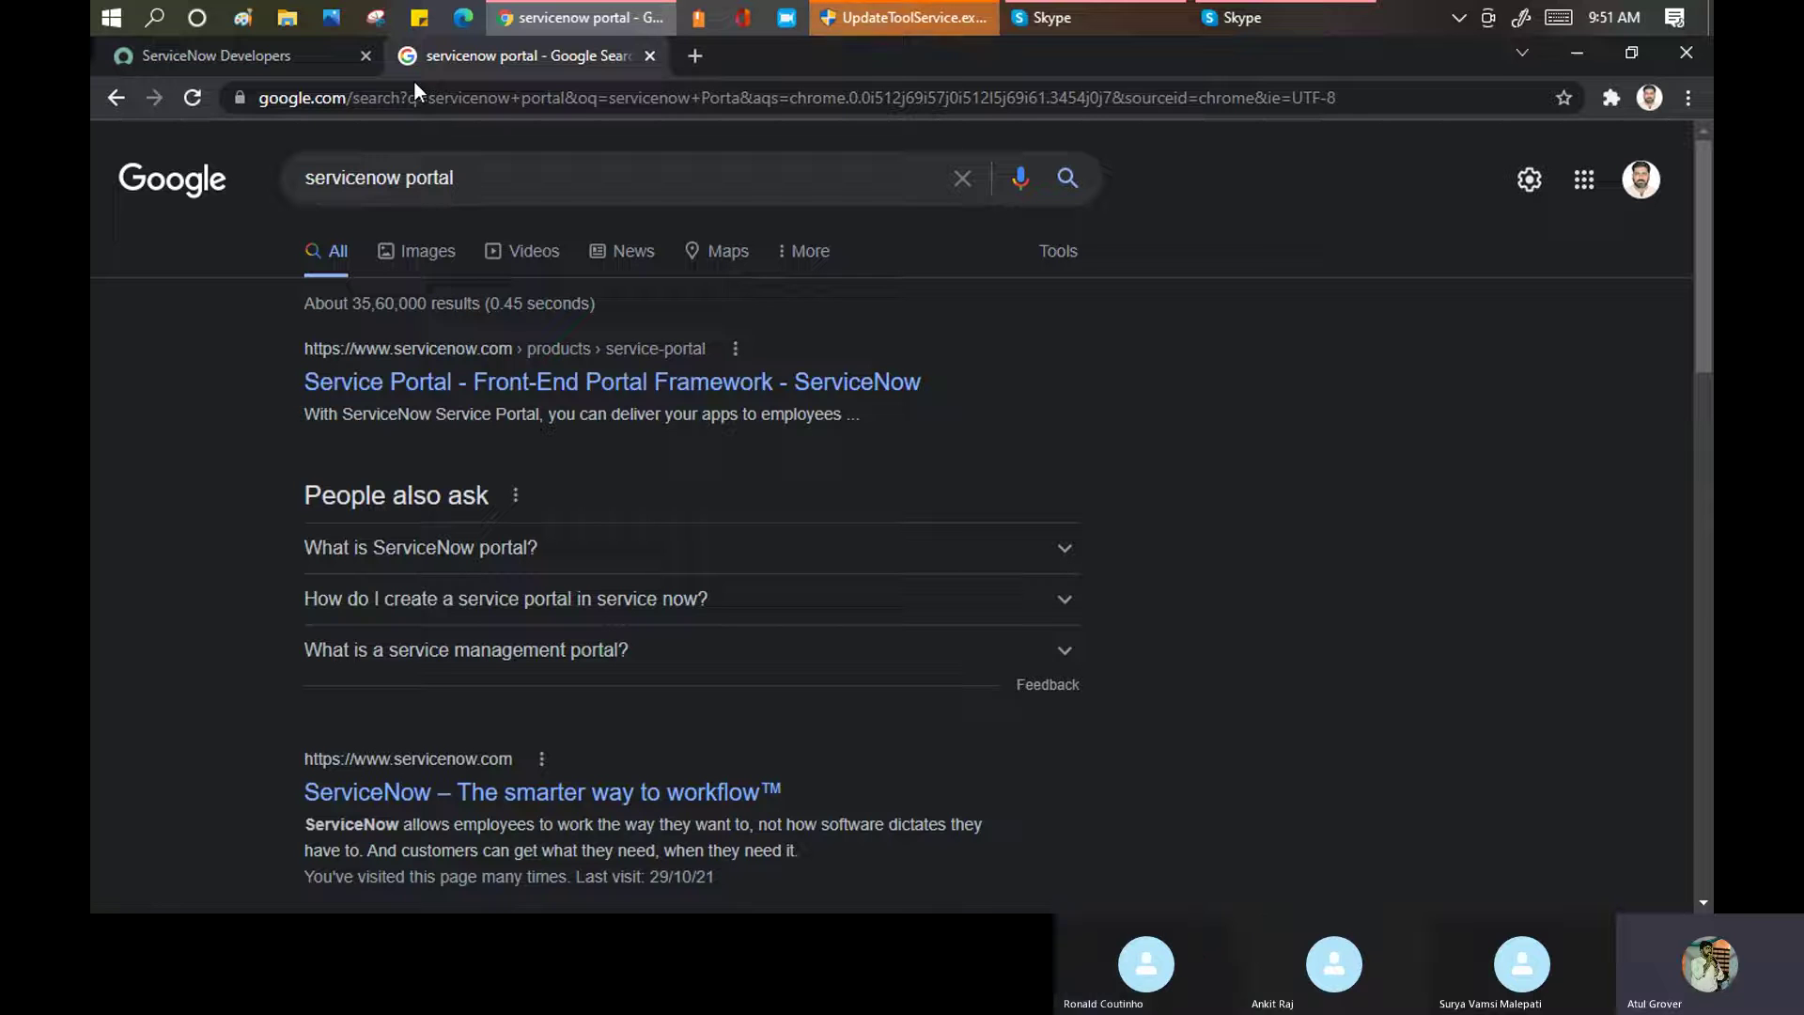
Open four portal images from the image results in tabs and view the Cloud User Portal screenshot
{"action": "left_click", "coordinate": [419, 260]}
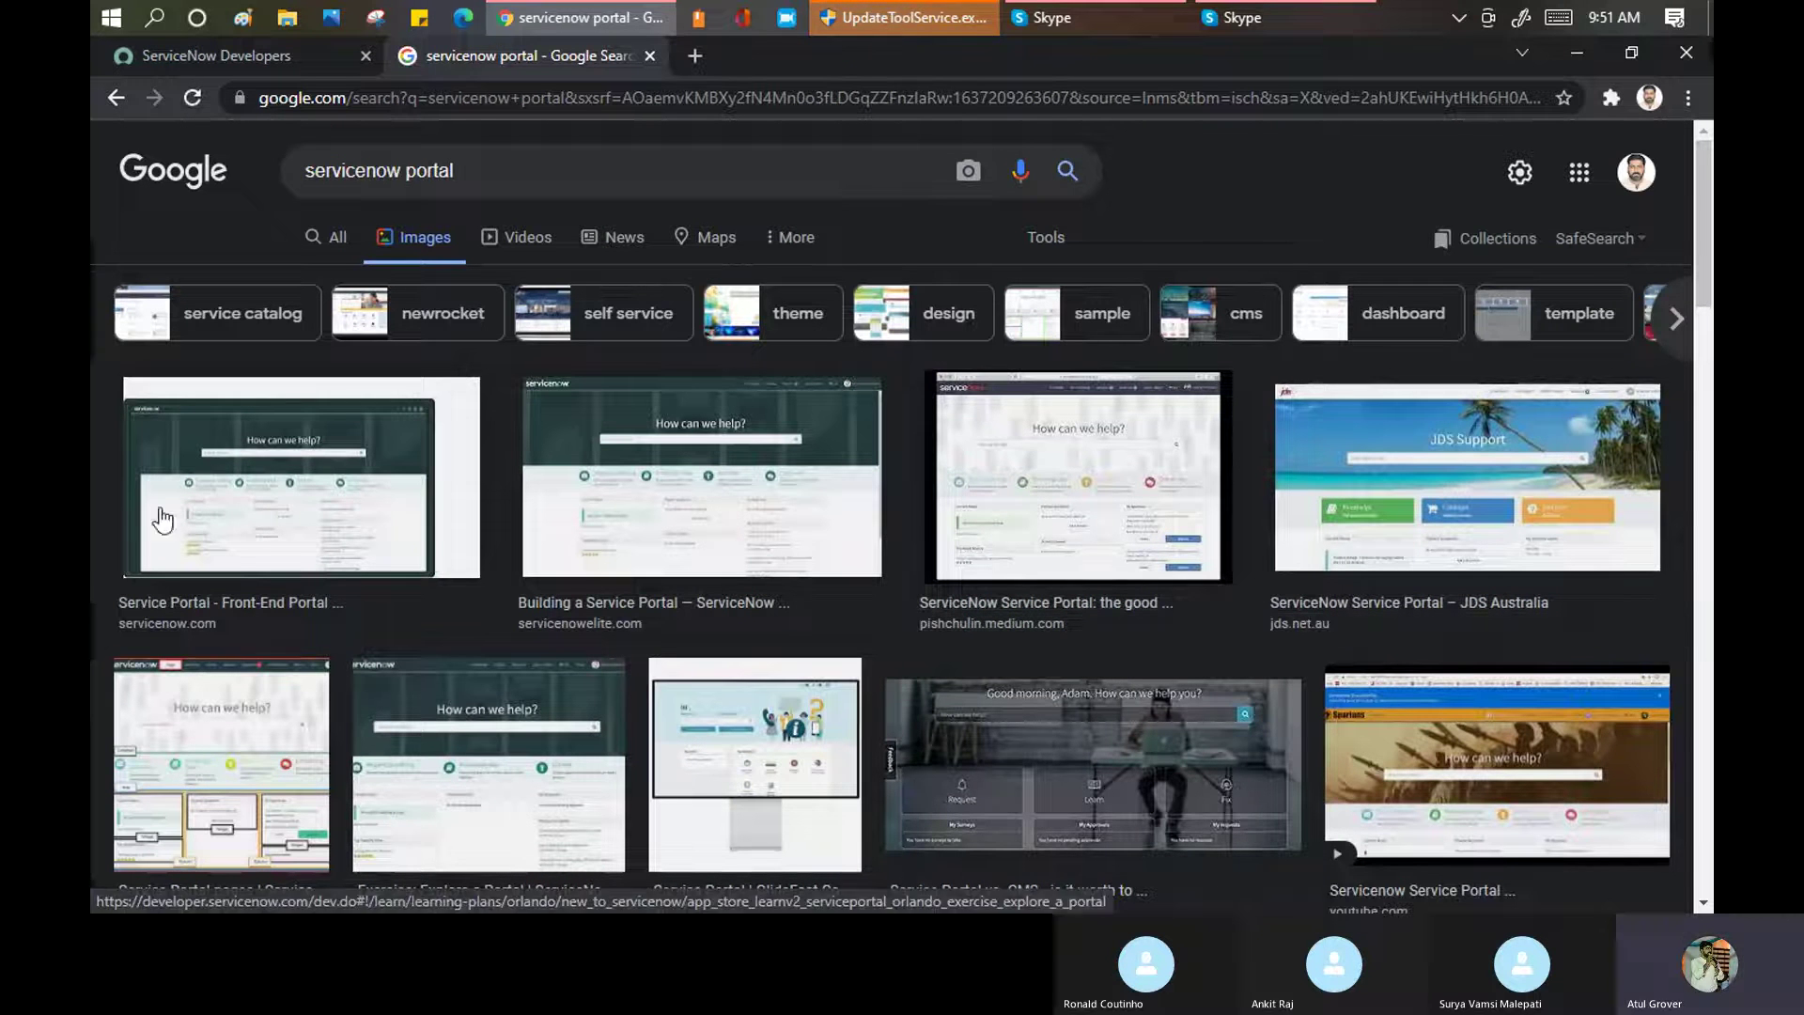
{"action": "middle_click", "coordinate": [378, 481]}
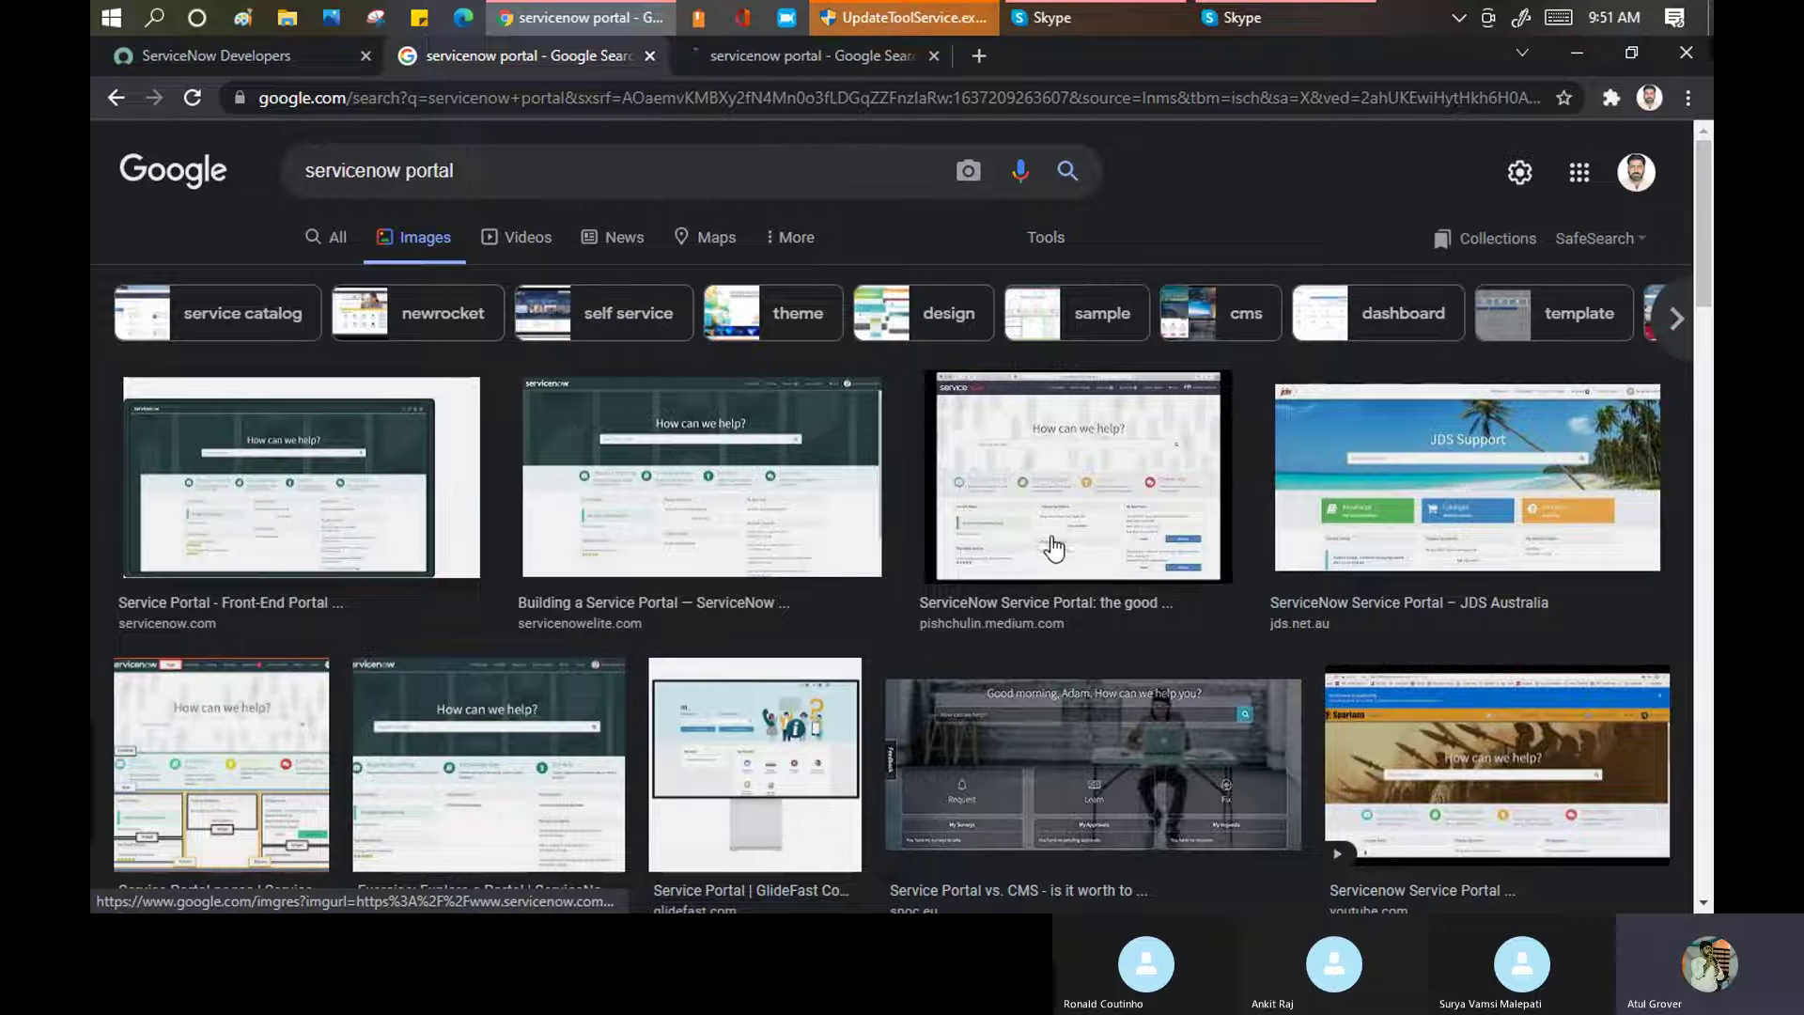
{"action": "middle_click", "coordinate": [1090, 512]}
{"action": "scroll", "coordinate": [1350, 486], "scroll_direction": "down", "scroll_amount": 1}
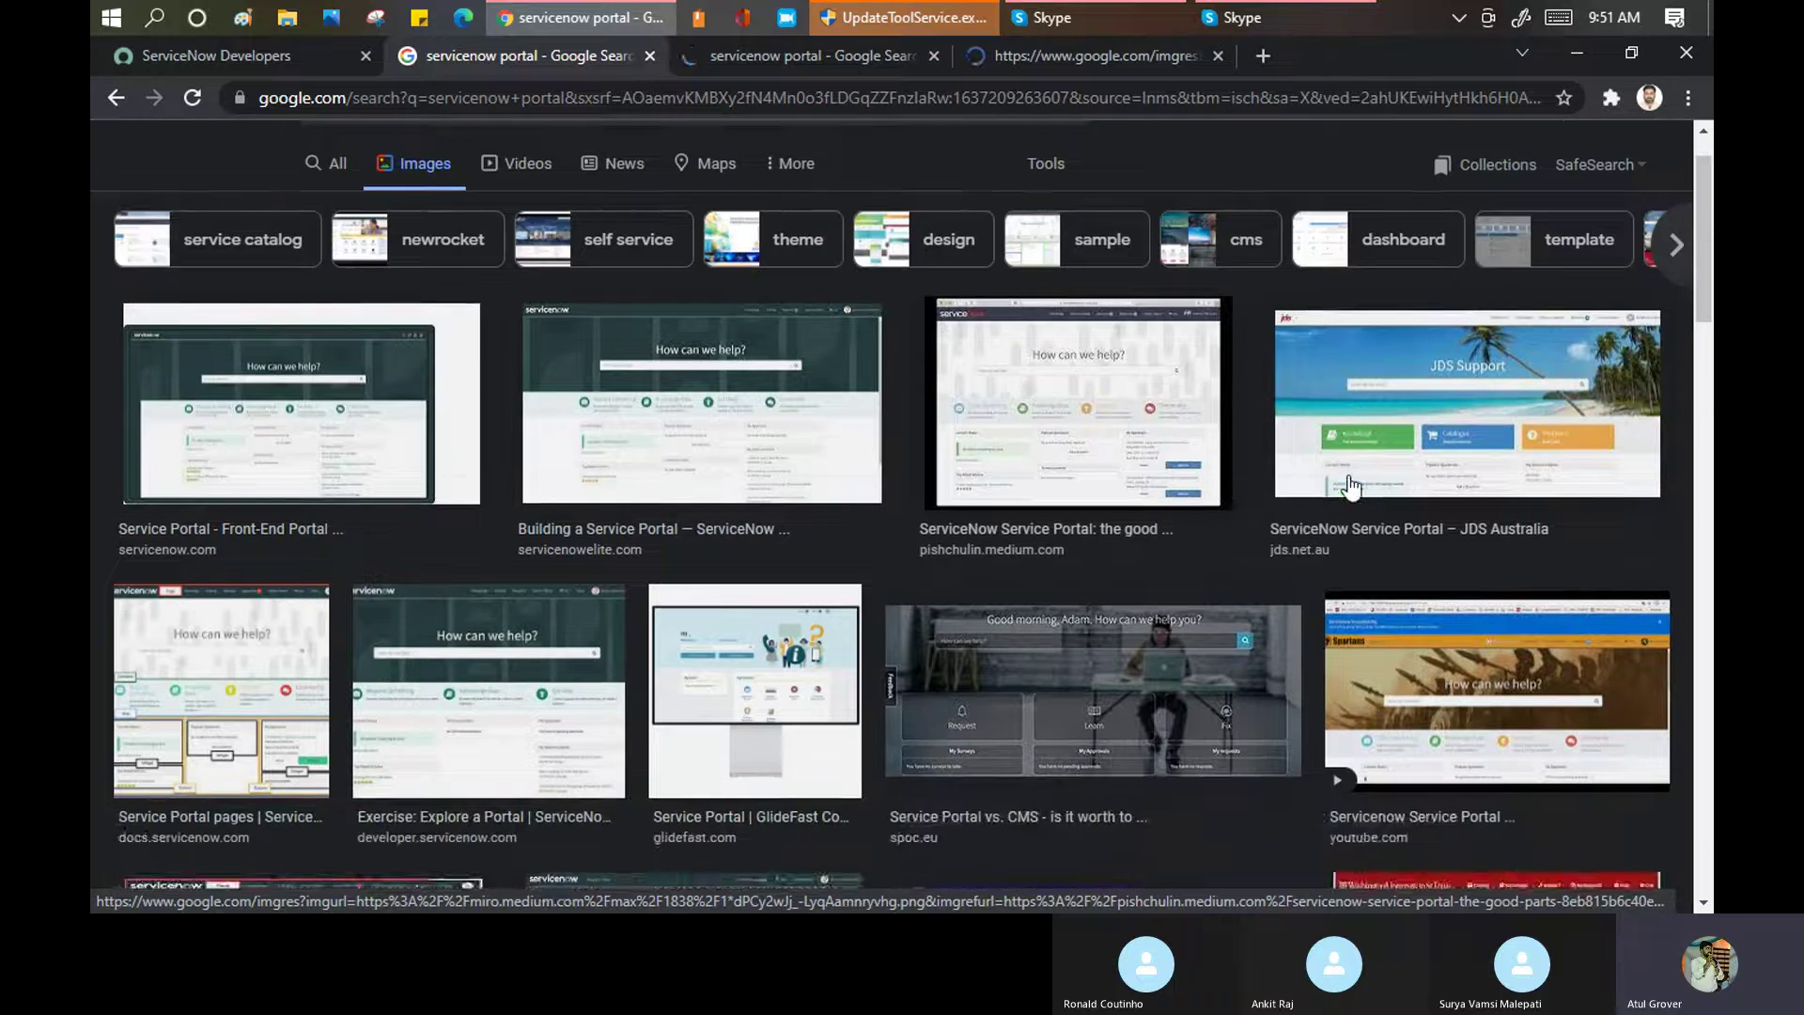
{"action": "scroll", "coordinate": [1350, 486], "scroll_direction": "down", "scroll_amount": 3}
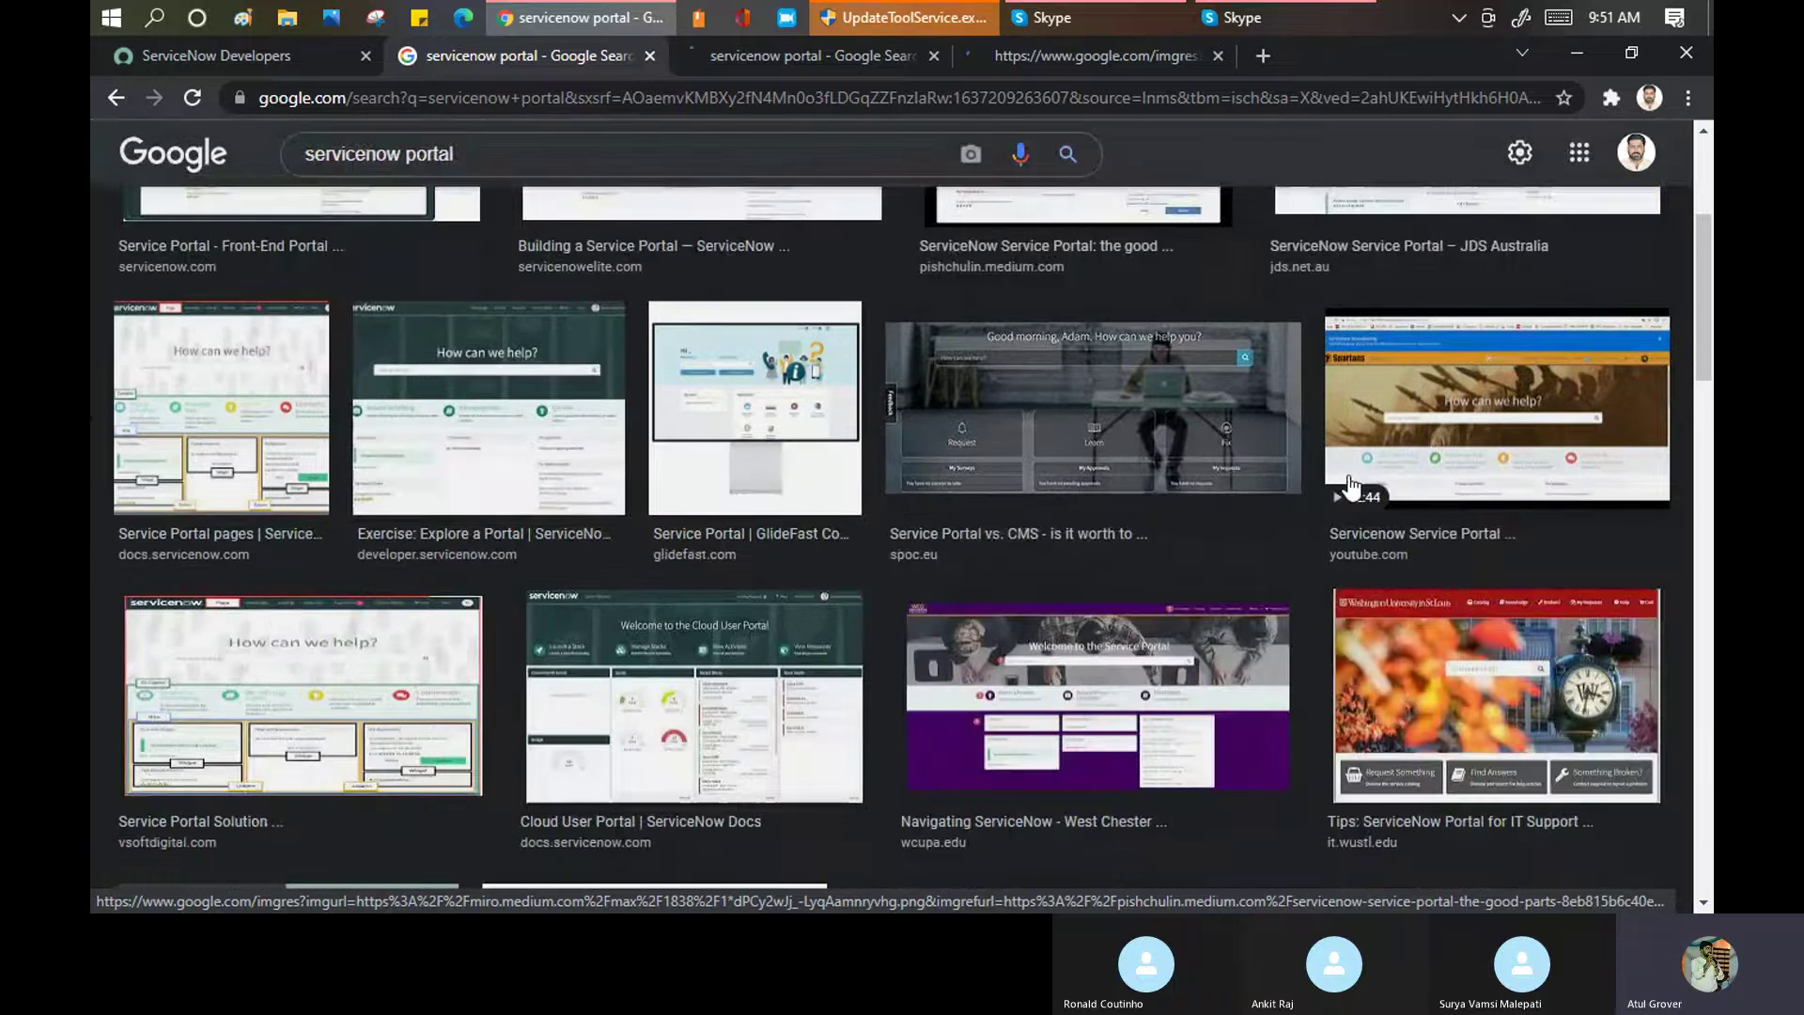
{"action": "middle_click", "coordinate": [1458, 698]}
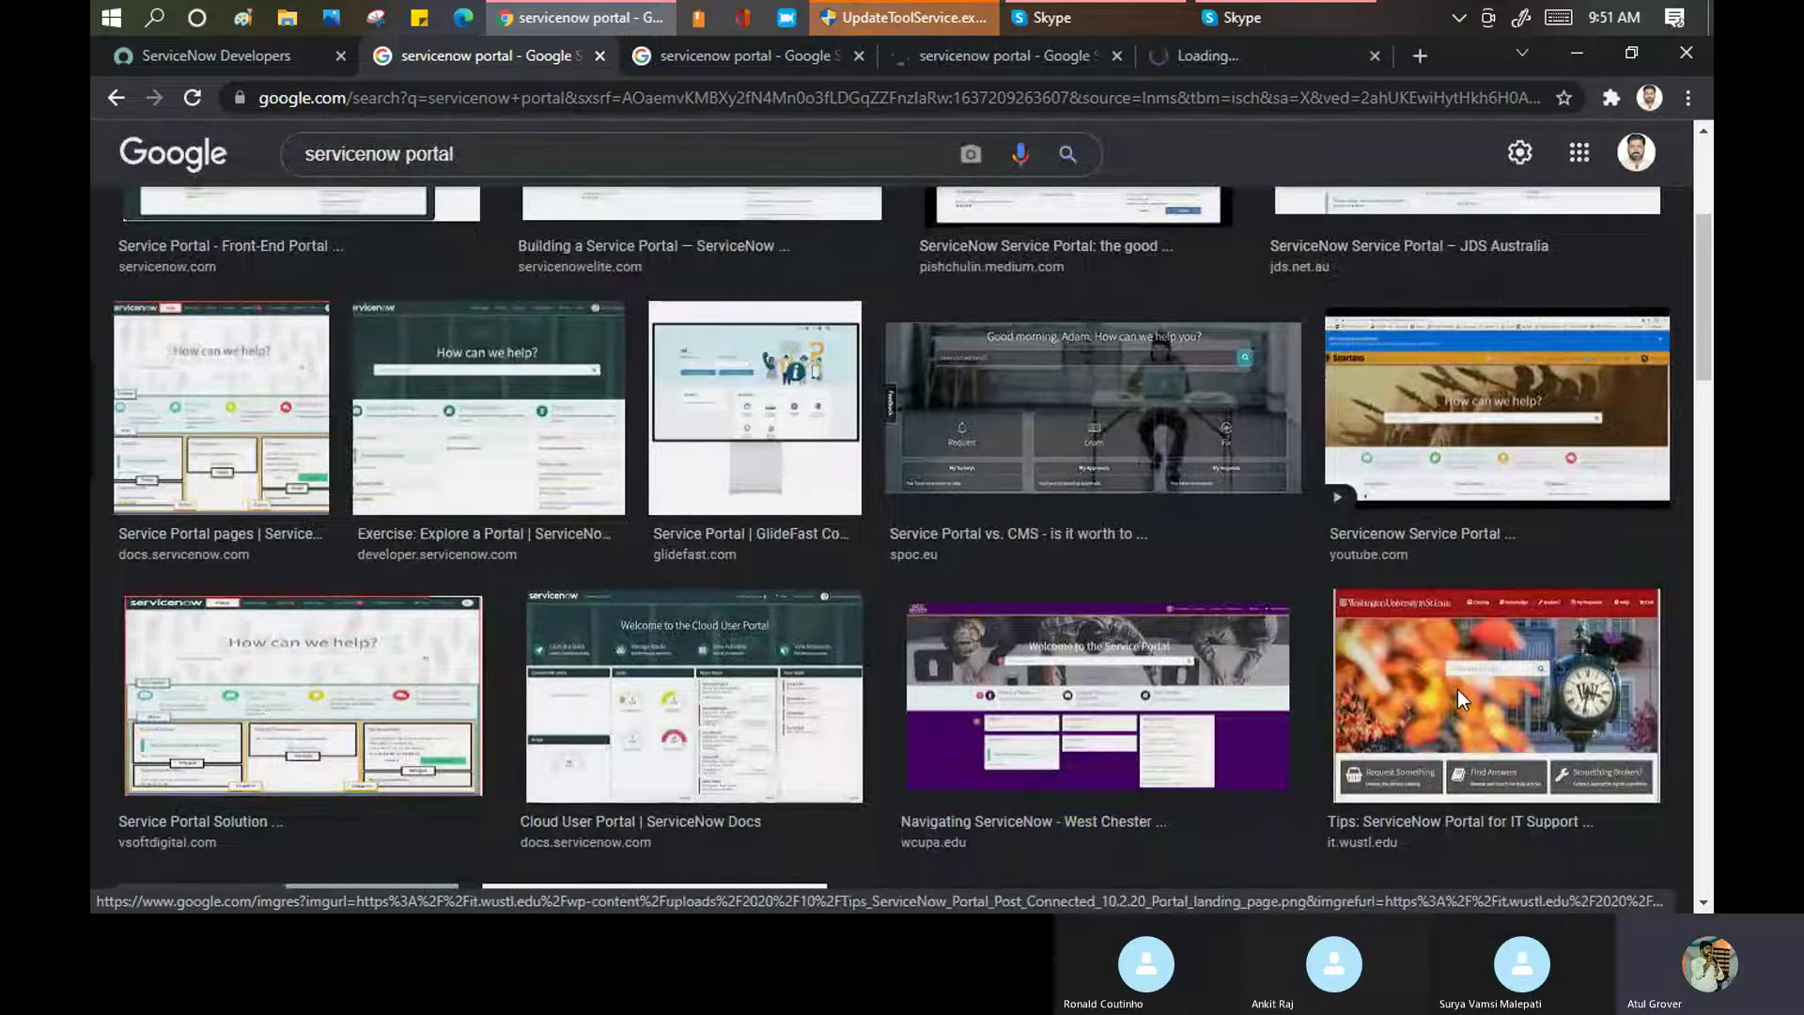
{"action": "scroll", "coordinate": [797, 520], "scroll_direction": "down", "scroll_amount": 5}
{"action": "scroll", "coordinate": [801, 429], "scroll_direction": "up", "scroll_amount": 2}
{"action": "middle_click", "coordinate": [731, 455]}
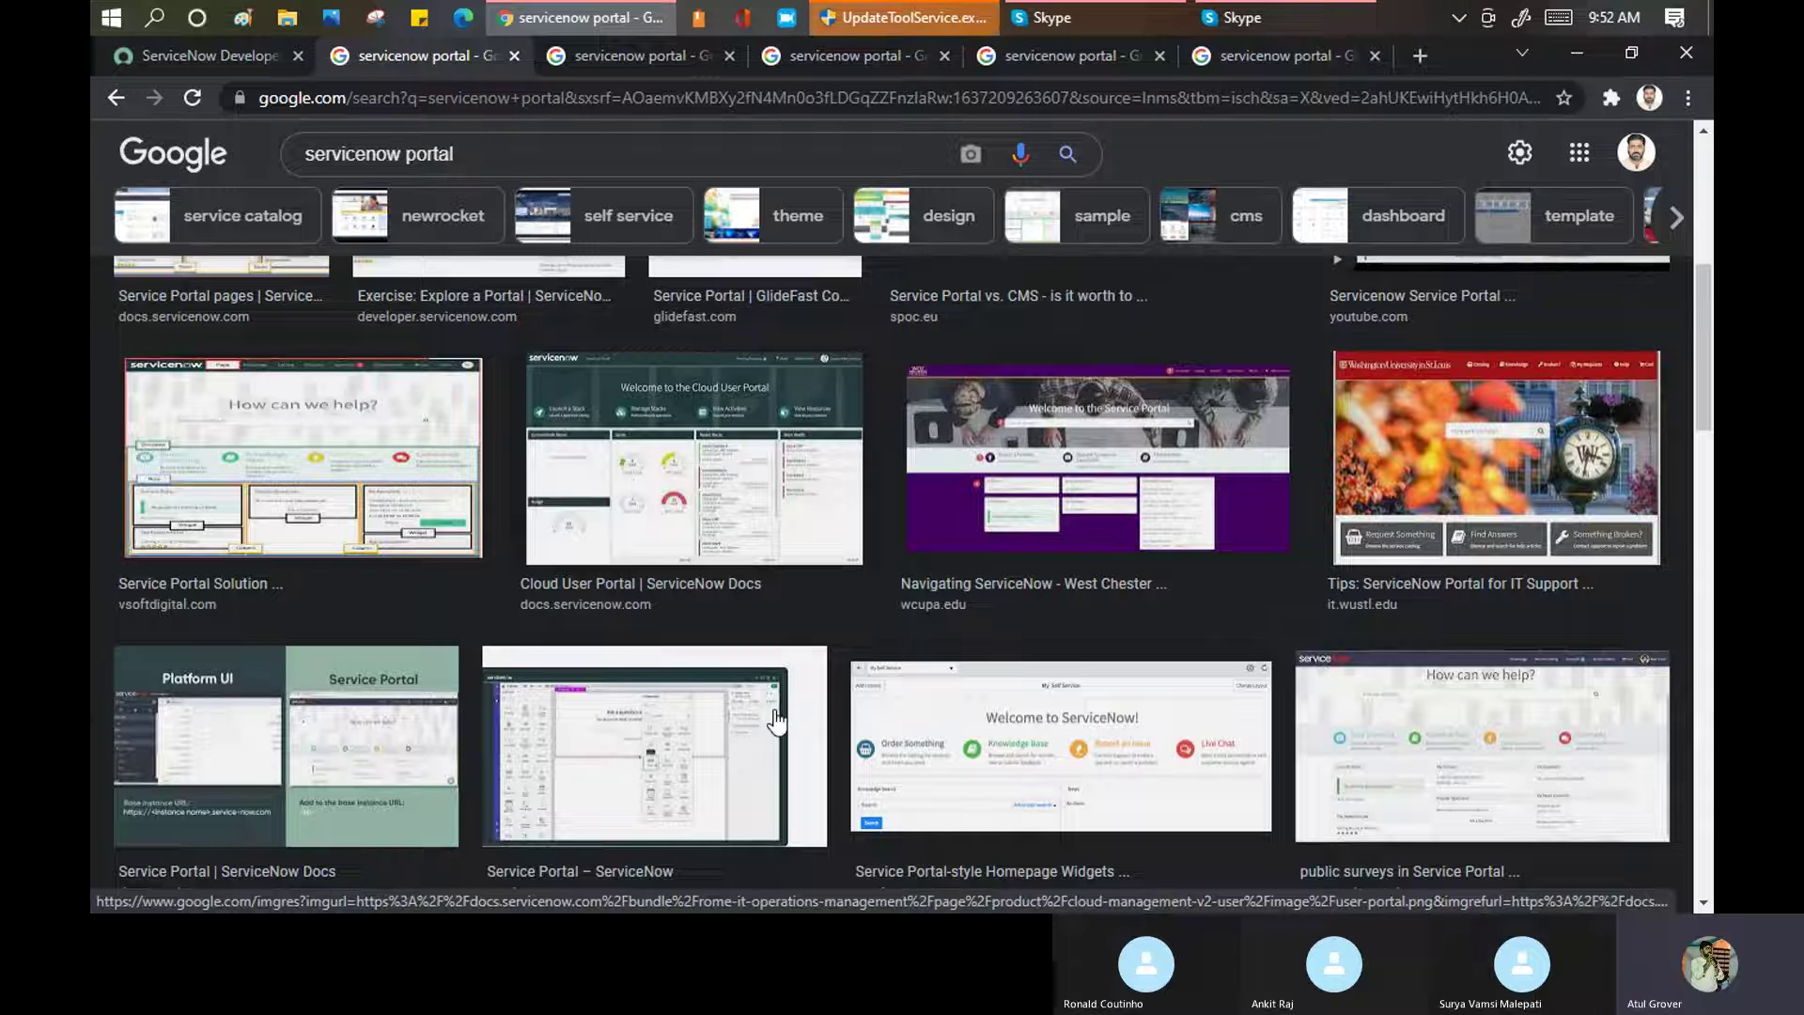
{"action": "scroll", "coordinate": [794, 570], "scroll_direction": "down", "scroll_amount": 4}
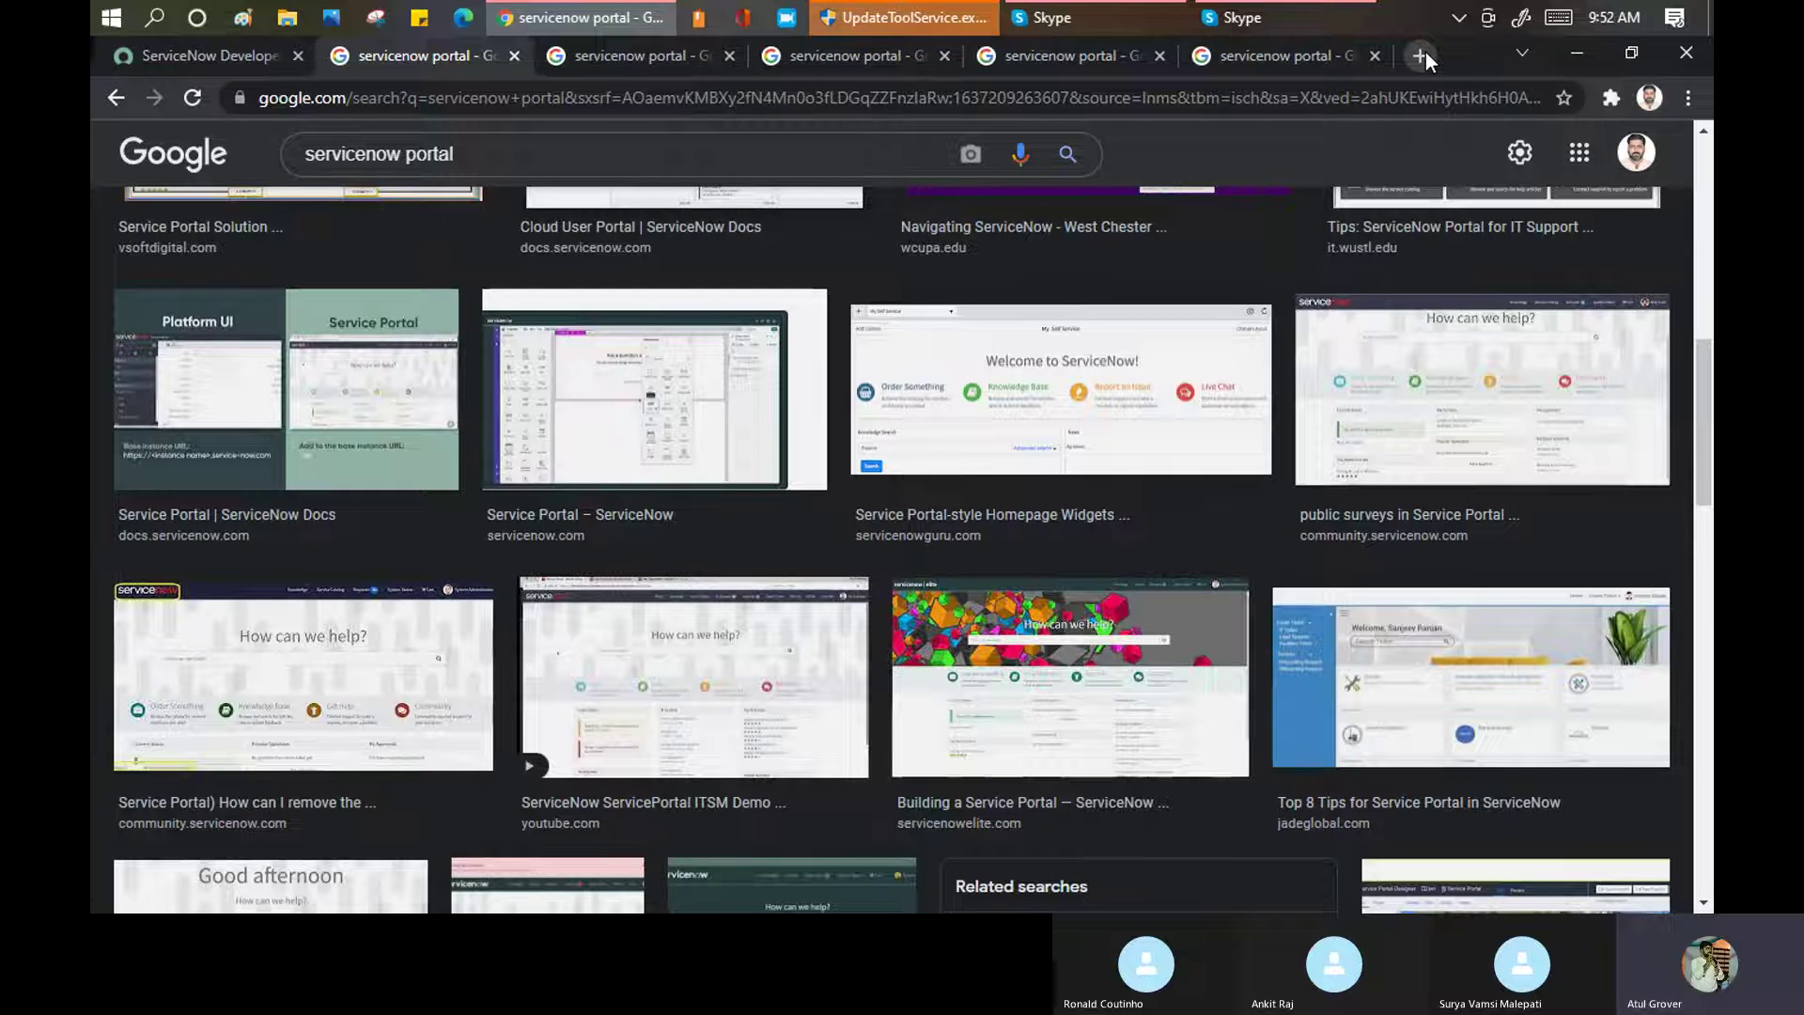
{"action": "left_click", "coordinate": [1295, 56]}
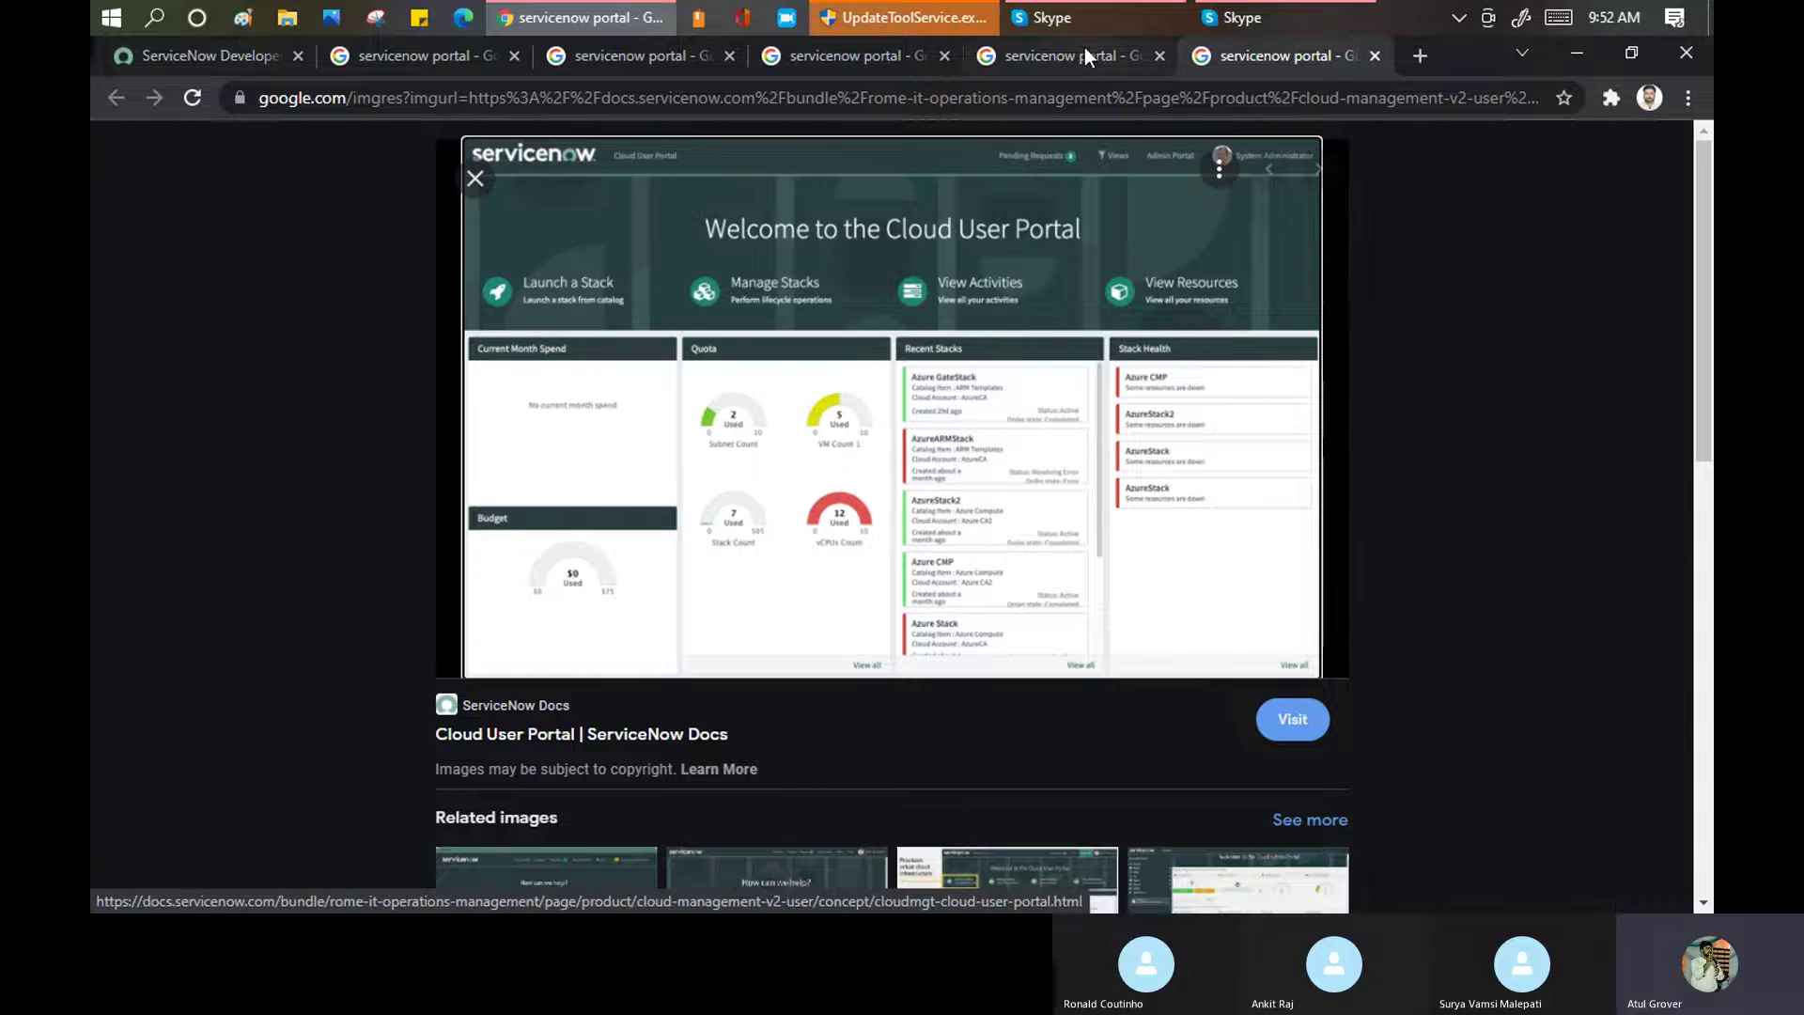
Go back to the portal image results and open a community portal example in a tab
{"action": "scroll", "coordinate": [836, 526], "scroll_direction": "down", "scroll_amount": 5}
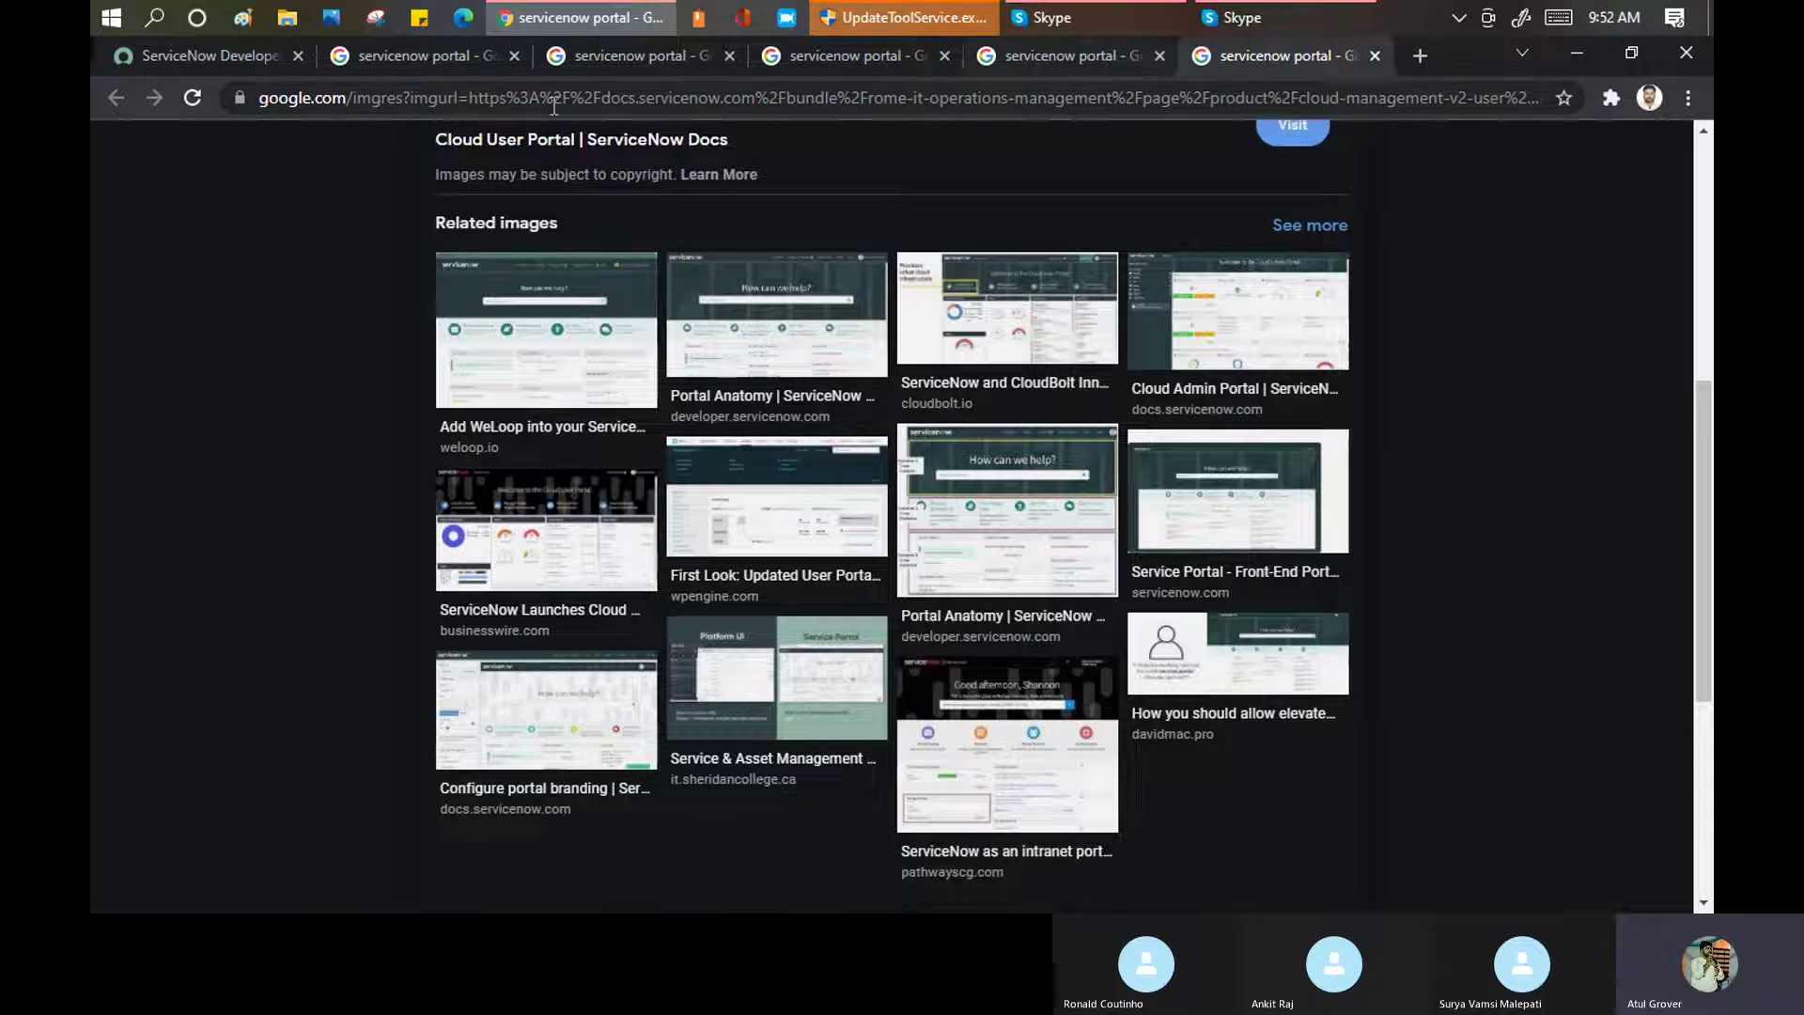
{"action": "left_click", "coordinate": [452, 59]}
{"action": "scroll", "coordinate": [1051, 437], "scroll_direction": "down", "scroll_amount": 1}
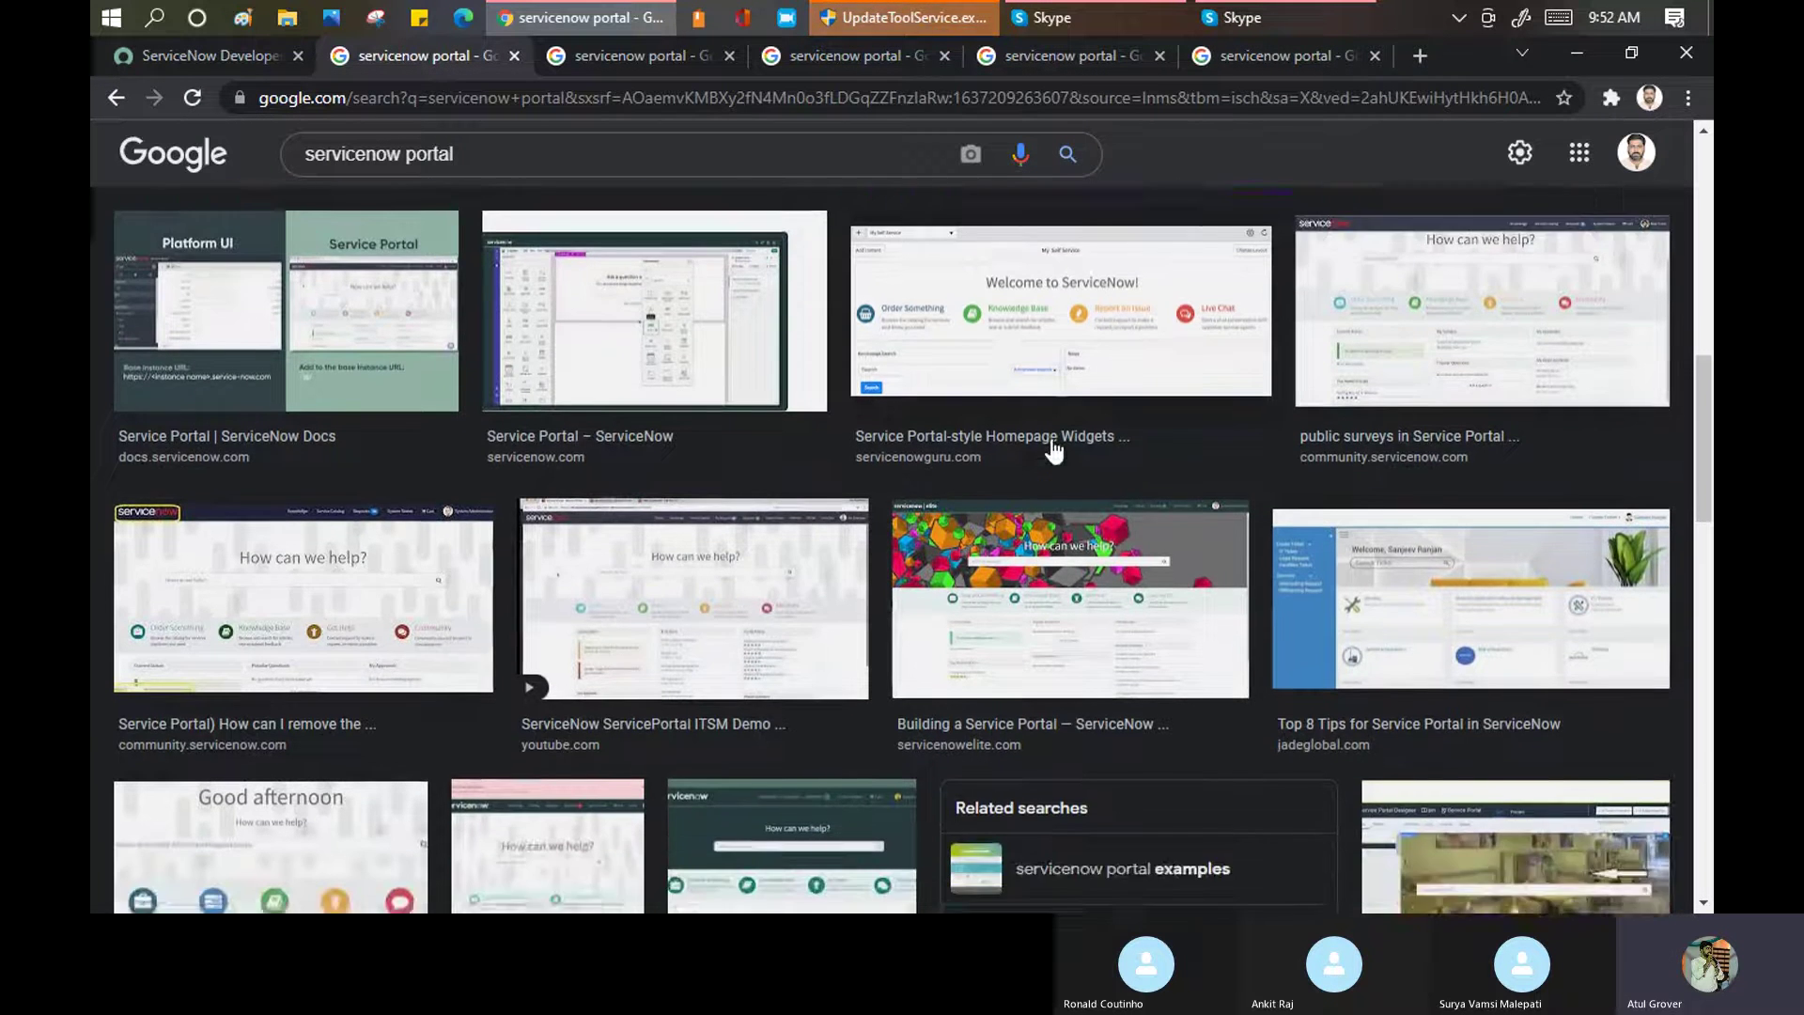
{"action": "scroll", "coordinate": [1051, 439], "scroll_direction": "down", "scroll_amount": 3}
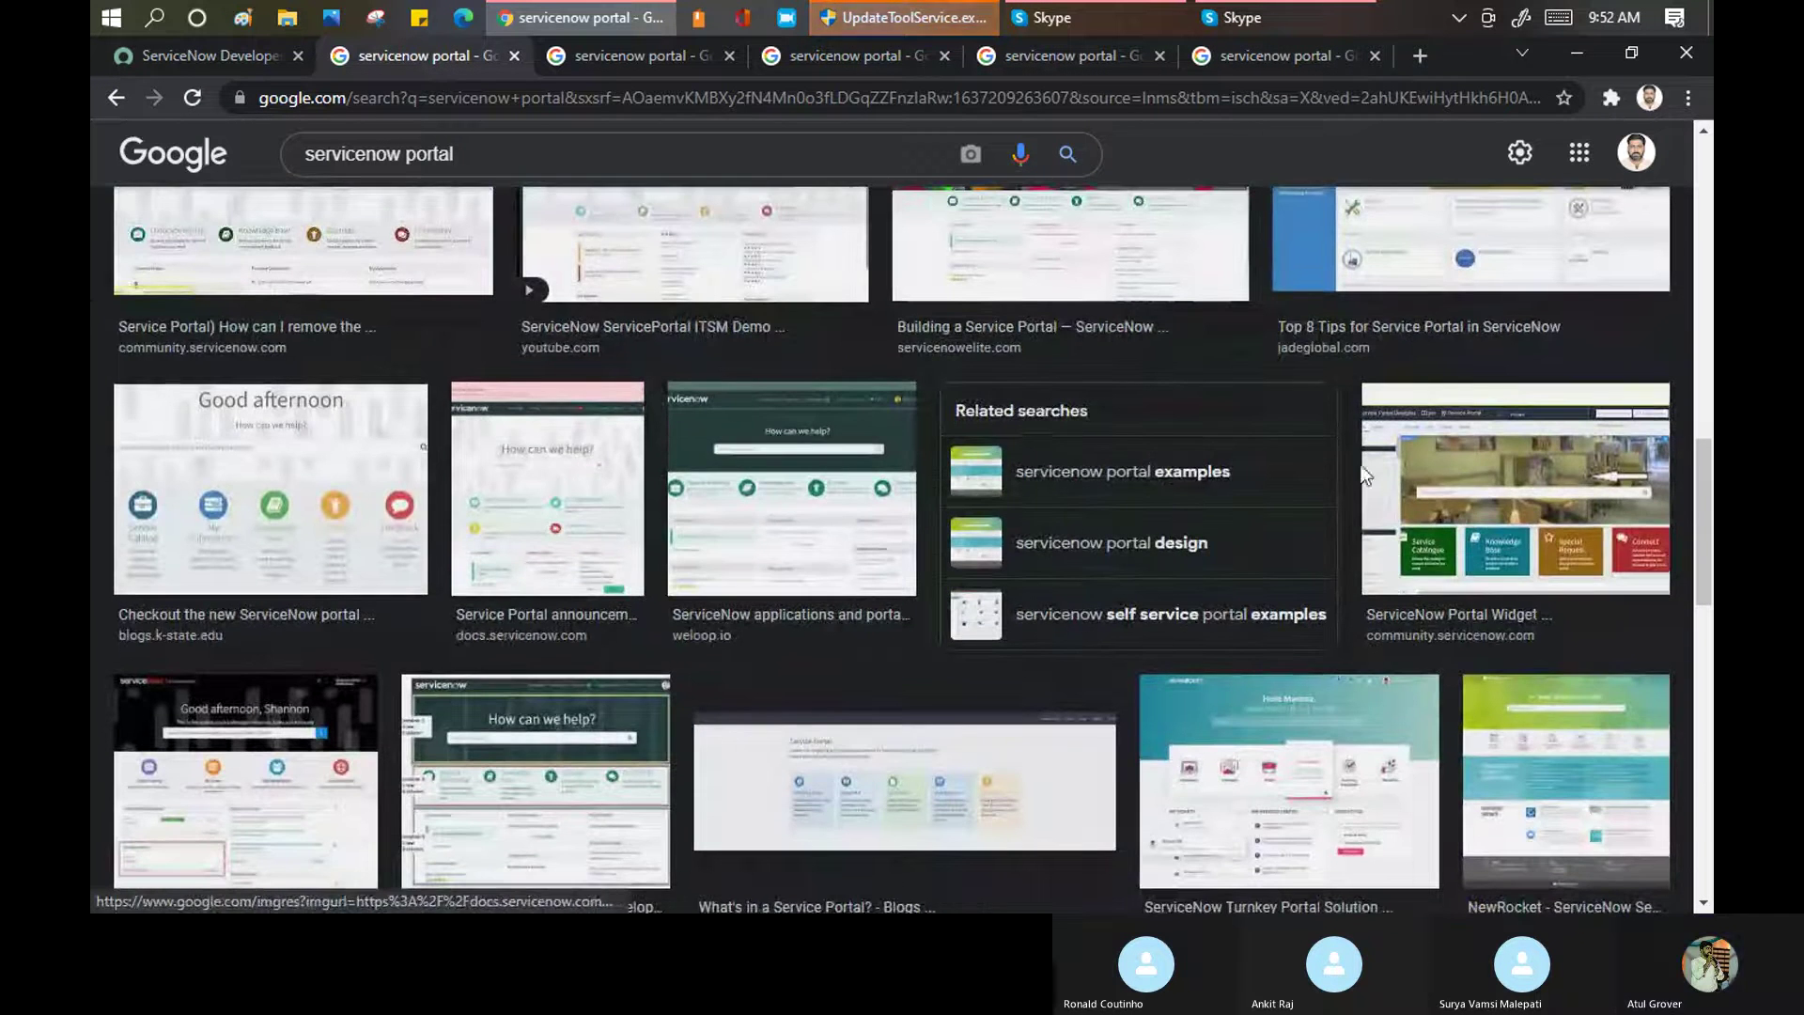
{"action": "middle_click", "coordinate": [1415, 485]}
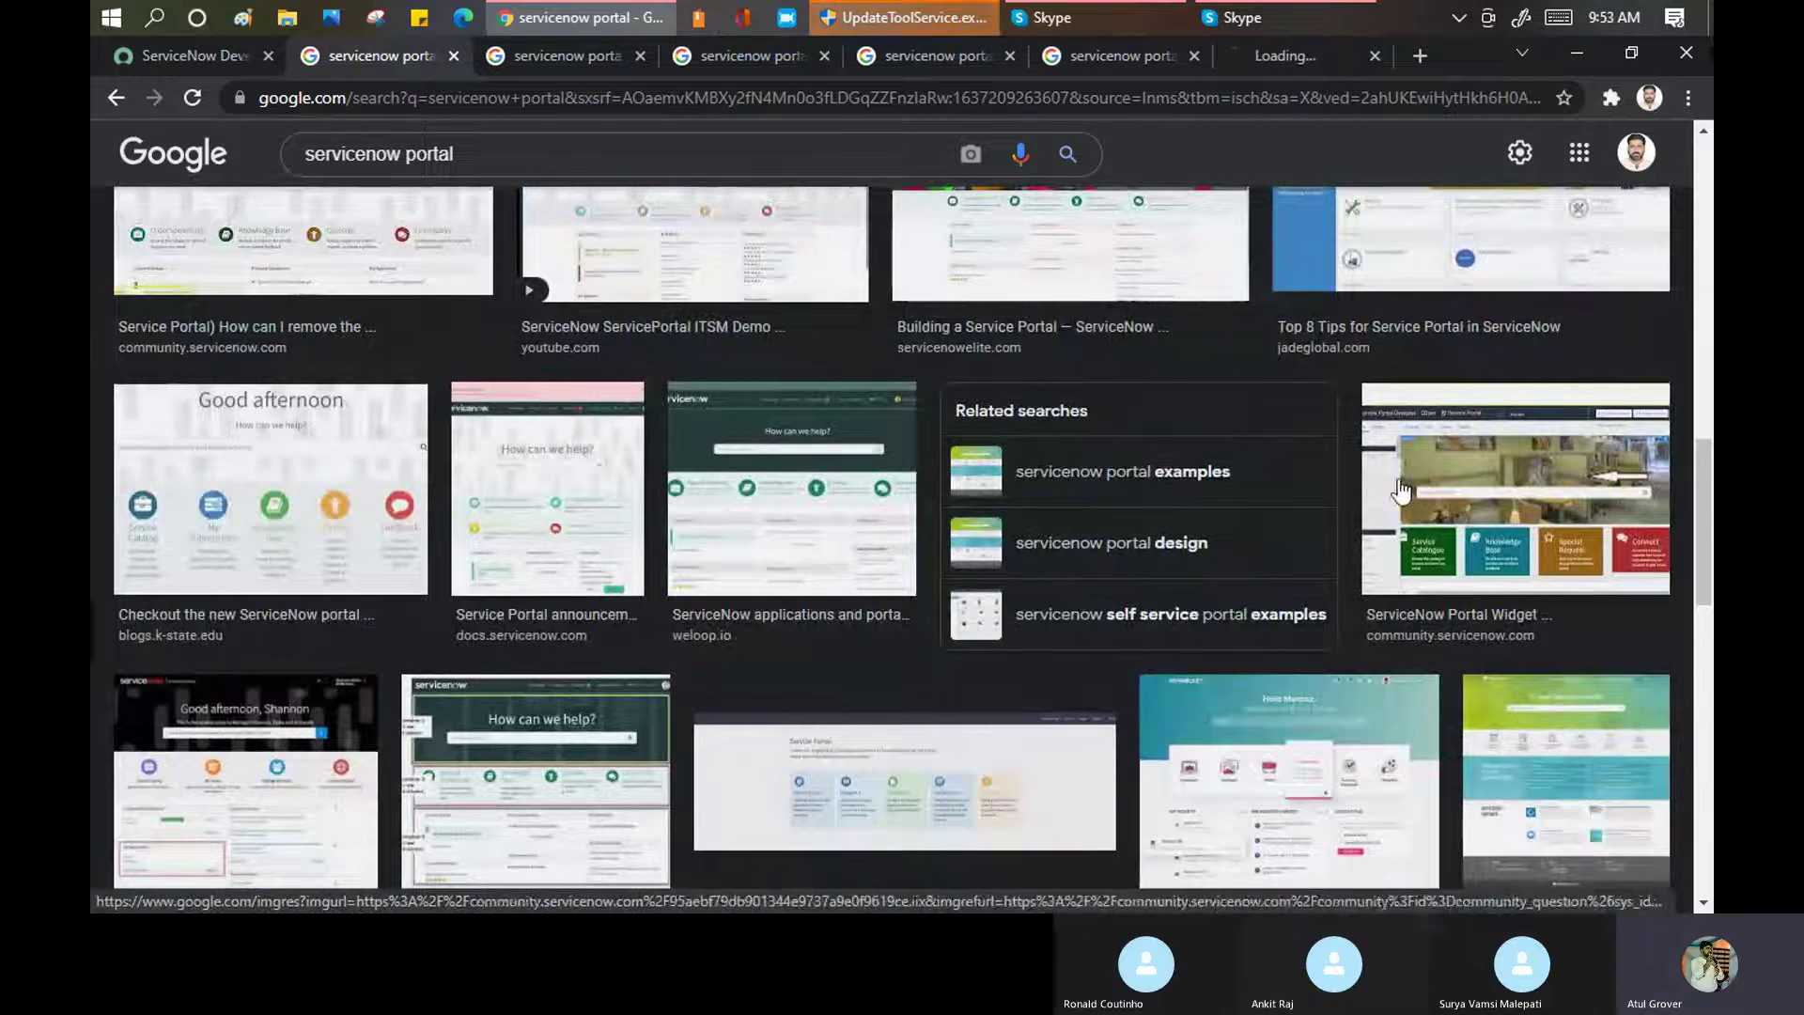
Open another portal example, then view the portal introduction and widget example previews
{"action": "scroll", "coordinate": [955, 424], "scroll_direction": "down", "scroll_amount": 3}
{"action": "scroll", "coordinate": [956, 432], "scroll_direction": "down", "scroll_amount": 2}
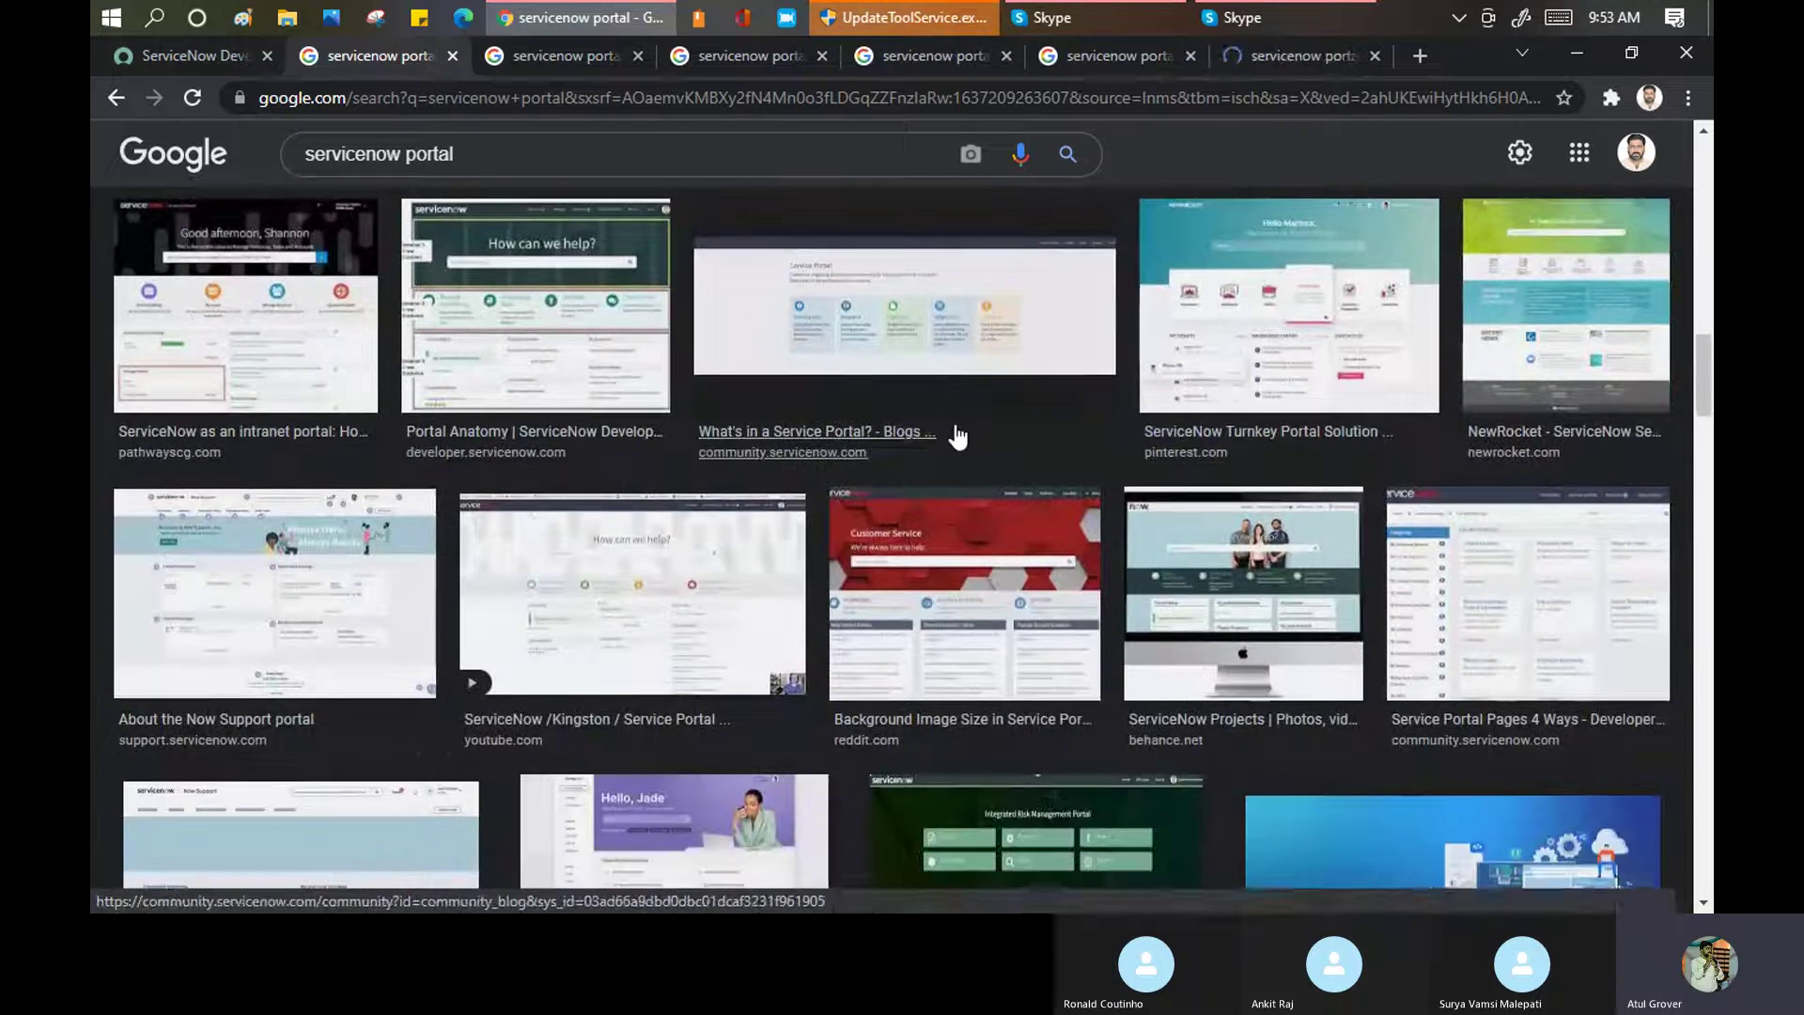
{"action": "scroll", "coordinate": [957, 436], "scroll_direction": "down", "scroll_amount": 2}
{"action": "scroll", "coordinate": [956, 436], "scroll_direction": "down", "scroll_amount": 2}
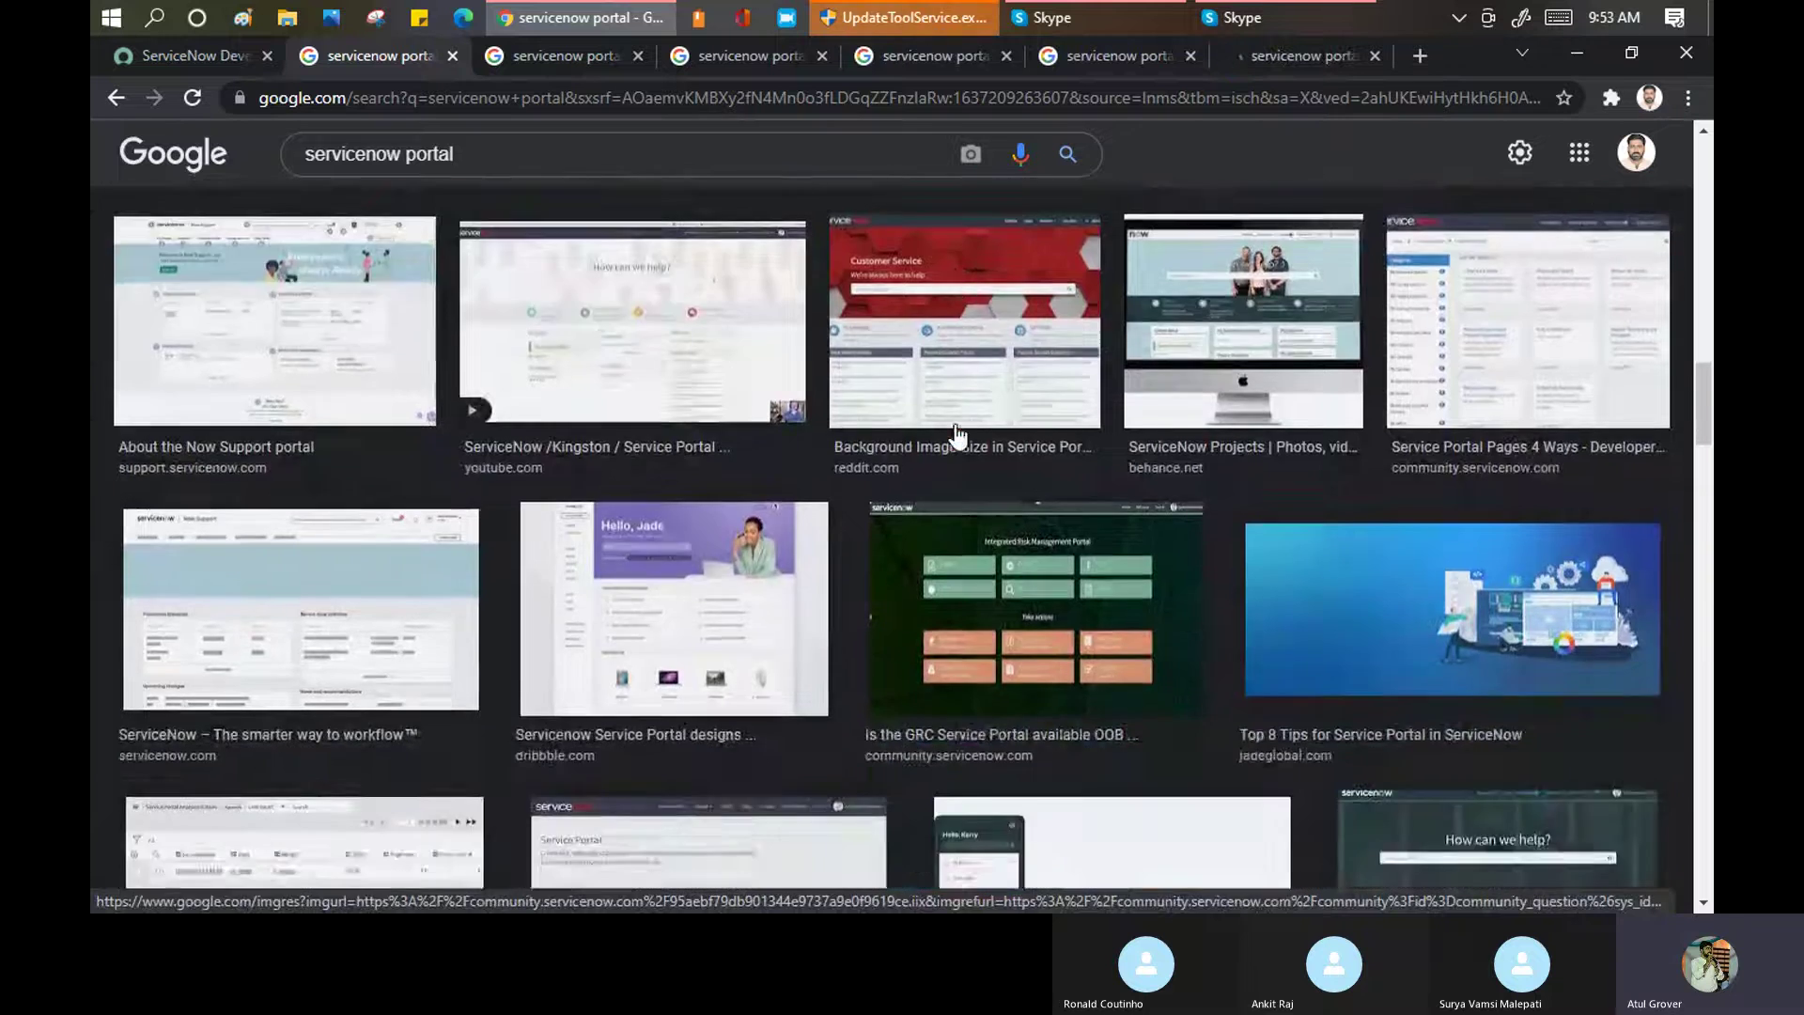
{"action": "scroll", "coordinate": [959, 434], "scroll_direction": "down", "scroll_amount": 6}
{"action": "scroll", "coordinate": [960, 434], "scroll_direction": "up", "scroll_amount": 4}
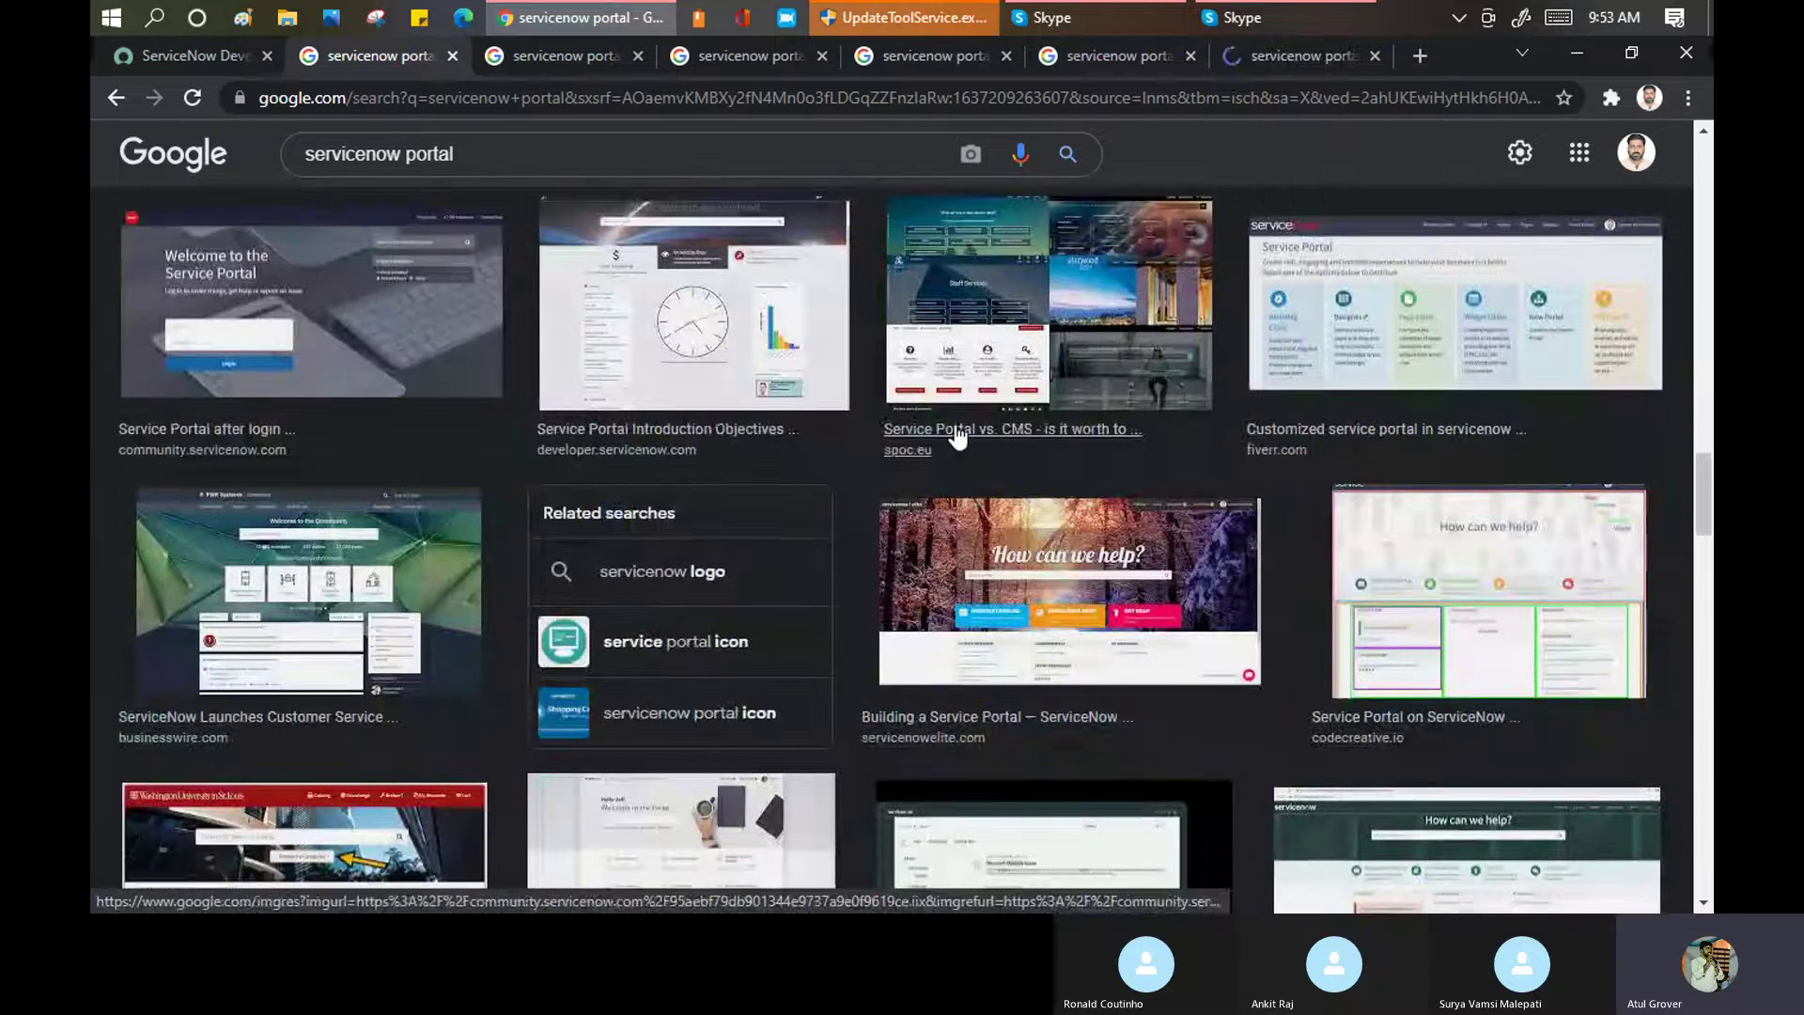
{"action": "scroll", "coordinate": [1043, 682], "scroll_direction": "down", "scroll_amount": 1}
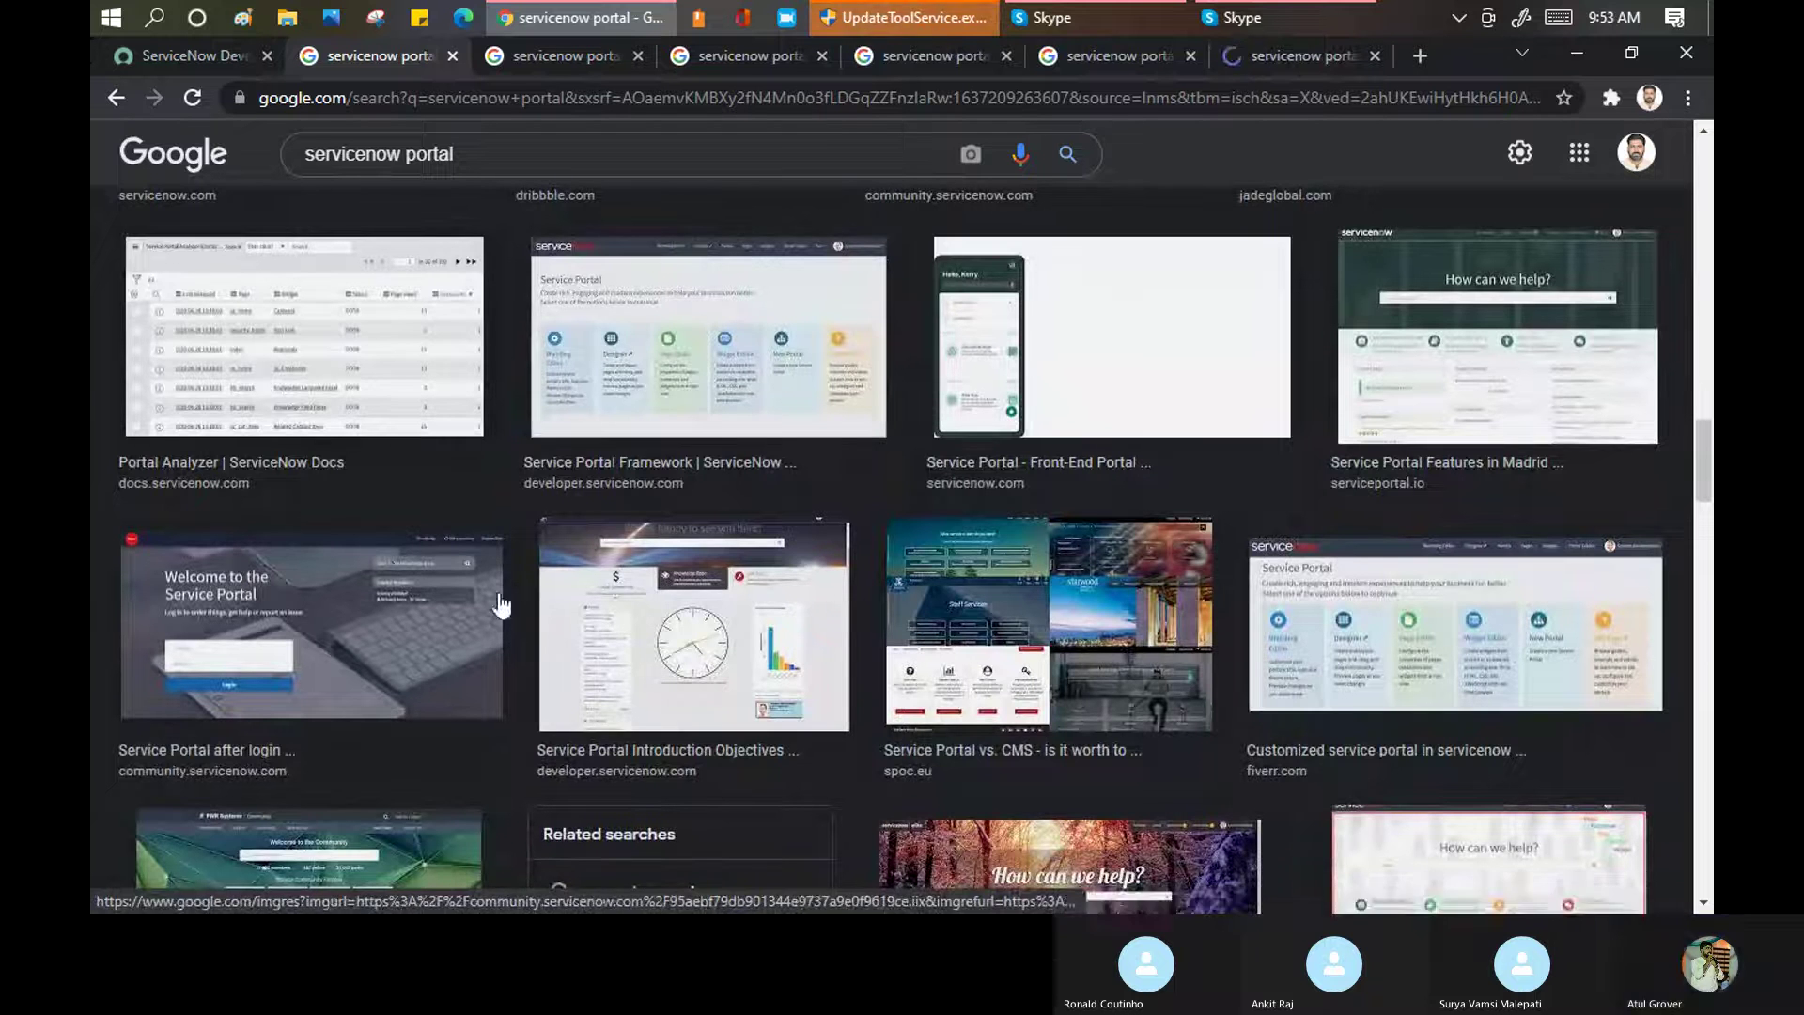
{"action": "scroll", "coordinate": [742, 460], "scroll_direction": "down", "scroll_amount": 3}
{"action": "middle_click", "coordinate": [711, 306]}
{"action": "scroll", "coordinate": [413, 601], "scroll_direction": "down", "scroll_amount": 3}
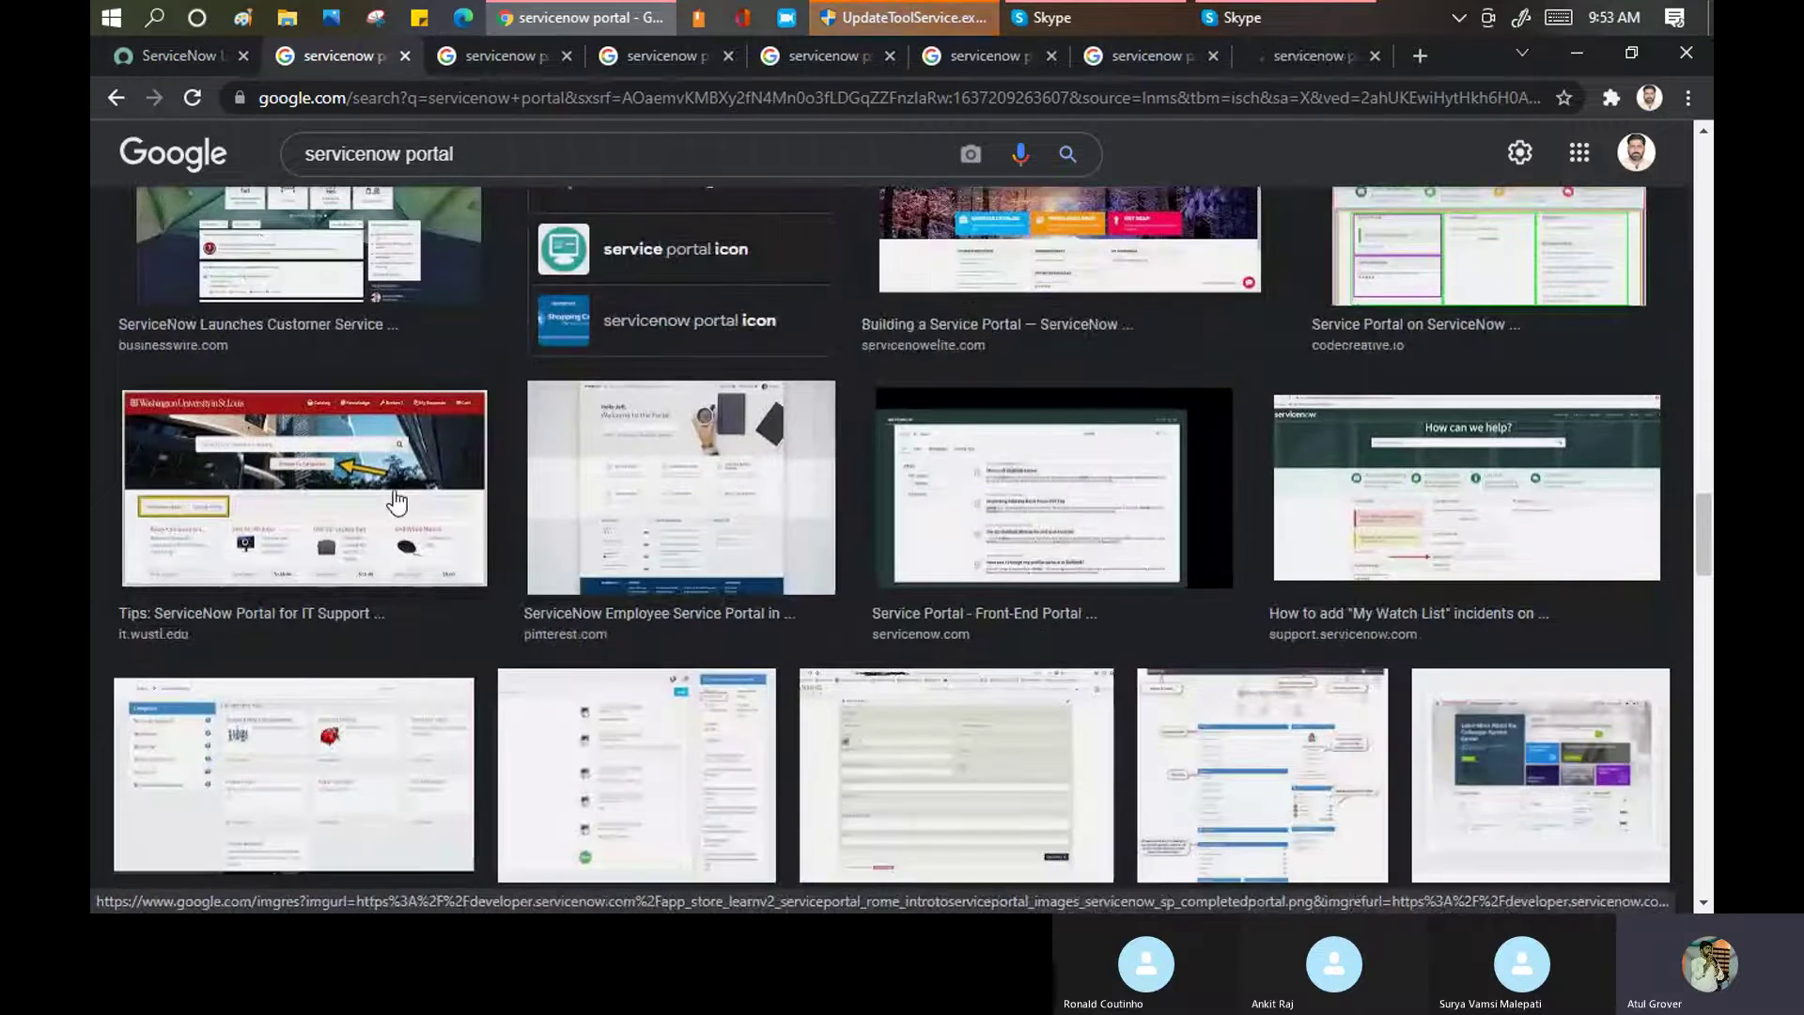
{"action": "left_click", "coordinate": [1316, 59]}
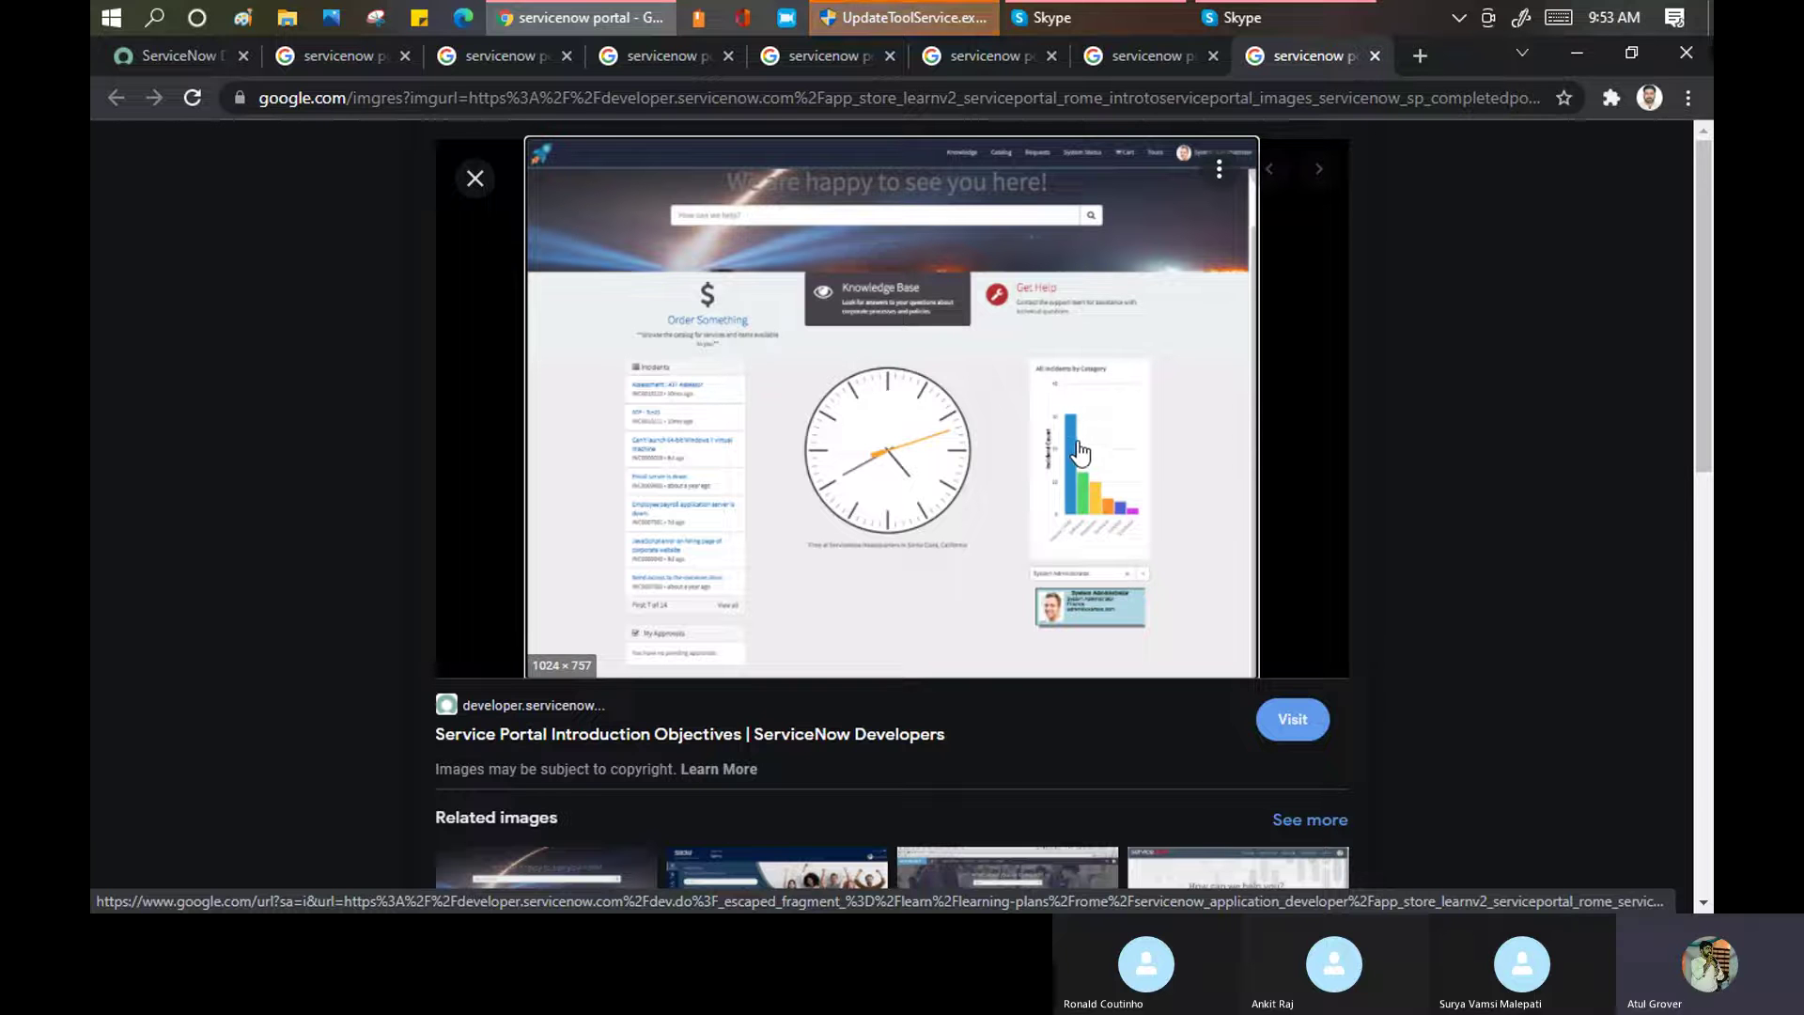
{"action": "left_click", "coordinate": [1138, 56]}
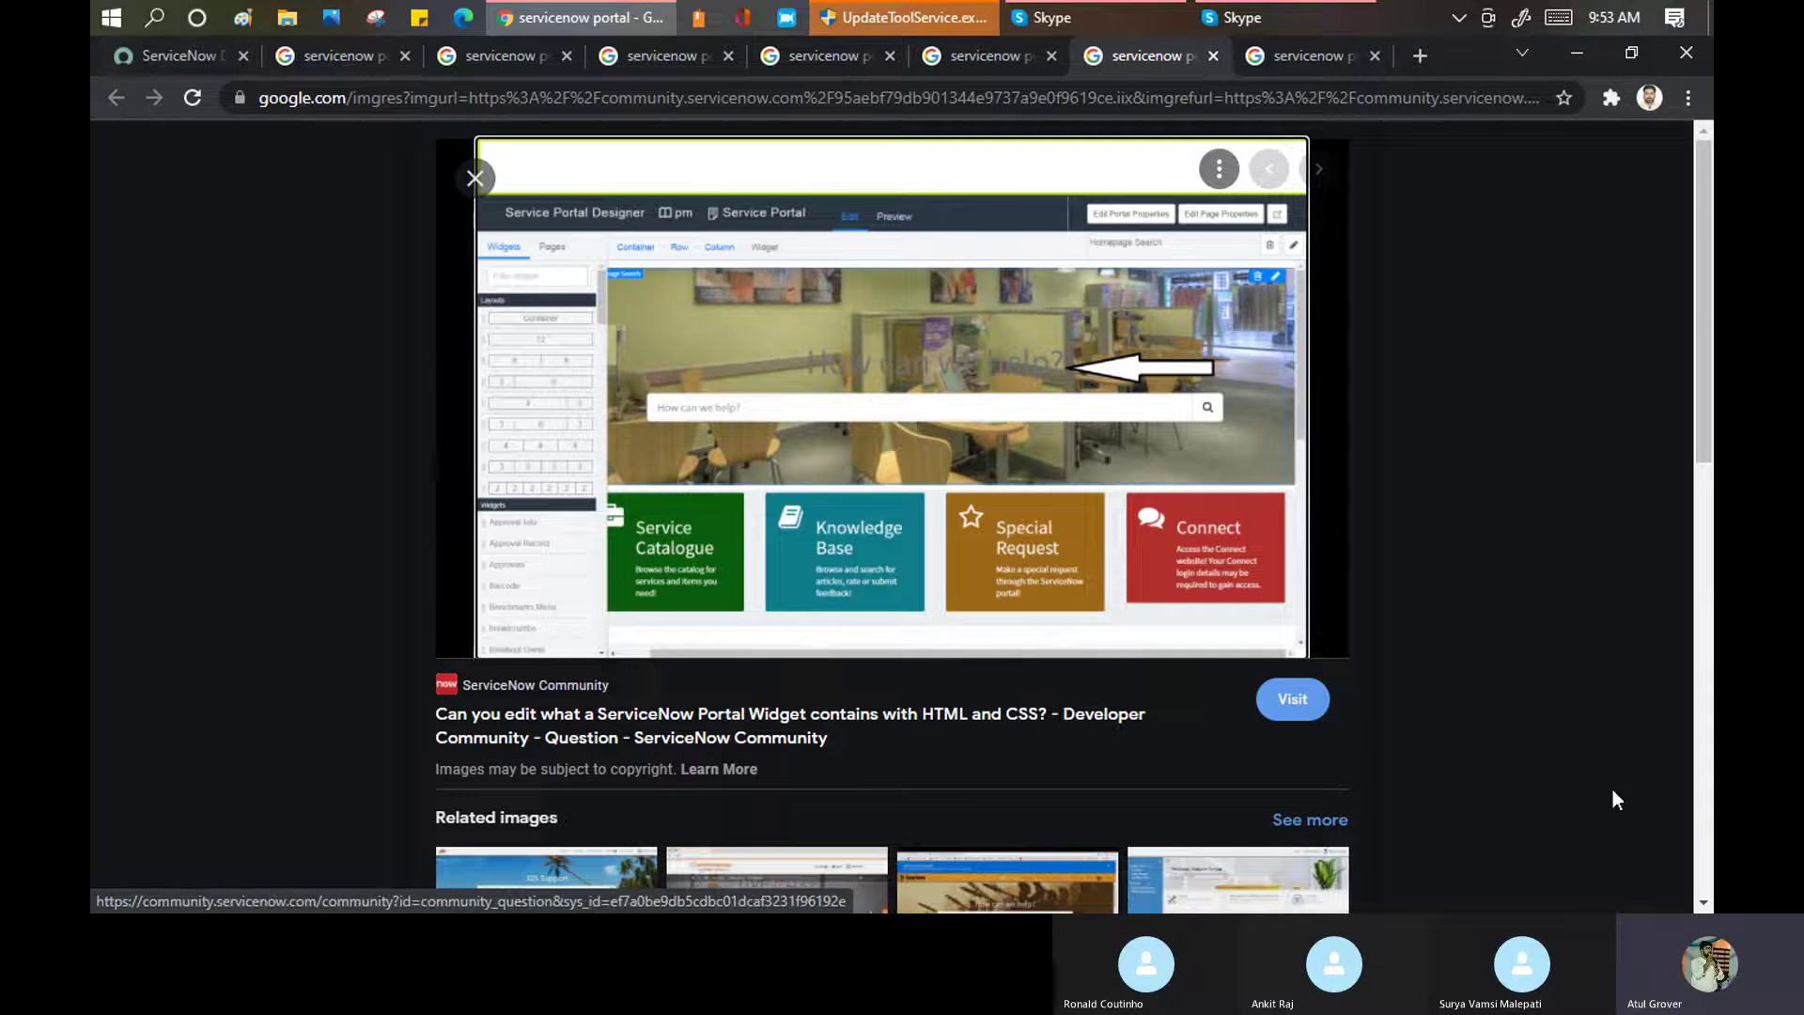
Open the dev86271 instance sign-in page in a new tab with login details autofilled
{"action": "left_click", "coordinate": [180, 54]}
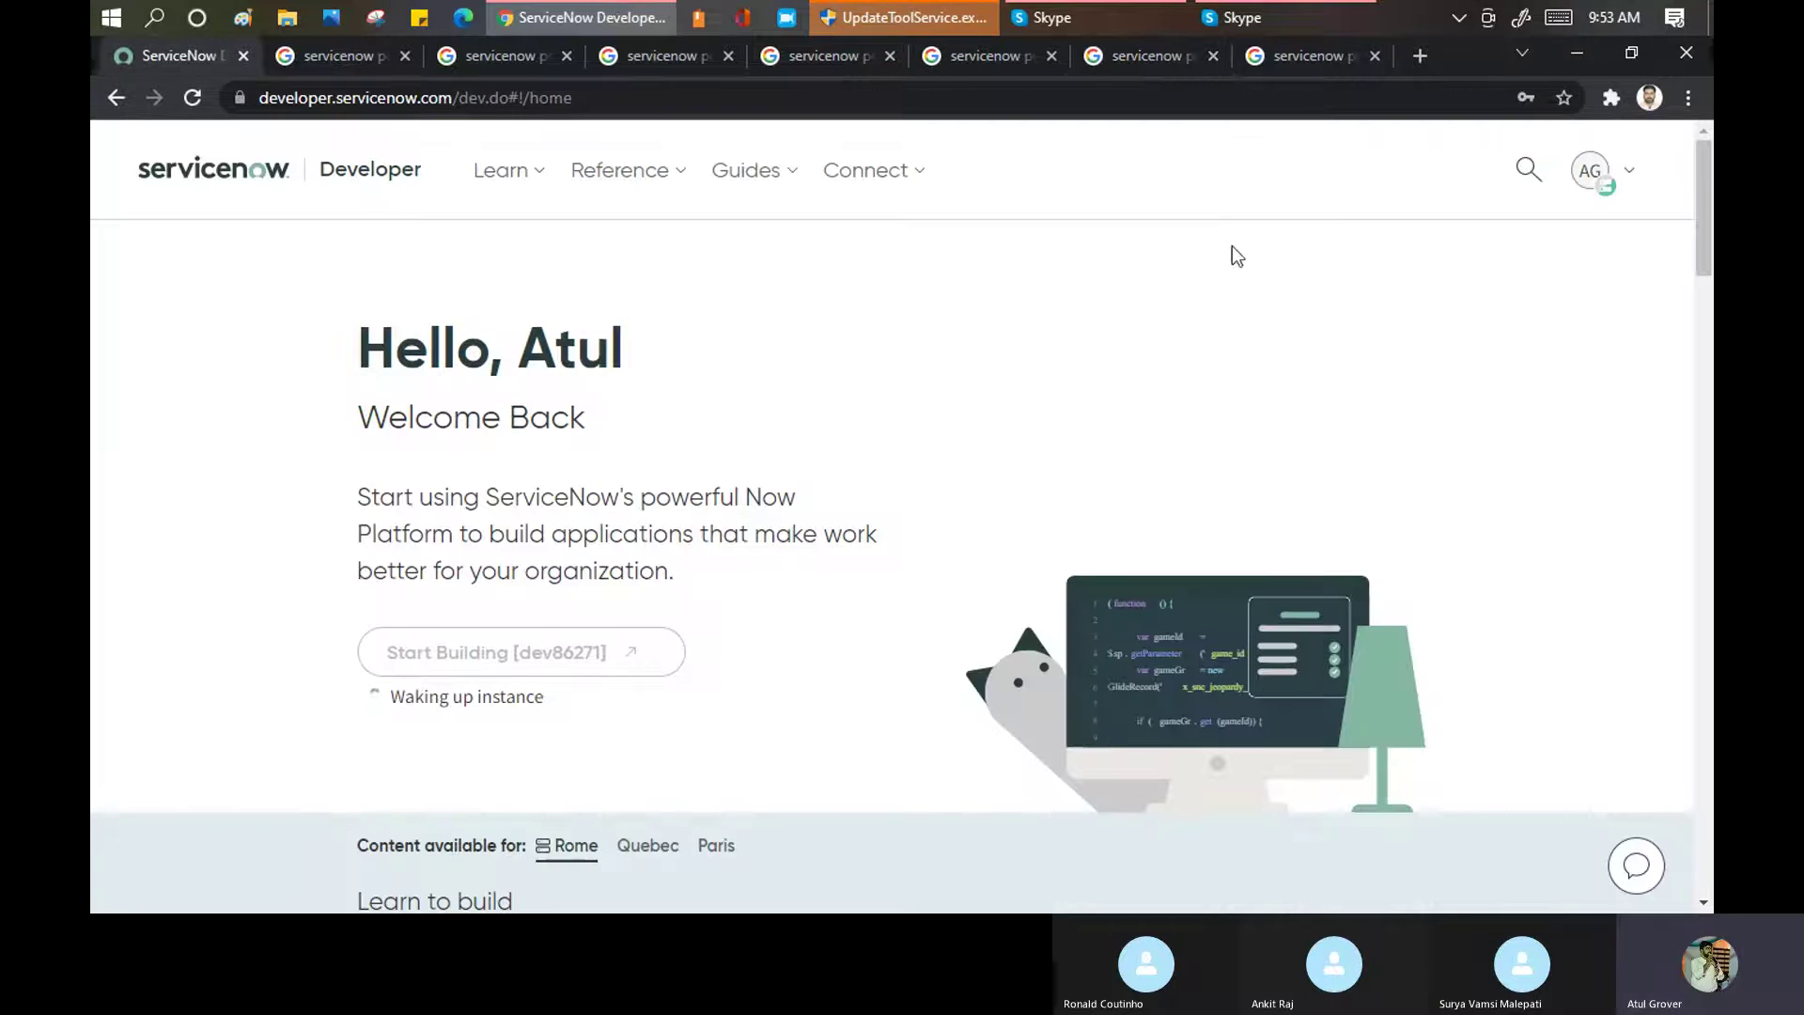
{"action": "left_click", "coordinate": [1427, 59]}
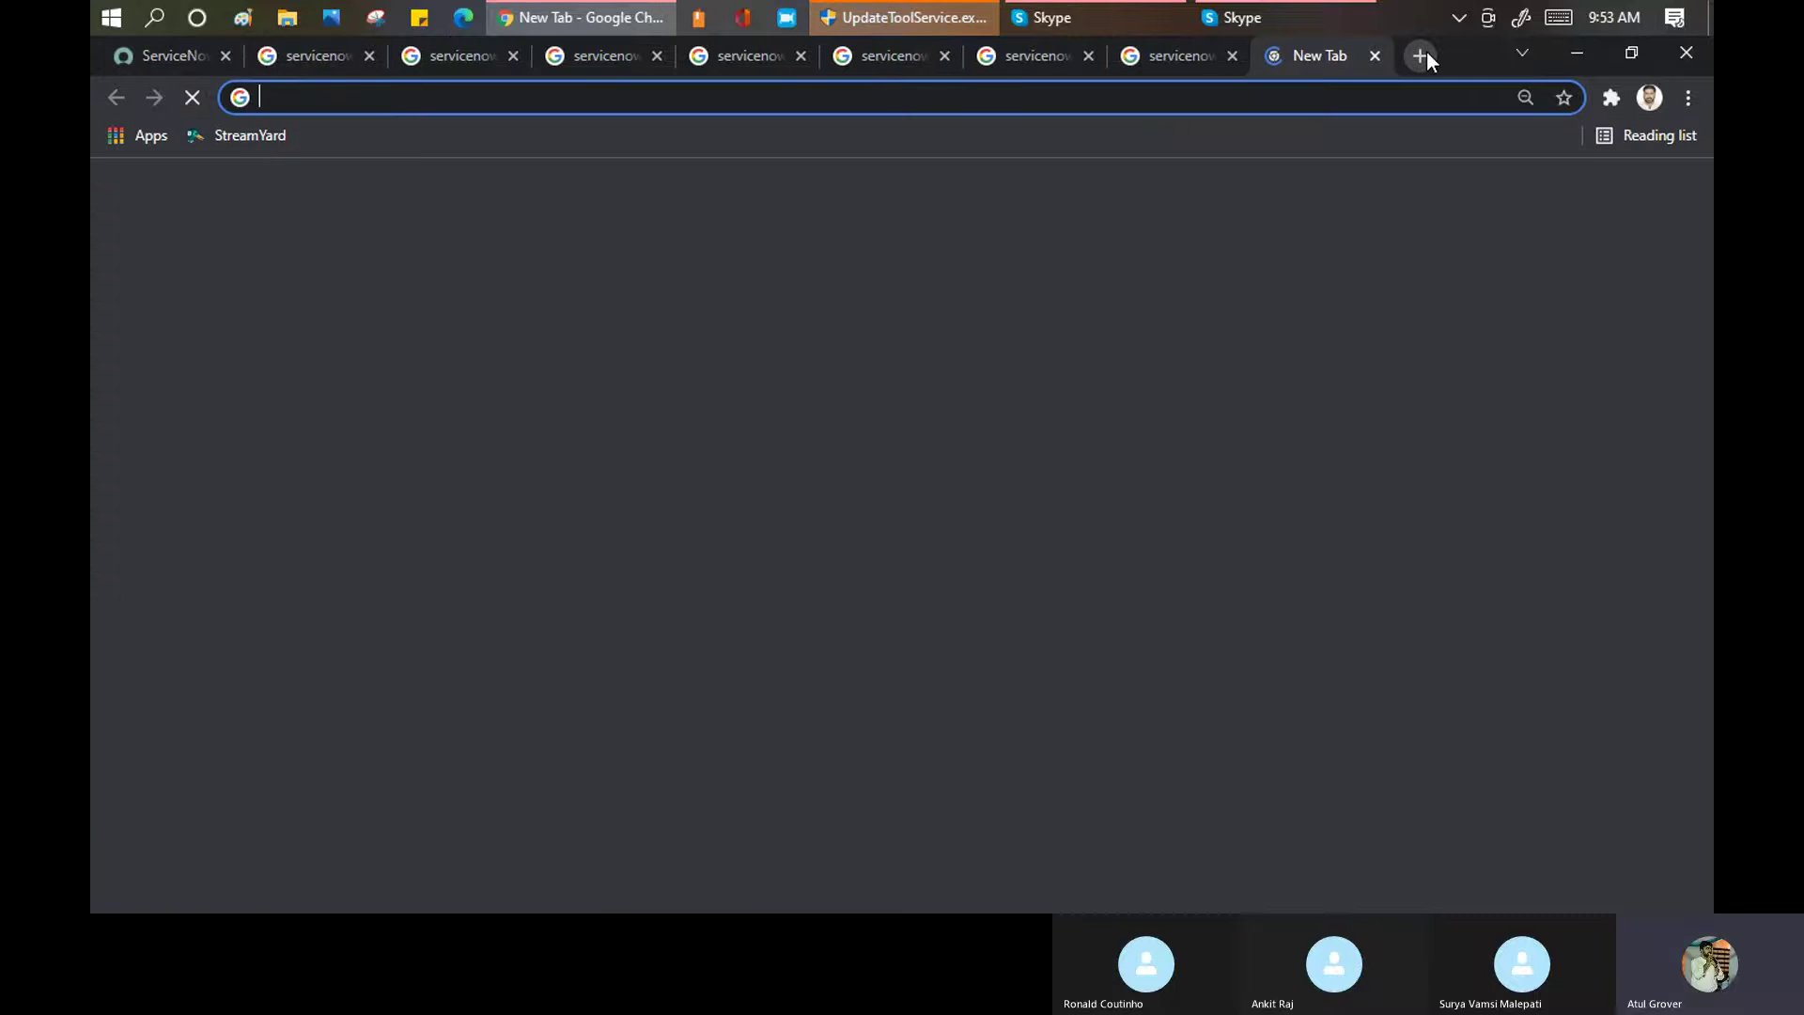
{"action": "type", "text": "dev"}
{"action": "key", "text": "Return"}
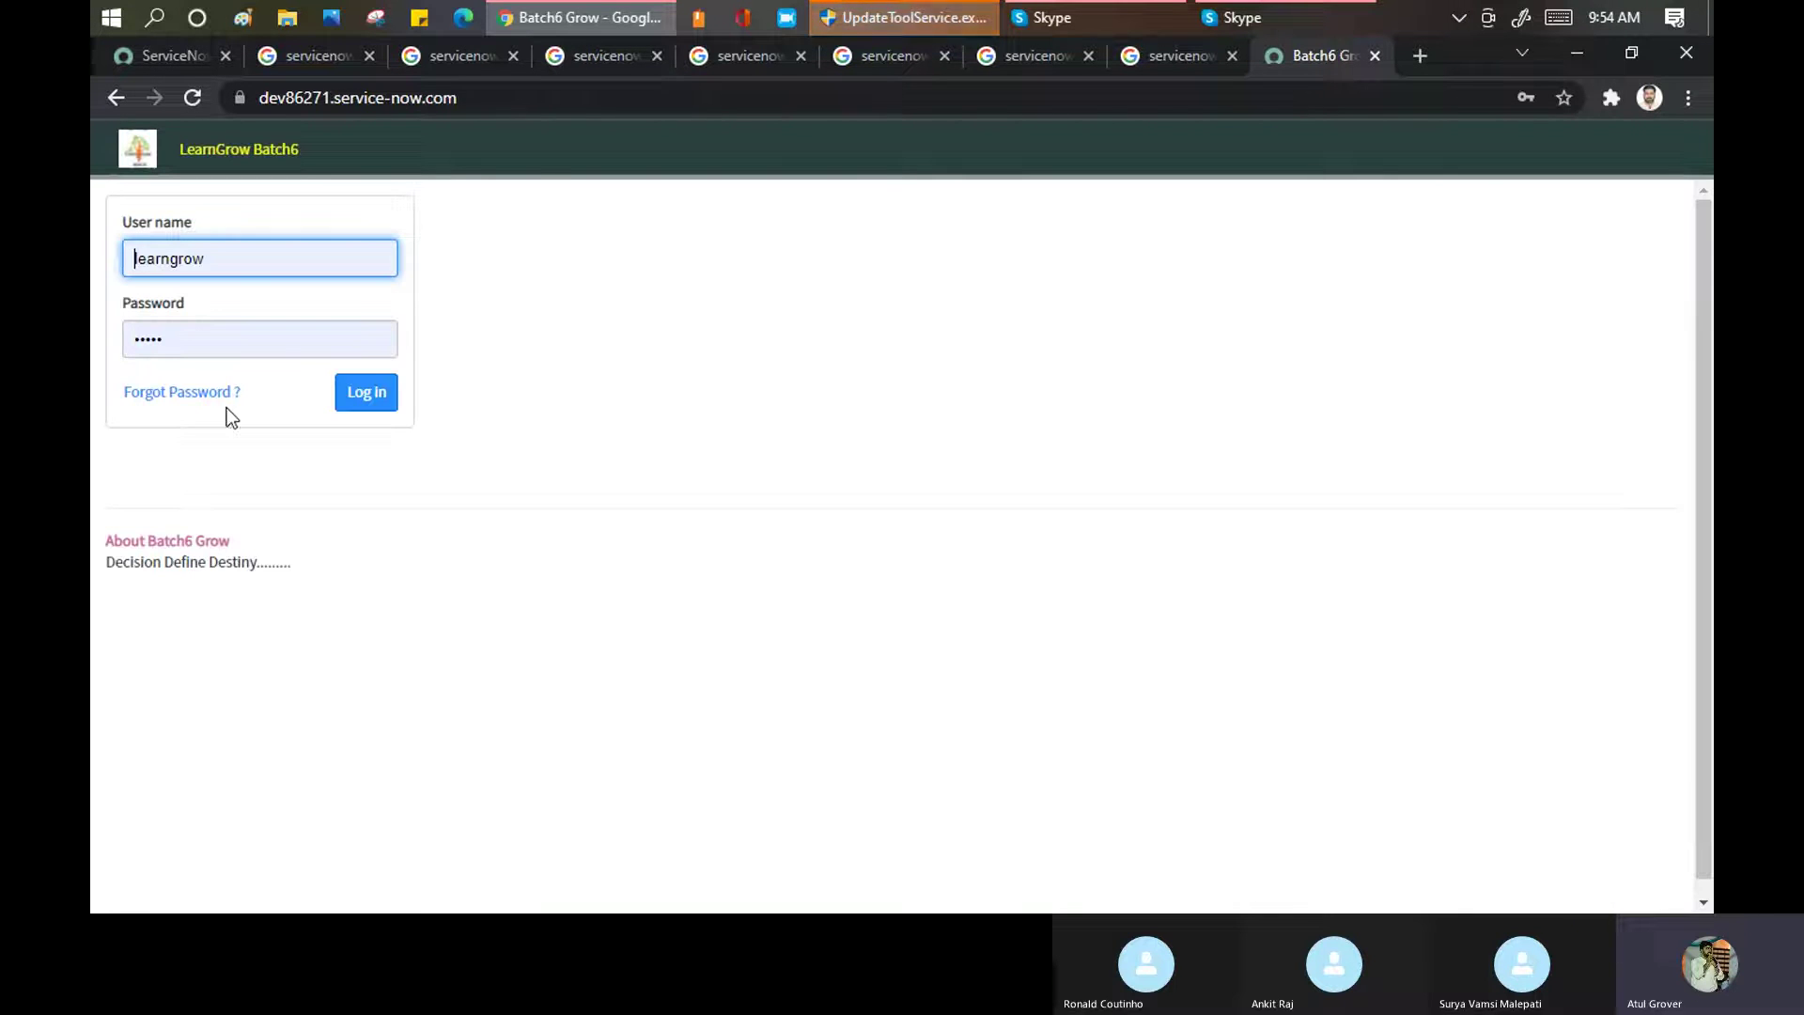
Log in and load dev86271.service-now.com/lng in a new tab
{"action": "left_click", "coordinate": [371, 392]}
{"action": "left_click", "coordinate": [1423, 55]}
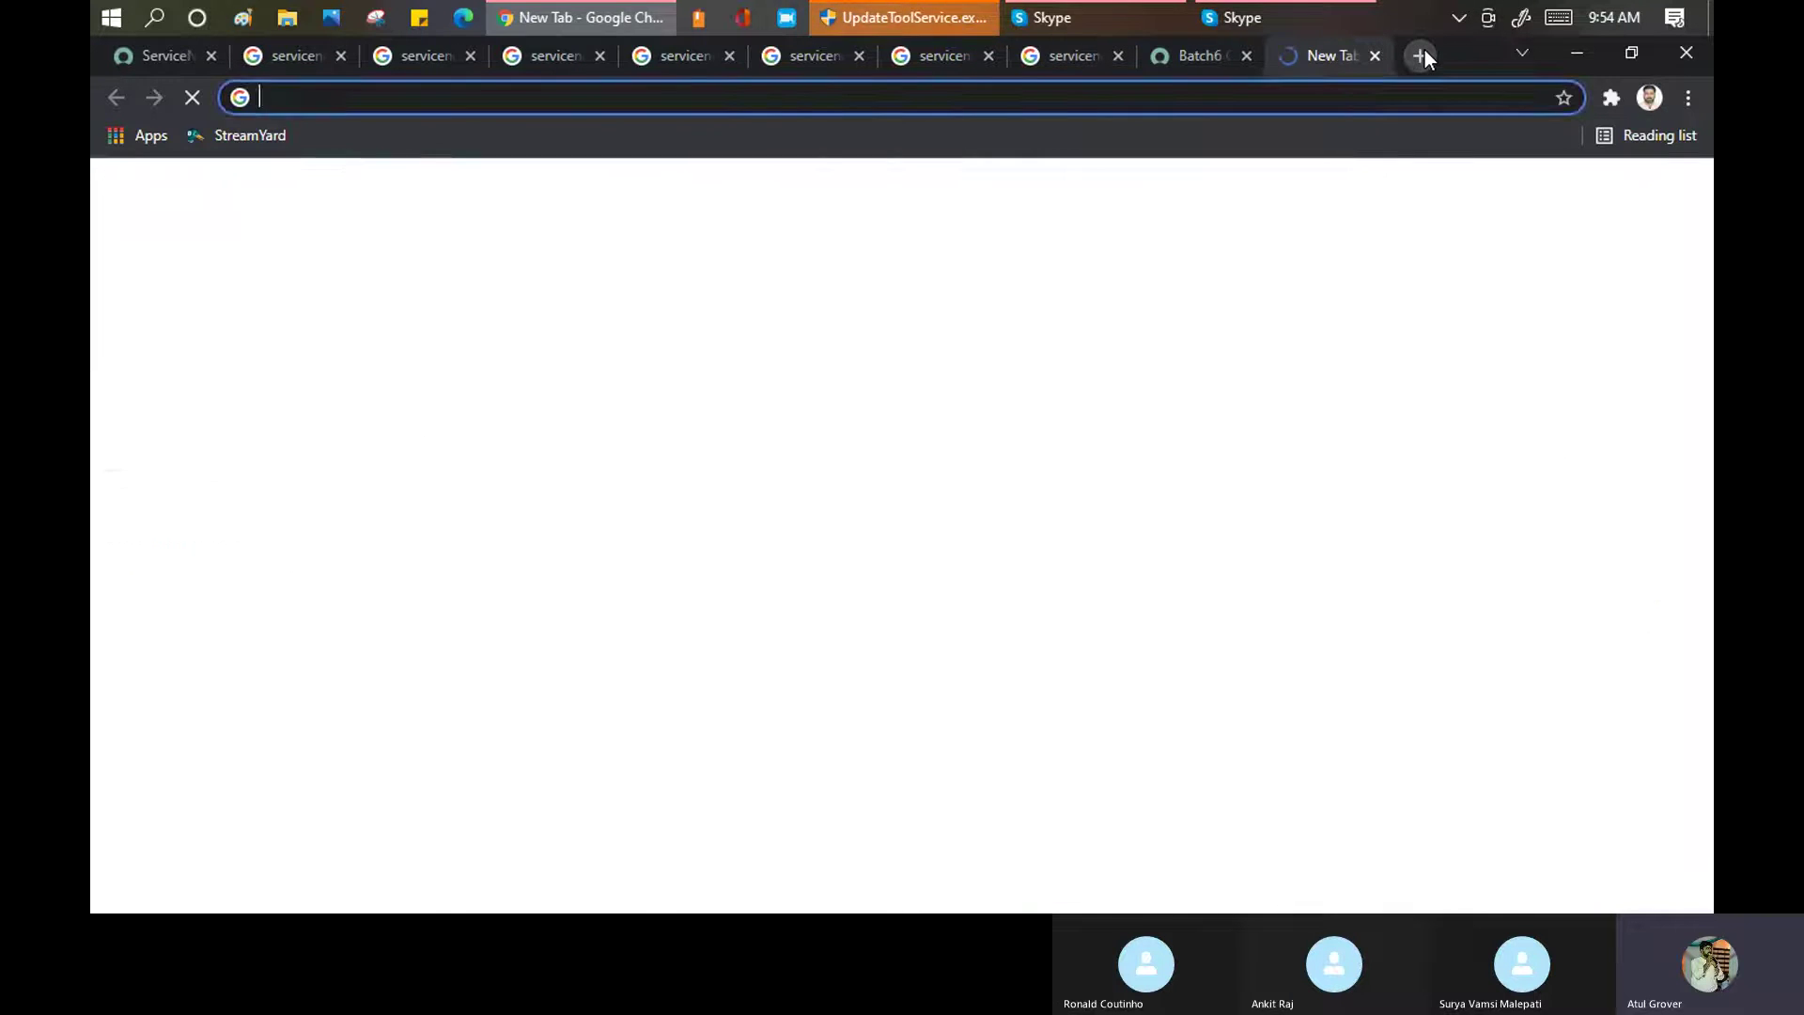
{"action": "type", "text": "dev"}
{"action": "key", "text": "Right"}
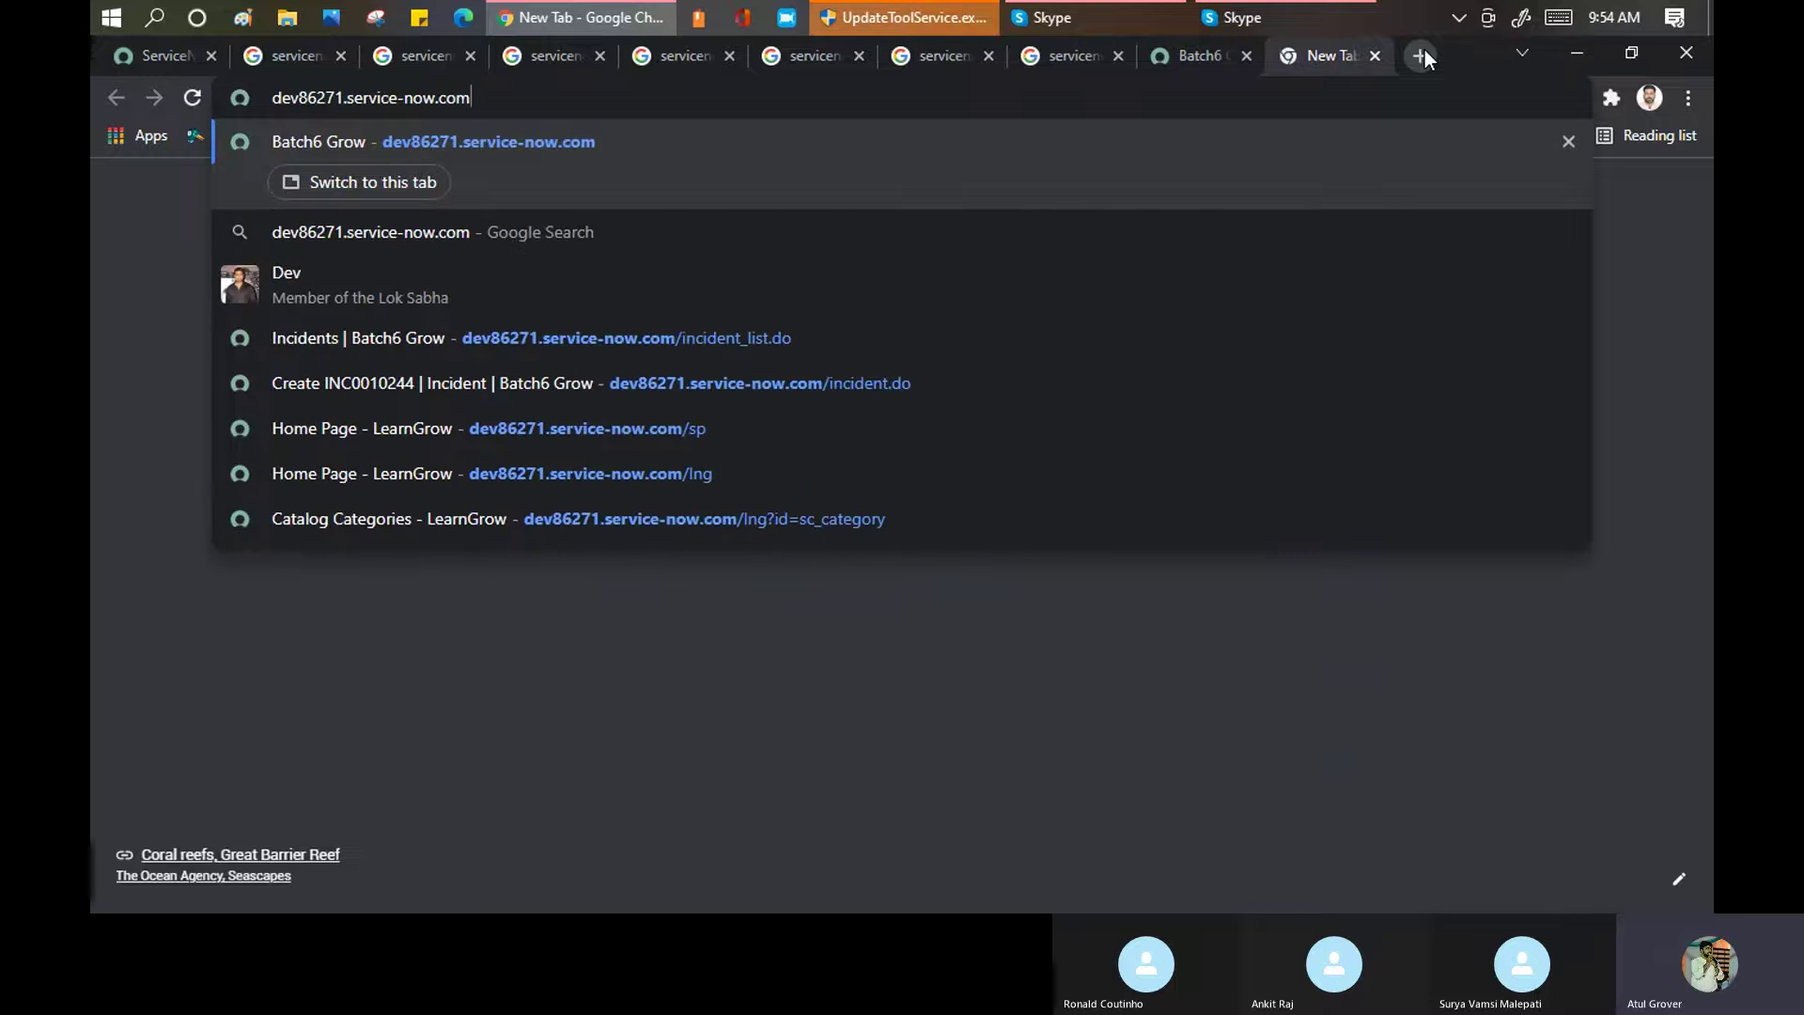
{"action": "type", "text": "/lng"}
{"action": "key", "text": "Return"}
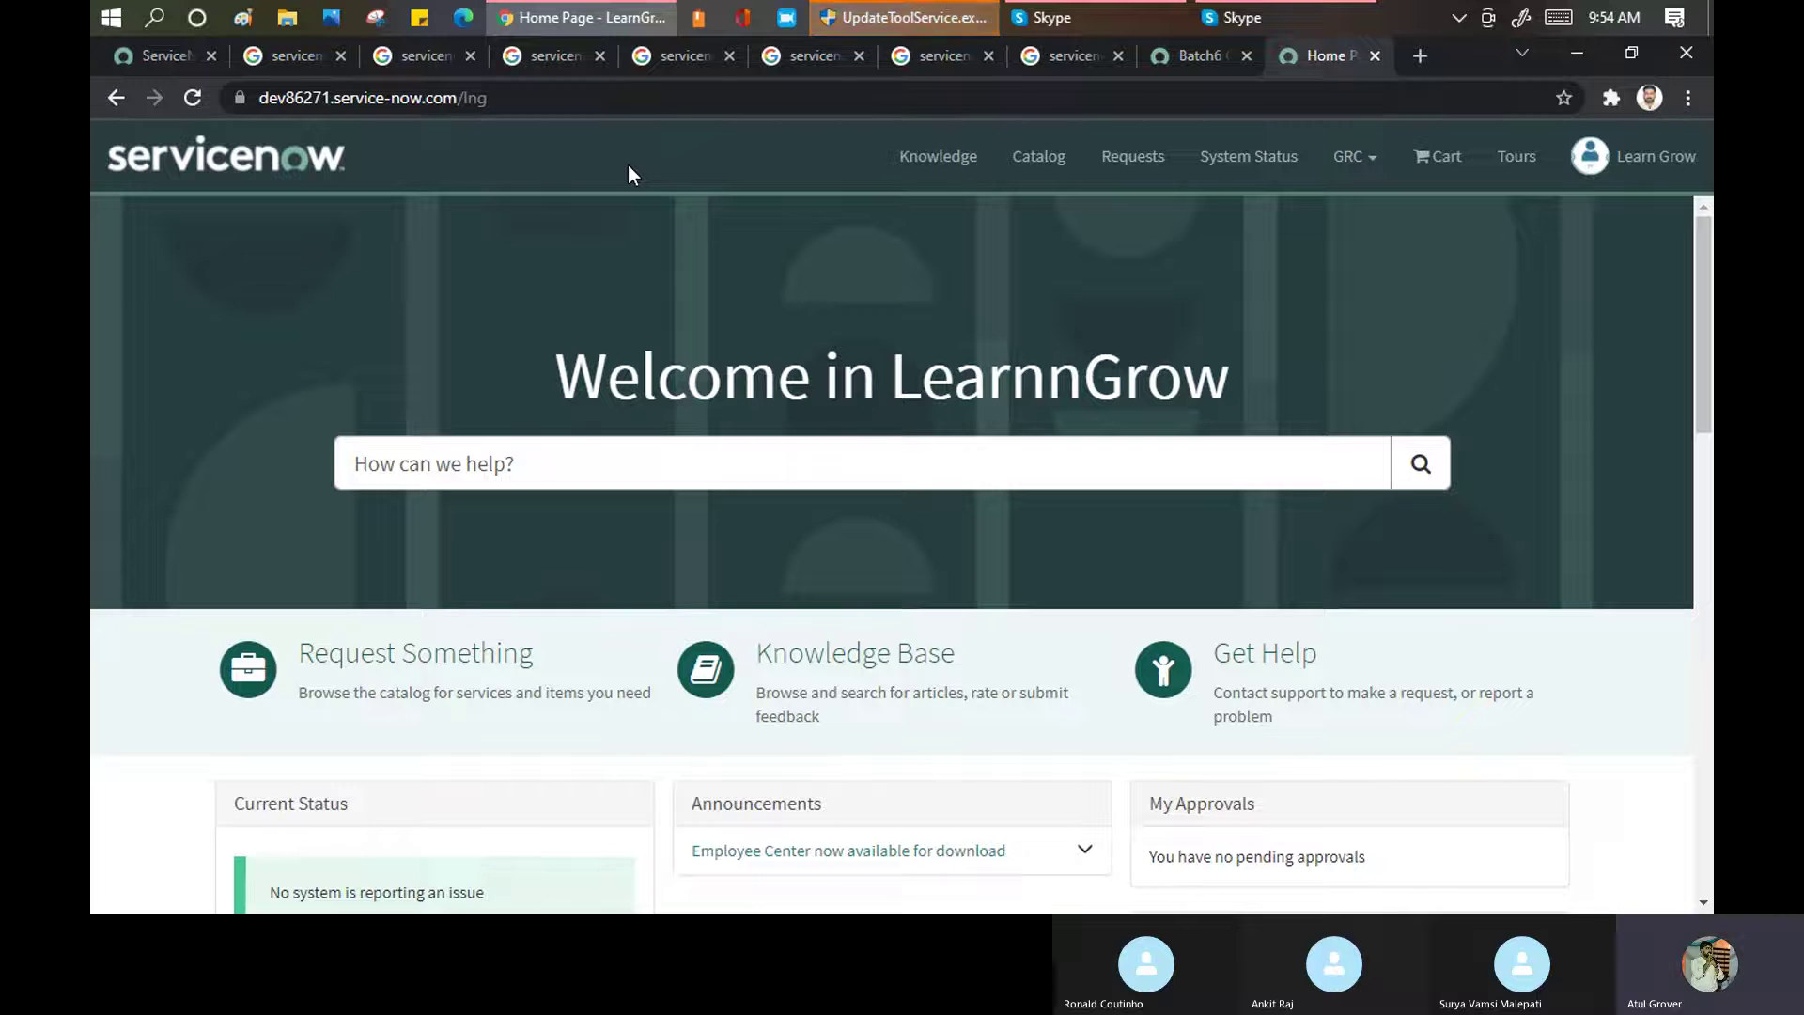
Review the Welcome in LearnnGrow banner, Top Rated Articles and Open Incidents sections
{"action": "left_click_drag", "start_coordinate": [555, 387], "coordinate": [1230, 381]}
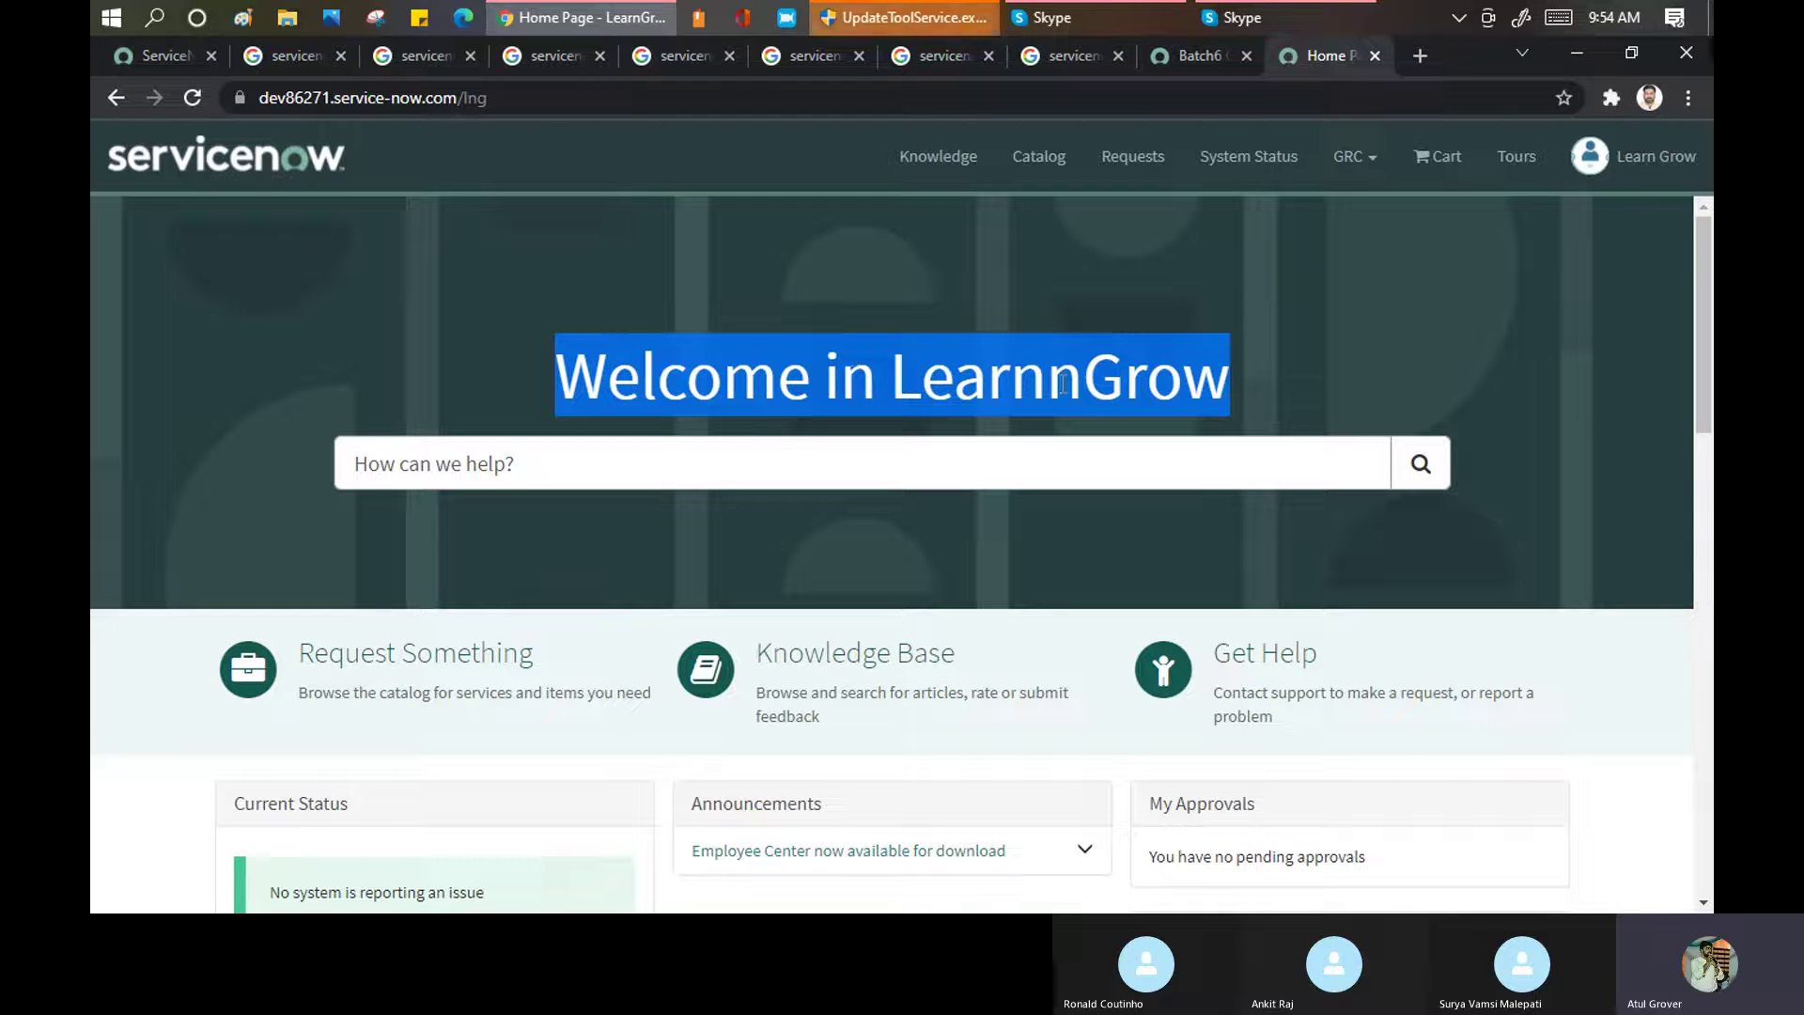
{"action": "left_click", "coordinate": [1007, 320]}
{"action": "scroll", "coordinate": [1007, 320], "scroll_direction": "down", "scroll_amount": 4}
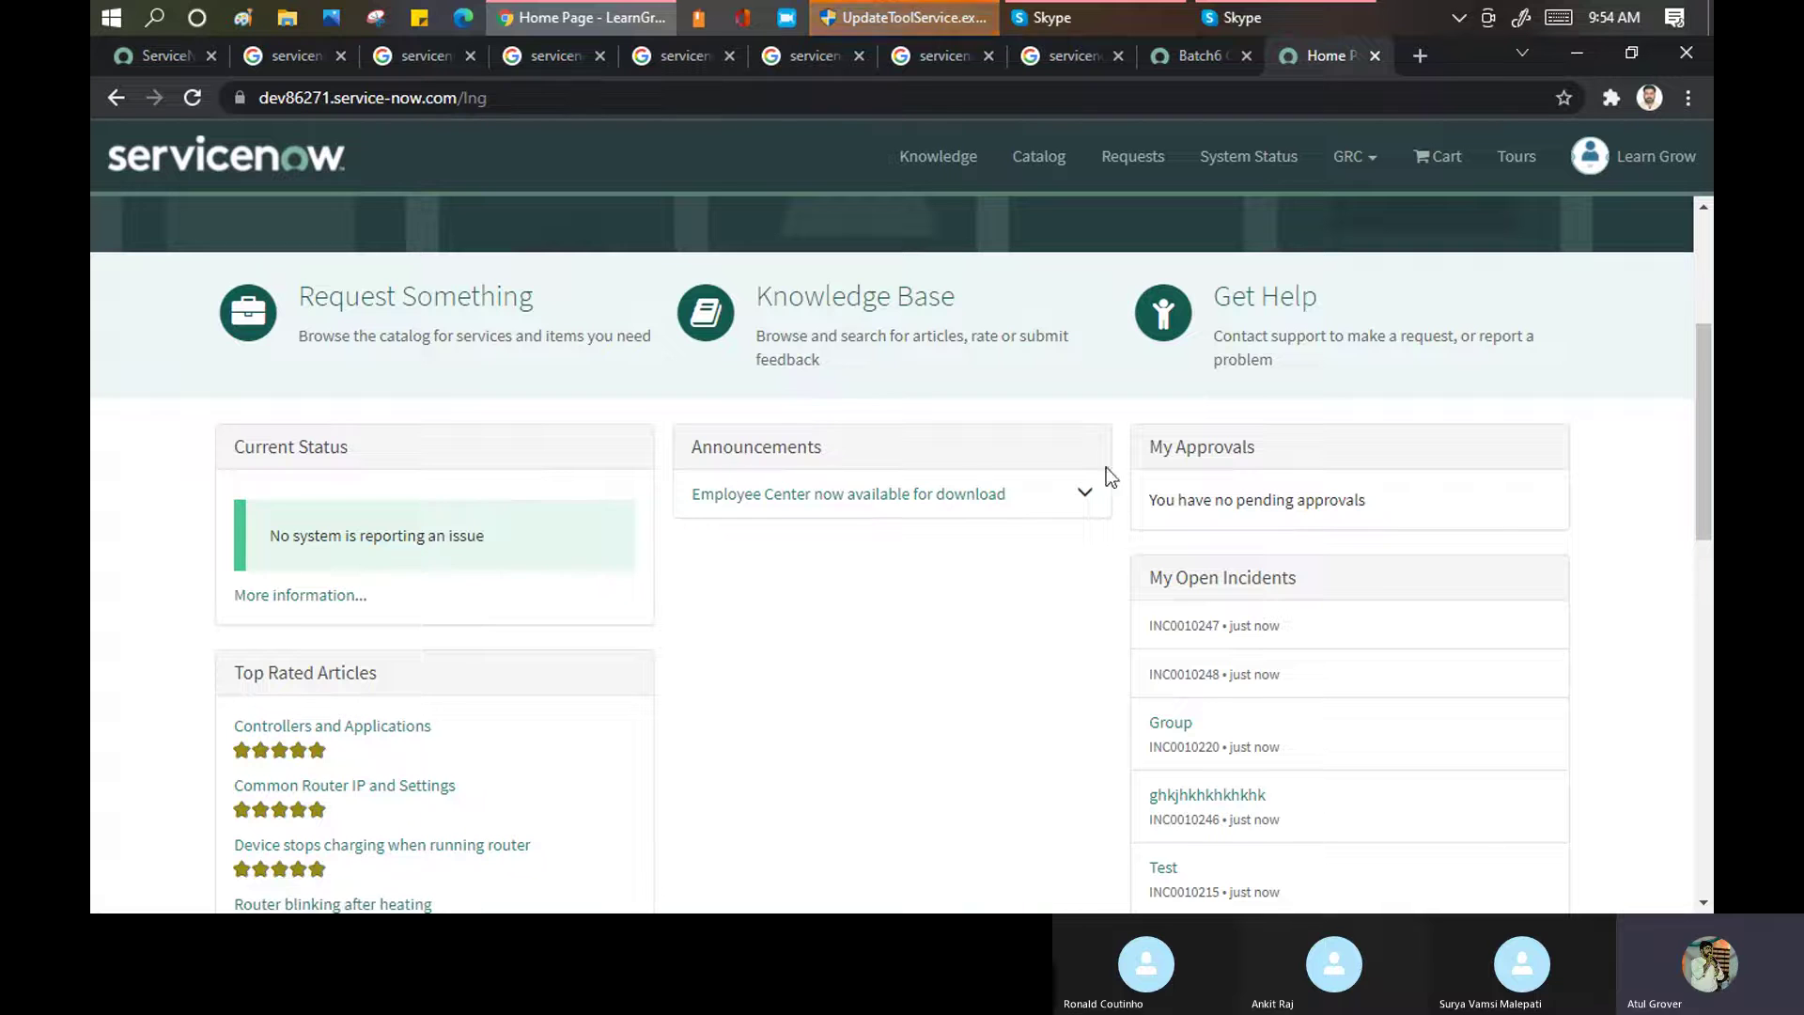
{"action": "scroll", "coordinate": [1254, 470], "scroll_direction": "down", "scroll_amount": 3}
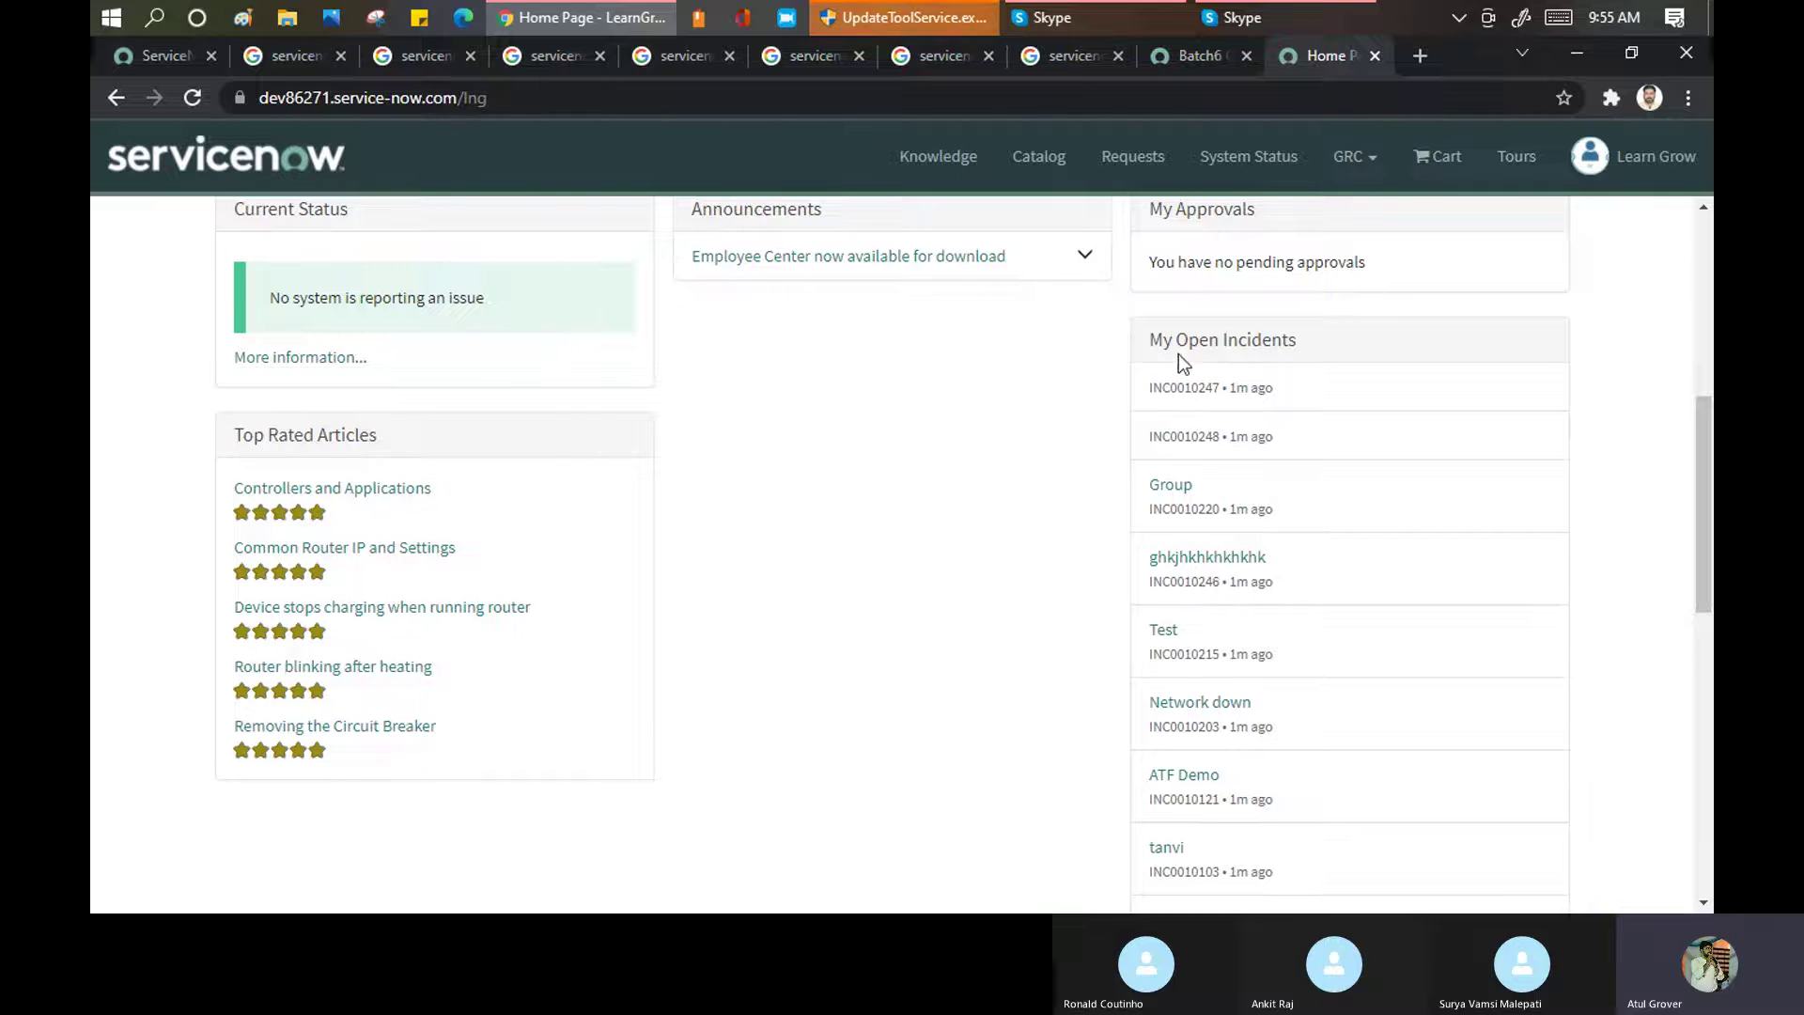
{"action": "left_click_drag", "start_coordinate": [1181, 336], "coordinate": [1313, 336]}
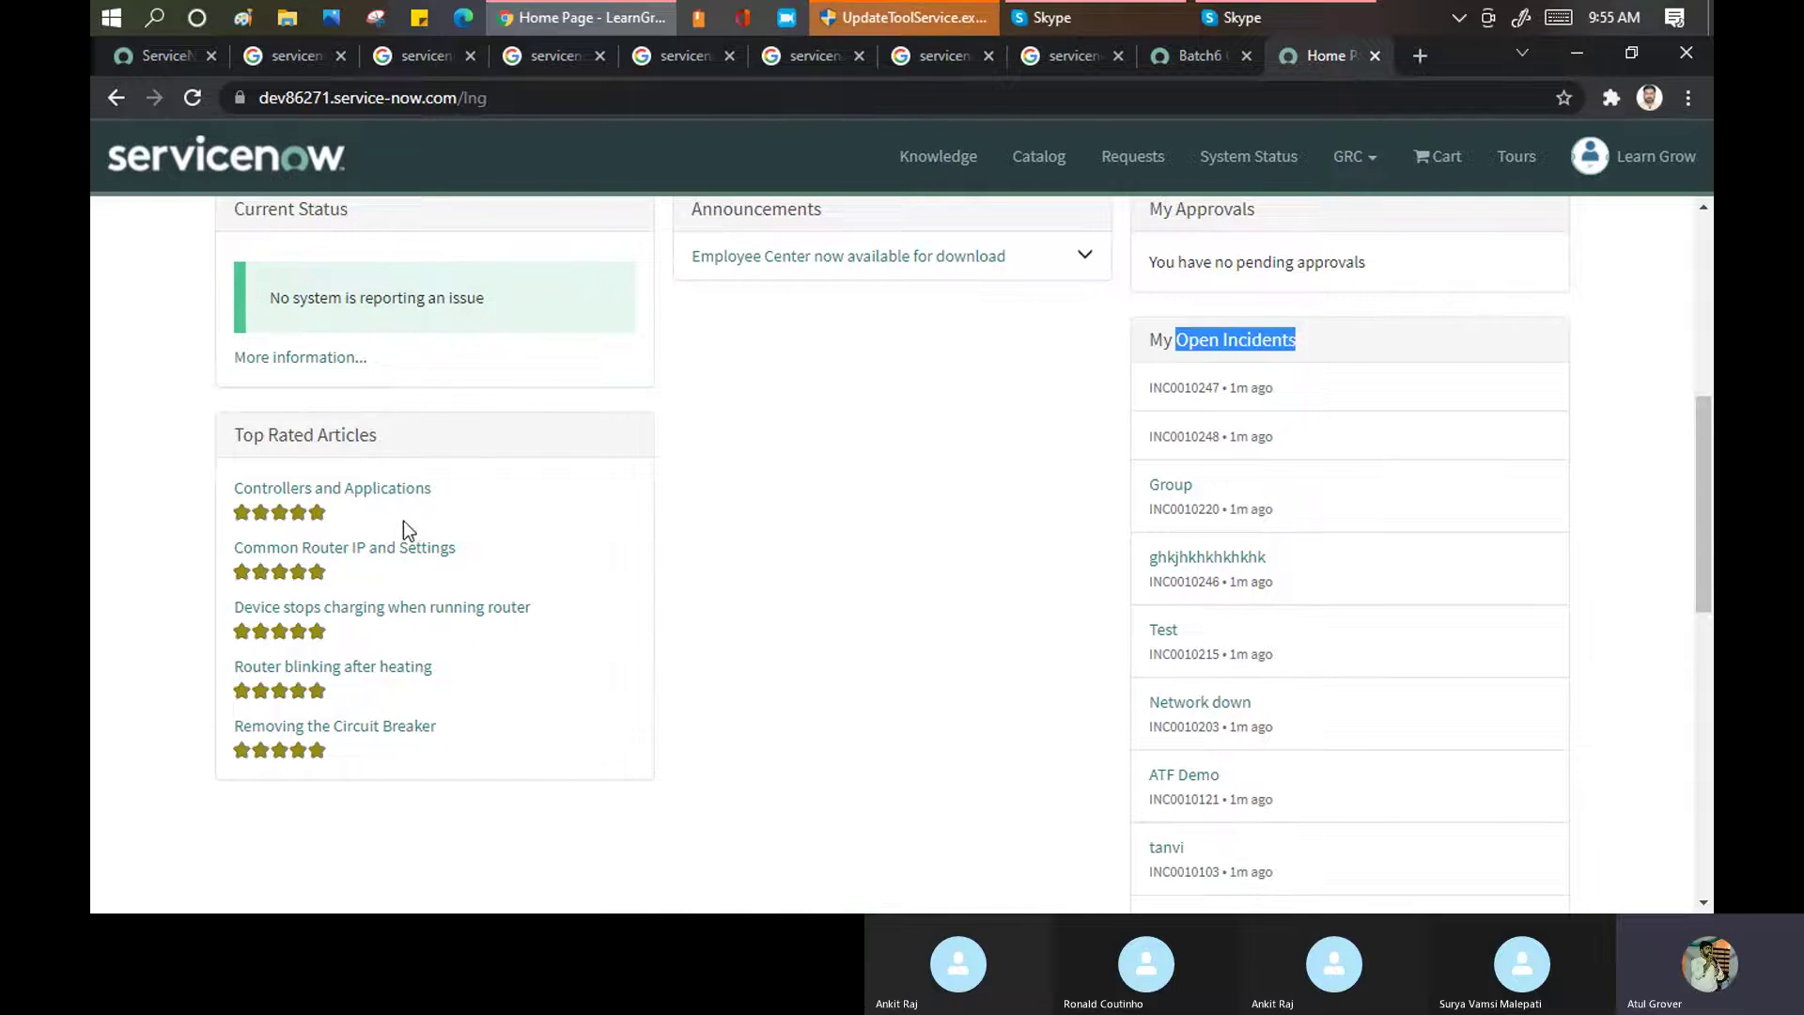
{"action": "scroll", "coordinate": [404, 561], "scroll_direction": "down", "scroll_amount": 6}
{"action": "scroll", "coordinate": [404, 561], "scroll_direction": "up", "scroll_amount": 9}
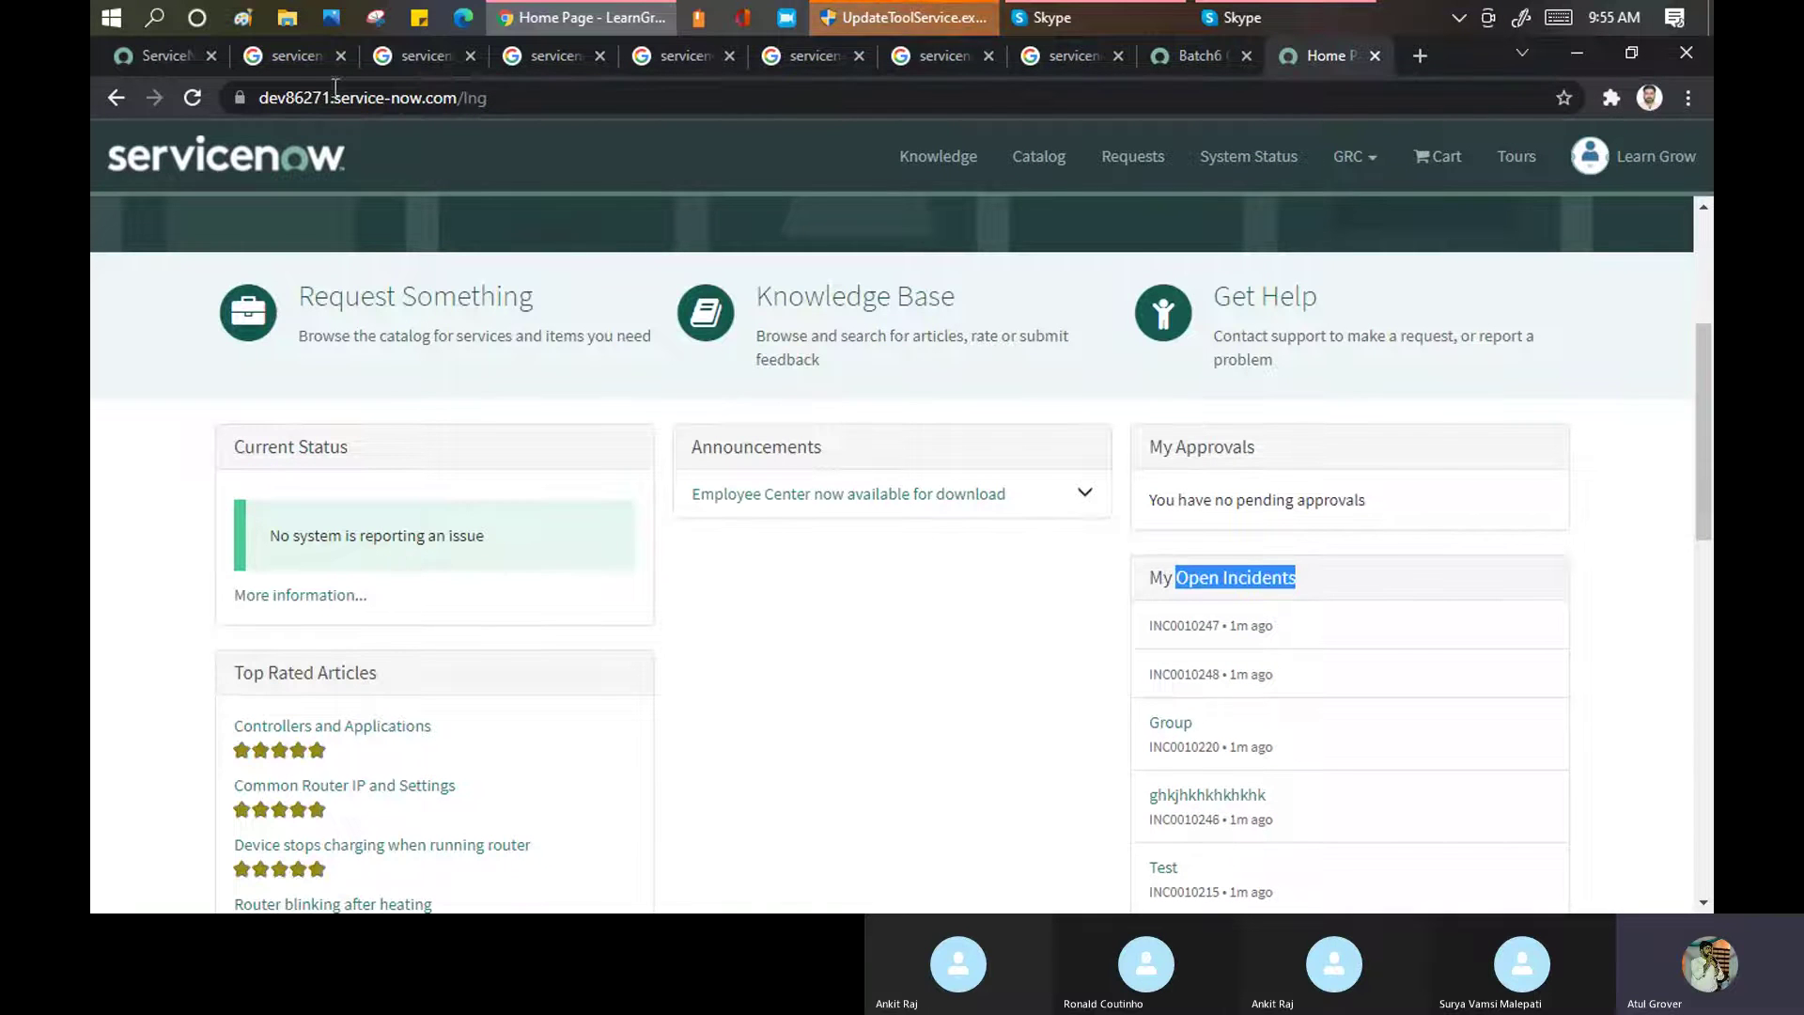
{"action": "left_click", "coordinate": [1193, 53]}
{"action": "left_click", "coordinate": [271, 216]}
{"action": "type", "text": "po"}
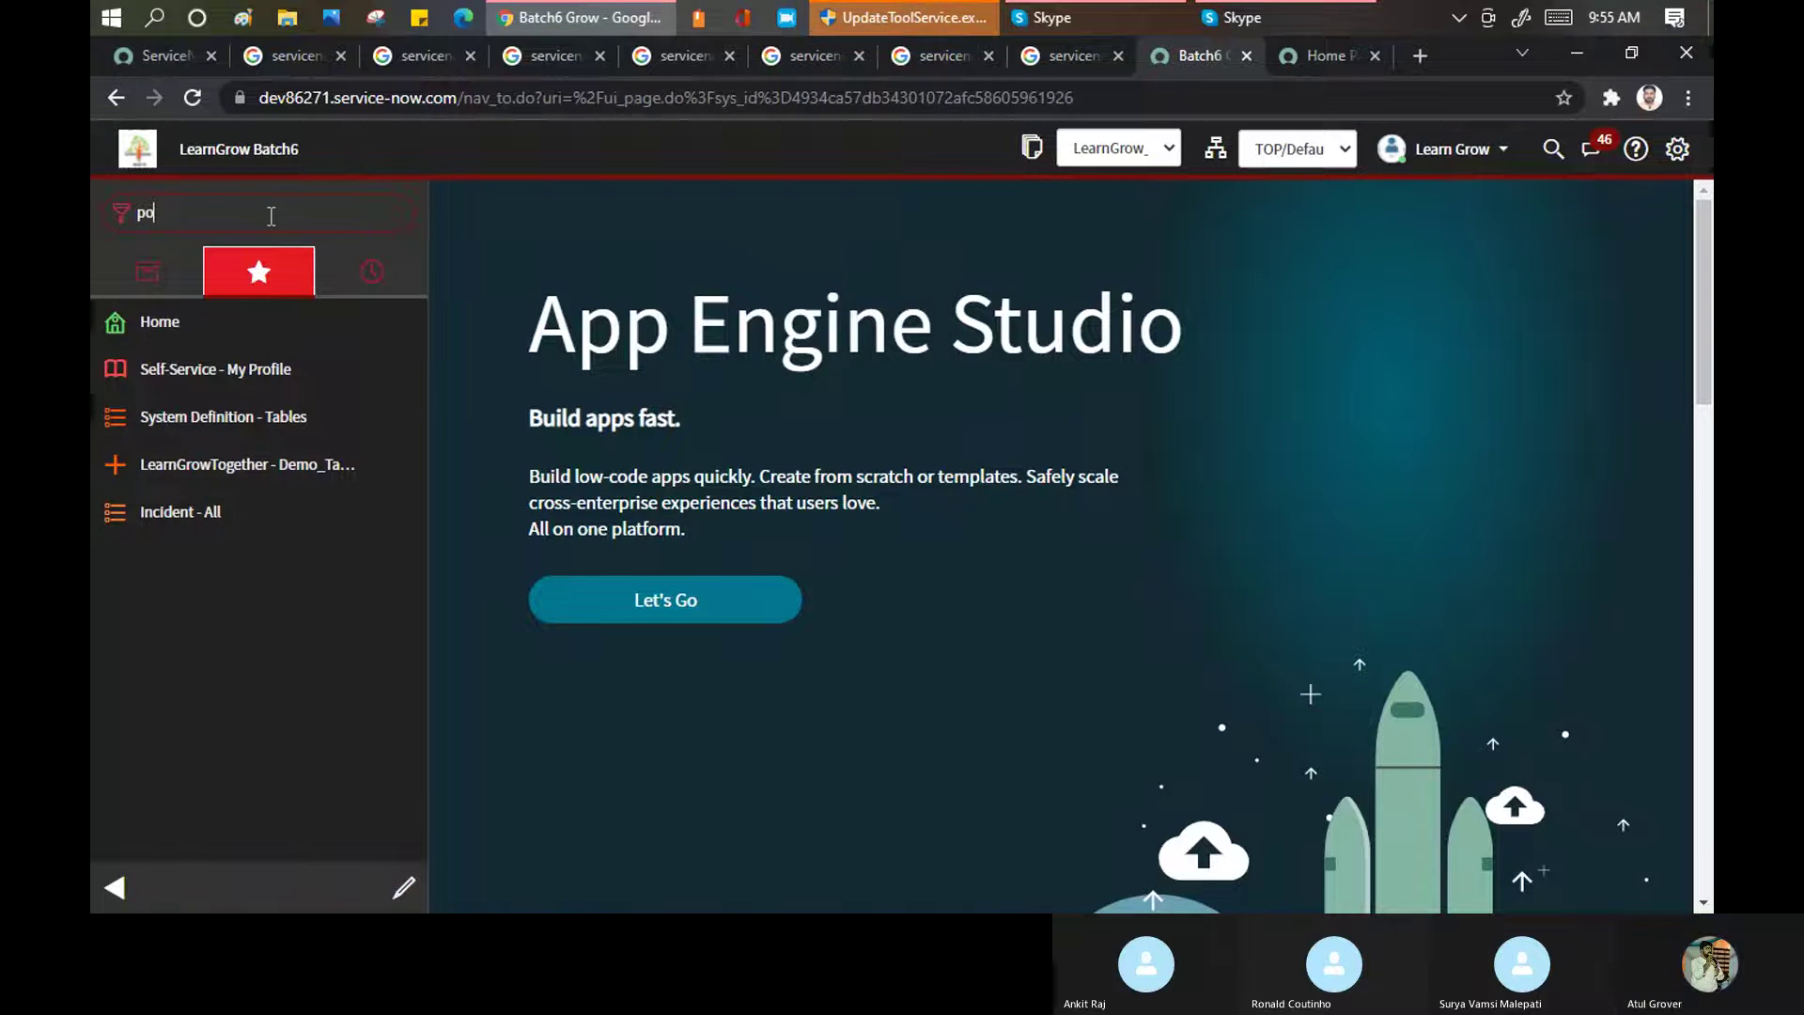
{"action": "type", "text": "rtal"}
{"action": "scroll", "coordinate": [230, 442], "scroll_direction": "down", "scroll_amount": 3}
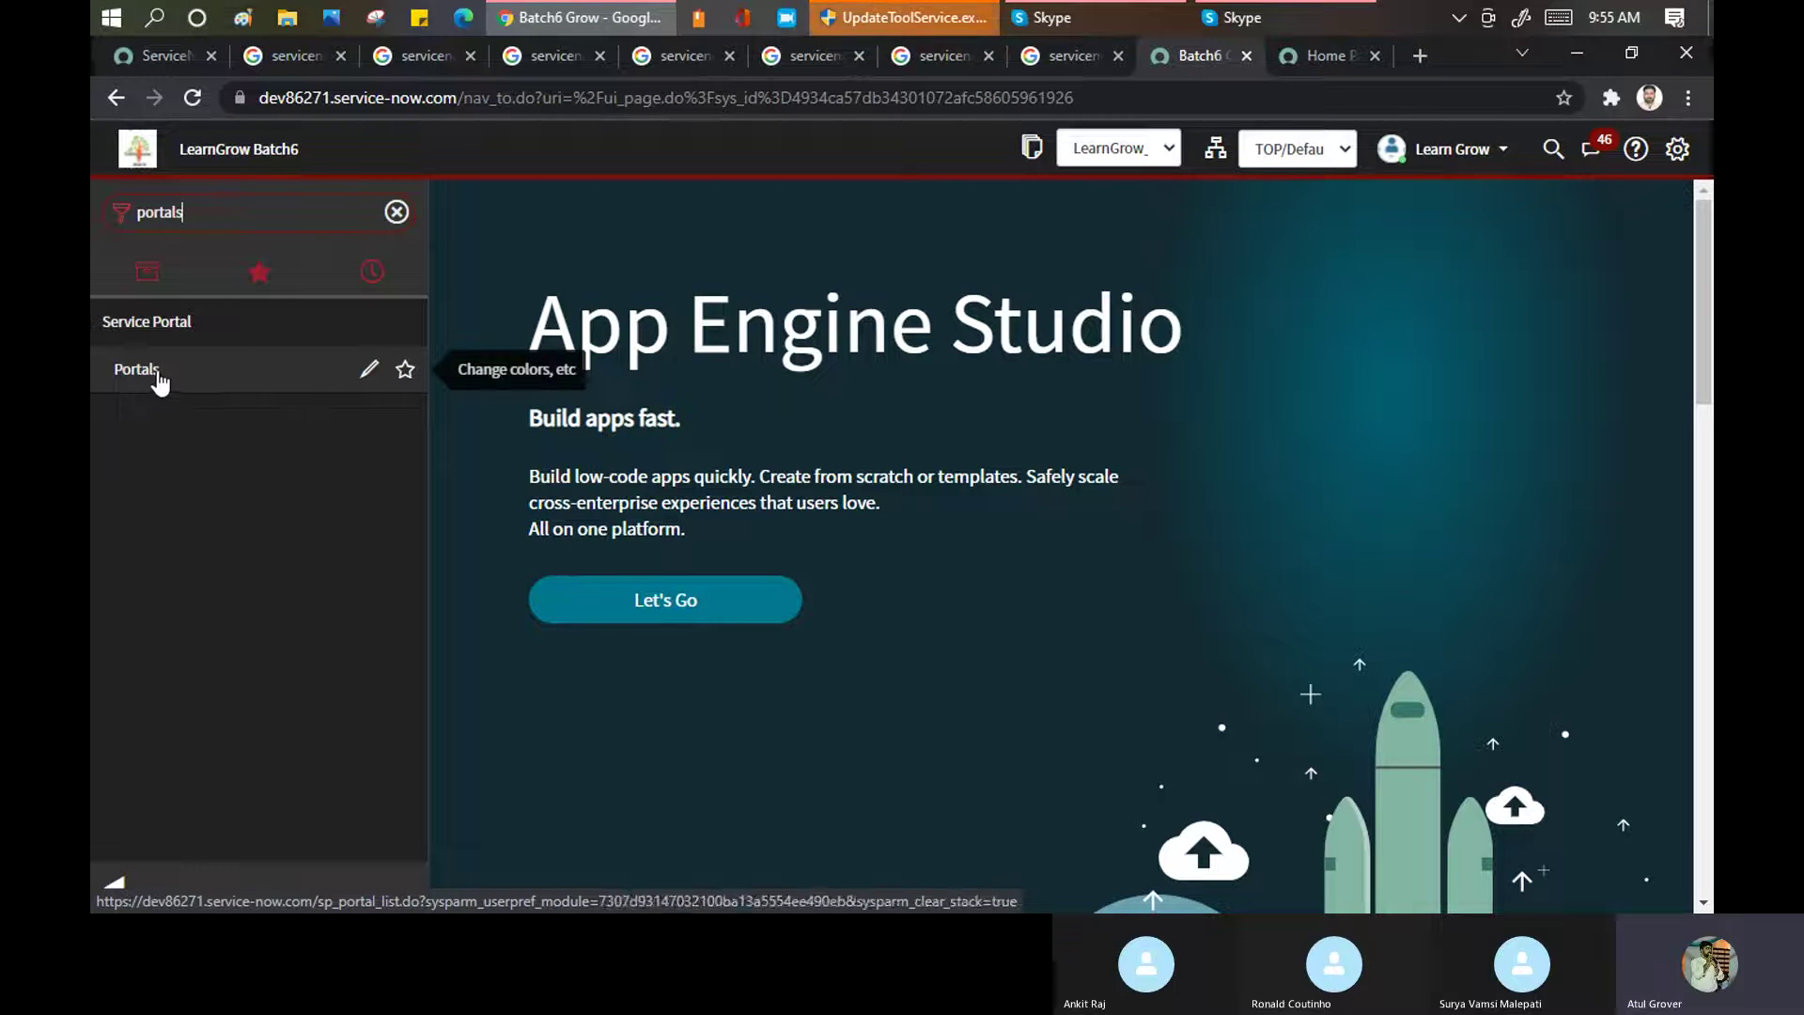
{"action": "middle_click", "coordinate": [158, 376]}
{"action": "left_click", "coordinate": [1201, 58]}
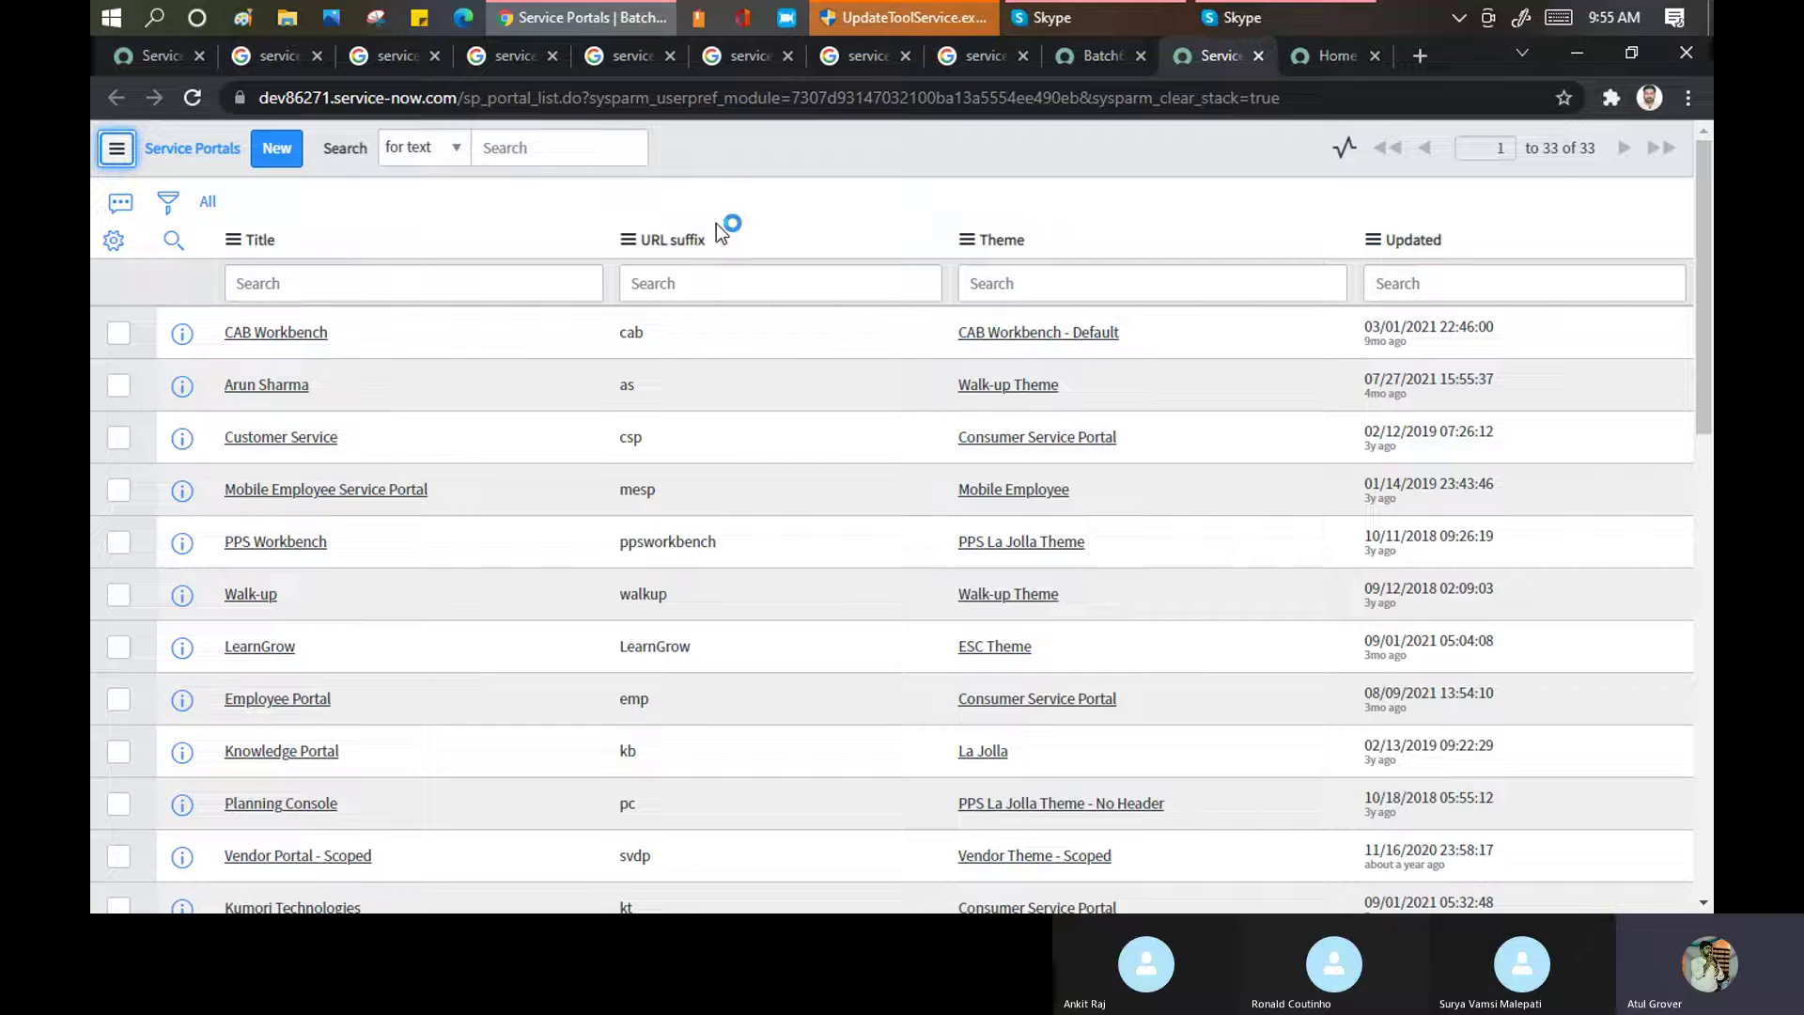
{"action": "scroll", "coordinate": [716, 229], "scroll_direction": "down", "scroll_amount": 1}
{"action": "scroll", "coordinate": [716, 229], "scroll_direction": "down", "scroll_amount": 8}
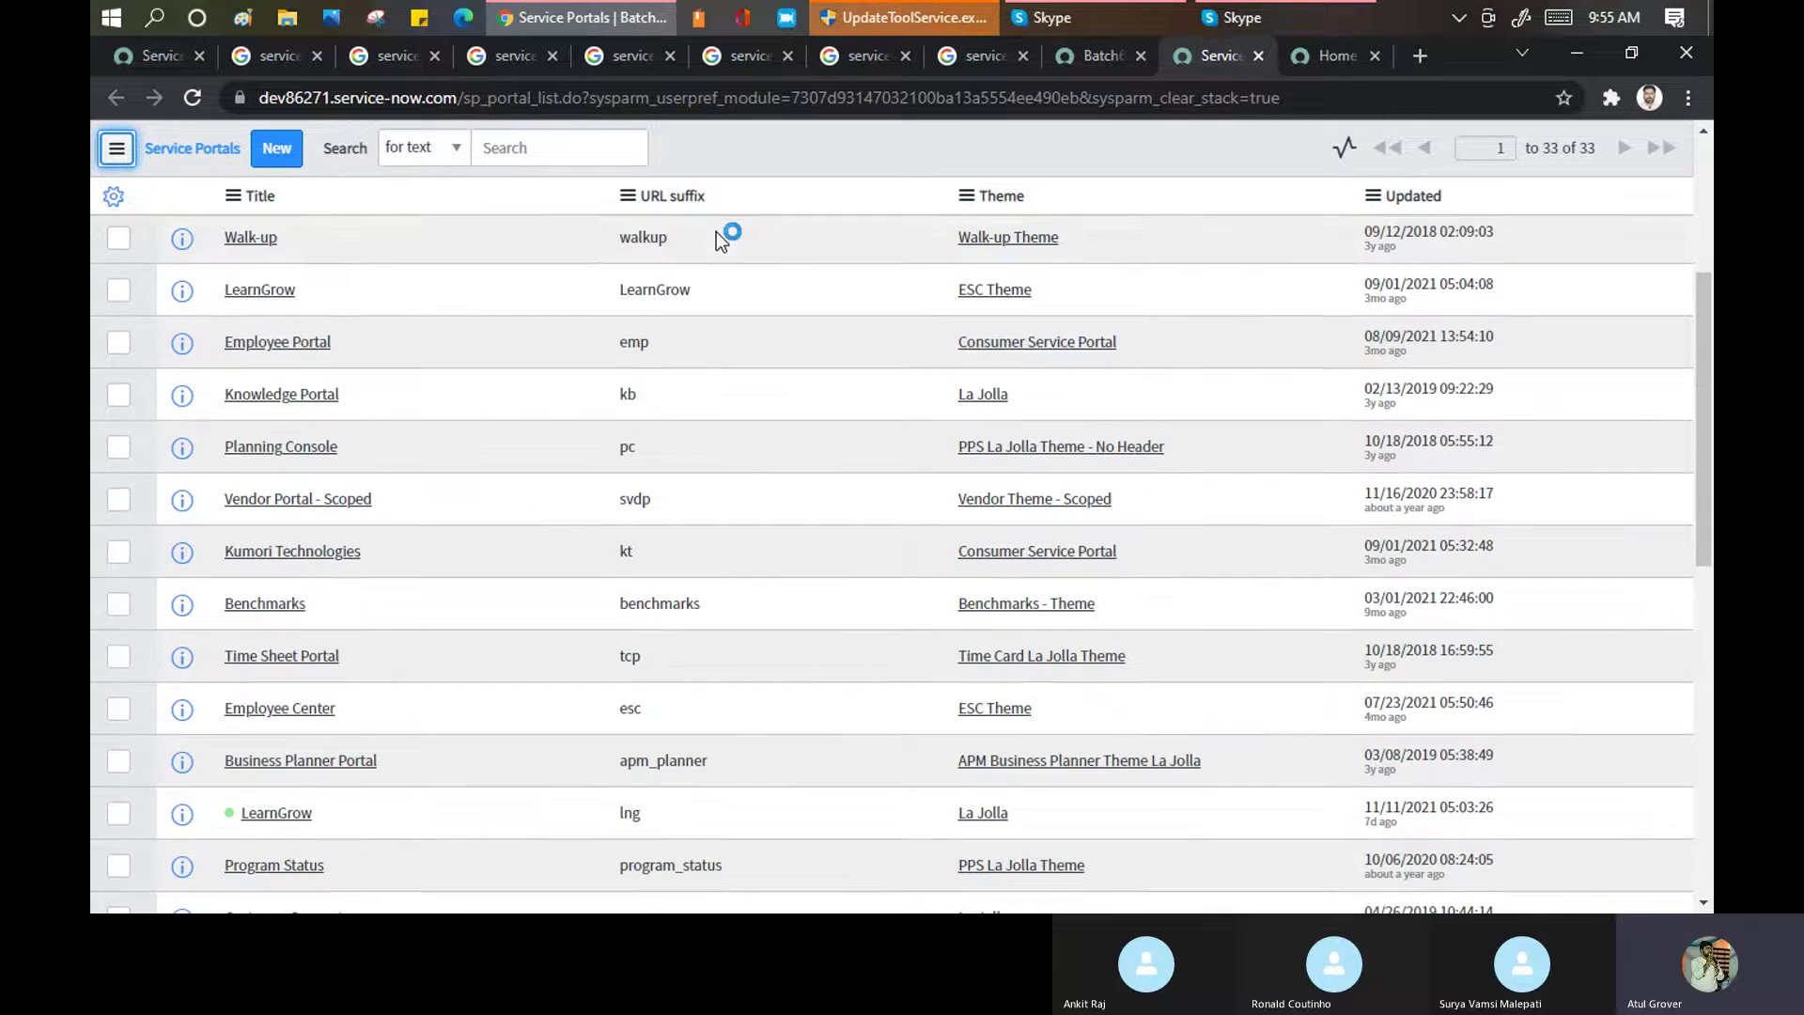
{"action": "scroll", "coordinate": [691, 444], "scroll_direction": "down", "scroll_amount": 5}
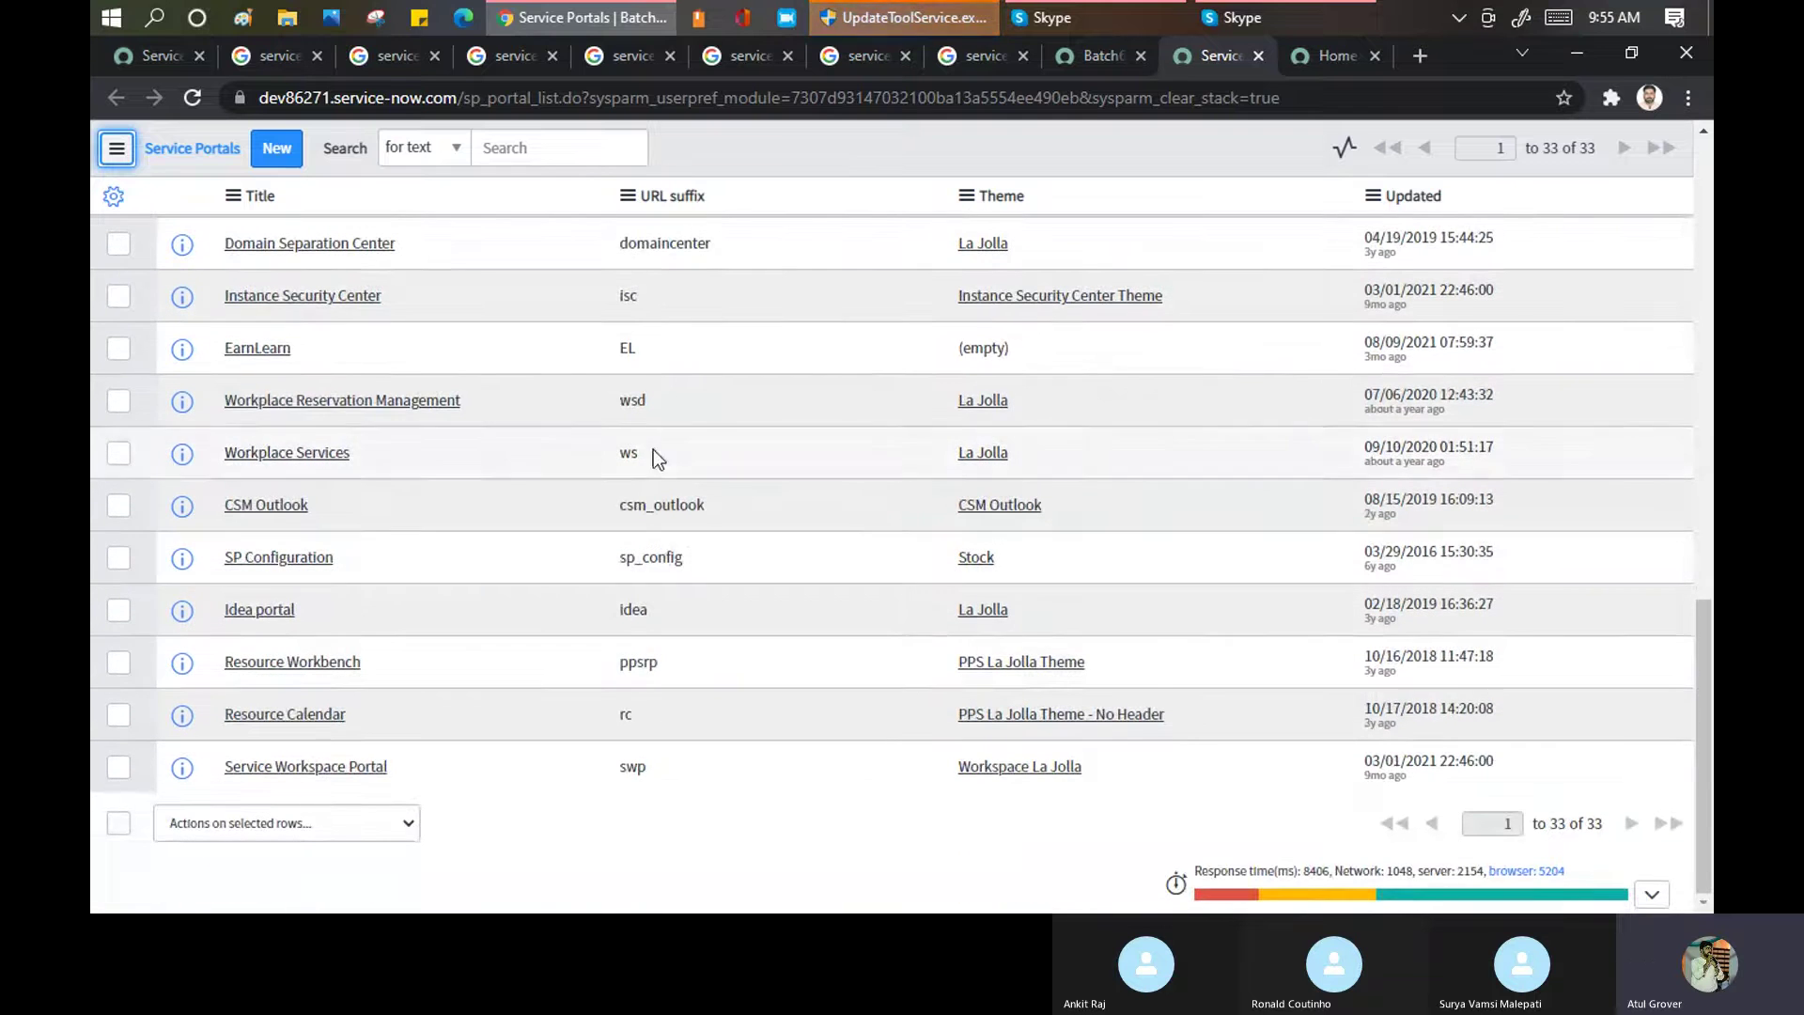
{"action": "scroll", "coordinate": [657, 339], "scroll_direction": "up", "scroll_amount": 4}
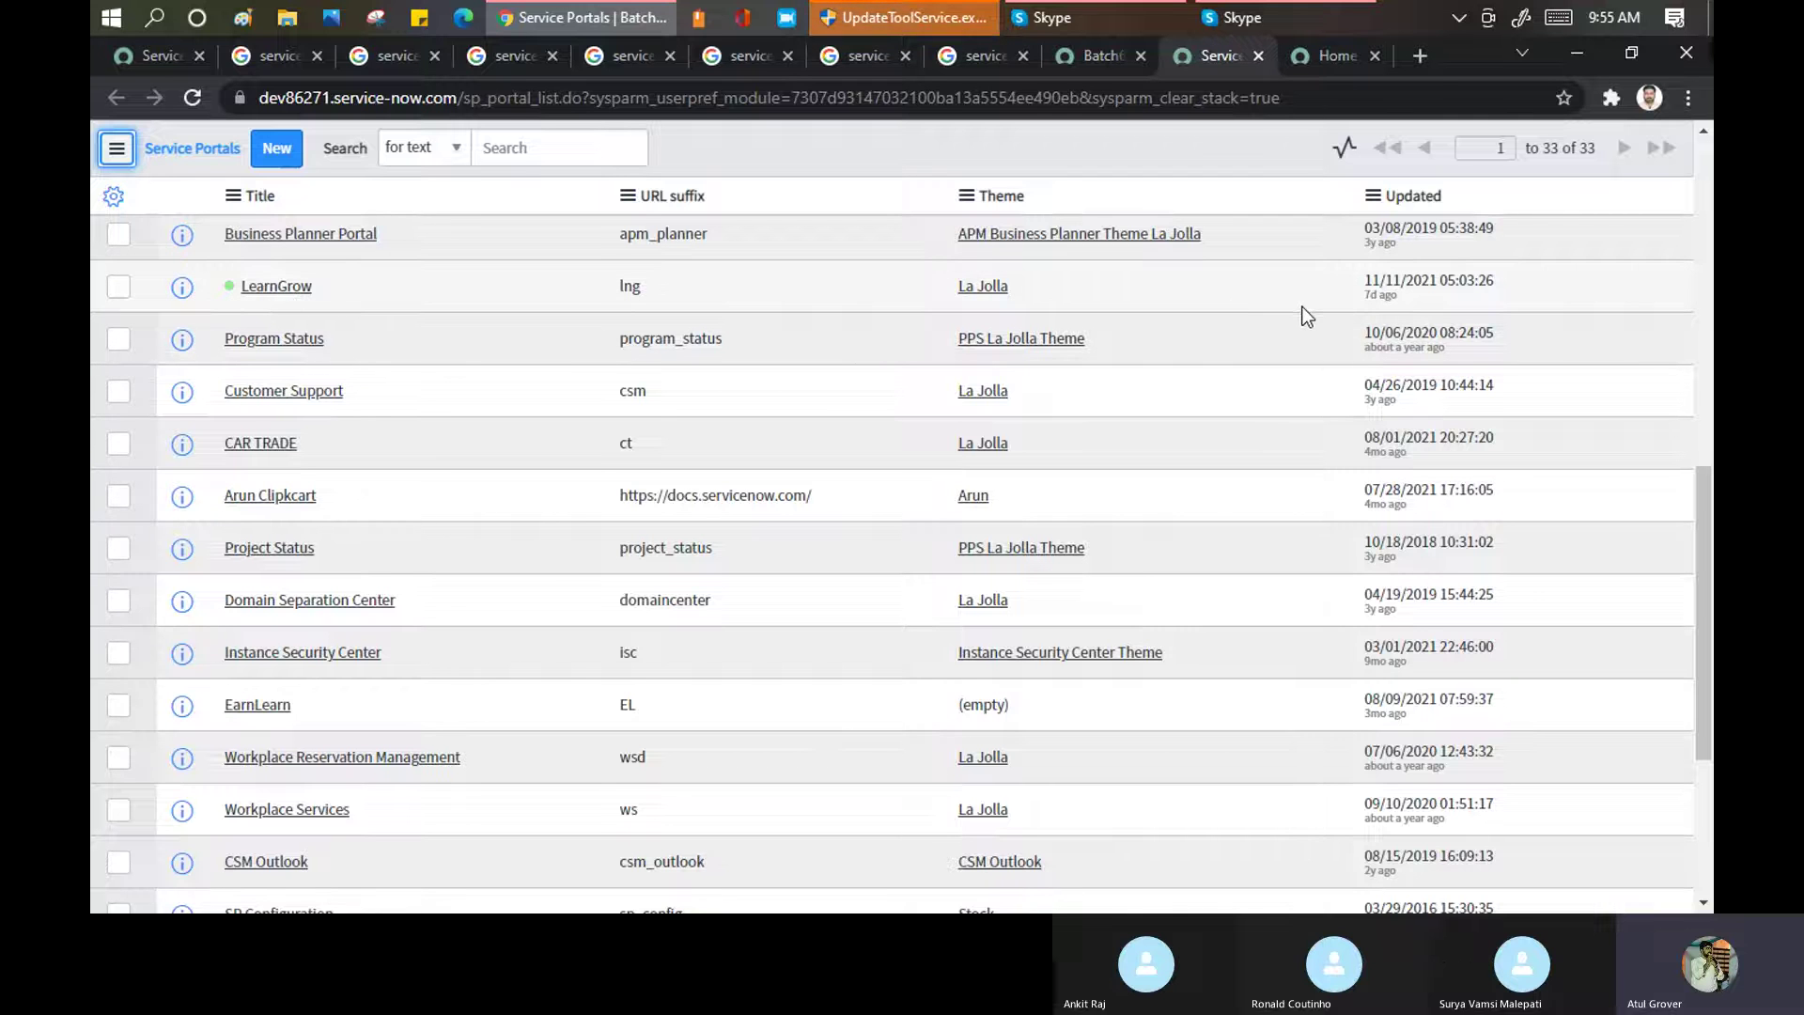
{"action": "scroll", "coordinate": [506, 401], "scroll_direction": "up", "scroll_amount": 1}
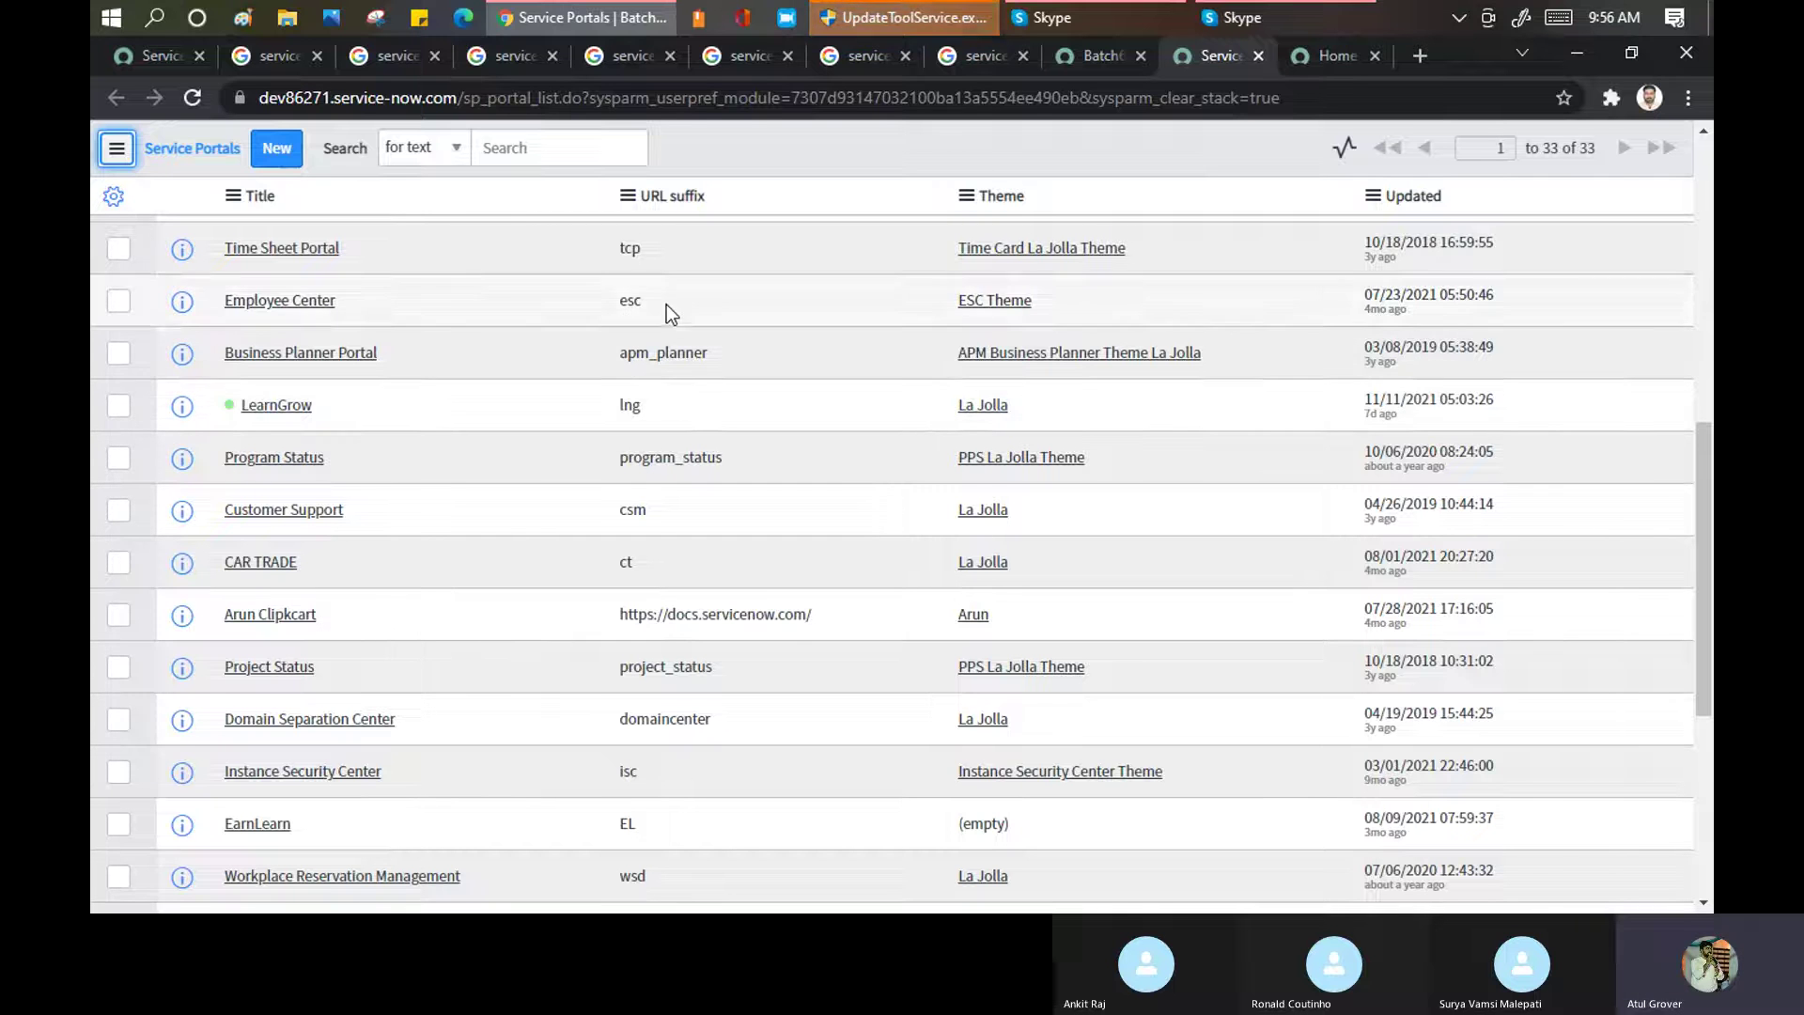
{"action": "left_click_drag", "start_coordinate": [658, 300], "coordinate": [596, 302]}
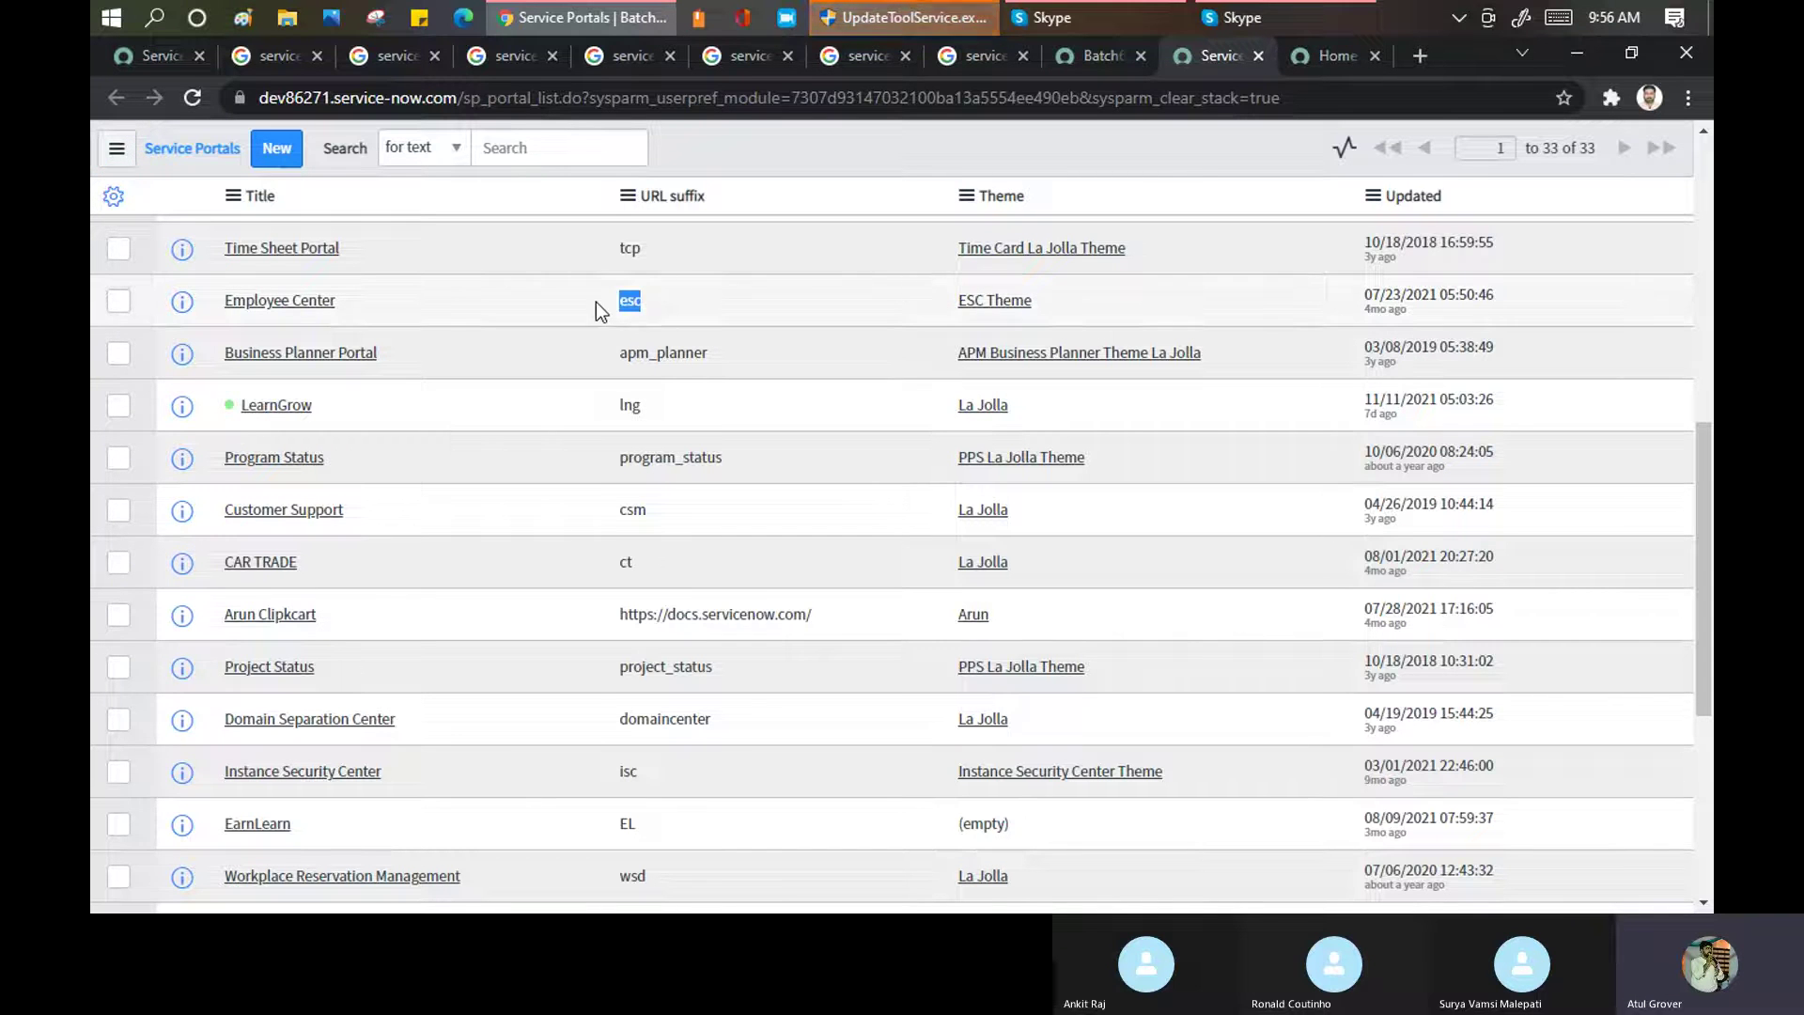
Open the Employee Center portal at /esc in a new tab, then return to the Service Portals list
{"action": "left_click", "coordinate": [1419, 53]}
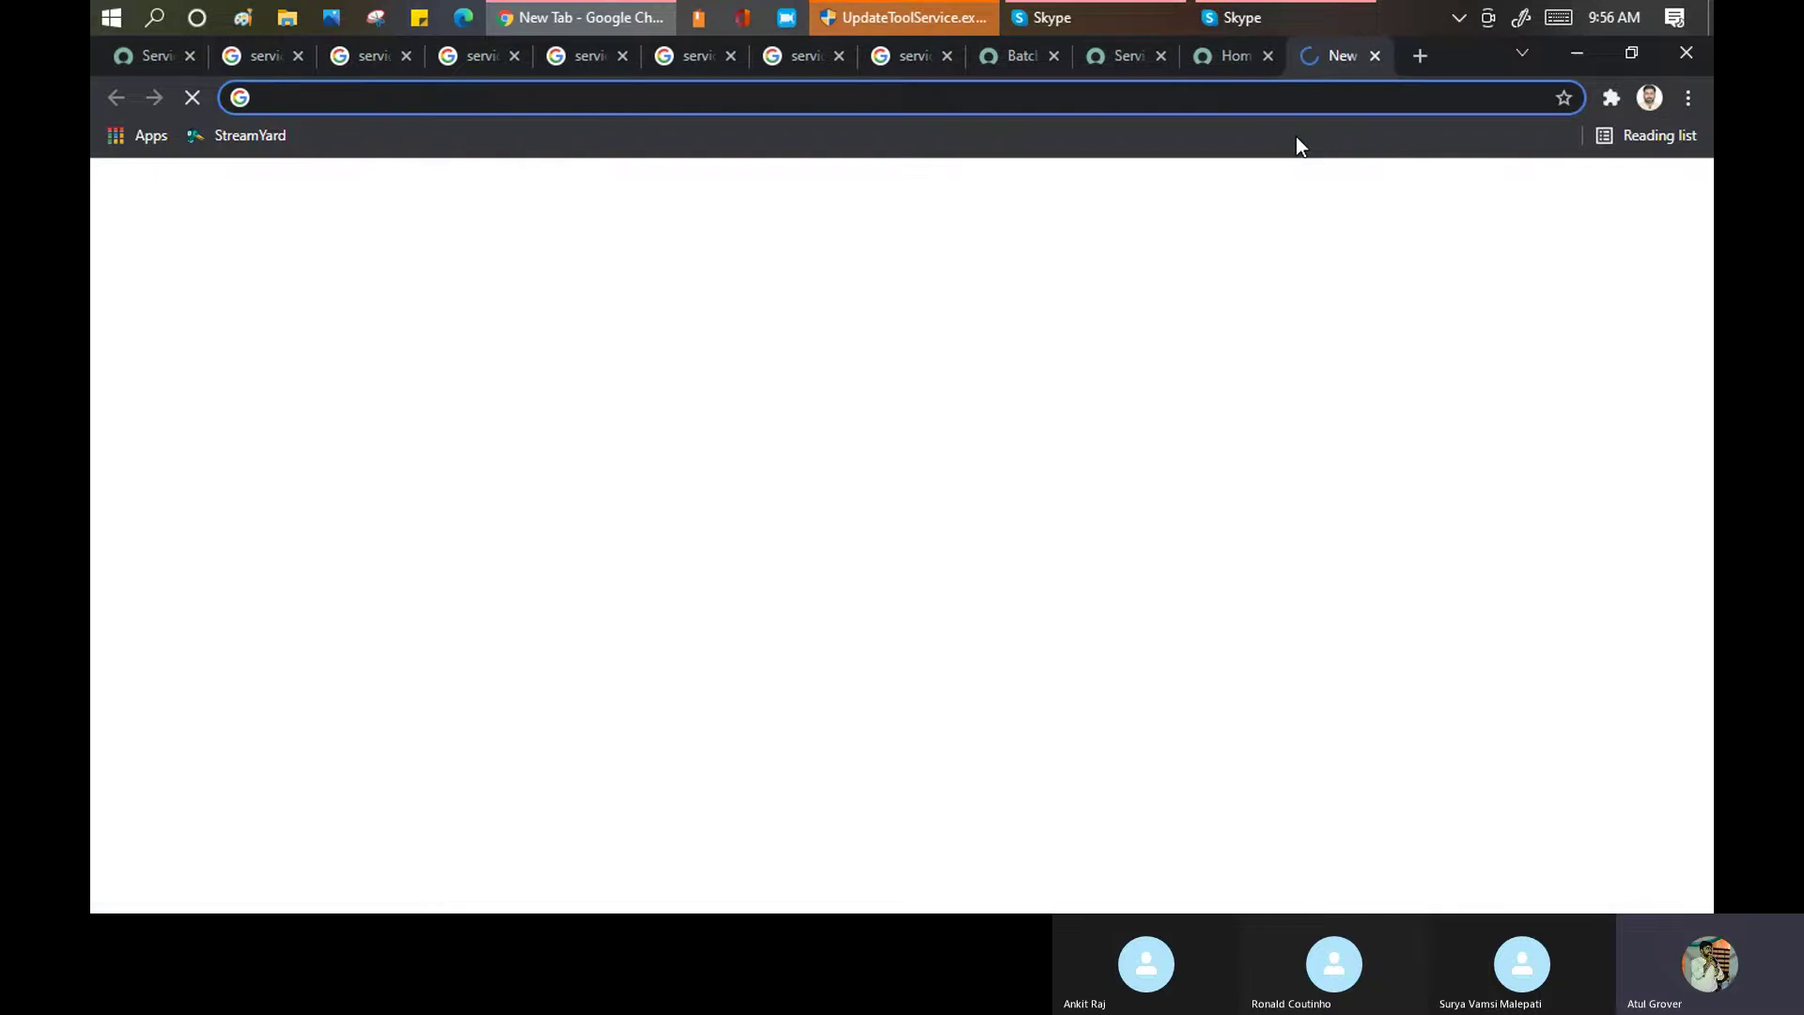
{"action": "type", "text": "de"}
{"action": "key", "text": "End"}
{"action": "type", "text": "/e"}
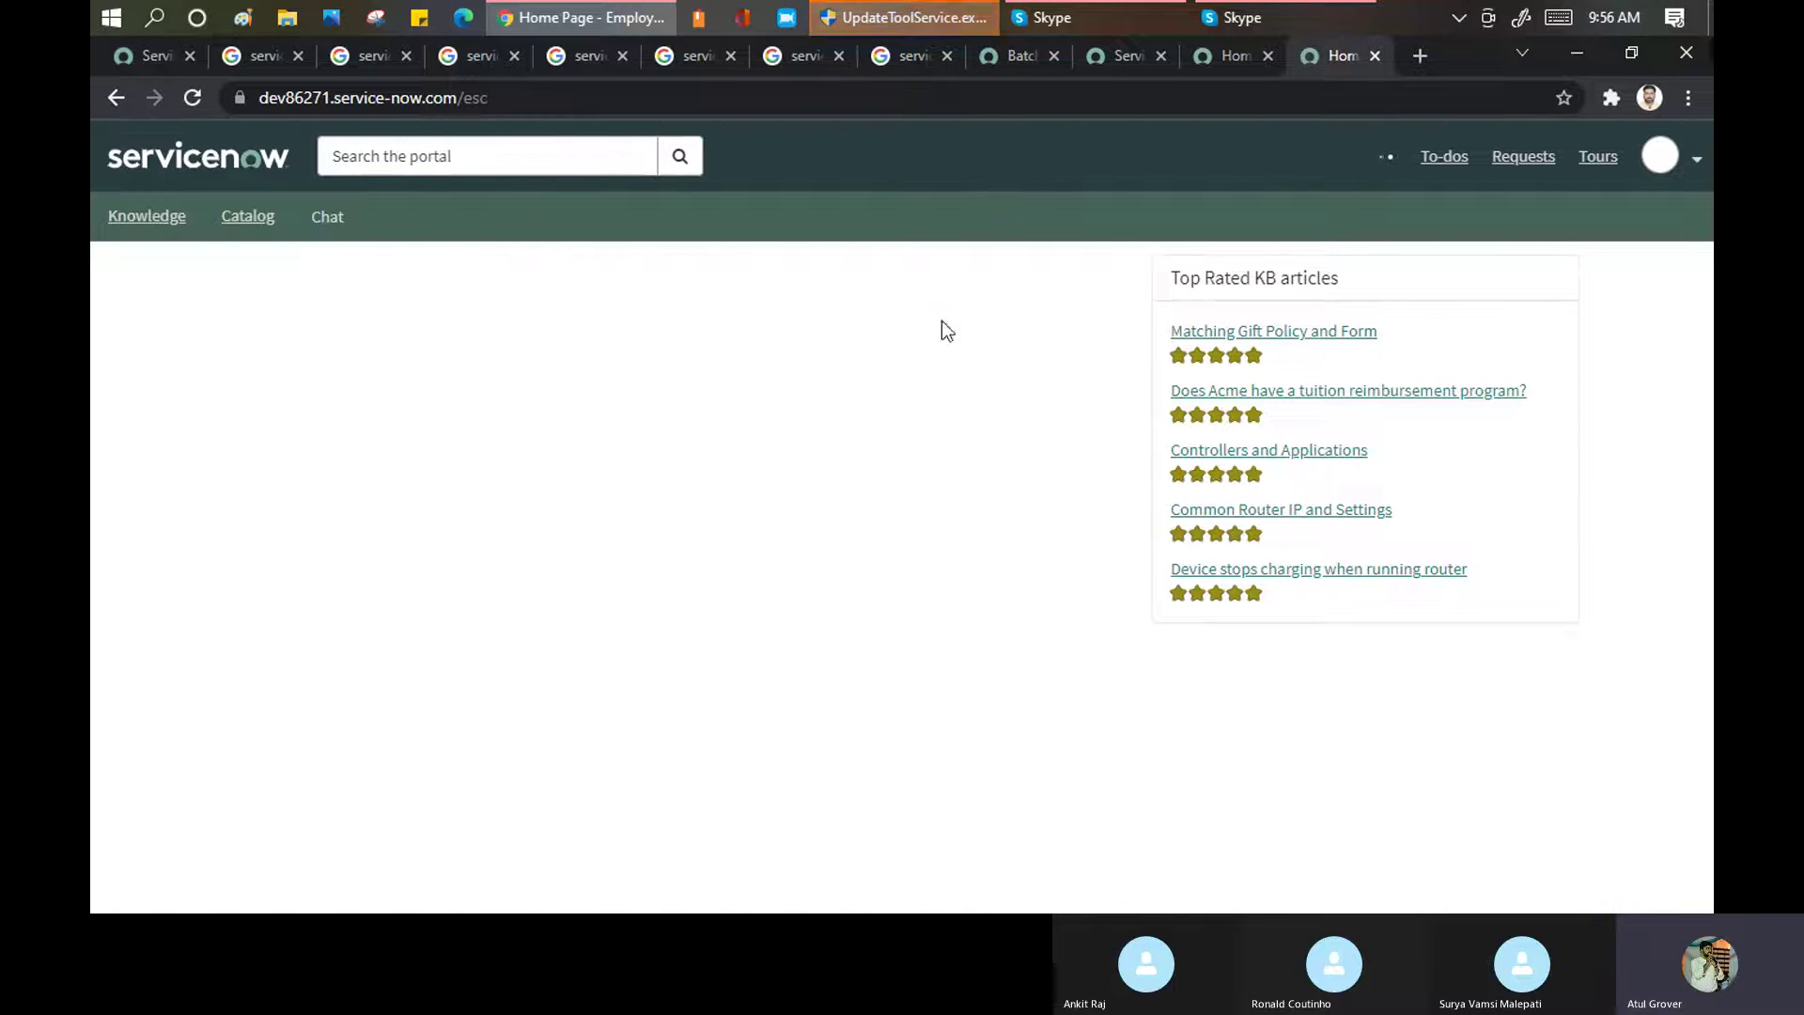
{"action": "left_click", "coordinate": [1218, 60]}
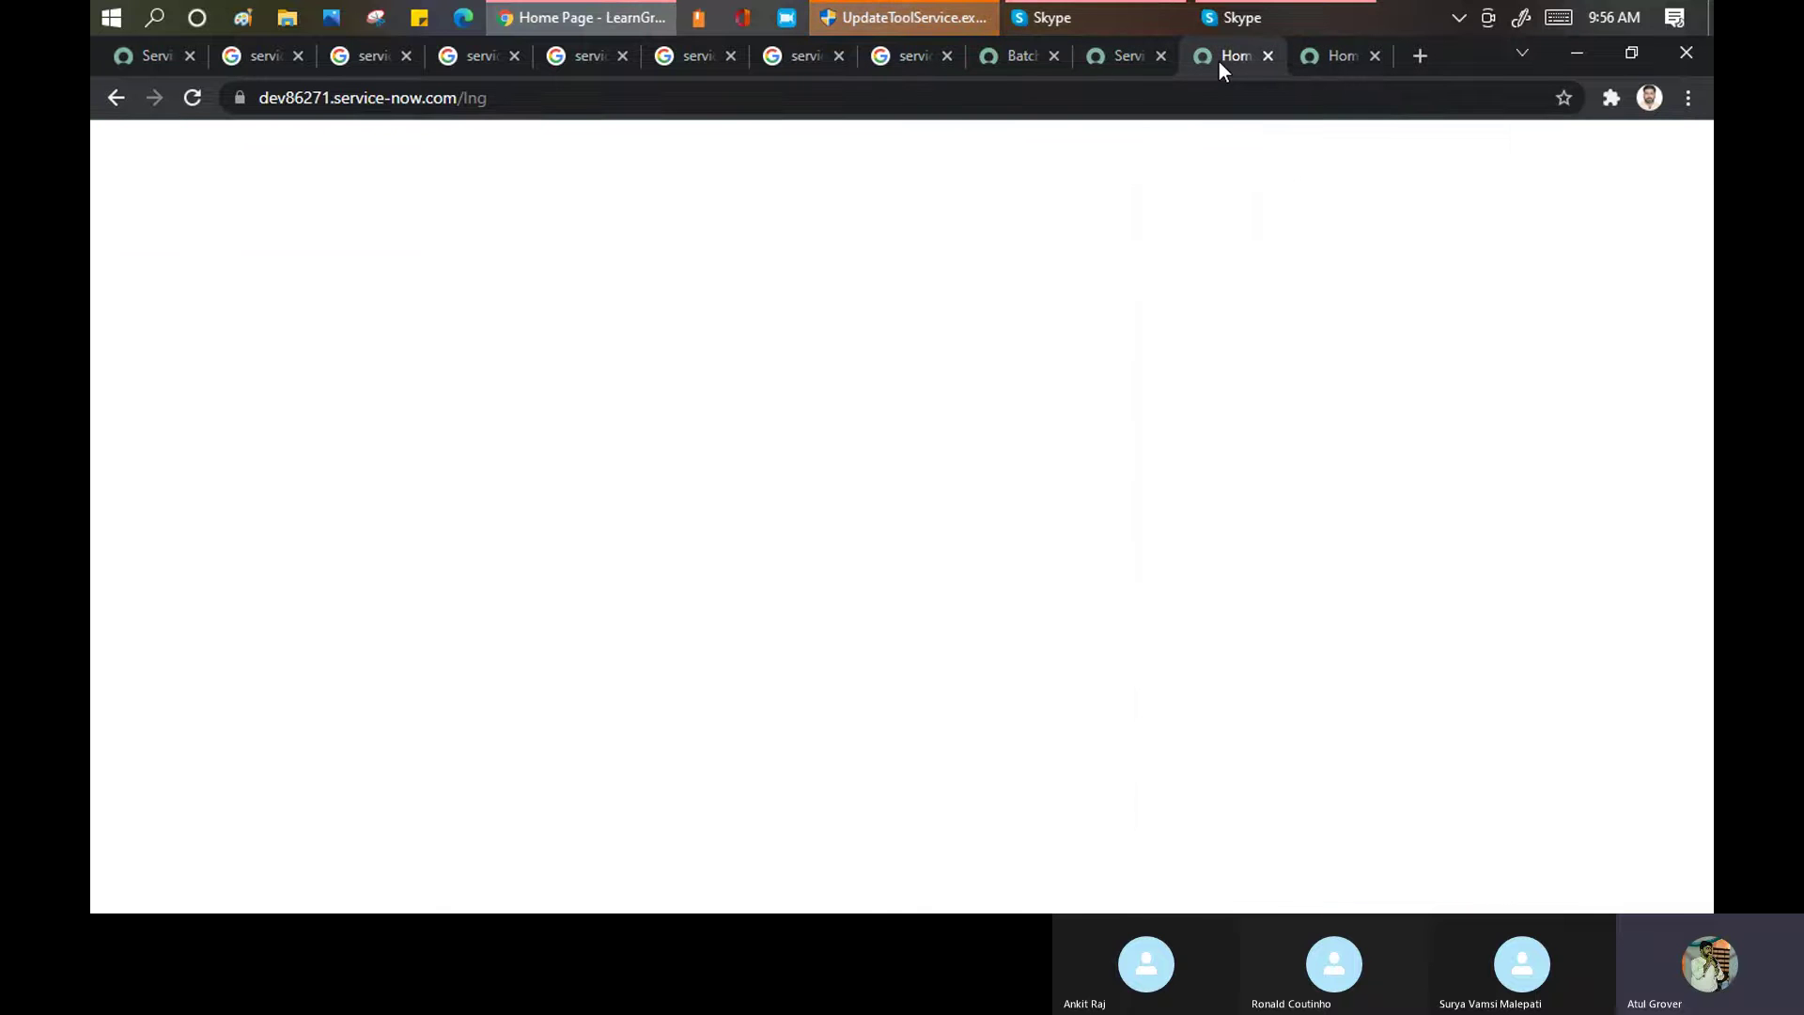
{"action": "left_click", "coordinate": [1117, 54]}
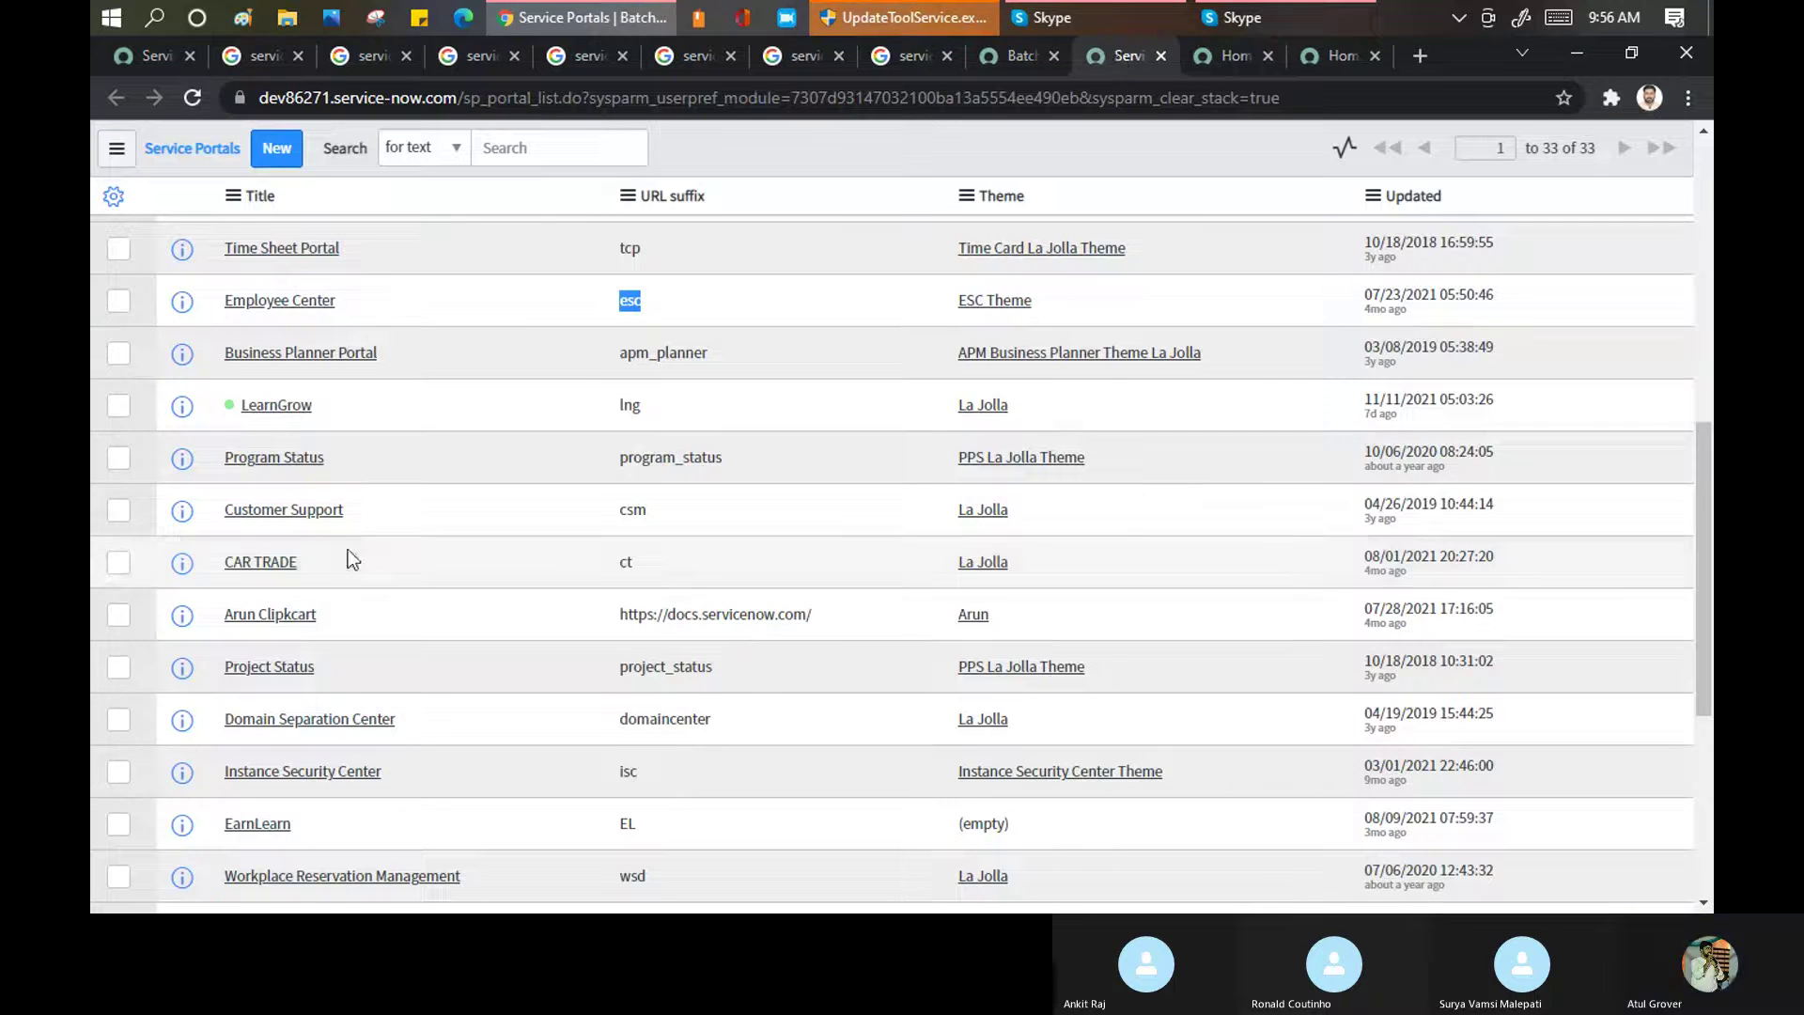
{"action": "scroll", "coordinate": [521, 396], "scroll_direction": "down", "scroll_amount": 3}
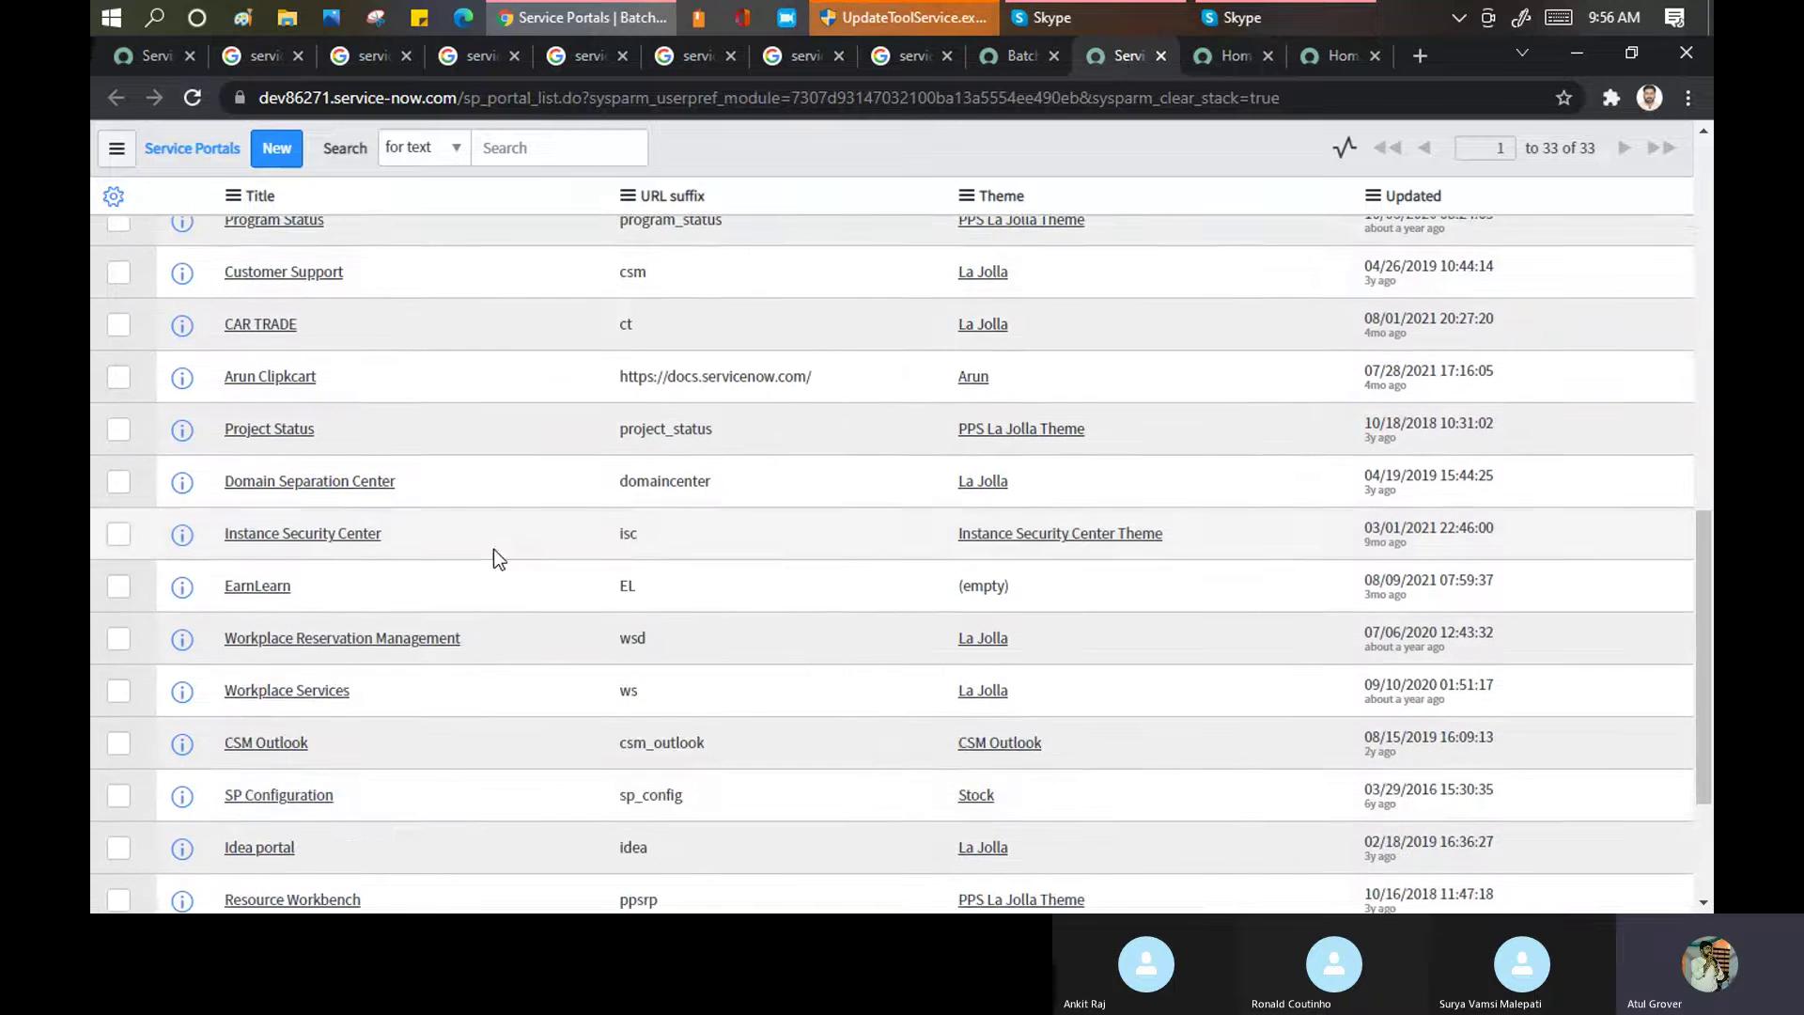
{"action": "scroll", "coordinate": [488, 564], "scroll_direction": "down", "scroll_amount": 3}
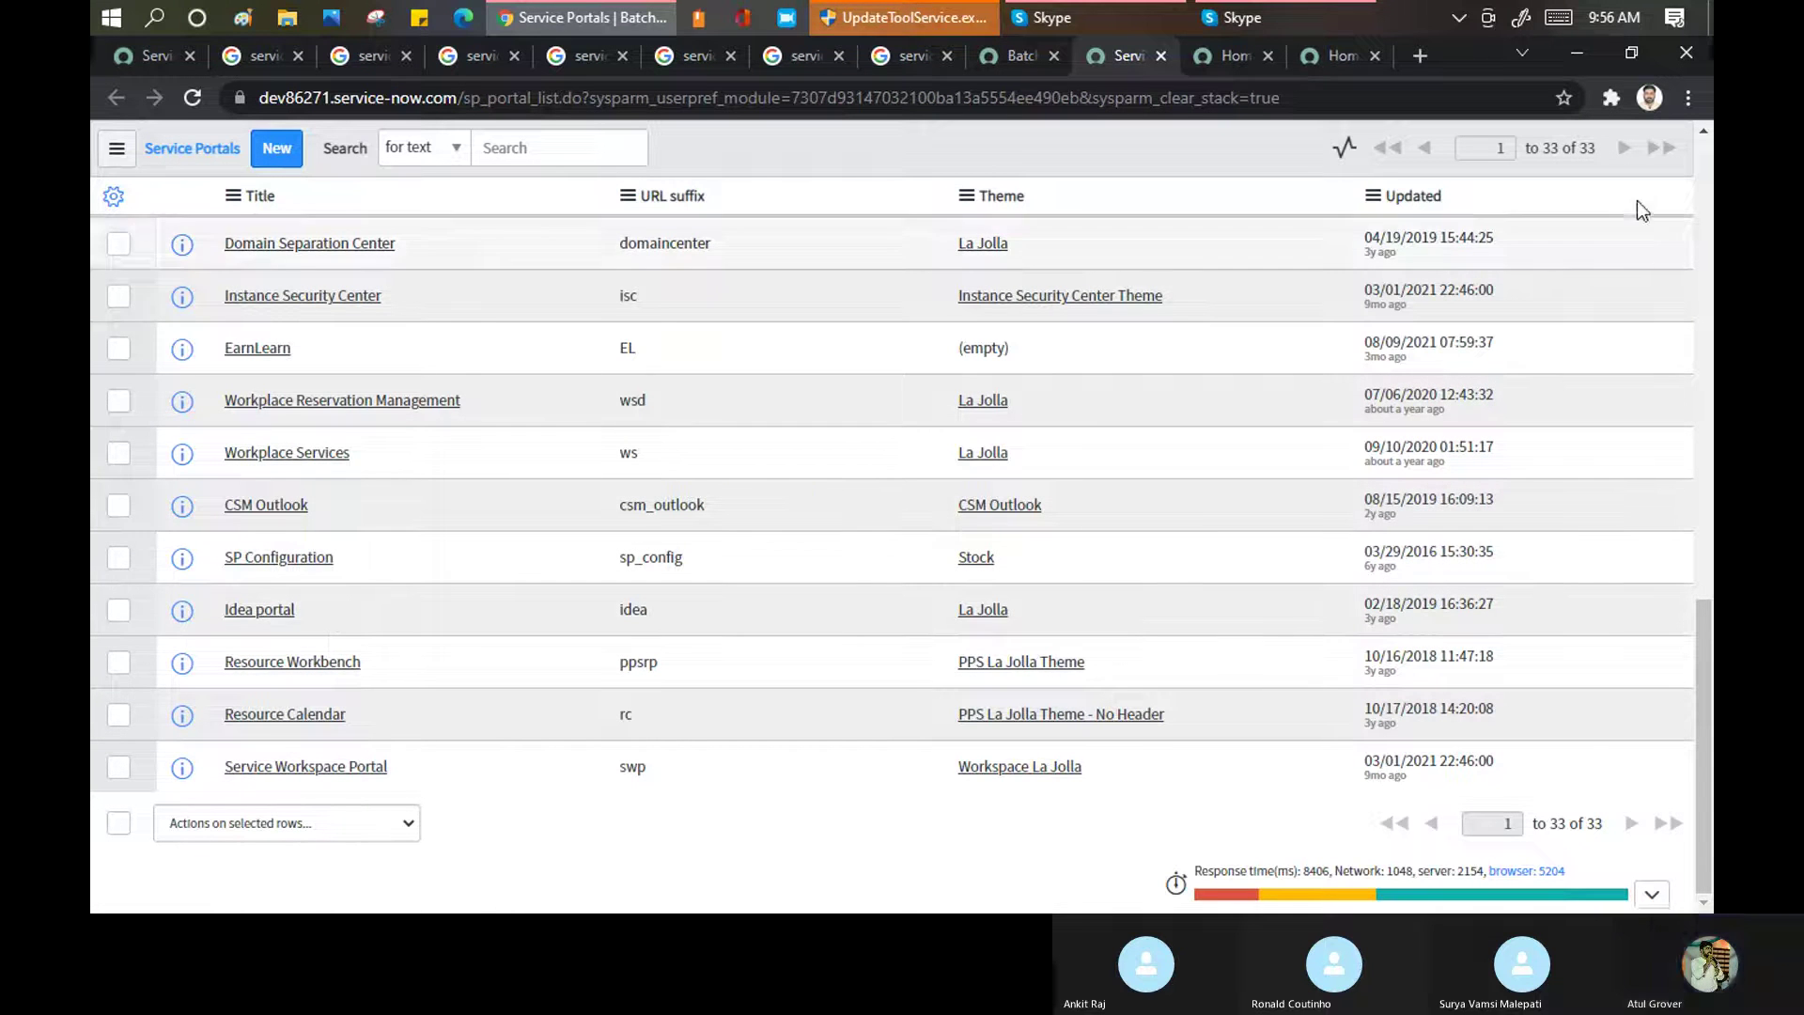
Load the instance's /idea portal in a new tab, showing the Improve Training idea
{"action": "left_click", "coordinate": [1410, 57]}
{"action": "type", "text": "dev"}
{"action": "key", "text": "Right"}
{"action": "type", "text": "/idea"}
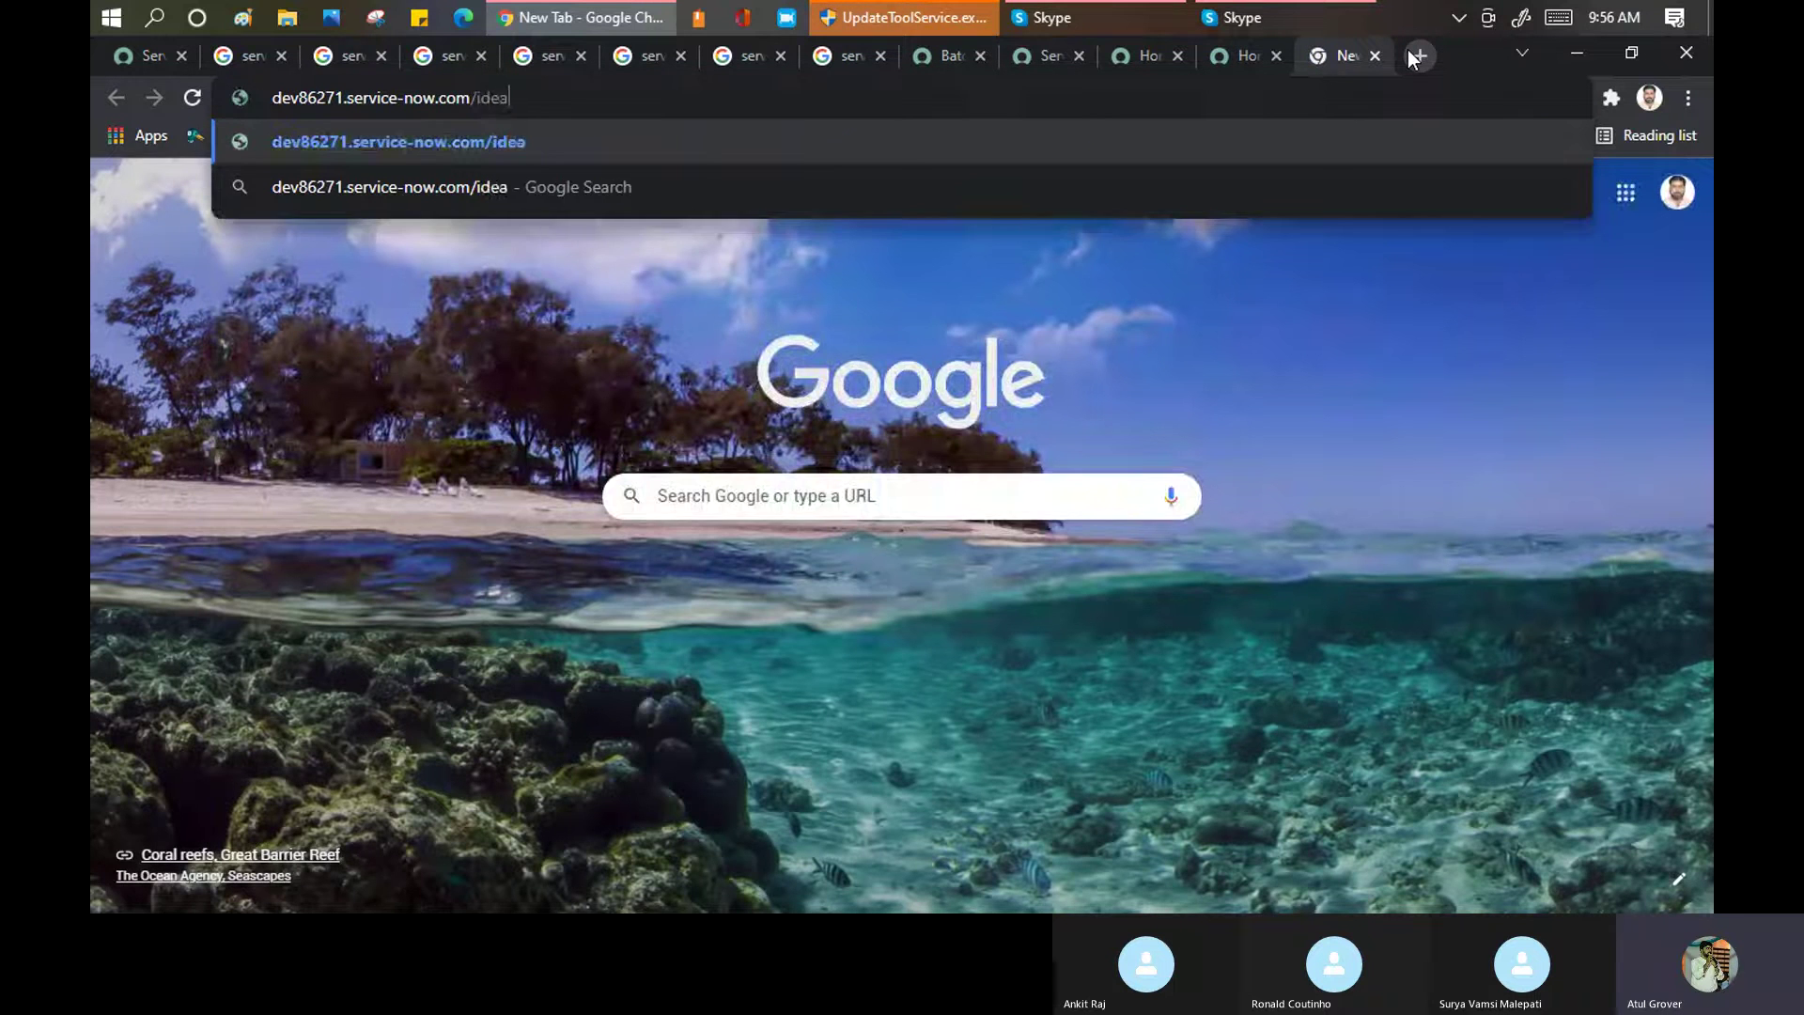
{"action": "key", "text": "Return"}
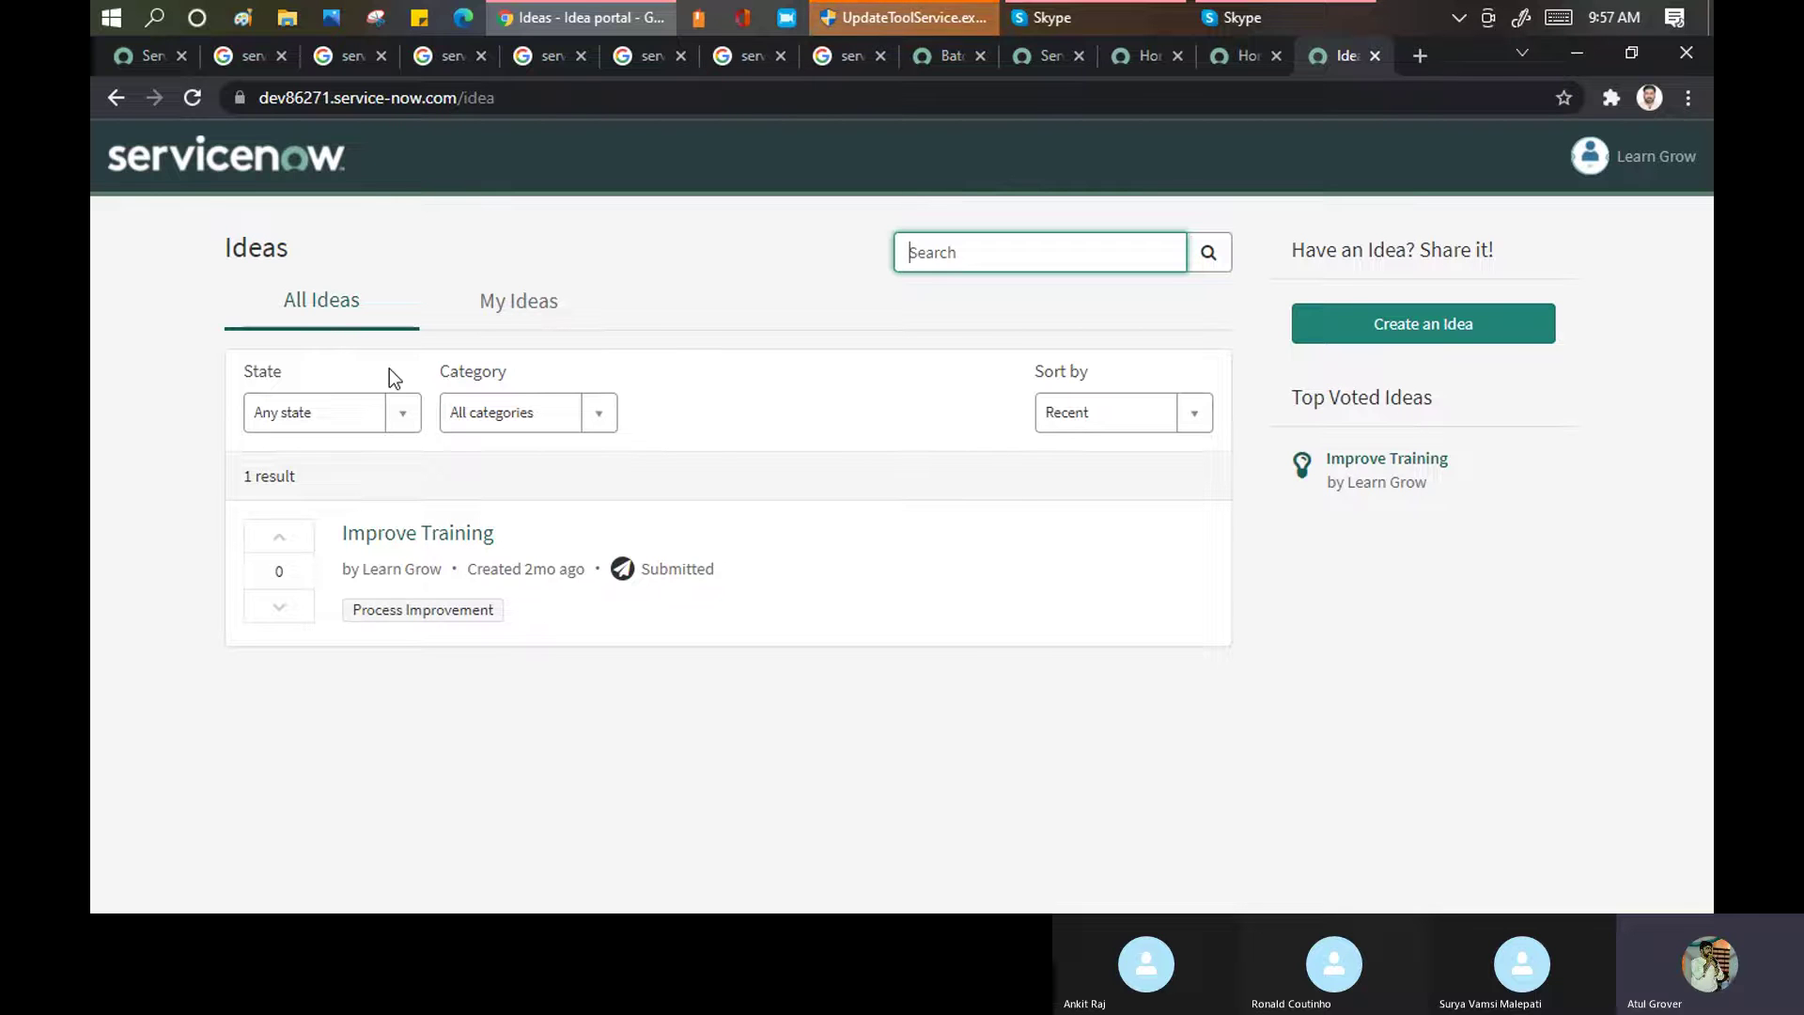
{"action": "mouse_move", "coordinate": [1246, 2]}
Switch from the Service Portals list back to the LearnGrow /lng home page tab
{"action": "left_click", "coordinate": [1041, 55]}
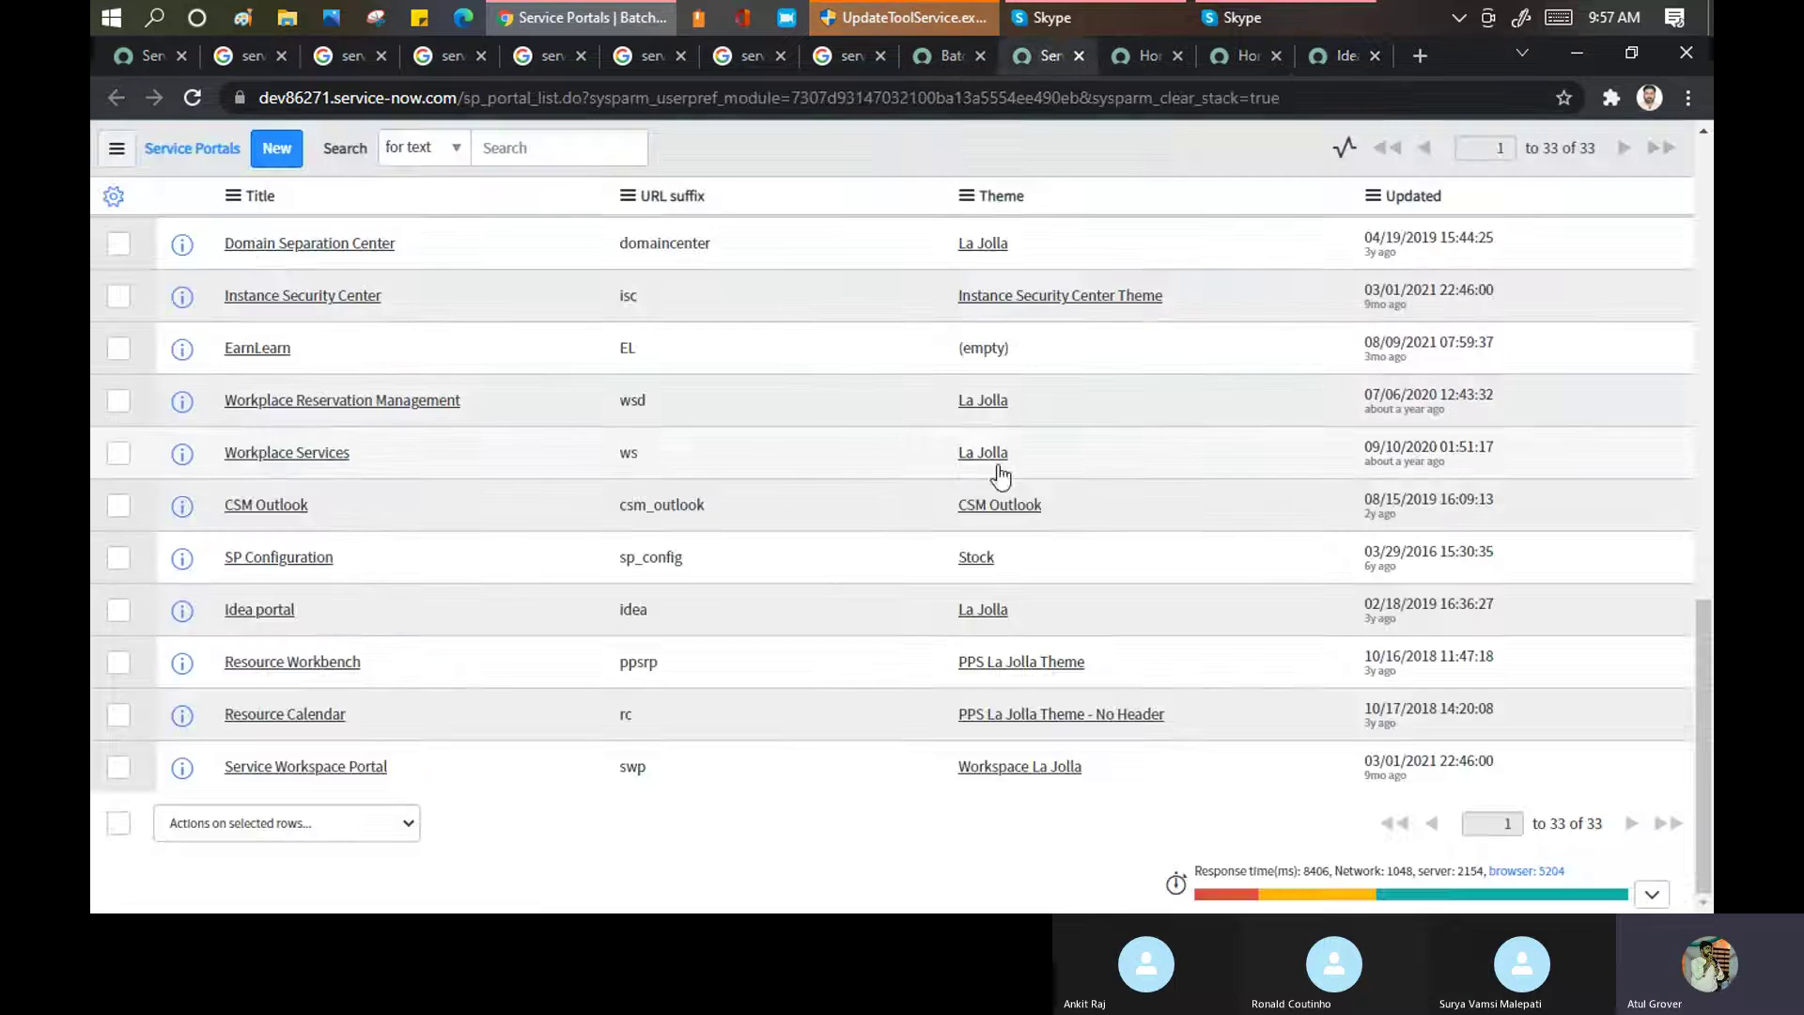
{"action": "left_click", "coordinate": [1123, 53]}
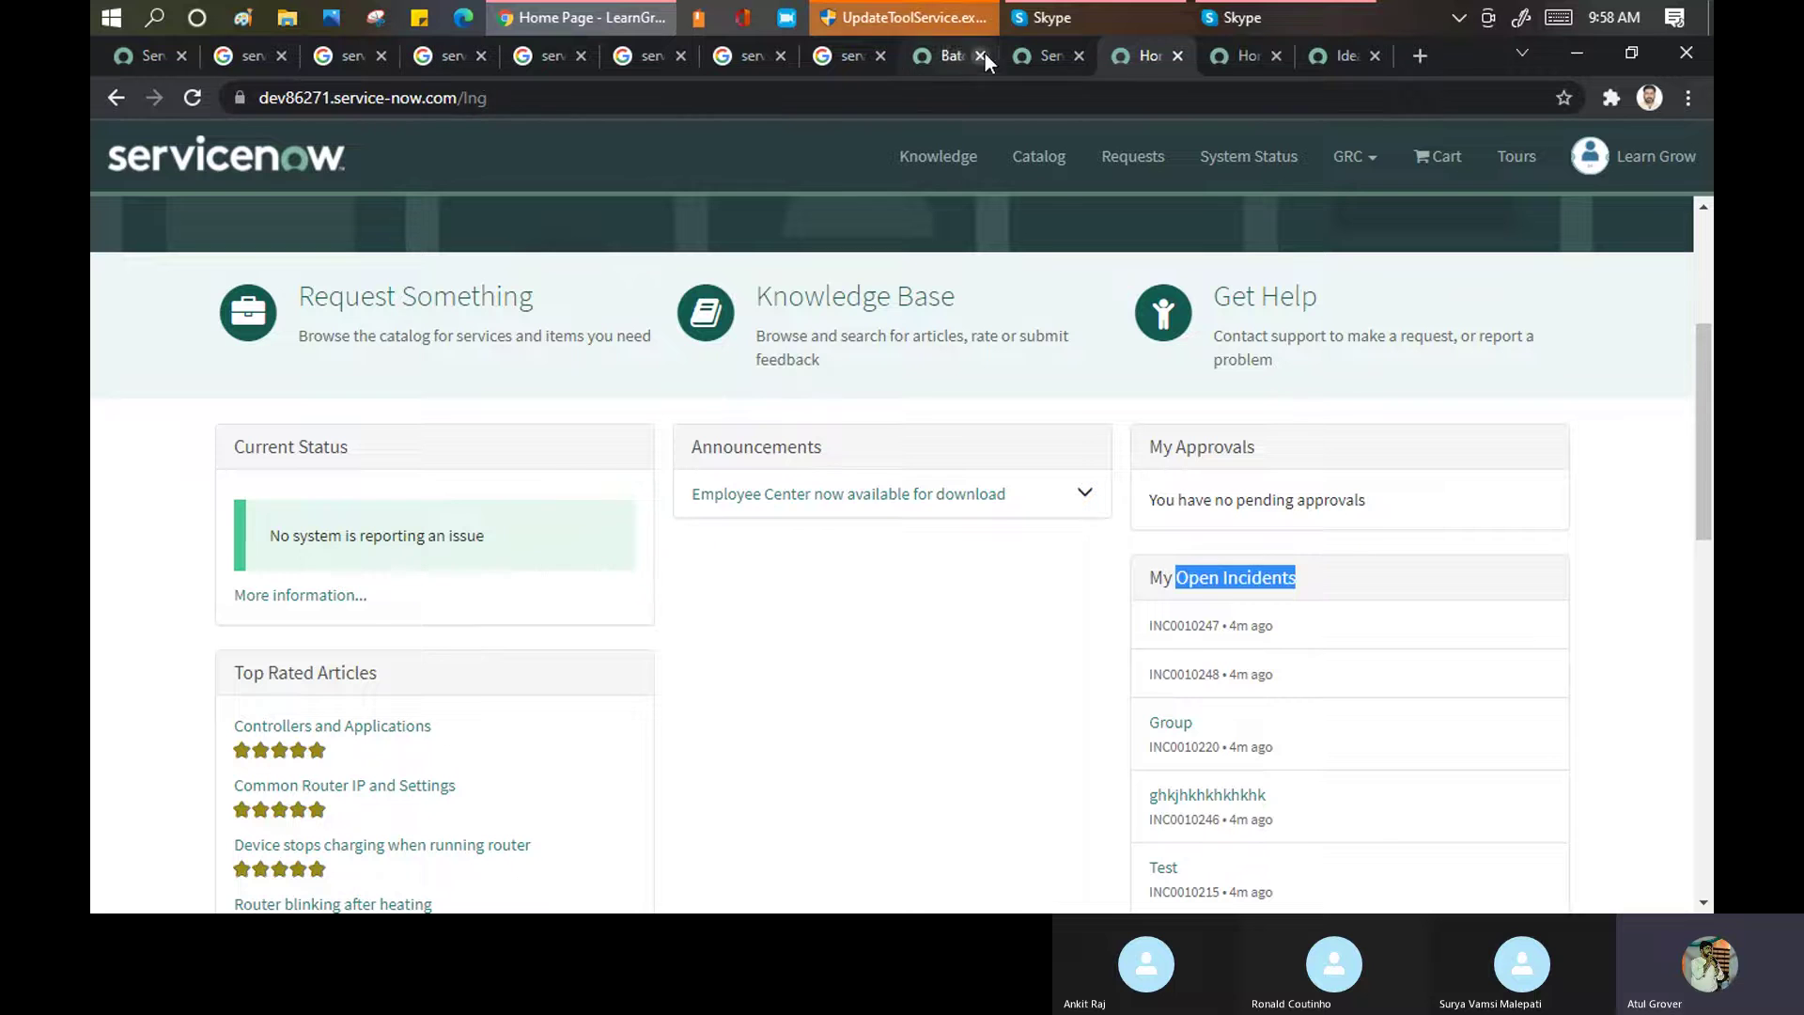
Go back to the Service Portals list and open the LearnGrow portal record
{"action": "left_click", "coordinate": [1032, 56]}
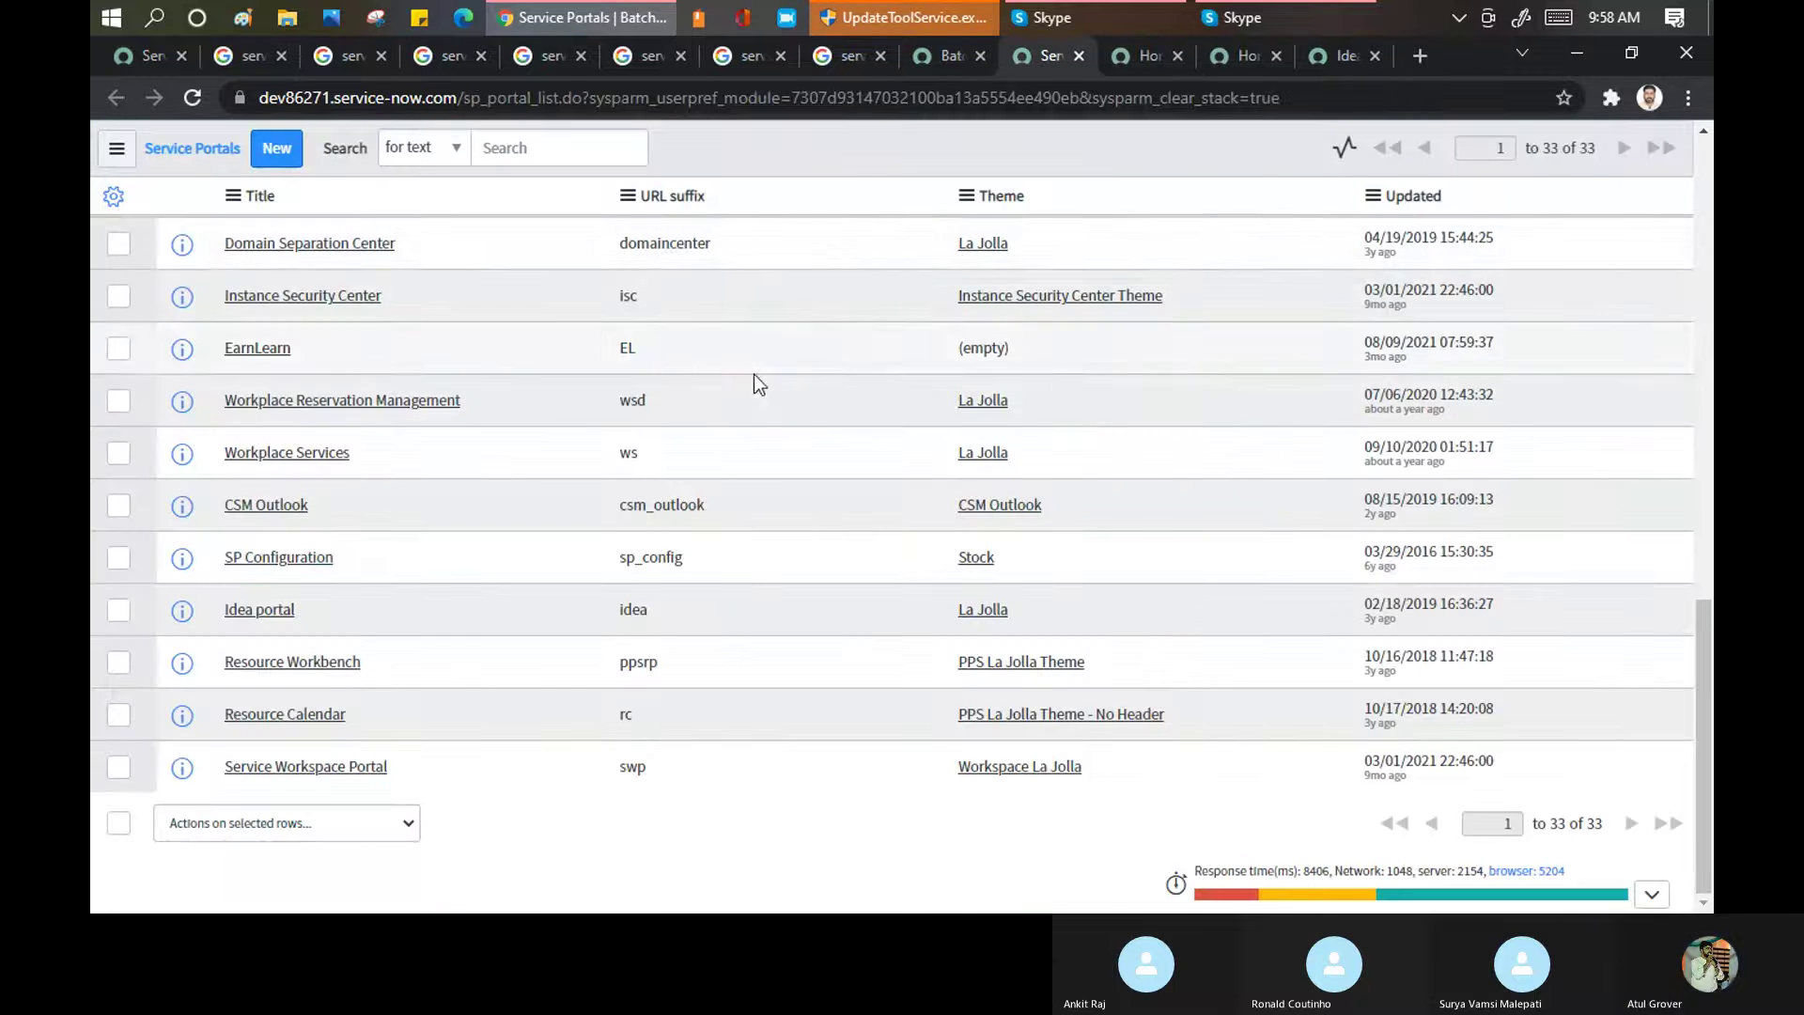
{"action": "scroll", "coordinate": [312, 544], "scroll_direction": "up", "scroll_amount": 3}
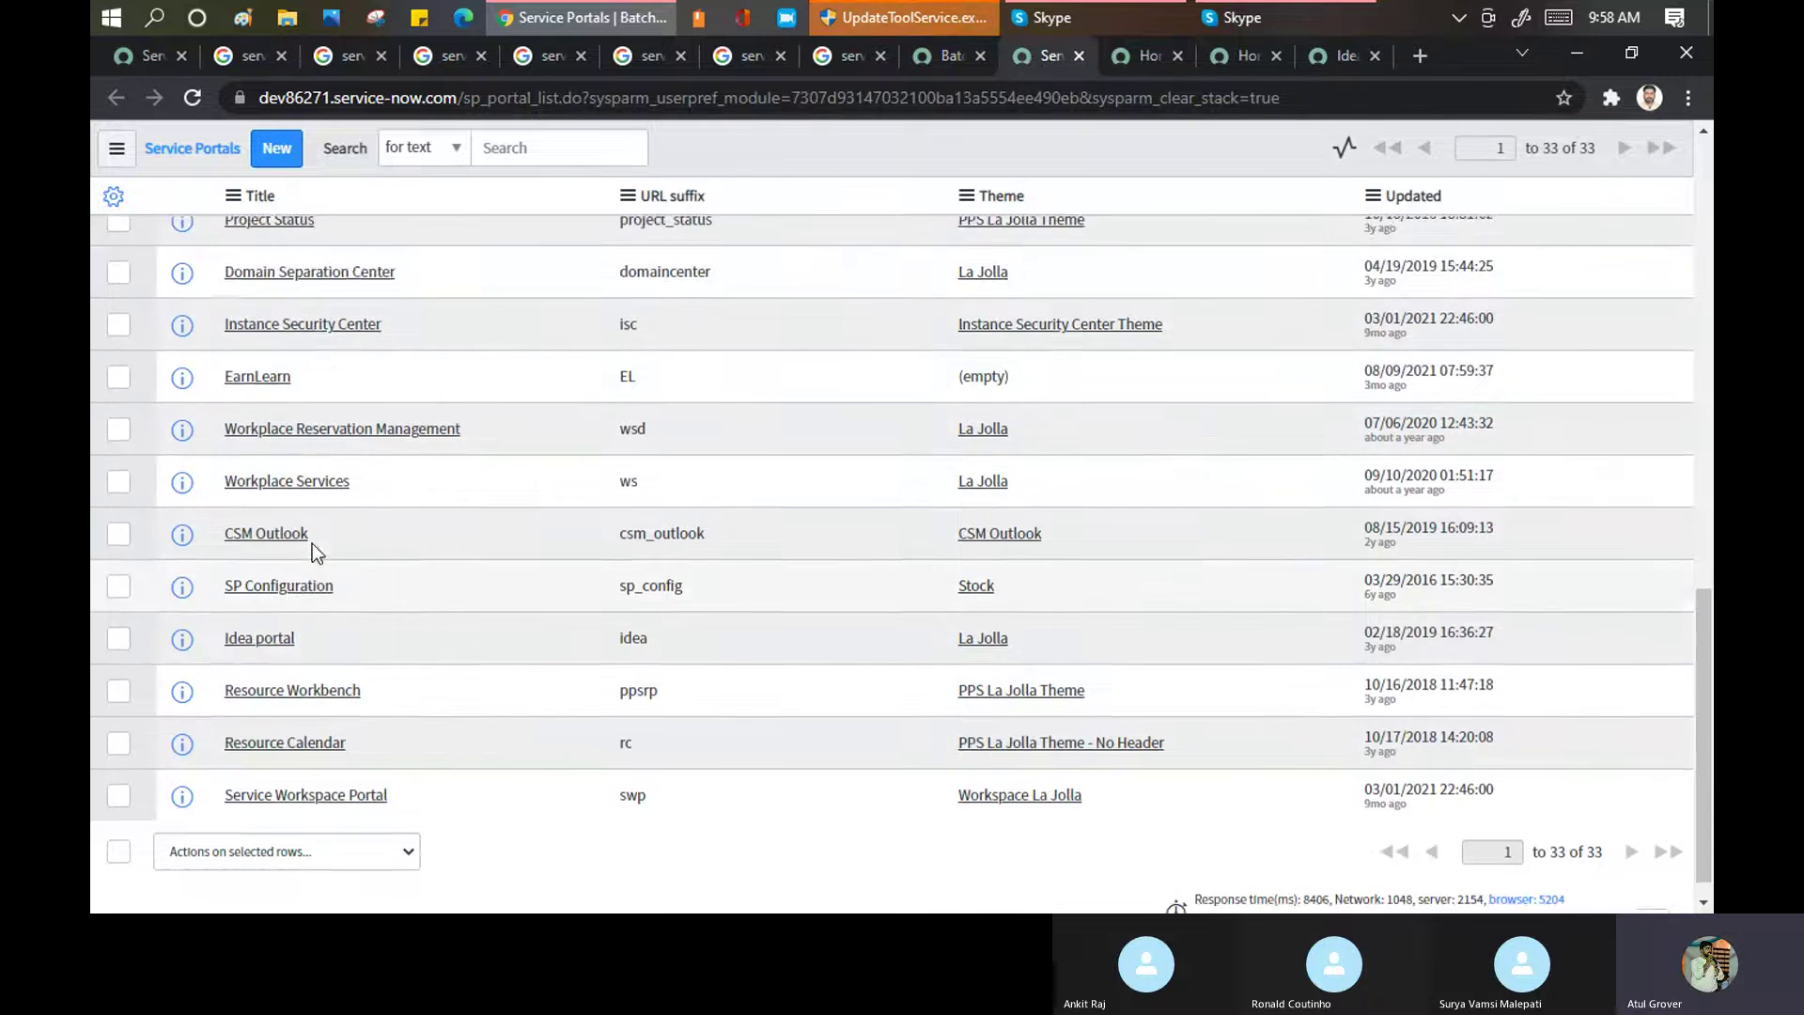
{"action": "scroll", "coordinate": [282, 344], "scroll_direction": "up", "scroll_amount": 2}
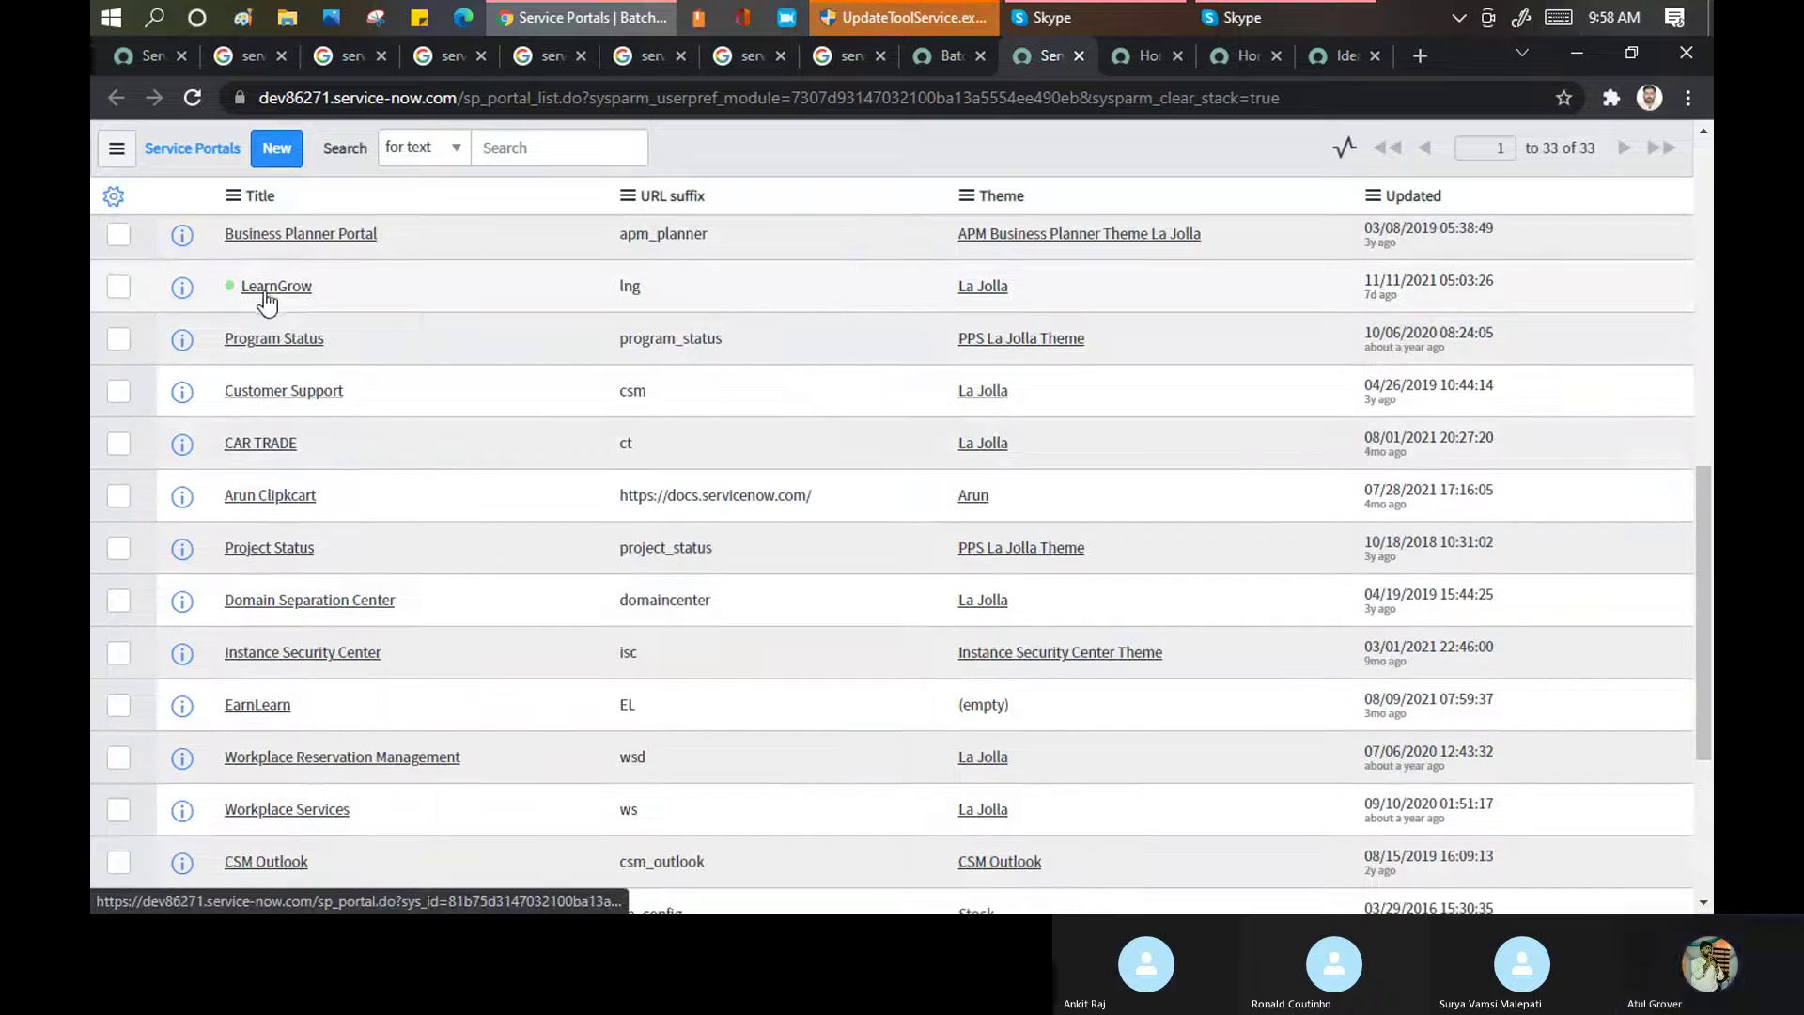
{"action": "left_click", "coordinate": [267, 293]}
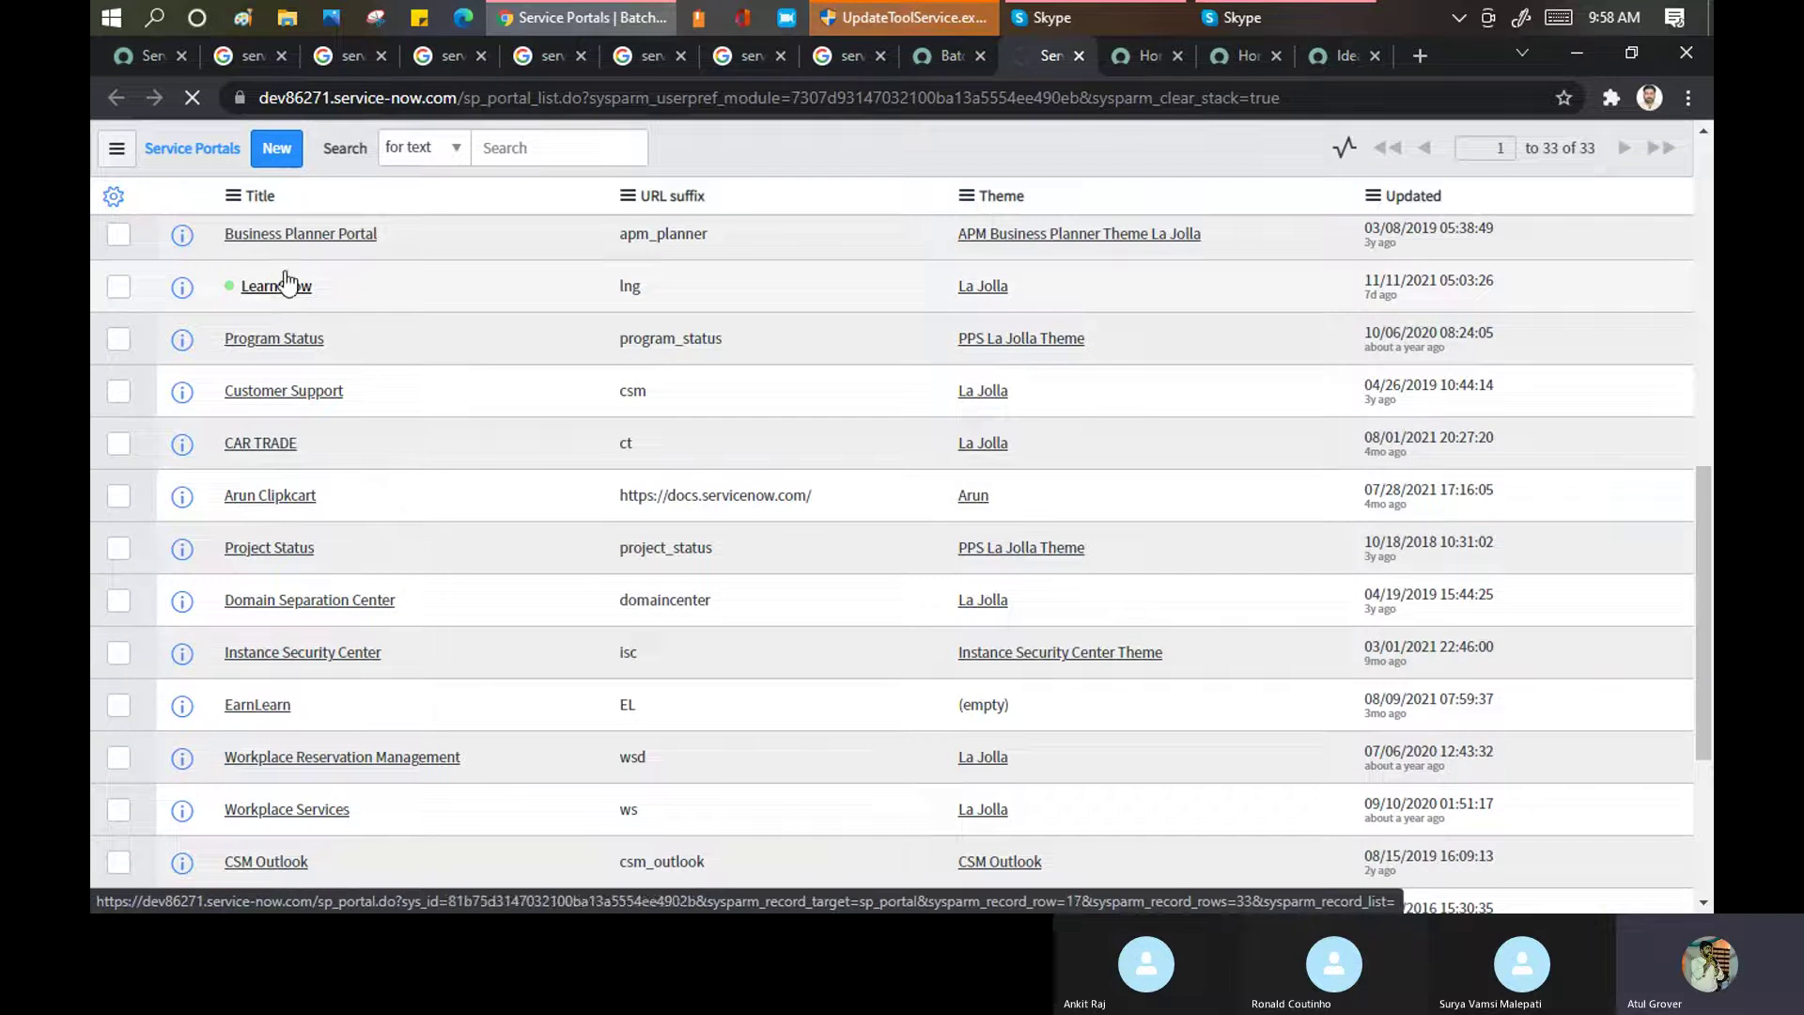
Close the seven leftover search results tabs and the Employee Center and Idea portal tabs
{"action": "left_click", "coordinate": [281, 57]}
{"action": "left_click", "coordinate": [280, 56]}
{"action": "left_click", "coordinate": [280, 57]}
{"action": "left_click", "coordinate": [280, 56]}
{"action": "left_click", "coordinate": [280, 57]}
{"action": "left_click", "coordinate": [280, 56]}
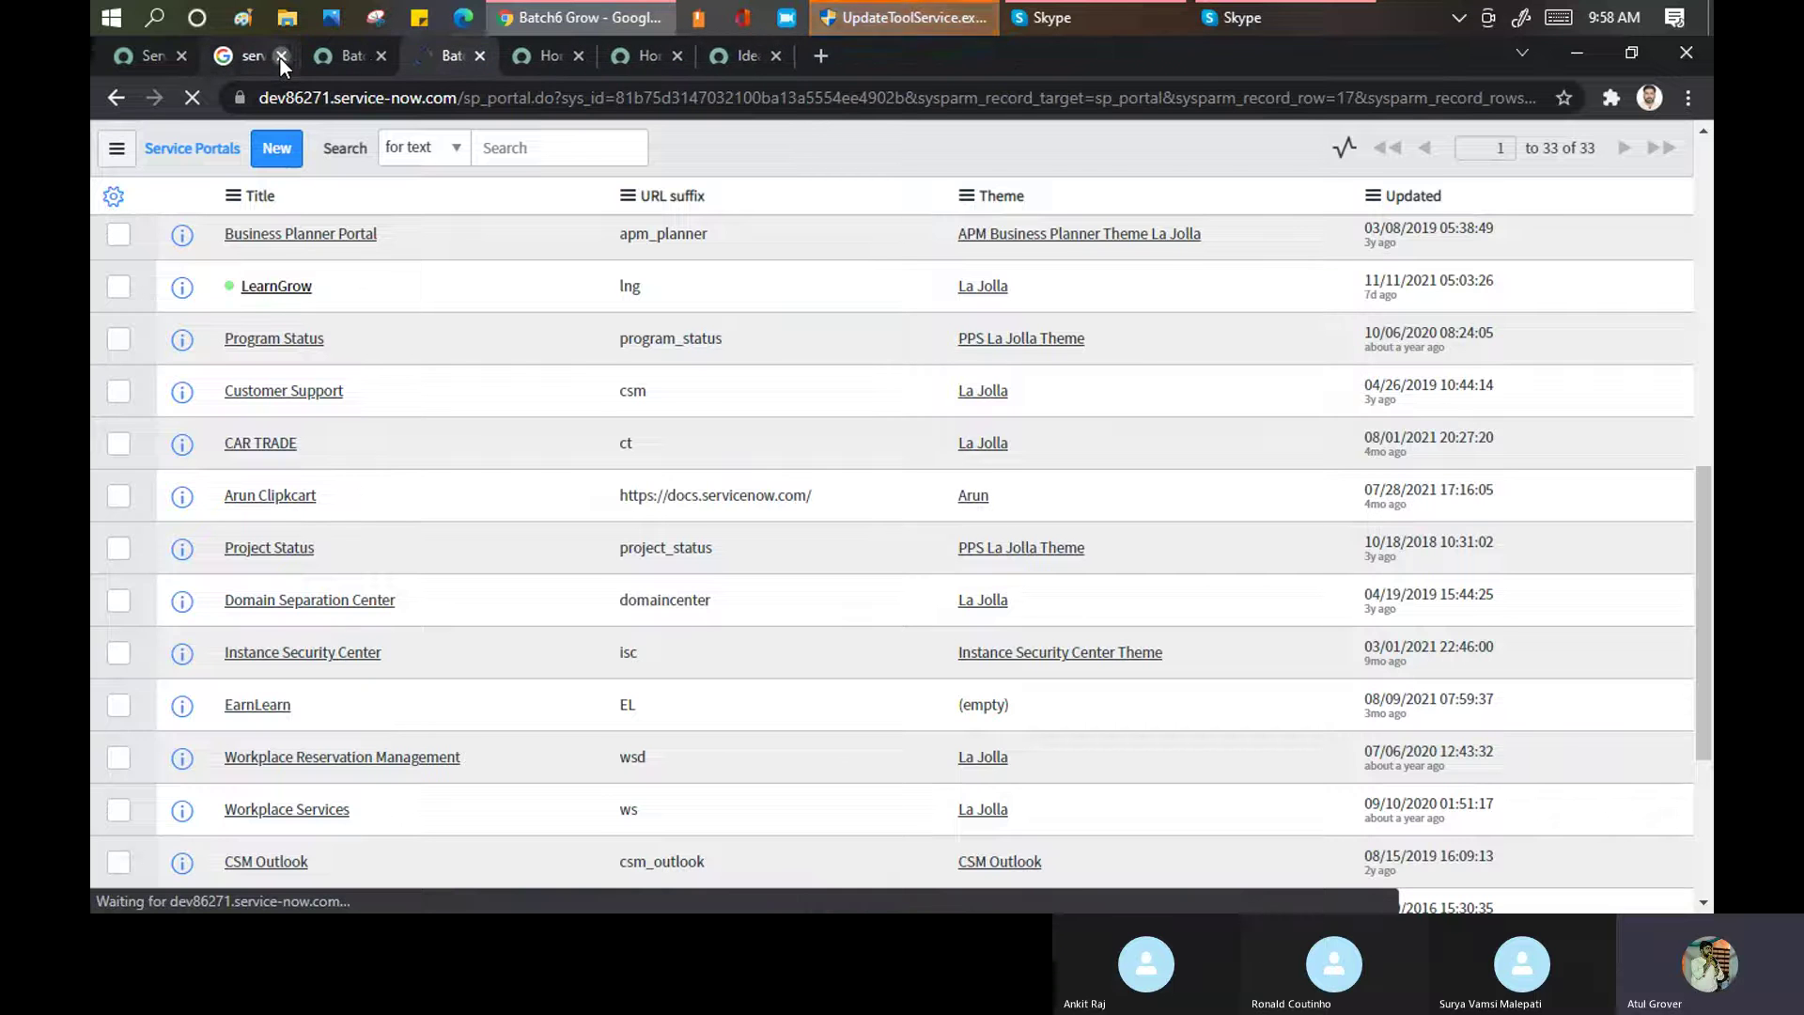
{"action": "left_click", "coordinate": [280, 56]}
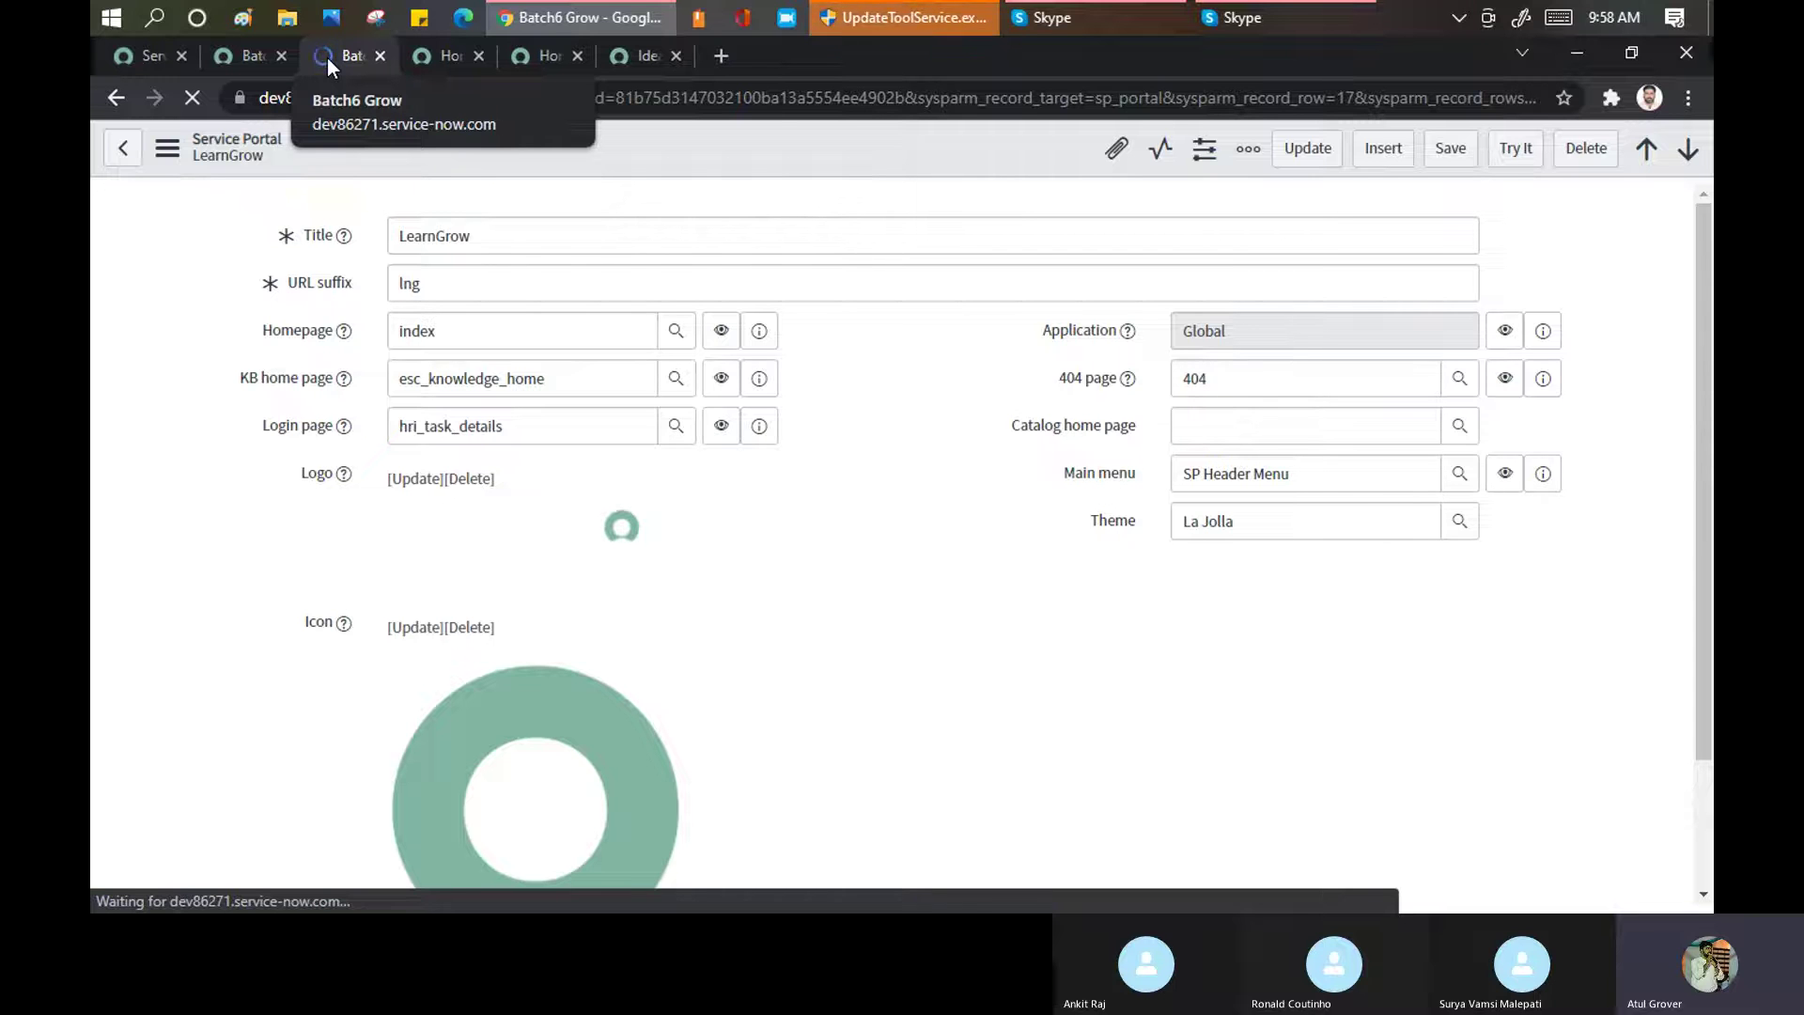
{"action": "left_click", "coordinate": [839, 58]}
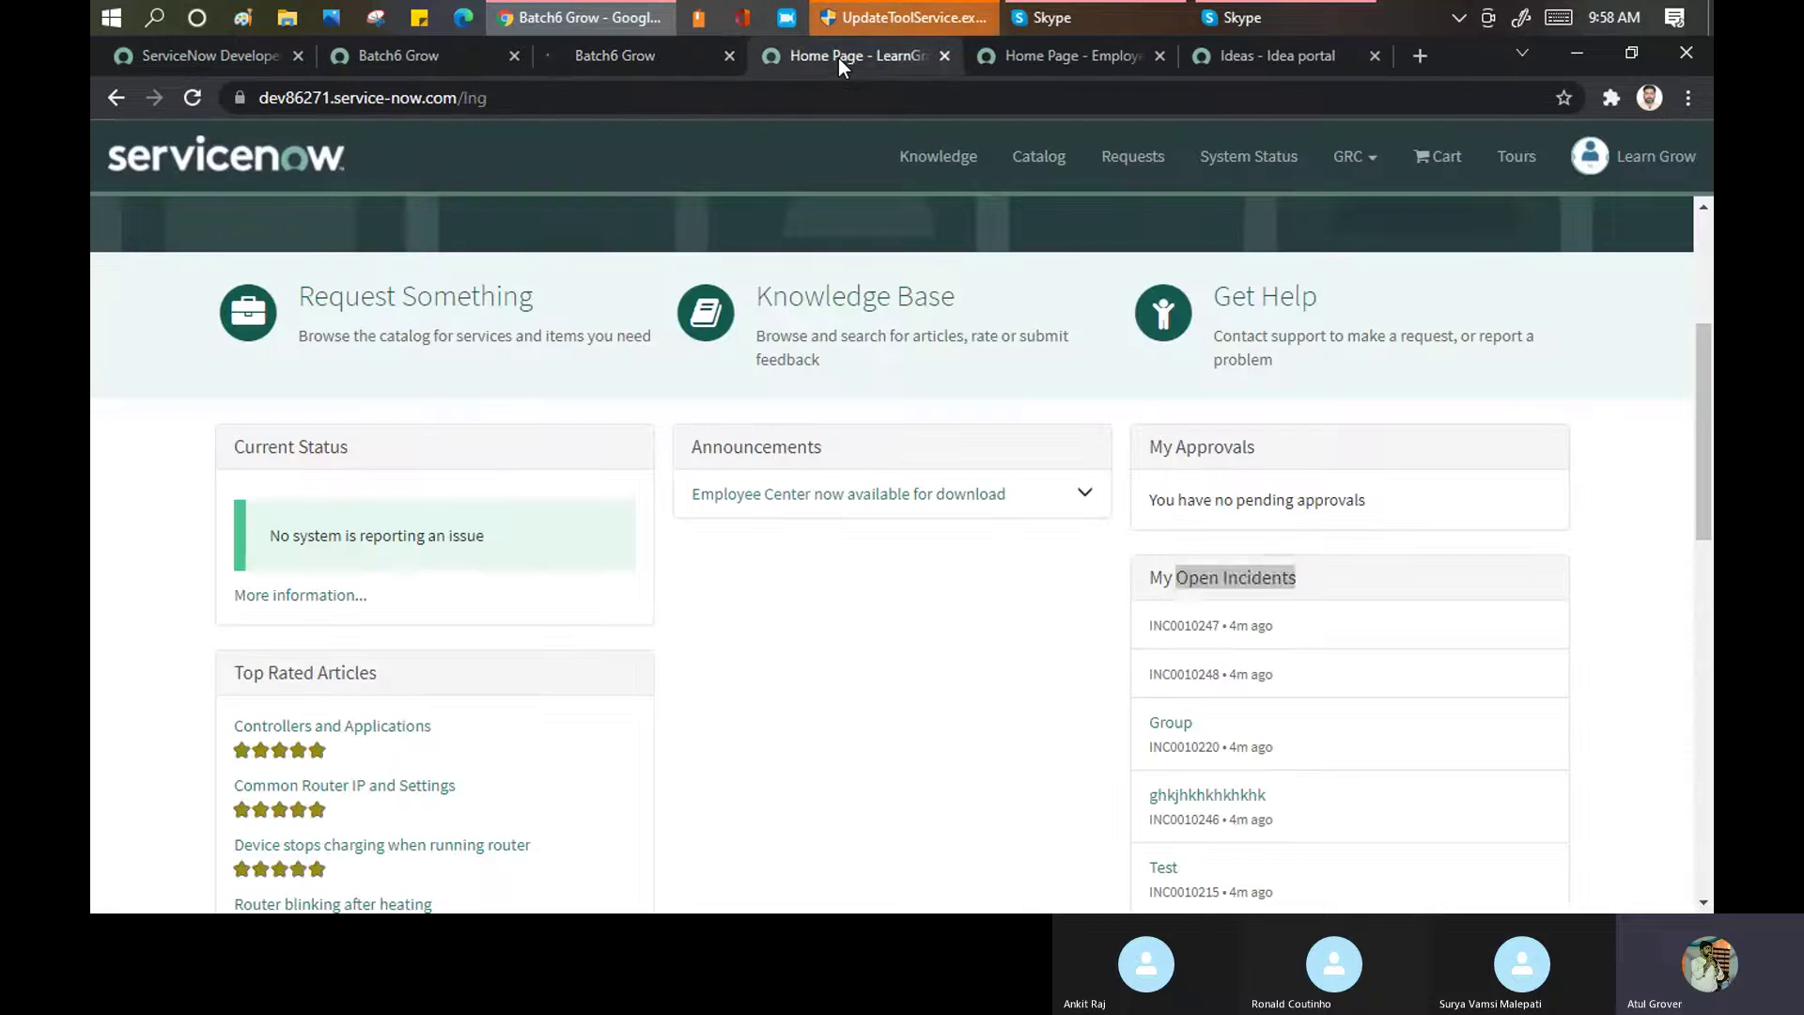
{"action": "left_click", "coordinate": [1159, 57]}
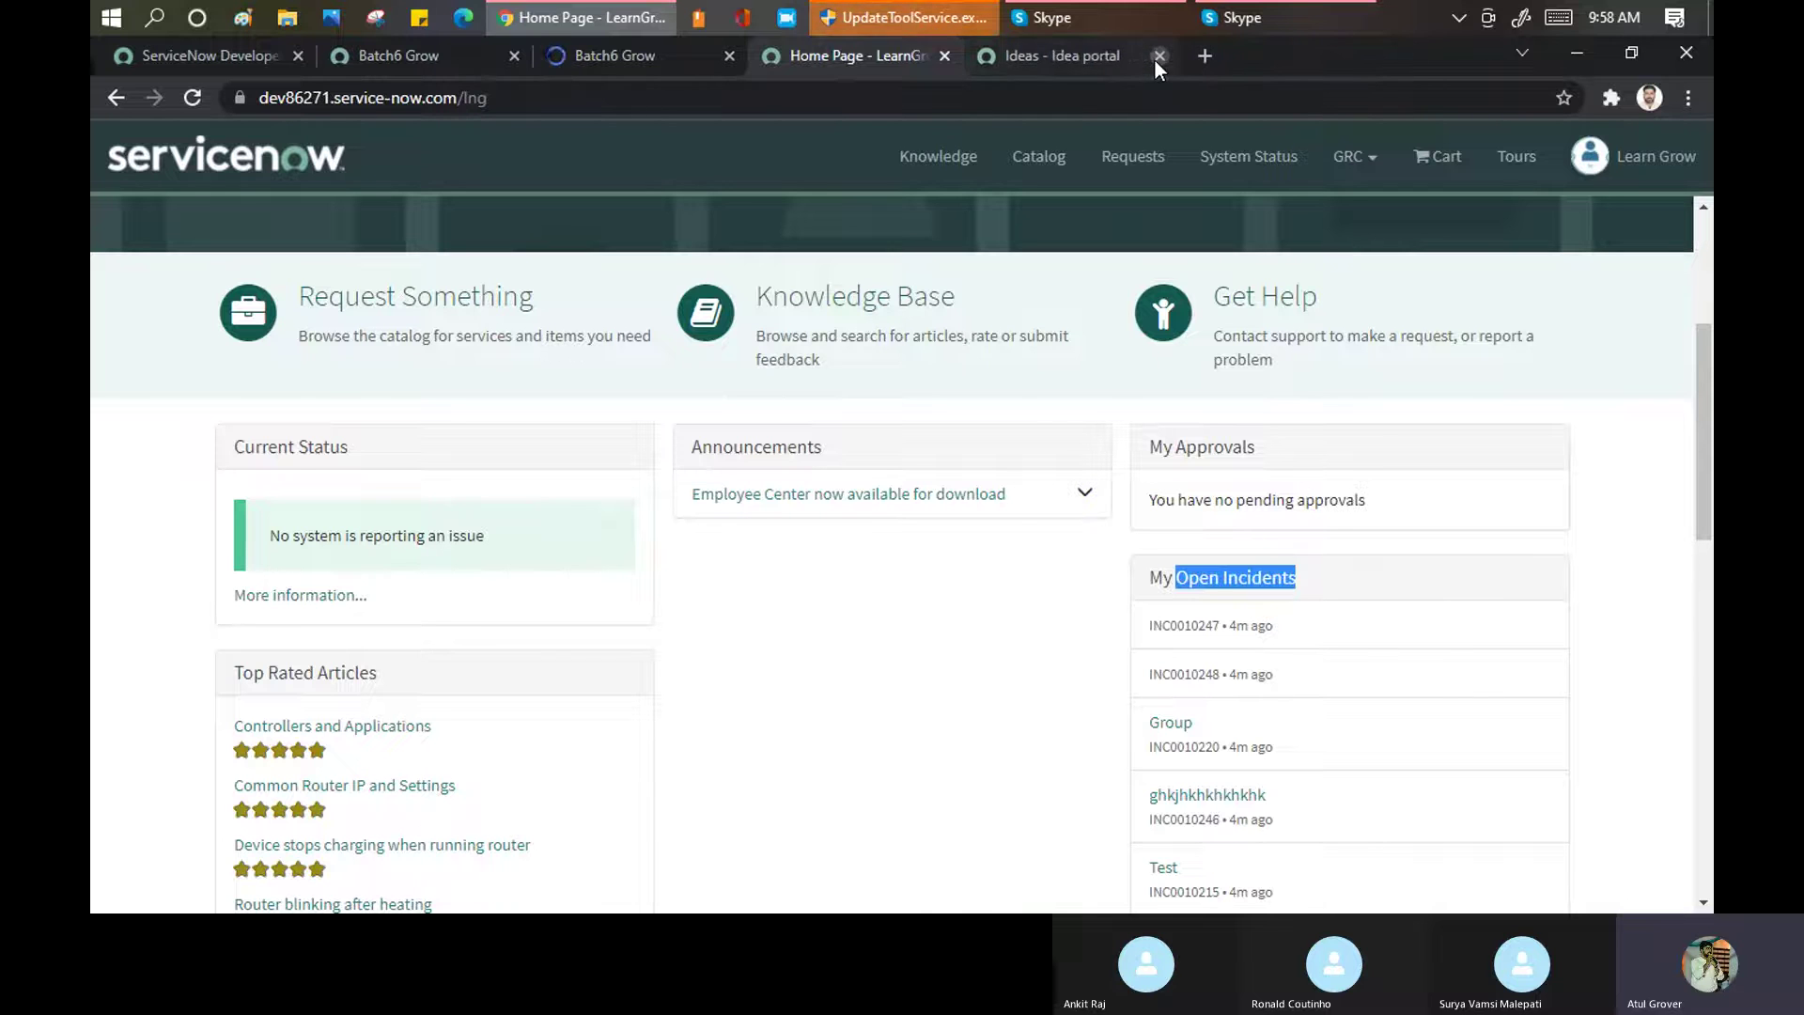
{"action": "left_click", "coordinate": [1160, 55]}
{"action": "left_click", "coordinate": [771, 52]}
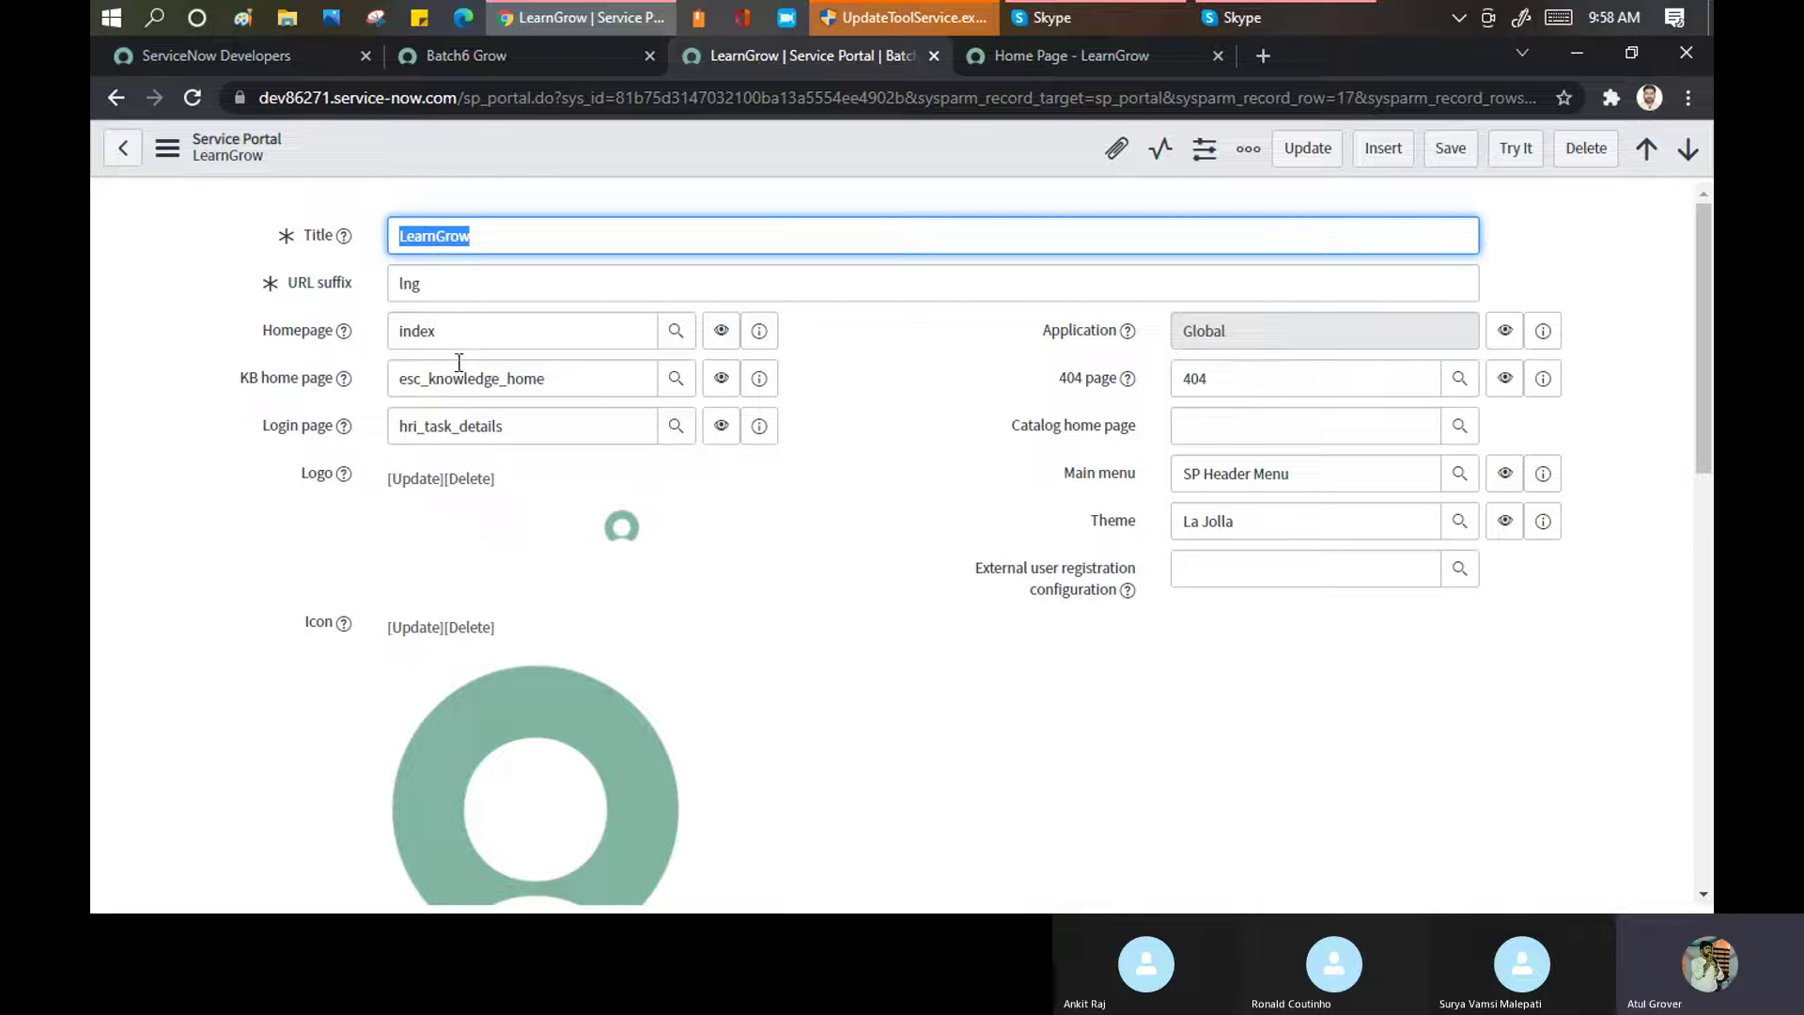
Compare the record's URL suffix lng with the live /lng home page and its Welcome in LearnnGrow banner
{"action": "left_click", "coordinate": [1005, 53]}
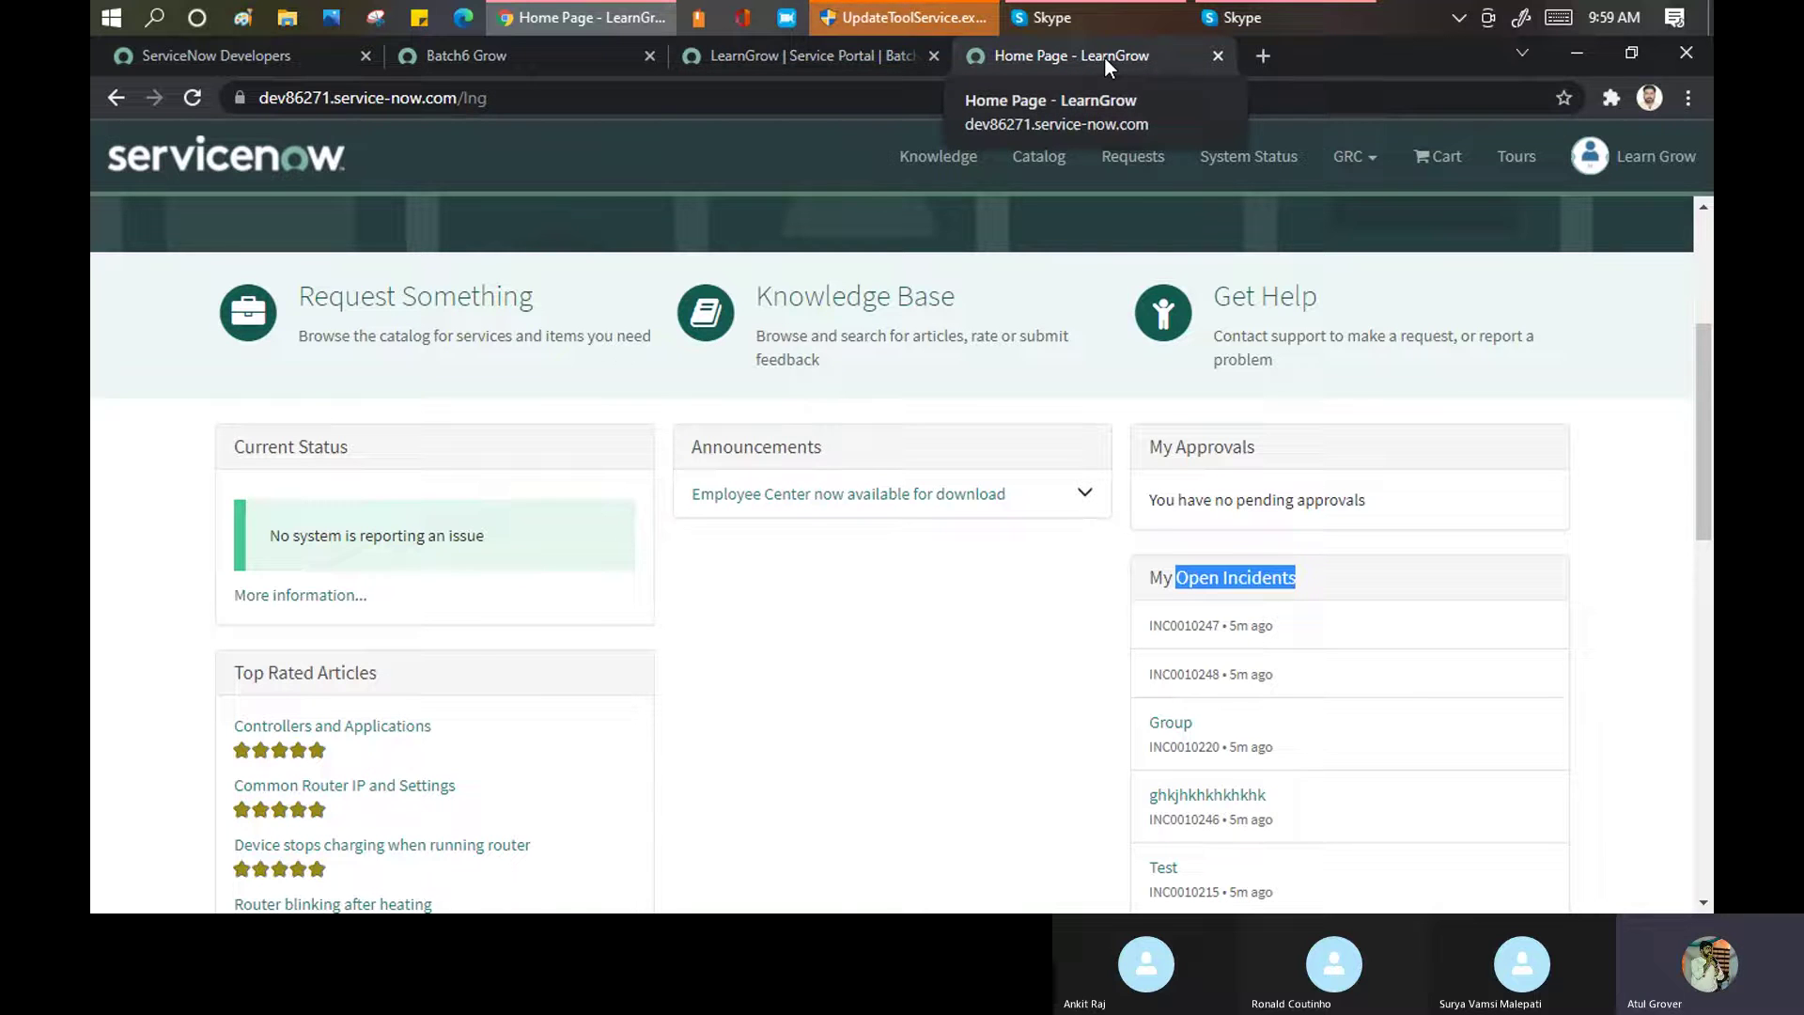
{"action": "left_click", "coordinate": [820, 54]}
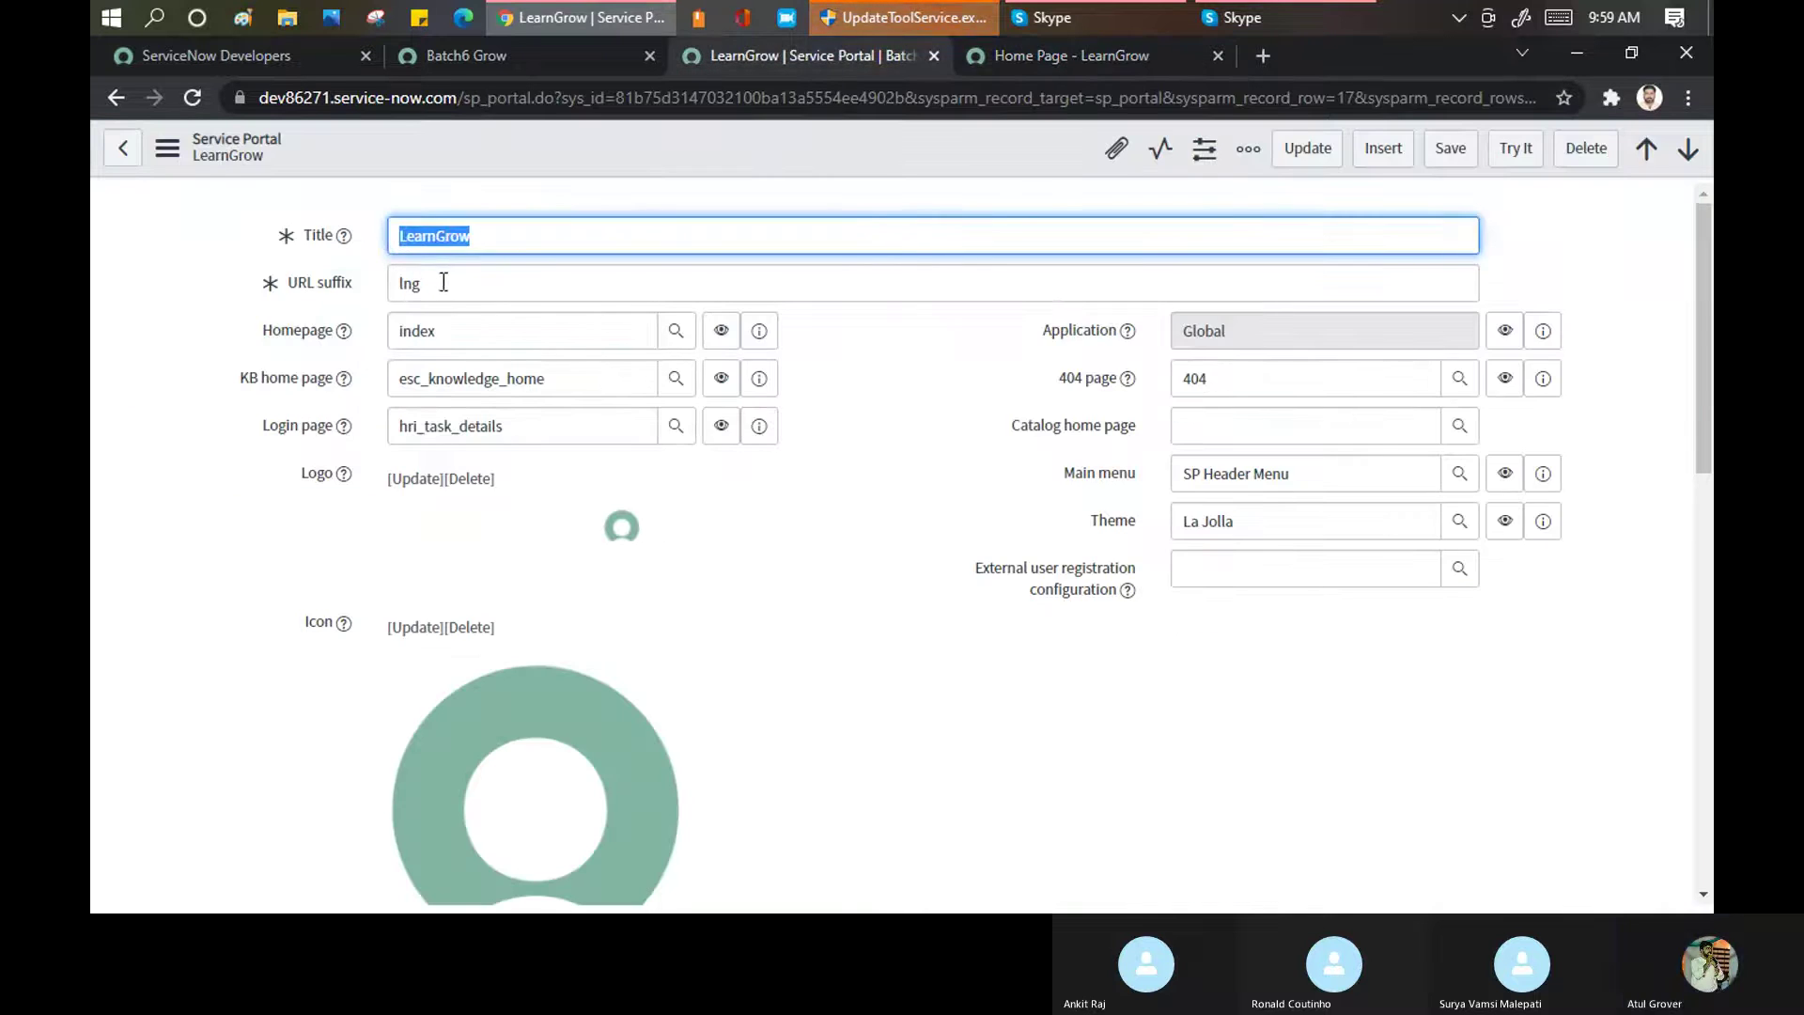
{"action": "left_click_drag", "start_coordinate": [419, 284], "coordinate": [394, 287]}
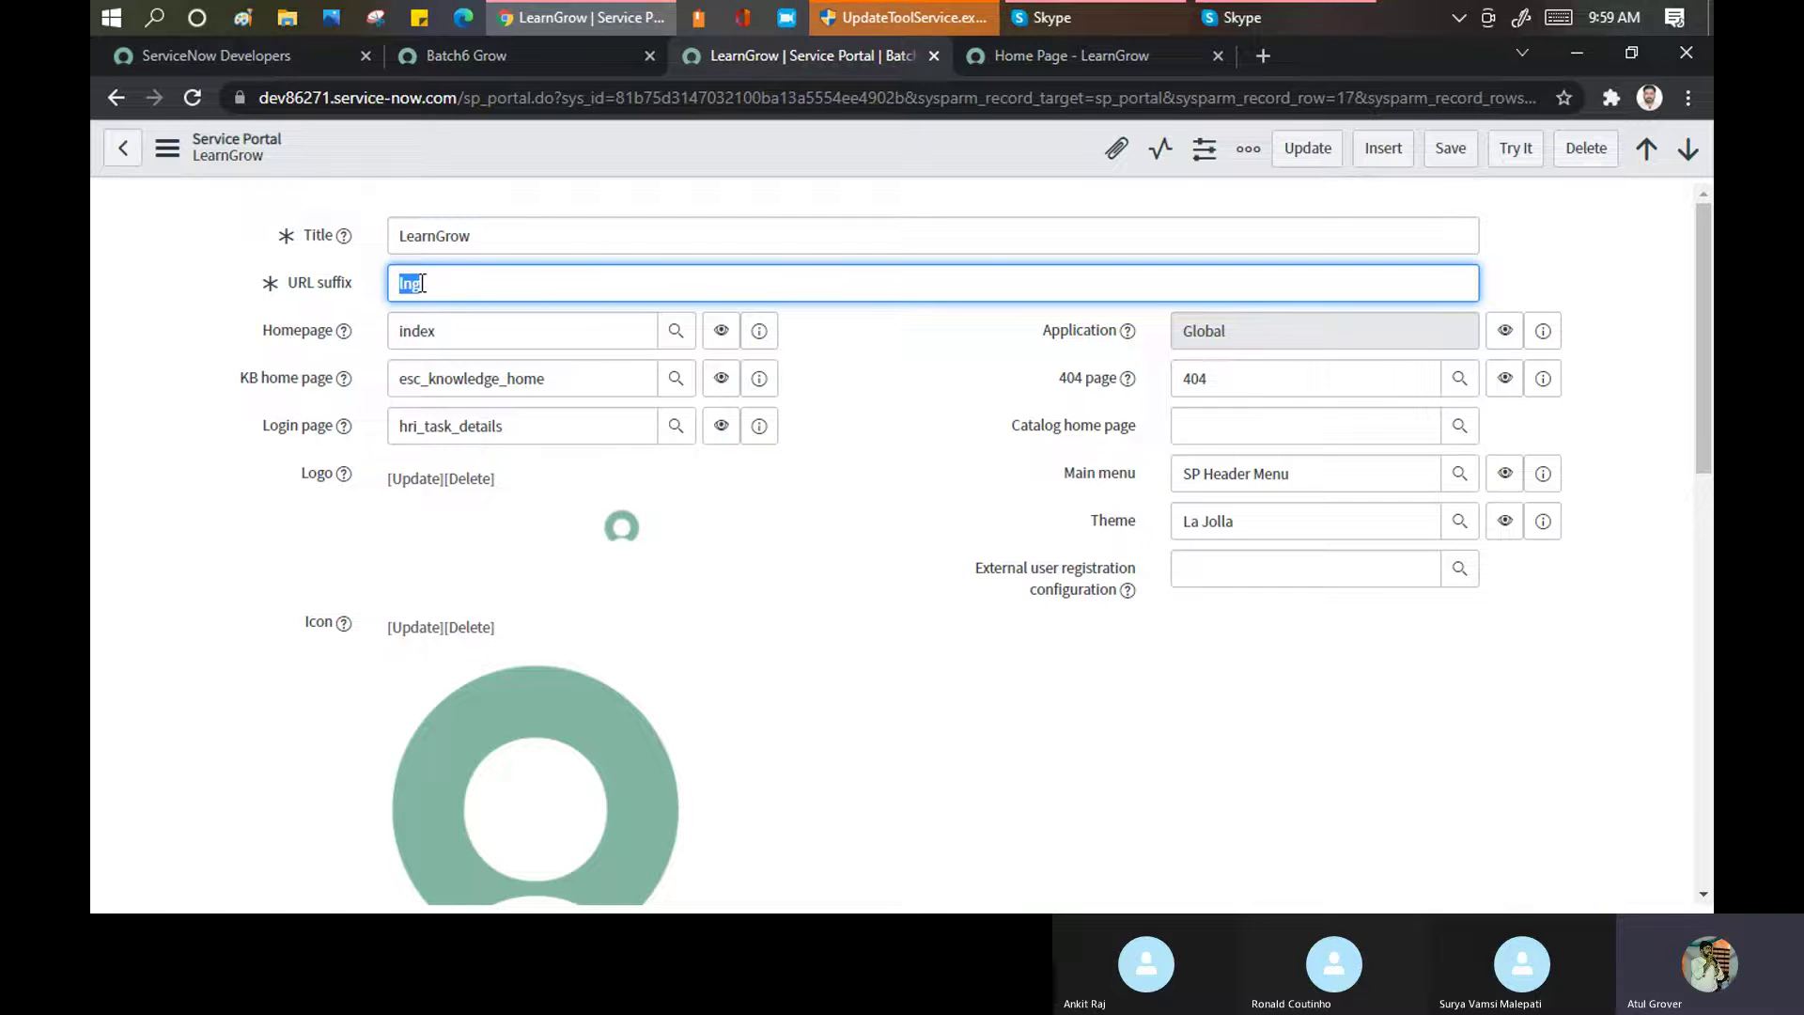
{"action": "left_click", "coordinate": [1040, 54]}
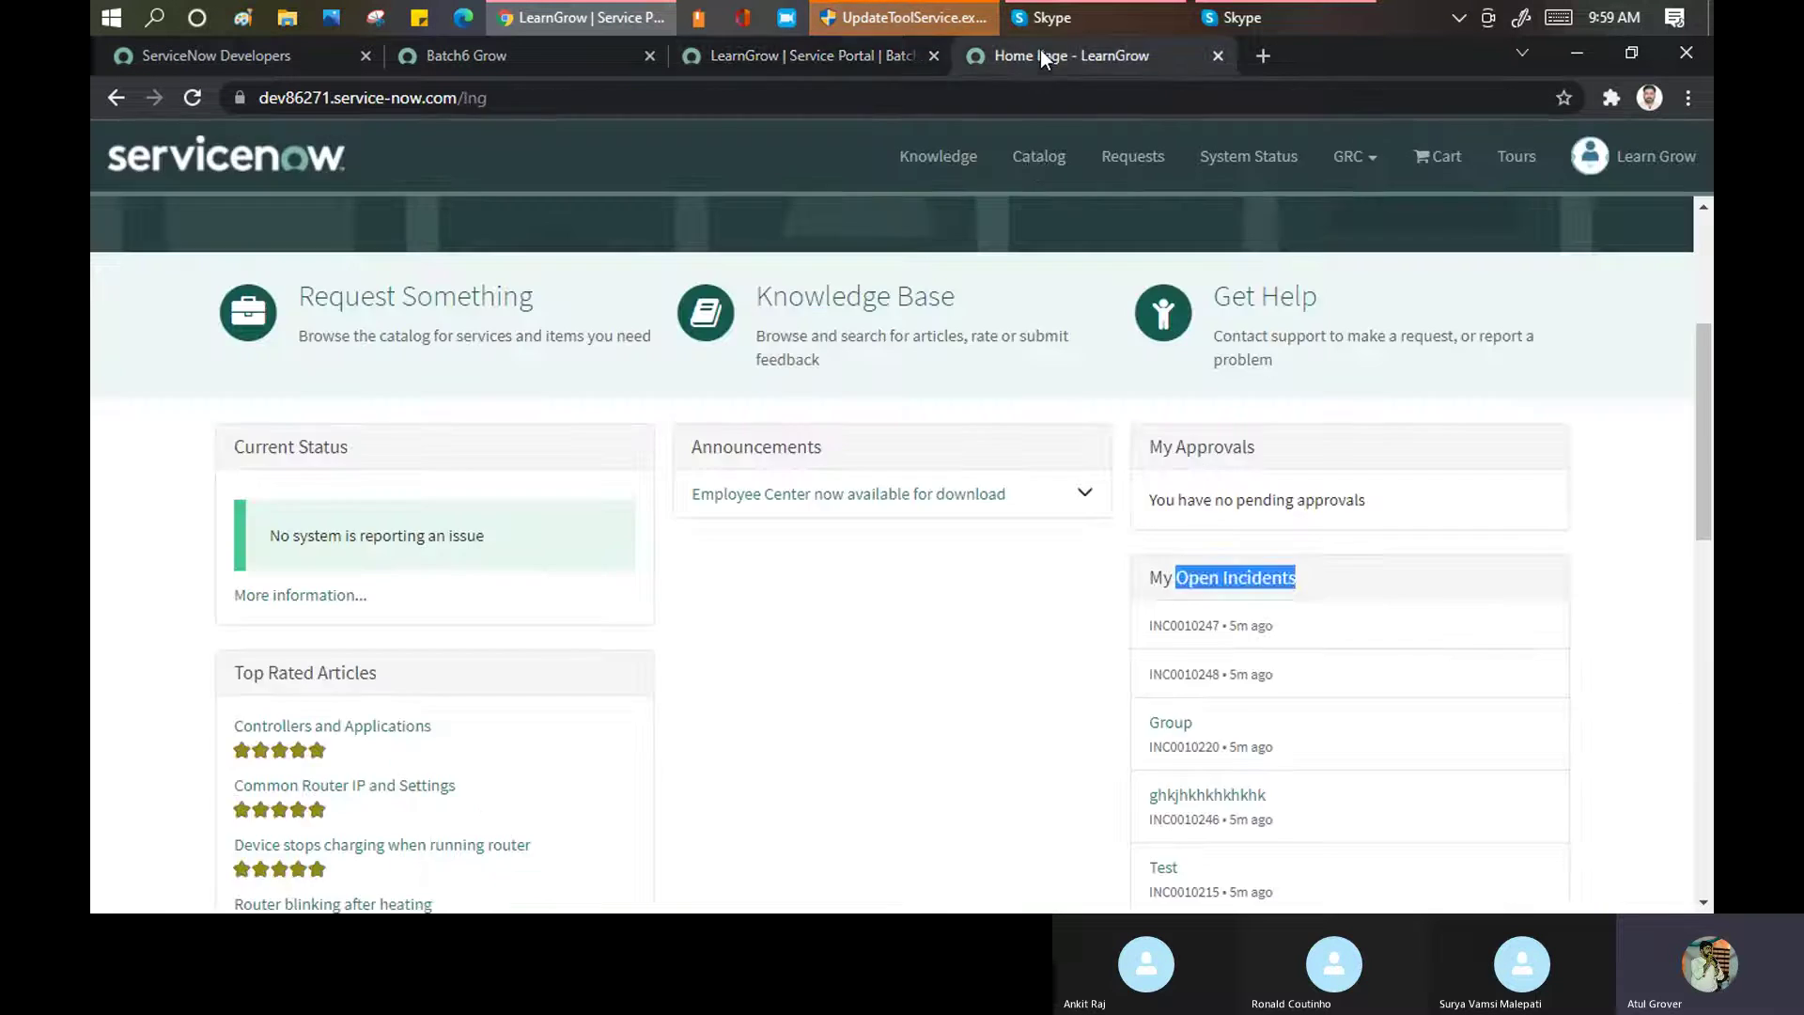
{"action": "left_click", "coordinate": [855, 55]}
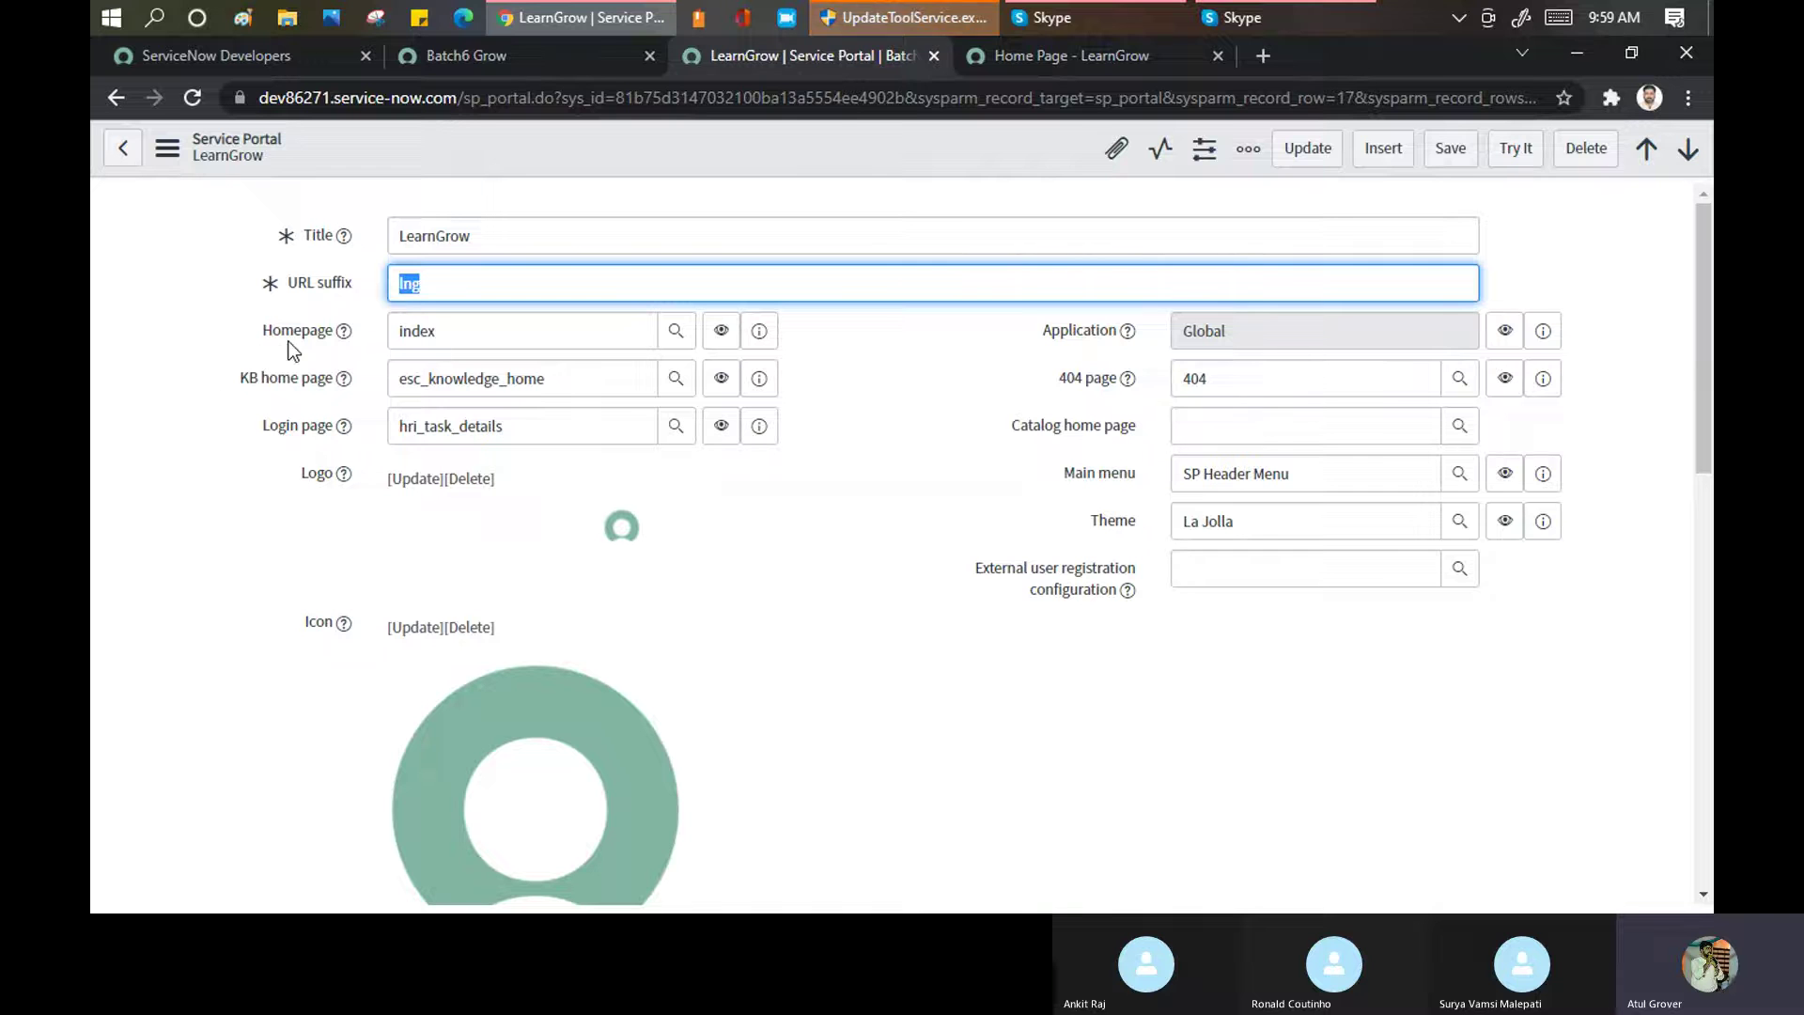
{"action": "left_click", "coordinate": [1024, 55]}
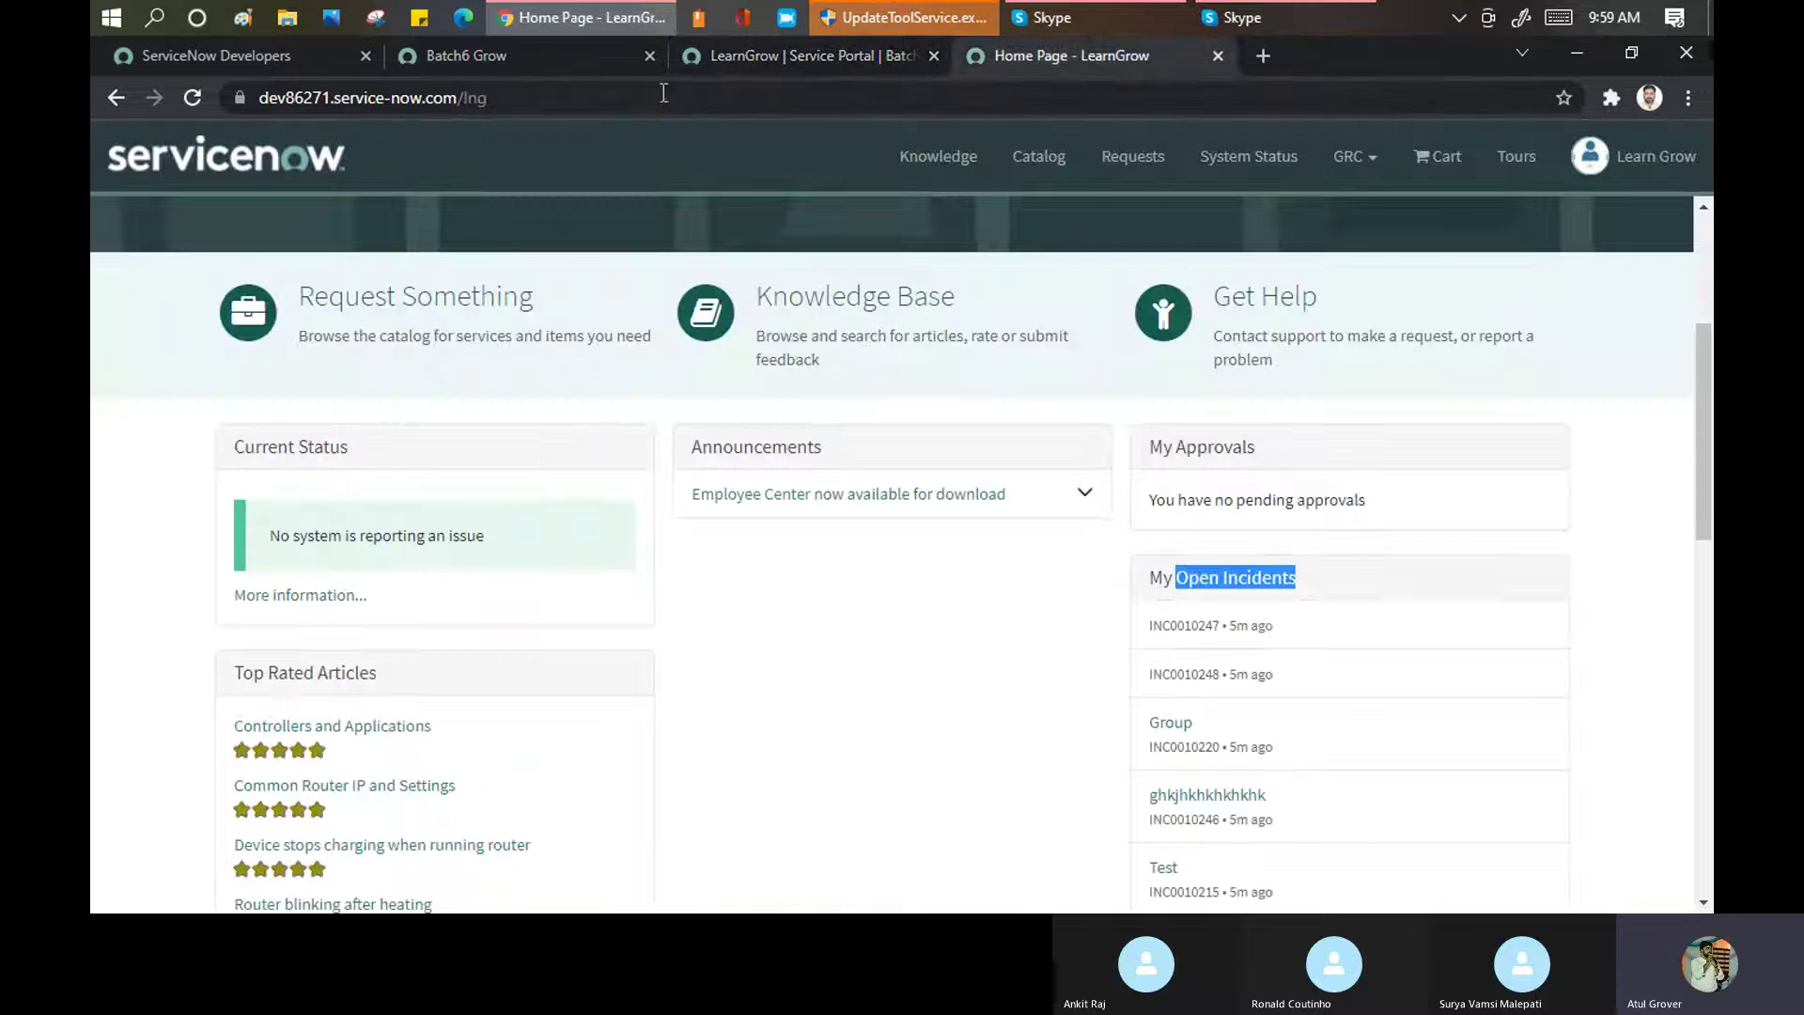
{"action": "scroll", "coordinate": [689, 592], "scroll_direction": "up", "scroll_amount": 4}
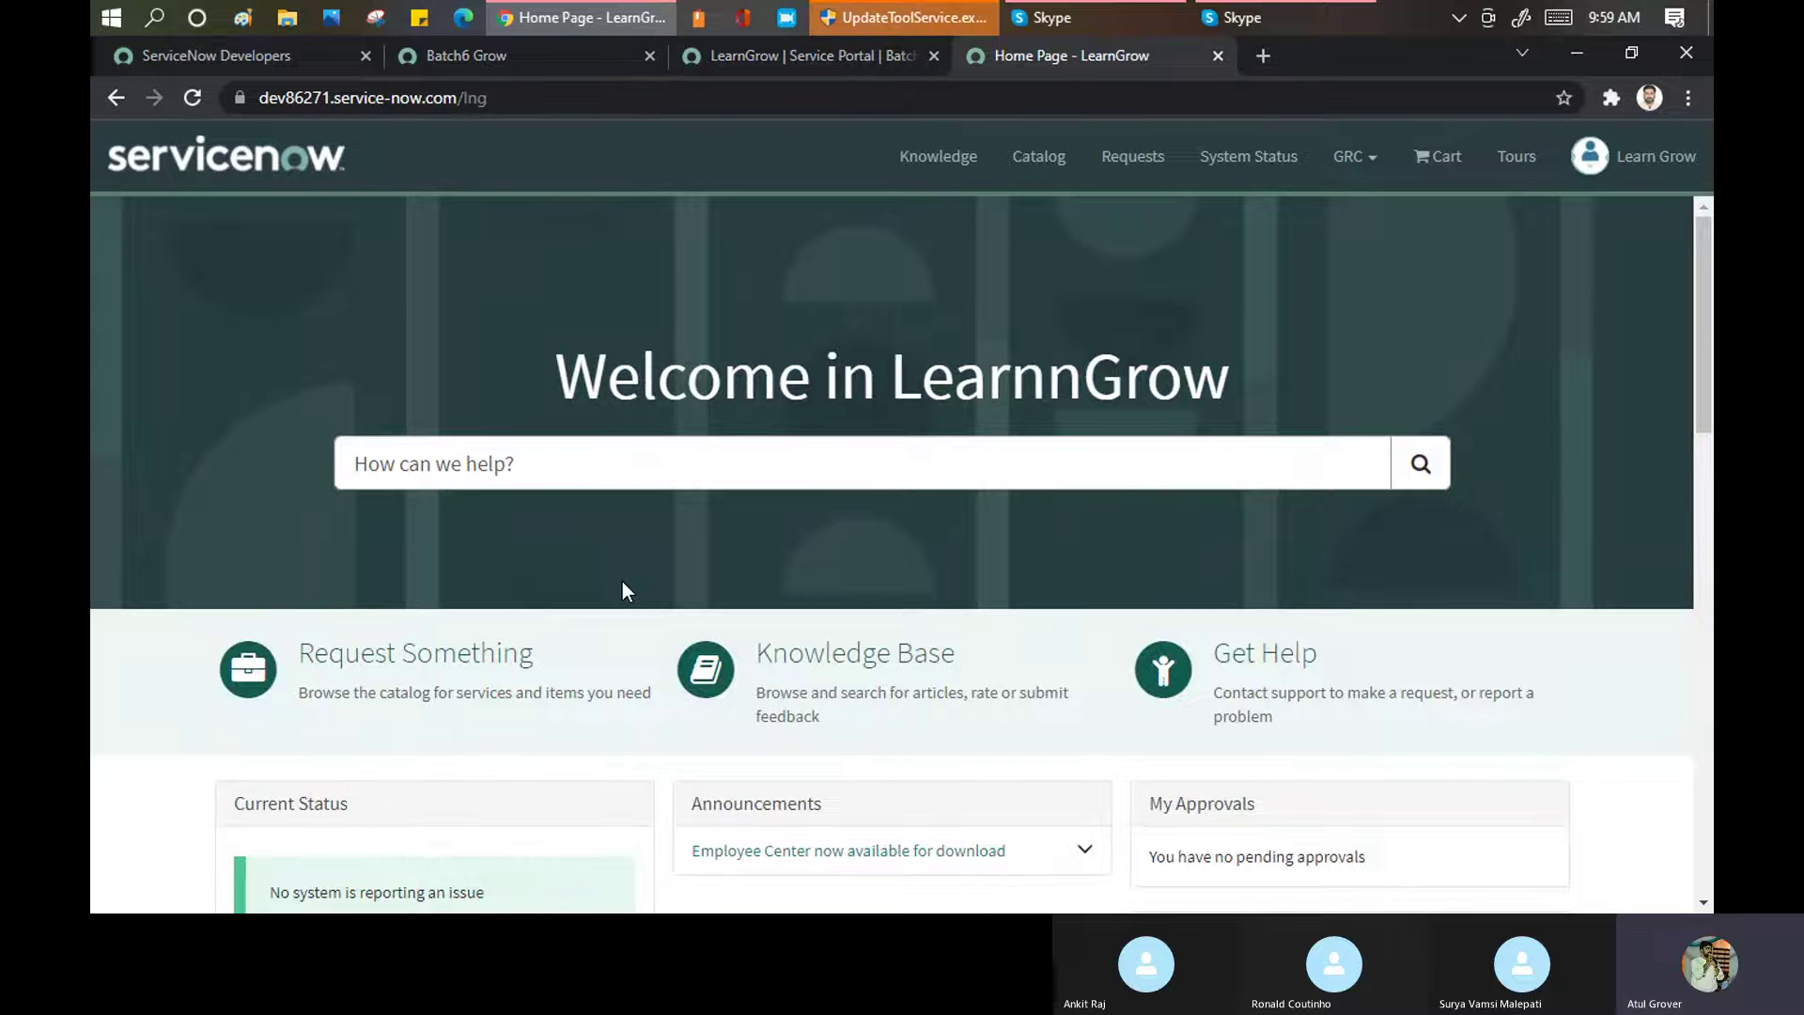
Replace the portal Homepage 'index' with 'clocks' and save the LearnGrow record
{"action": "left_click", "coordinate": [761, 56]}
{"action": "left_click", "coordinate": [462, 331]}
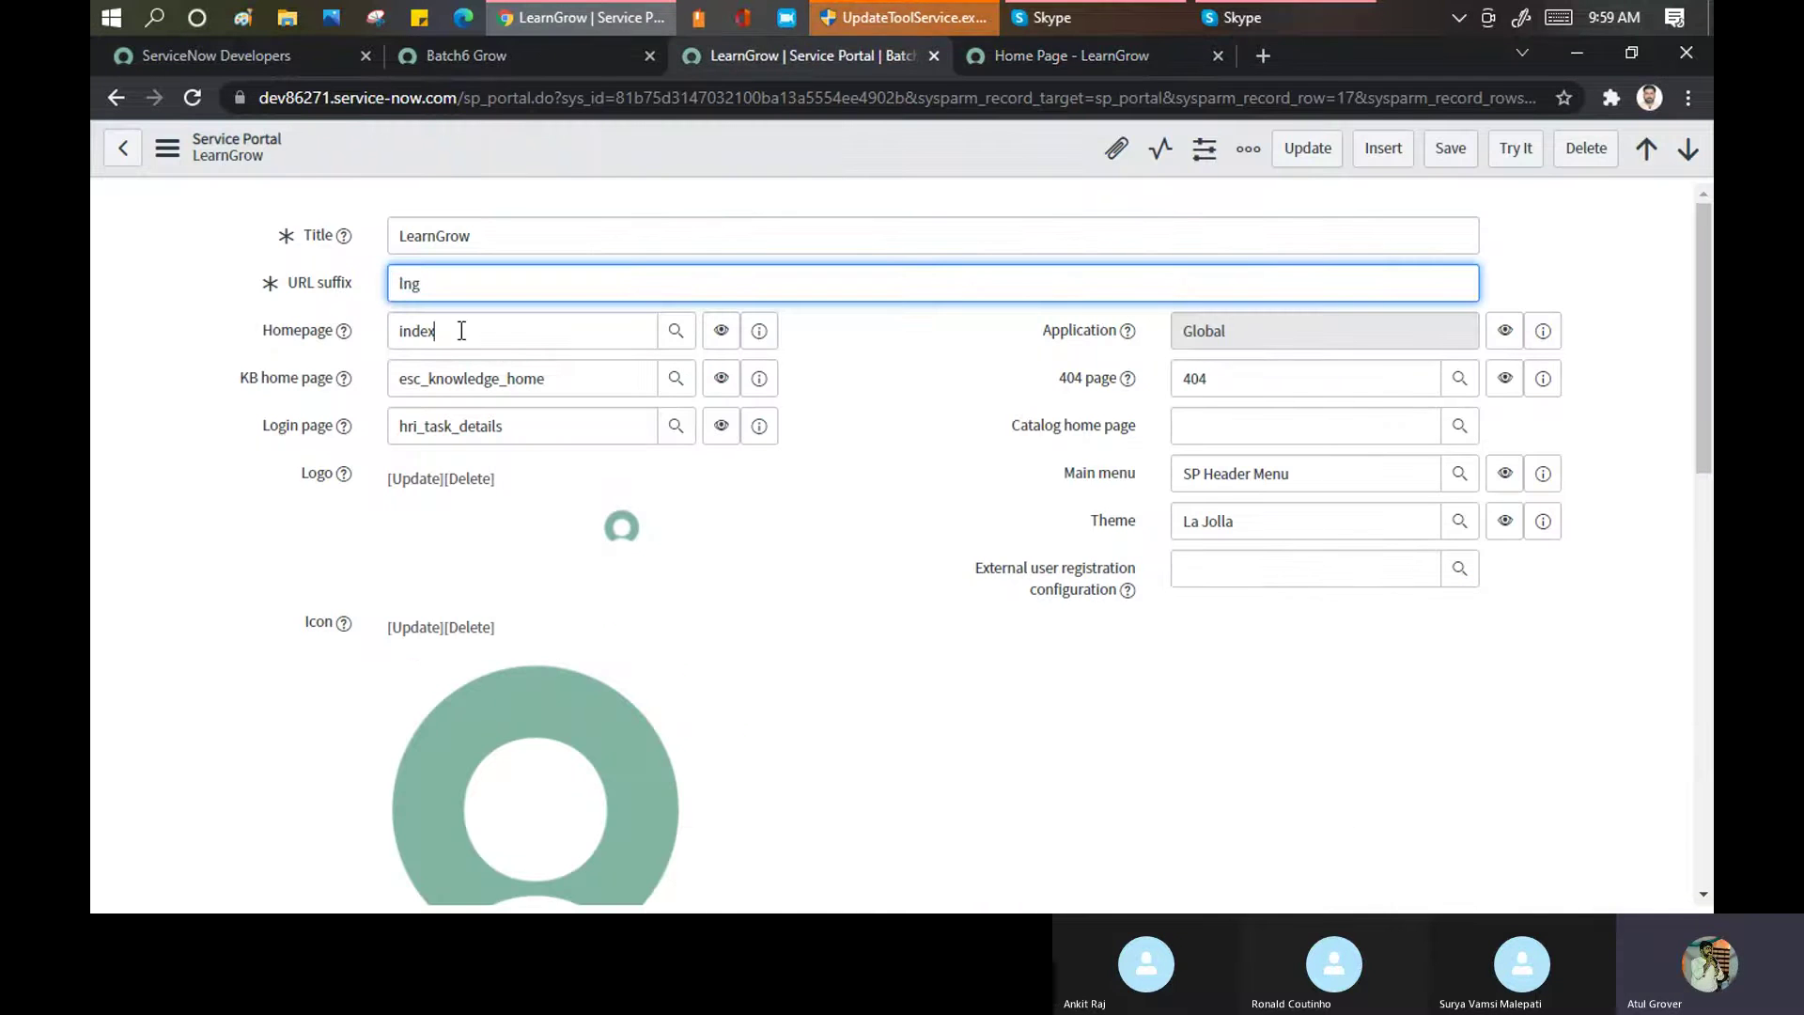
{"action": "double_click", "coordinate": [407, 344]}
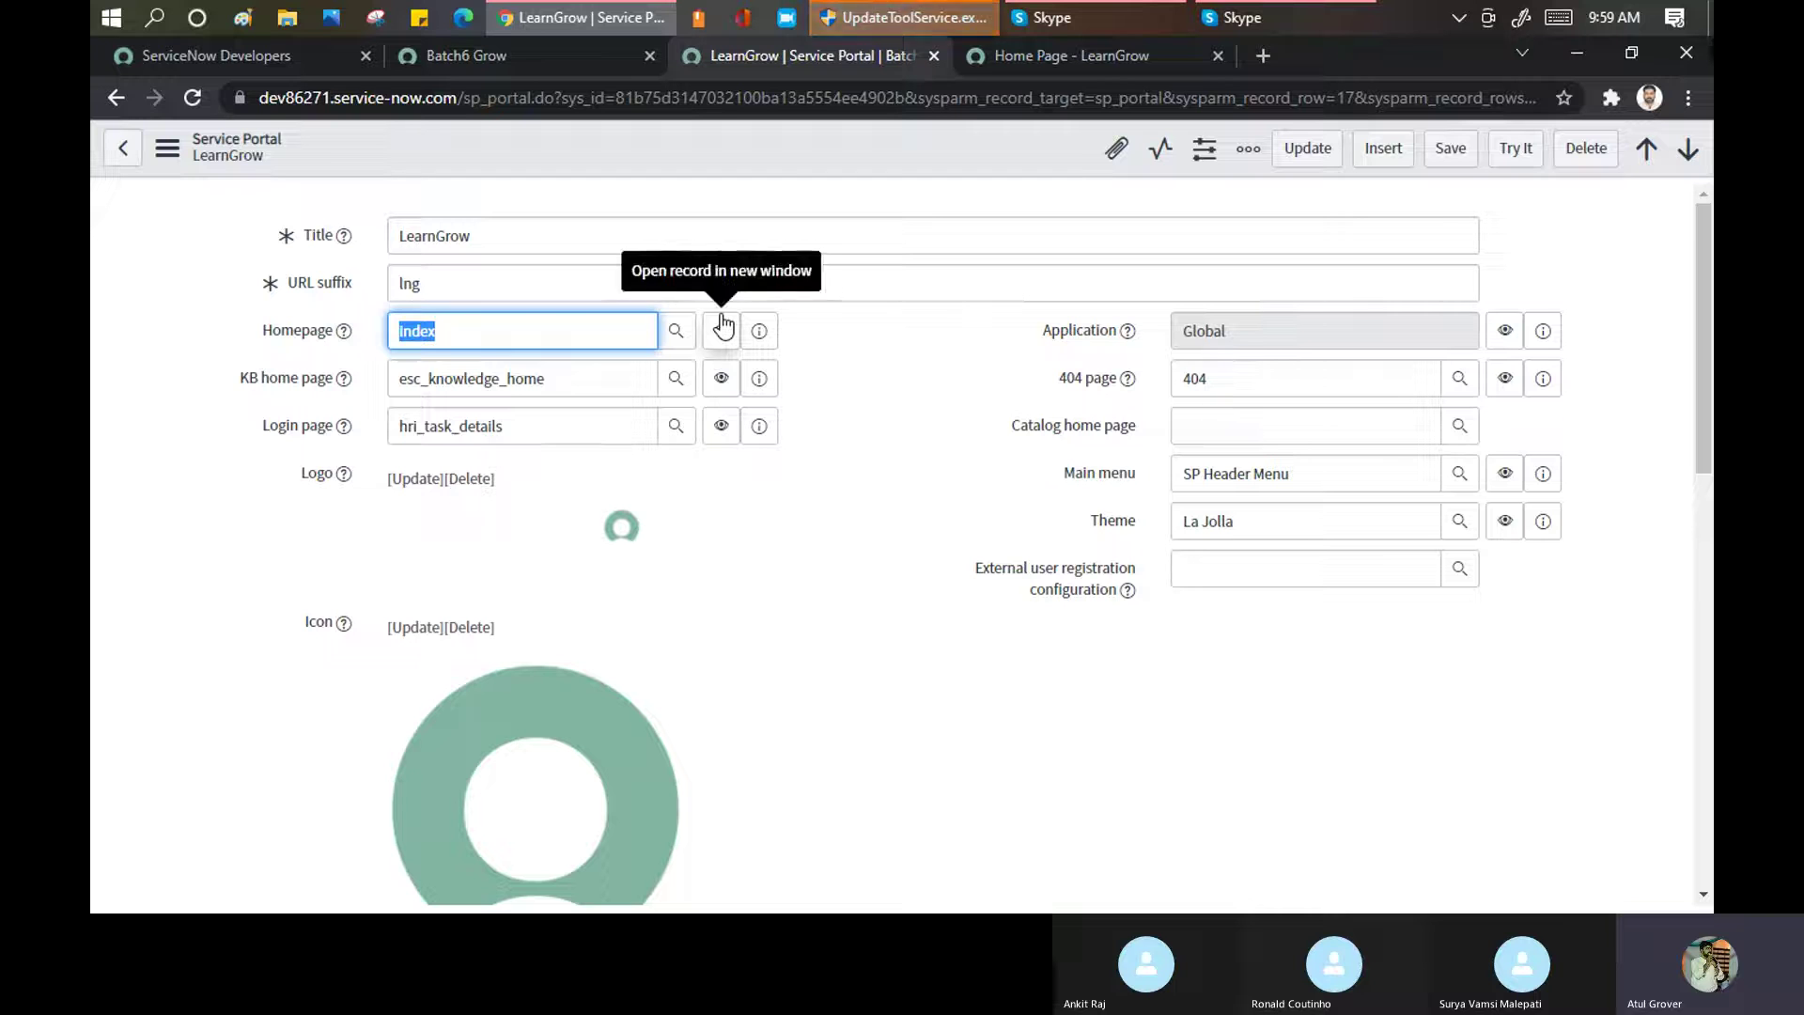
{"action": "type", "text": "**"}
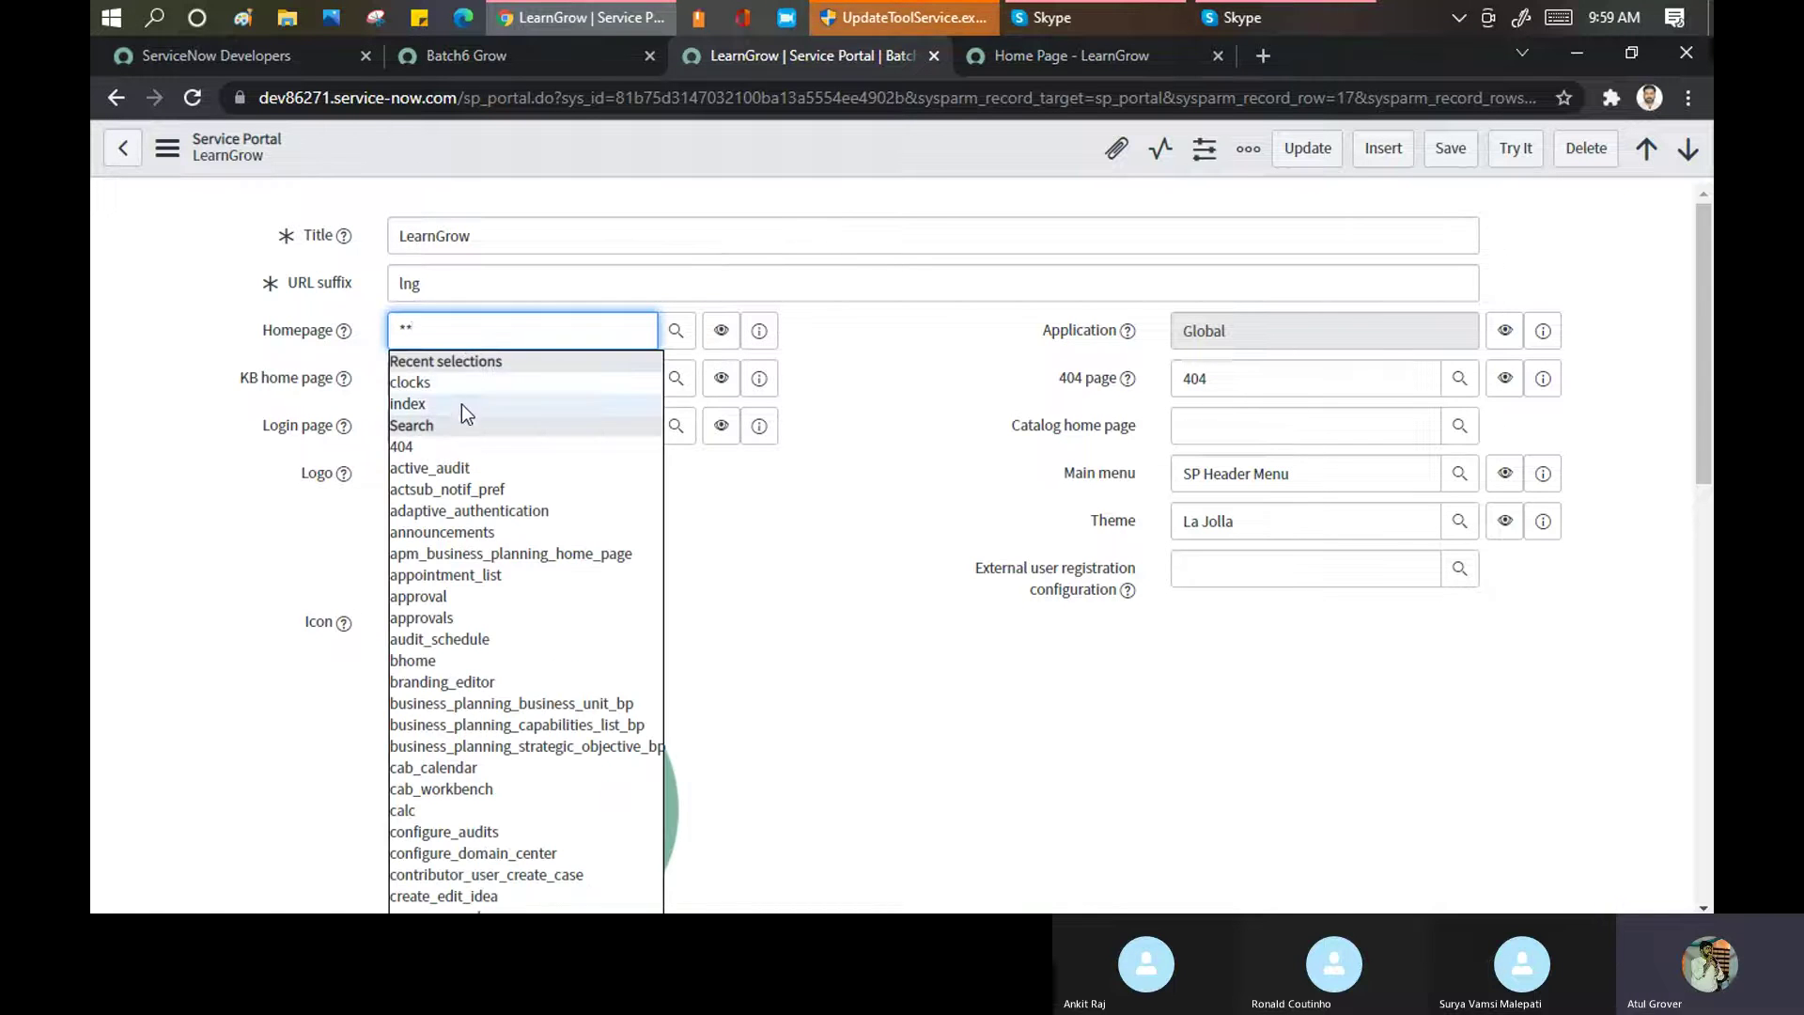
{"action": "left_click", "coordinate": [433, 383]}
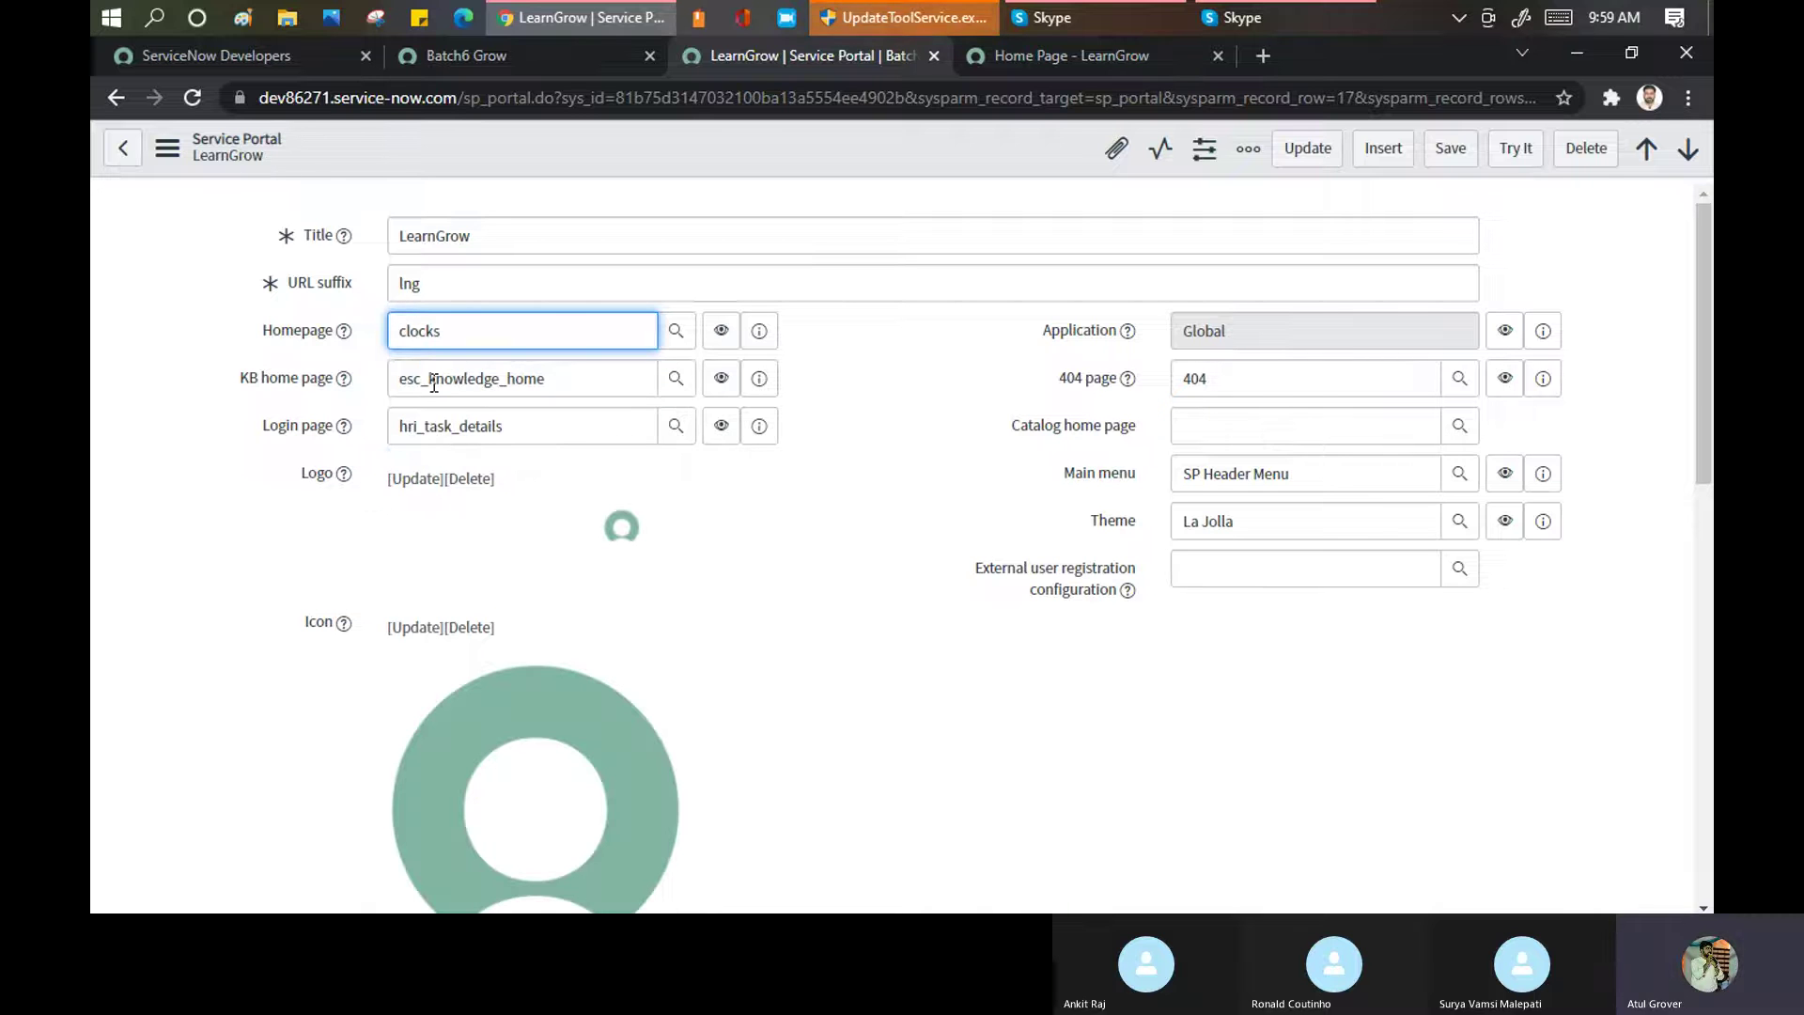
{"action": "left_click", "coordinate": [1448, 150]}
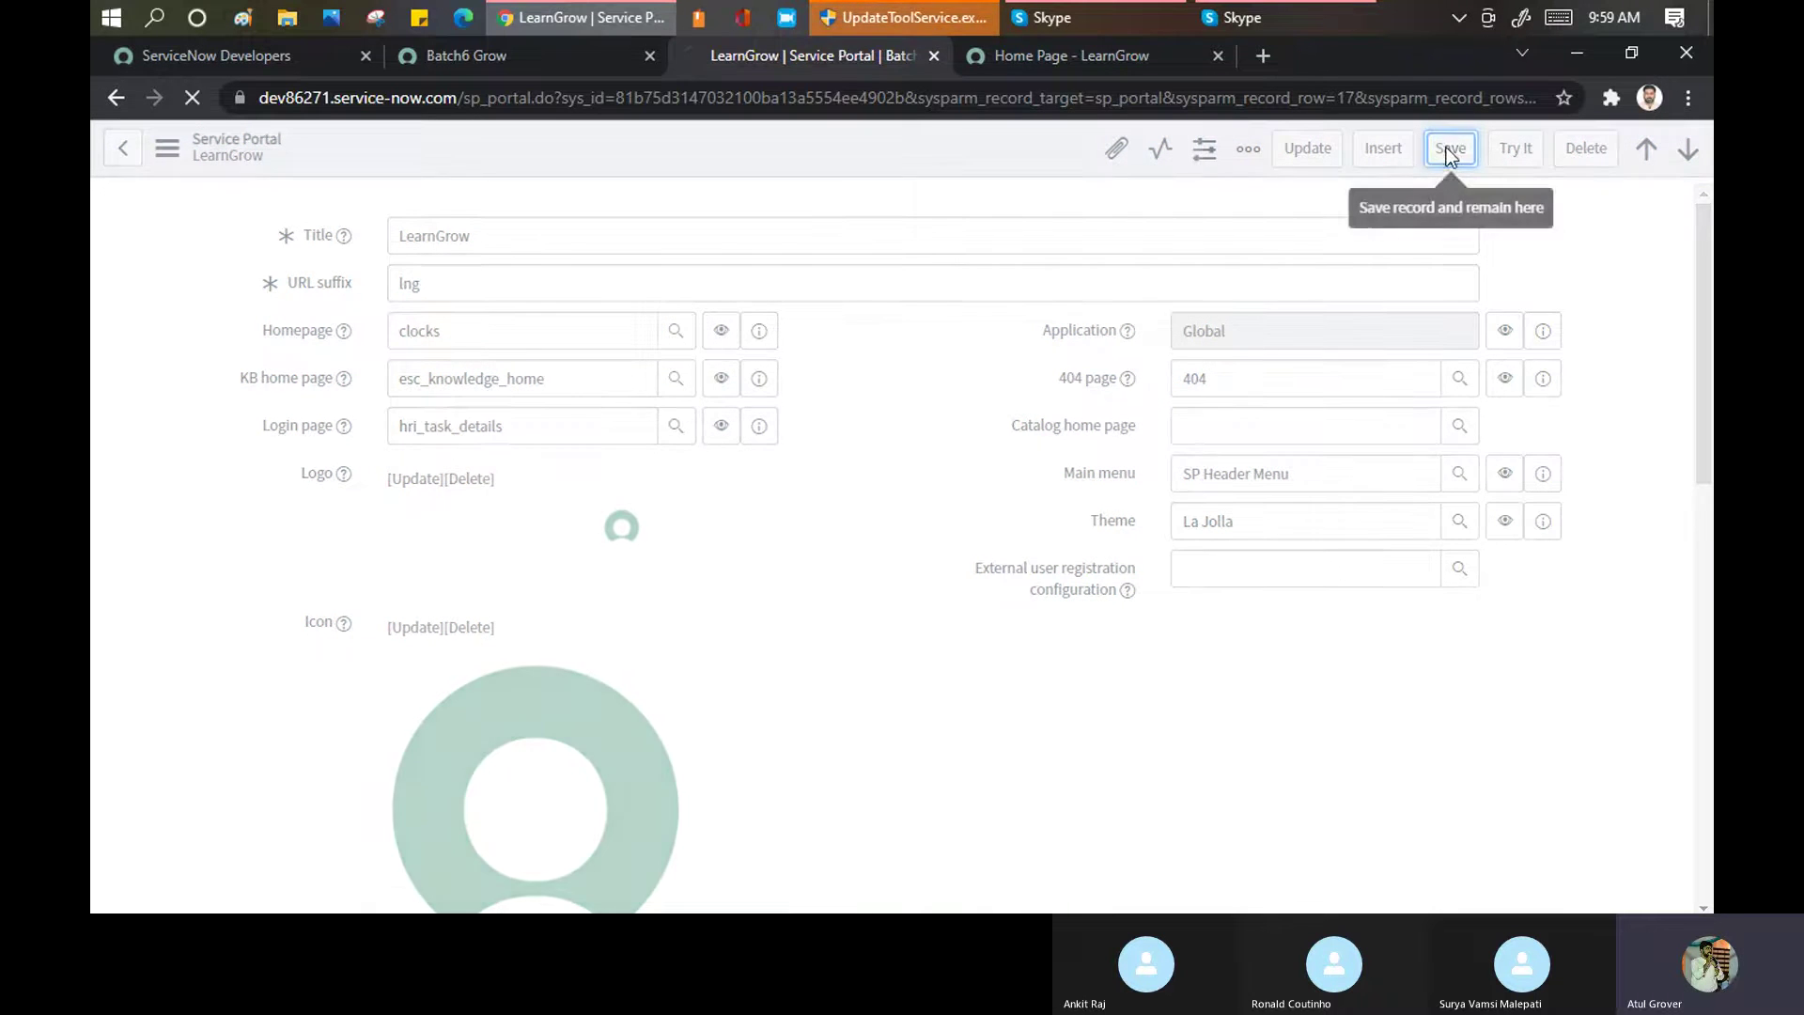
Reload the live /lng portal to confirm the world clocks appear, then return to the Homepage field
{"action": "left_click", "coordinate": [1065, 55]}
{"action": "left_click", "coordinate": [1008, 95]}
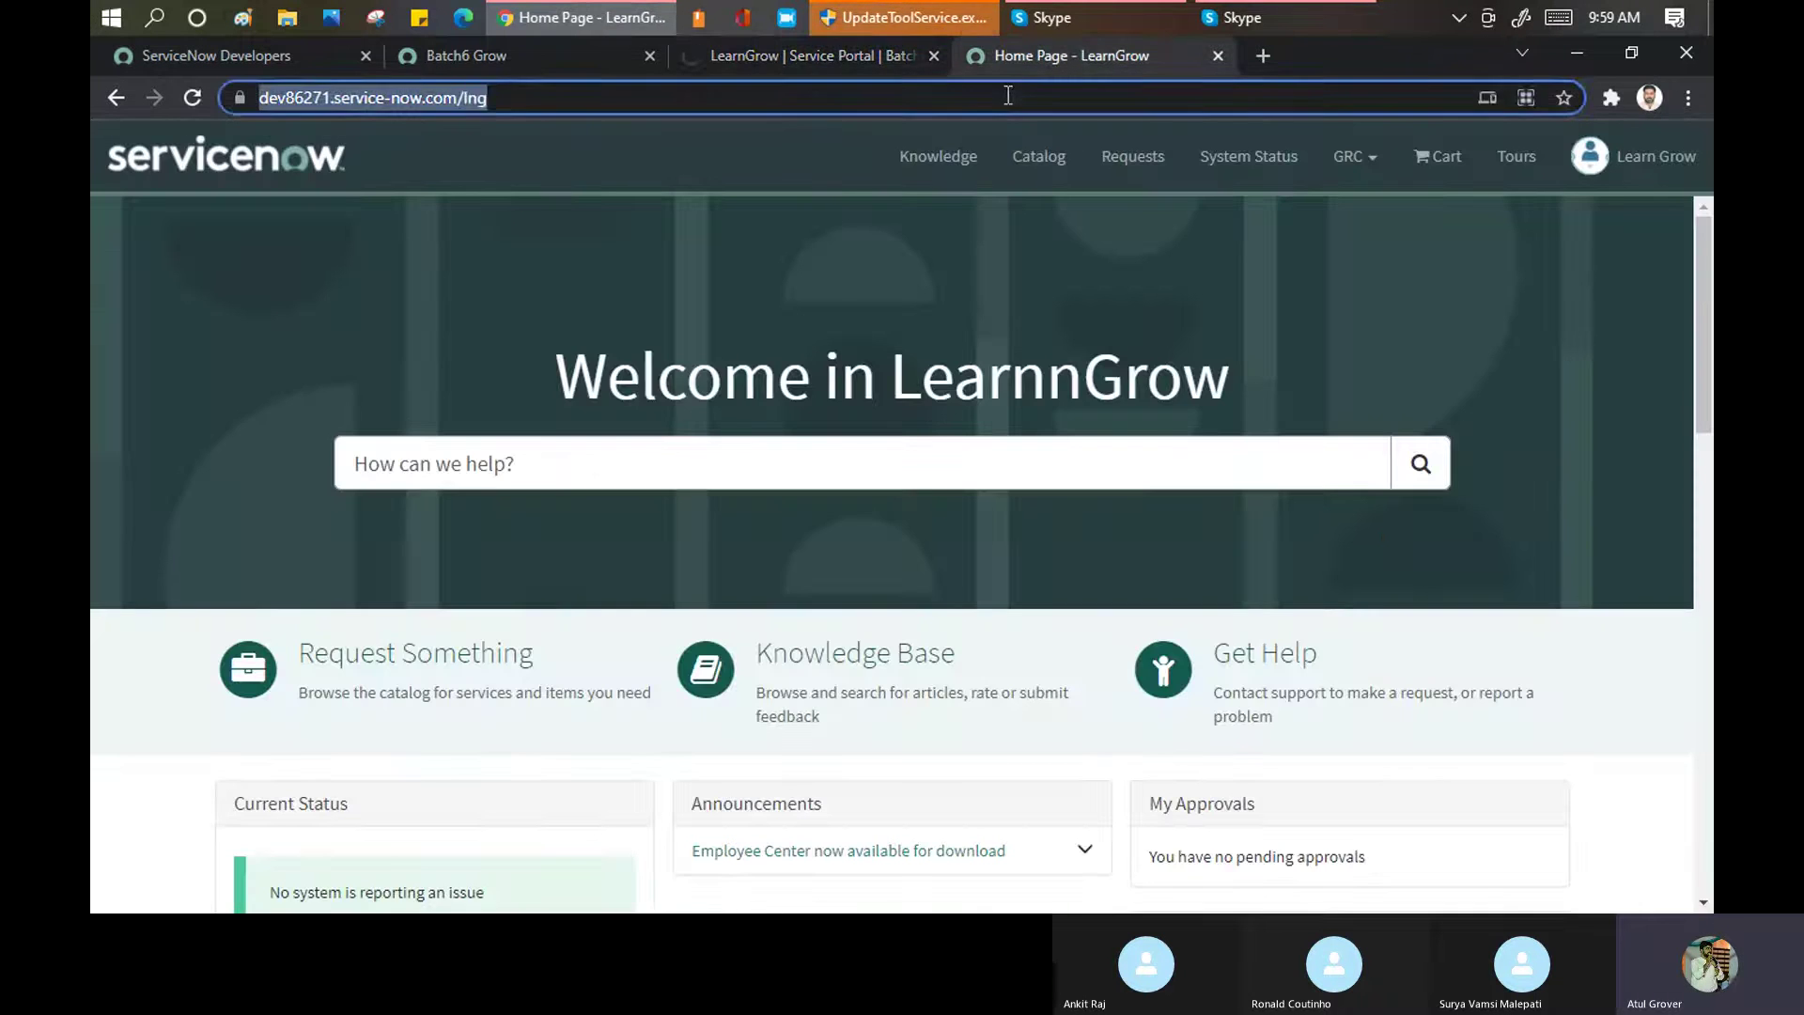
{"action": "key", "text": "Return"}
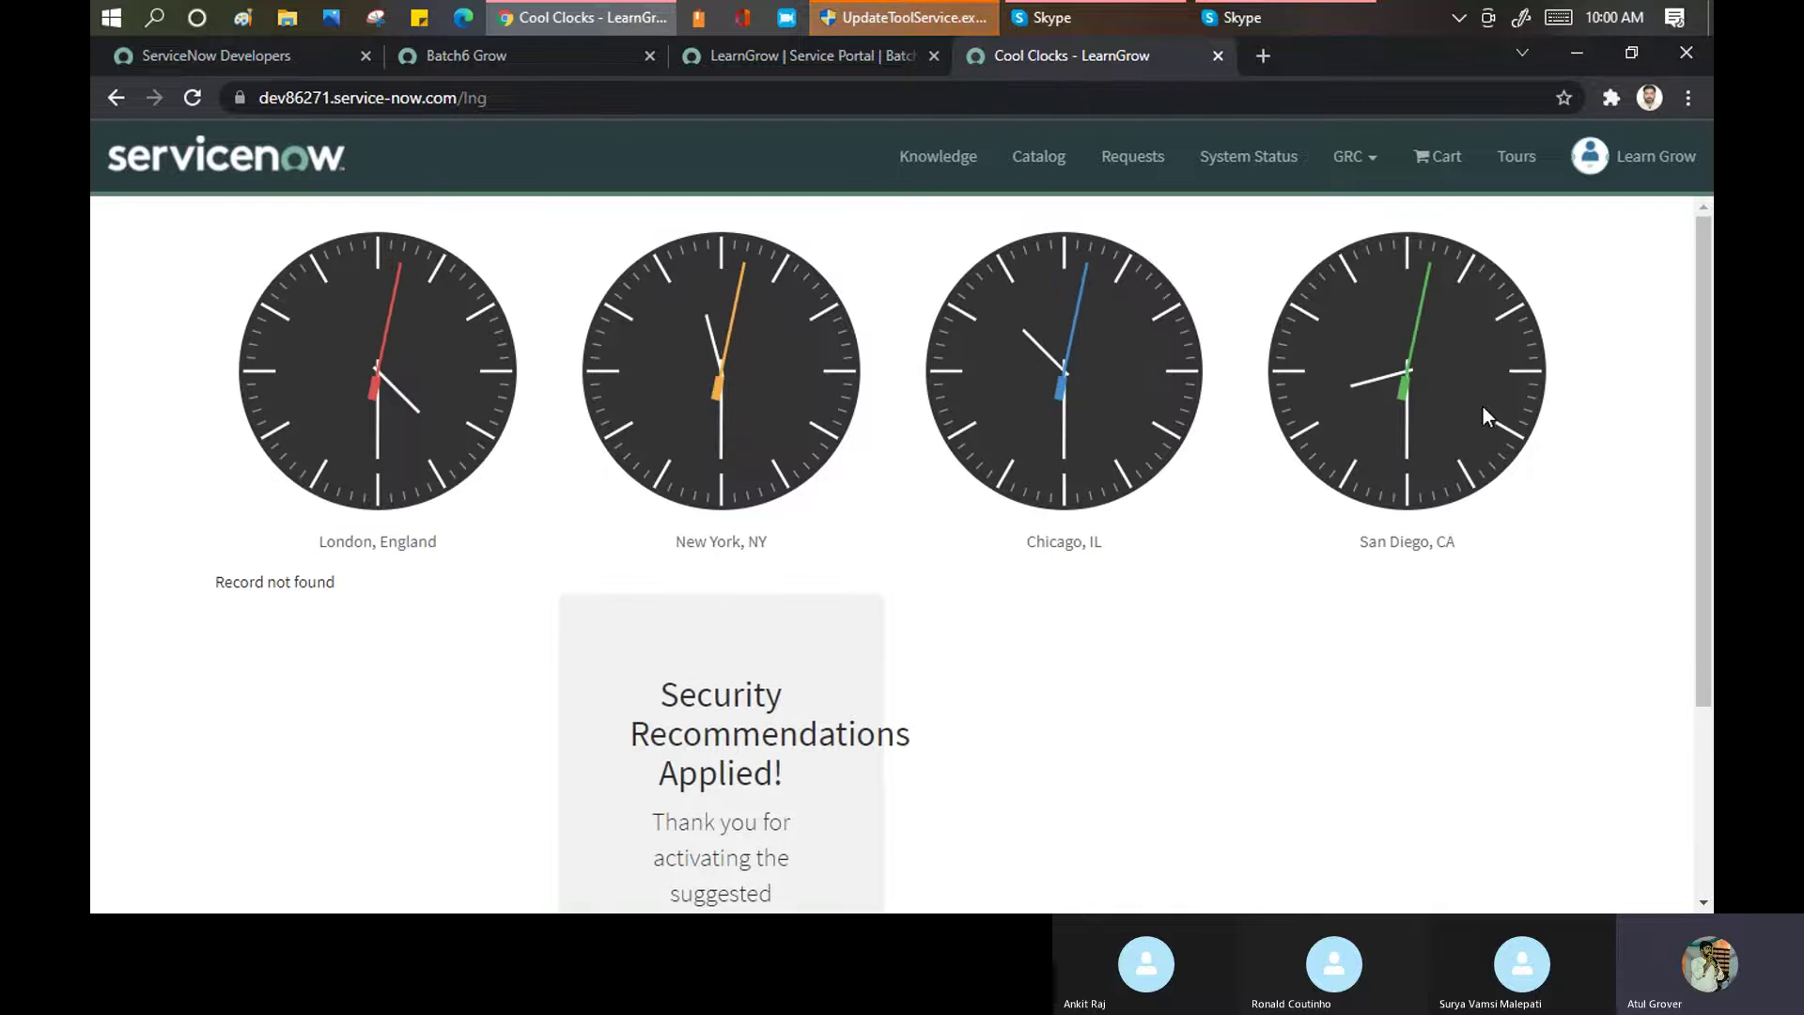
{"action": "left_click", "coordinate": [776, 68]}
{"action": "left_click", "coordinate": [343, 331]}
{"action": "left_click", "coordinate": [261, 333]}
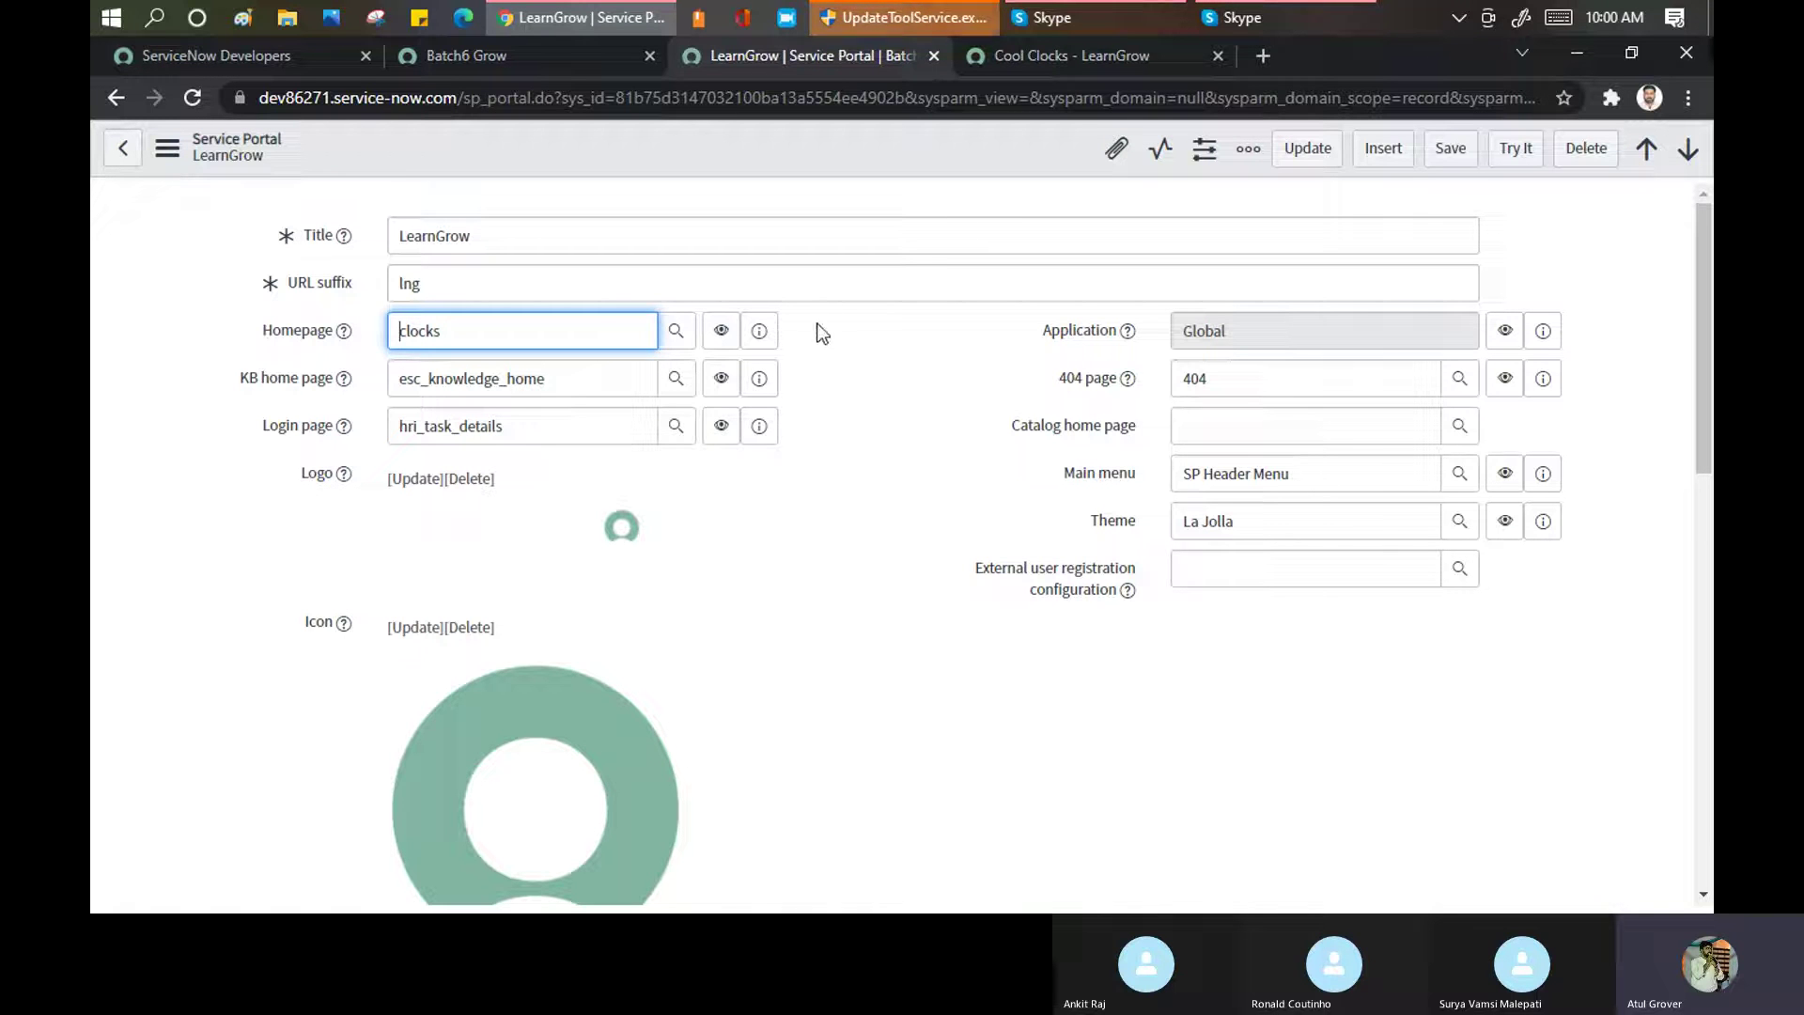
Open the Cool Clocks page record from the Homepage reference and review its two containers
{"action": "left_click", "coordinate": [759, 331]}
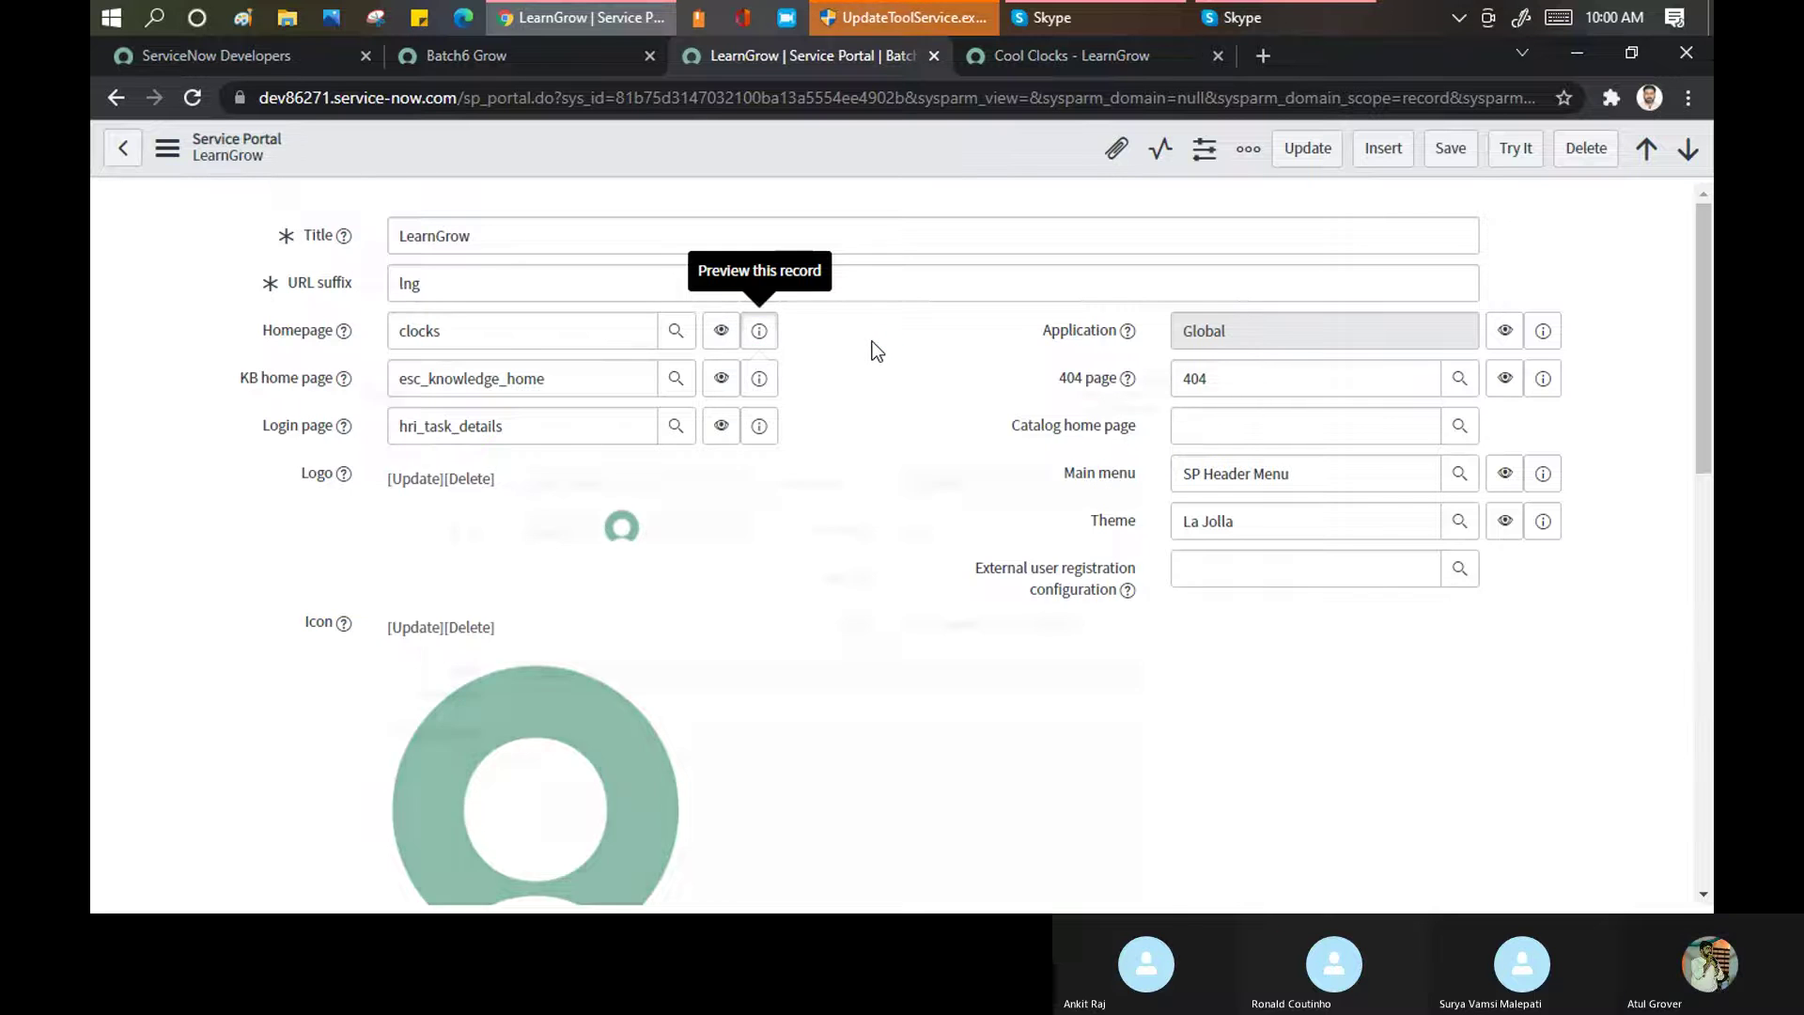
{"action": "left_click", "coordinate": [1089, 400], "text": "ctrl"}
{"action": "left_click", "coordinate": [960, 56]}
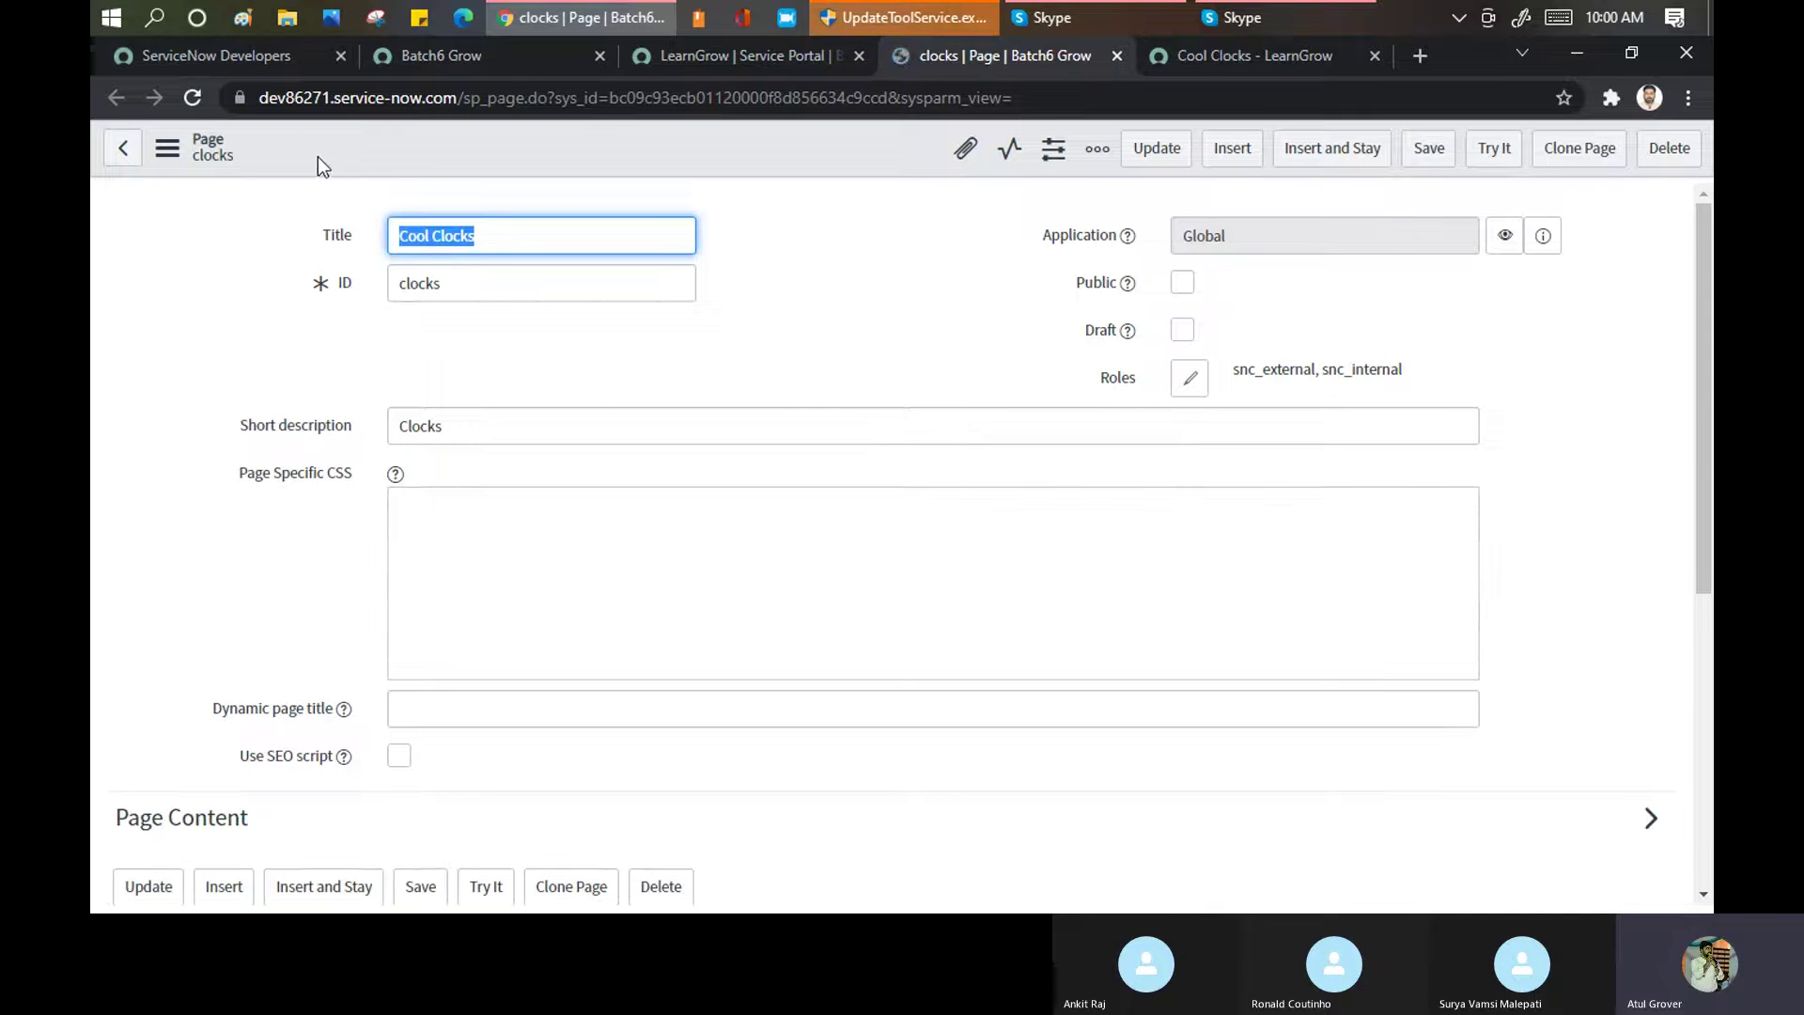
{"action": "scroll", "coordinate": [515, 242], "scroll_direction": "down", "scroll_amount": 3}
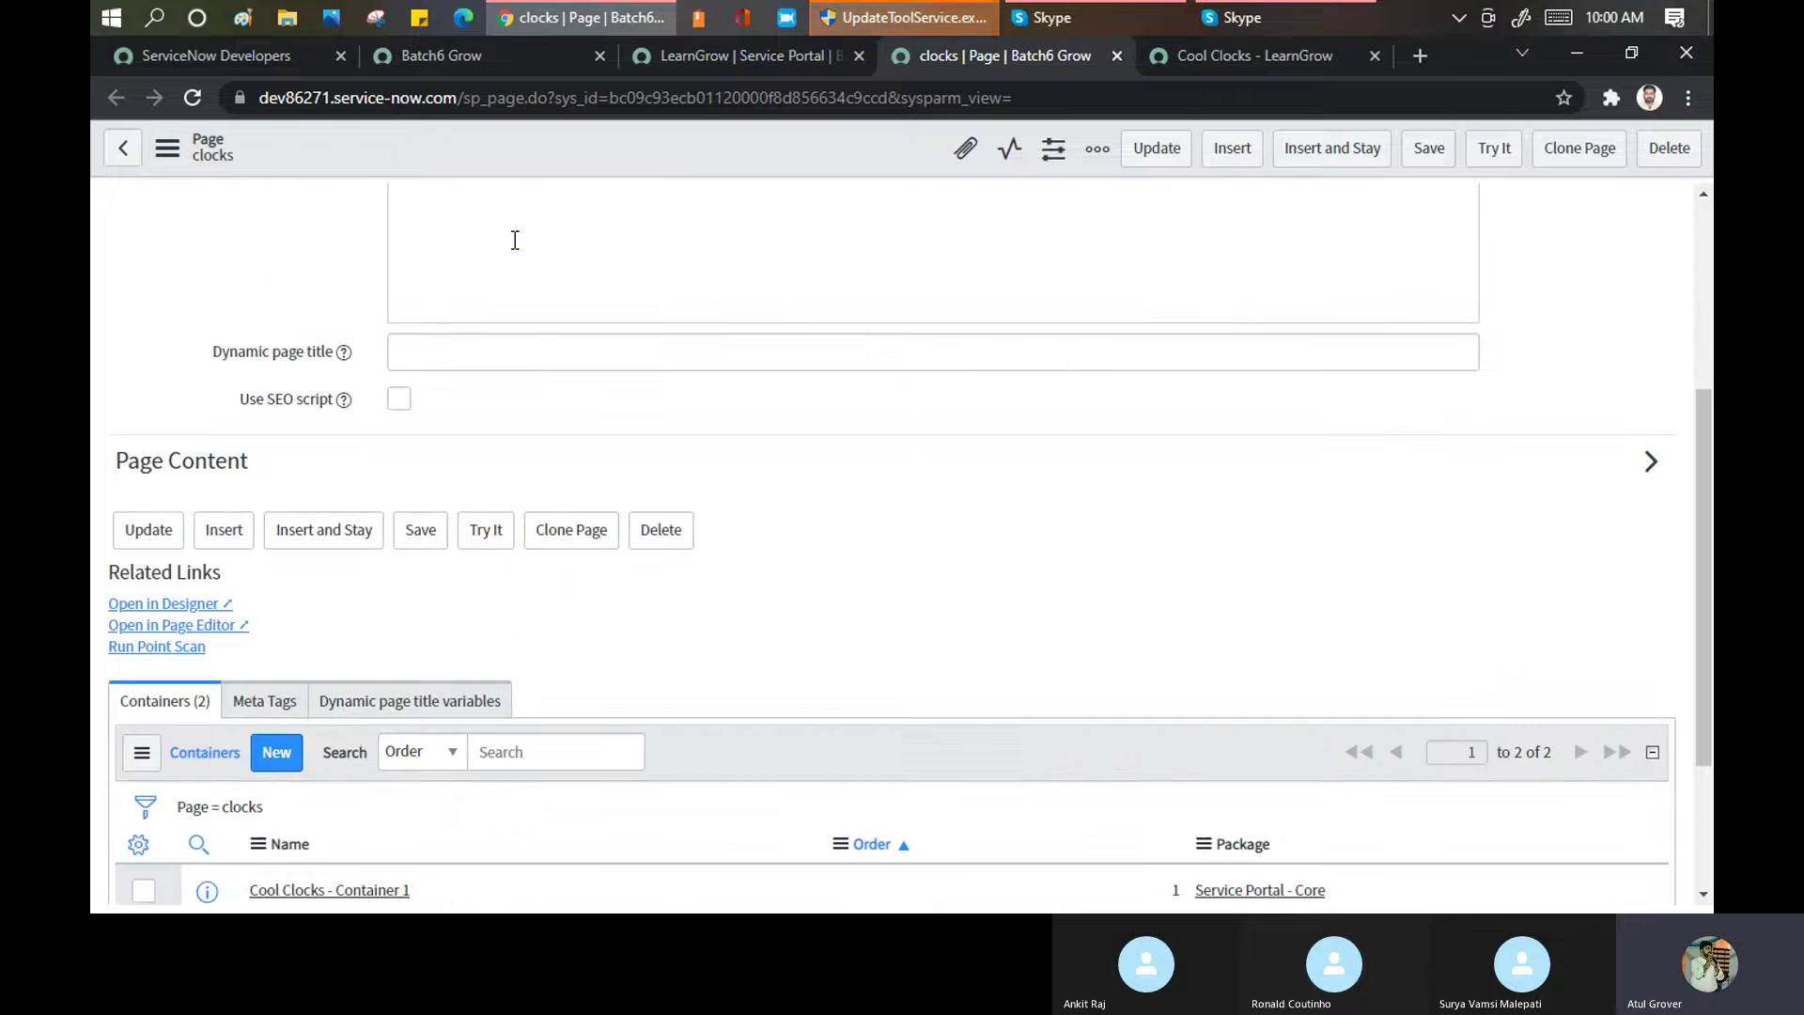
{"action": "scroll", "coordinate": [515, 246], "scroll_direction": "down", "scroll_amount": 2}
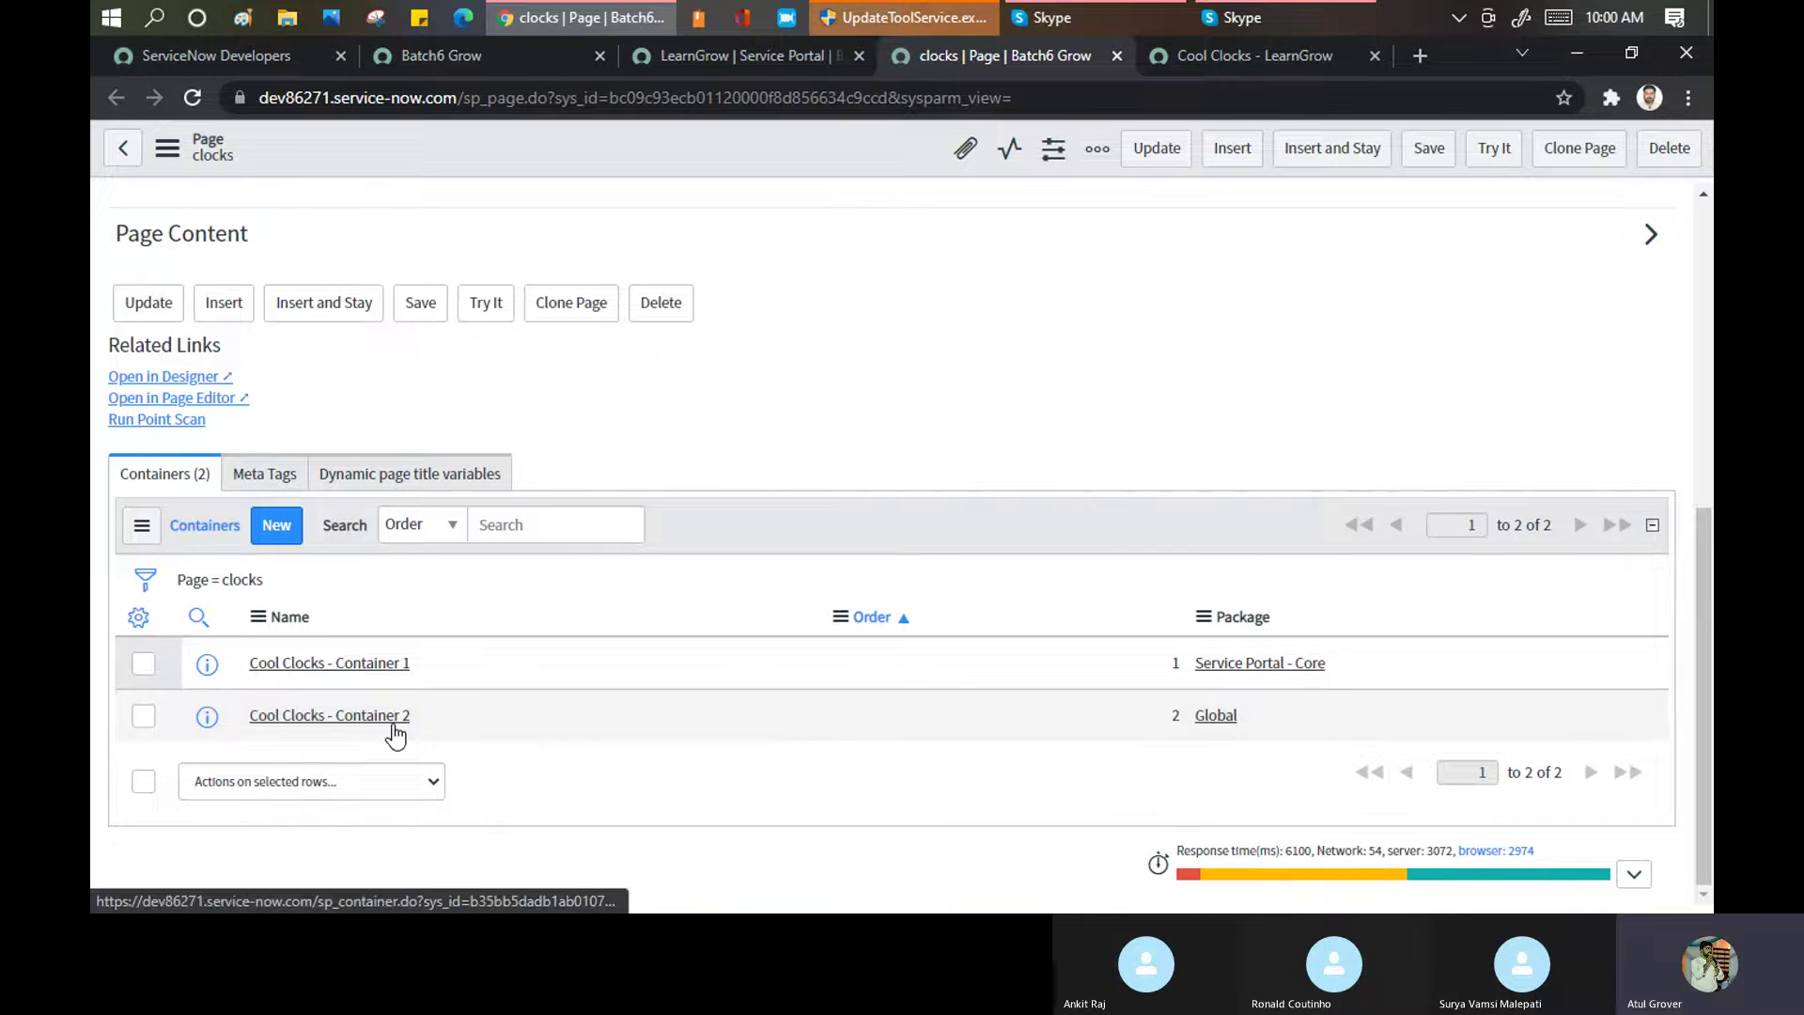
{"action": "scroll", "coordinate": [595, 631], "scroll_direction": "up", "scroll_amount": 6}
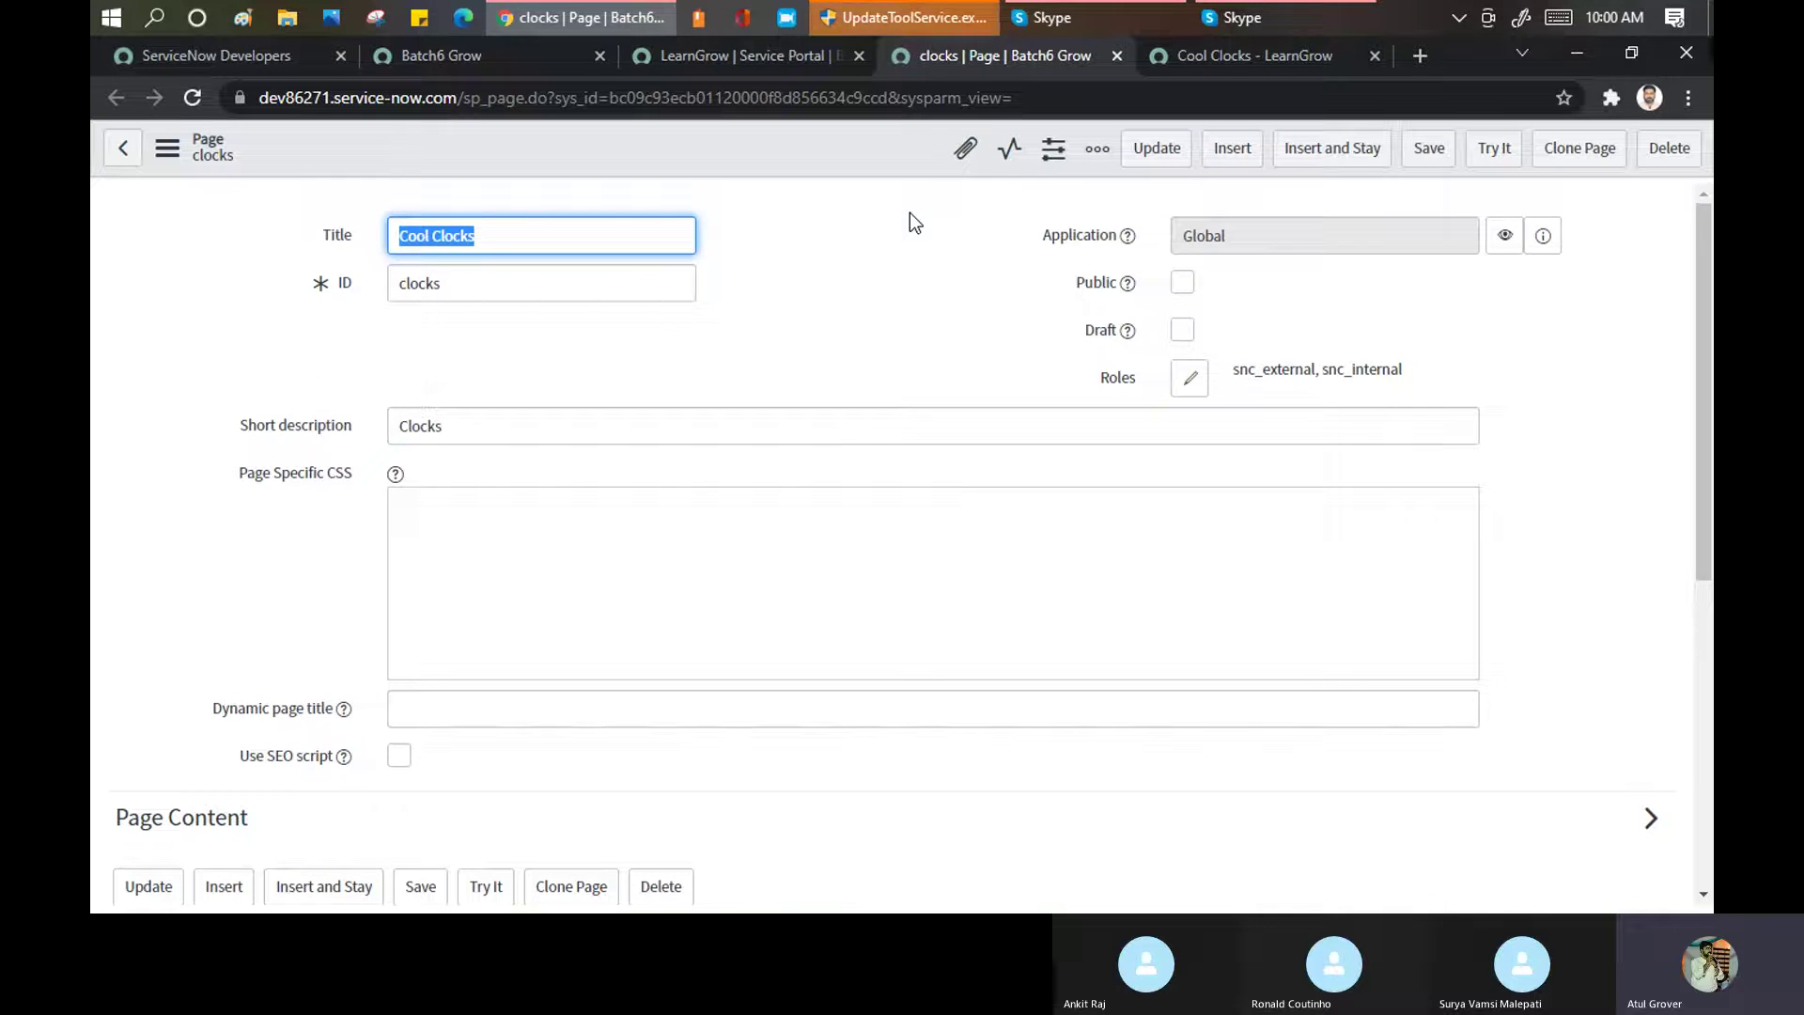
Change the address from sp_page to sp_page_list.do to load the full list of portal pages
{"action": "left_click_drag", "start_coordinate": [465, 100], "coordinate": [529, 87]}
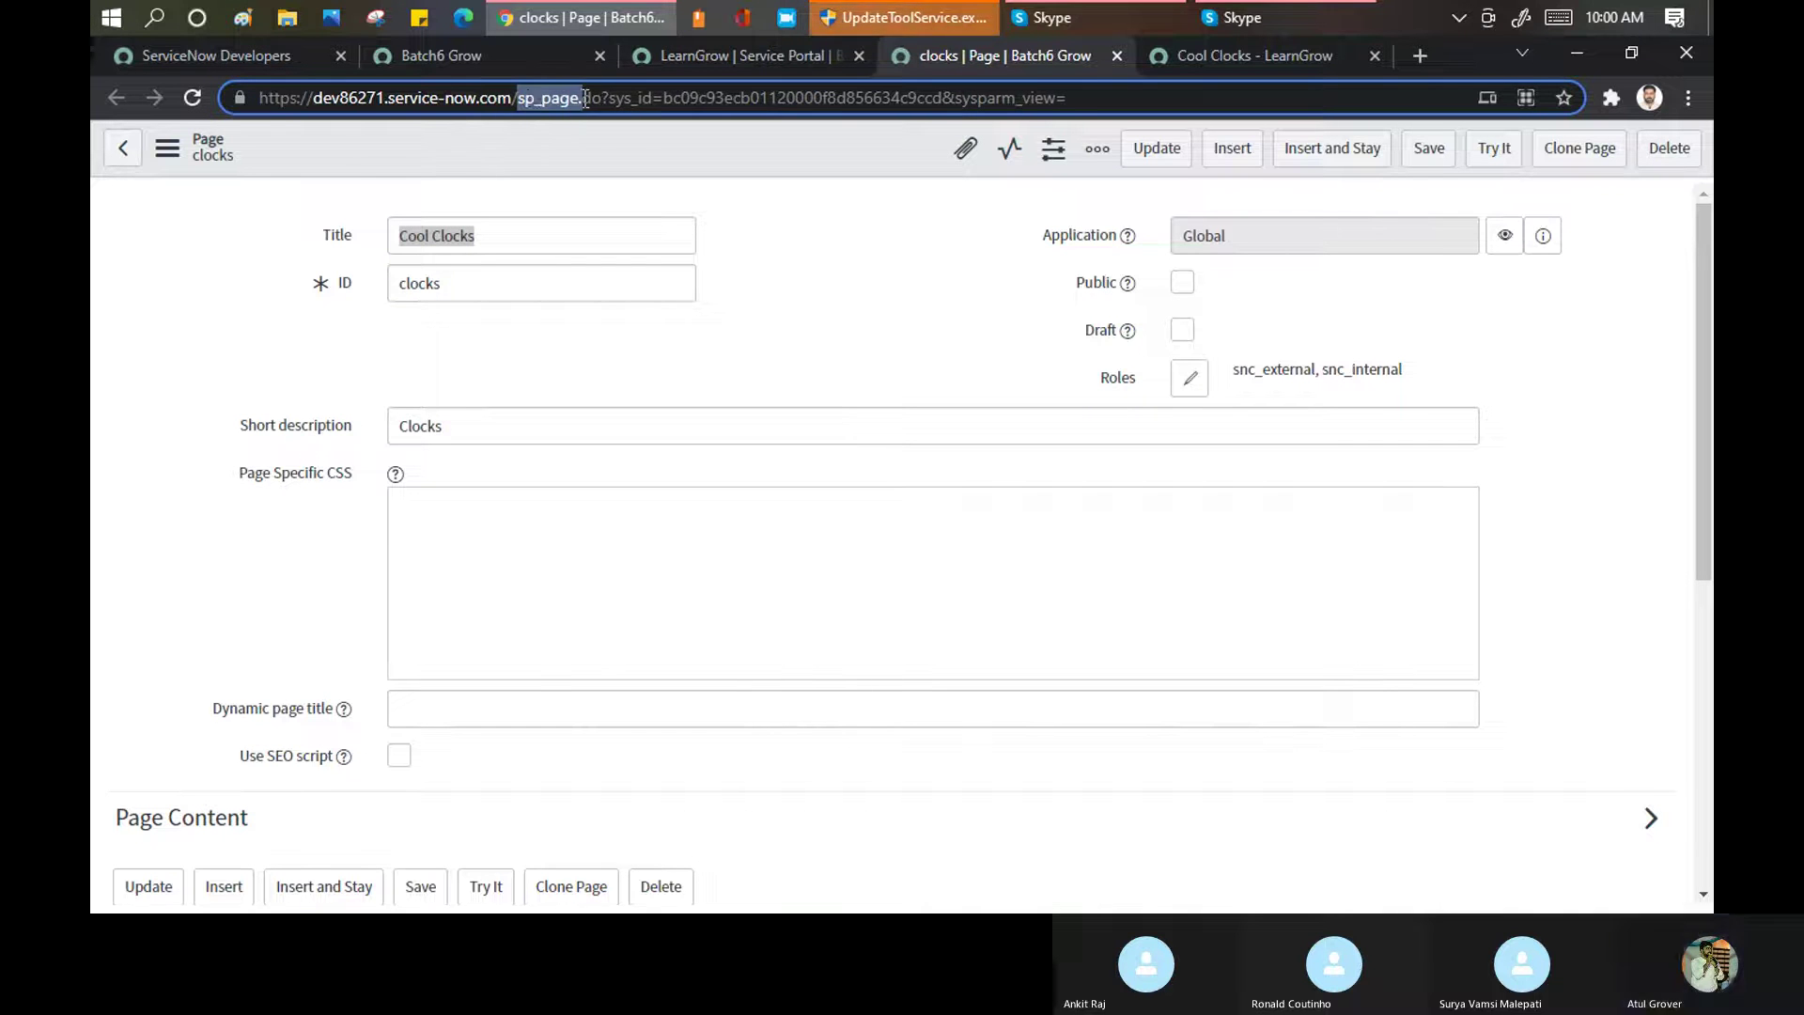
{"action": "left_click", "coordinate": [596, 200]}
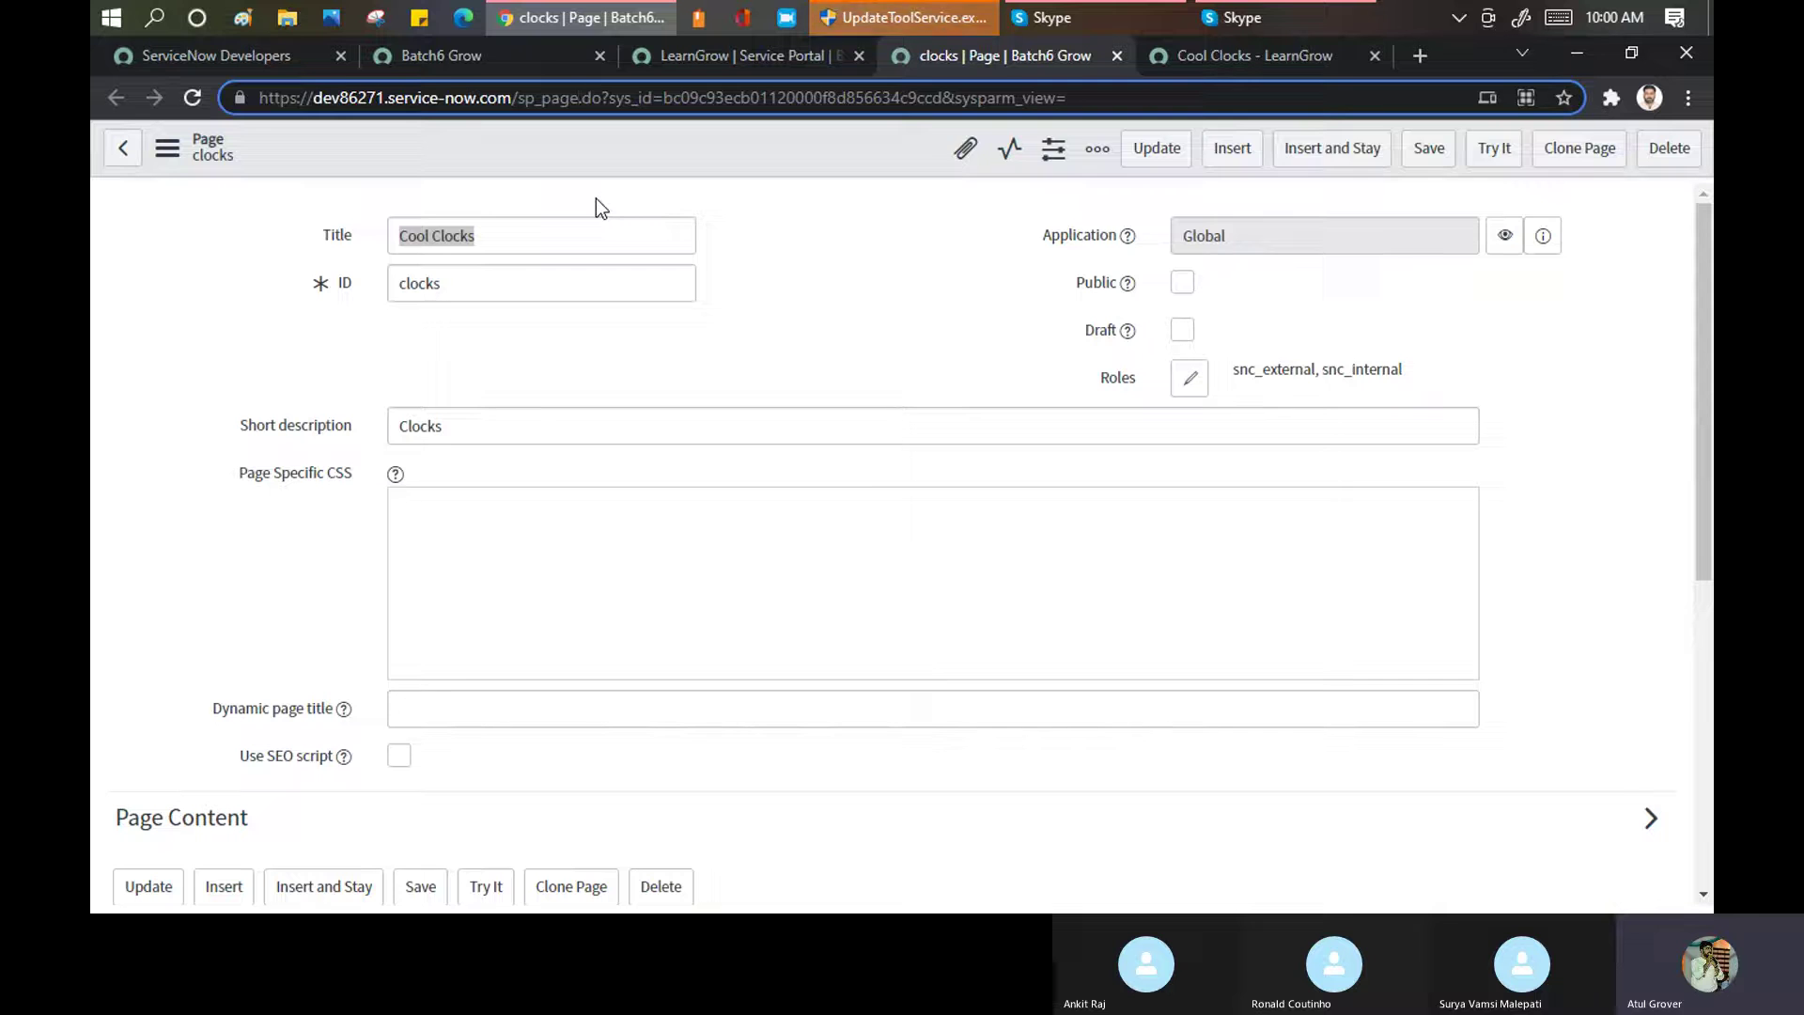
{"action": "type", "text": "_list"}
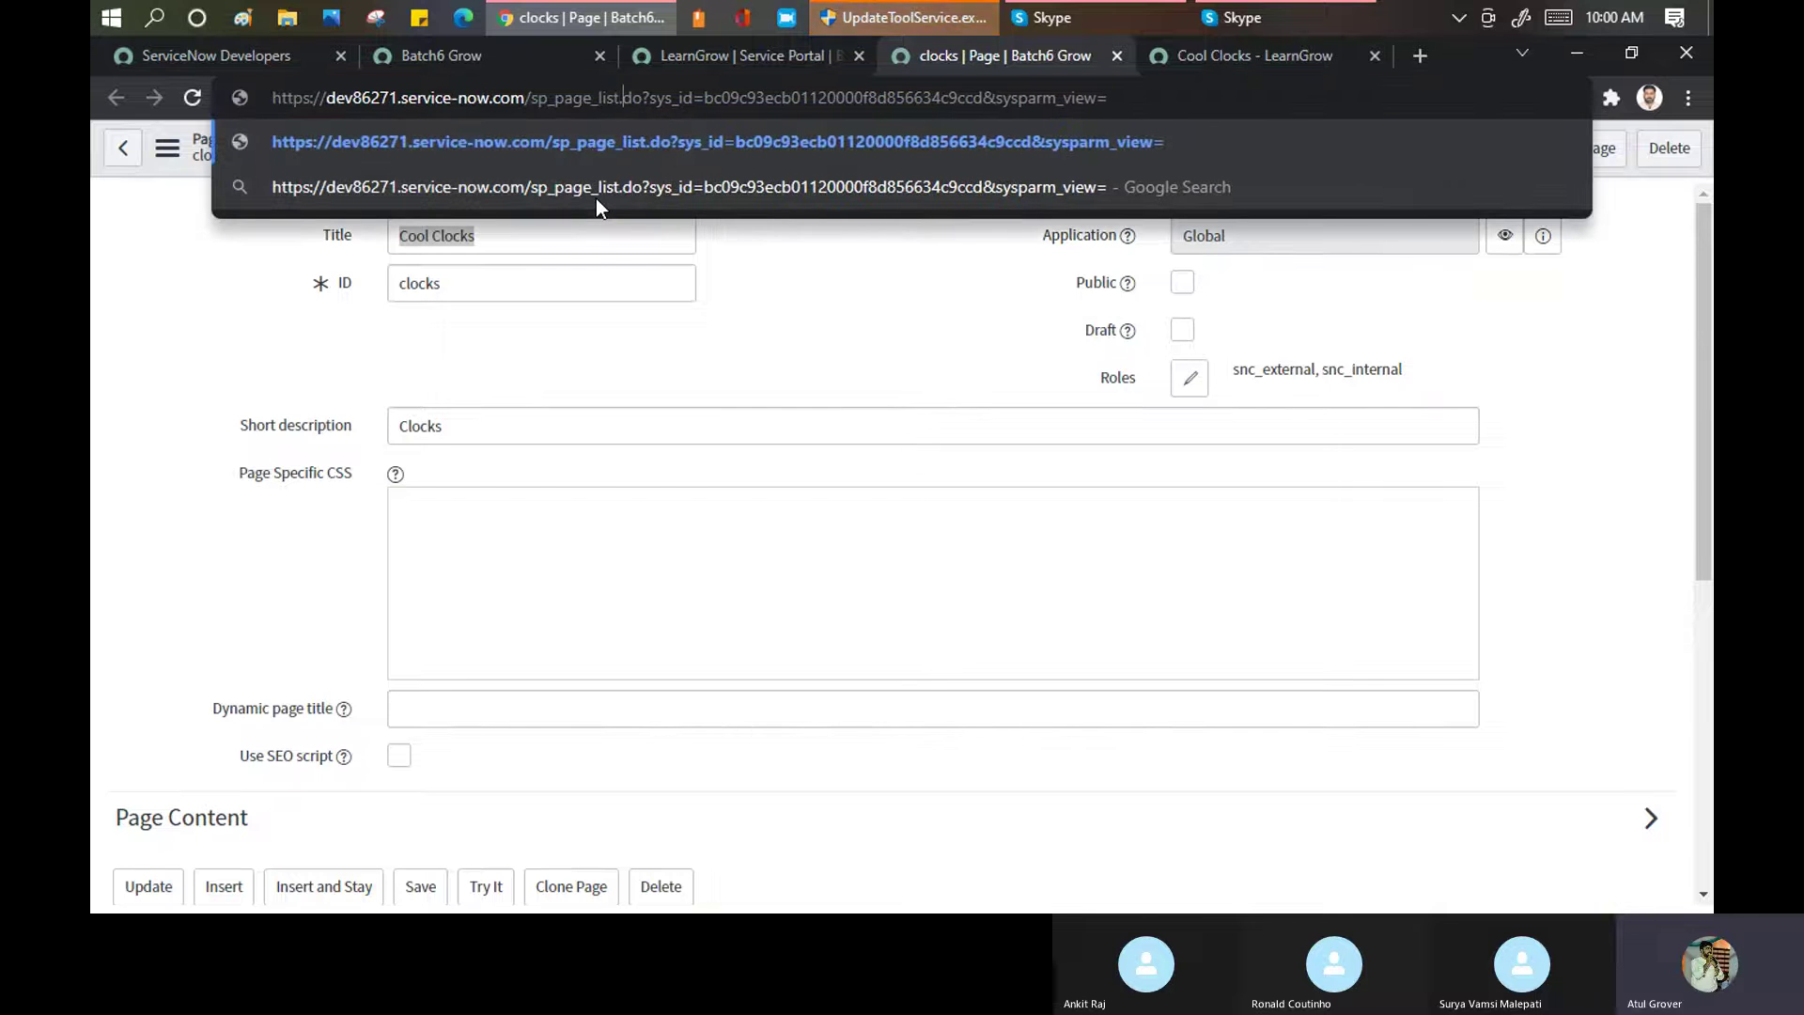
{"action": "key", "text": "shift+Right"}
{"action": "key", "text": "shift+Right"}
{"action": "key", "text": "shift+Right"}
{"action": "key", "text": "shift+Right"}
{"action": "key", "text": "shift+Right"}
{"action": "key", "text": "shift+Right"}
{"action": "key", "text": "shift+Right"}
{"action": "key", "text": "shift+Right"}
{"action": "key", "text": "shift+Right"}
{"action": "key", "text": "shift+Right"}
{"action": "key", "text": "shift+Right"}
{"action": "key", "text": "shift+Right"}
{"action": "key", "text": "shift+Right"}
{"action": "key", "text": "shift+Right"}
{"action": "key", "text": "shift+Right"}
{"action": "key", "text": "shift+Right"}
{"action": "key", "text": "shift+Right"}
{"action": "key", "text": "shift+Right"}
{"action": "key", "text": "shift+Right"}
{"action": "key", "text": "shift+Right"}
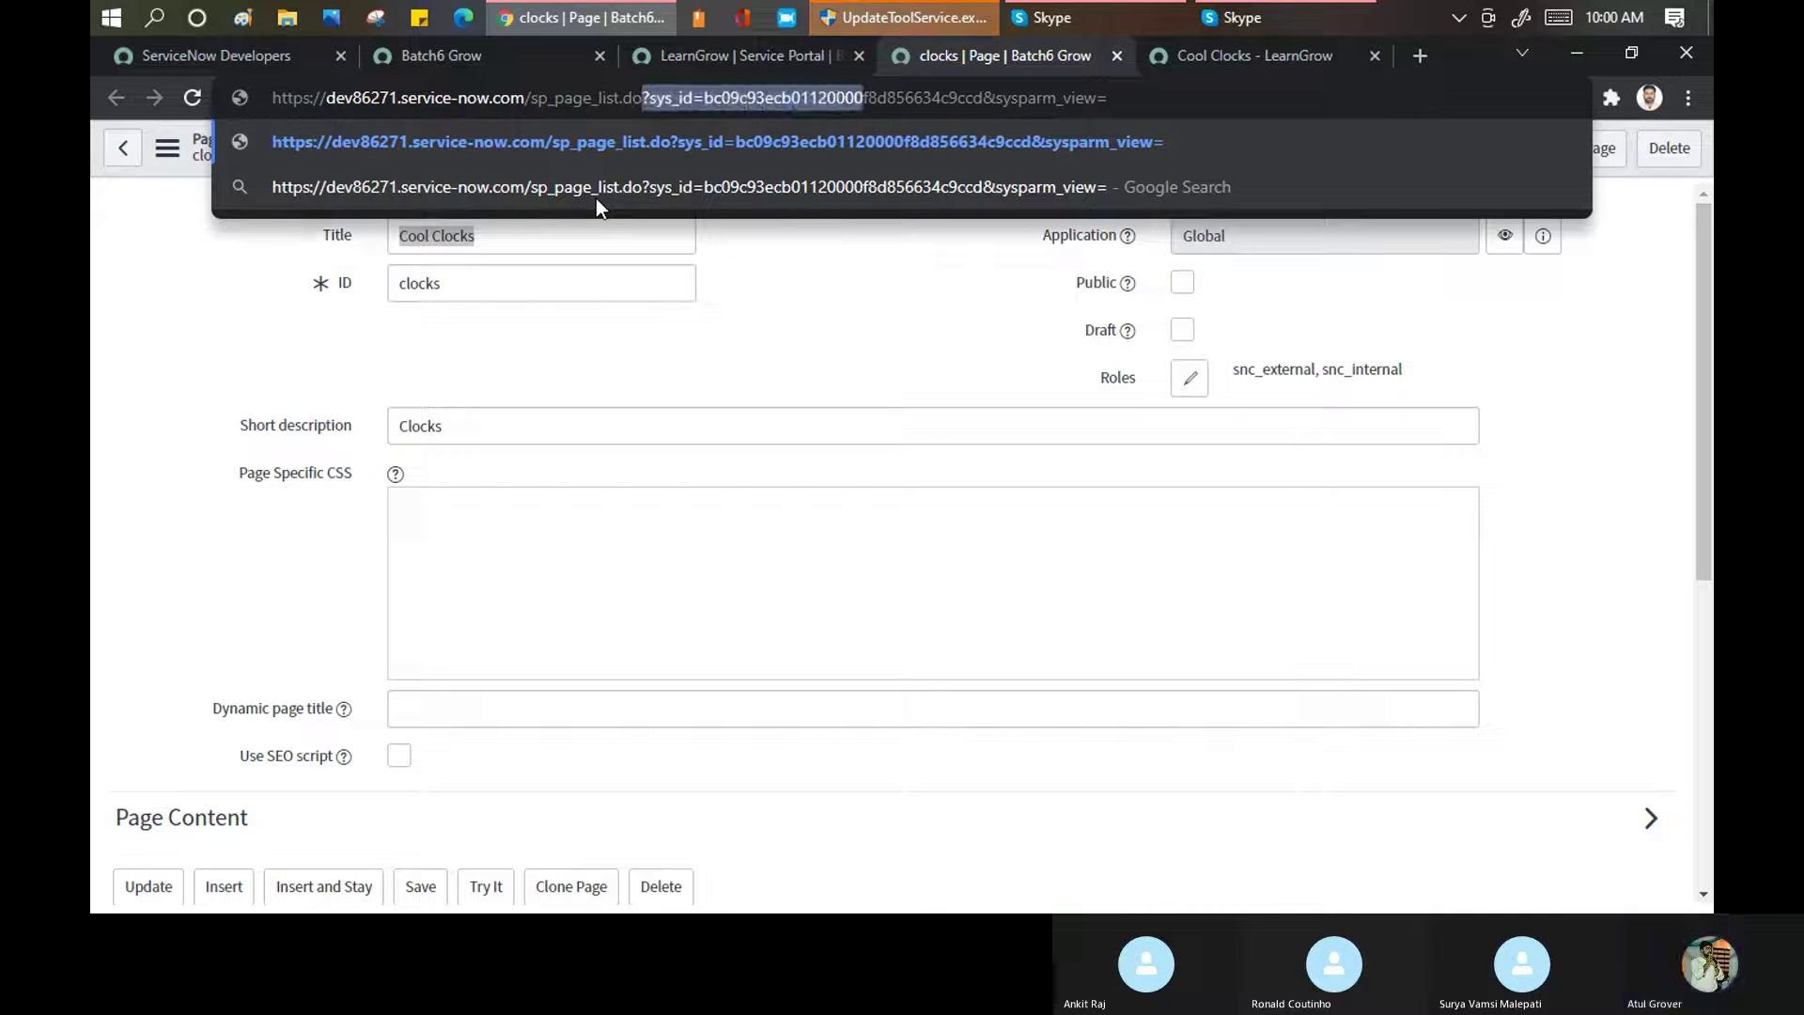
{"action": "key", "text": "shift+End"}
{"action": "key", "text": "BackSpace"}
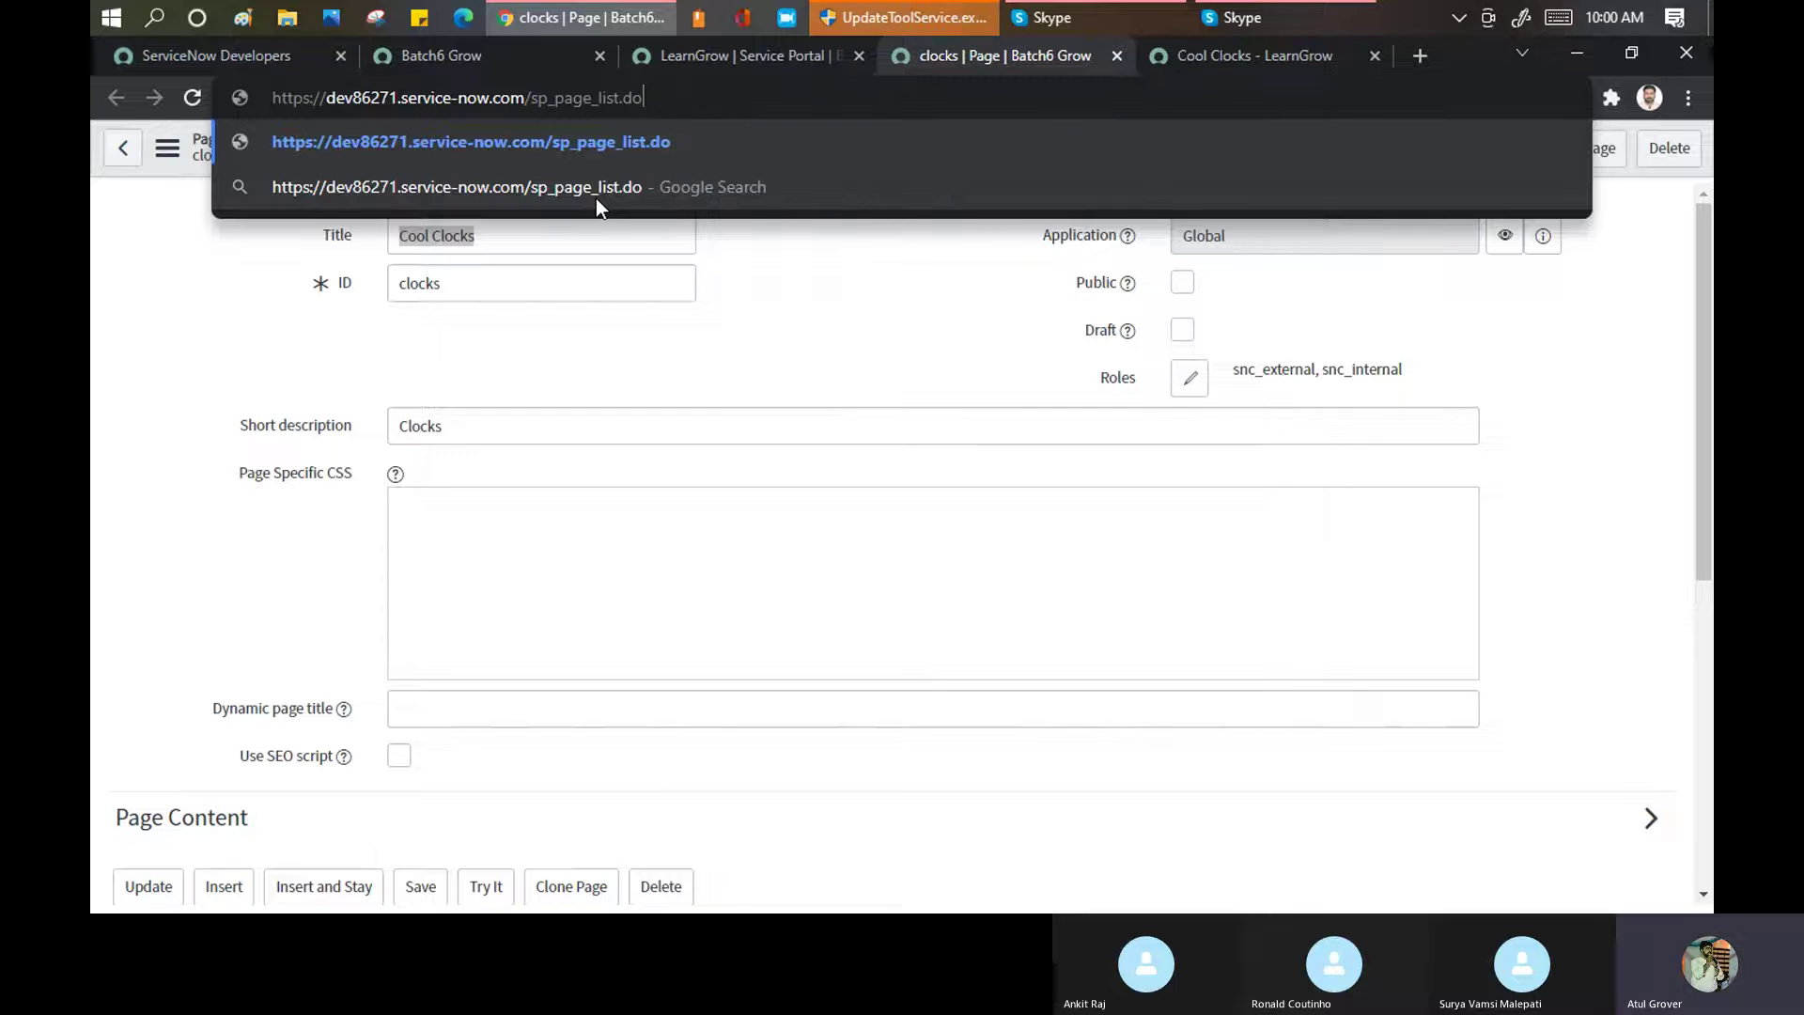
{"action": "key", "text": "Return"}
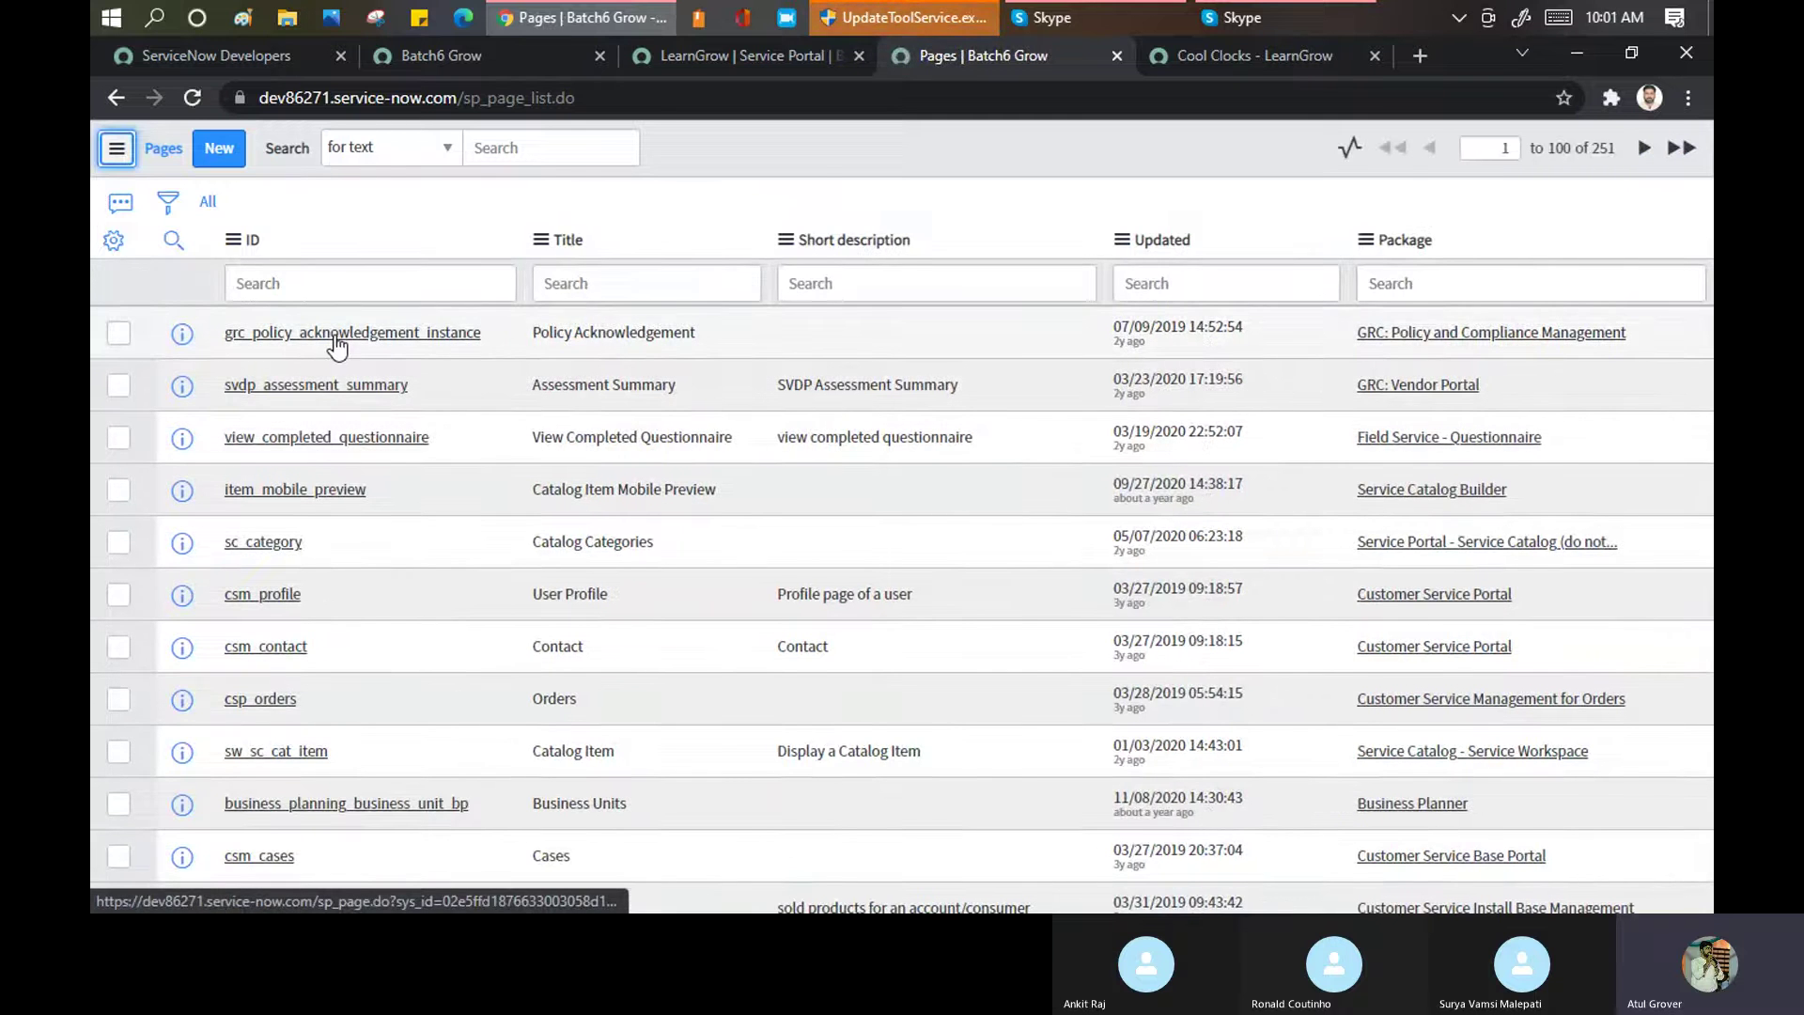
Close the Cool Clocks preview and open the live portal's Knowledge page with its top rated articles
{"action": "scroll", "coordinate": [338, 348], "scroll_direction": "down", "scroll_amount": 3}
{"action": "scroll", "coordinate": [335, 340], "scroll_direction": "down", "scroll_amount": 5}
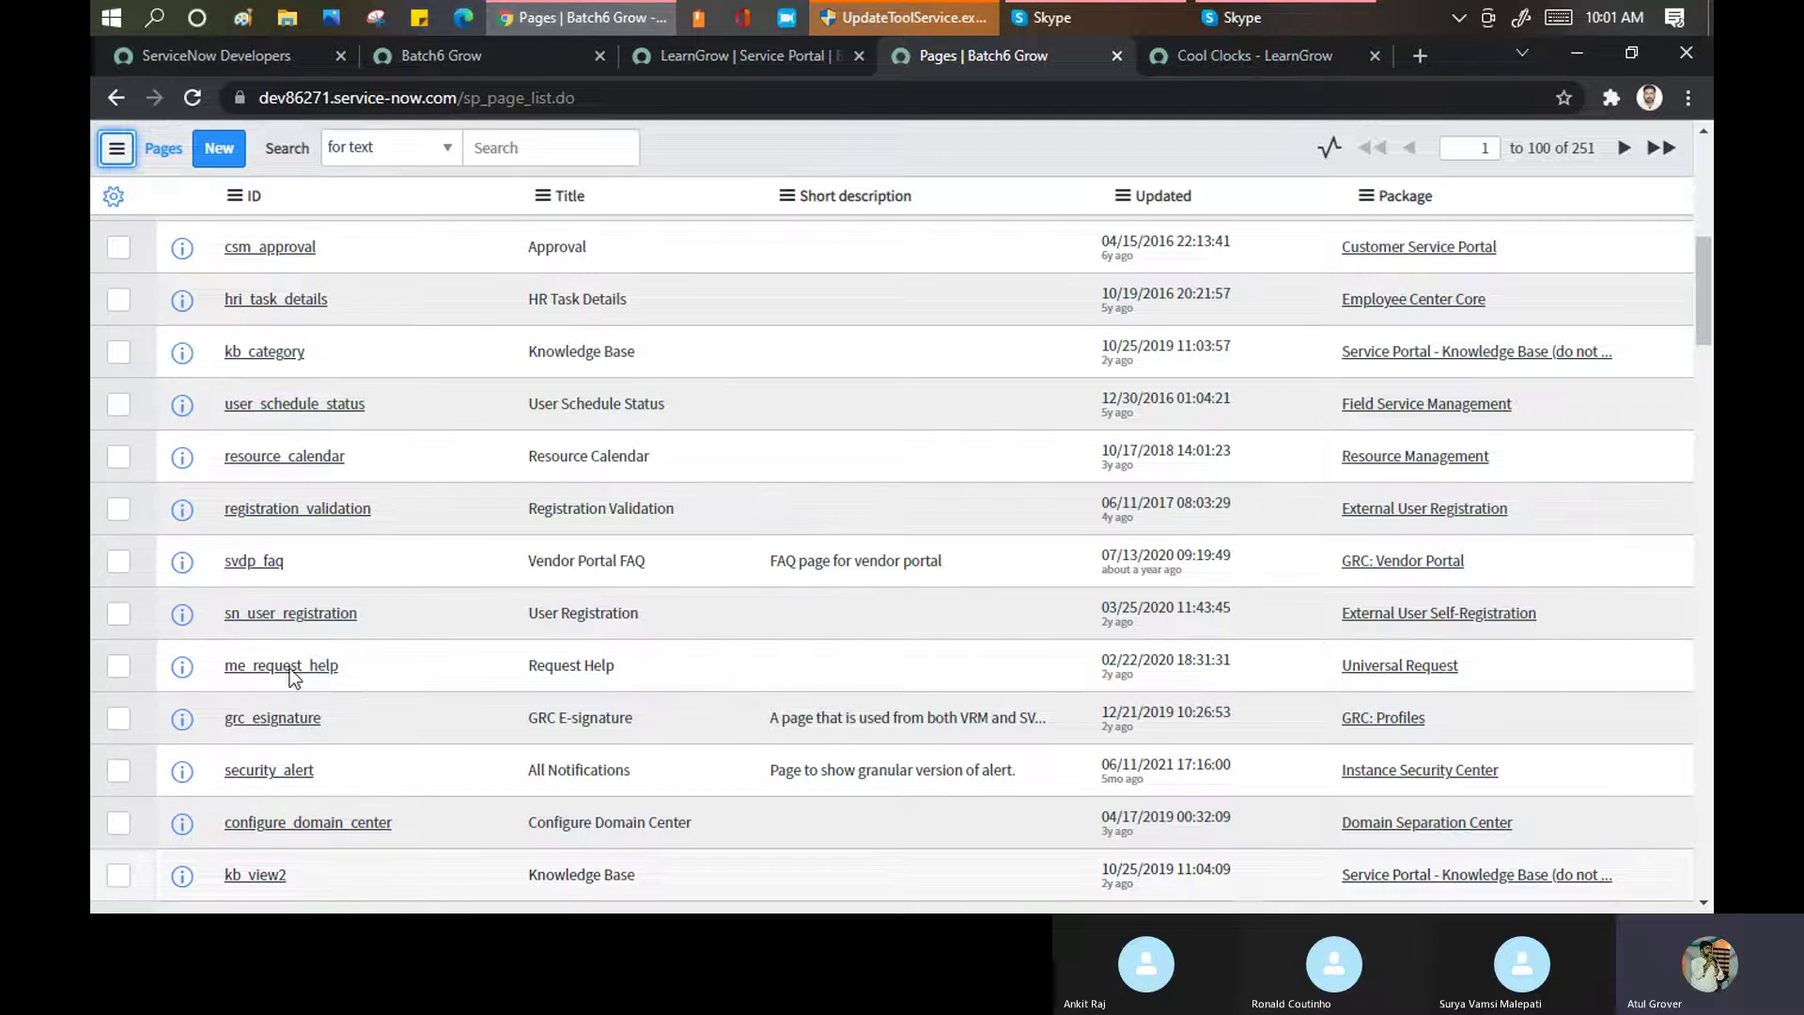
{"action": "left_click", "coordinate": [726, 55]}
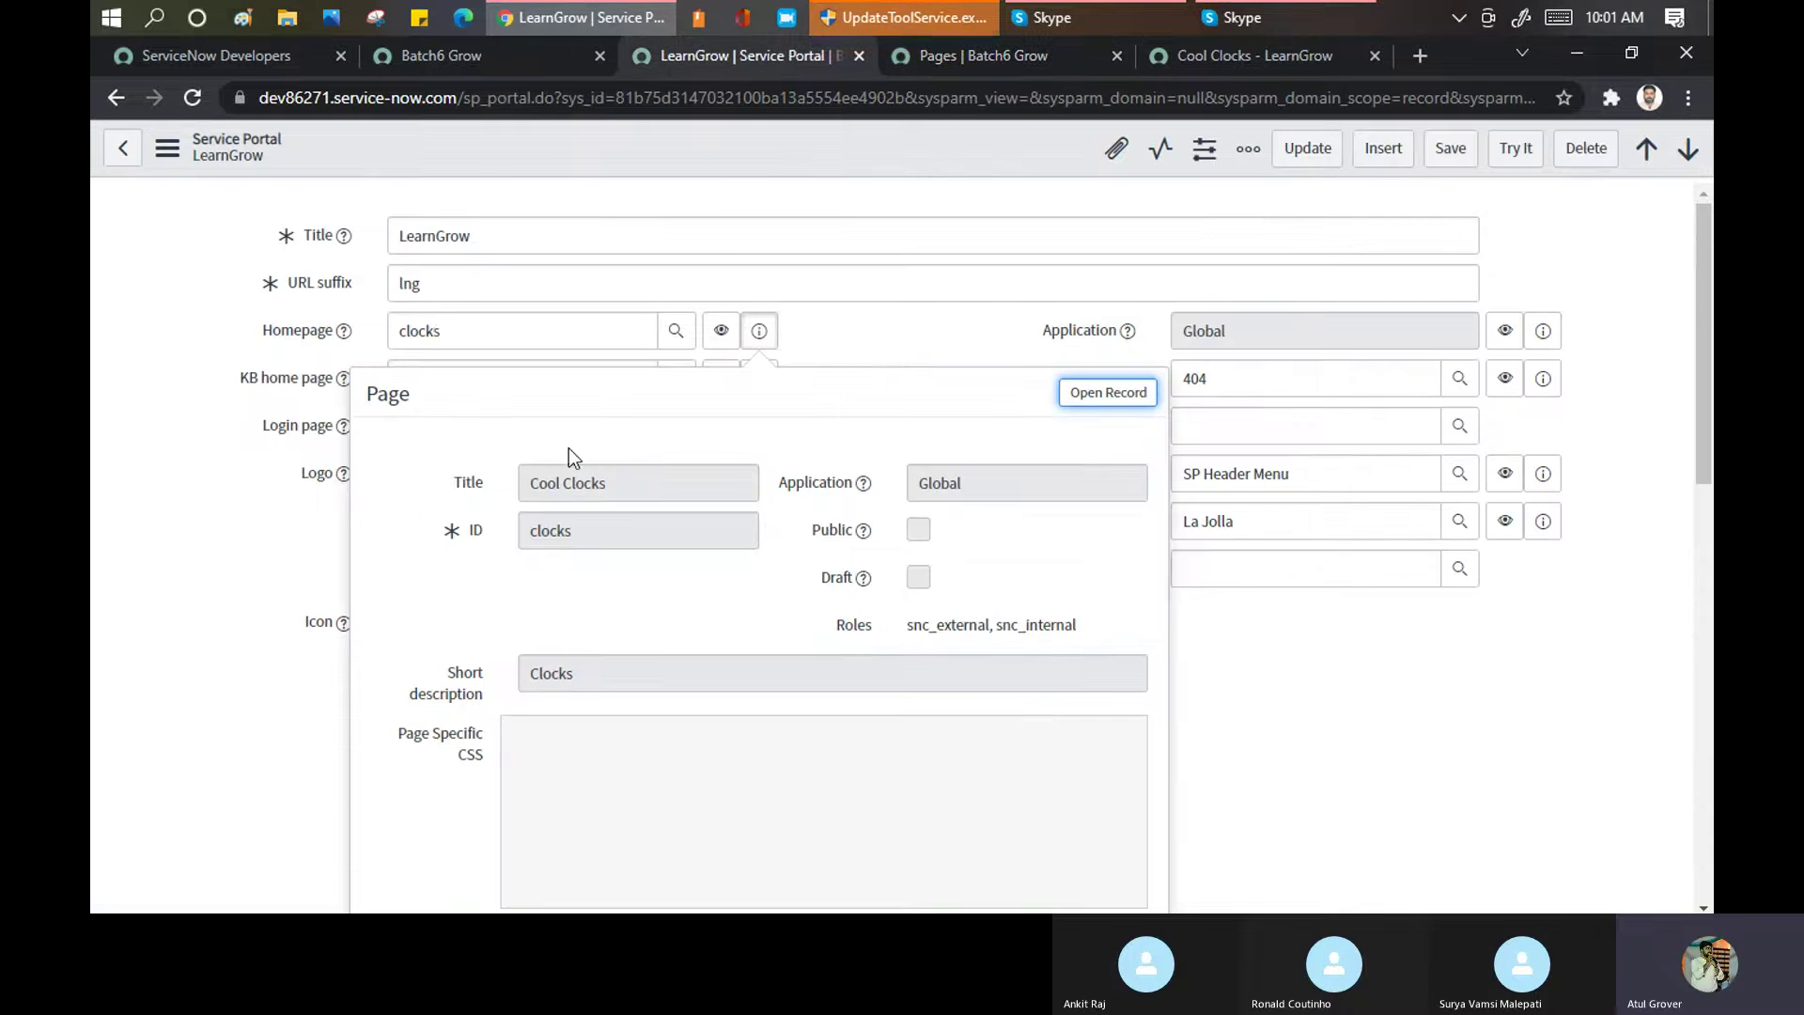
{"action": "left_click", "coordinate": [183, 308]}
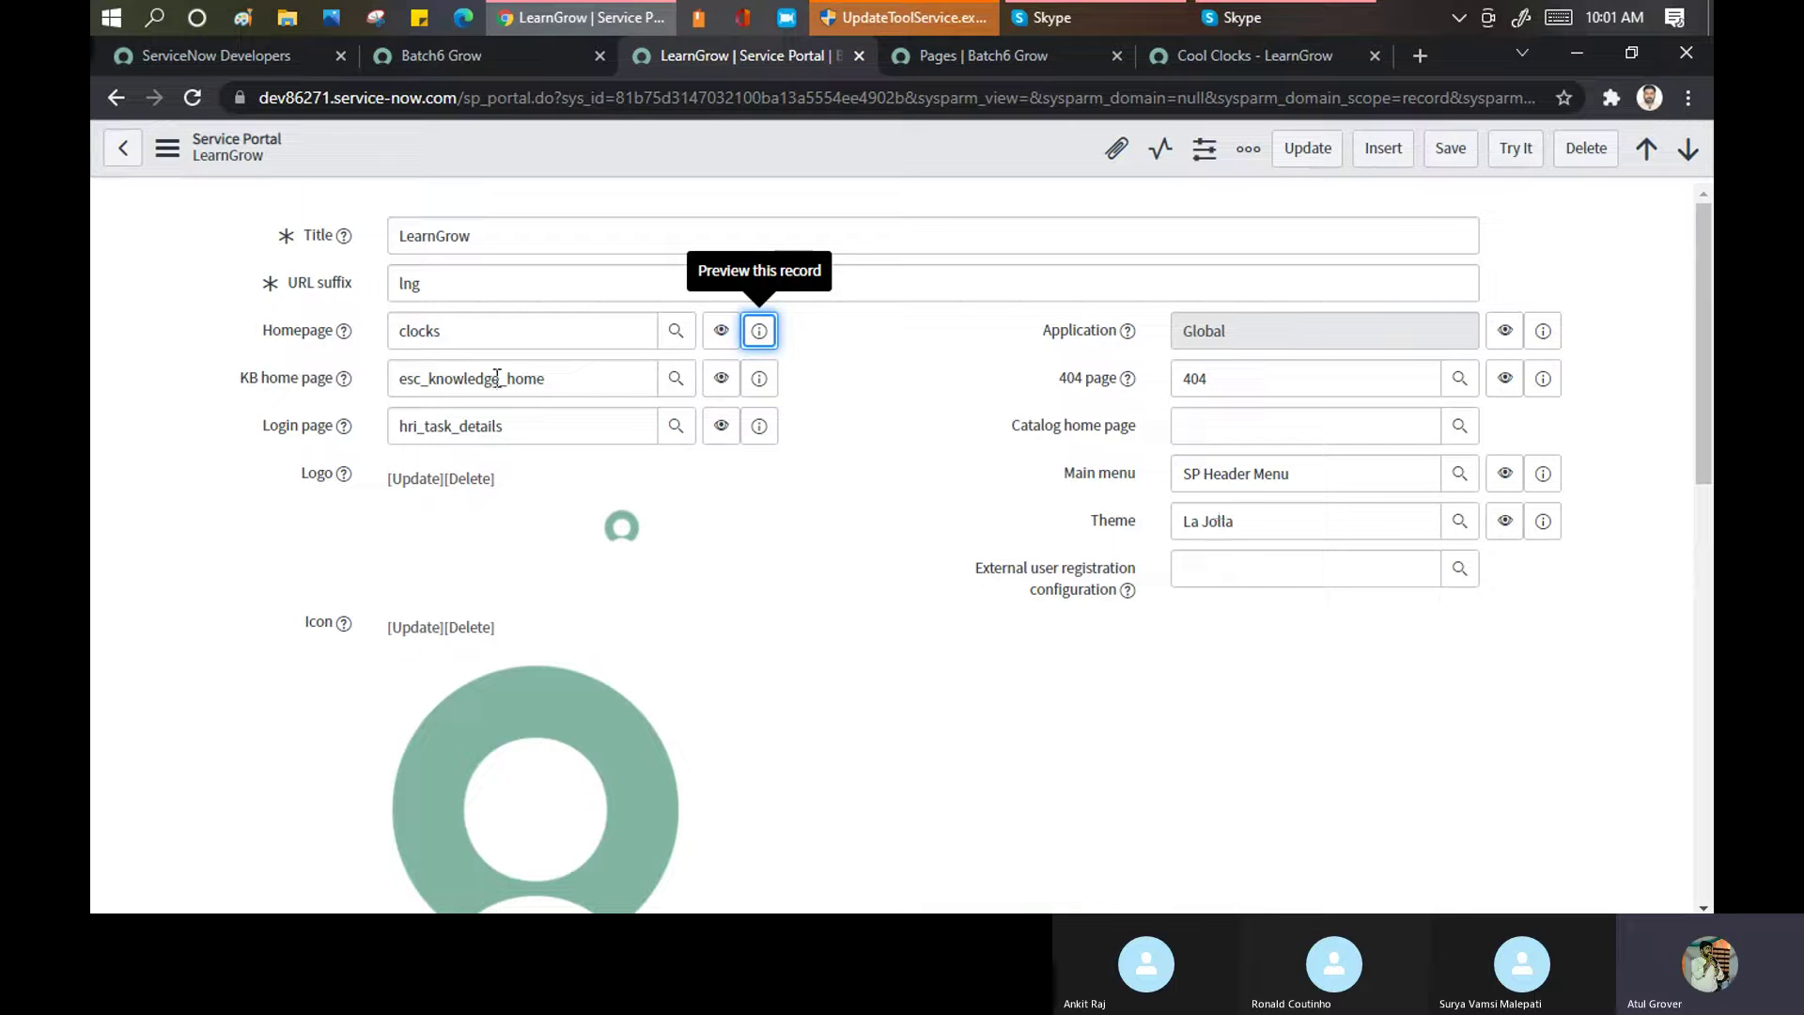
{"action": "left_click", "coordinate": [1205, 59]}
{"action": "left_click", "coordinate": [974, 163]}
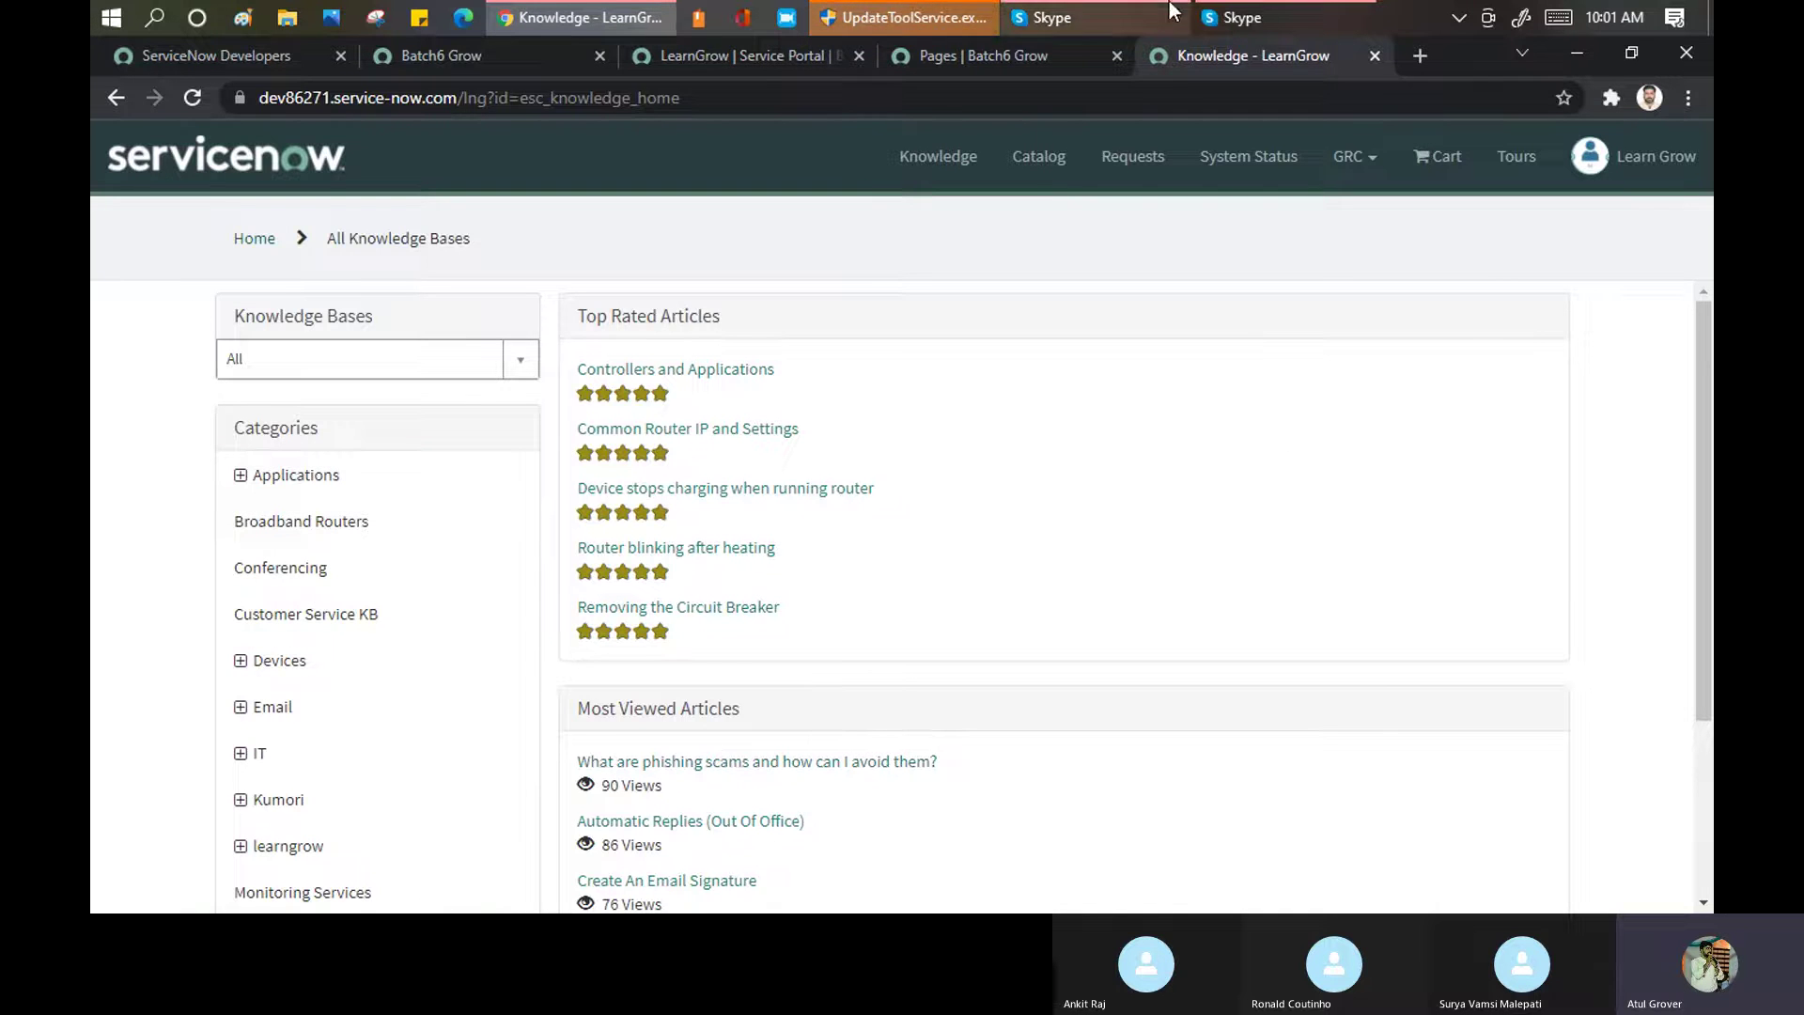
Change the KB home page from esc_knowledge_home to approval and save the portal record
{"action": "left_click", "coordinate": [747, 55]}
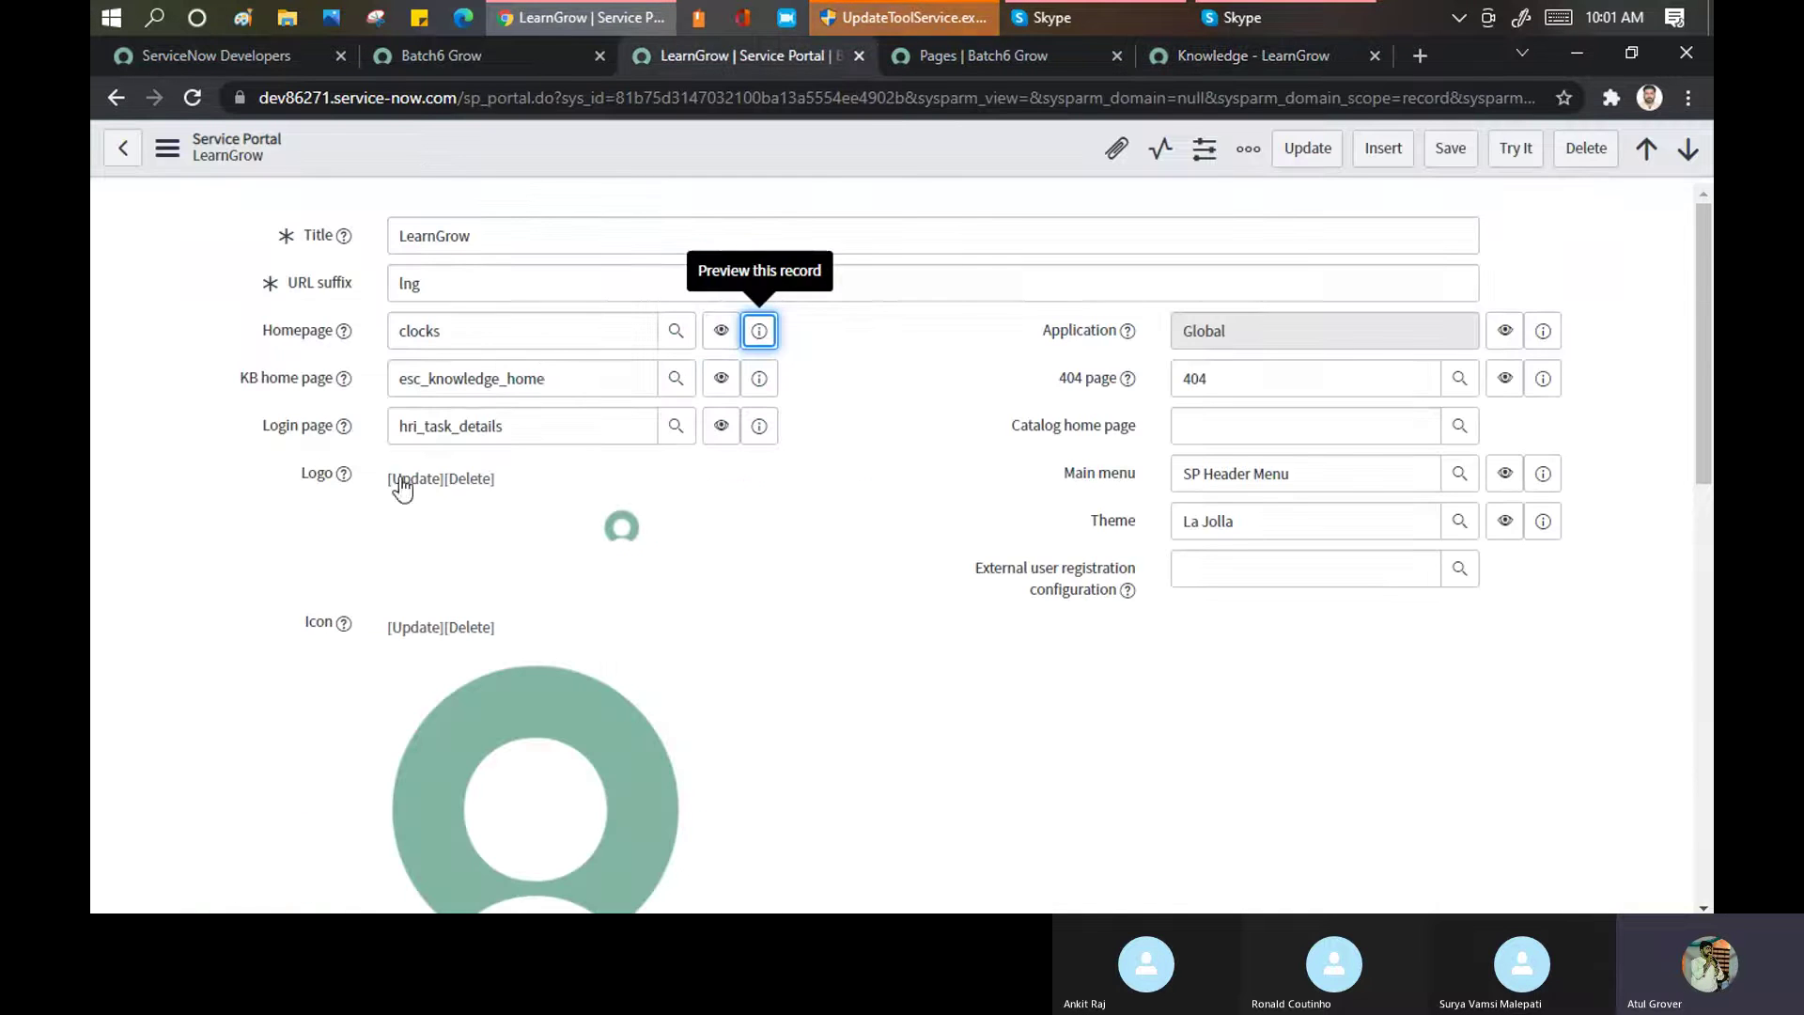
{"action": "double_click", "coordinate": [573, 379]}
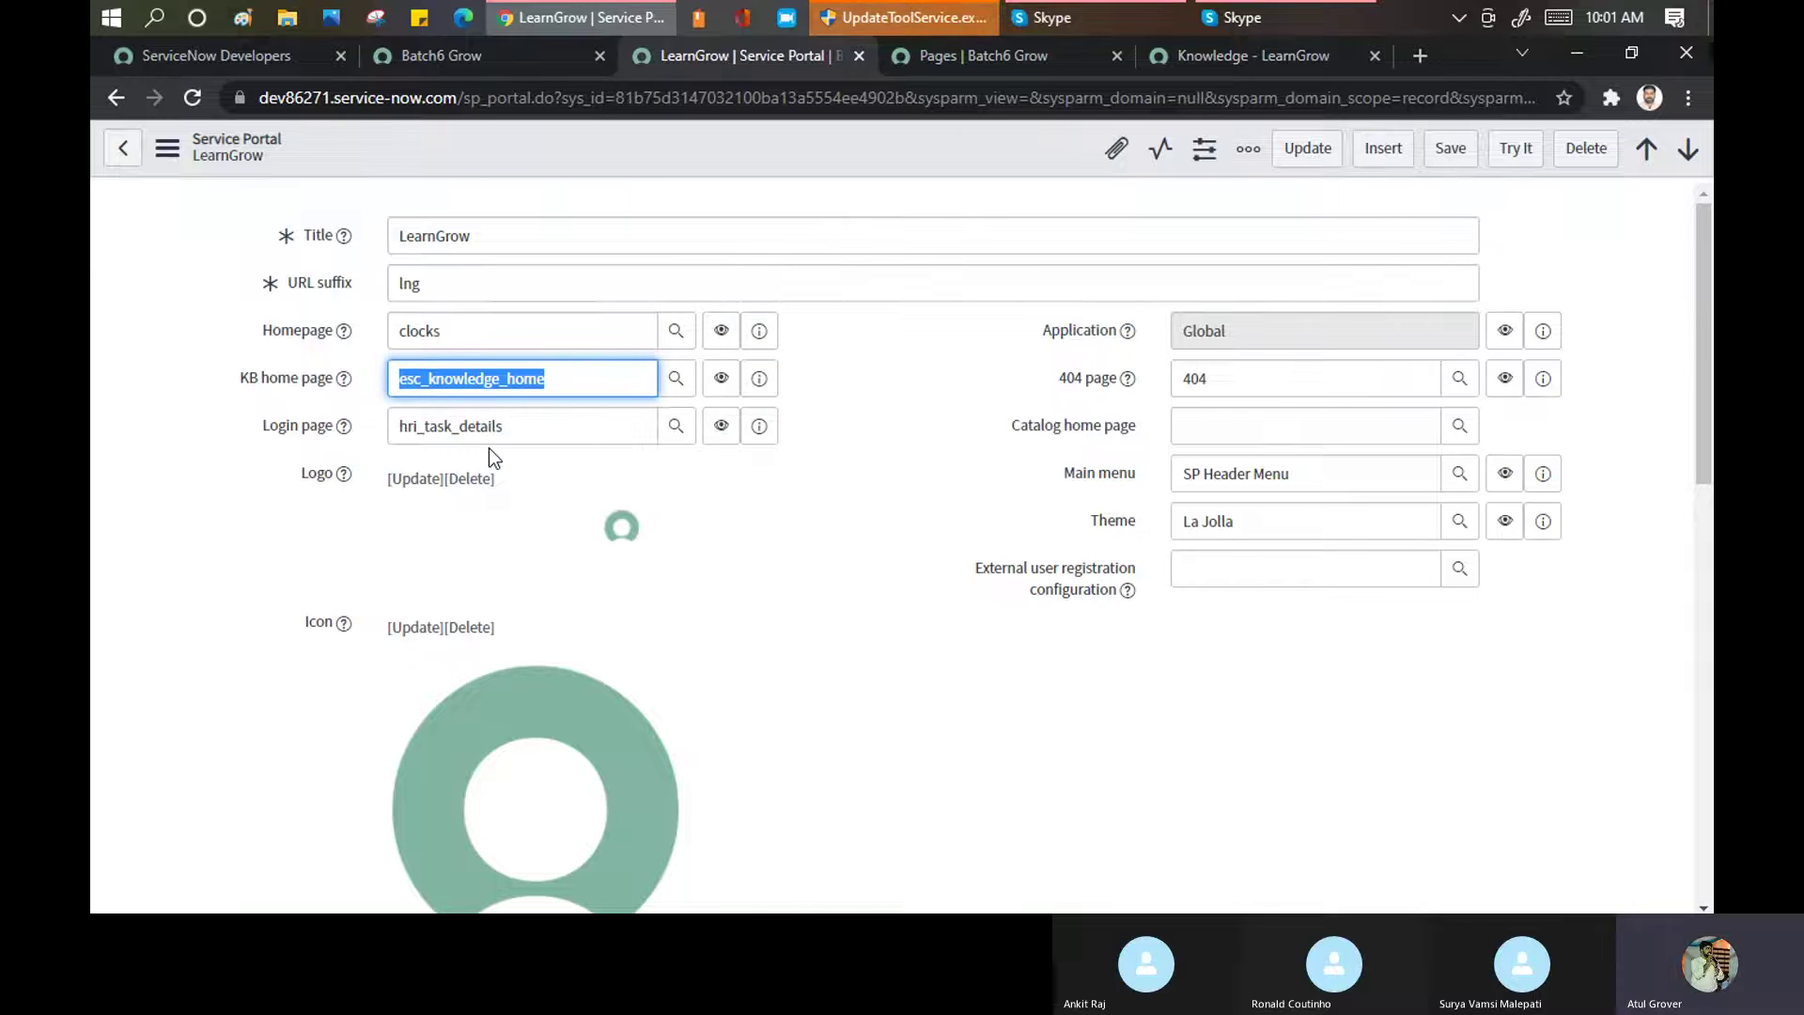
{"action": "type", "text": "**"}
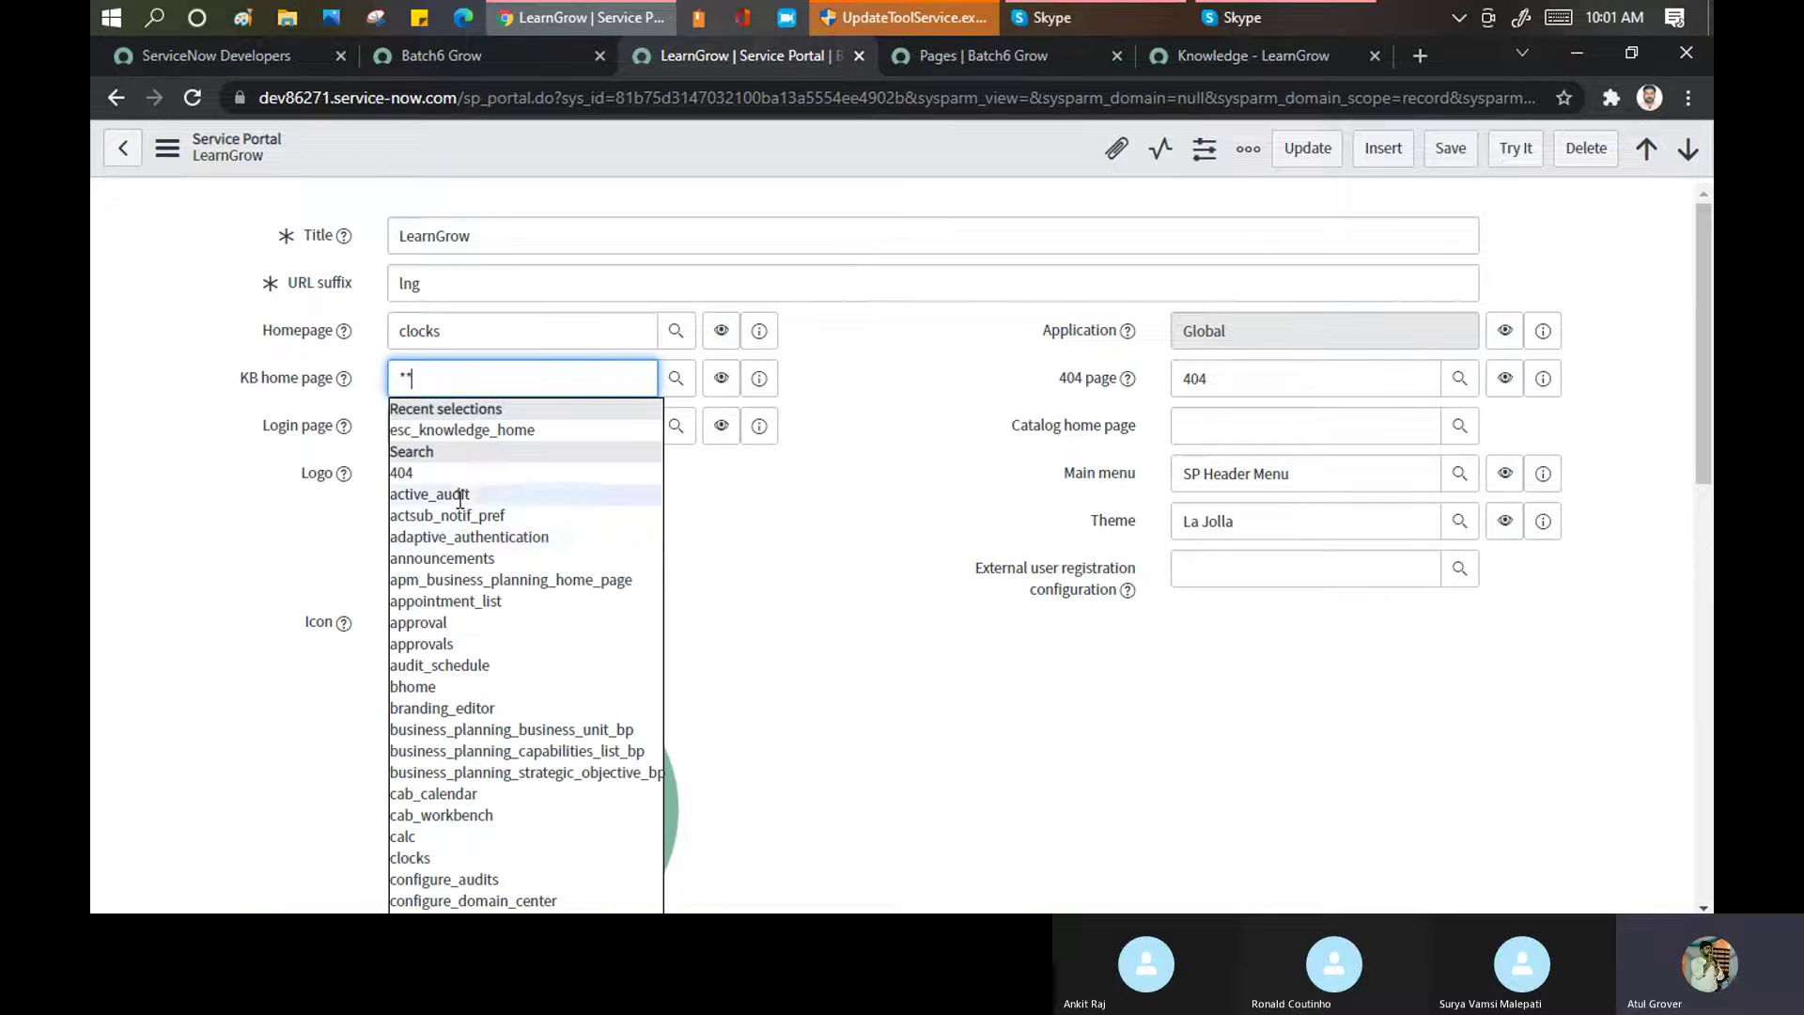
{"action": "left_click", "coordinate": [441, 624]}
{"action": "left_click", "coordinate": [1450, 148]}
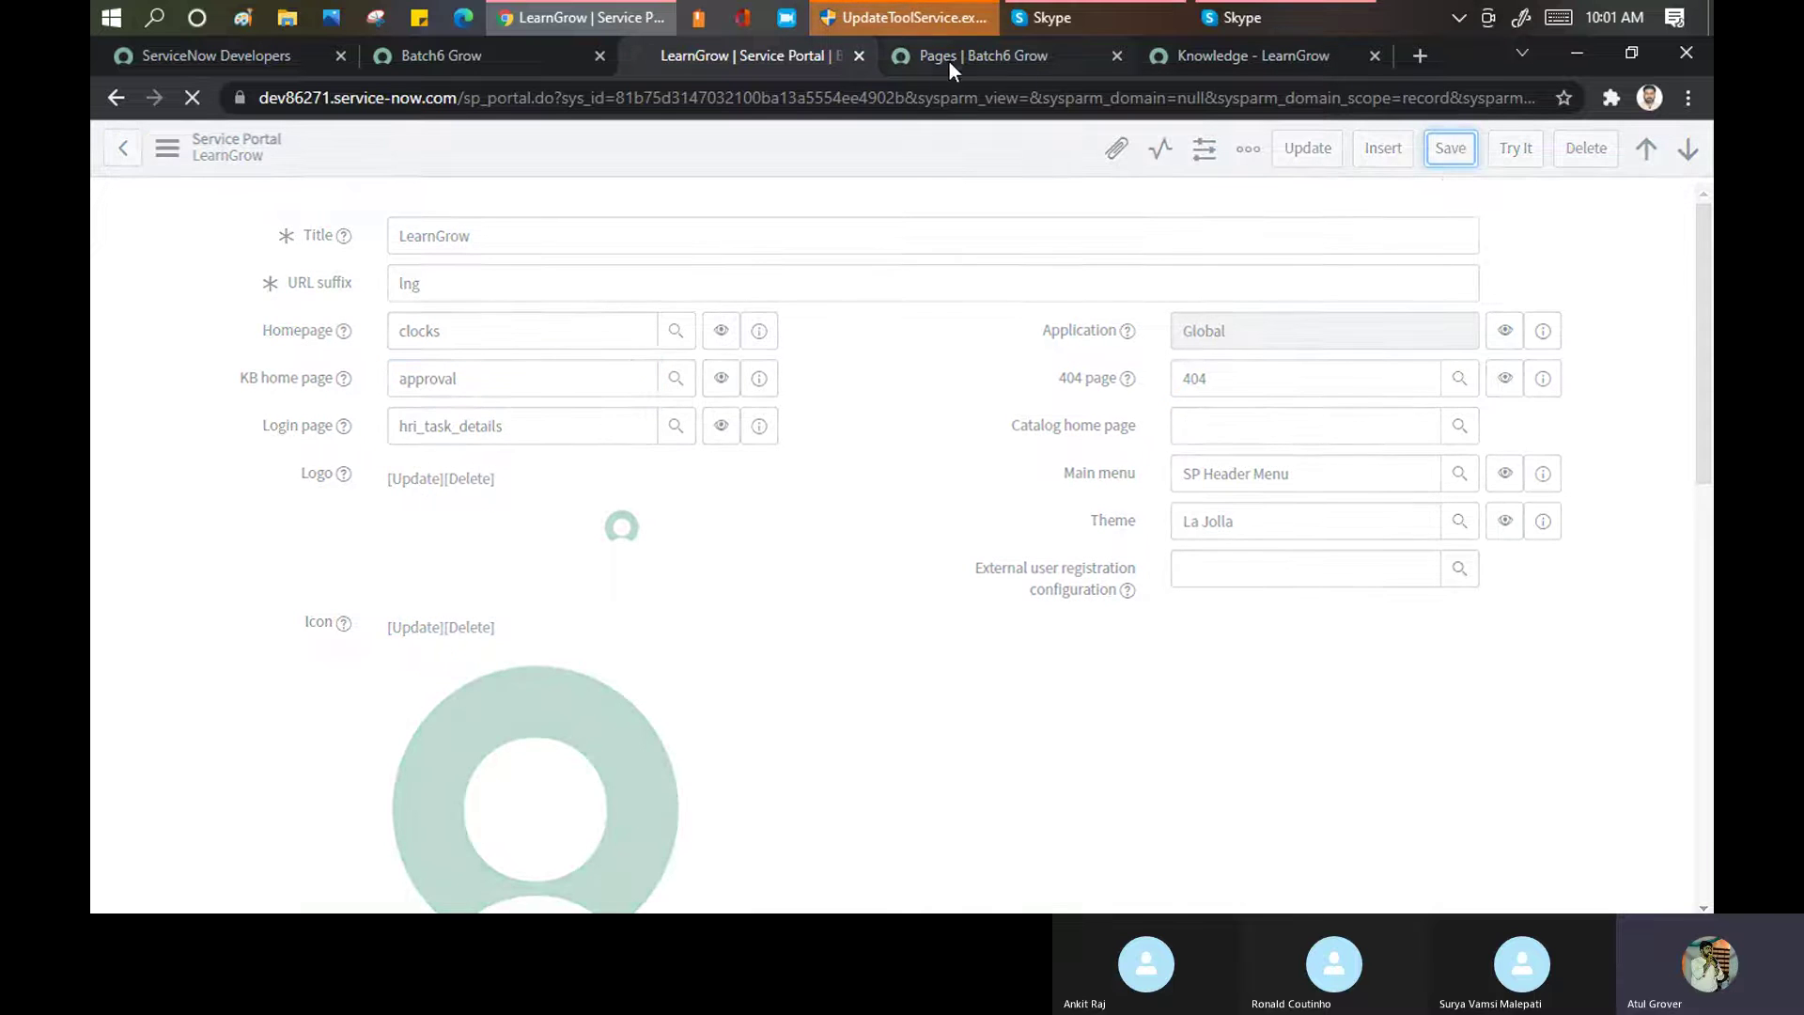
Reload the live Knowledge page to see the approval change, then return to the LearnGrow record
{"action": "left_click", "coordinate": [1039, 66]}
{"action": "left_click", "coordinate": [1199, 66]}
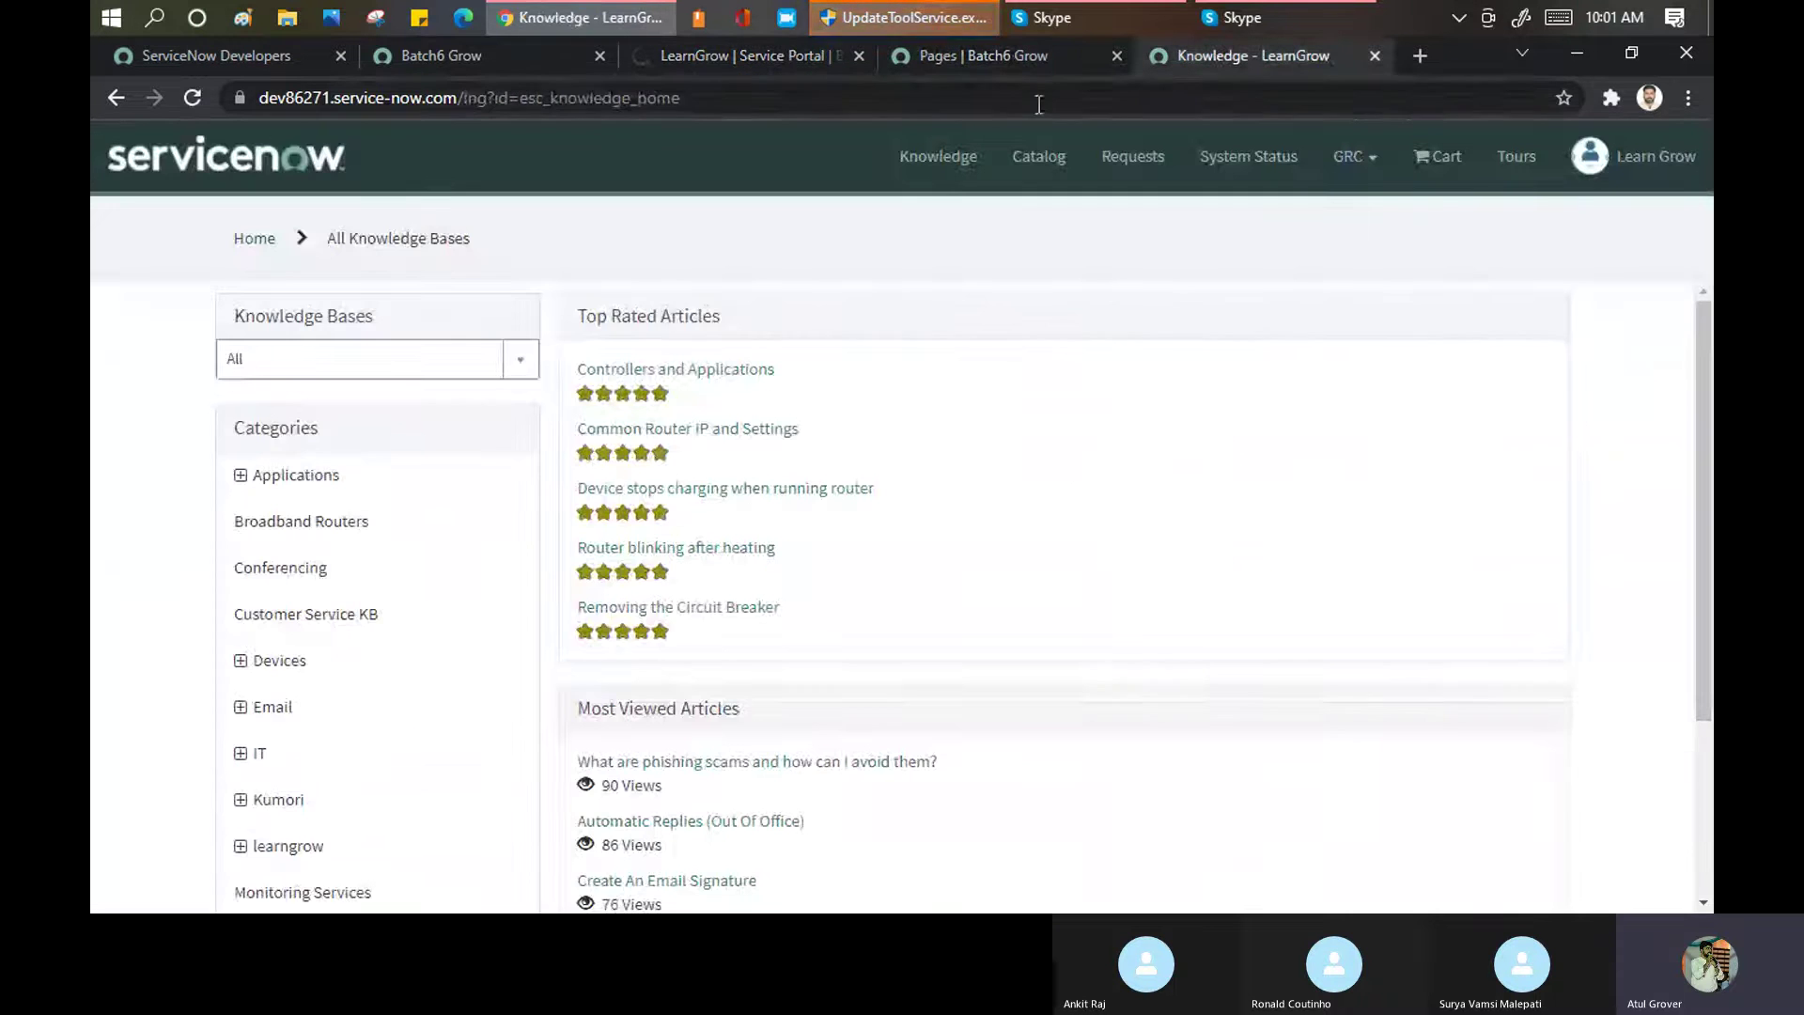
{"action": "left_click", "coordinate": [645, 109]}
{"action": "key", "text": "Return"}
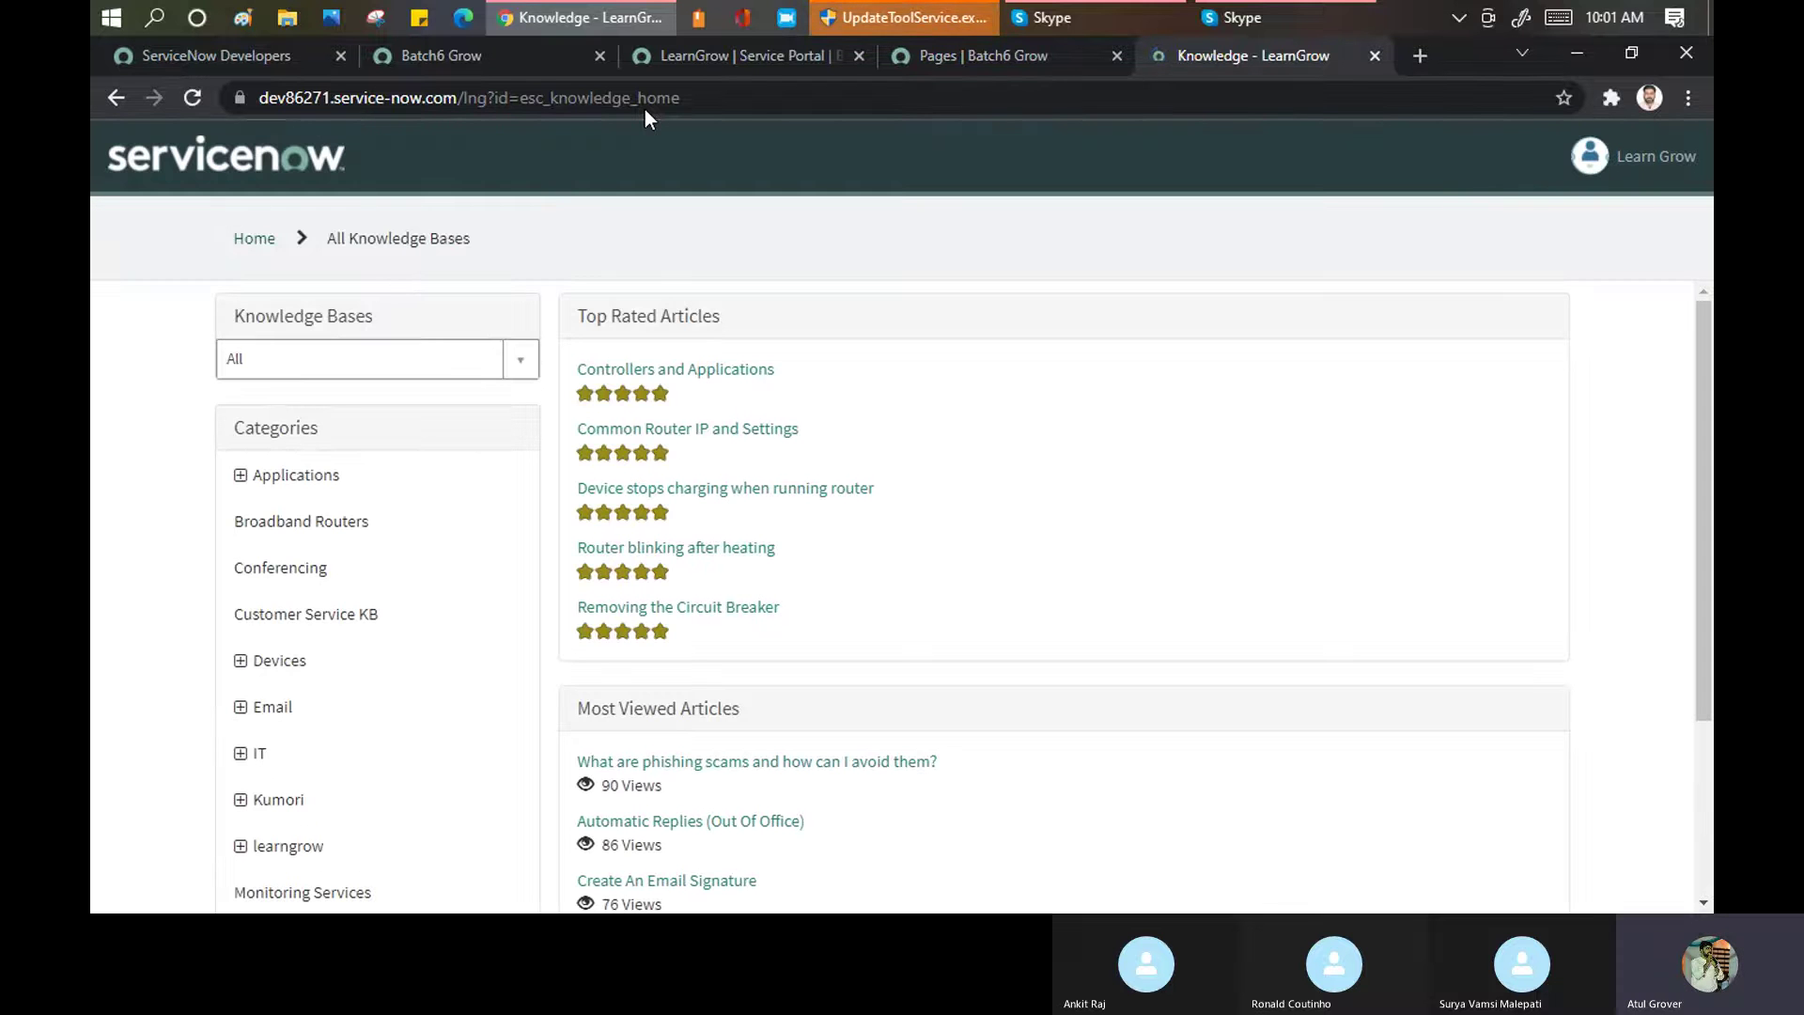
{"action": "left_click", "coordinate": [743, 111]}
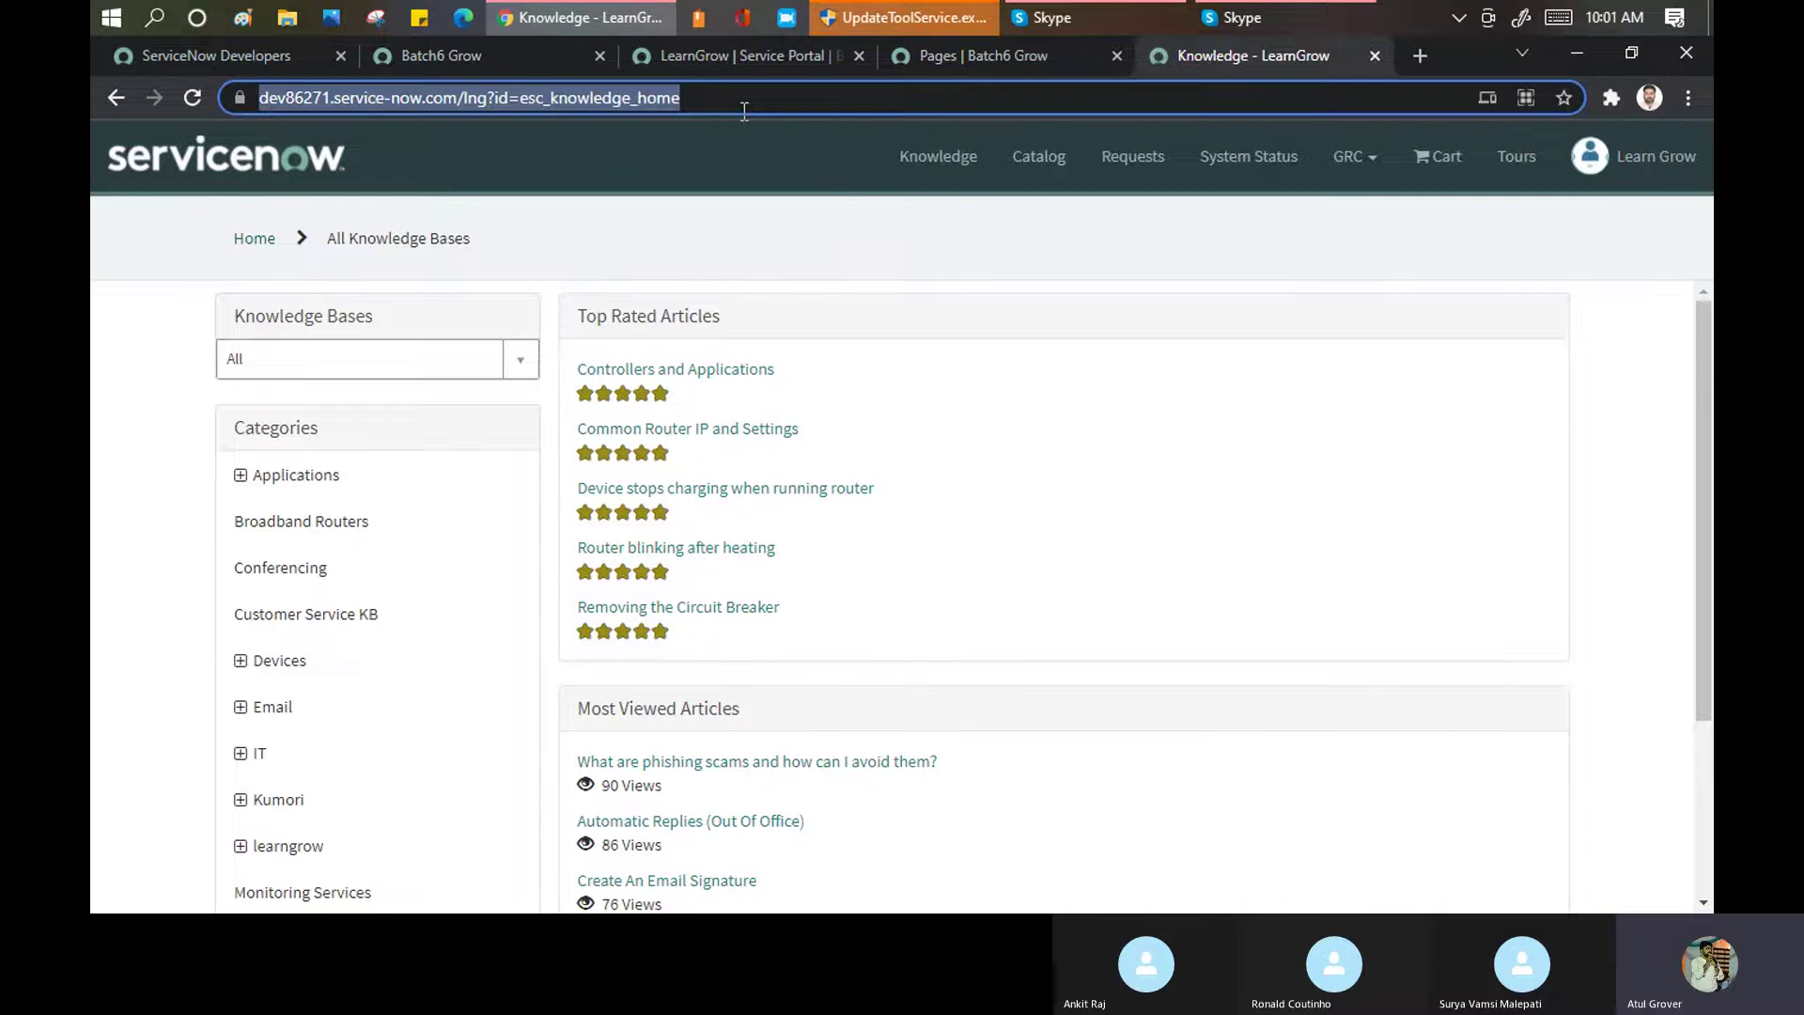
{"action": "key", "text": "Return"}
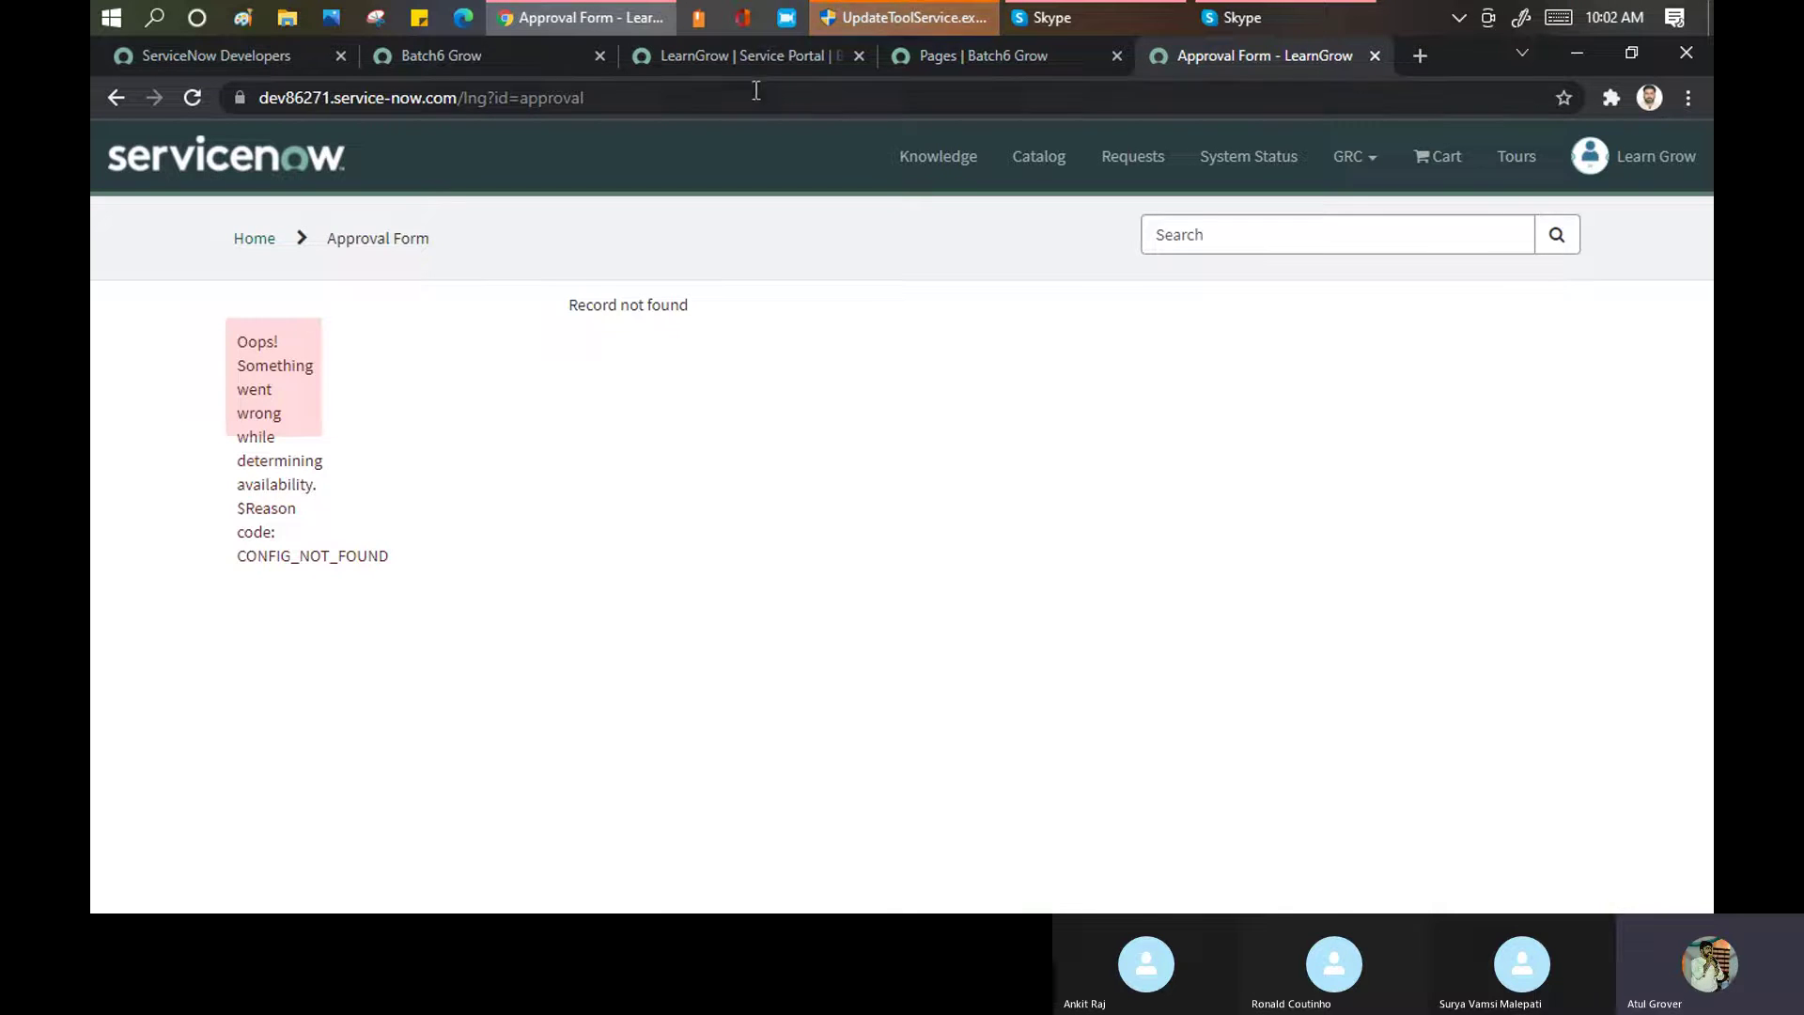
{"action": "left_click", "coordinate": [708, 52]}
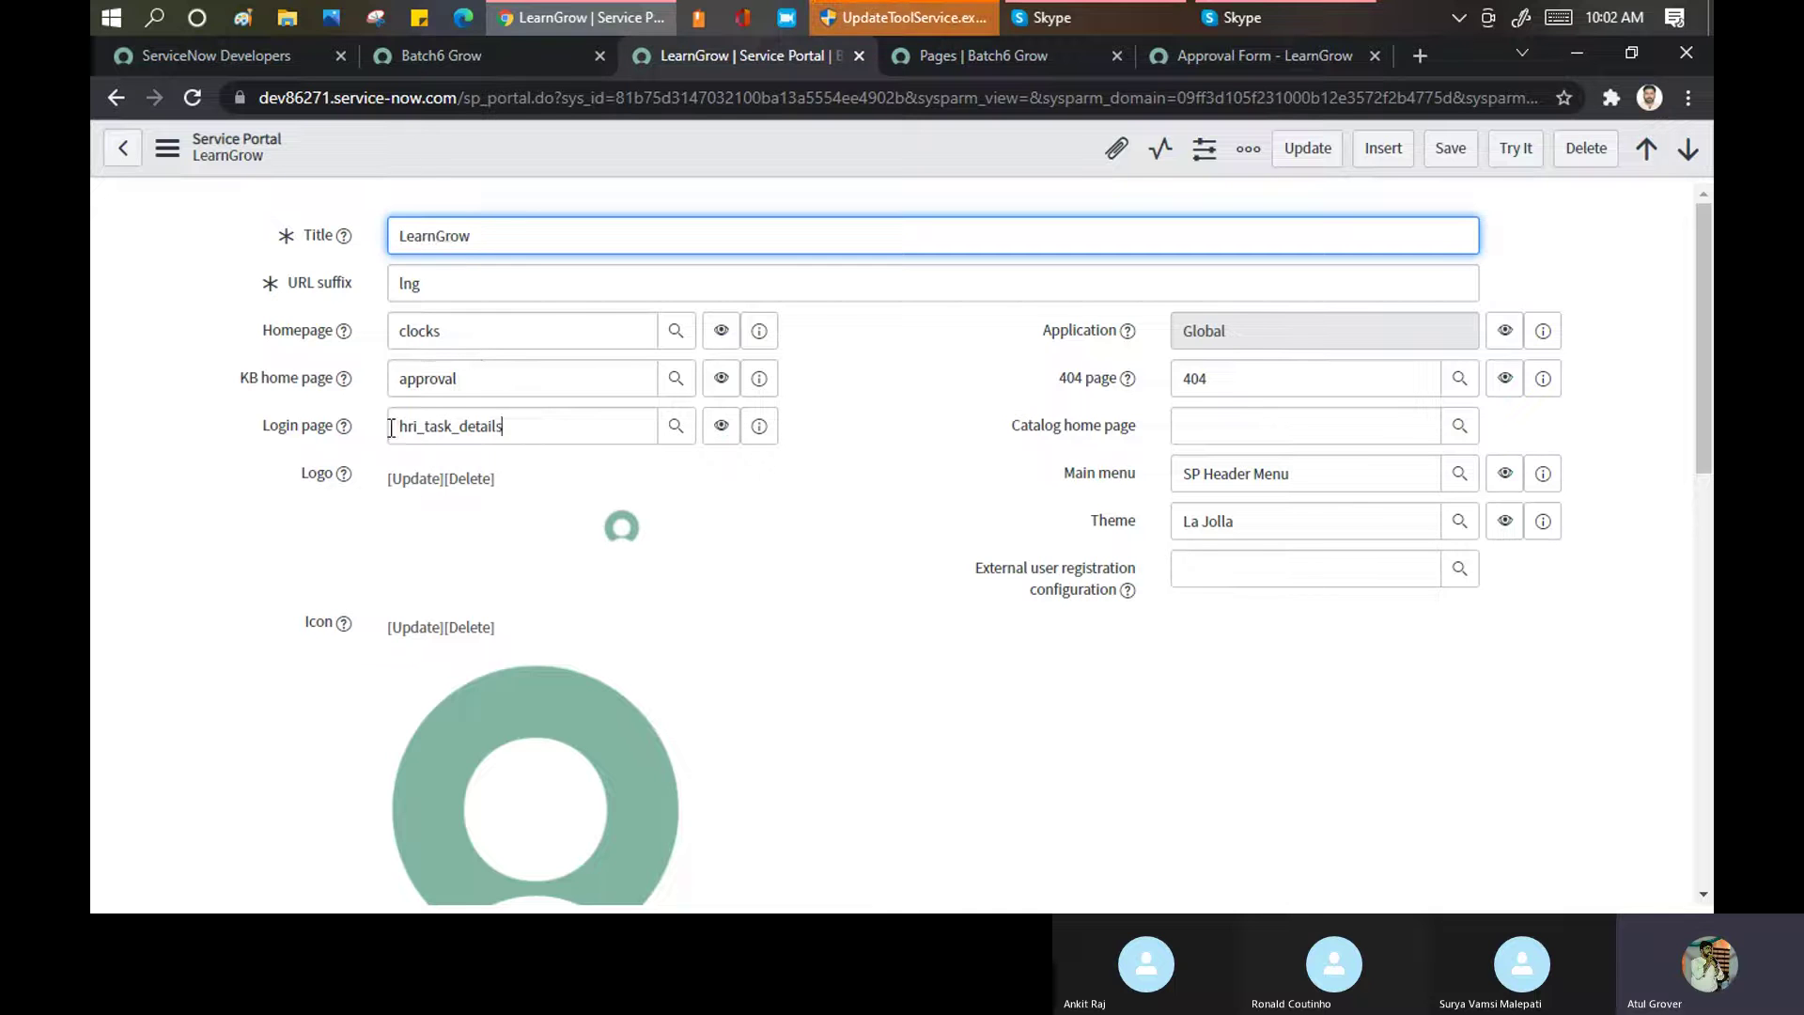
Check the 404 page setting, then append ?kjhkjhkhkj to the portal address to show the 404 page
{"action": "double_click", "coordinate": [419, 432]}
{"action": "left_click", "coordinate": [1220, 52]}
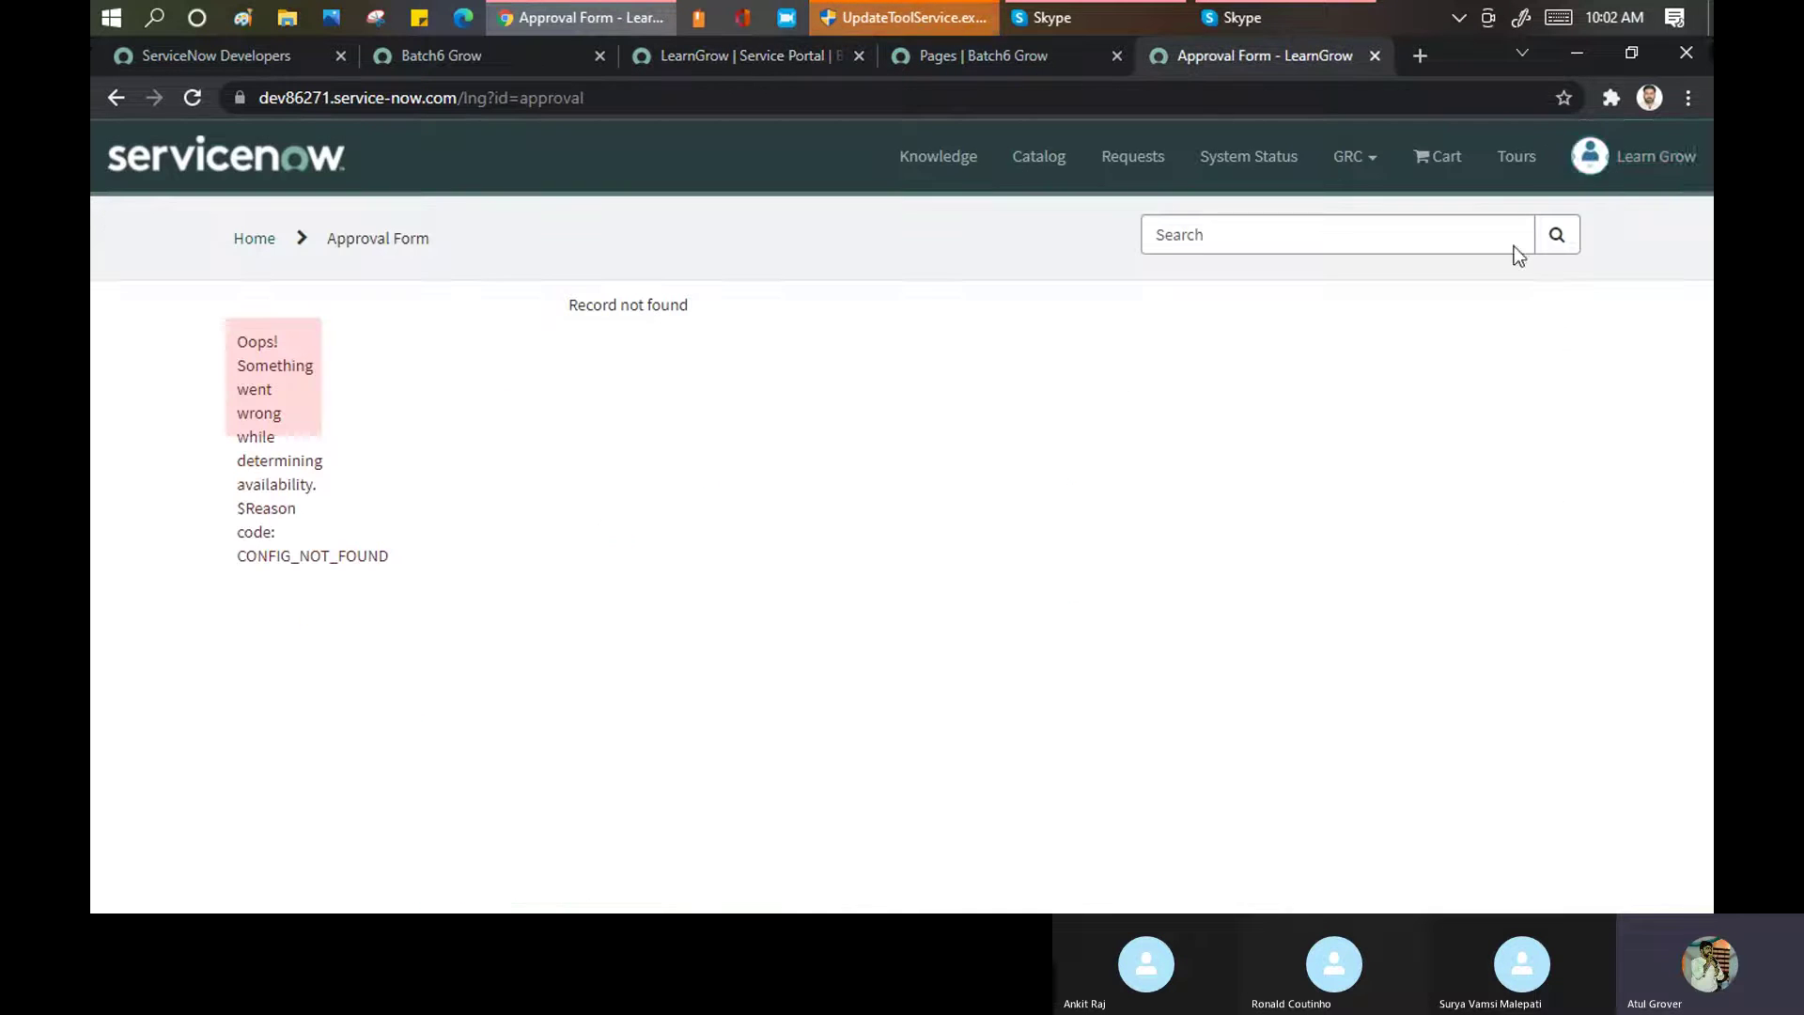
{"action": "left_click", "coordinate": [690, 53]}
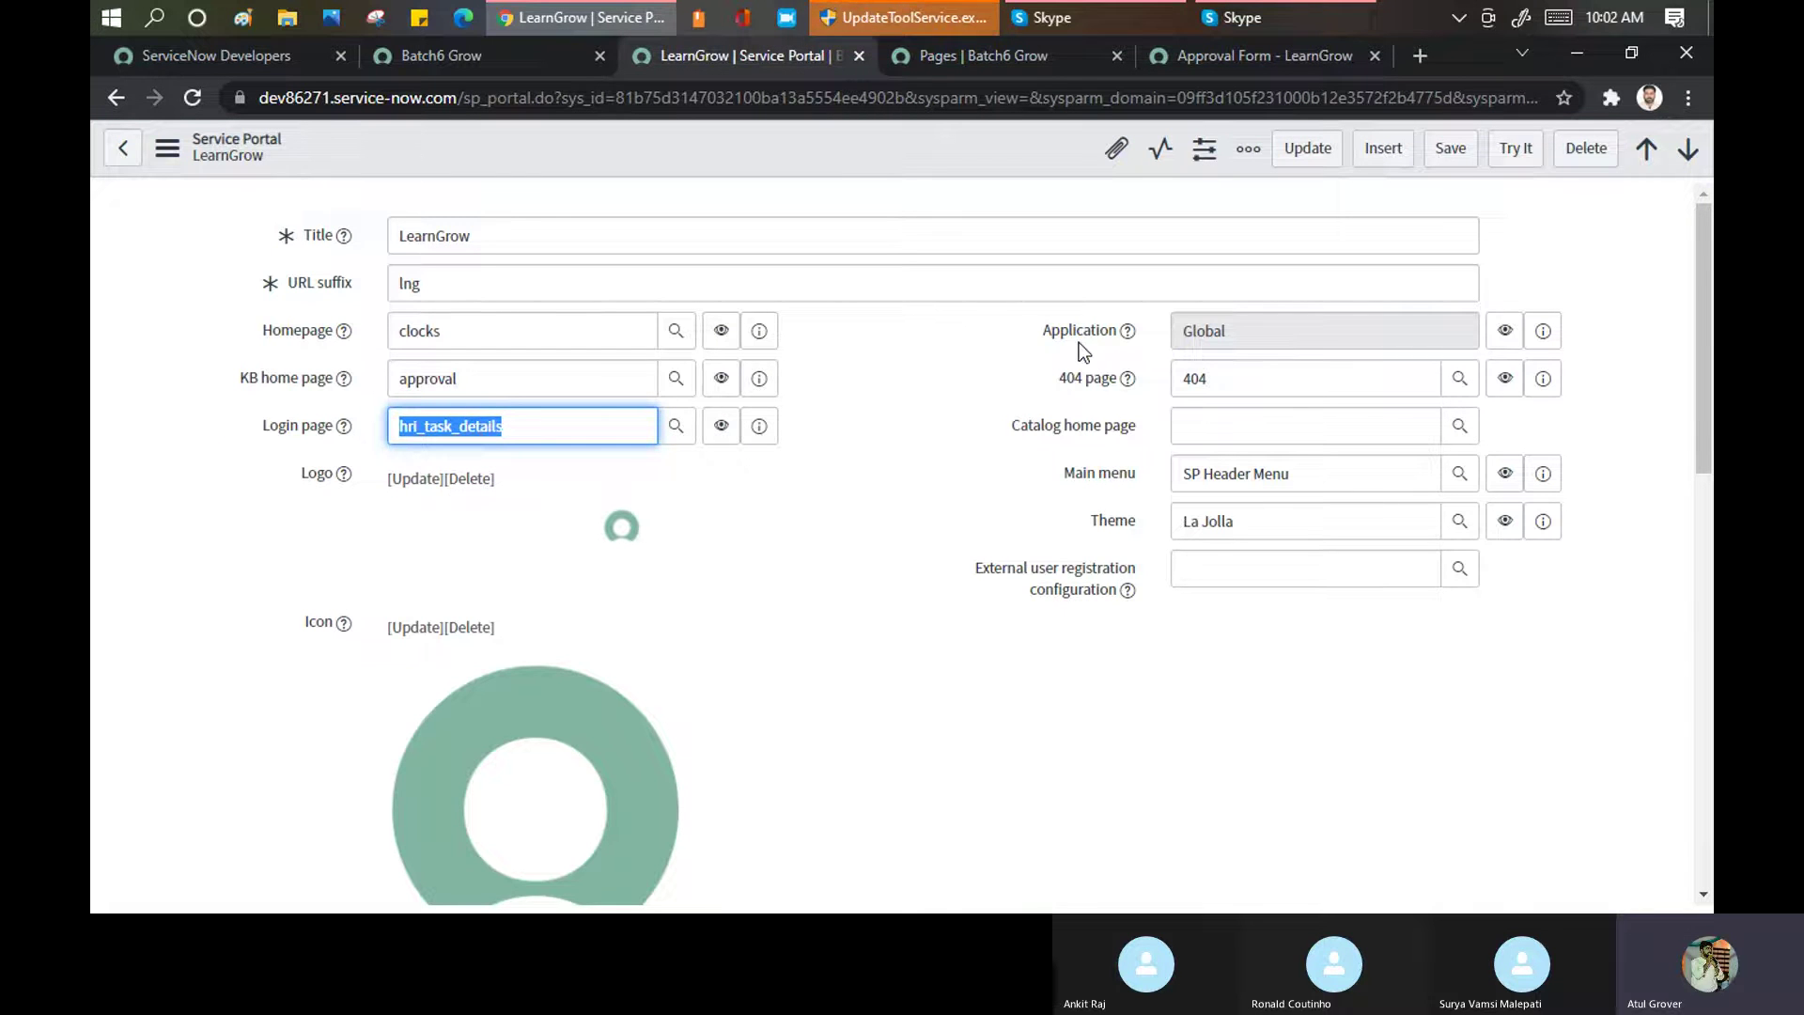
{"action": "left_click_drag", "start_coordinate": [1057, 377], "coordinate": [1175, 385]}
{"action": "left_click", "coordinate": [1184, 379]}
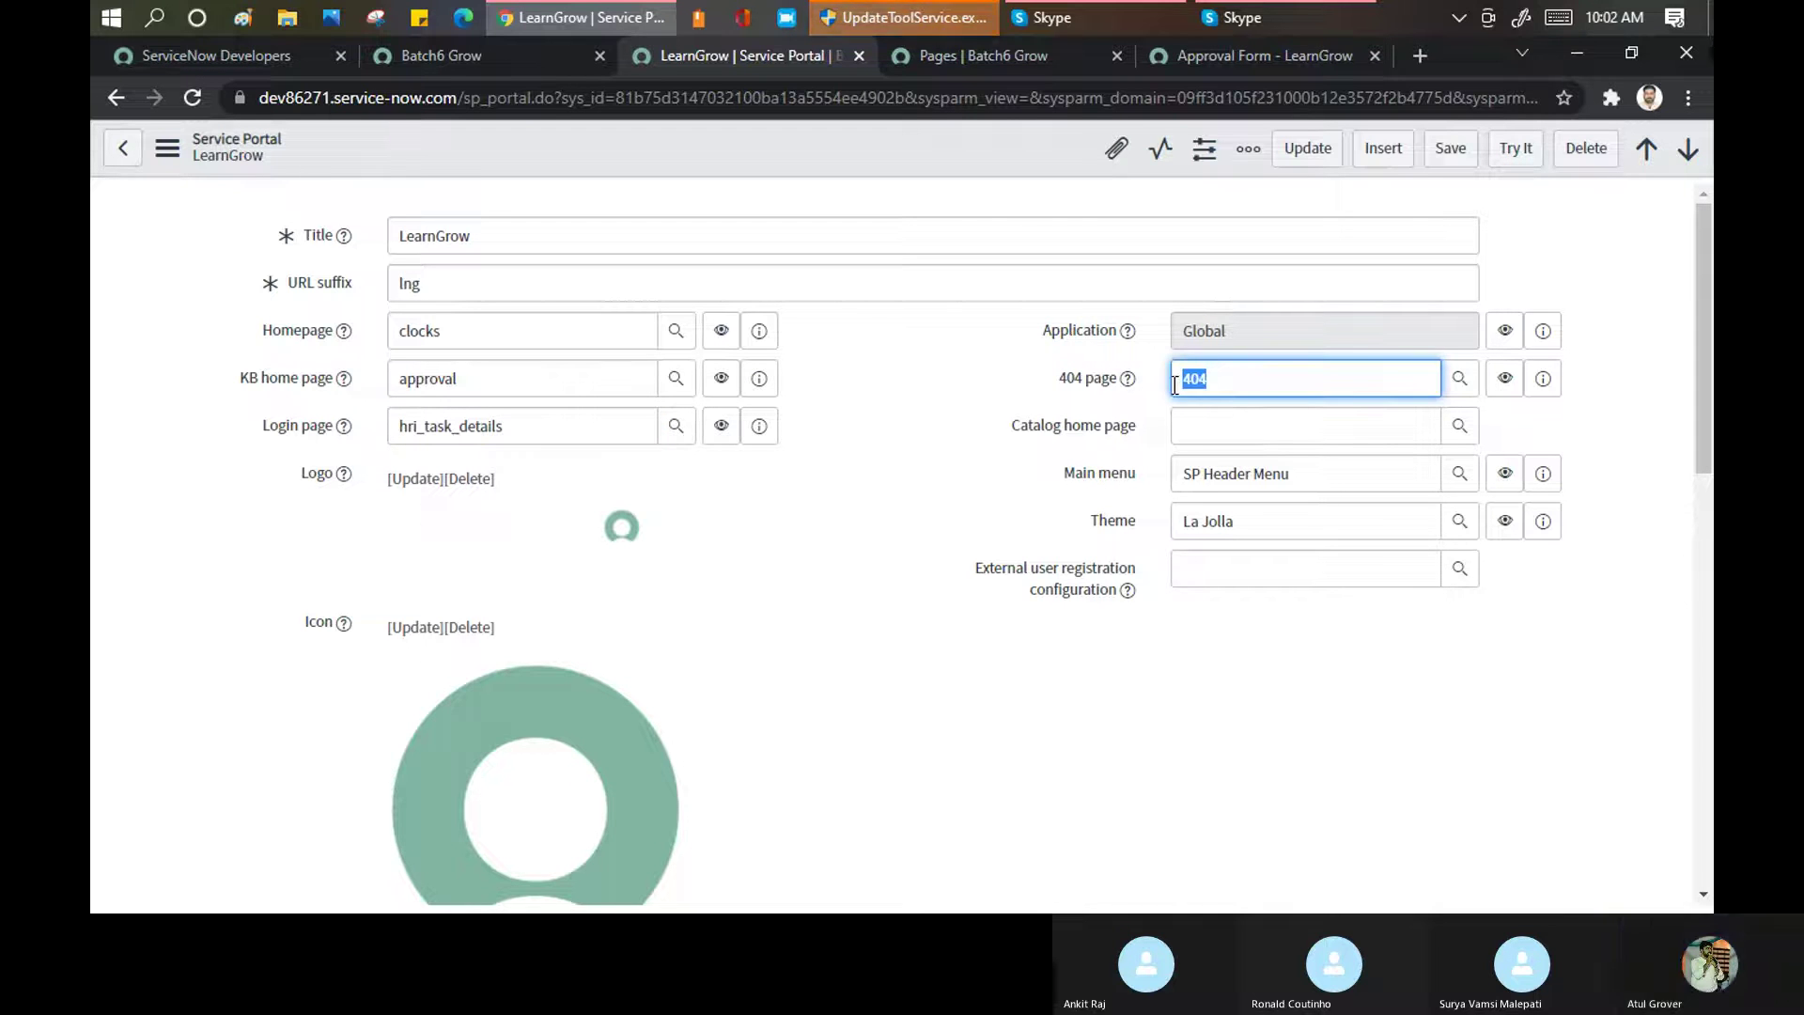
{"action": "left_click", "coordinate": [1165, 59]}
{"action": "left_click", "coordinate": [912, 98]}
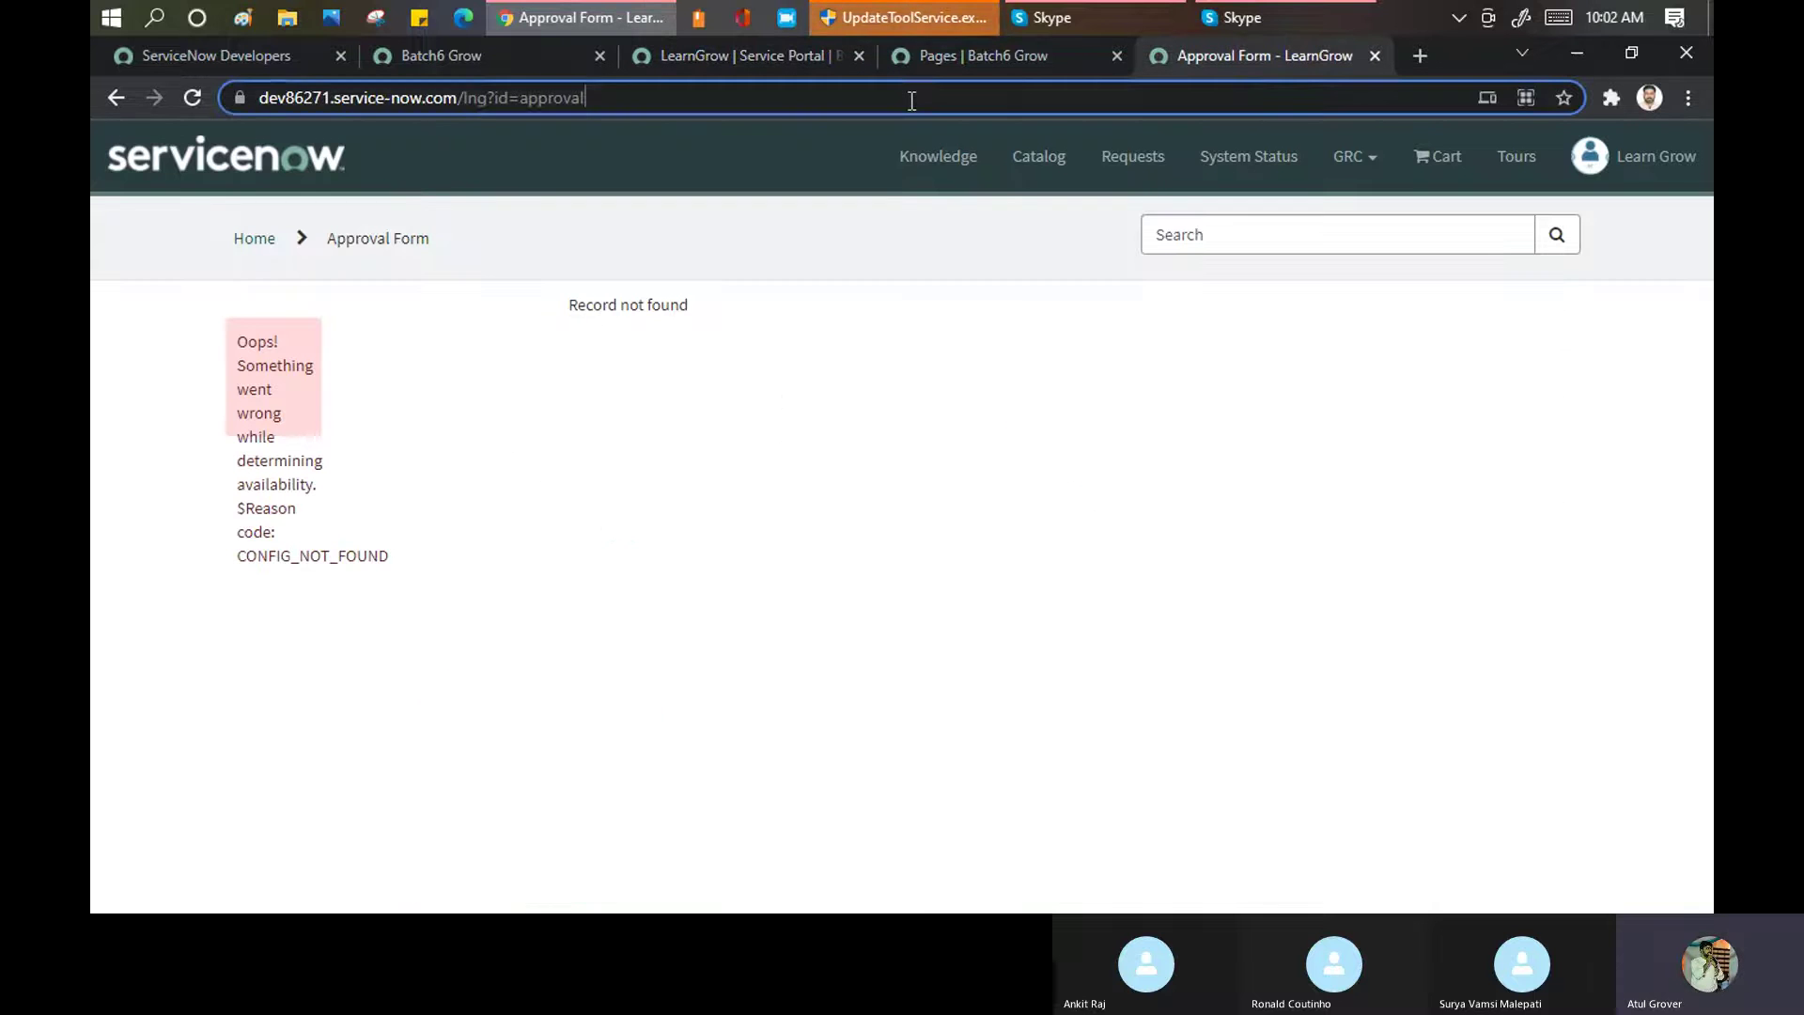
{"action": "left_click", "coordinate": [911, 98]}
{"action": "type", "text": "?kjhkjhkhkj"}
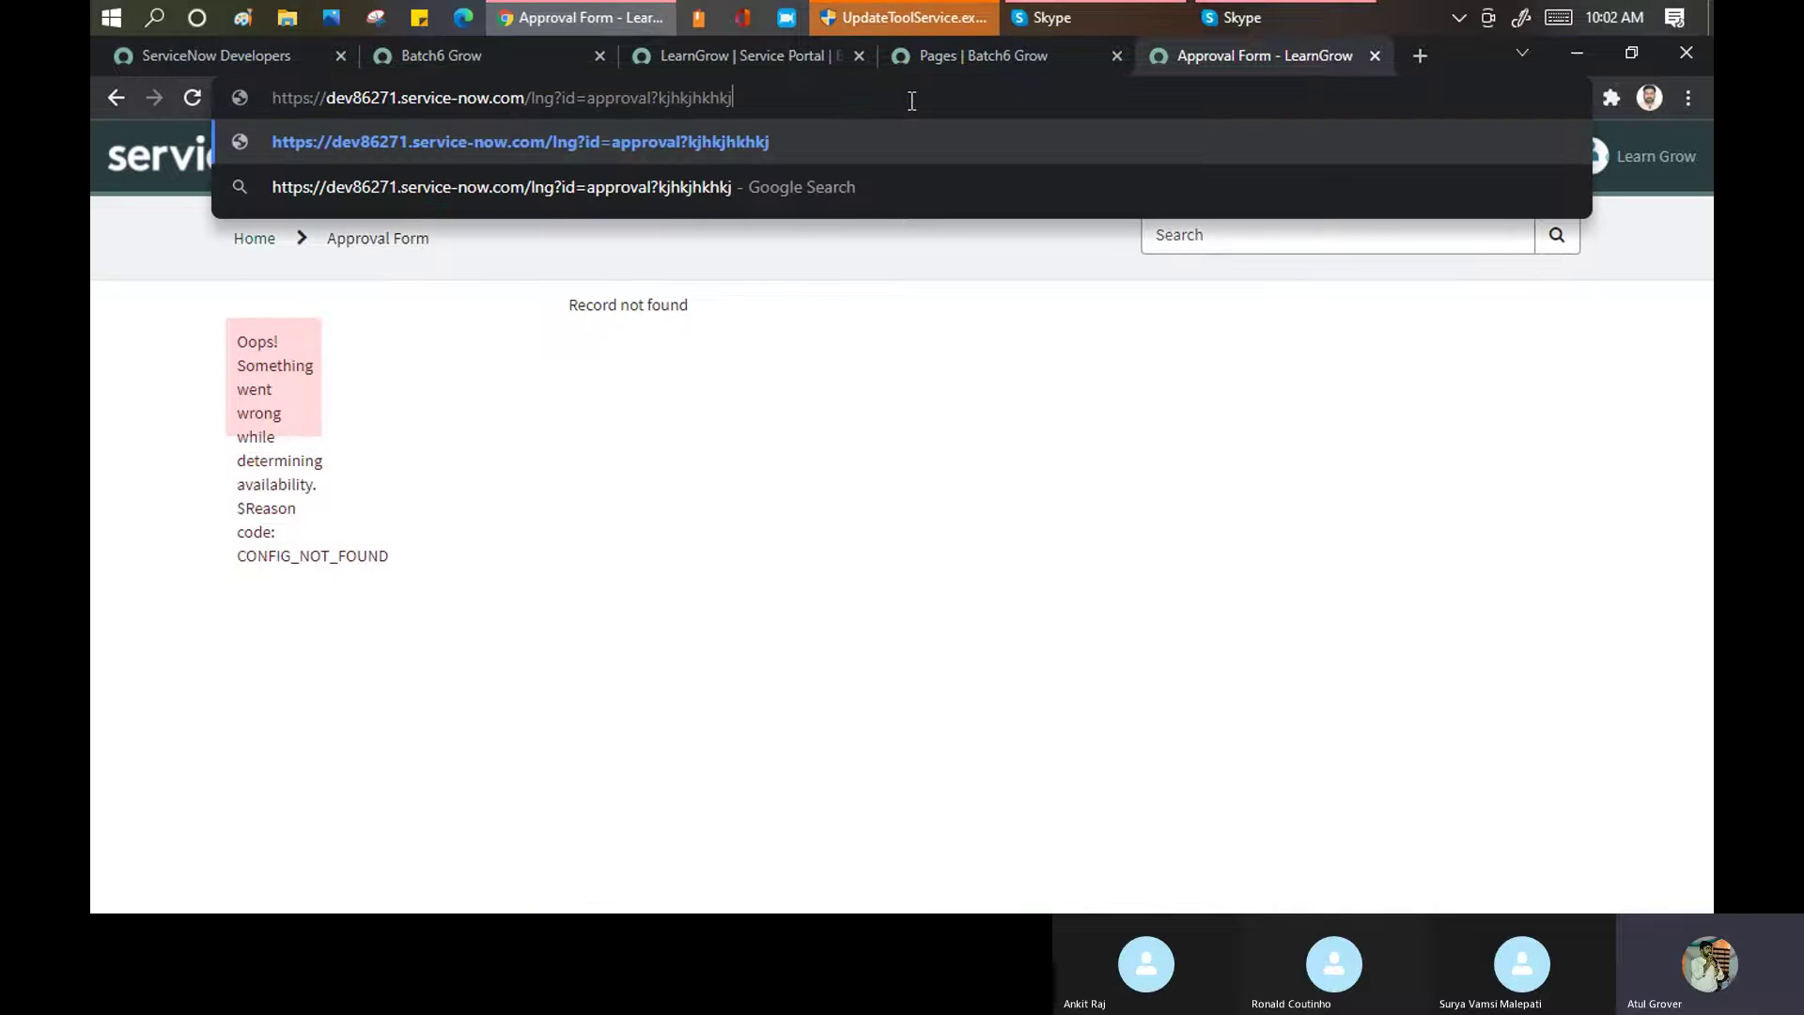
{"action": "key", "text": "Return"}
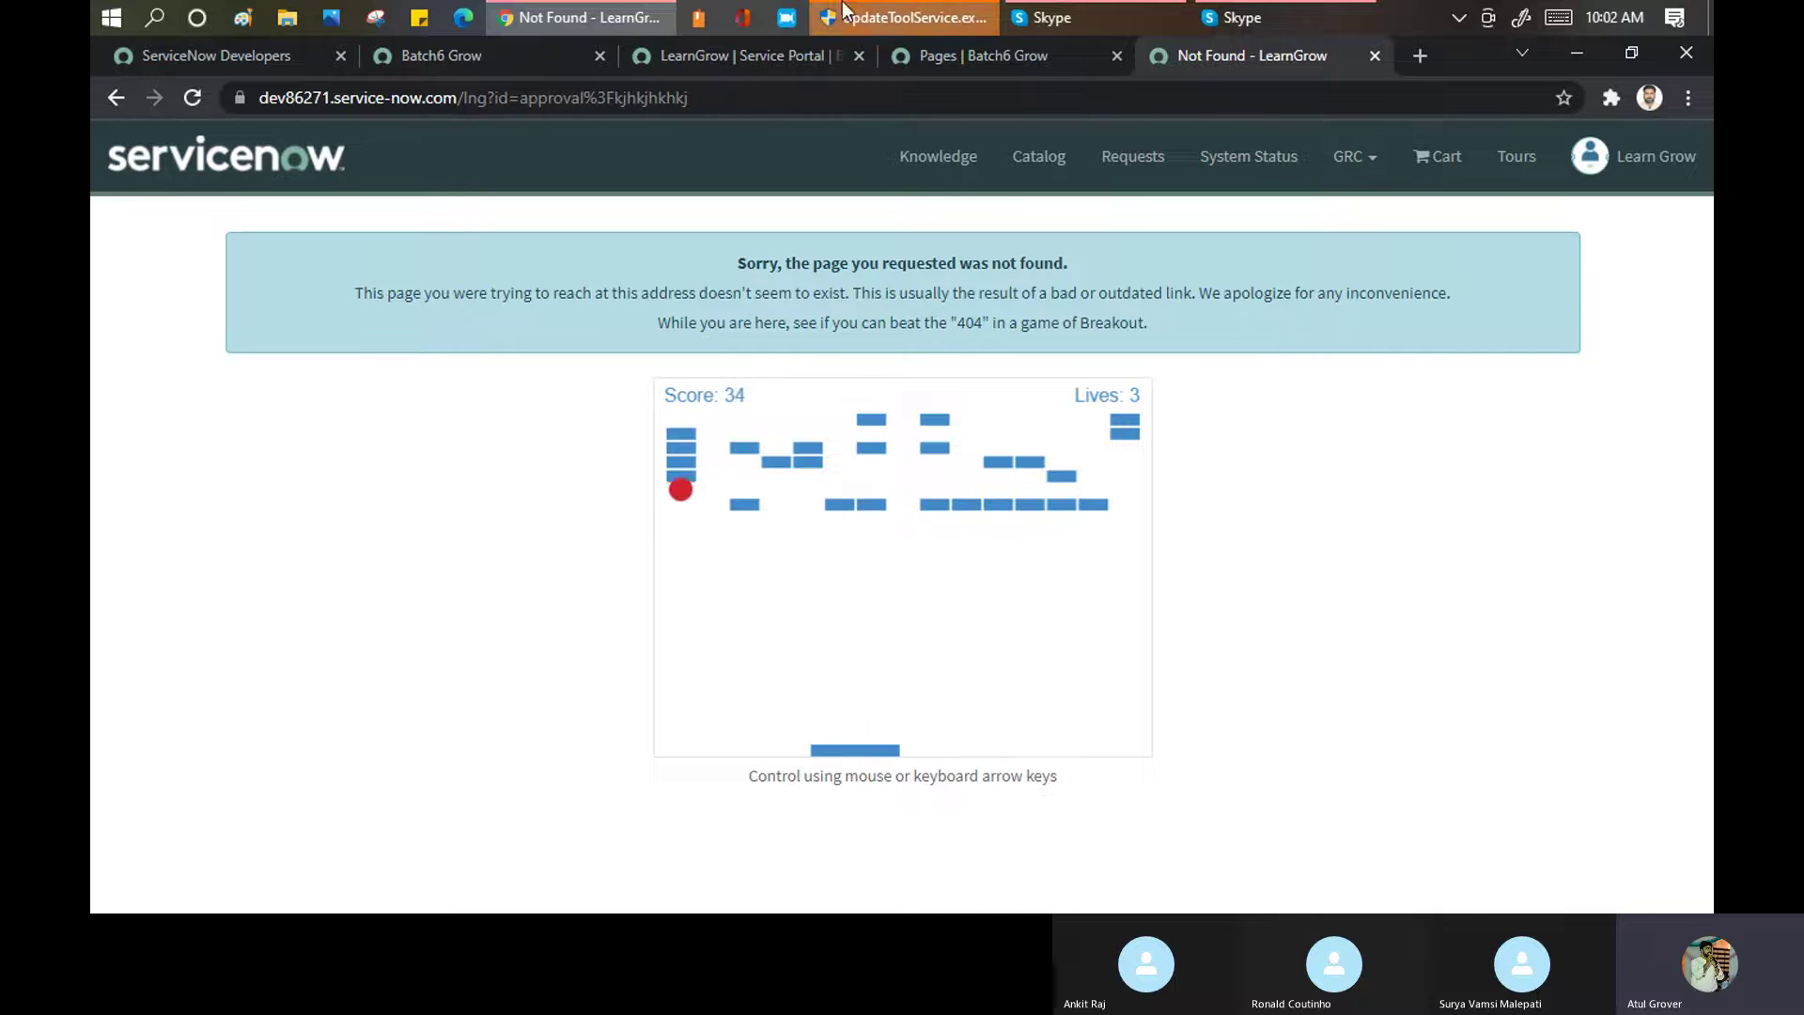
Open the live portal's Catalog Home page at sc_home
{"action": "left_click", "coordinate": [743, 54]}
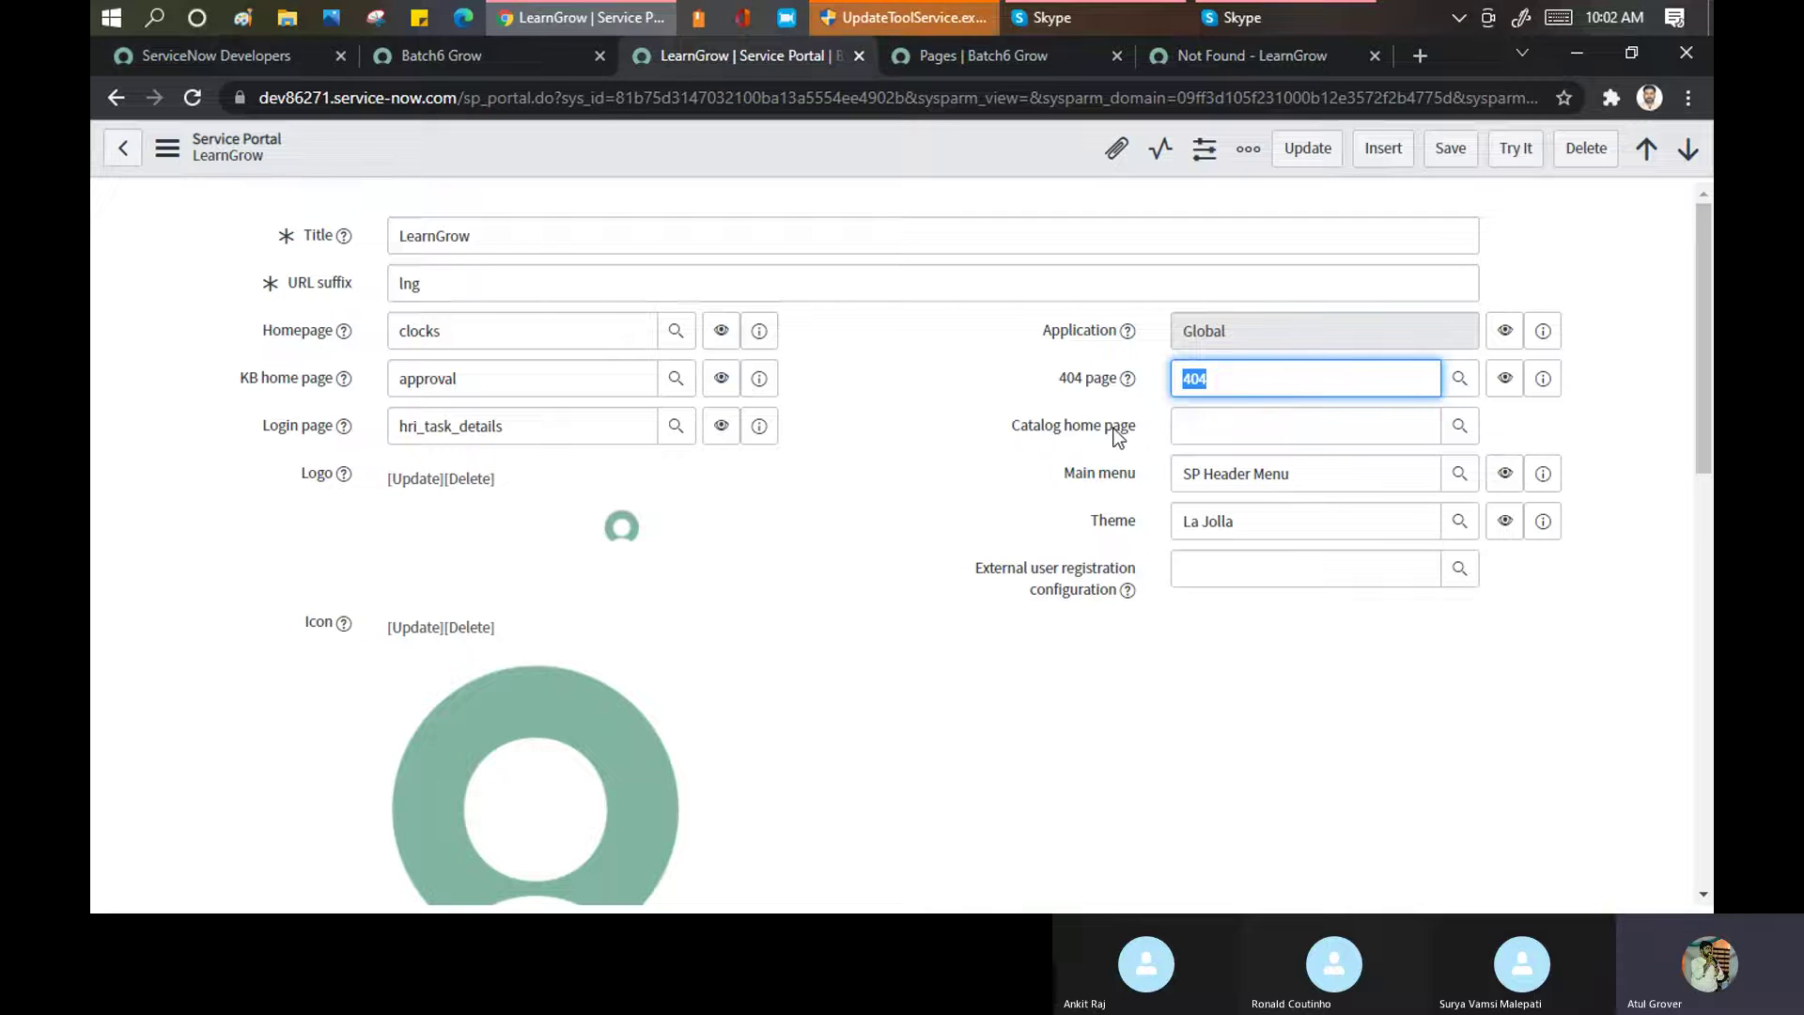
{"action": "left_click", "coordinate": [1212, 56]}
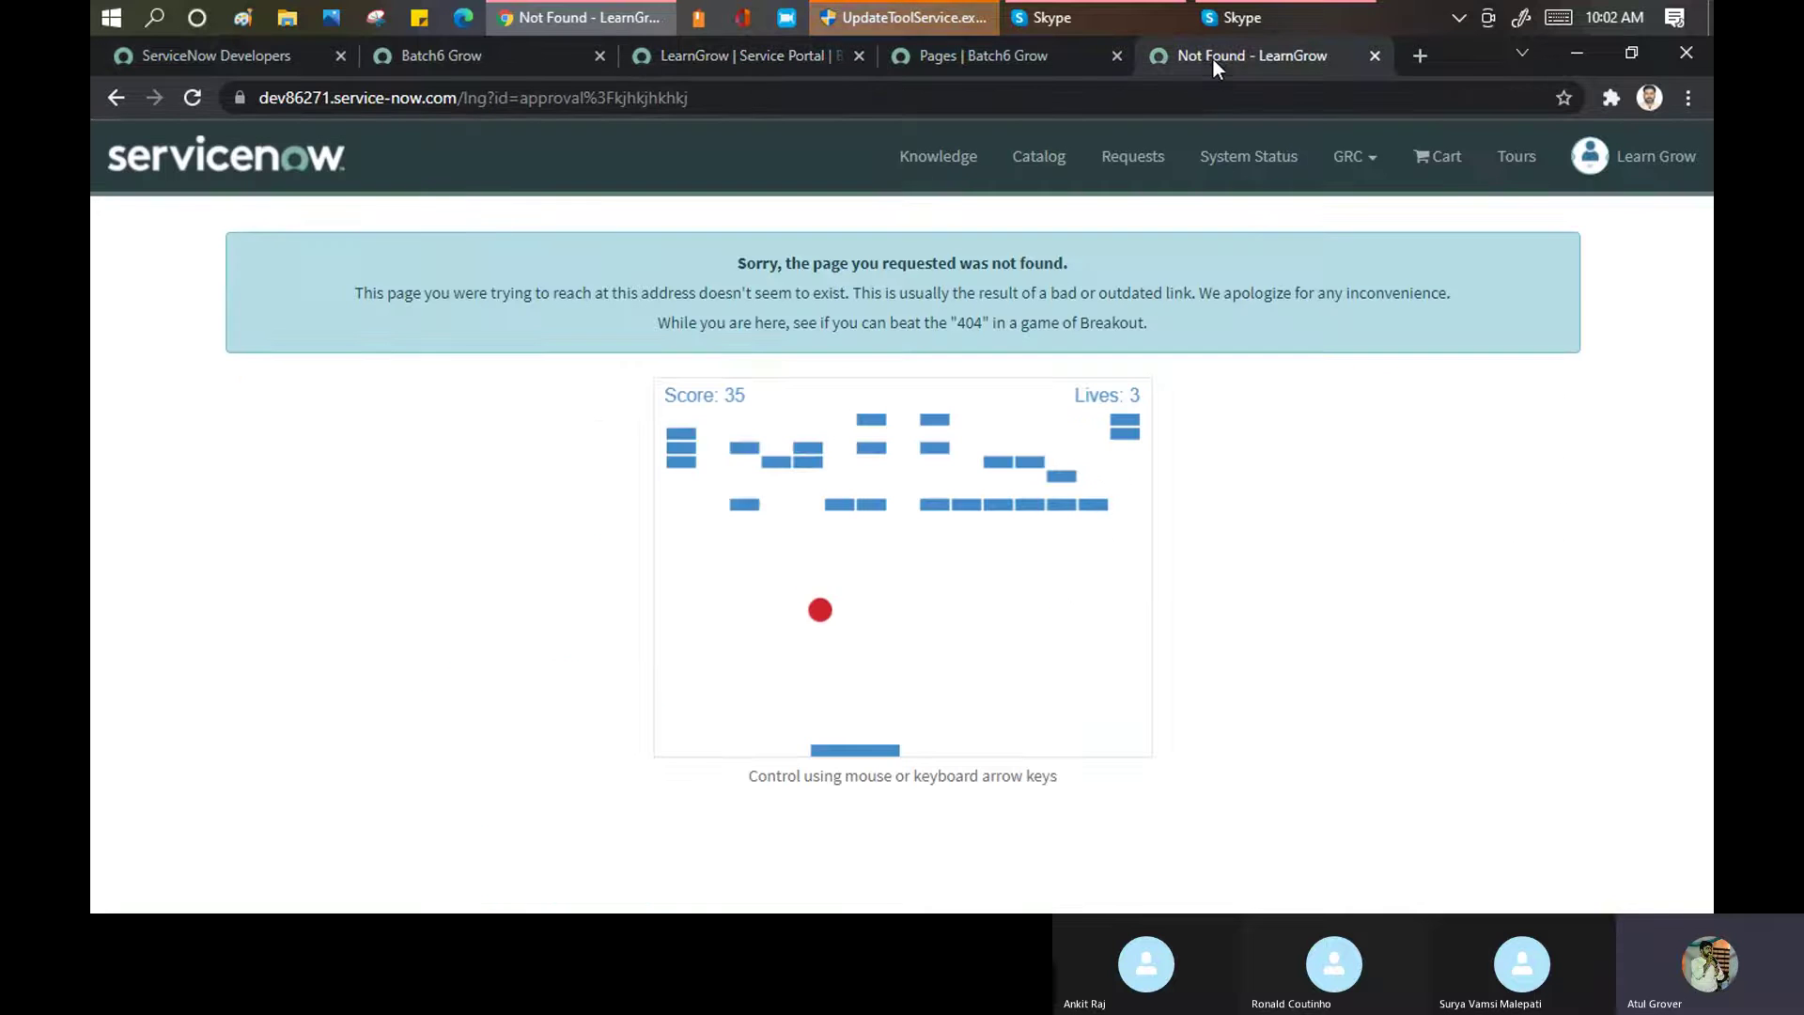
{"action": "left_click", "coordinate": [1050, 171]}
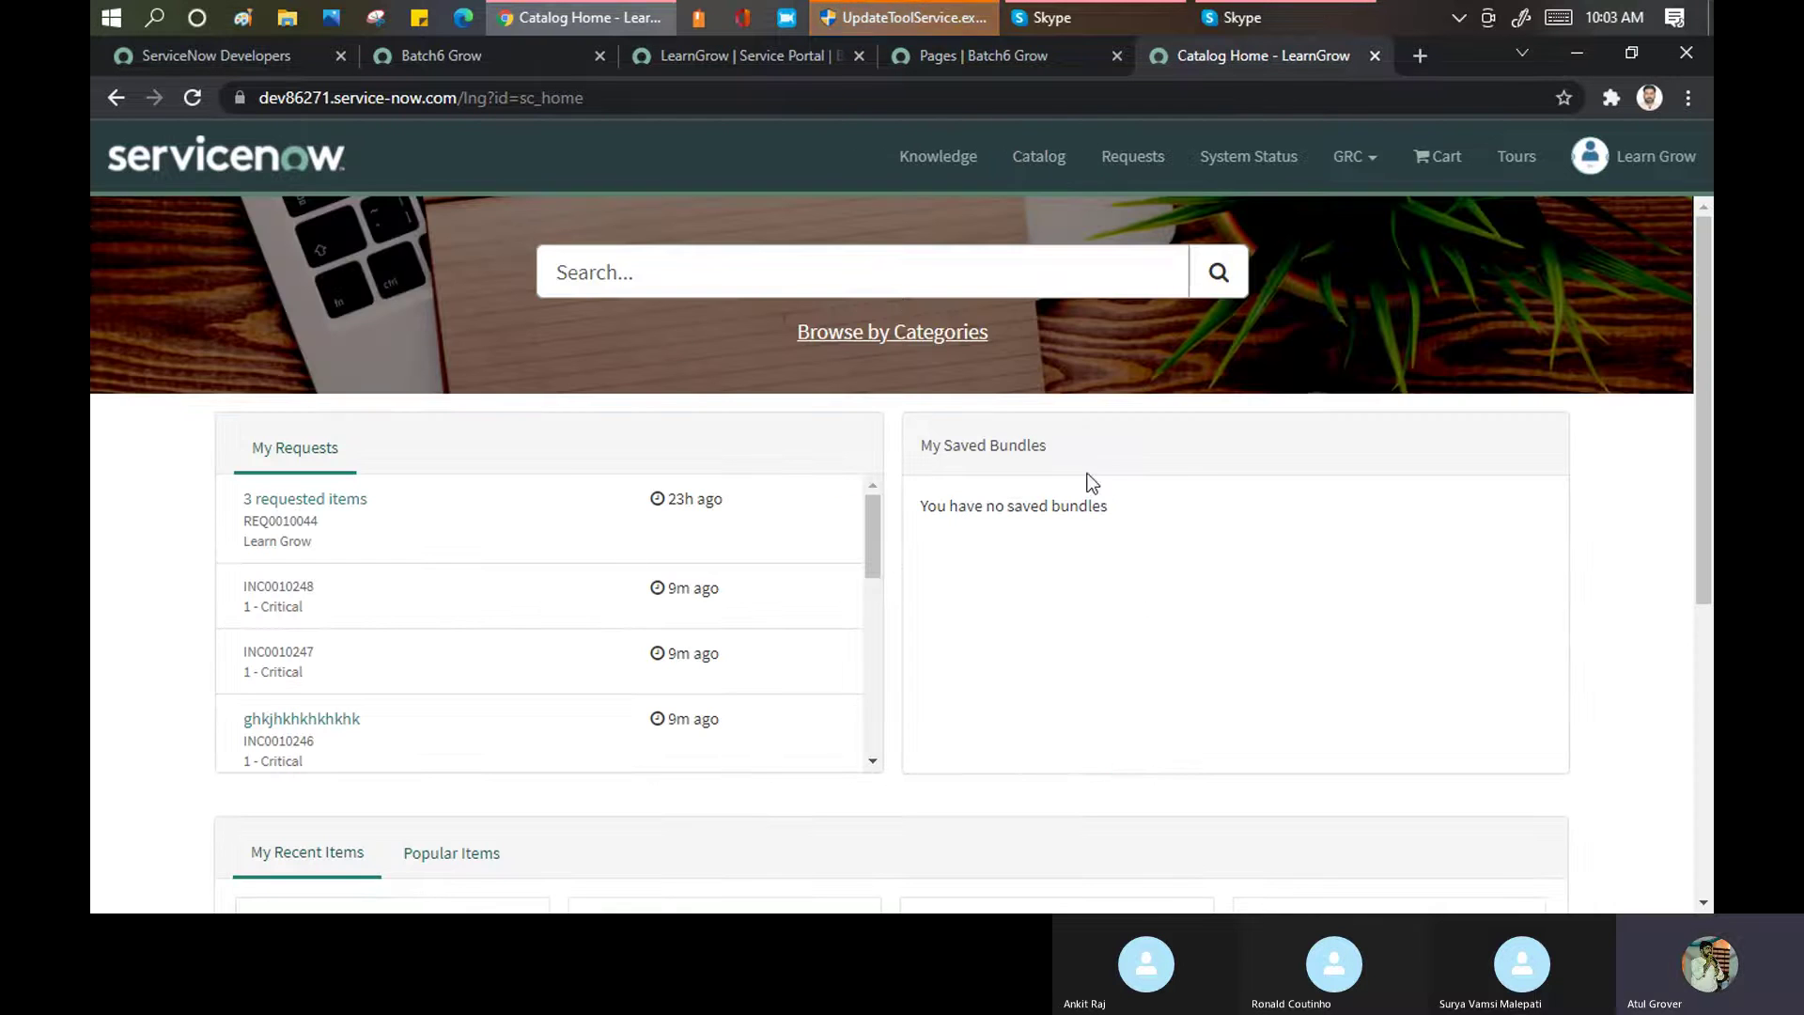
Look up bhome for the empty Catalog home page field and save the LearnGrow record
{"action": "left_click", "coordinate": [718, 52]}
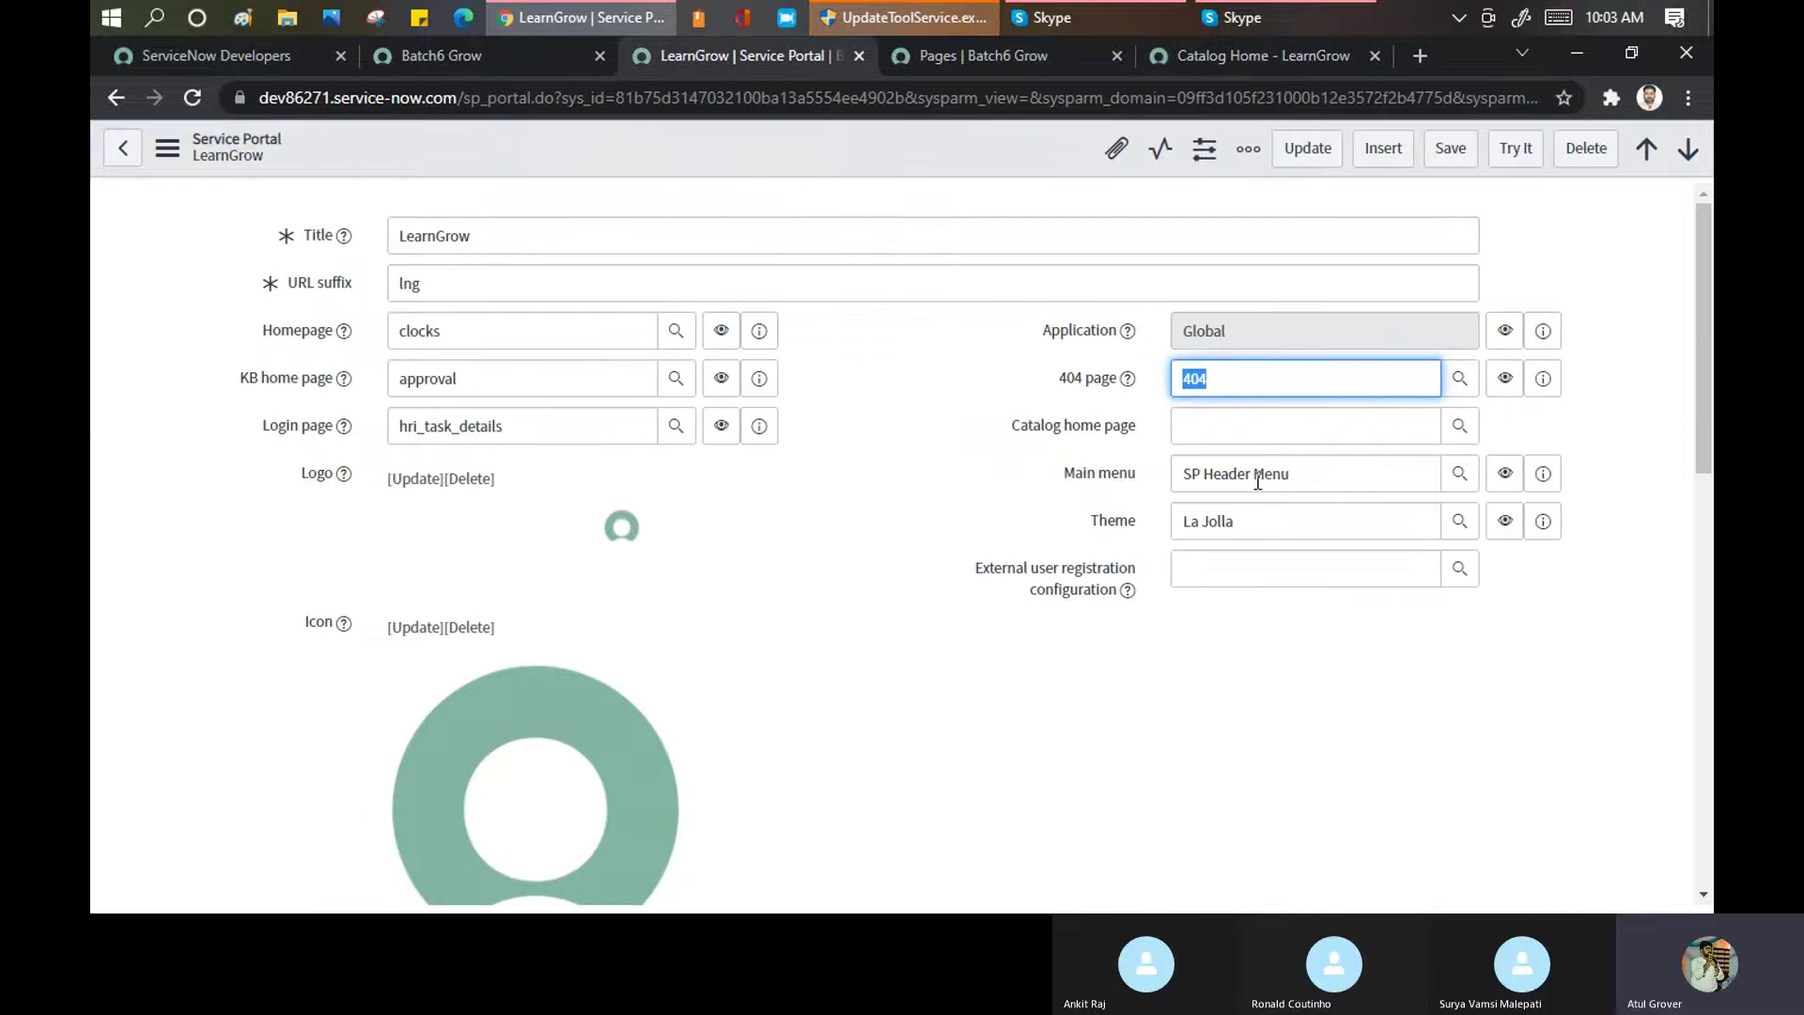
{"action": "left_click", "coordinate": [1275, 417]}
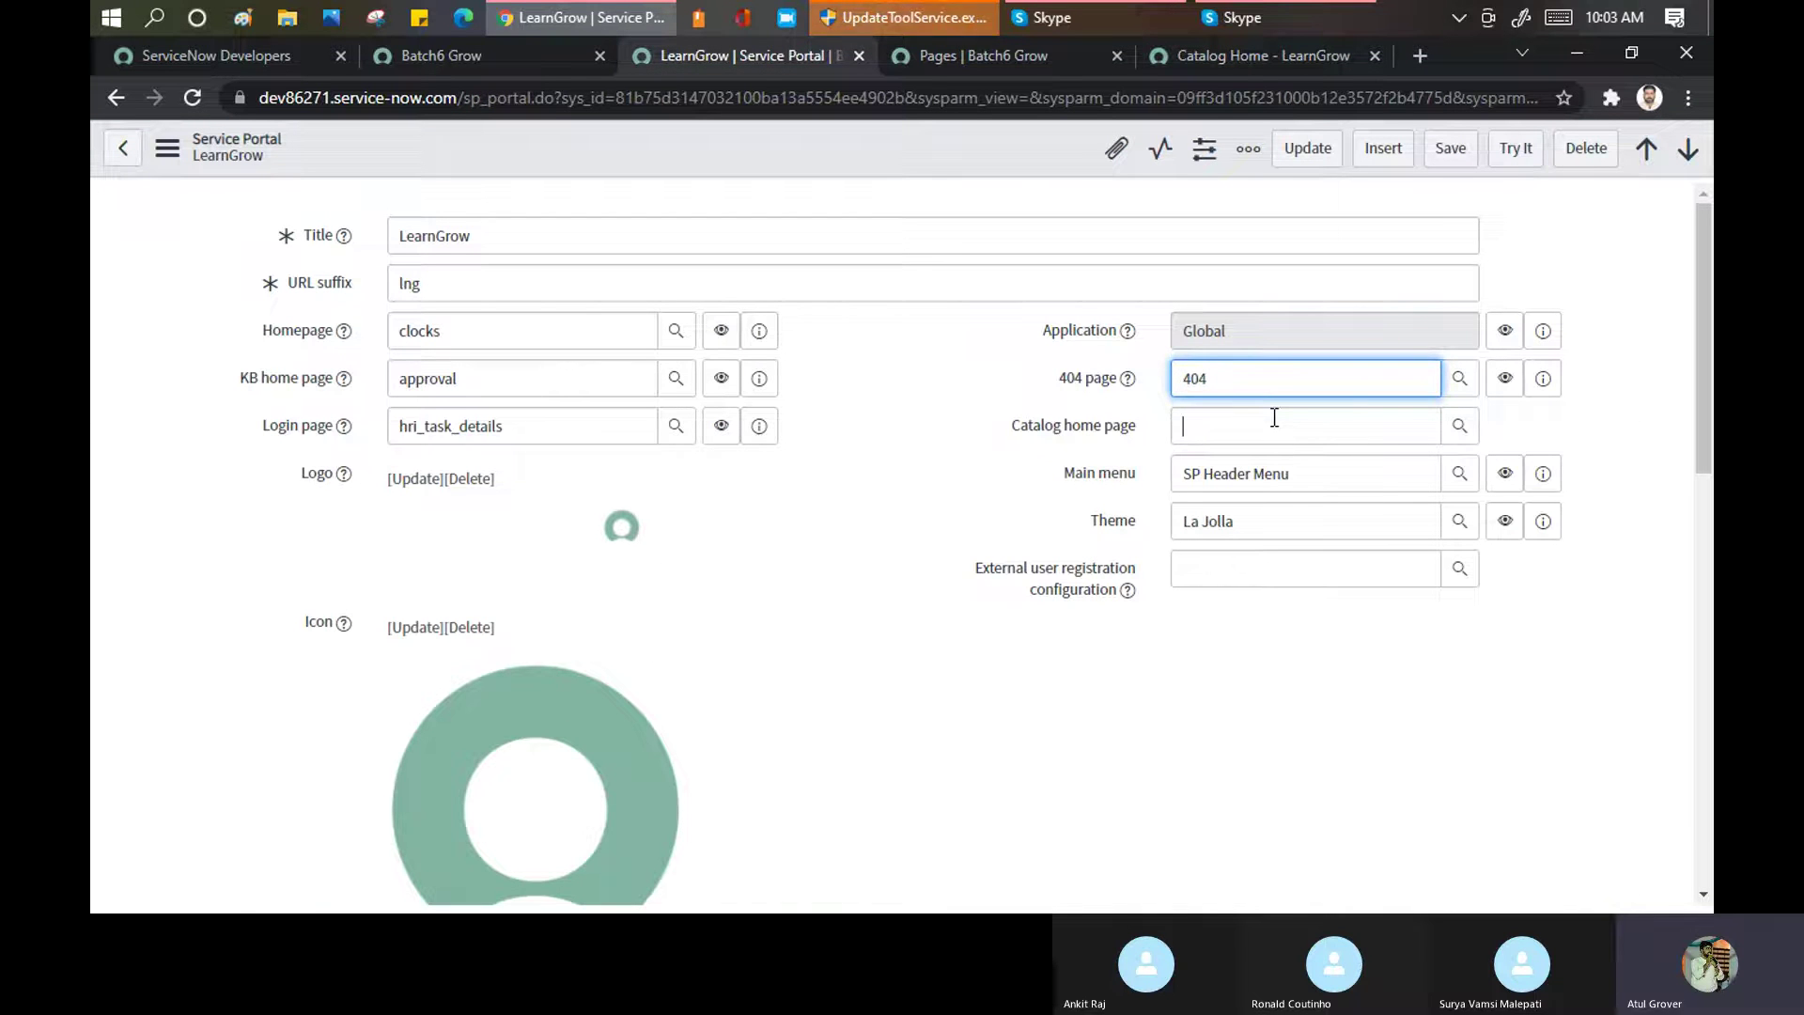
{"action": "type", "text": "*"}
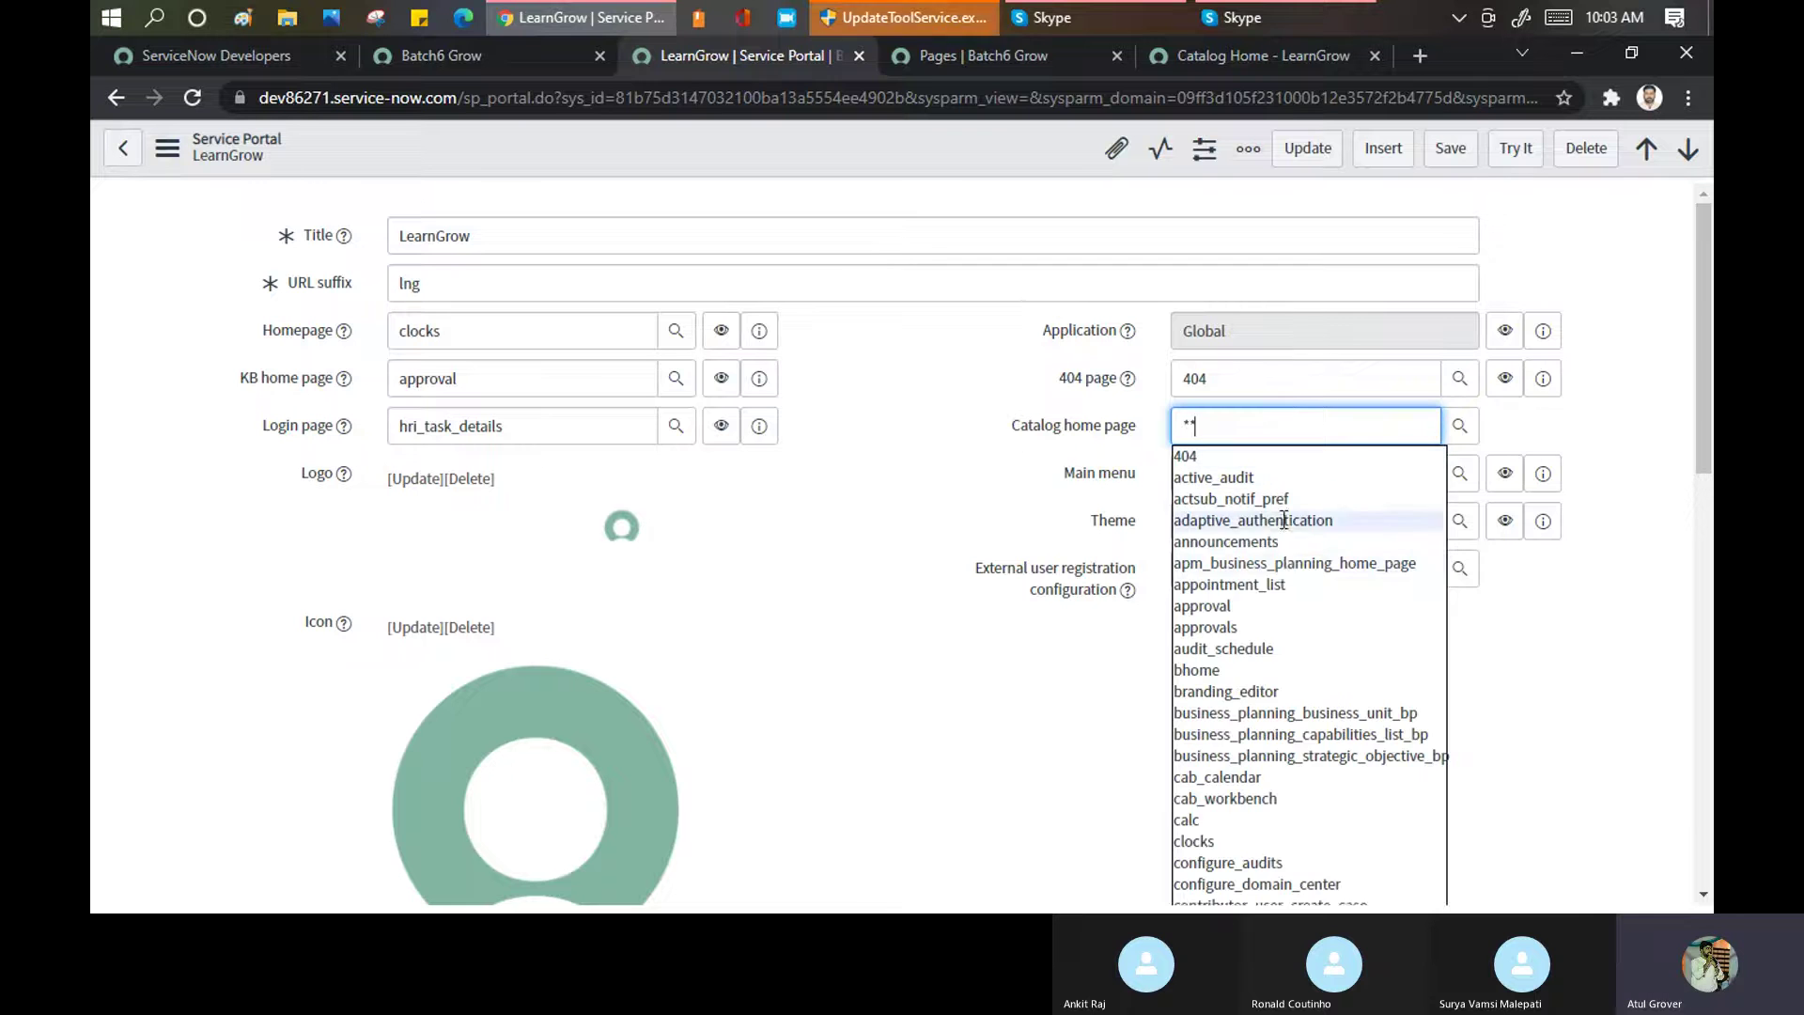
{"action": "left_click", "coordinate": [1222, 669]}
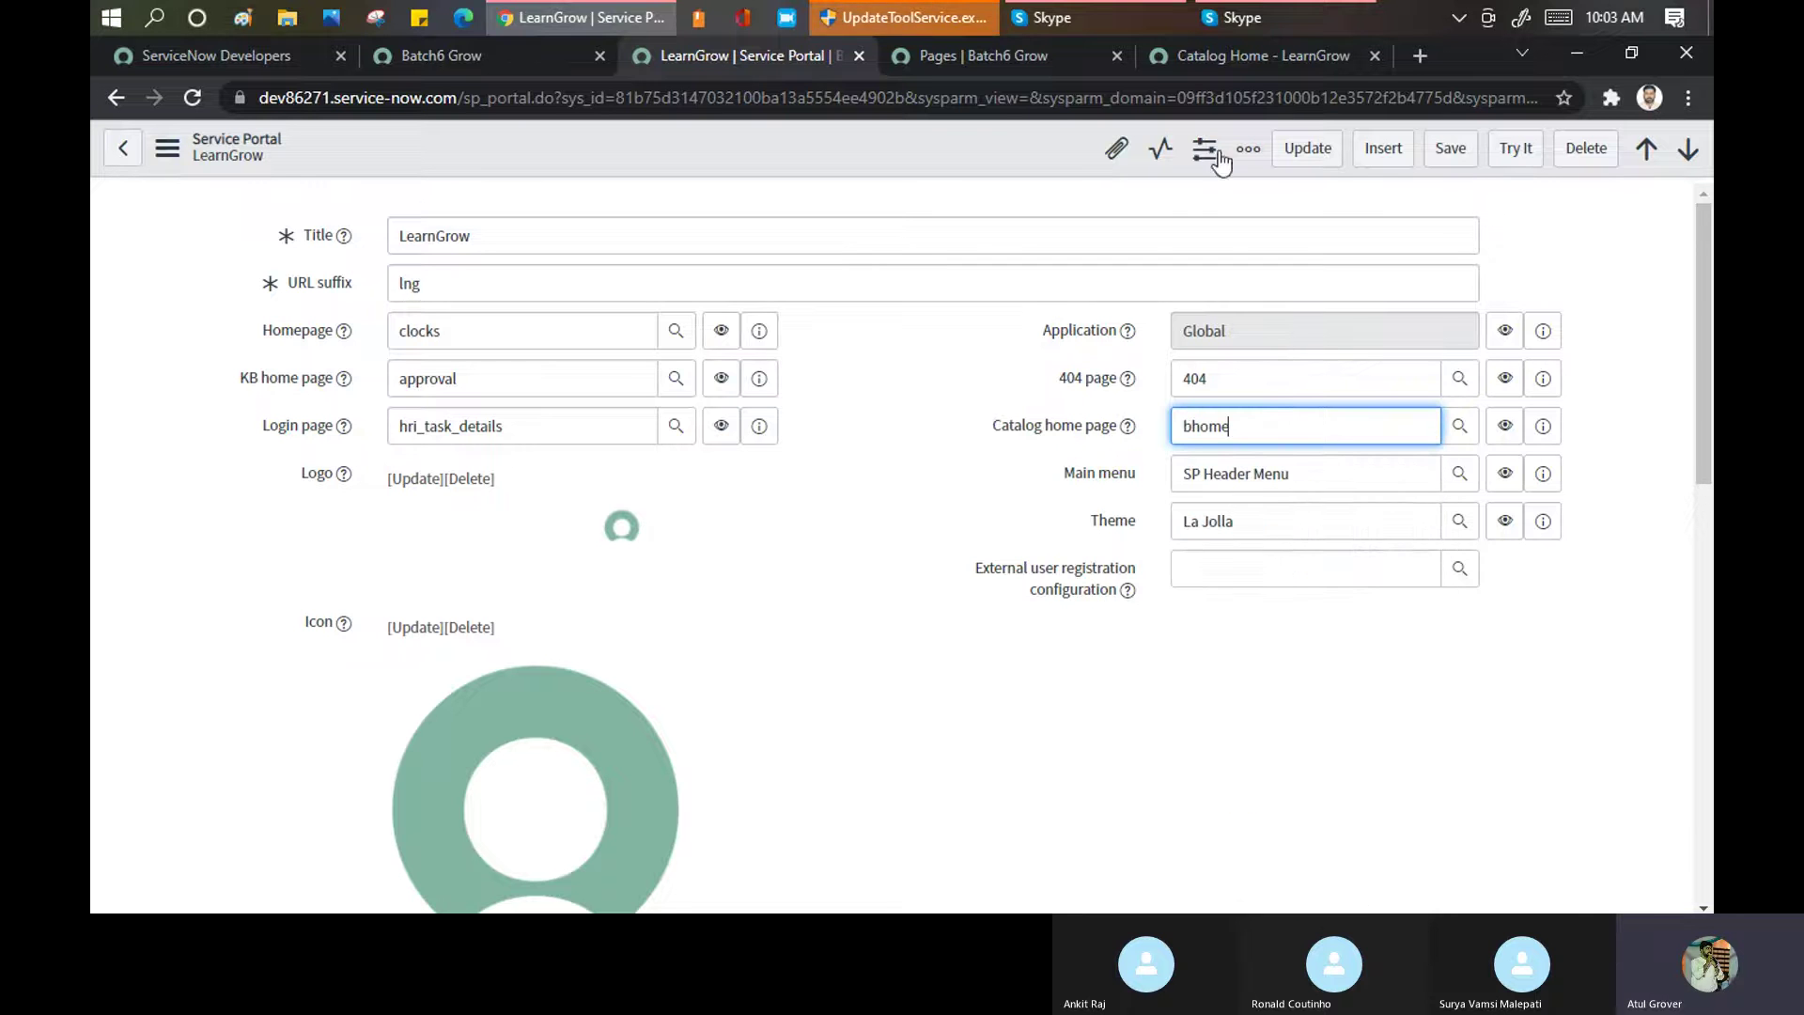
{"action": "left_click", "coordinate": [1450, 147]}
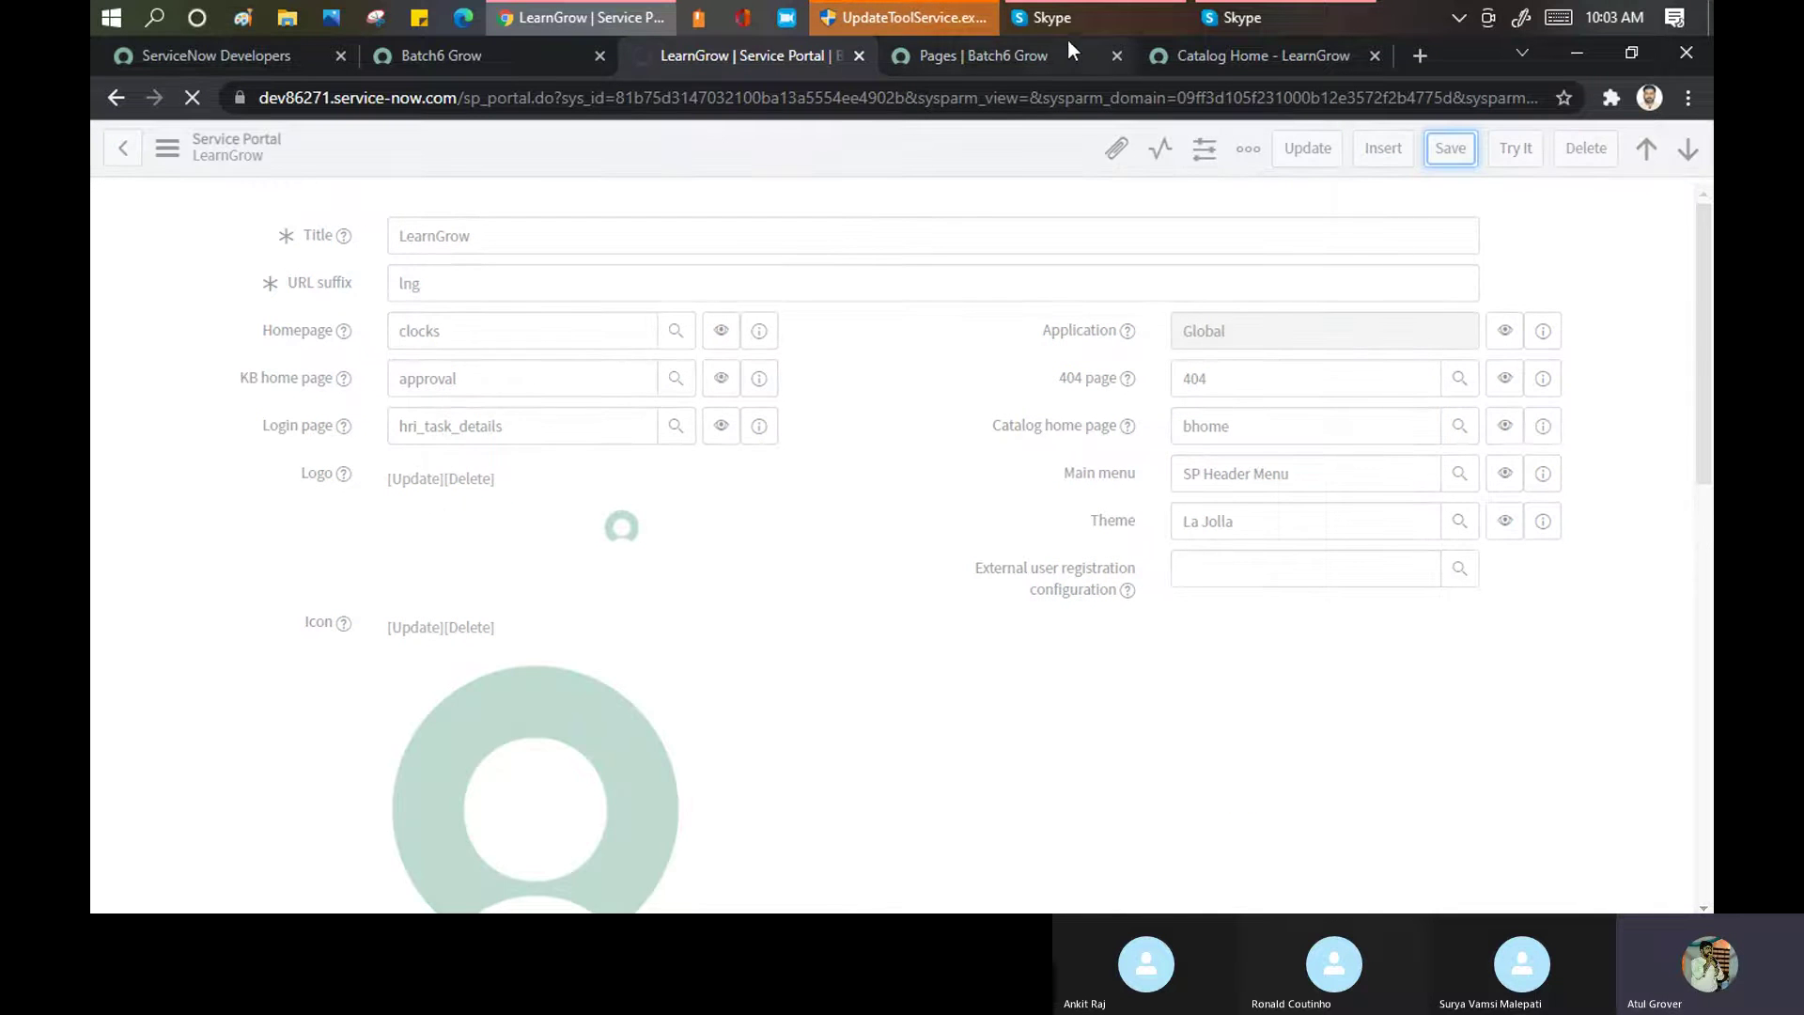
{"action": "left_click", "coordinate": [1219, 58]}
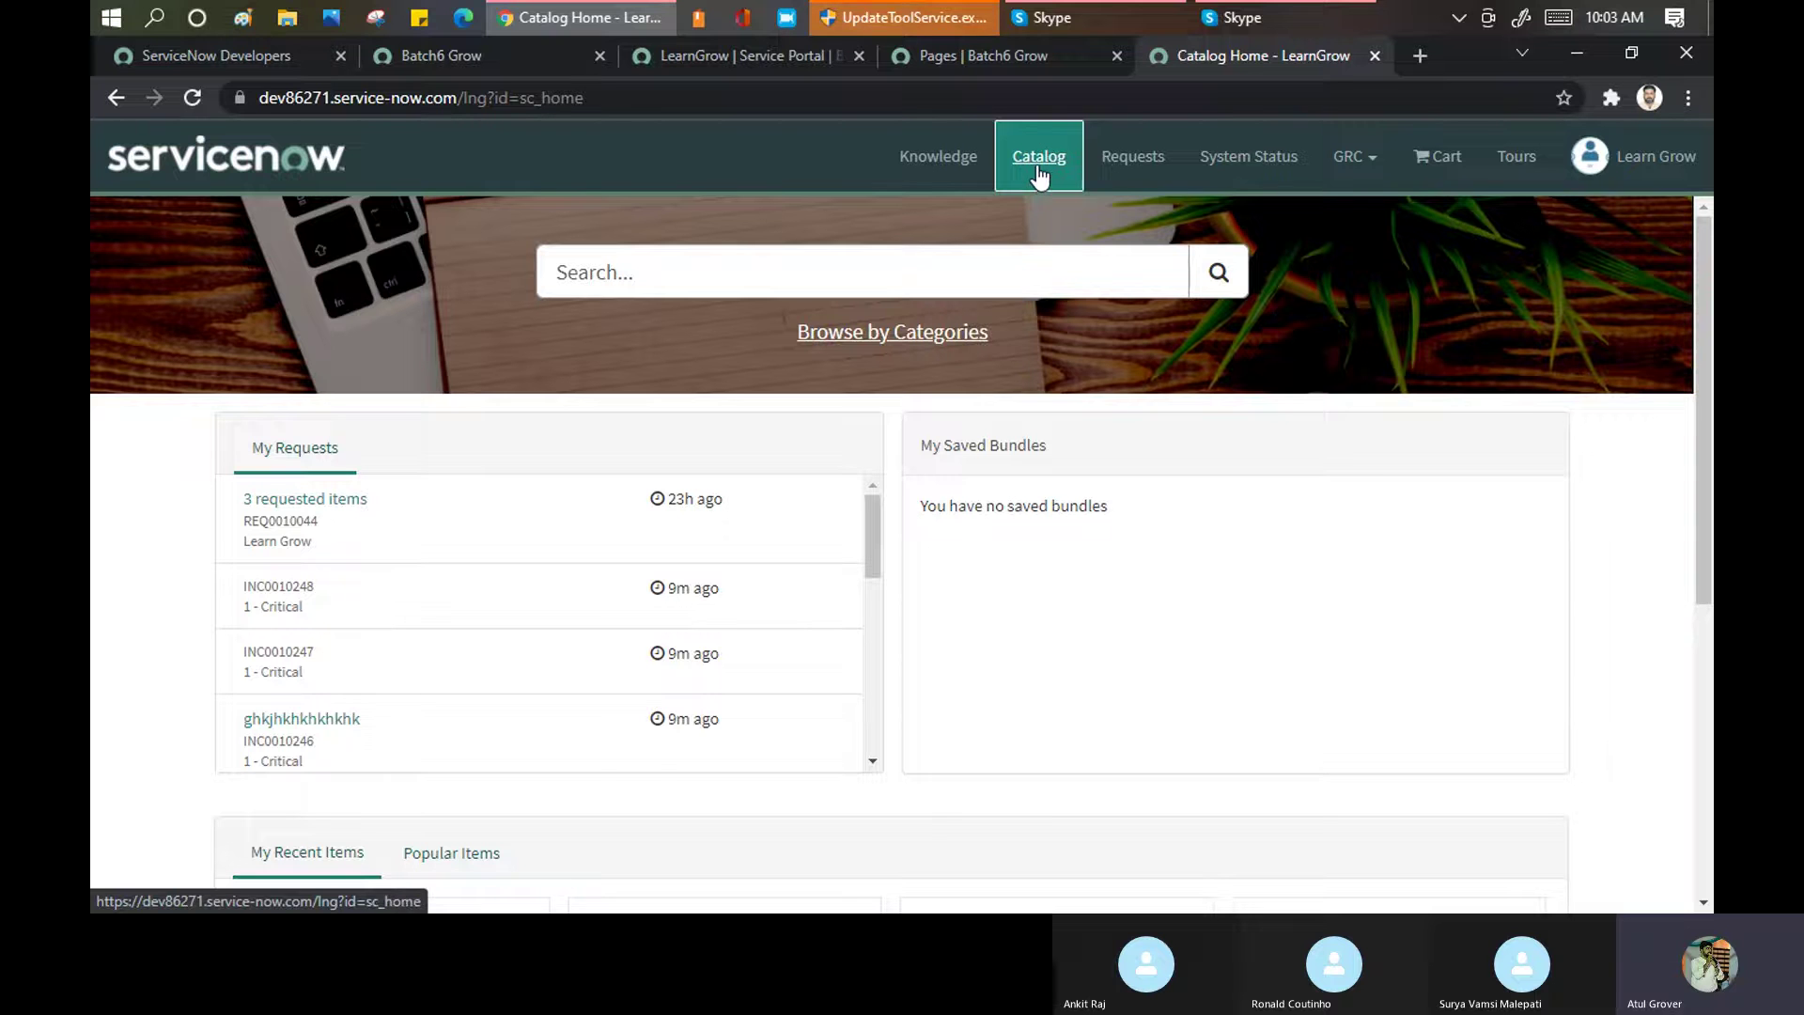
Reload sc_home and follow Catalog to Benchmarks Home showing the not opted in message, then return to the record
{"action": "left_click", "coordinate": [1046, 100]}
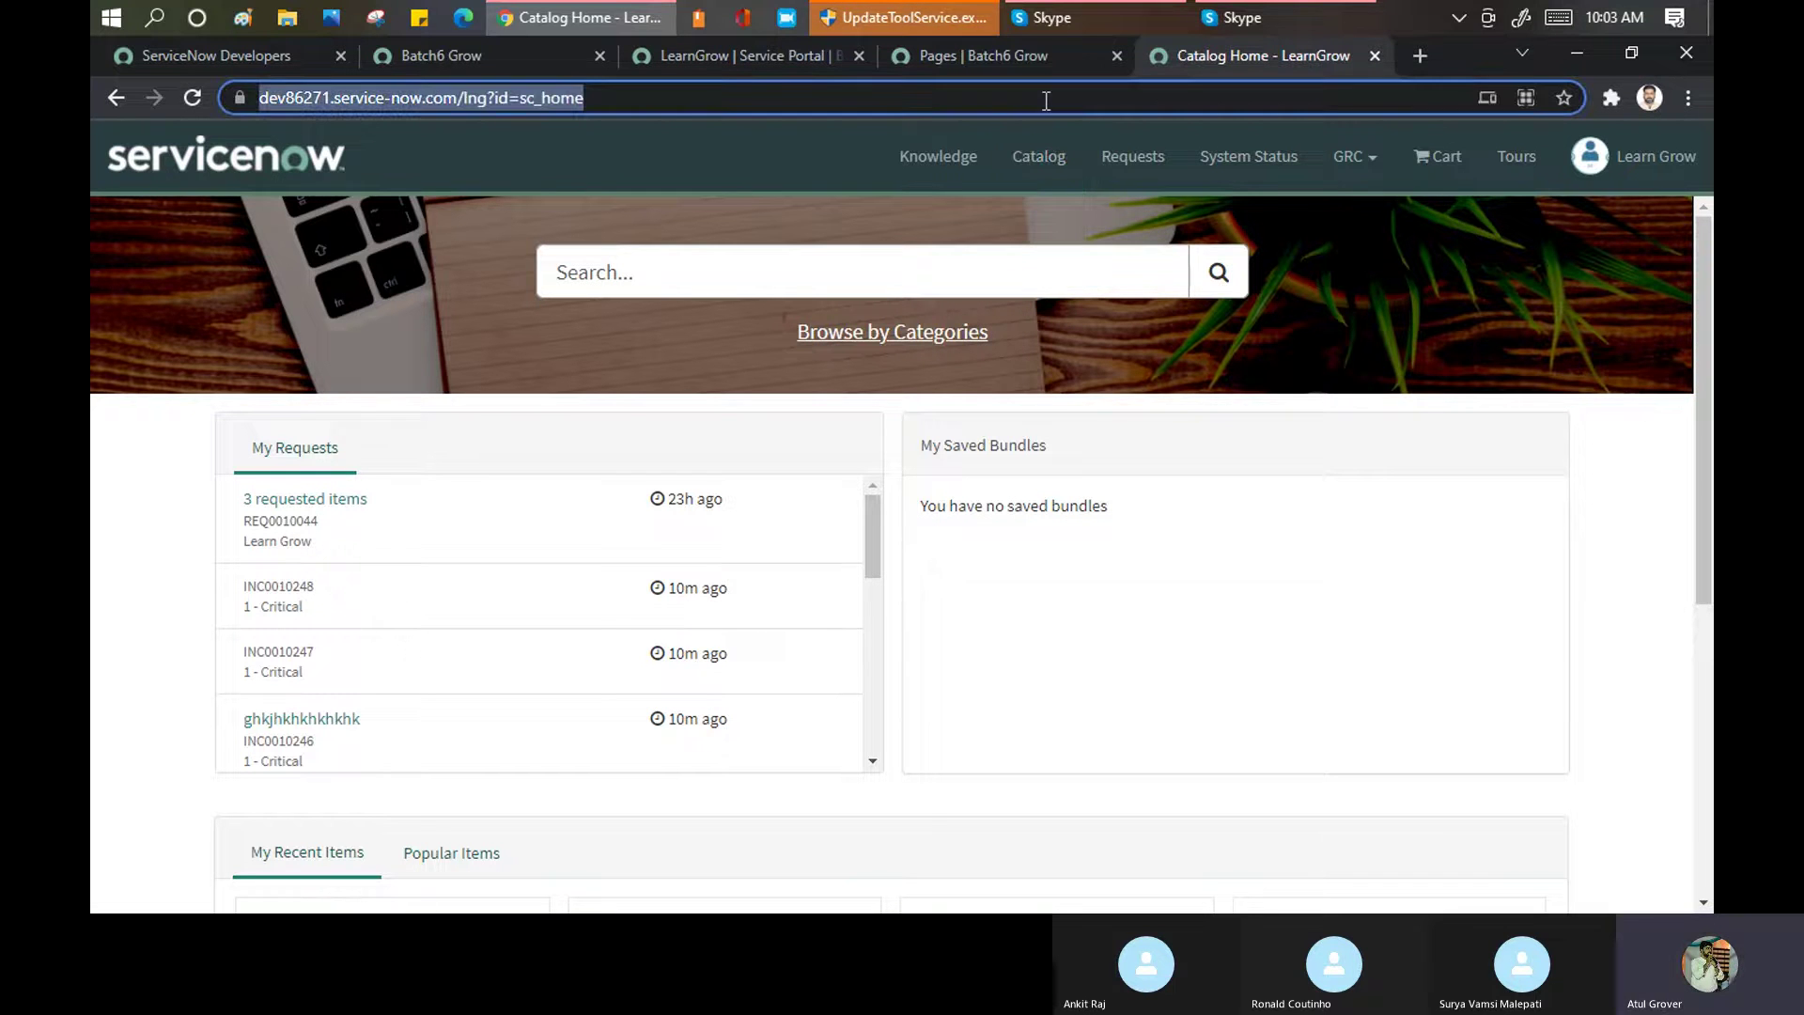
{"action": "key", "text": "Return"}
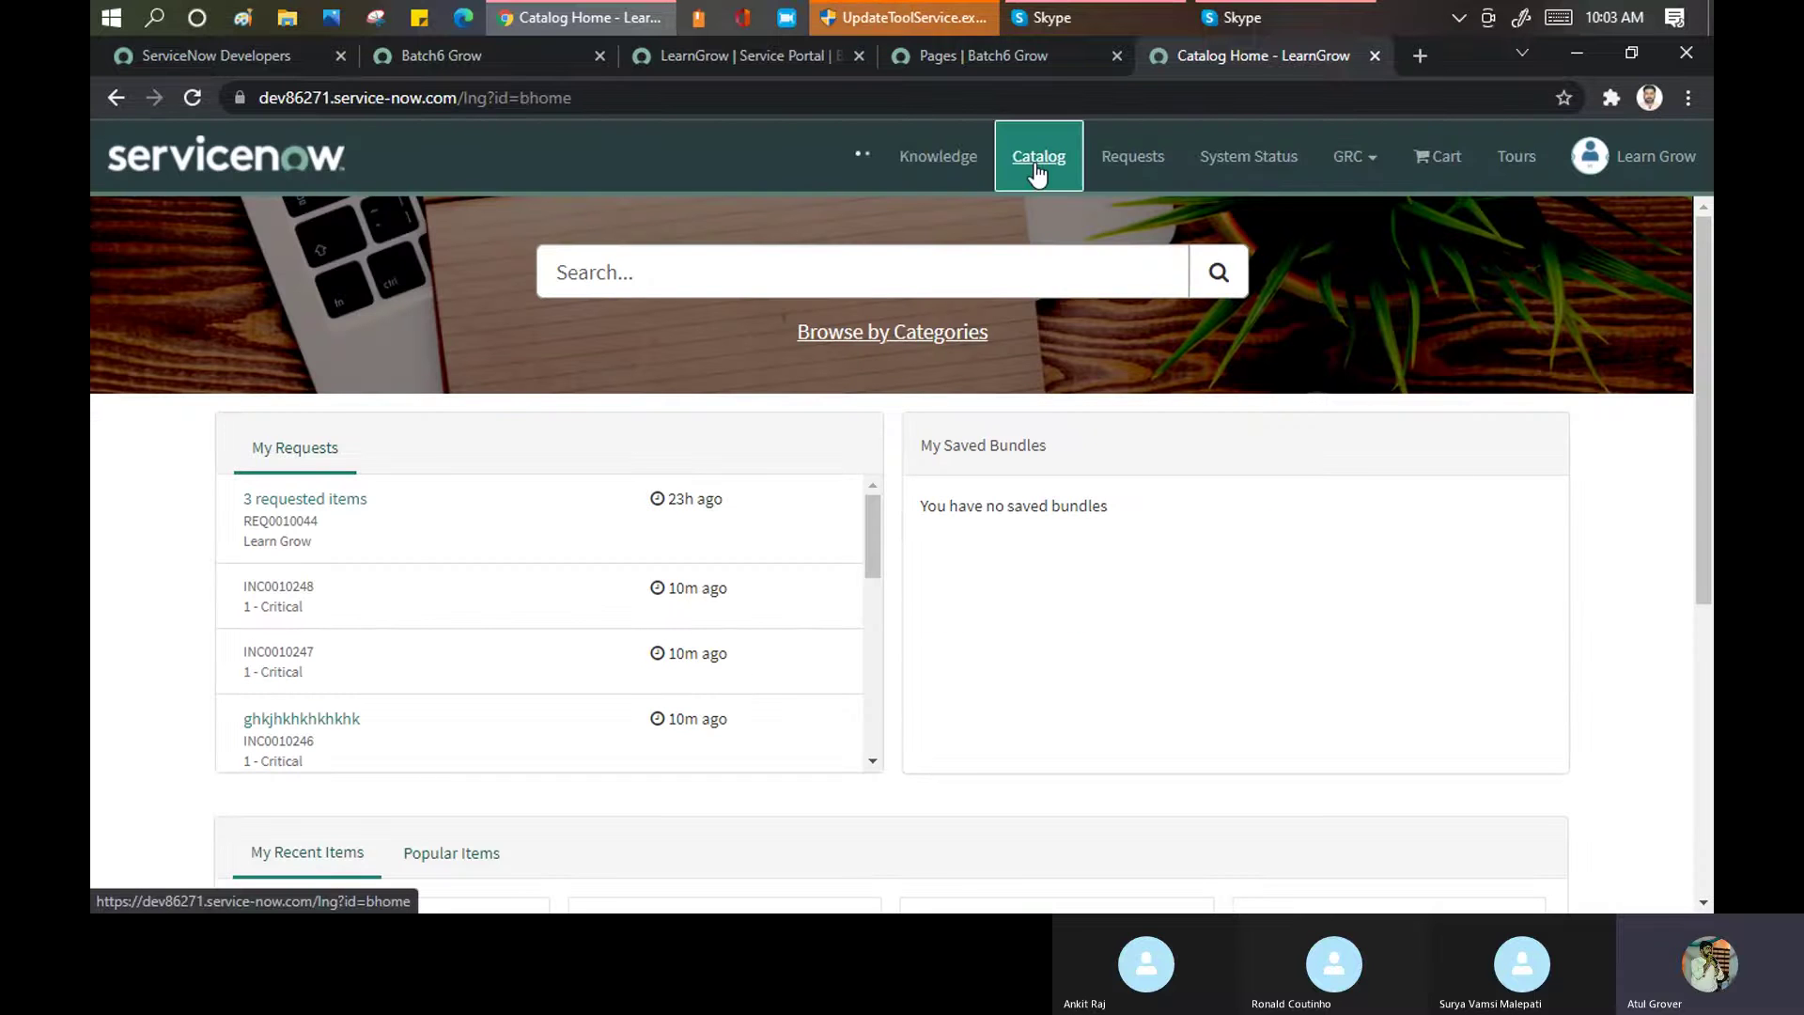
{"action": "left_click", "coordinate": [1036, 169]}
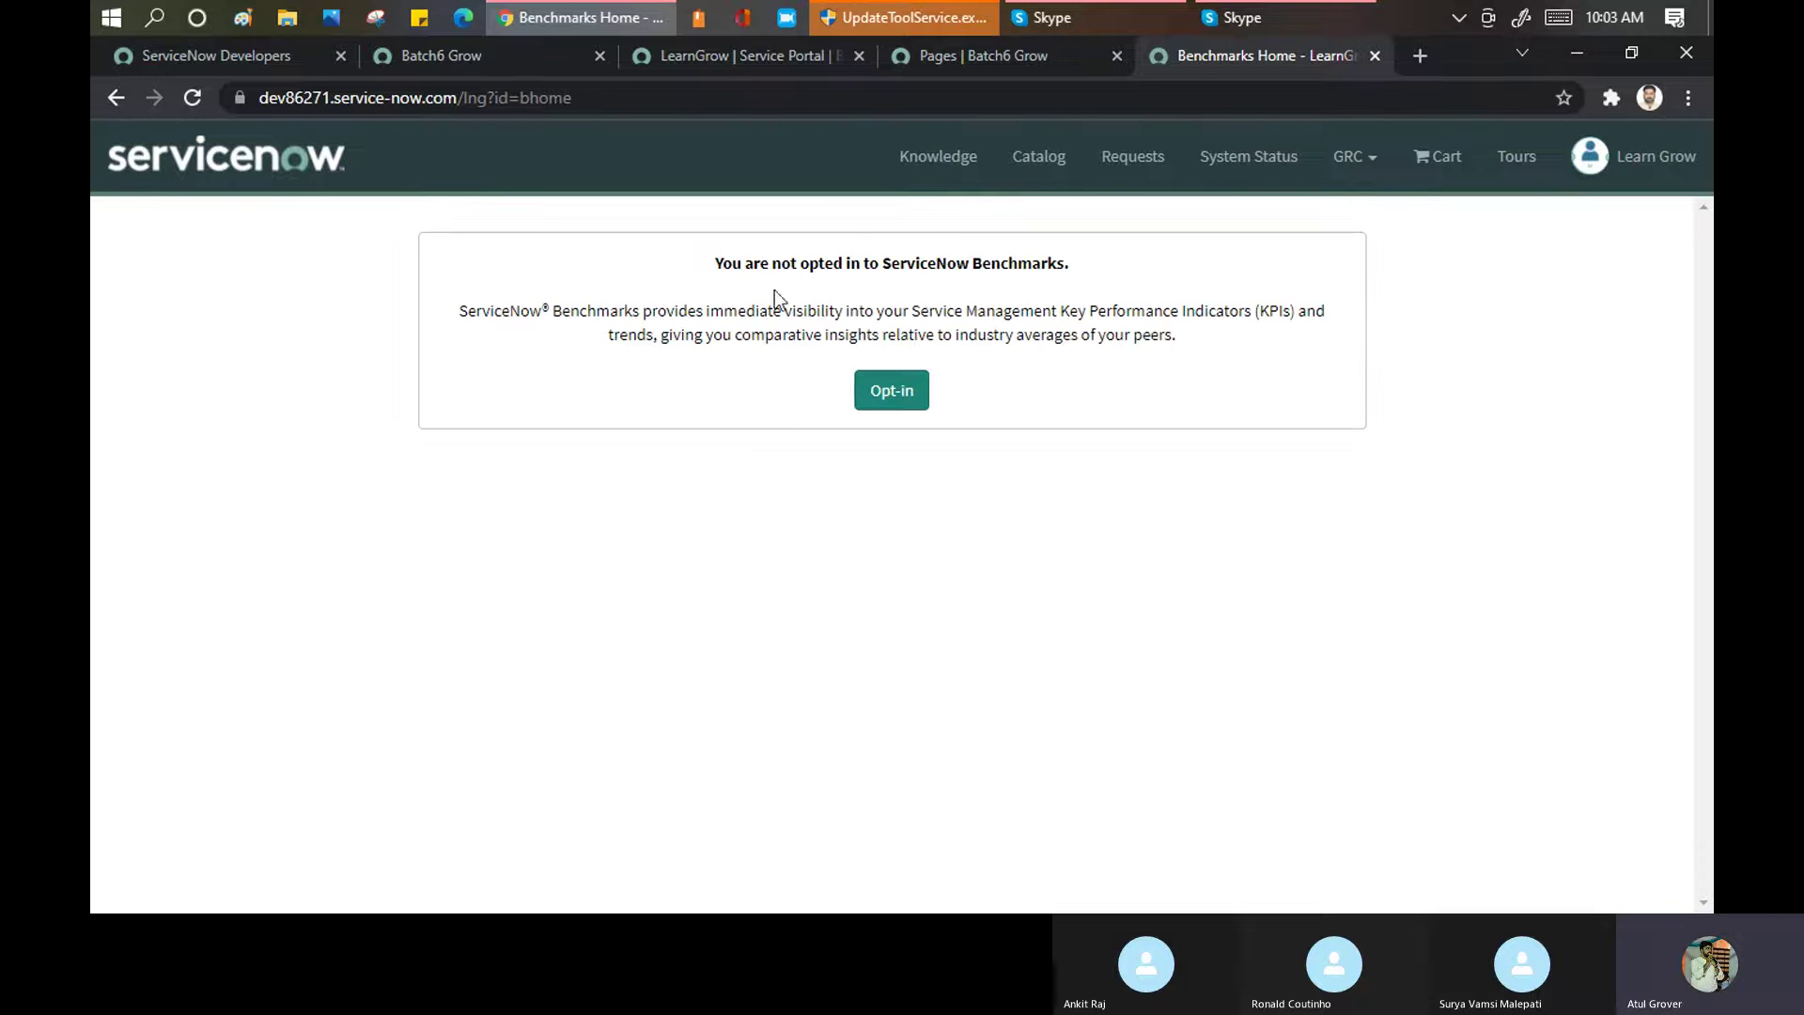
{"action": "left_click_drag", "start_coordinate": [736, 266], "coordinate": [1092, 252]}
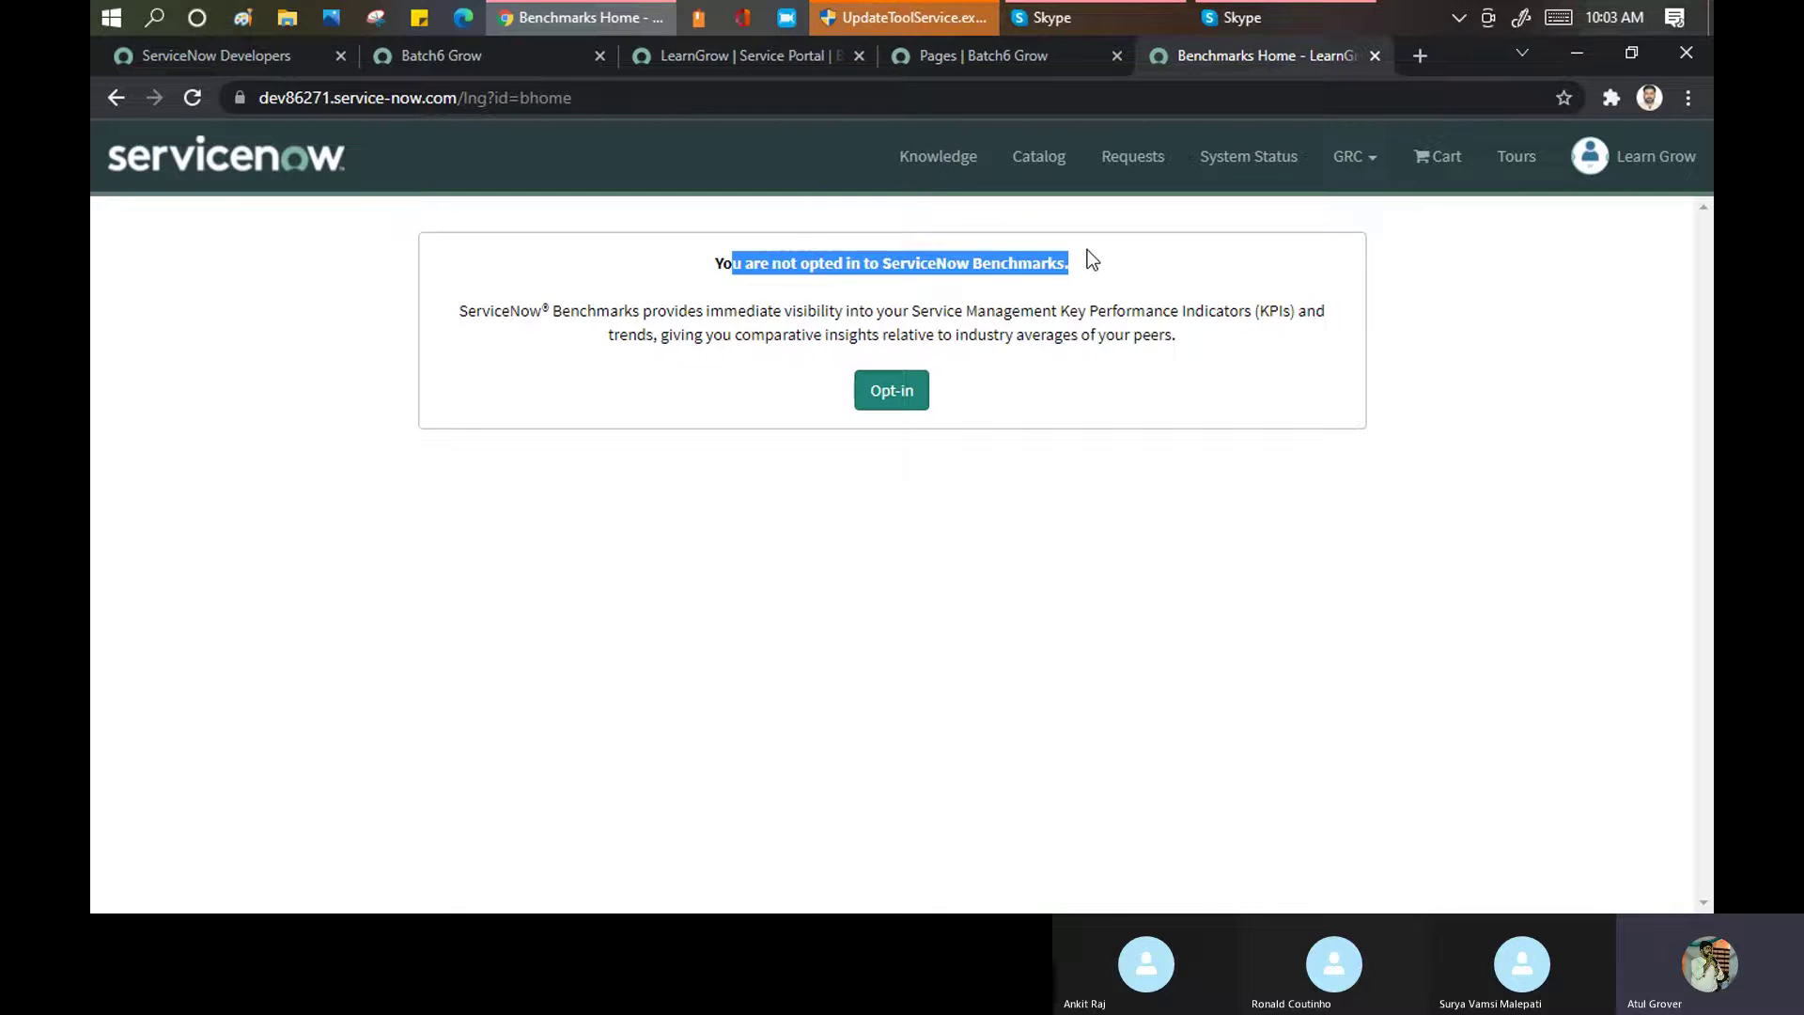
{"action": "left_click", "coordinate": [751, 64]}
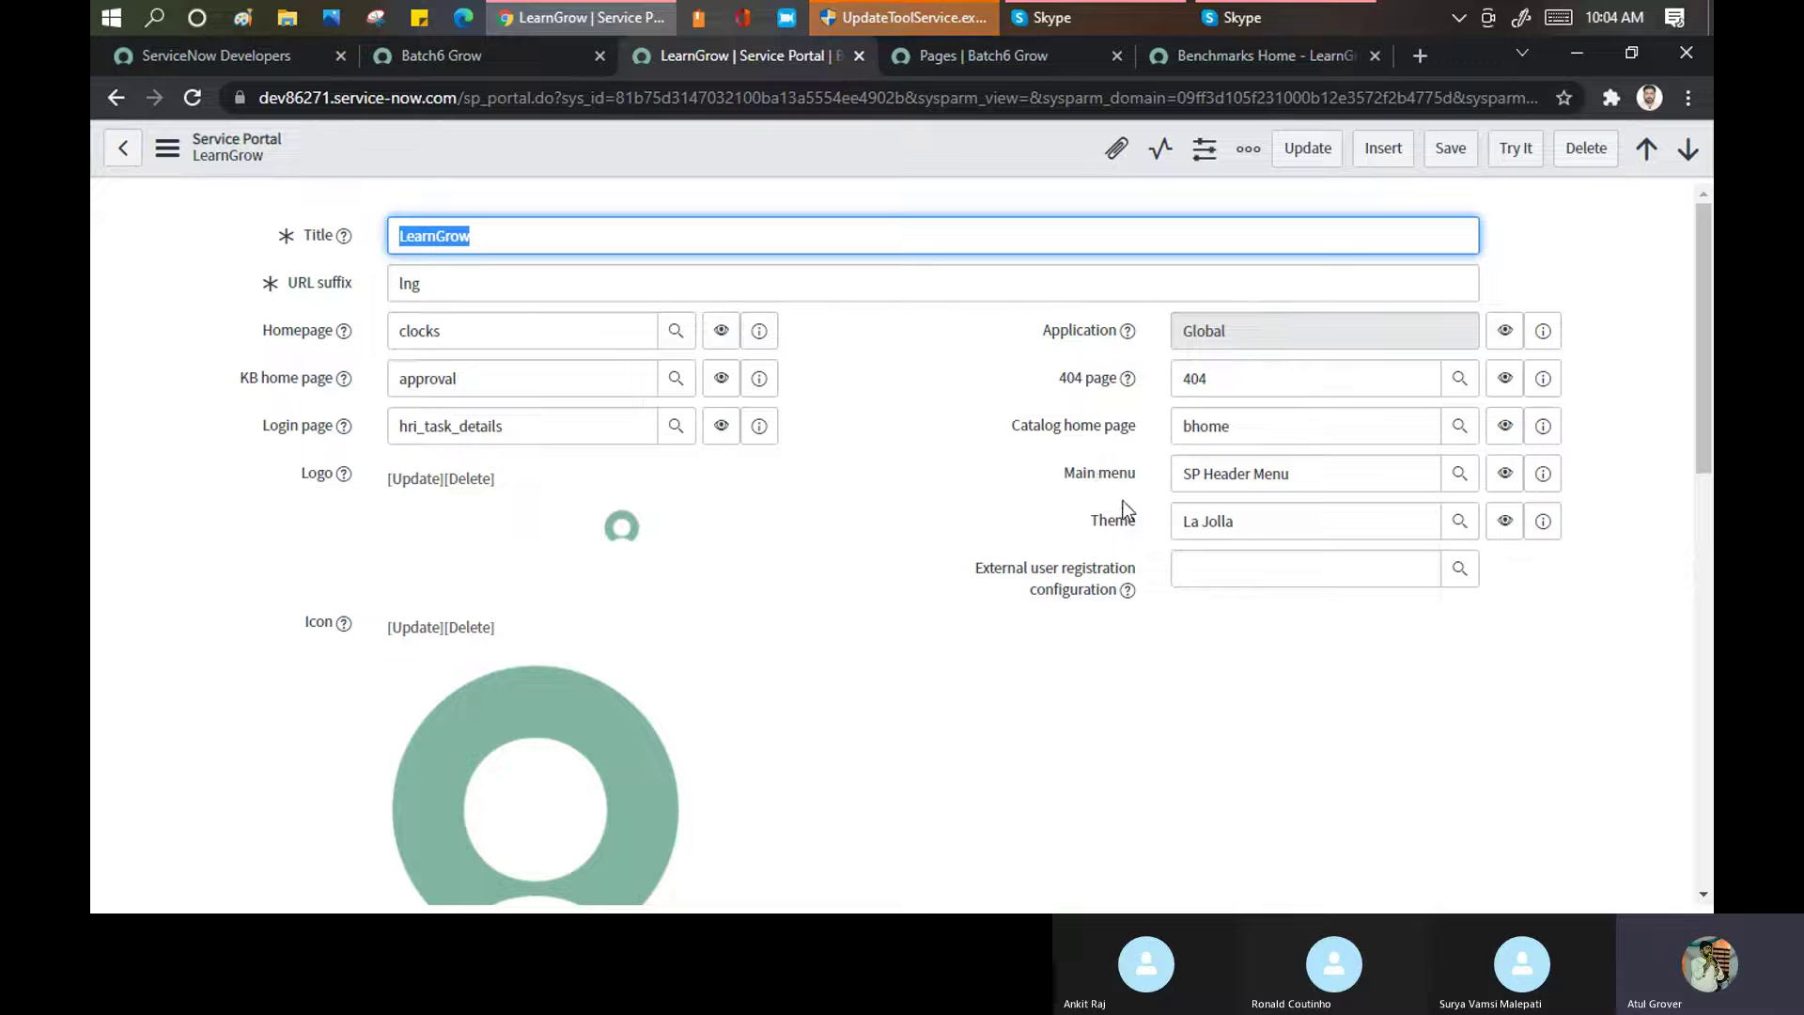
Swap La Jolla for HRJ Theme and the main menu for CSM Unified Portal Footer Menu, then save
{"action": "left_click", "coordinate": [1260, 522]}
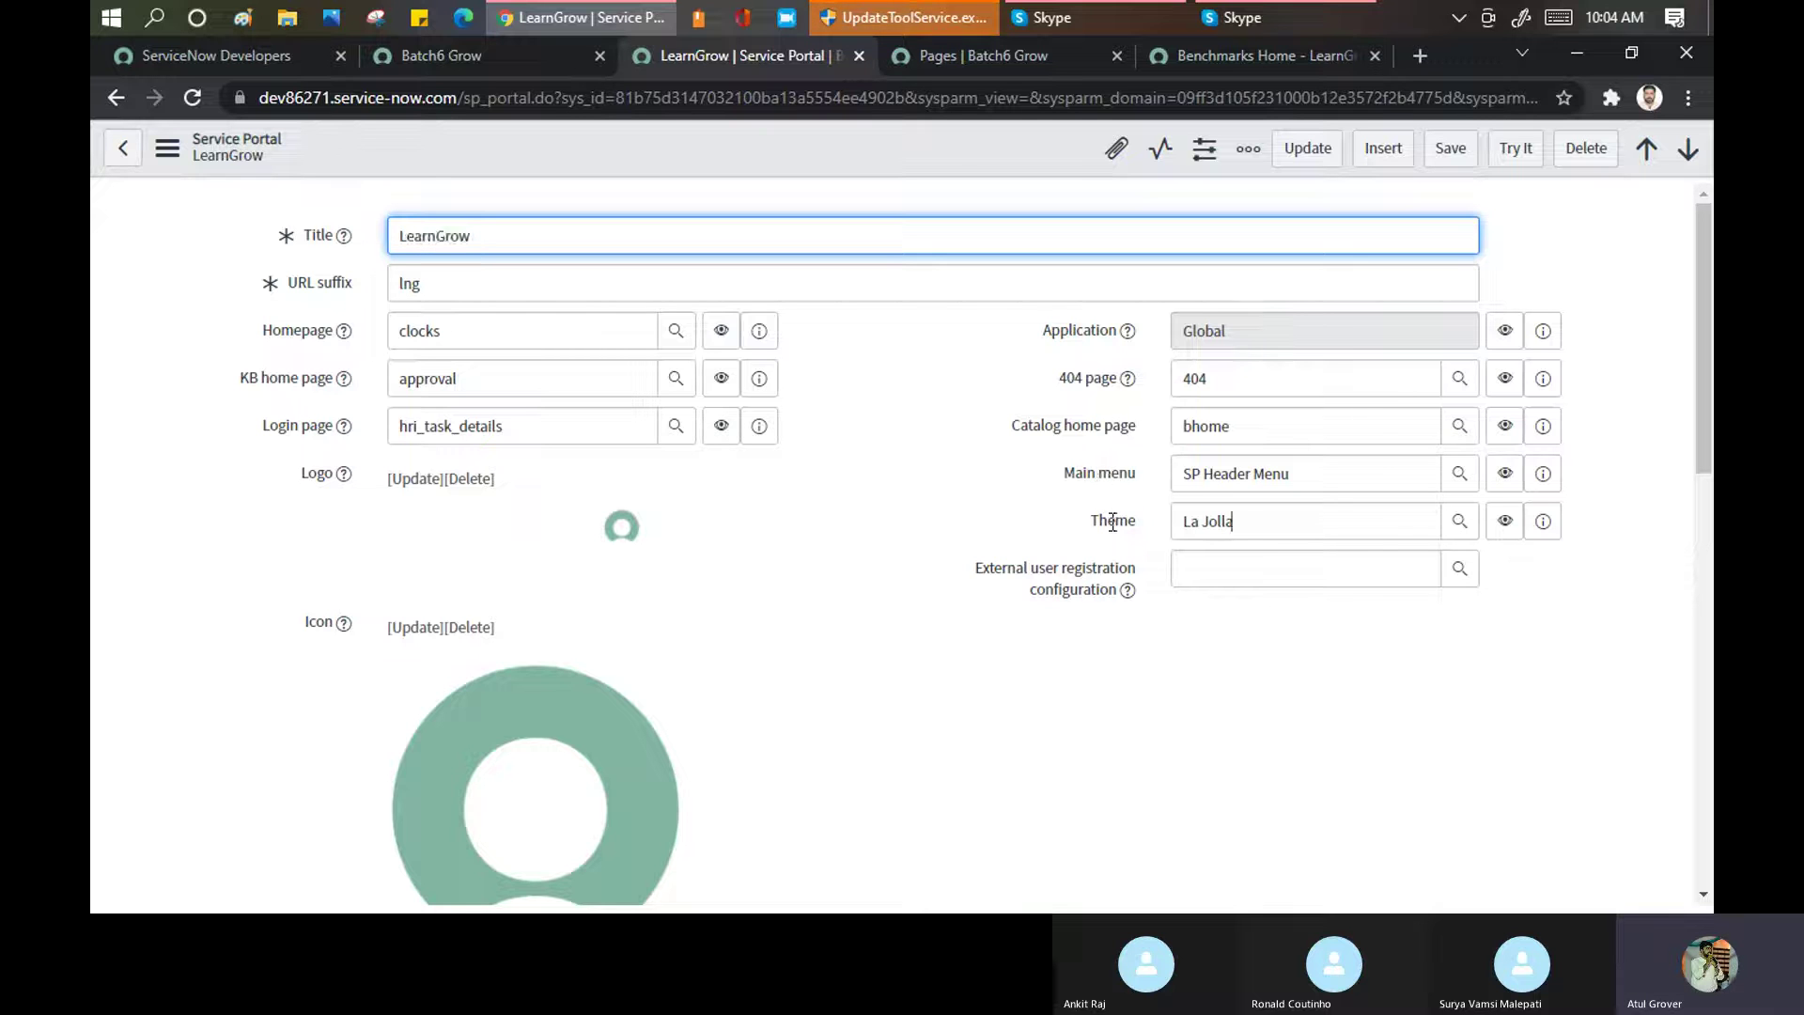
{"action": "left_click", "coordinate": [1112, 522]}
{"action": "type", "text": "**"}
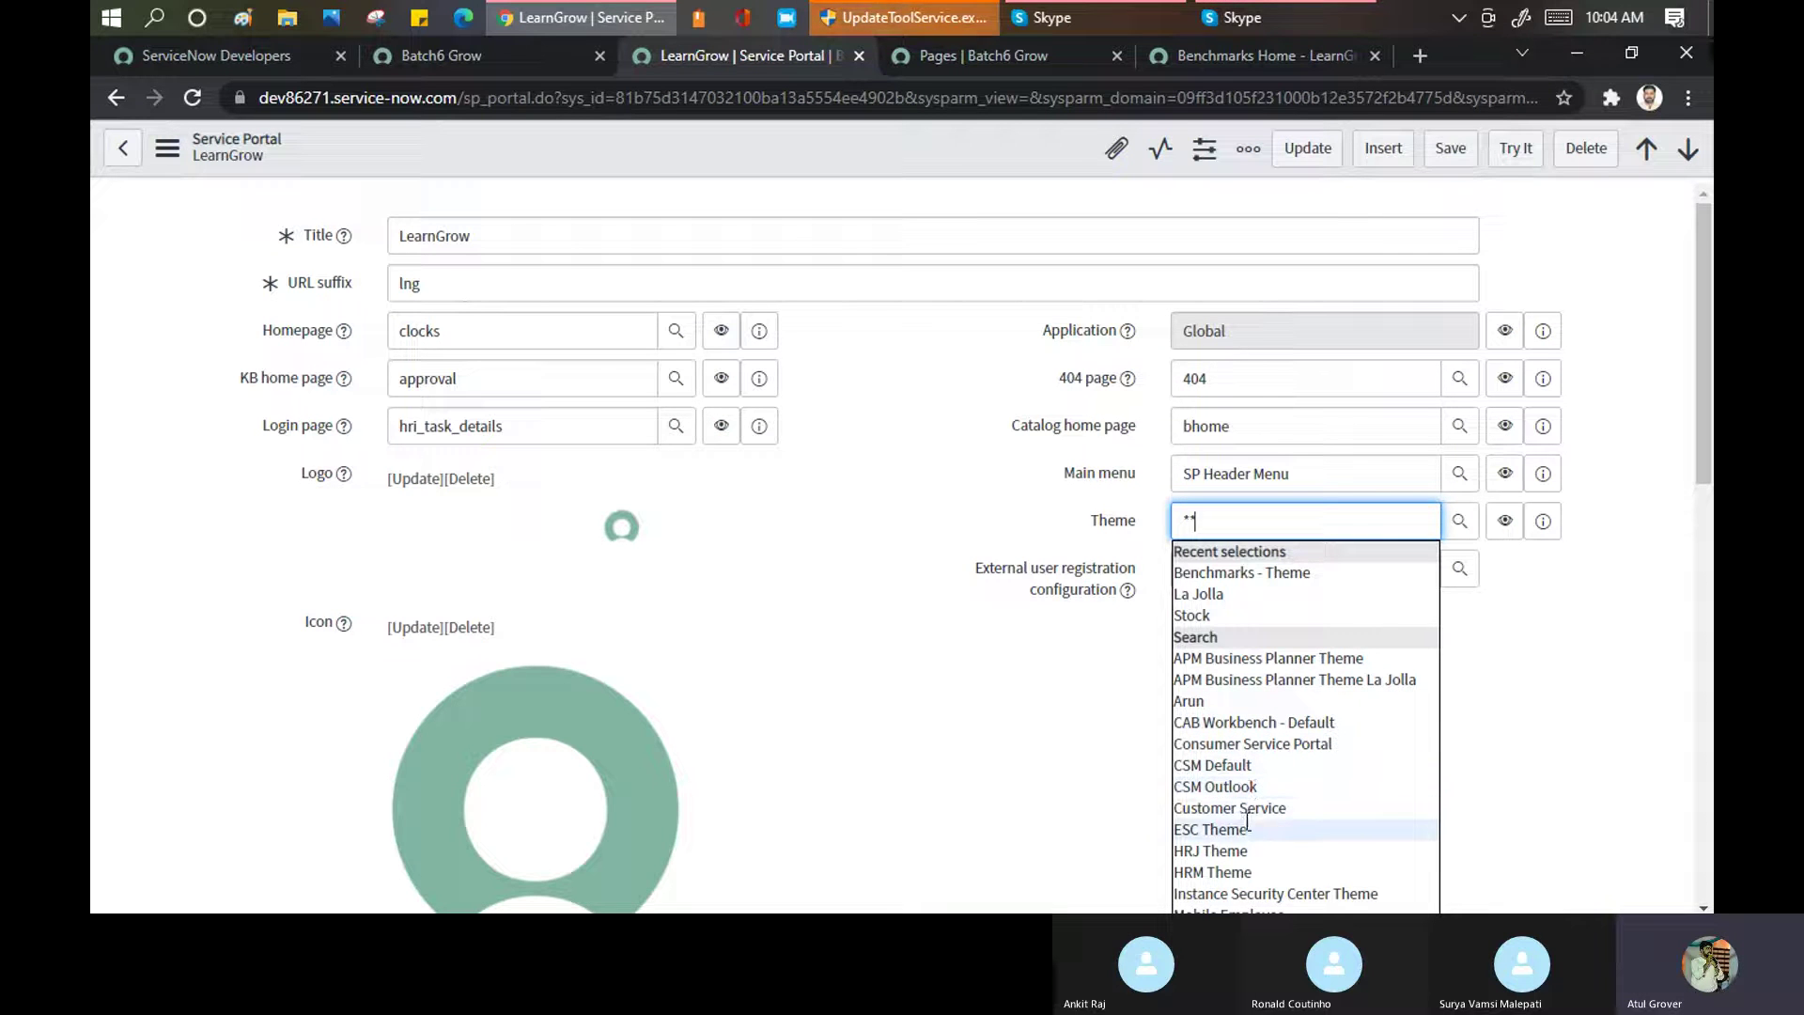
{"action": "left_click", "coordinate": [1239, 853]}
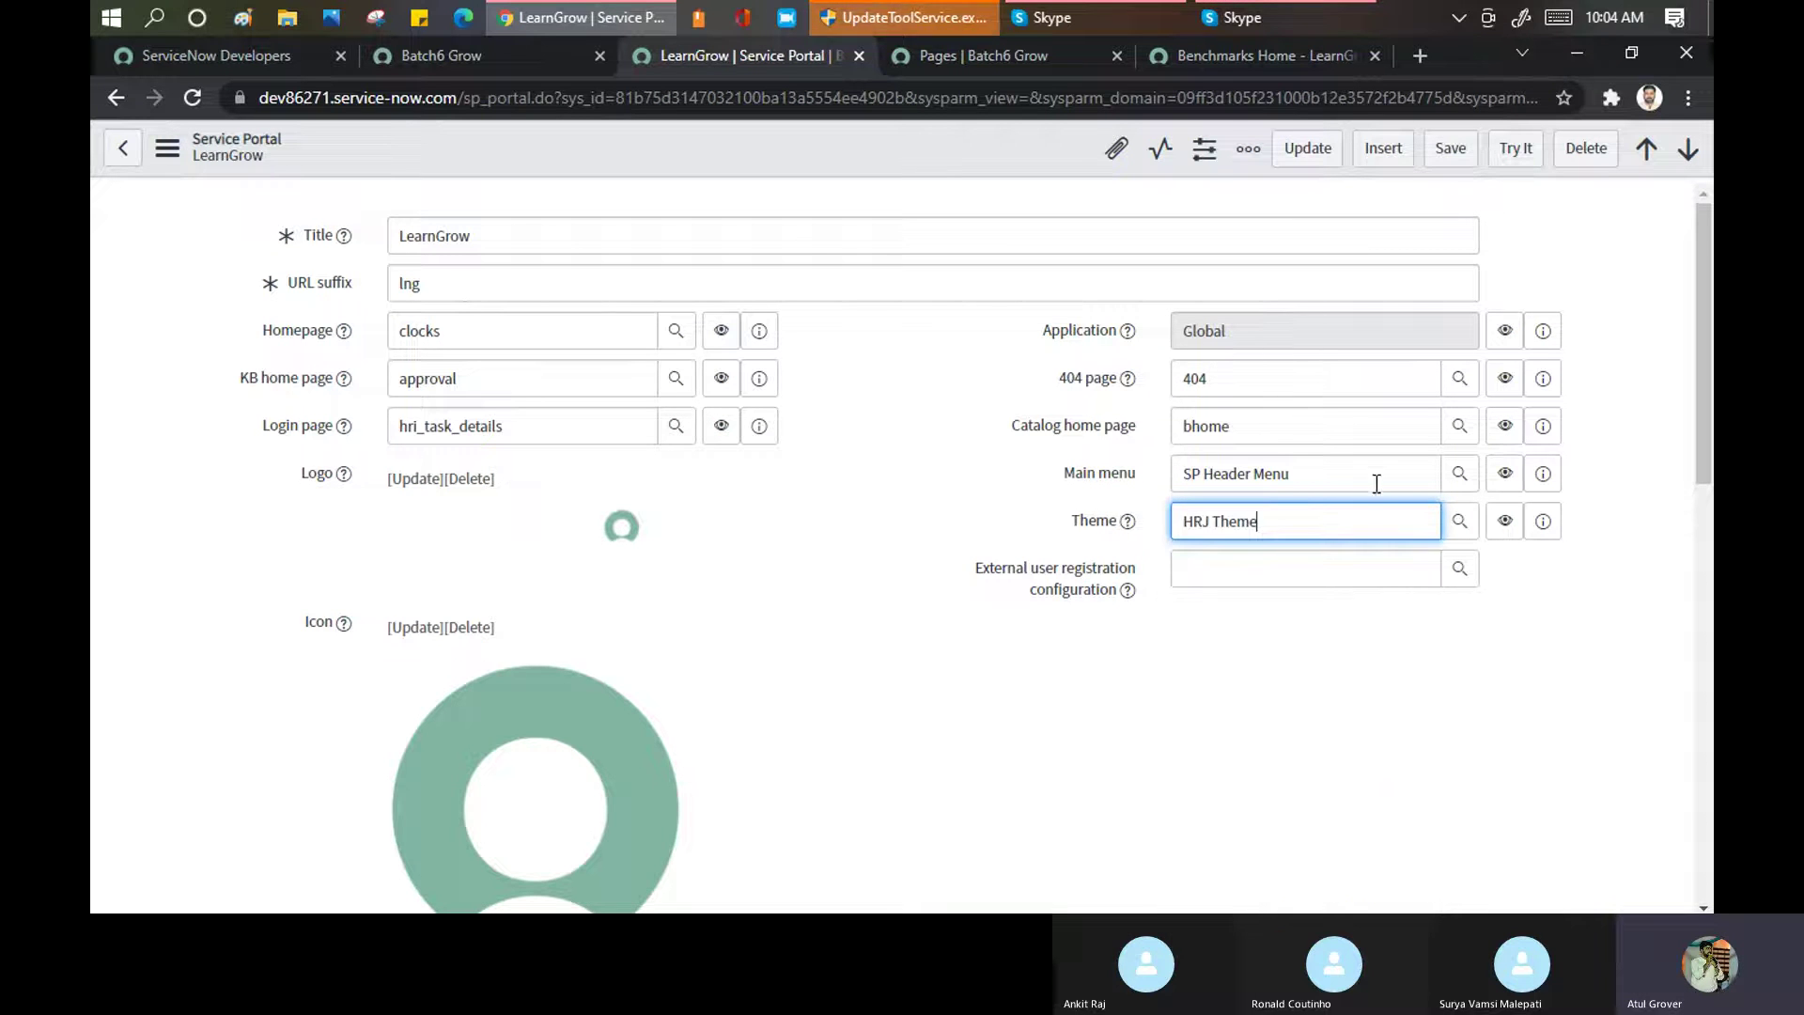
{"action": "left_click", "coordinate": [1070, 460]}
{"action": "type", "text": "*"}
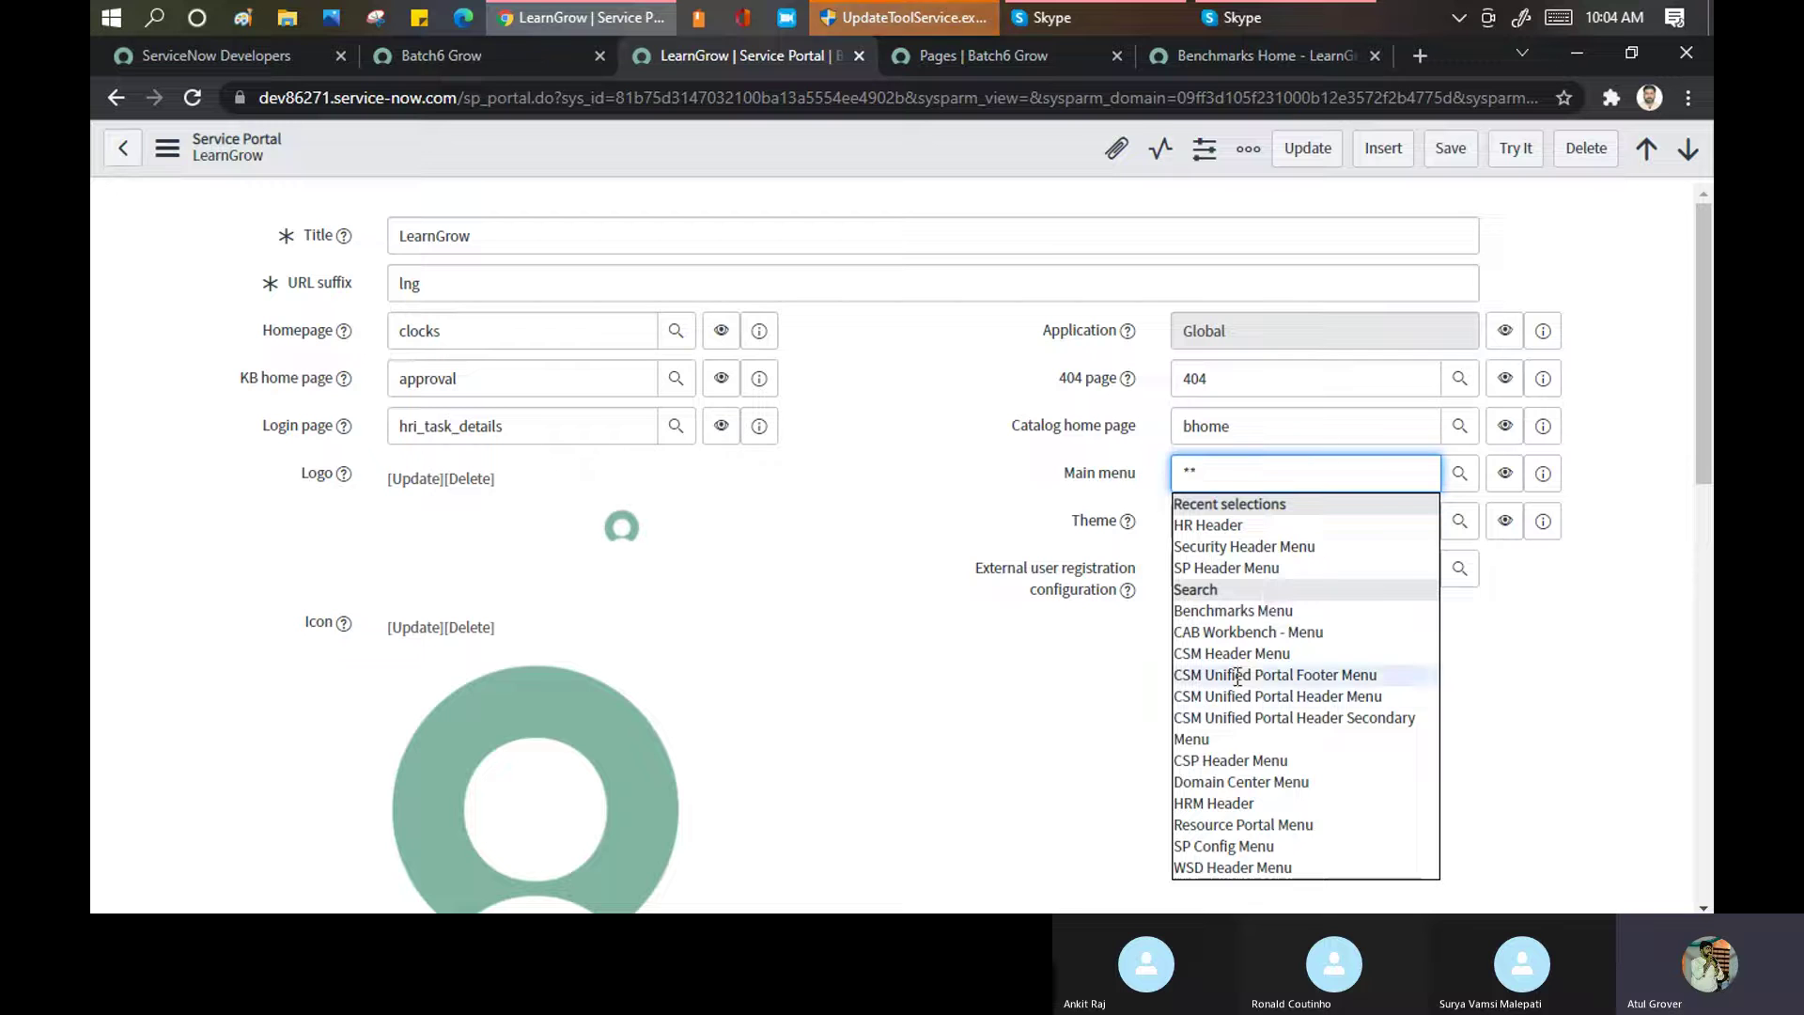
{"action": "left_click", "coordinate": [1238, 675]}
{"action": "left_click", "coordinate": [1449, 150]}
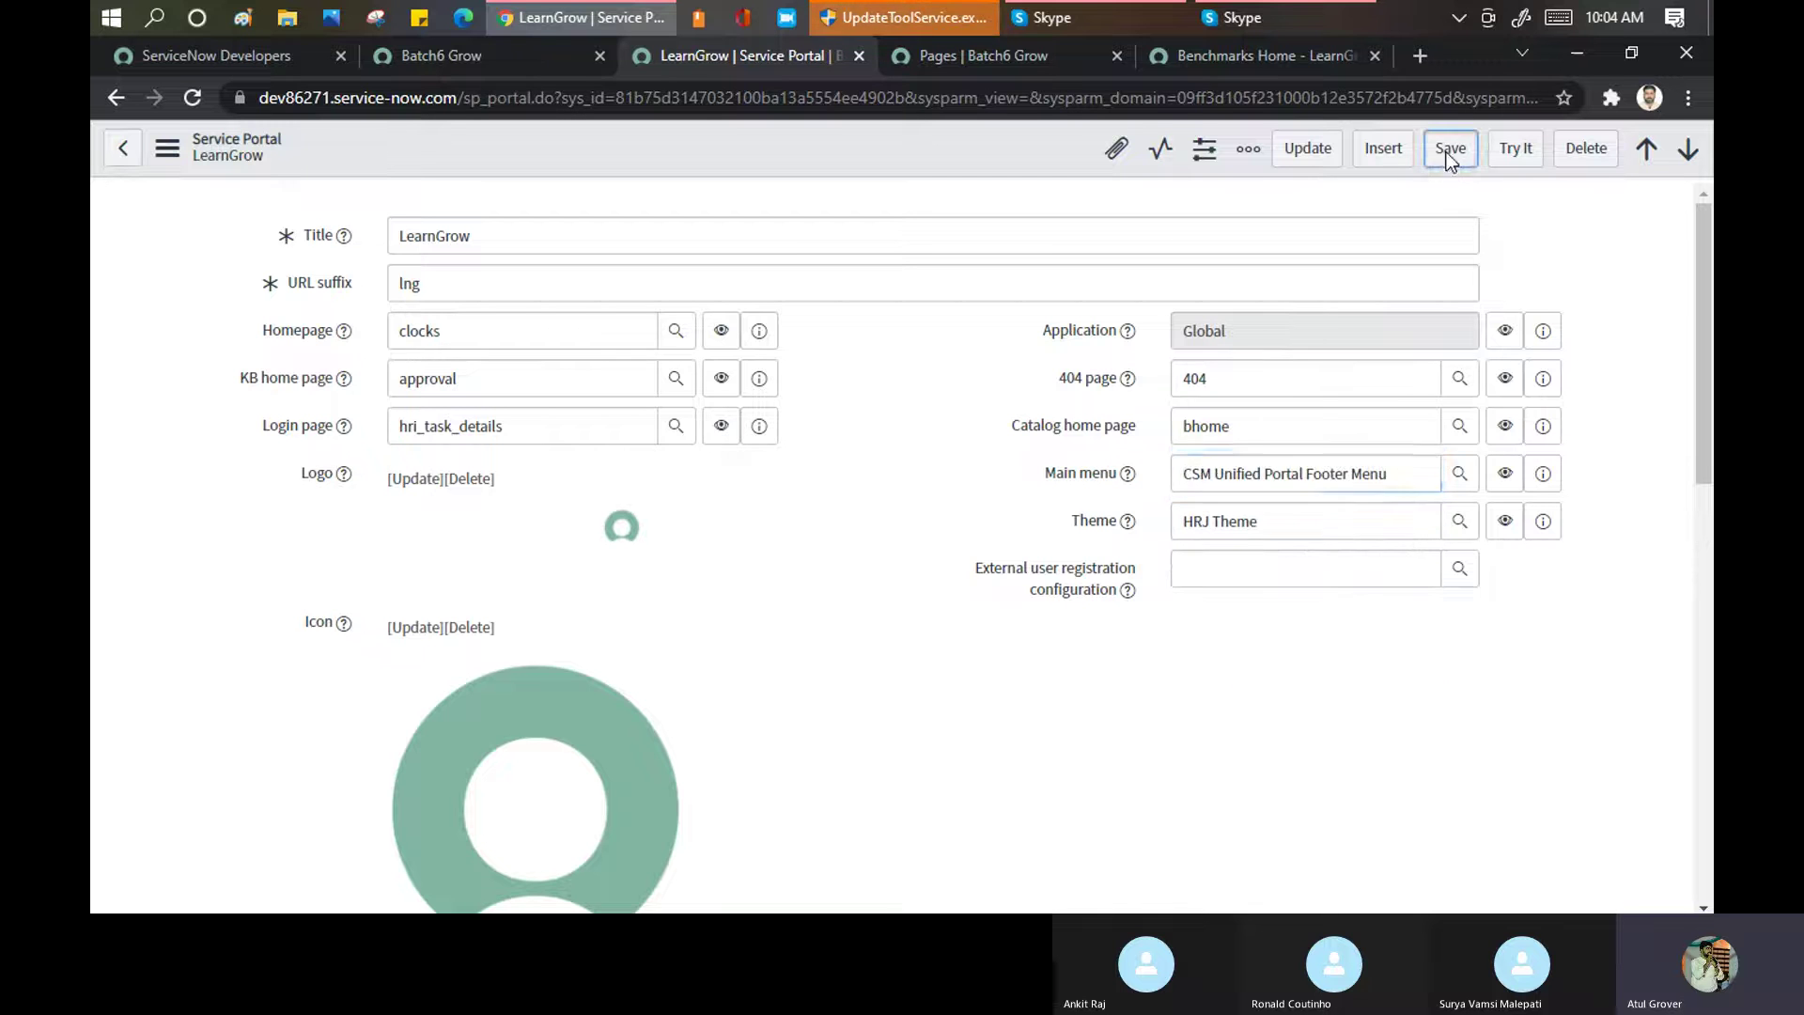
{"action": "left_click", "coordinate": [1196, 55]}
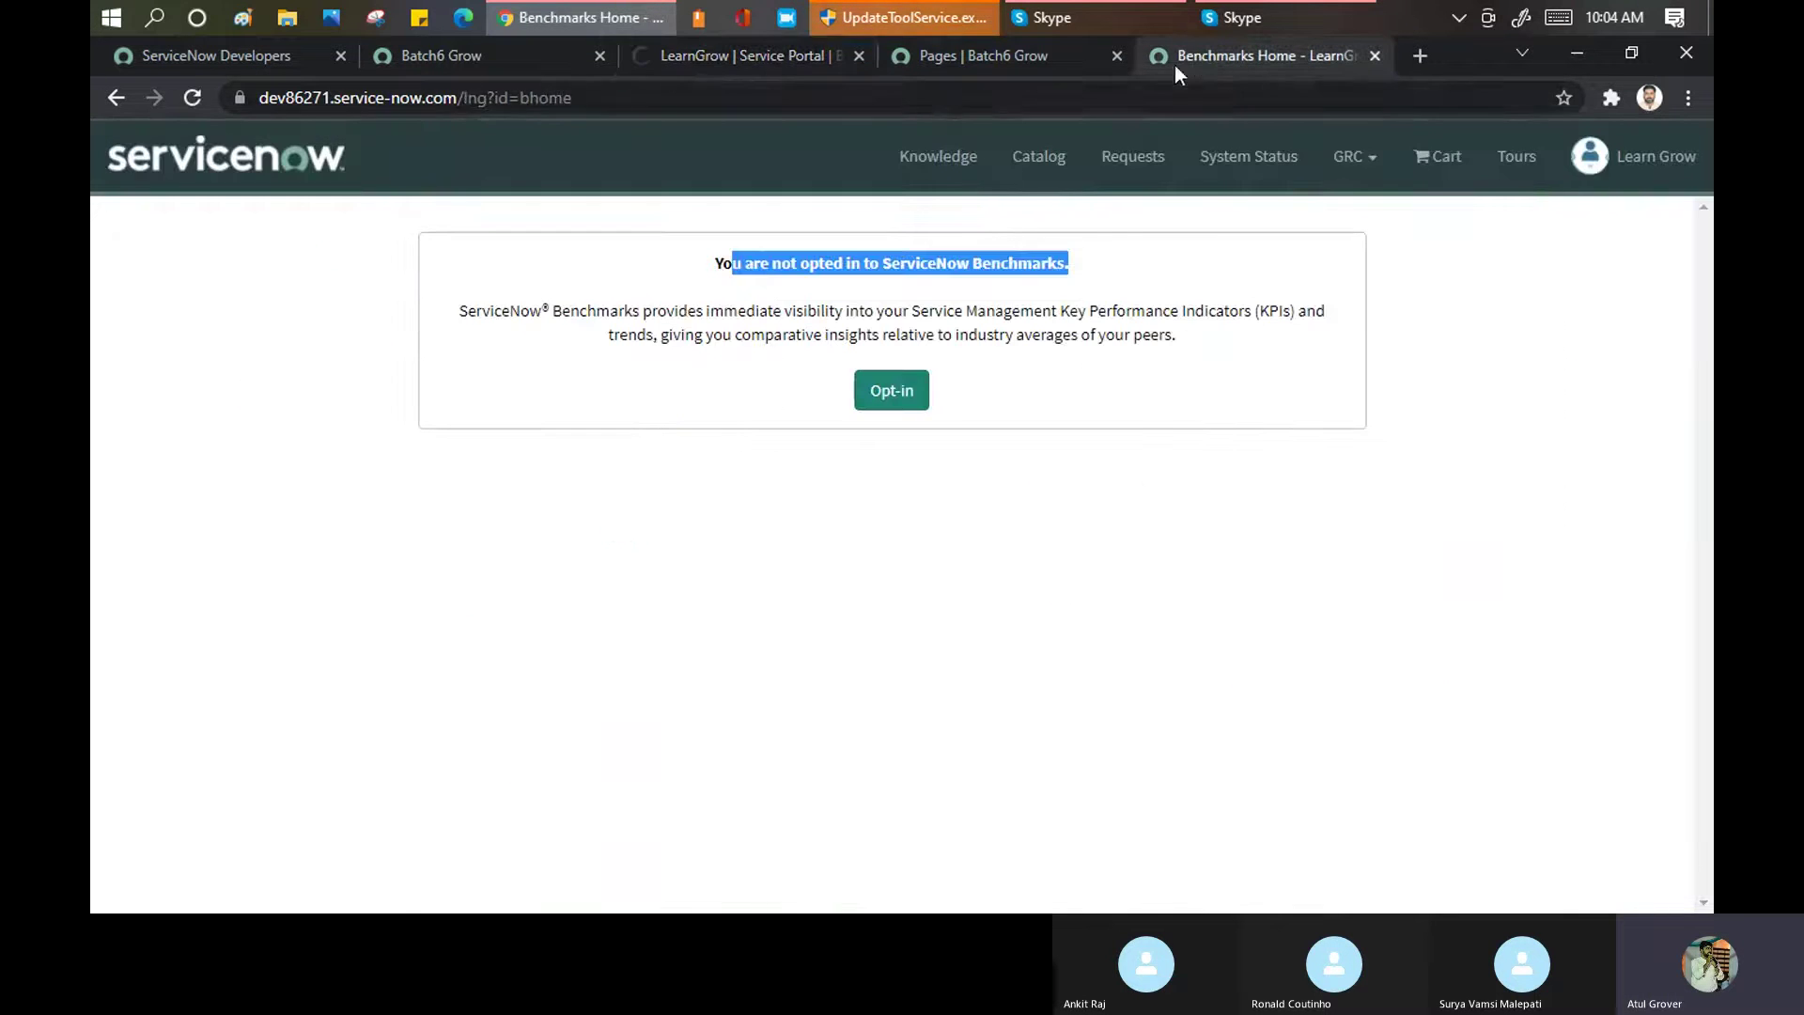
Remove '?id=bhome' from the portal URL to load the base home address showing Cool Clocks
{"action": "left_click", "coordinate": [940, 98]}
{"action": "key", "text": "Return"}
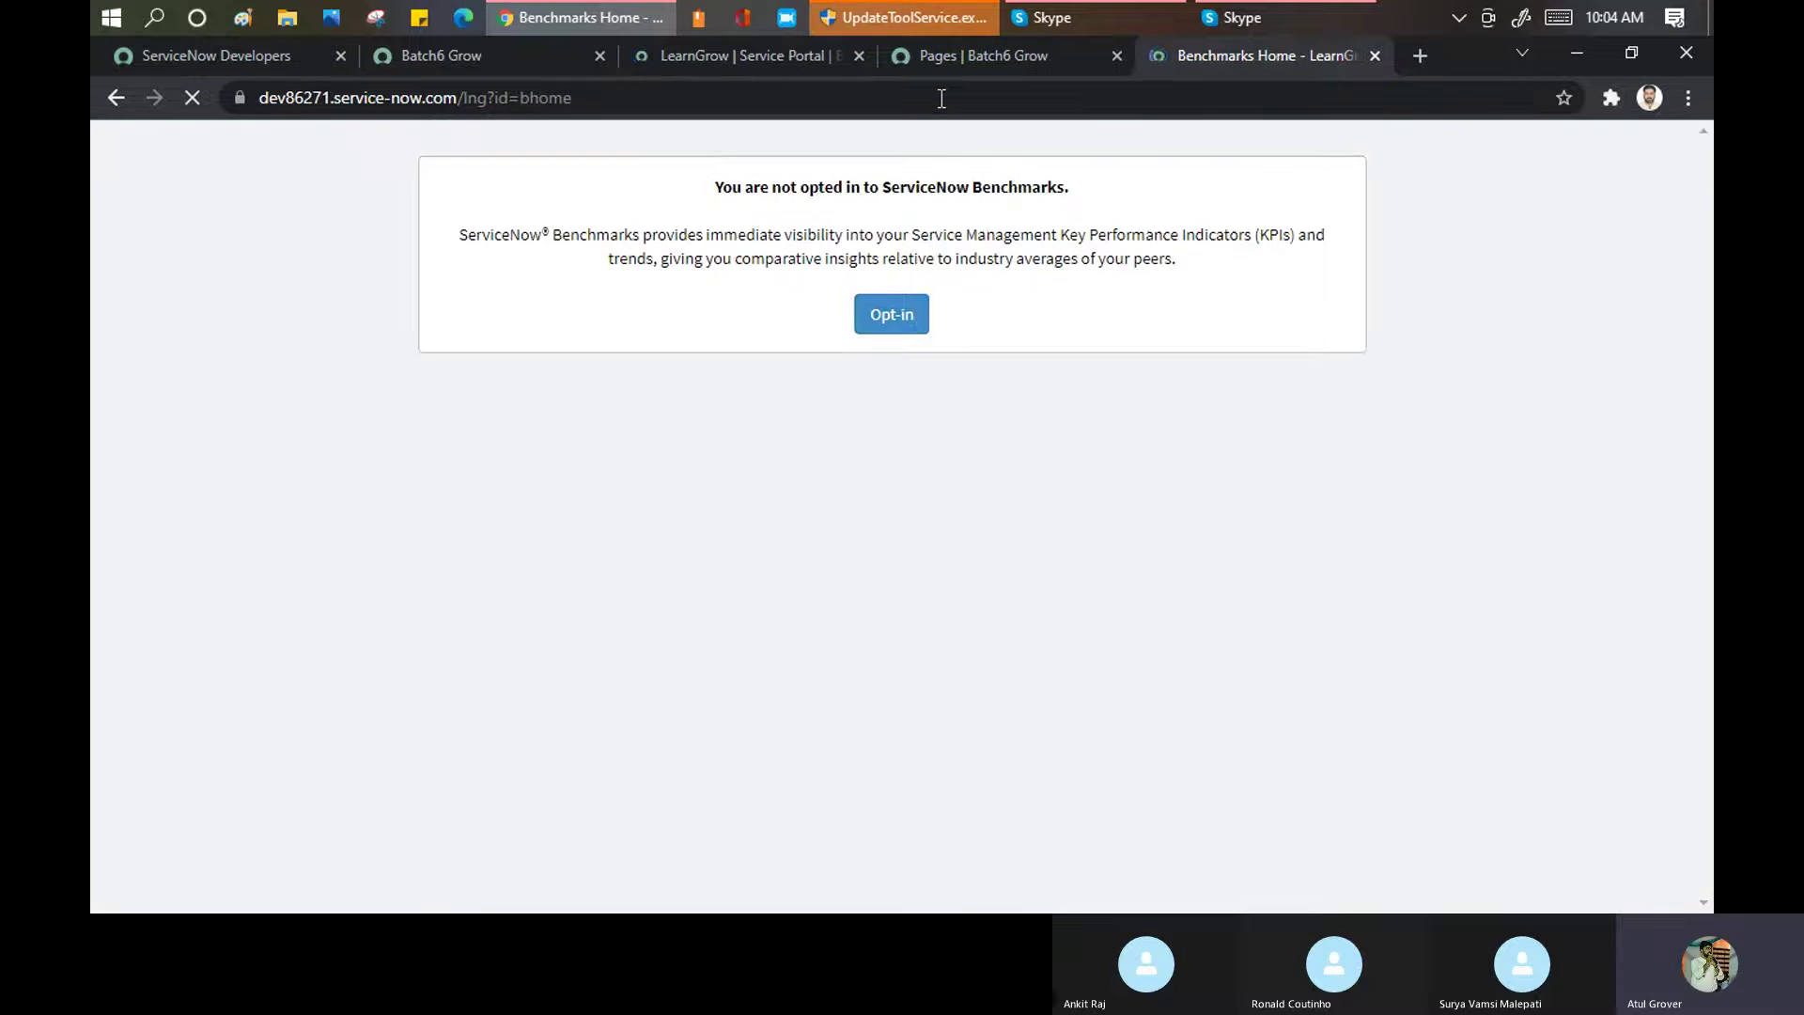
{"action": "left_click_drag", "start_coordinate": [460, 97], "coordinate": [891, 60]}
{"action": "key", "text": "BackSpace"}
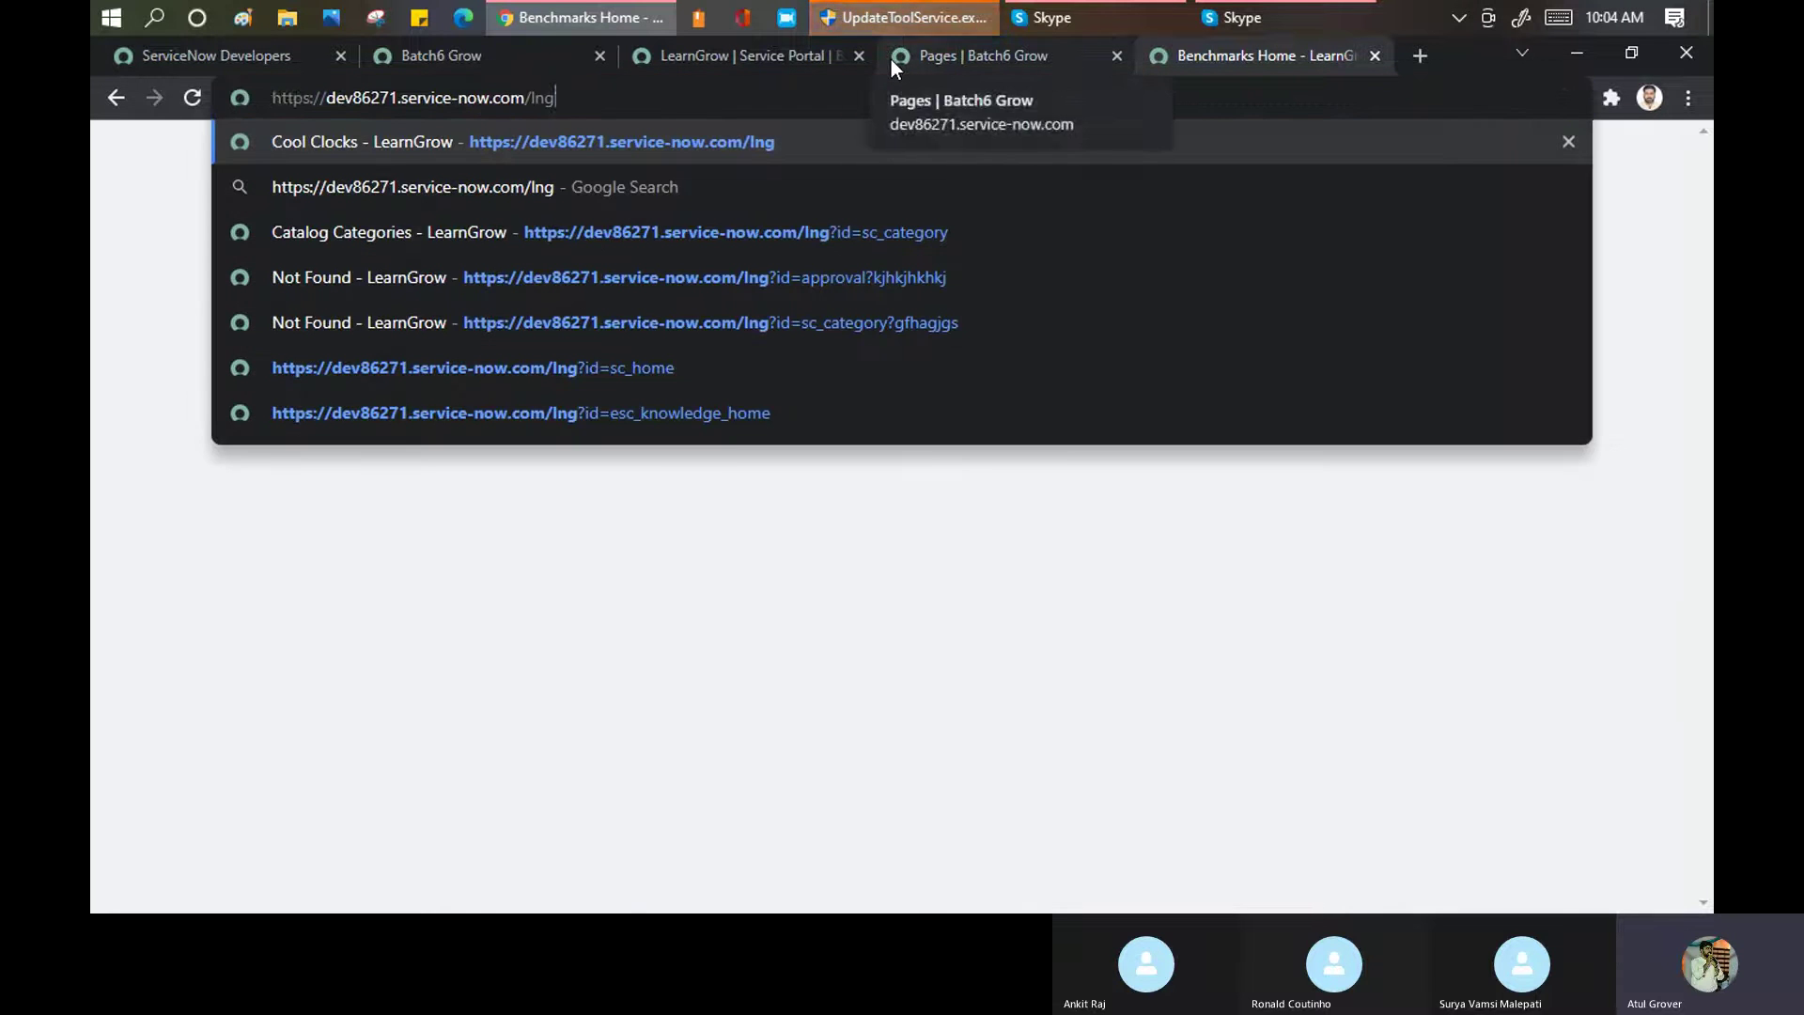
{"action": "key", "text": "Return"}
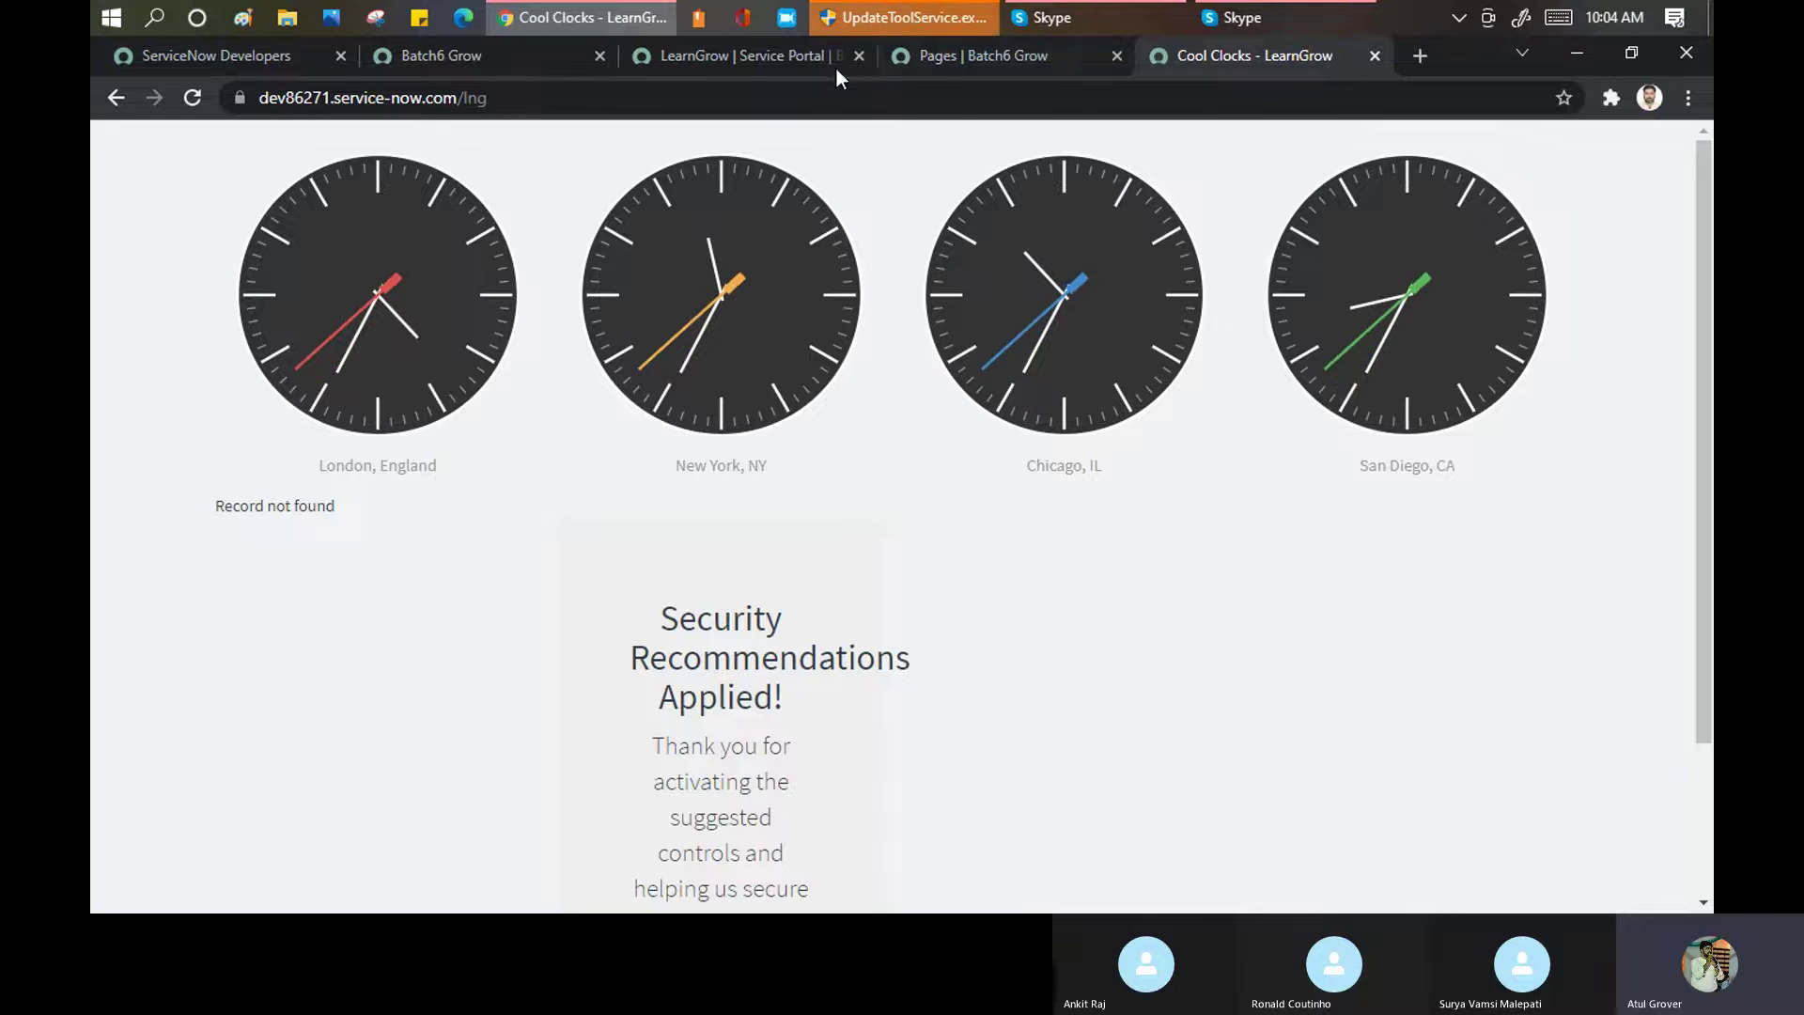
Compare the LearnGrow portal record with the live home page, ending on the record
{"action": "left_click", "coordinate": [770, 56]}
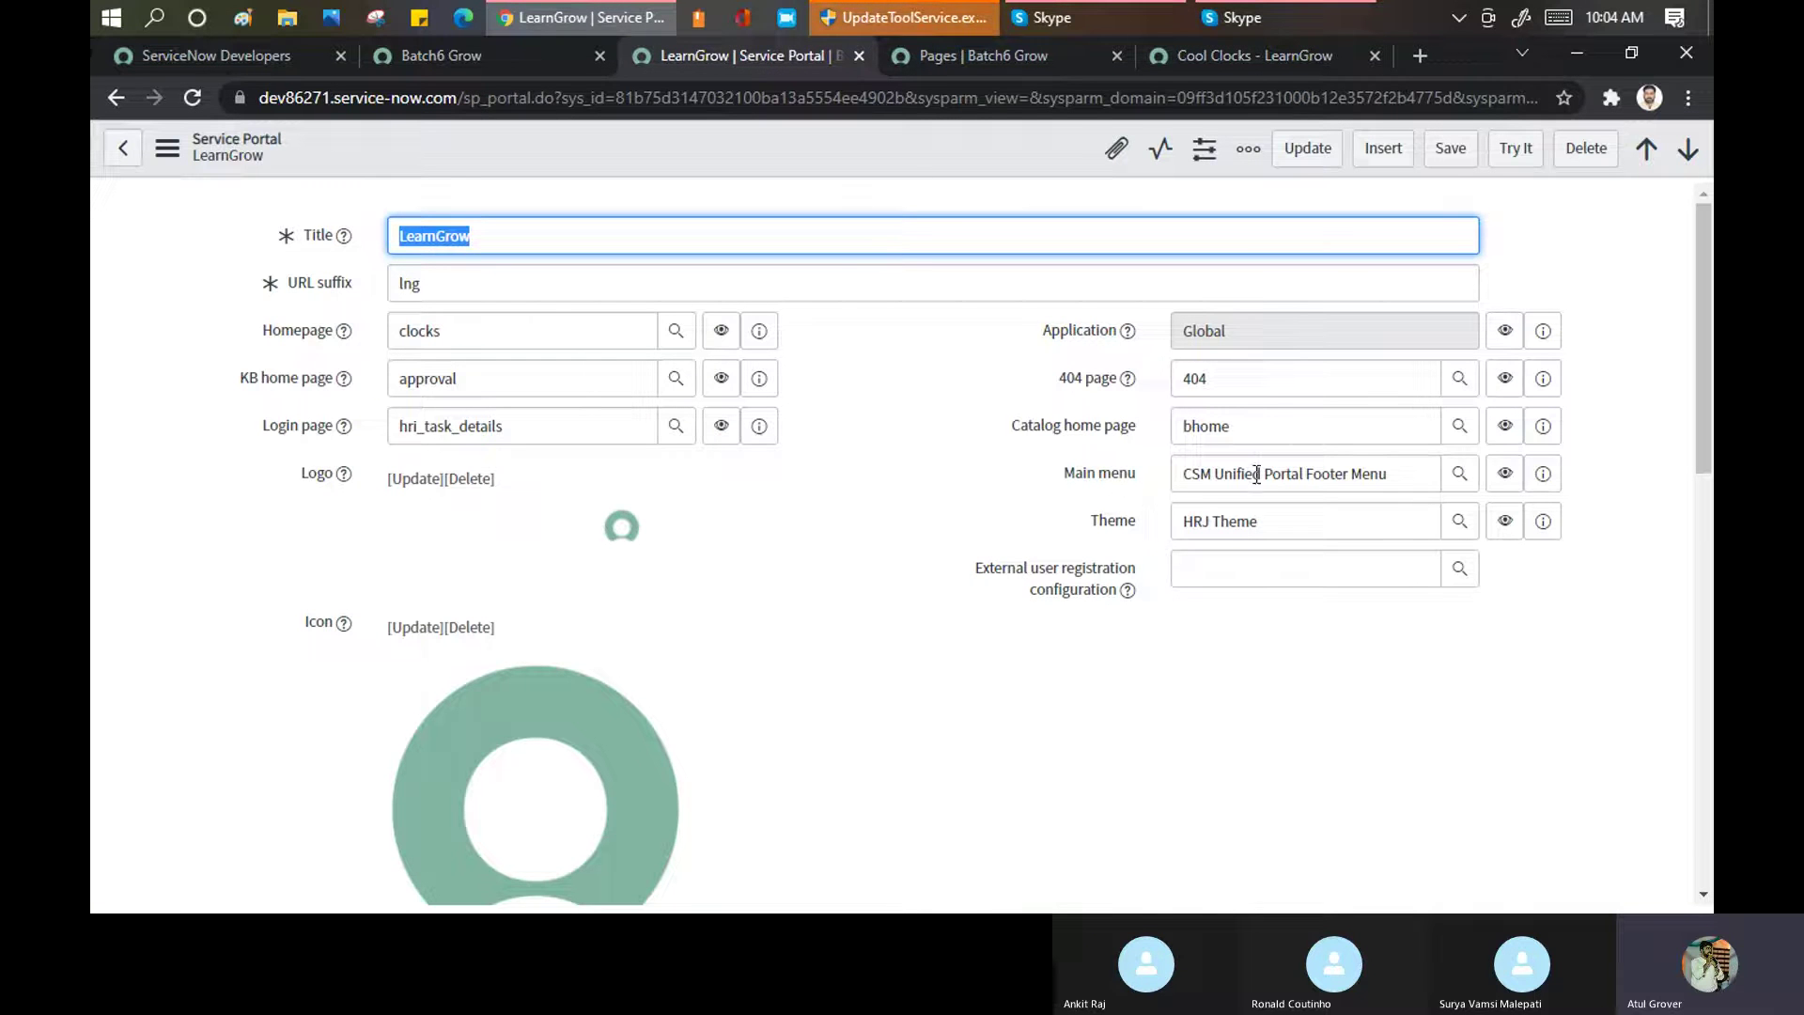
{"action": "left_click", "coordinate": [1198, 58]}
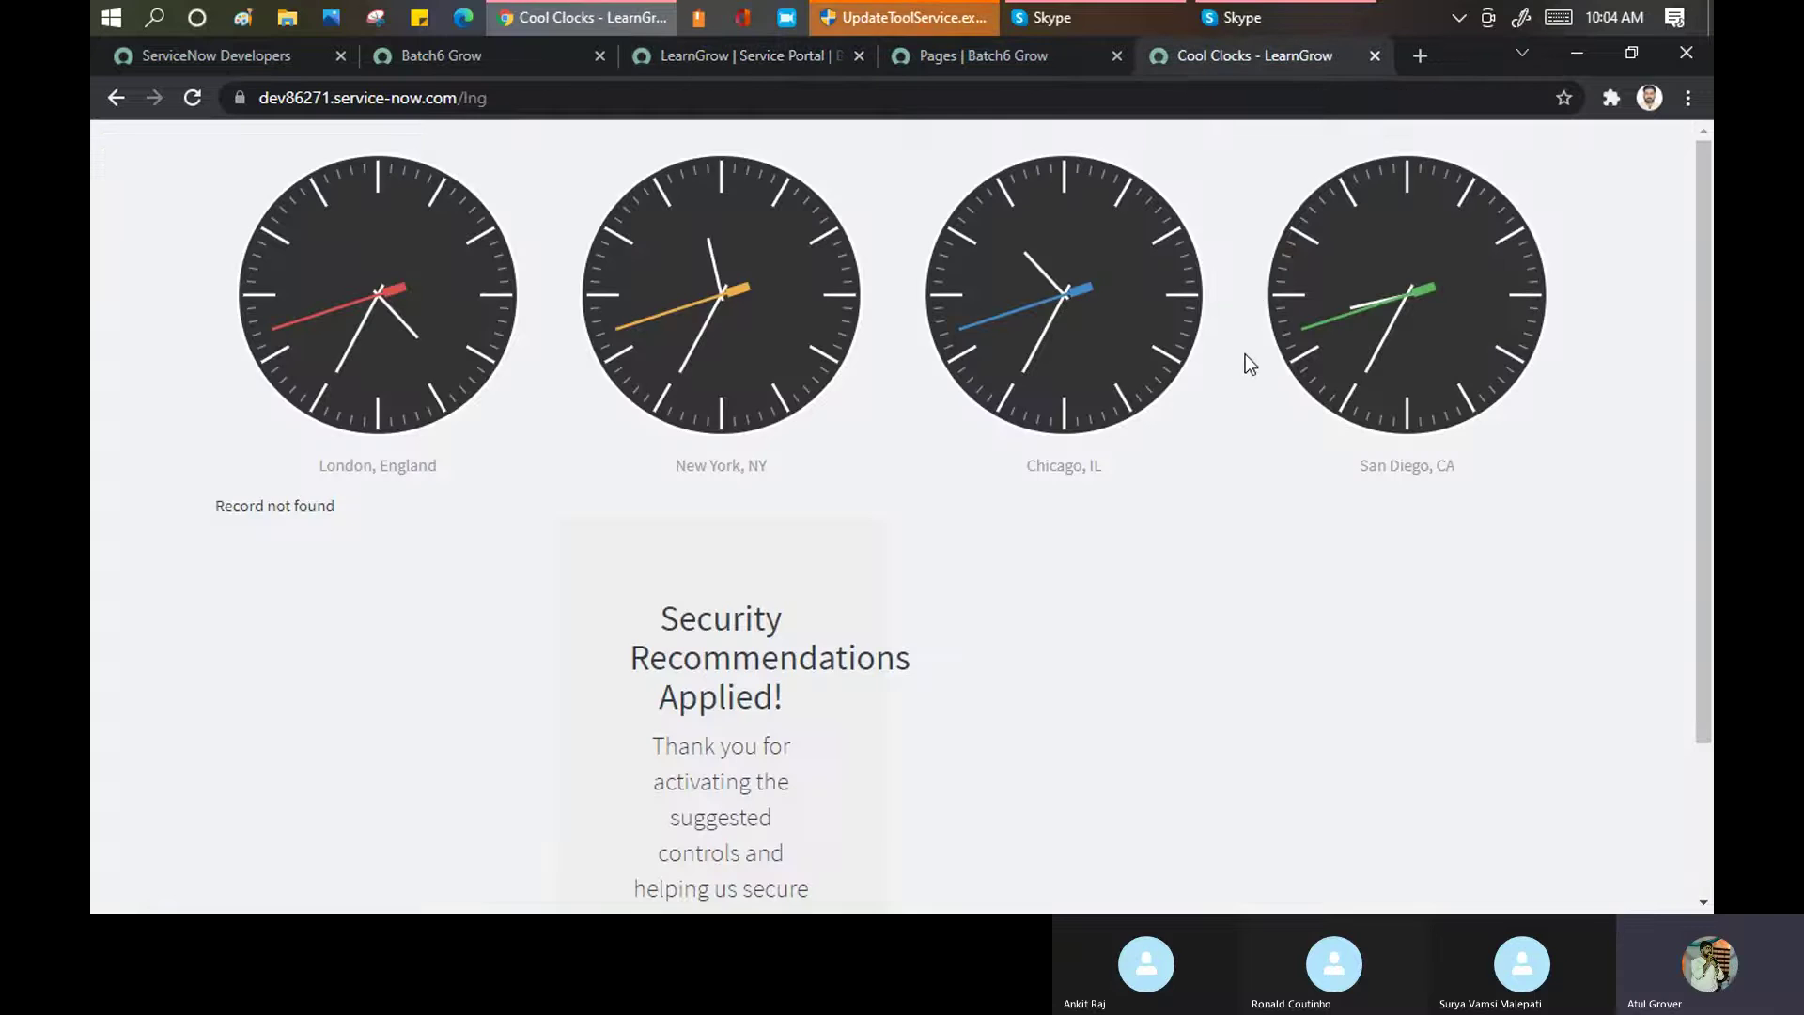
{"action": "scroll", "coordinate": [1175, 419], "scroll_direction": "down", "scroll_amount": 2}
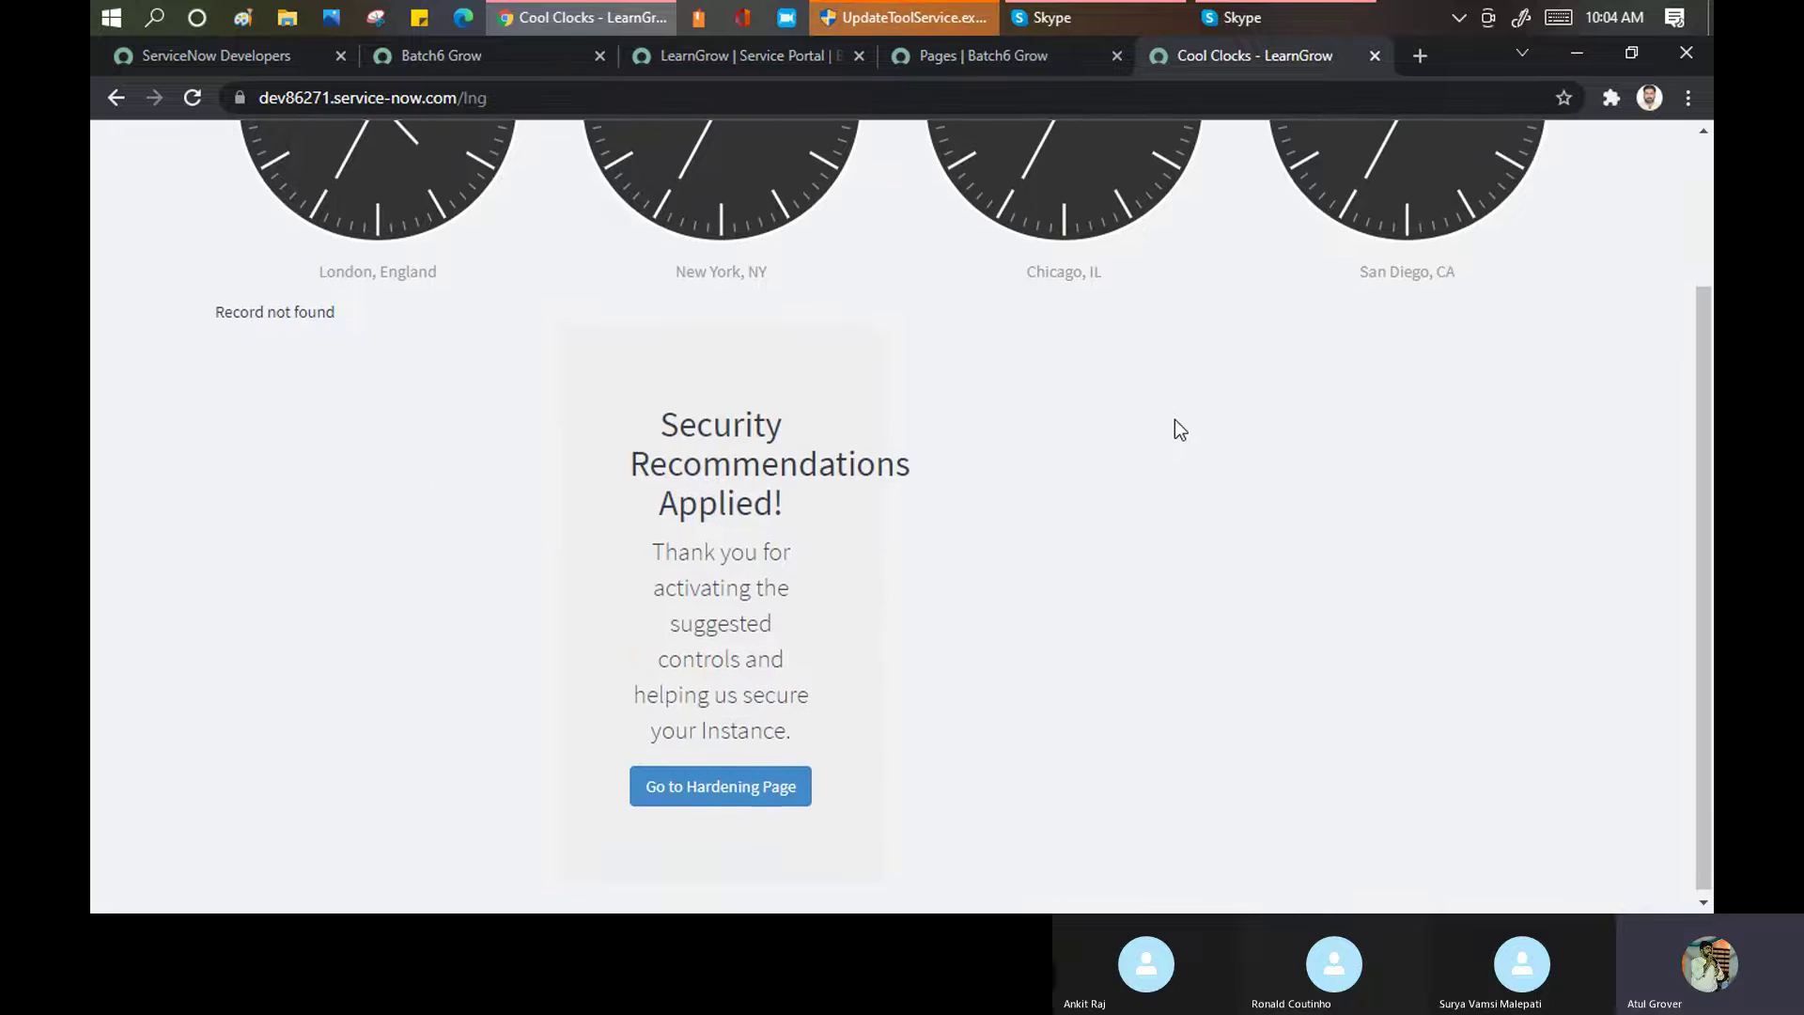
{"action": "scroll", "coordinate": [1181, 429], "scroll_direction": "up", "scroll_amount": 2}
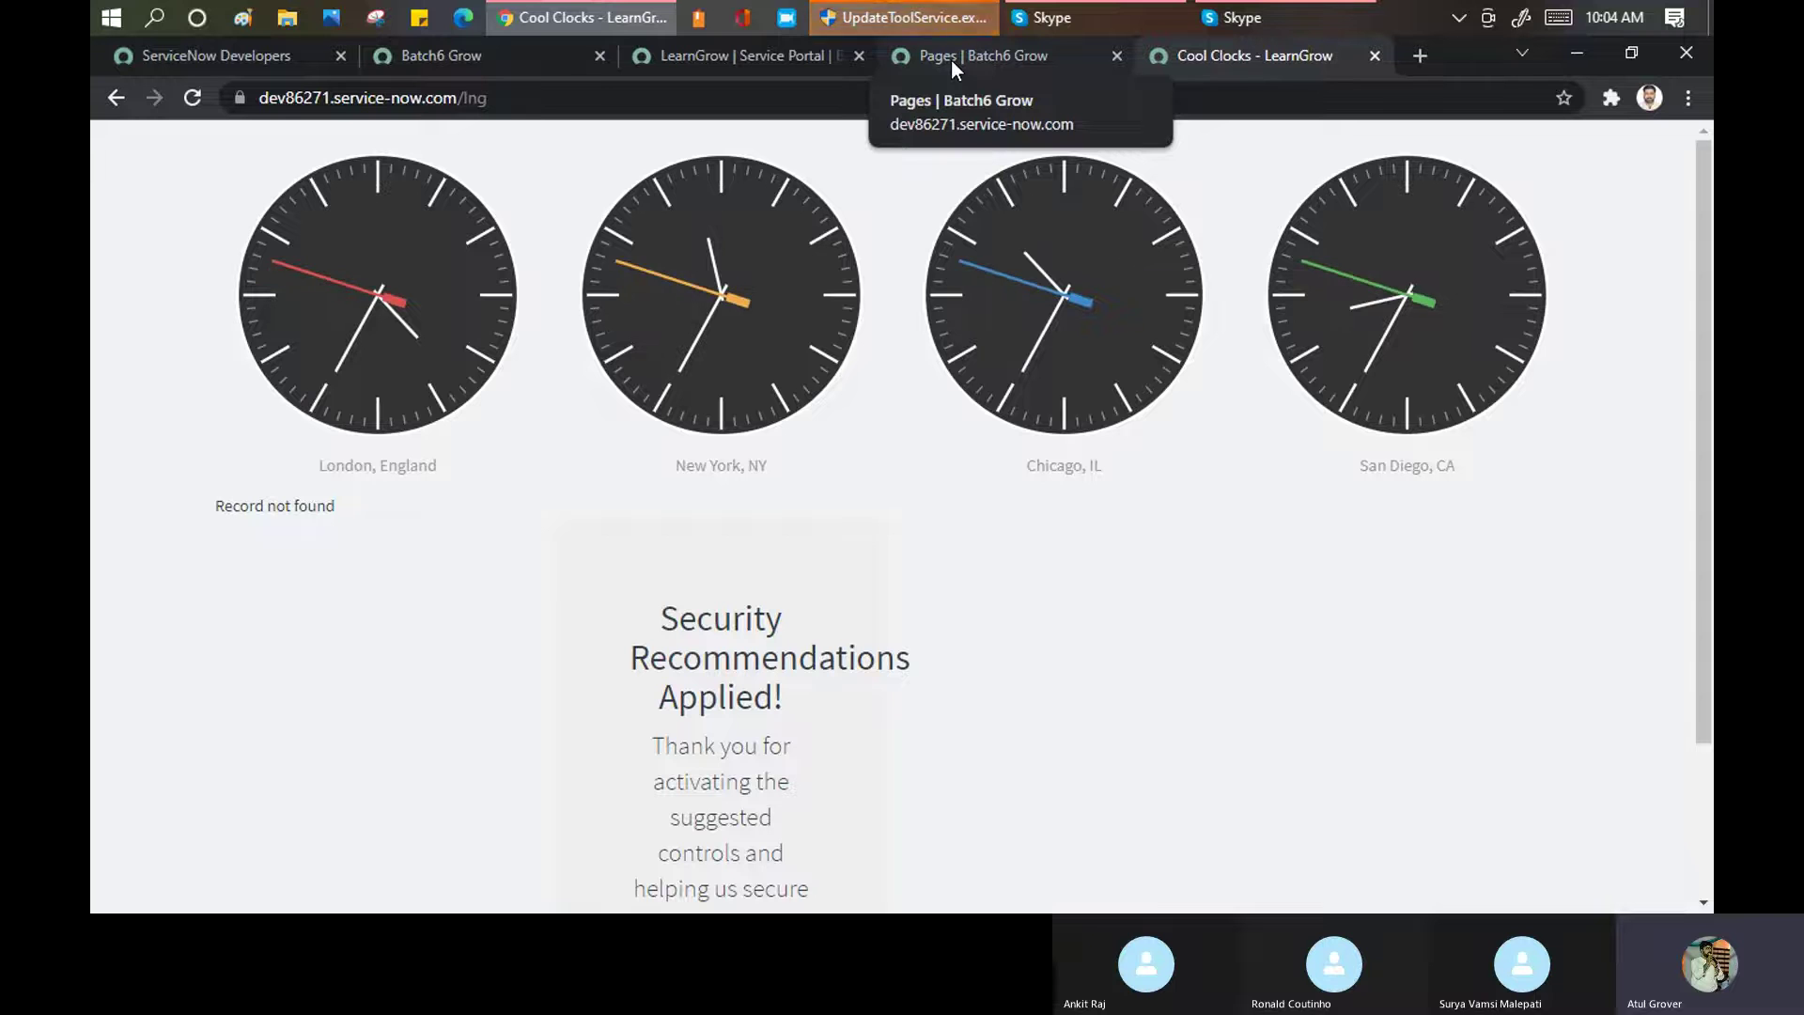
{"action": "left_click", "coordinate": [776, 49]}
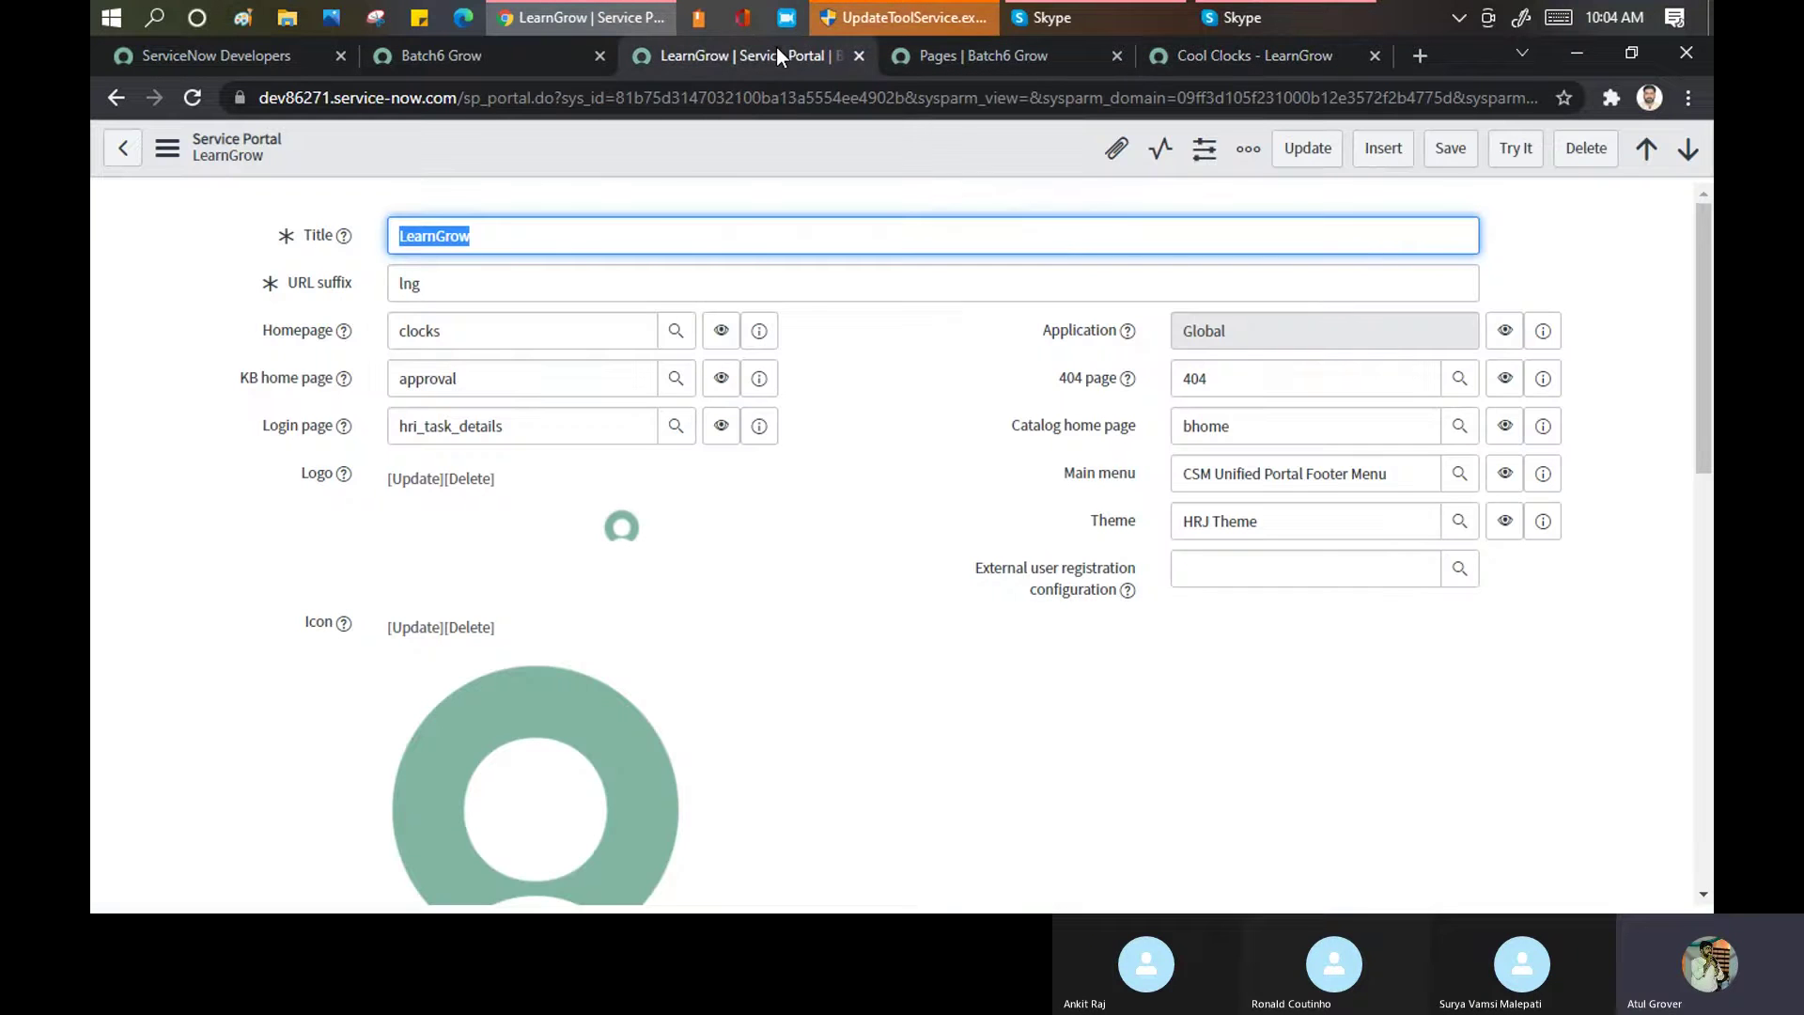
Preview the LearnGrow portal with Try It and check it against the Pages list, confirming the clocks homepage
{"action": "left_click", "coordinate": [1512, 164]}
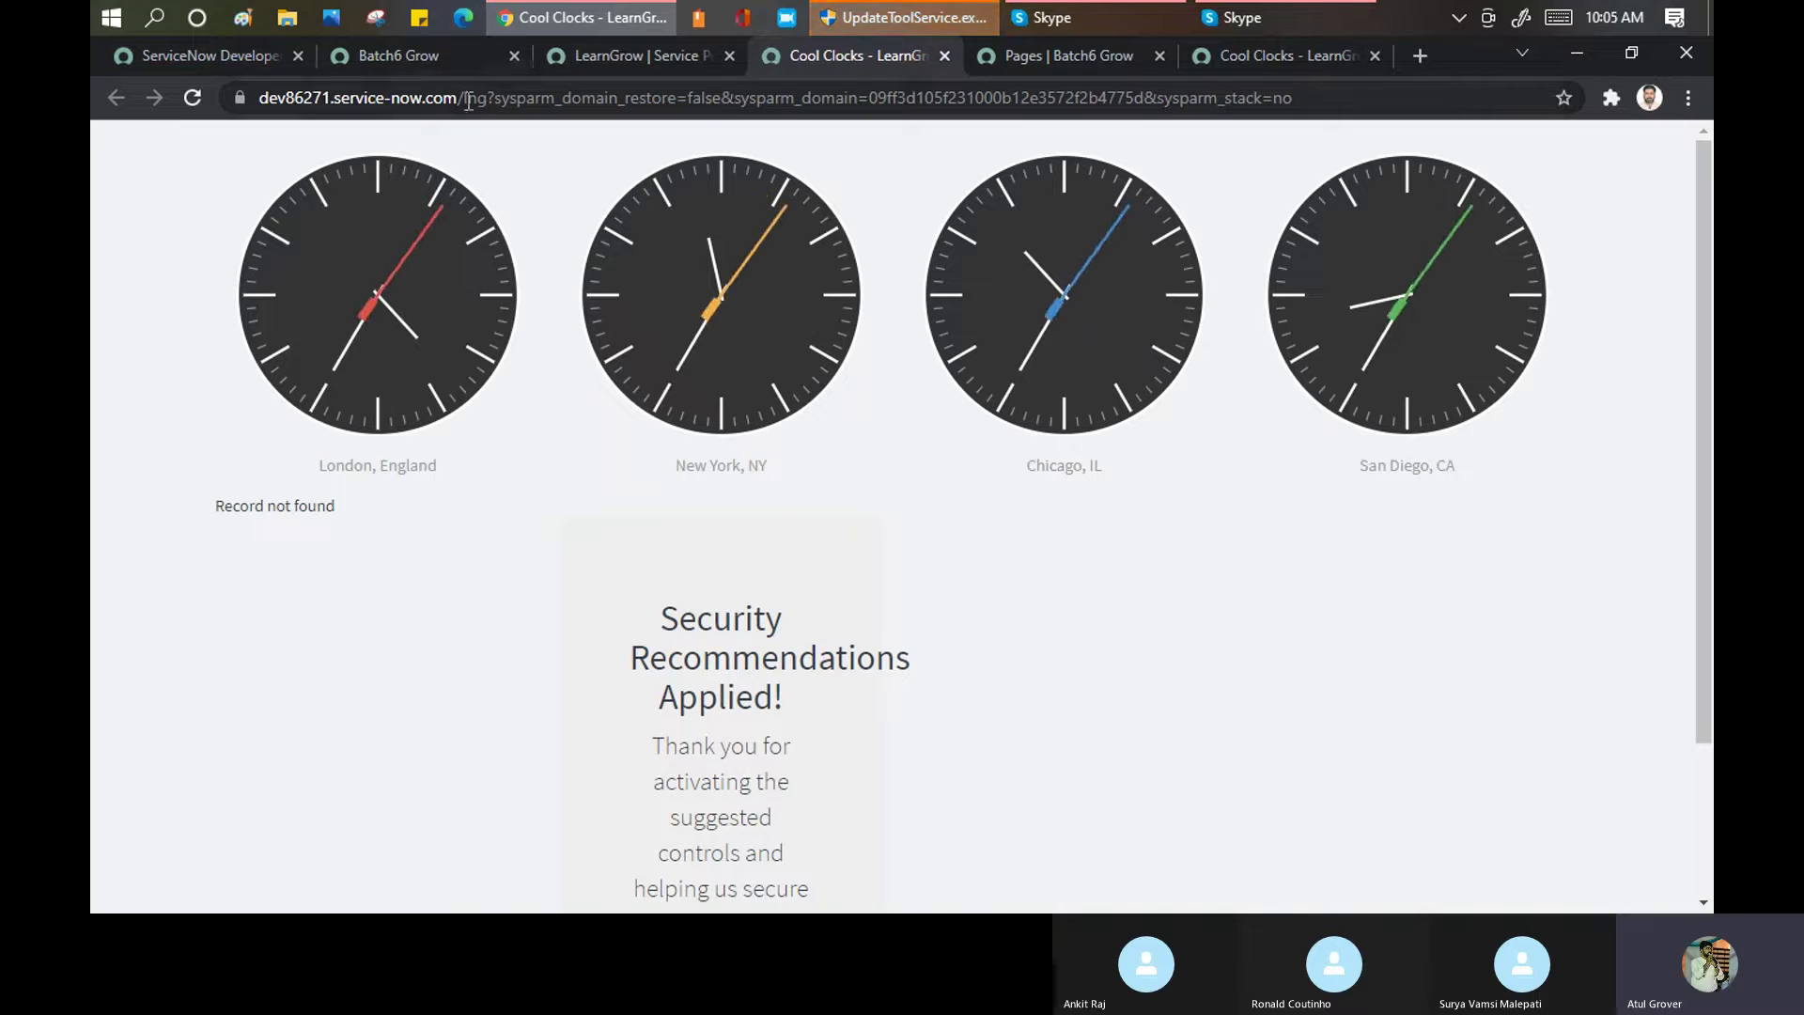
{"action": "left_click", "coordinate": [1278, 57]}
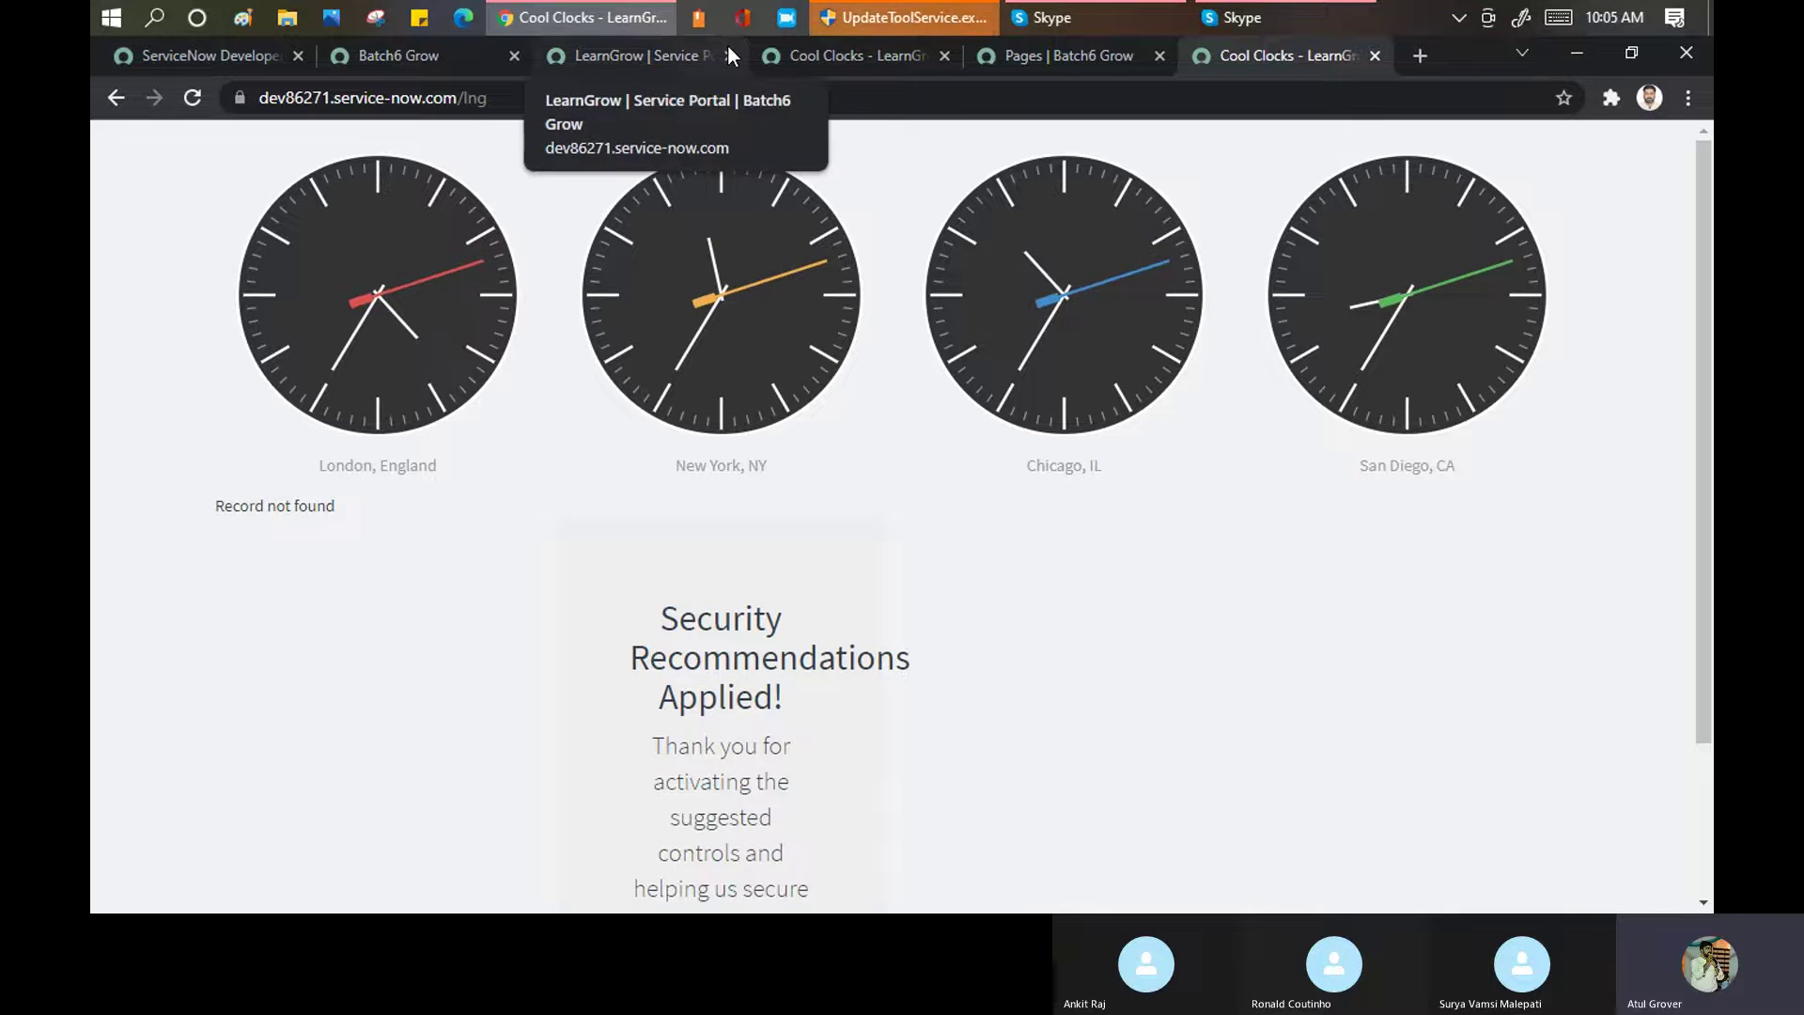
{"action": "left_click", "coordinate": [839, 58]}
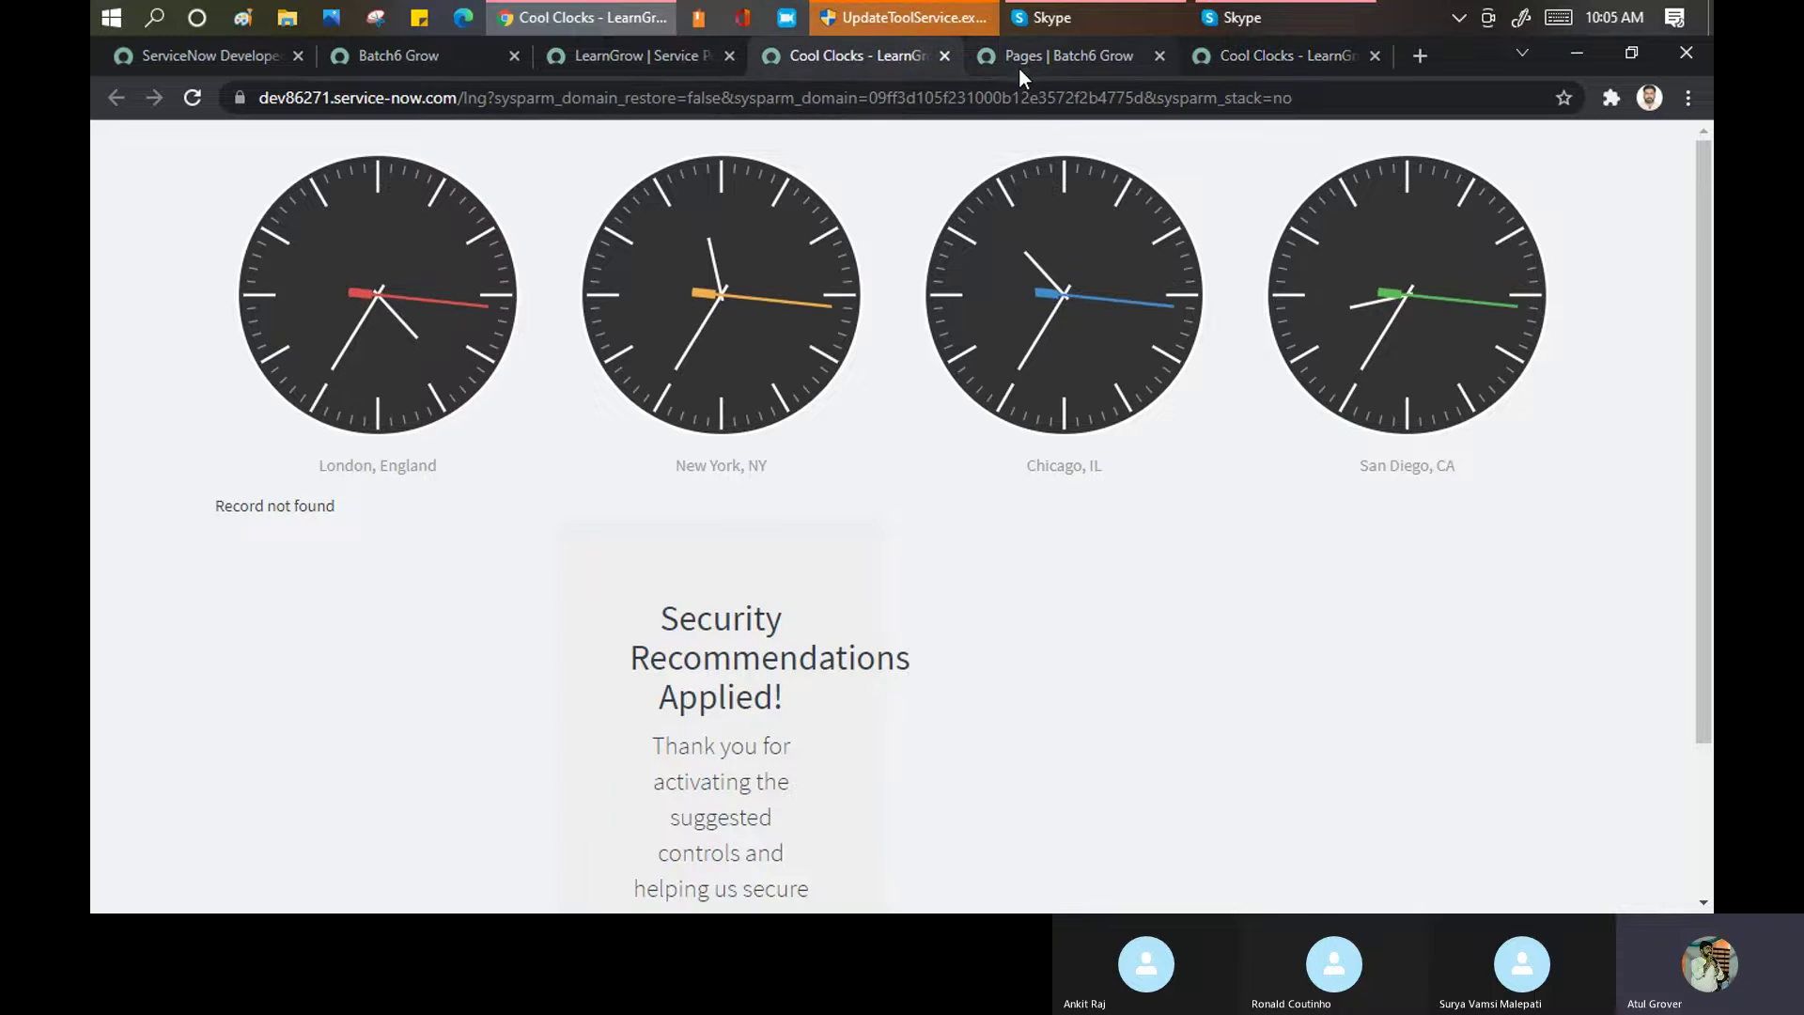
{"action": "left_click", "coordinate": [1021, 66]}
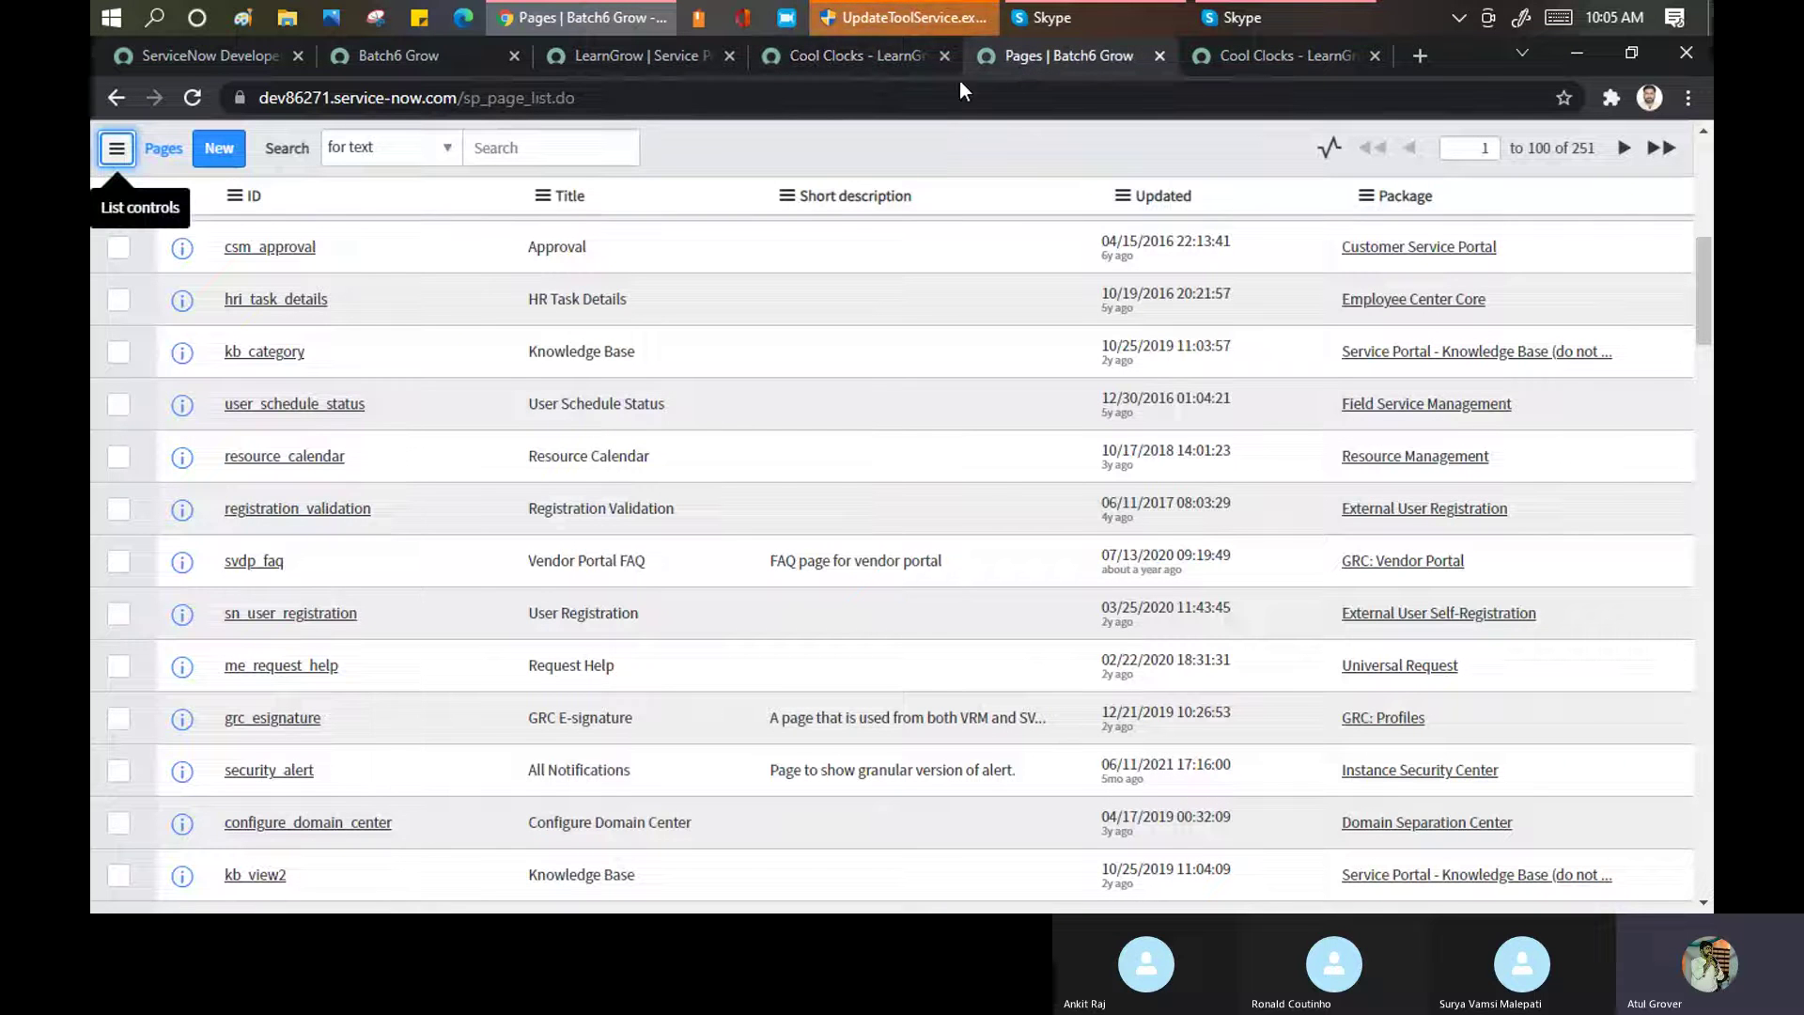
{"action": "left_click", "coordinate": [870, 62]}
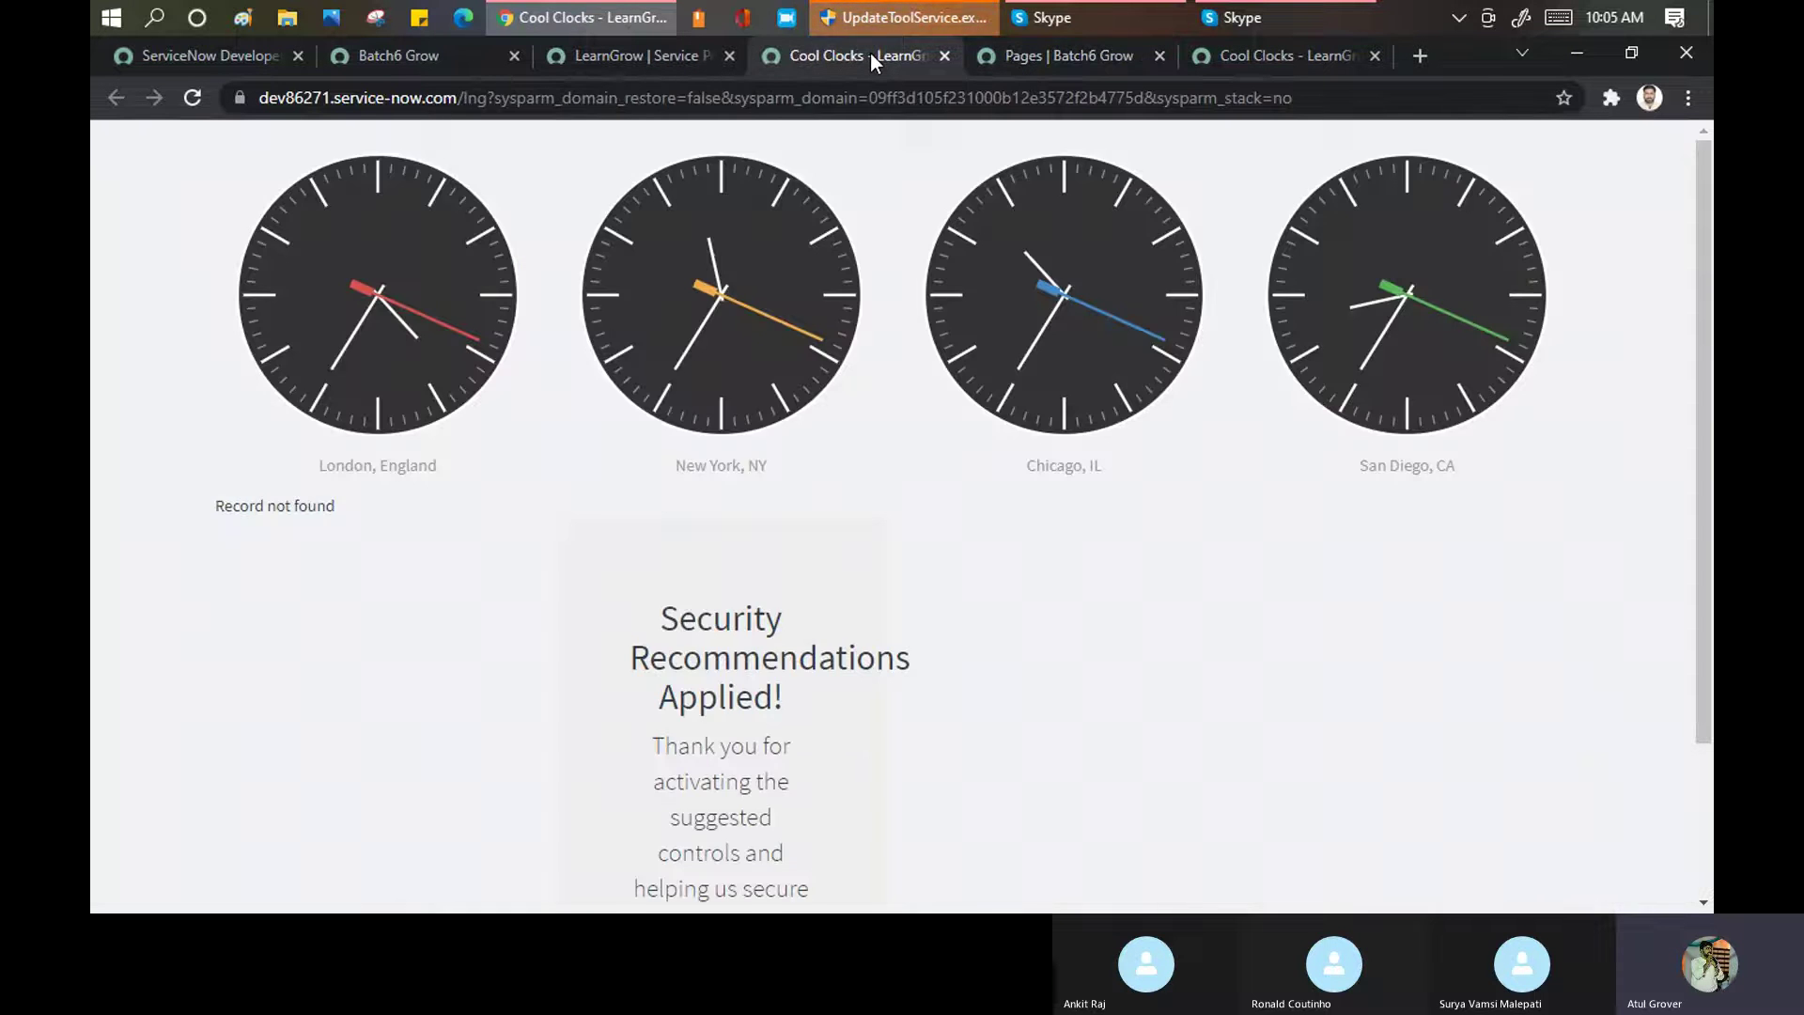
{"action": "left_click", "coordinate": [626, 56]}
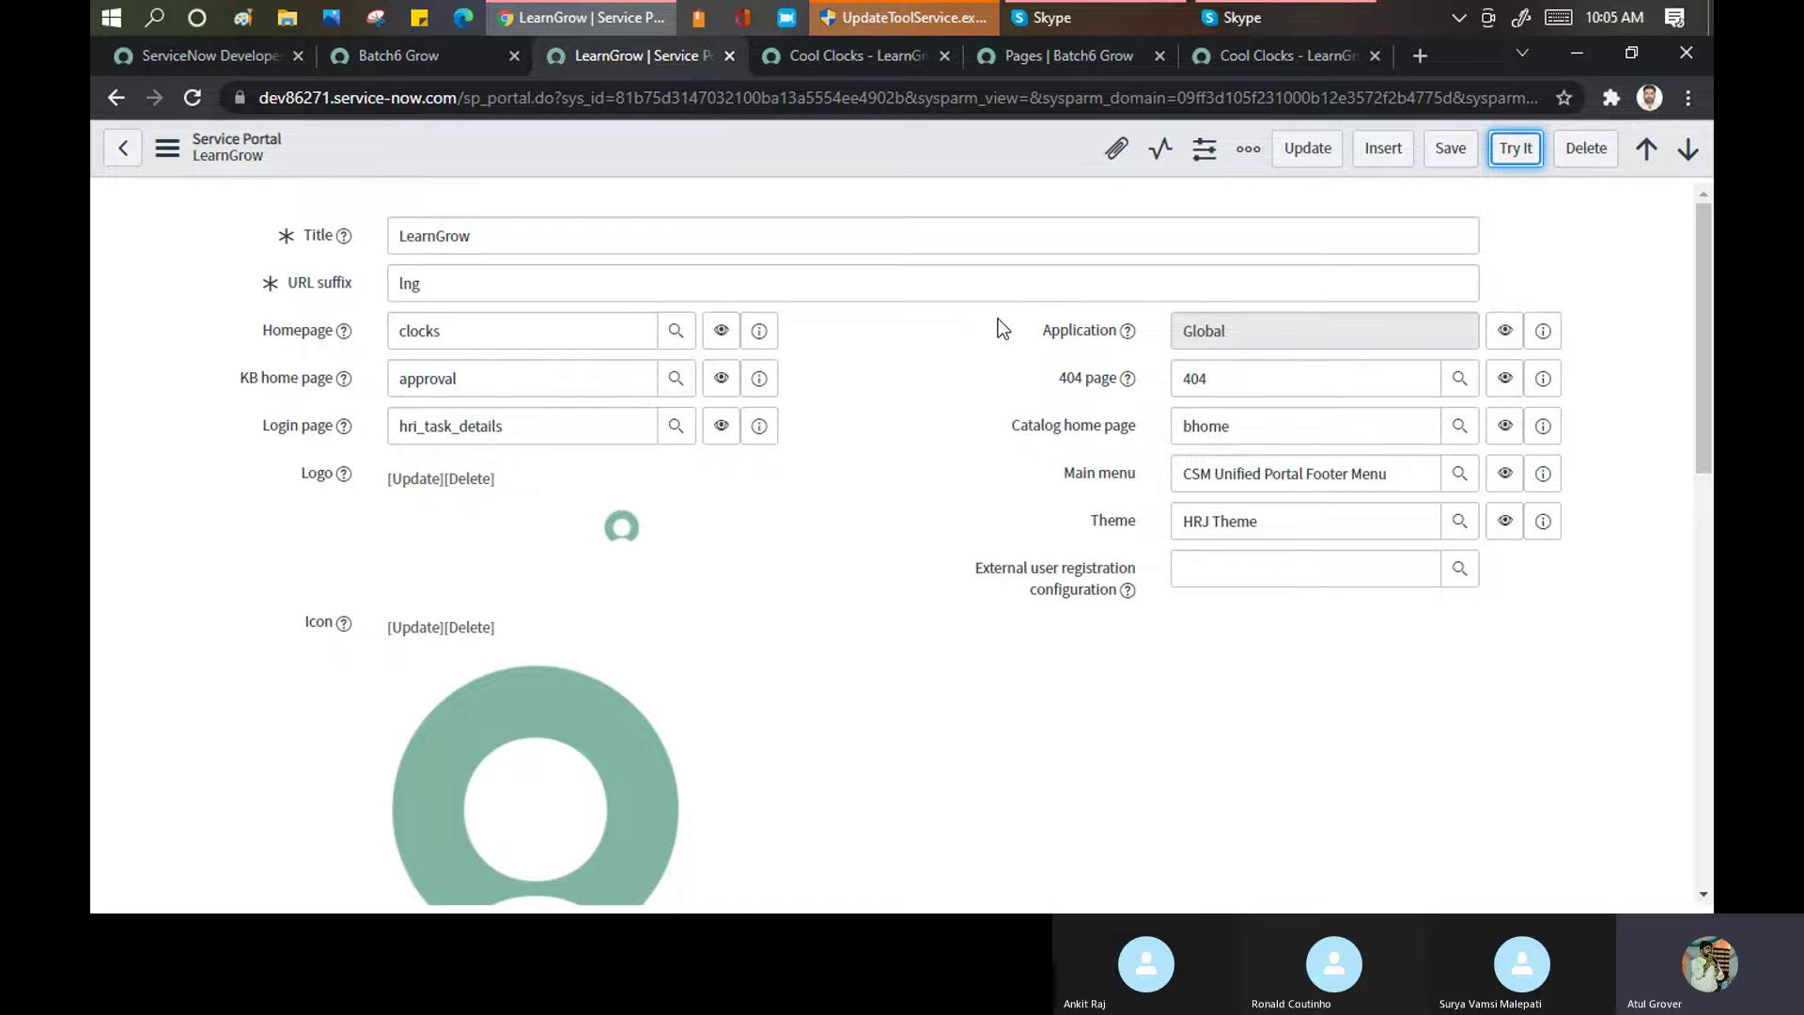
Inspect the Quick start config, picking out the sp_instance table name and tagline sys_id
{"action": "scroll", "coordinate": [922, 436], "scroll_direction": "down", "scroll_amount": 8}
{"action": "scroll", "coordinate": [922, 436], "scroll_direction": "up", "scroll_amount": 2}
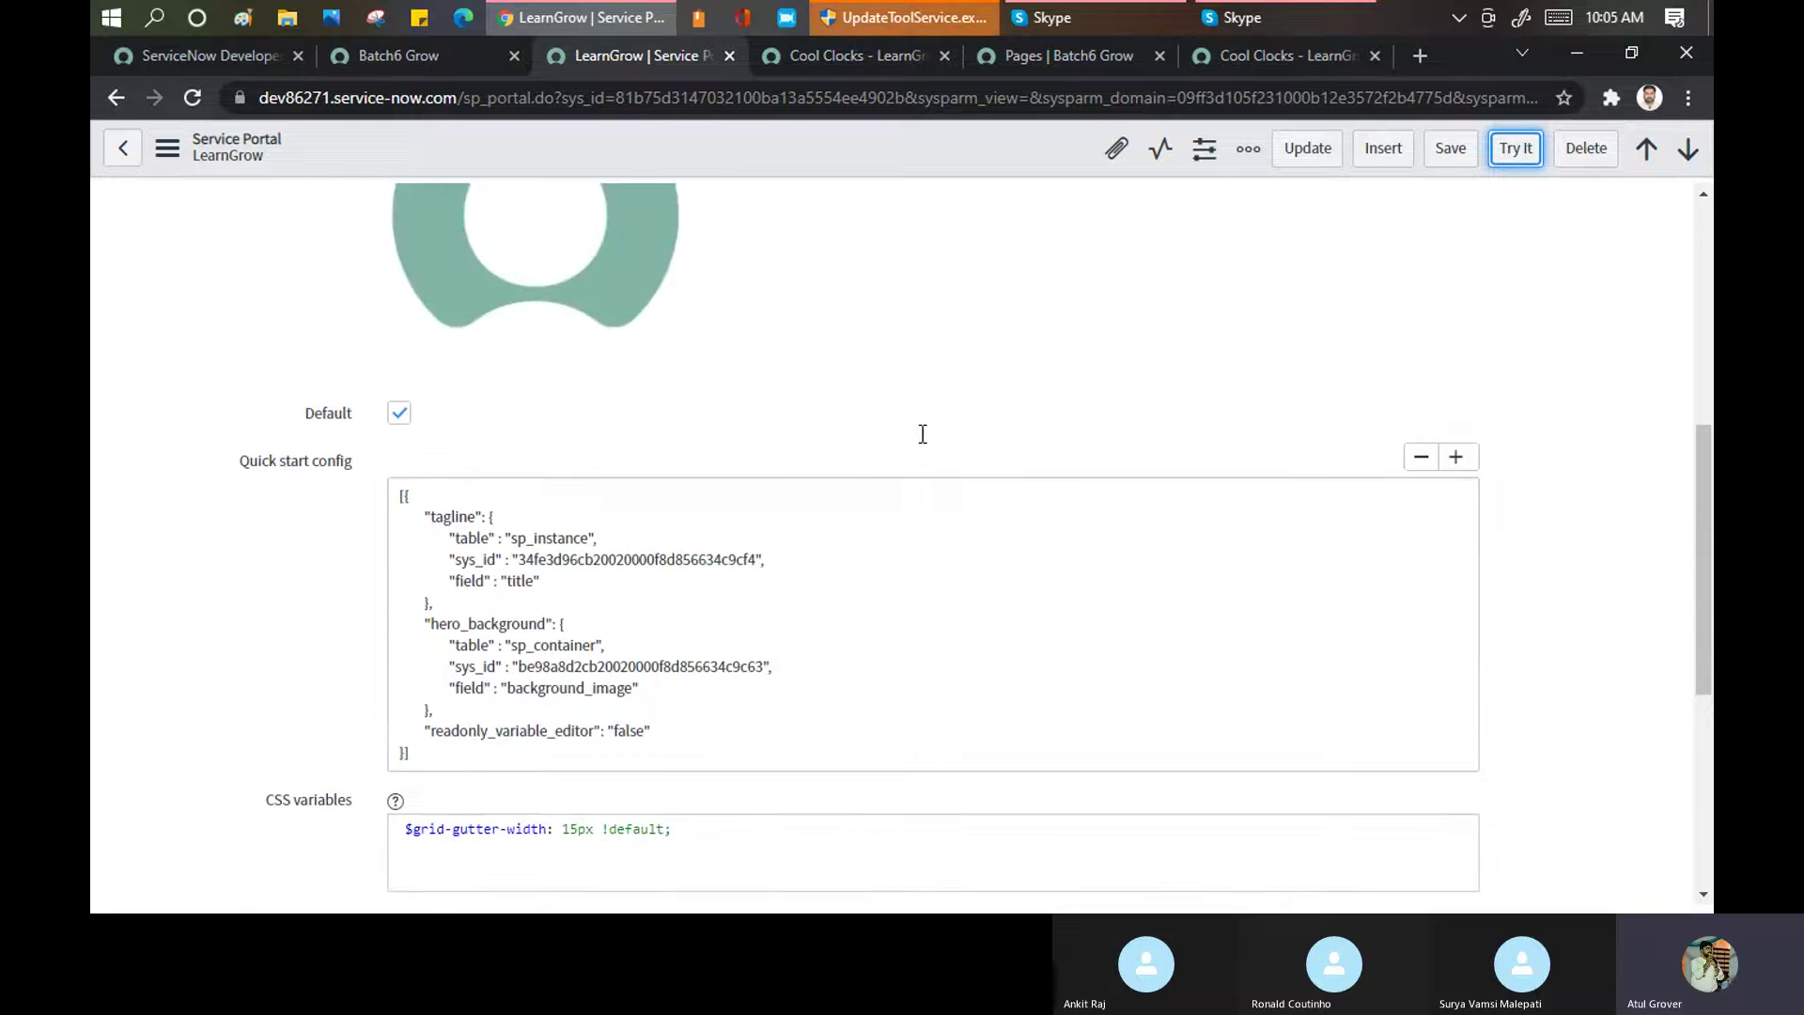
{"action": "scroll", "coordinate": [918, 441], "scroll_direction": "up", "scroll_amount": 4}
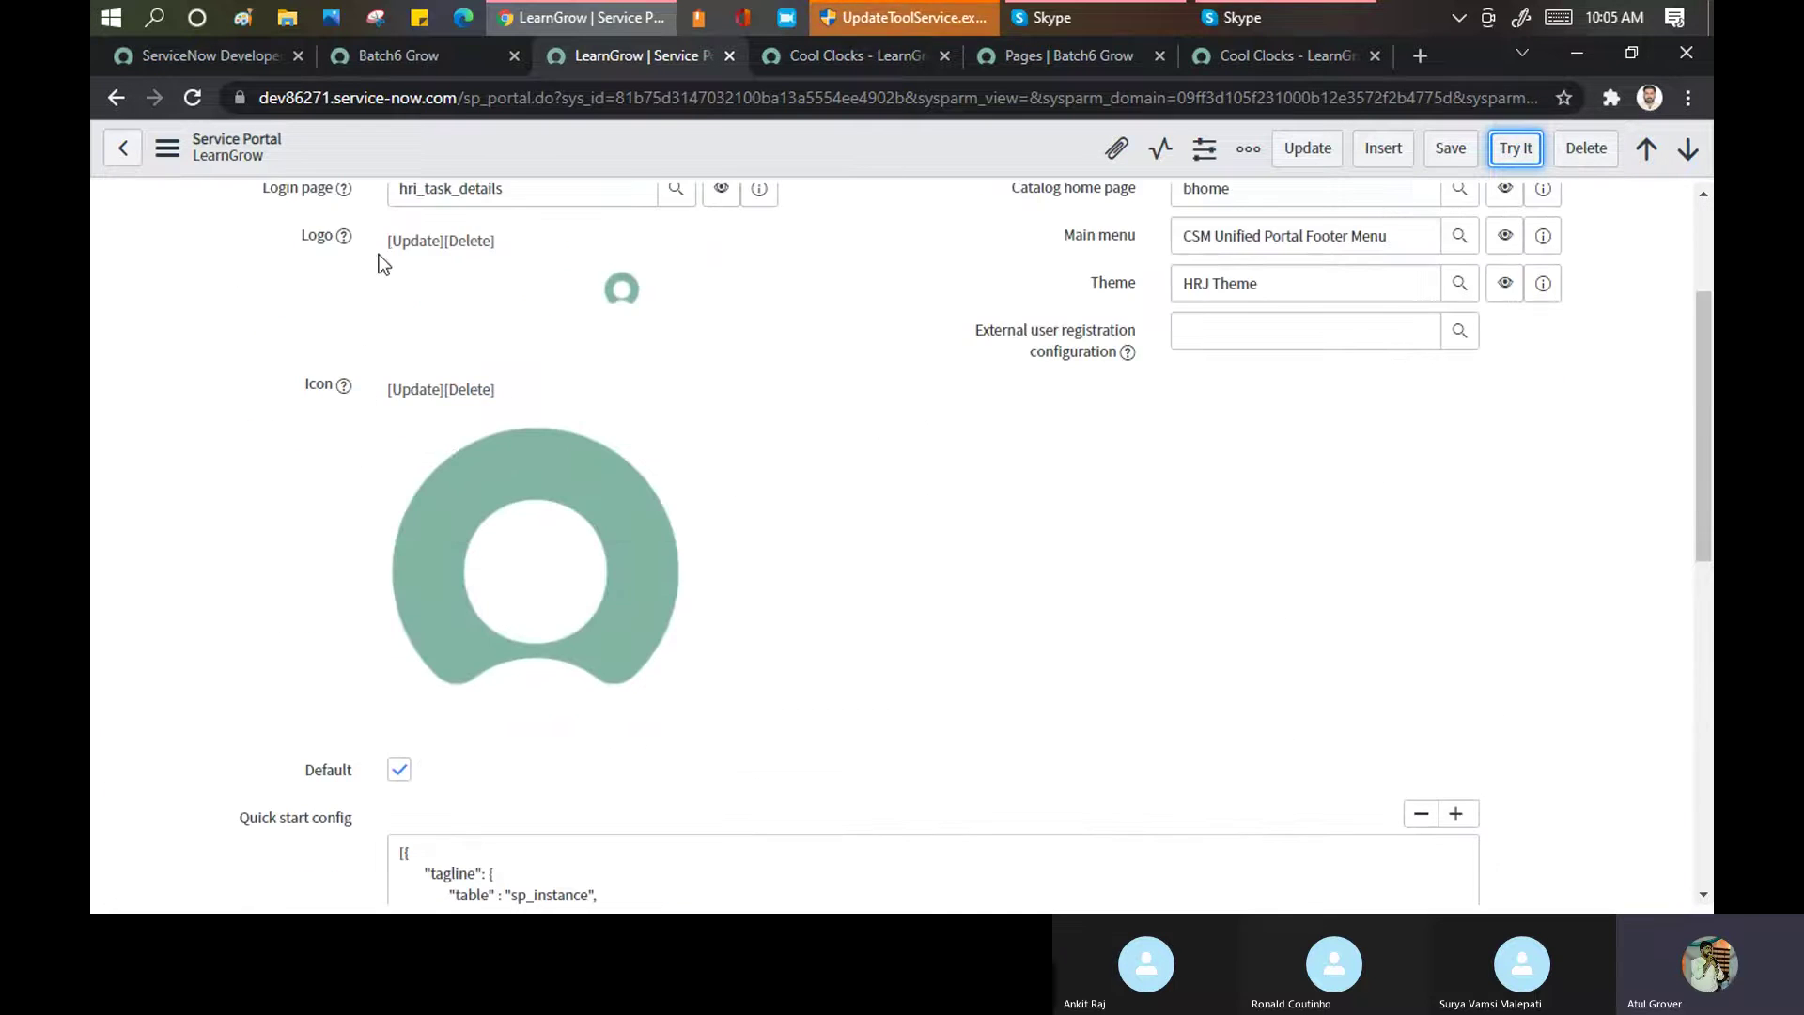
{"action": "scroll", "coordinate": [731, 489], "scroll_direction": "down", "scroll_amount": 5}
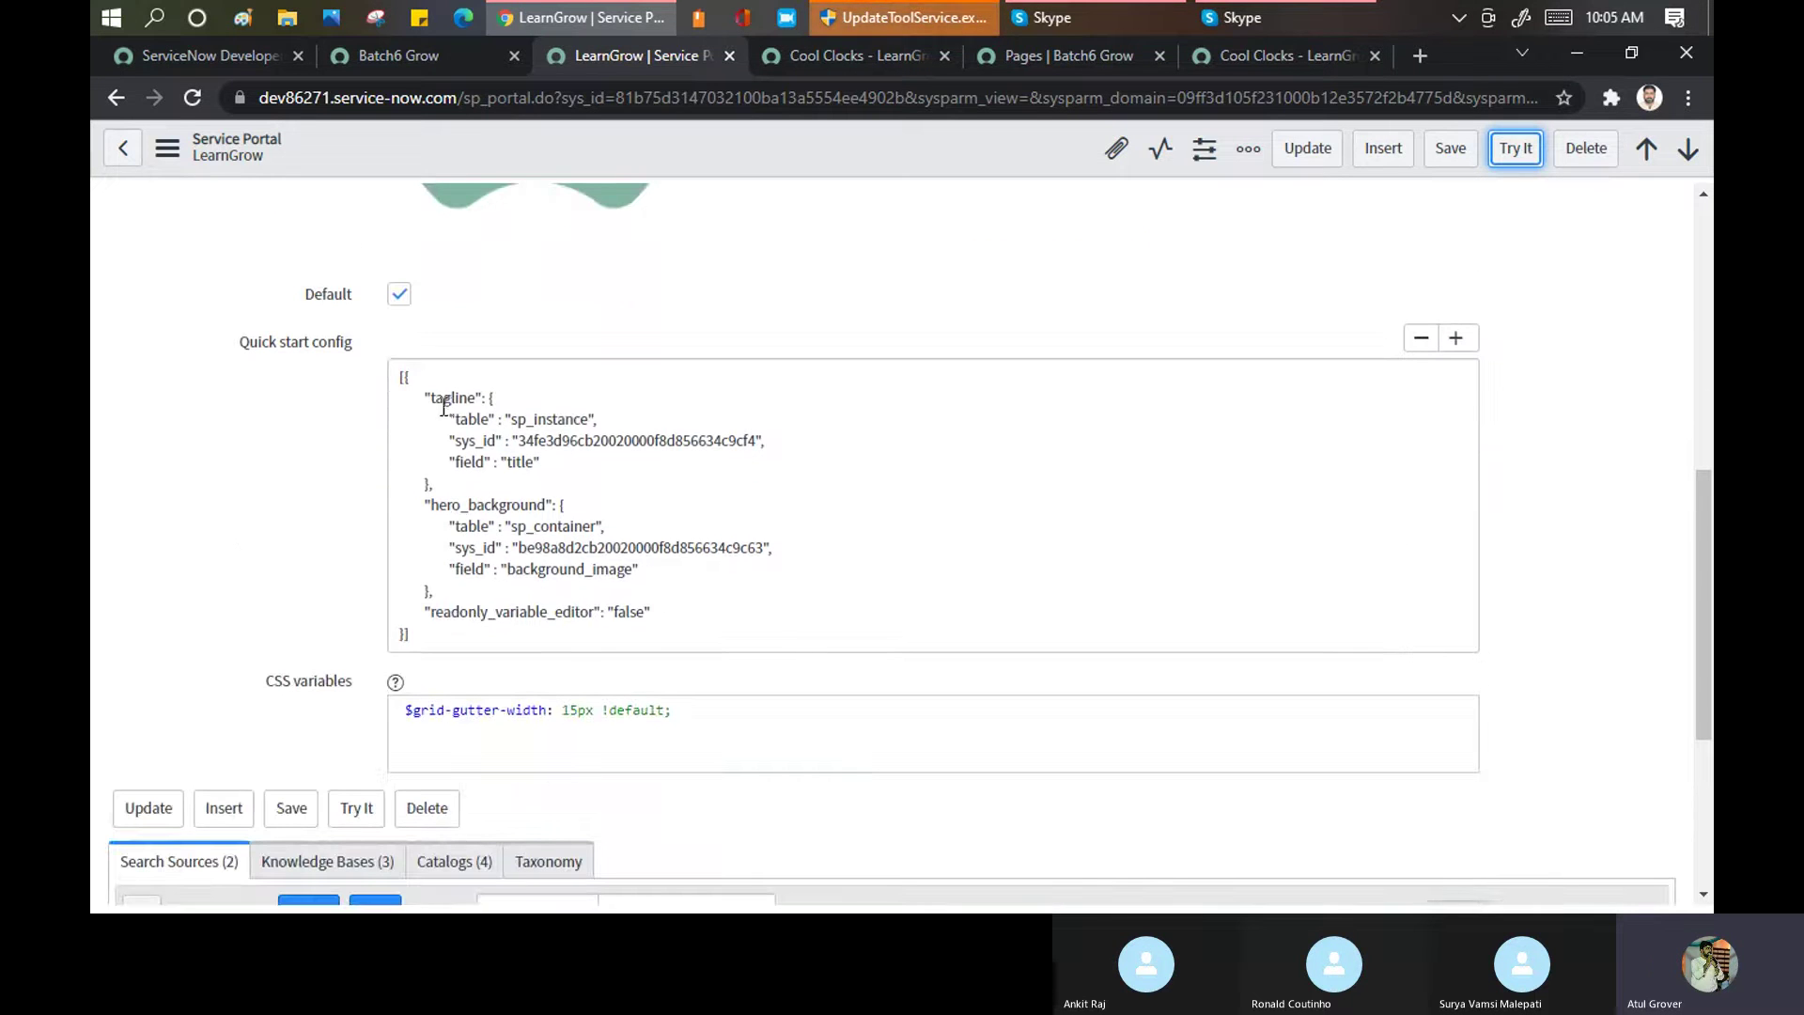
{"action": "left_click", "coordinate": [398, 376]}
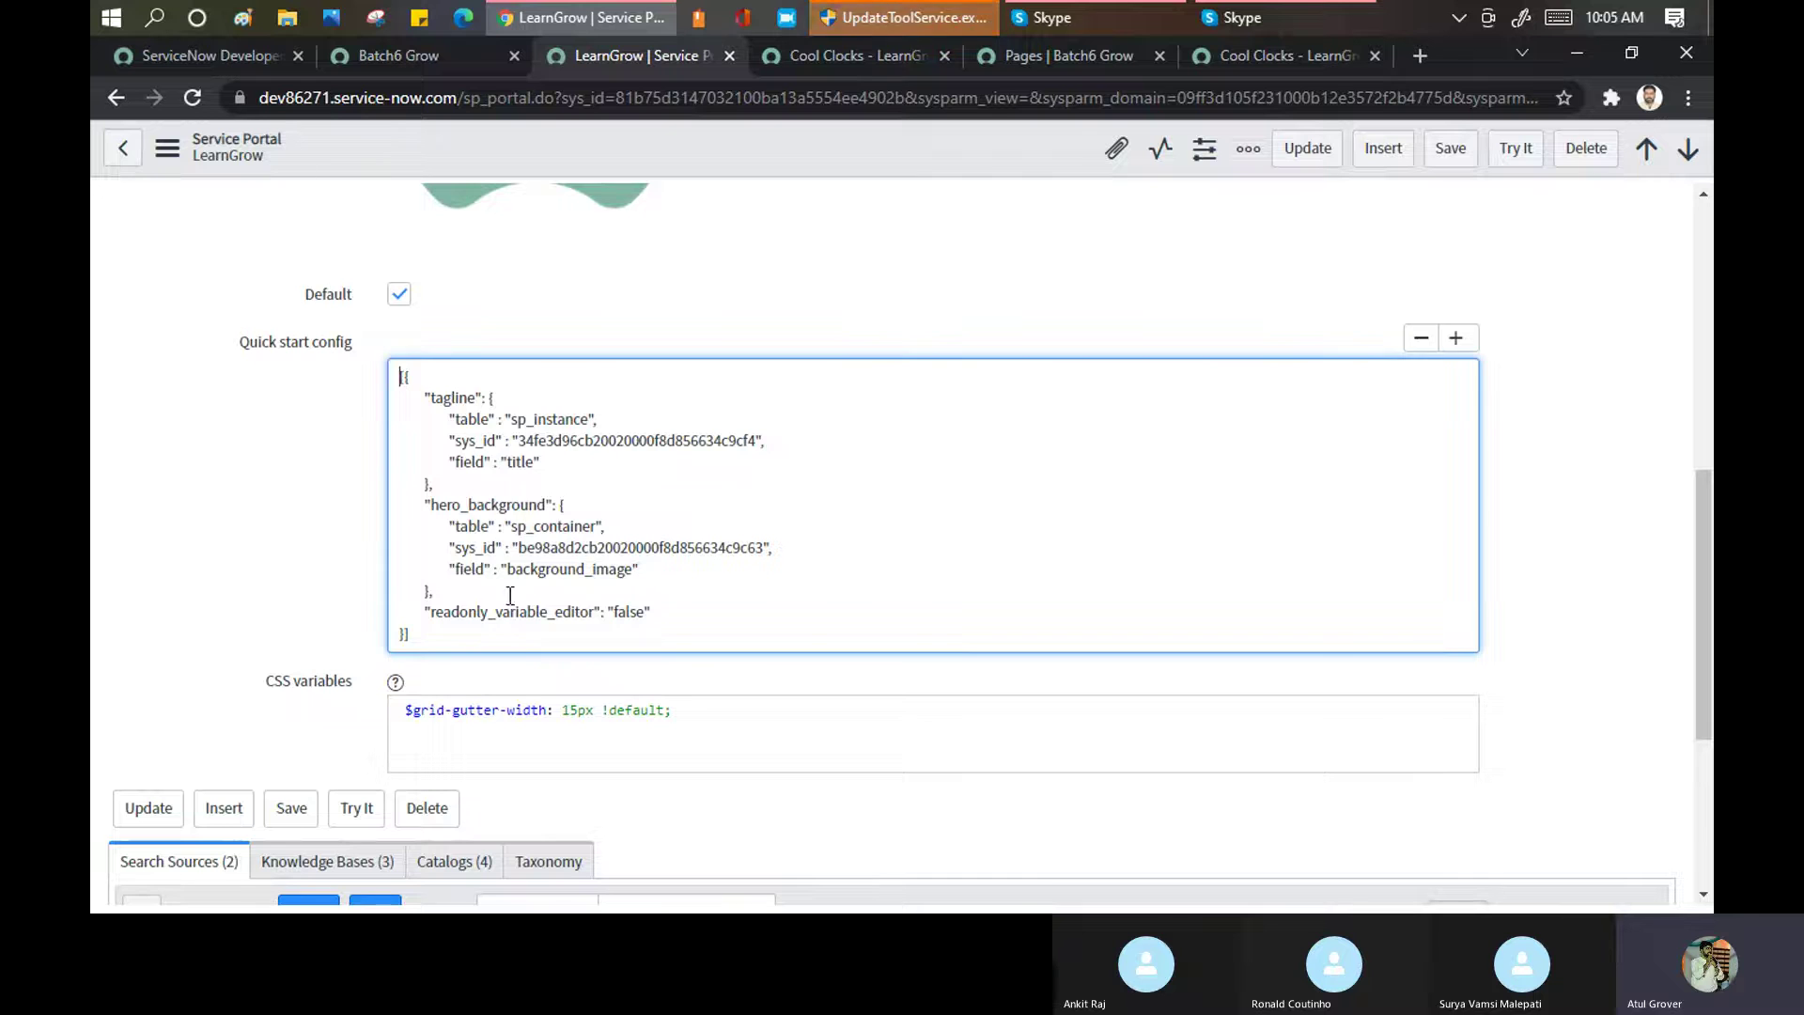
{"action": "key", "text": "ctrl+a"}
{"action": "left_click", "coordinate": [287, 353]}
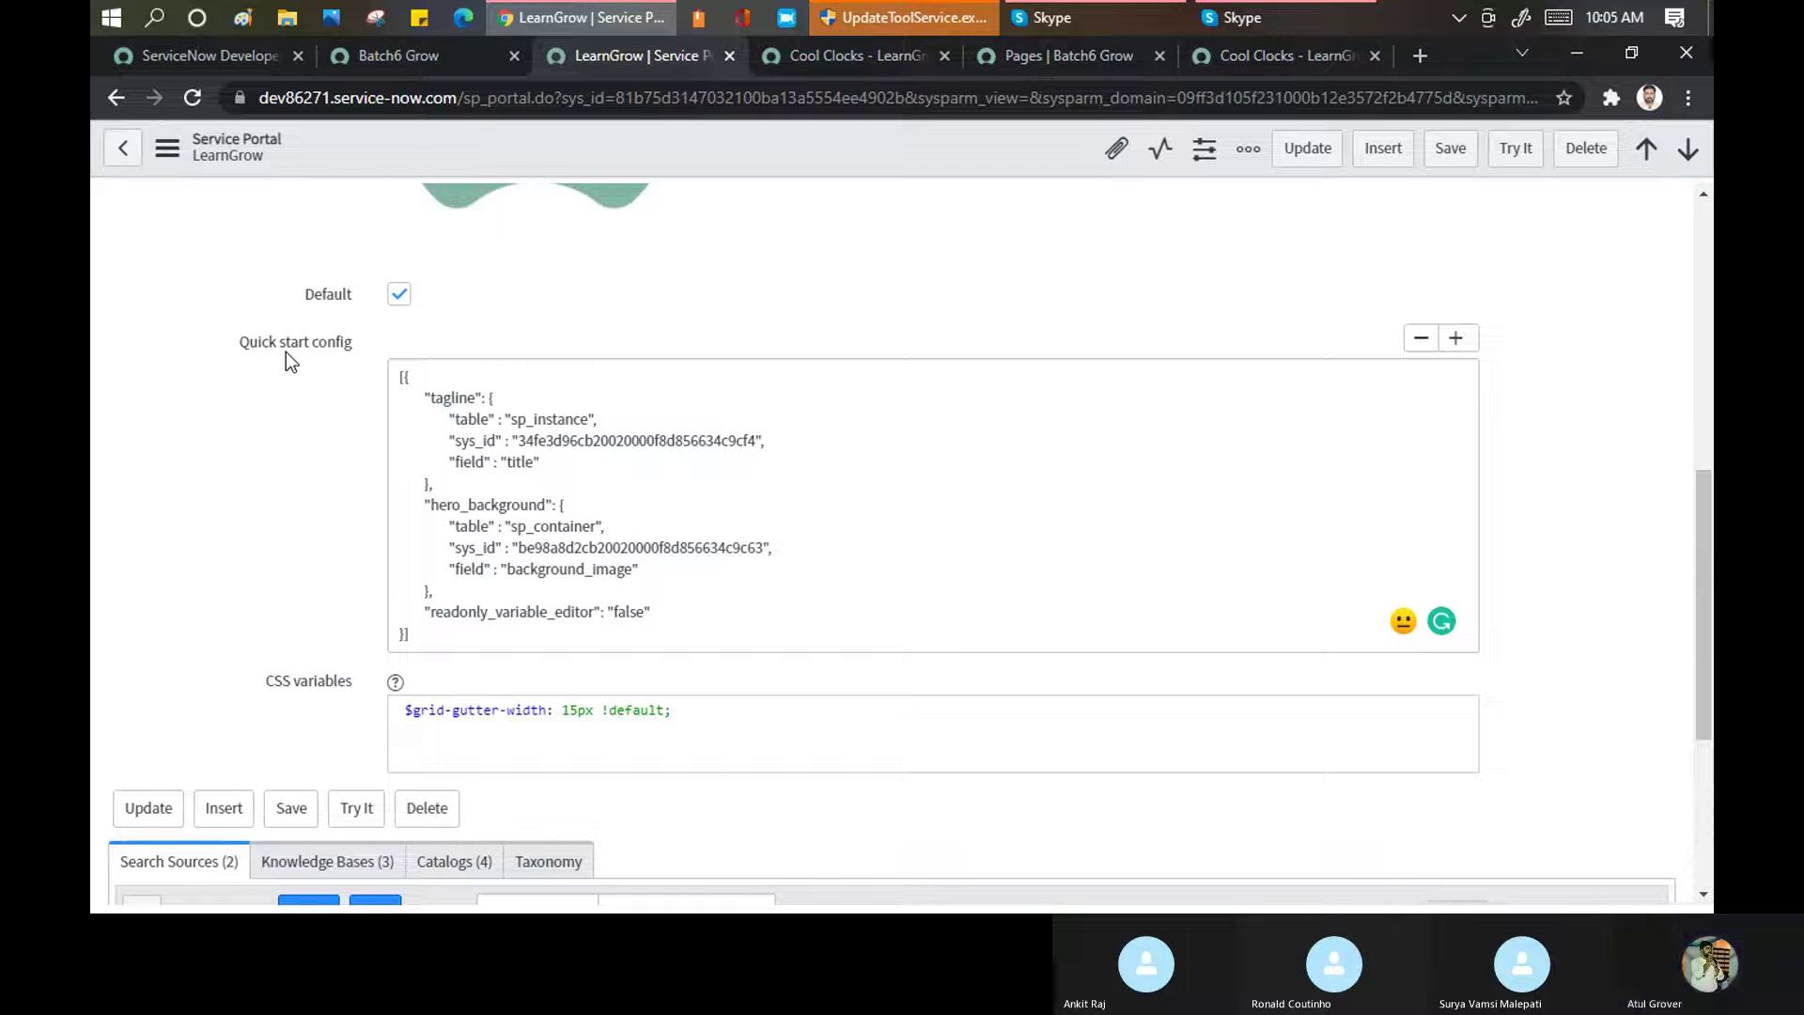
{"action": "left_click", "coordinate": [510, 418]}
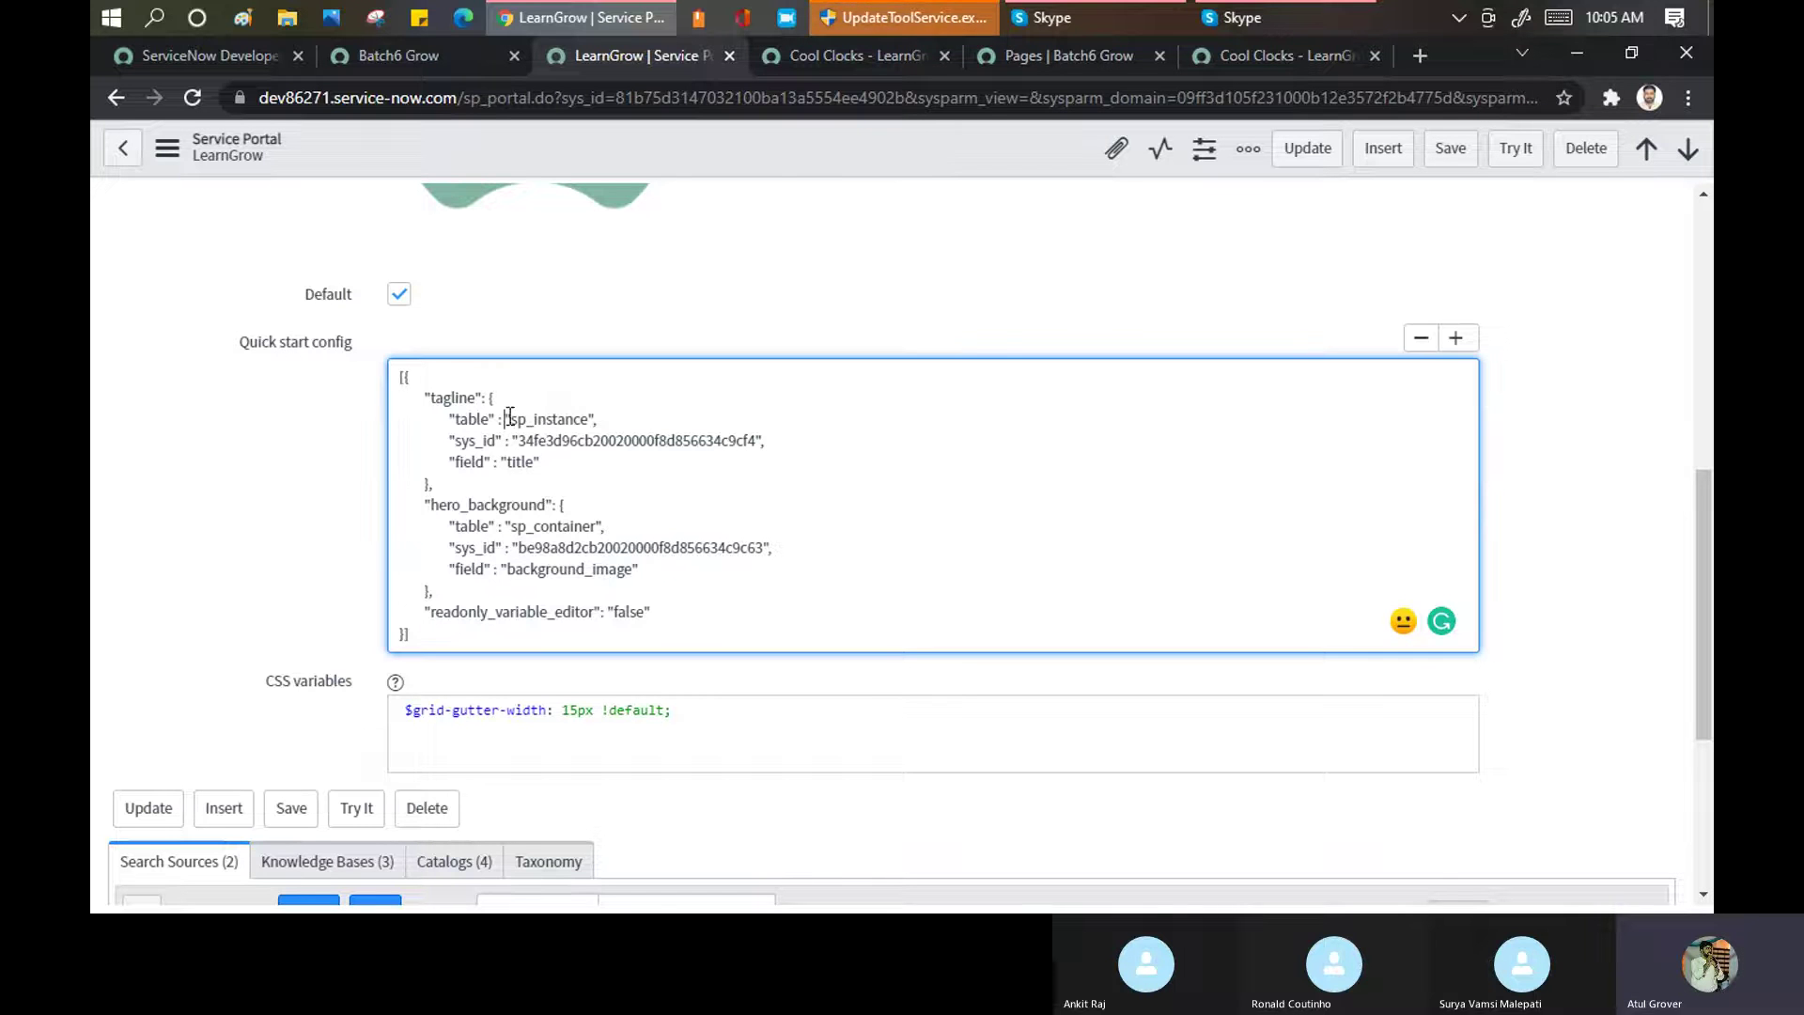
{"action": "left_click_drag", "start_coordinate": [558, 416], "coordinate": [585, 418]}
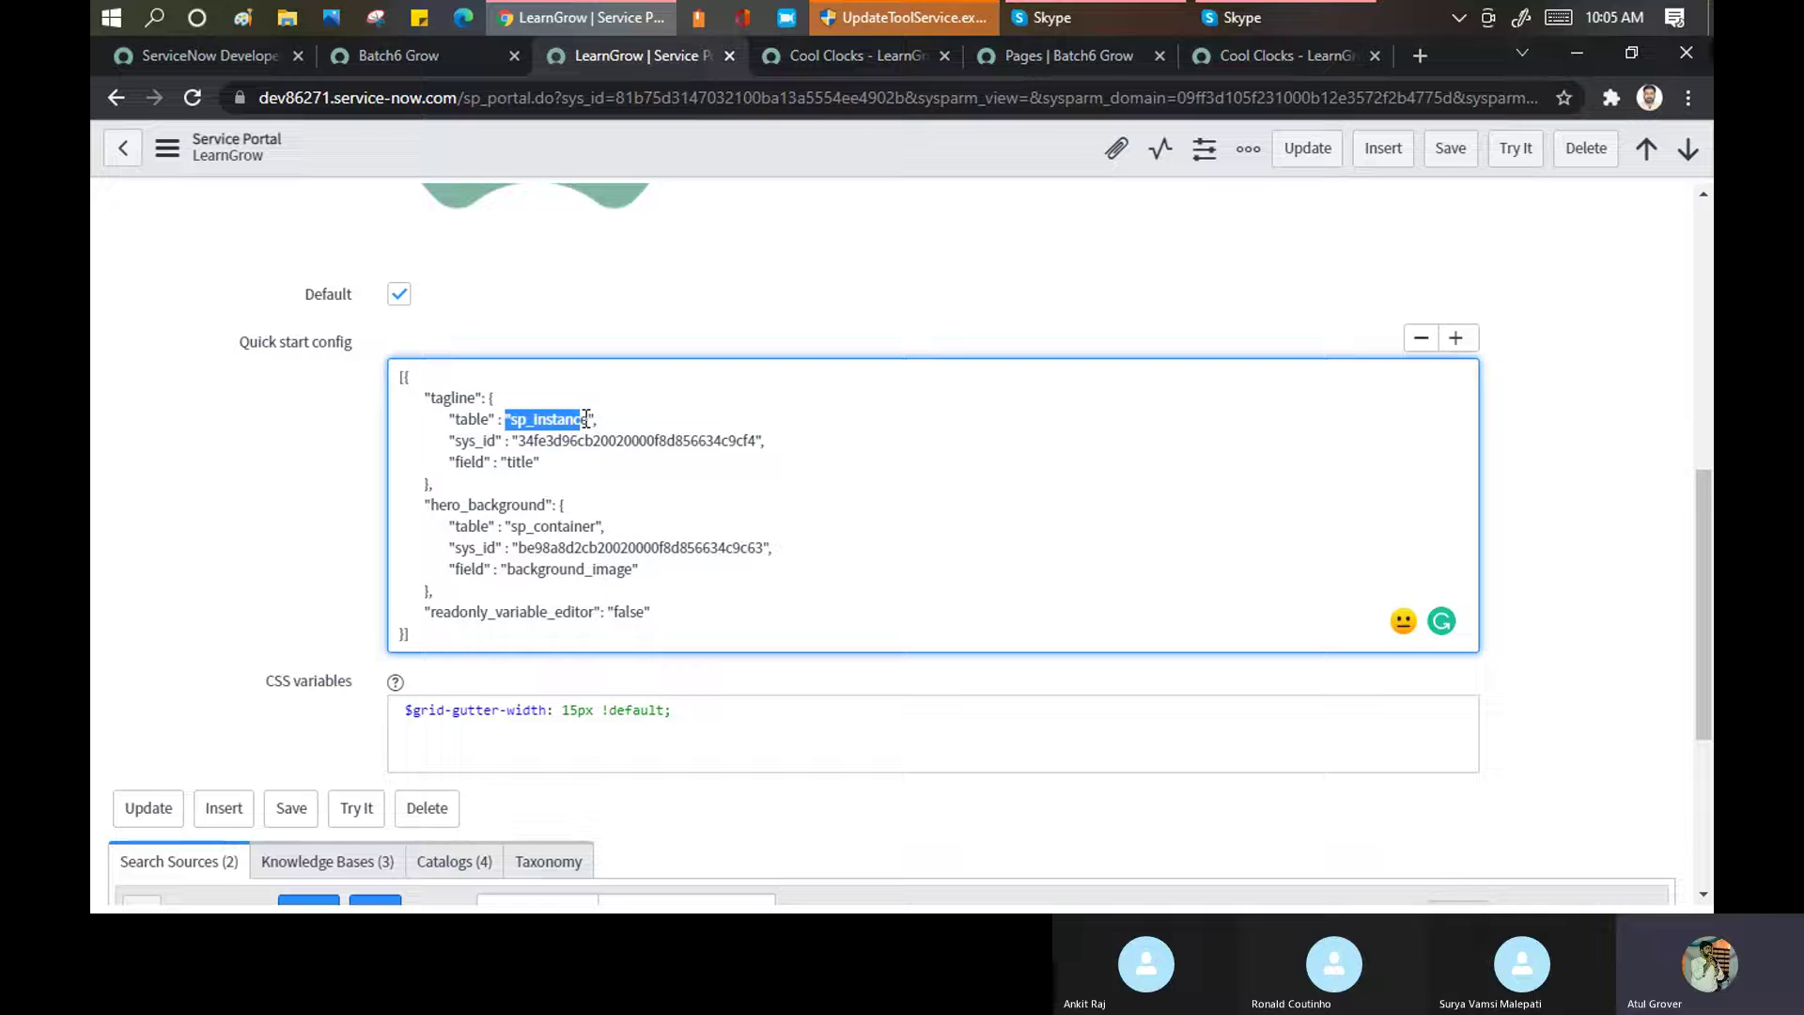
{"action": "left_click_drag", "start_coordinate": [518, 441], "coordinate": [759, 442]}
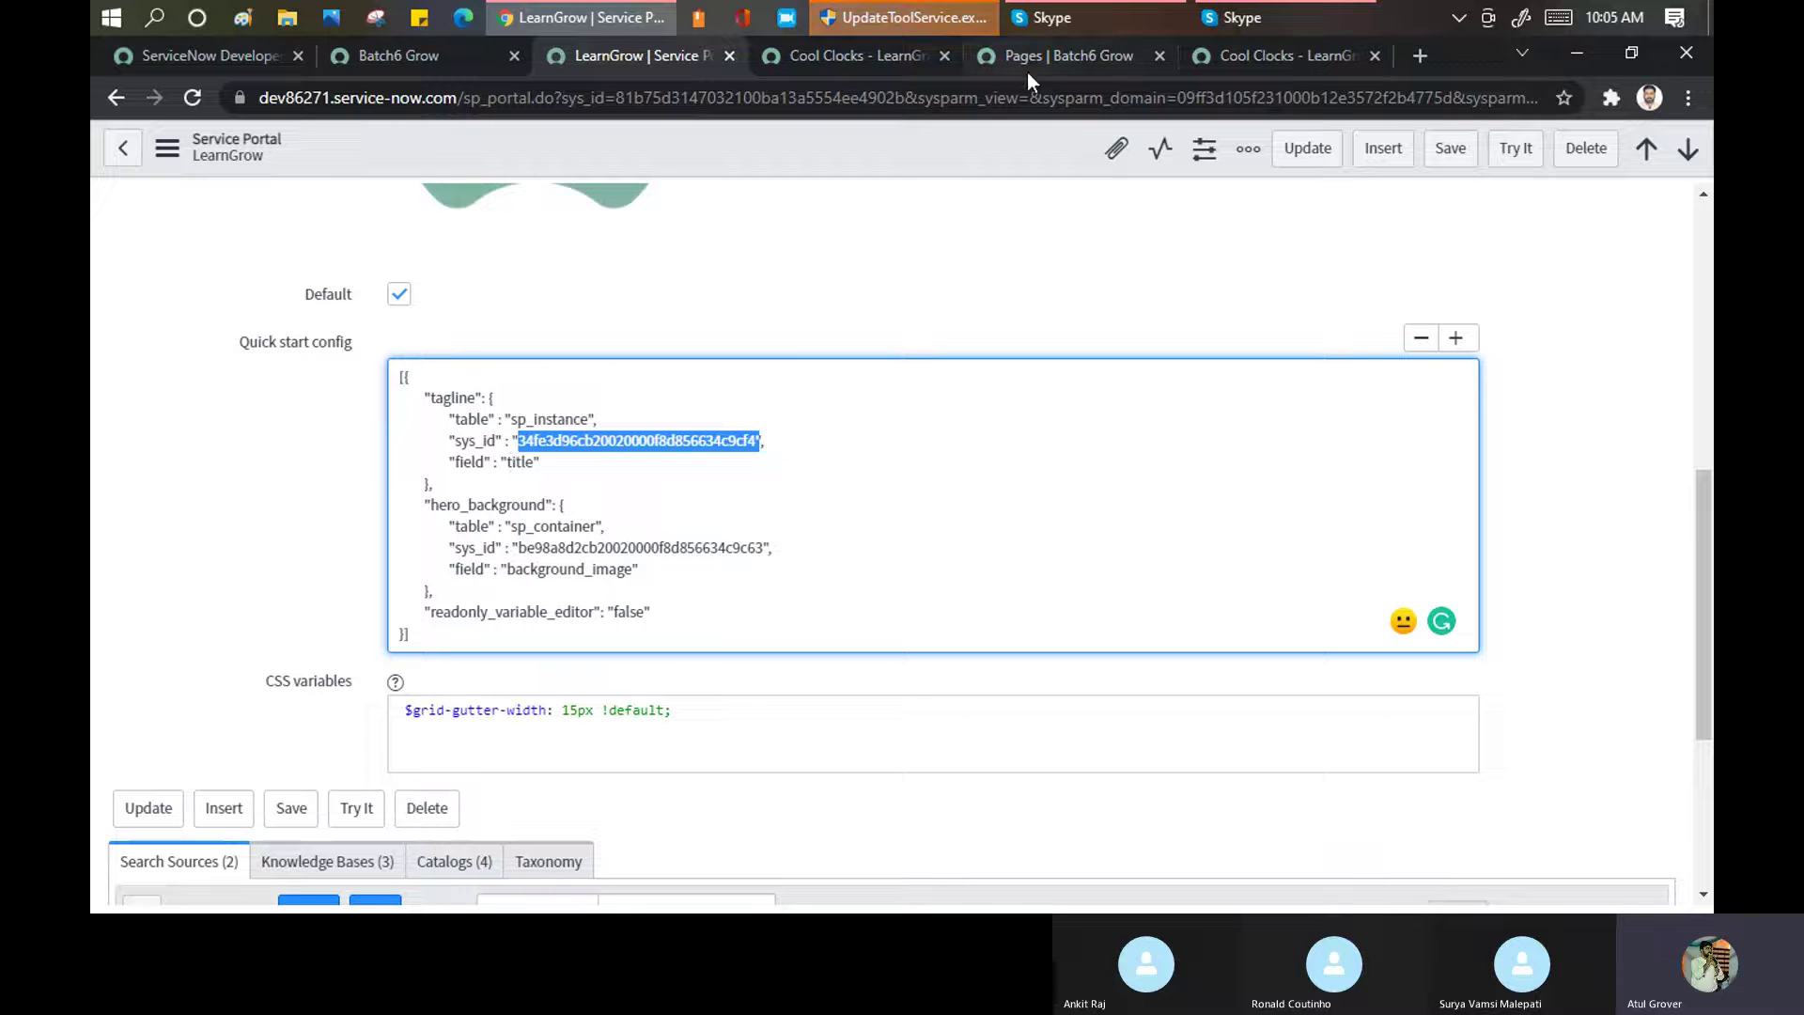
Recheck the live home page, then replace the Homepage value 'clocks' with 'index'
{"action": "left_click", "coordinate": [901, 54]}
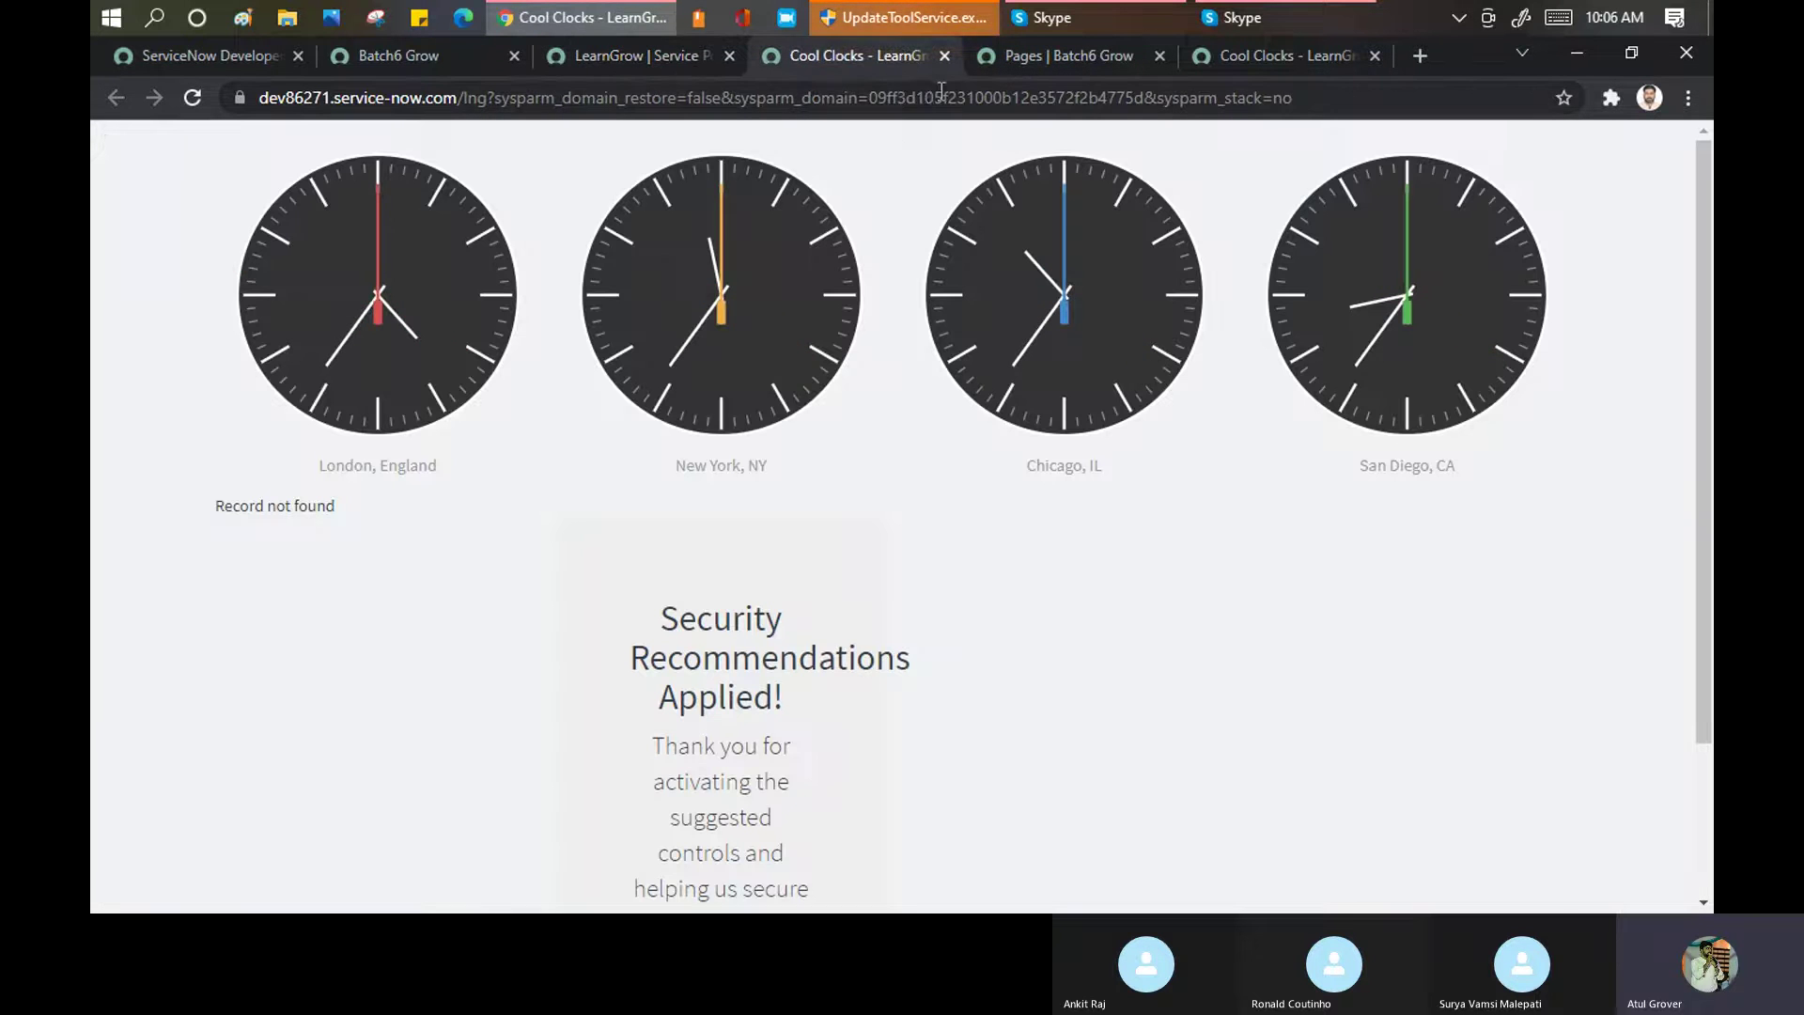
{"action": "left_click", "coordinate": [413, 55]}
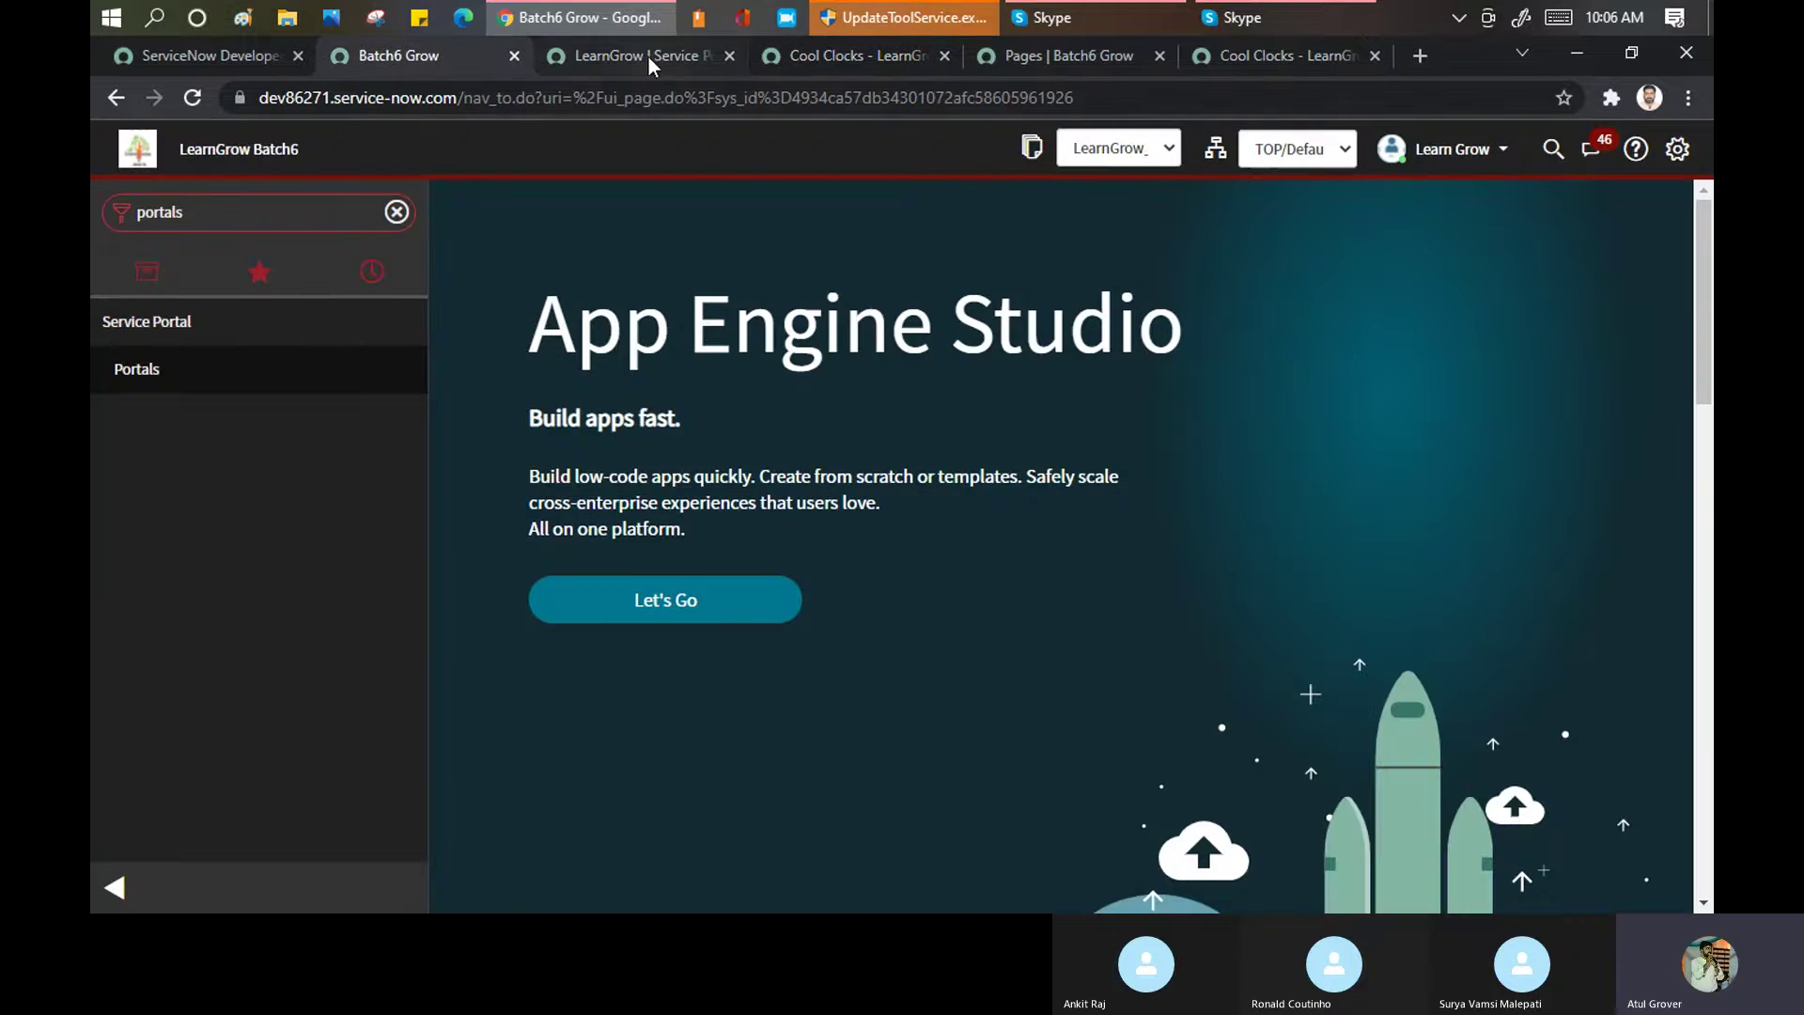
{"action": "left_click", "coordinate": [647, 55]}
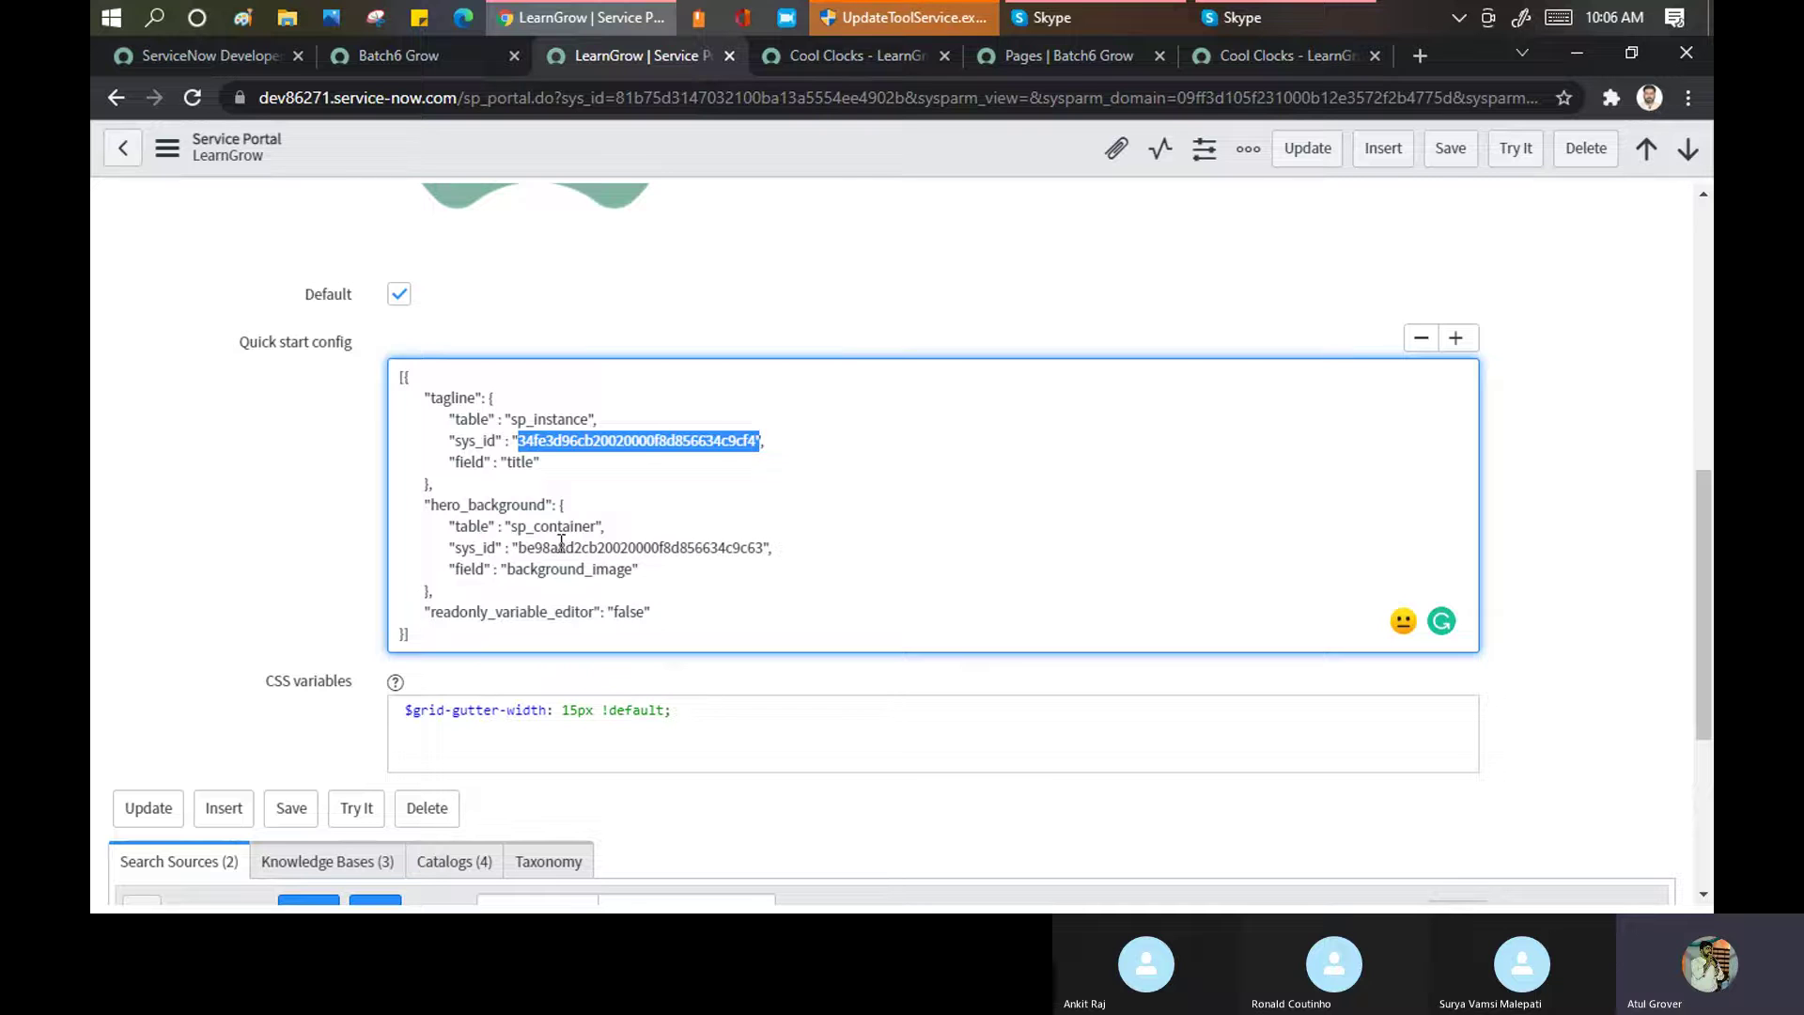
{"action": "left_click", "coordinate": [893, 57]}
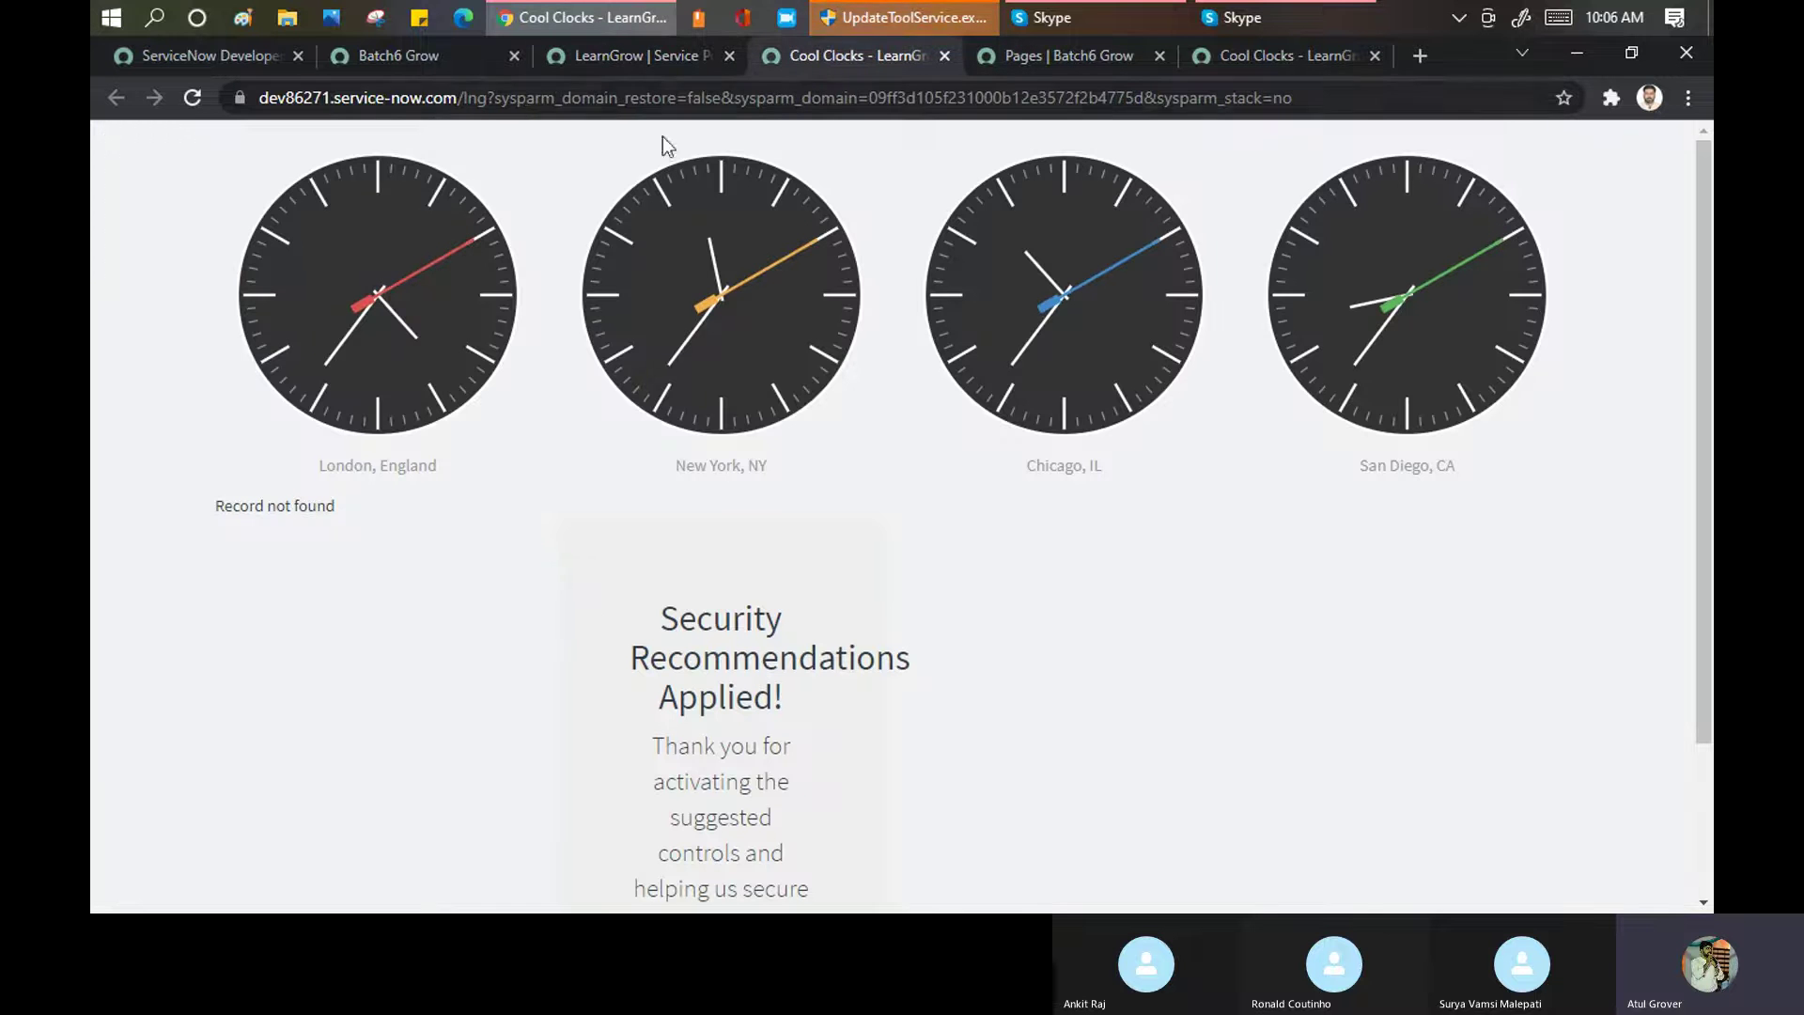
{"action": "left_click", "coordinate": [611, 55]}
{"action": "scroll", "coordinate": [632, 421], "scroll_direction": "up", "scroll_amount": 4}
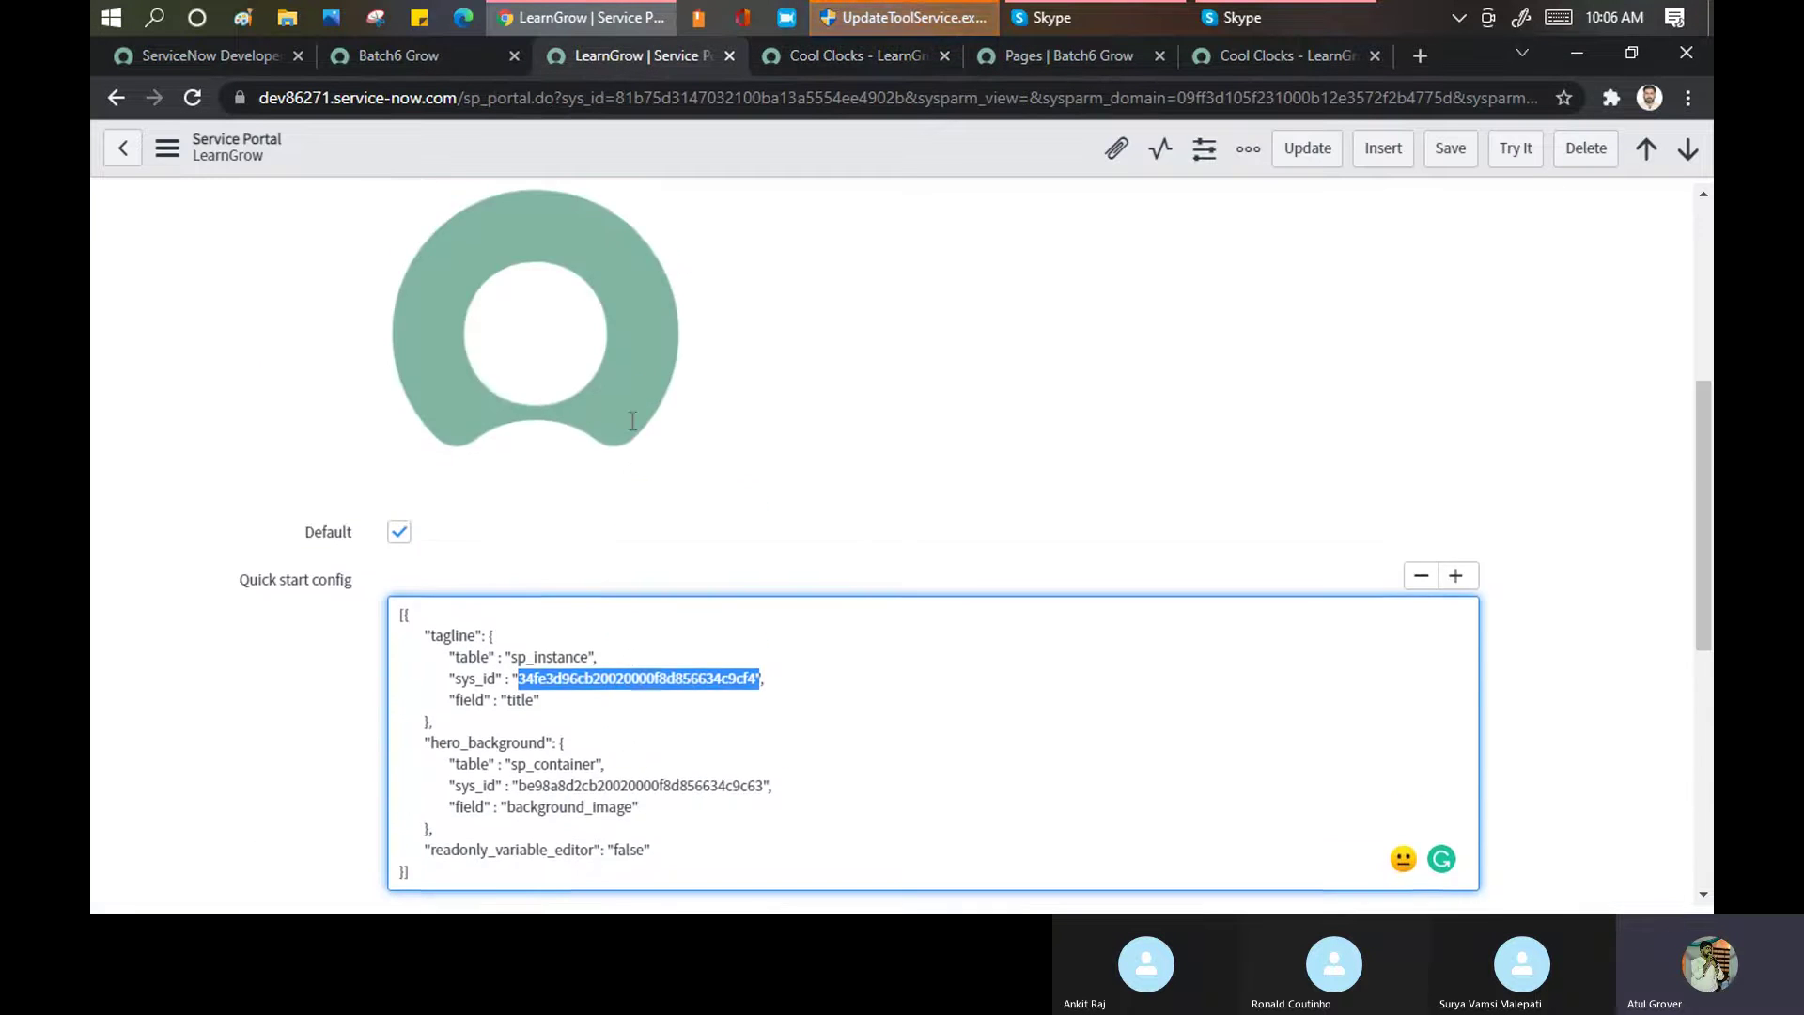
{"action": "scroll", "coordinate": [633, 421], "scroll_direction": "up", "scroll_amount": 4}
{"action": "left_click", "coordinate": [495, 329]}
{"action": "key", "text": "ctrl+a"}
{"action": "type", "text": "index"}
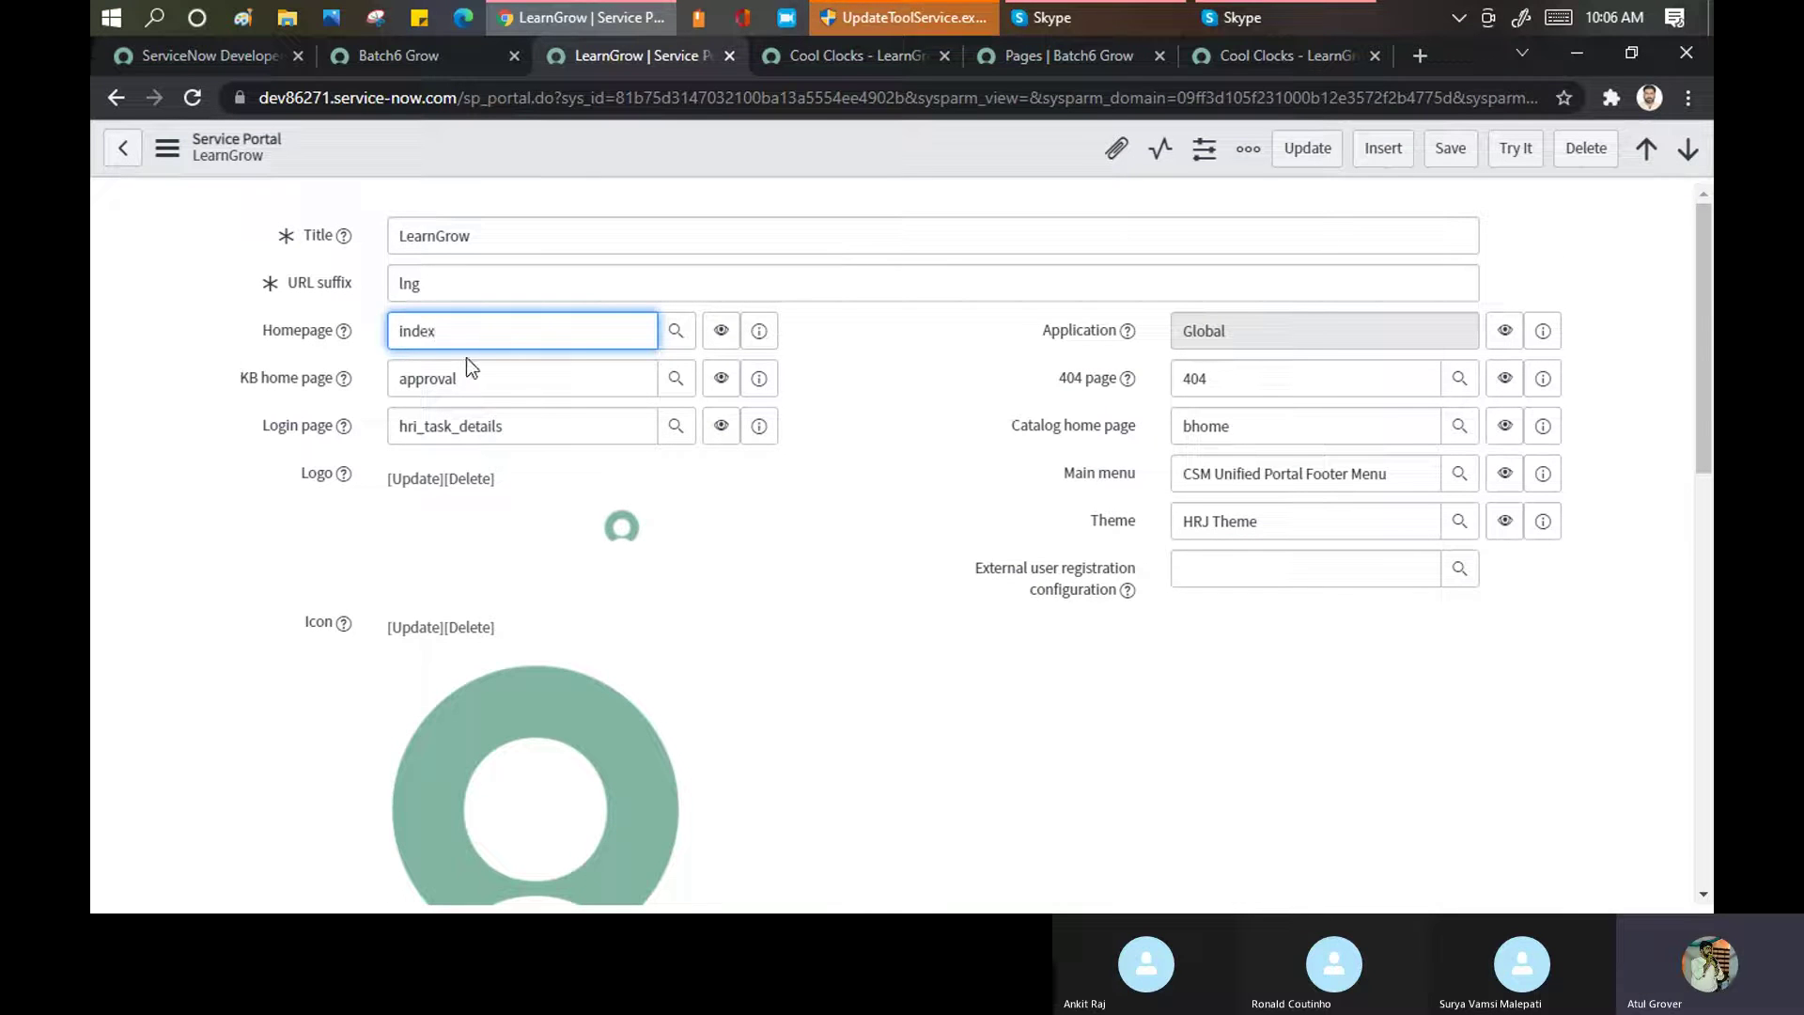
Confirm index as homepage, set KB home page to esc_knowledge_home and clear Catalog home page
{"action": "left_click", "coordinate": [431, 381]}
{"action": "double_click", "coordinate": [483, 379]}
{"action": "type", "text": "esc"}
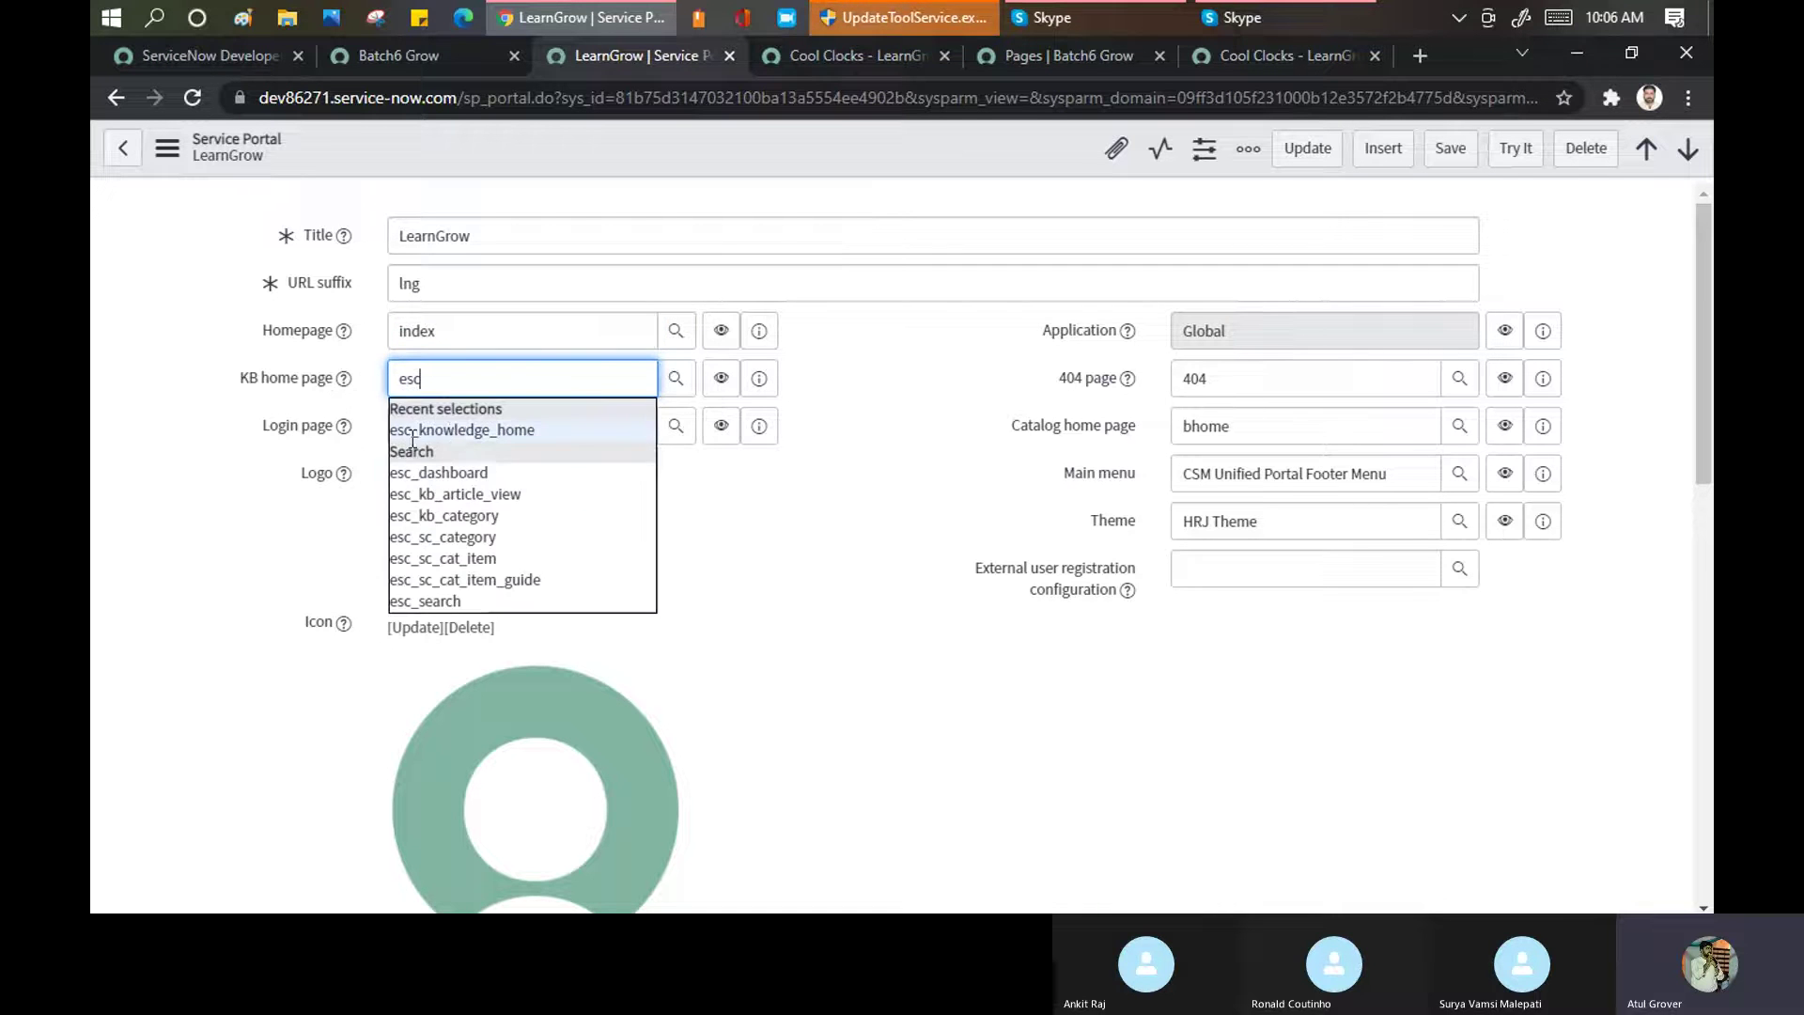
{"action": "left_click", "coordinate": [452, 430]}
{"action": "double_click", "coordinate": [1262, 433]}
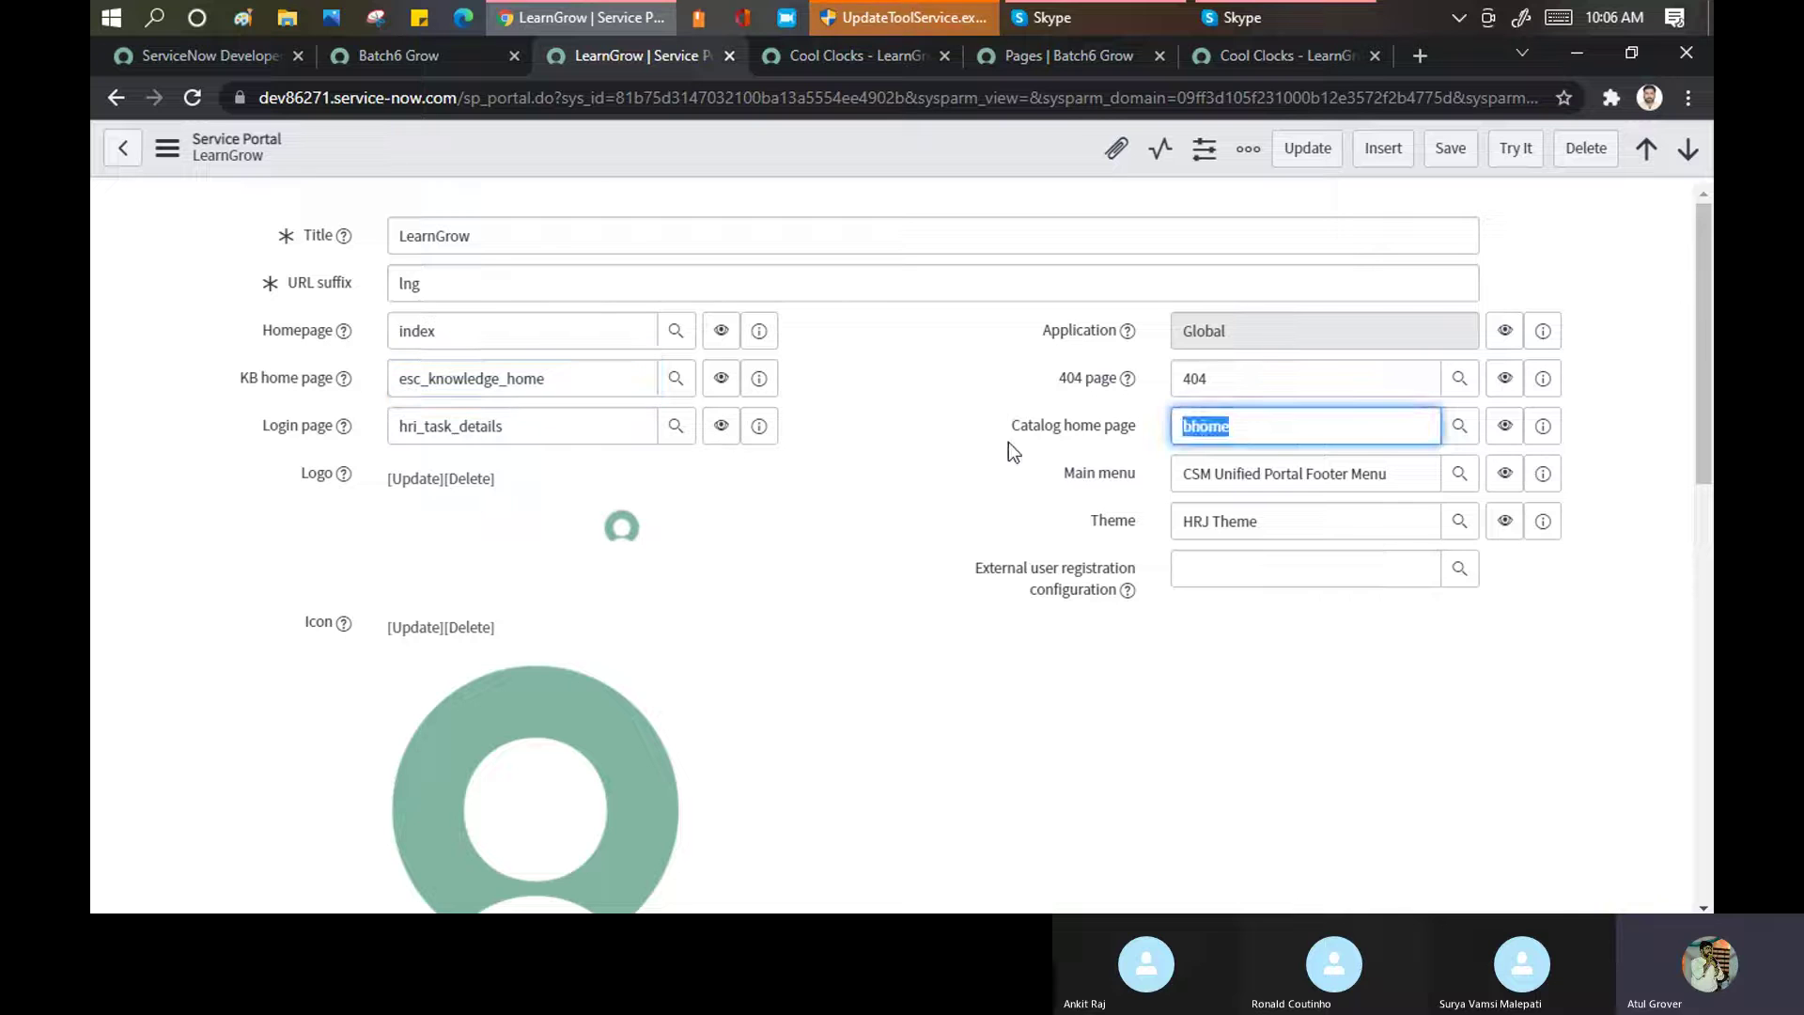
{"action": "key", "text": "BackSpace"}
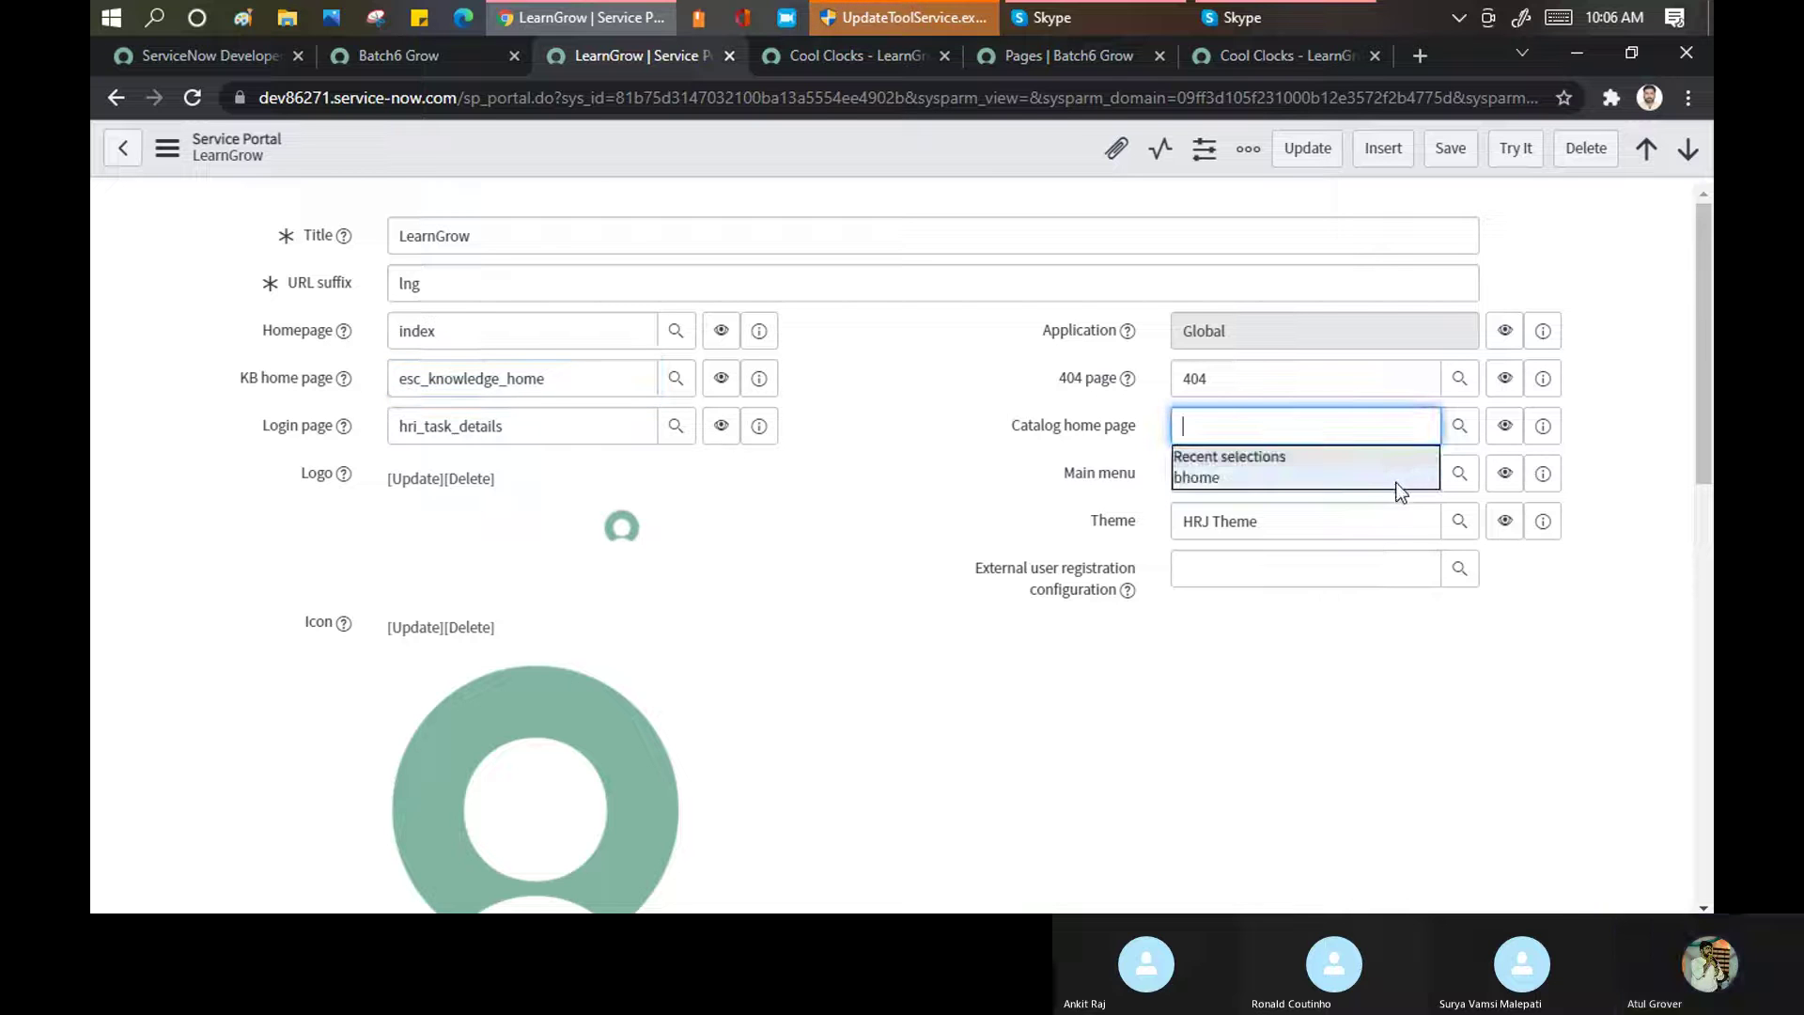
{"action": "left_click", "coordinate": [887, 522]}
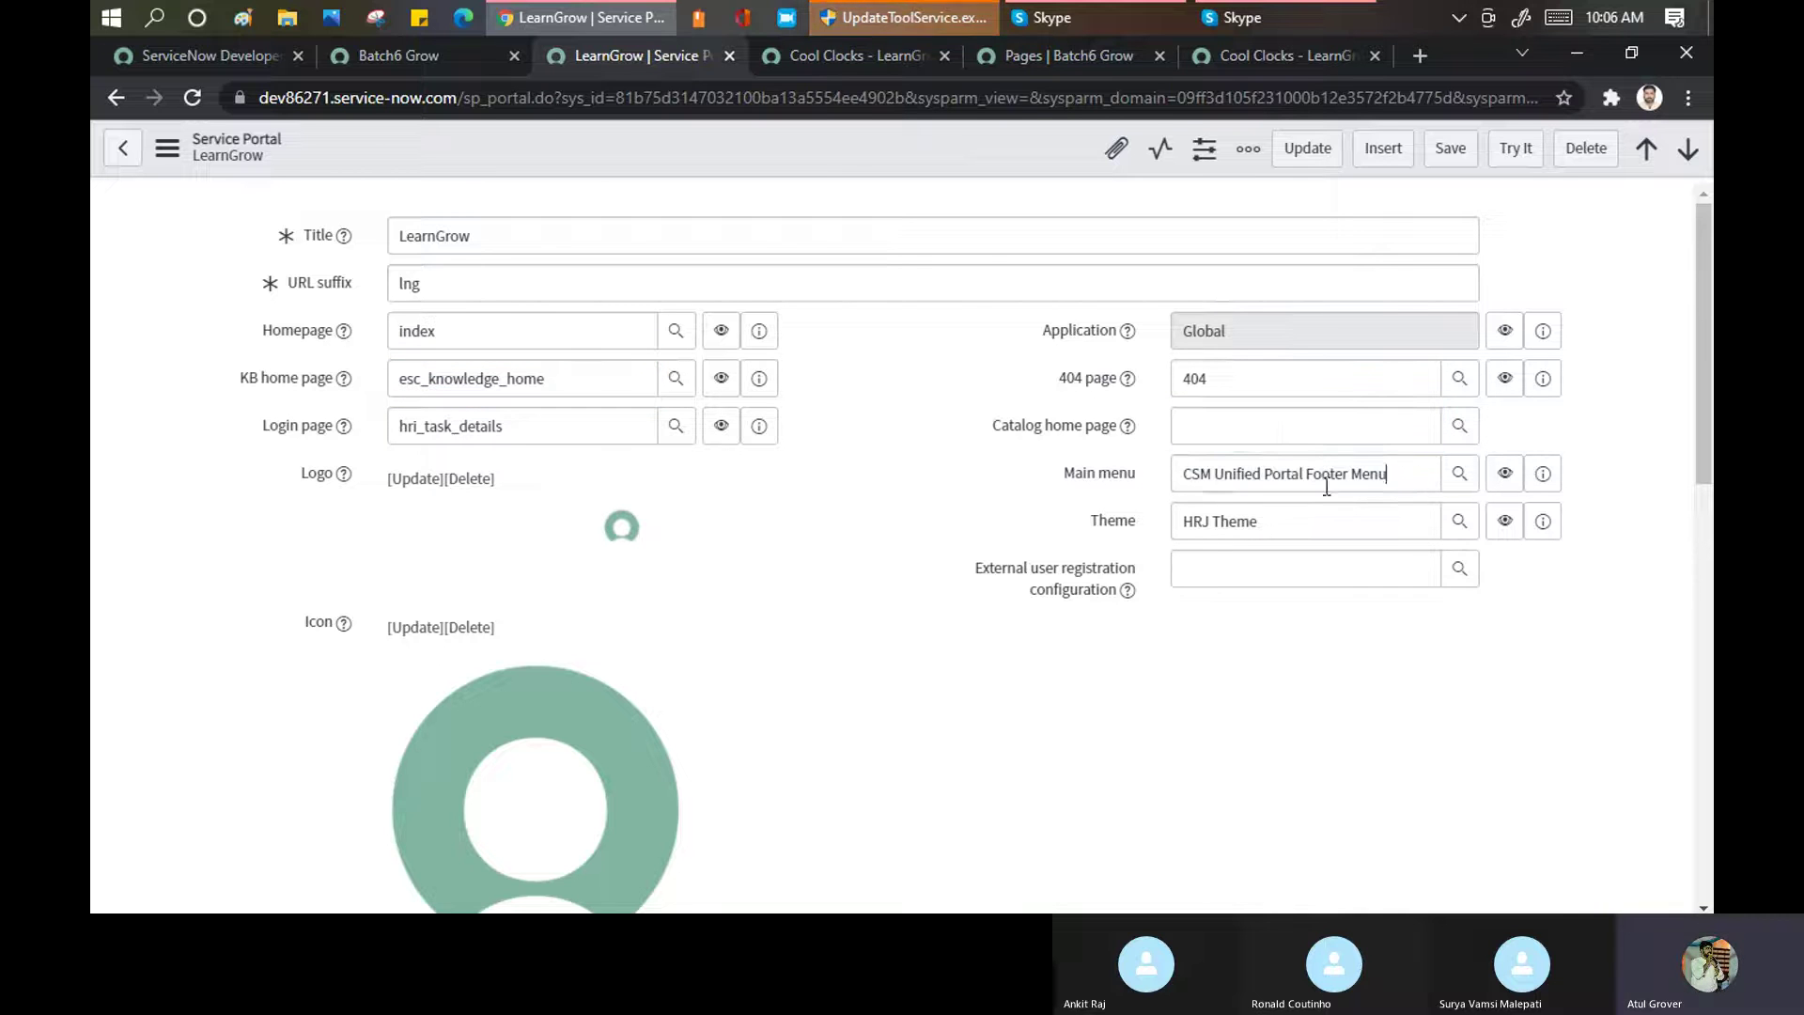
Set Main menu to SP Header Menu and Theme to La Jolla, then save the portal record
{"action": "left_click_drag", "start_coordinate": [1423, 477], "coordinate": [1116, 483]}
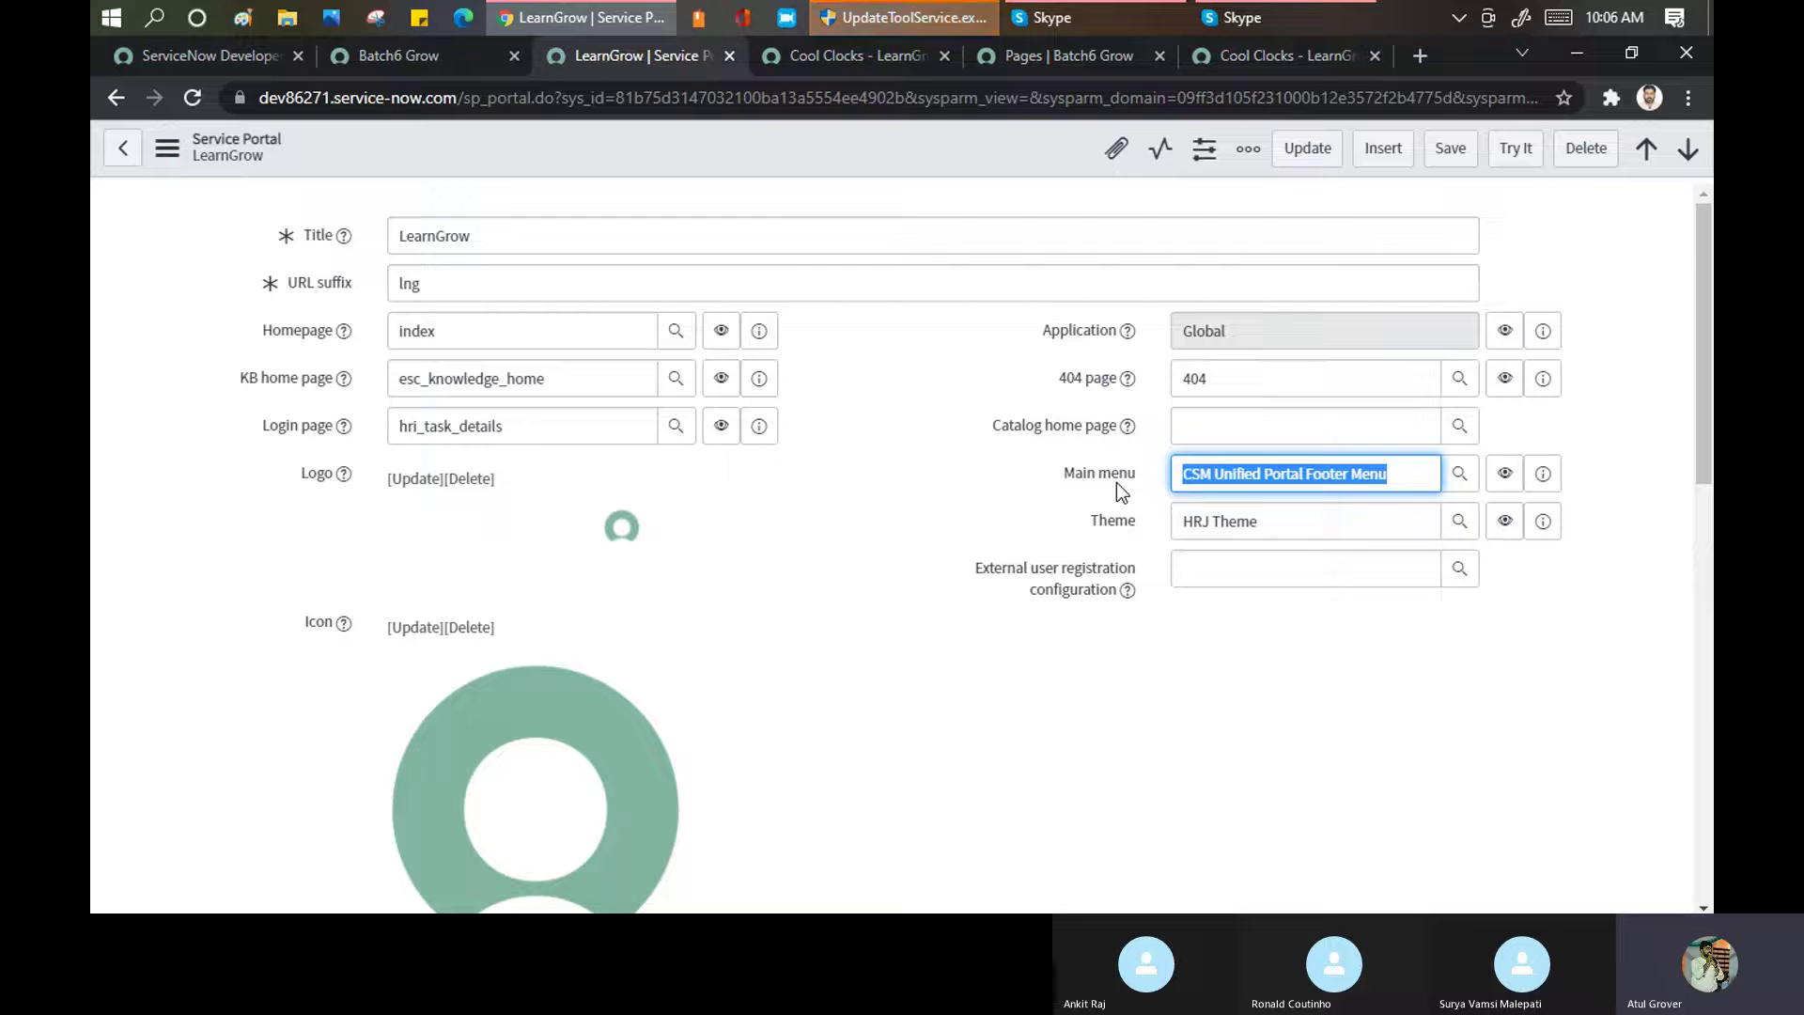
{"action": "type", "text": "sp"}
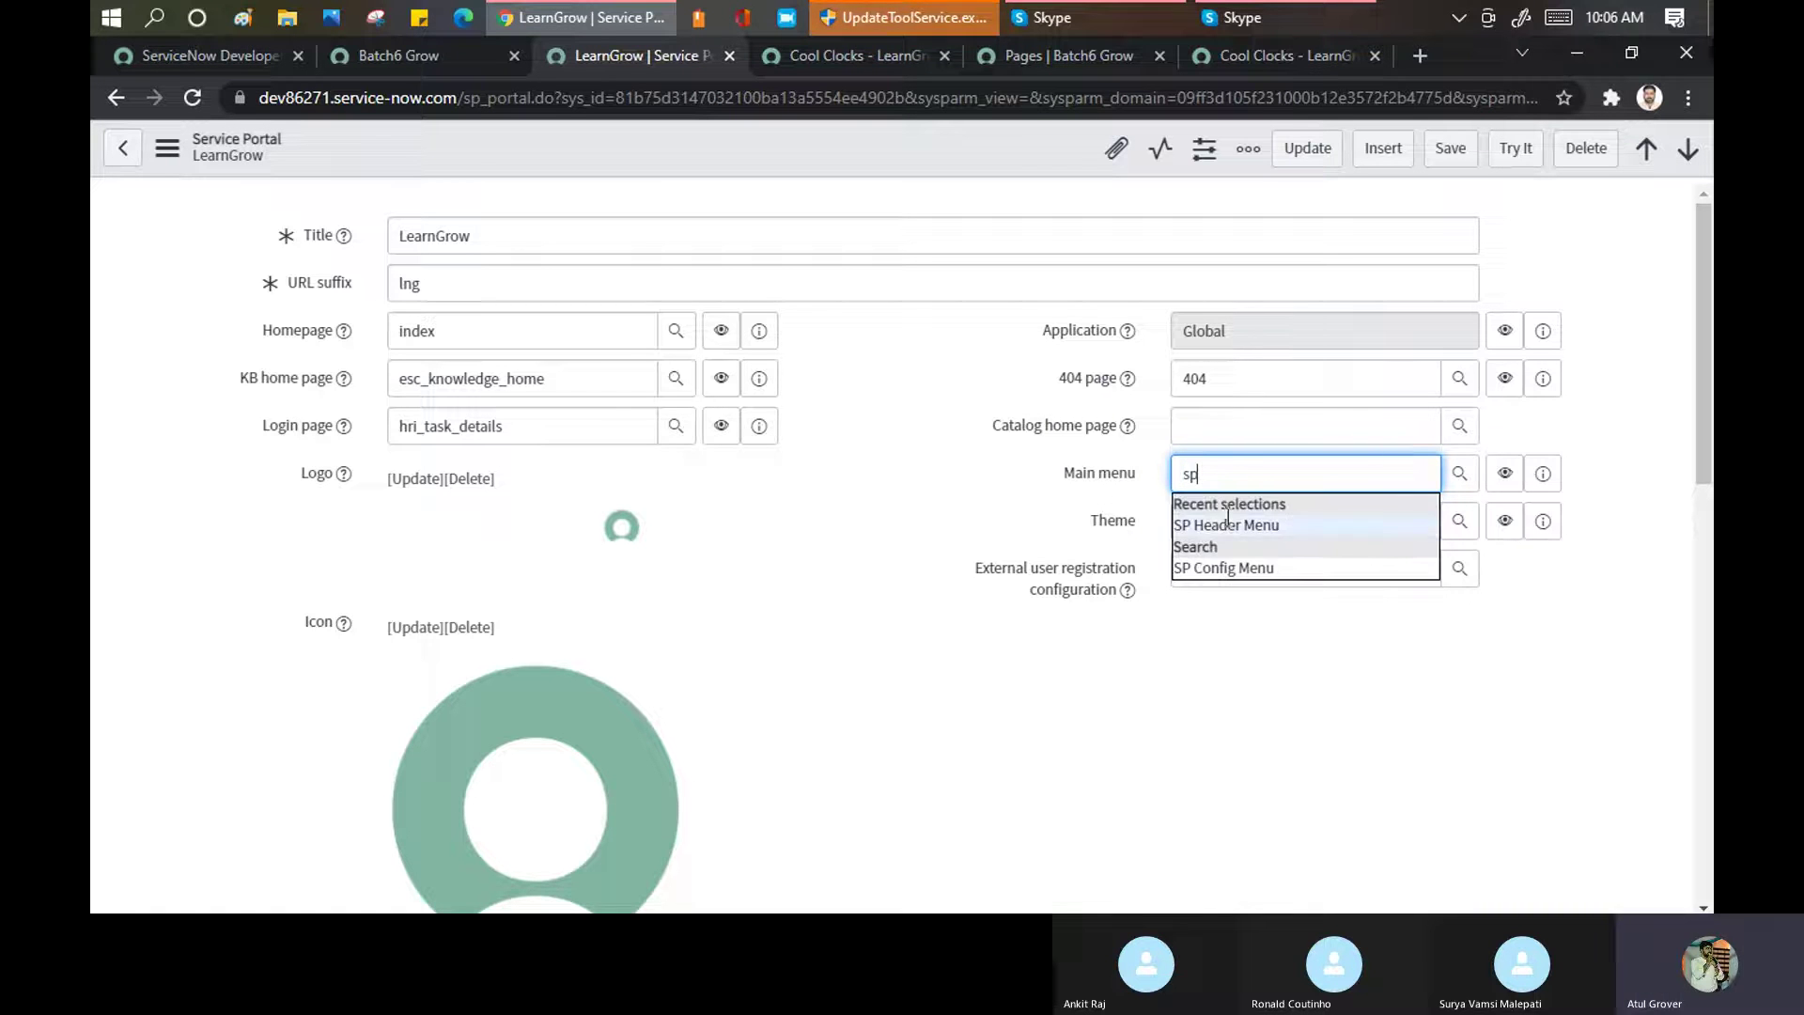
{"action": "left_click", "coordinate": [1229, 524]}
{"action": "left_click", "coordinate": [1145, 519]}
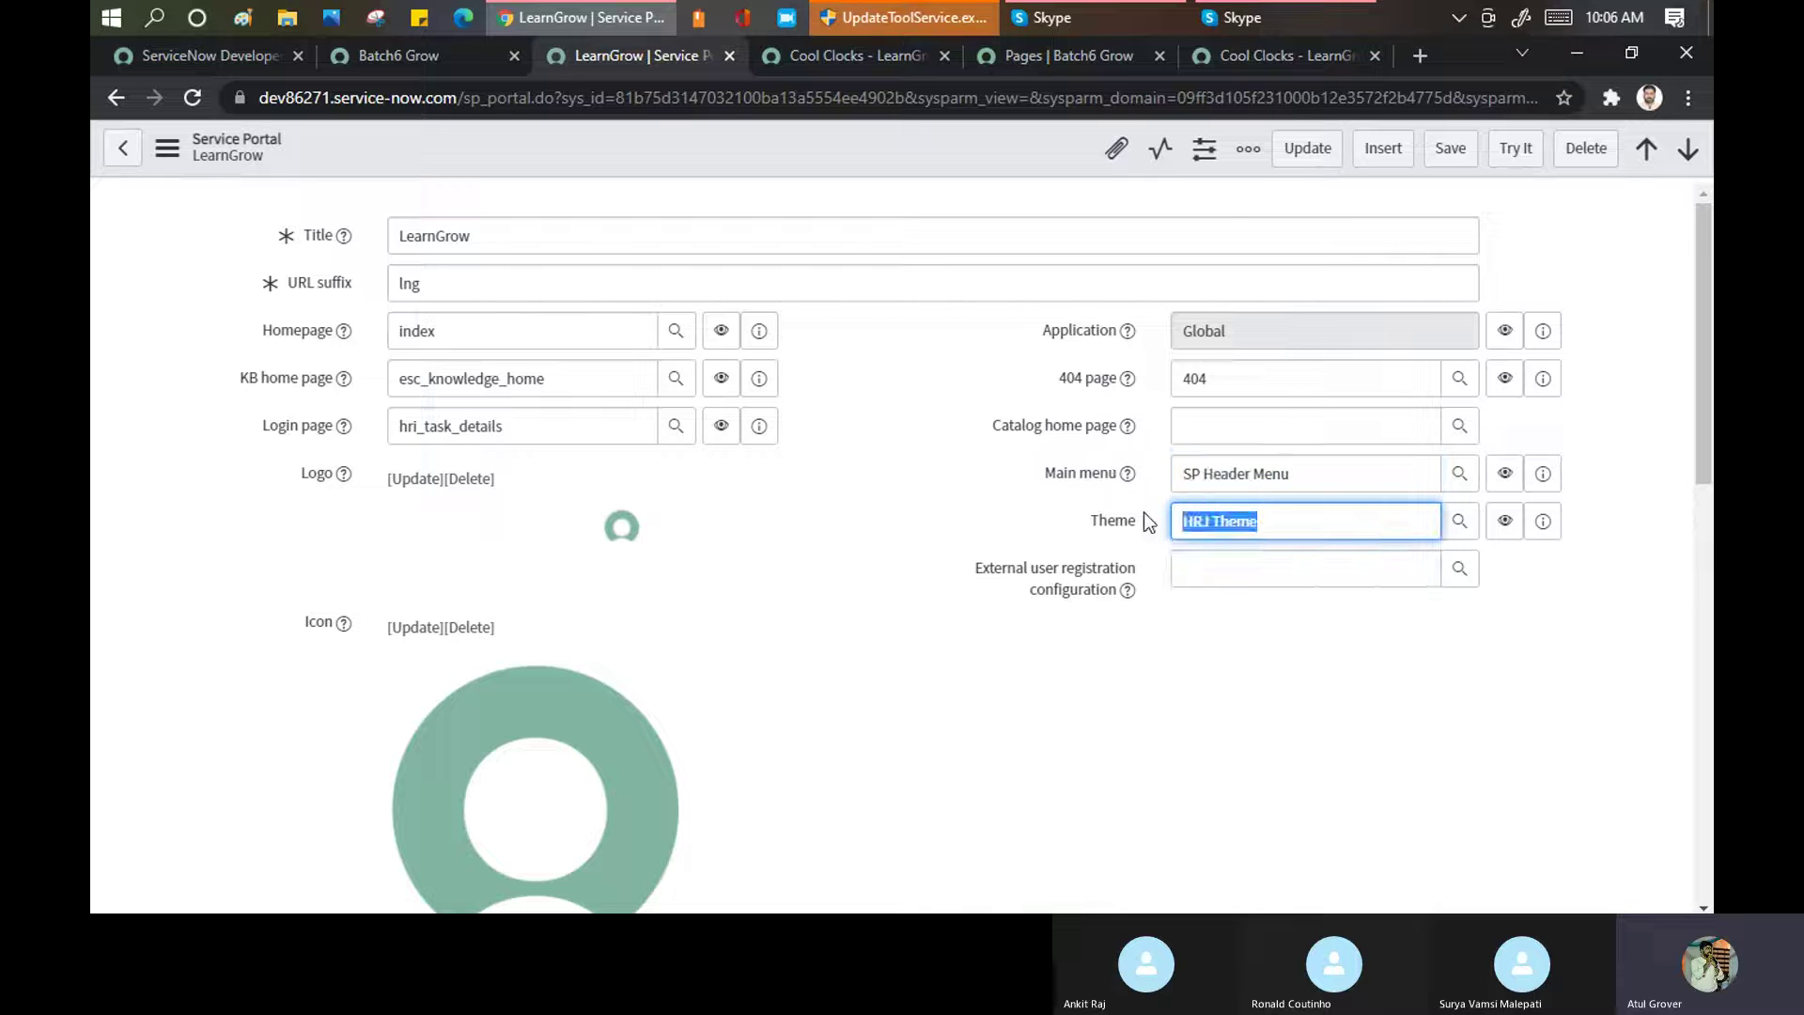
{"action": "key", "text": "BackSpace"}
{"action": "type", "text": "la jo"}
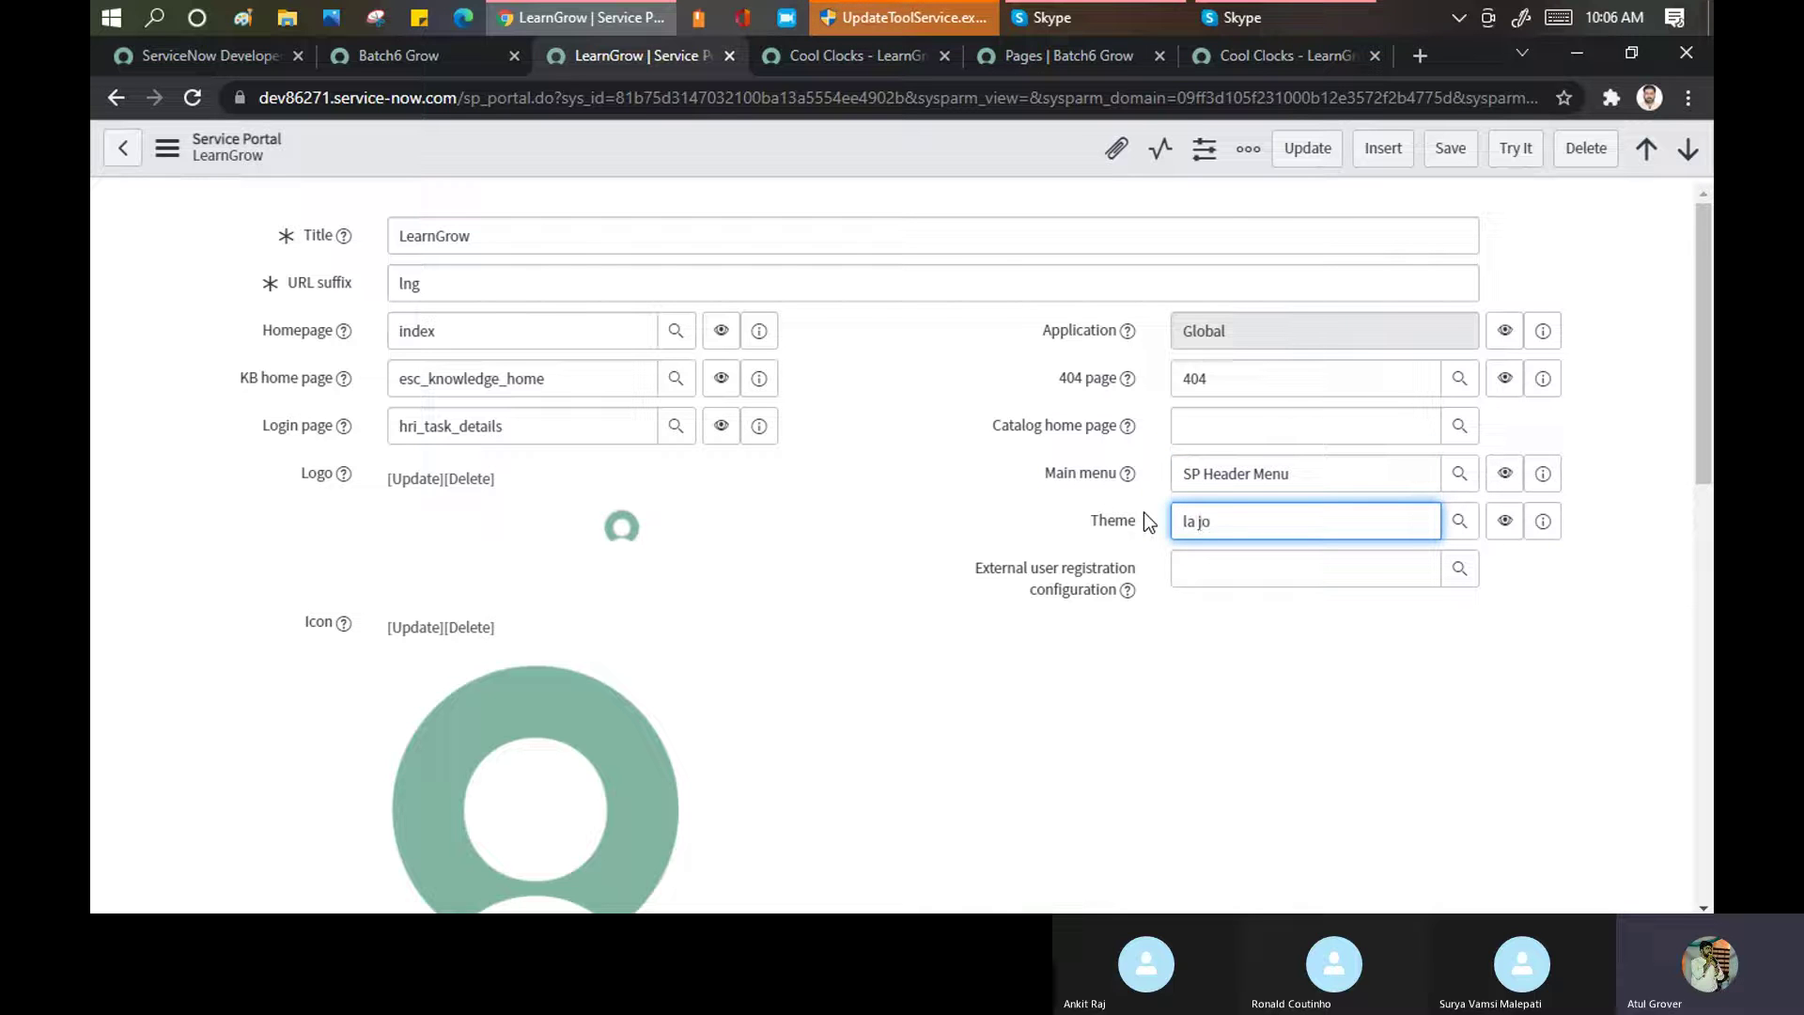
{"action": "left_click", "coordinate": [1227, 565]}
{"action": "left_click", "coordinate": [1450, 150]}
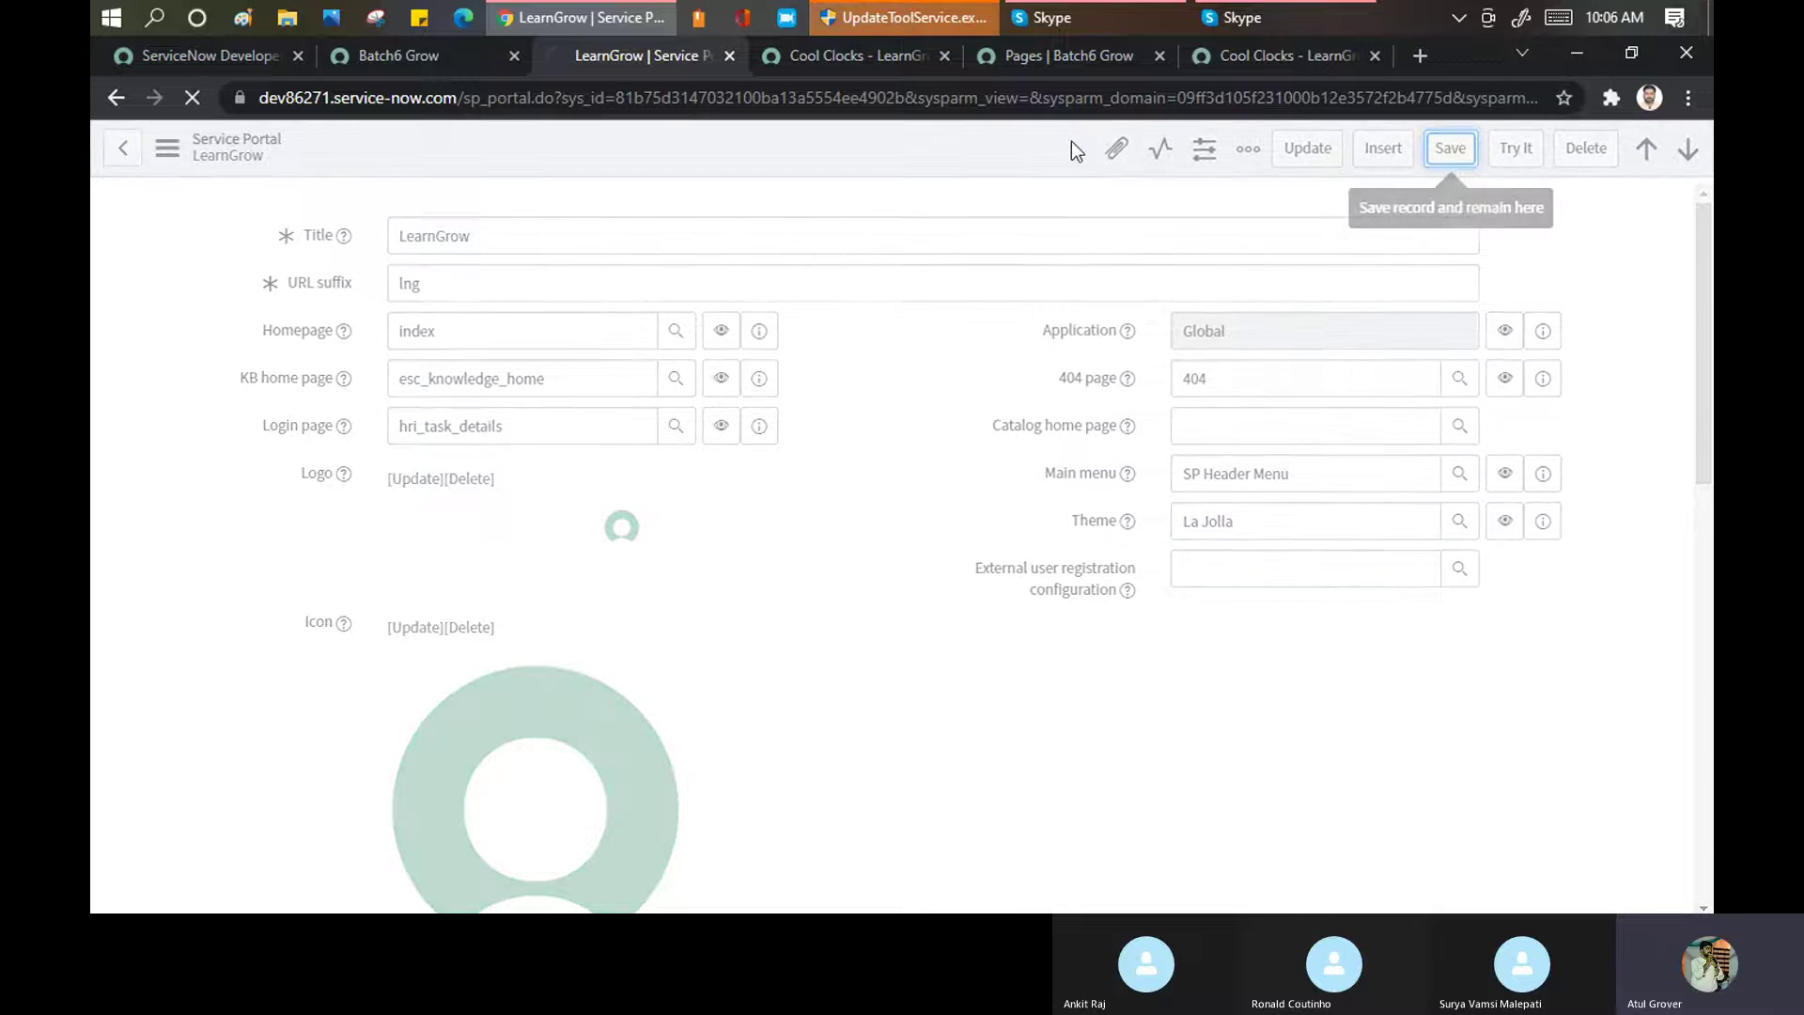
{"action": "left_click", "coordinate": [891, 58]}
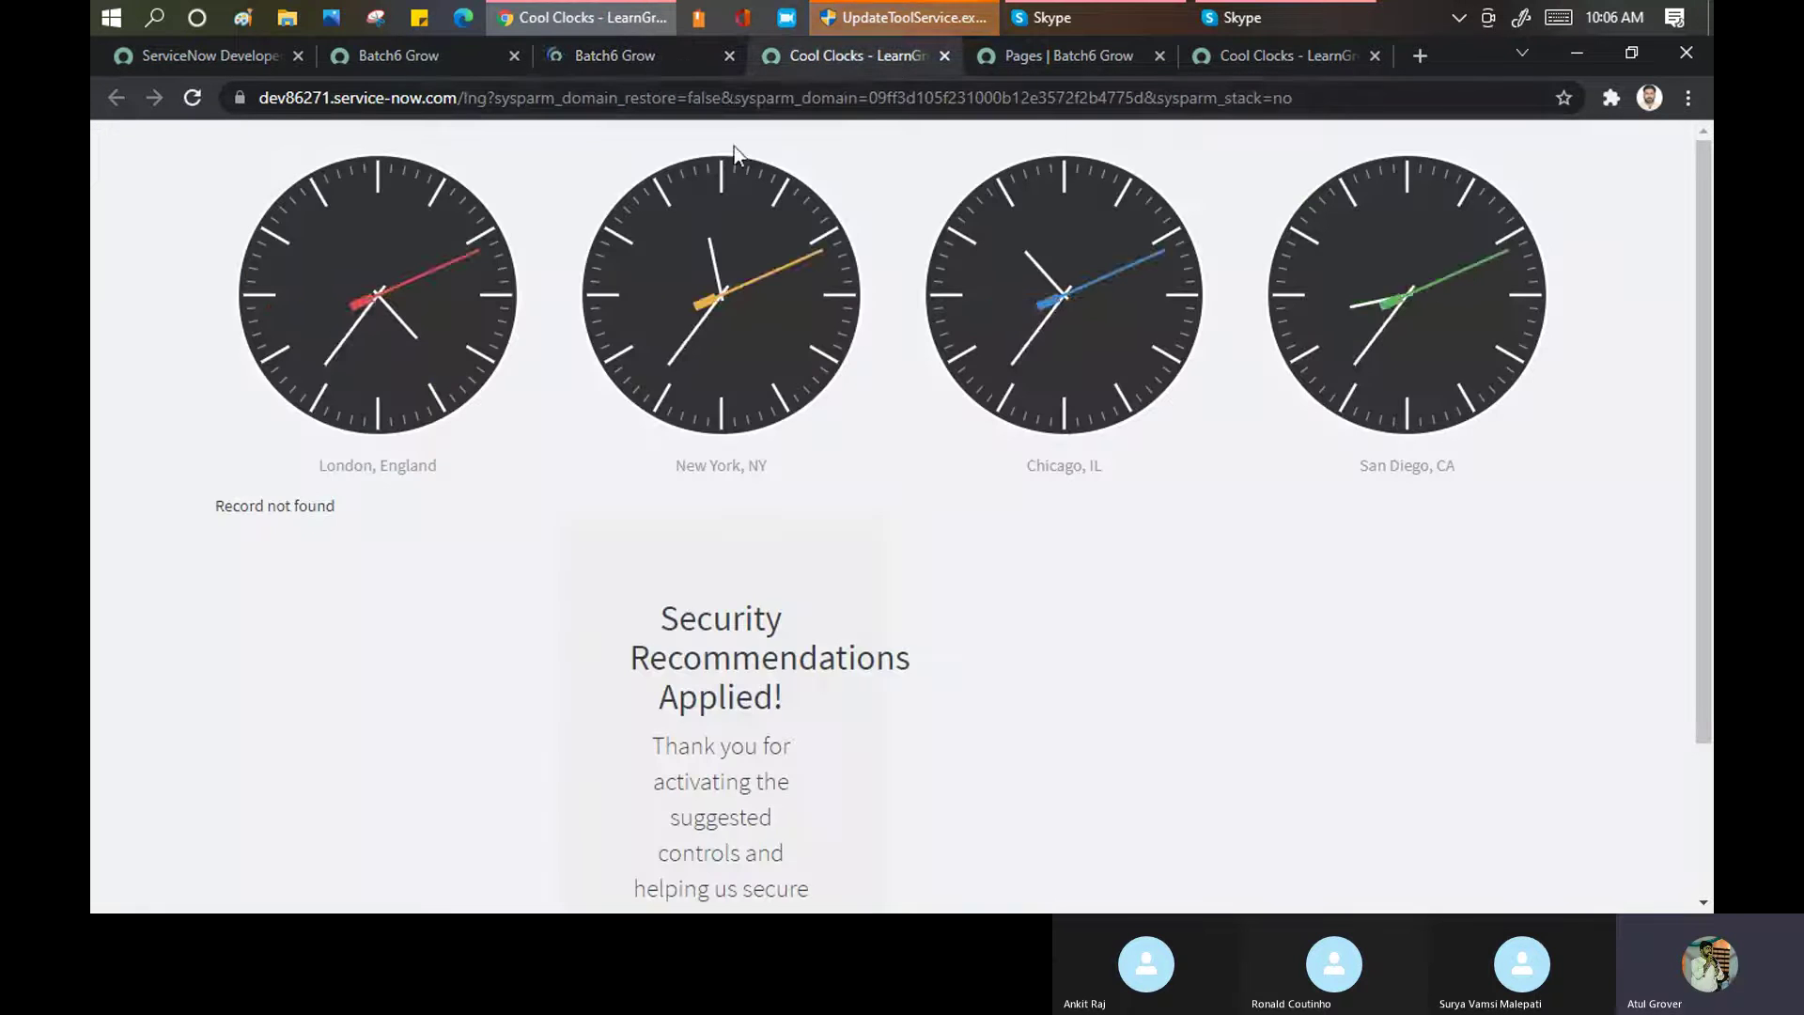
Reload the live portal to show the restyled Welcome in LearnnGrow home page, then return to the record
{"action": "left_click", "coordinate": [730, 100]}
{"action": "key", "text": "Return"}
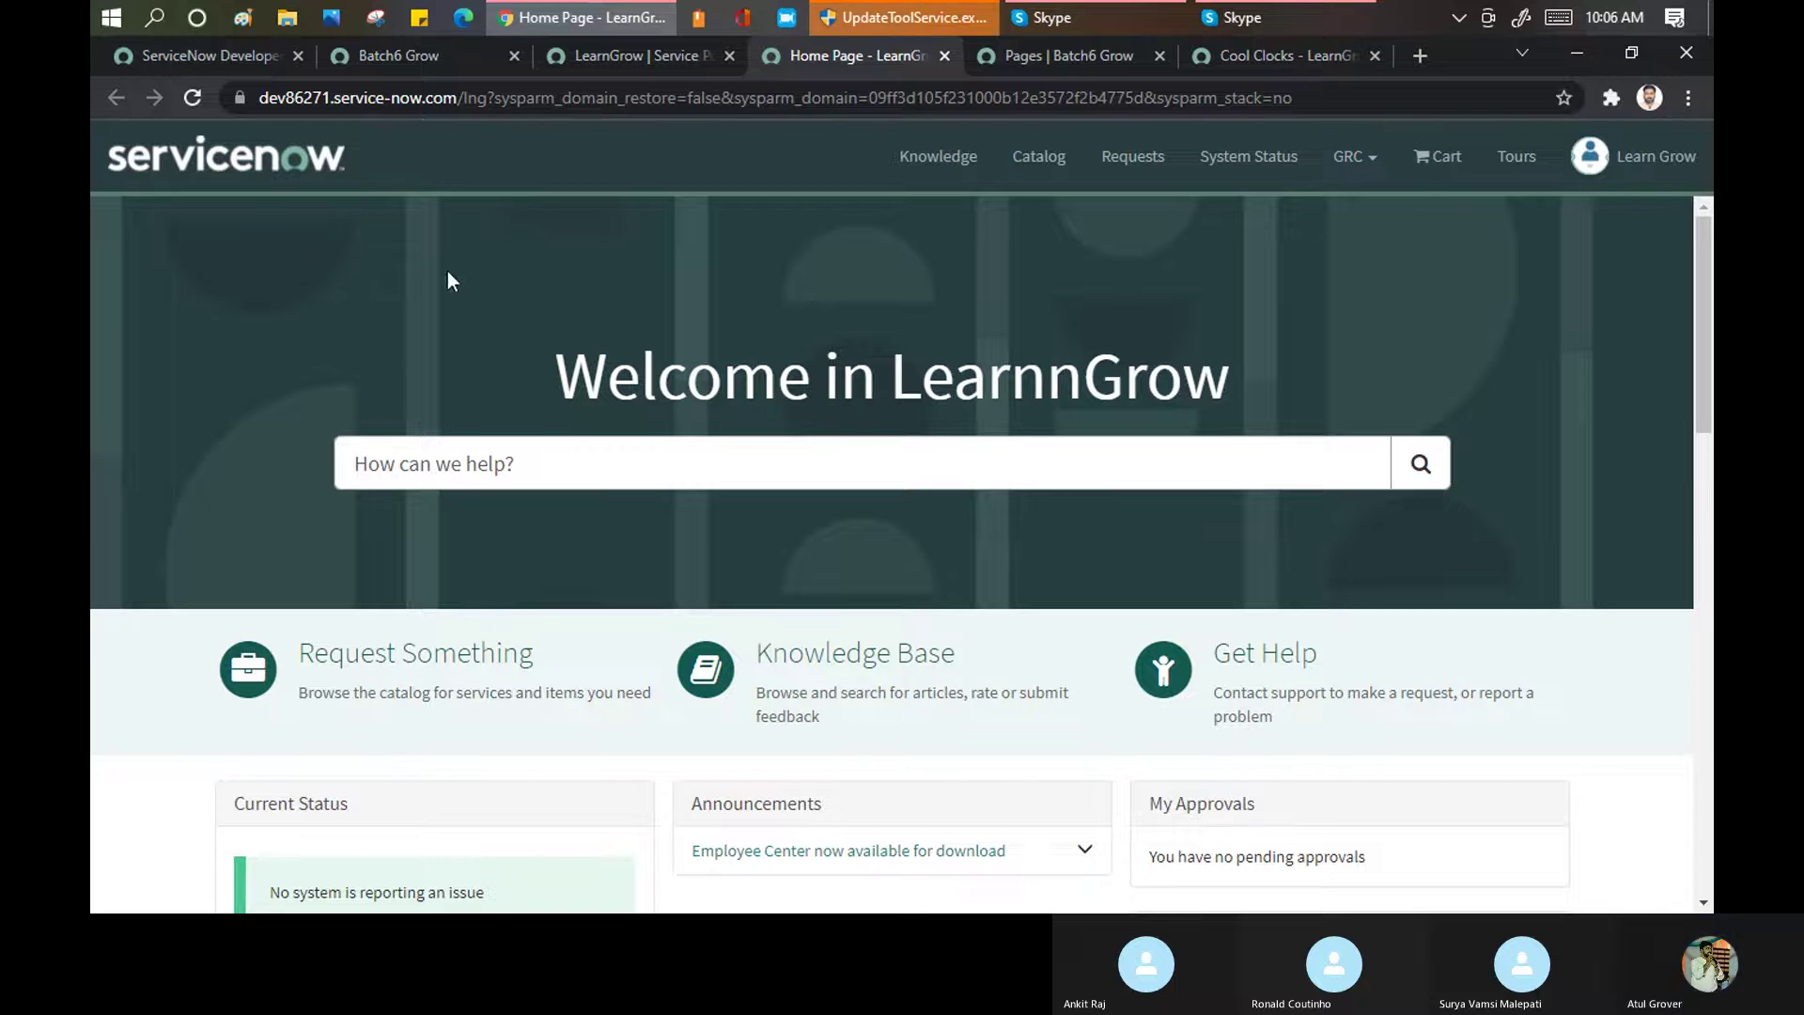
{"action": "left_click", "coordinate": [595, 50]}
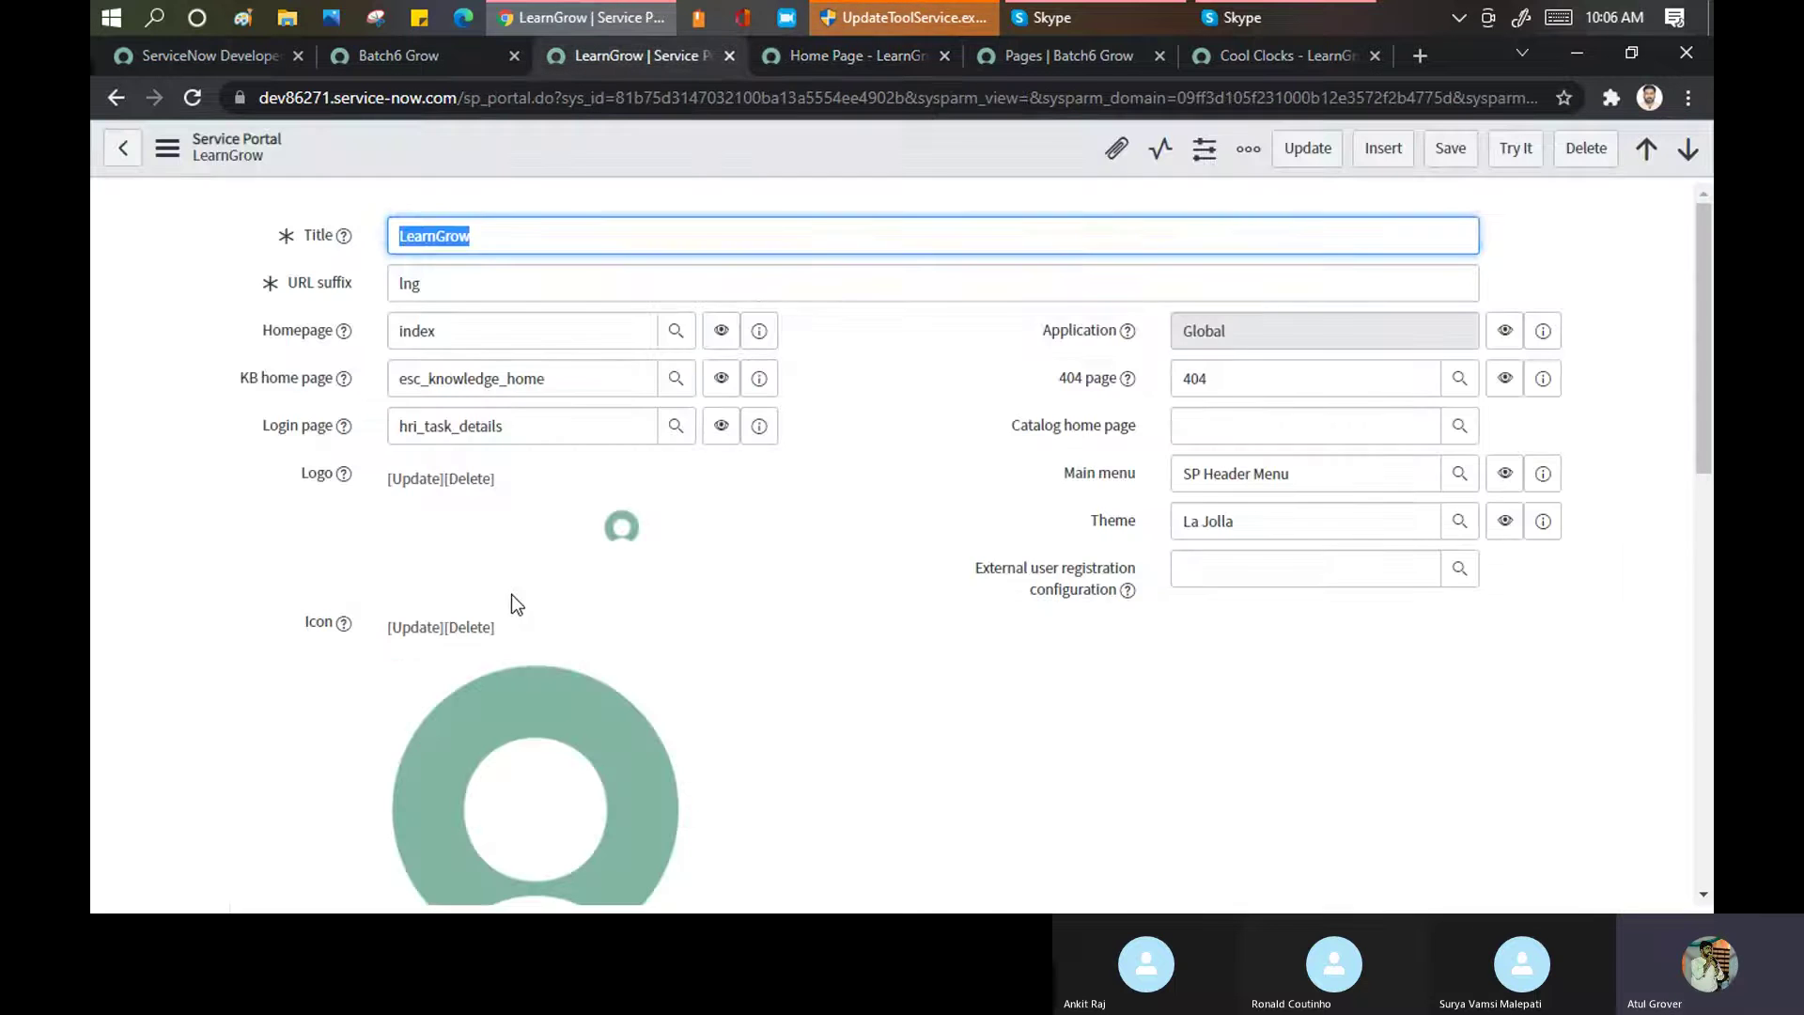
{"action": "scroll", "coordinate": [554, 578], "scroll_direction": "down", "scroll_amount": 10}
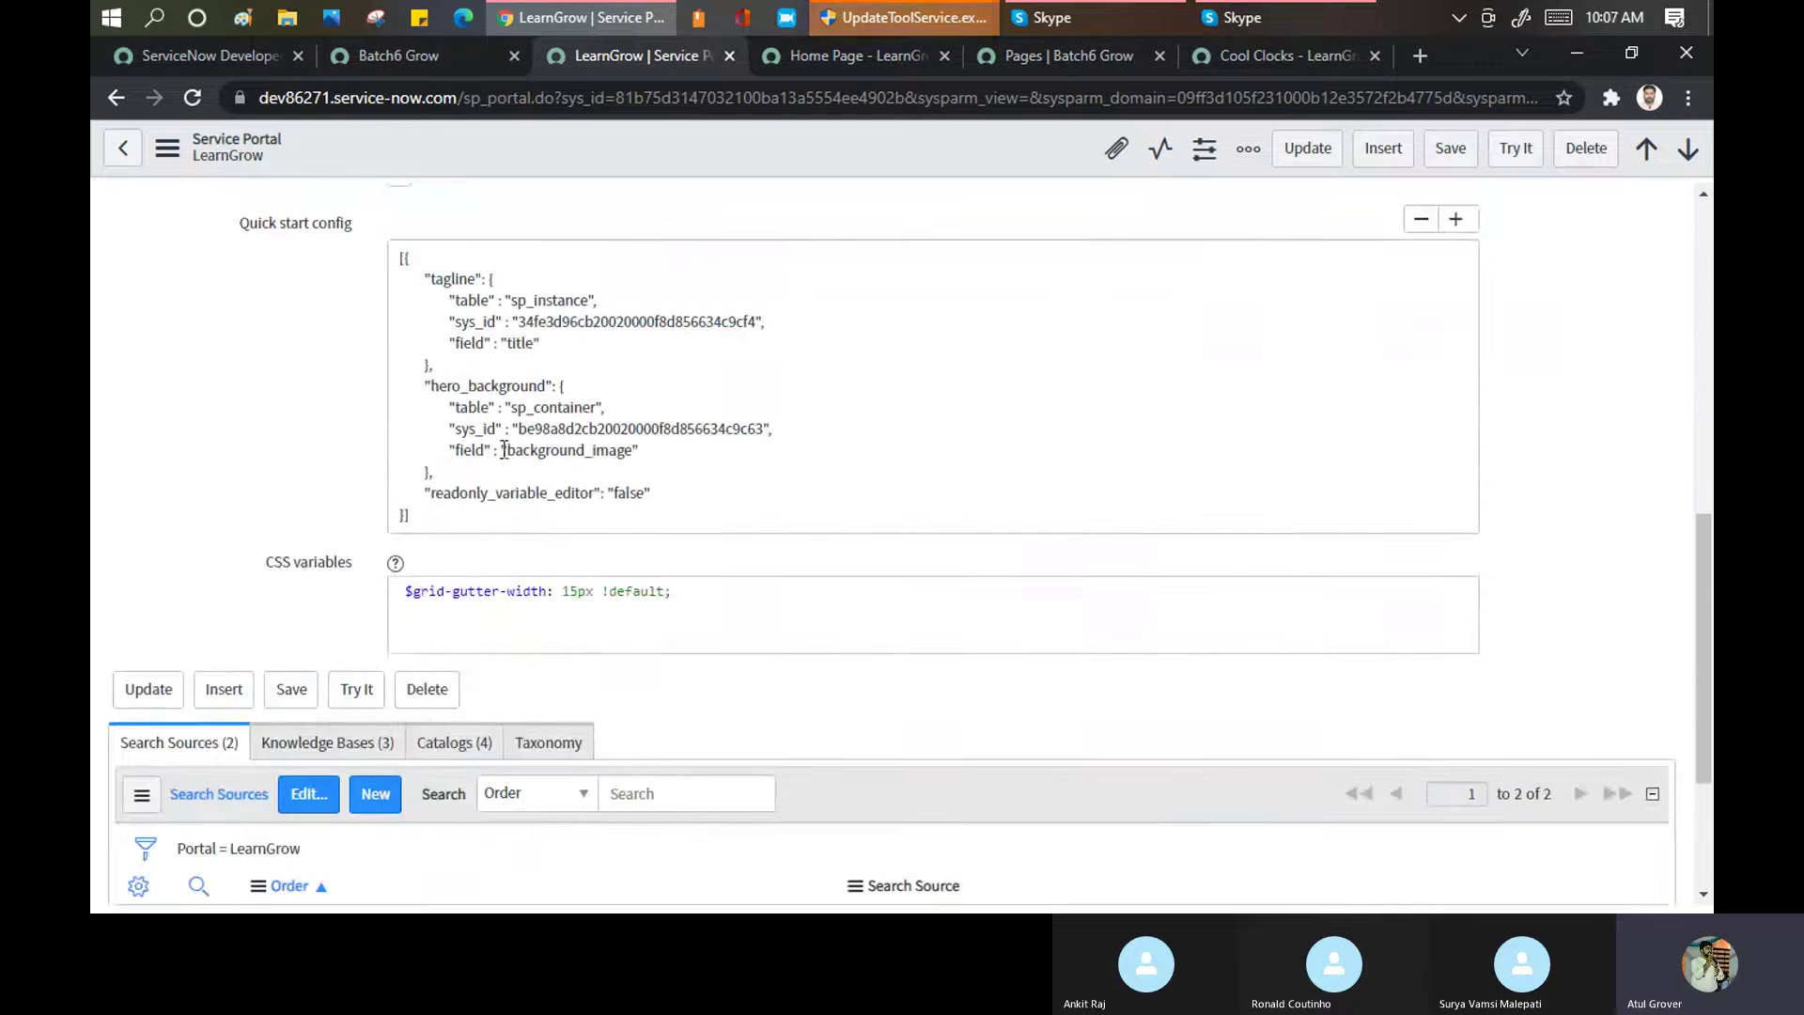
{"action": "double_click", "coordinate": [634, 450]}
{"action": "scroll", "coordinate": [1000, 336], "scroll_direction": "down", "scroll_amount": 3}
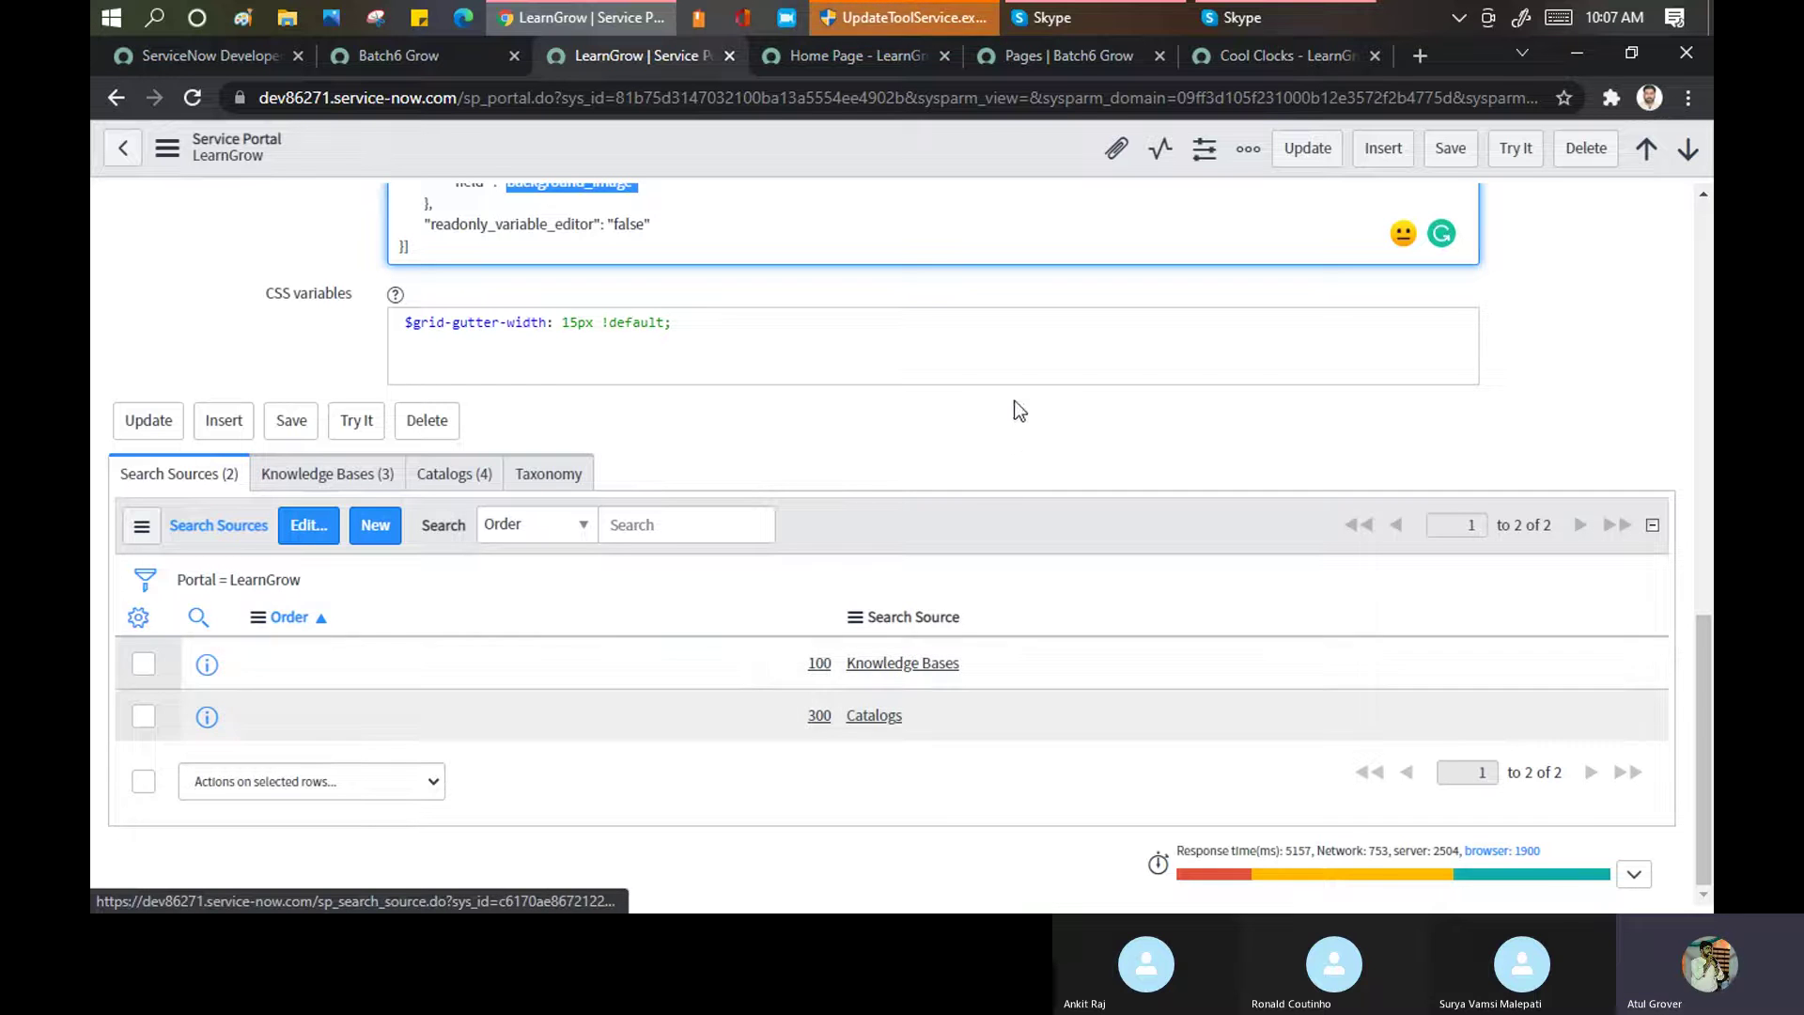
{"action": "scroll", "coordinate": [942, 317], "scroll_direction": "up", "scroll_amount": 2}
{"action": "scroll", "coordinate": [942, 317], "scroll_direction": "up", "scroll_amount": 10}
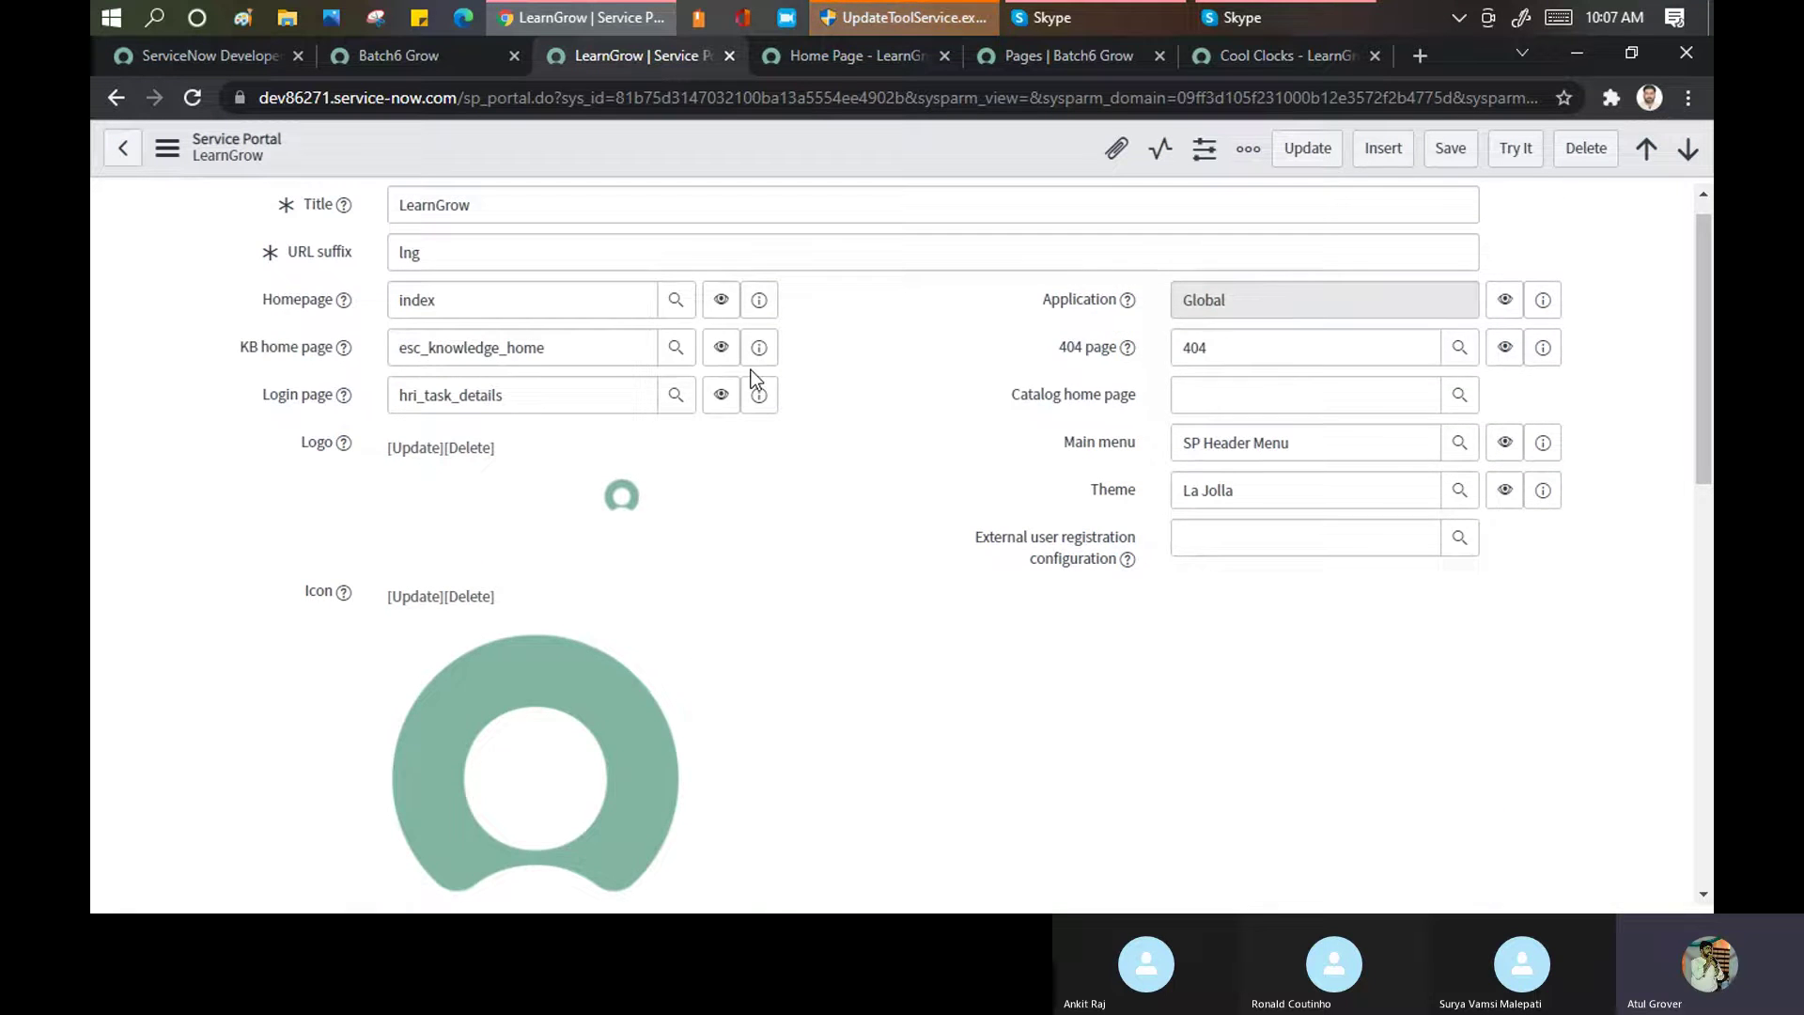
{"action": "scroll", "coordinate": [753, 381], "scroll_direction": "down", "scroll_amount": 12}
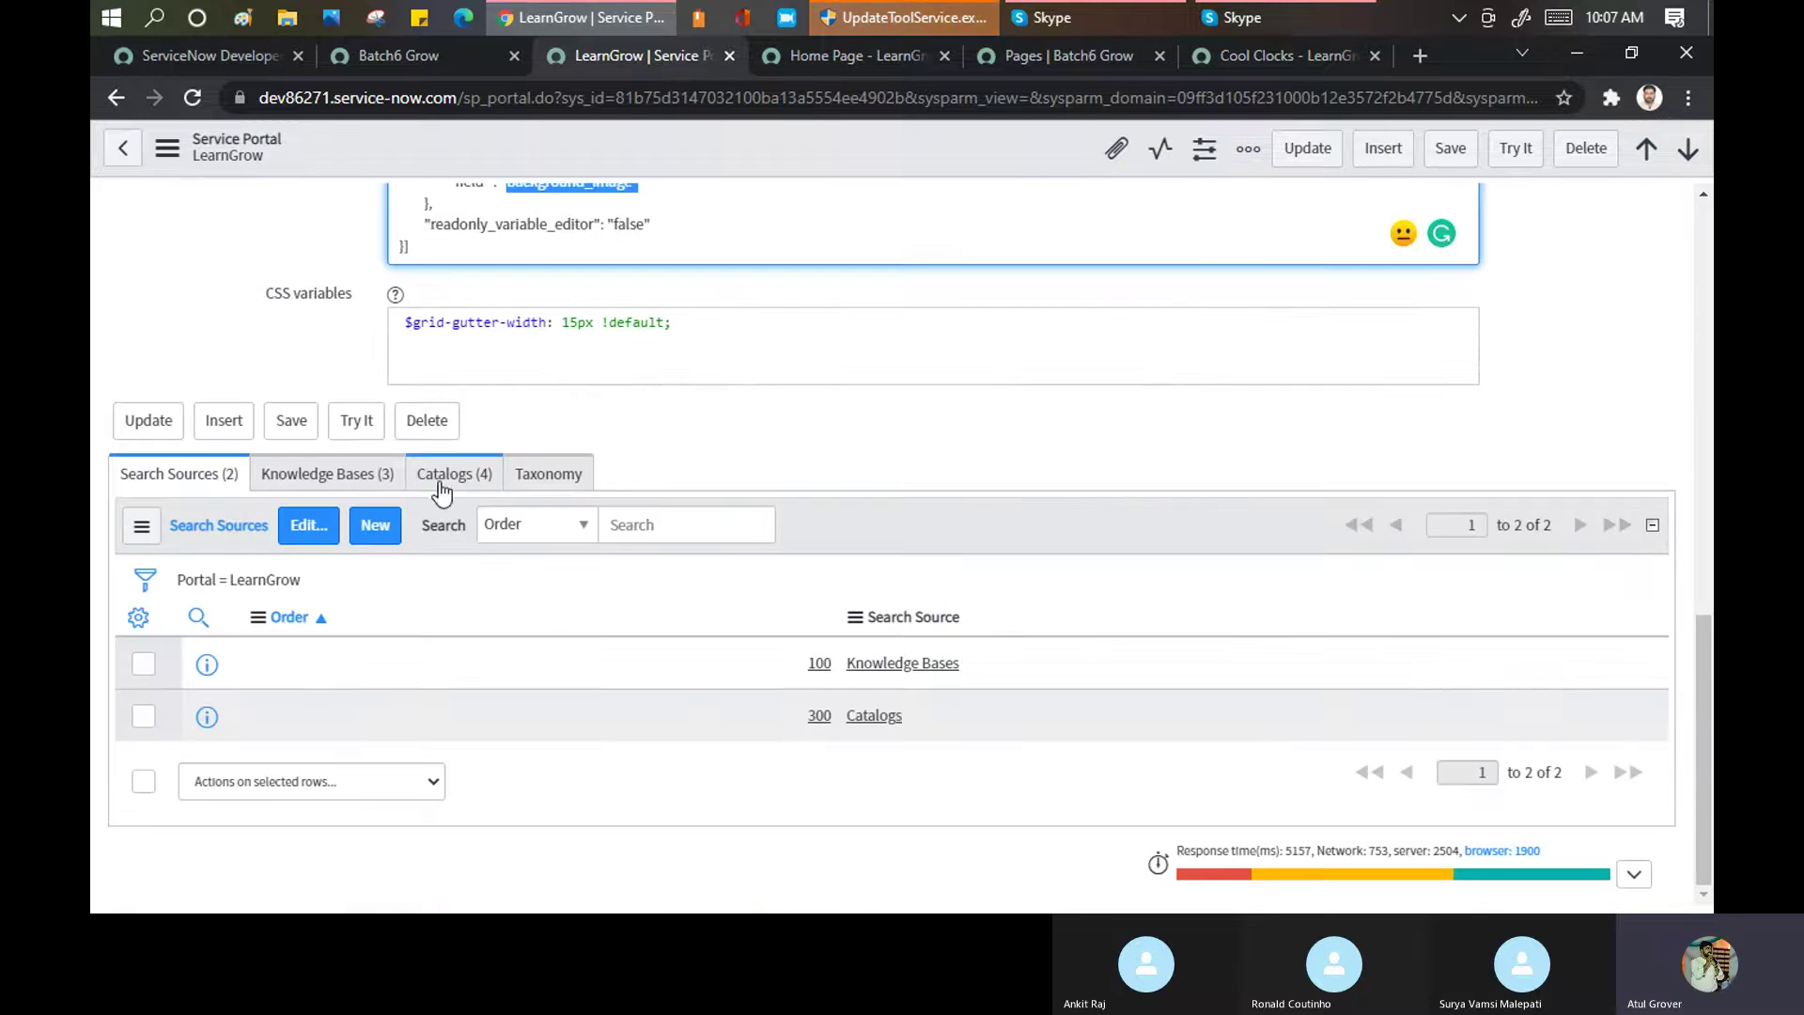
{"action": "left_click", "coordinate": [418, 479]}
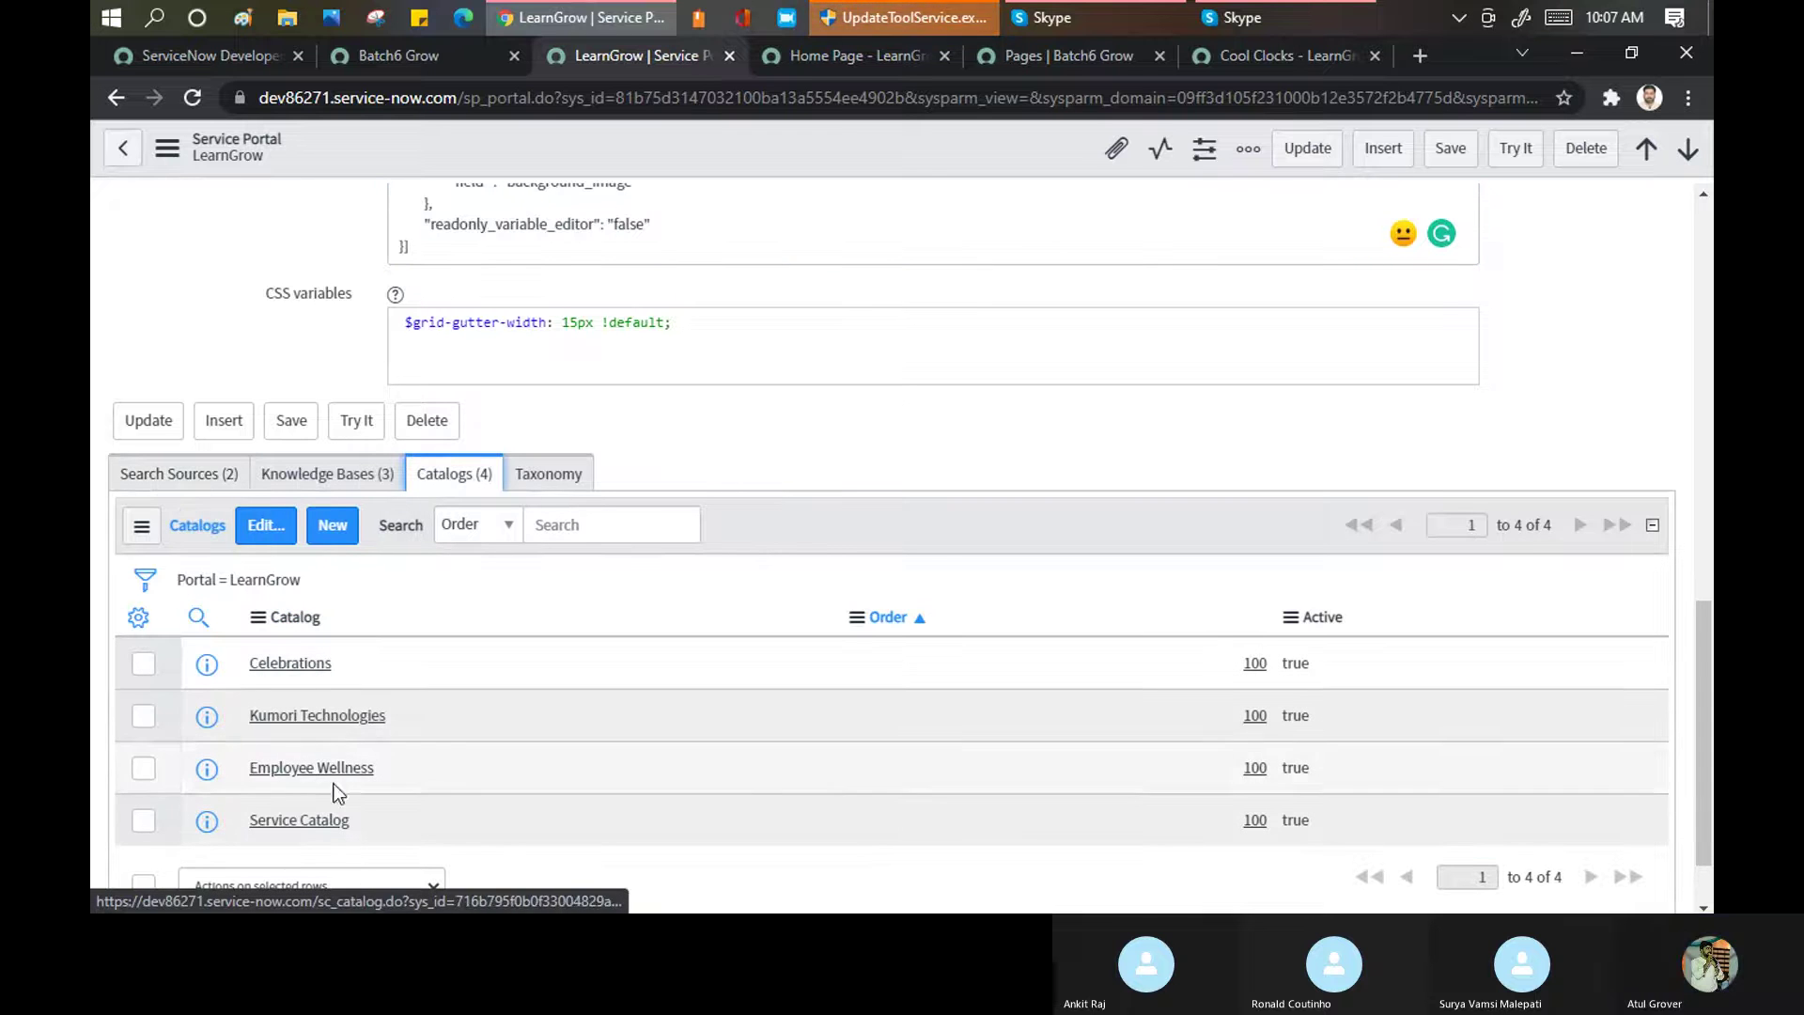
{"action": "left_click", "coordinate": [179, 470]}
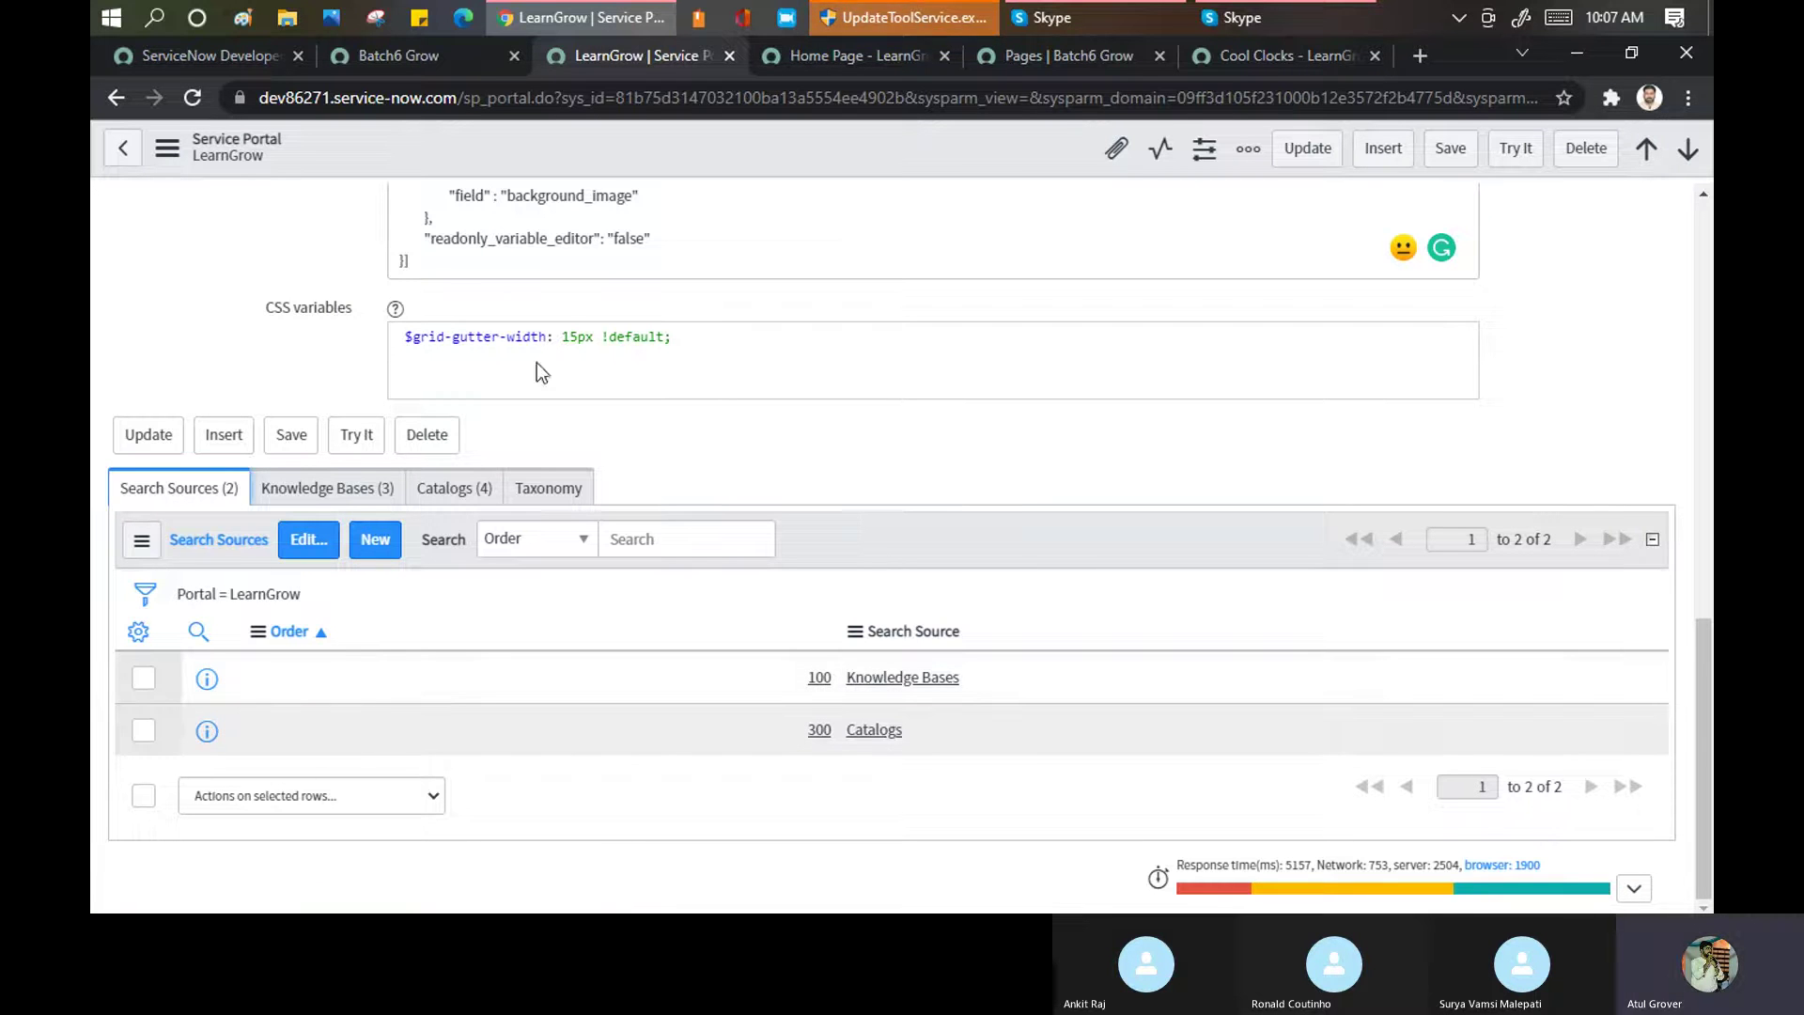
{"action": "left_click", "coordinate": [851, 58]}
{"action": "left_click", "coordinate": [602, 451]}
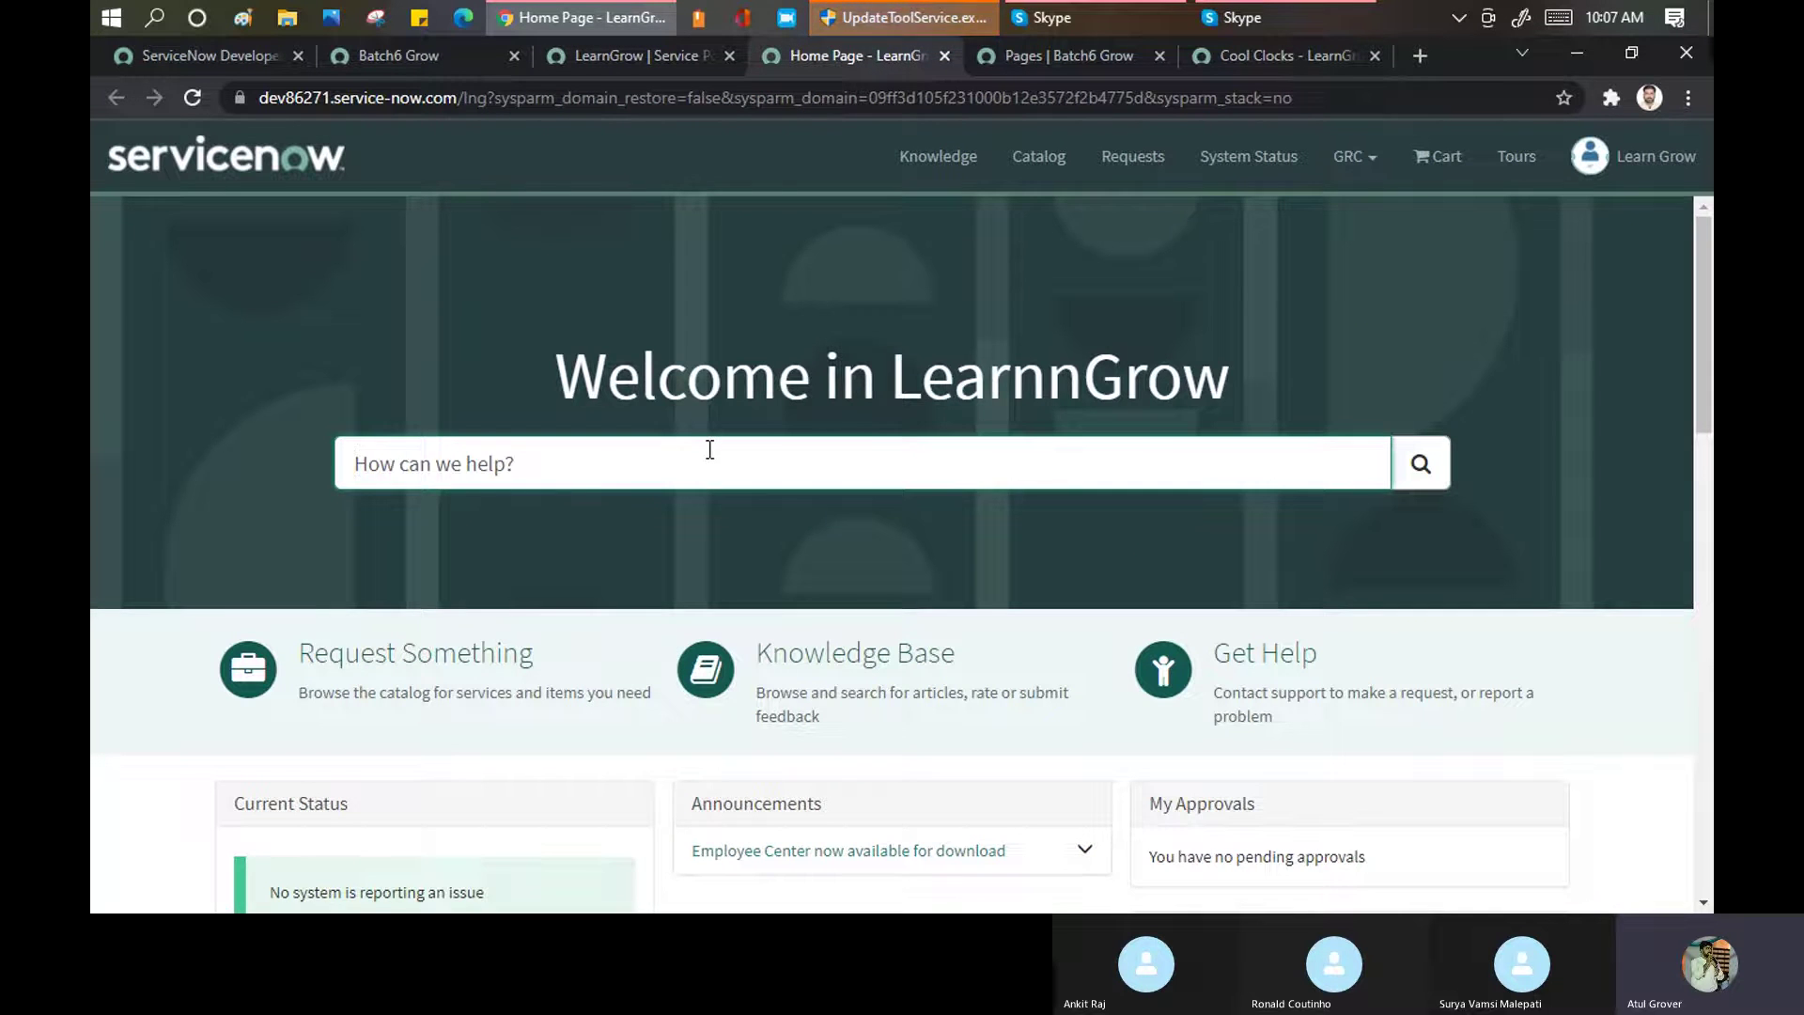
{"action": "scroll", "coordinate": [709, 450], "scroll_direction": "down", "scroll_amount": 4}
{"action": "left_click", "coordinate": [920, 180]}
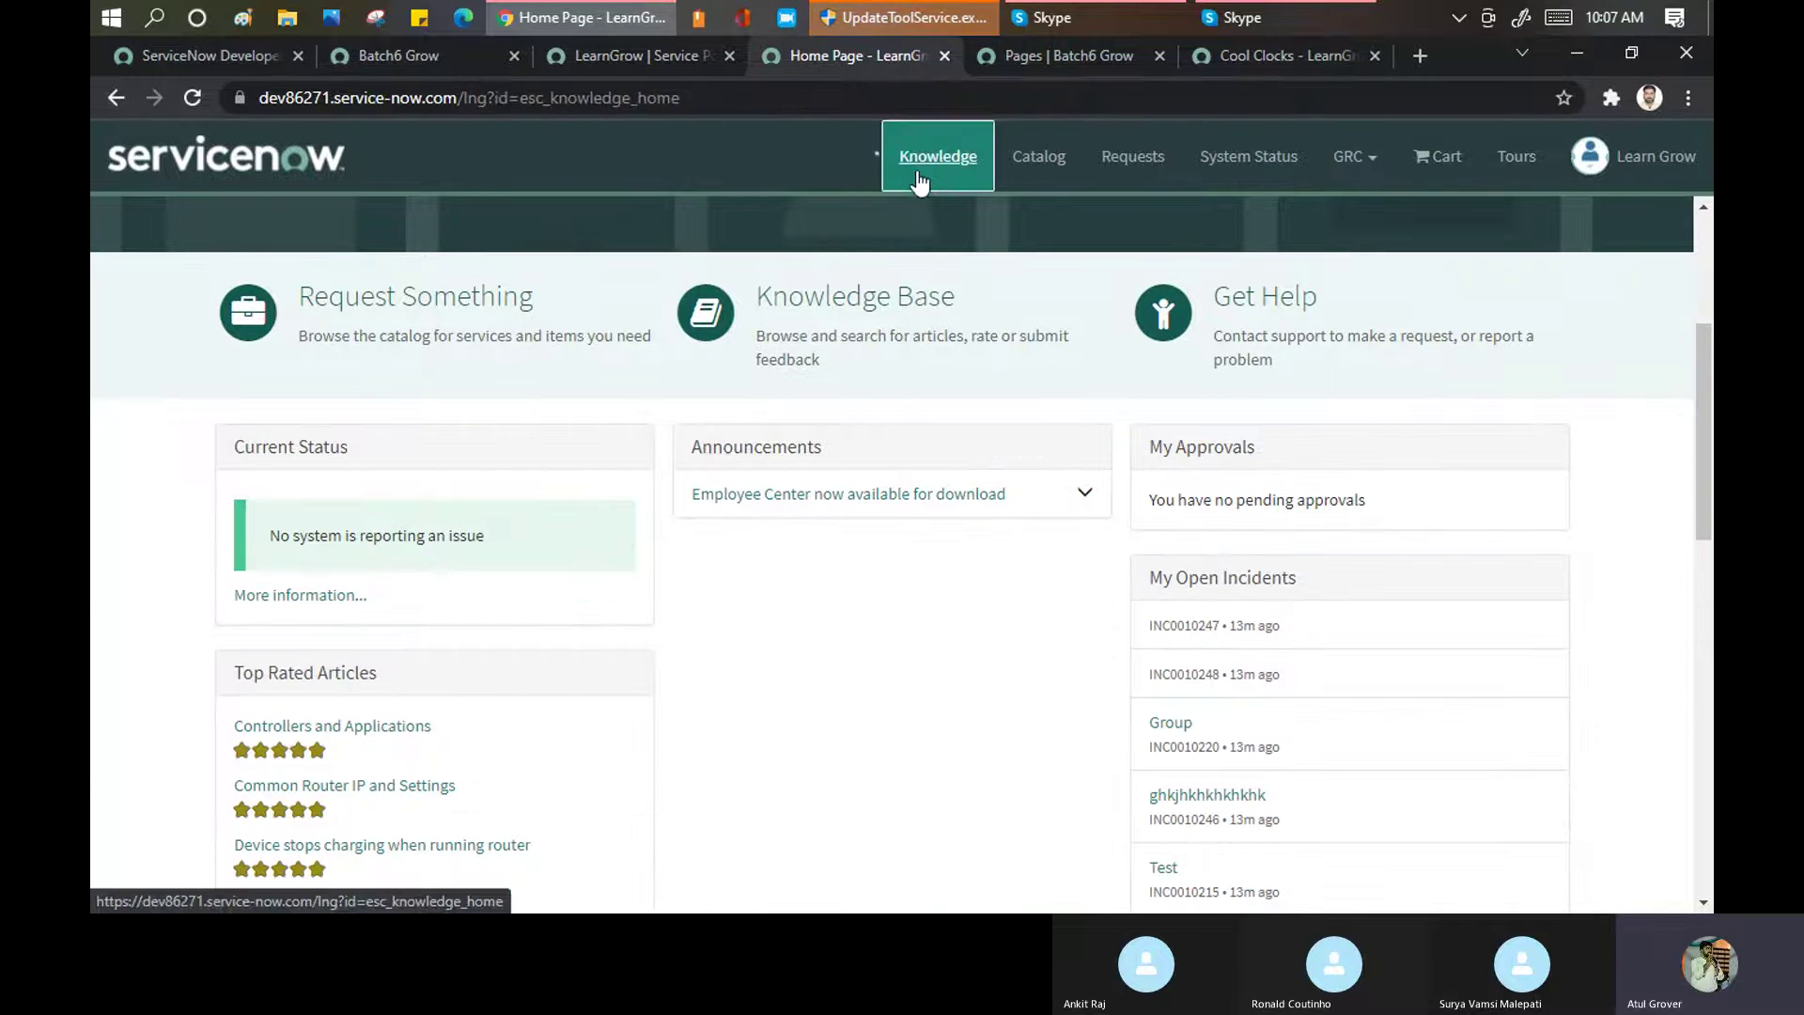
{"action": "left_click", "coordinate": [652, 53]}
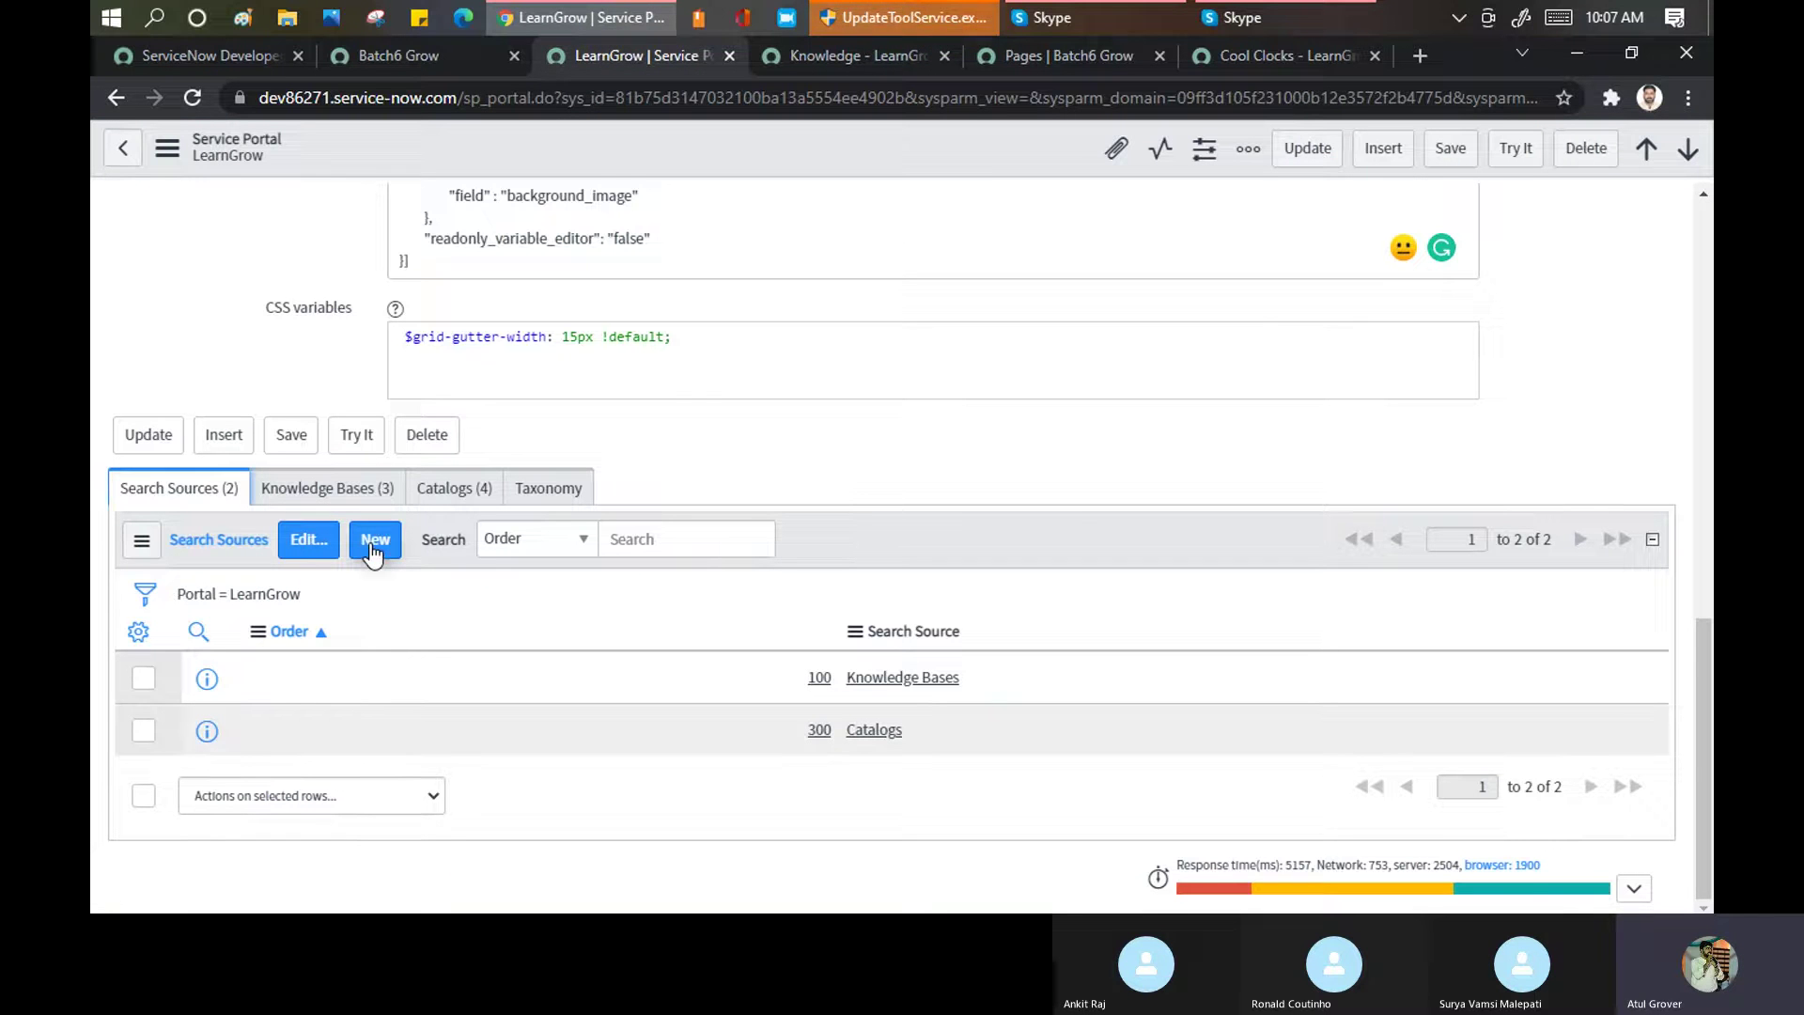
Add Links, Pages and Banner Content to the search sources beside Catalogs and Knowledge Bases, and save
{"action": "left_click", "coordinate": [310, 560]}
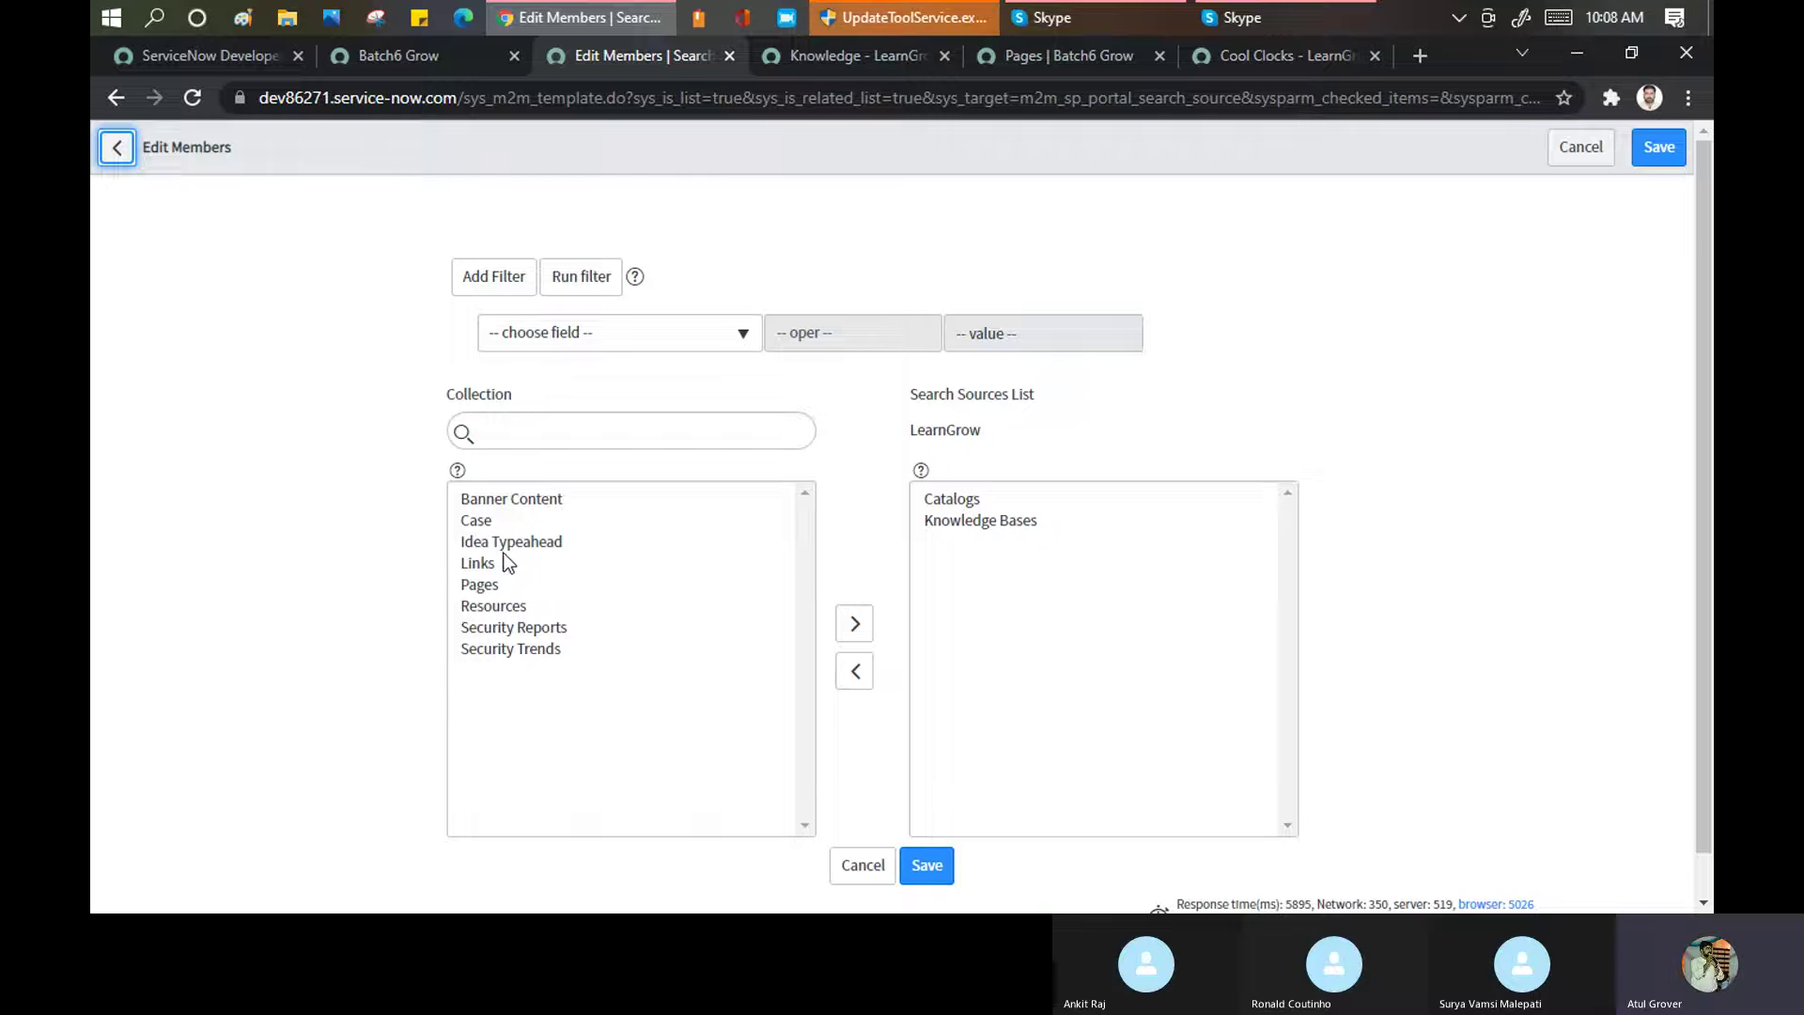
{"action": "double_click", "coordinate": [489, 562]}
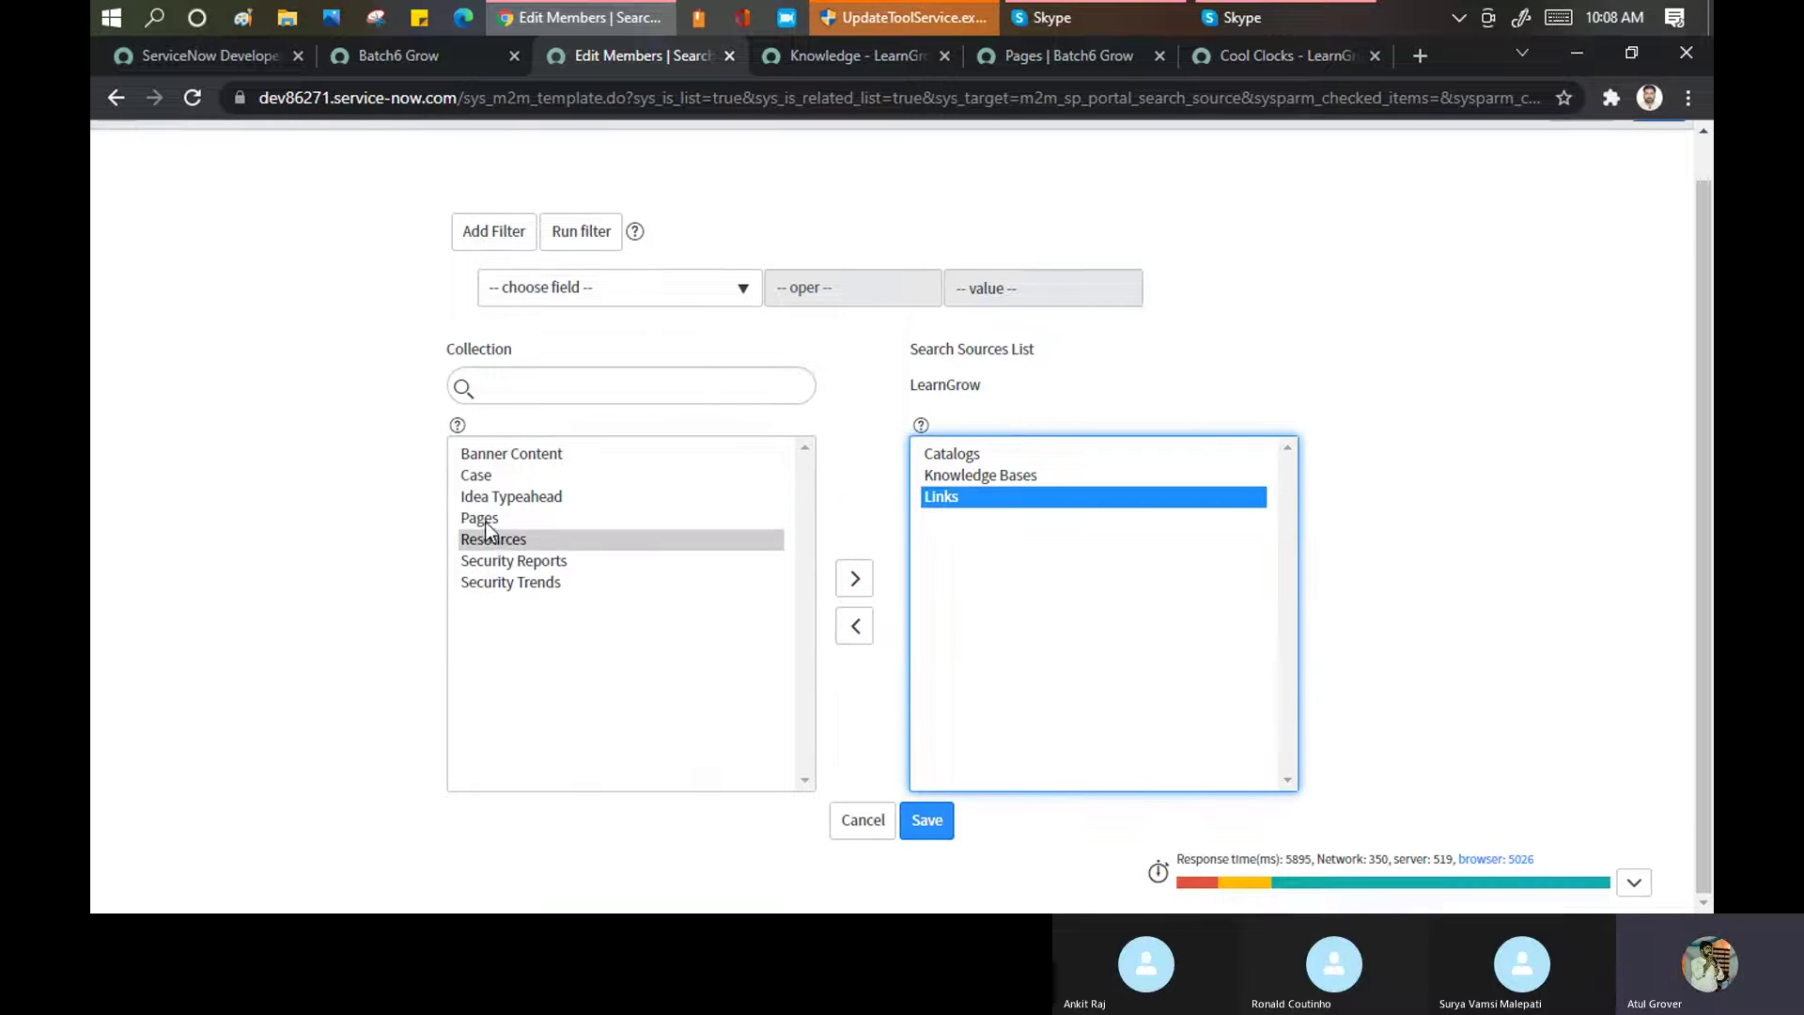
{"action": "double_click", "coordinate": [482, 518]}
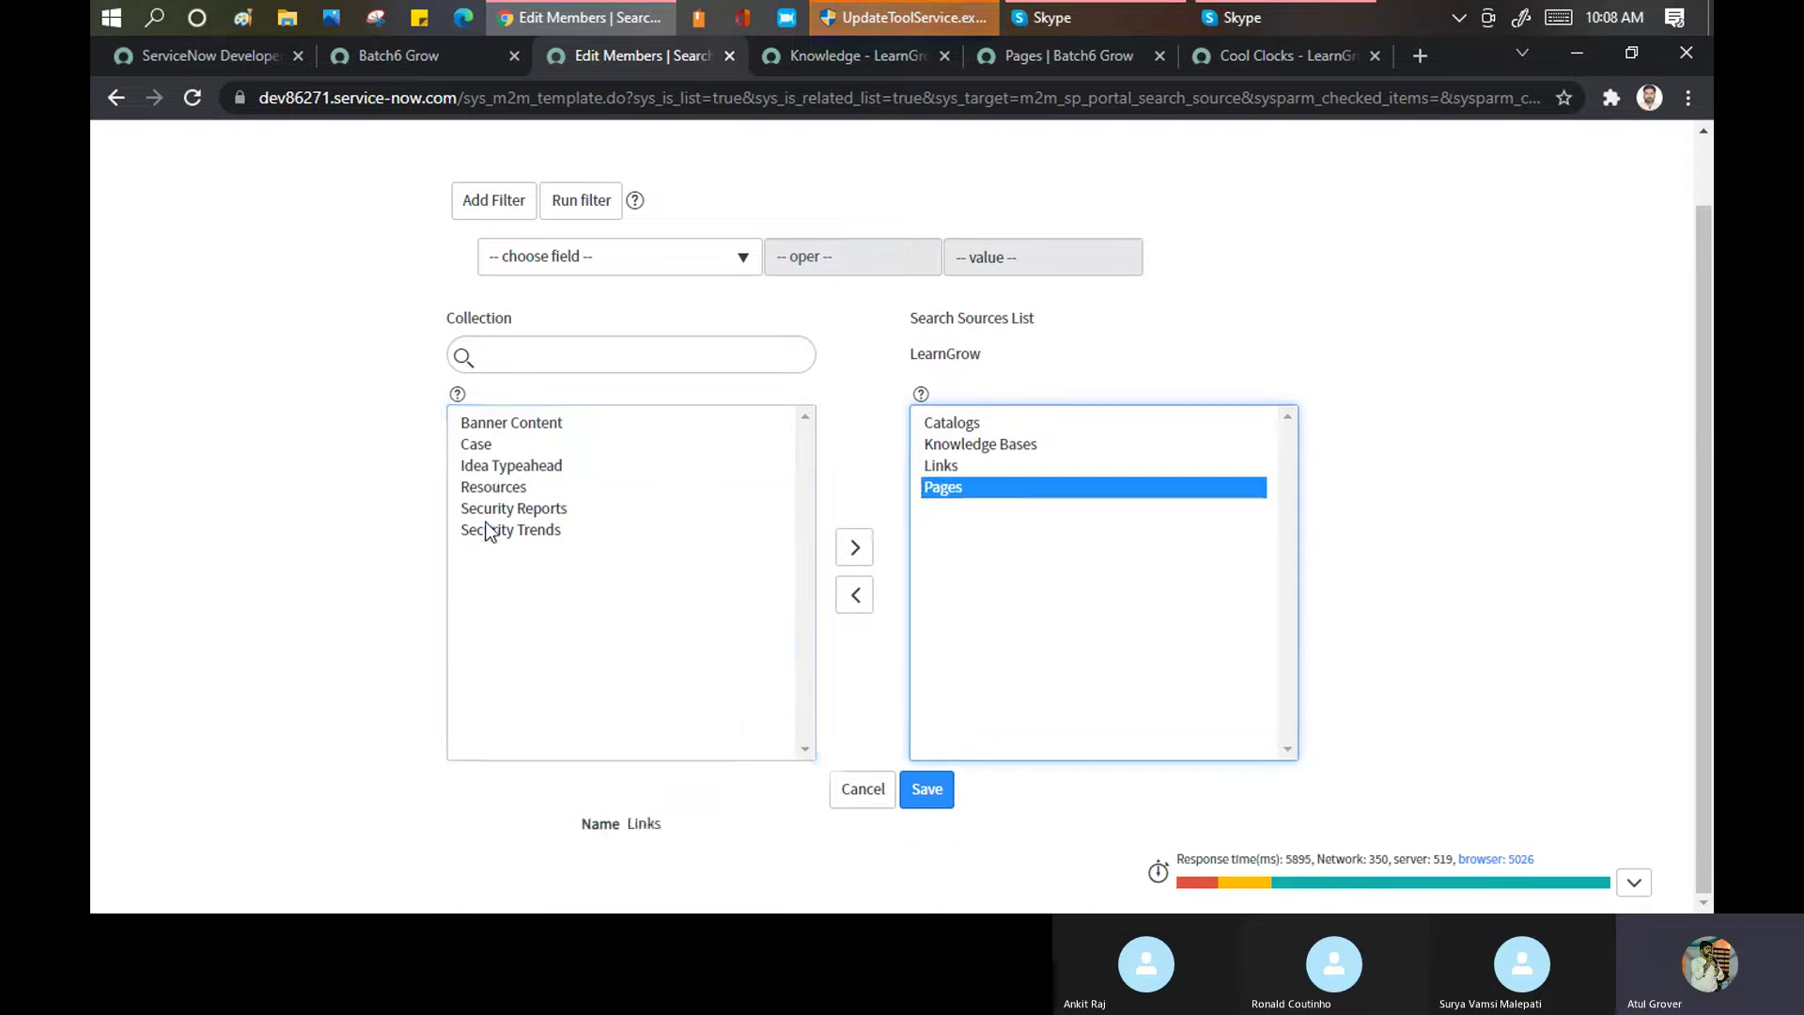
{"action": "double_click", "coordinate": [467, 425]}
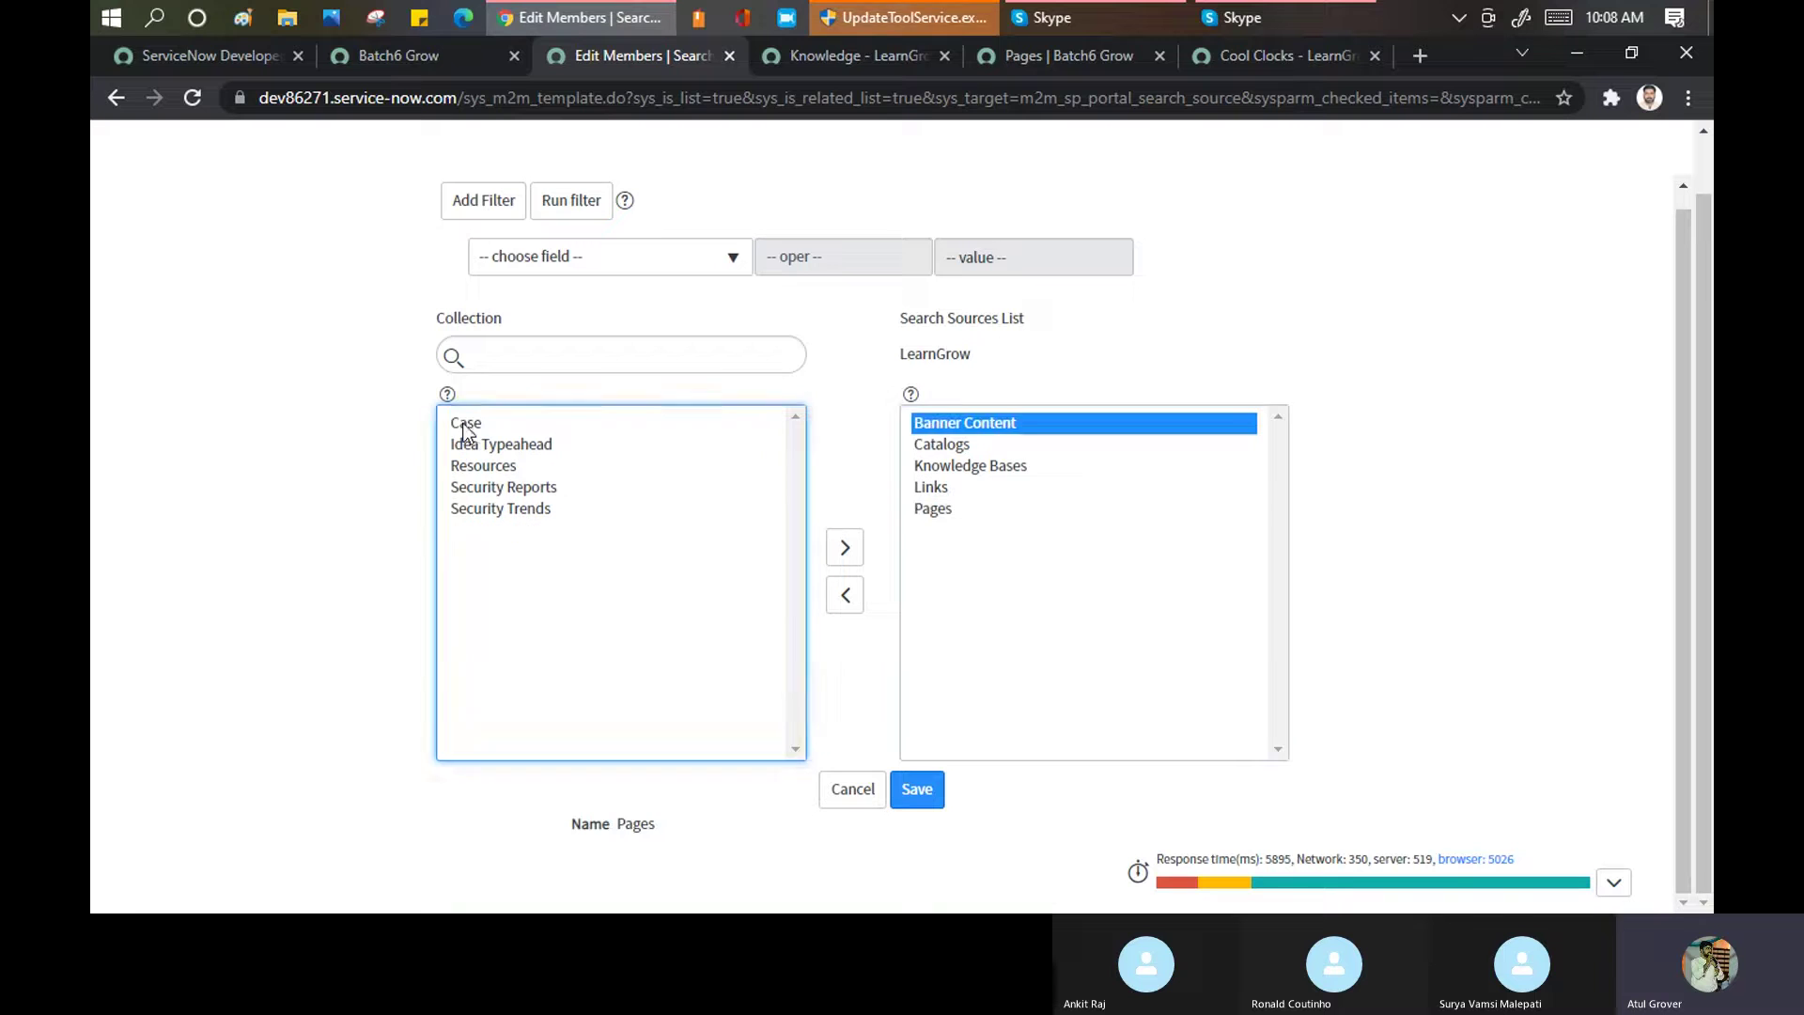
{"action": "left_click", "coordinate": [912, 801]}
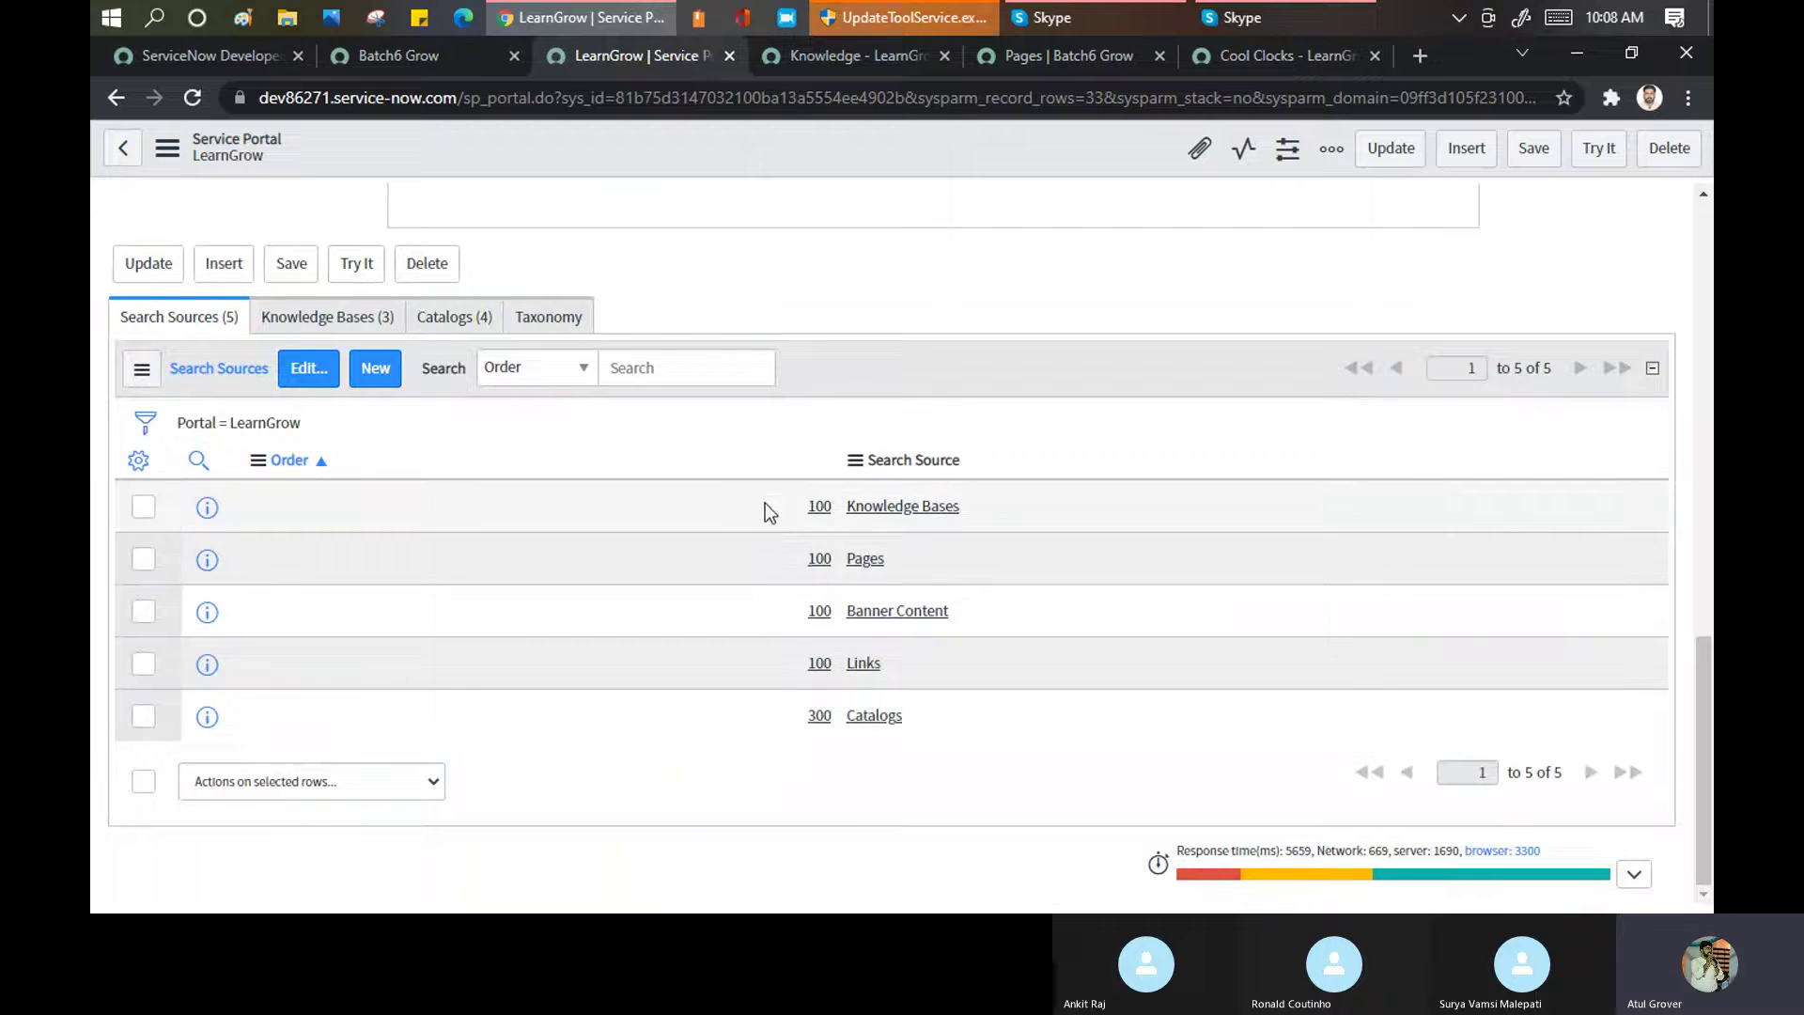
Strip the page id from the live portal URL to load and scroll the portal home page
{"action": "double_click", "coordinate": [774, 664]}
{"action": "left_click", "coordinate": [843, 55]}
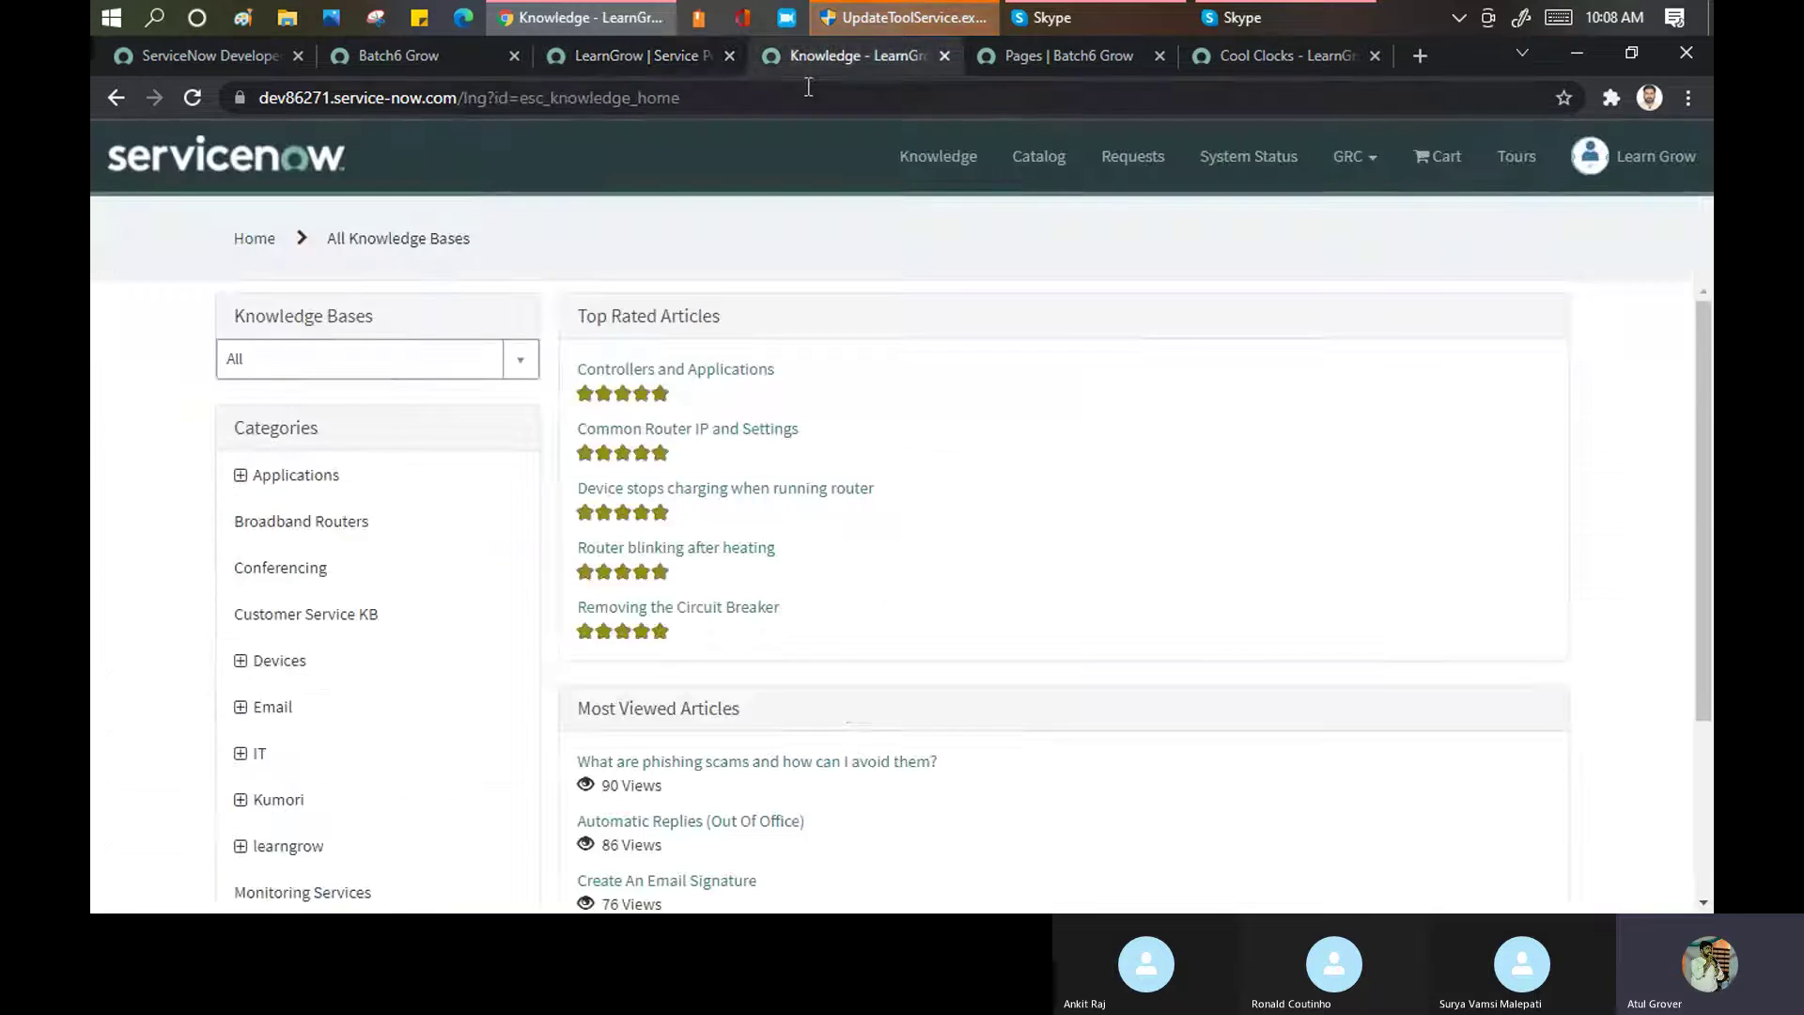
{"action": "left_click", "coordinate": [809, 94]}
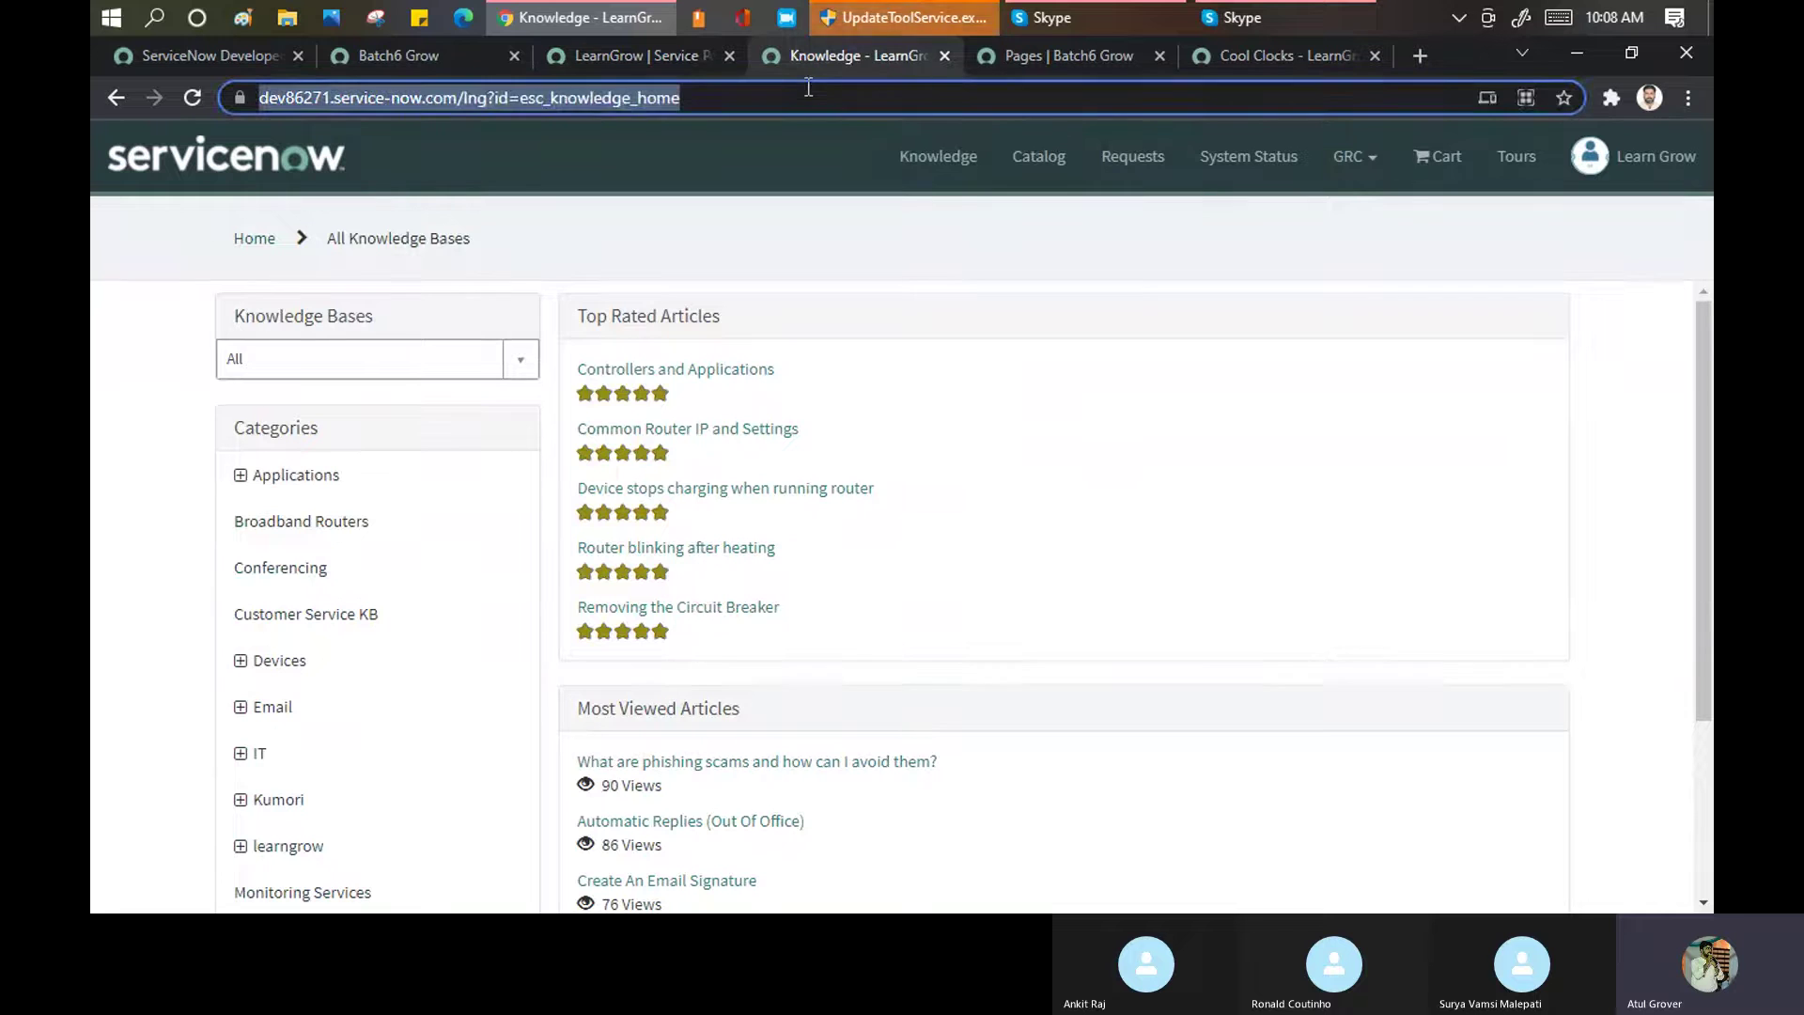
{"action": "left_click", "coordinate": [494, 88]}
{"action": "left_click_drag", "start_coordinate": [549, 97], "coordinate": [1073, 107]}
{"action": "key", "text": "BackSpace"}
{"action": "key", "text": "BackSpace"}
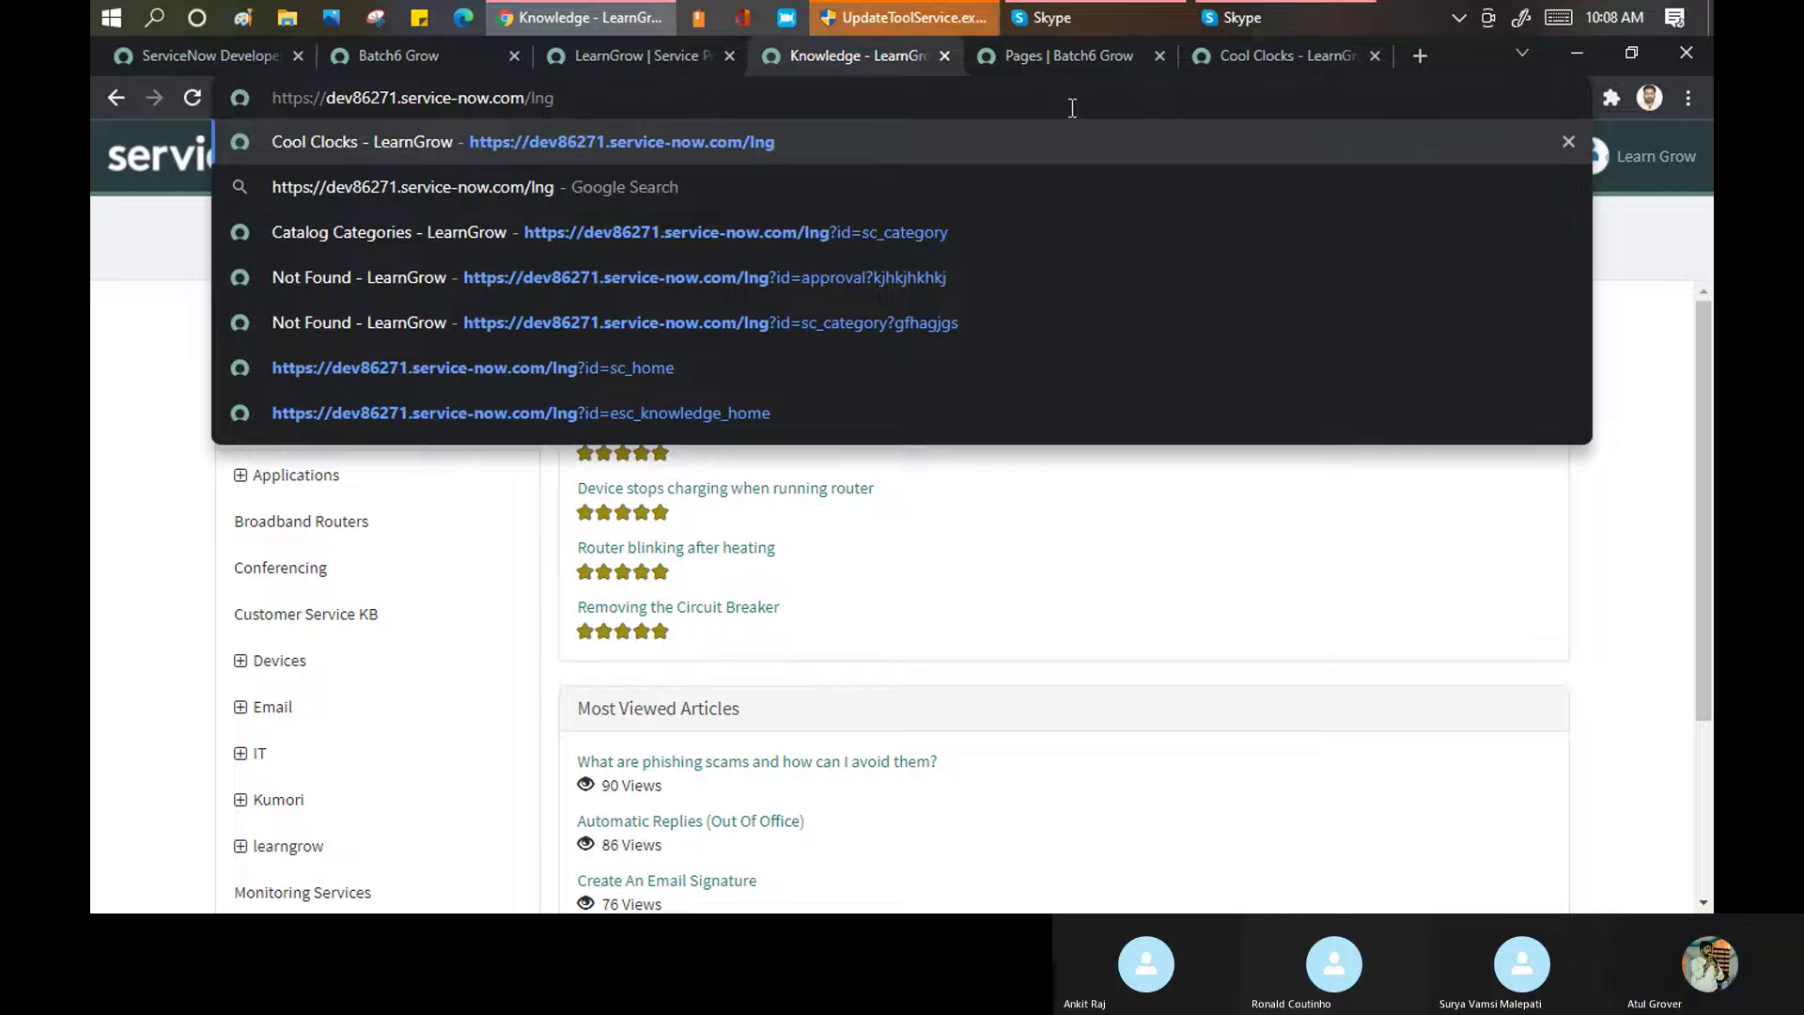
{"action": "key", "text": "Return"}
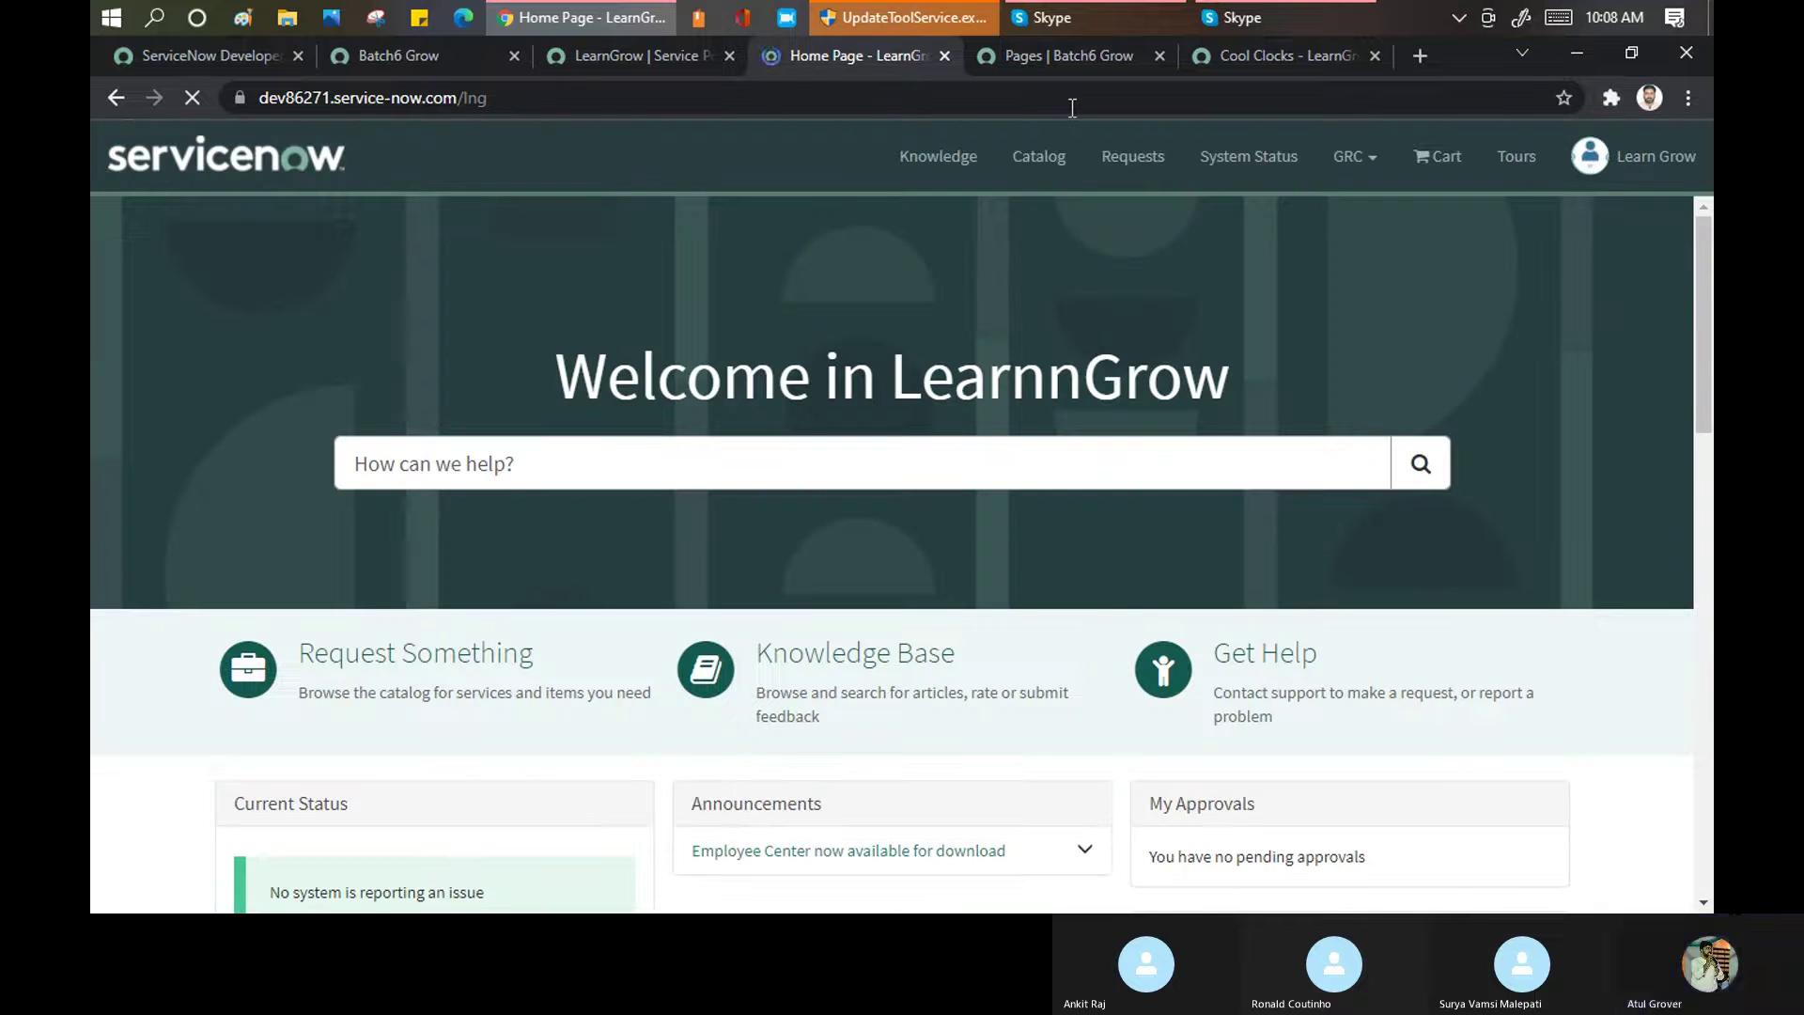
{"action": "scroll", "coordinate": [888, 242], "scroll_direction": "down", "scroll_amount": 2}
{"action": "scroll", "coordinate": [882, 246], "scroll_direction": "down", "scroll_amount": 10}
{"action": "scroll", "coordinate": [881, 243], "scroll_direction": "up", "scroll_amount": 10}
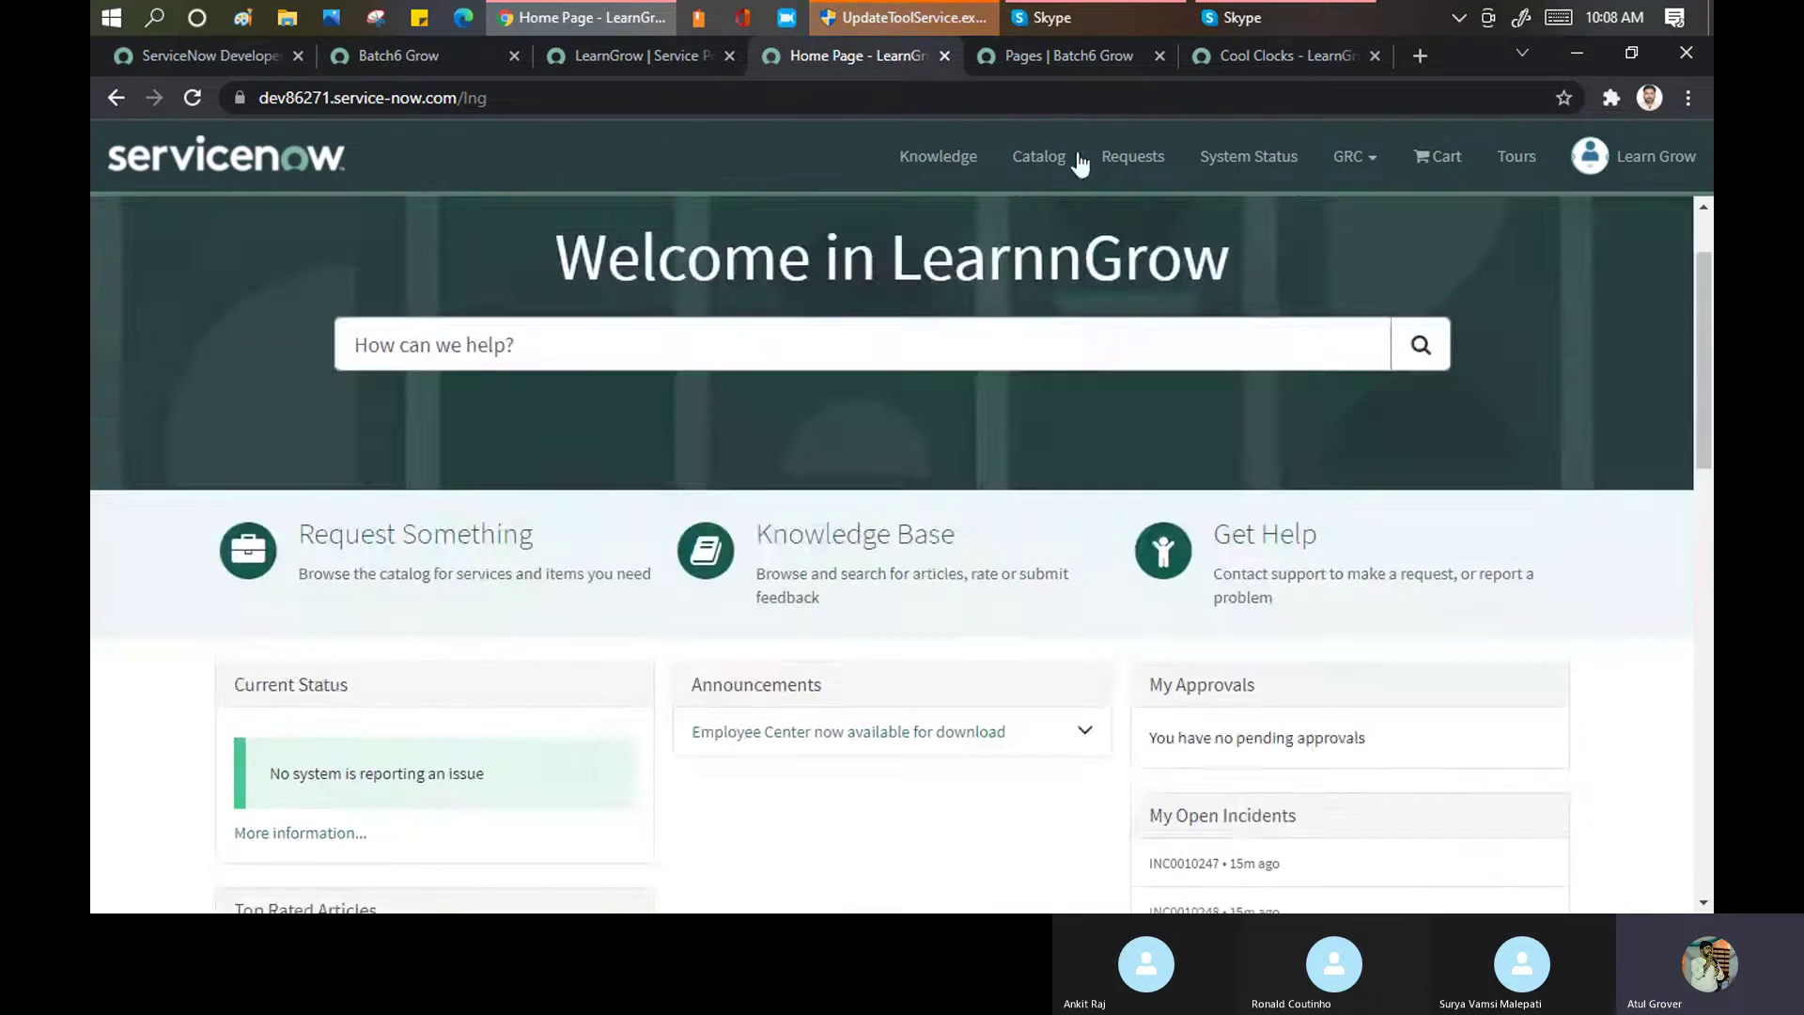
Browse the Knowledge home page's Top Rated and Most Viewed articles, then go back Home
{"action": "left_click", "coordinate": [932, 161]}
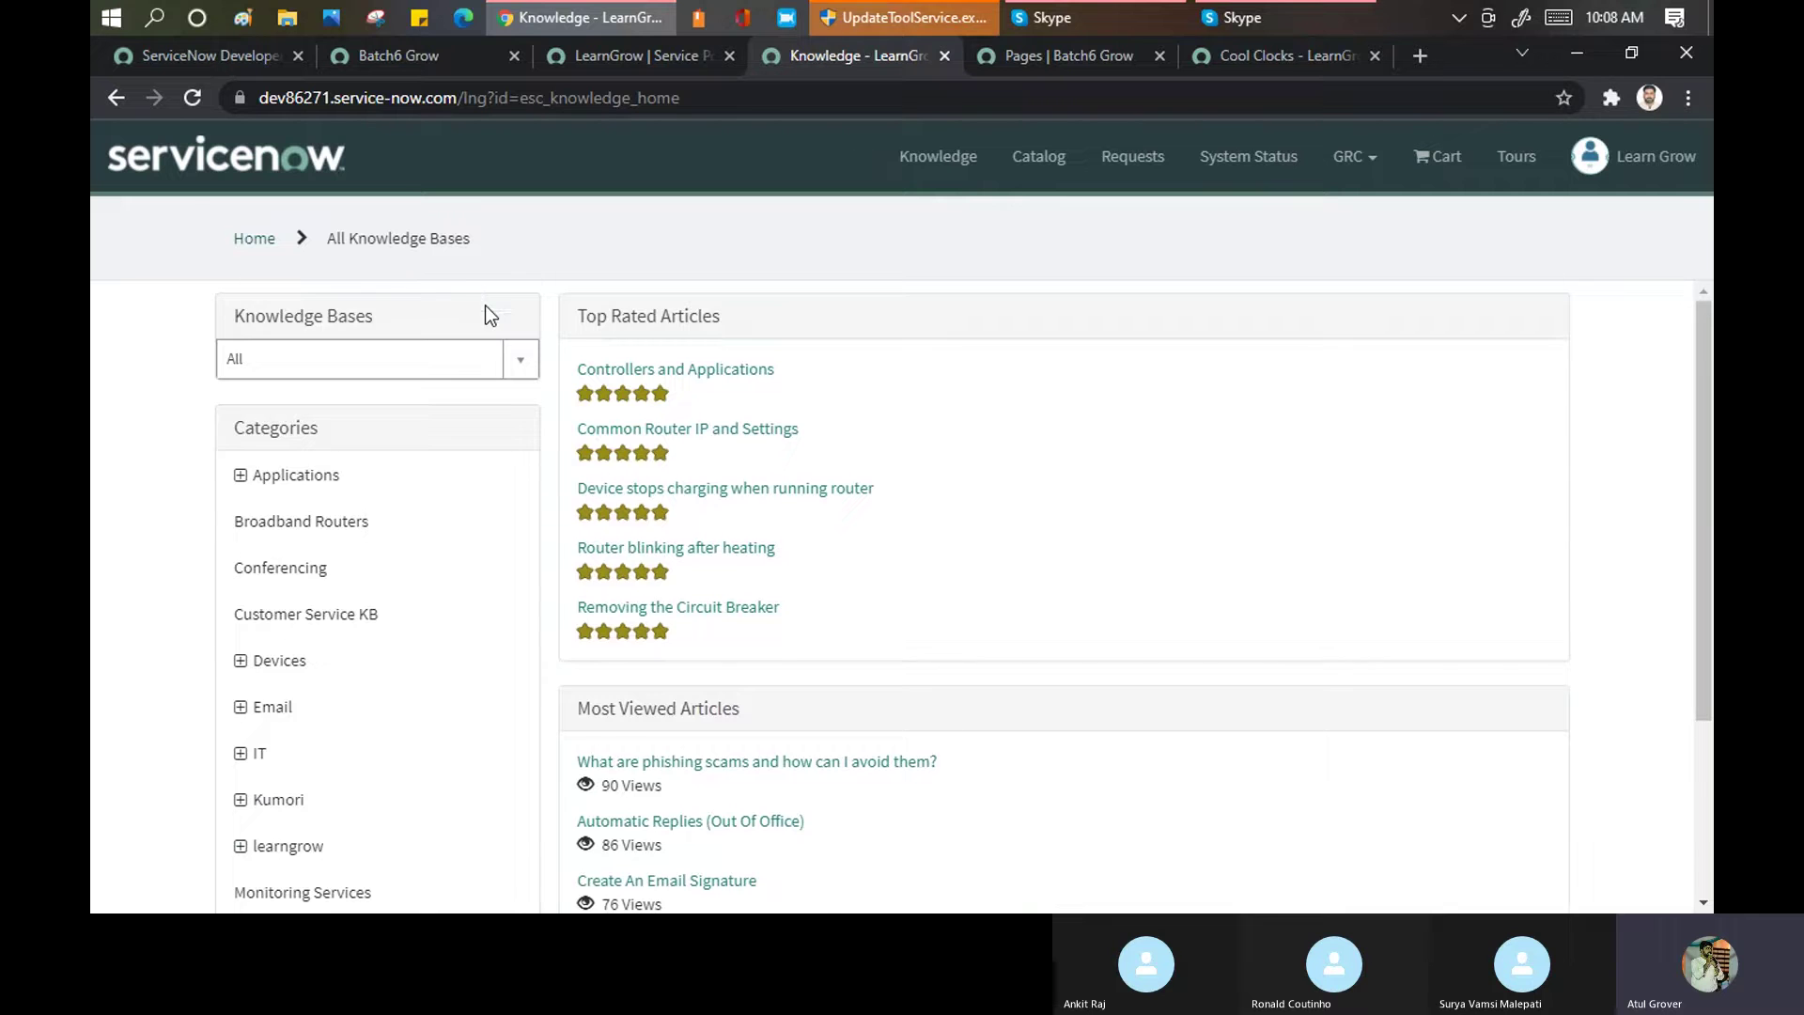
{"action": "scroll", "coordinate": [485, 305], "scroll_direction": "down", "scroll_amount": 3}
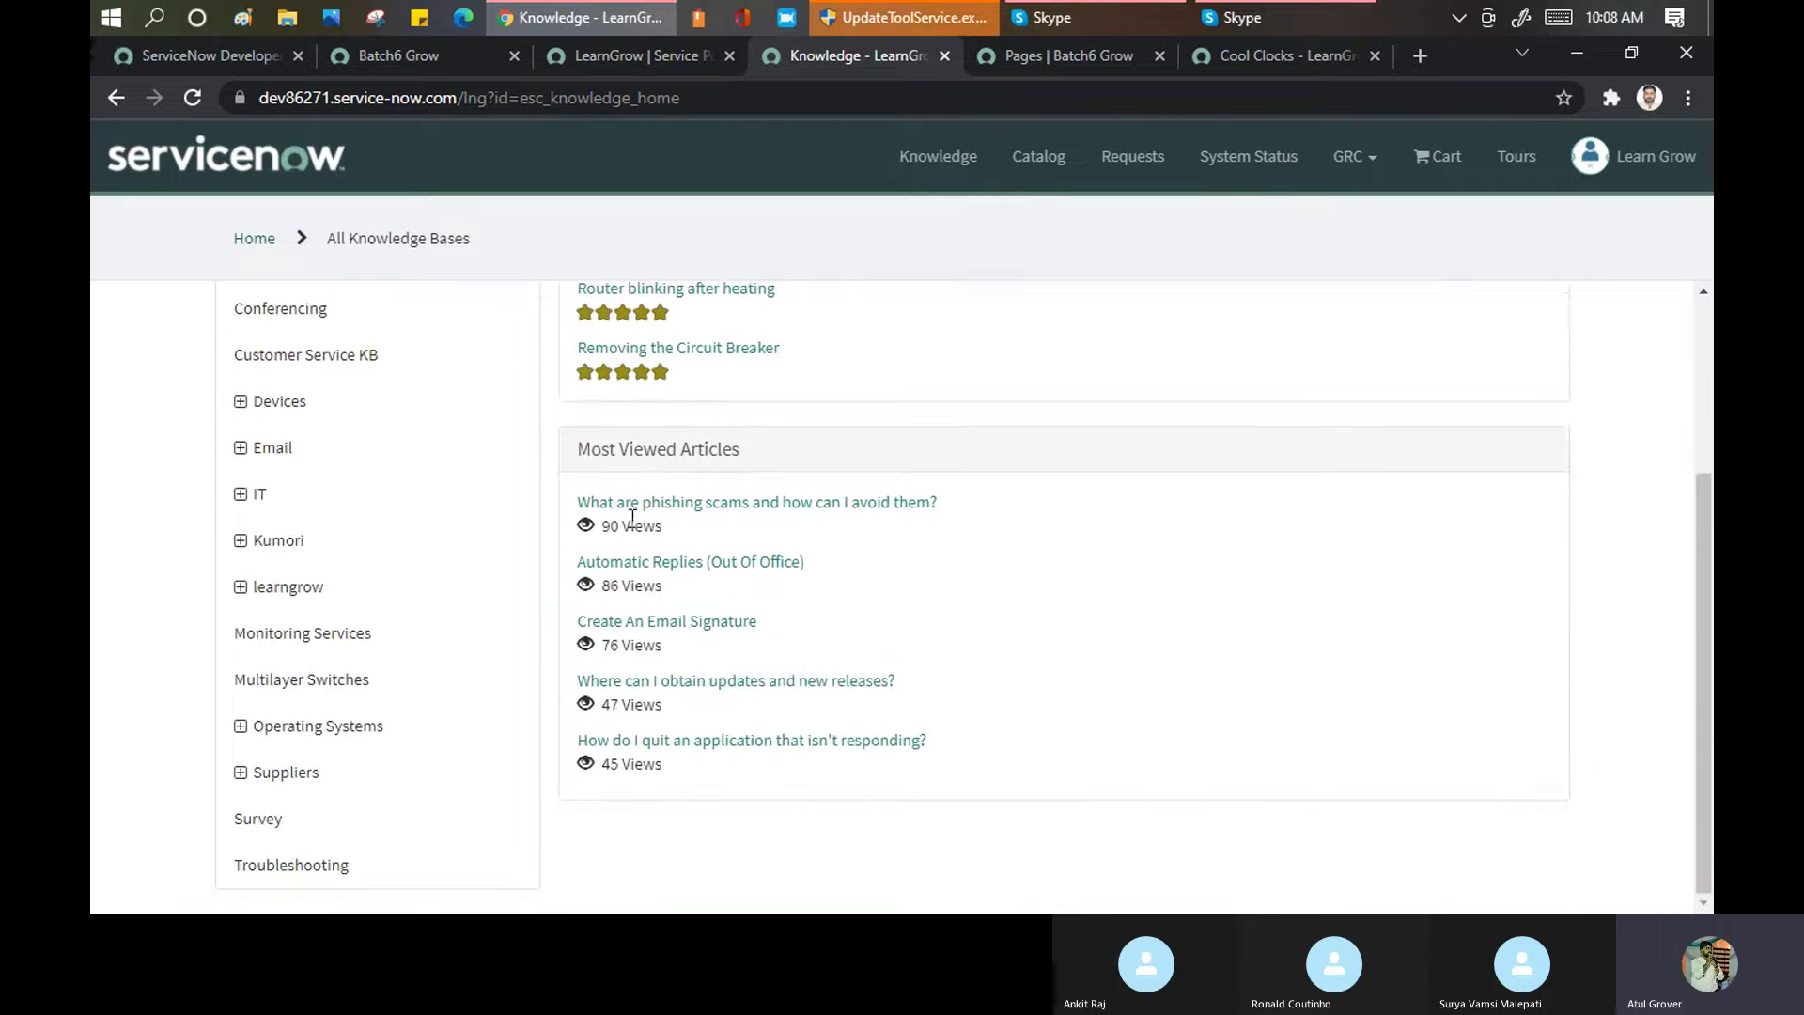
{"action": "scroll", "coordinate": [628, 513], "scroll_direction": "up", "scroll_amount": 3}
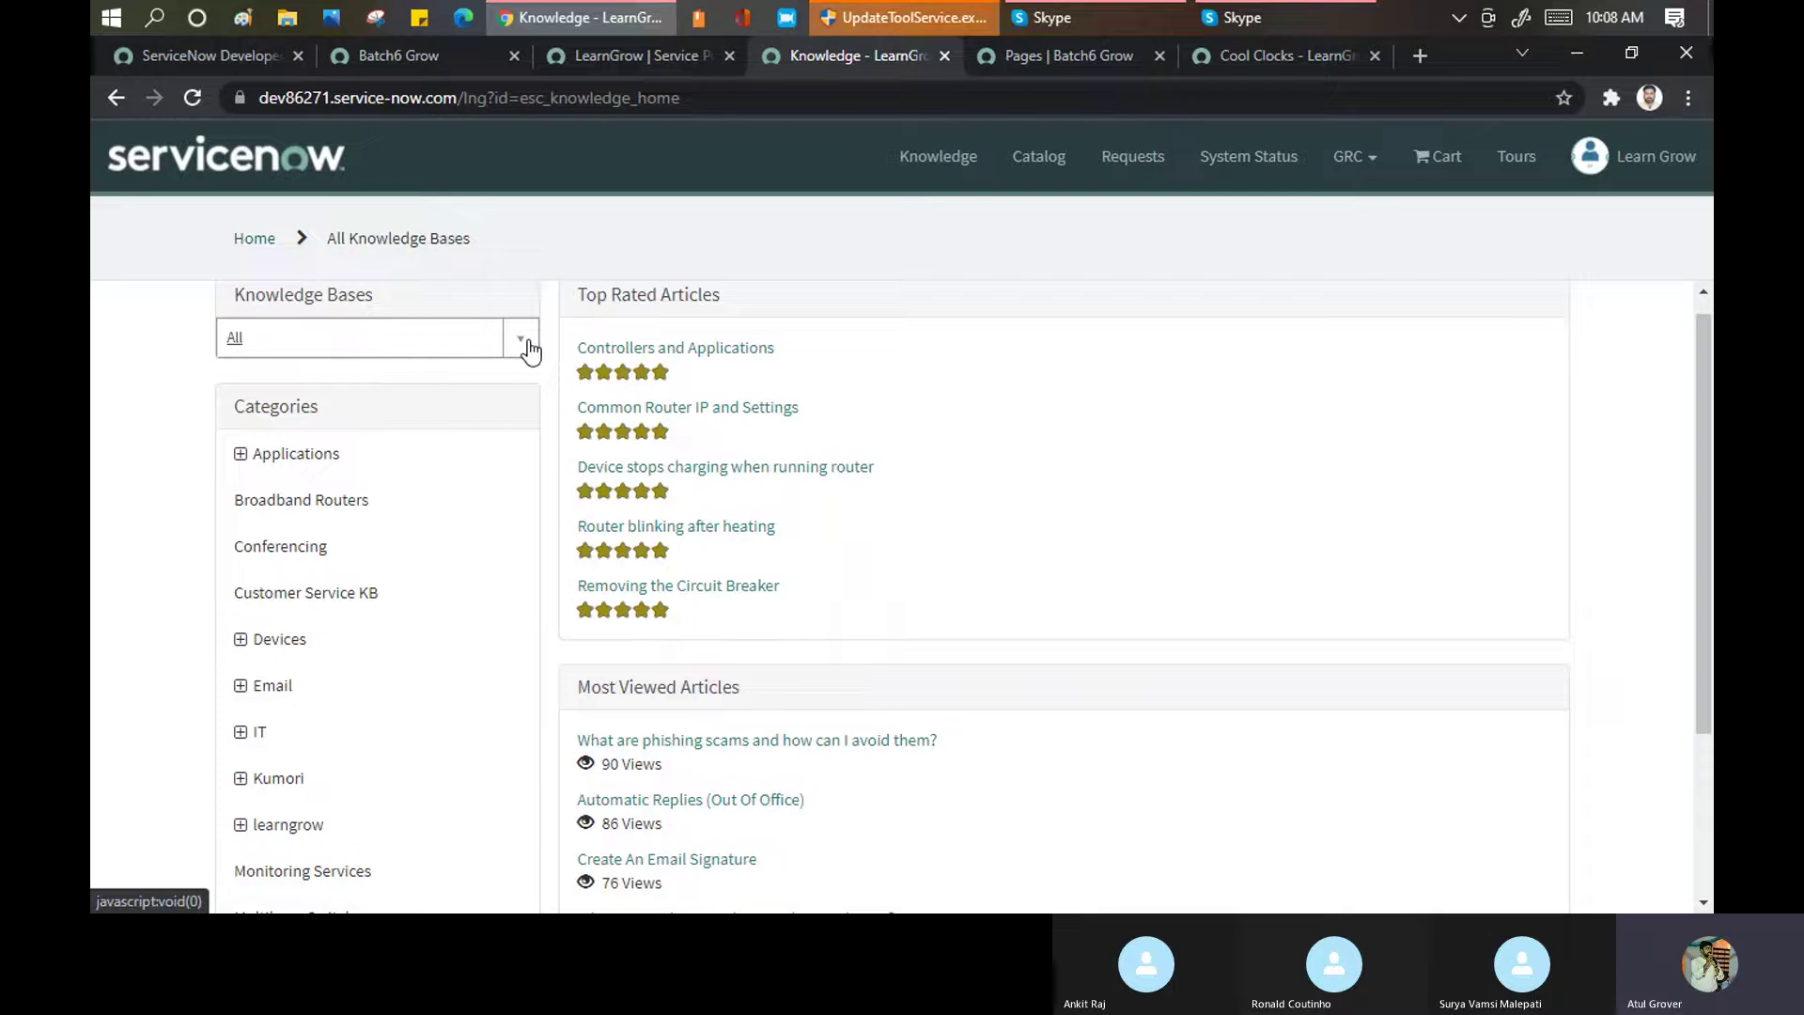
{"action": "left_click", "coordinate": [247, 240]}
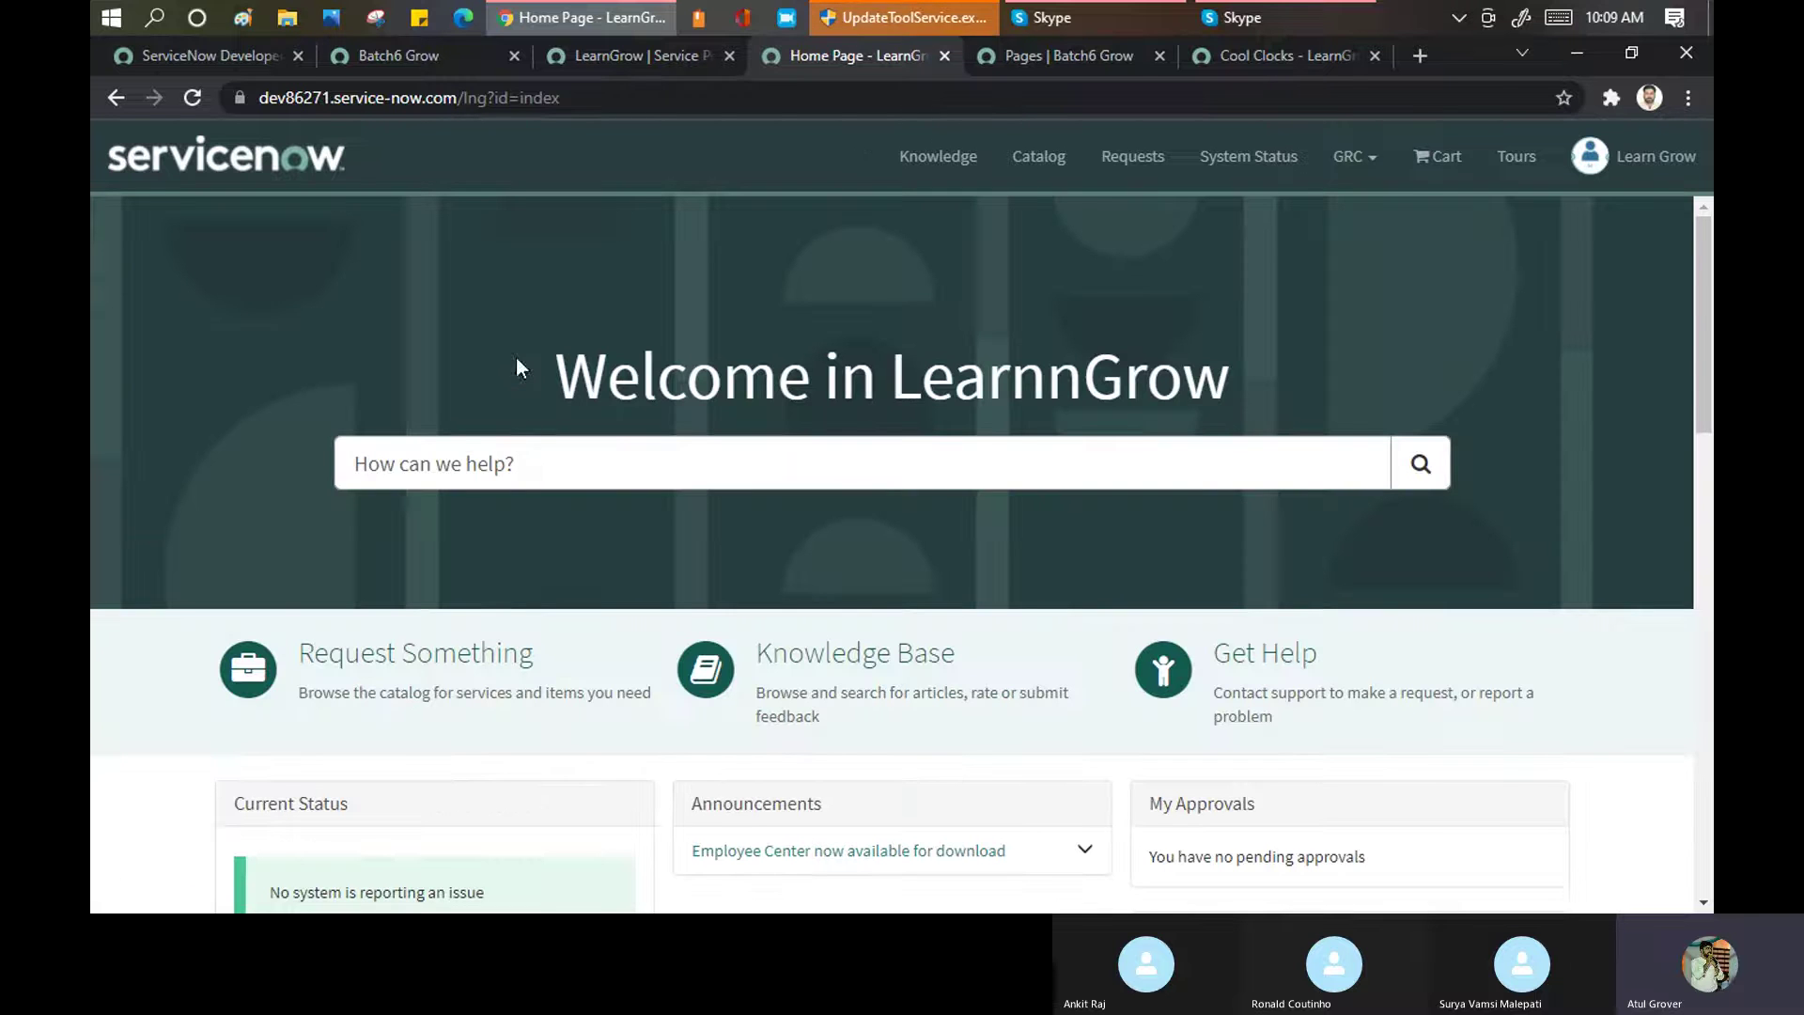
Search the portal for 'Wifi', getting two matching articles, then return to the portal record
{"action": "left_click", "coordinate": [533, 459]}
{"action": "type", "text": "w"}
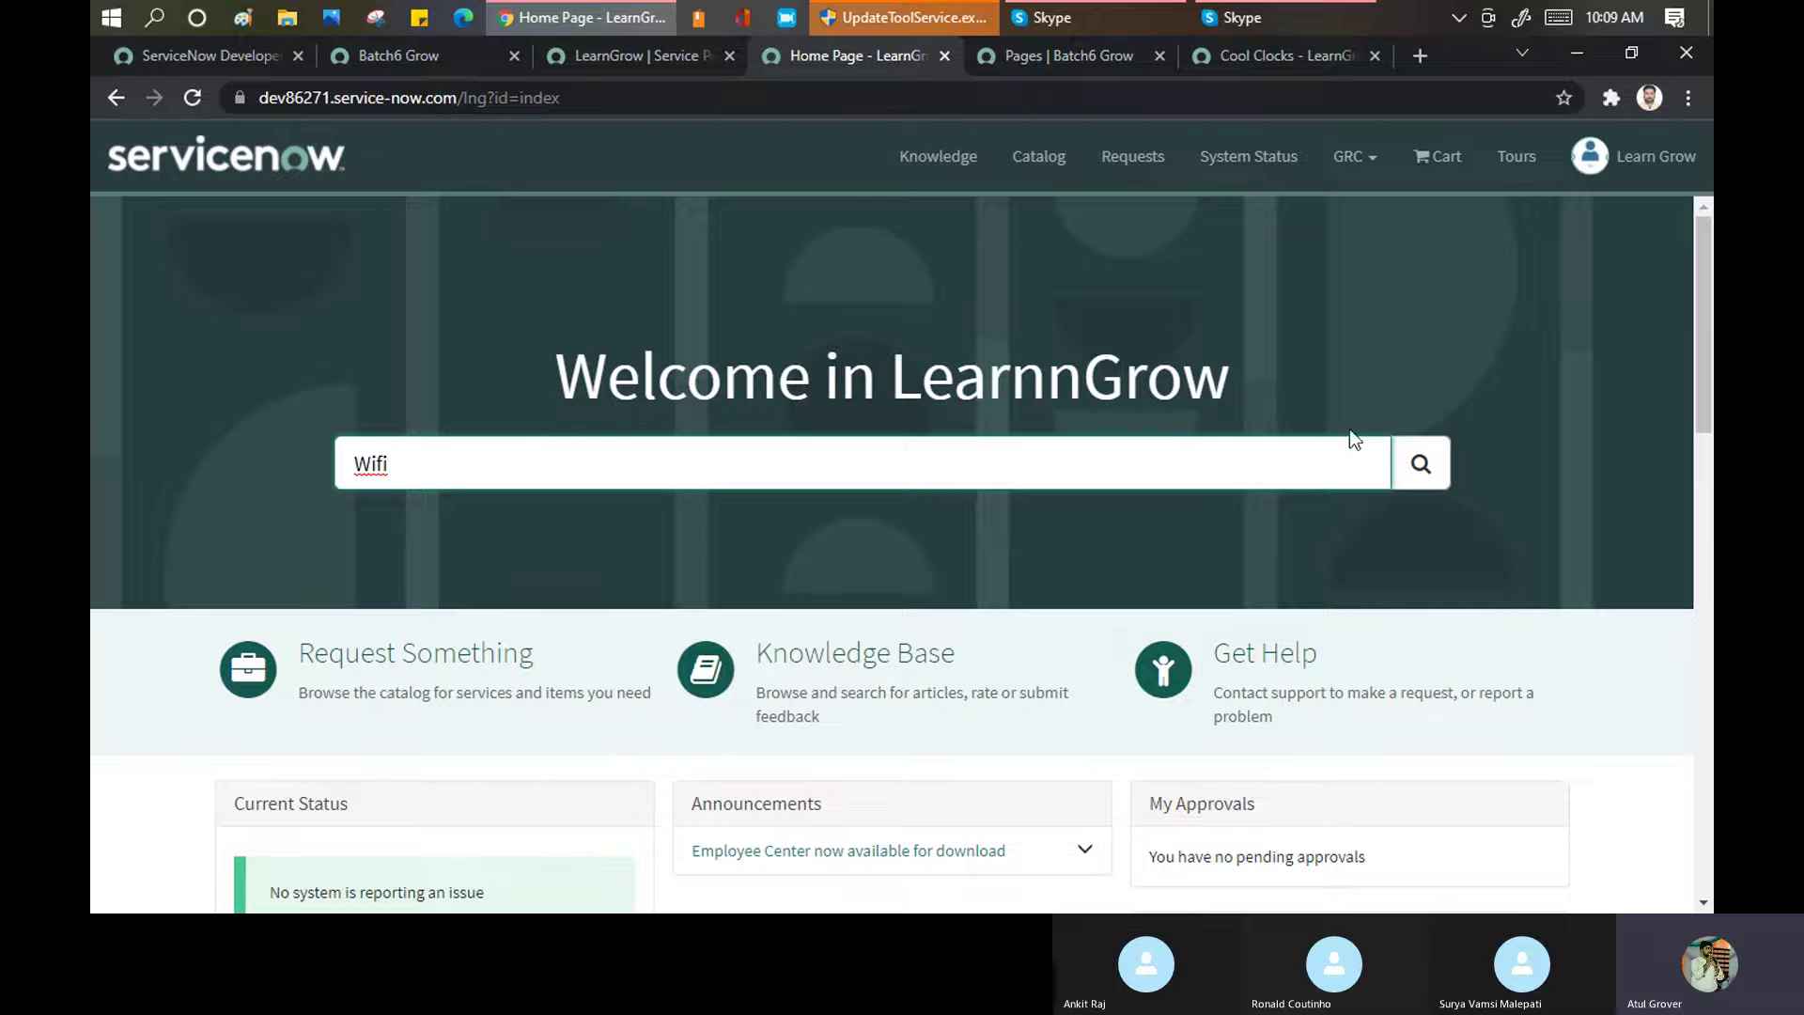
{"action": "left_click", "coordinate": [1414, 463]}
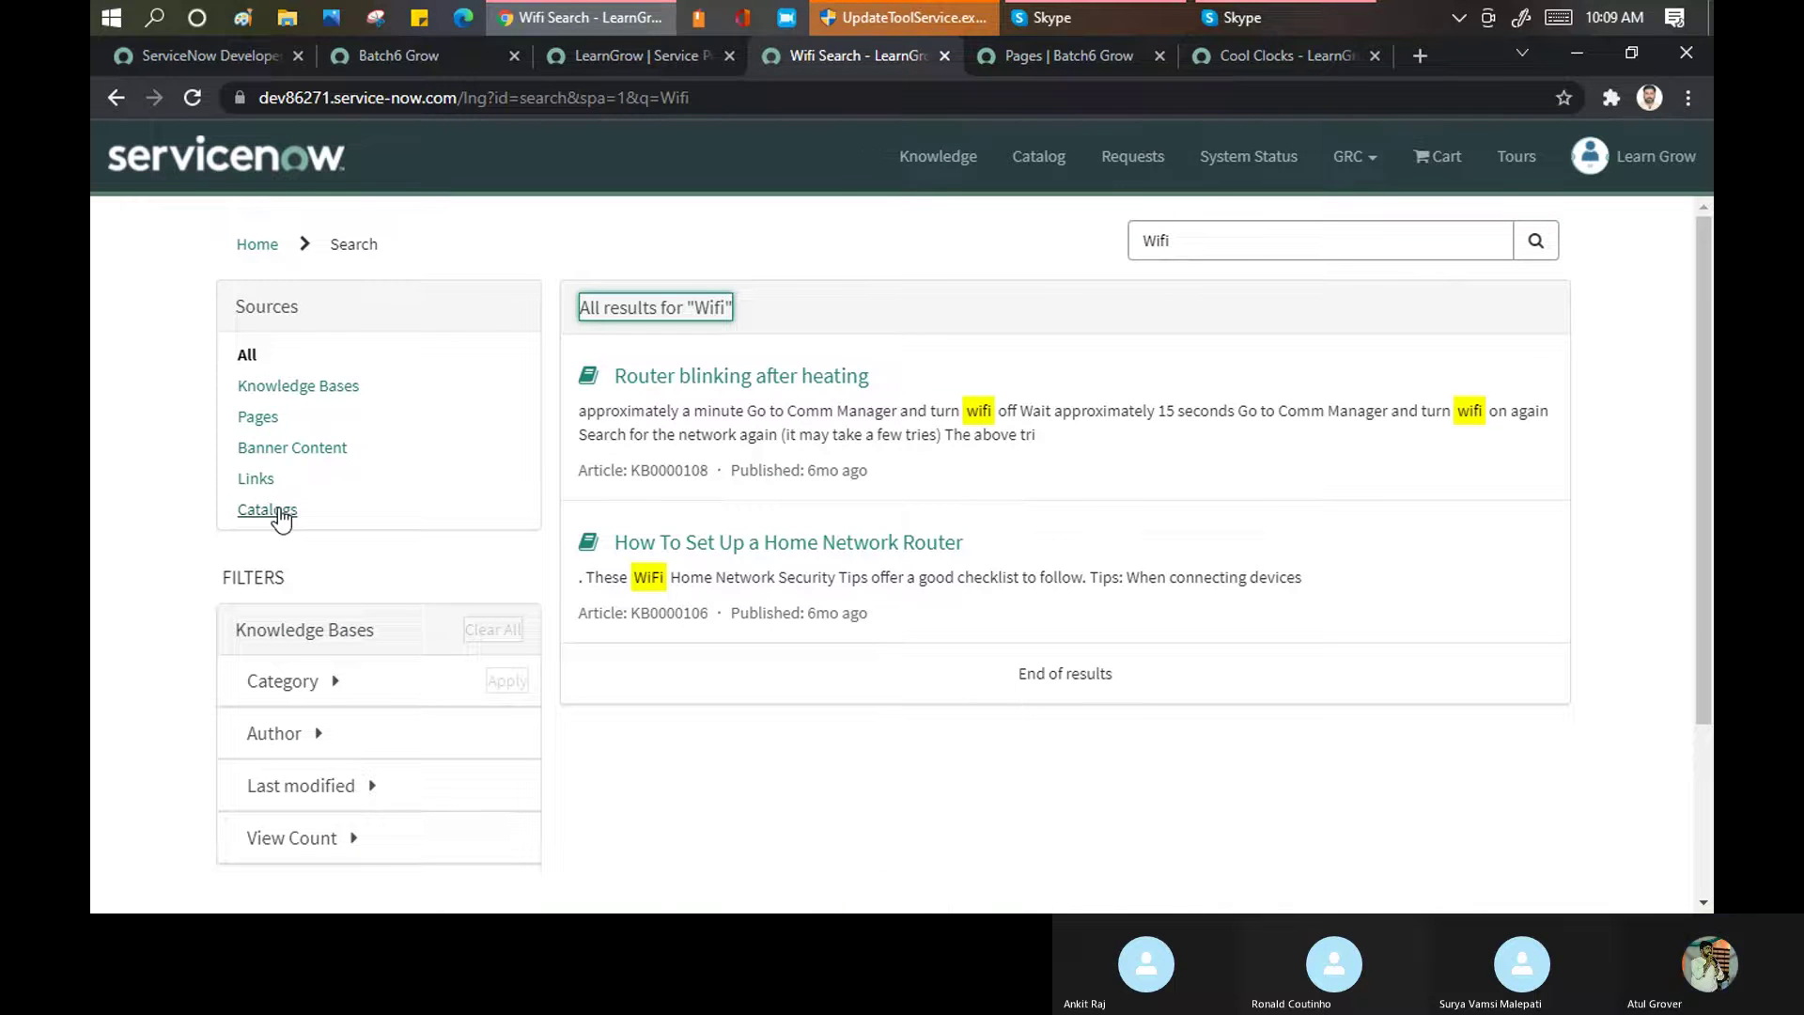
{"action": "left_click", "coordinate": [586, 60]}
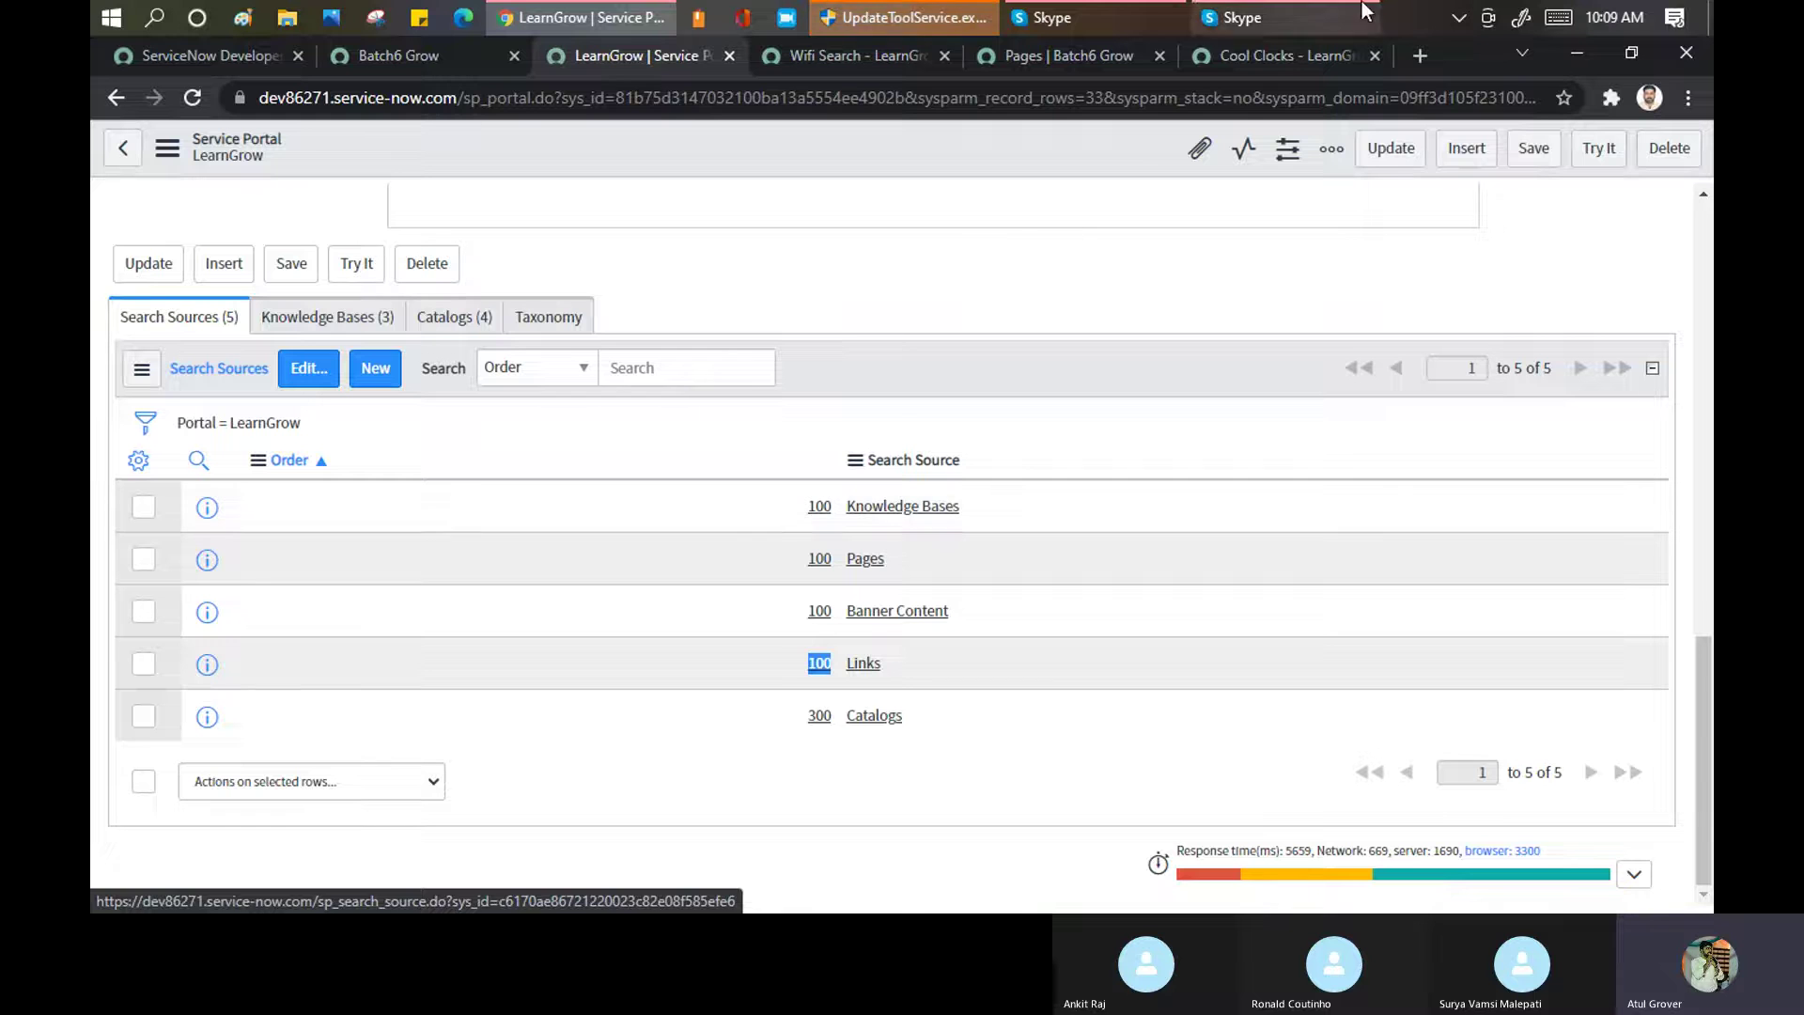
Search Google for 'itil4' in a new tab, then return to the Wifi search results
{"action": "left_click", "coordinate": [1408, 59]}
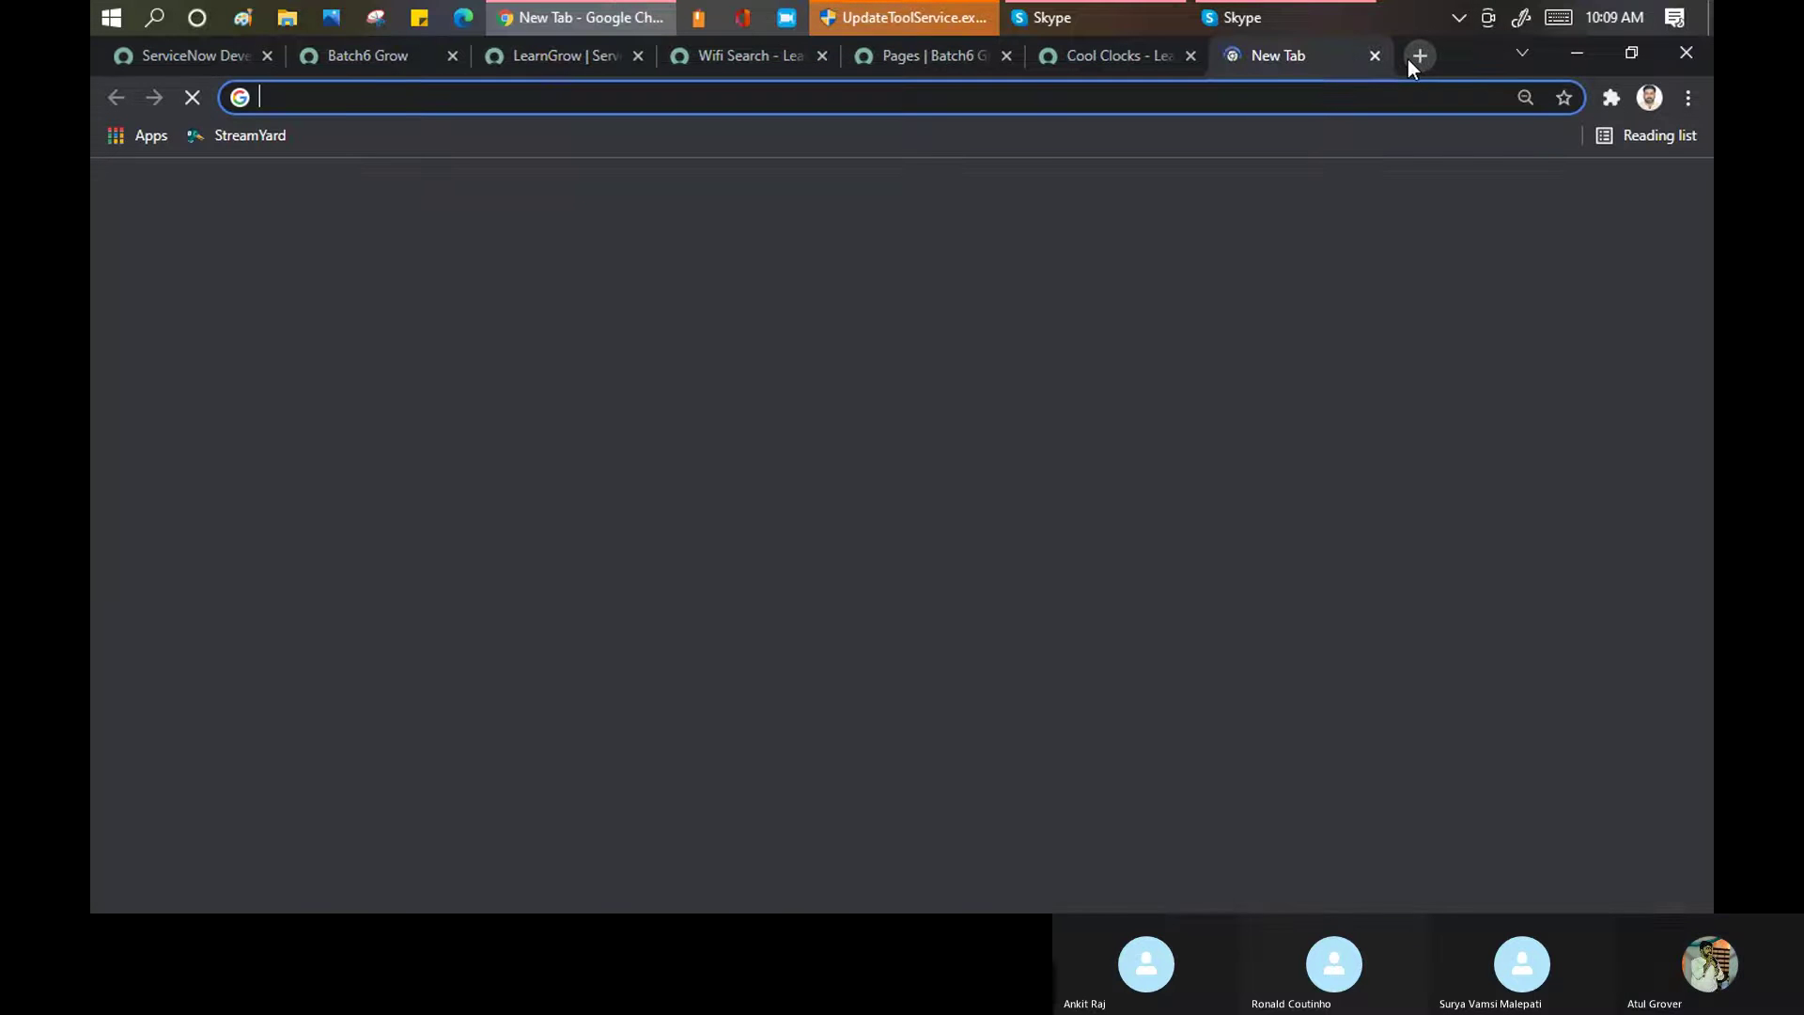
{"action": "type", "text": "itil4"}
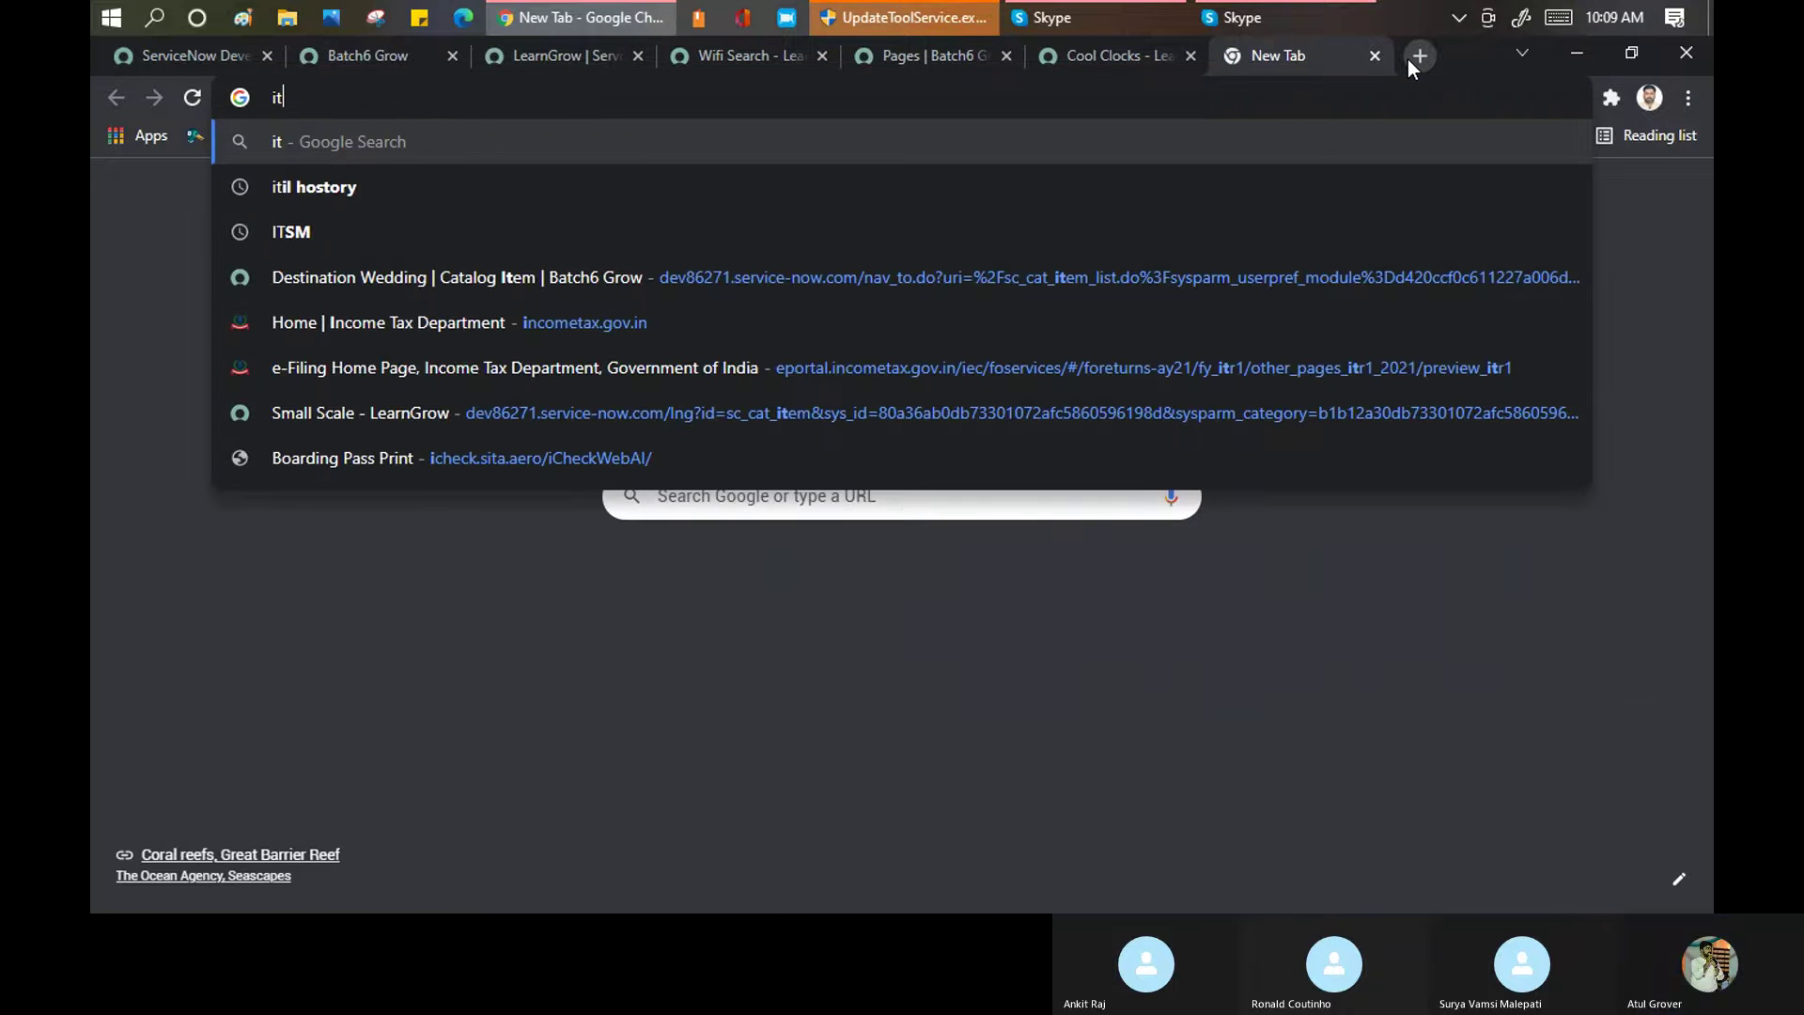
{"action": "key", "text": "Return"}
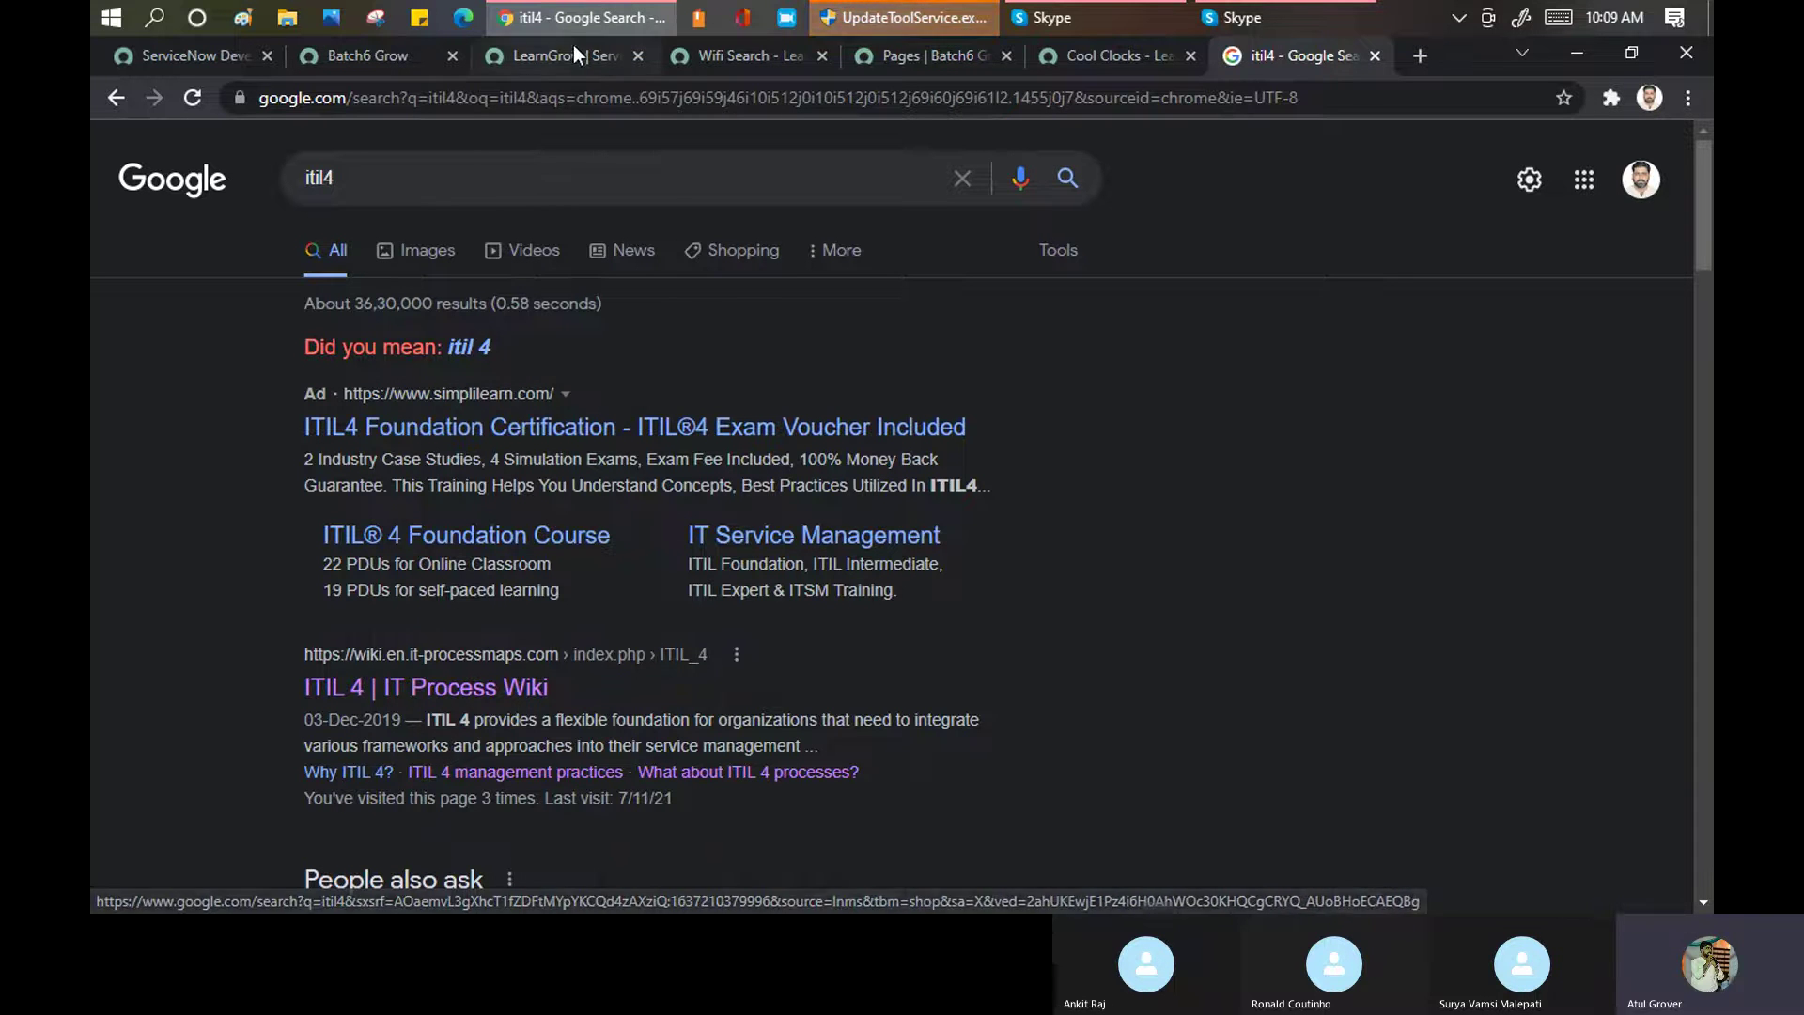
{"action": "left_click", "coordinate": [718, 59]}
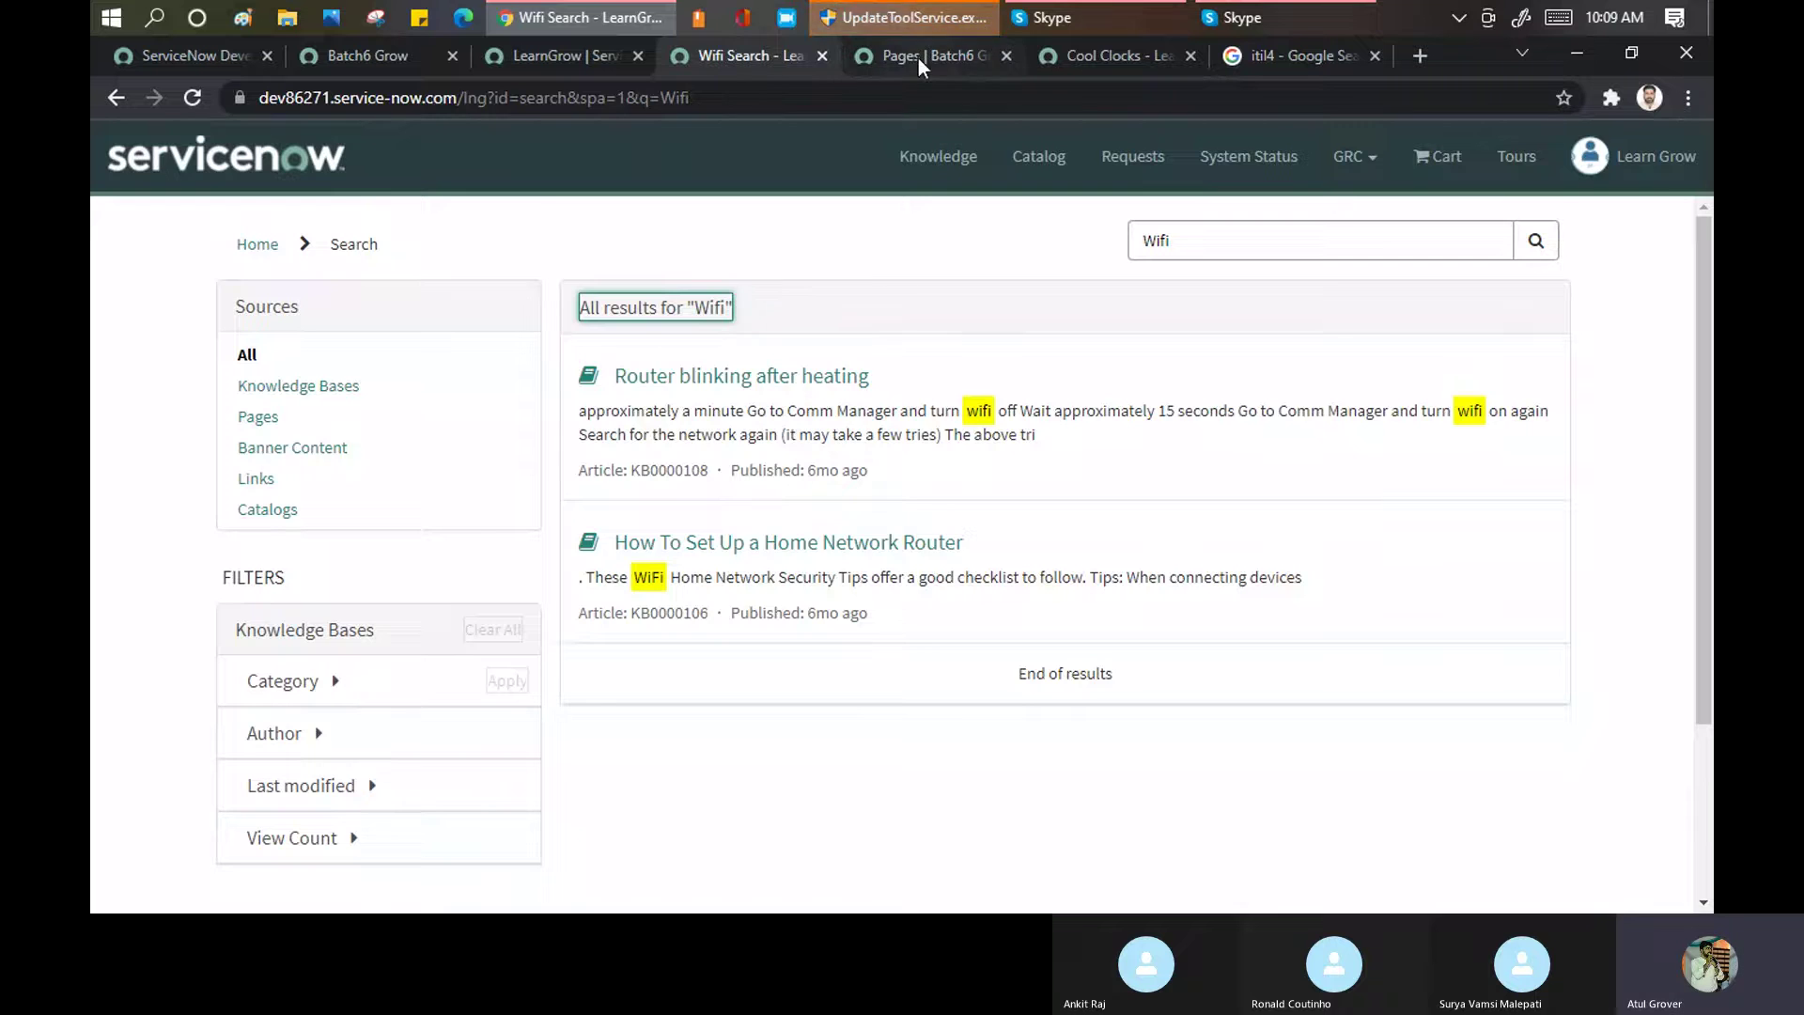
Compare the Pages list and portal record with the Wifi search results
{"action": "left_click", "coordinate": [918, 58]}
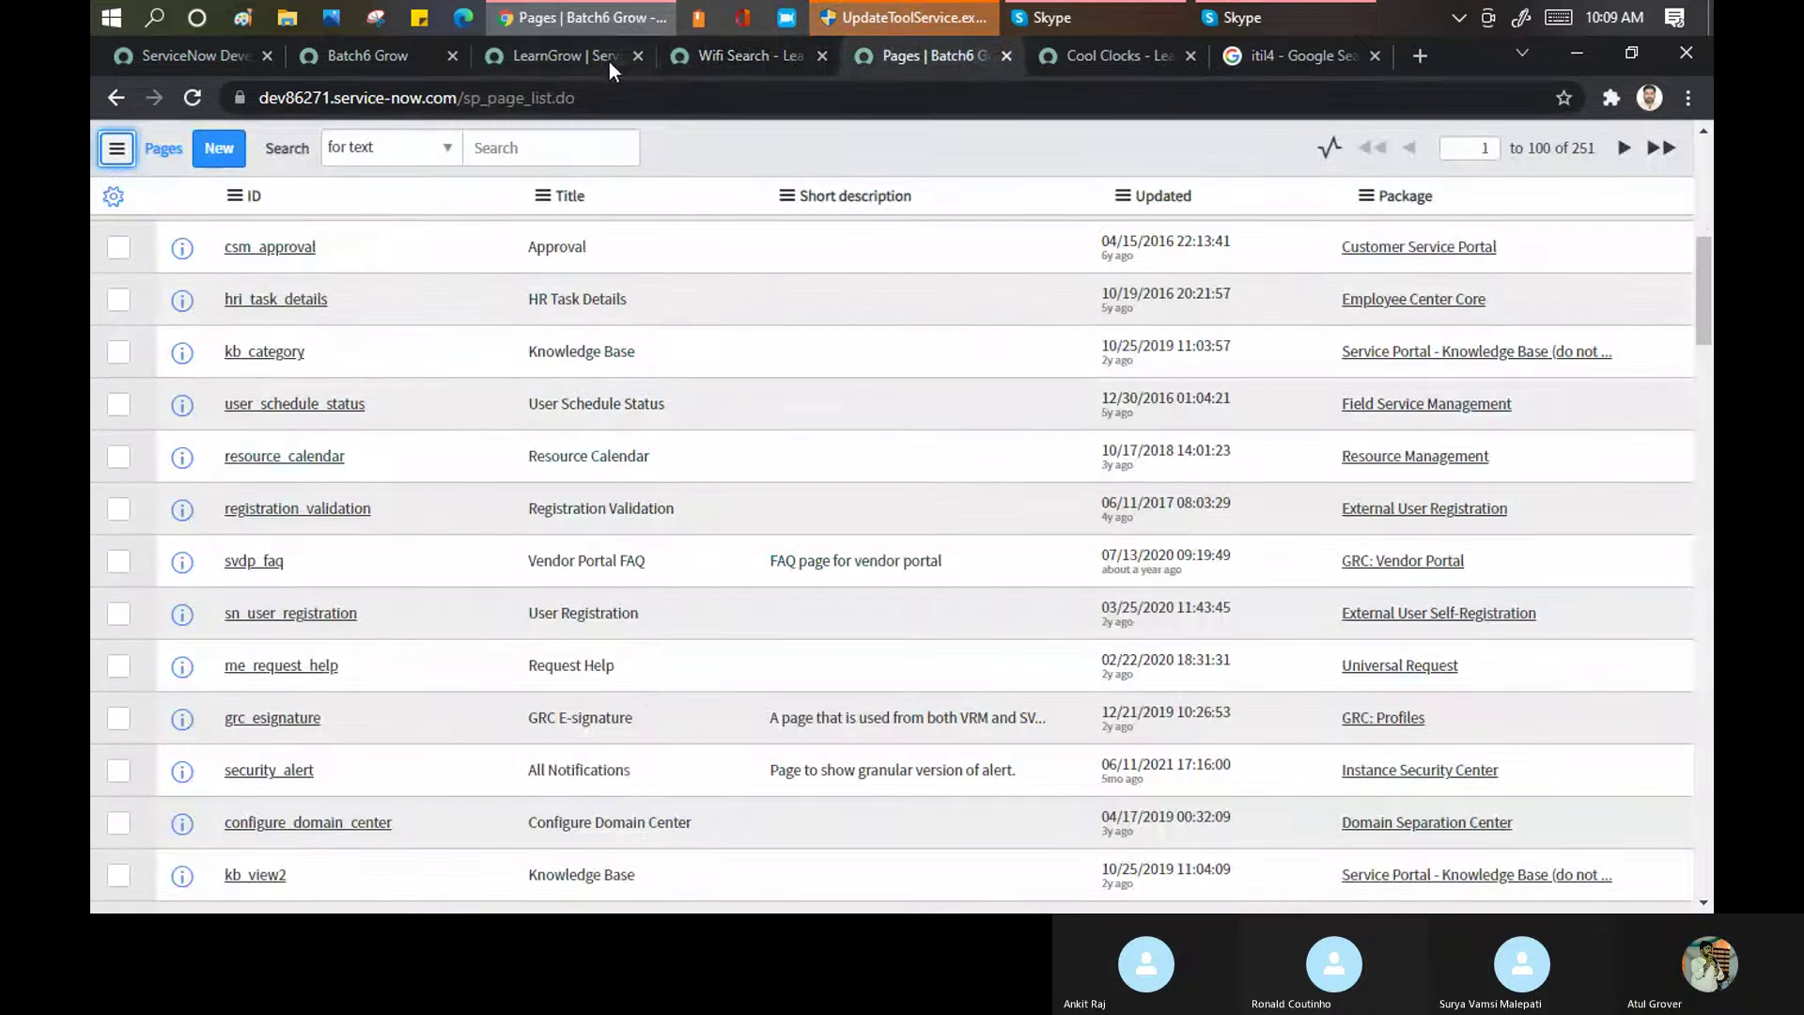
{"action": "left_click", "coordinate": [577, 52]}
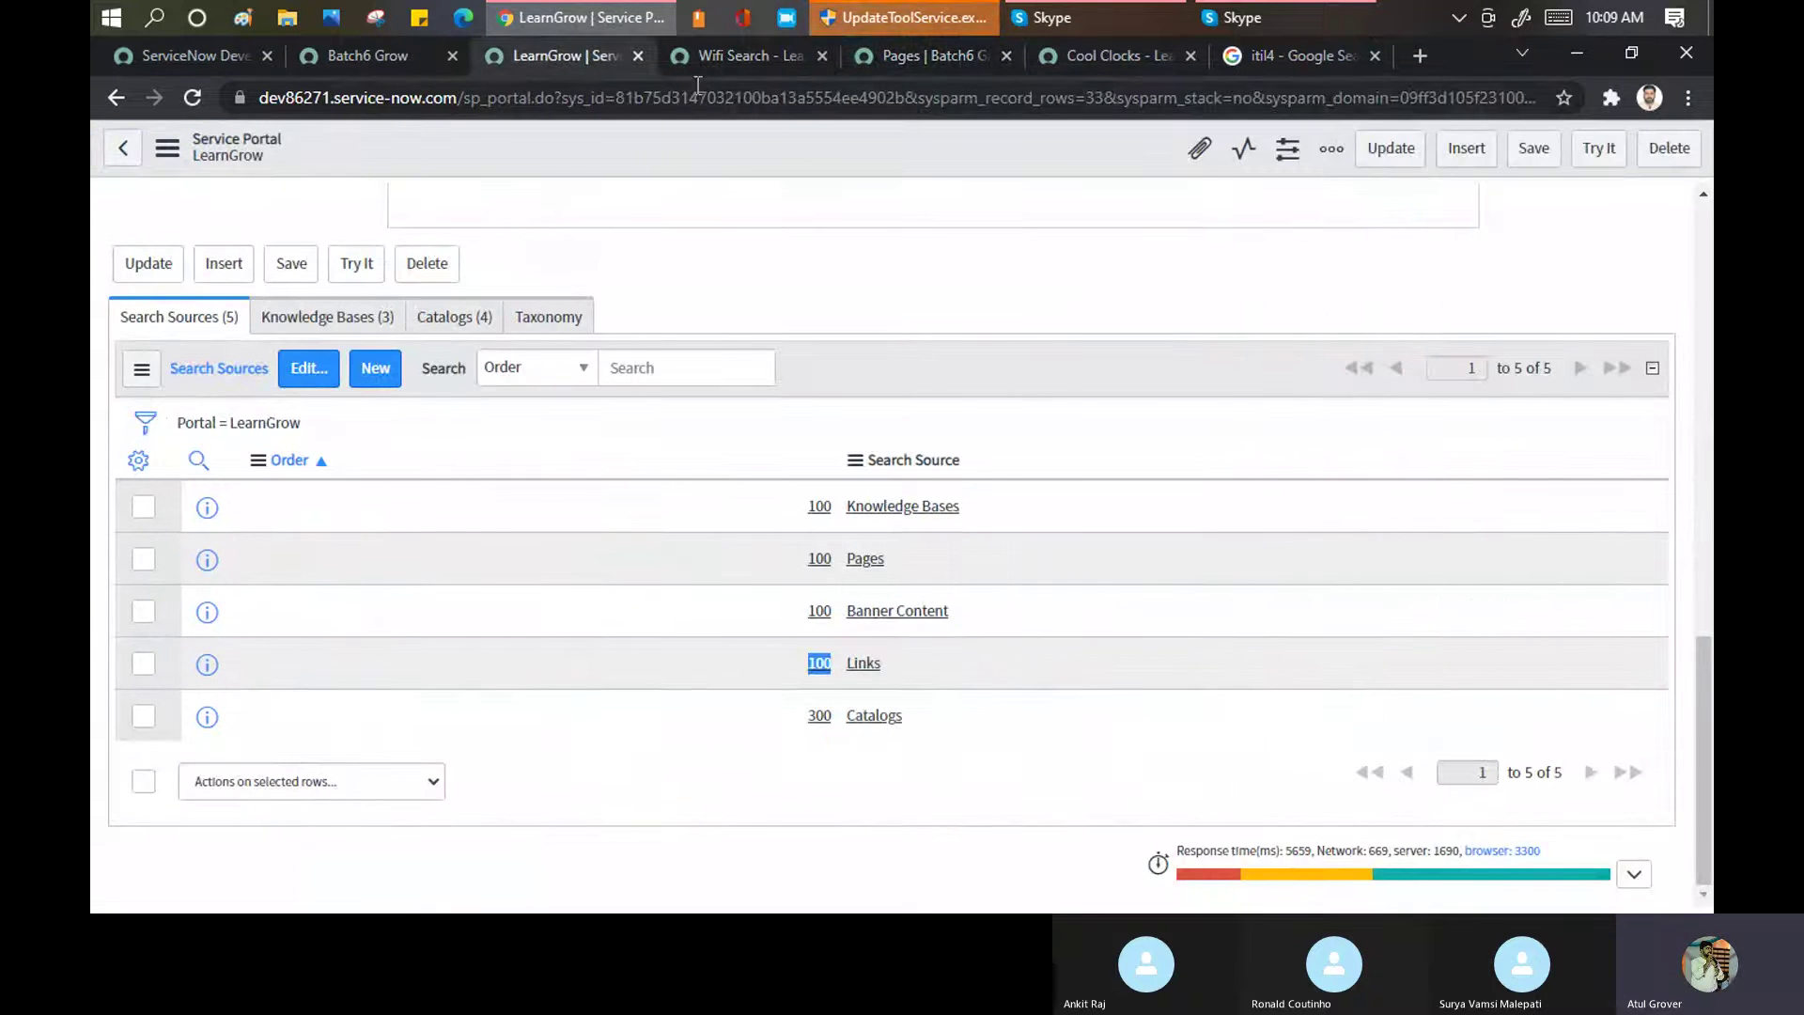
{"action": "left_click", "coordinate": [724, 58]}
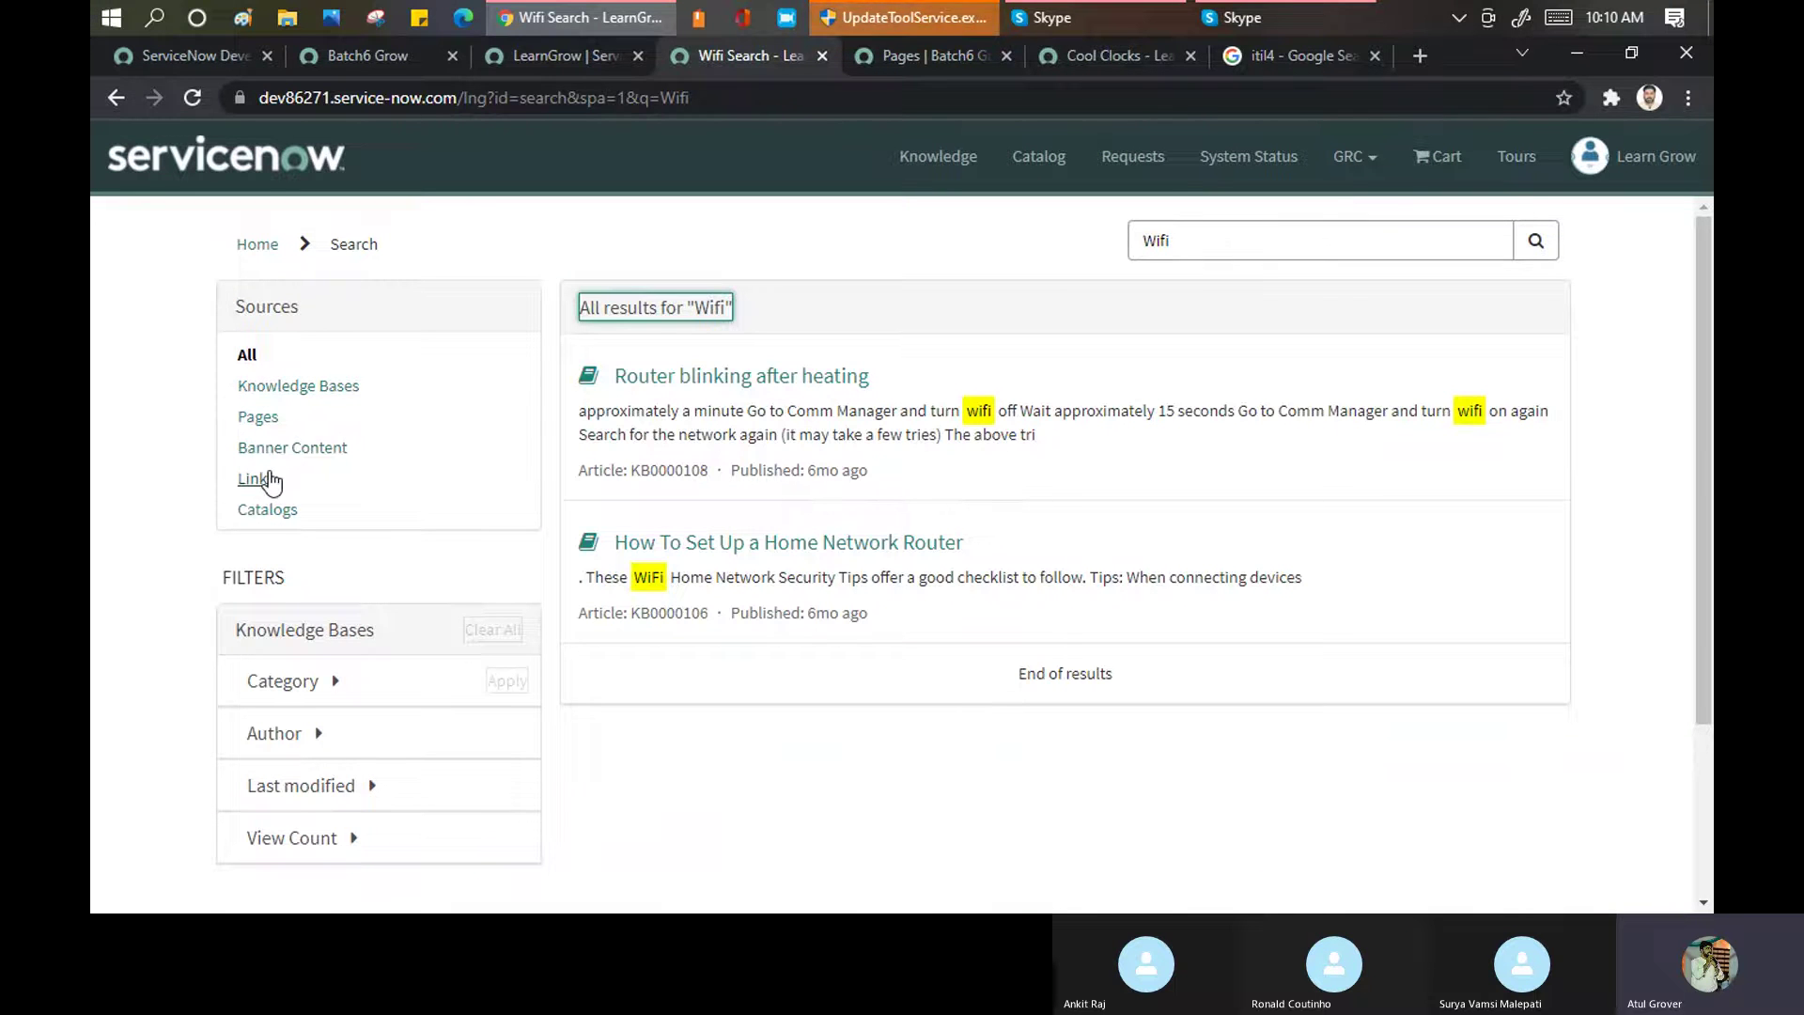
{"action": "scroll", "coordinate": [318, 408], "scroll_direction": "down", "scroll_amount": 3}
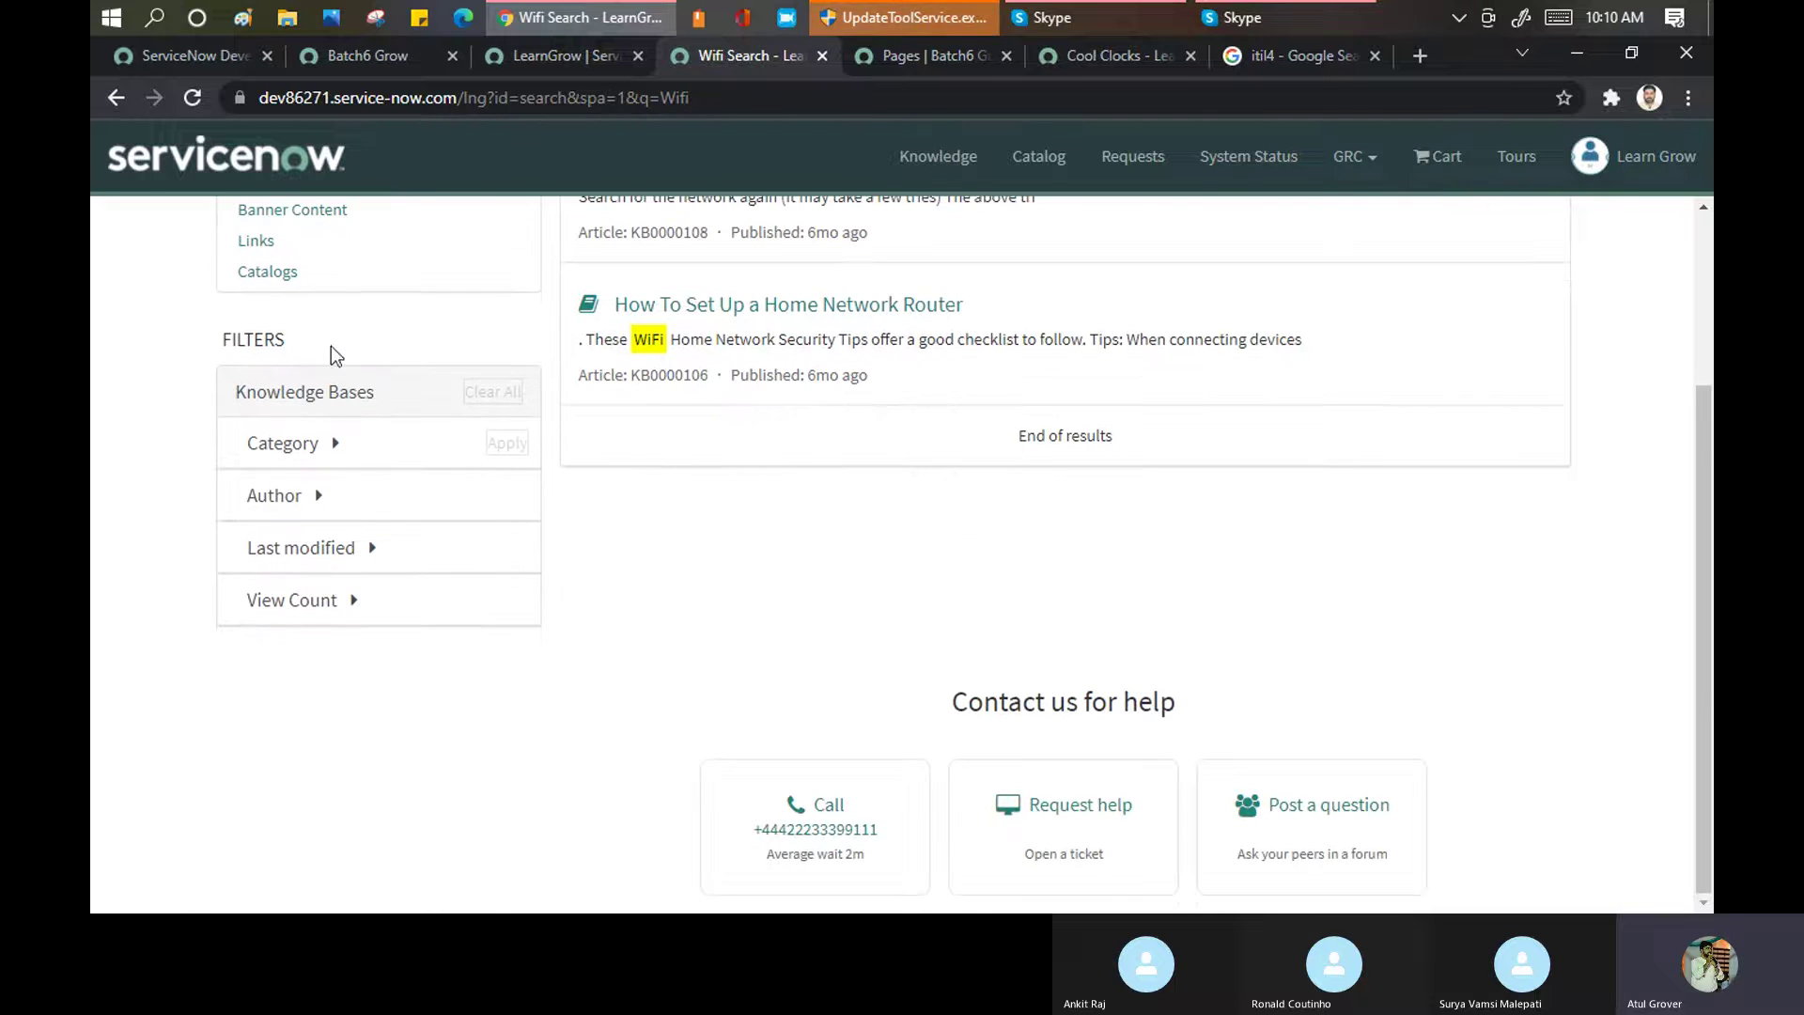
{"action": "scroll", "coordinate": [385, 601], "scroll_direction": "up", "scroll_amount": 3}
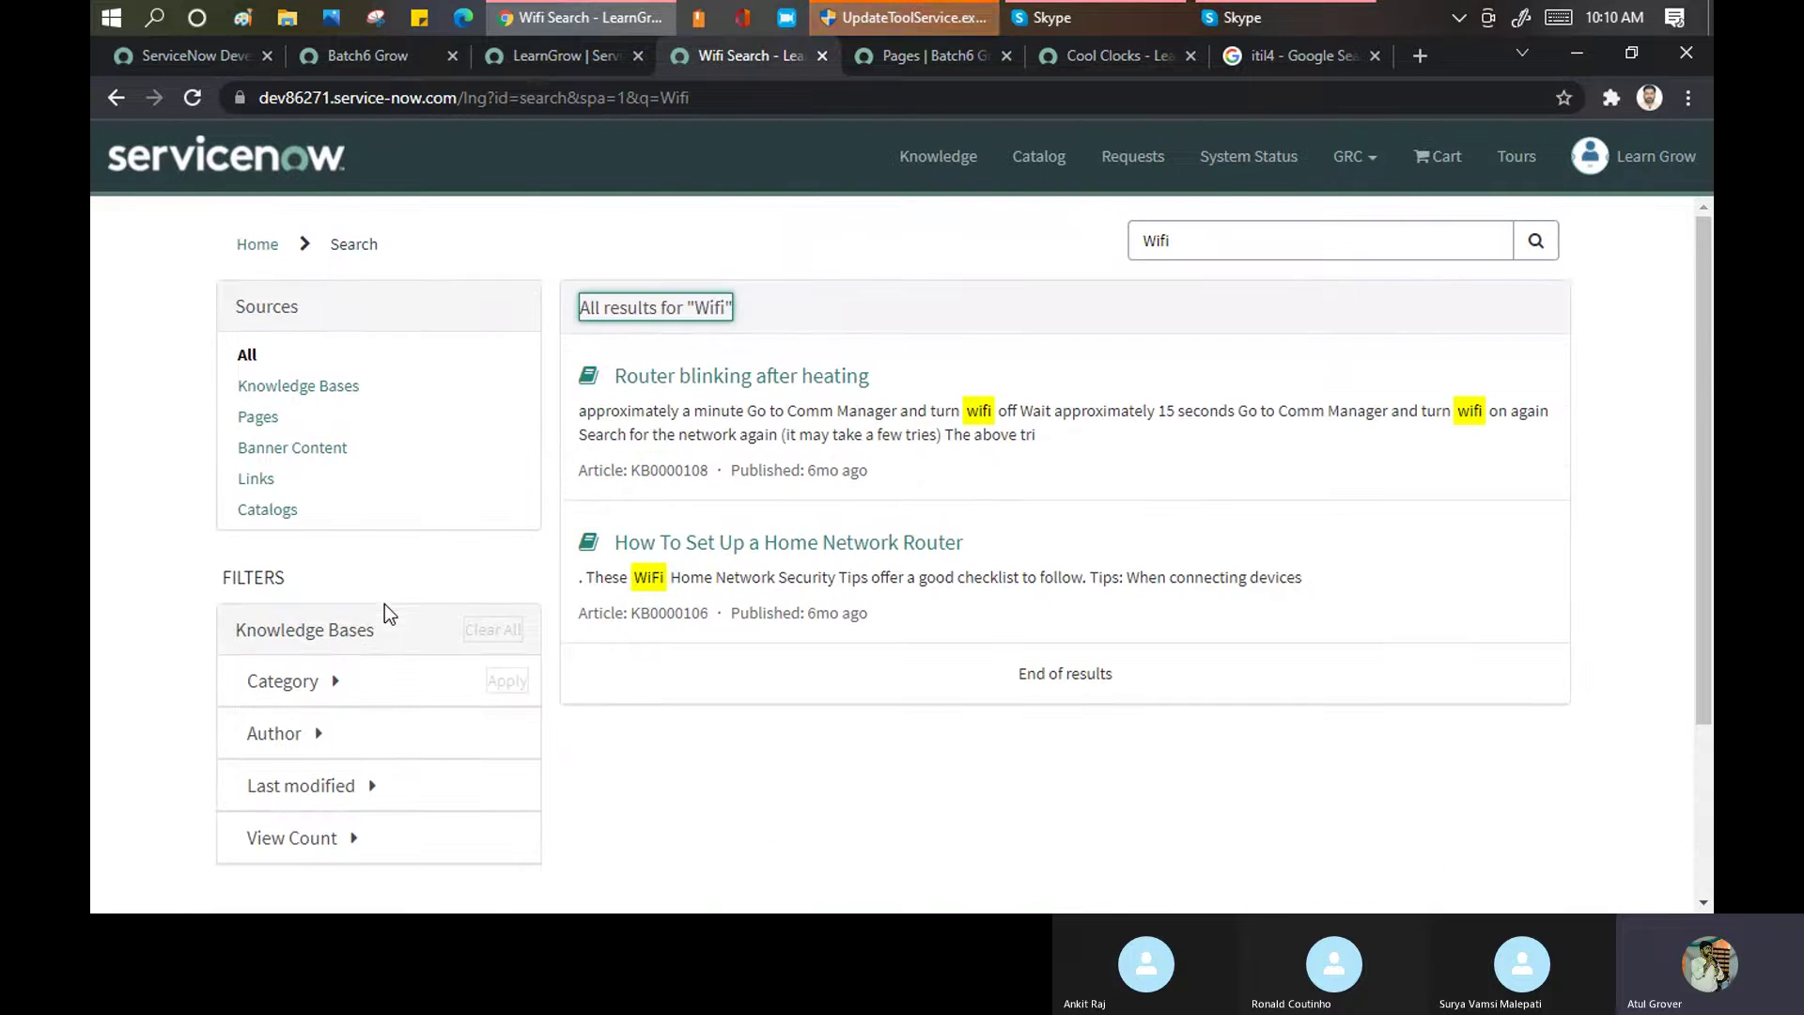
Show the portal's Knowledge Bases (3) list: Known Error, Customer Service and IT
{"action": "left_click", "coordinate": [1266, 60]}
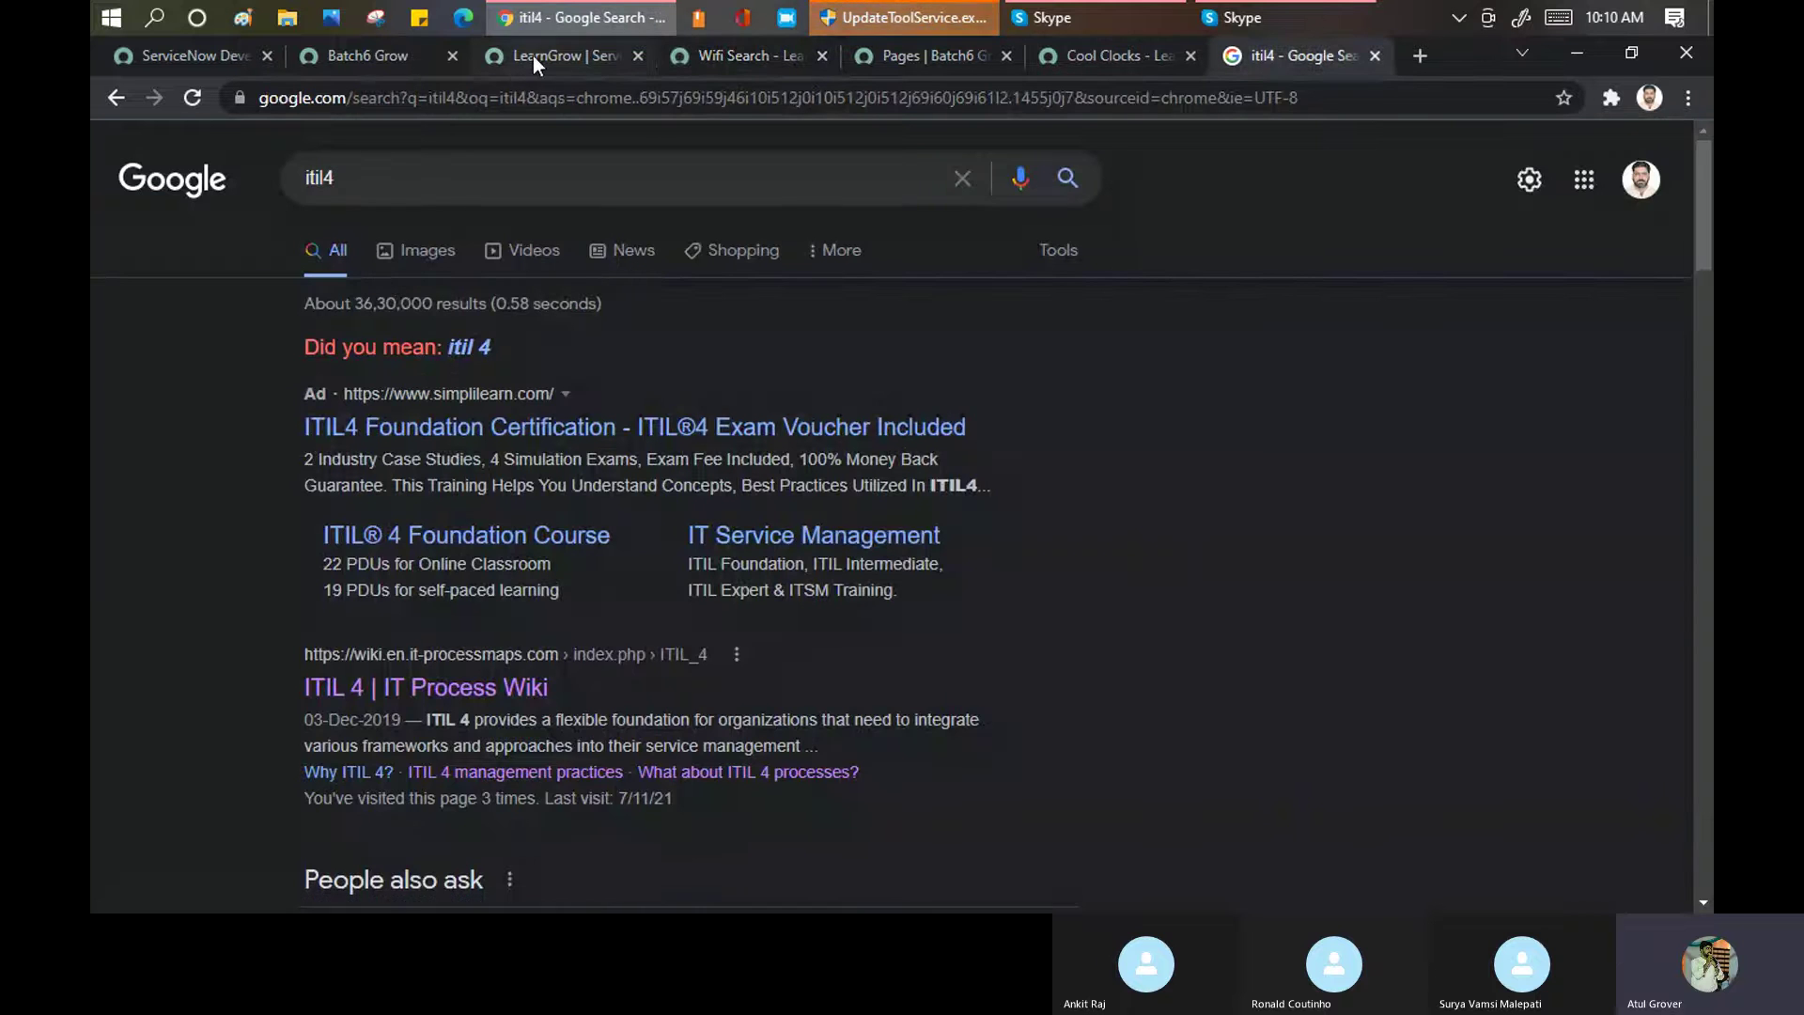
{"action": "left_click", "coordinate": [533, 55]}
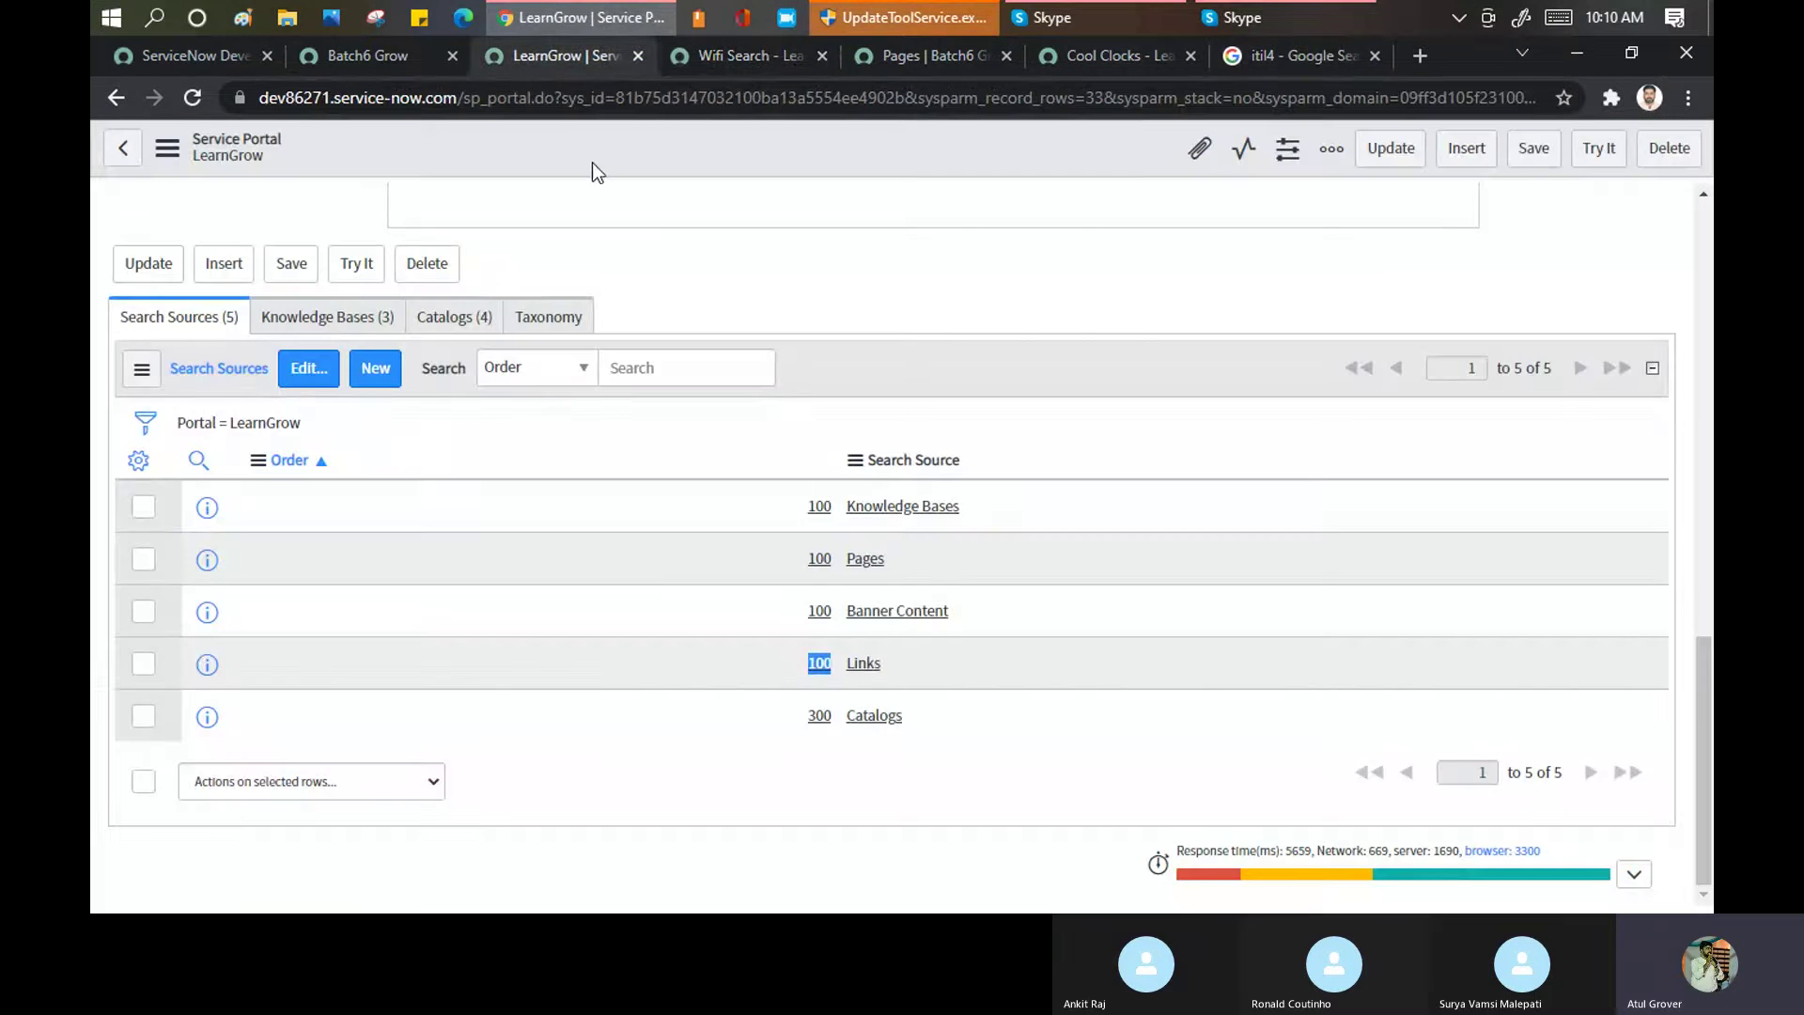
{"action": "left_click", "coordinate": [336, 317]}
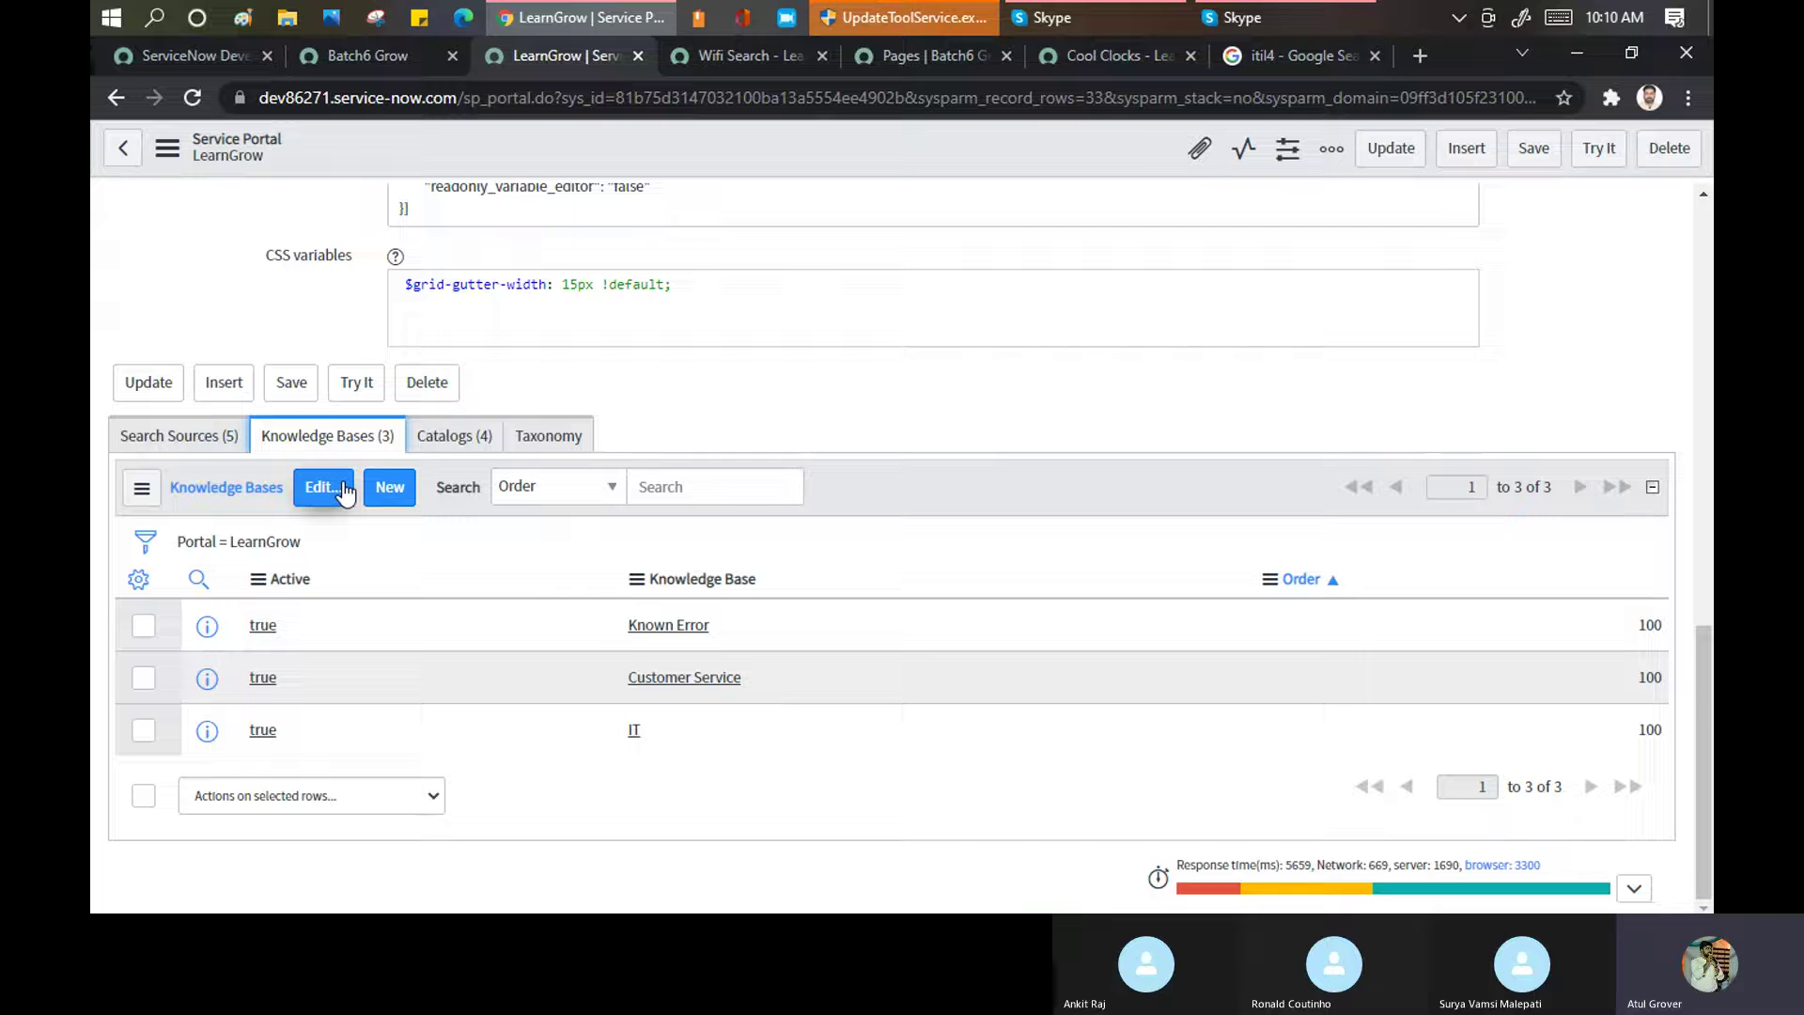
Review the LearnGrow portal's four linked catalogs and empty Taxonomy list, then return to Quick start config
{"action": "left_click", "coordinate": [454, 440]}
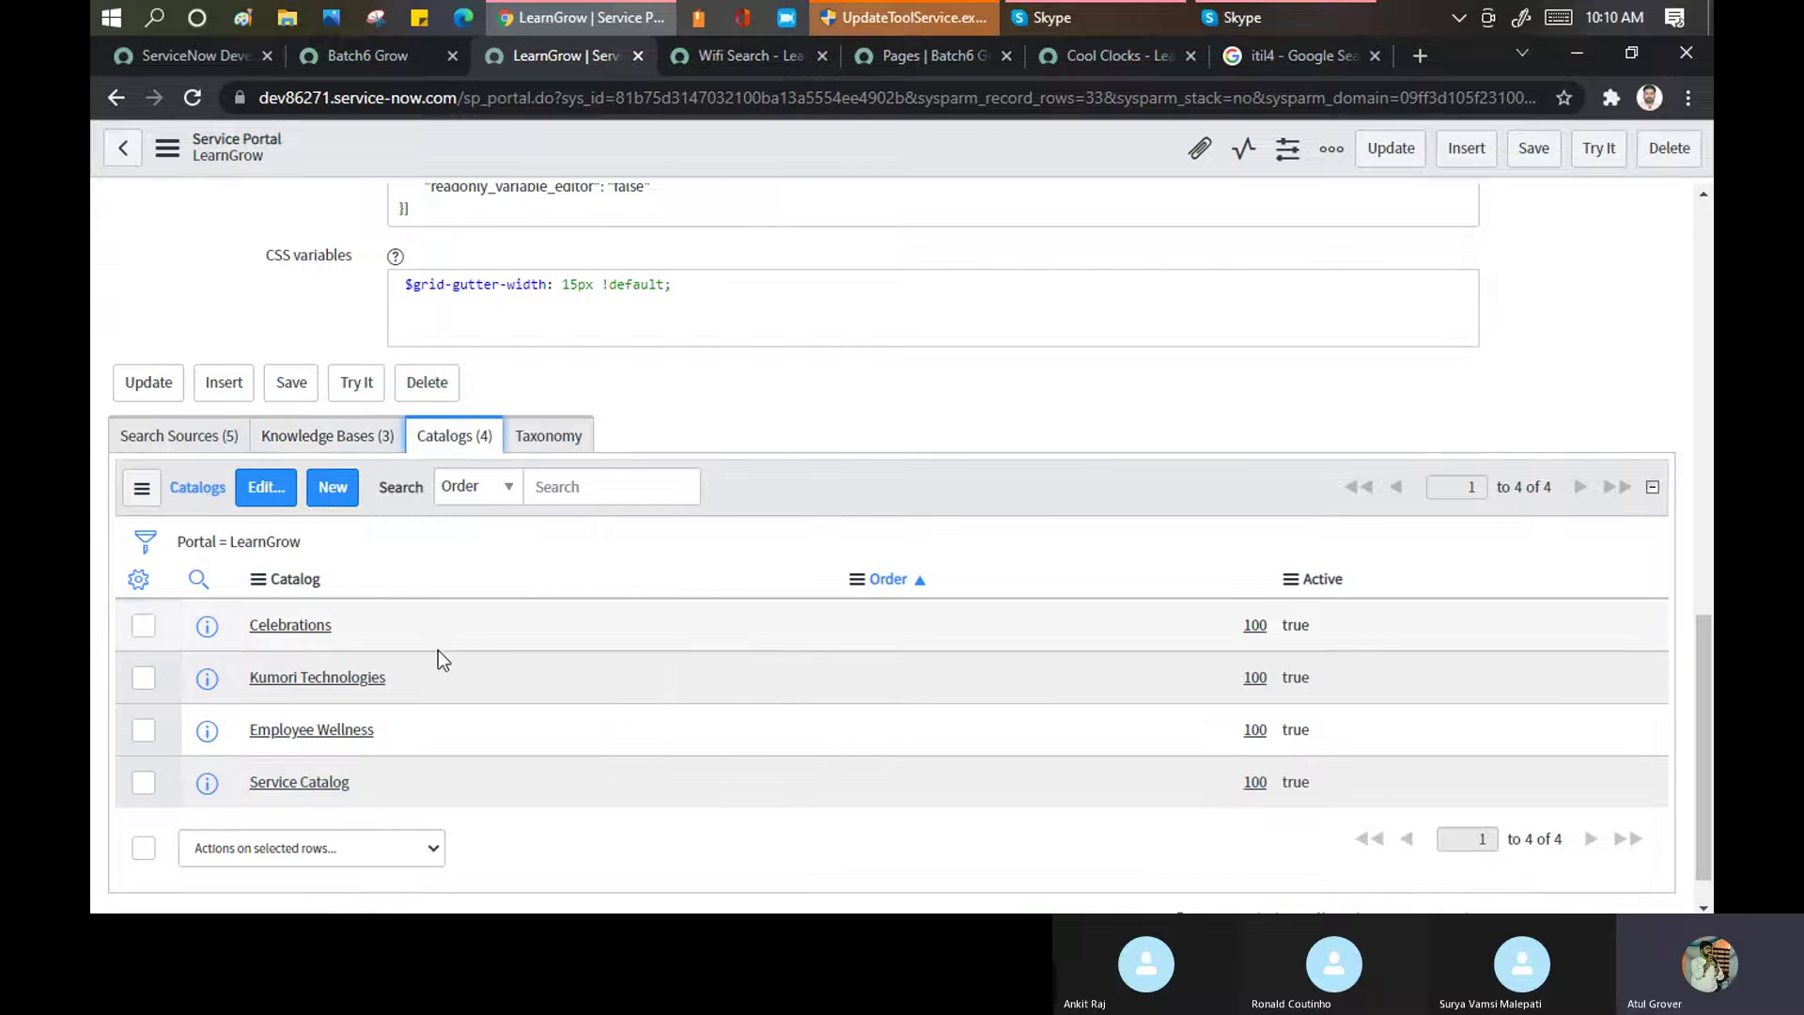
{"action": "left_click", "coordinate": [564, 437]}
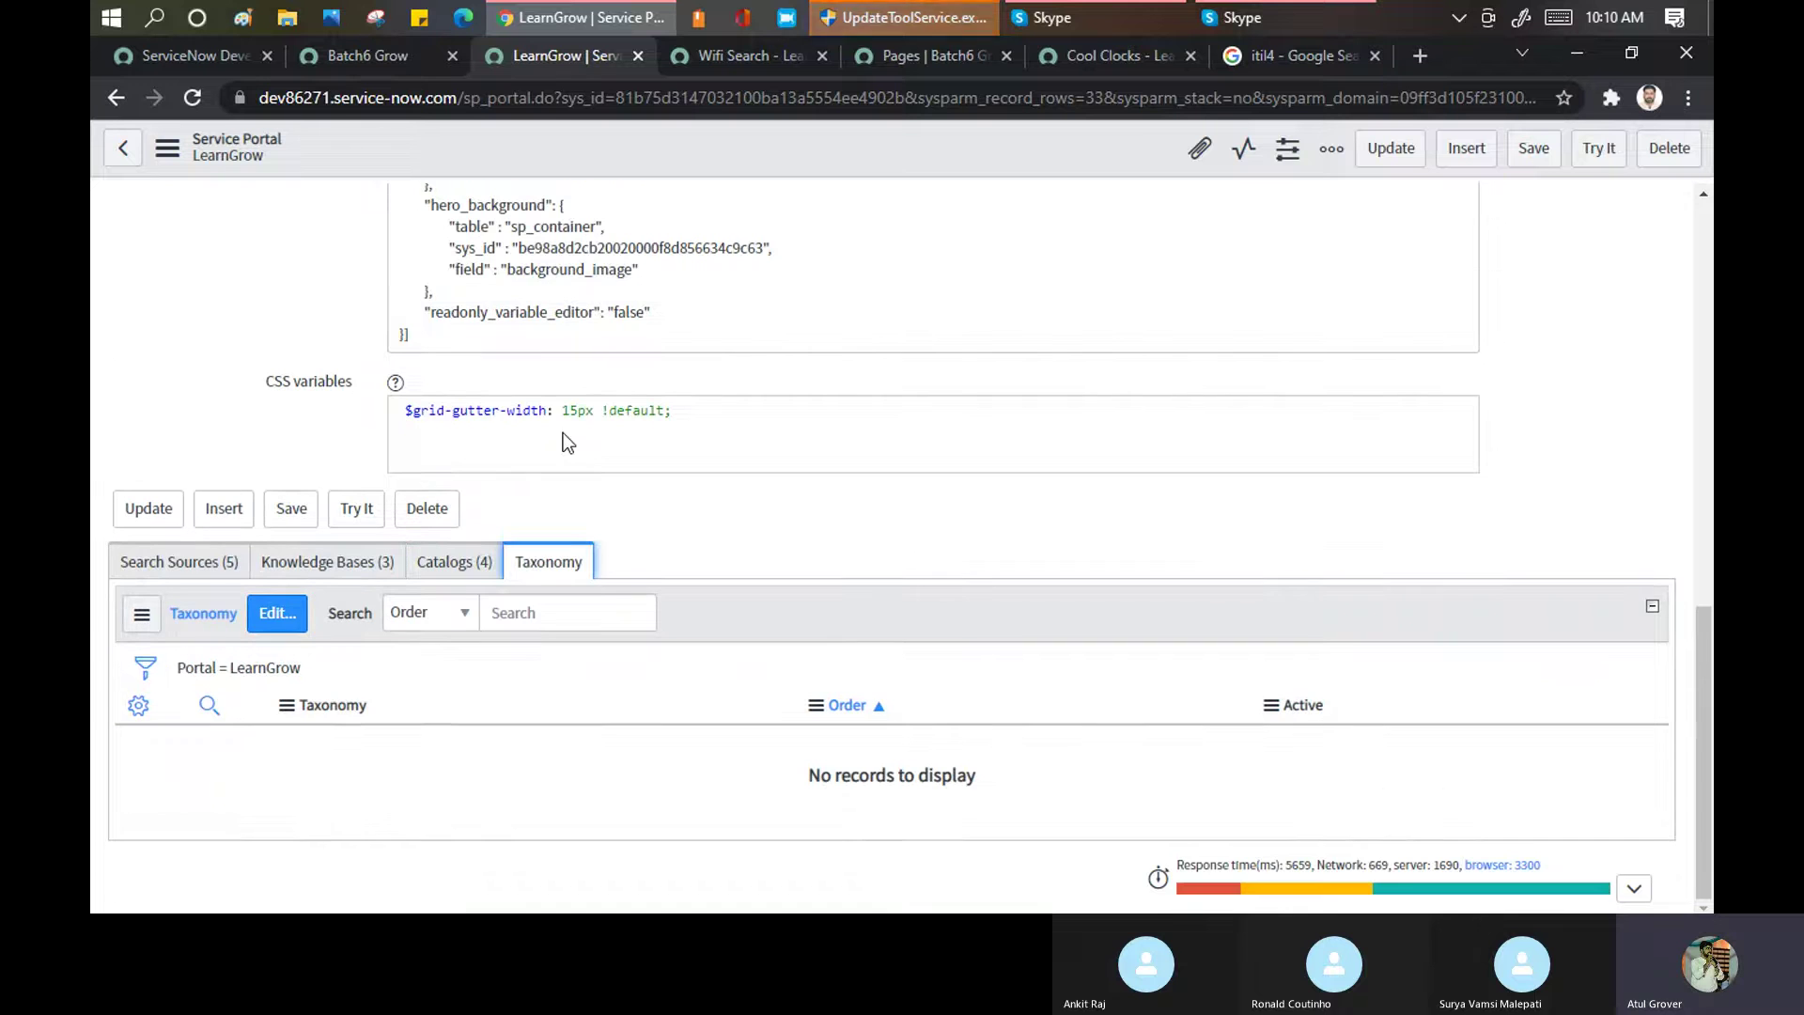
{"action": "scroll", "coordinate": [788, 511], "scroll_direction": "up", "scroll_amount": 5}
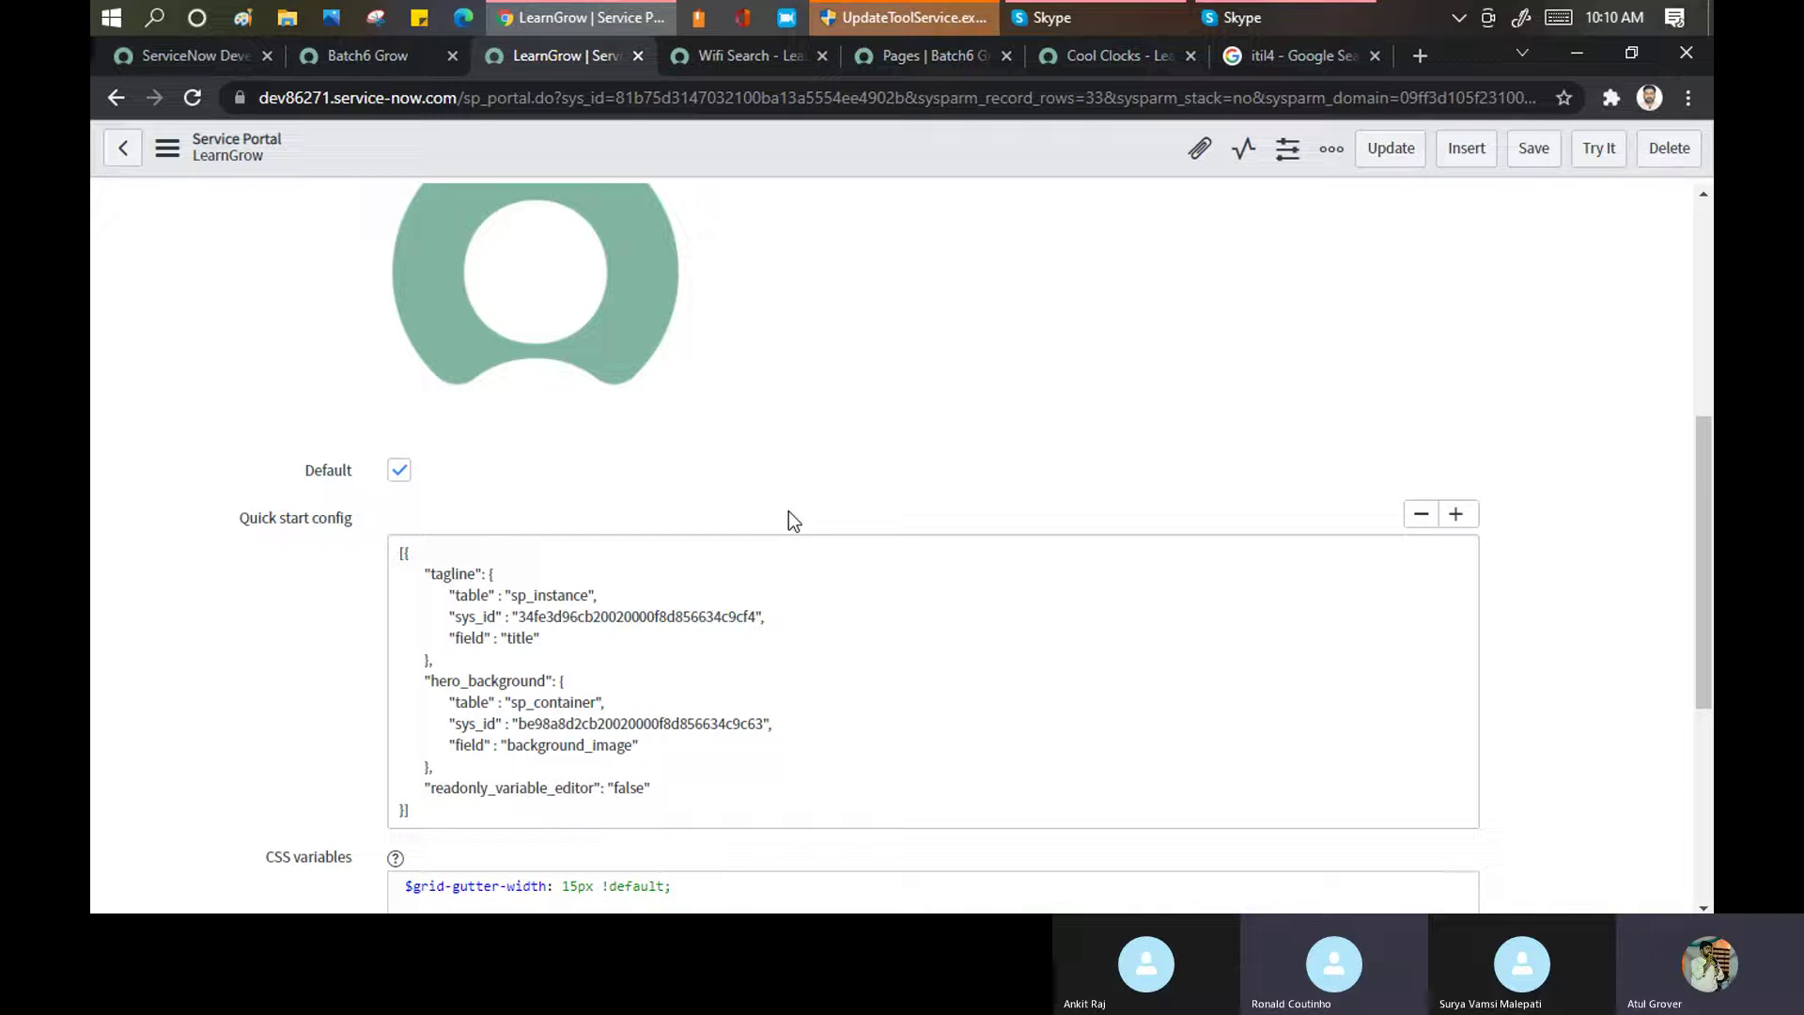
Compare the Wifi search results with the LearnGrow portal's search sources list
{"action": "left_click", "coordinate": [746, 57]}
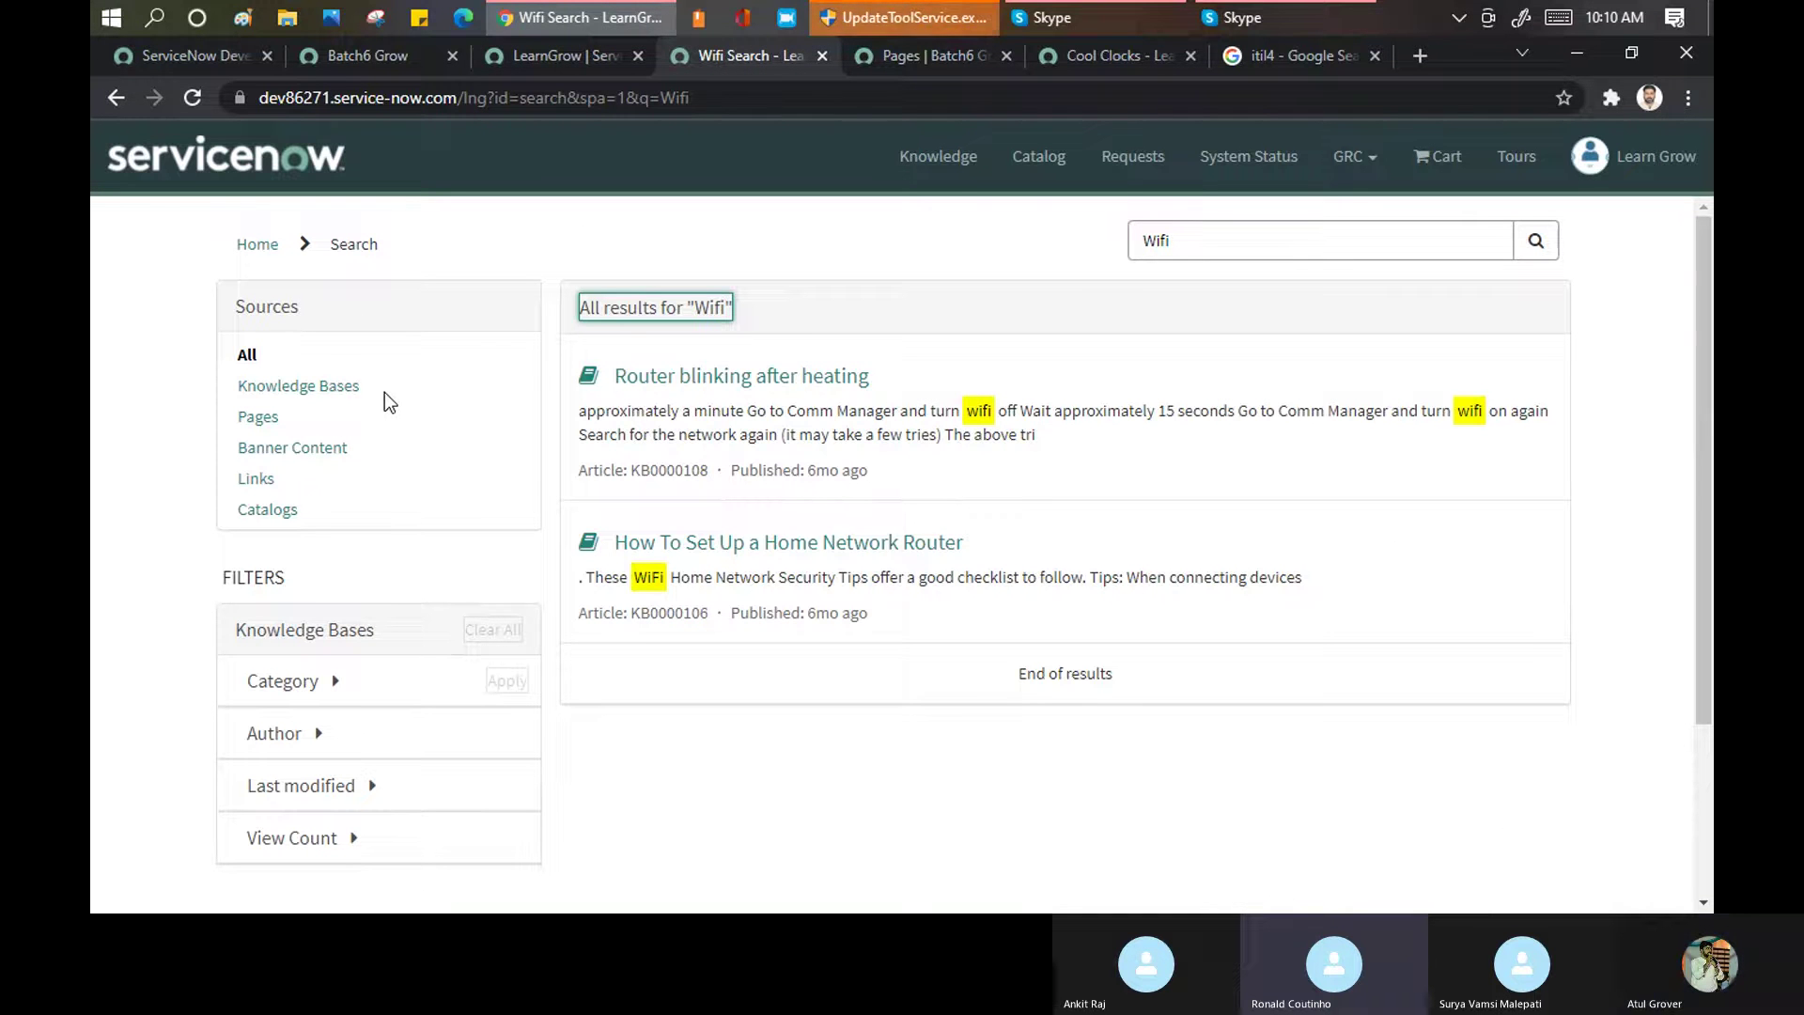
{"action": "left_click", "coordinate": [569, 58]}
{"action": "scroll", "coordinate": [676, 697], "scroll_direction": "down", "scroll_amount": 5}
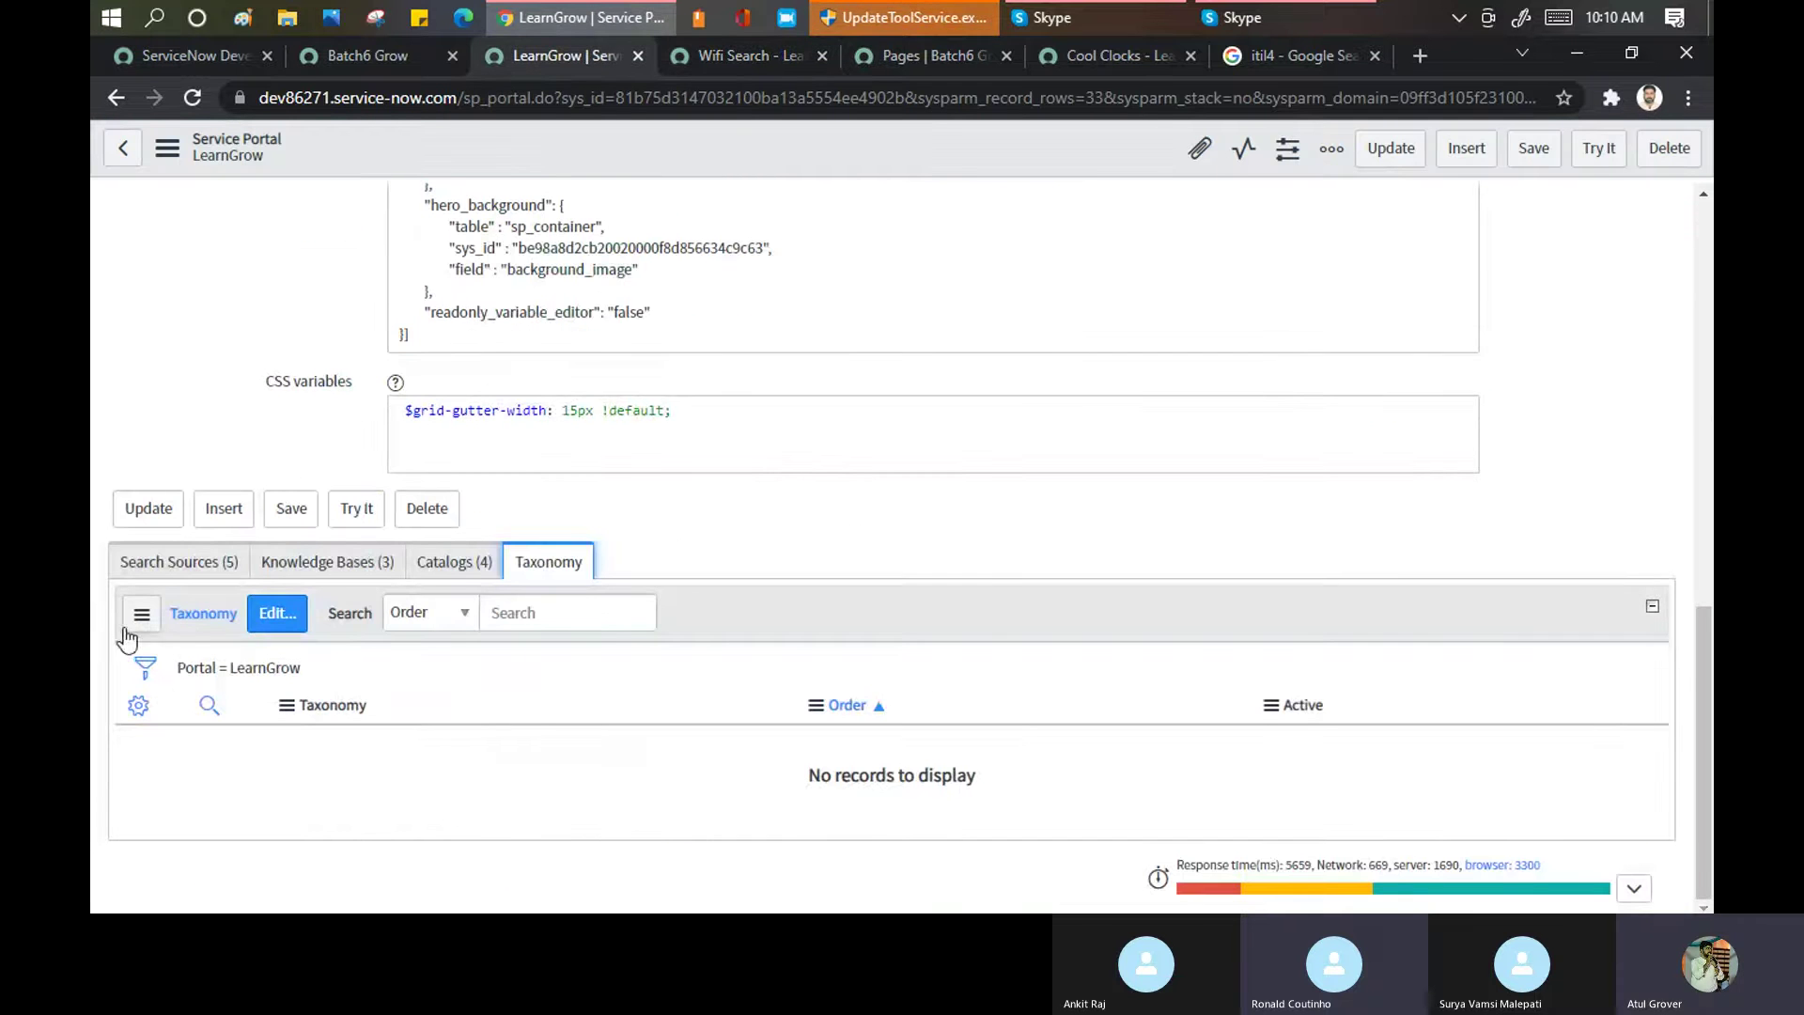
{"action": "left_click", "coordinate": [174, 561]}
{"action": "scroll", "coordinate": [725, 621], "scroll_direction": "down", "scroll_amount": 3}
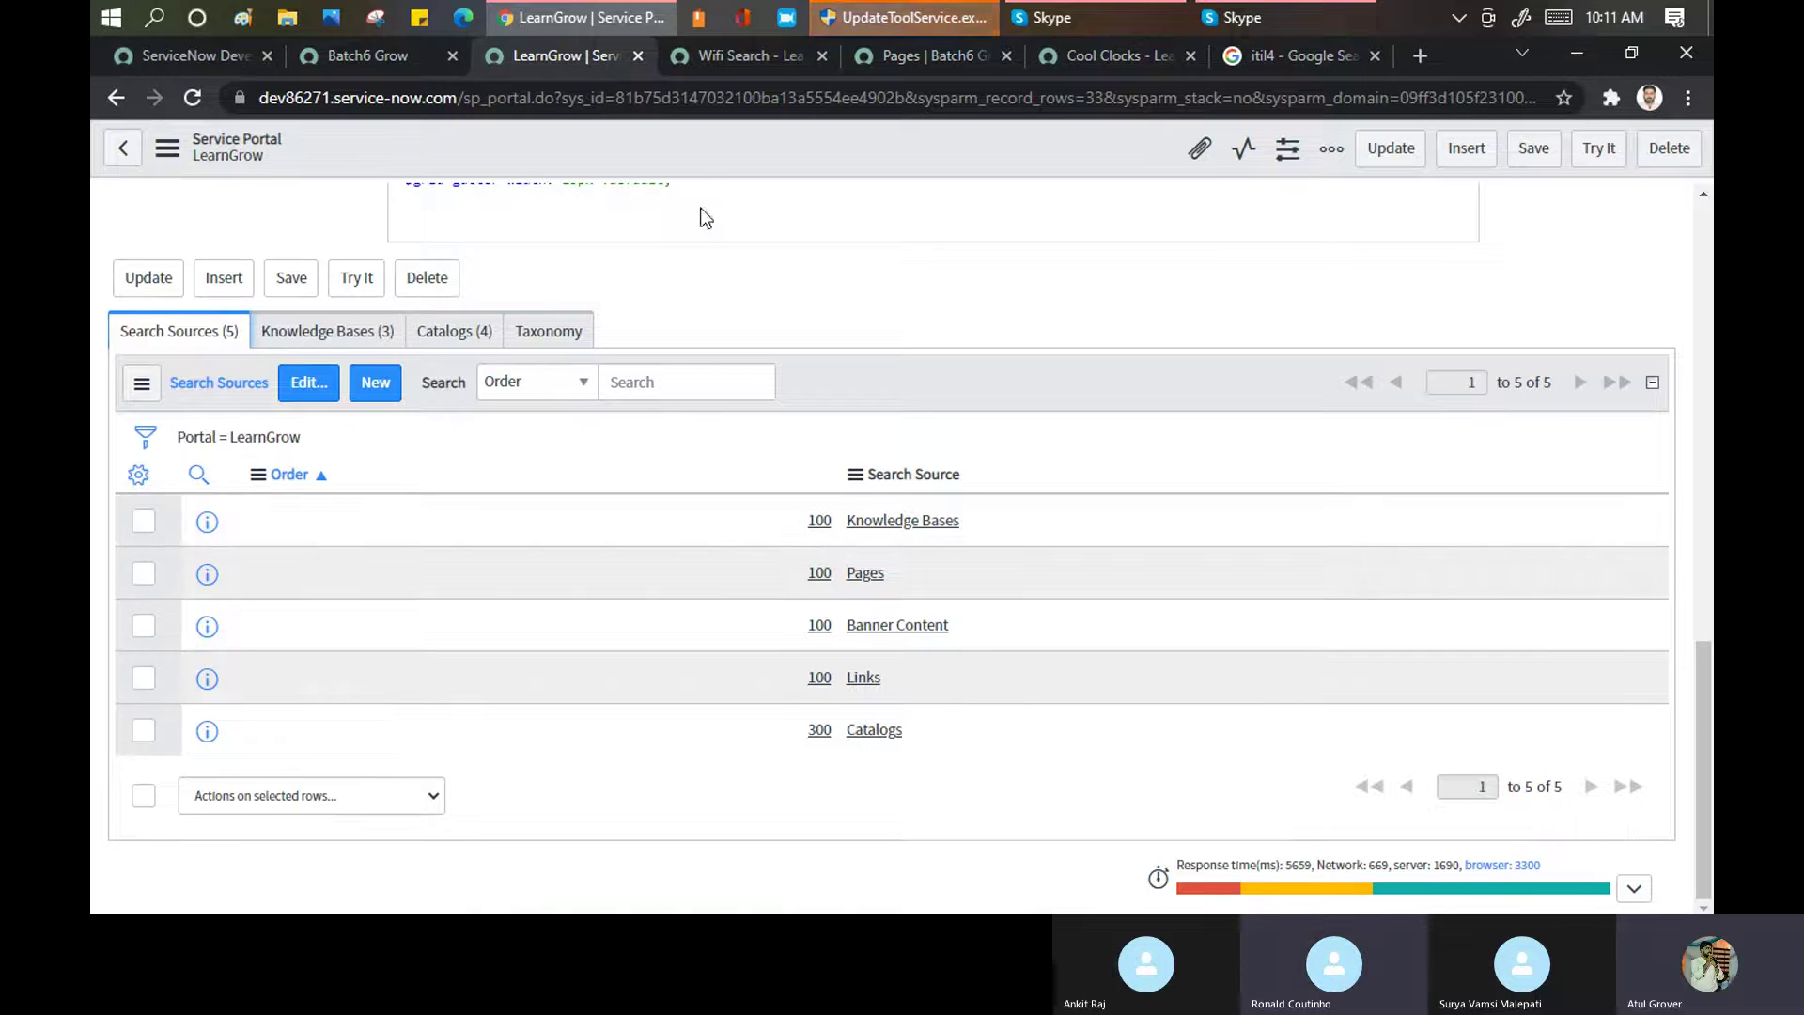
Recheck the Wifi results against the search sources, then go back to the Batch6 Grow instance
{"action": "left_click", "coordinate": [731, 62]}
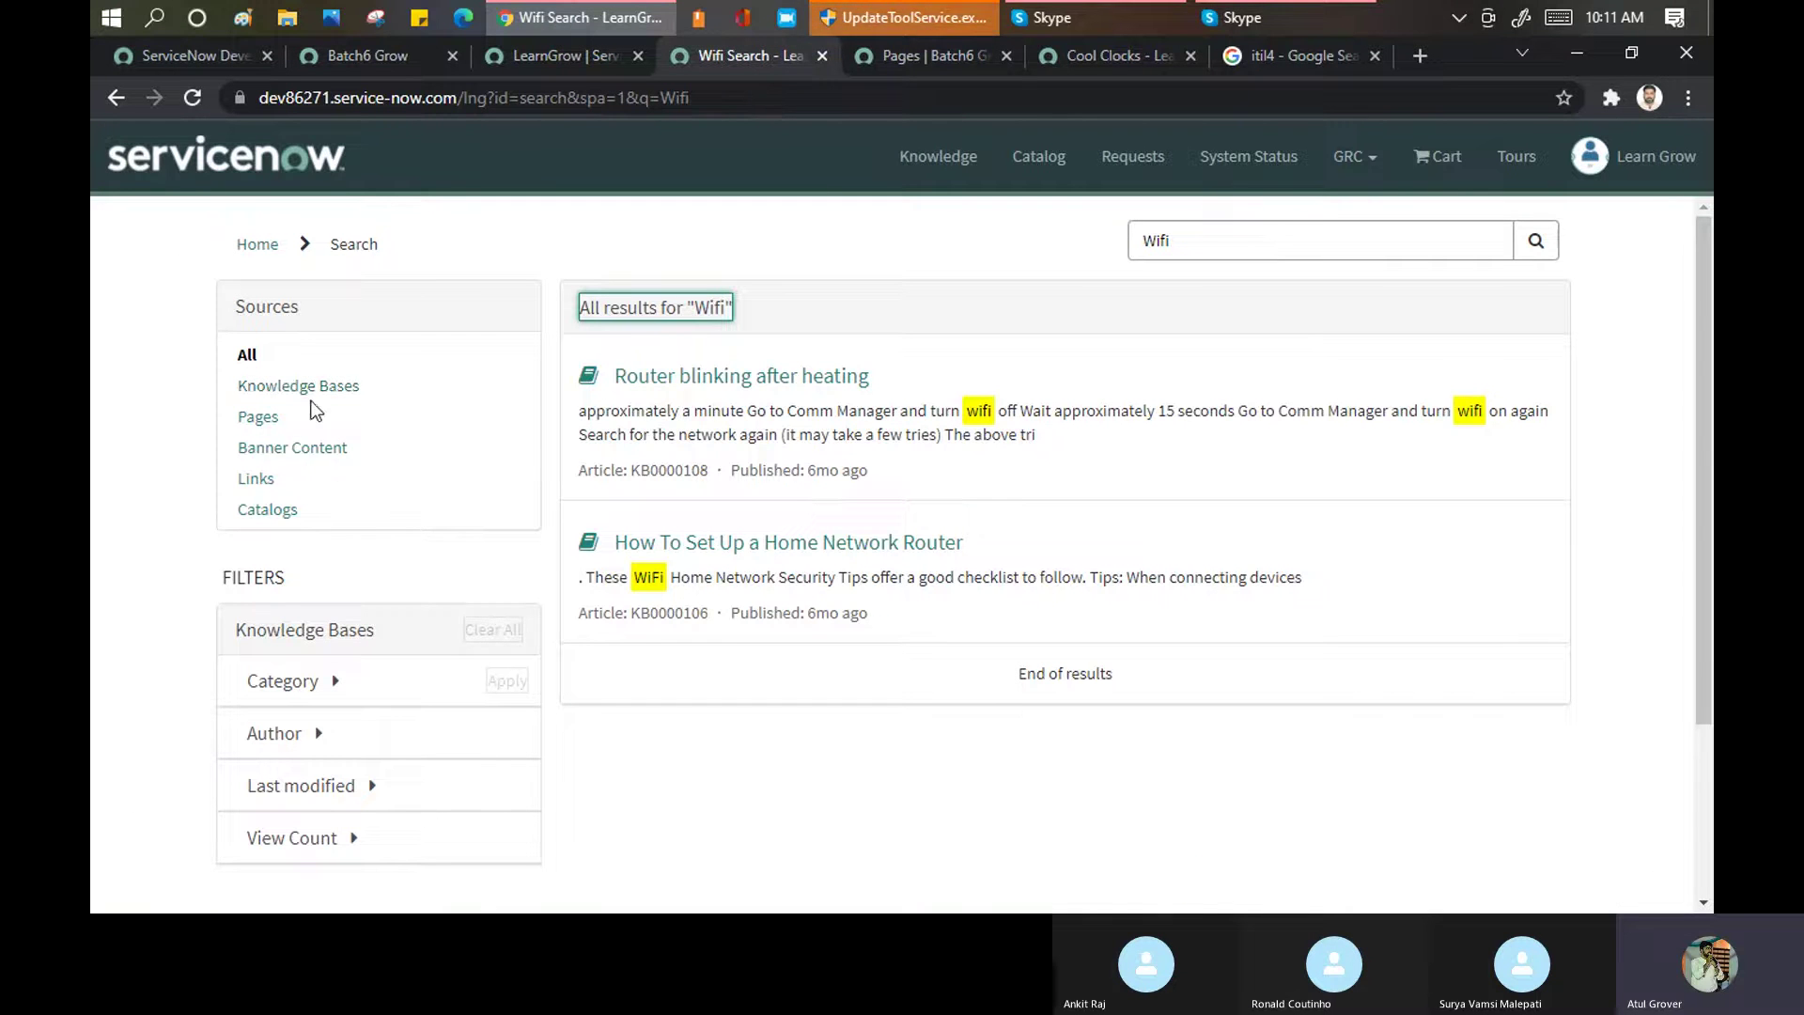
{"action": "left_click", "coordinate": [544, 61]}
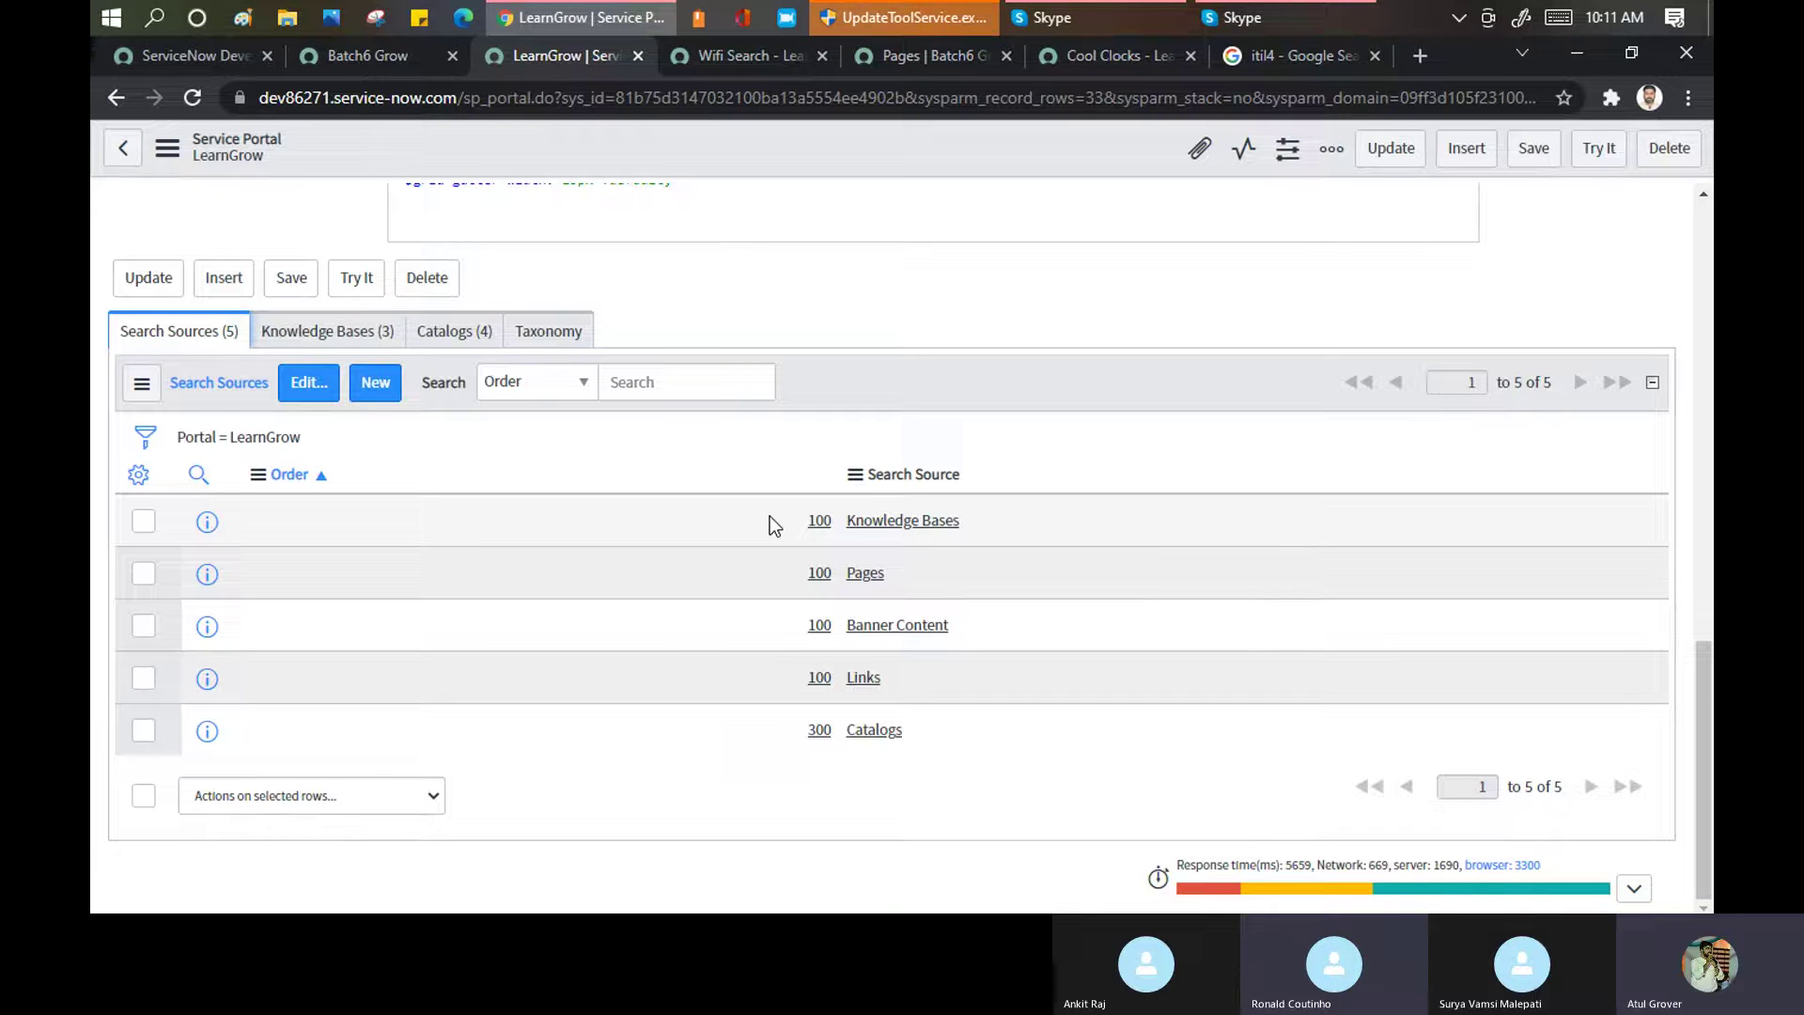
{"action": "left_click", "coordinate": [769, 57]}
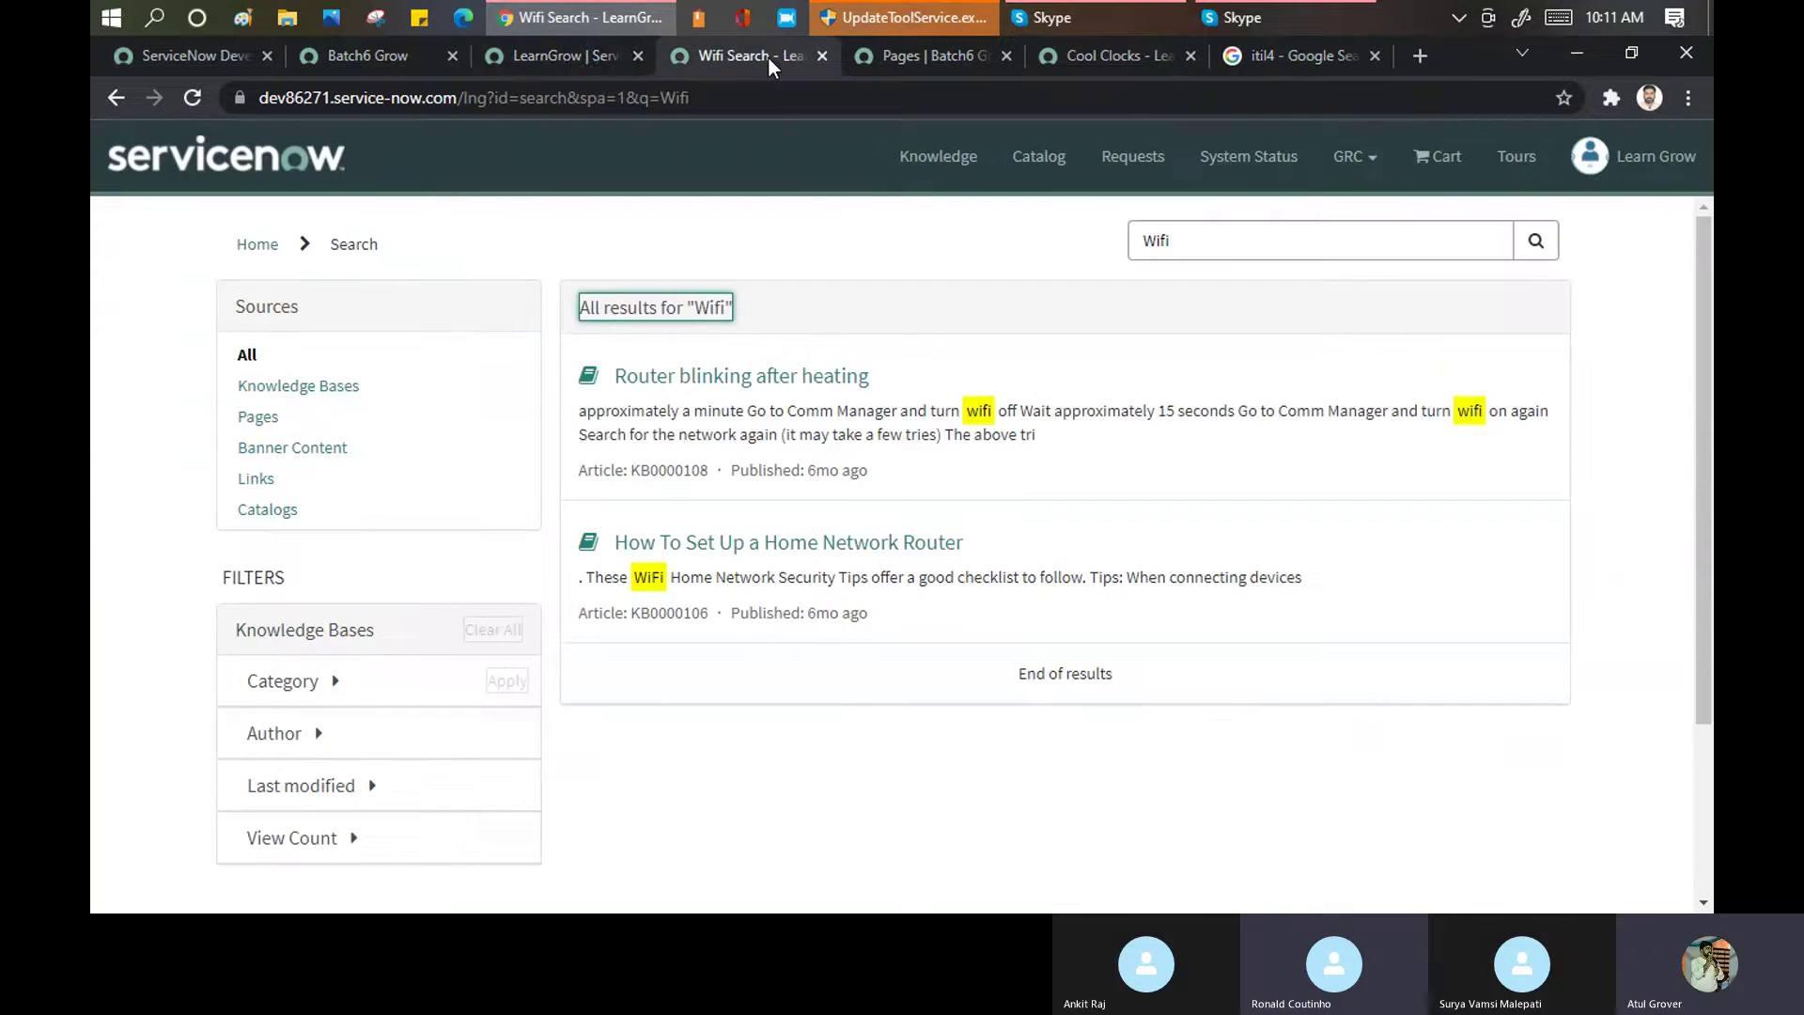
{"action": "left_click", "coordinate": [561, 54]}
{"action": "scroll", "coordinate": [443, 433], "scroll_direction": "up", "scroll_amount": 10}
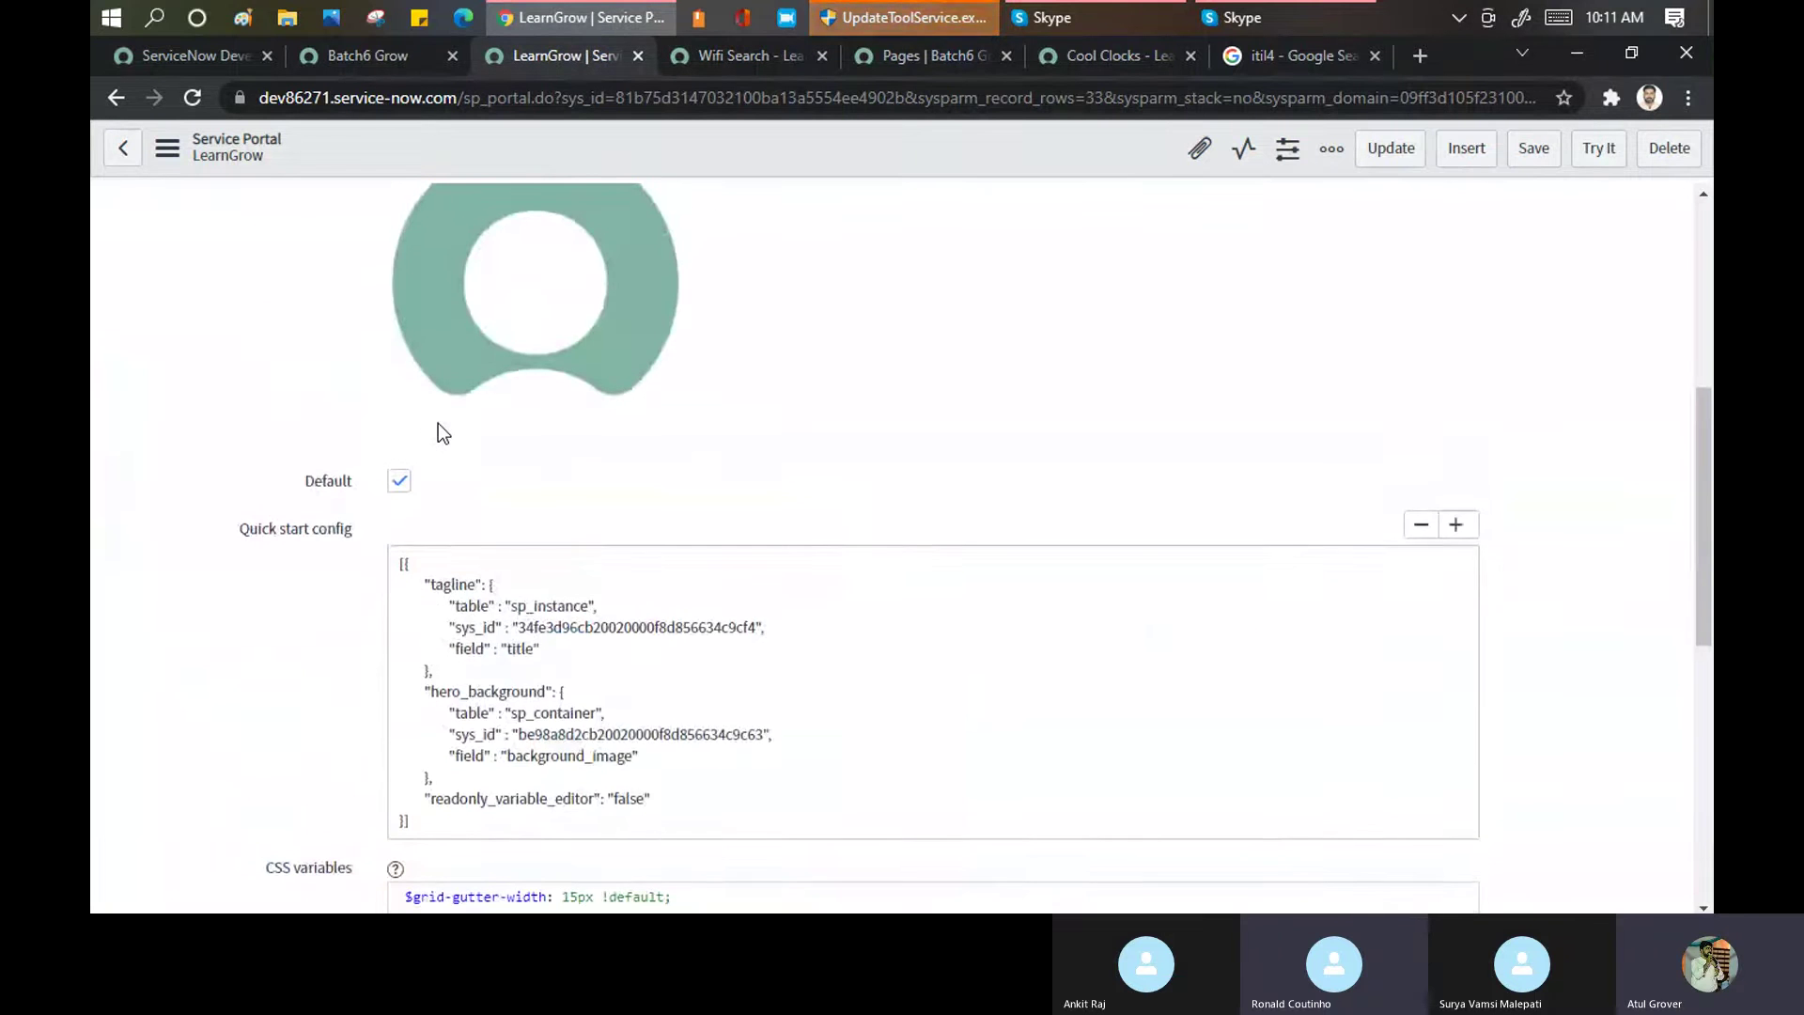
{"action": "left_click", "coordinate": [367, 53]}
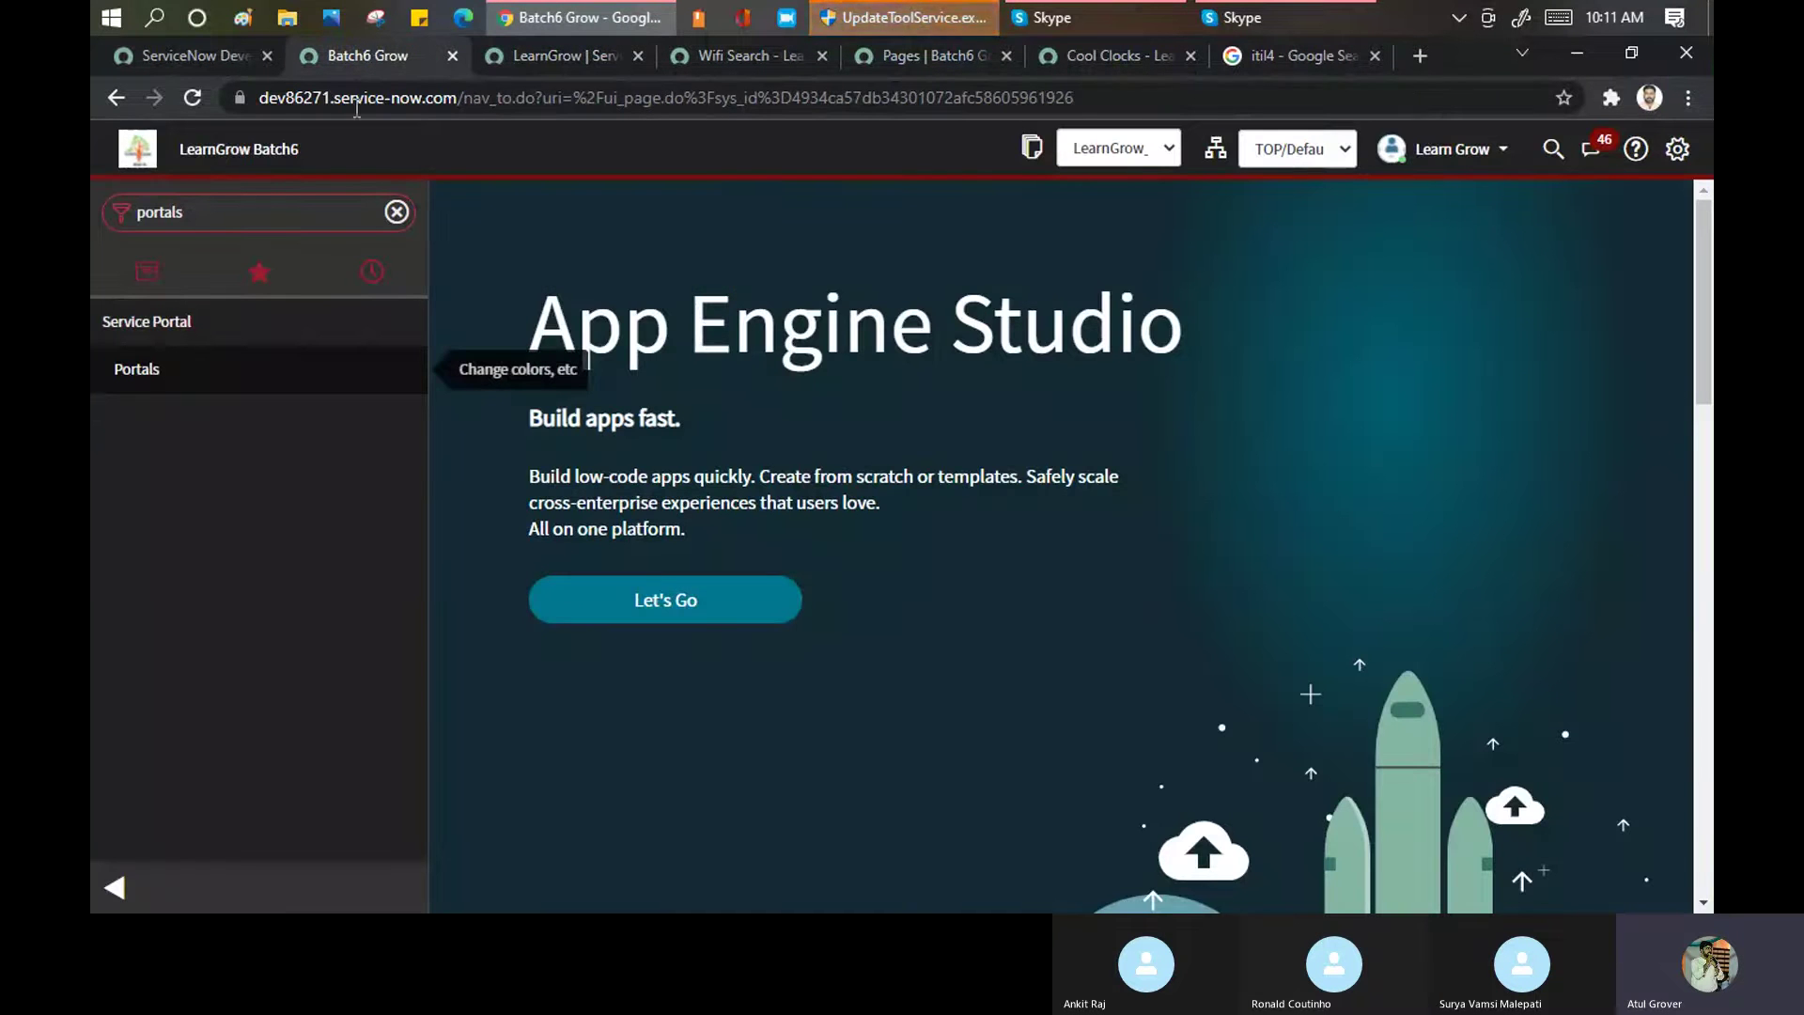
Filter the navigator to 'portal' and launch Service Portal Home and Service Portal Configuration in new tabs
{"action": "left_click", "coordinate": [207, 205]}
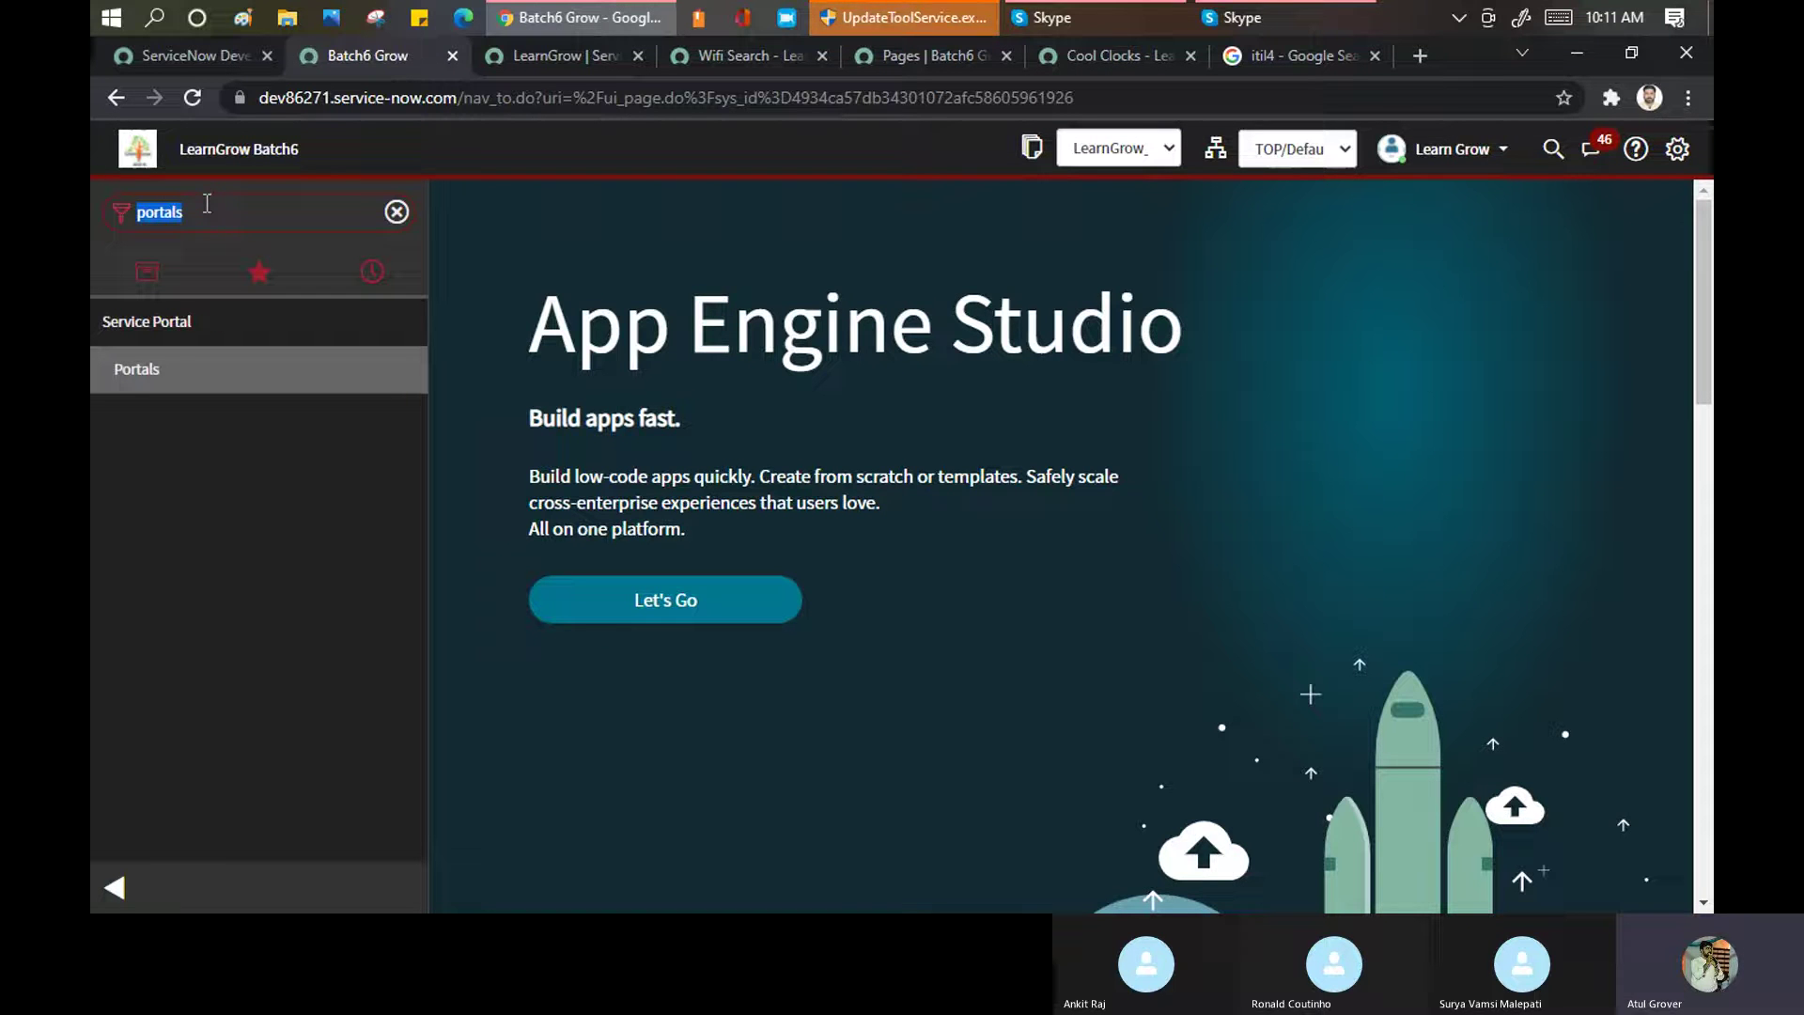
{"action": "left_click", "coordinate": [207, 203]}
{"action": "key", "text": "BackSpace"}
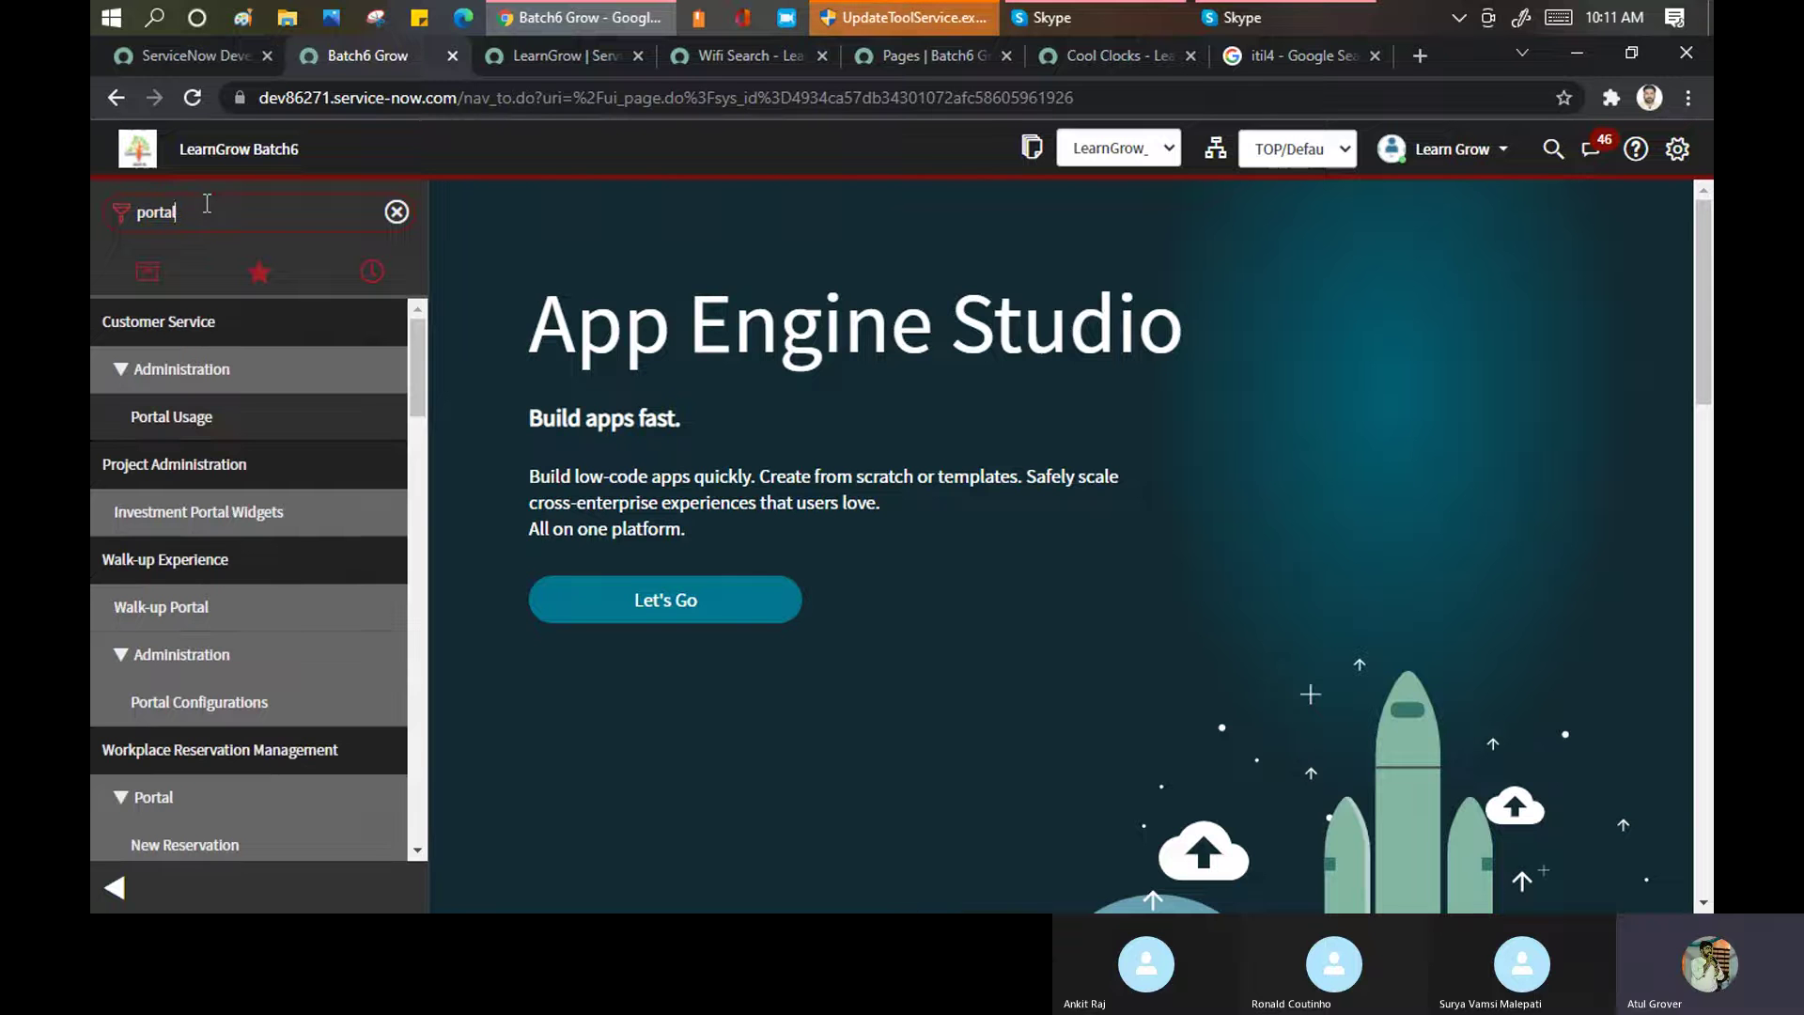
{"action": "scroll", "coordinate": [222, 536], "scroll_direction": "down", "scroll_amount": 4}
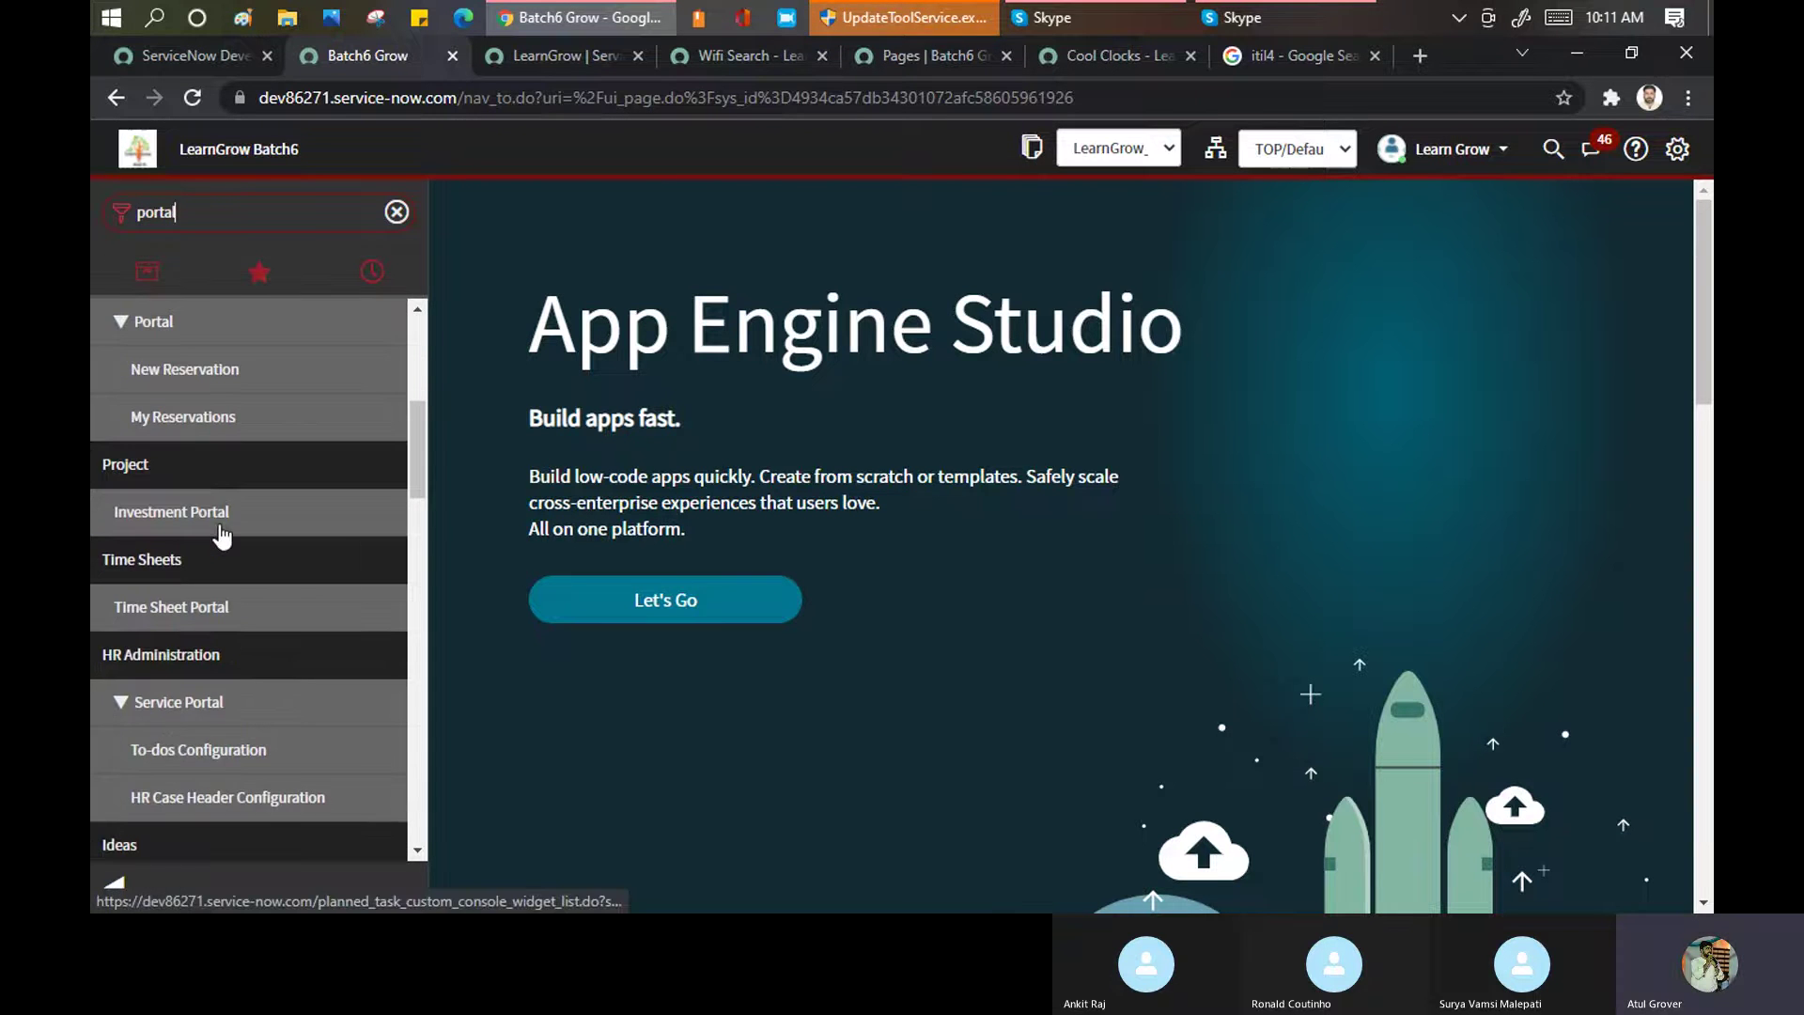
{"action": "scroll", "coordinate": [222, 527], "scroll_direction": "down", "scroll_amount": 4}
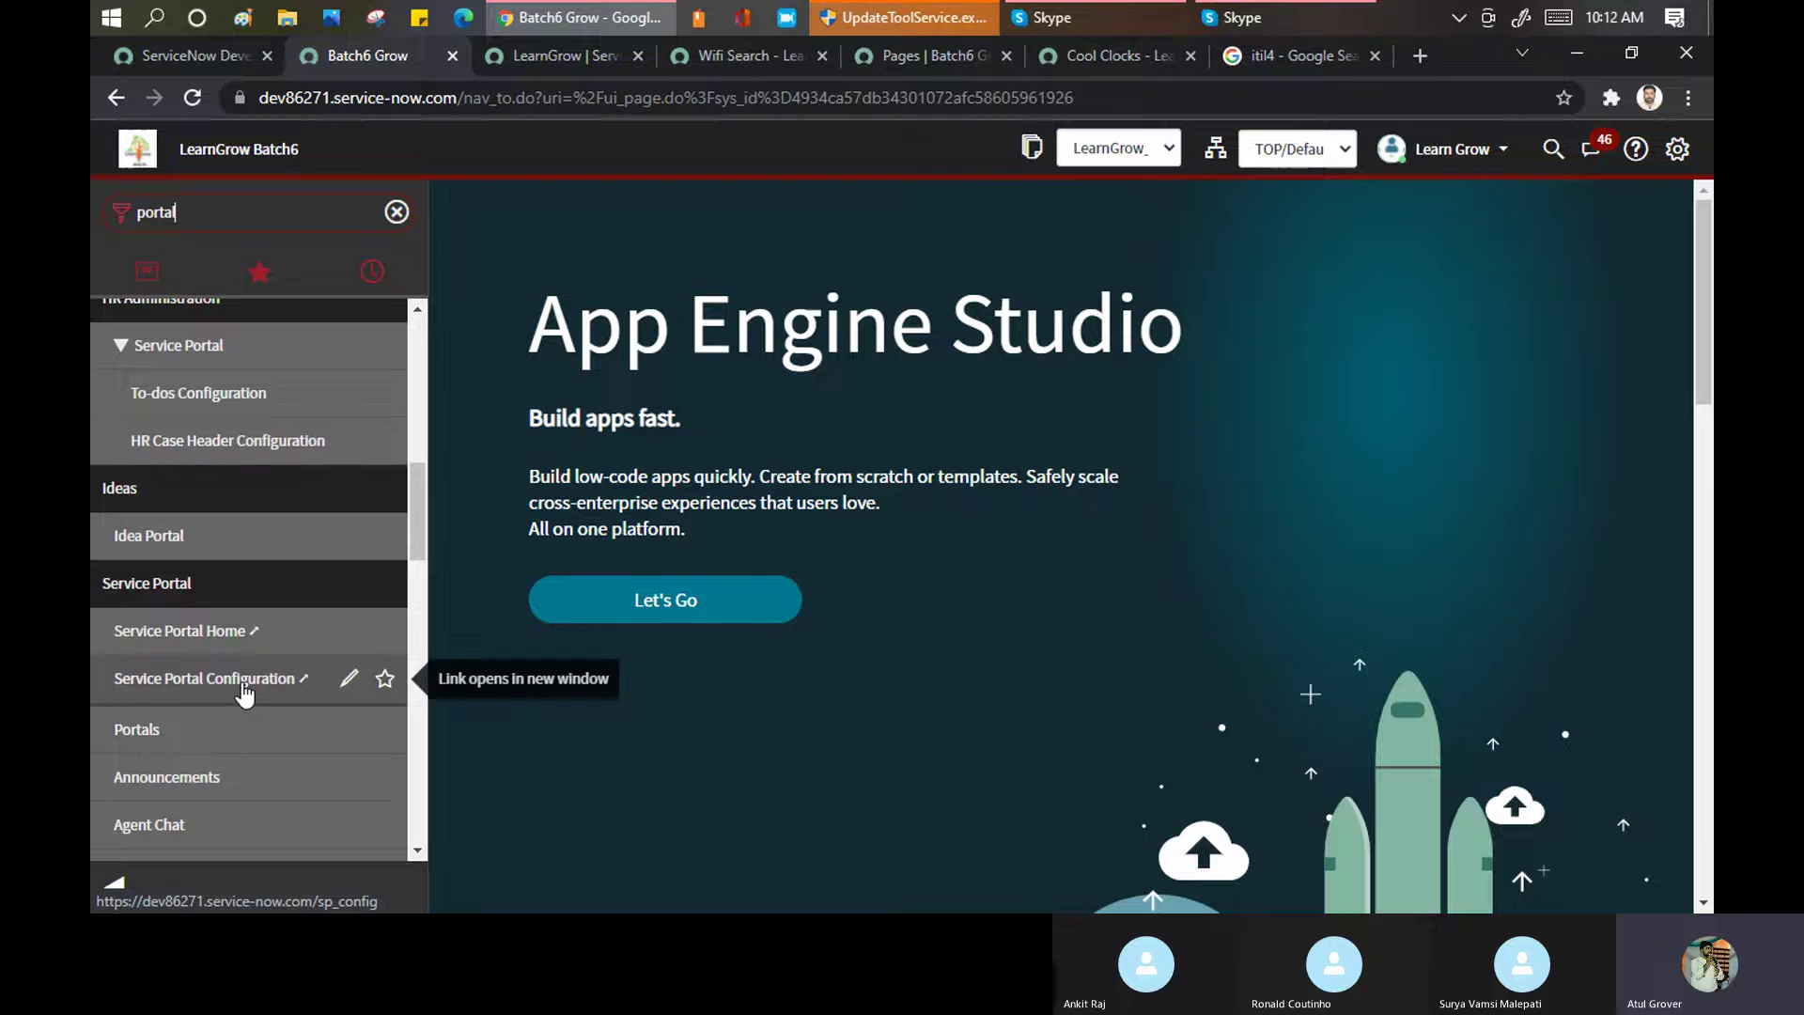
{"action": "left_click", "coordinate": [183, 631]}
{"action": "left_click", "coordinate": [234, 685]}
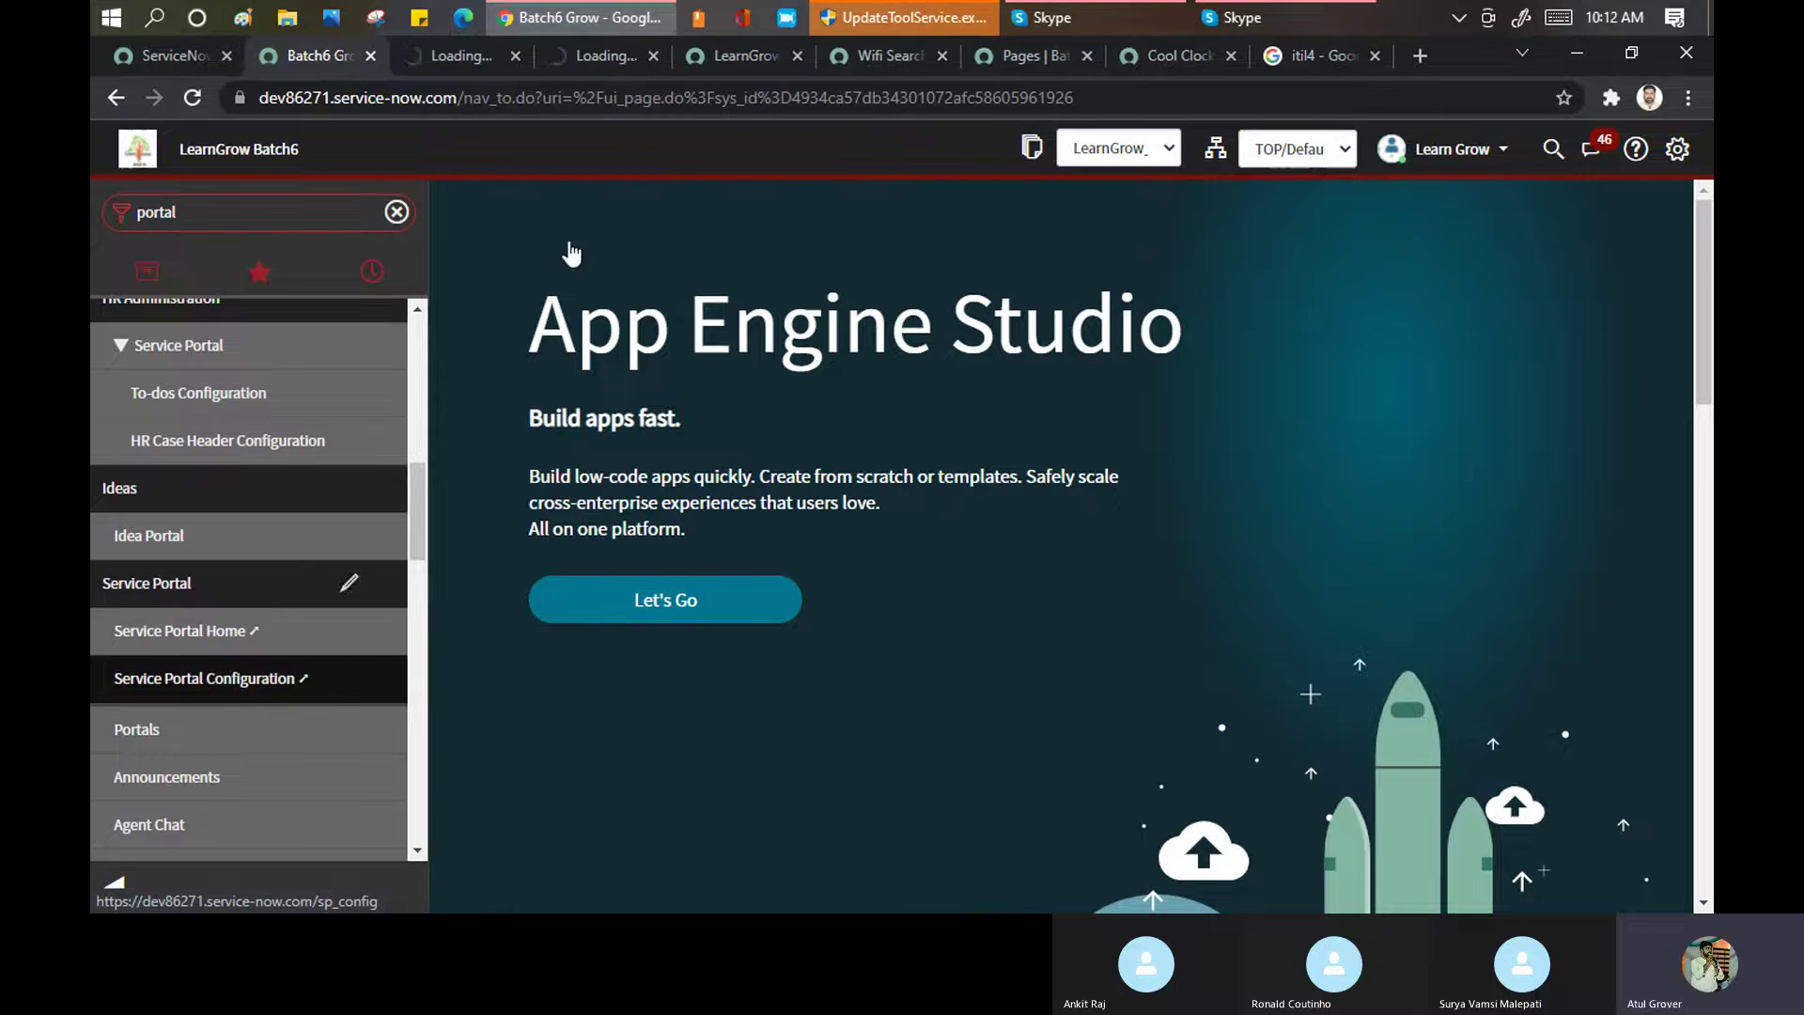
Close the LearnGrow record, Wifi Search, Pages, Cool Clocks and itil4 search tabs
{"action": "left_click", "coordinate": [804, 54]}
{"action": "left_click", "coordinate": [804, 54]}
{"action": "left_click", "coordinate": [803, 53]}
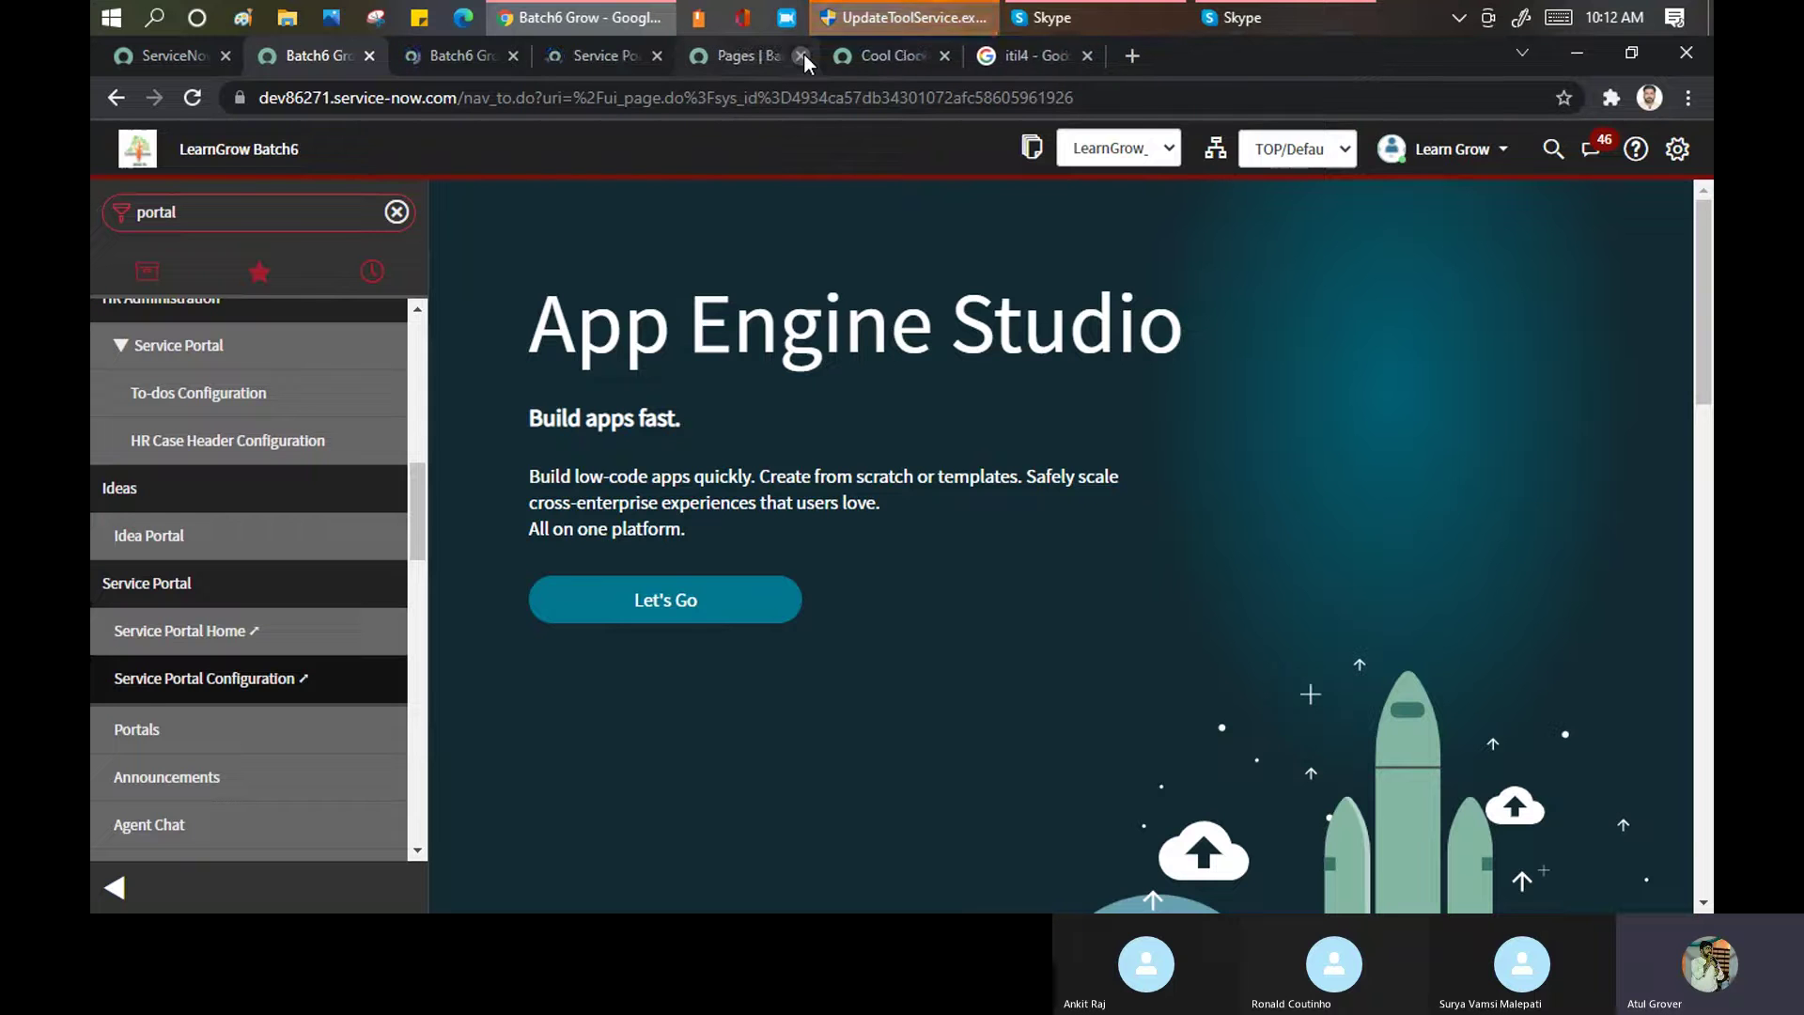
{"action": "left_click", "coordinate": [804, 54]}
{"action": "left_click", "coordinate": [803, 53]}
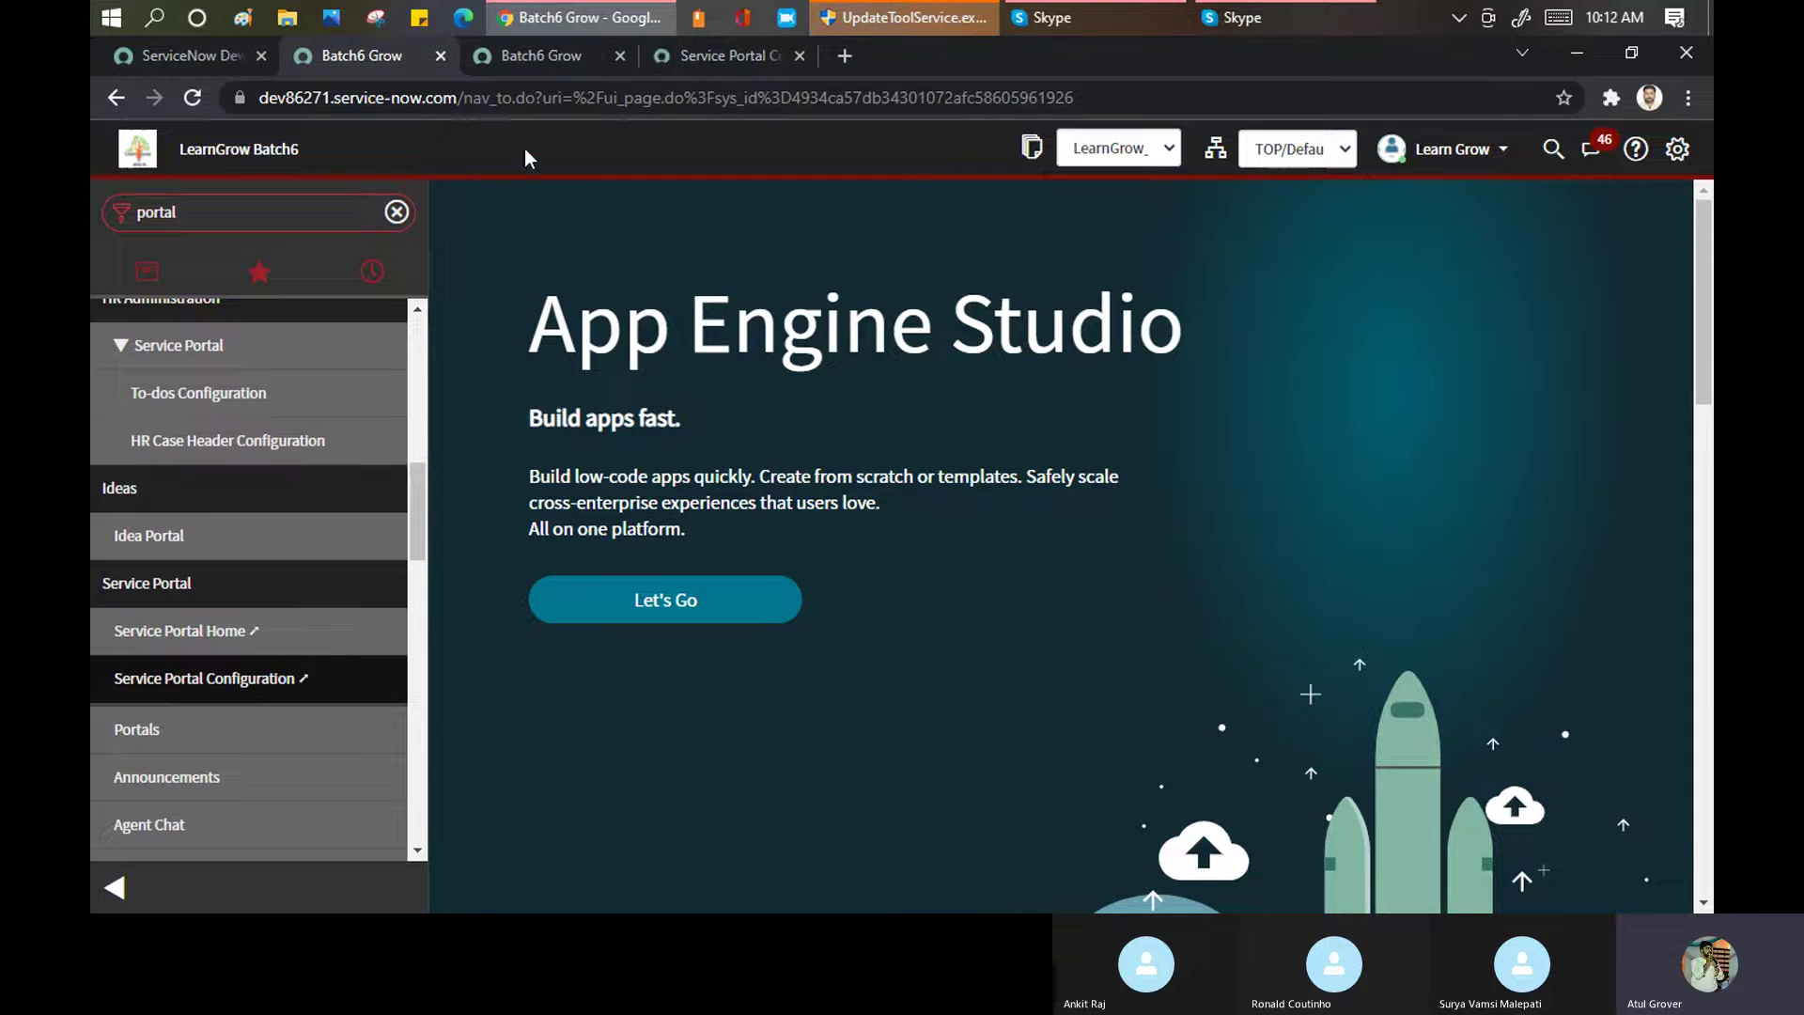
Change the portal URL suffix from 'sp' to 'lng' to load the 'Welcome in LearnnGrow' home page
{"action": "left_click", "coordinate": [532, 53]}
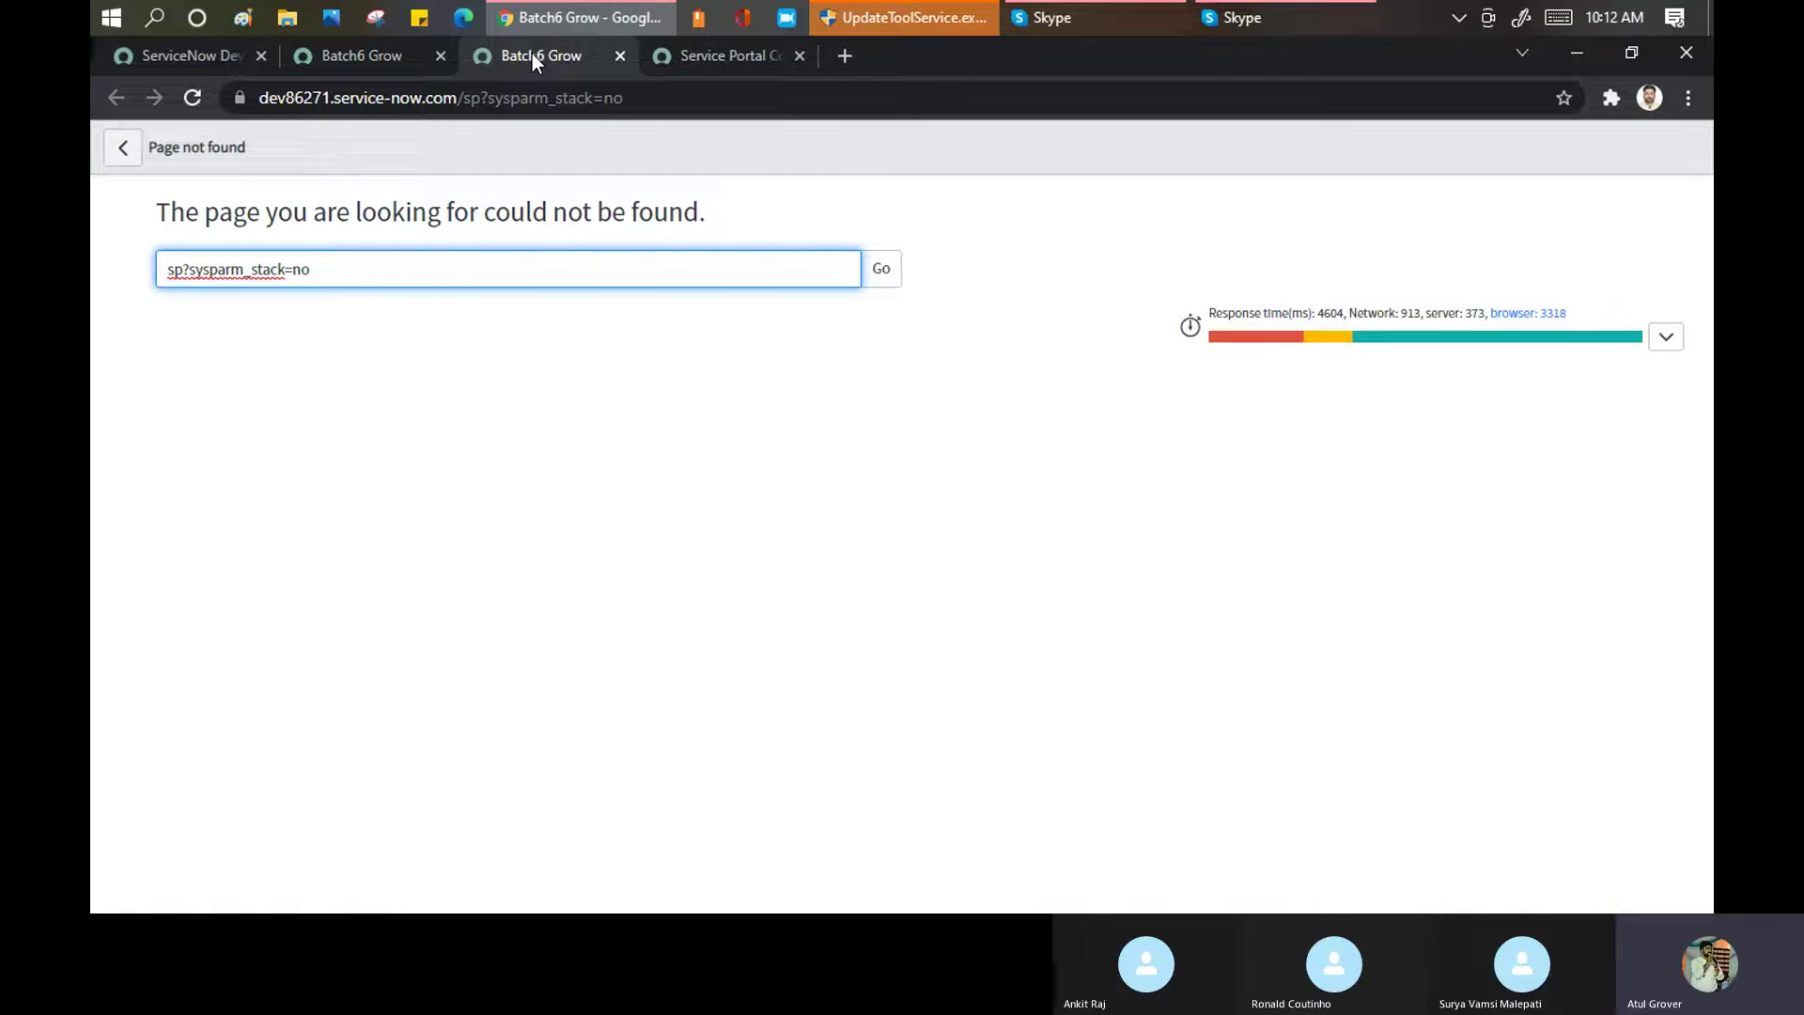
{"action": "left_click", "coordinate": [470, 98]}
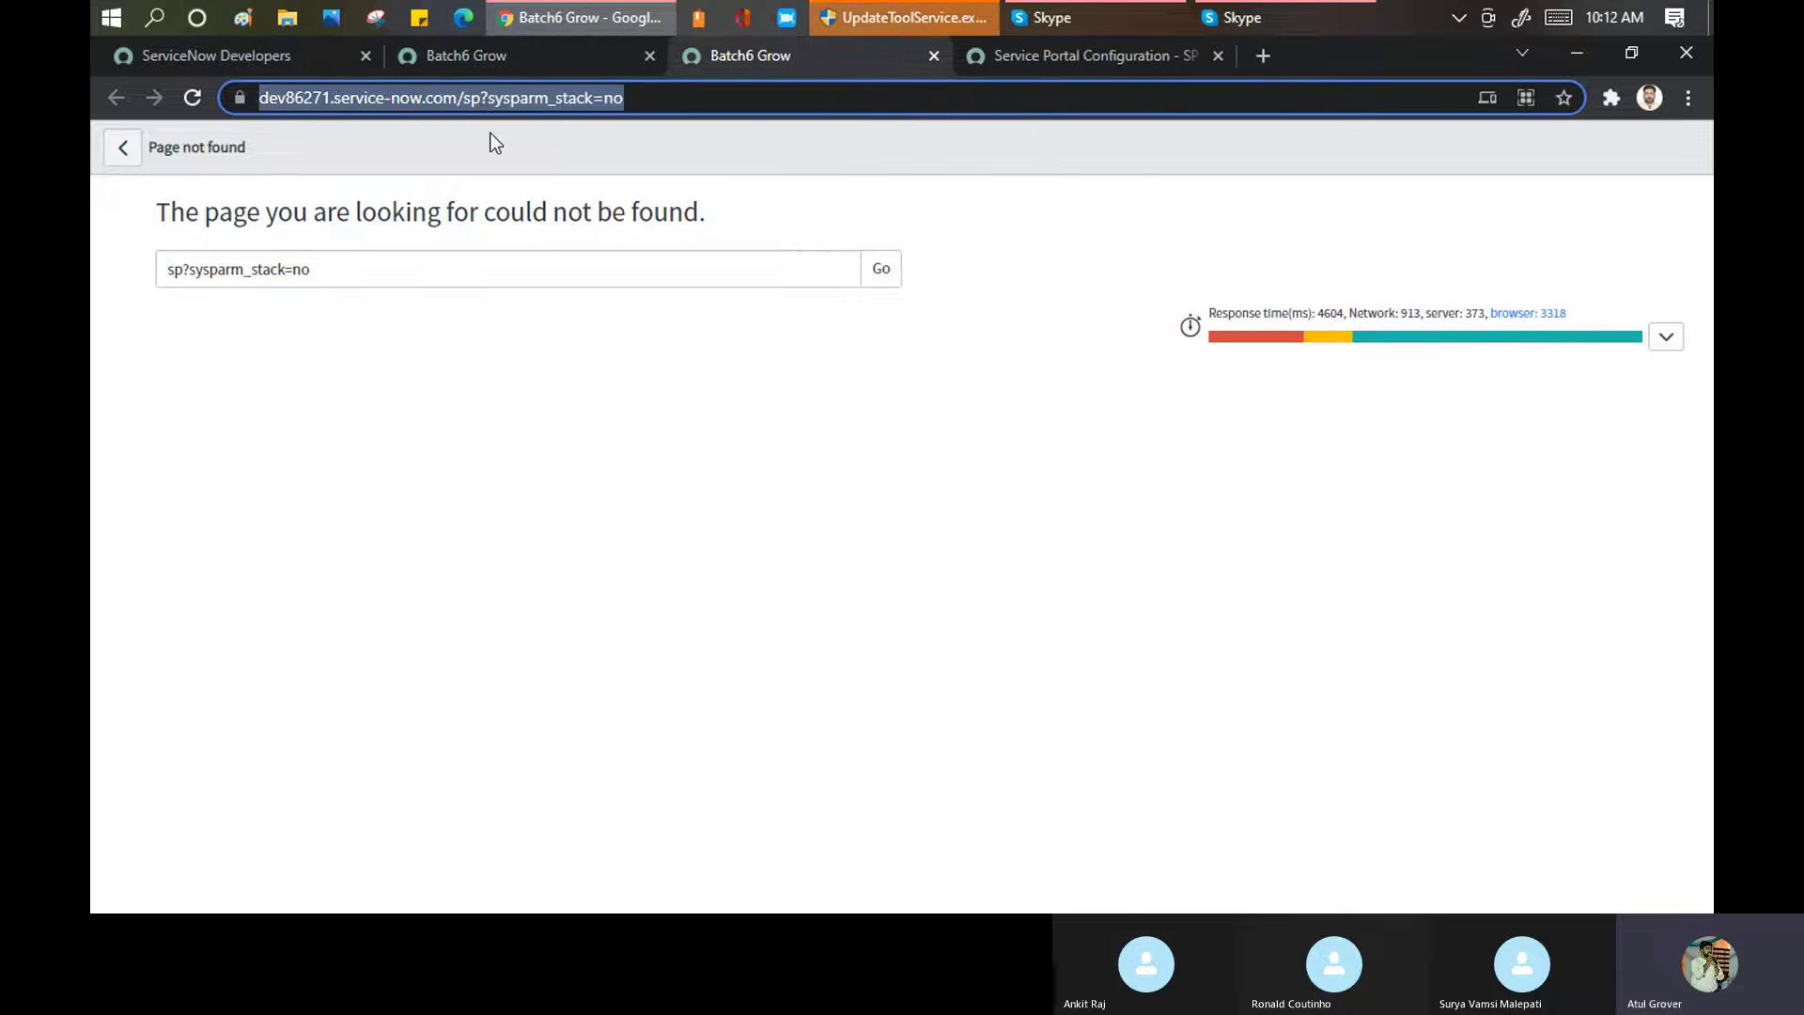
{"action": "key", "text": "Home"}
{"action": "key", "text": "Right"}
{"action": "key", "text": "Right"}
{"action": "key", "text": "Right"}
{"action": "key", "text": "Right"}
{"action": "key", "text": "Right"}
{"action": "key", "text": "Right"}
{"action": "key", "text": "Right"}
{"action": "key", "text": "Right"}
{"action": "key", "text": "Right"}
{"action": "key", "text": "Right"}
{"action": "key", "text": "Right"}
{"action": "key", "text": "Right"}
{"action": "key", "text": "Right"}
{"action": "key", "text": "Right"}
{"action": "key", "text": "Right"}
{"action": "key", "text": "Right"}
{"action": "key", "text": "Right"}
{"action": "key", "text": "Right"}
{"action": "key", "text": "Right"}
{"action": "key", "text": "Right"}
{"action": "key", "text": "Right"}
{"action": "key", "text": "Right"}
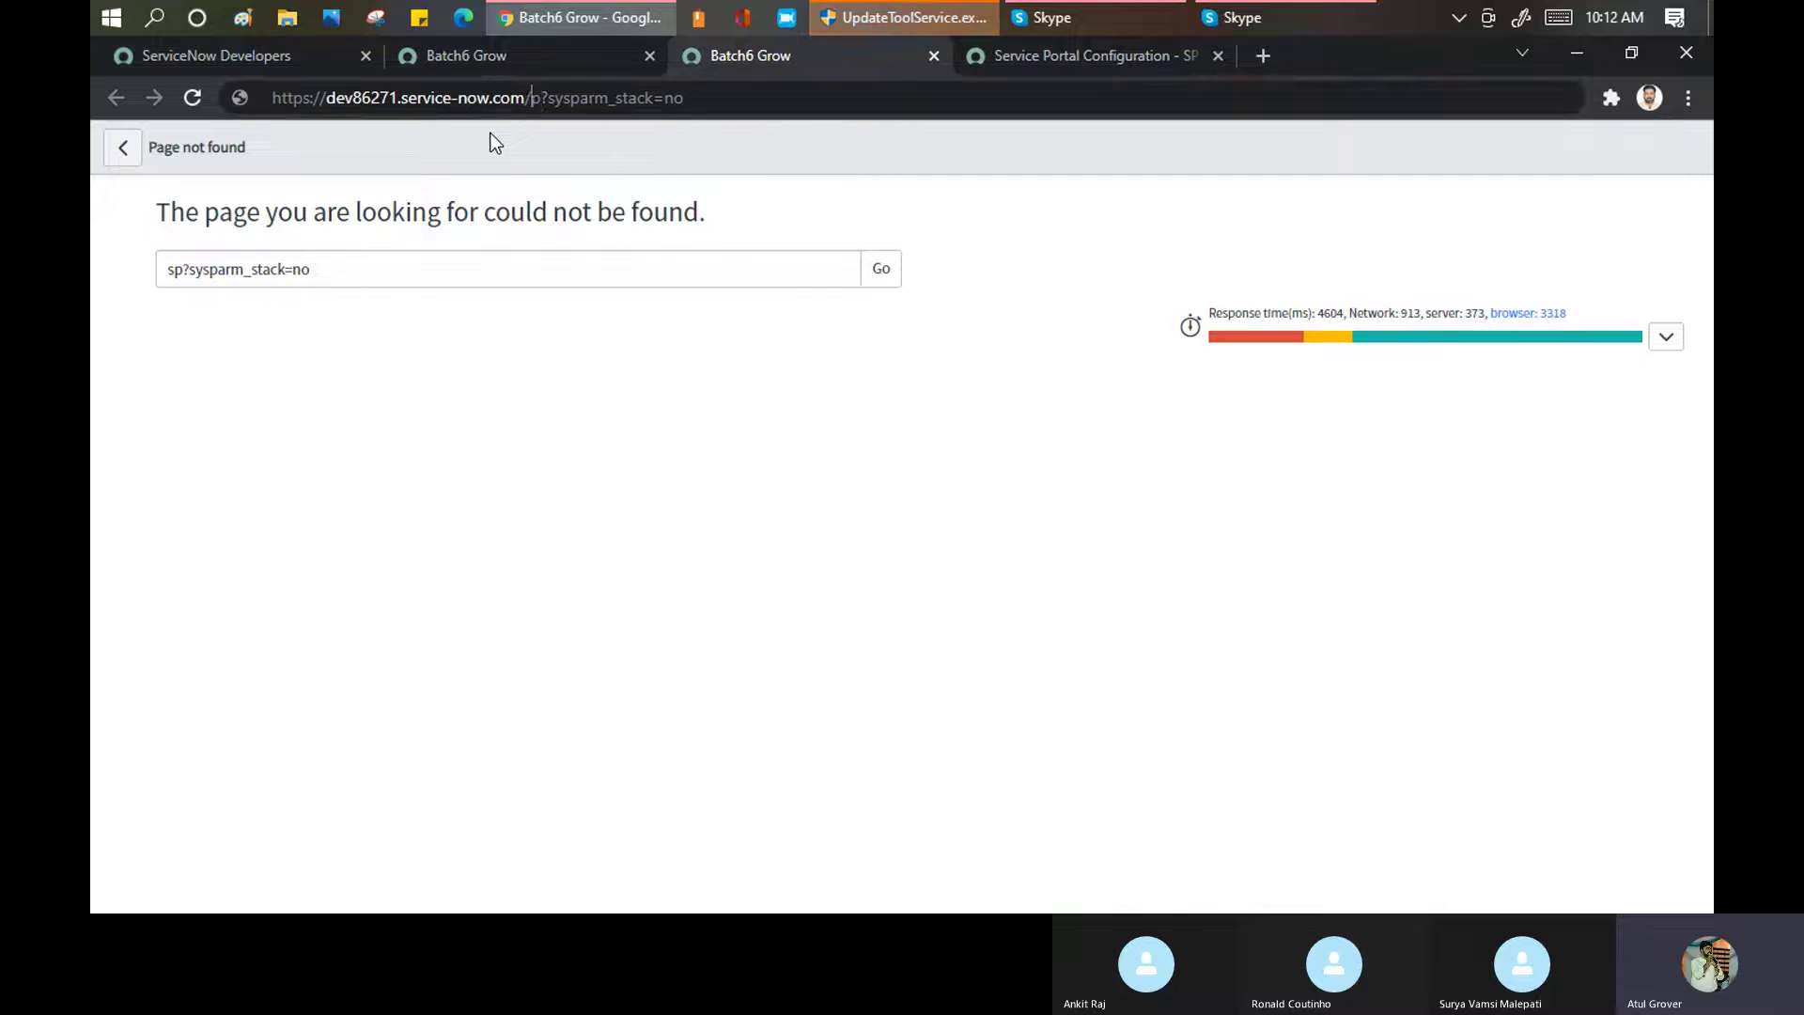
{"action": "key", "text": "Delete"}
{"action": "key", "text": "Delete"}
{"action": "type", "text": "lng"}
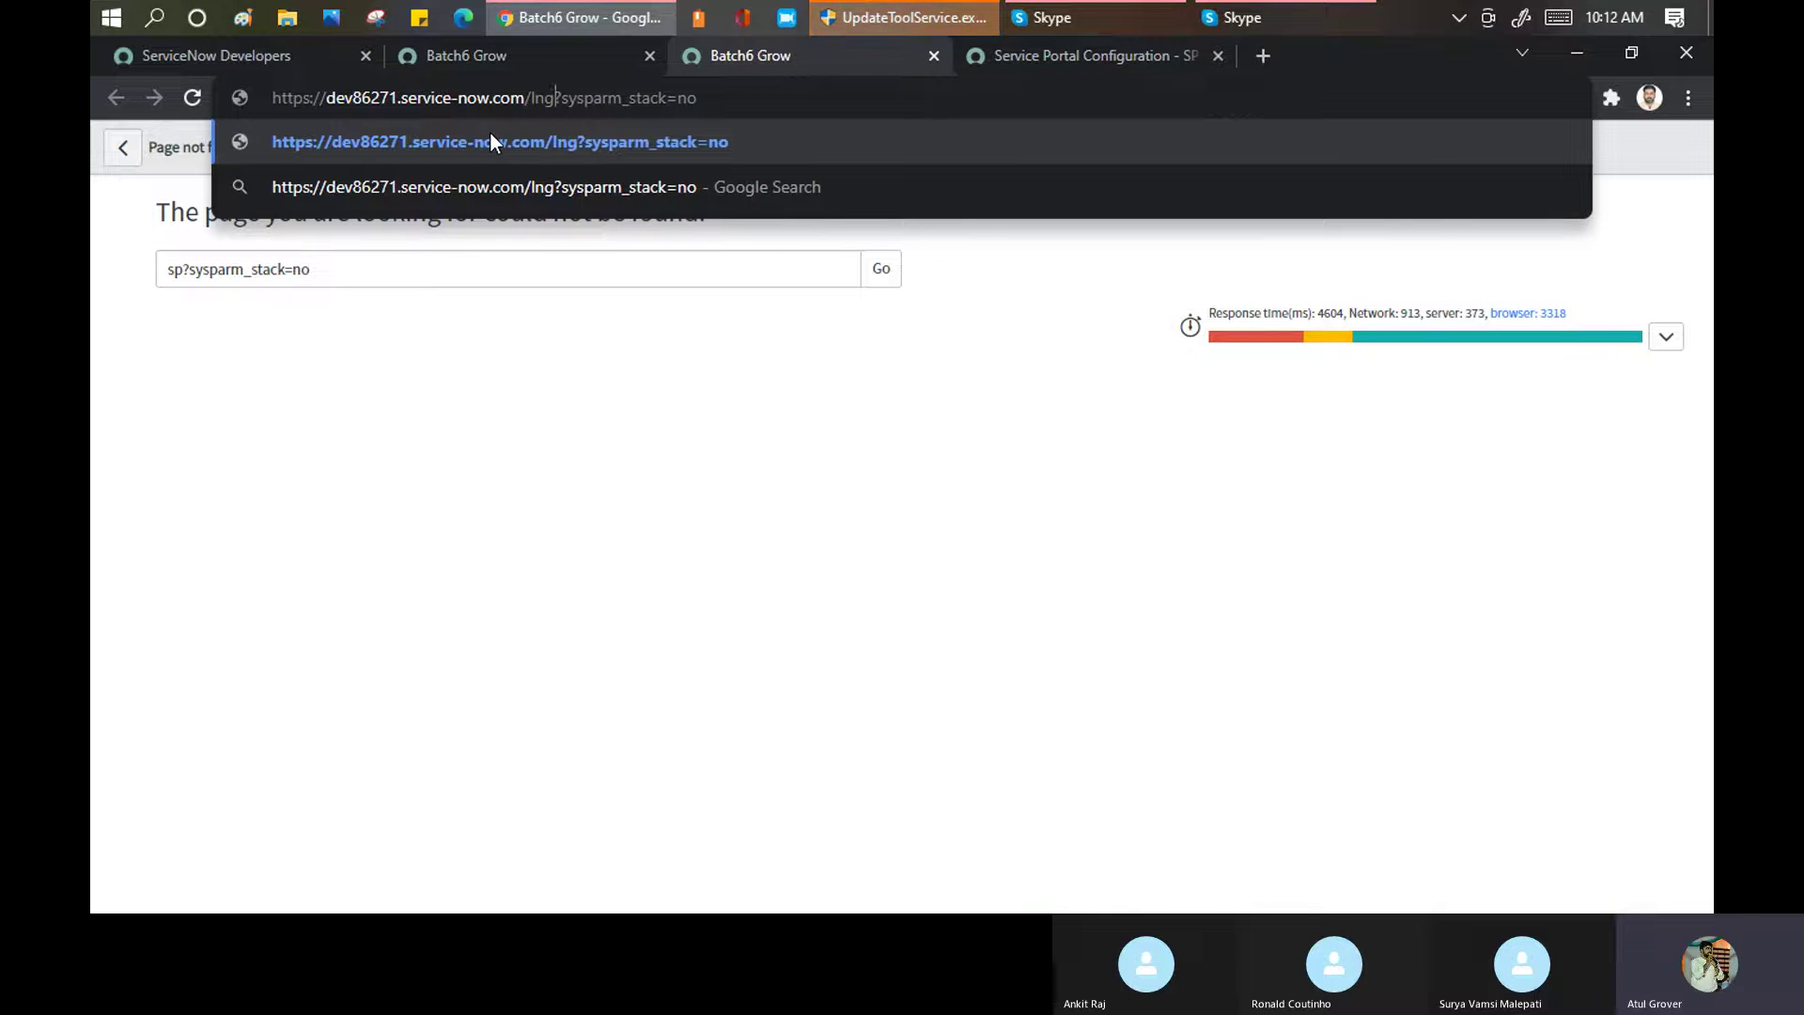
{"action": "key", "text": "Return"}
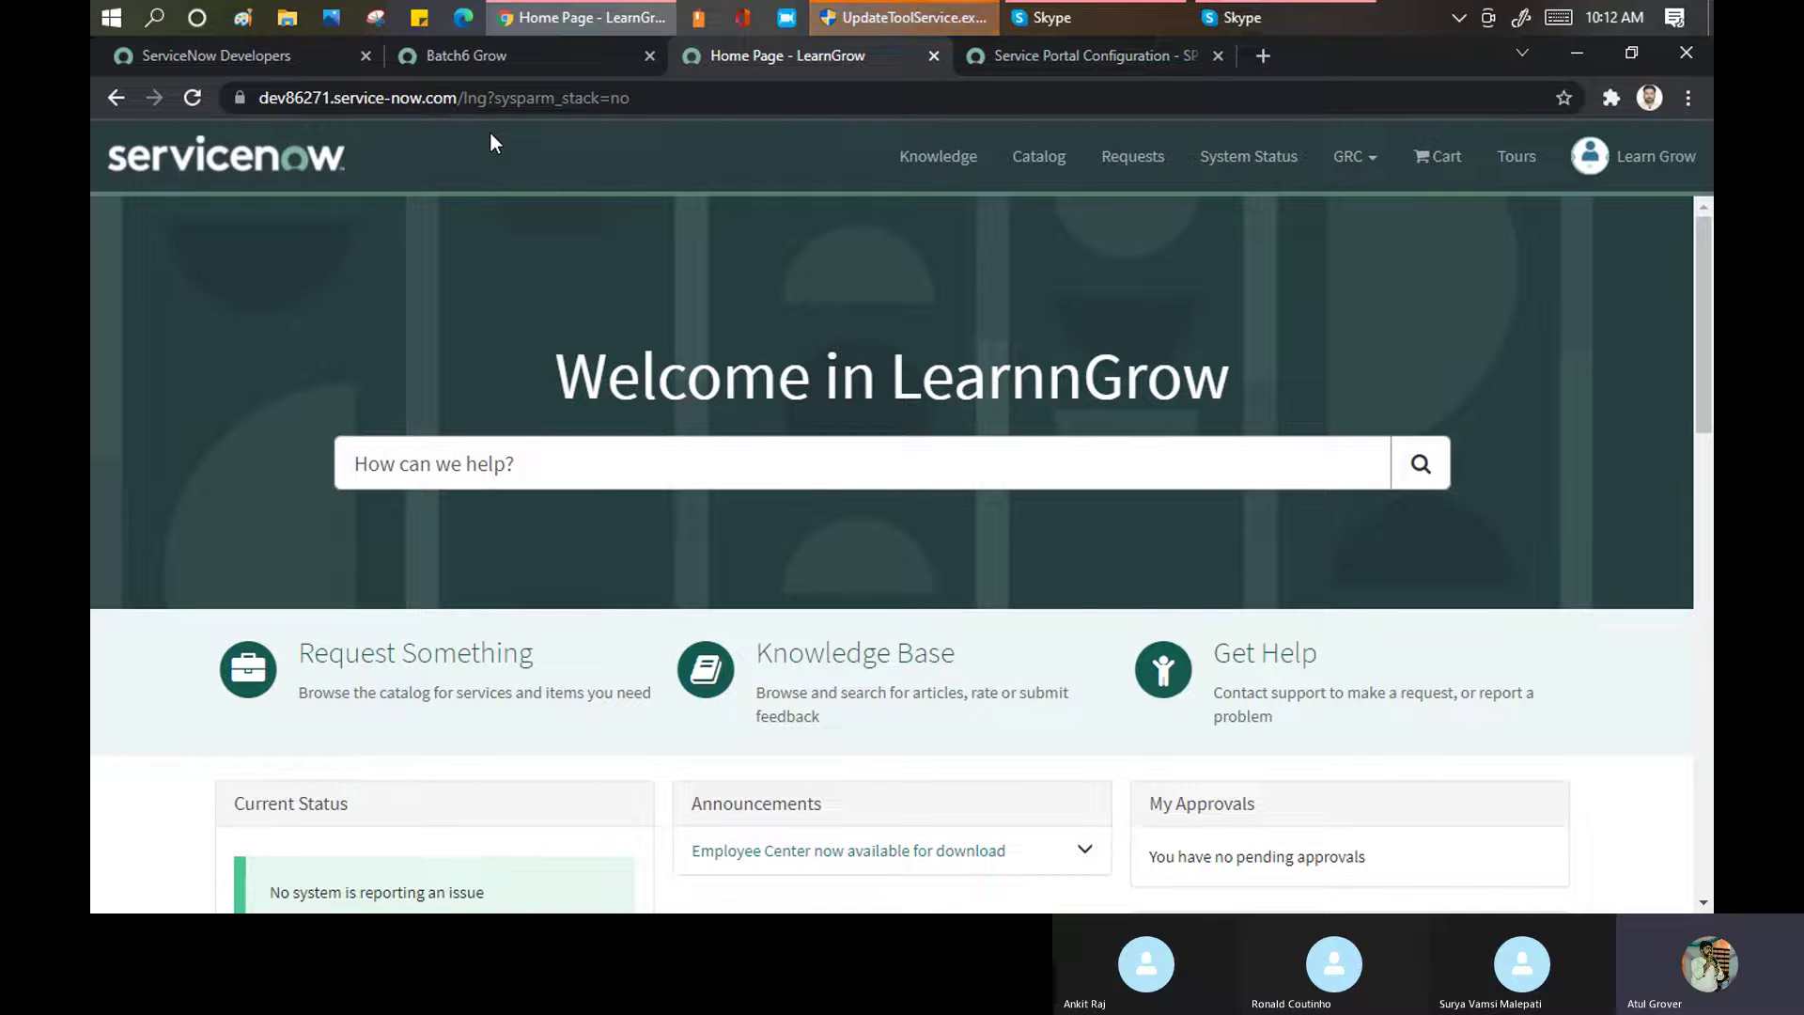
{"action": "left_click", "coordinate": [1045, 53]}
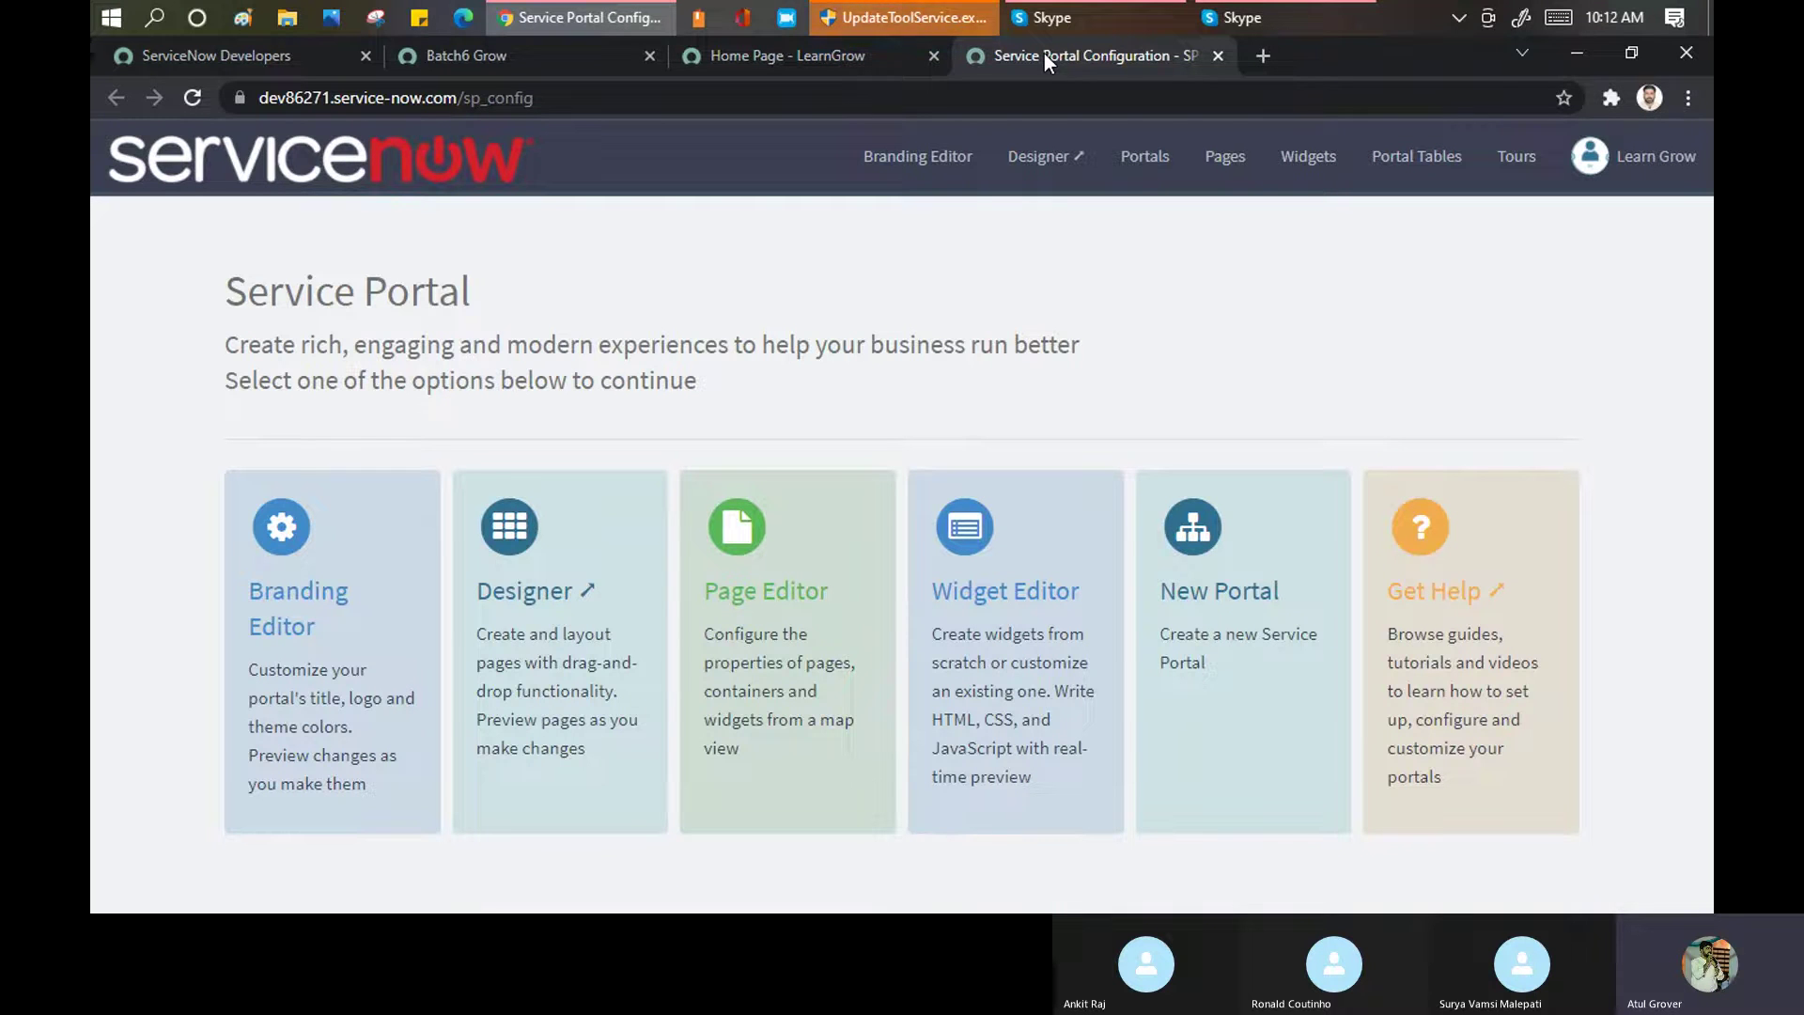
{"action": "left_click", "coordinate": [802, 59]}
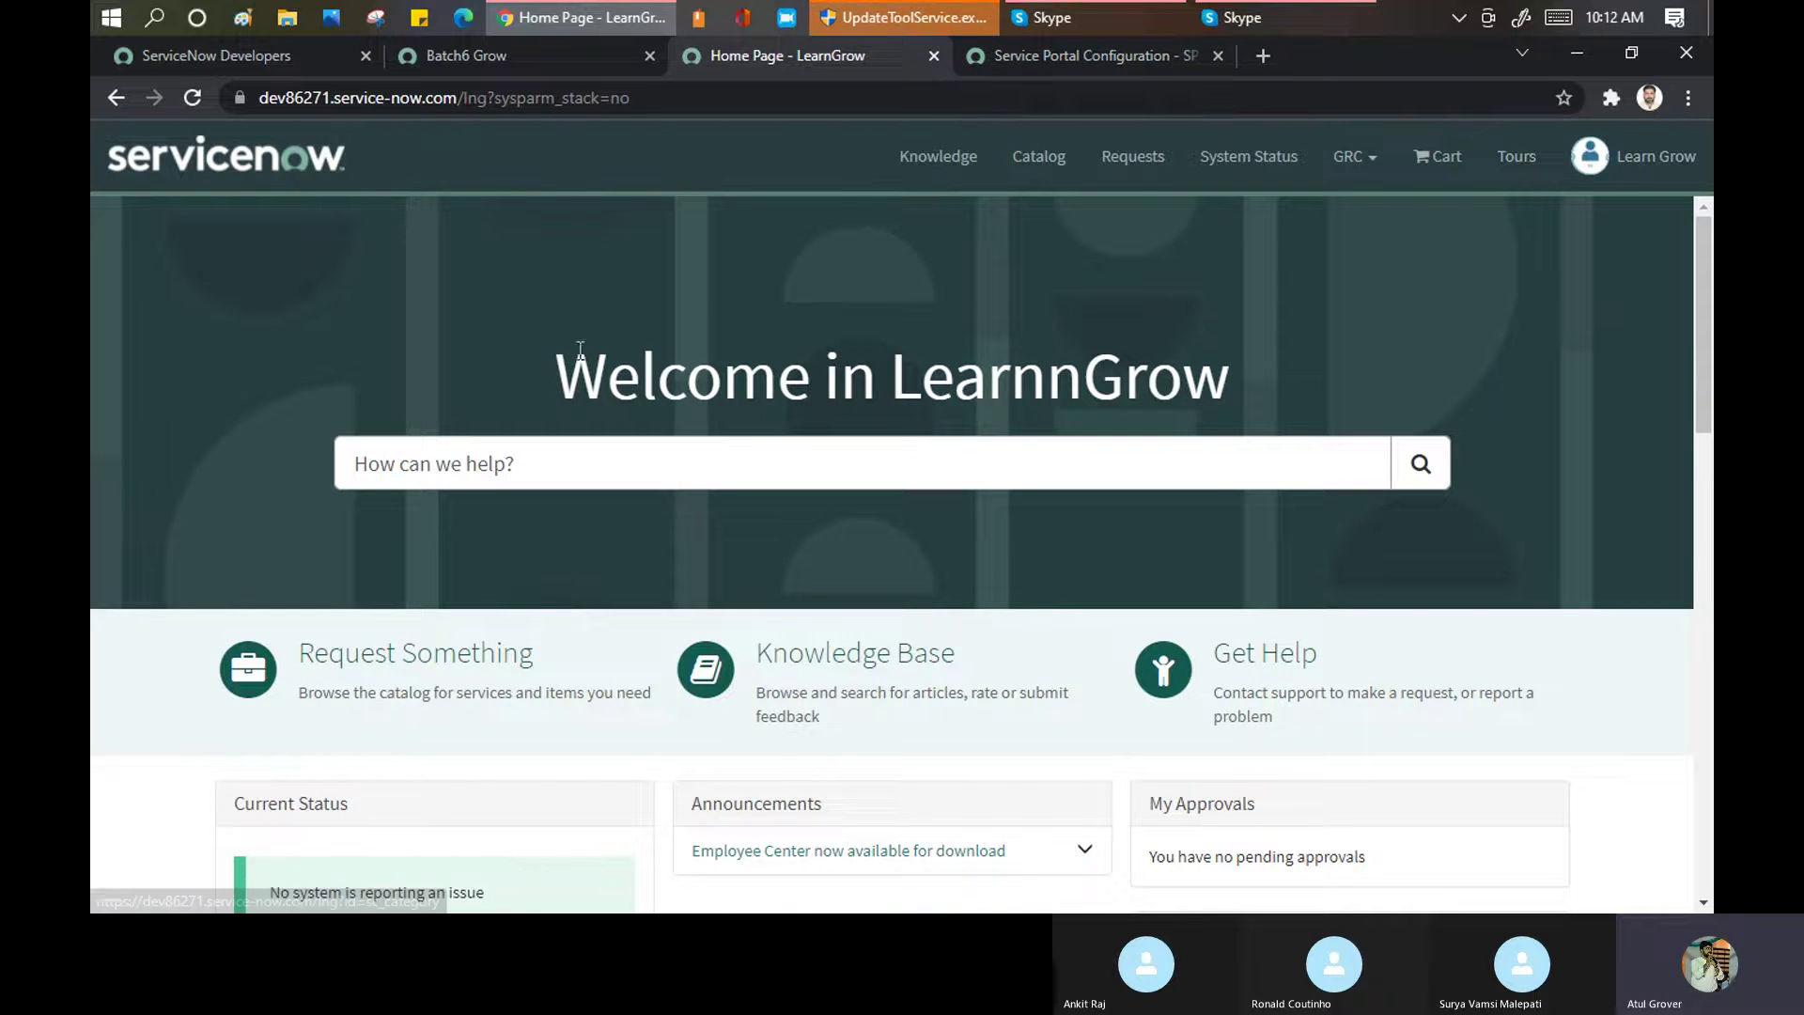
{"action": "left_click_drag", "start_coordinate": [561, 368], "coordinate": [1313, 365]}
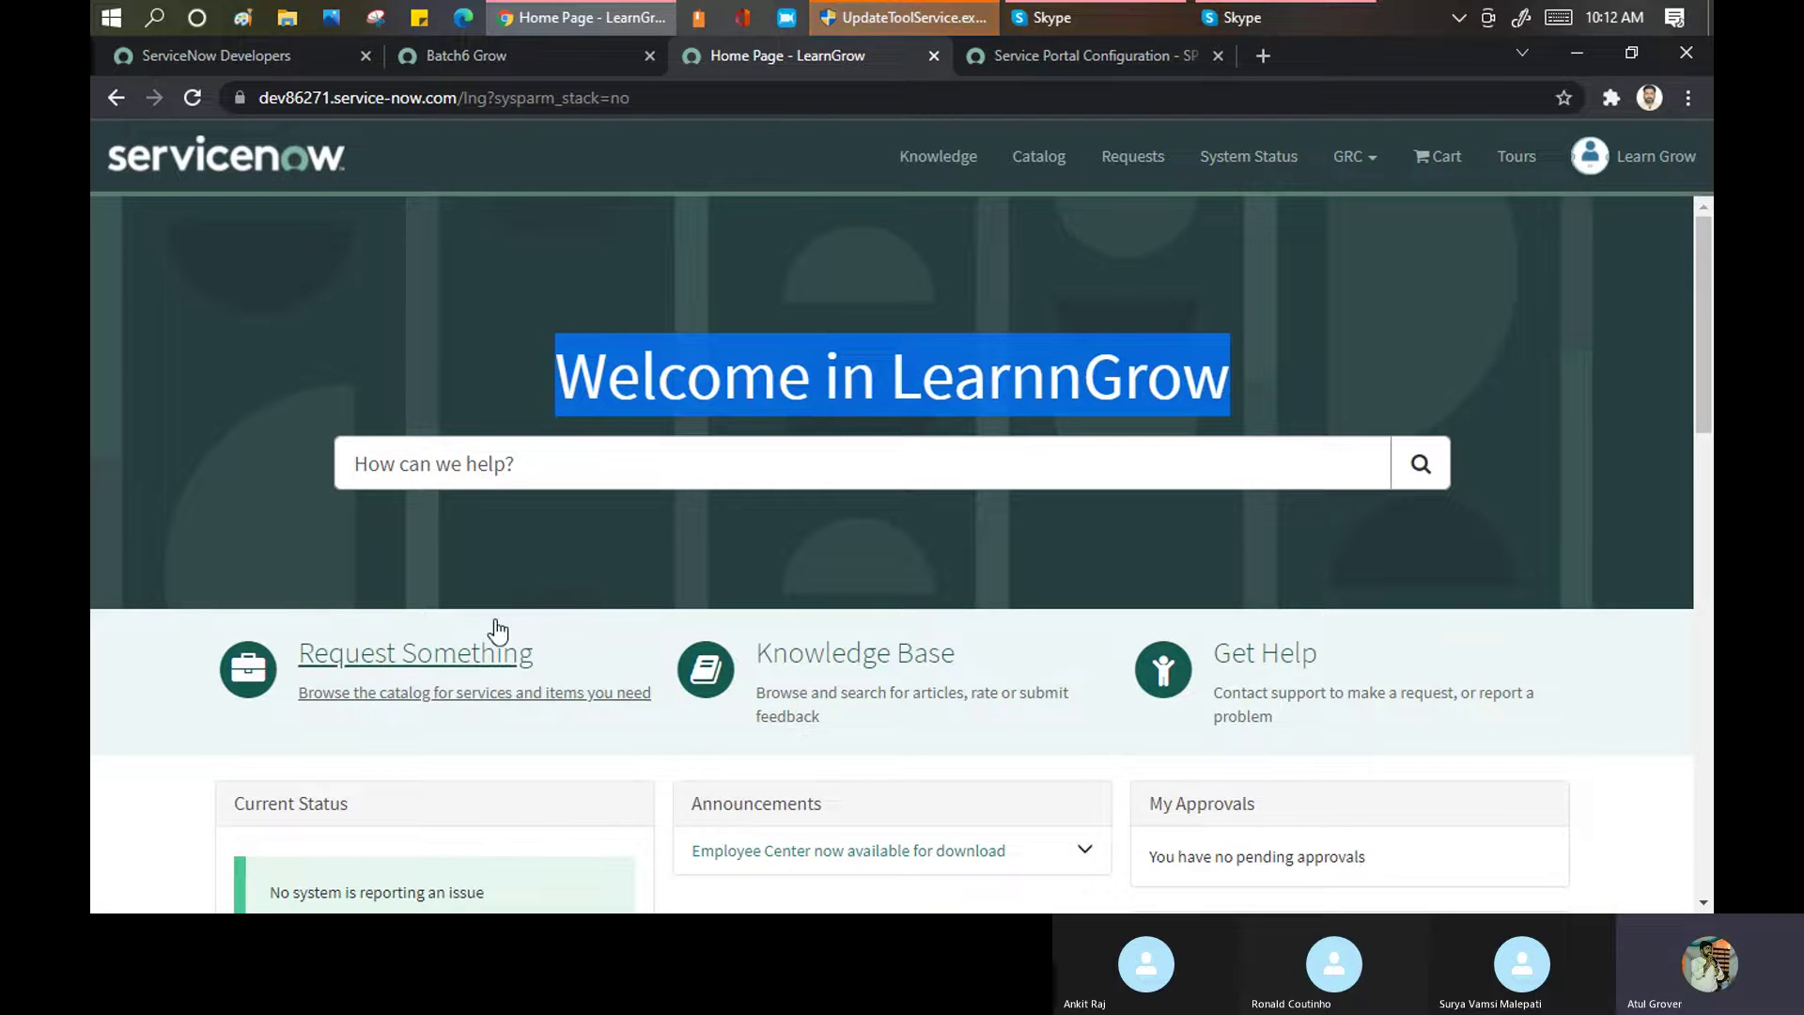
{"action": "left_click", "coordinate": [1096, 54]}
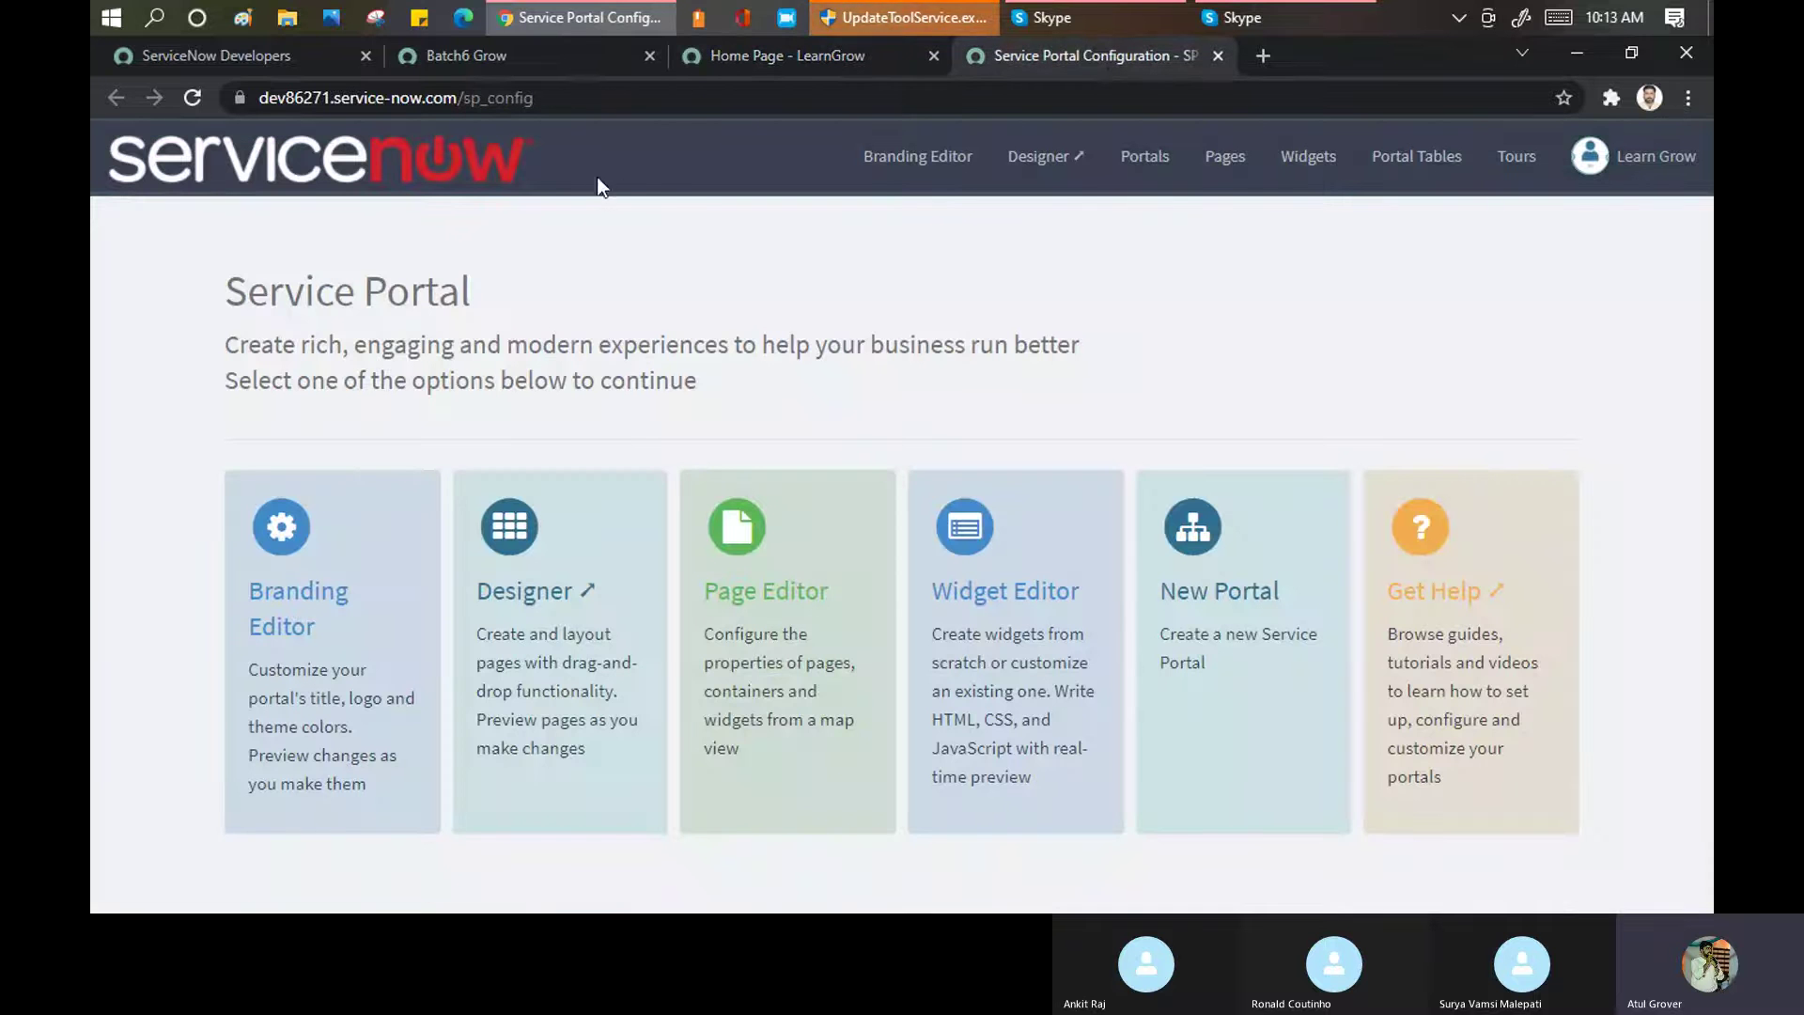
{"action": "left_click", "coordinate": [485, 98]}
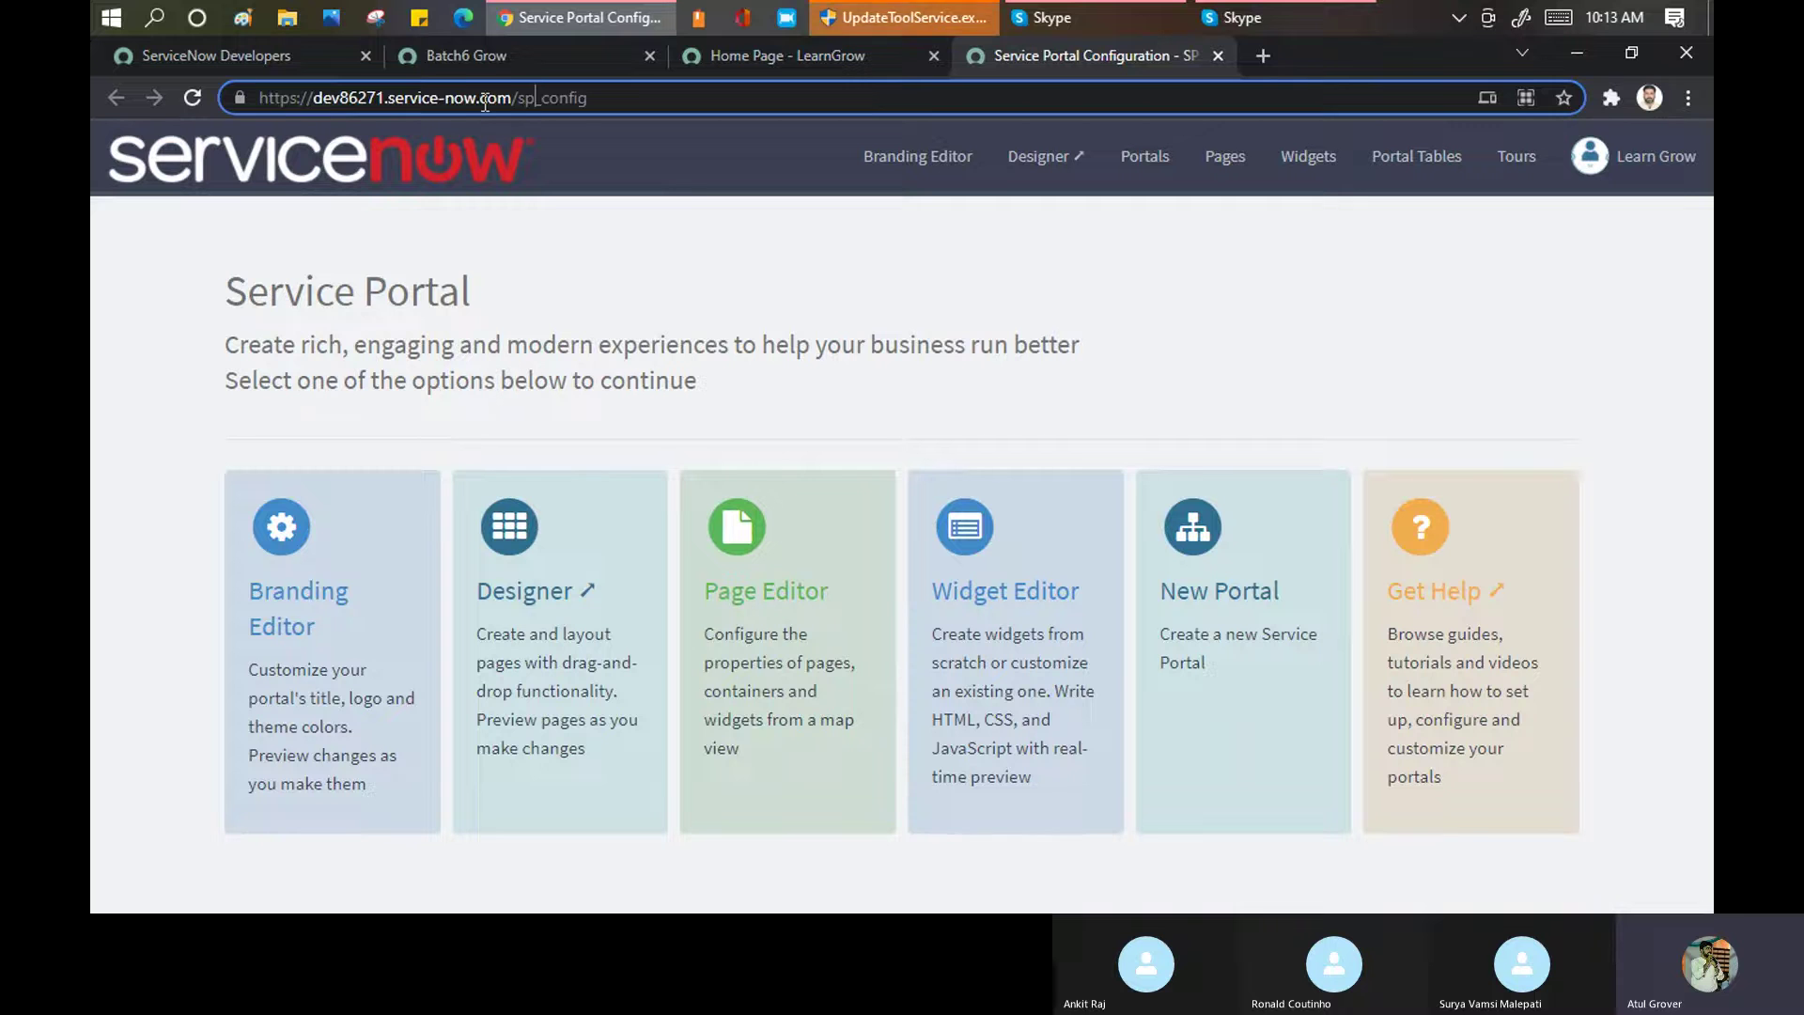
{"action": "key", "text": "BackSpace"}
{"action": "key", "text": "BackSpace"}
{"action": "type", "text": "lng"}
{"action": "key", "text": "Return"}
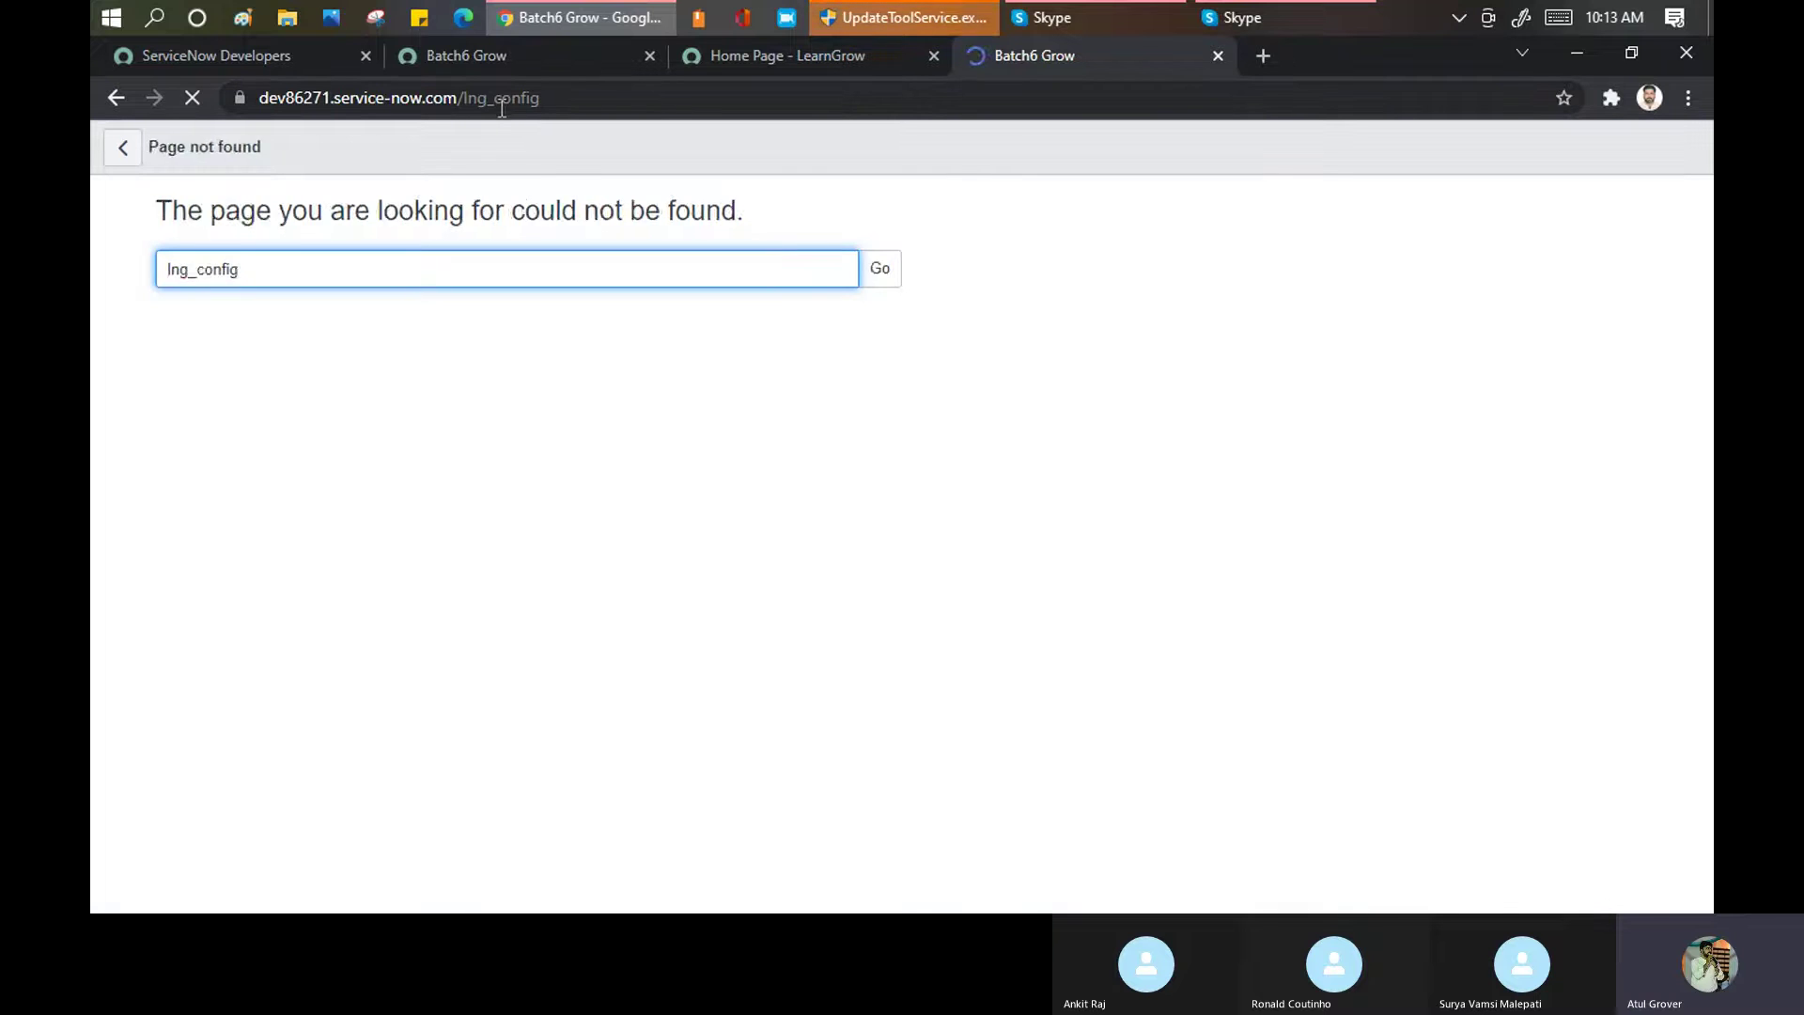
{"action": "left_click", "coordinate": [491, 97]}
{"action": "left_click", "coordinate": [489, 95]}
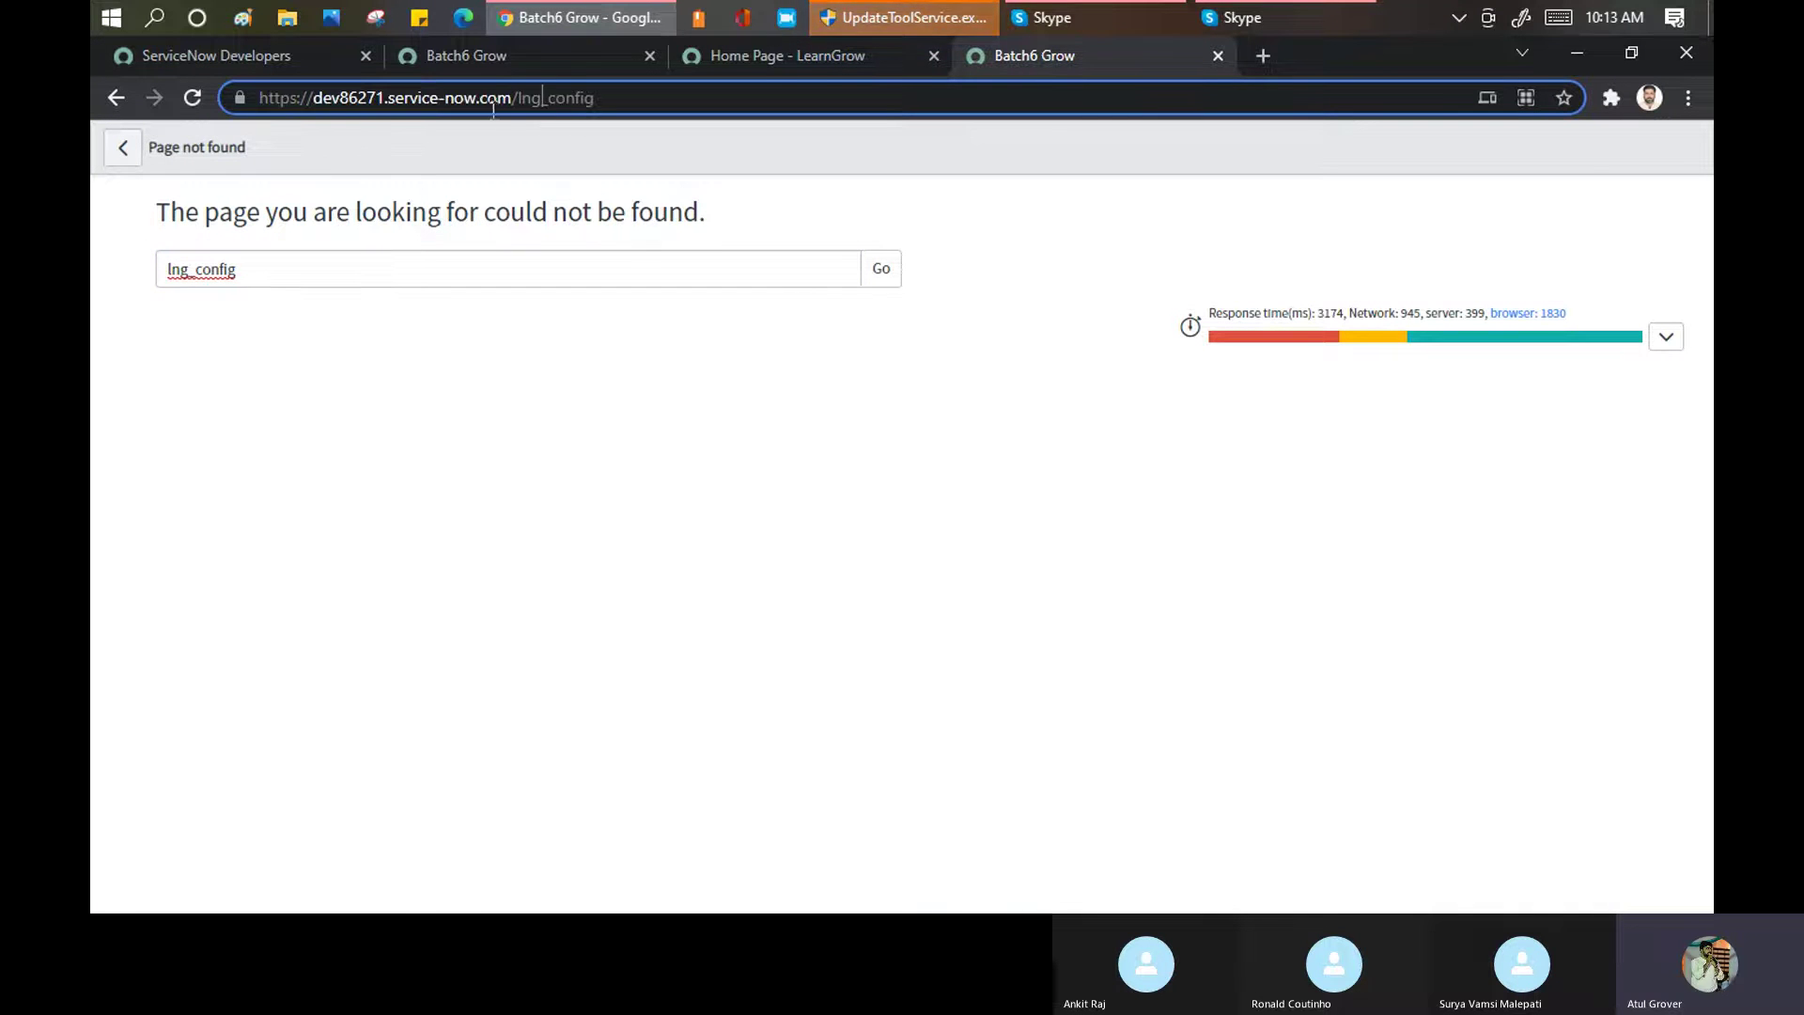
{"action": "key", "text": "BackSpace"}
{"action": "key", "text": "BackSpace"}
{"action": "key", "text": "BackSpace"}
{"action": "type", "text": "sp"}
{"action": "key", "text": "Return"}
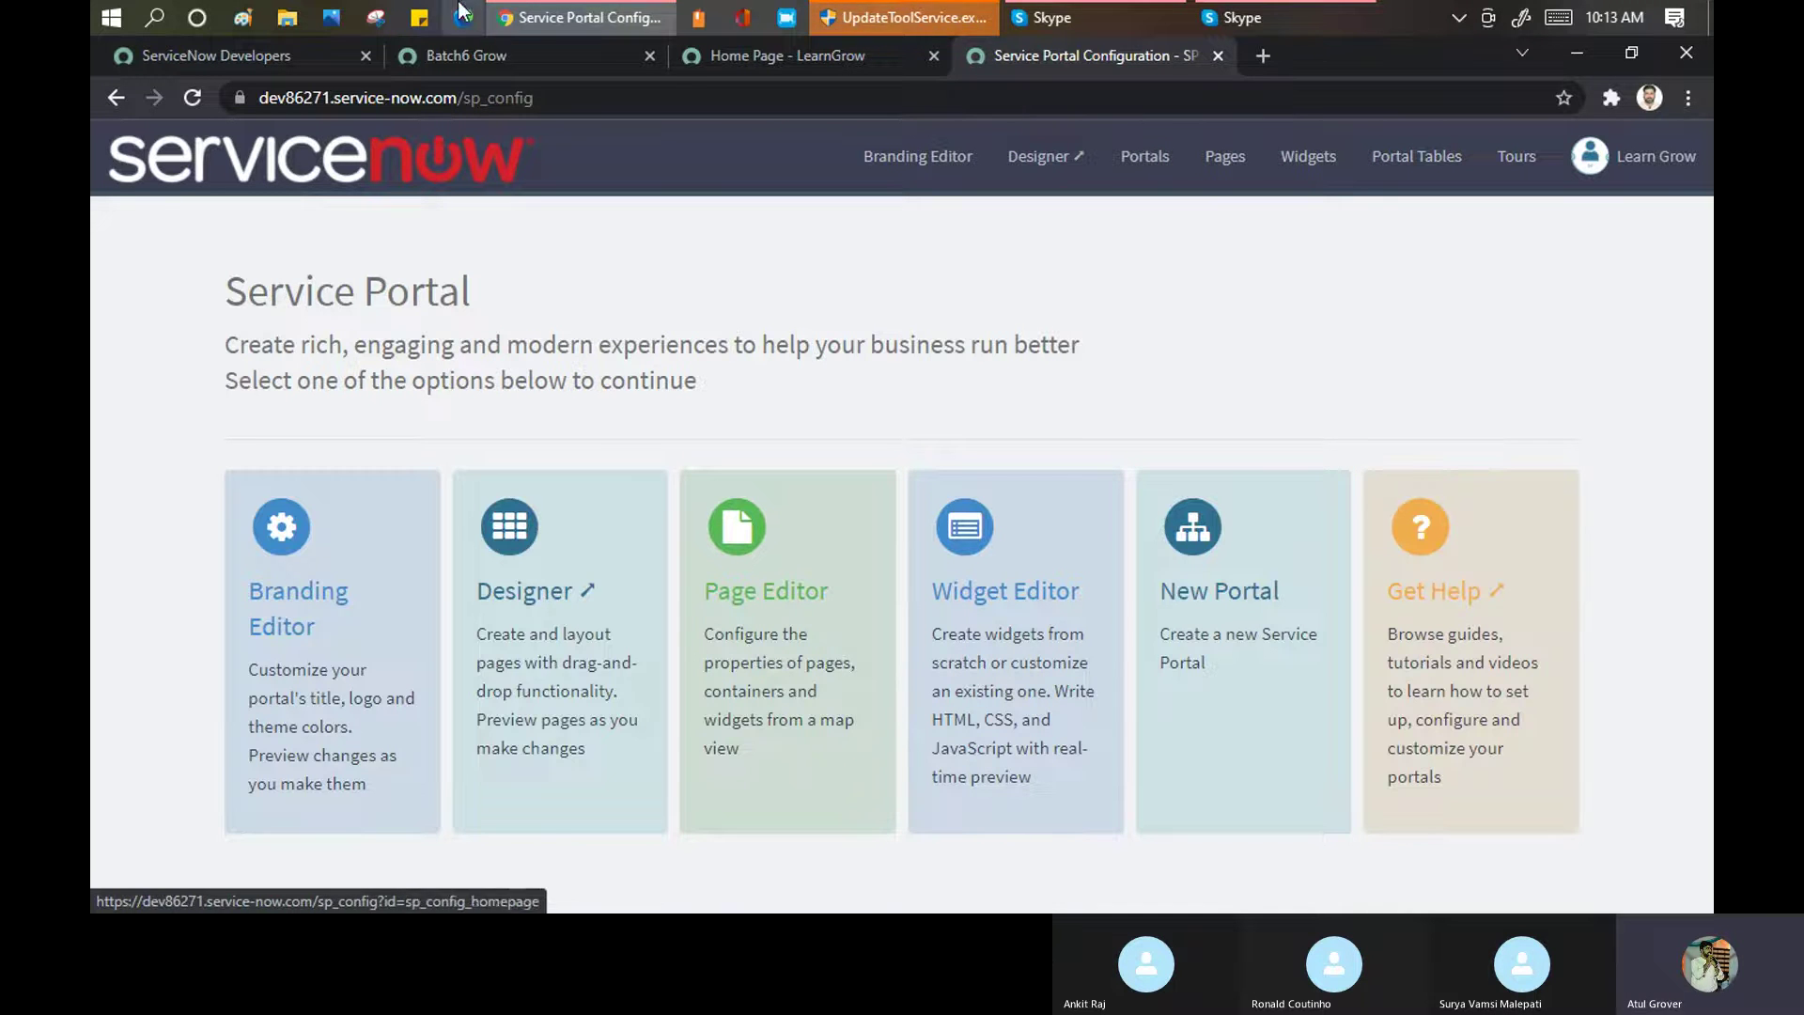
After viewing the LearnGrow home page, launch the Branding Editor from Service Portal Configuration
{"action": "left_click", "coordinate": [718, 57]}
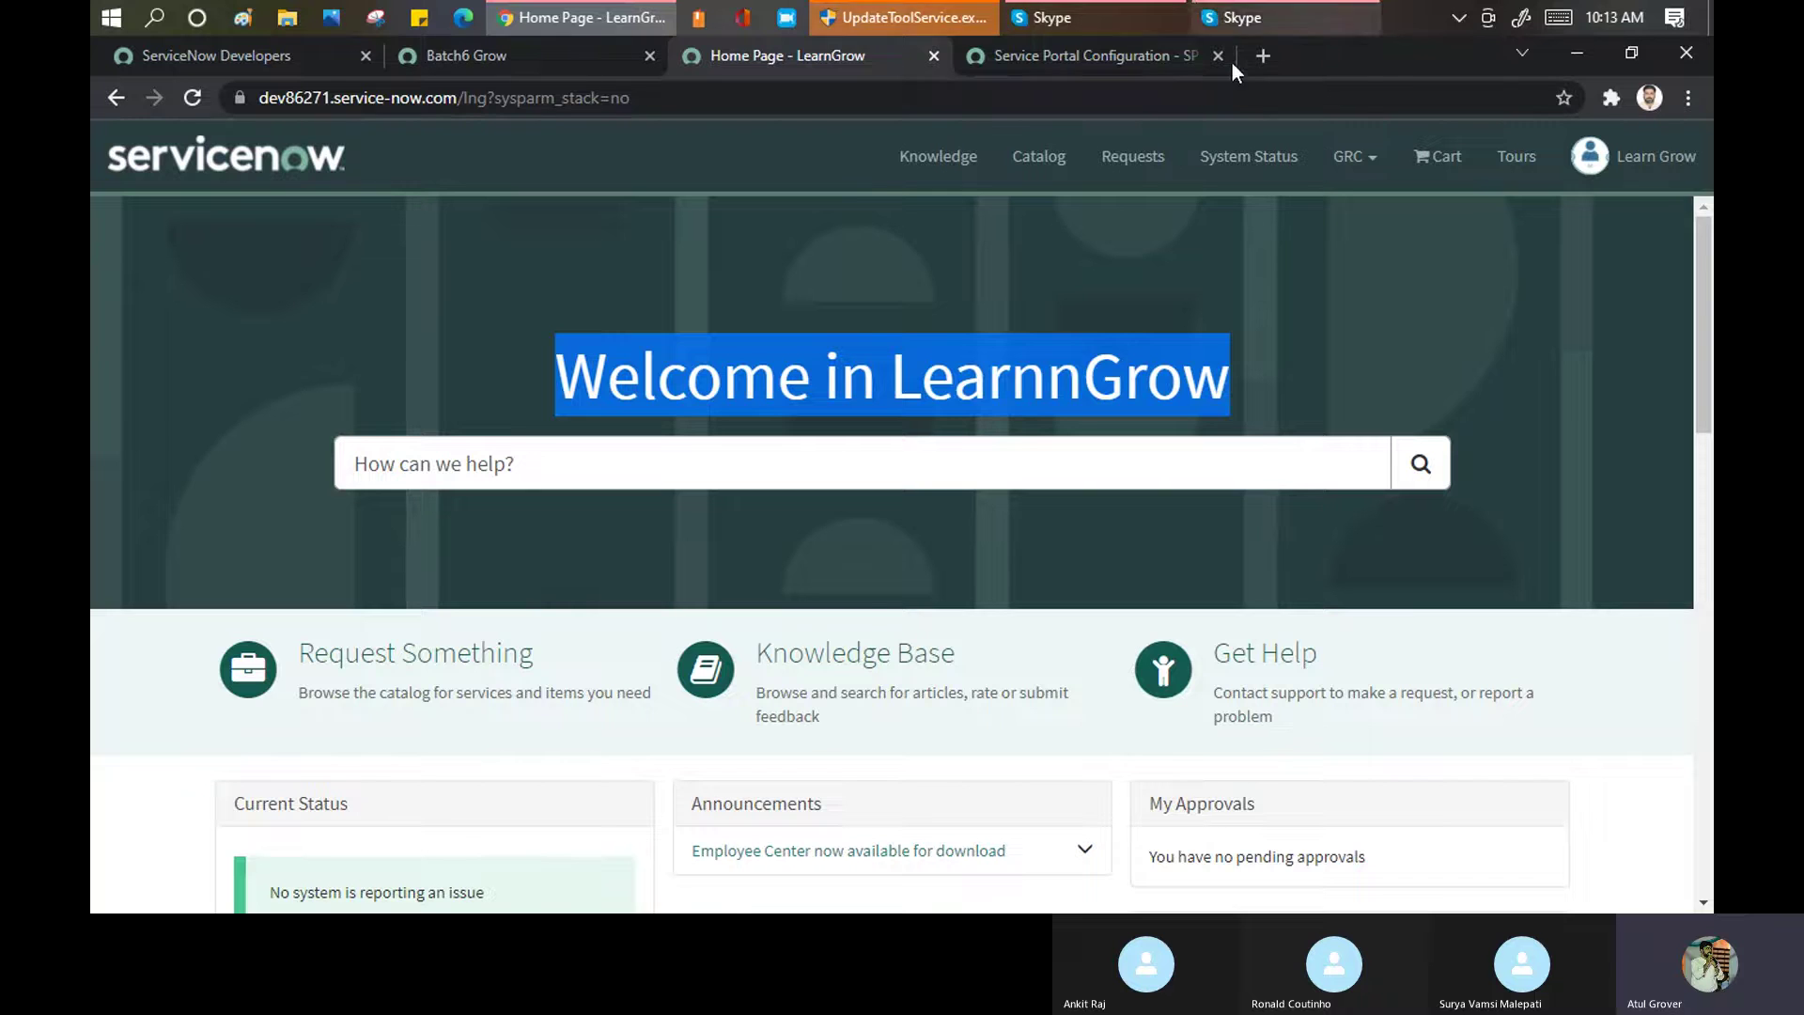
{"action": "left_click", "coordinate": [1077, 54]}
{"action": "left_click", "coordinate": [263, 620]}
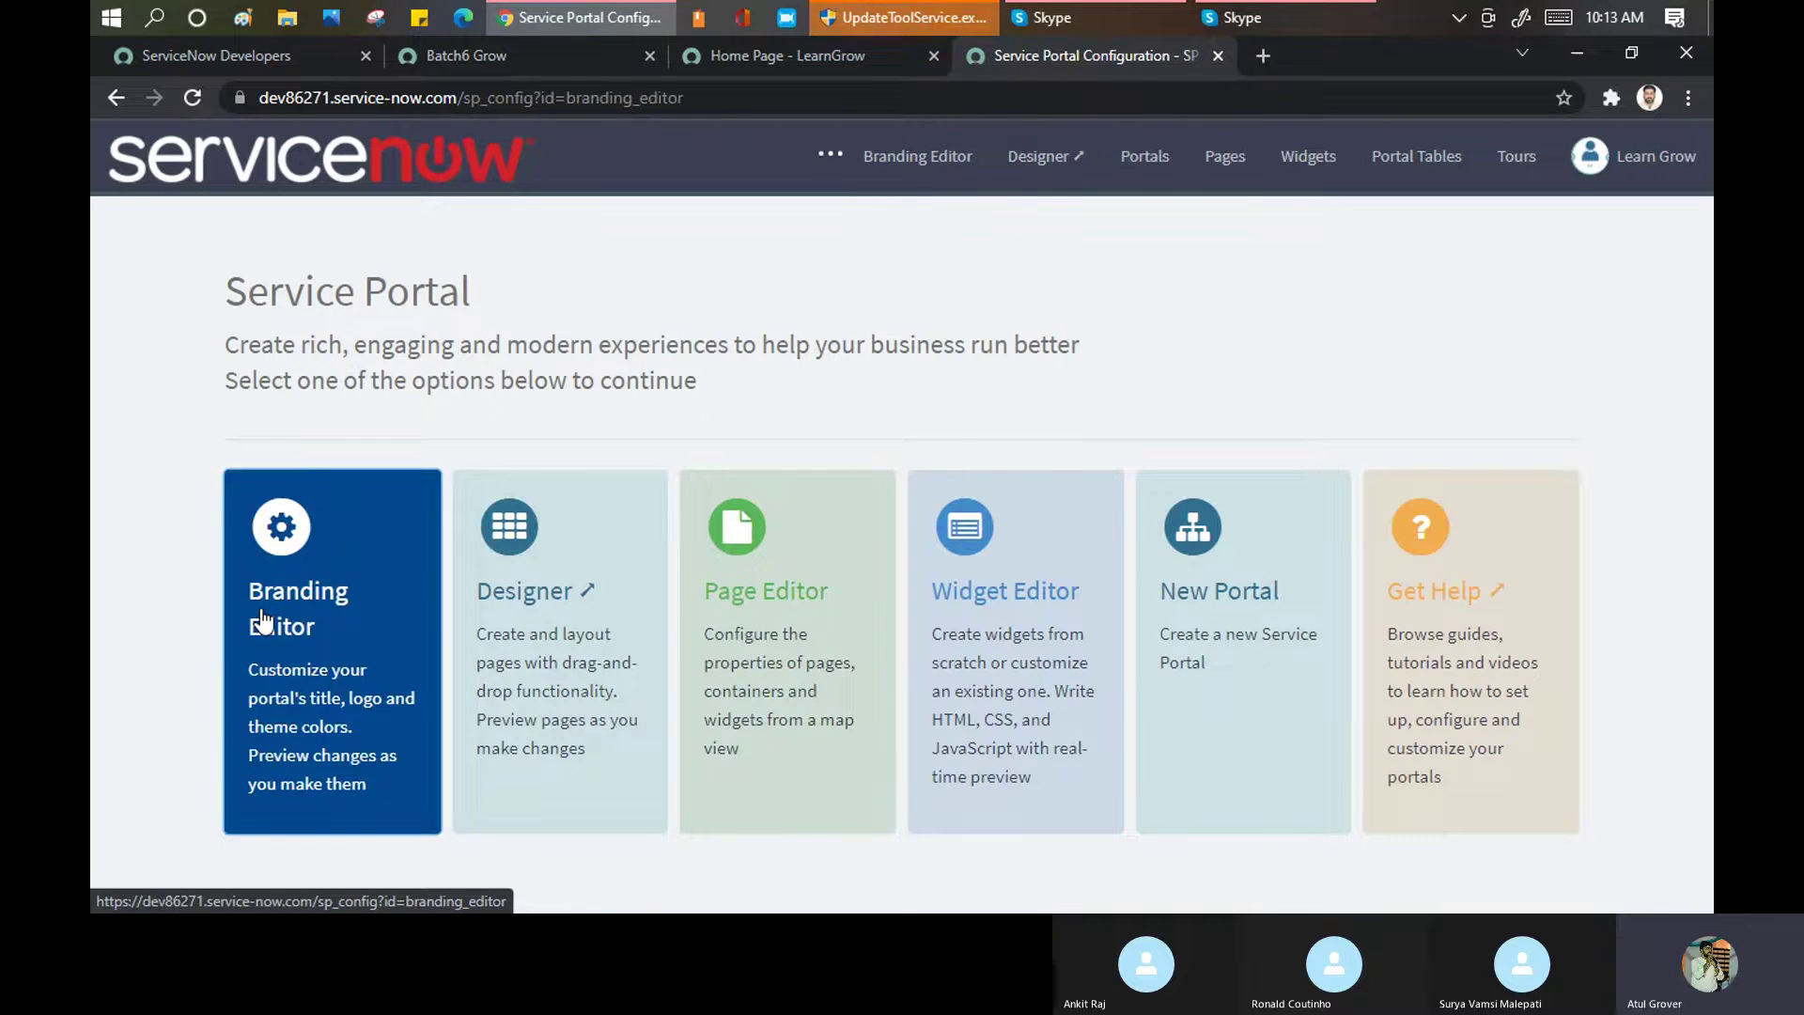
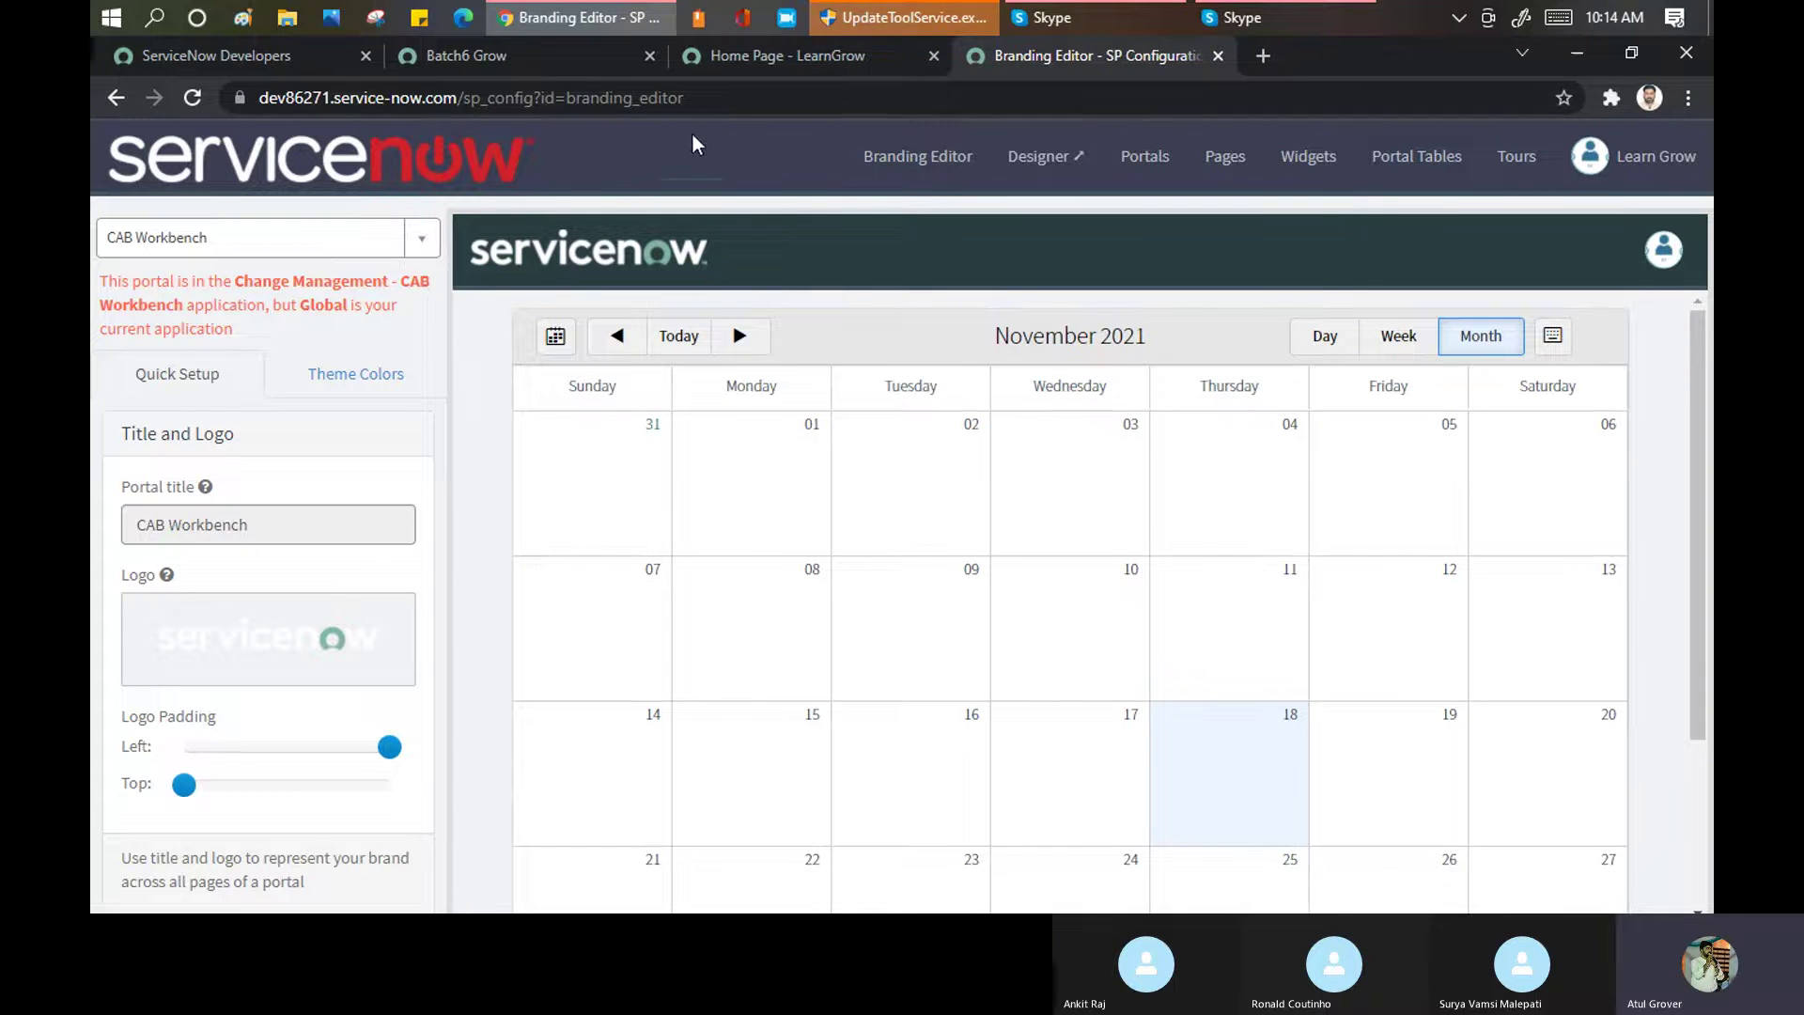
After checking the live home page, search 'lng' and select the LearnGrow portal for branding
{"action": "left_click", "coordinate": [760, 55]}
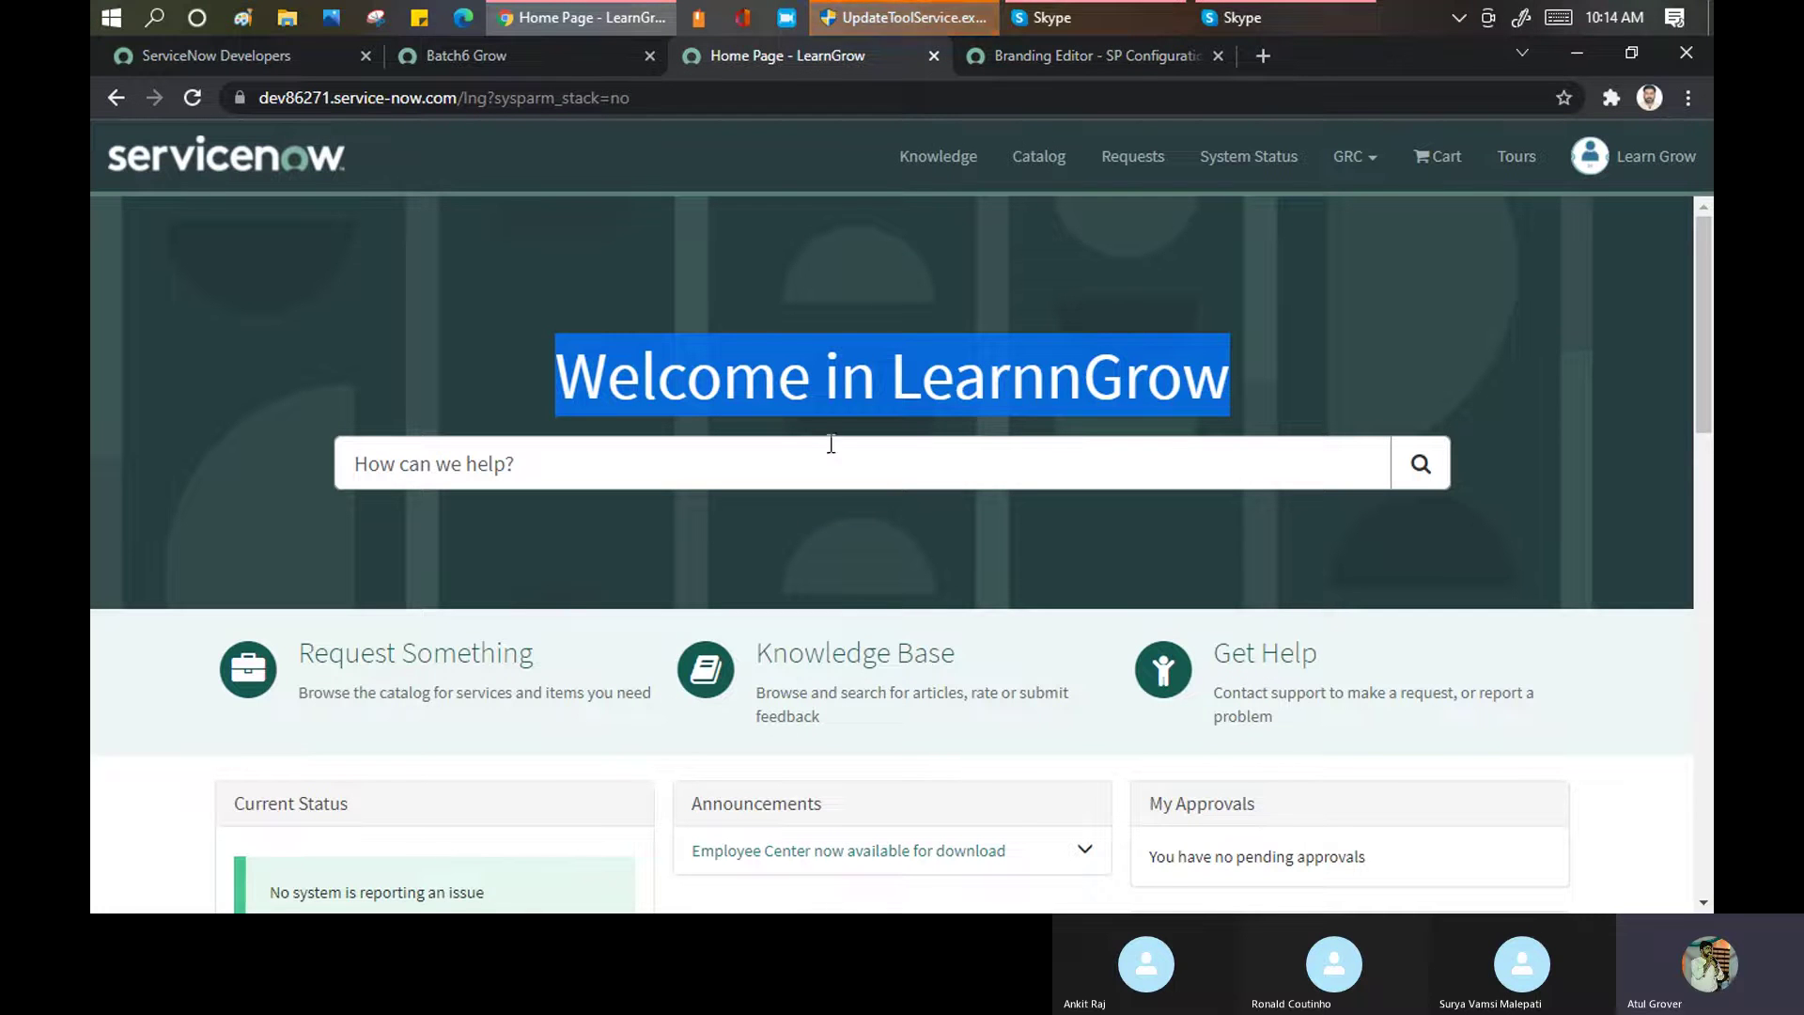
{"action": "left_click", "coordinate": [1028, 56]}
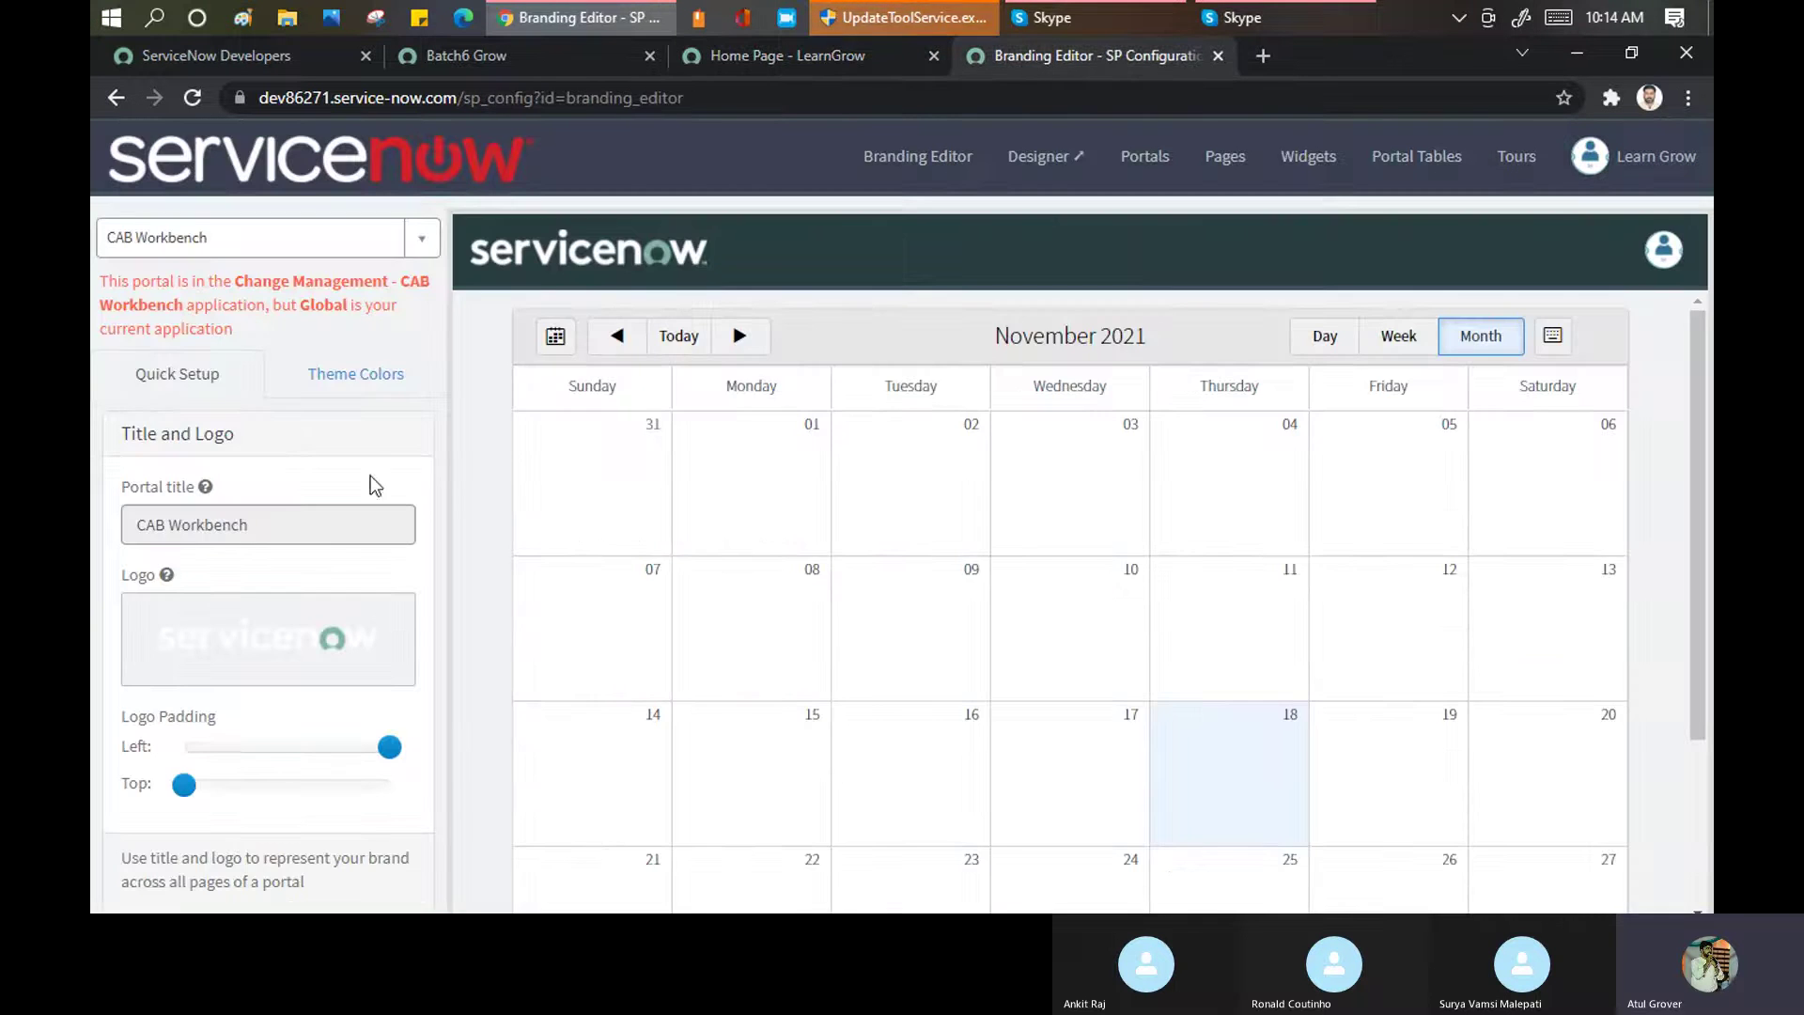
{"action": "left_click", "coordinate": [414, 247]}
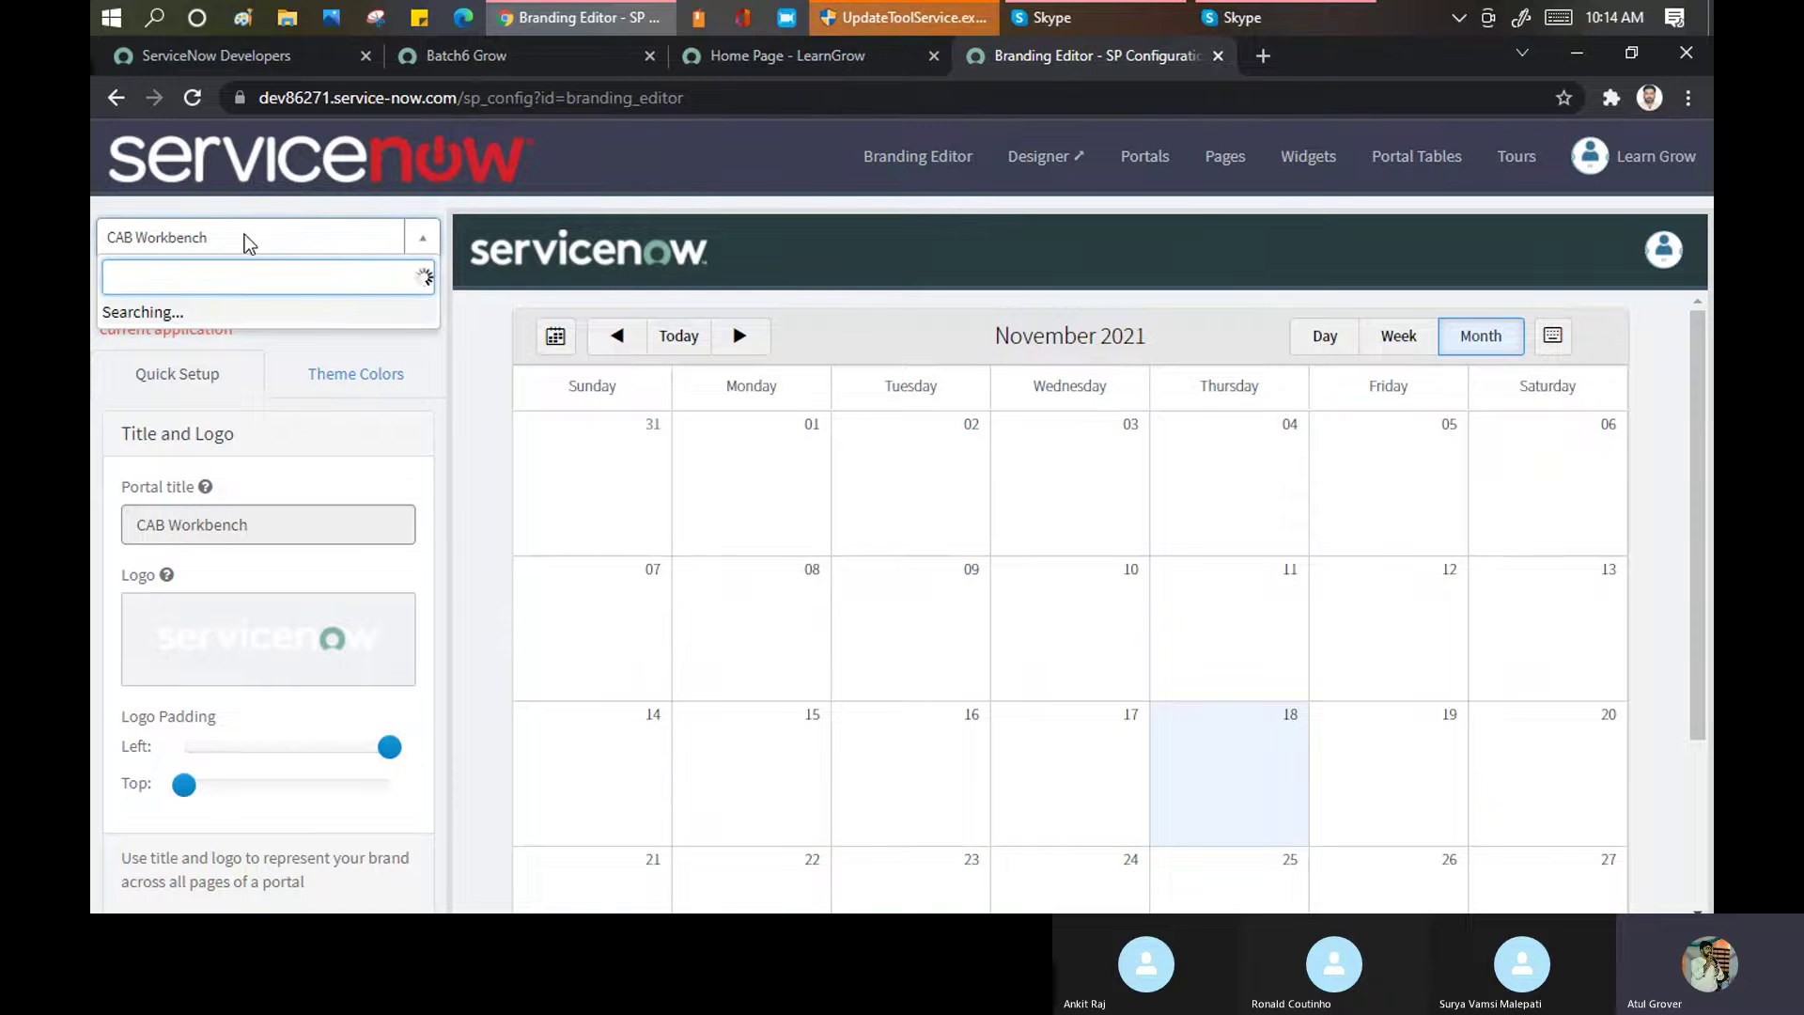
{"action": "type", "text": "In"}
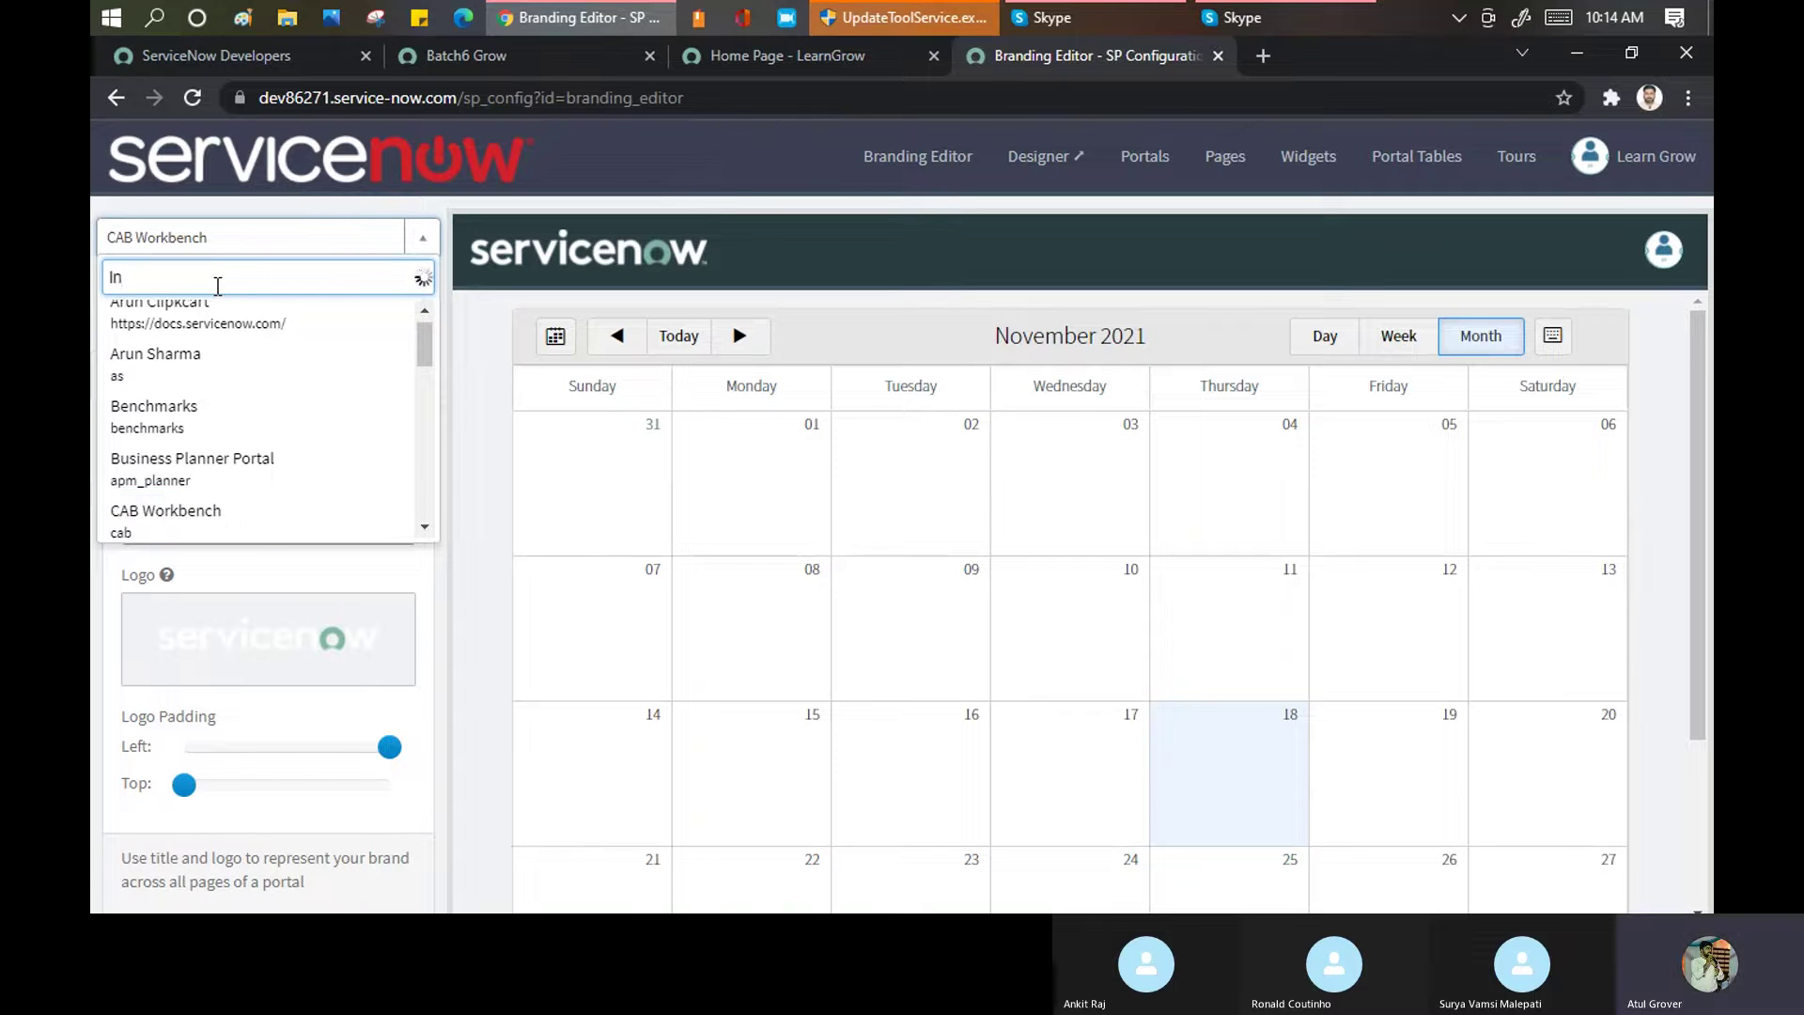
{"action": "type", "text": "g"}
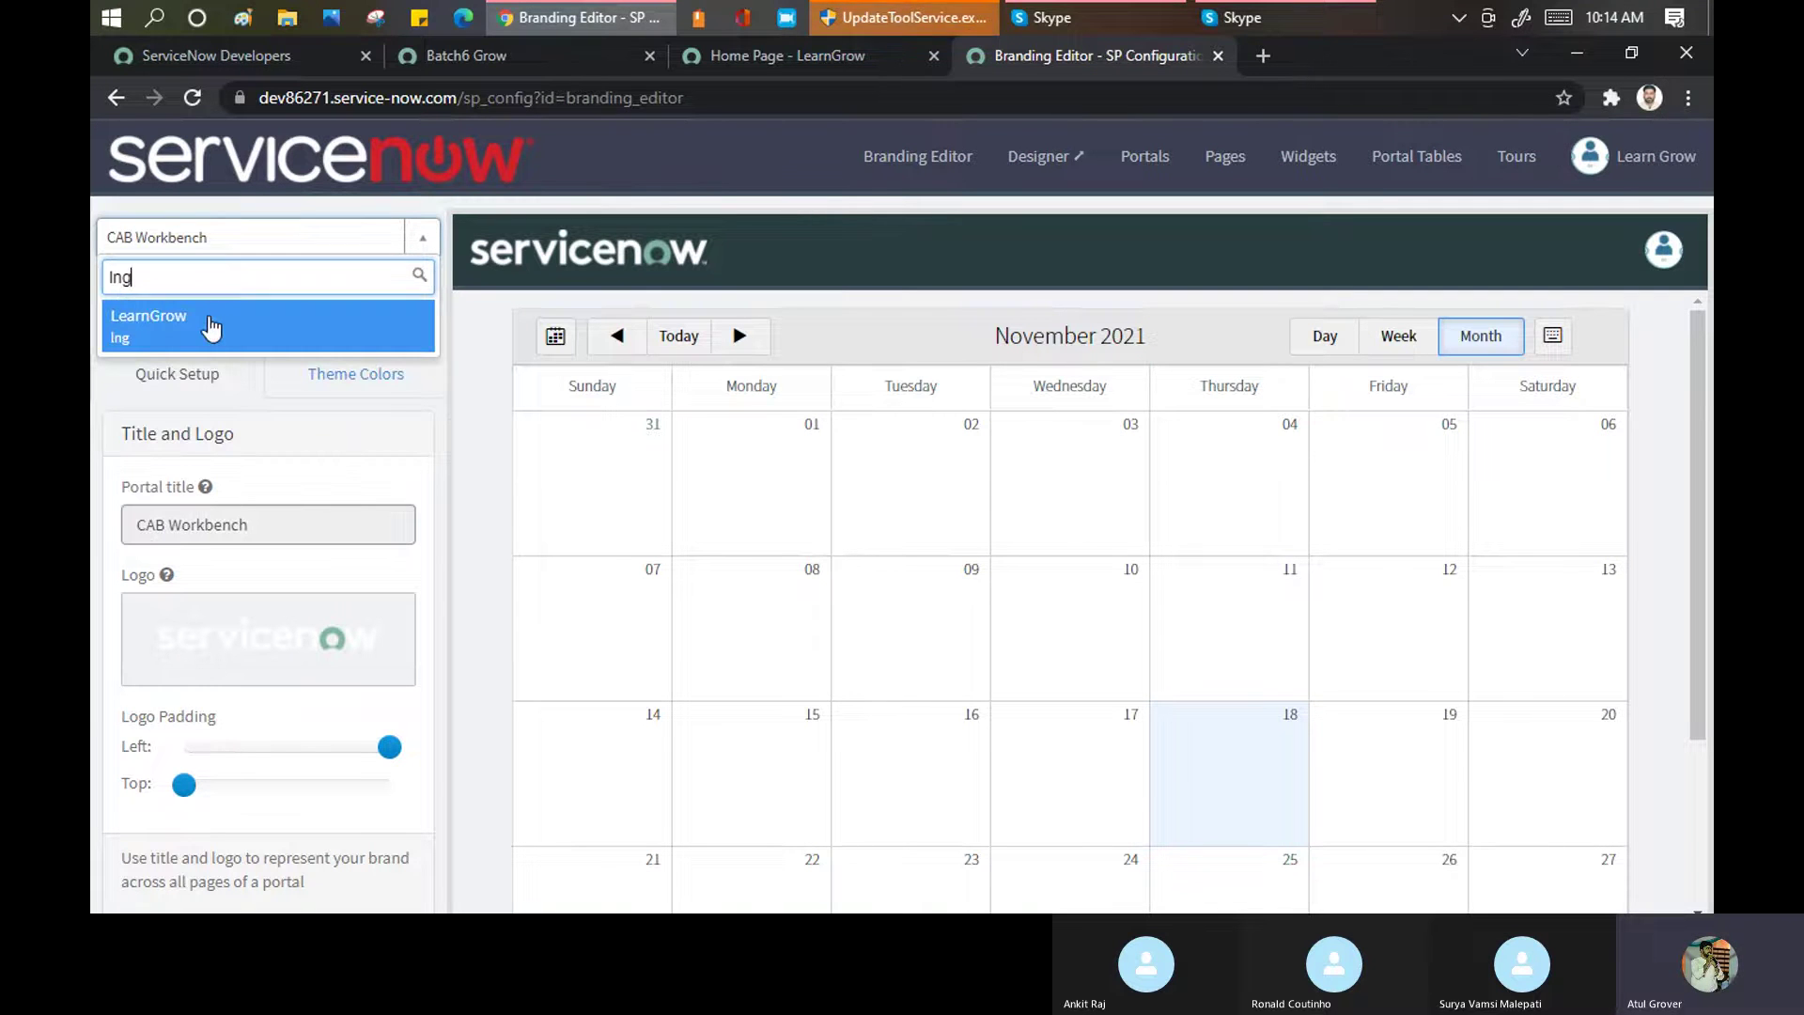
{"action": "left_click", "coordinate": [209, 319]}
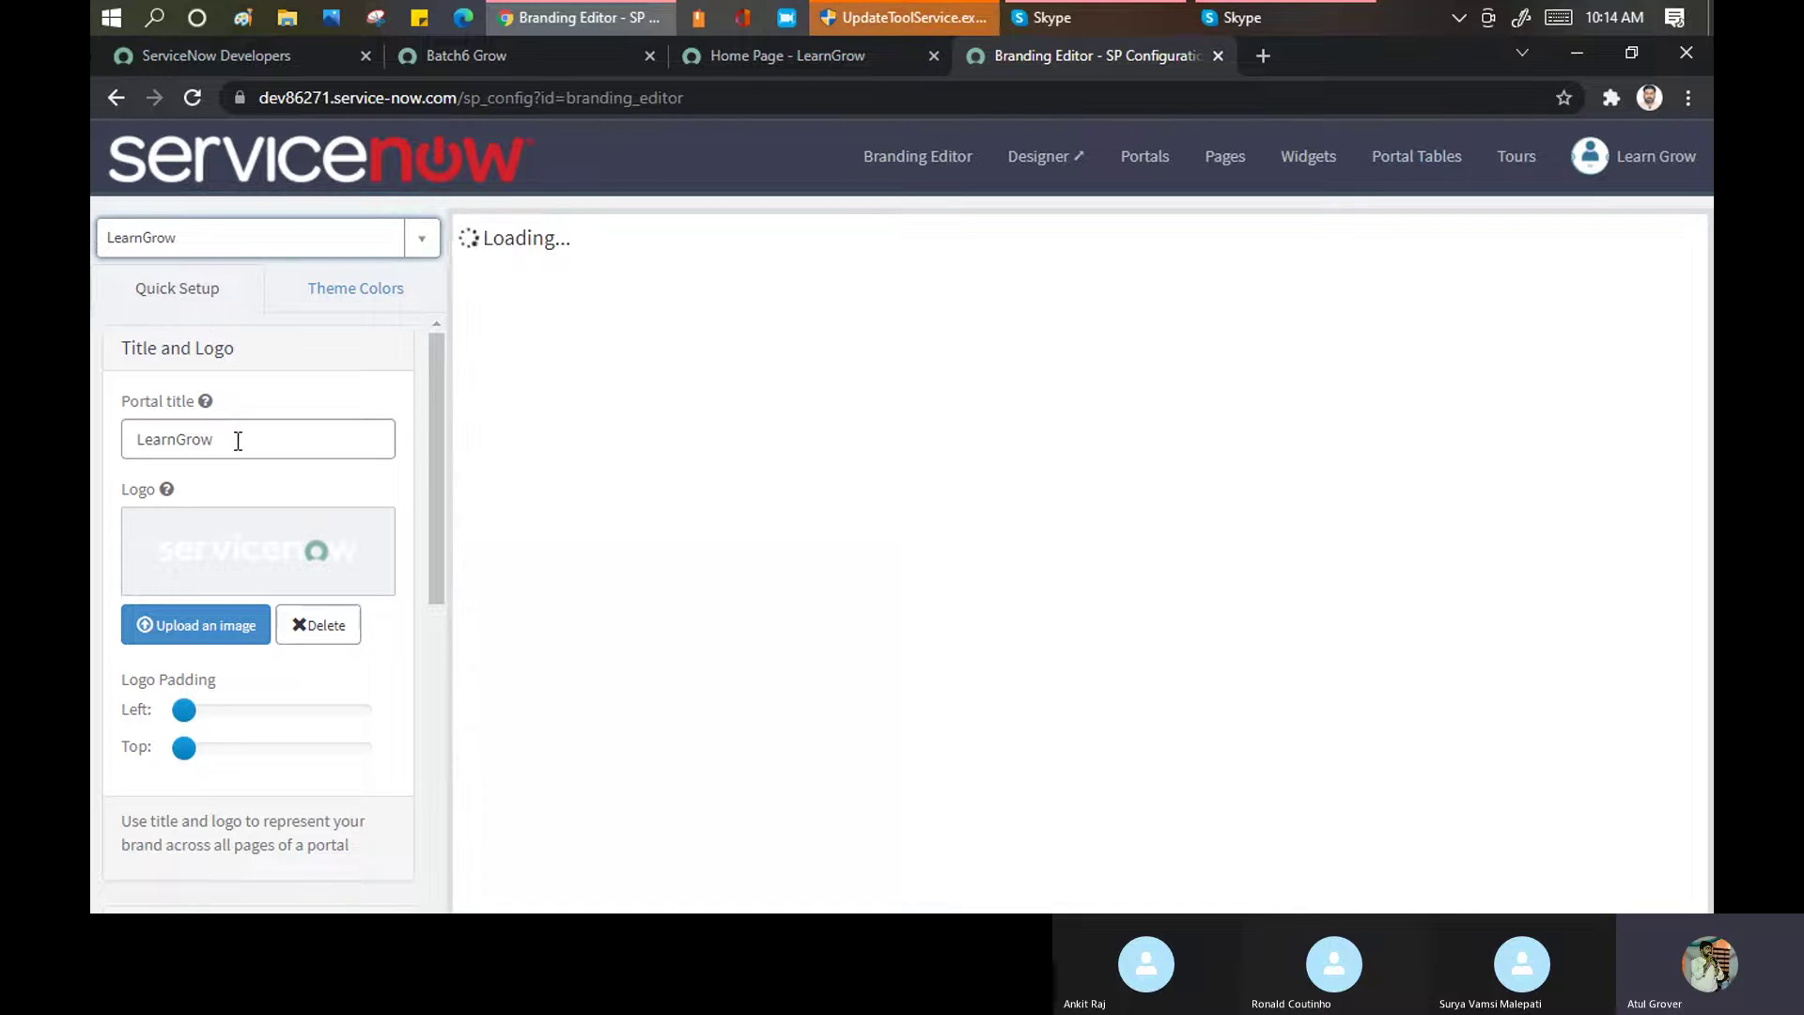
Replace the portal title with 'LearnGrow Together'
{"action": "left_click", "coordinate": [238, 440]}
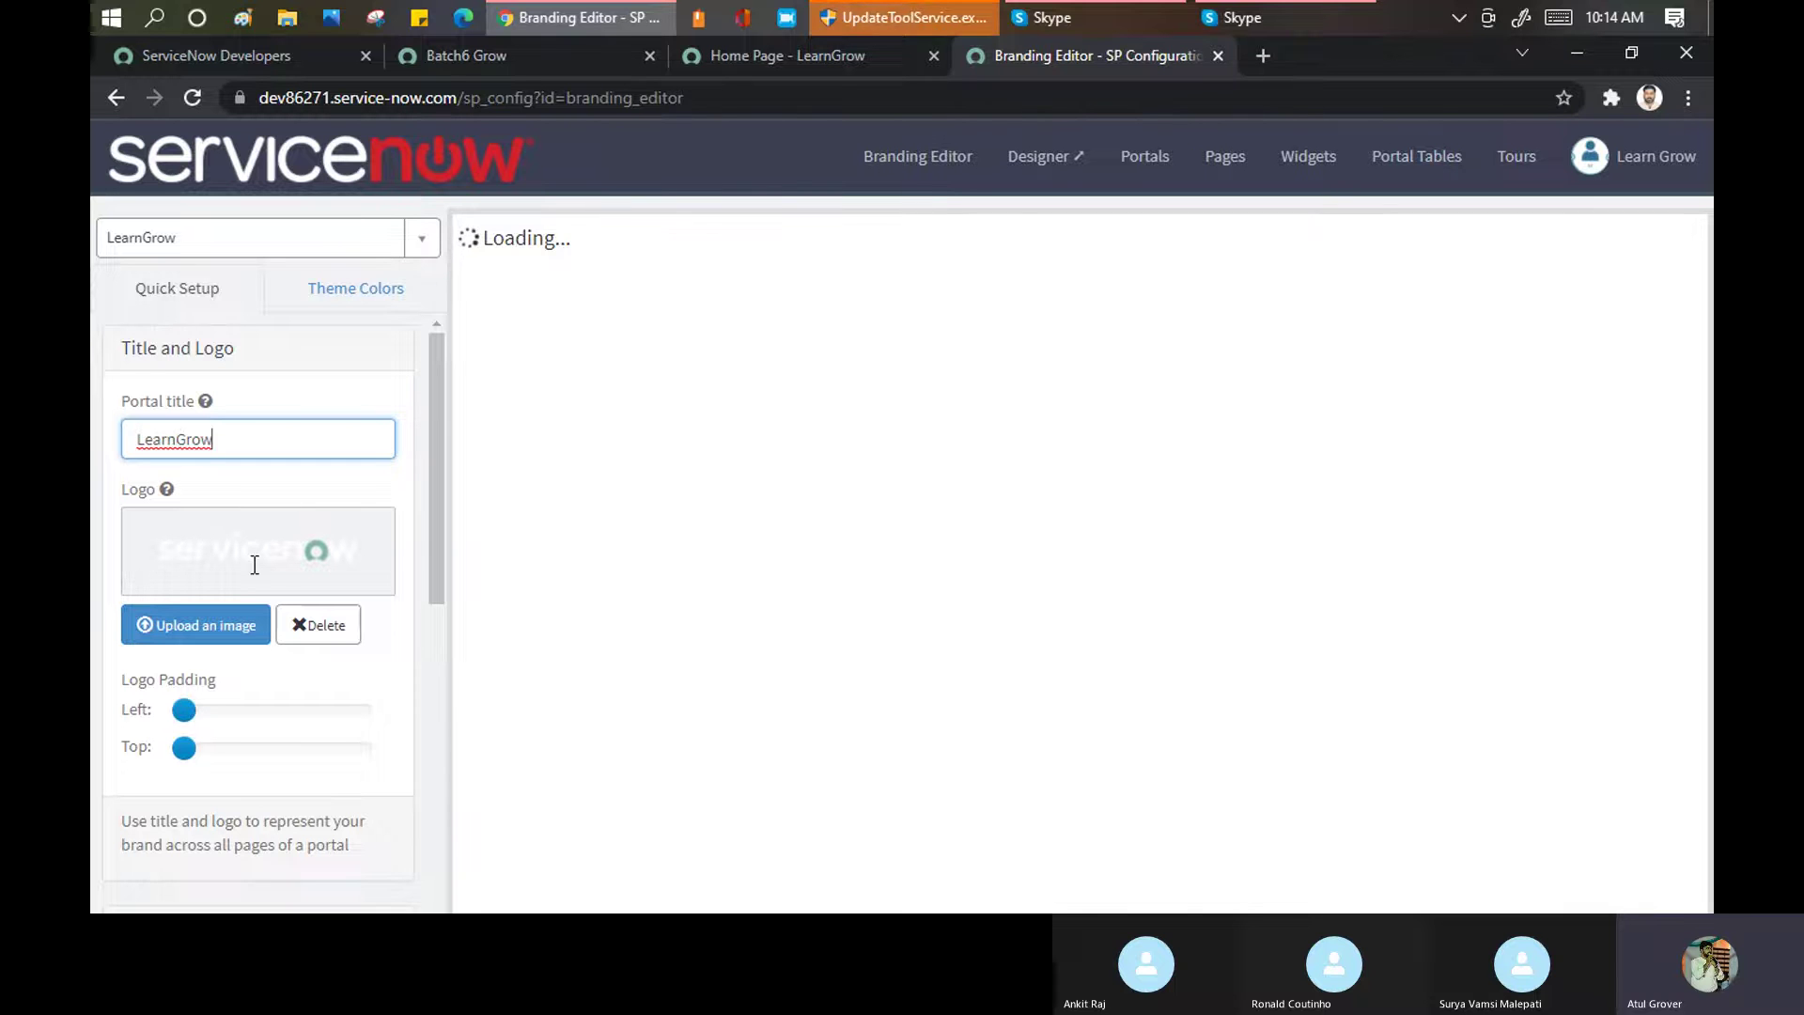
{"action": "key", "text": "ctrl+a"}
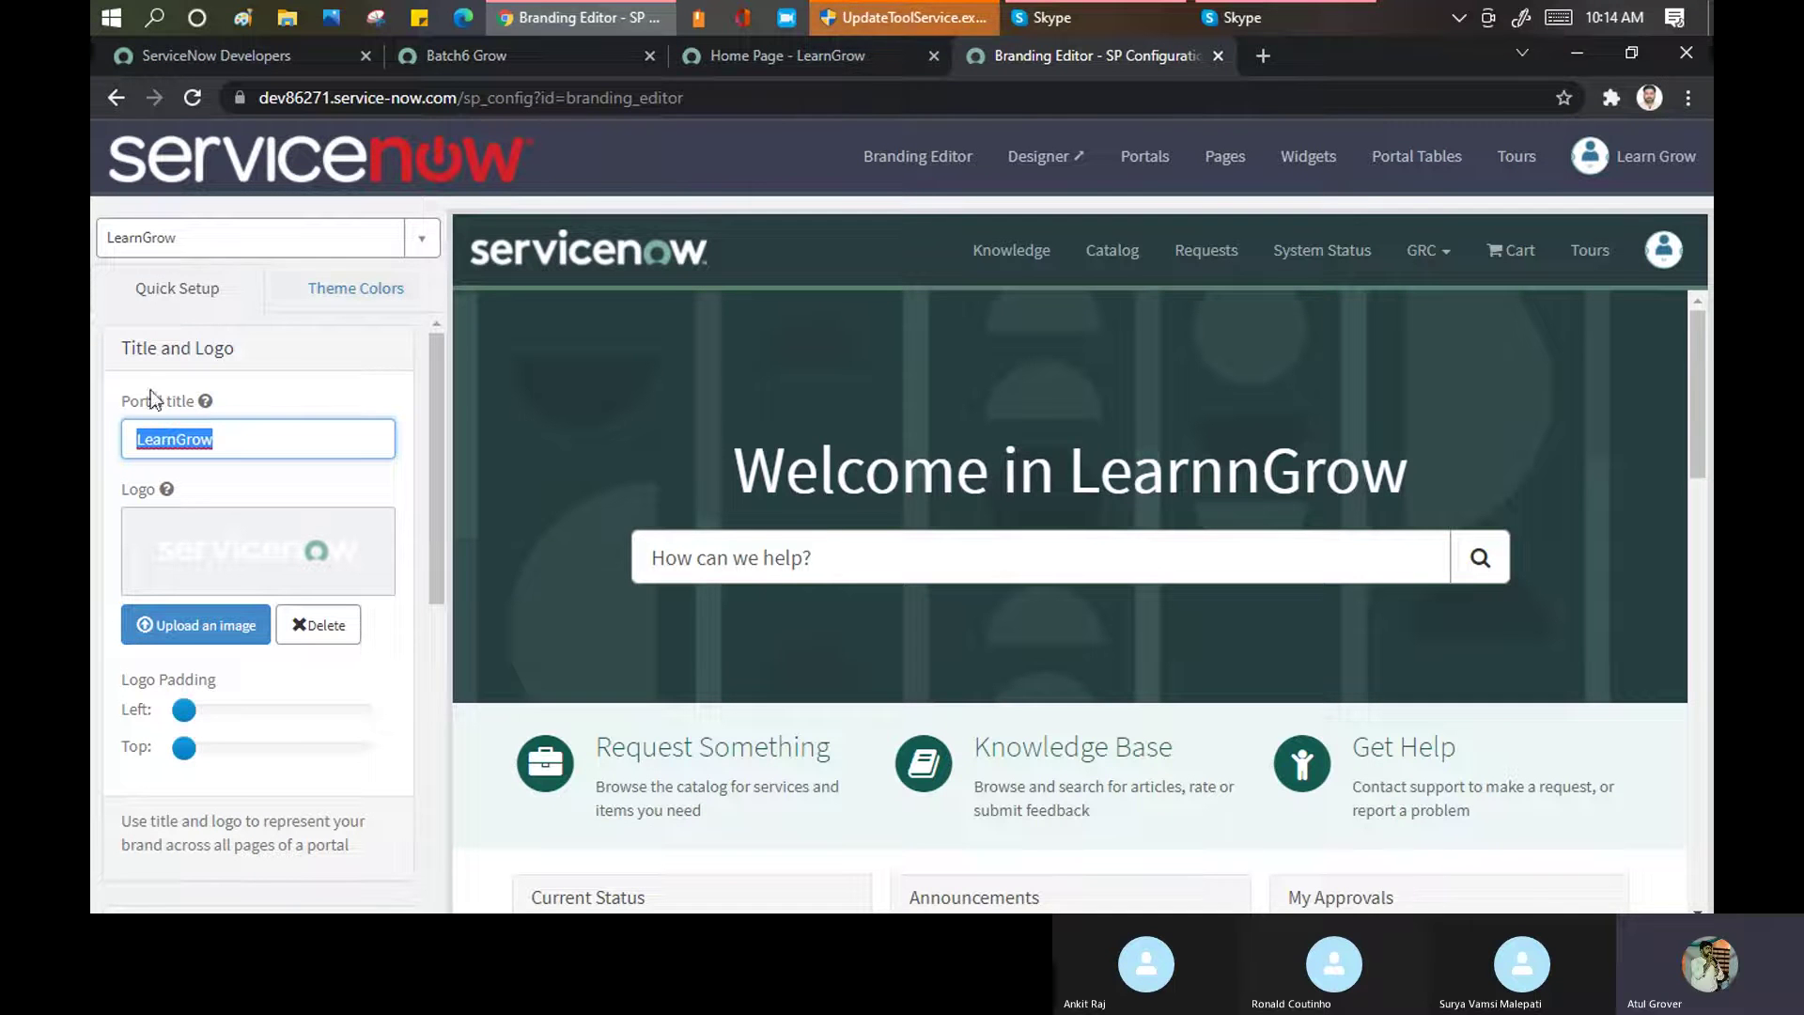
{"action": "type", "text": "LearnGrow Tog"}
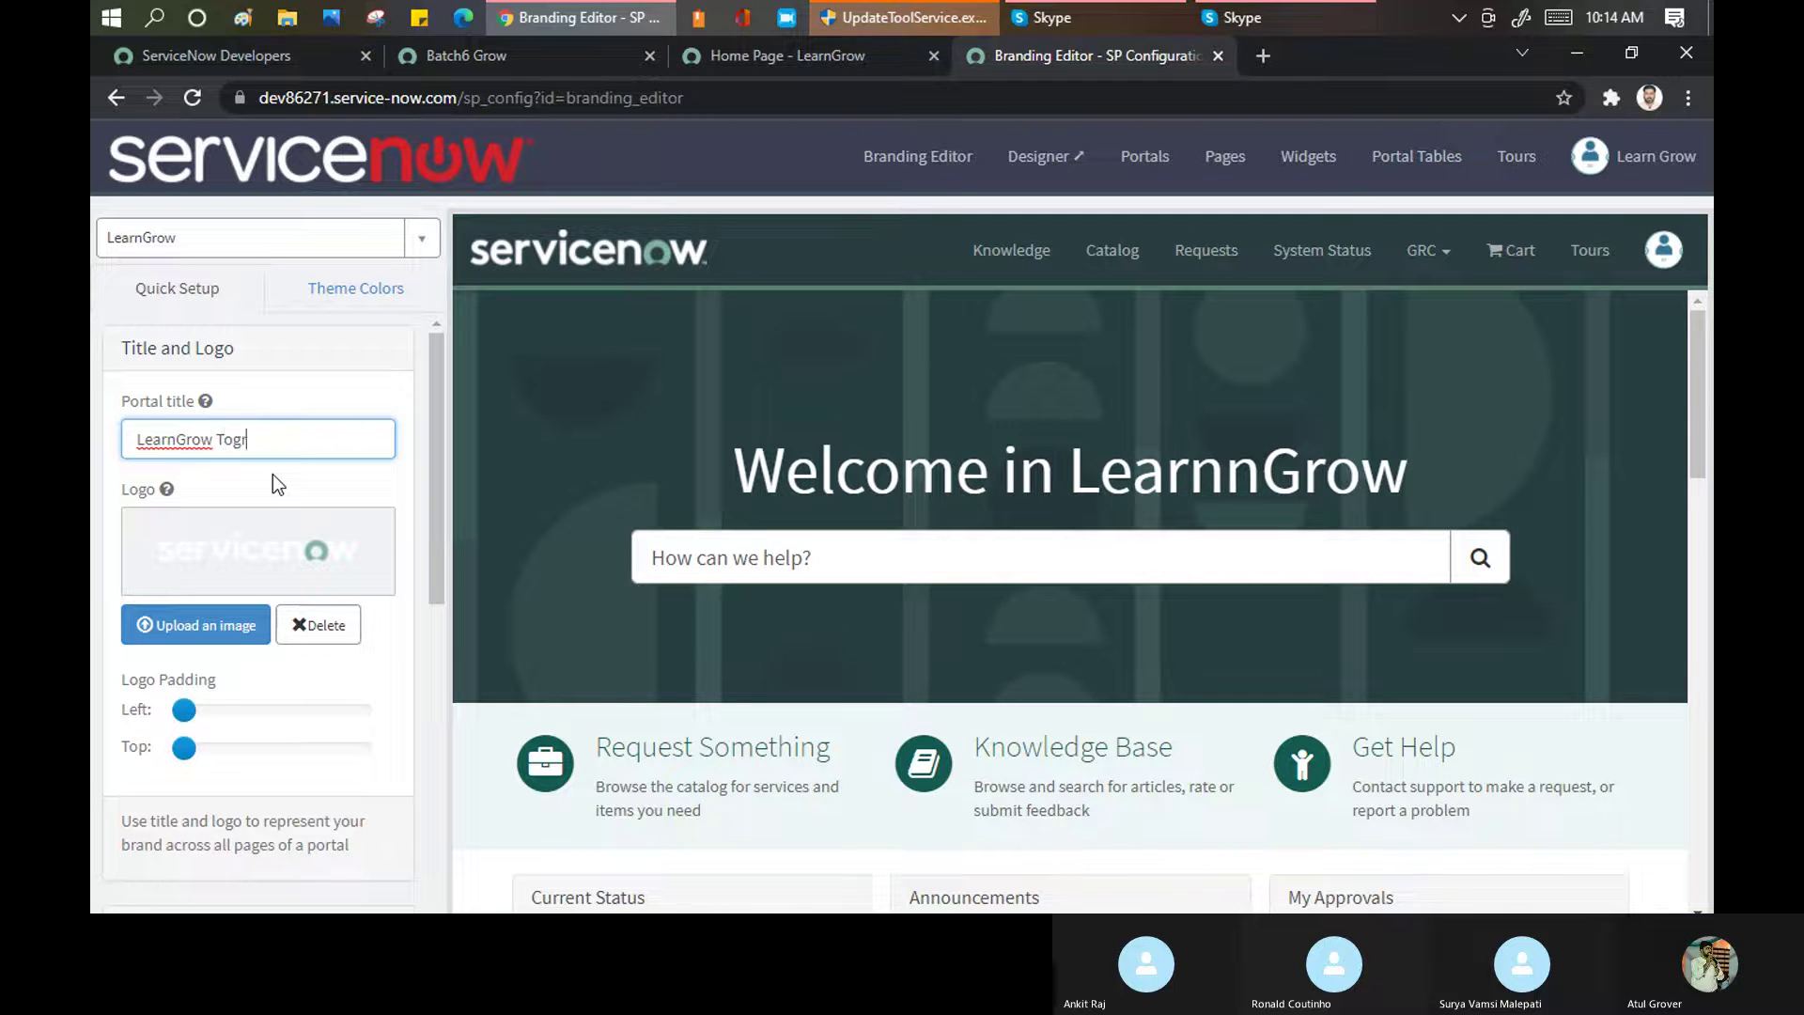
{"action": "type", "text": "ethe"}
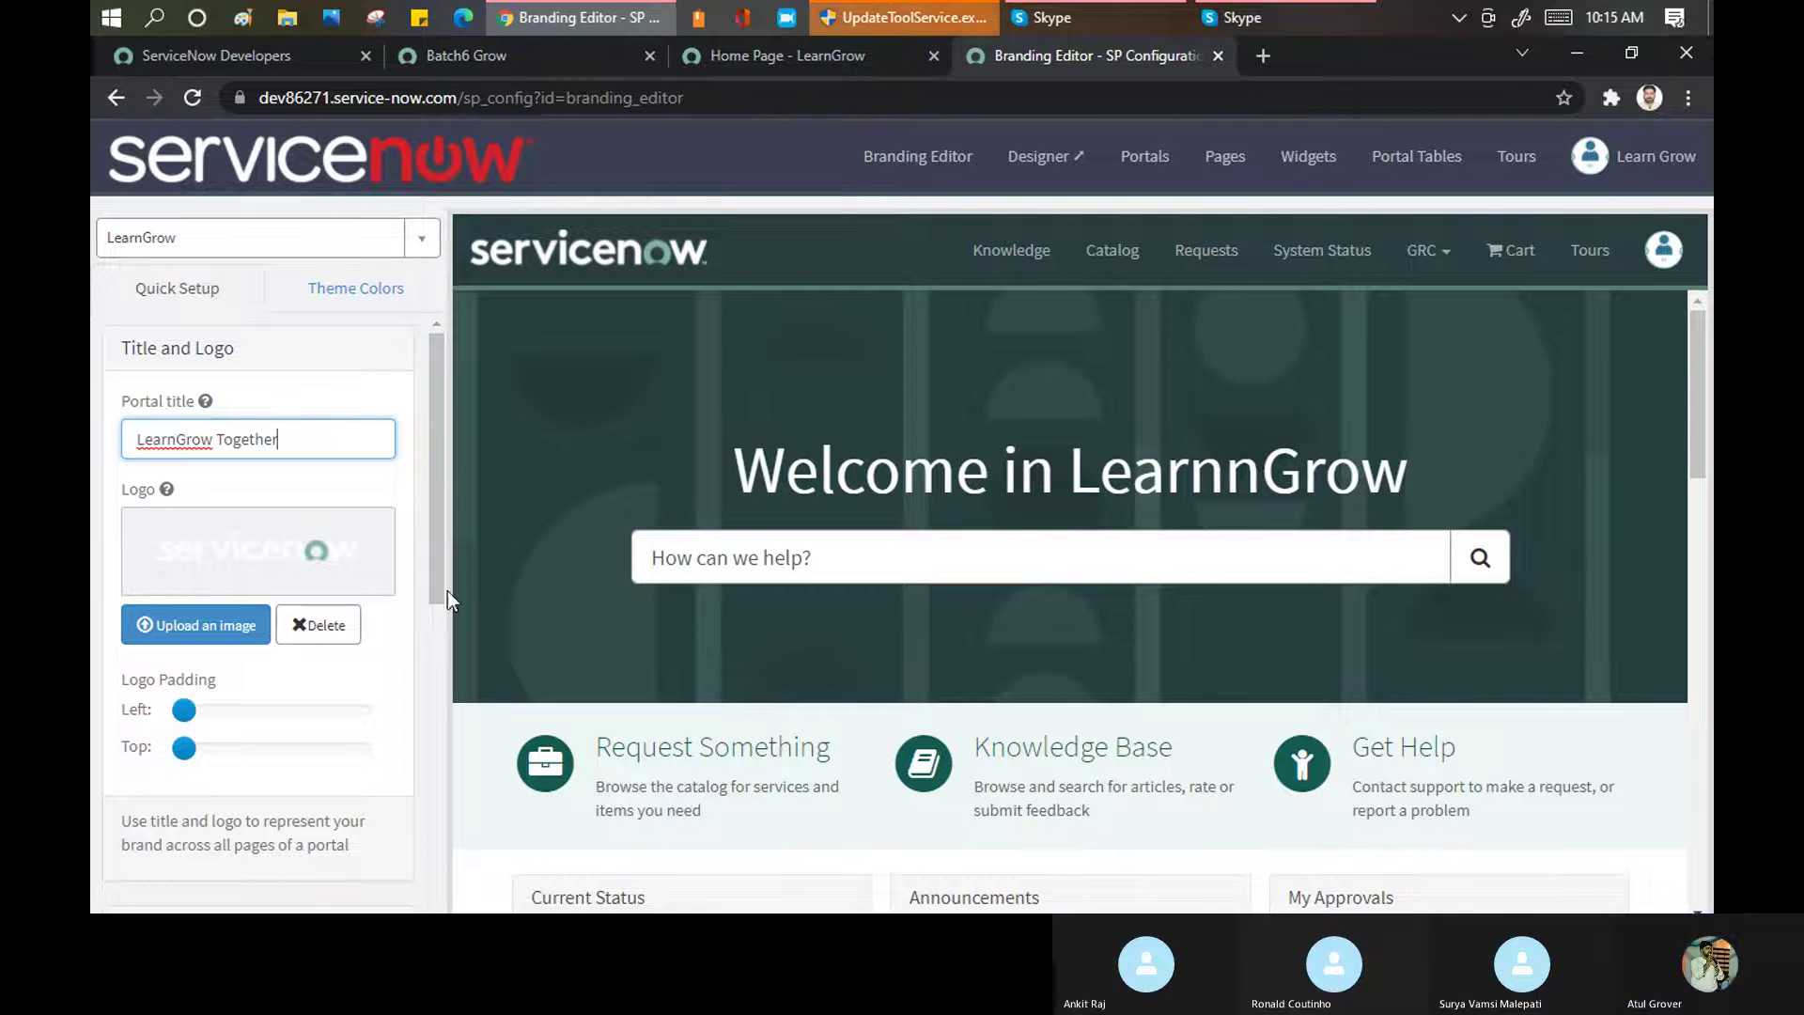
{"action": "left_click", "coordinate": [201, 635]}
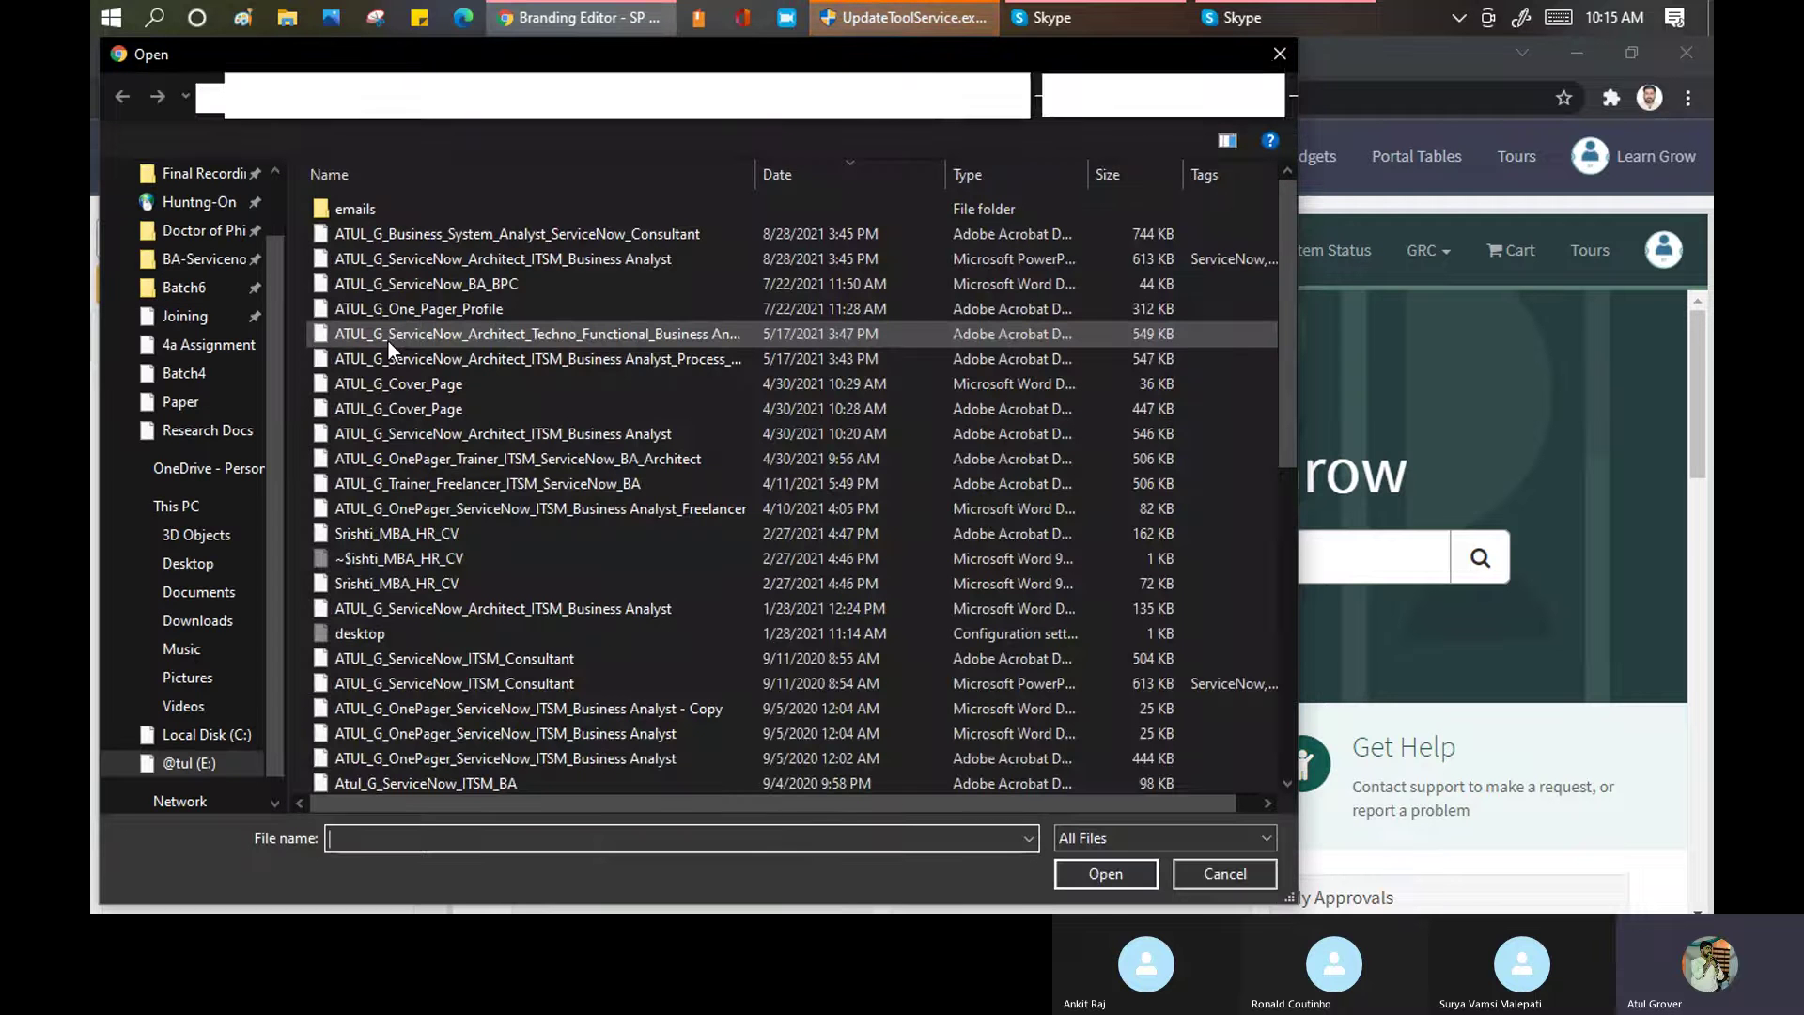
Upload the day1 image from the Batch6 folder as the portal logo
{"action": "left_click", "coordinate": [184, 385]}
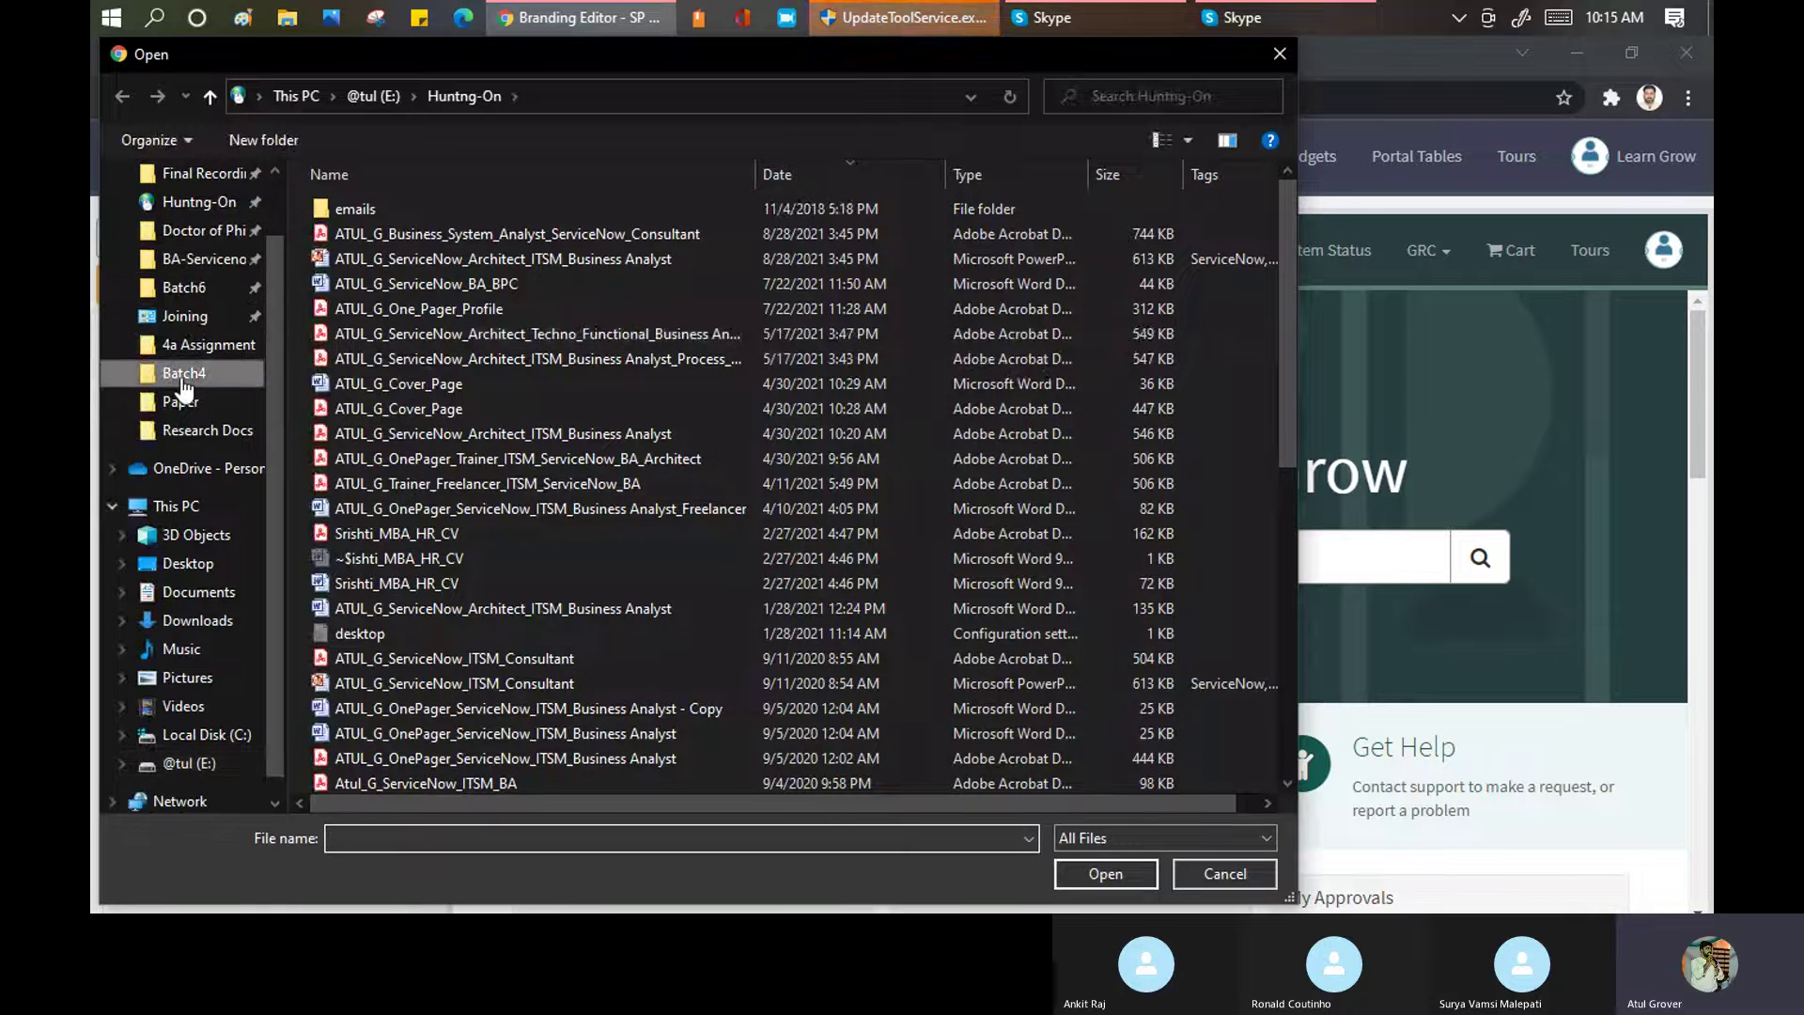
{"action": "scroll", "coordinate": [682, 312], "scroll_direction": "down", "scroll_amount": 10}
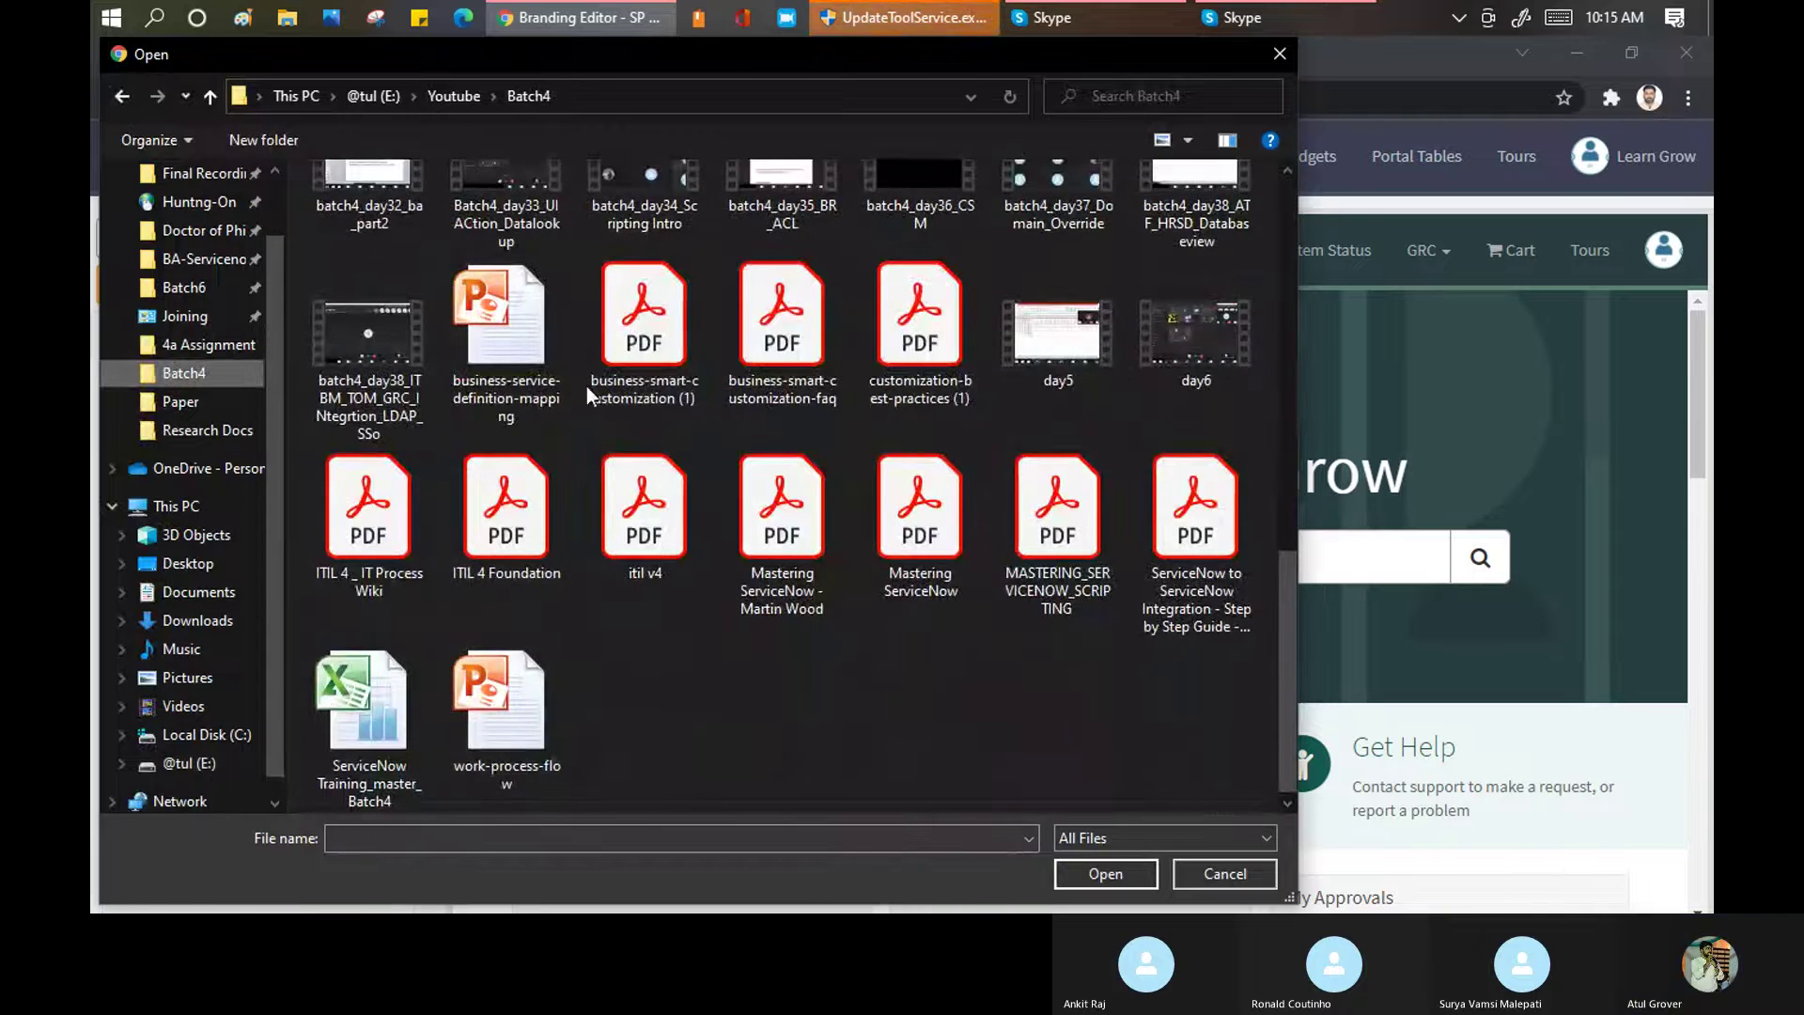
{"action": "scroll", "coordinate": [581, 372], "scroll_direction": "up", "scroll_amount": 8}
{"action": "left_click", "coordinate": [200, 297]}
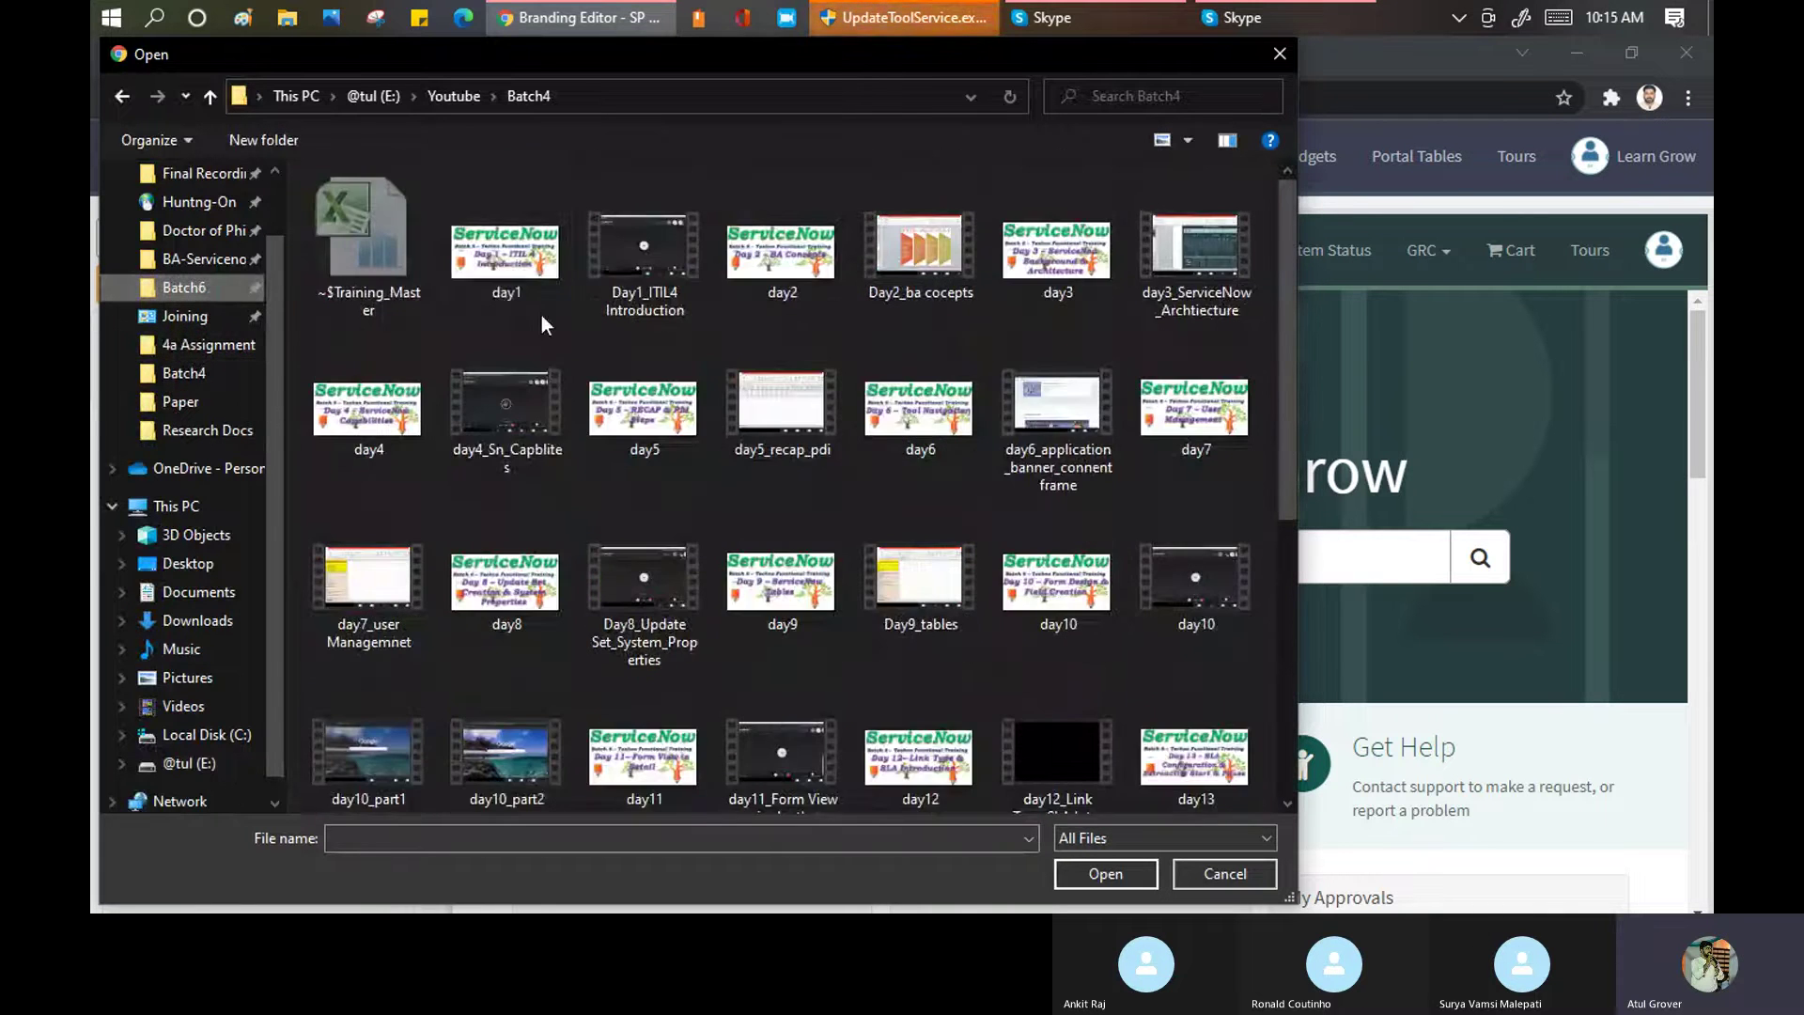
{"action": "left_click", "coordinate": [483, 257]}
{"action": "left_click", "coordinate": [1105, 874]}
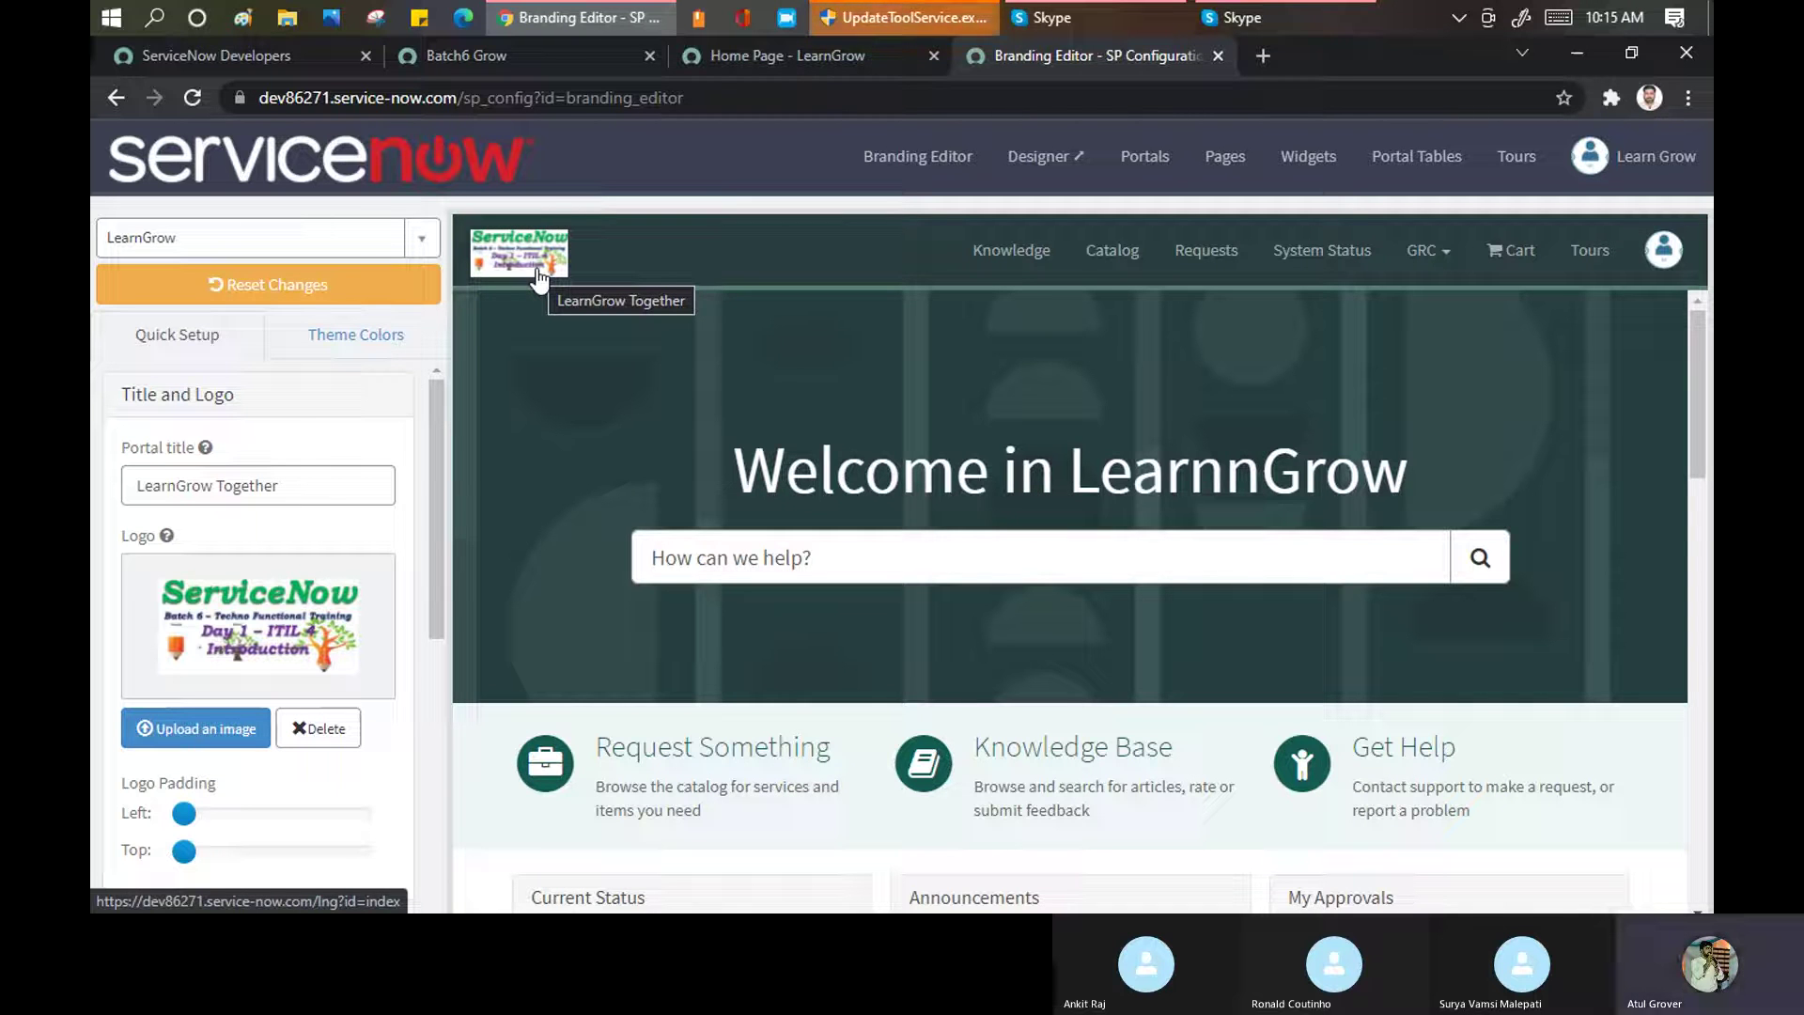
Set the logo's left padding to 6, after trying 4 and reloading the preview
{"action": "scroll", "coordinate": [235, 453], "scroll_direction": "down", "scroll_amount": 3}
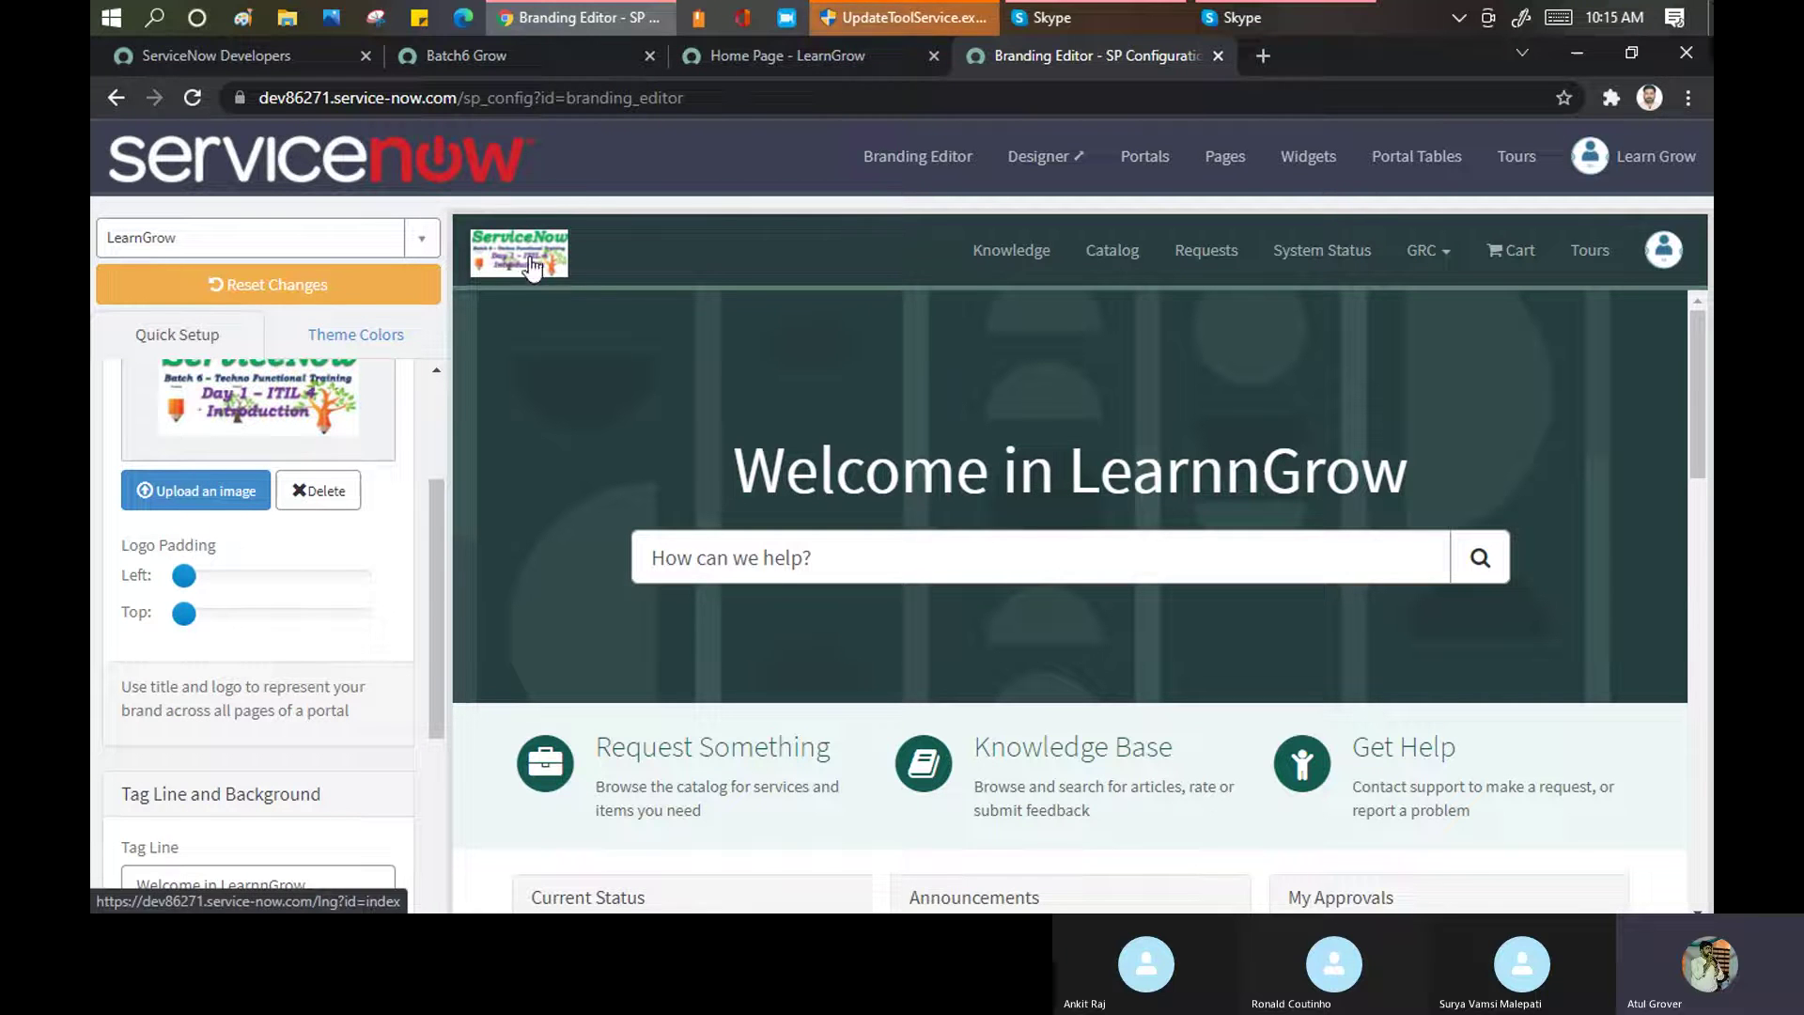
{"action": "mouse_move", "coordinate": [190, 579]}
{"action": "left_click_drag", "start_coordinate": [191, 581], "coordinate": [271, 577]}
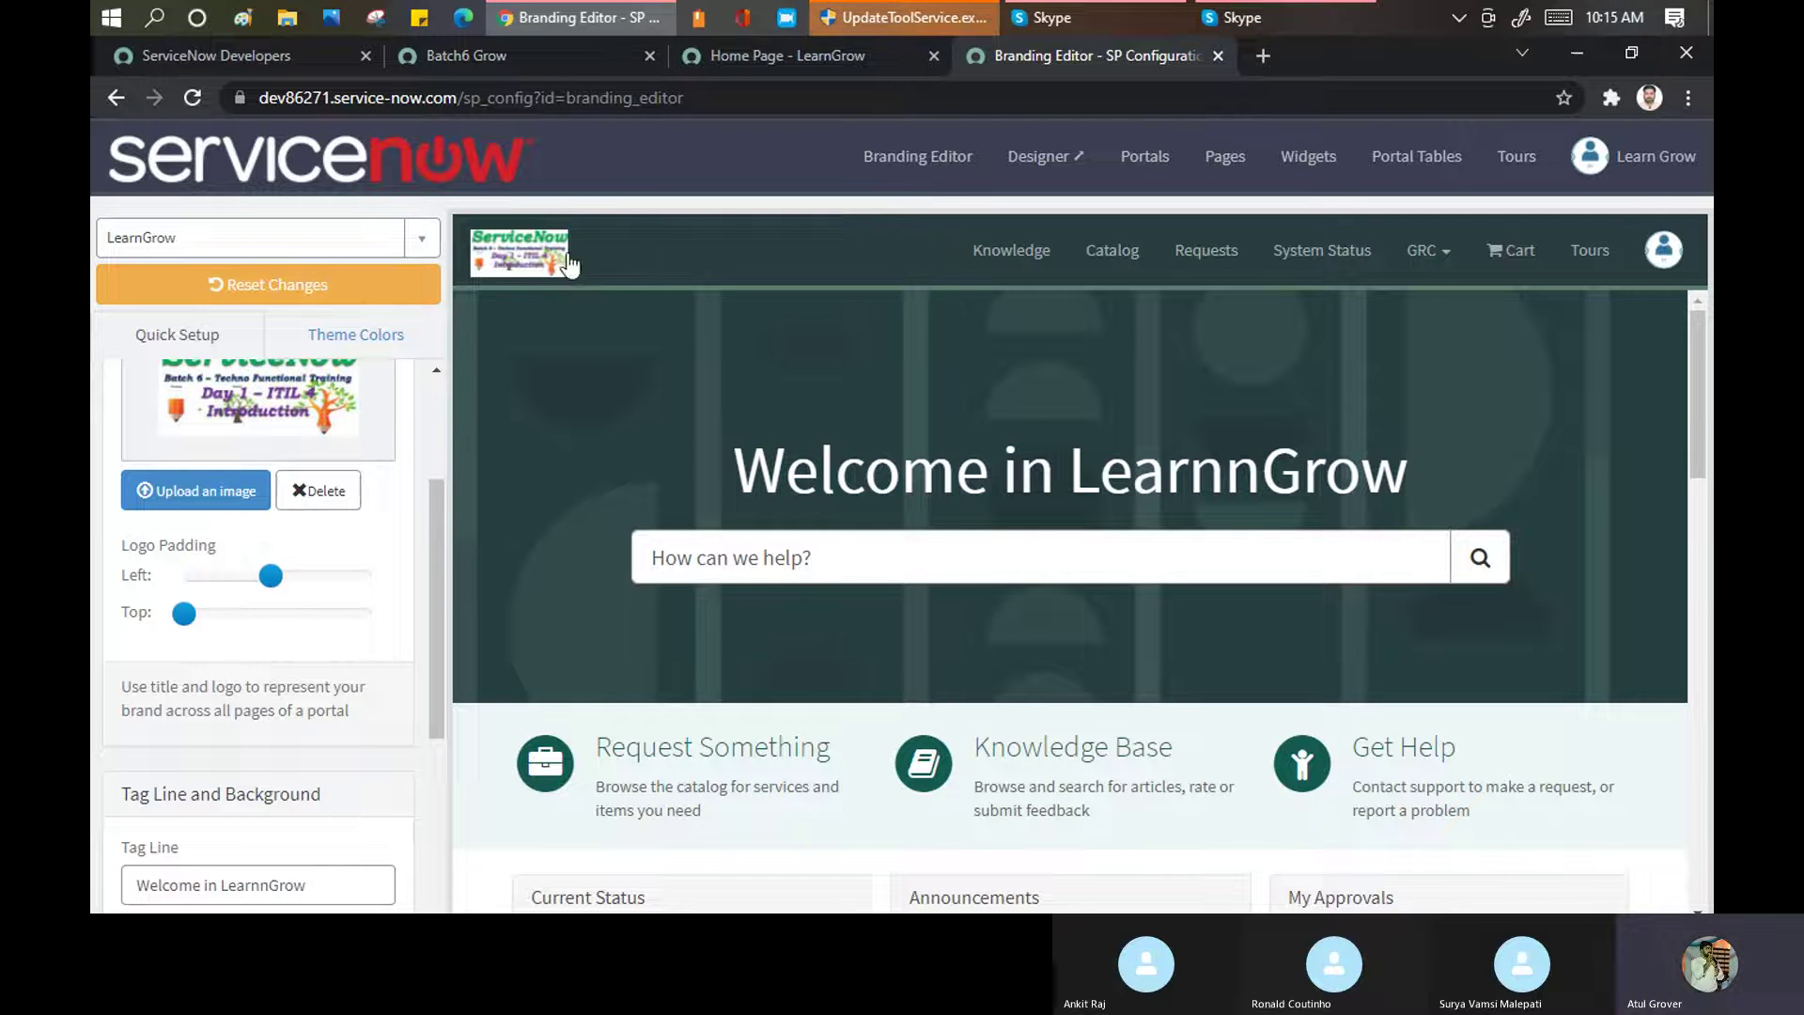
{"action": "left_click", "coordinate": [520, 255]}
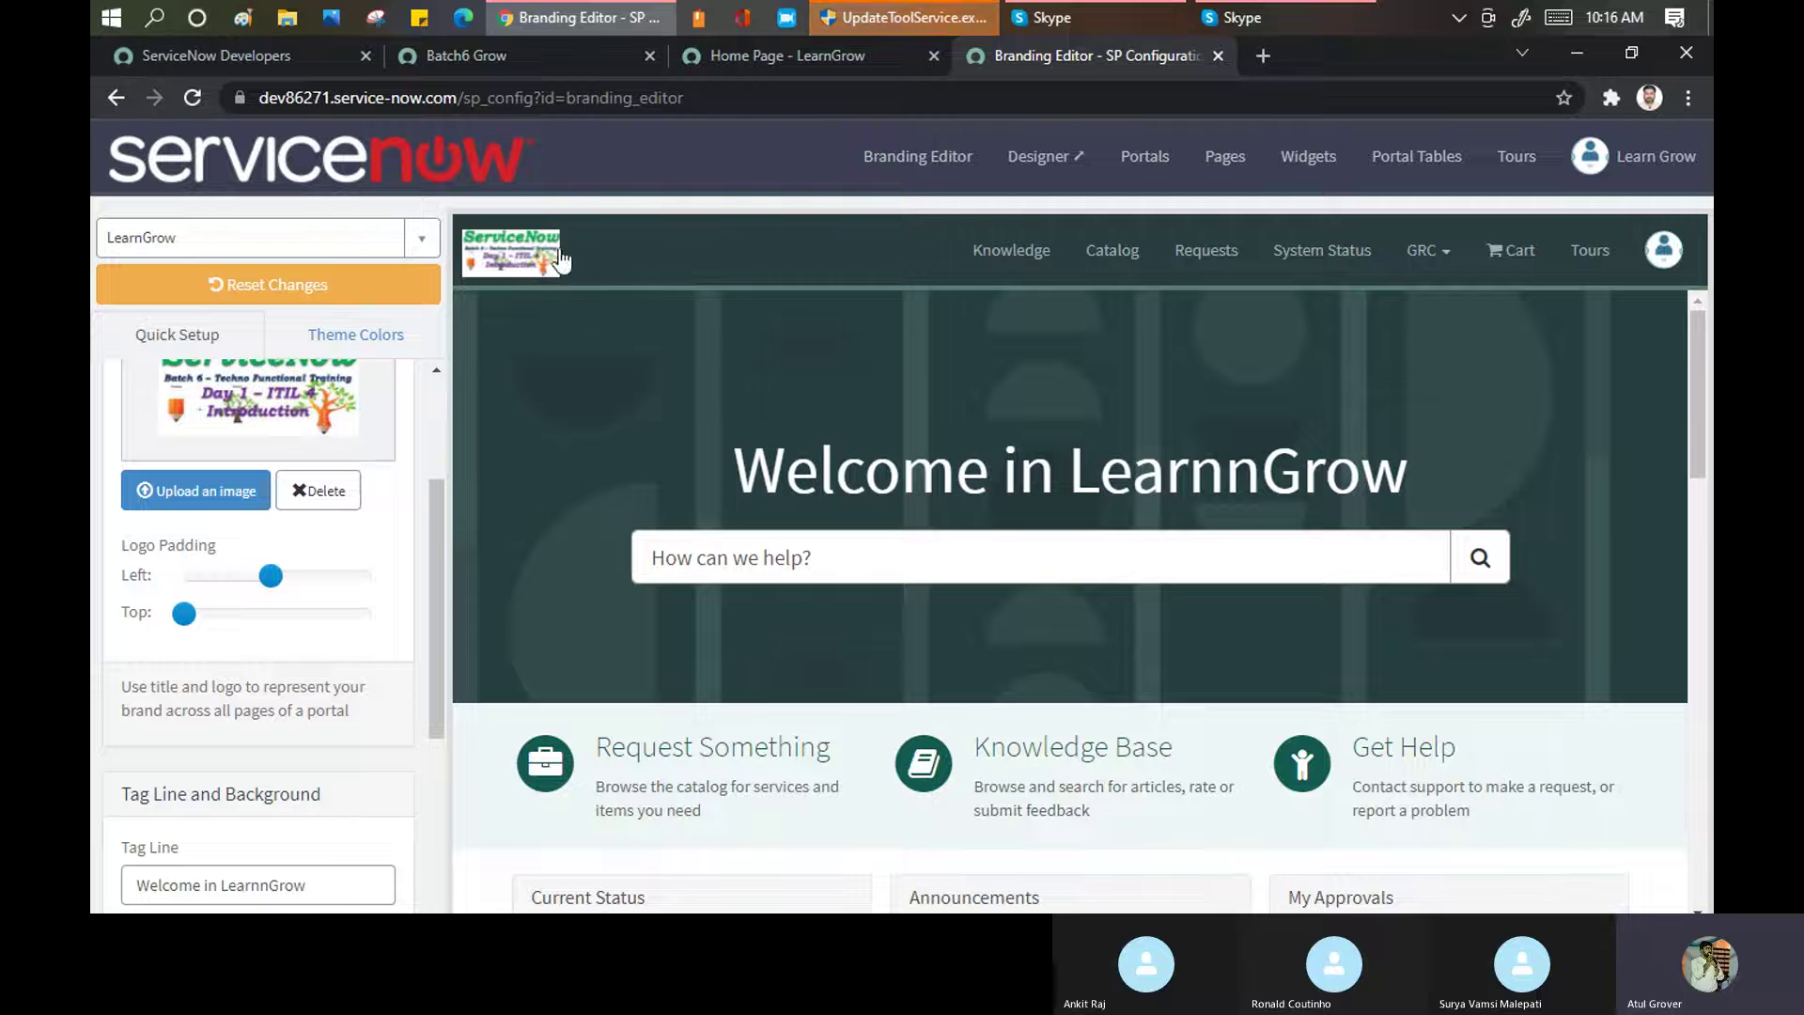
{"action": "mouse_move", "coordinate": [363, 571]}
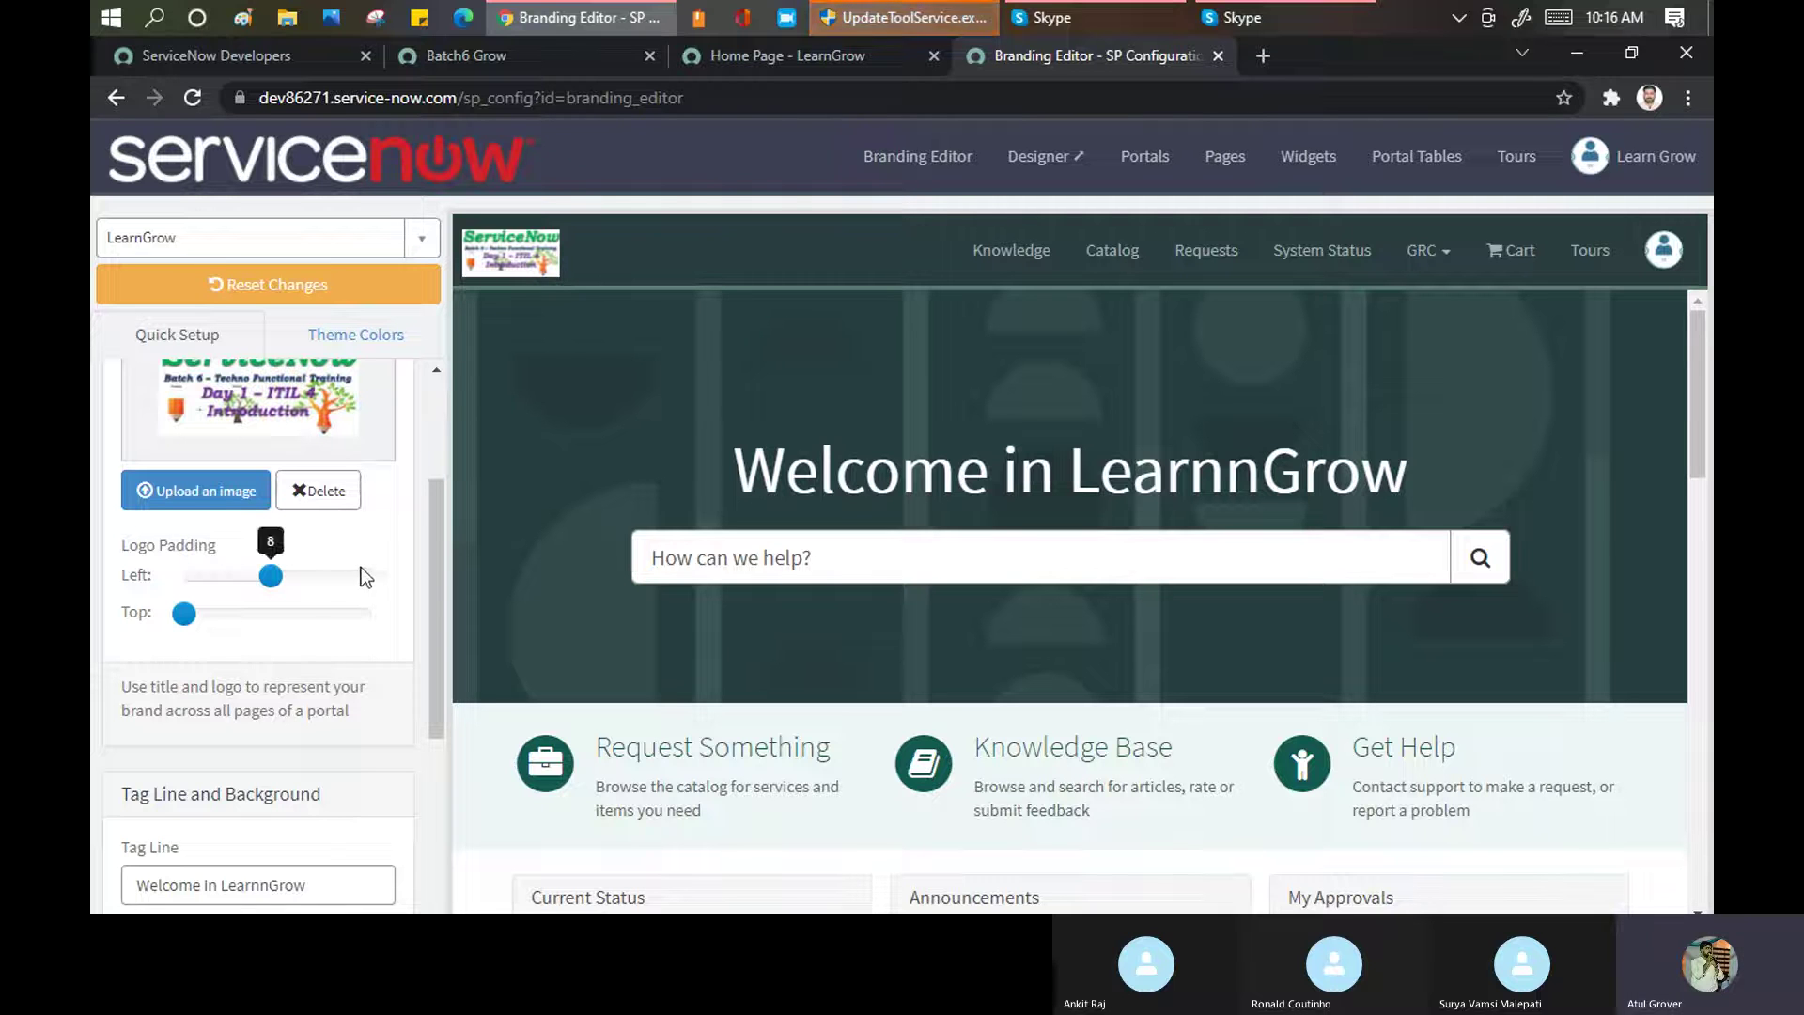
{"action": "left_click_drag", "start_coordinate": [273, 590], "coordinate": [242, 618]}
{"action": "mouse_move", "coordinate": [188, 620]}
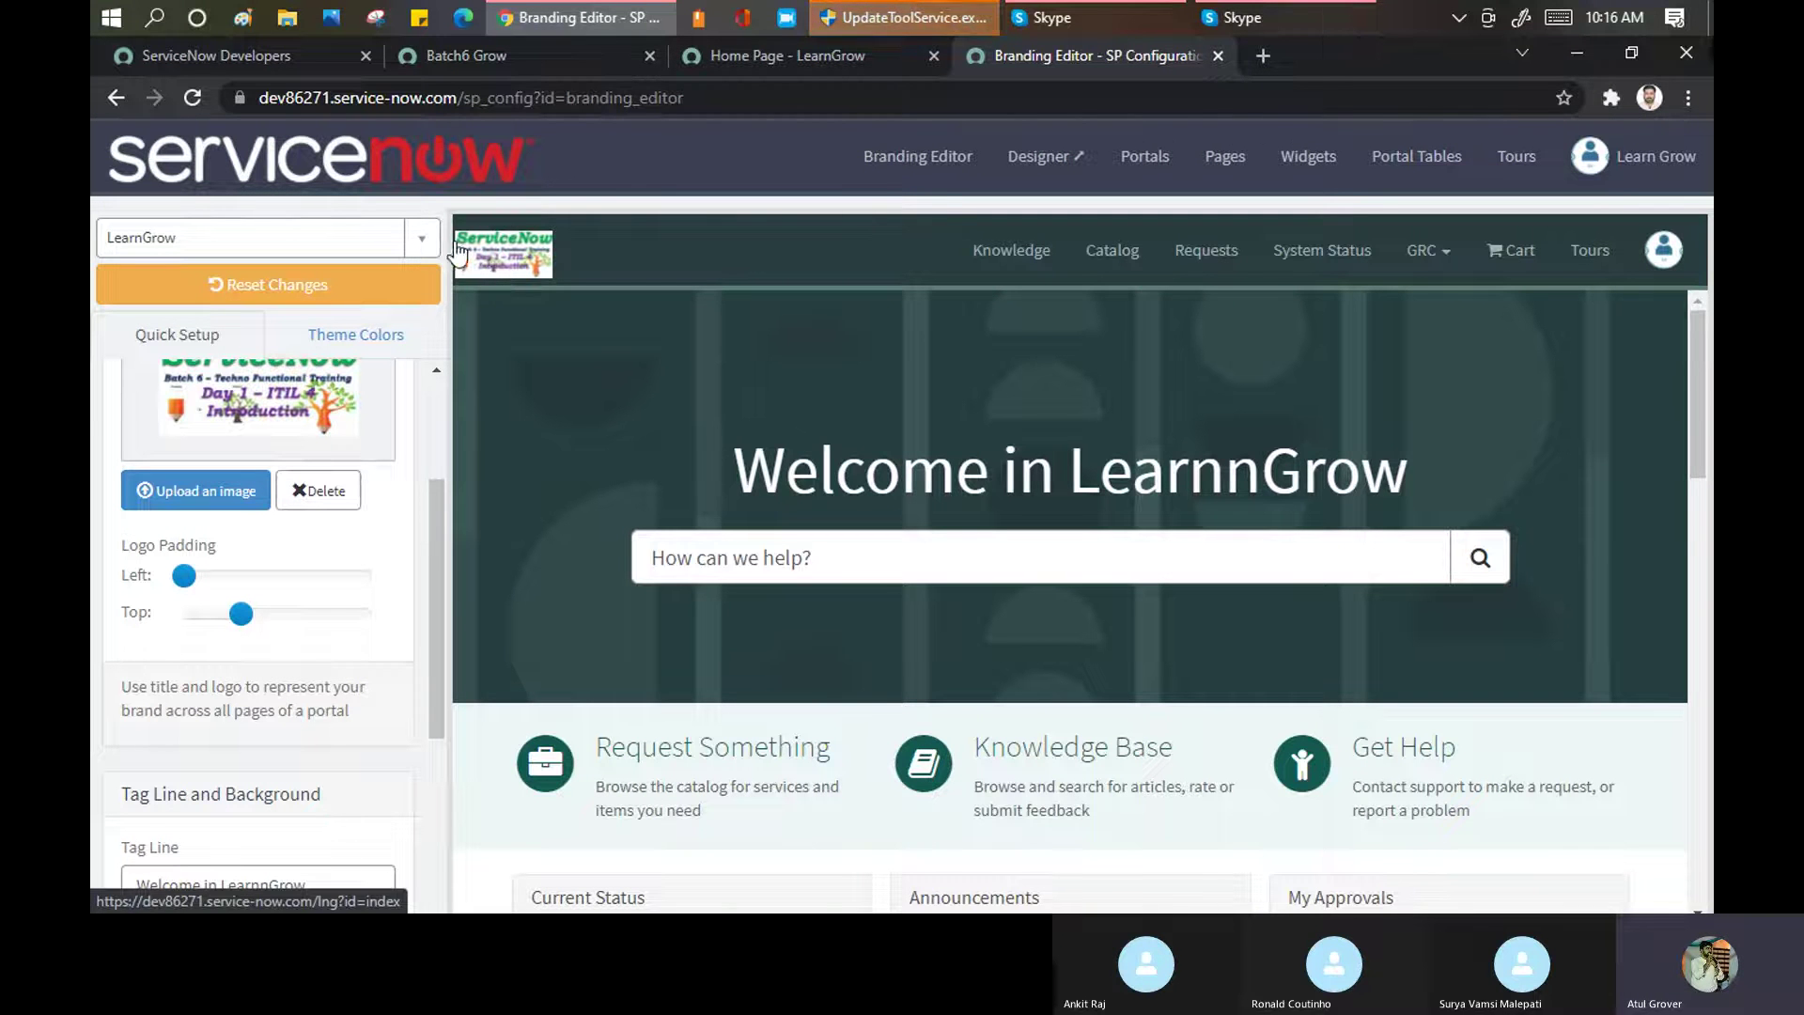
{"action": "mouse_move", "coordinate": [186, 578]}
{"action": "left_click_drag", "start_coordinate": [191, 578], "coordinate": [244, 575]}
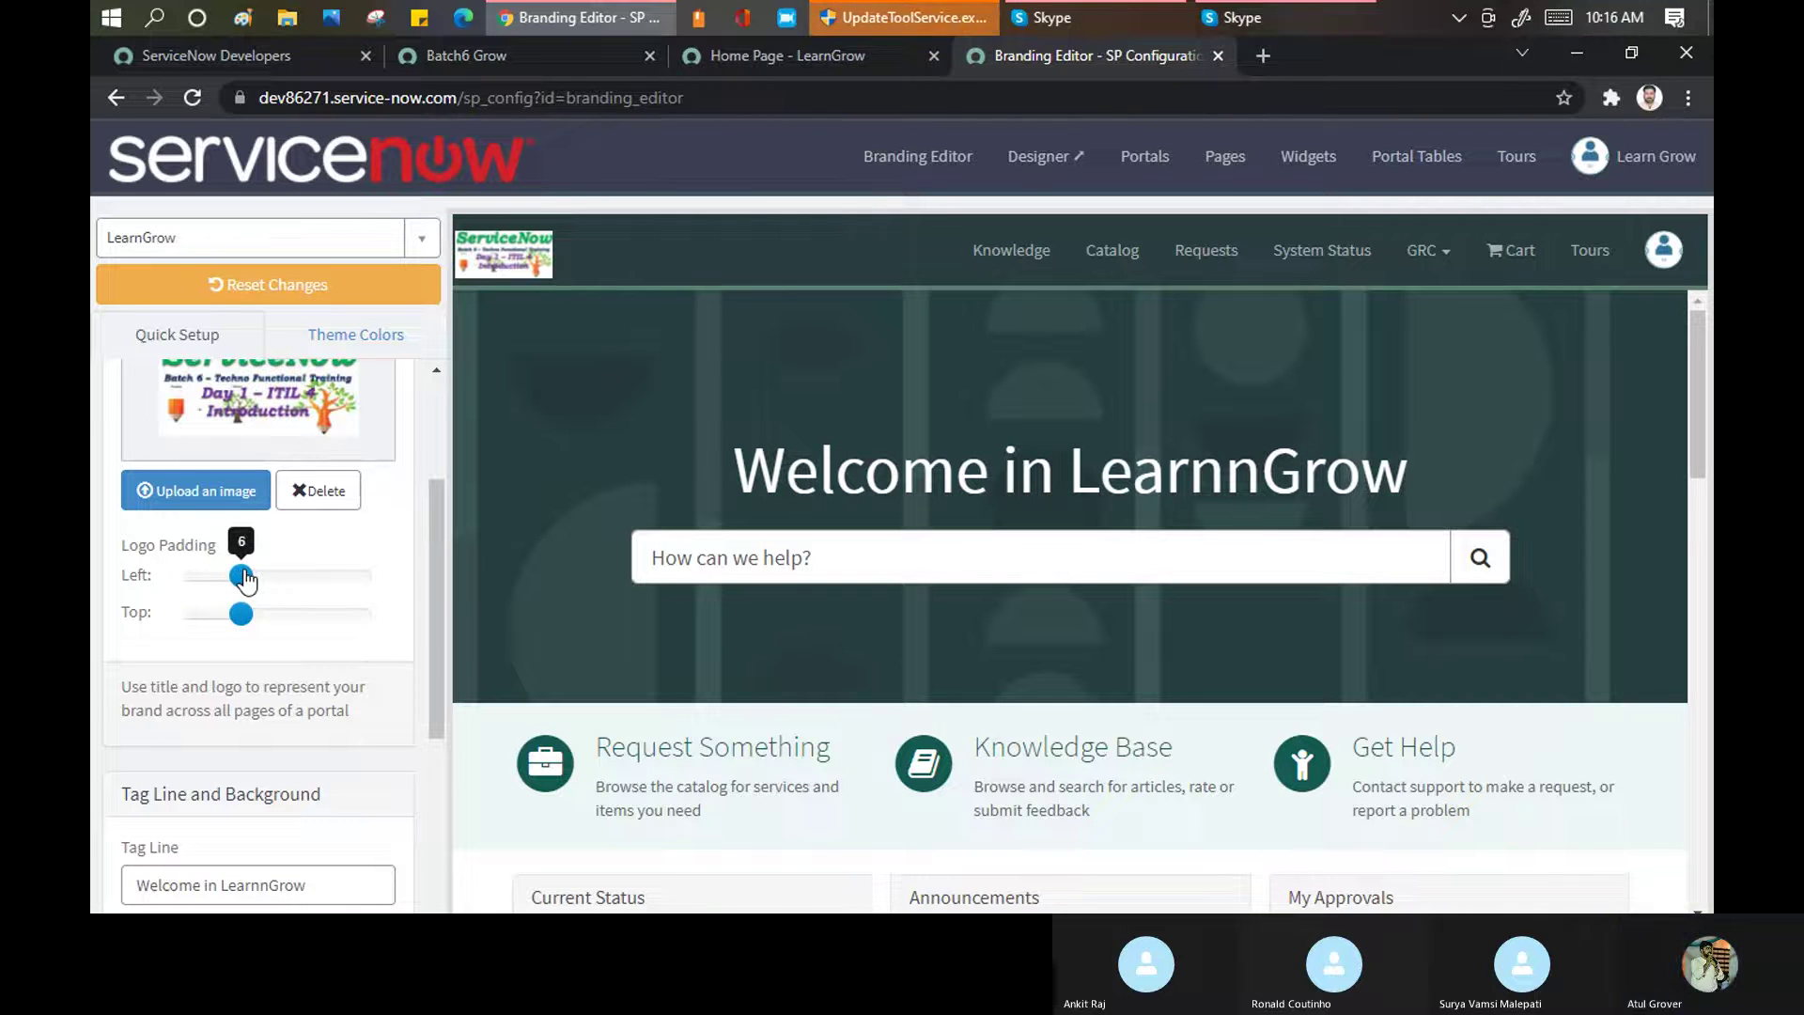
{"action": "scroll", "coordinate": [303, 528], "scroll_direction": "down", "scroll_amount": 3}
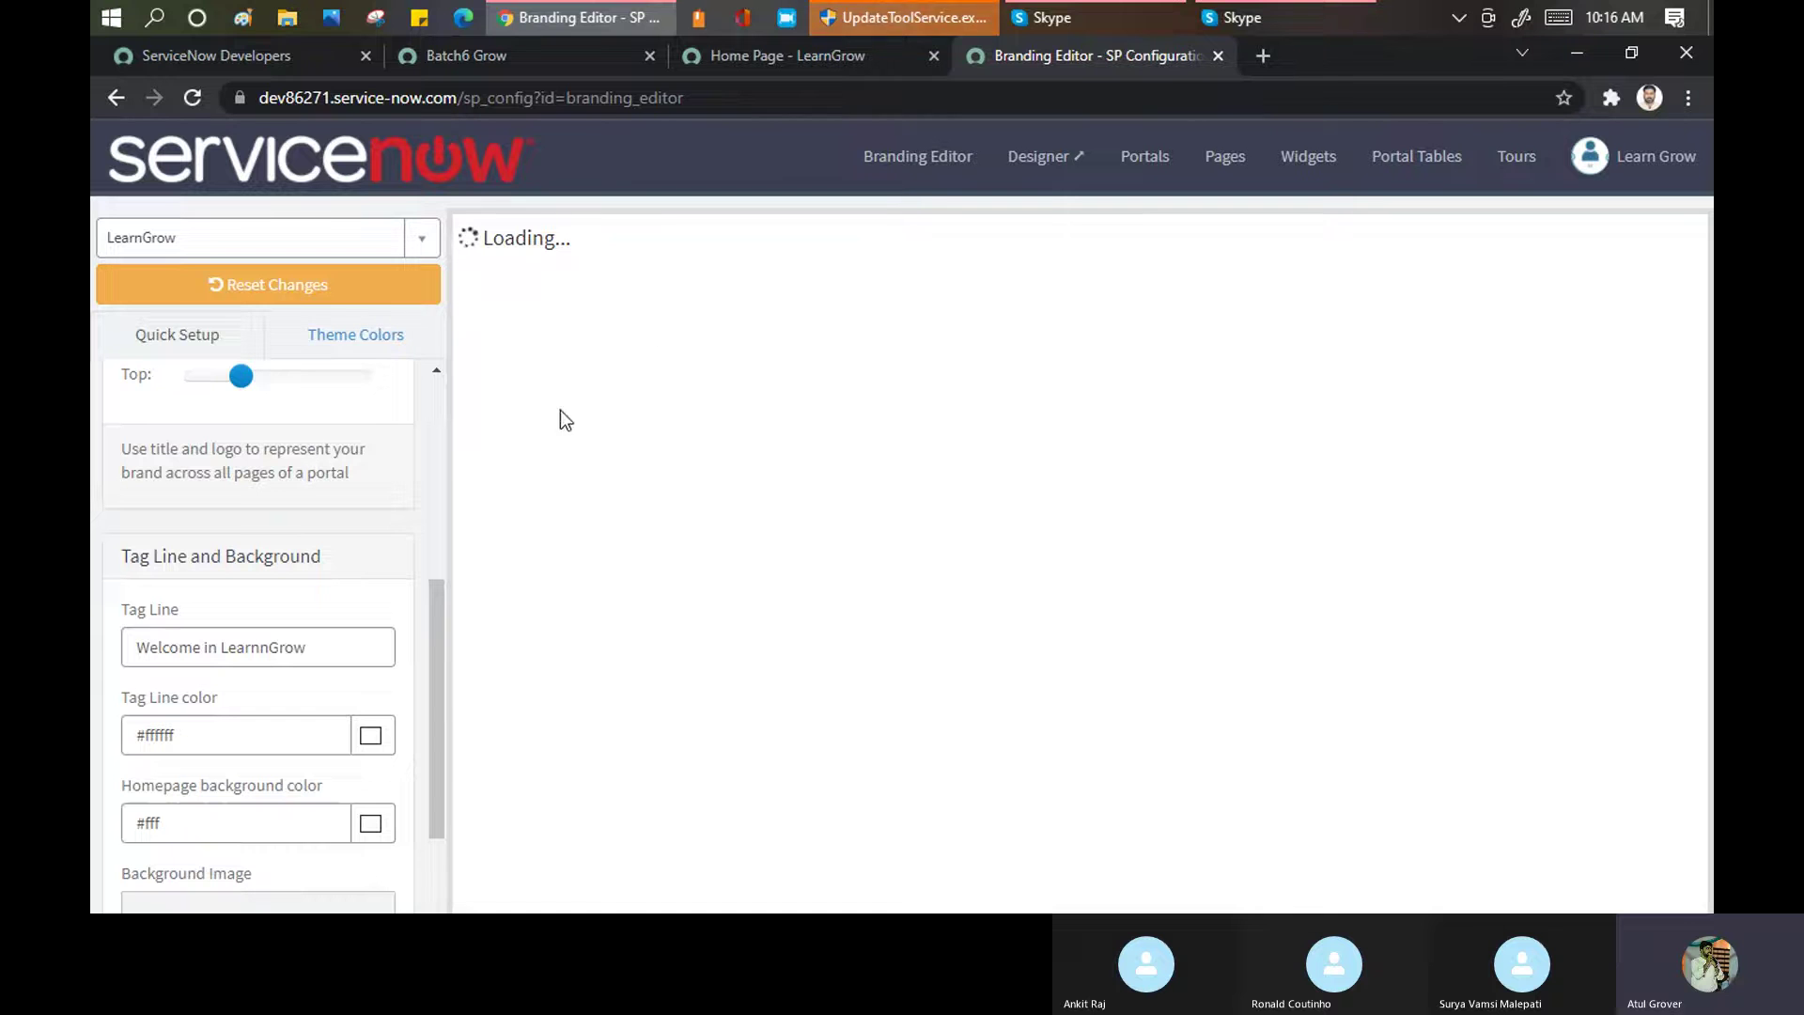
Change the homepage tag line to 'Keep Learning n Keep Growing Together' and start a background image upload
{"action": "scroll", "coordinate": [231, 466], "scroll_direction": "down", "scroll_amount": 1}
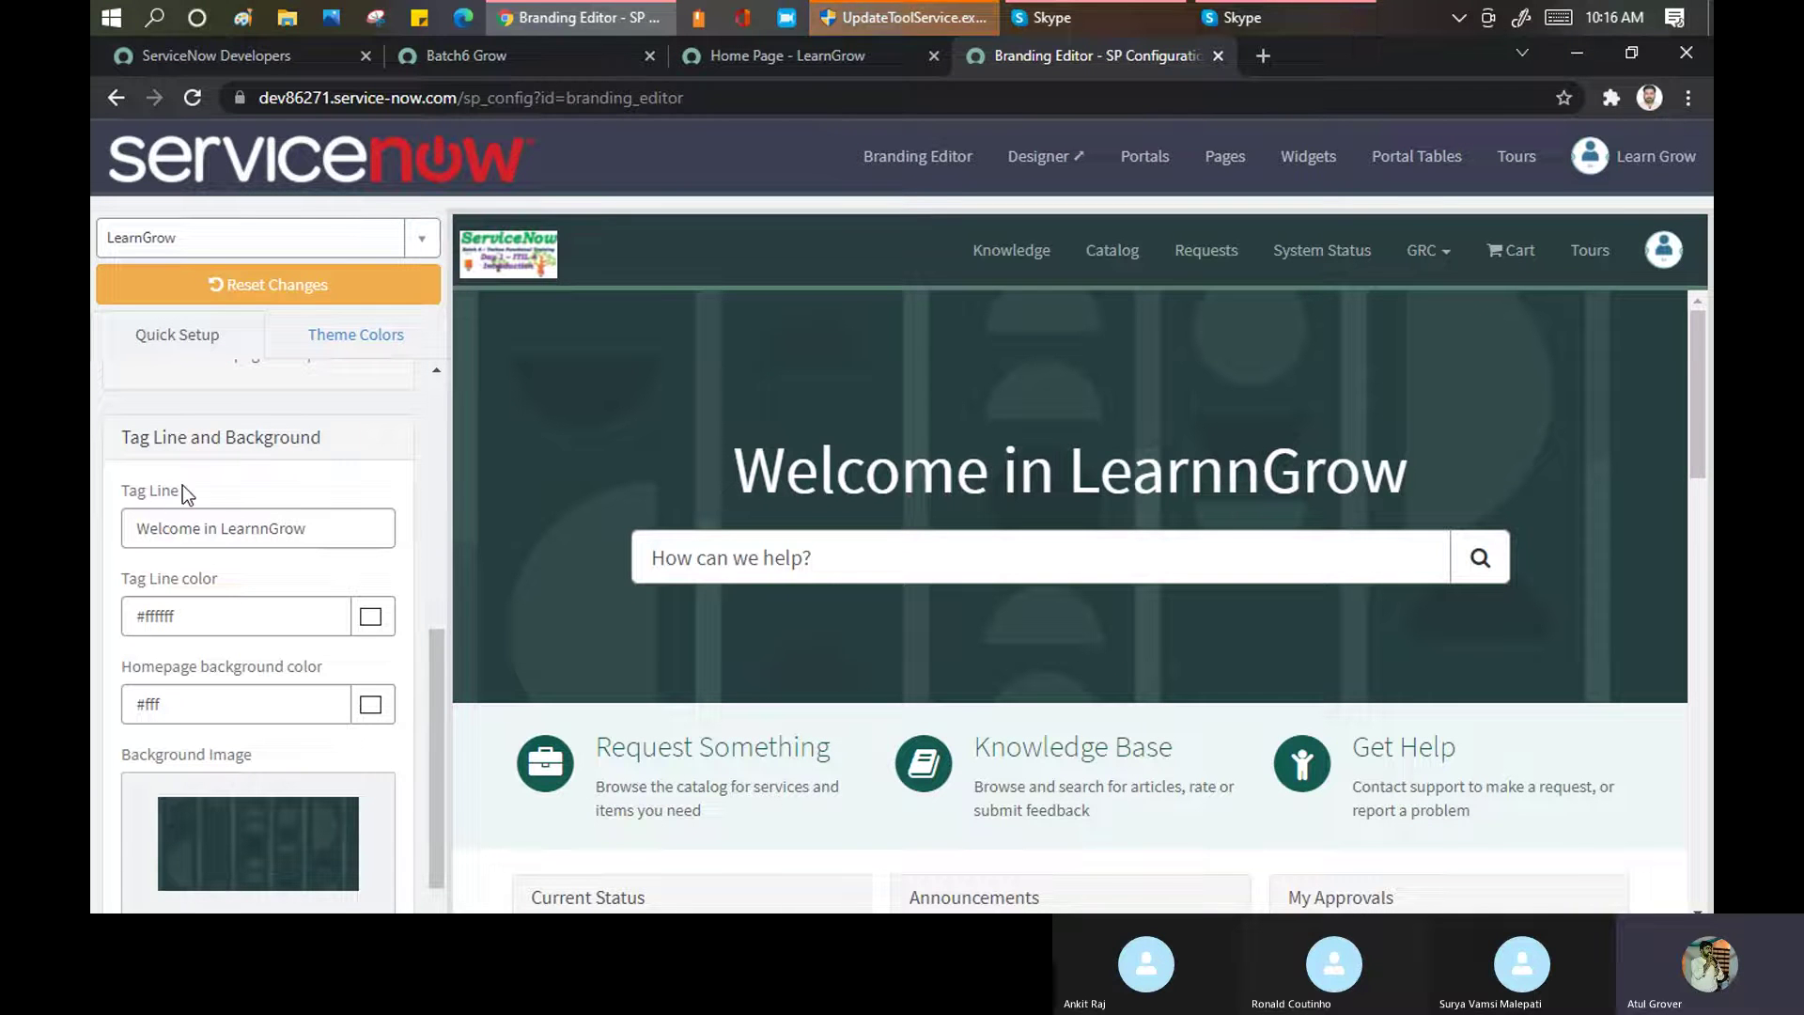
{"action": "left_click_drag", "start_coordinate": [718, 485], "coordinate": [1431, 464]}
{"action": "left_click", "coordinate": [355, 533]}
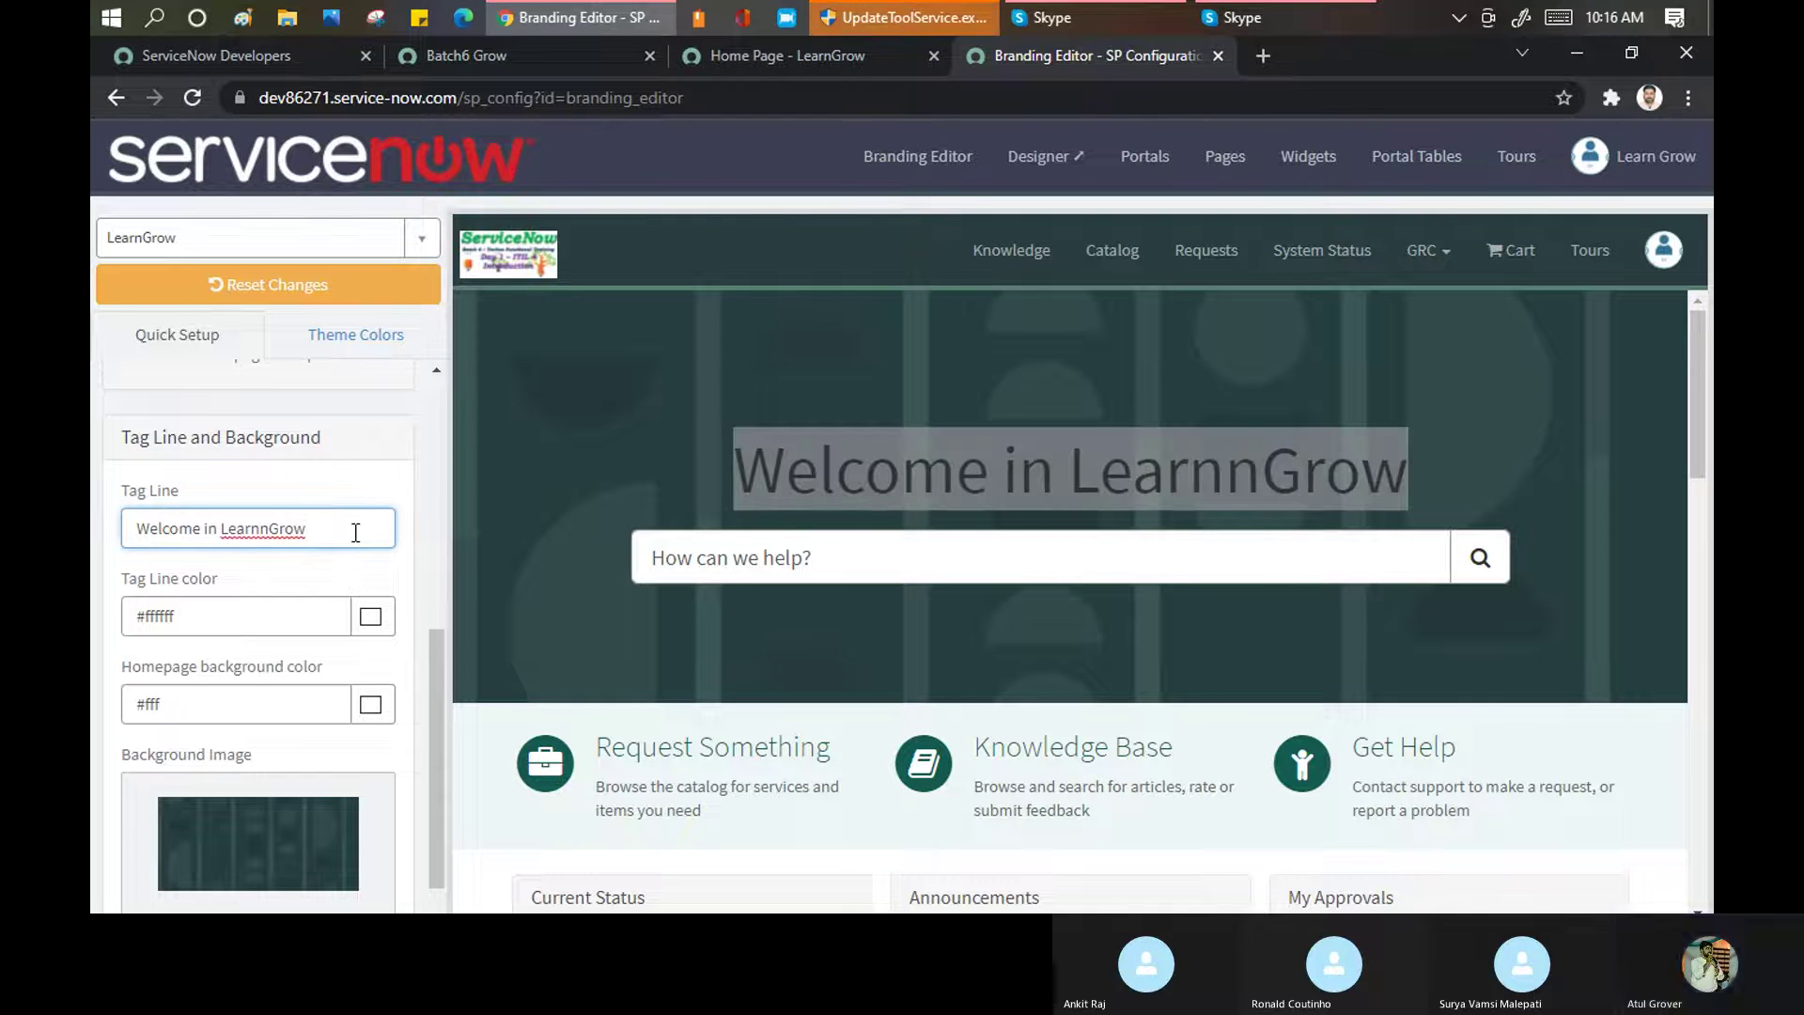
{"action": "key", "text": "BackSpace"}
{"action": "key", "text": "BackSpace"}
{"action": "key", "text": "BackSpace"}
{"action": "key", "text": "BackSpace"}
{"action": "key", "text": "BackSpace"}
{"action": "key", "text": "BackSpace"}
{"action": "key", "text": "BackSpace"}
{"action": "key", "text": "BackSpace"}
{"action": "key", "text": "BackSpace"}
{"action": "key", "text": "BackSpace"}
{"action": "key", "text": "BackSpace"}
{"action": "key", "text": "BackSpace"}
{"action": "key", "text": "BackSpace"}
{"action": "key", "text": "BackSpace"}
{"action": "key", "text": "BackSpace"}
{"action": "key", "text": "BackSpace"}
{"action": "key", "text": "BackSpace"}
{"action": "key", "text": "BackSpace"}
{"action": "key", "text": "BackSpace"}
{"action": "key", "text": "BackSpace"}
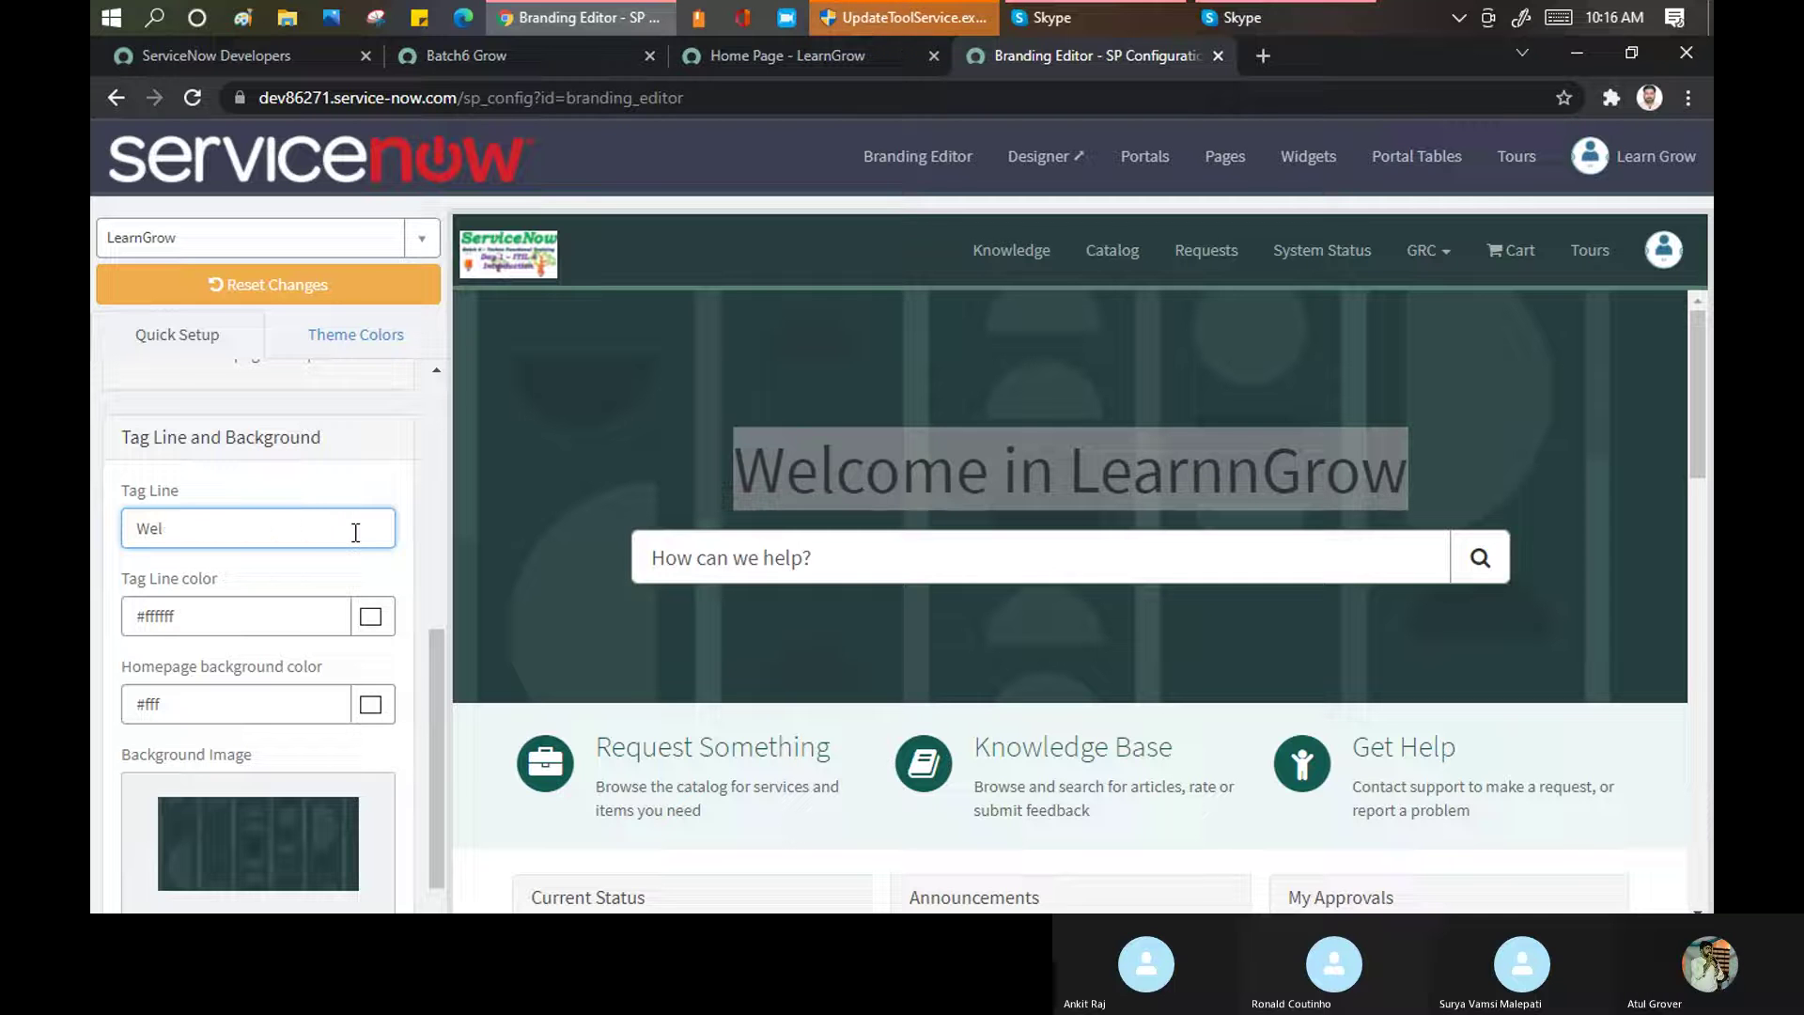
{"action": "type", "text": "Kee"}
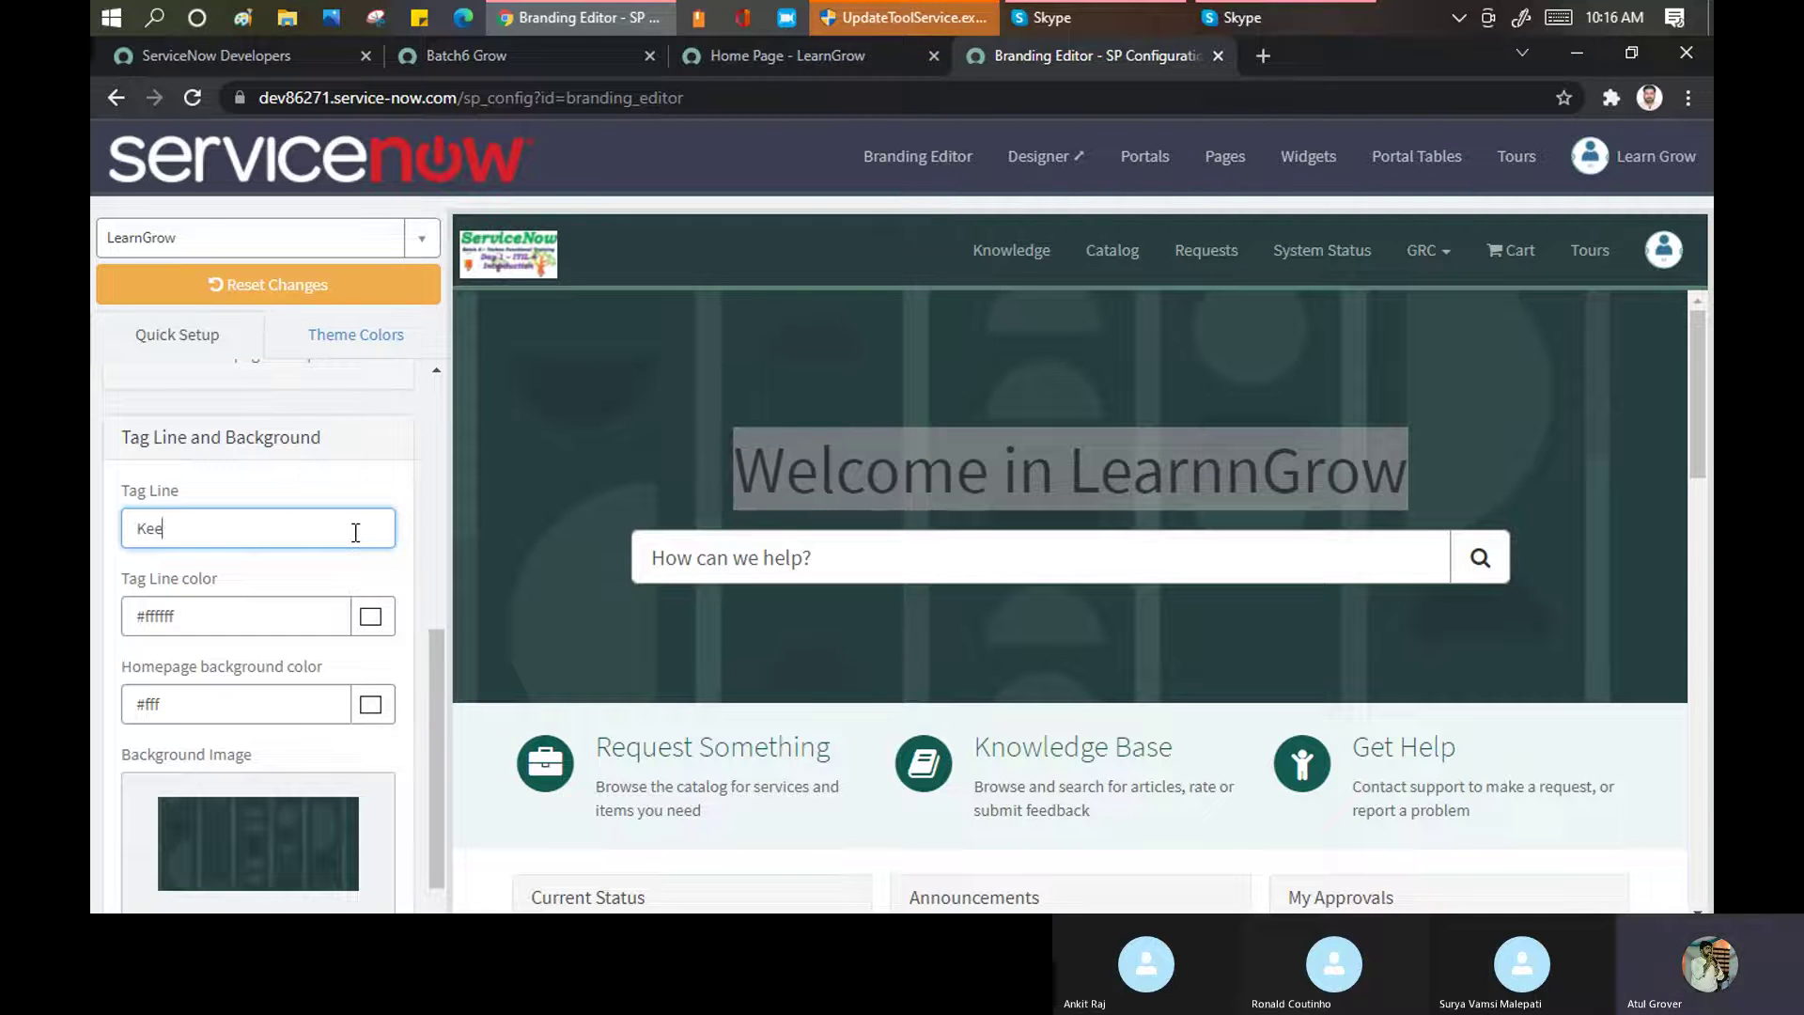
{"action": "type", "text": "p Learning"}
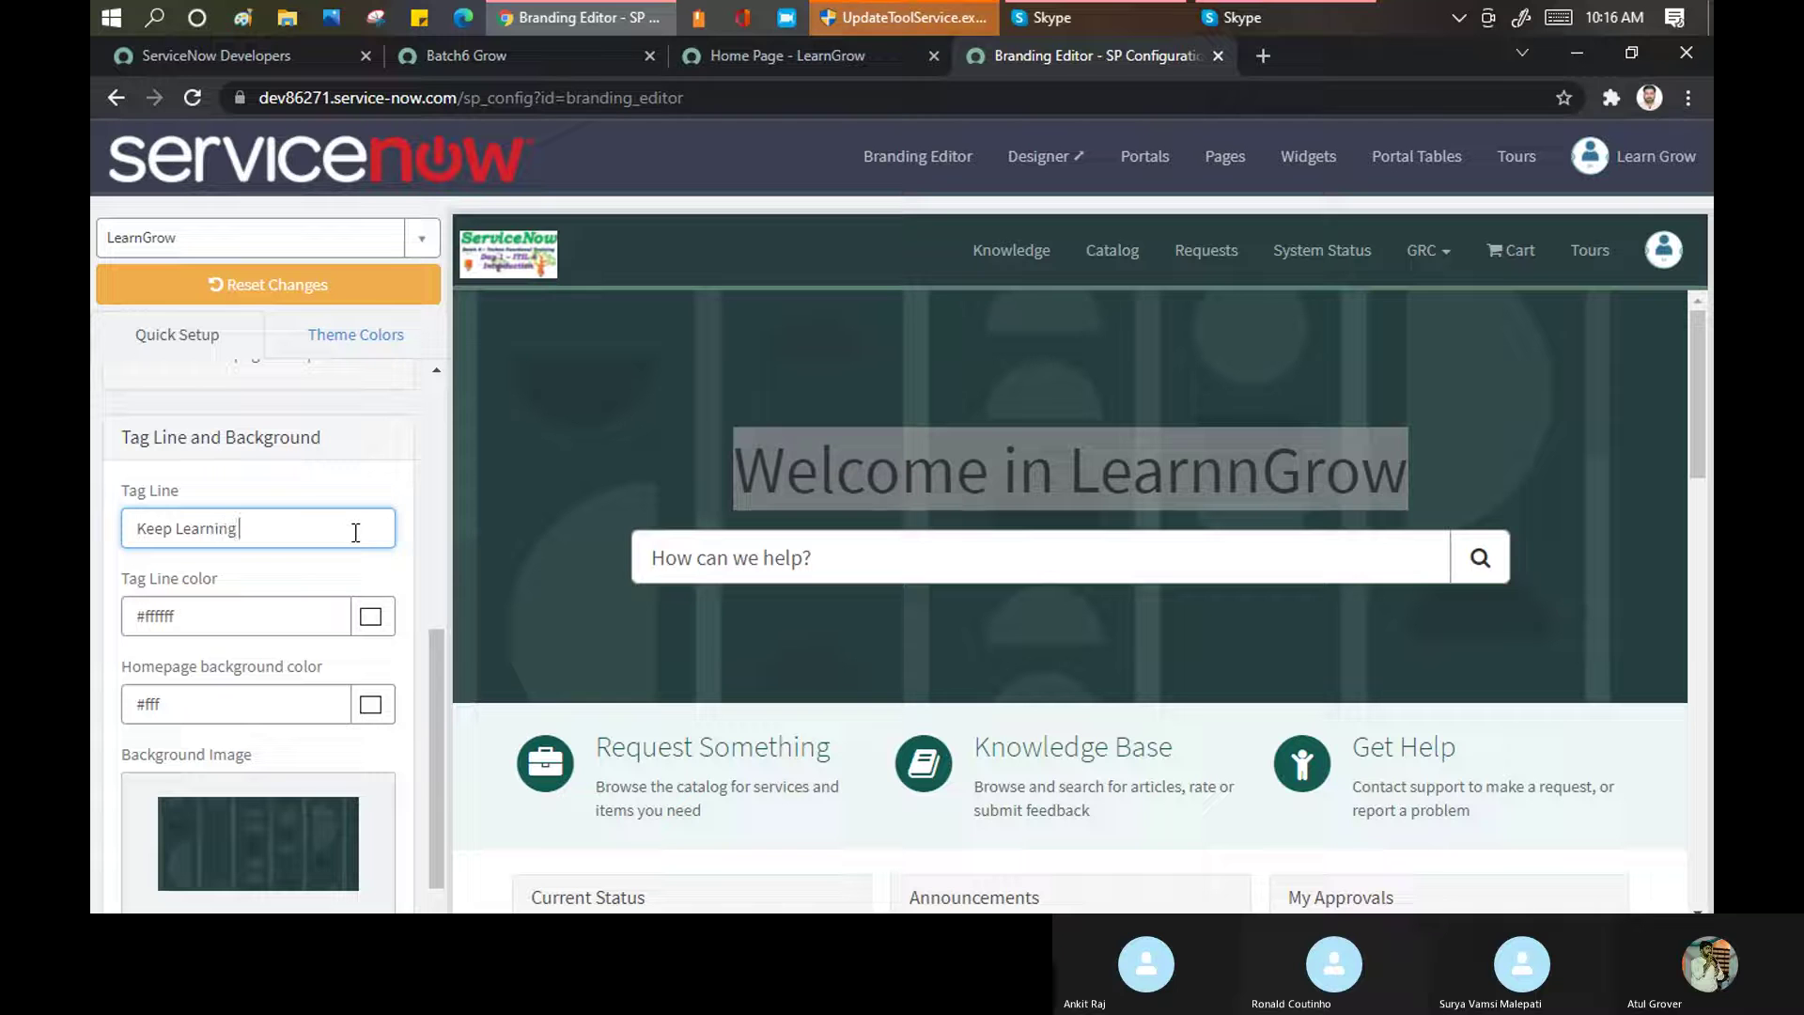
{"action": "key", "text": "BackSpace"}
{"action": "key", "text": "BackSpace"}
{"action": "type", "text": "n Ke"}
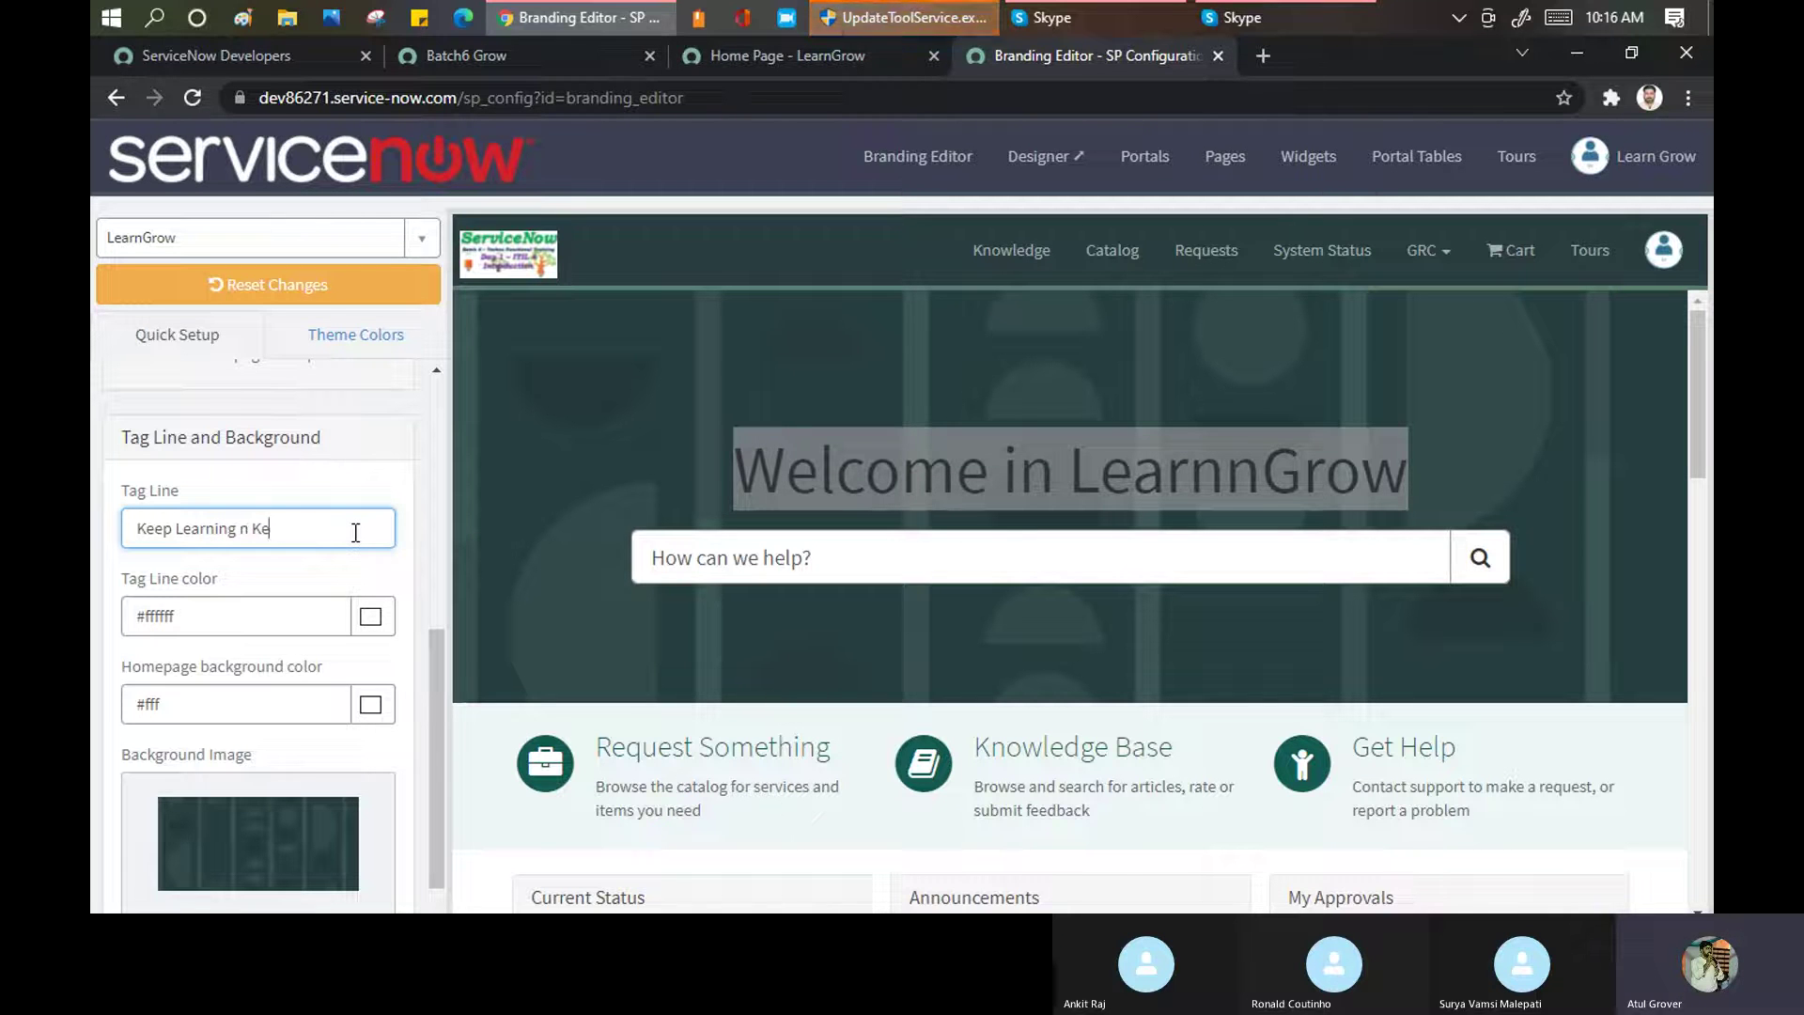
{"action": "type", "text": "ep Growing"}
{"action": "key", "text": "BackSpace"}
{"action": "key", "text": "BackSpace"}
{"action": "key", "text": "BackSpace"}
{"action": "key", "text": "BackSpace"}
{"action": "key", "text": "BackSpace"}
{"action": "type", "text": "owing "}
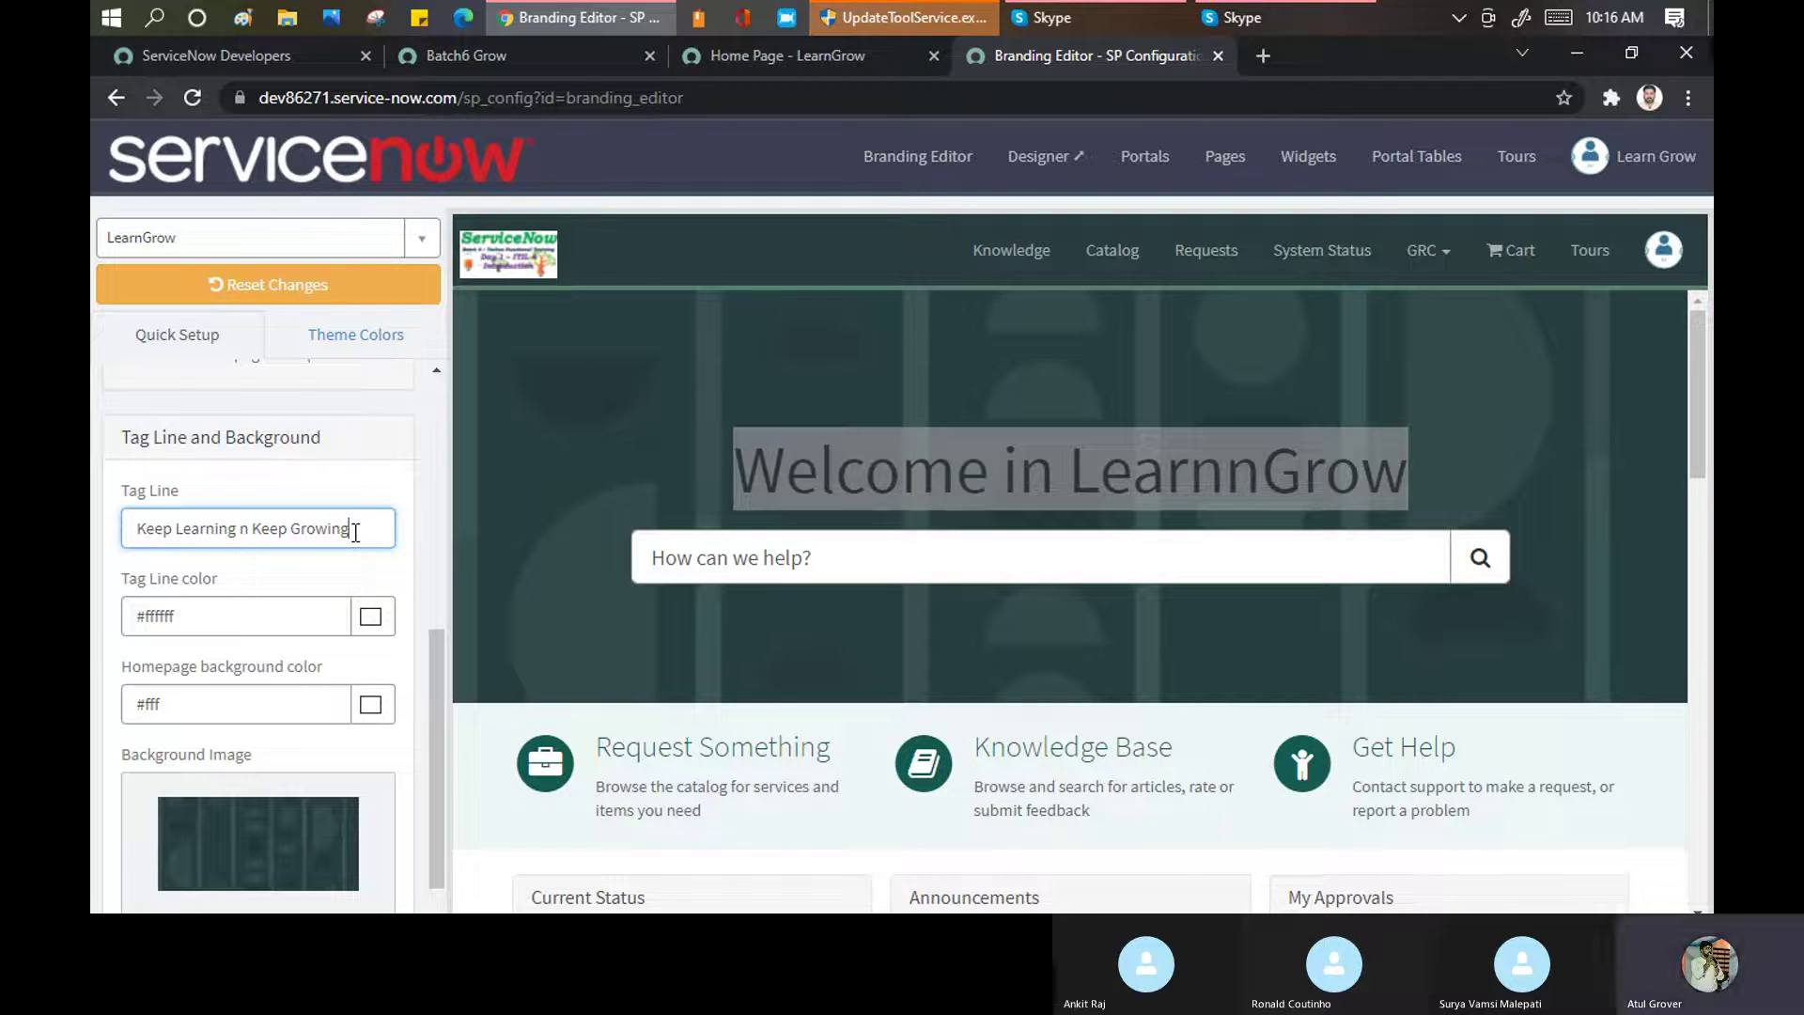
{"action": "type", "text": "Together"}
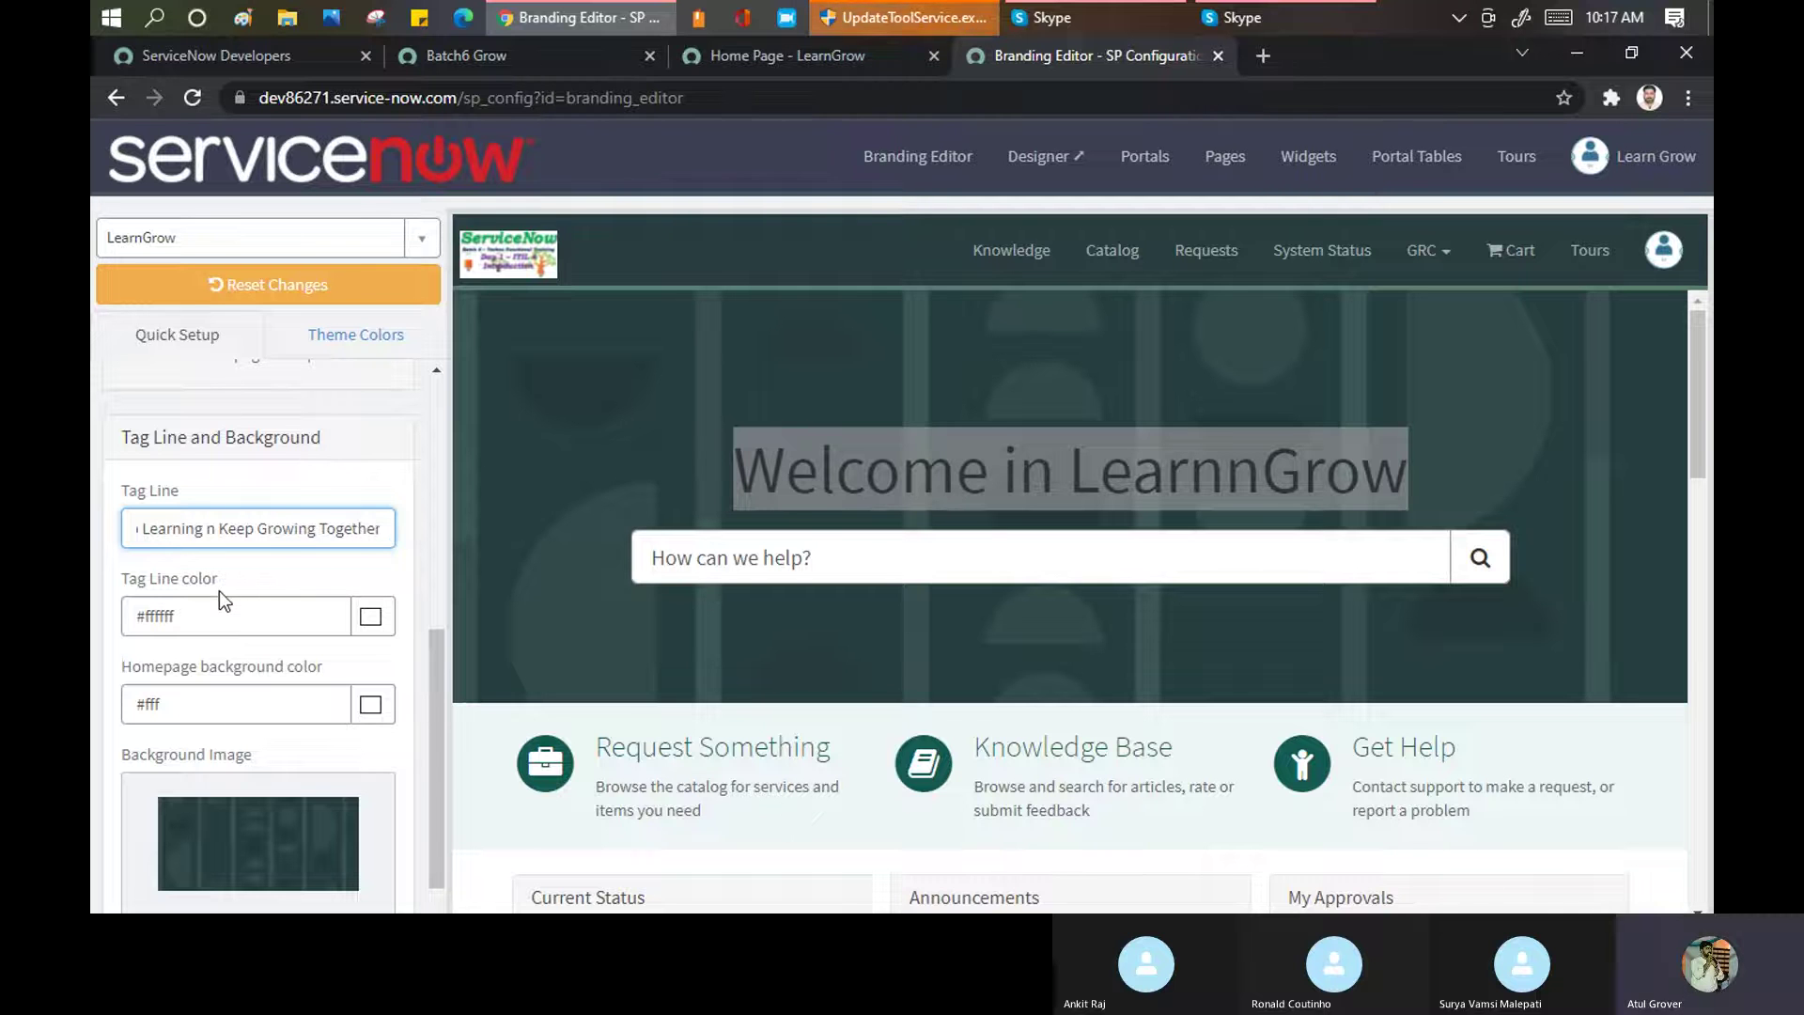
{"action": "scroll", "coordinate": [261, 712], "scroll_direction": "down", "scroll_amount": 2}
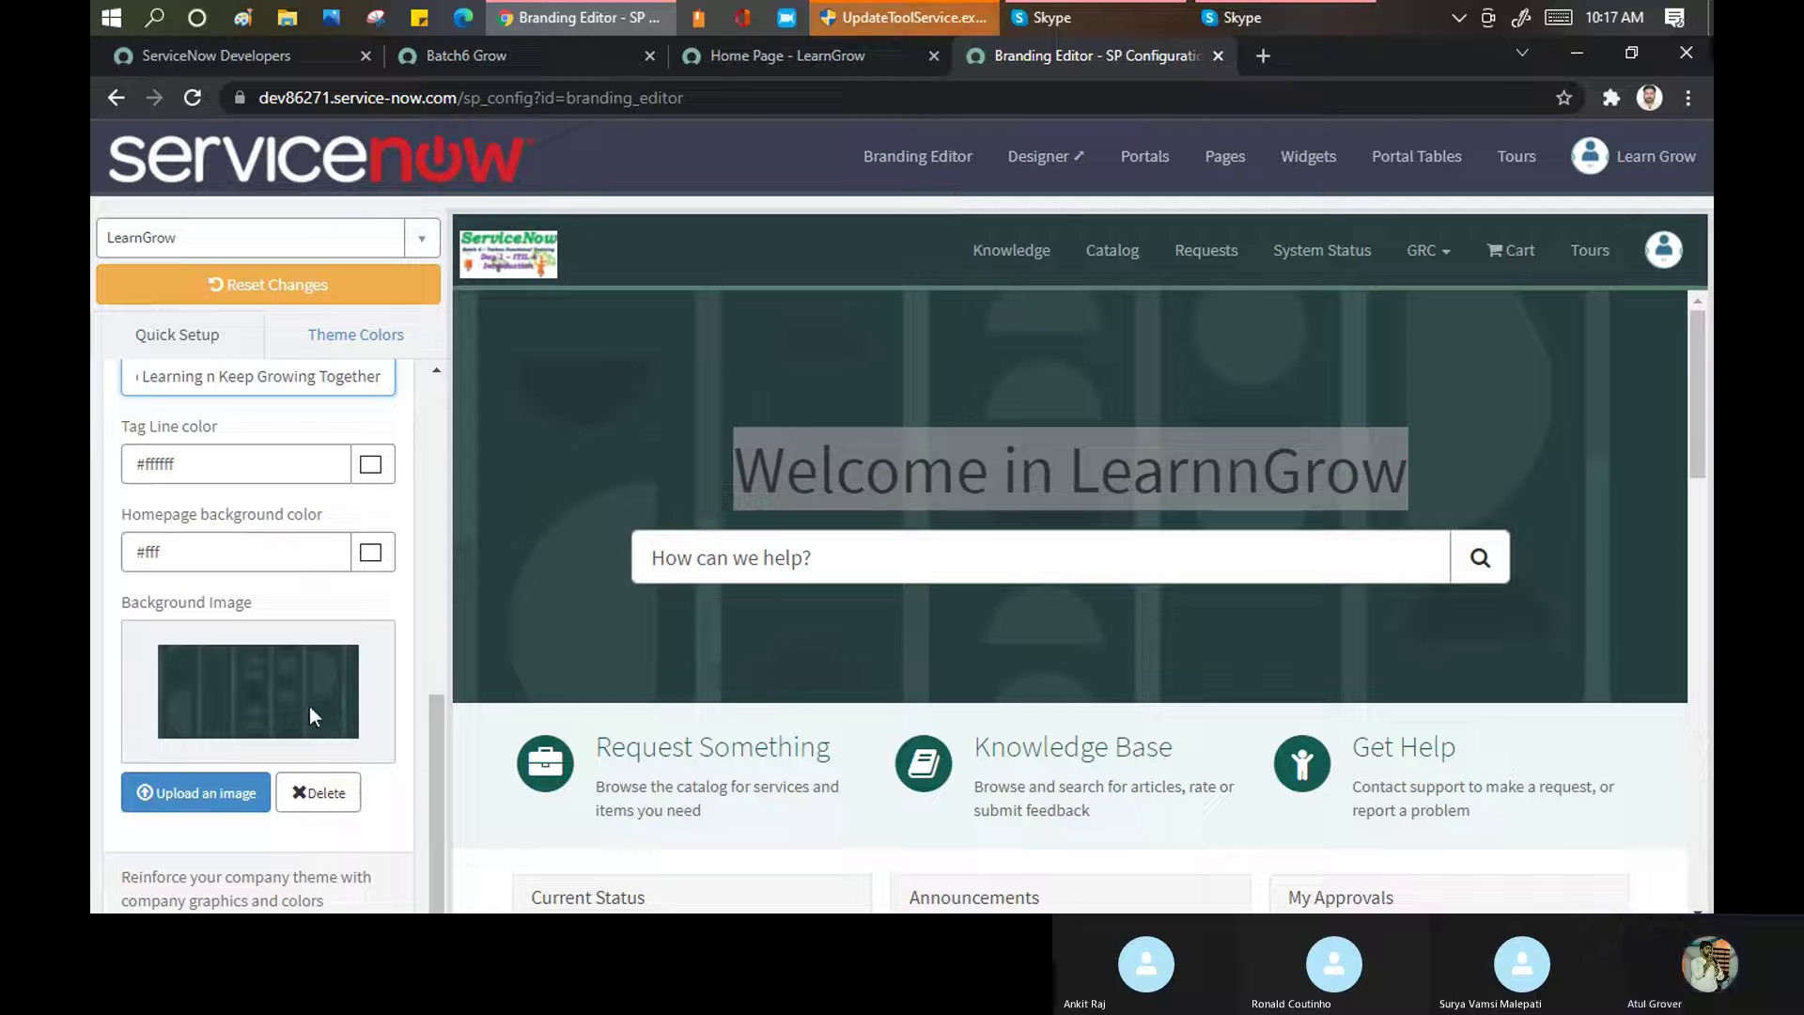
{"action": "left_click", "coordinate": [212, 787]}
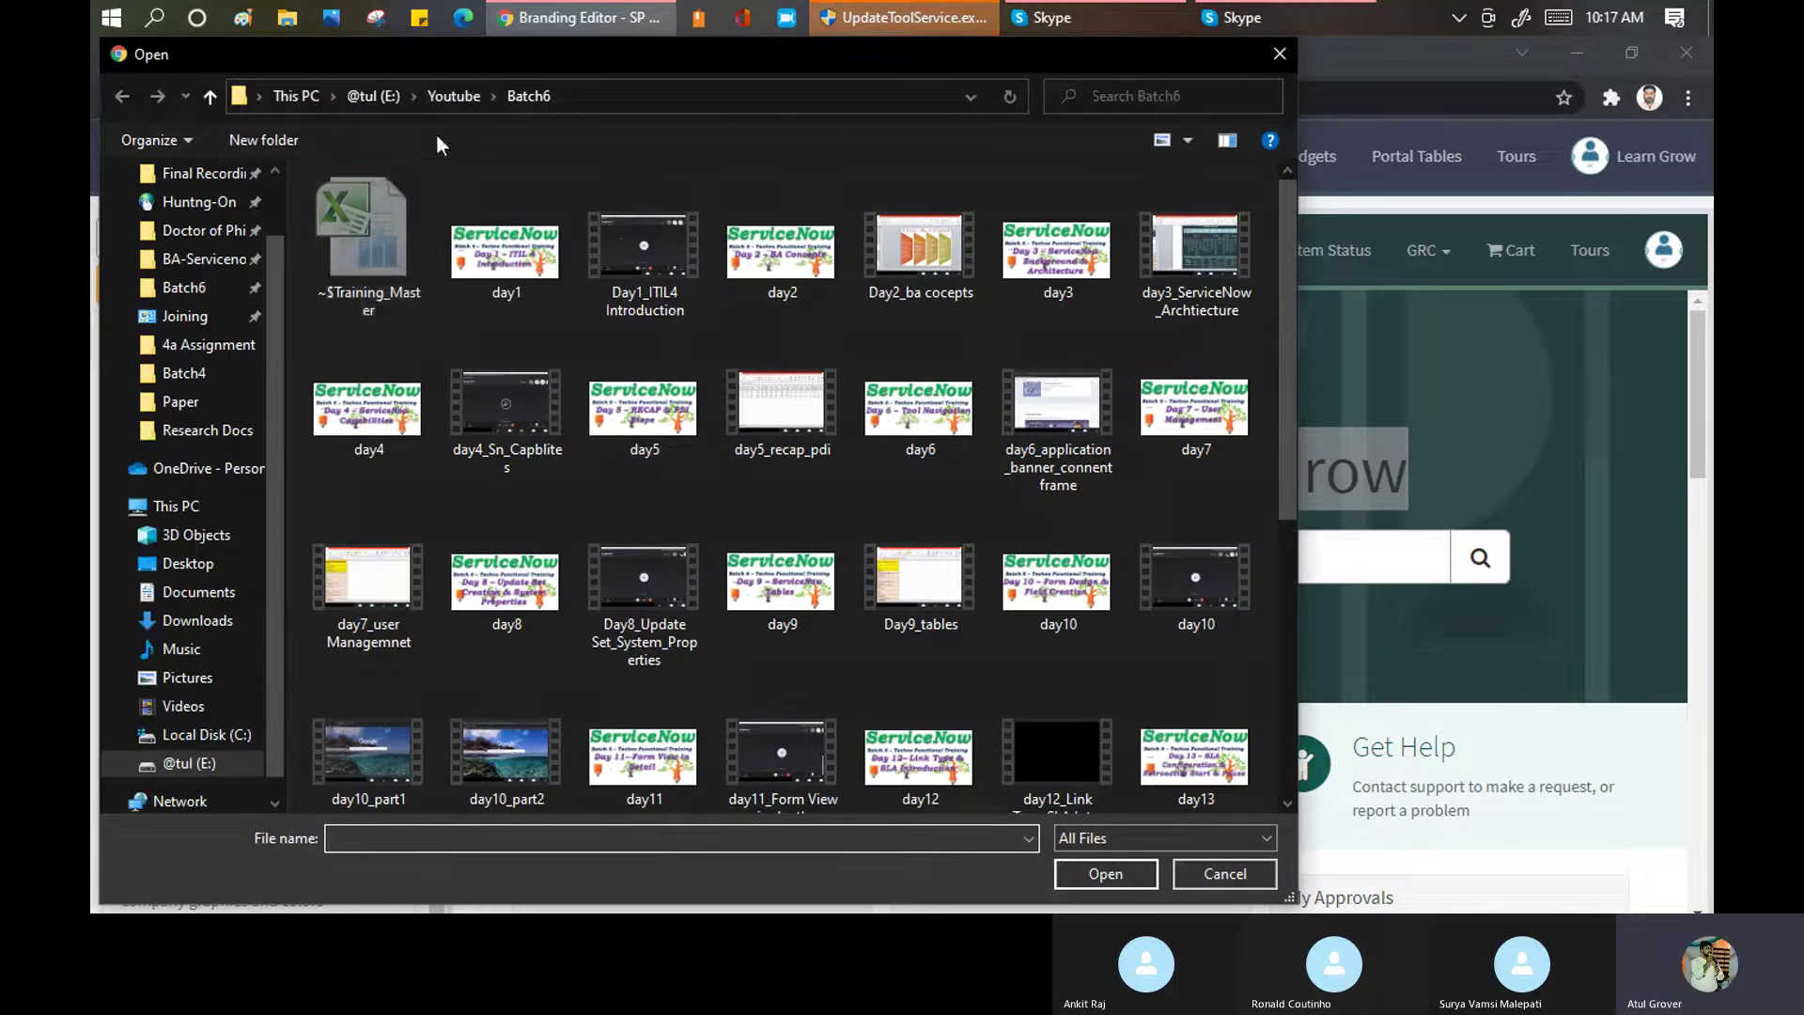
Upload banner2 from the Batch2 folder as the homepage background image
{"action": "key", "text": "alt+Up"}
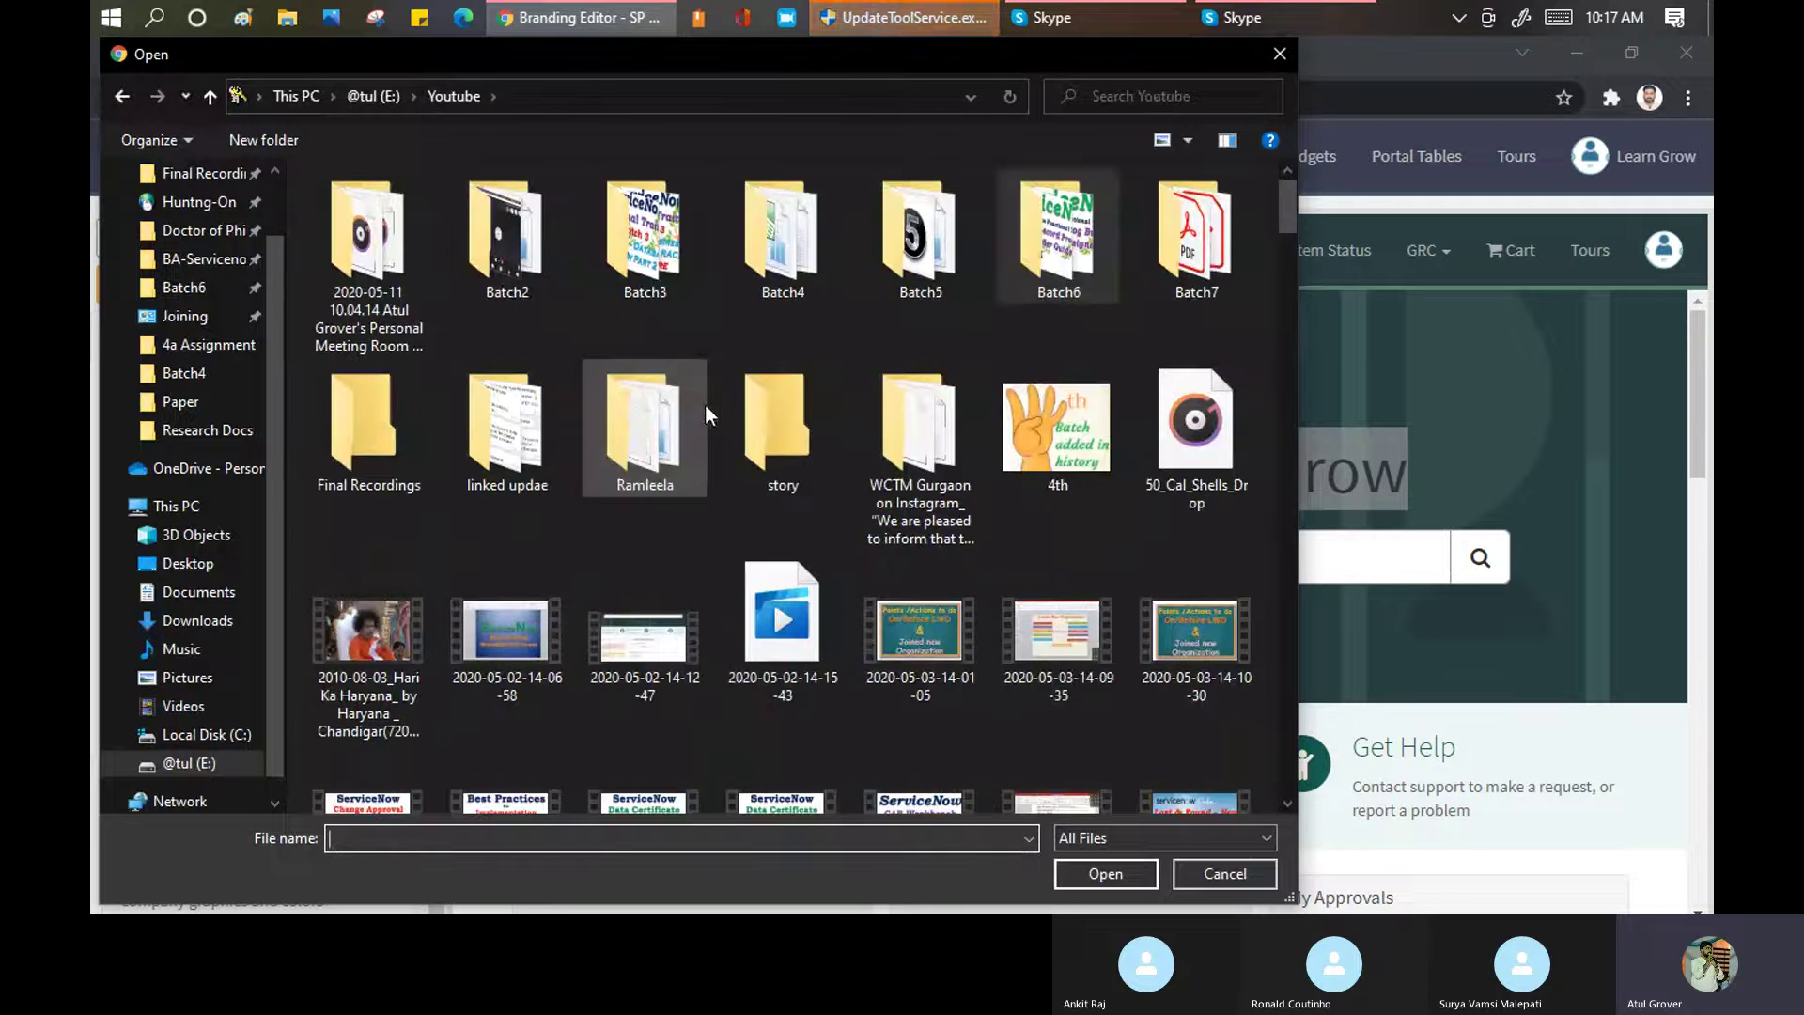
{"action": "key", "text": "b"}
{"action": "key", "text": "b"}
{"action": "key", "text": "b"}
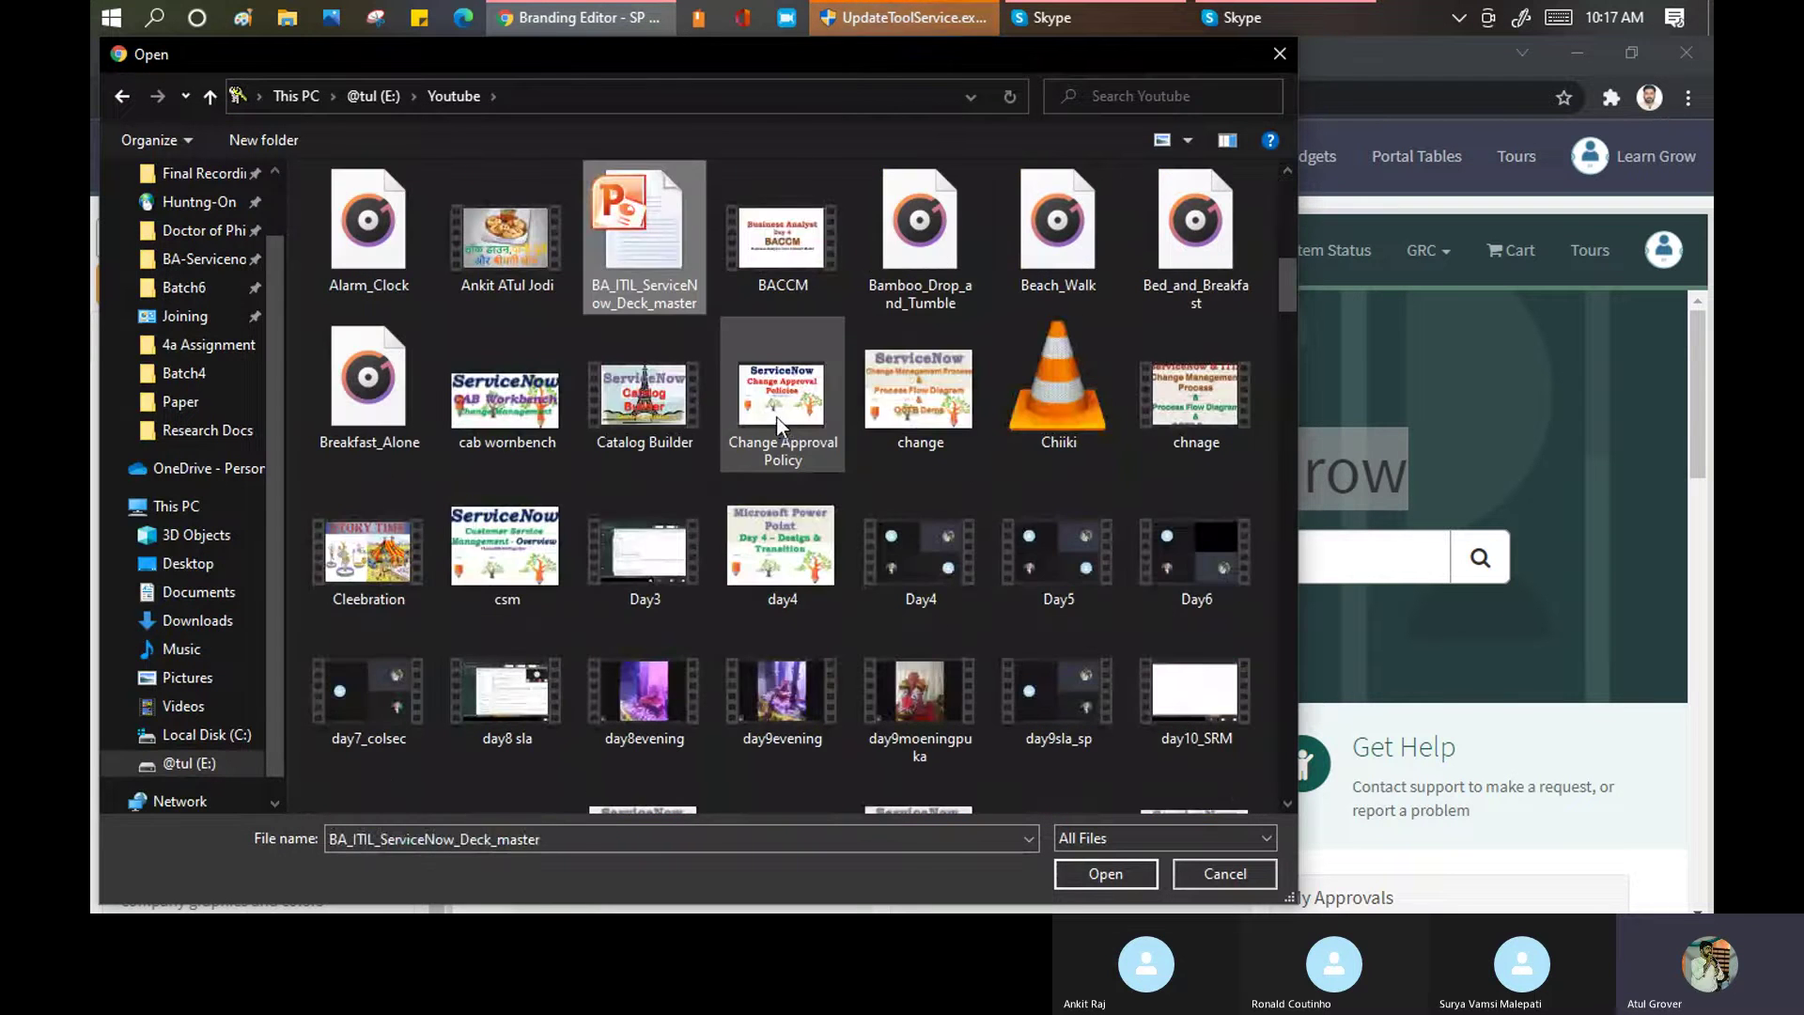
{"action": "scroll", "coordinate": [815, 336], "scroll_direction": "up", "scroll_amount": 6}
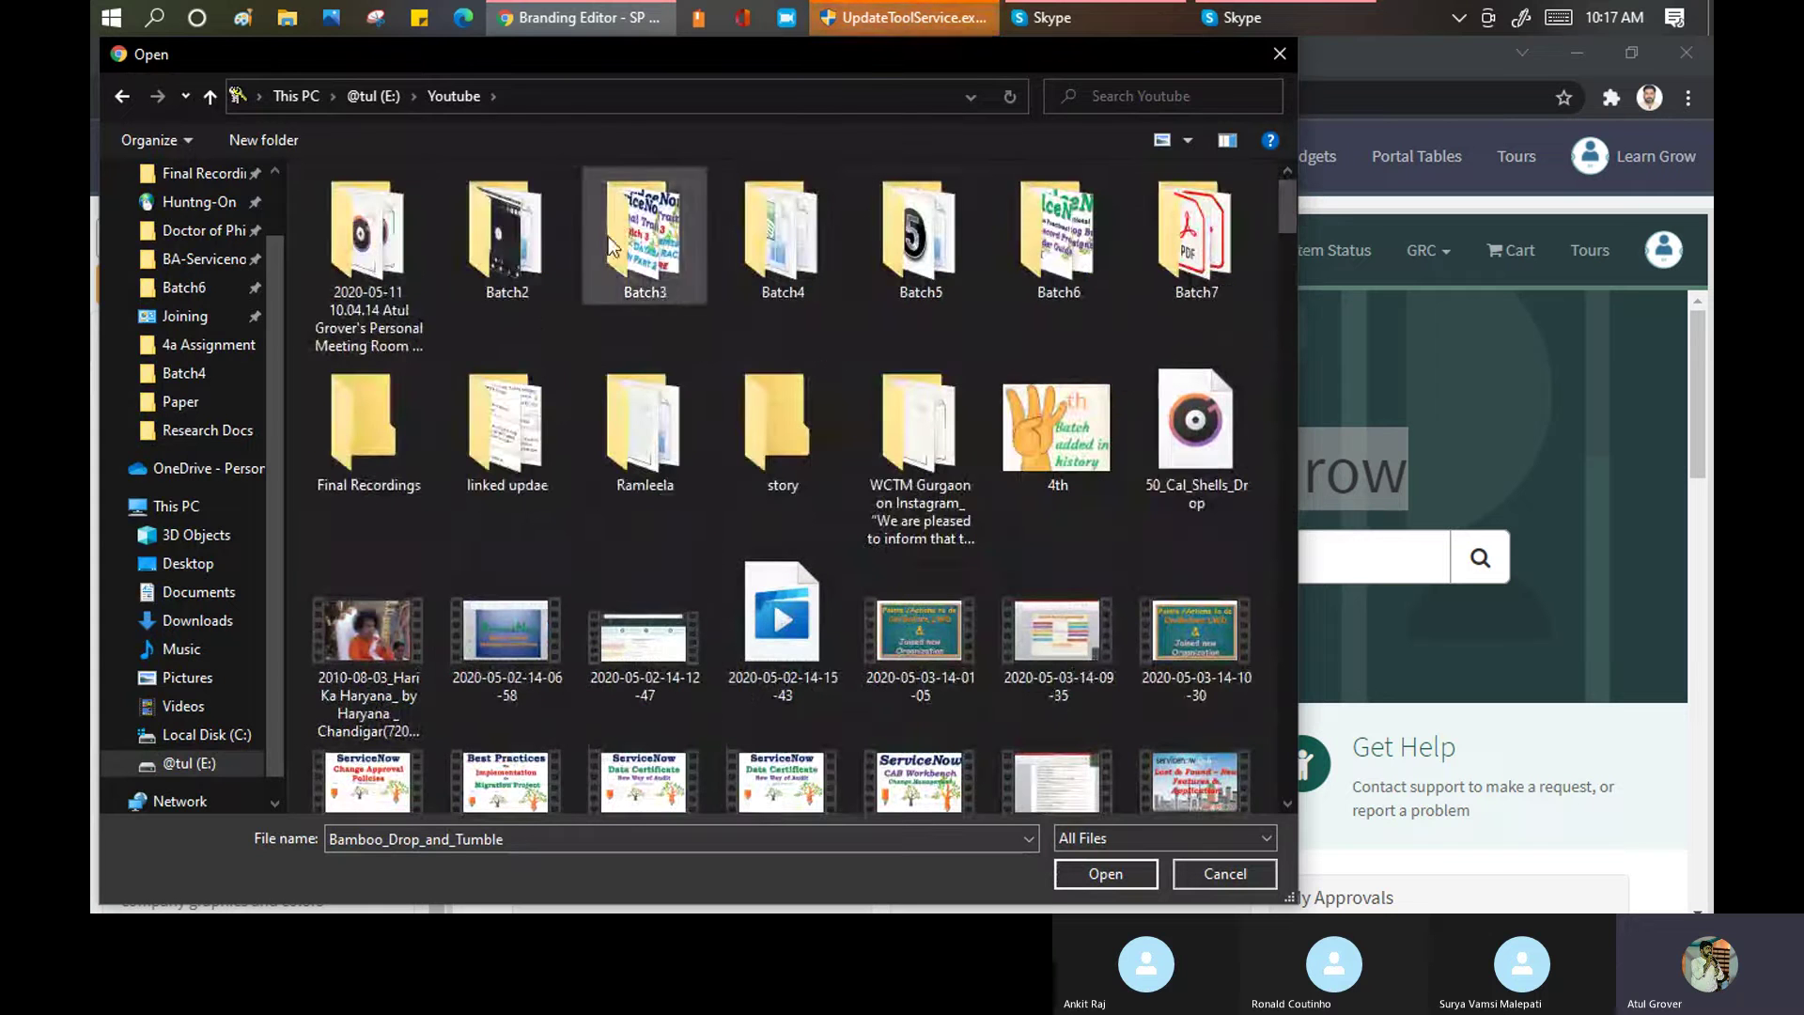
{"action": "double_click", "coordinate": [505, 251]}
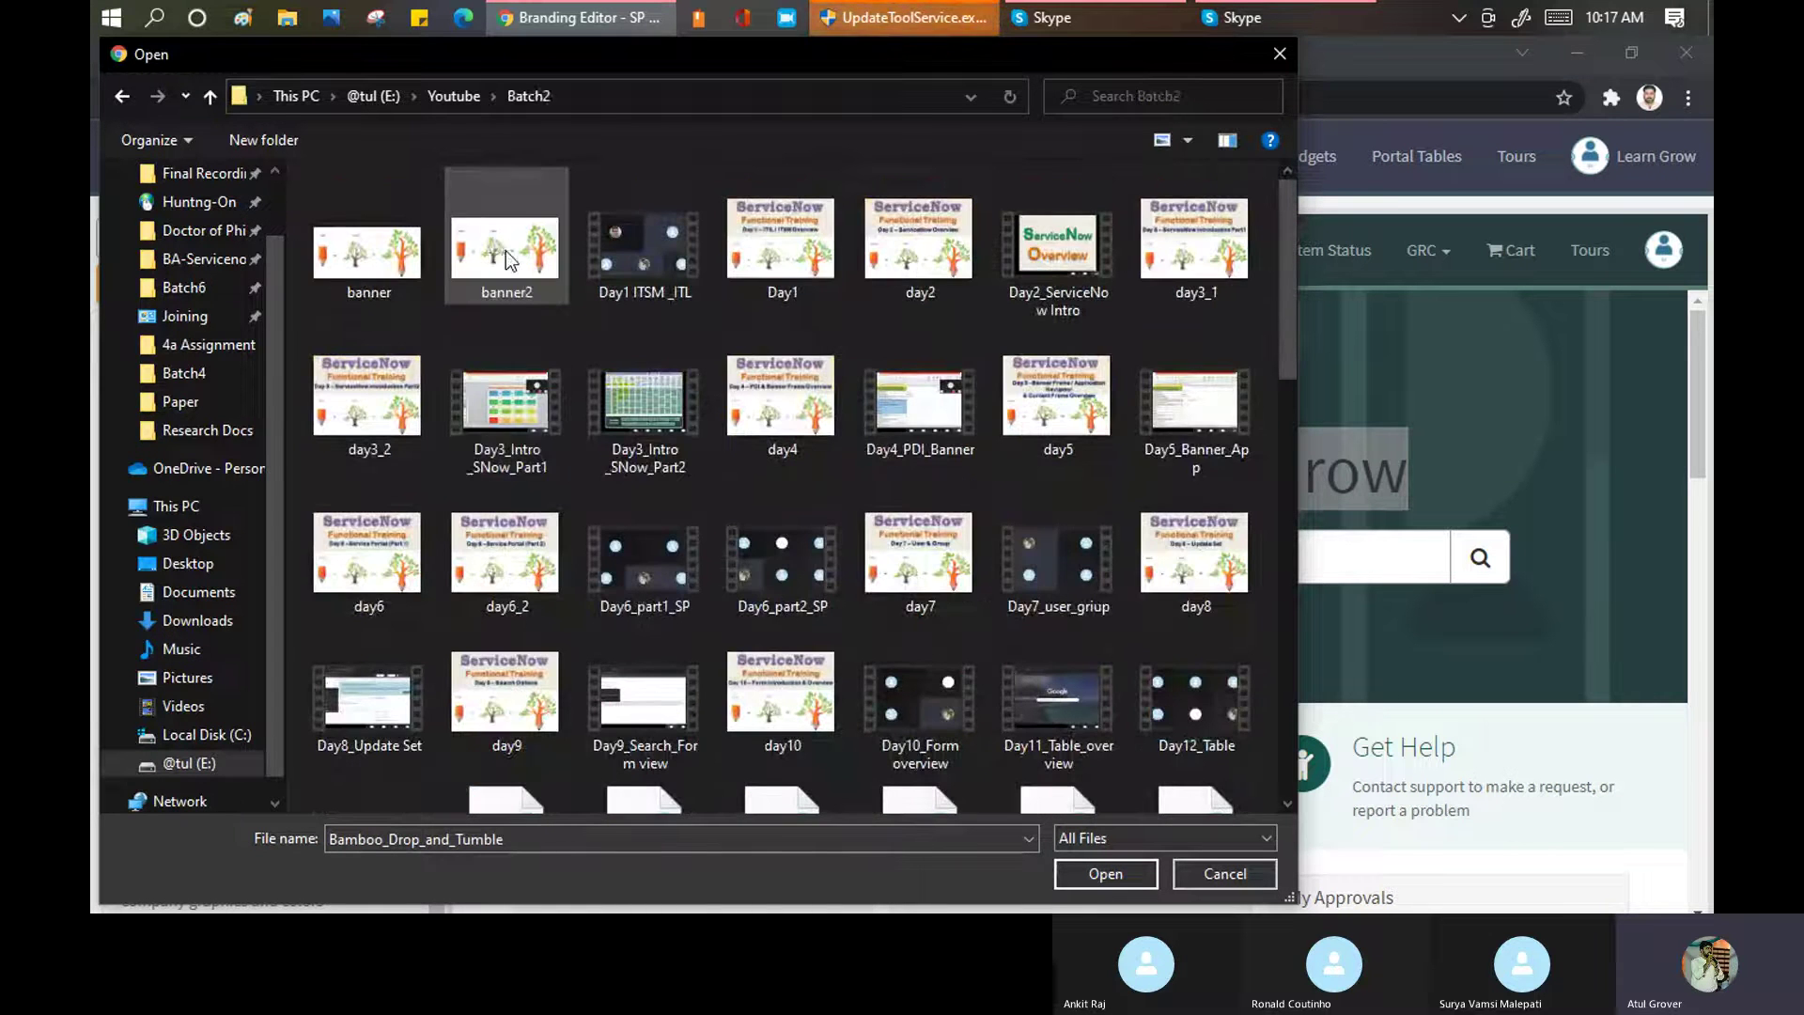
{"action": "left_click", "coordinate": [366, 254]}
{"action": "left_click", "coordinate": [512, 235]}
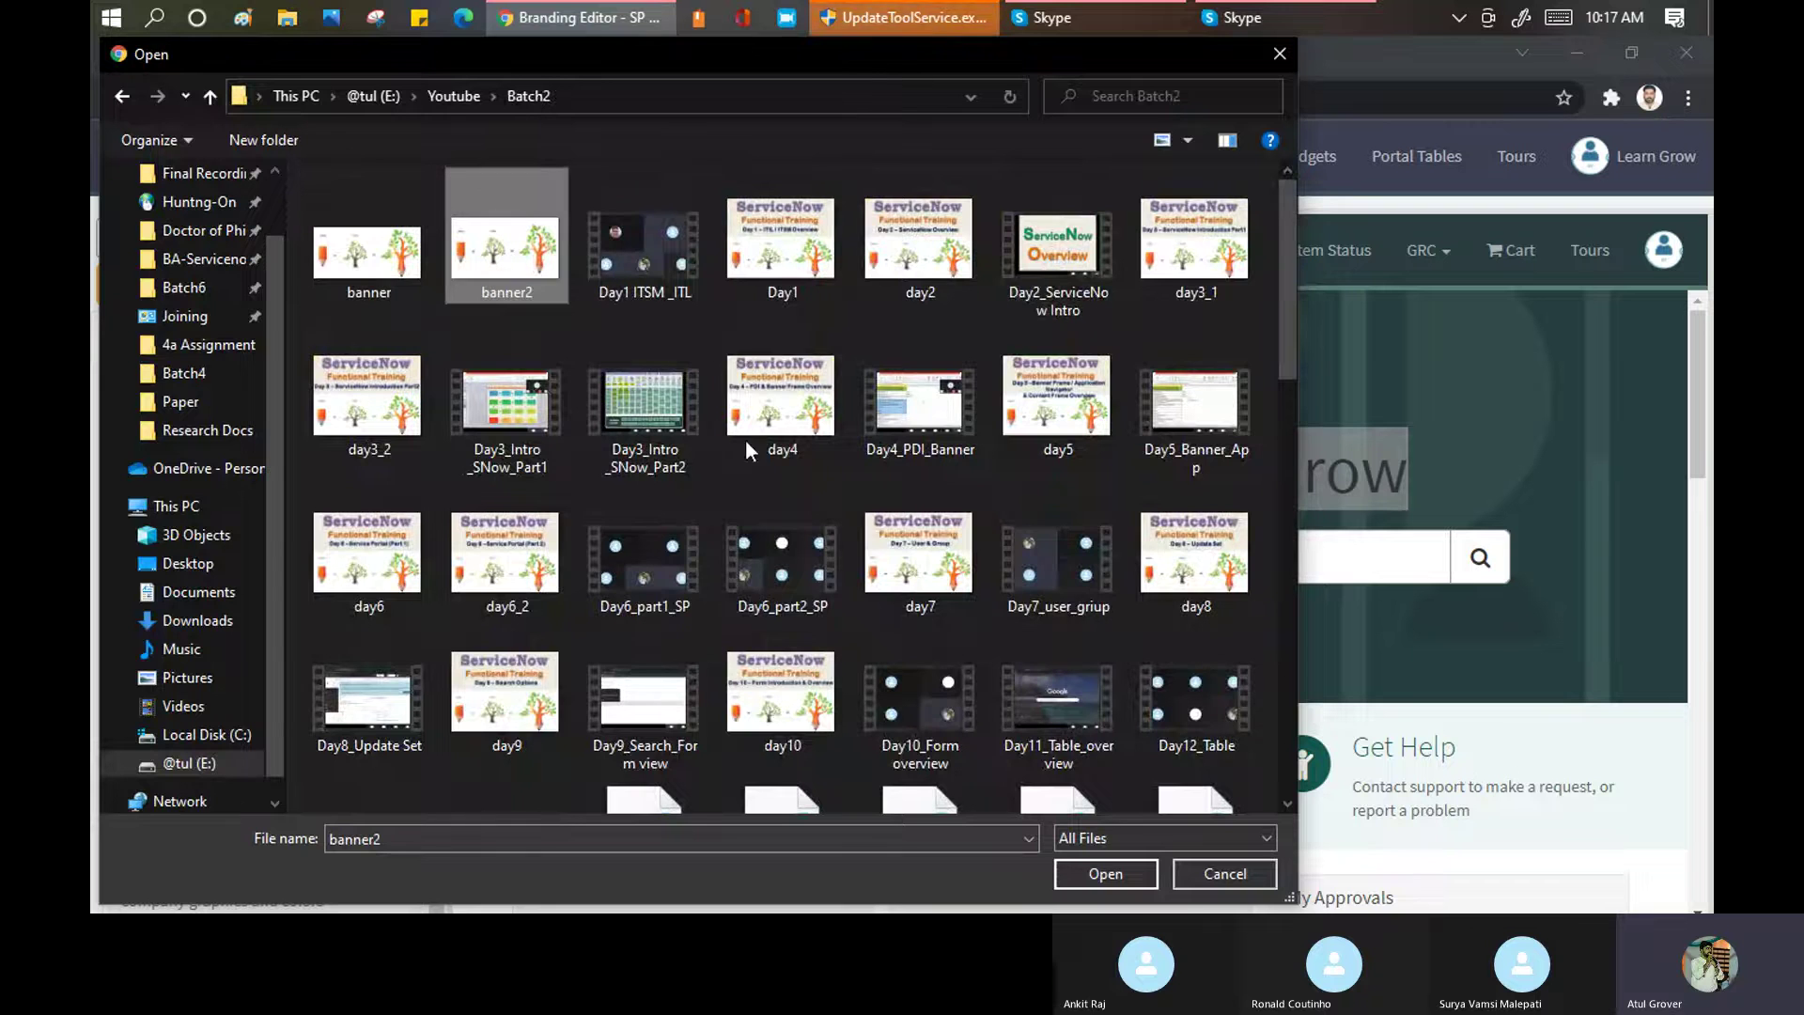
{"action": "left_click", "coordinate": [1067, 866]}
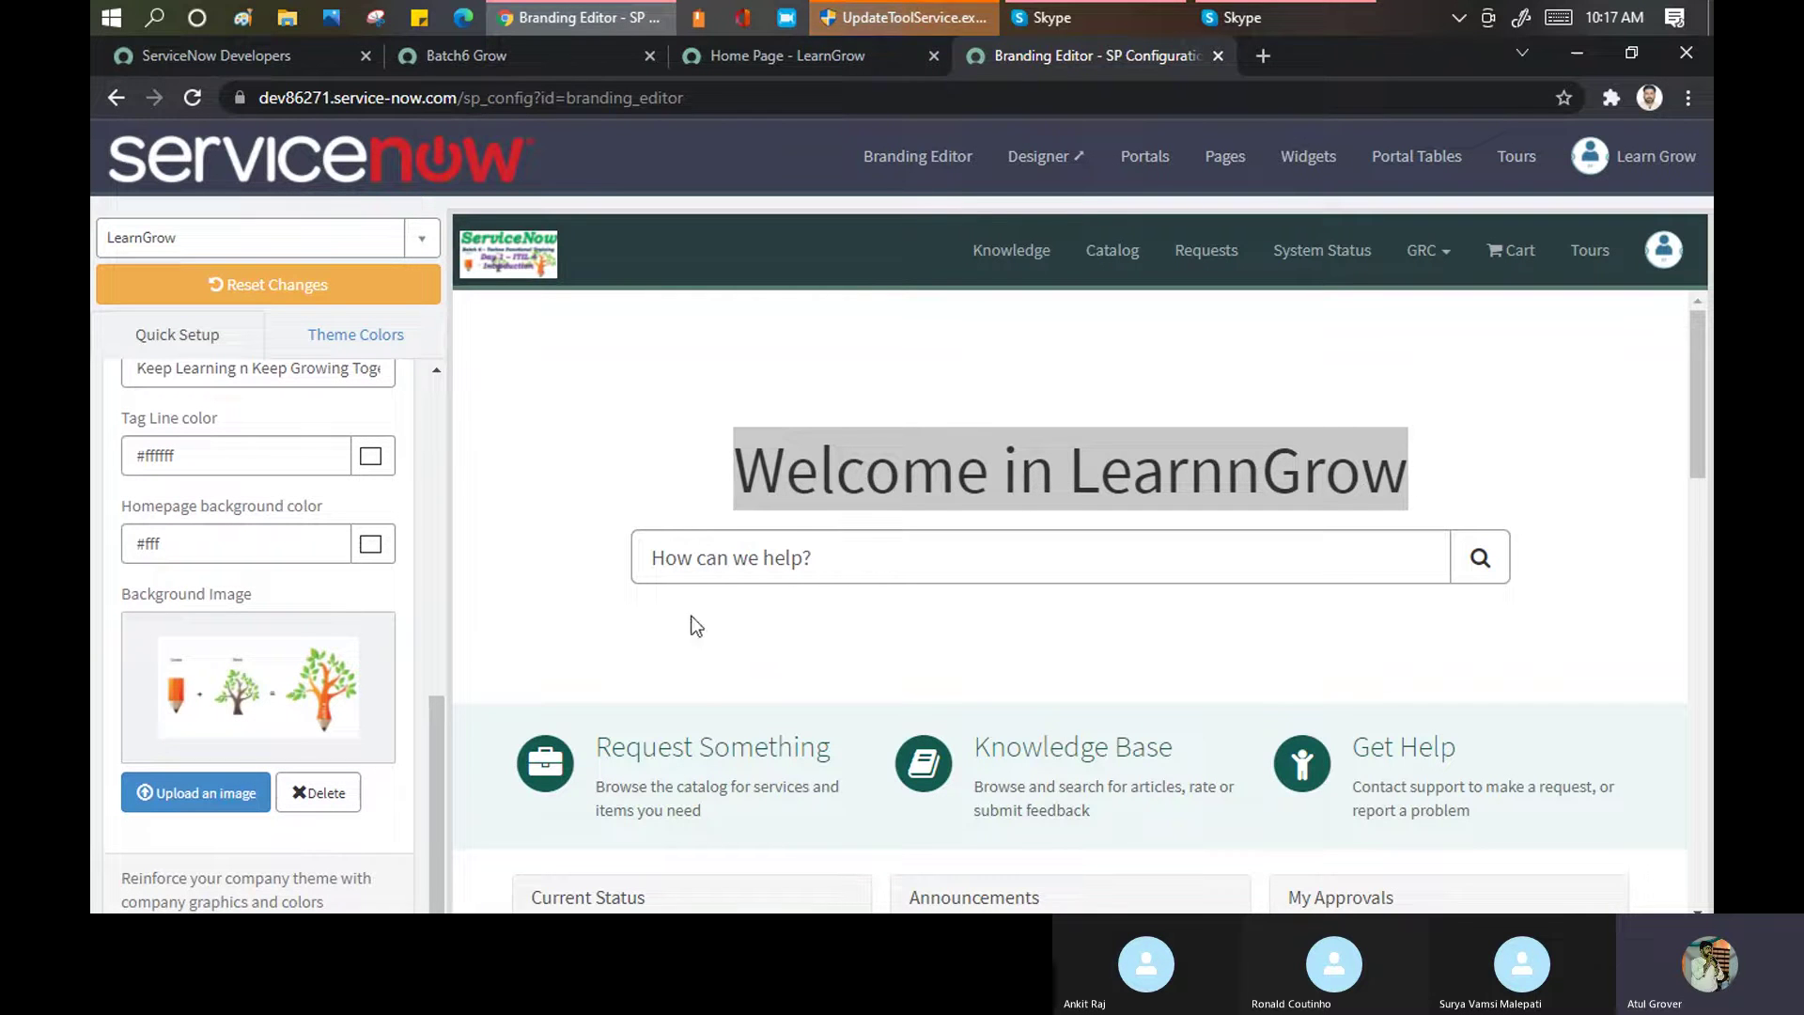
{"action": "left_click_drag", "start_coordinate": [443, 754], "coordinate": [482, 347]}
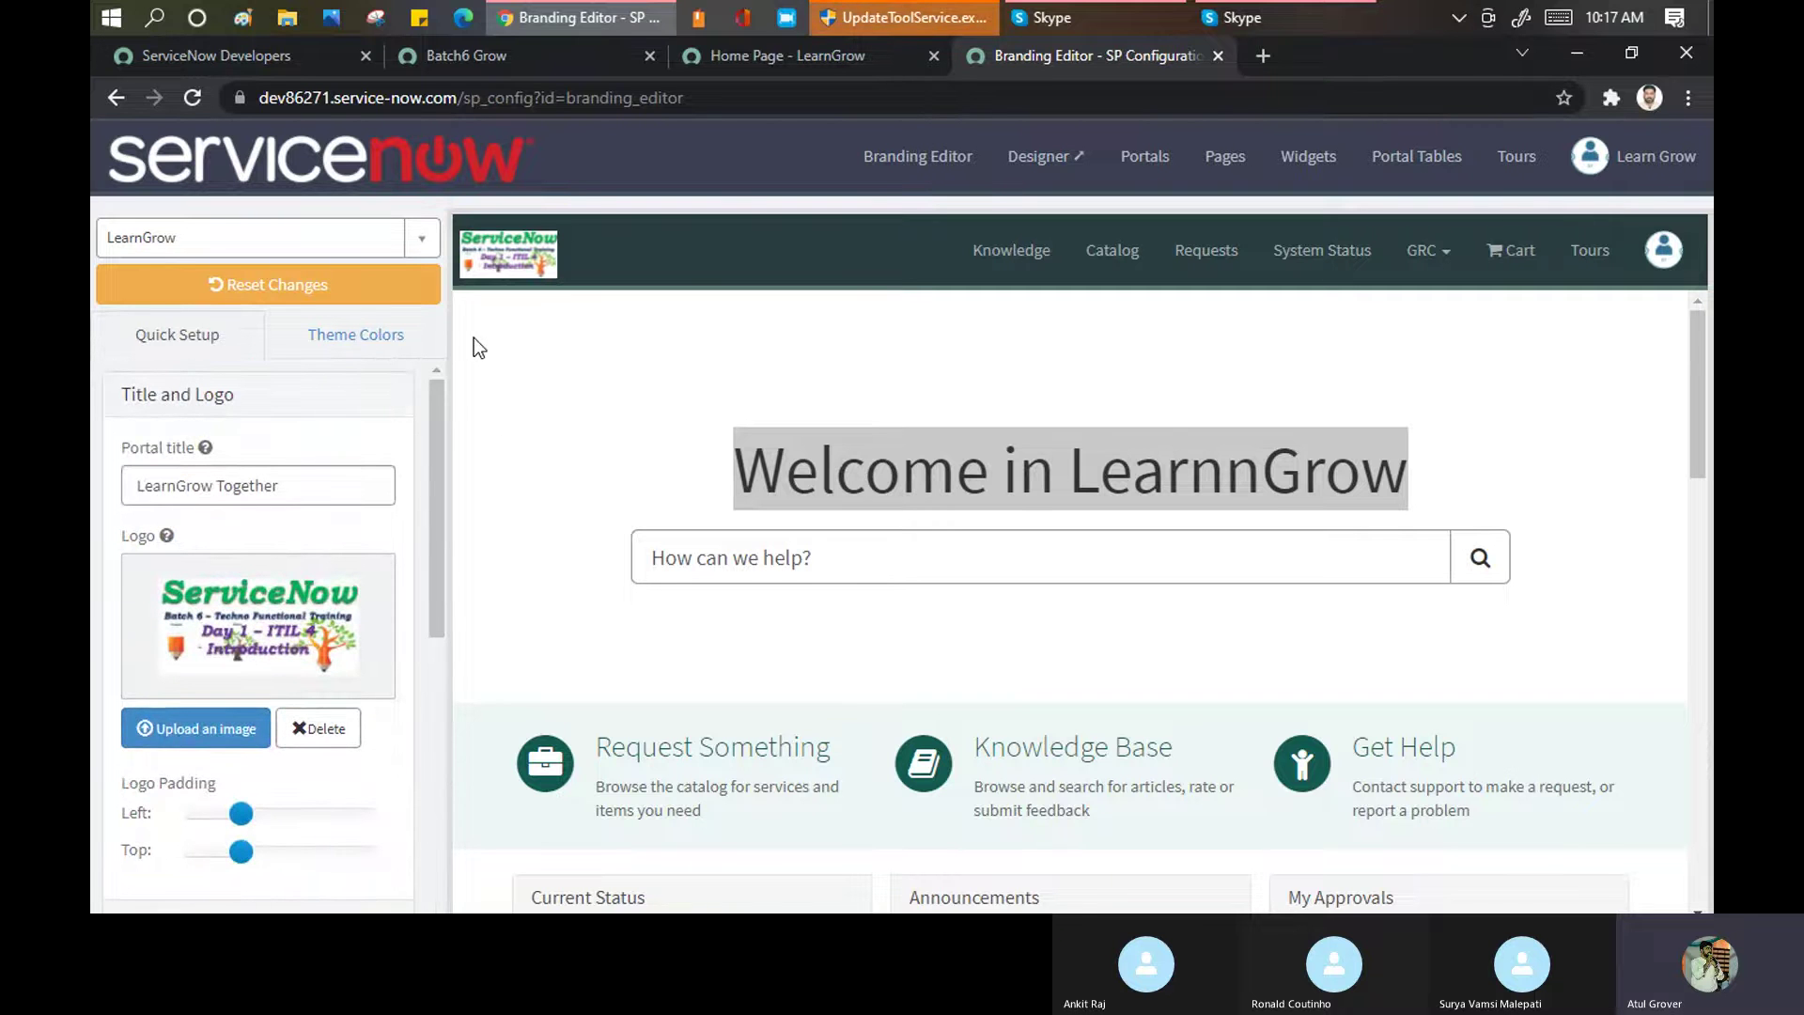
{"action": "scroll", "coordinate": [280, 628], "scroll_direction": "down", "scroll_amount": 6}
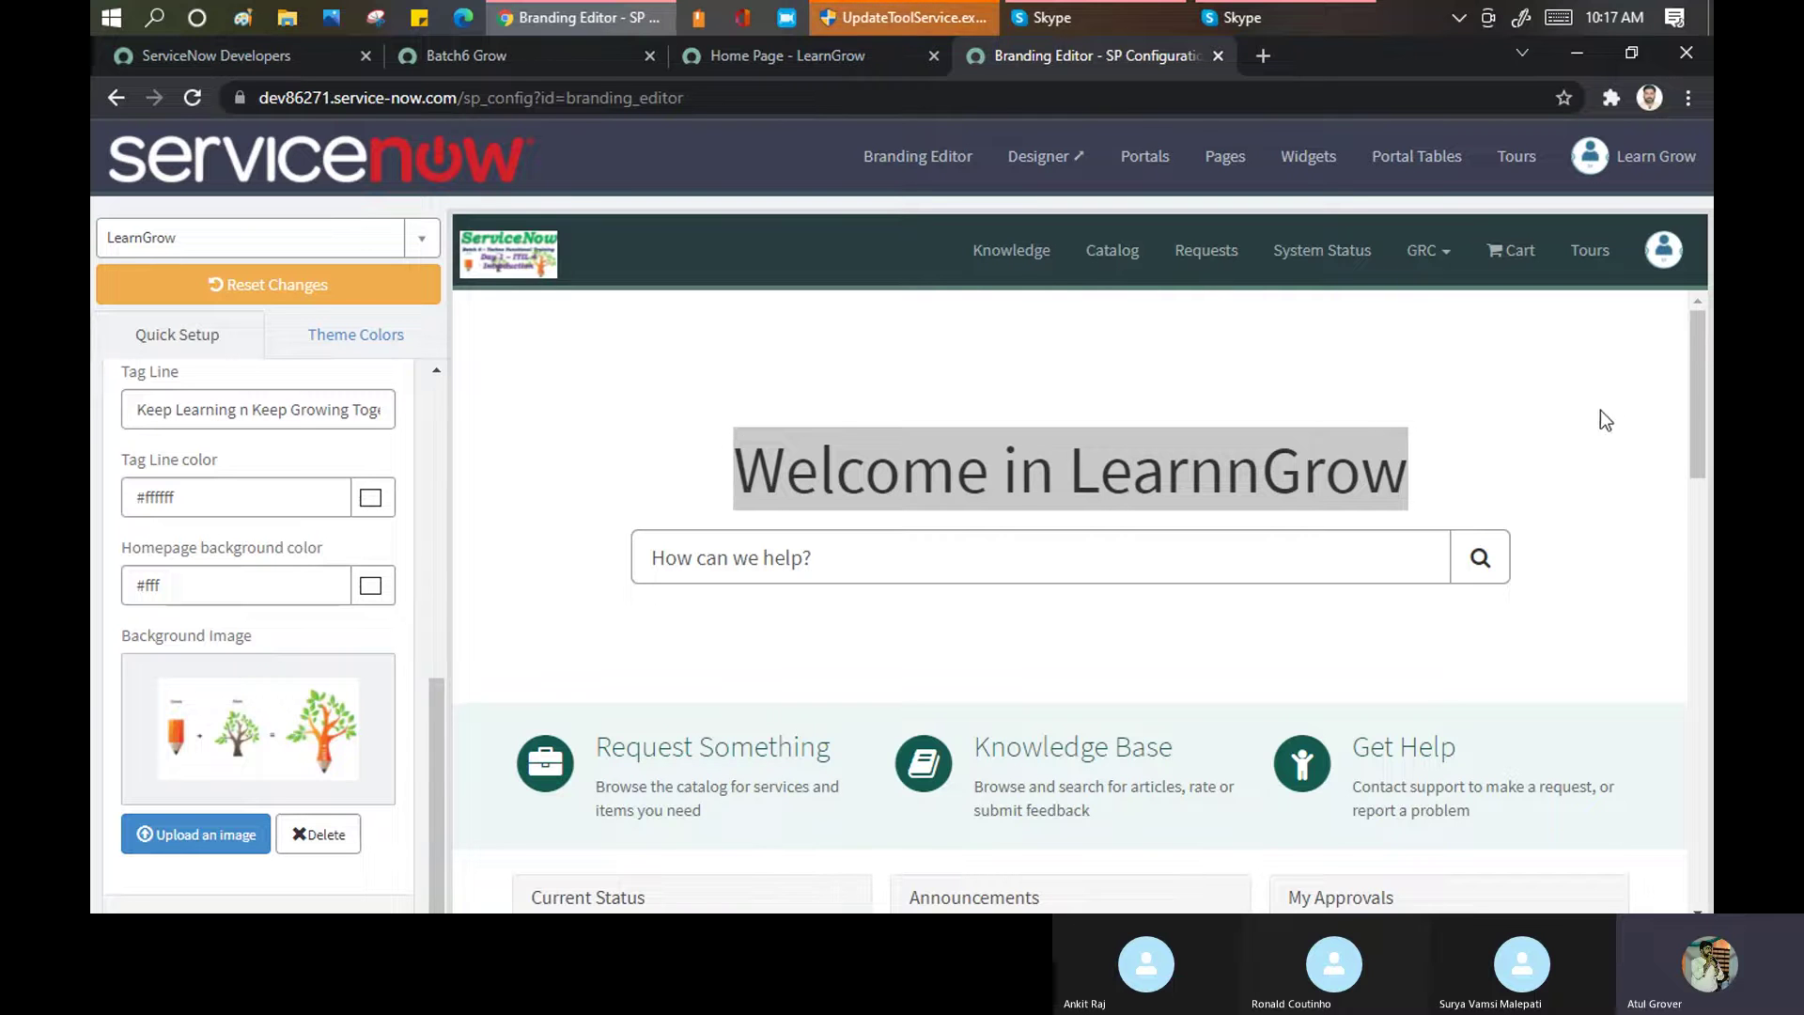
{"action": "mouse_move", "coordinate": [1697, 366]}
{"action": "left_mouse_down"}
{"action": "mouse_move", "coordinate": [1693, 432]}
{"action": "mouse_move", "coordinate": [1676, 359]}
{"action": "left_mouse_up"}
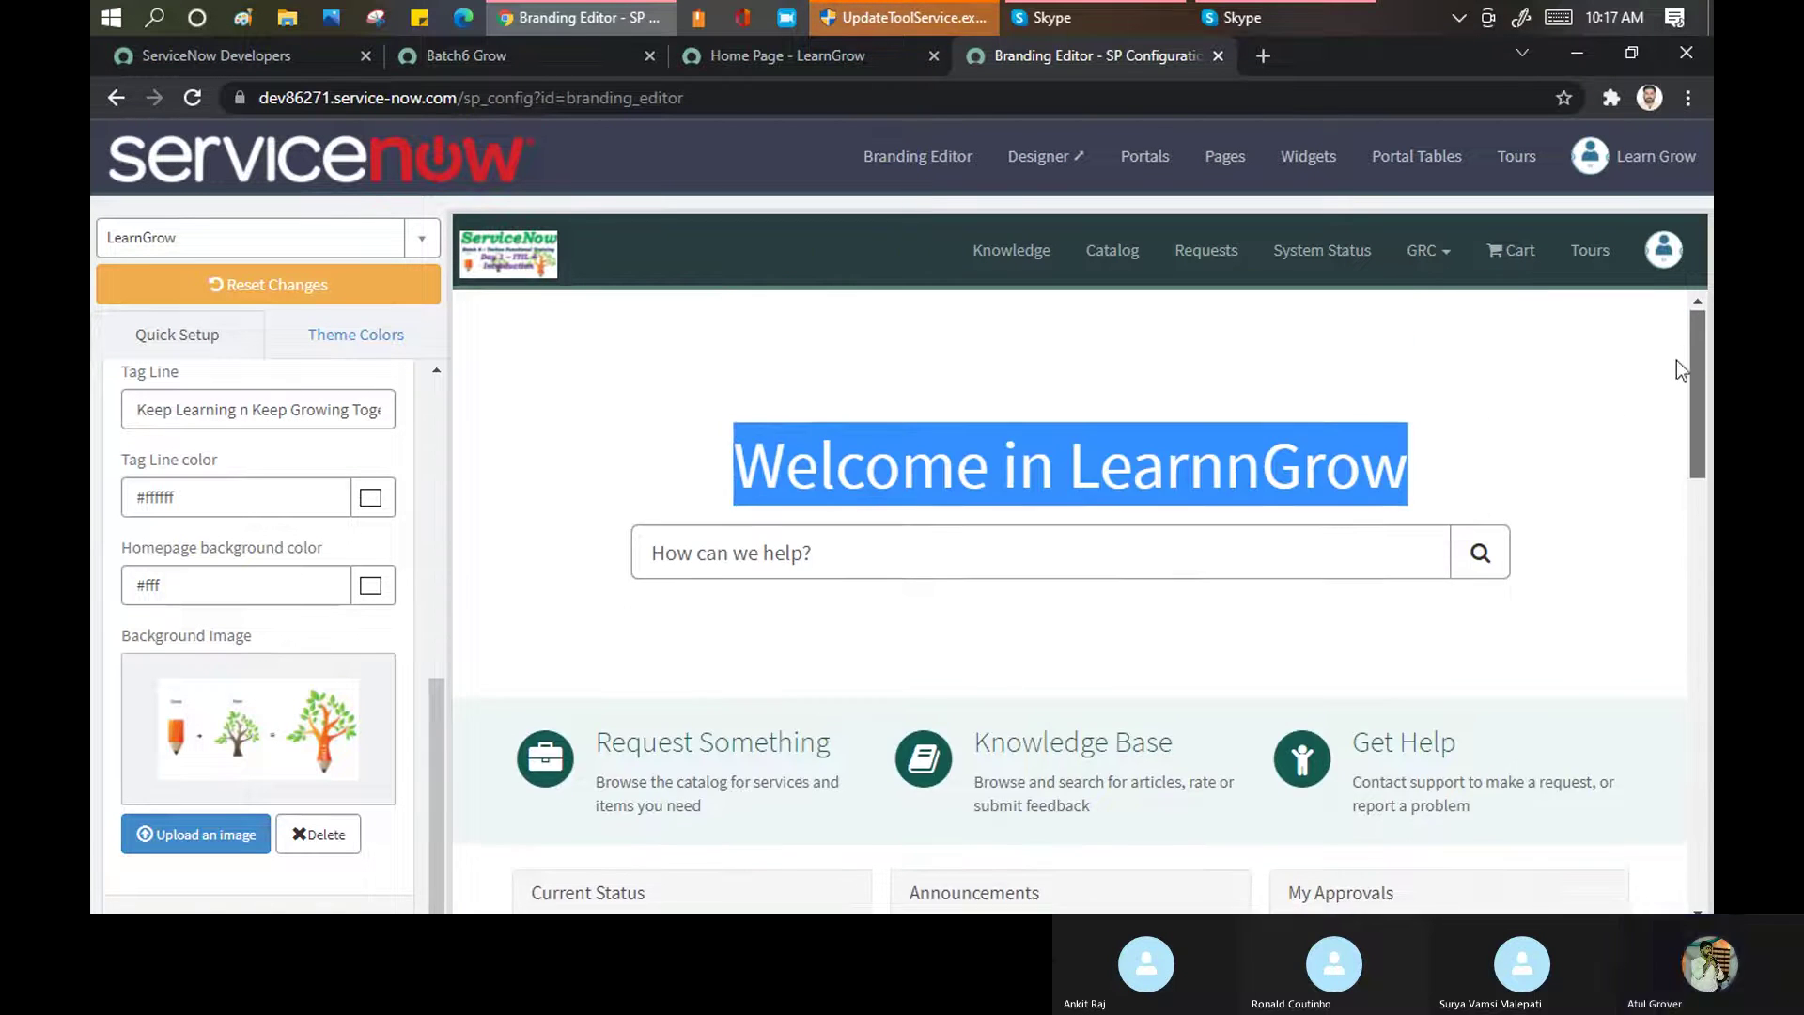
{"action": "left_click", "coordinate": [391, 455]}
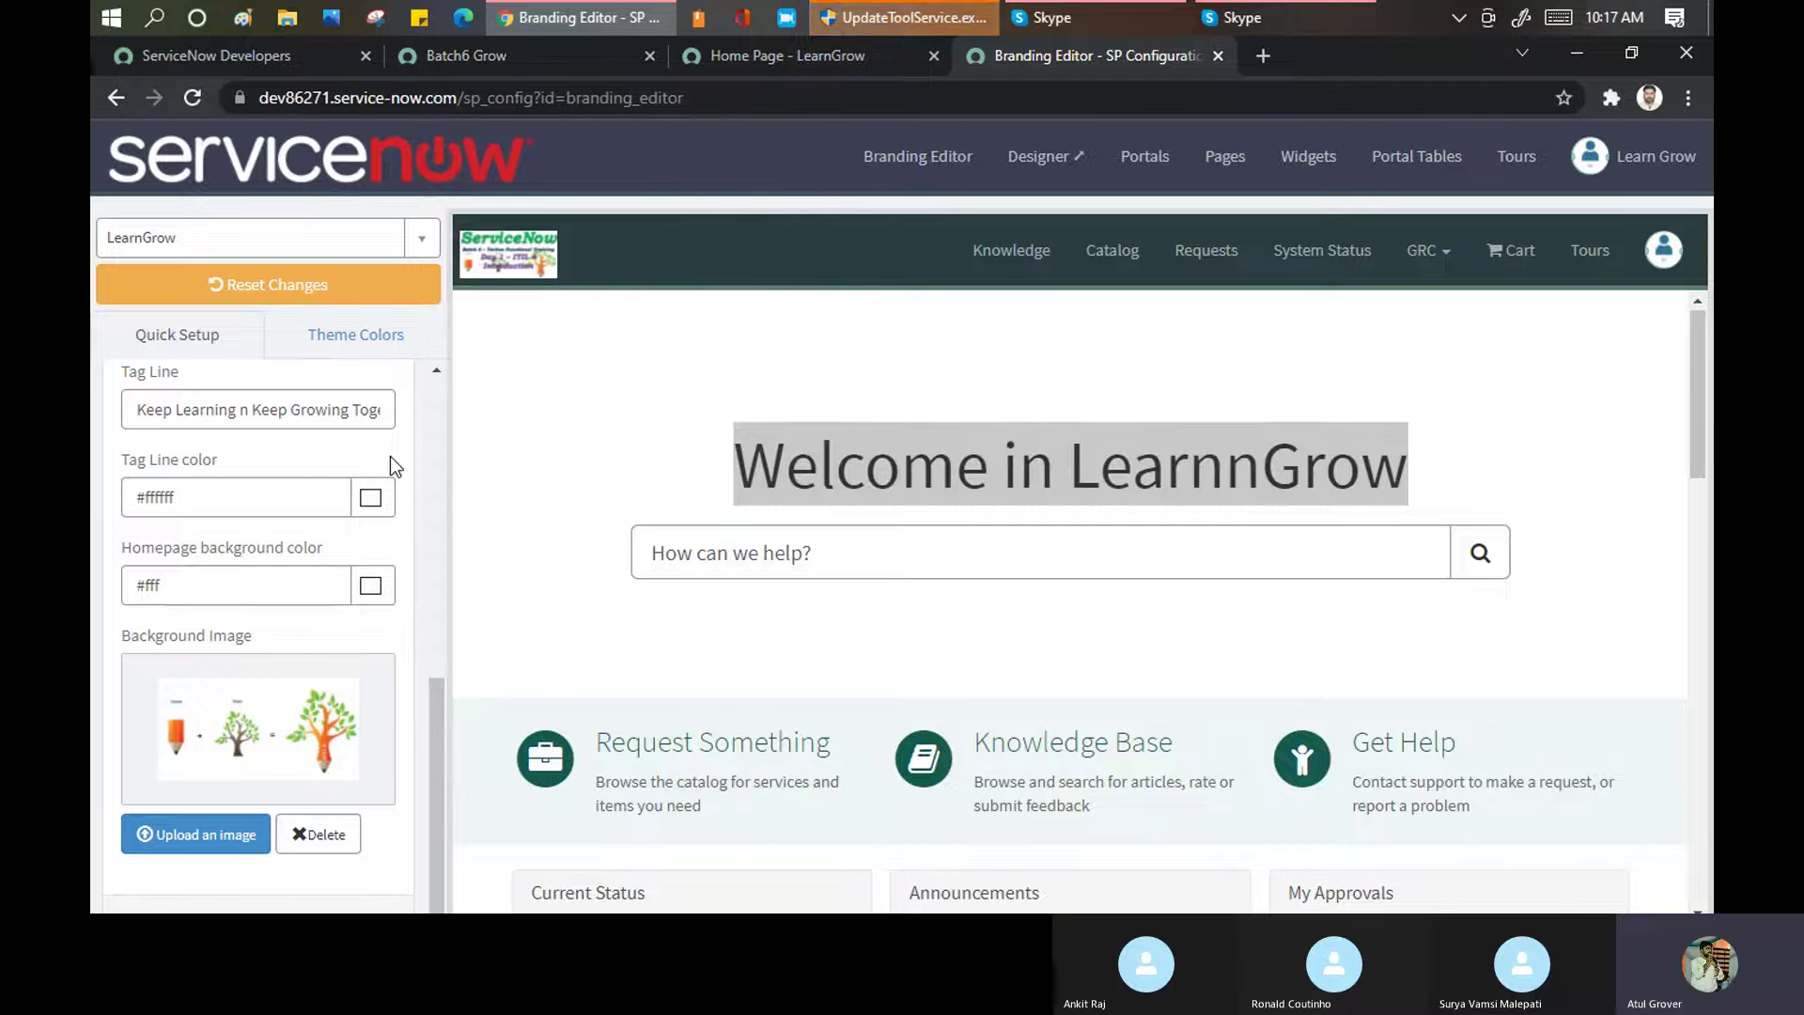
{"action": "scroll", "coordinate": [757, 633], "scroll_direction": "down", "scroll_amount": 10}
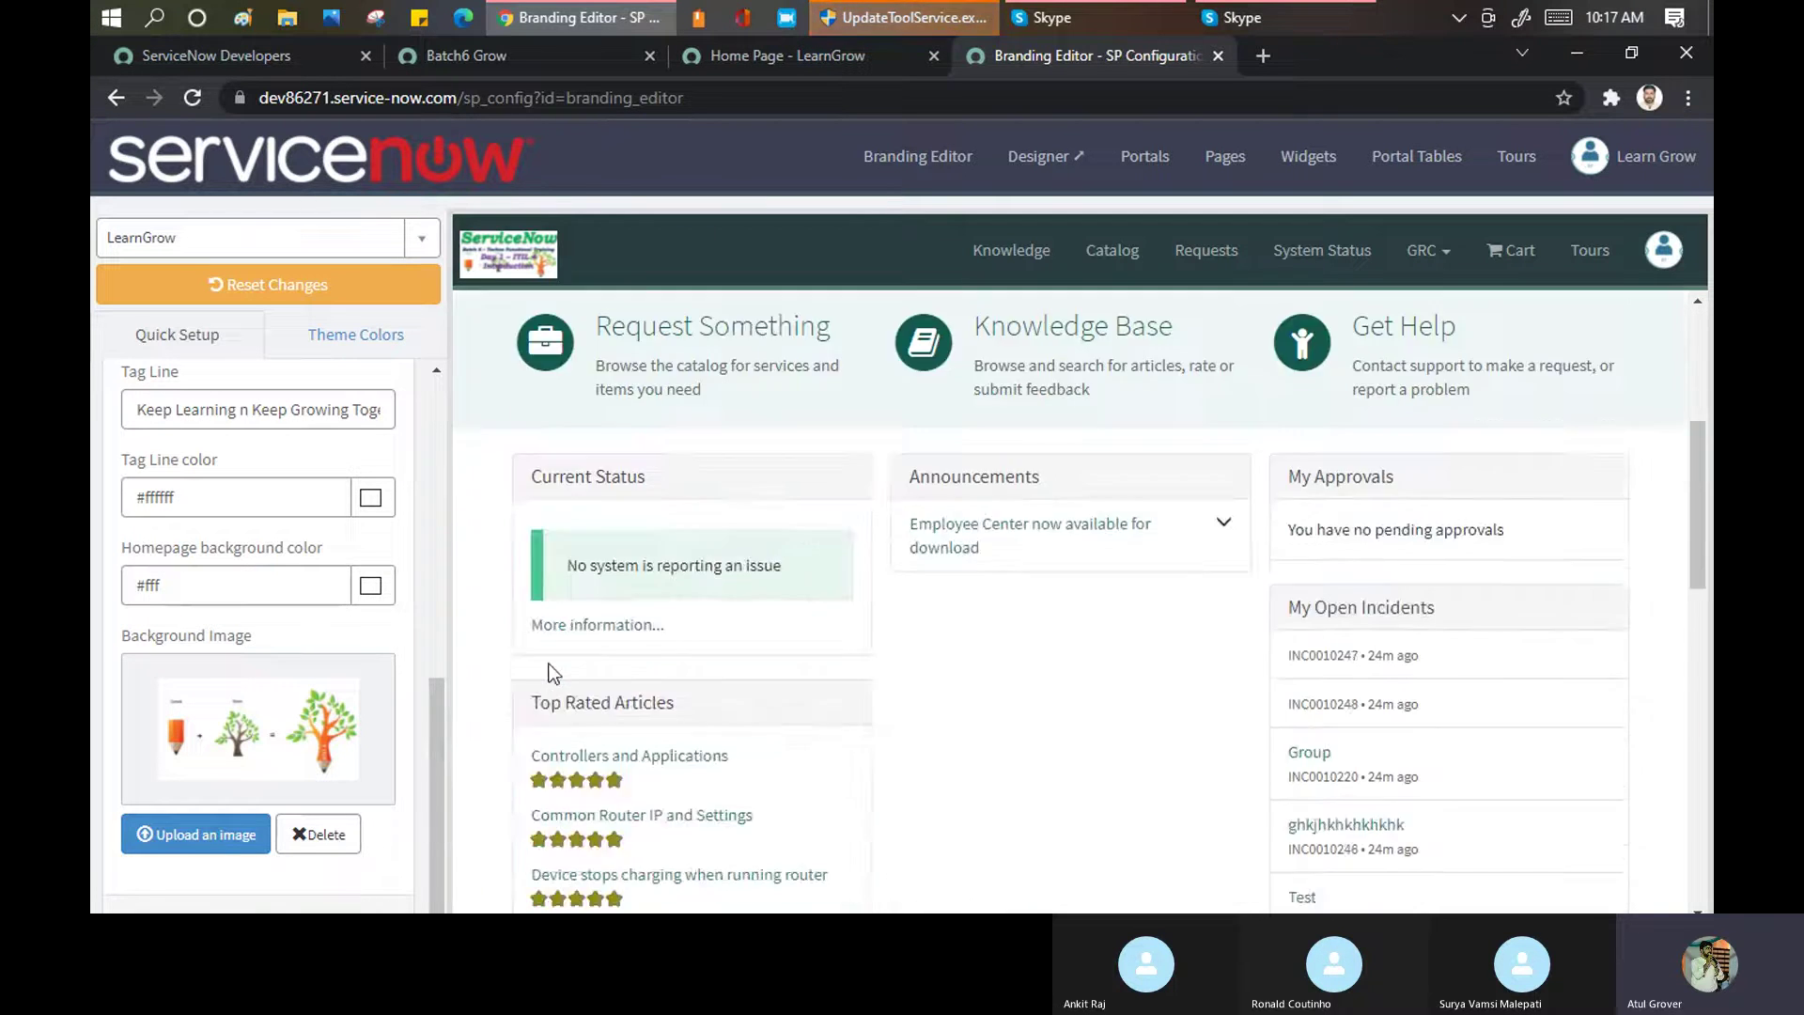
{"action": "scroll", "coordinate": [357, 780], "scroll_direction": "down", "scroll_amount": 1}
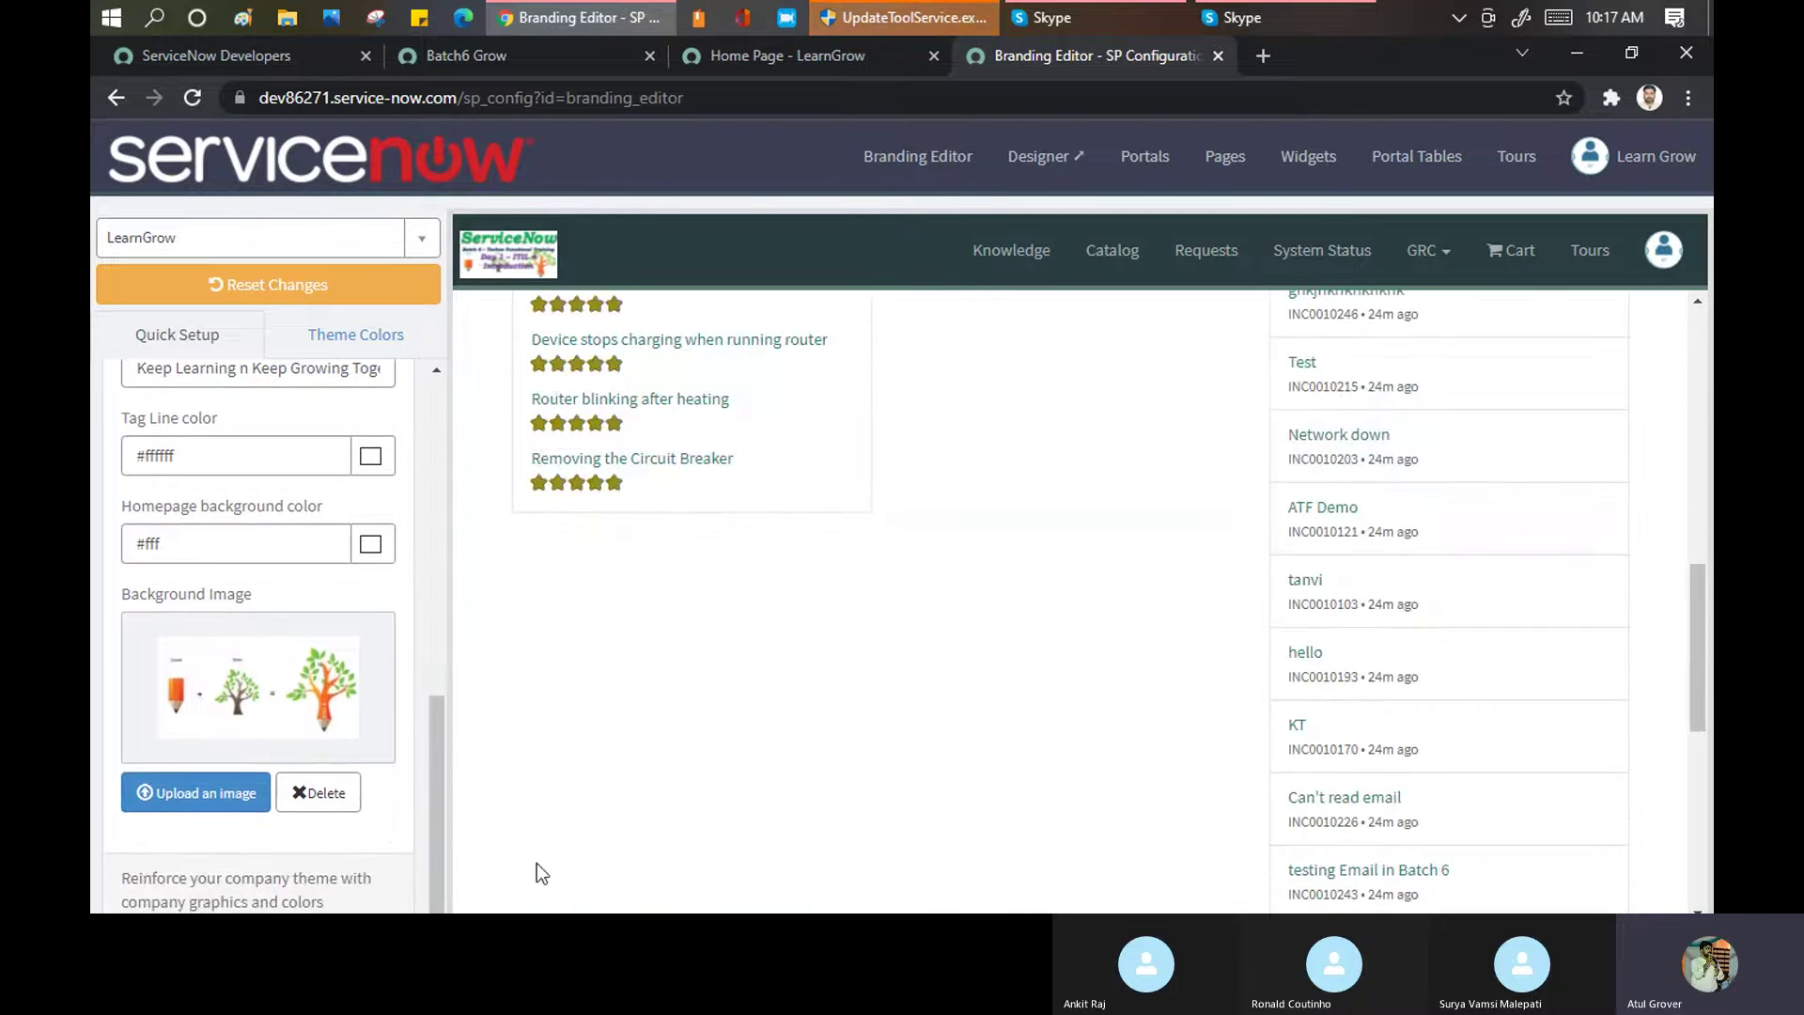
{"action": "left_click_drag", "start_coordinate": [1700, 663], "coordinate": [1699, 836]}
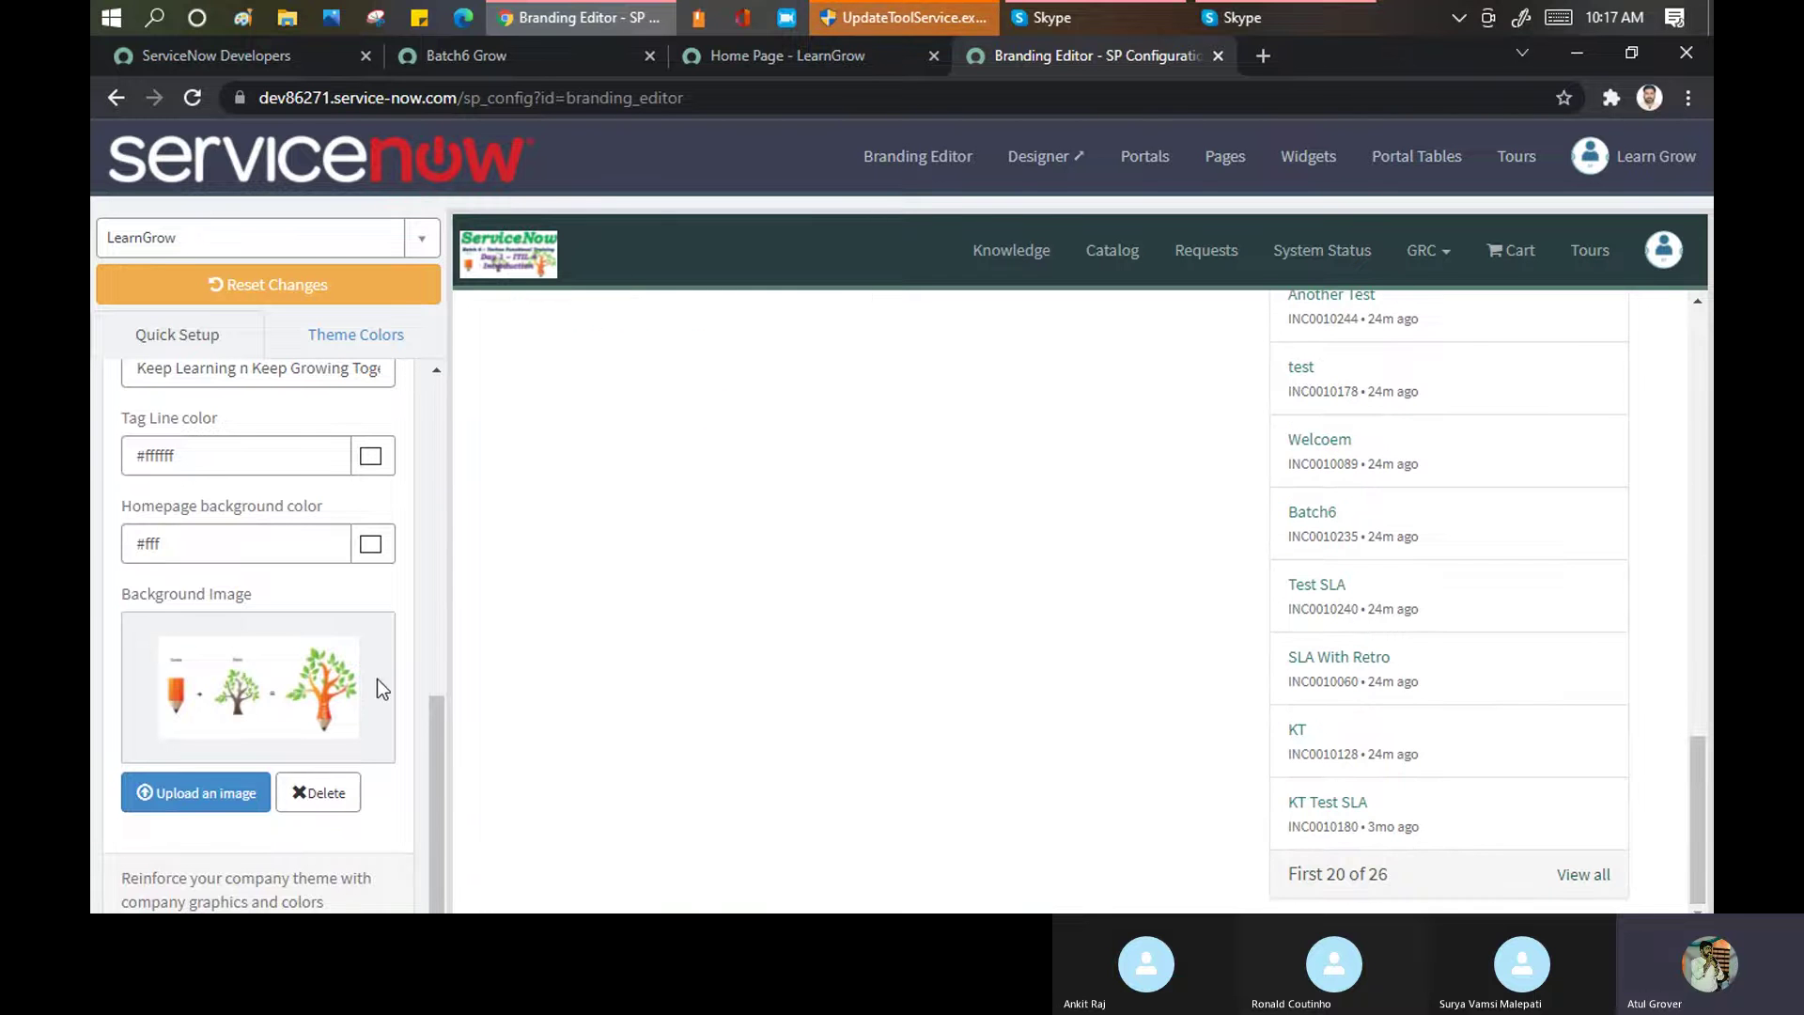
{"action": "scroll", "coordinate": [615, 409], "scroll_direction": "up", "scroll_amount": 15}
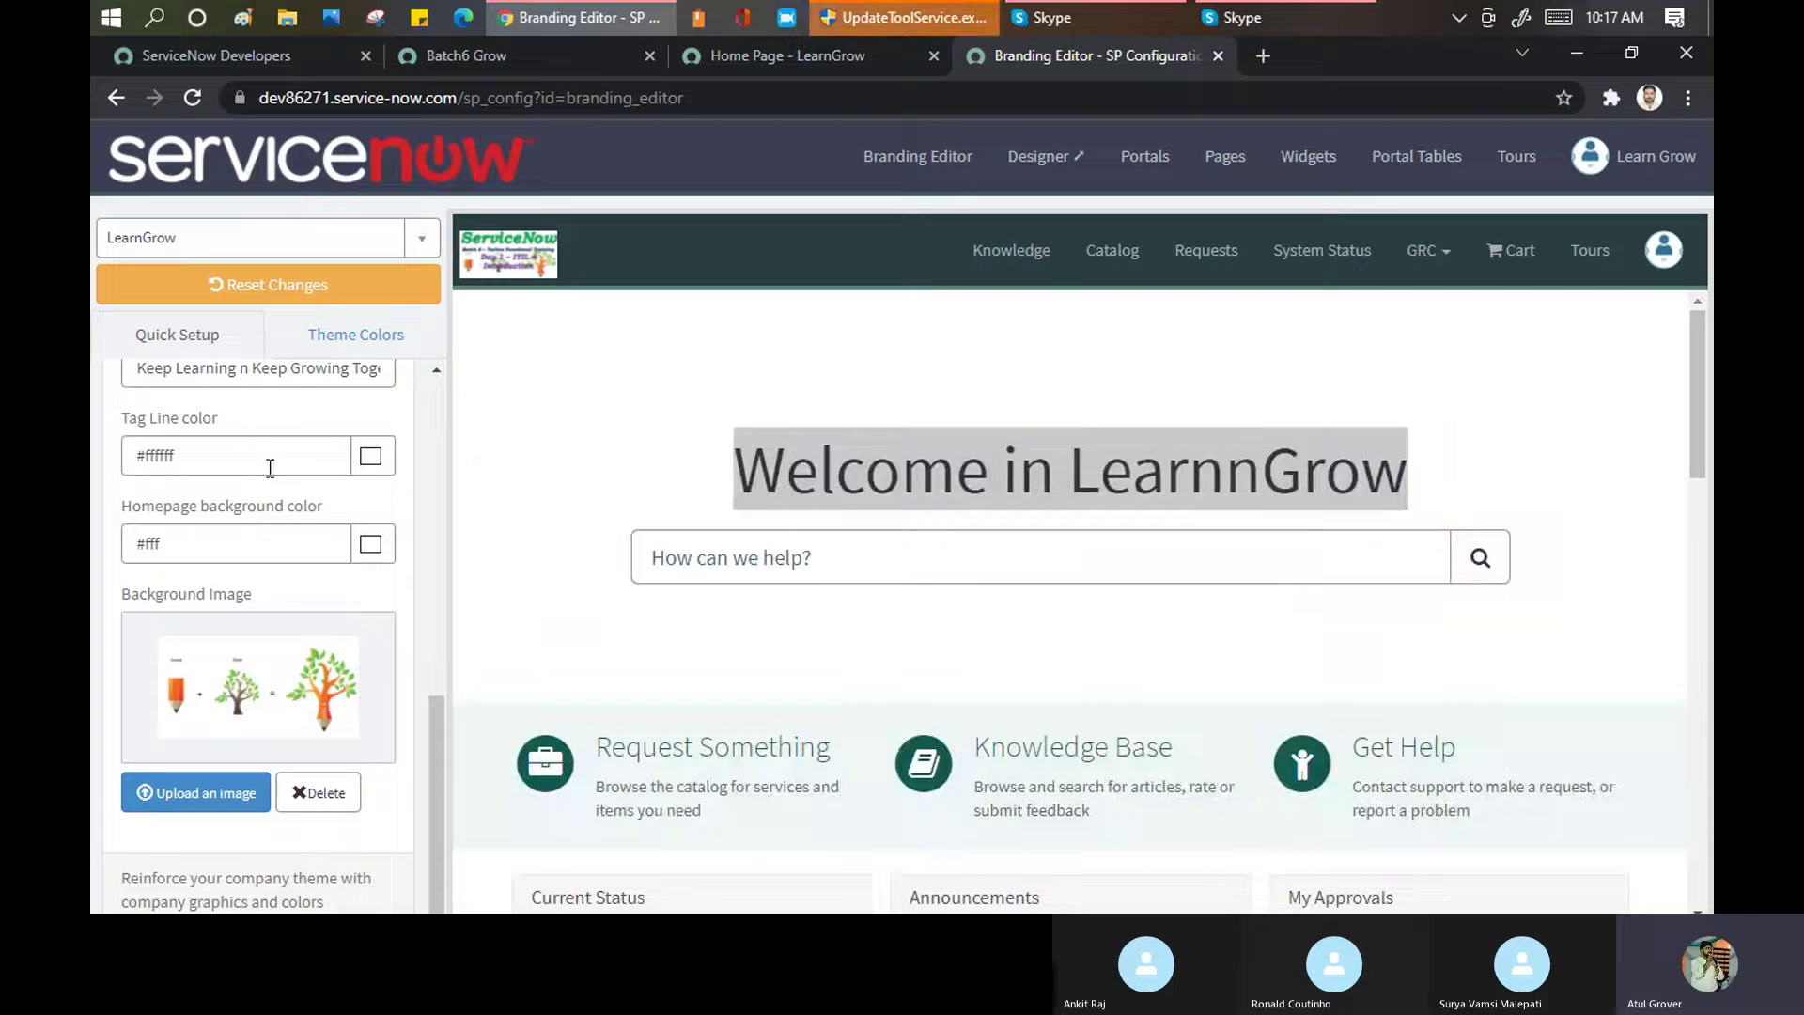
{"action": "key", "text": "Tab"}
Open Theme Colors and review the navbar, brand and text colour preview
{"action": "left_click", "coordinate": [303, 398]}
{"action": "scroll", "coordinate": [294, 475], "scroll_direction": "up", "scroll_amount": 10}
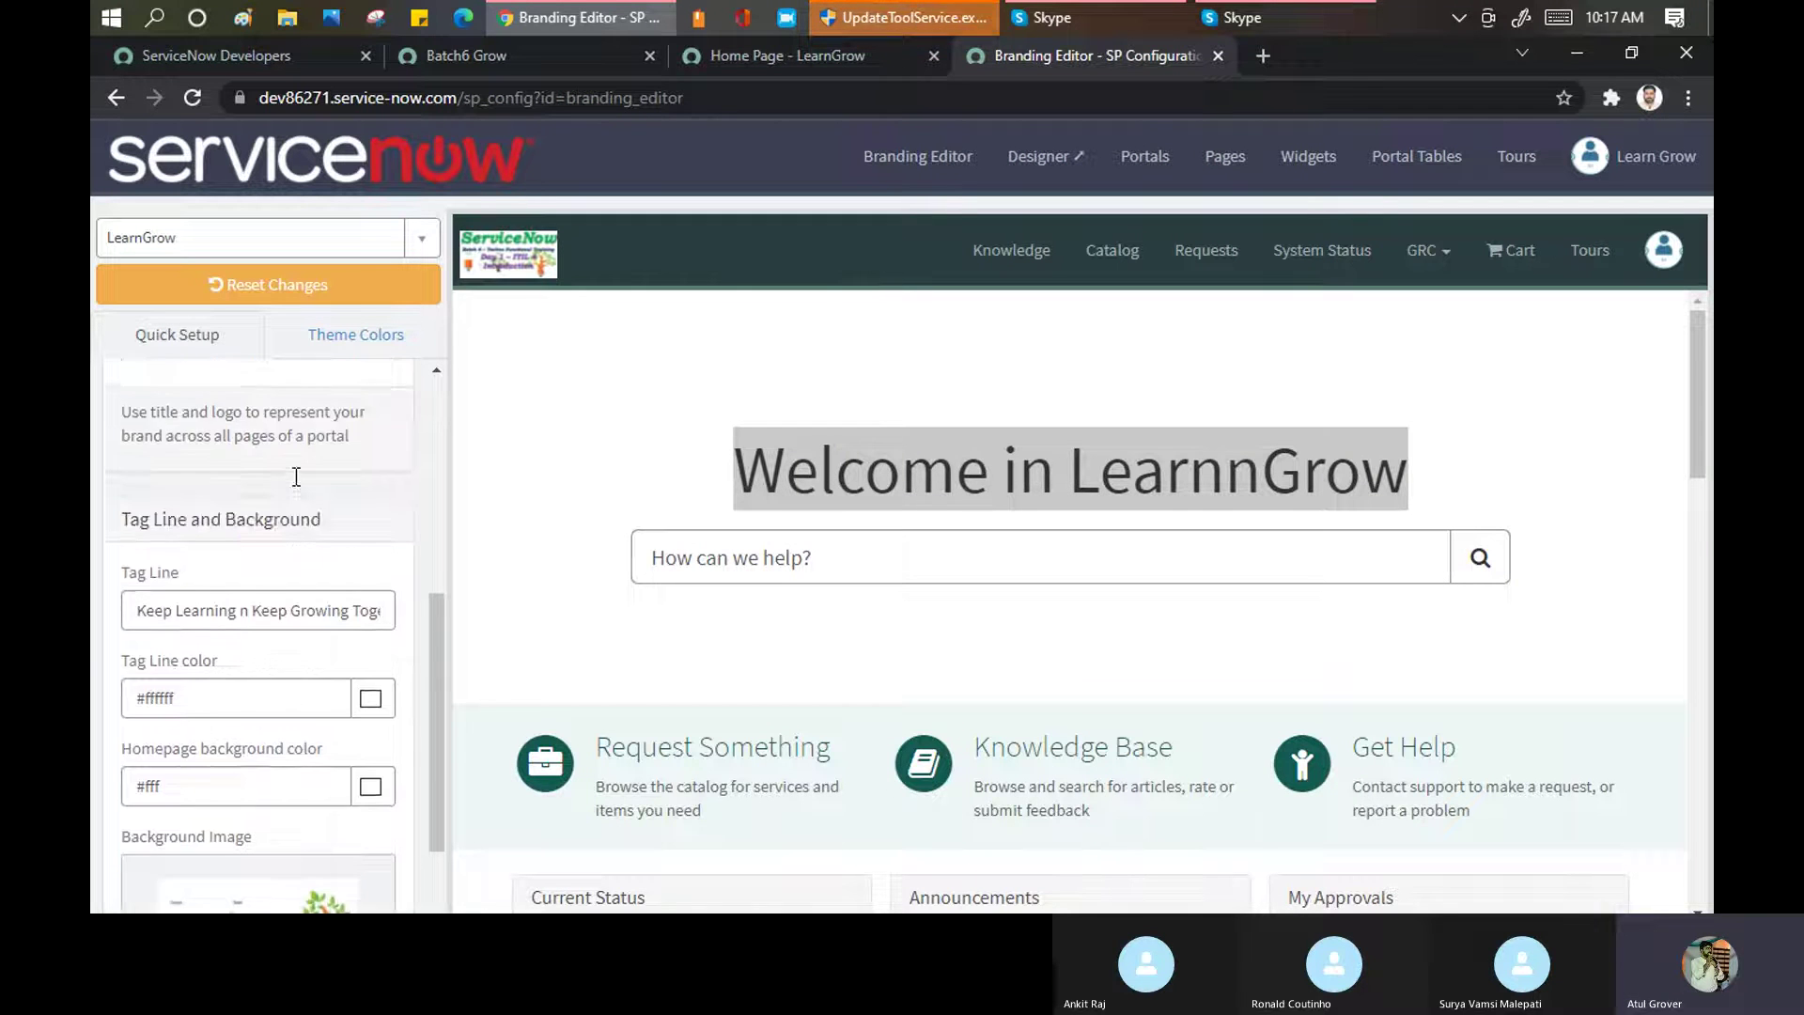
{"action": "left_click", "coordinate": [323, 340]}
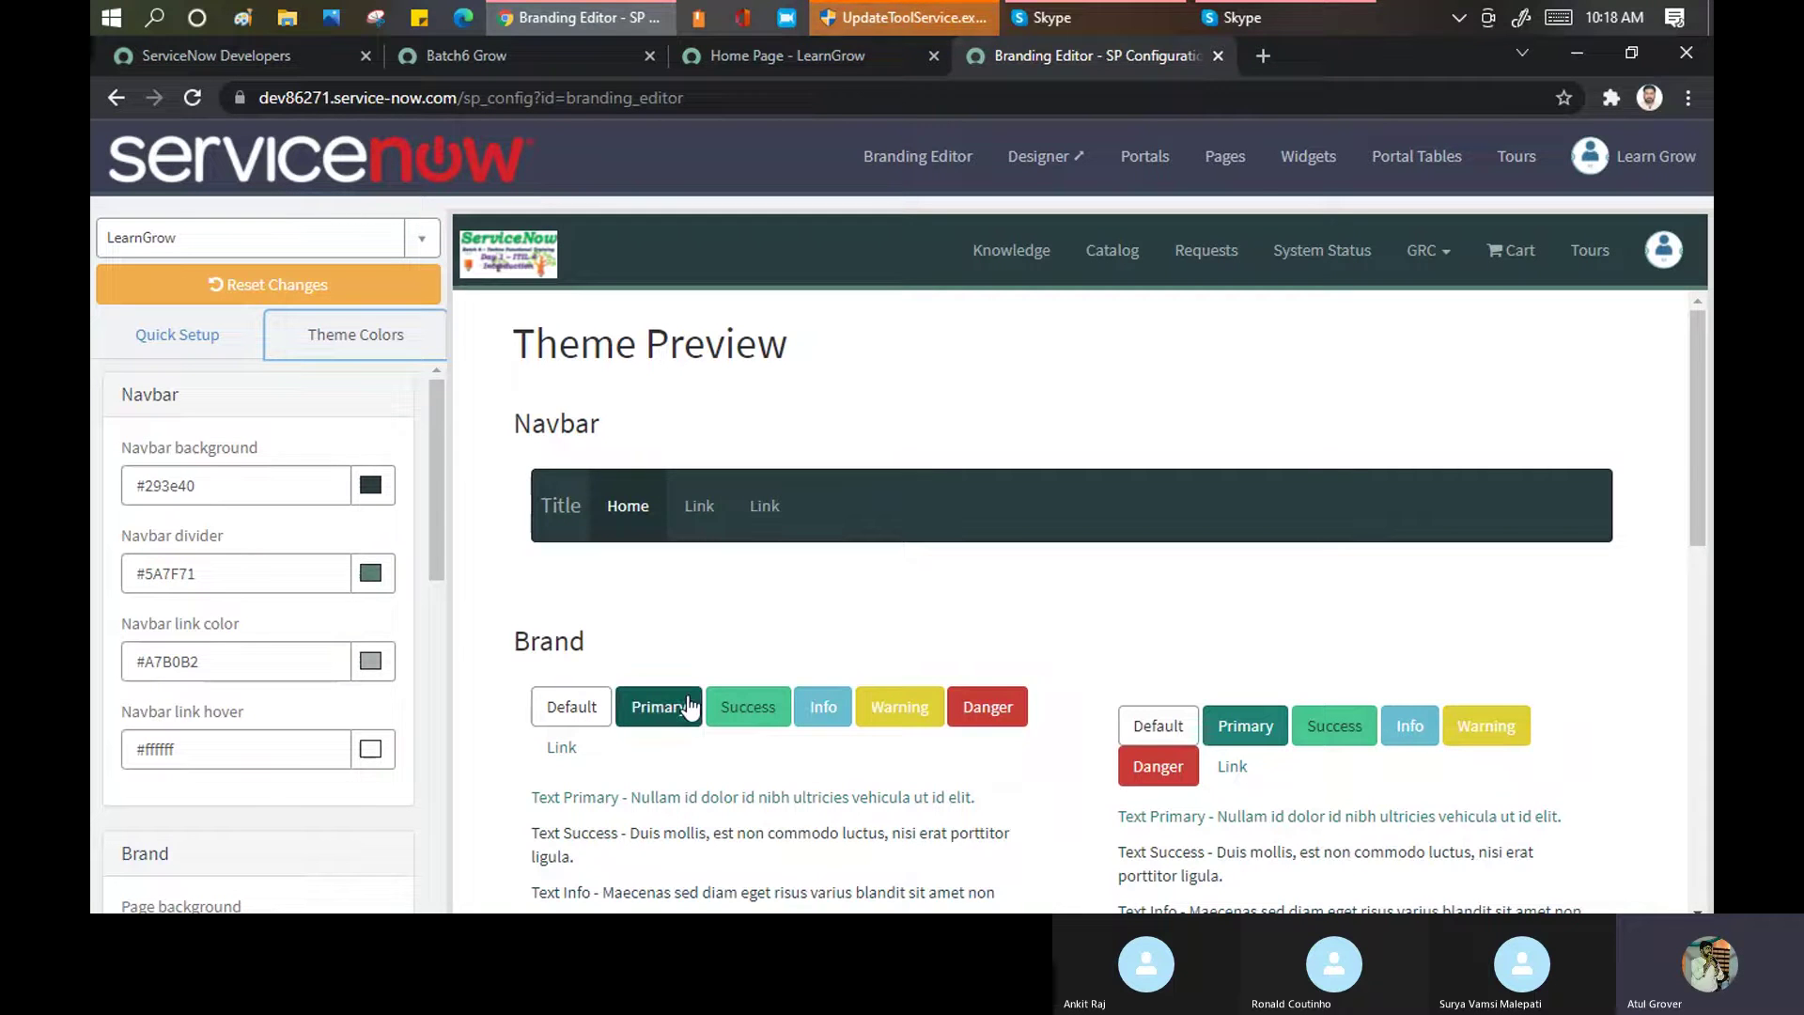
{"action": "scroll", "coordinate": [915, 443], "scroll_direction": "down", "scroll_amount": 5}
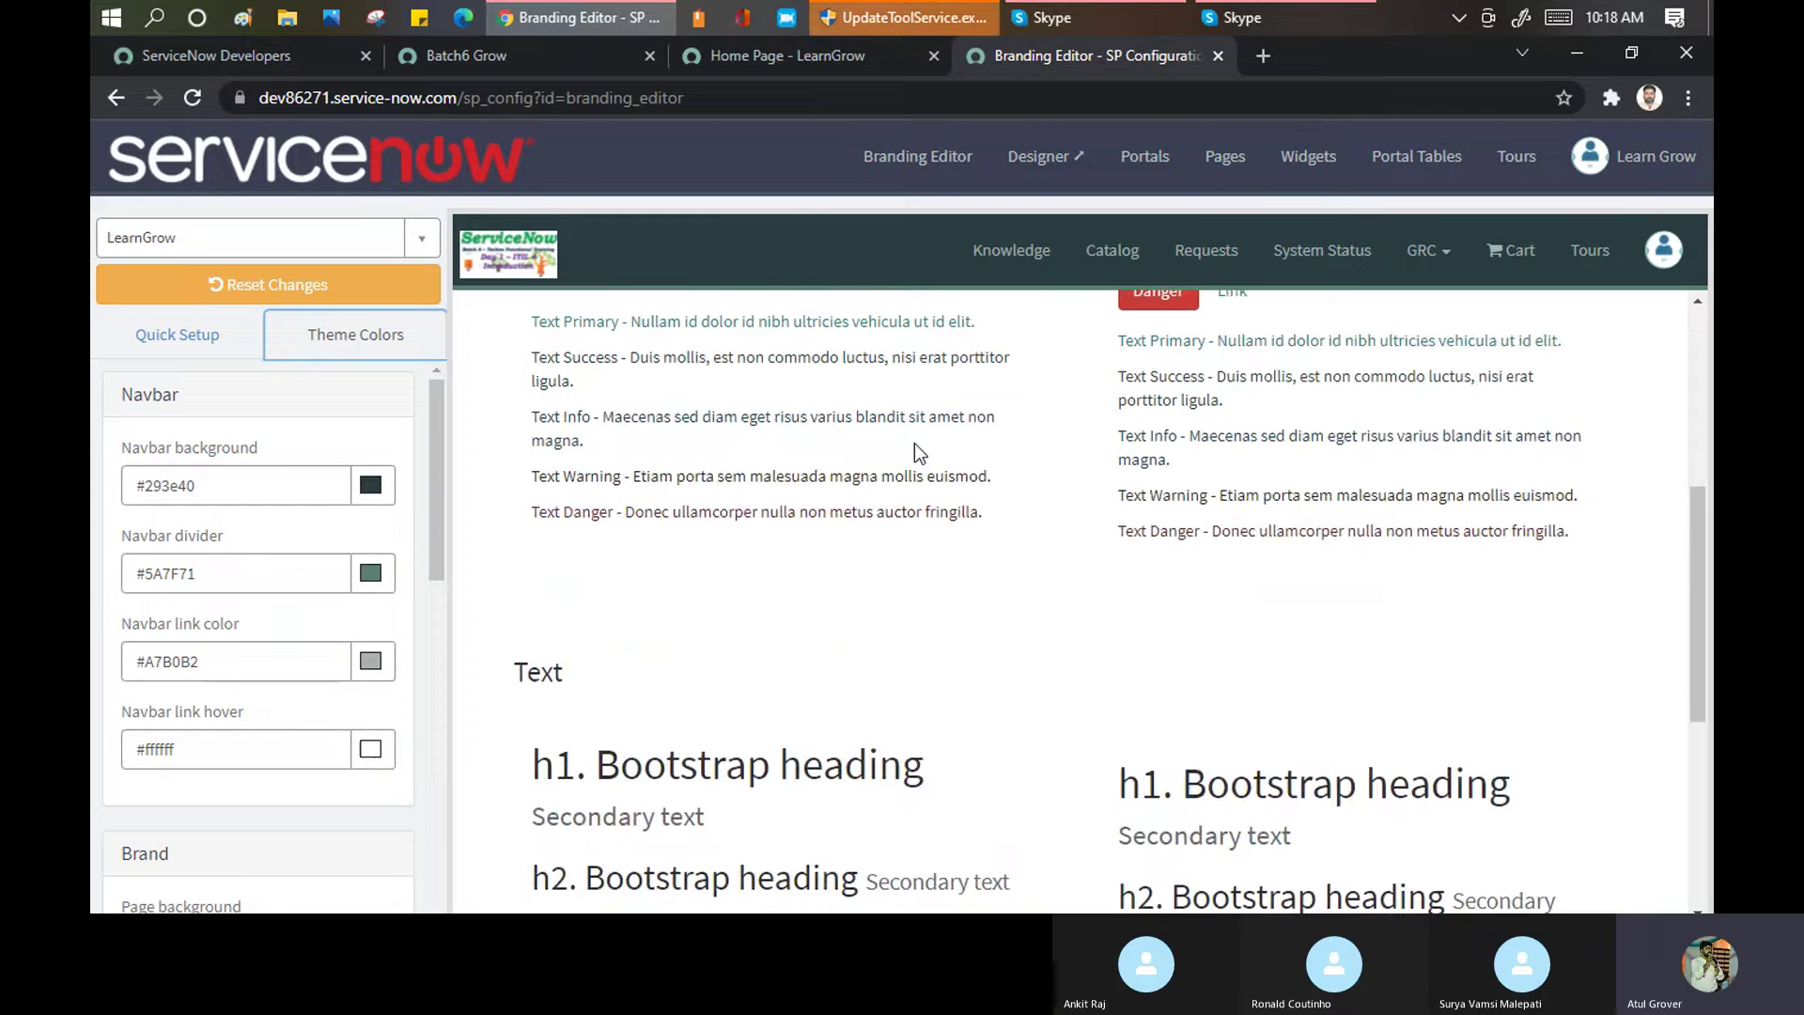
{"action": "scroll", "coordinate": [915, 442], "scroll_direction": "down", "scroll_amount": 5}
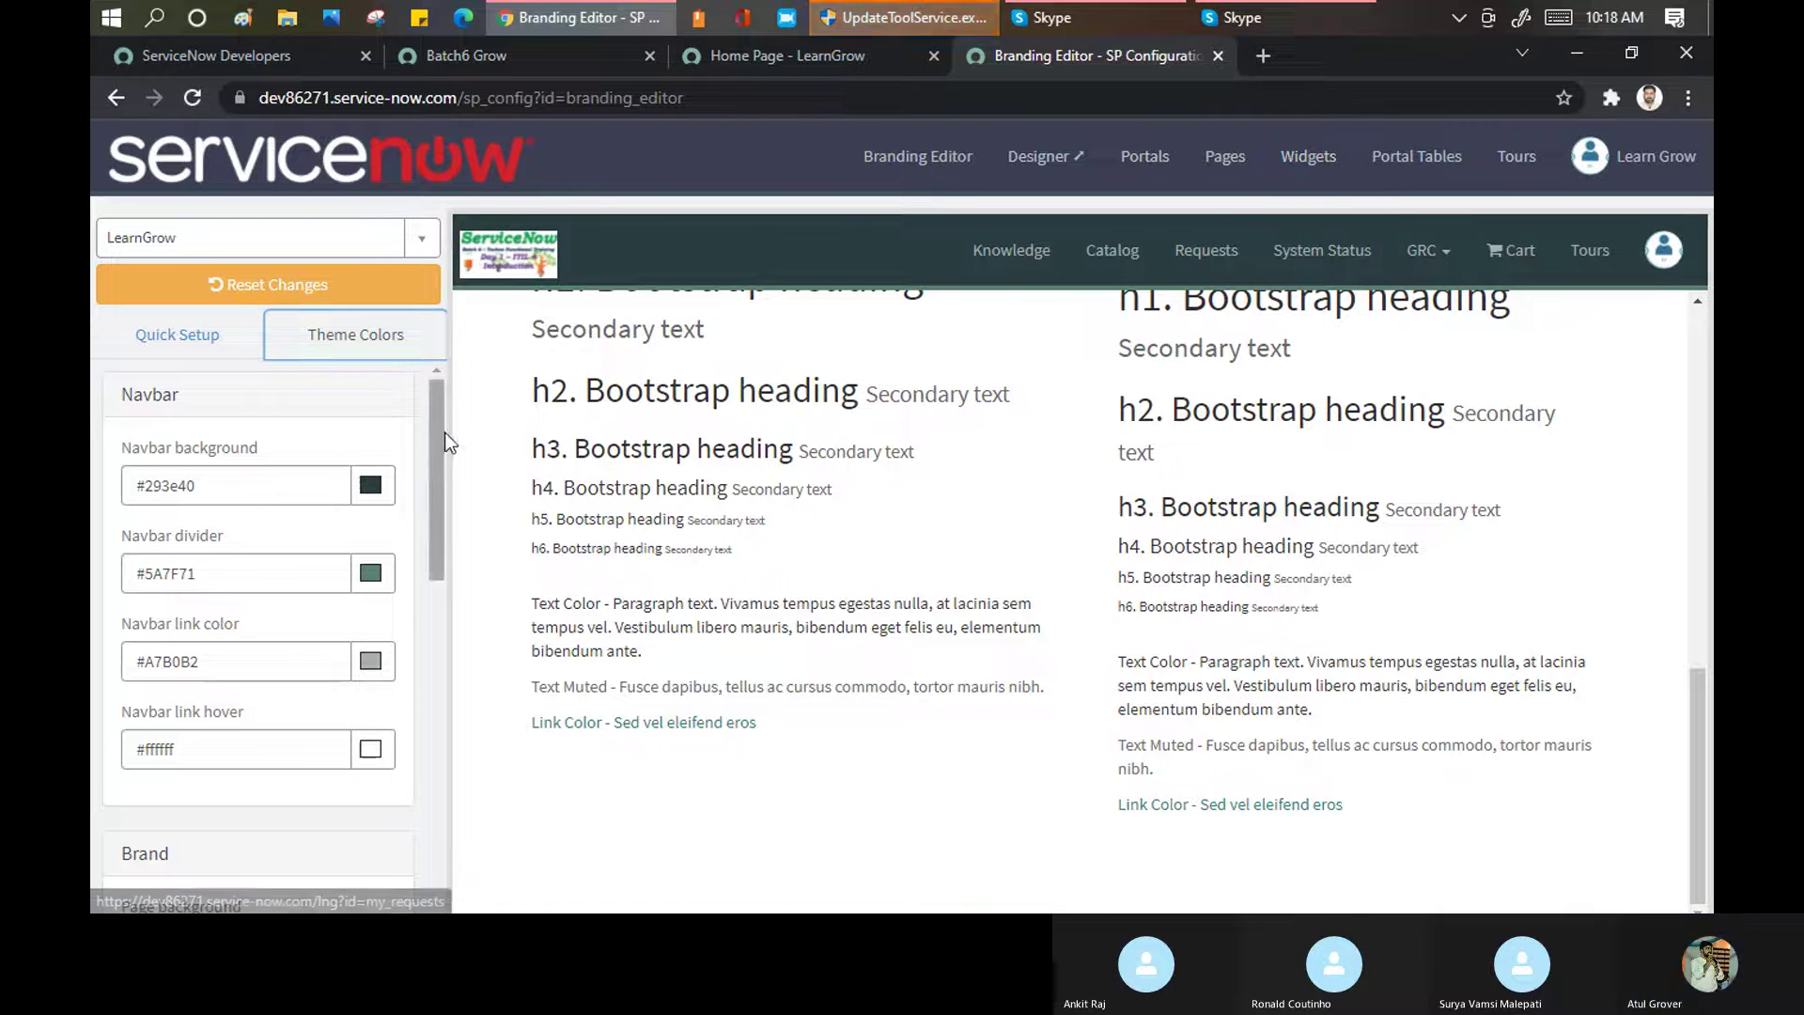
{"action": "scroll", "coordinate": [211, 484], "scroll_direction": "down", "scroll_amount": 10}
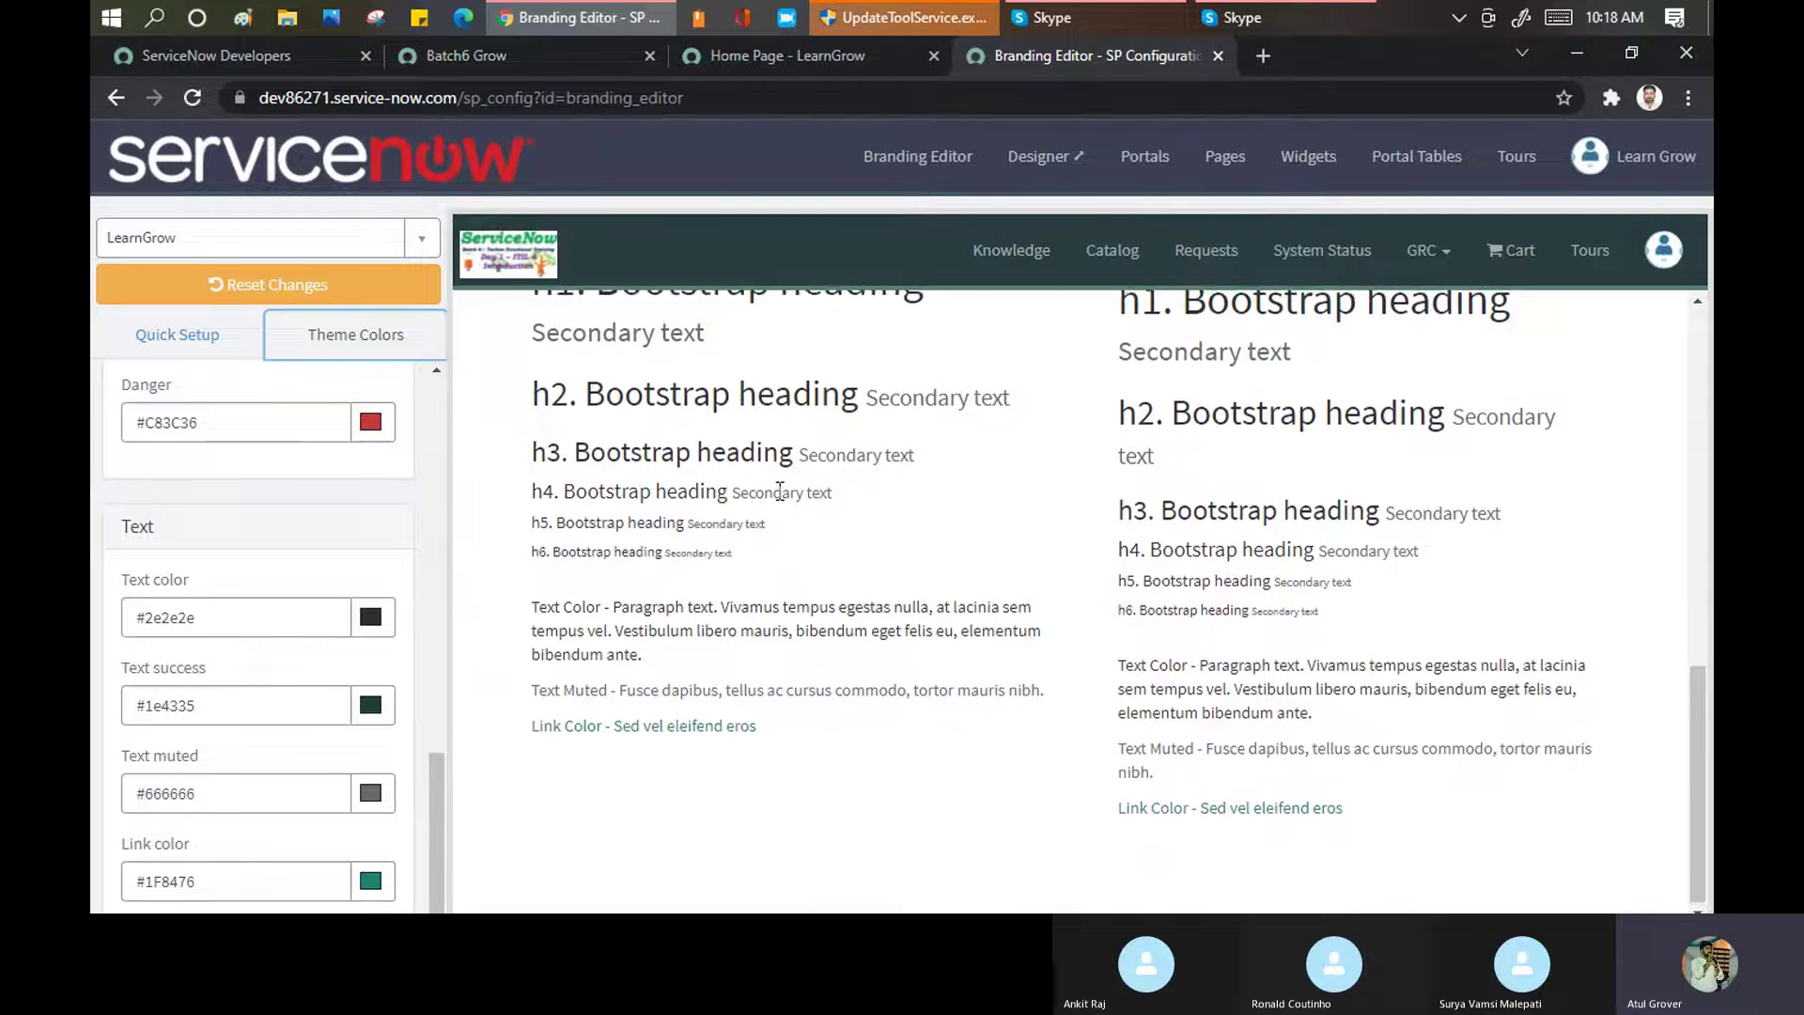
{"action": "scroll", "coordinate": [806, 471], "scroll_direction": "up", "scroll_amount": 10}
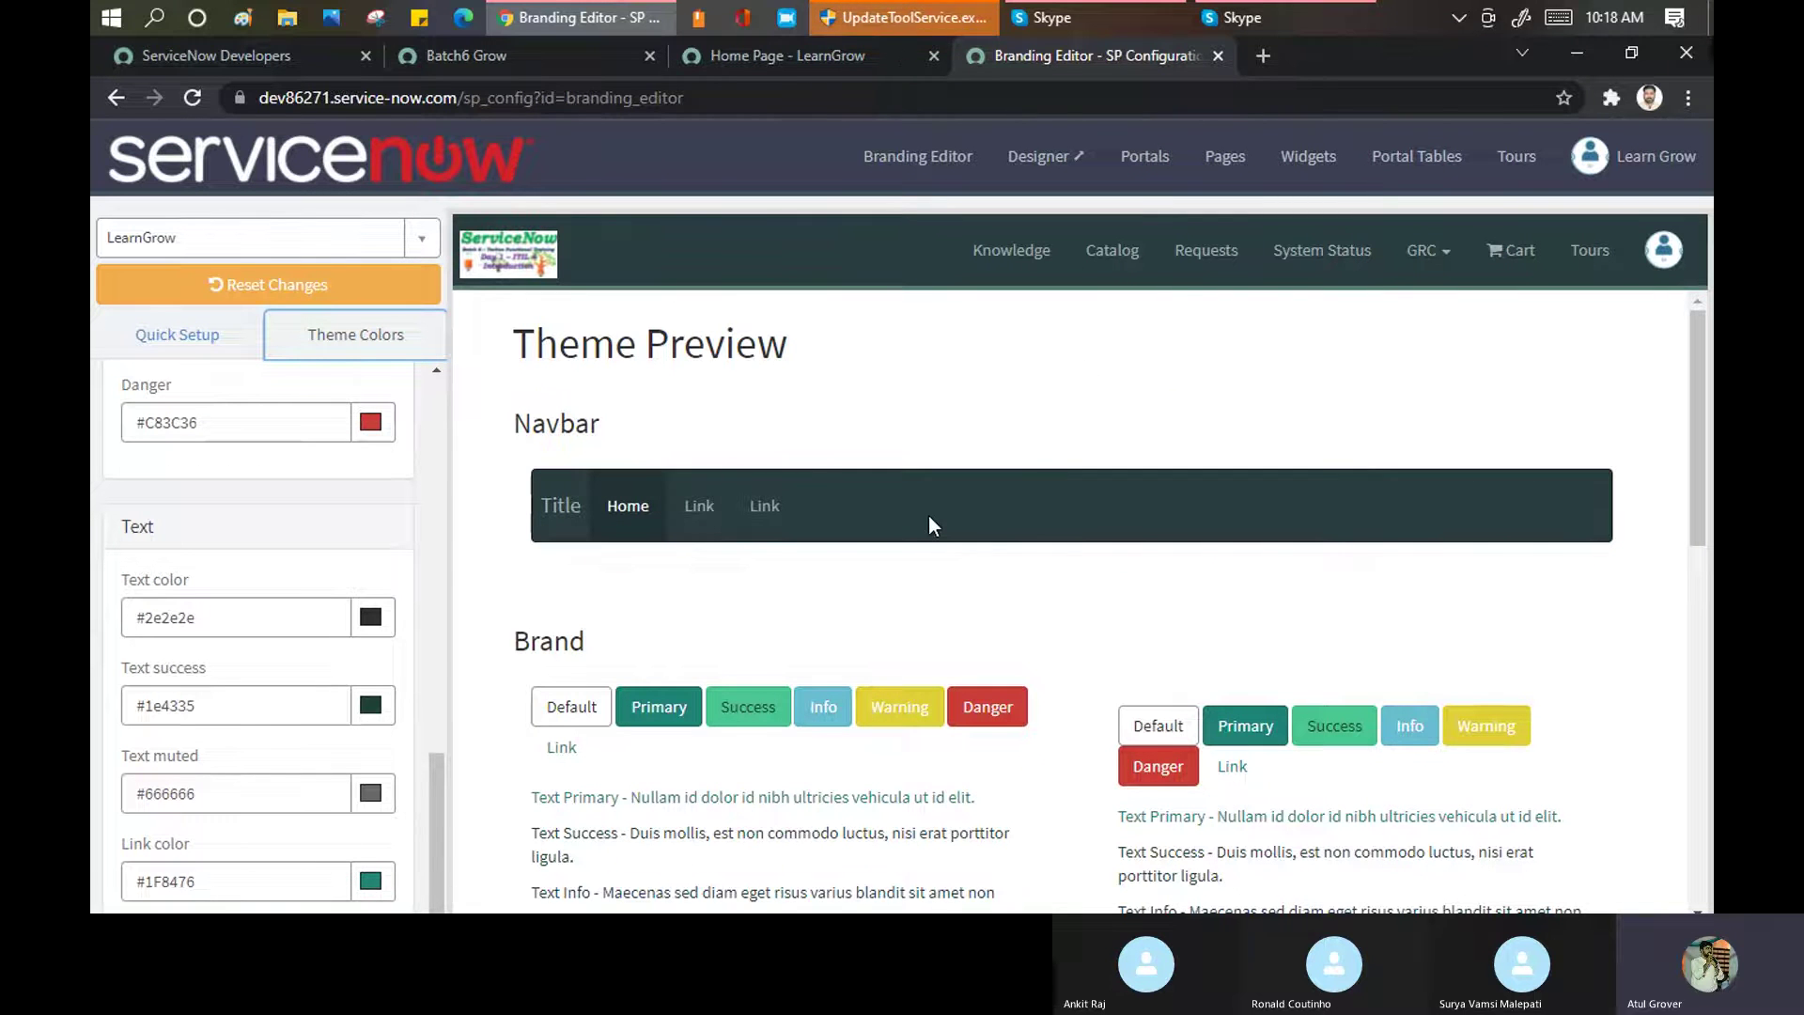
{"action": "scroll", "coordinate": [175, 499], "scroll_direction": "up", "scroll_amount": 10}
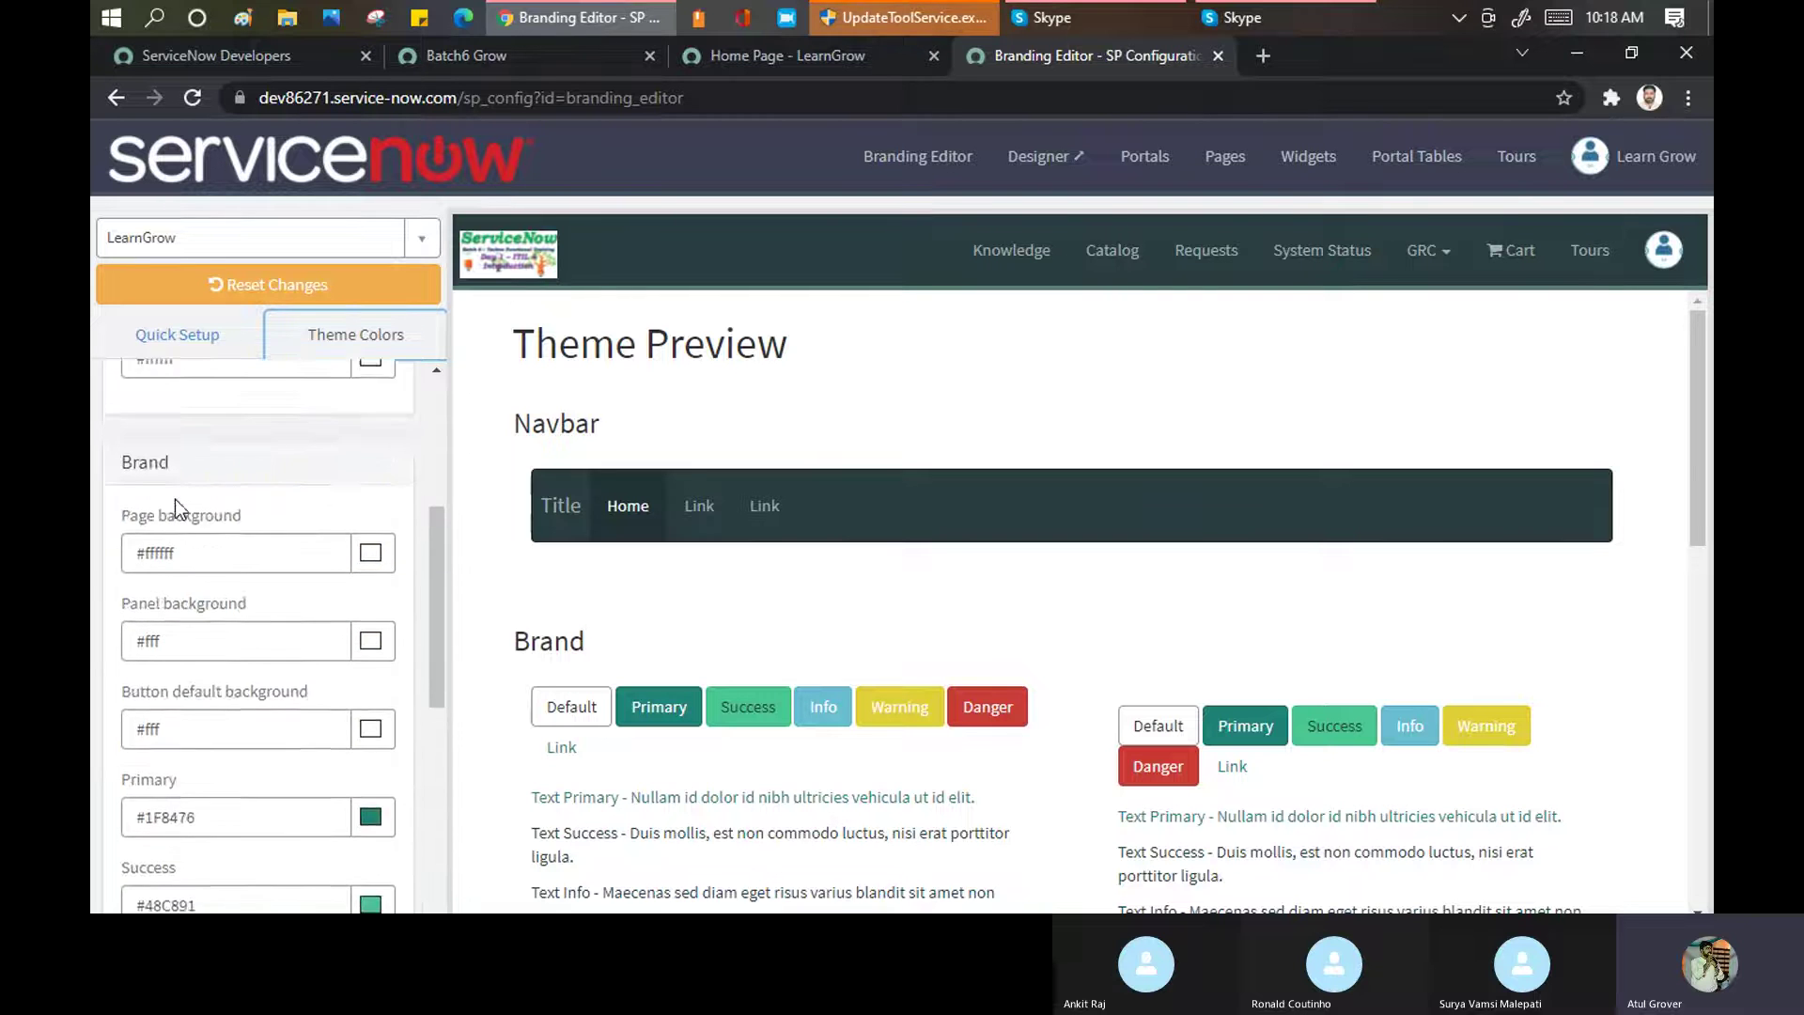
In Quick Setup, set the tag line colour to black (#000000)
{"action": "left_click", "coordinate": [169, 335]}
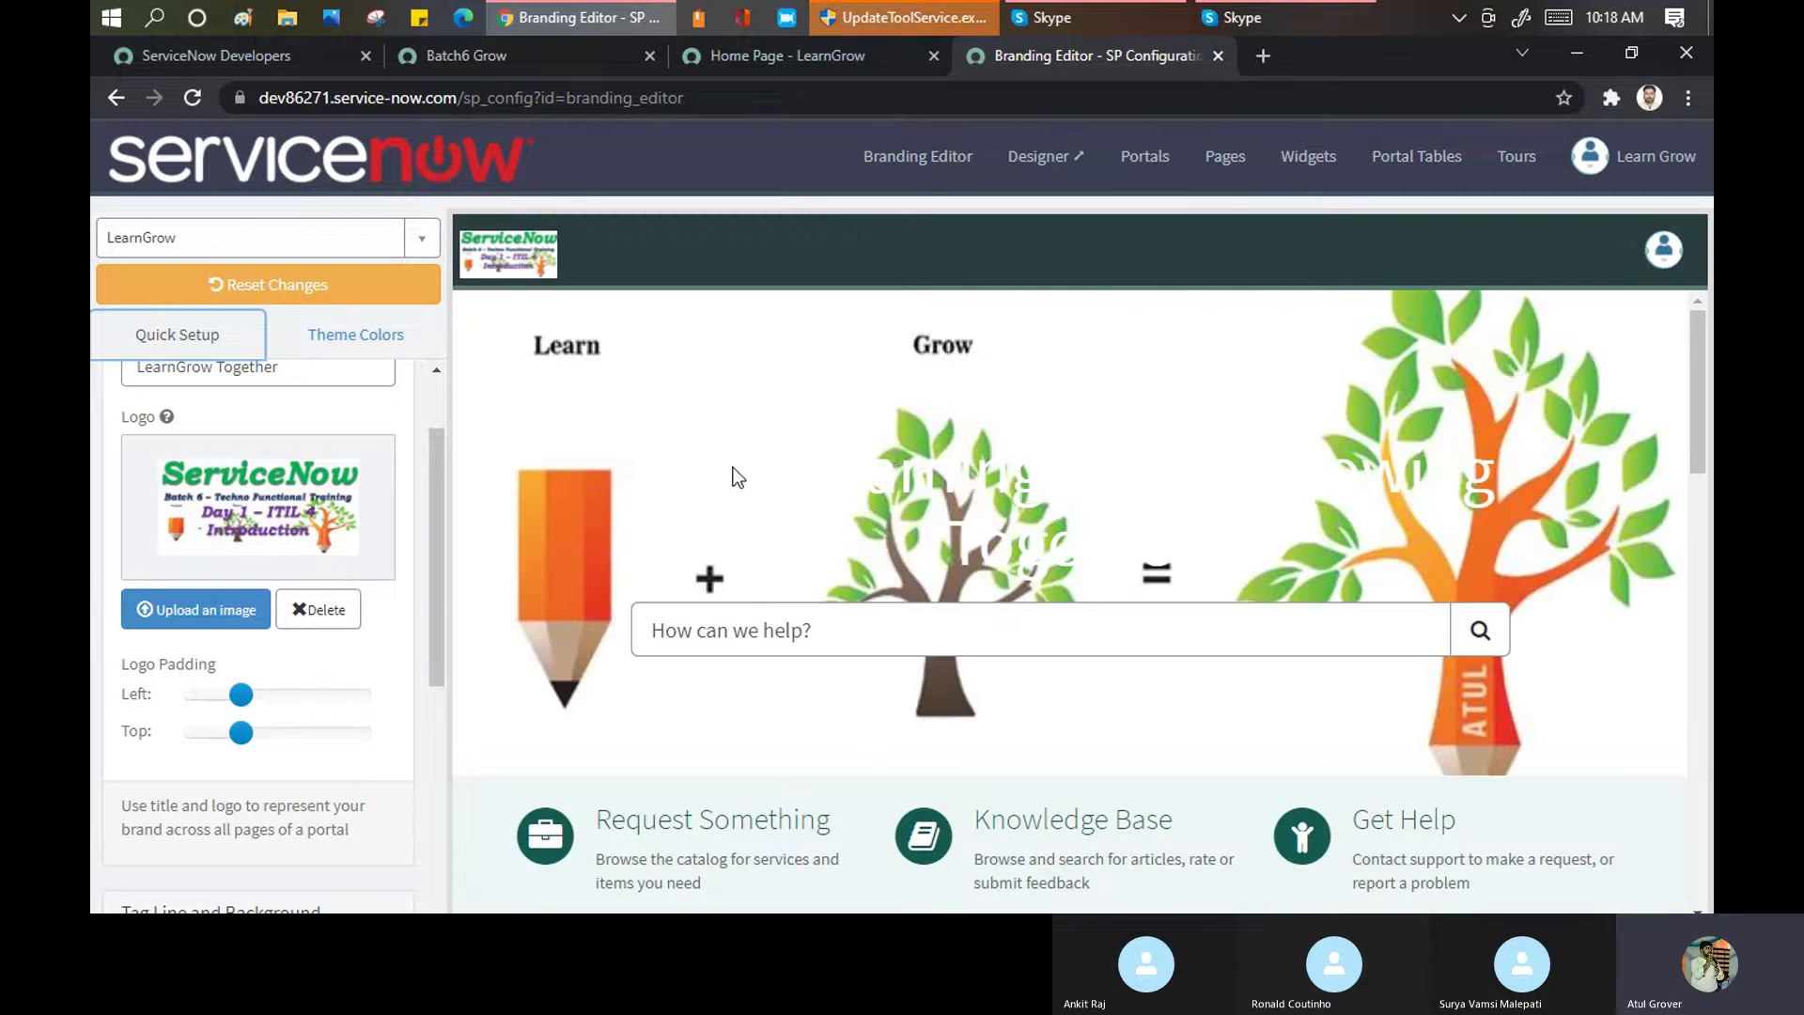
{"action": "left_click_drag", "start_coordinate": [807, 463], "coordinate": [1587, 494]}
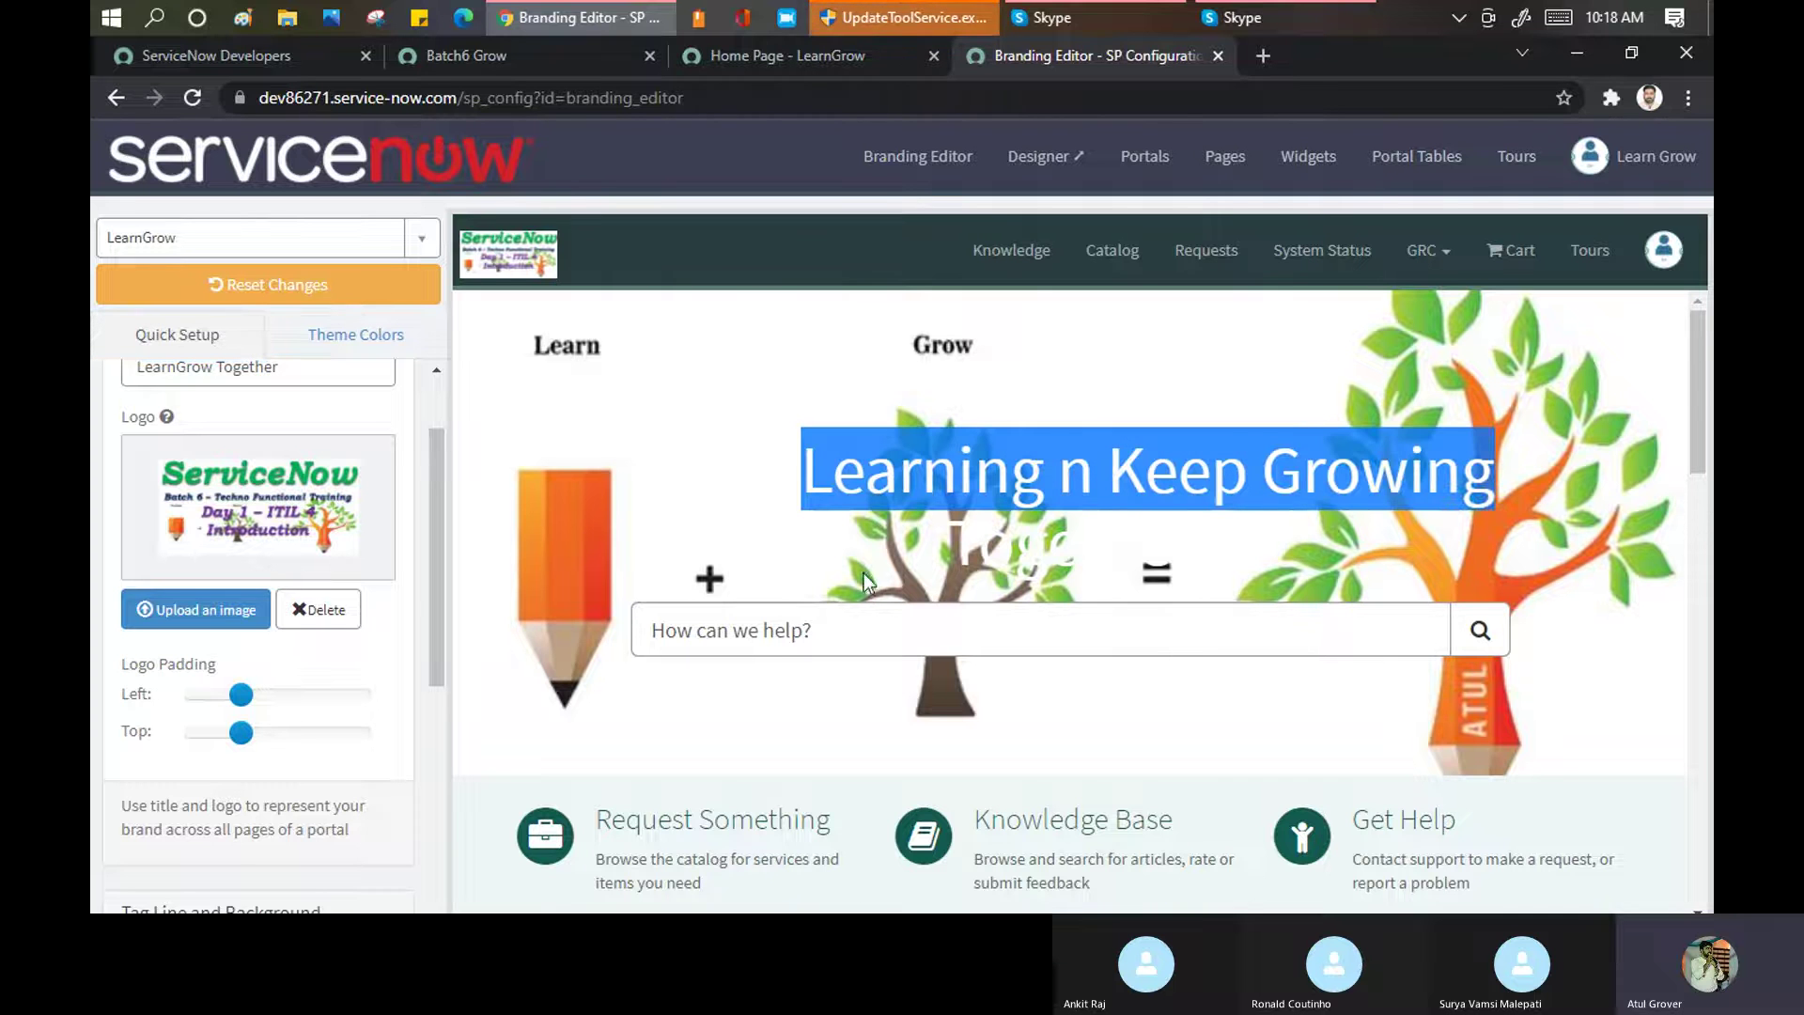
{"action": "scroll", "coordinate": [313, 566], "scroll_direction": "down", "scroll_amount": 5}
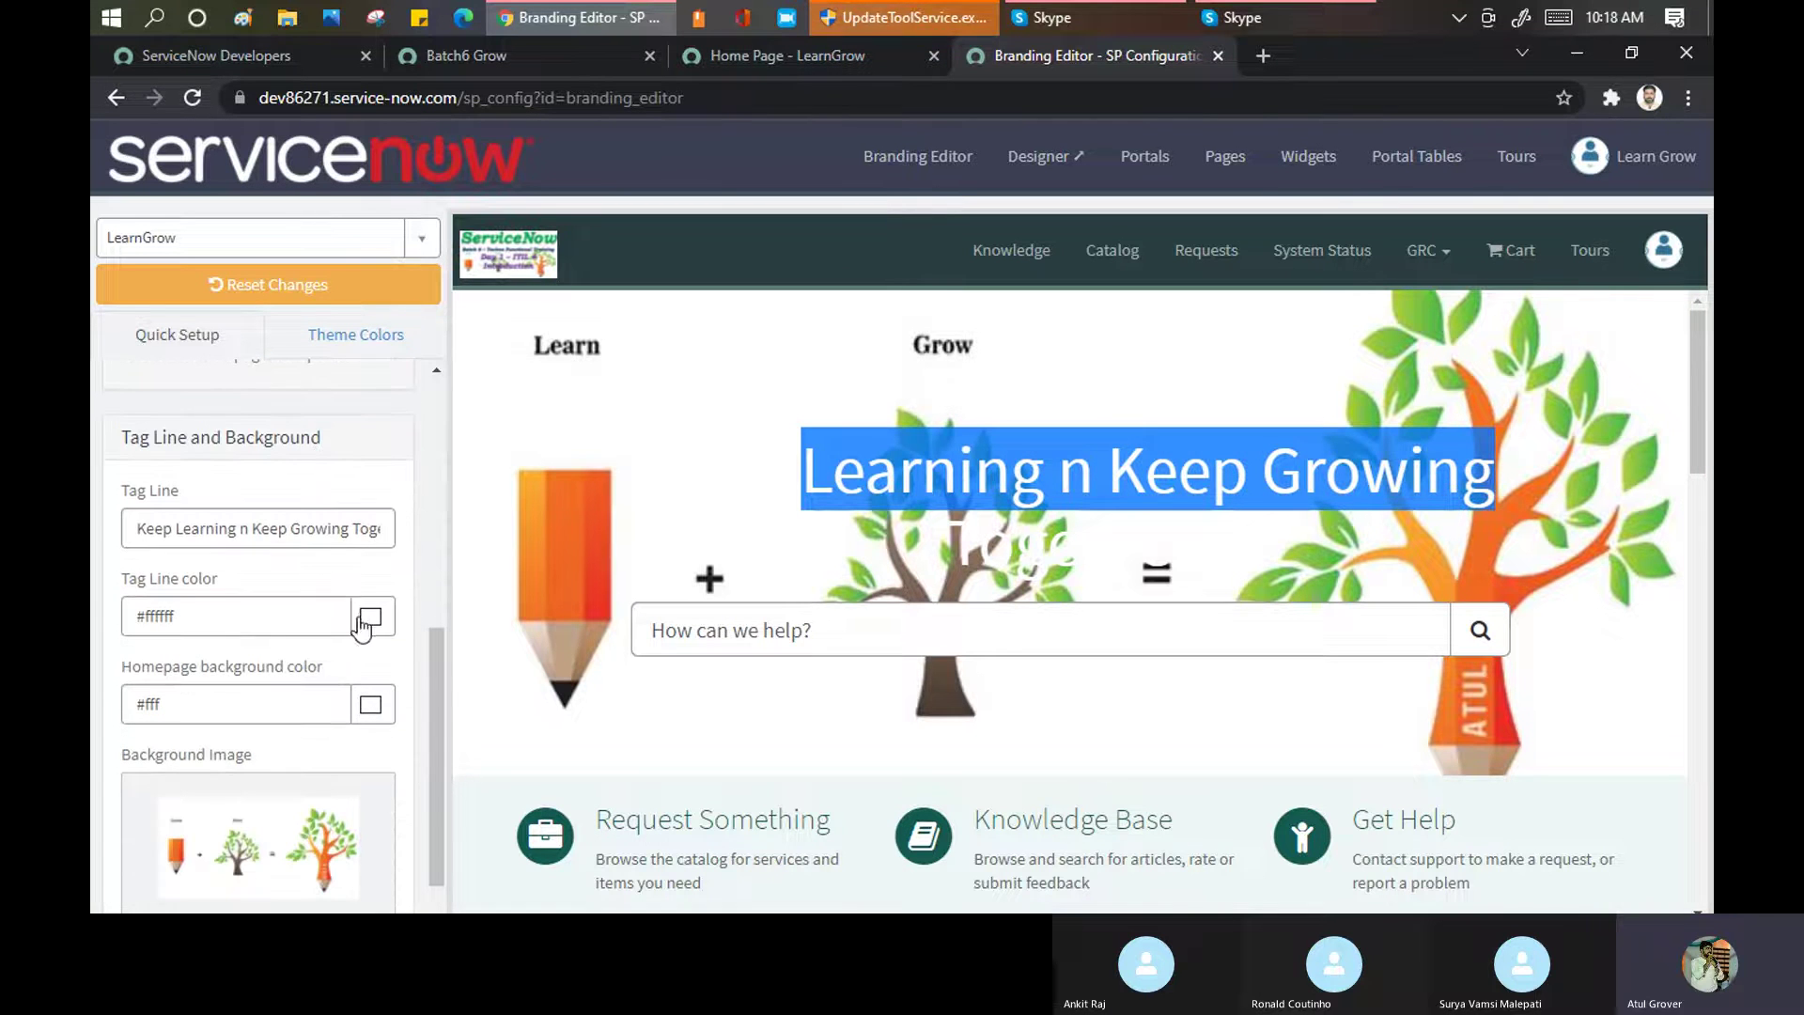
{"action": "left_click", "coordinate": [381, 618]}
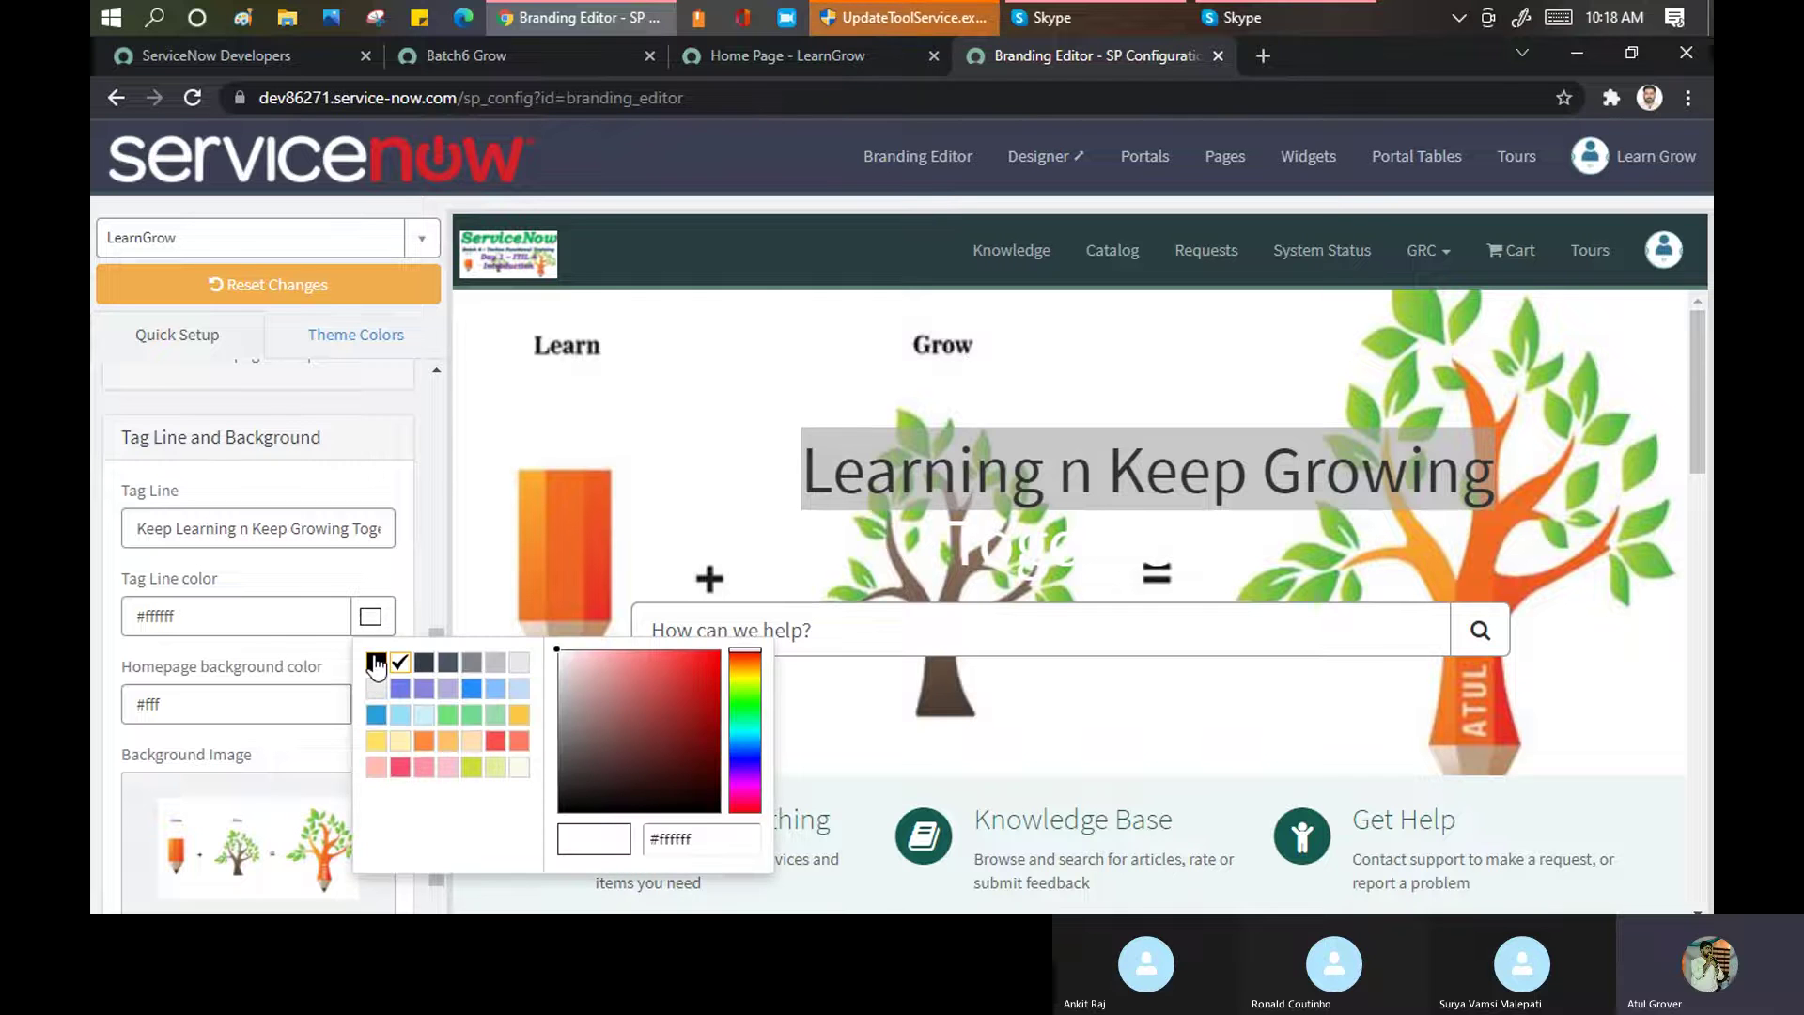
{"action": "left_click", "coordinate": [376, 664]}
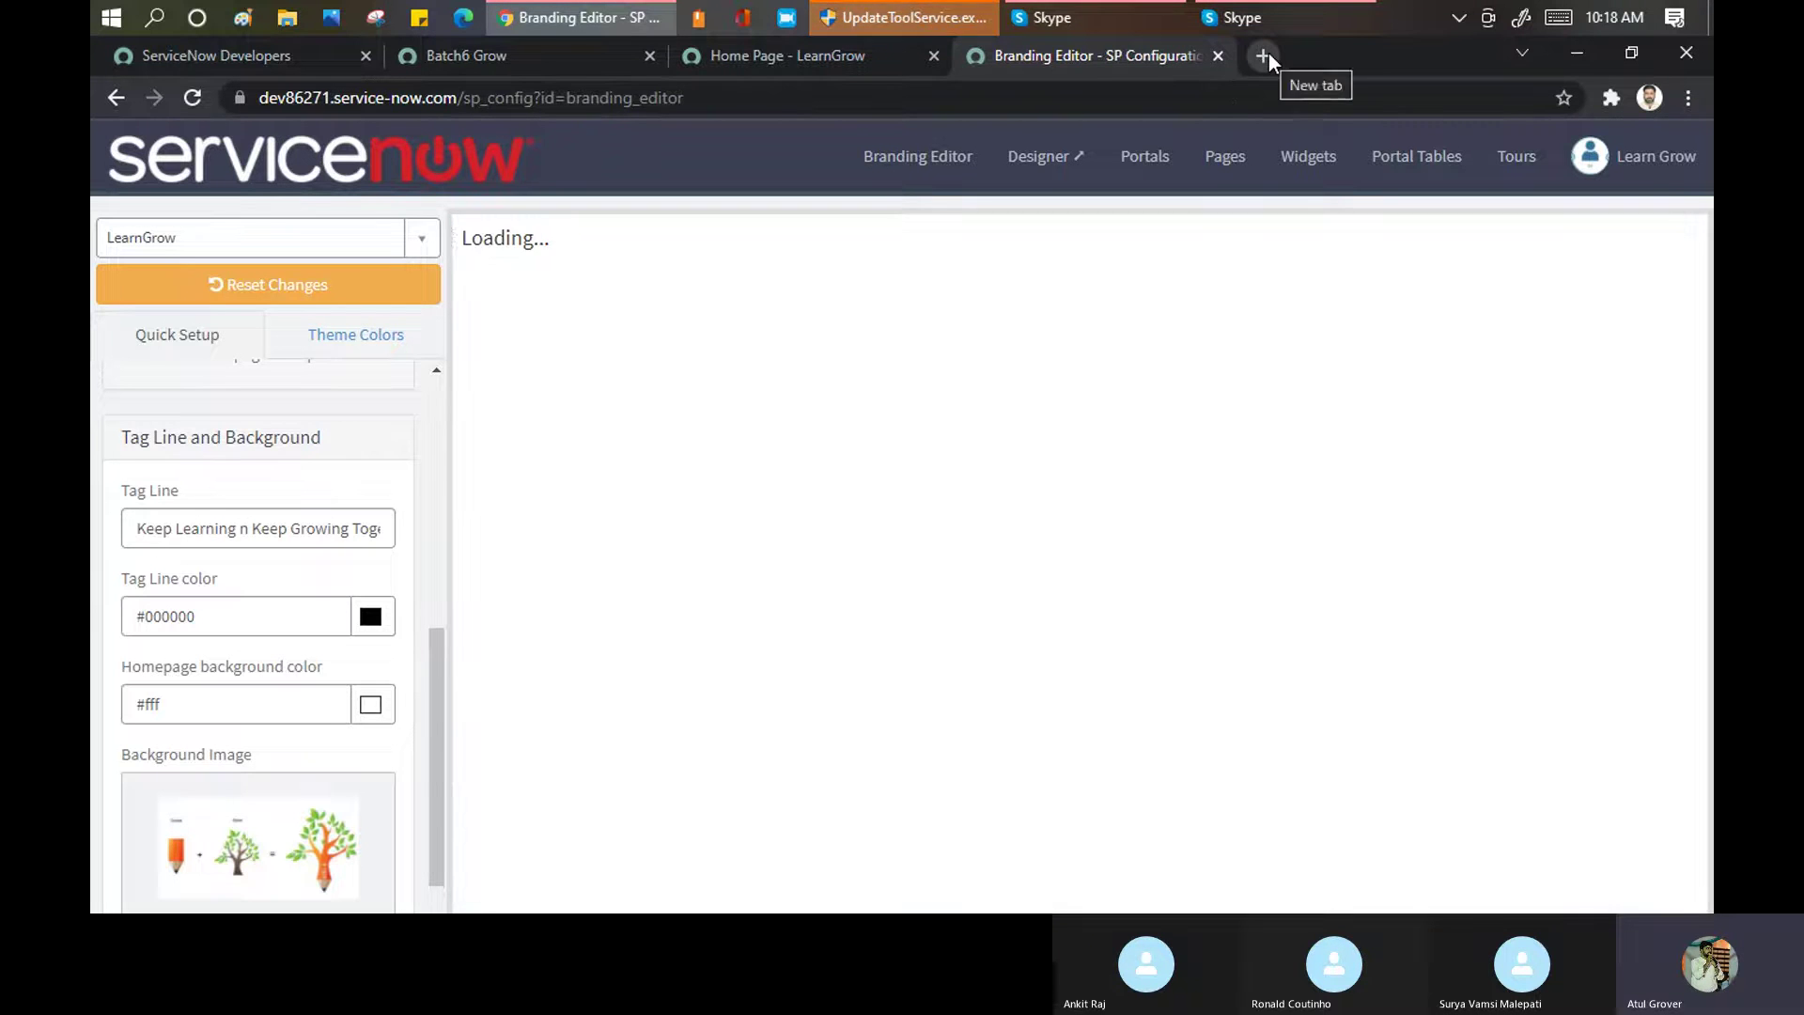
Reload the live LearnGrow home page to check the black tag line, then return to the Branding Editor
{"action": "left_click", "coordinate": [1263, 55]}
{"action": "type", "text": "de"}
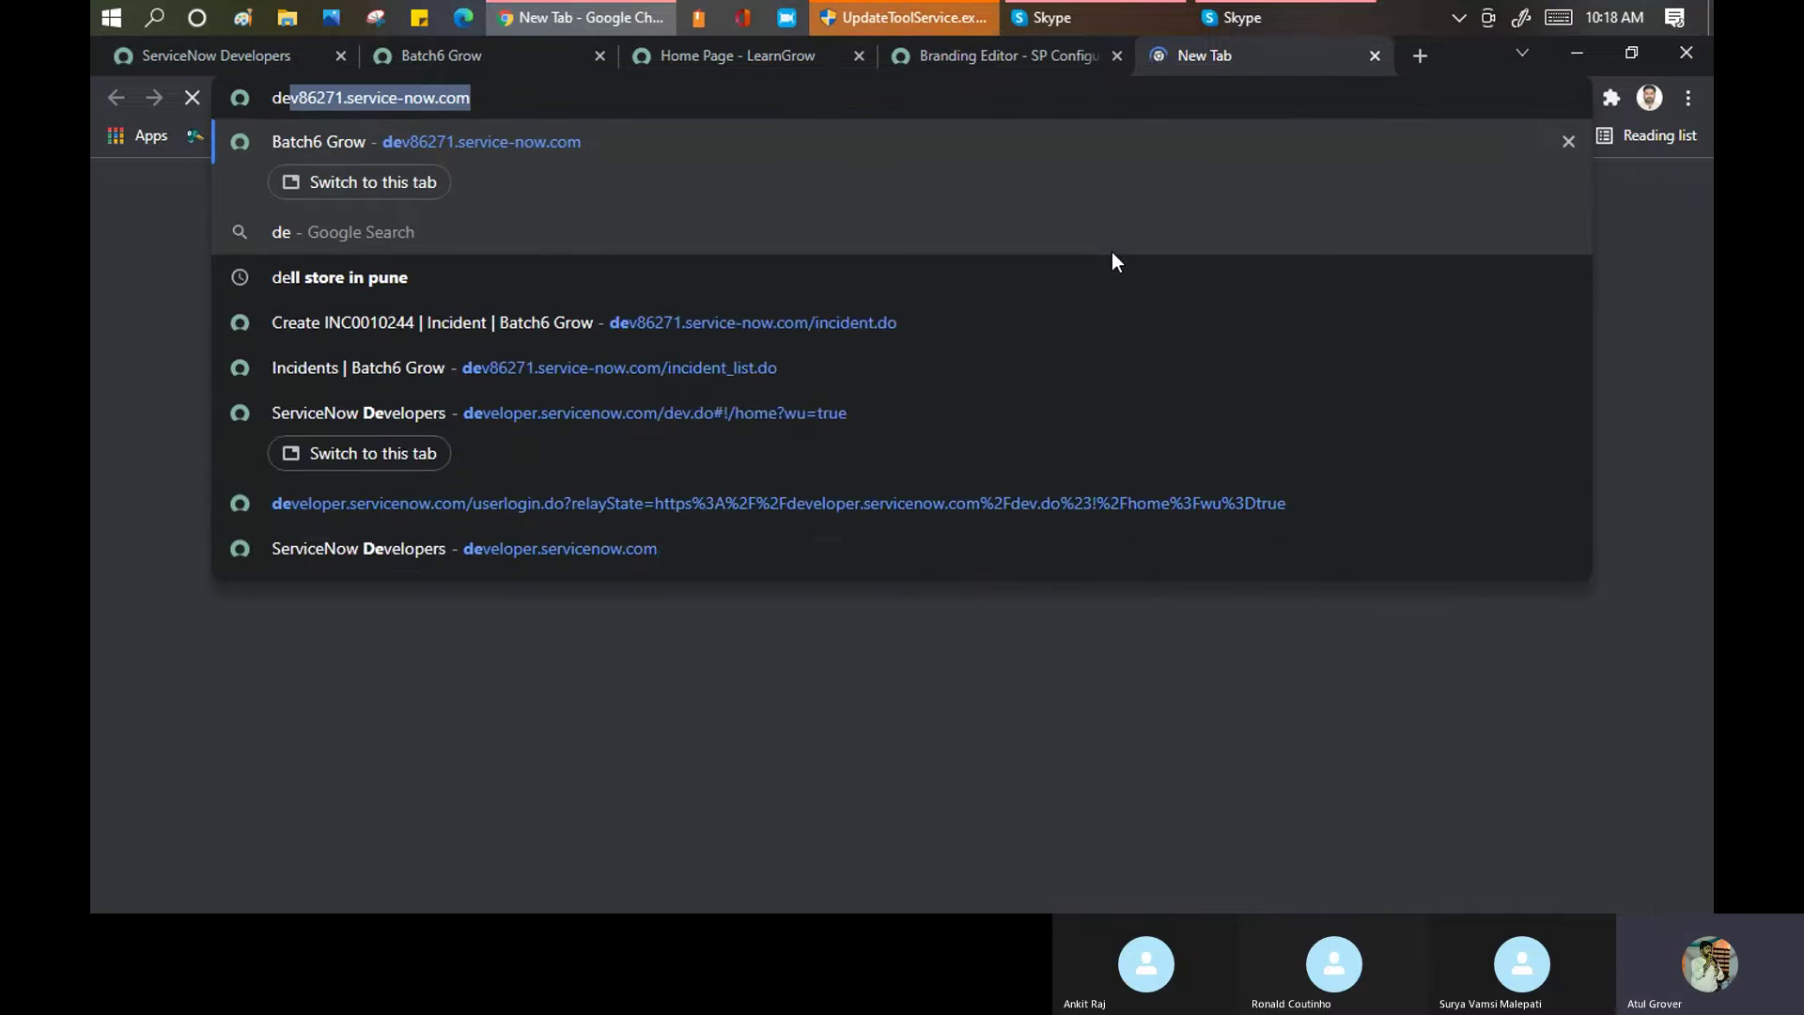
{"action": "key", "text": "Escape"}
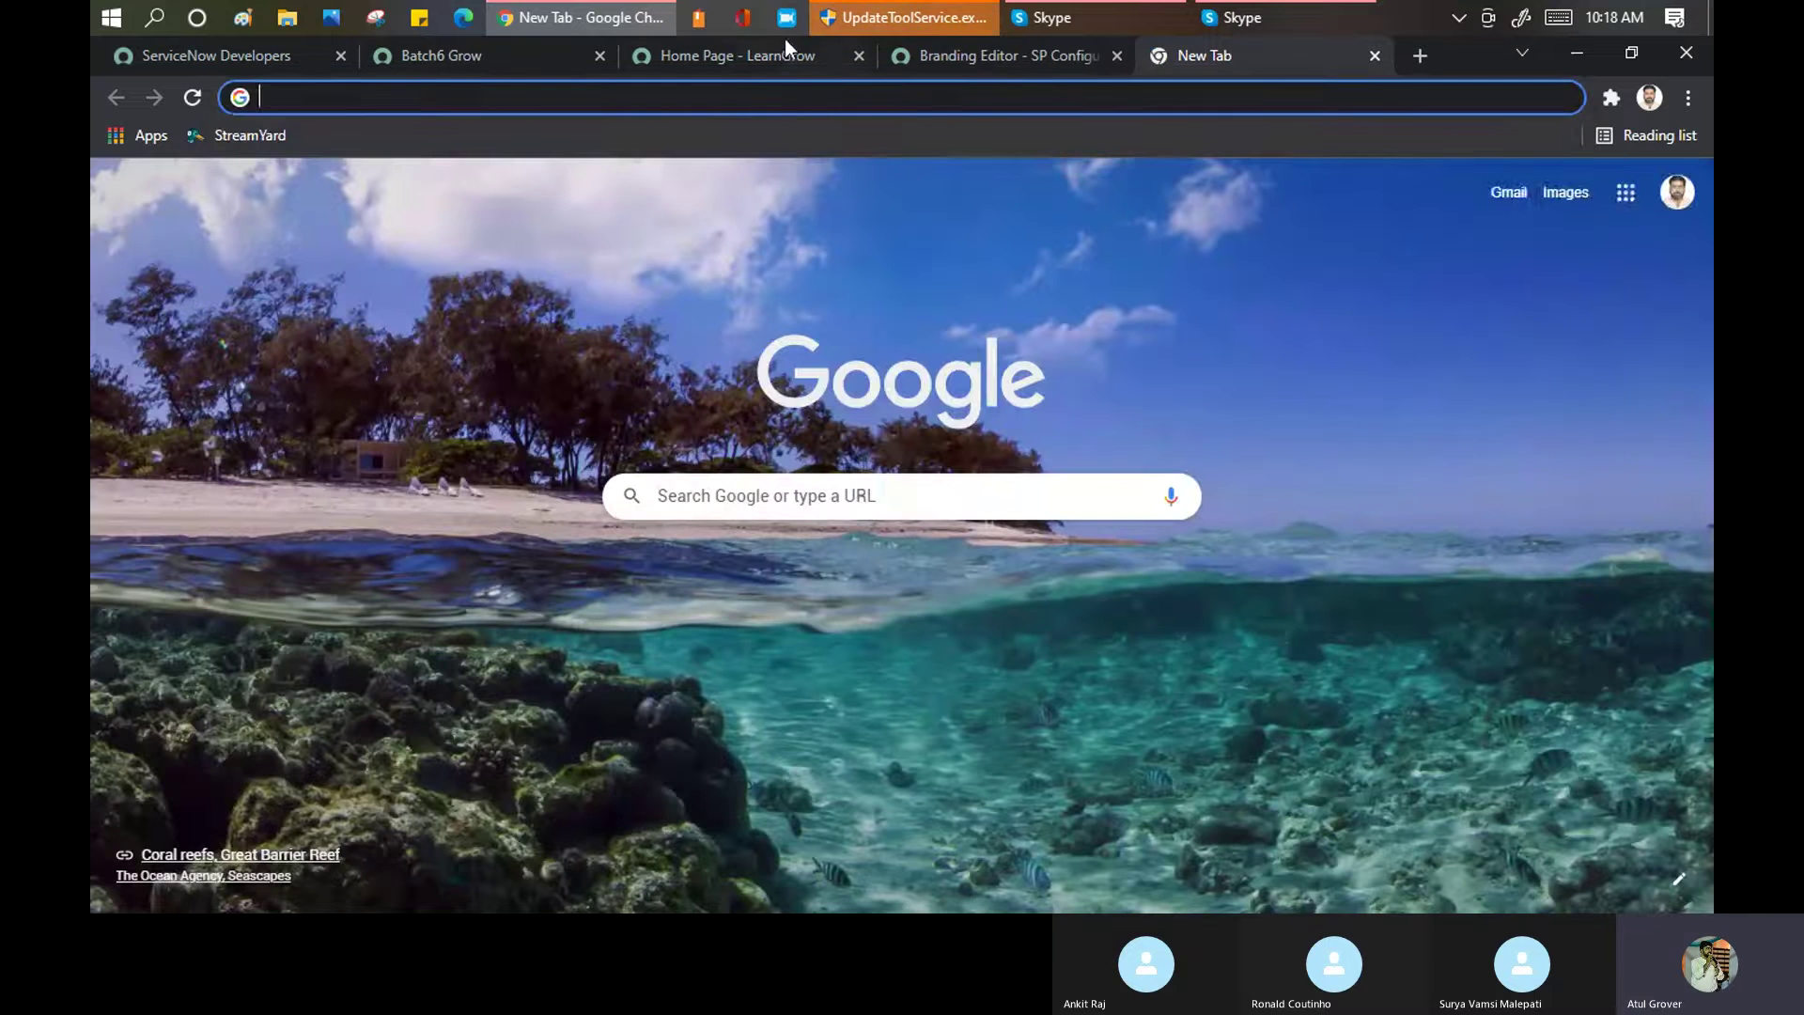
{"action": "left_click", "coordinate": [744, 56]}
{"action": "left_click", "coordinate": [739, 100]}
{"action": "key", "text": "Return"}
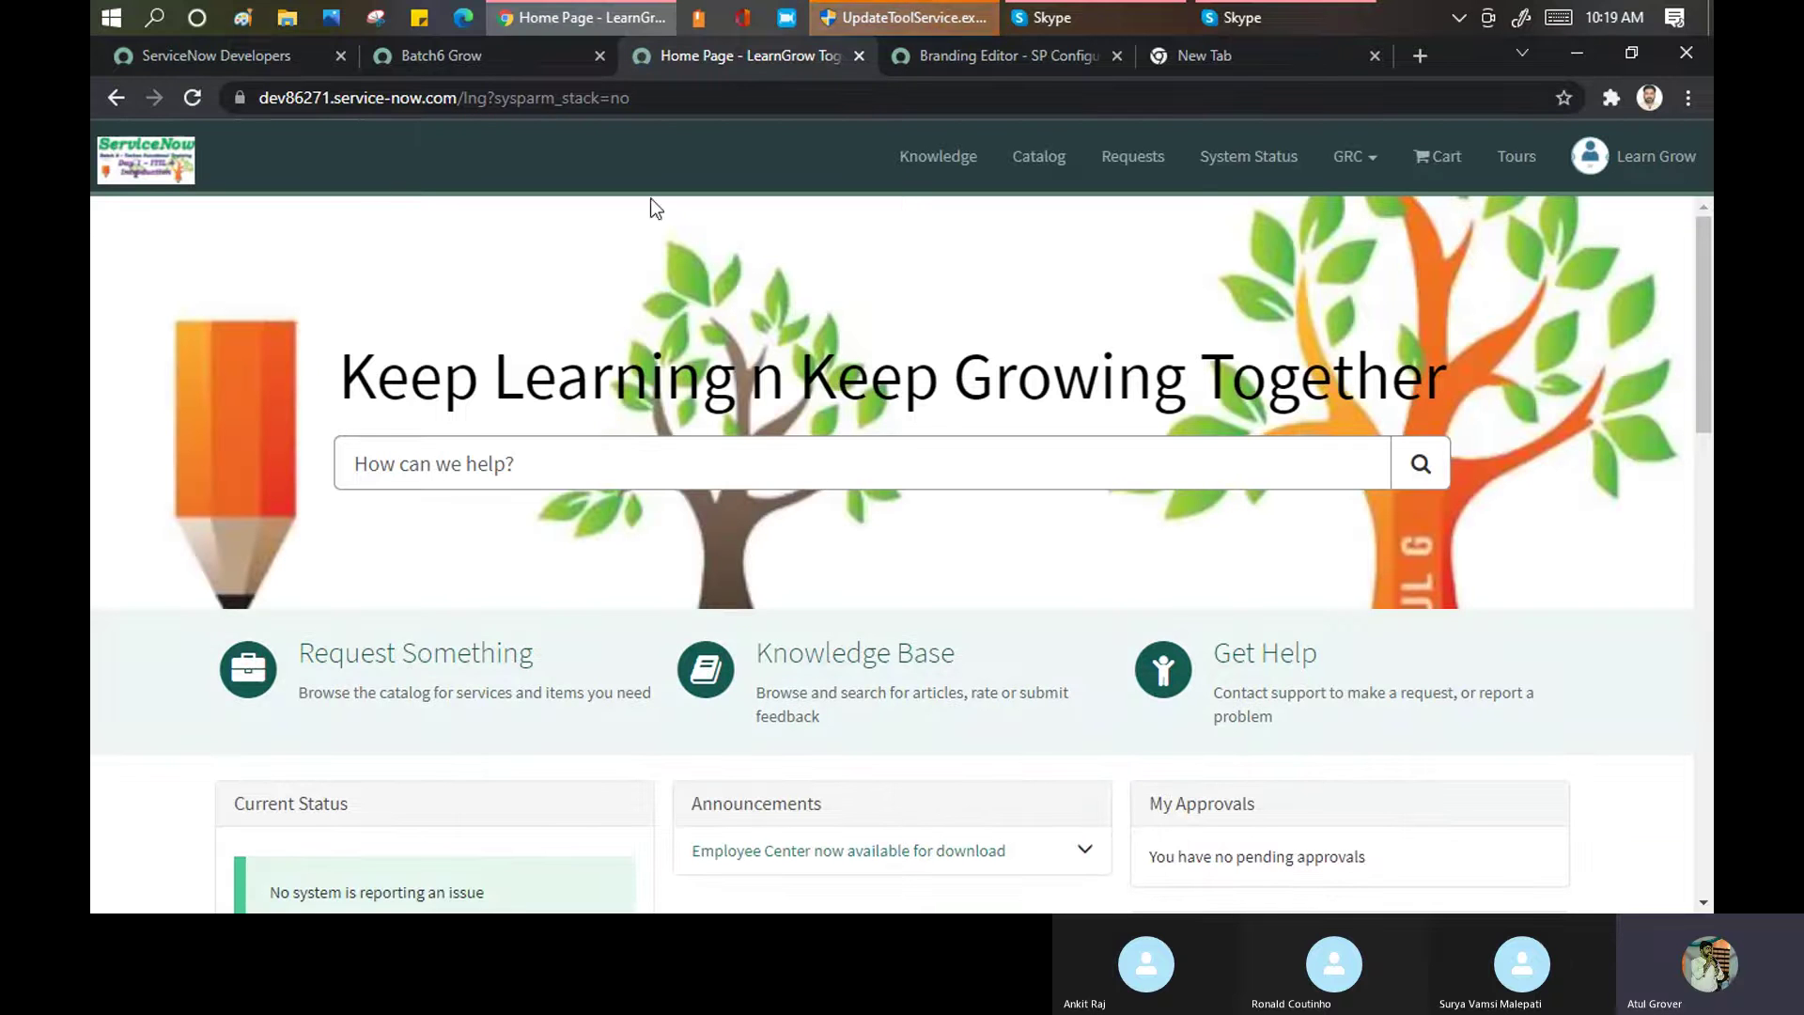
{"action": "scroll", "coordinate": [635, 376], "scroll_direction": "down", "scroll_amount": 7}
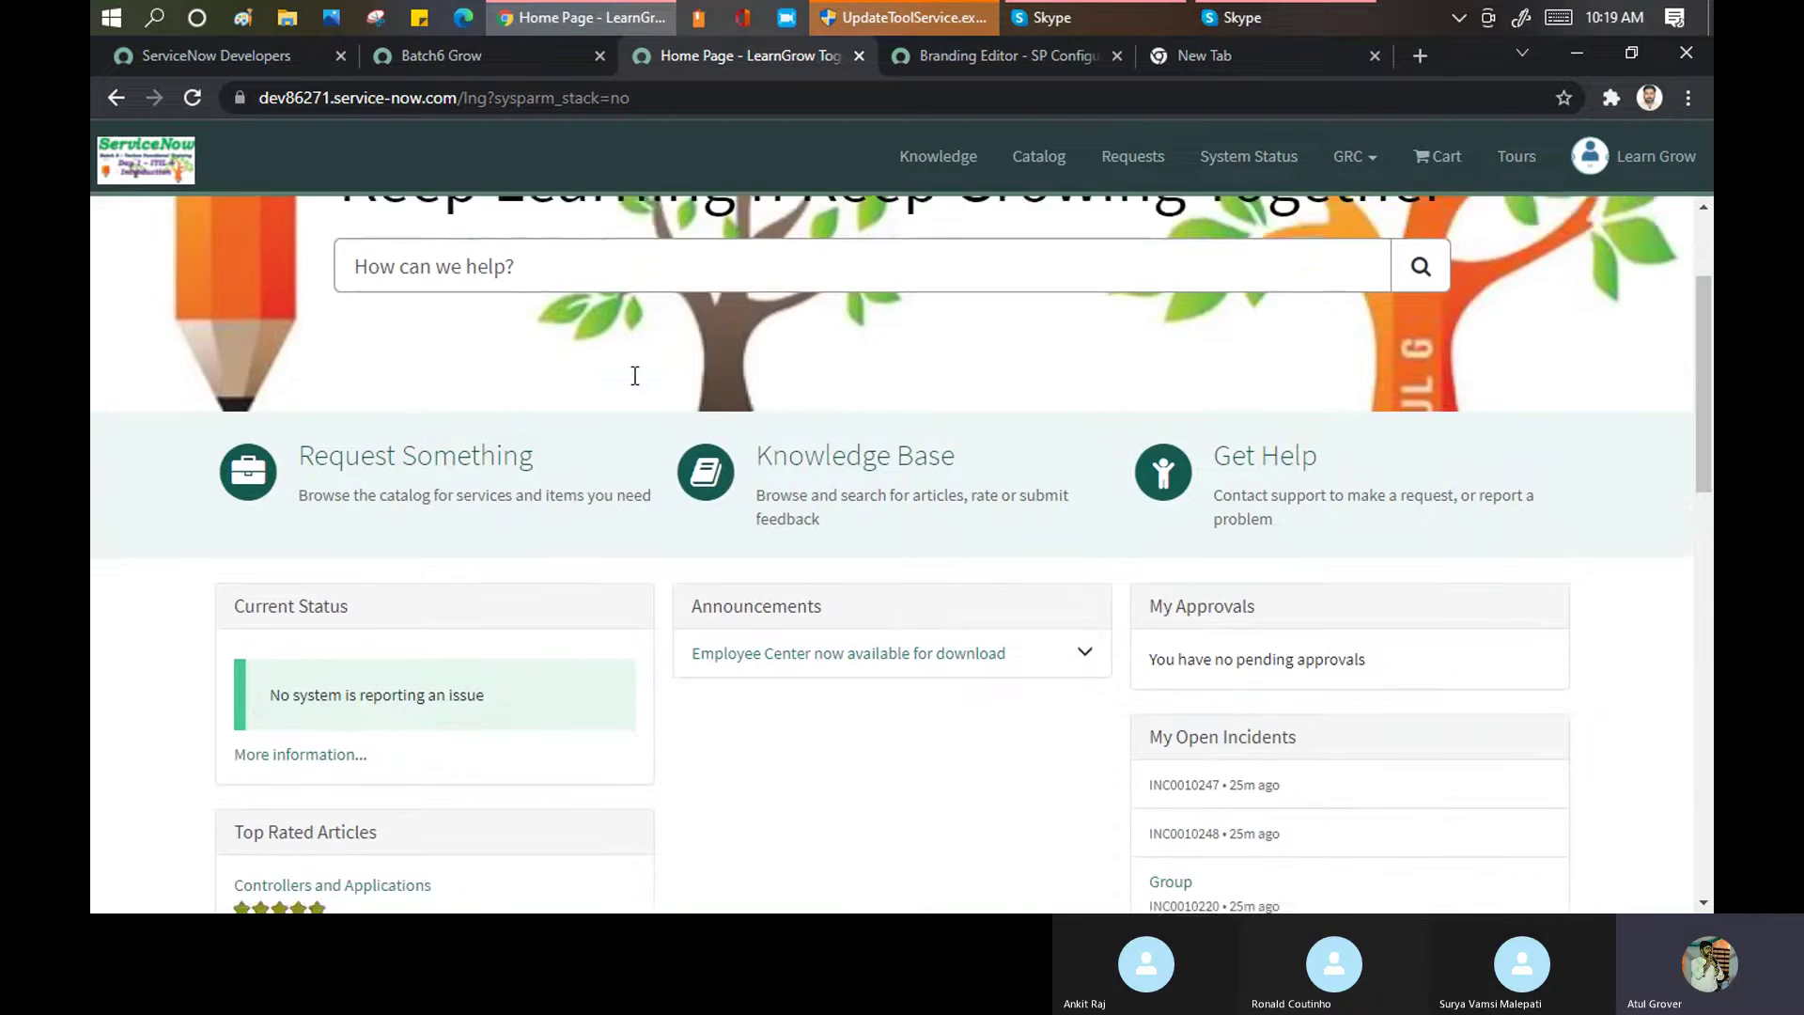
{"action": "scroll", "coordinate": [635, 386], "scroll_direction": "up", "scroll_amount": 7}
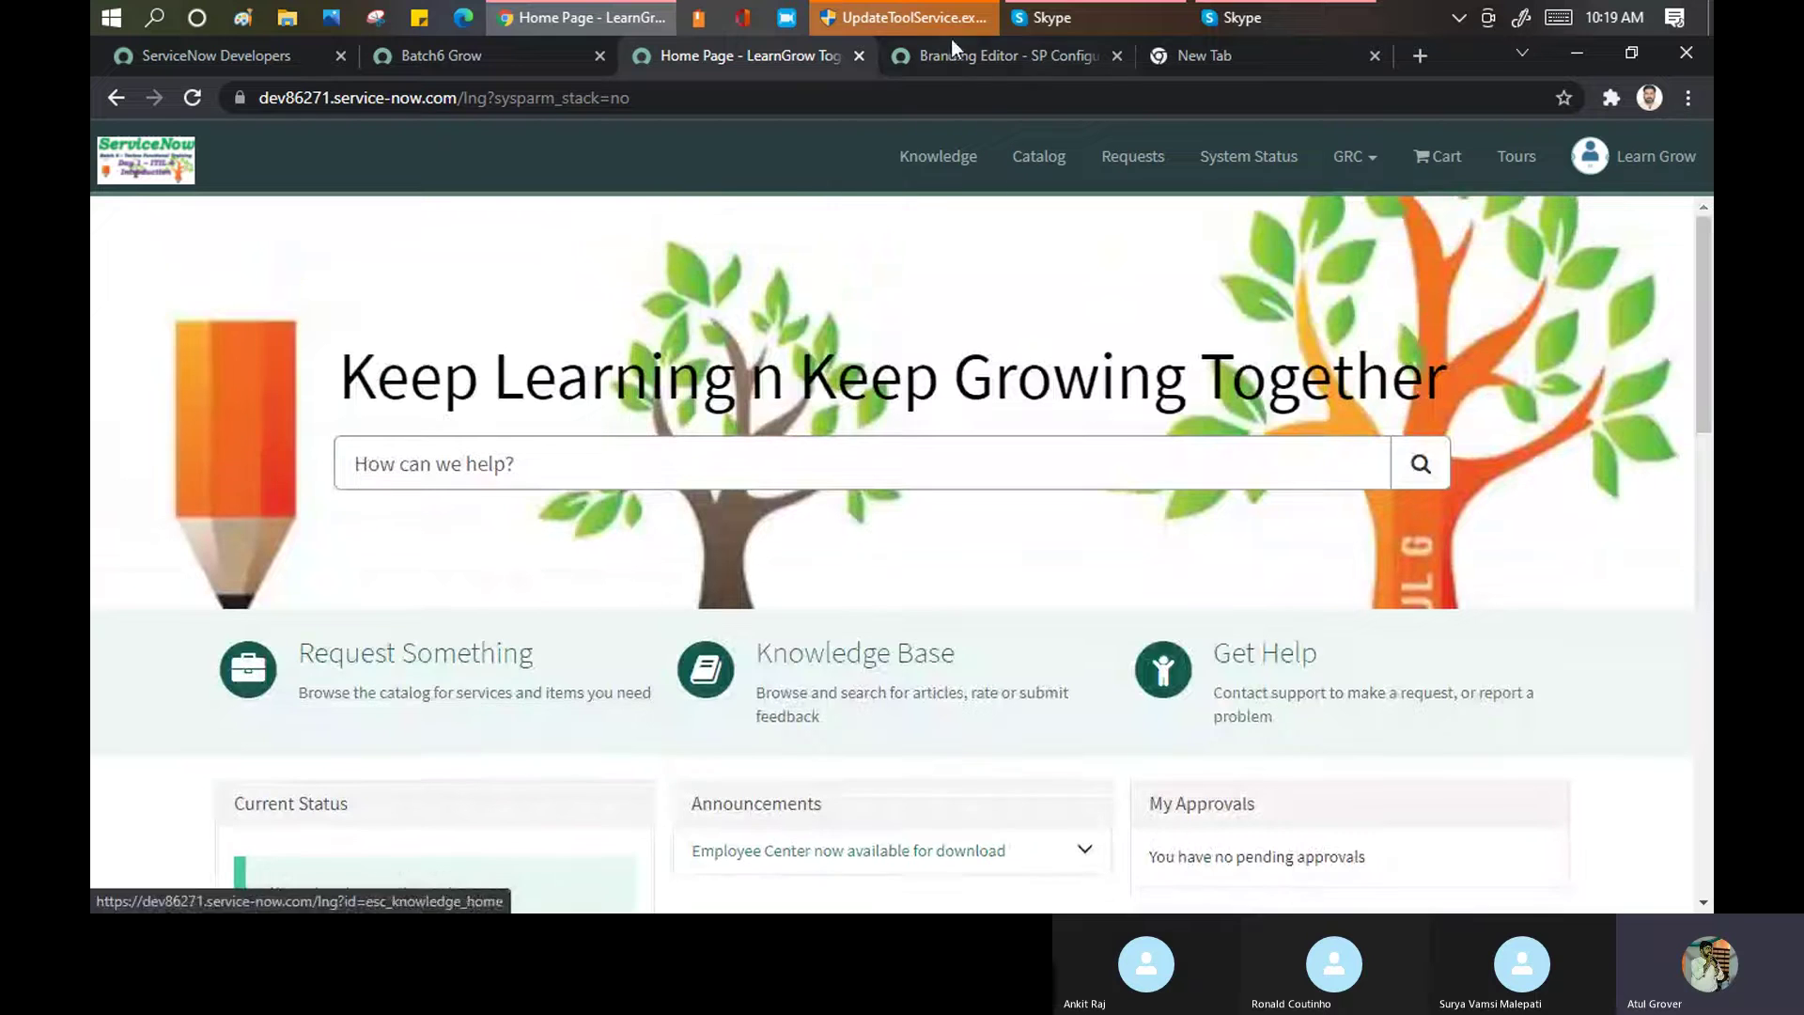
{"action": "left_click", "coordinate": [961, 49]}
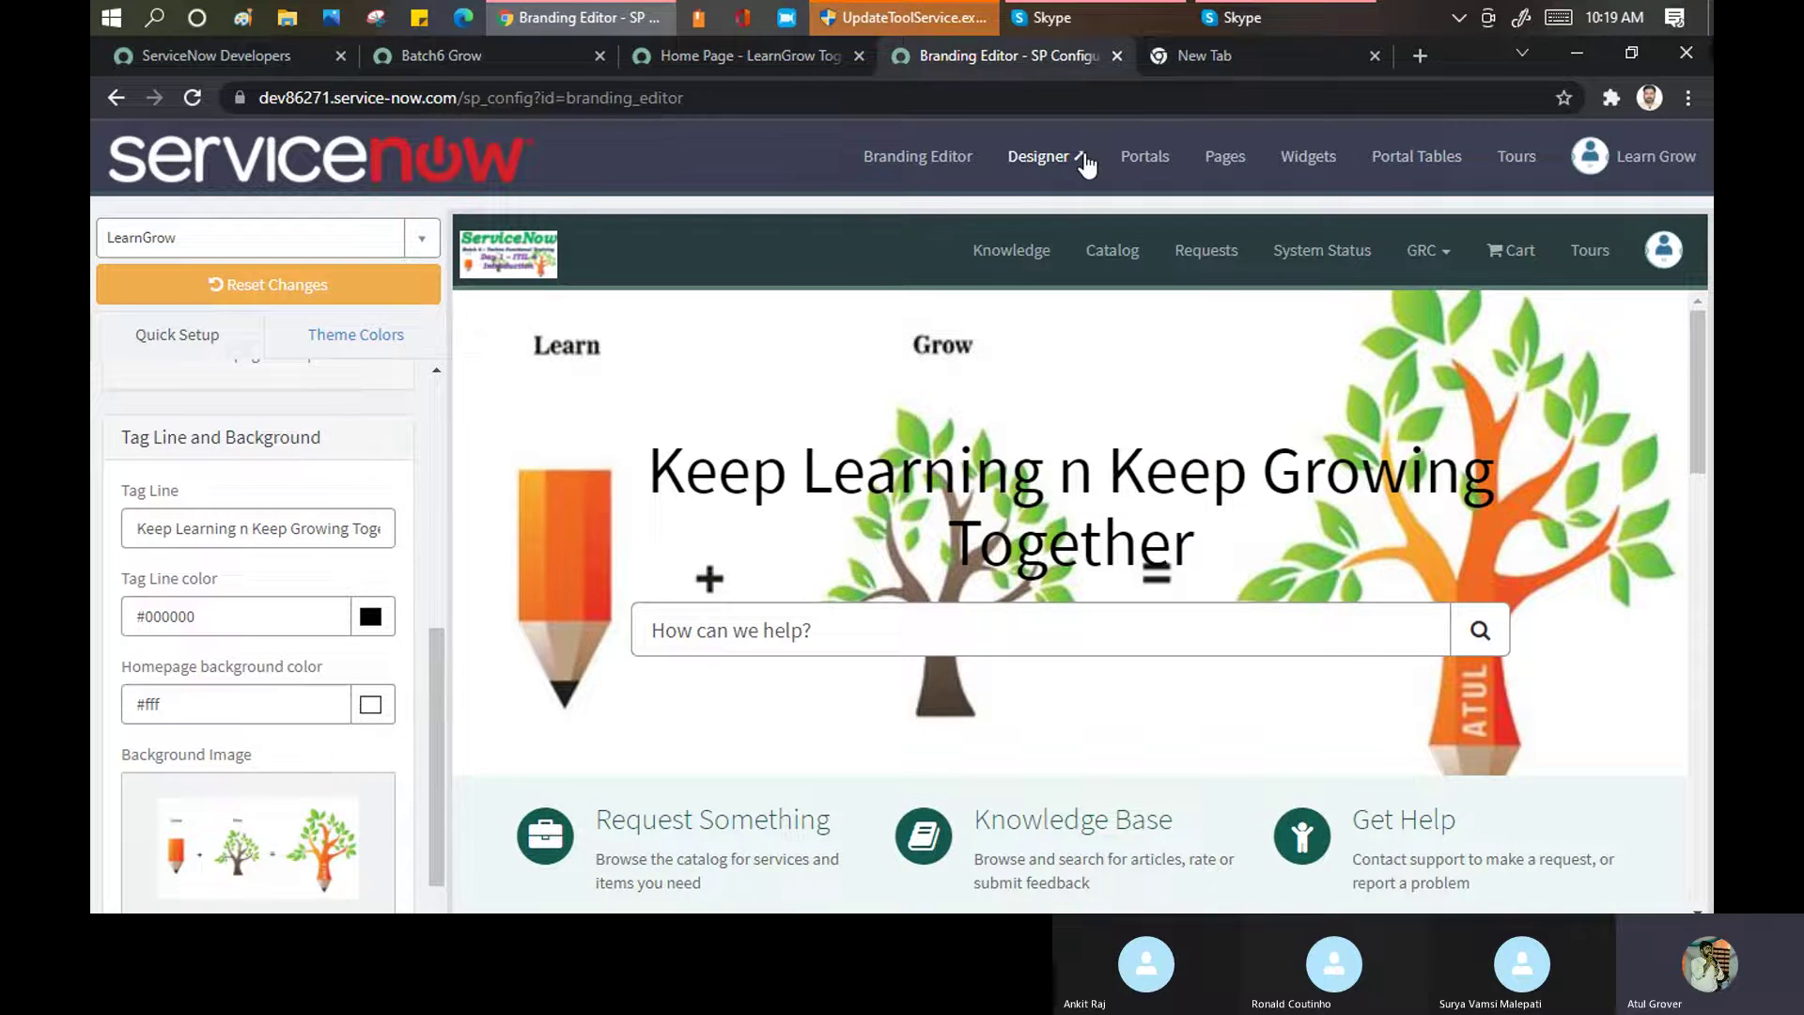
Open the Service Portal Designer ($spd.do) from the Branding Editor header
{"action": "left_click", "coordinate": [1034, 172]}
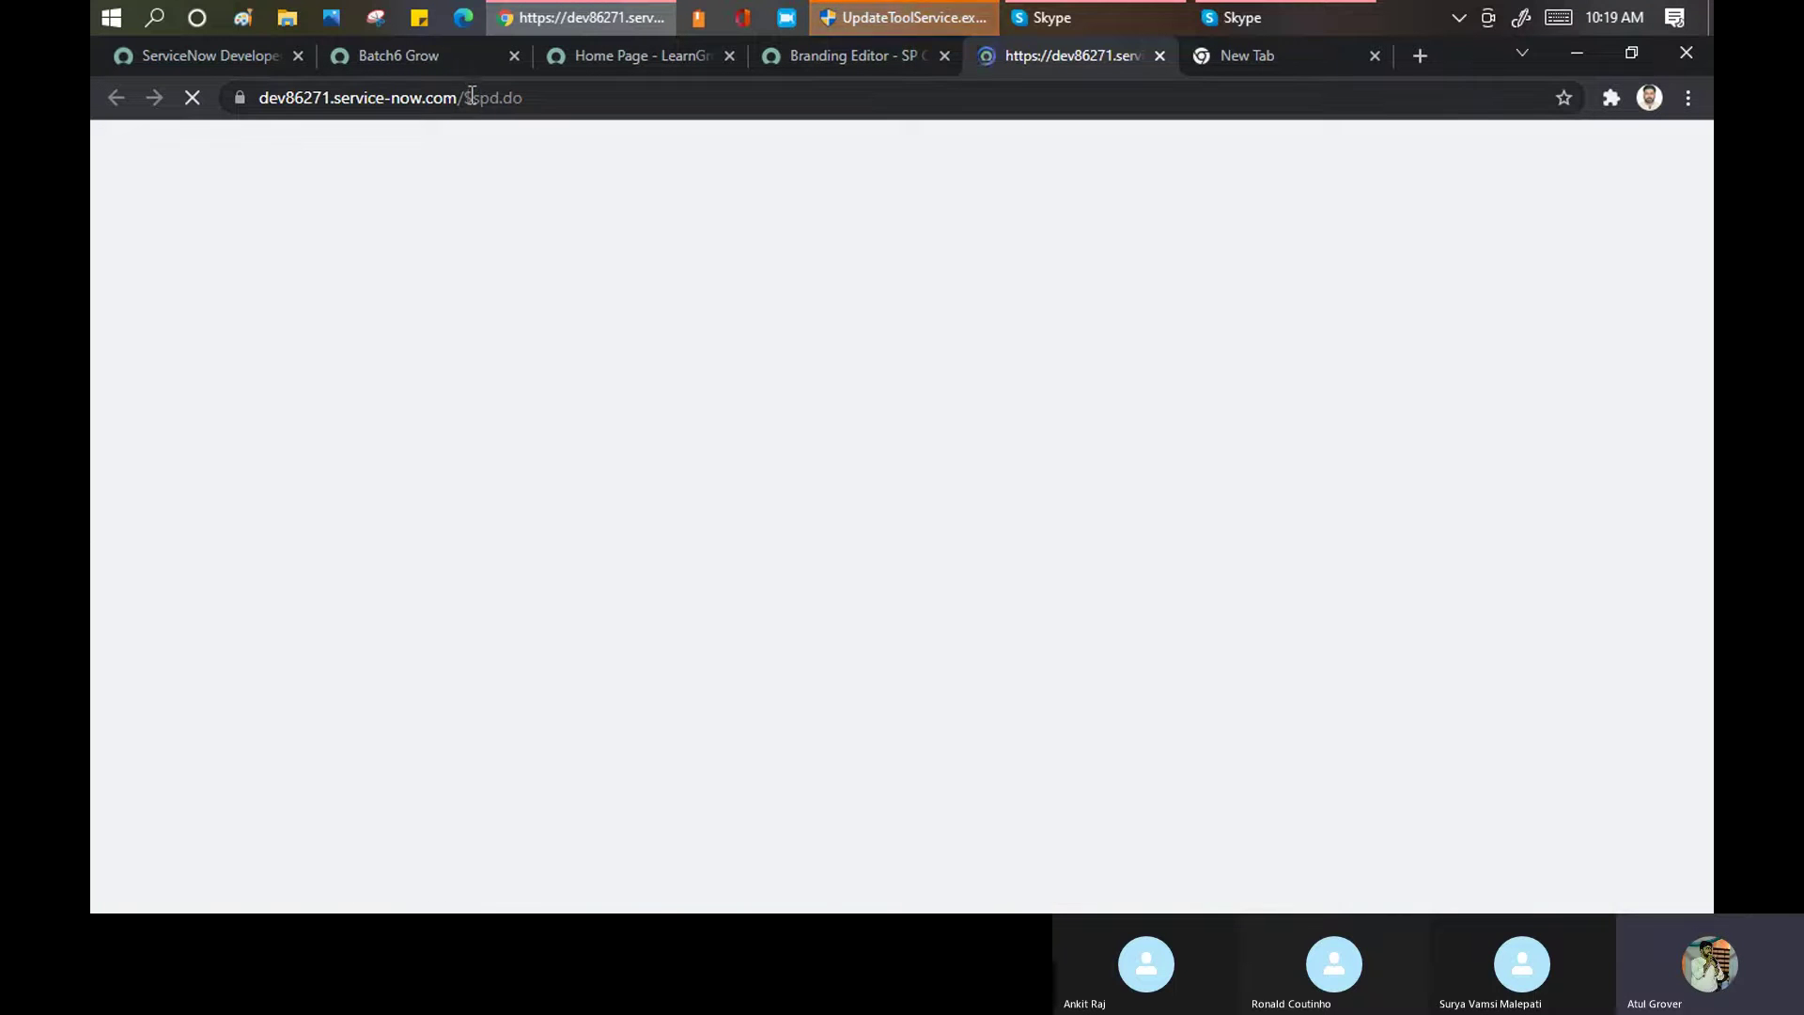
{"action": "left_click_drag", "start_coordinate": [468, 96], "coordinate": [532, 96]}
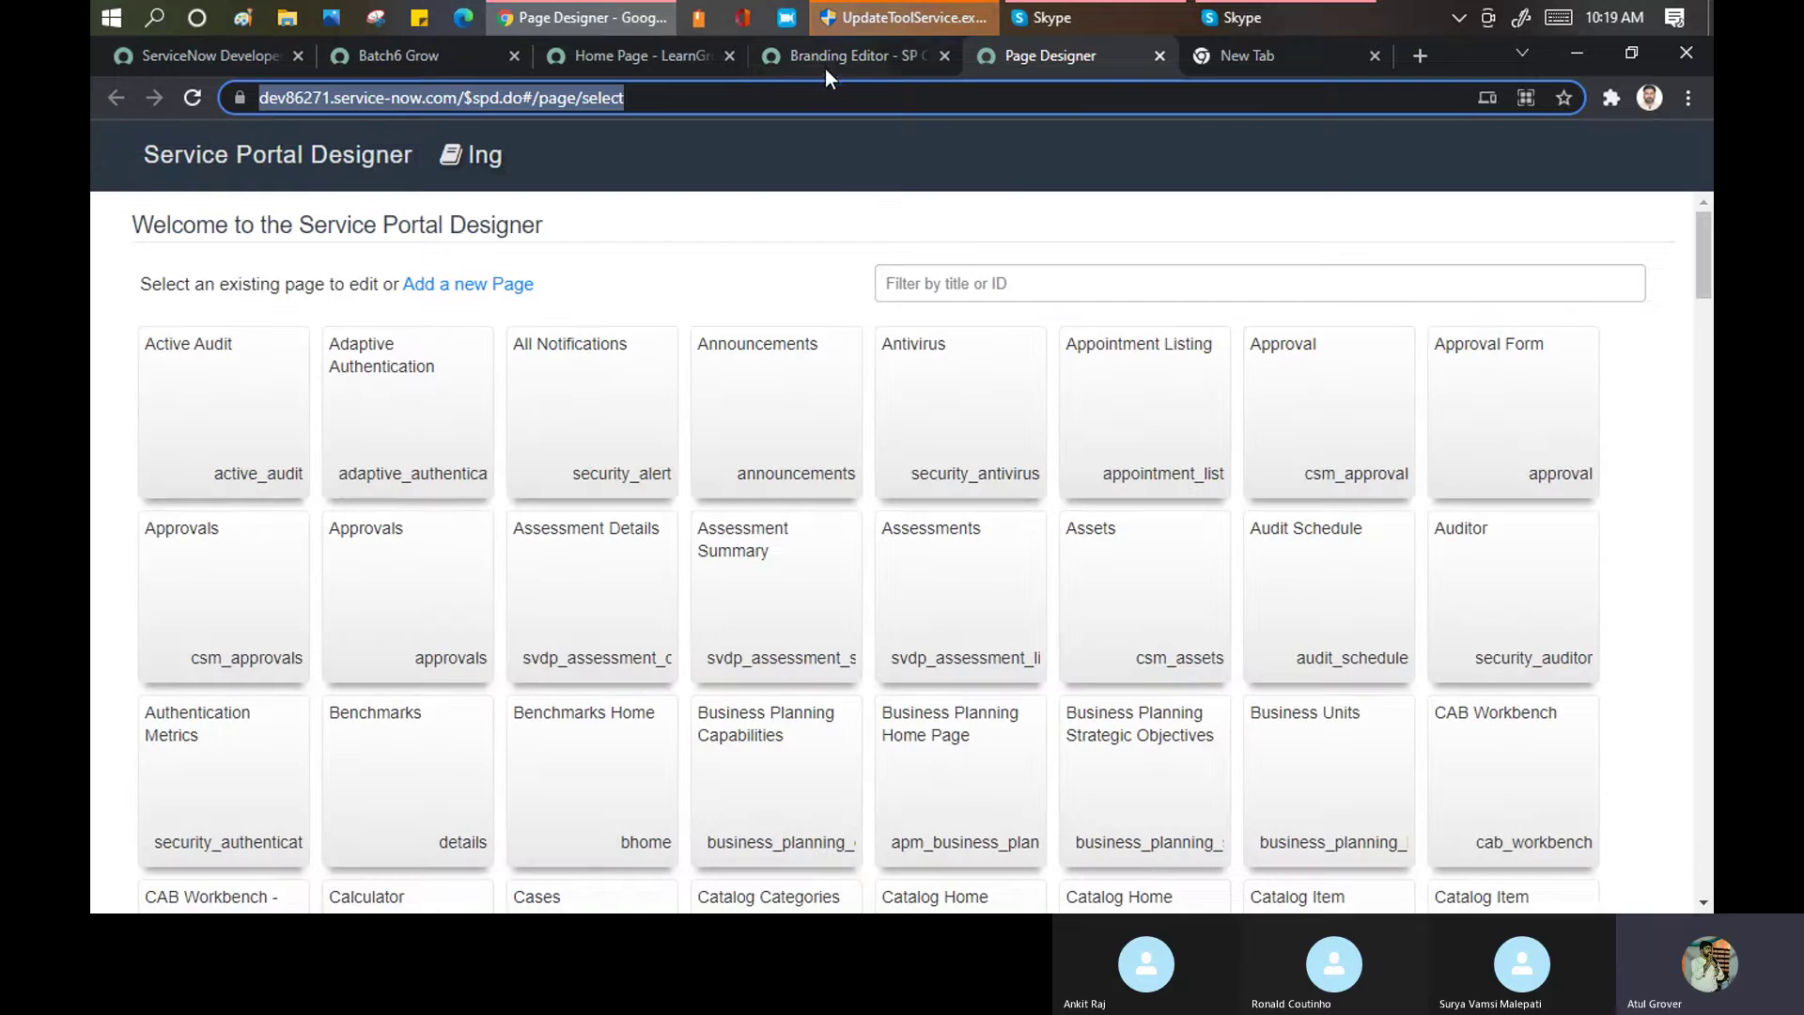
{"action": "left_click", "coordinate": [826, 66]}
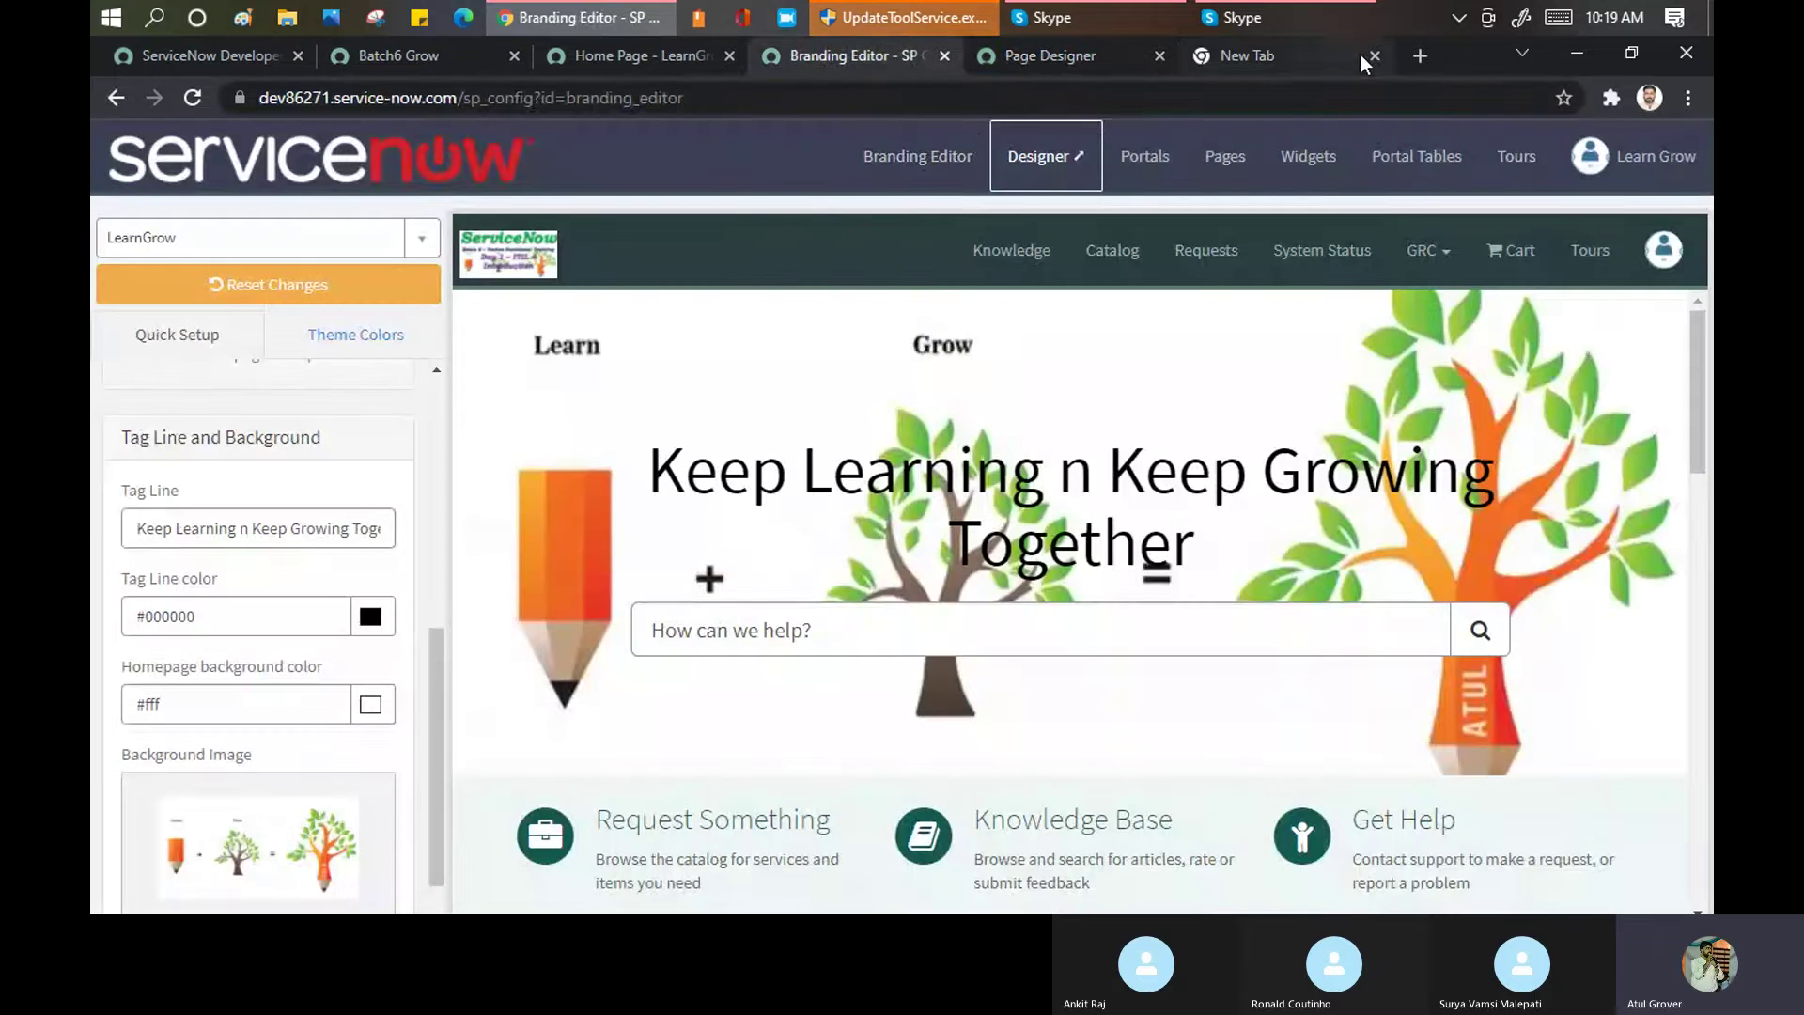
Browse the LearnGrow portal's Knowledge and Catalog pages
{"action": "left_click", "coordinate": [611, 54]}
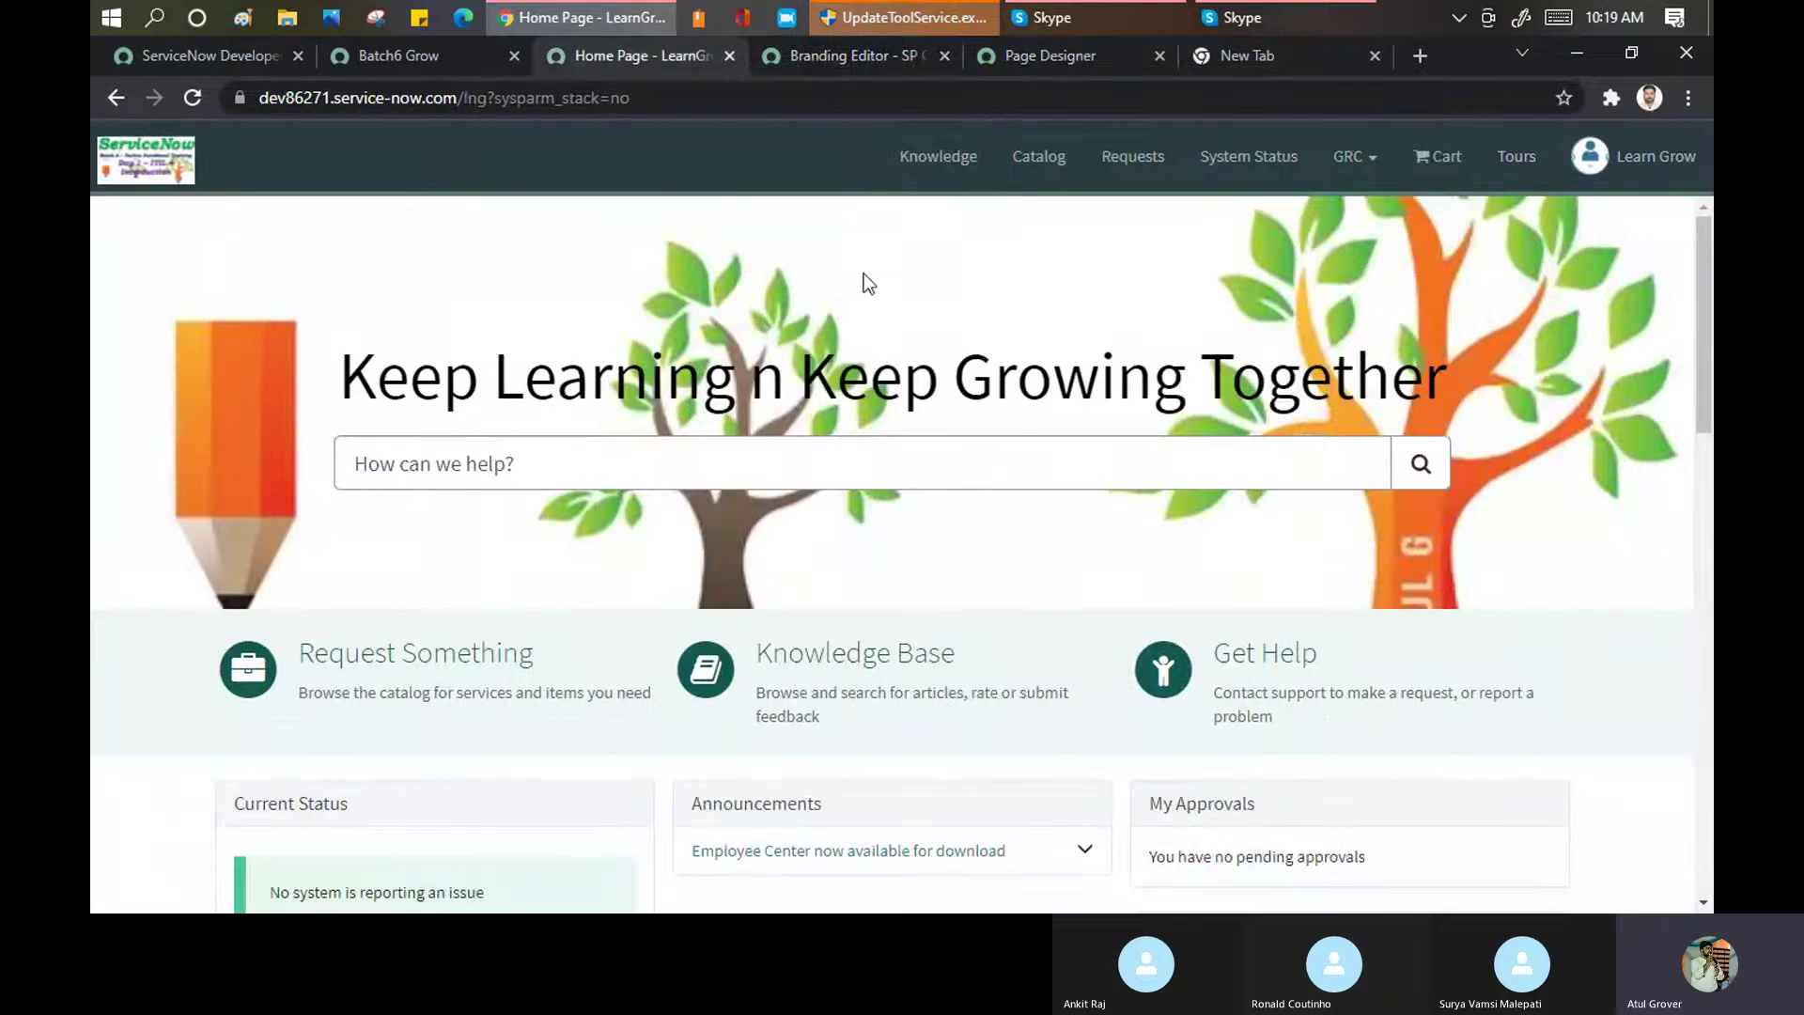
{"action": "left_click", "coordinate": [922, 172]}
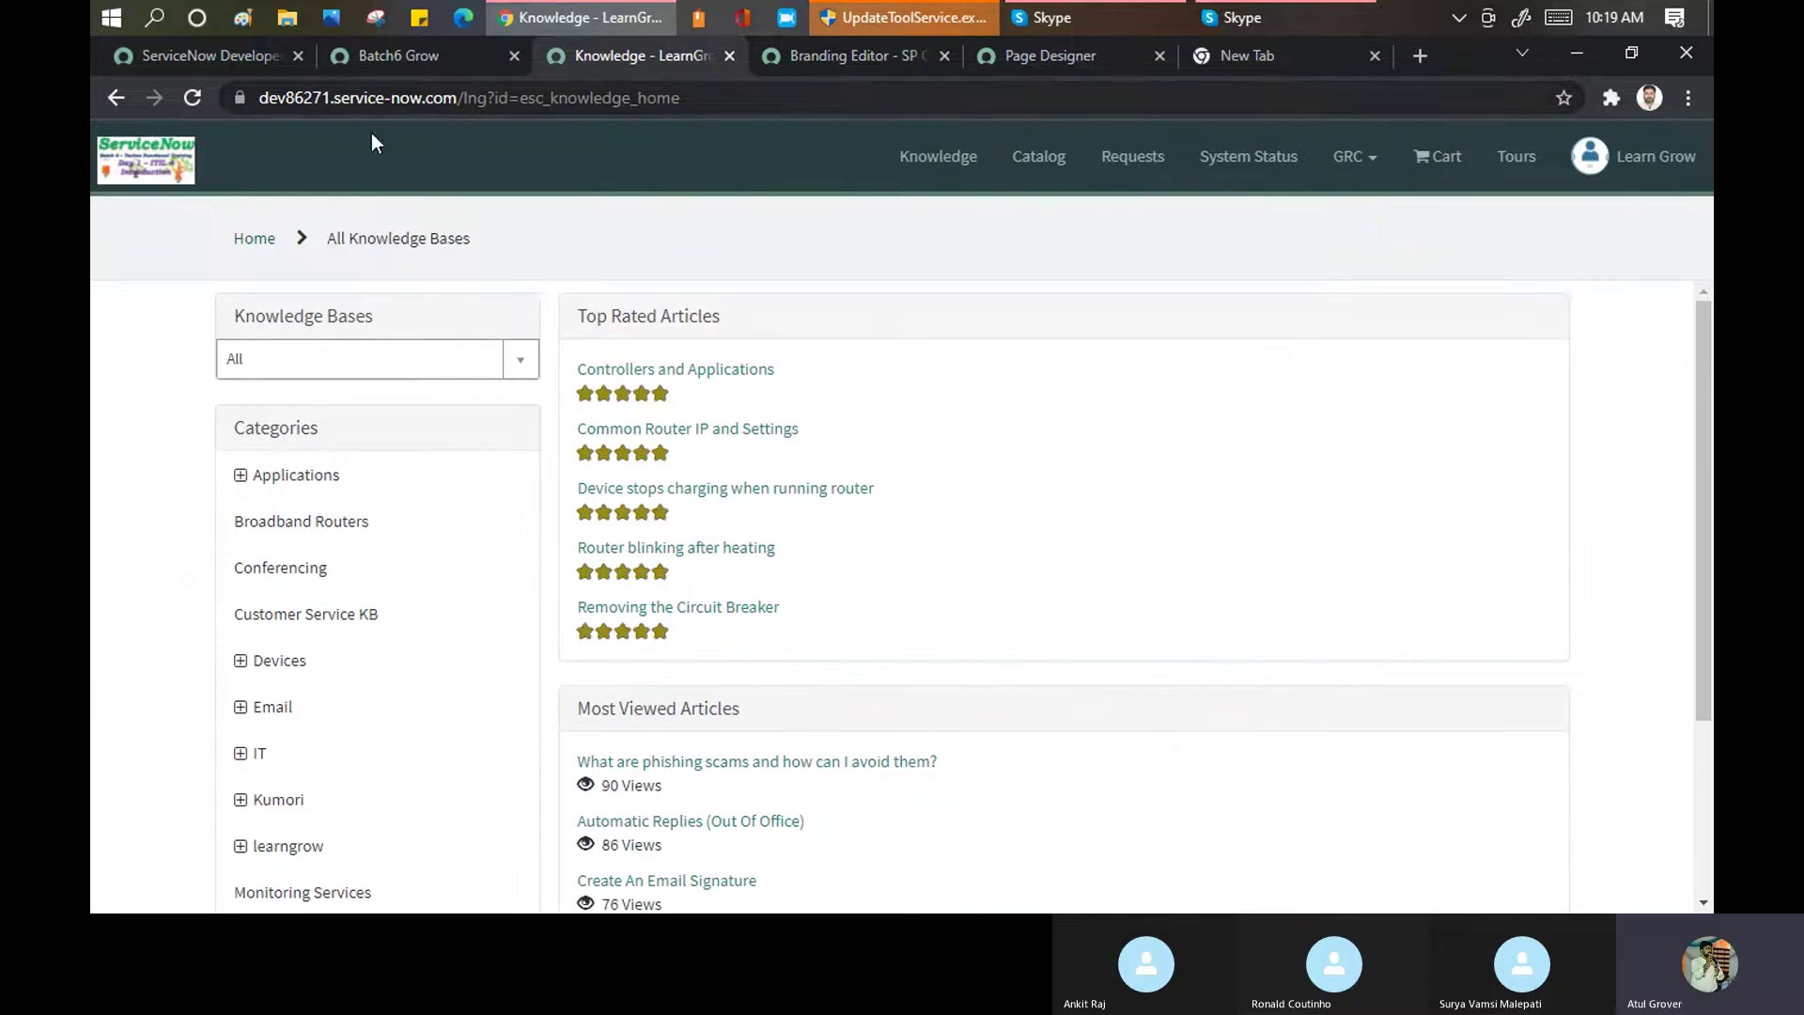
{"action": "left_click", "coordinate": [1049, 156]}
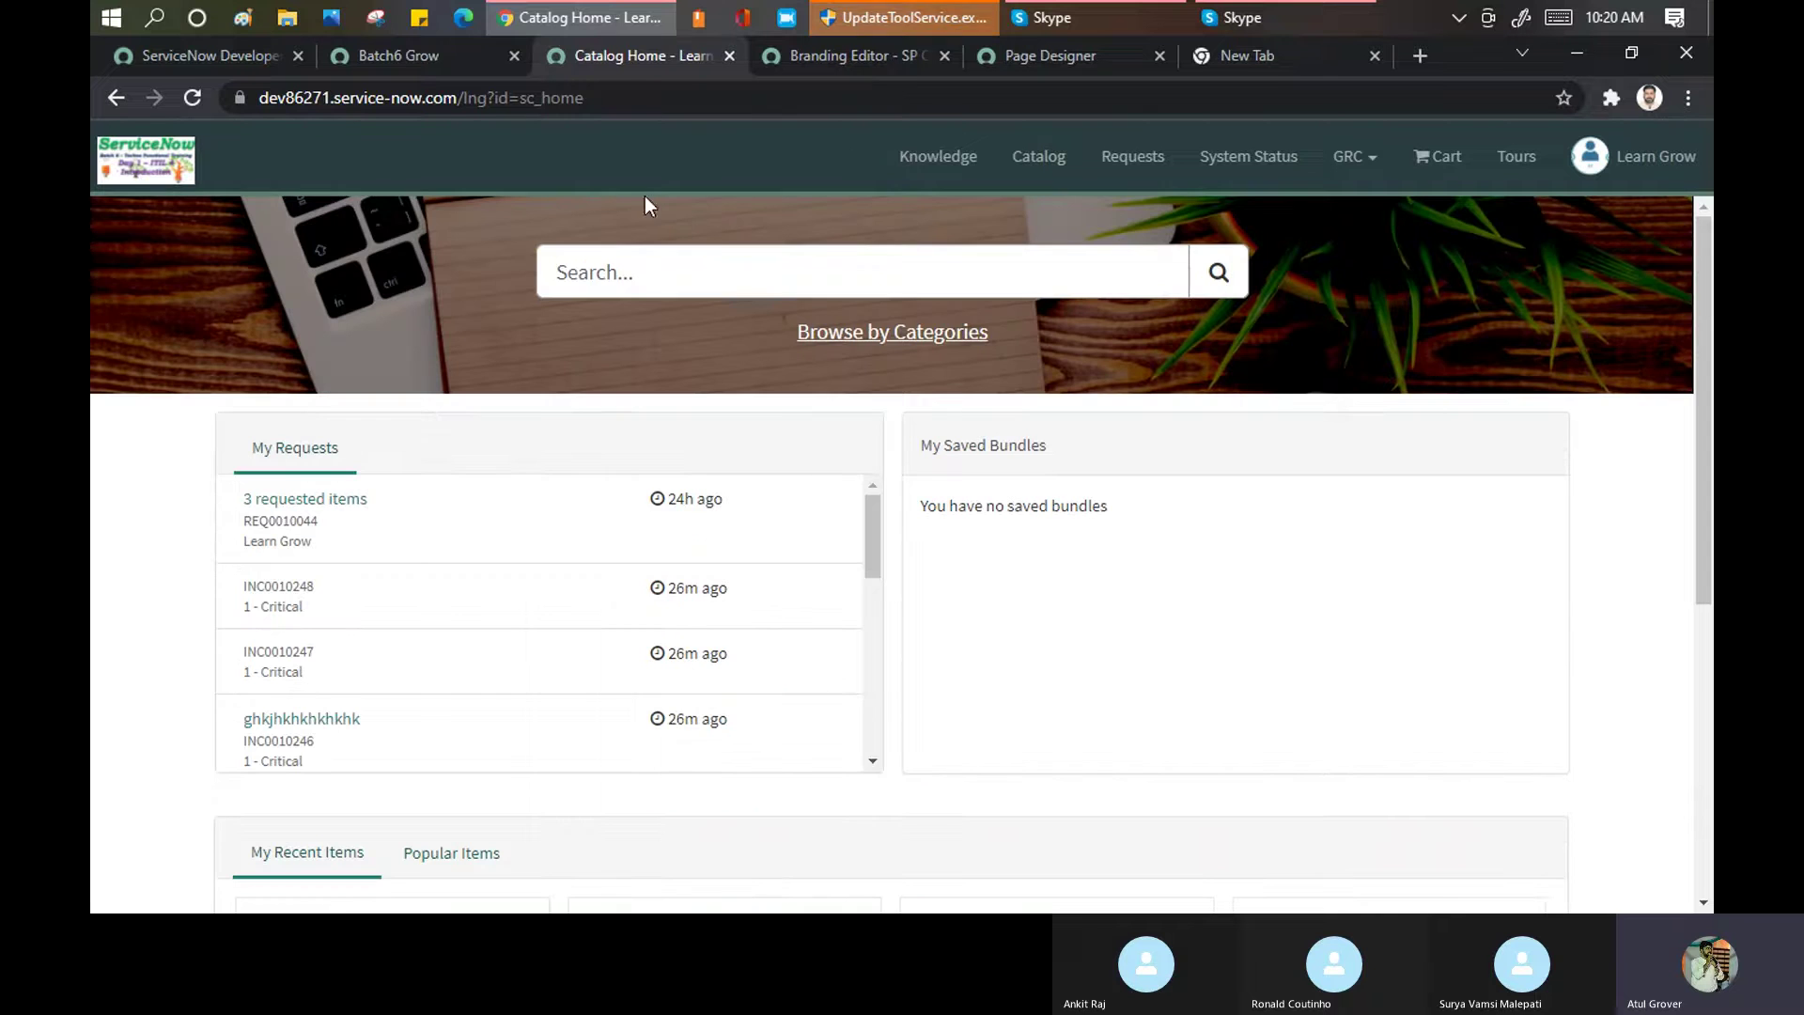
{"action": "left_click", "coordinate": [846, 55]}
Scroll through the designer's welcome list of existing portal pages
{"action": "left_click", "coordinate": [1041, 55]}
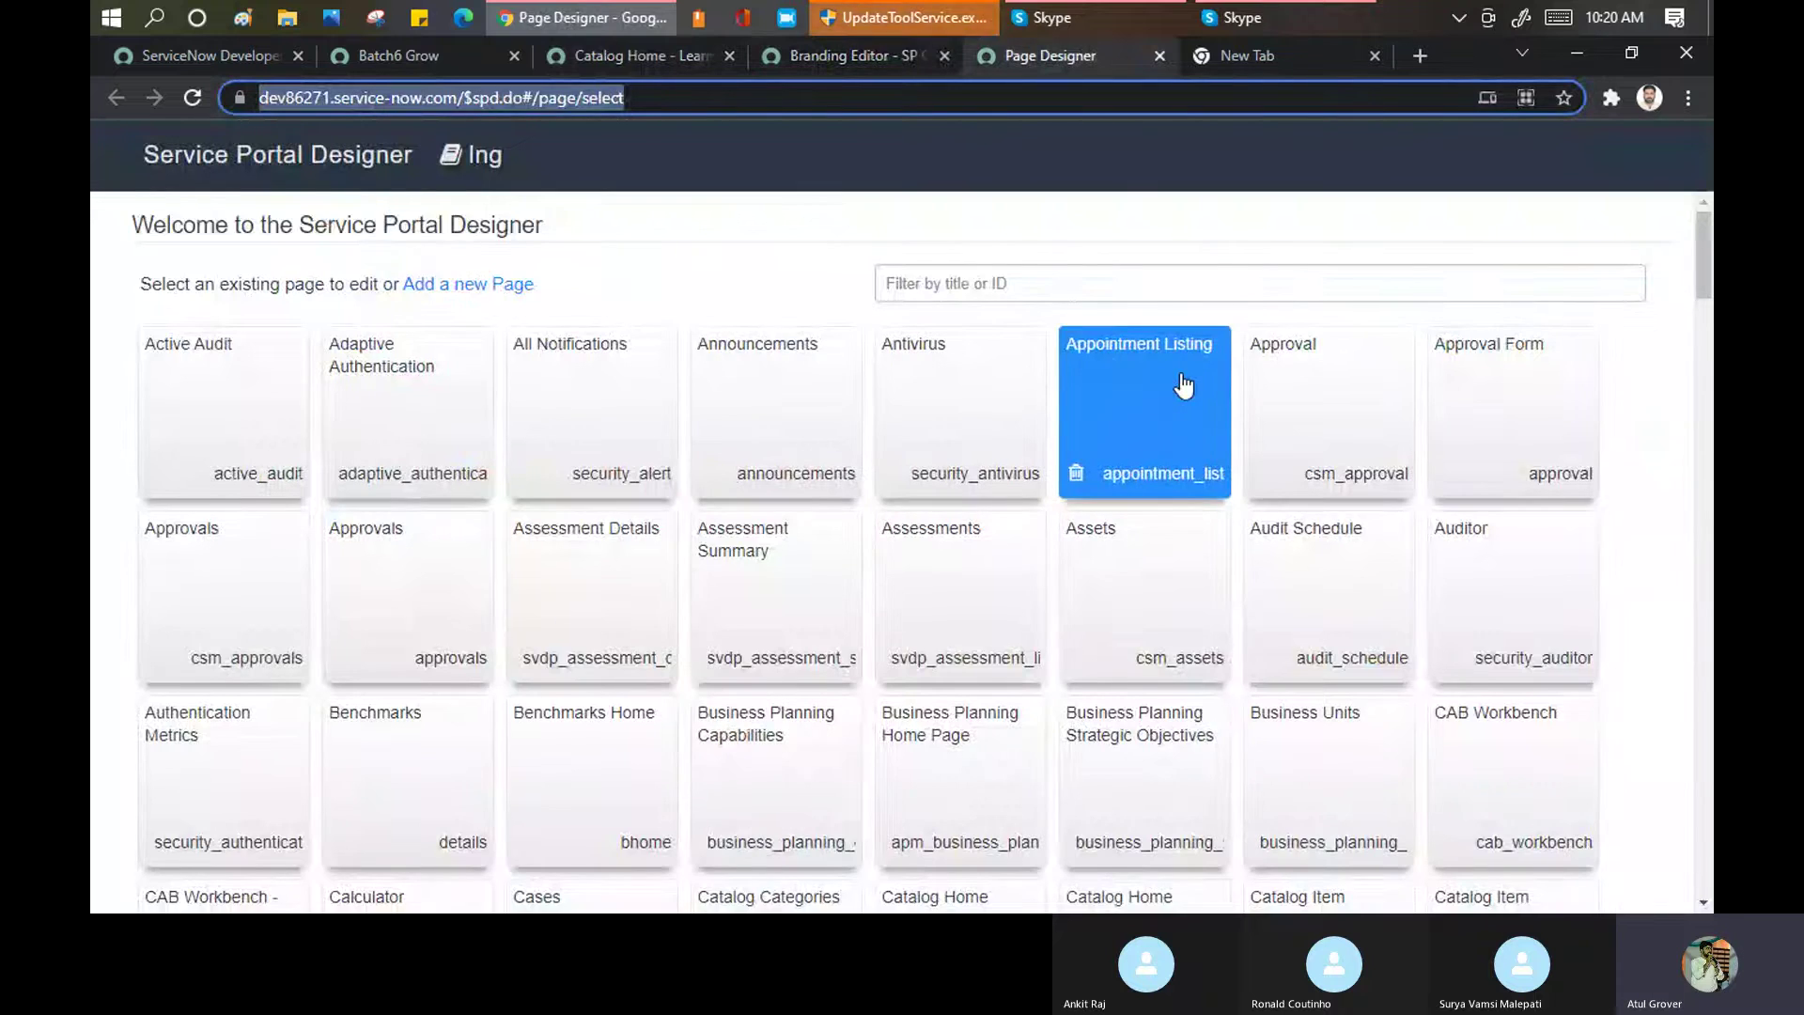
{"action": "scroll", "coordinate": [1185, 386], "scroll_direction": "down", "scroll_amount": 4}
{"action": "scroll", "coordinate": [1184, 385], "scroll_direction": "down", "scroll_amount": 14}
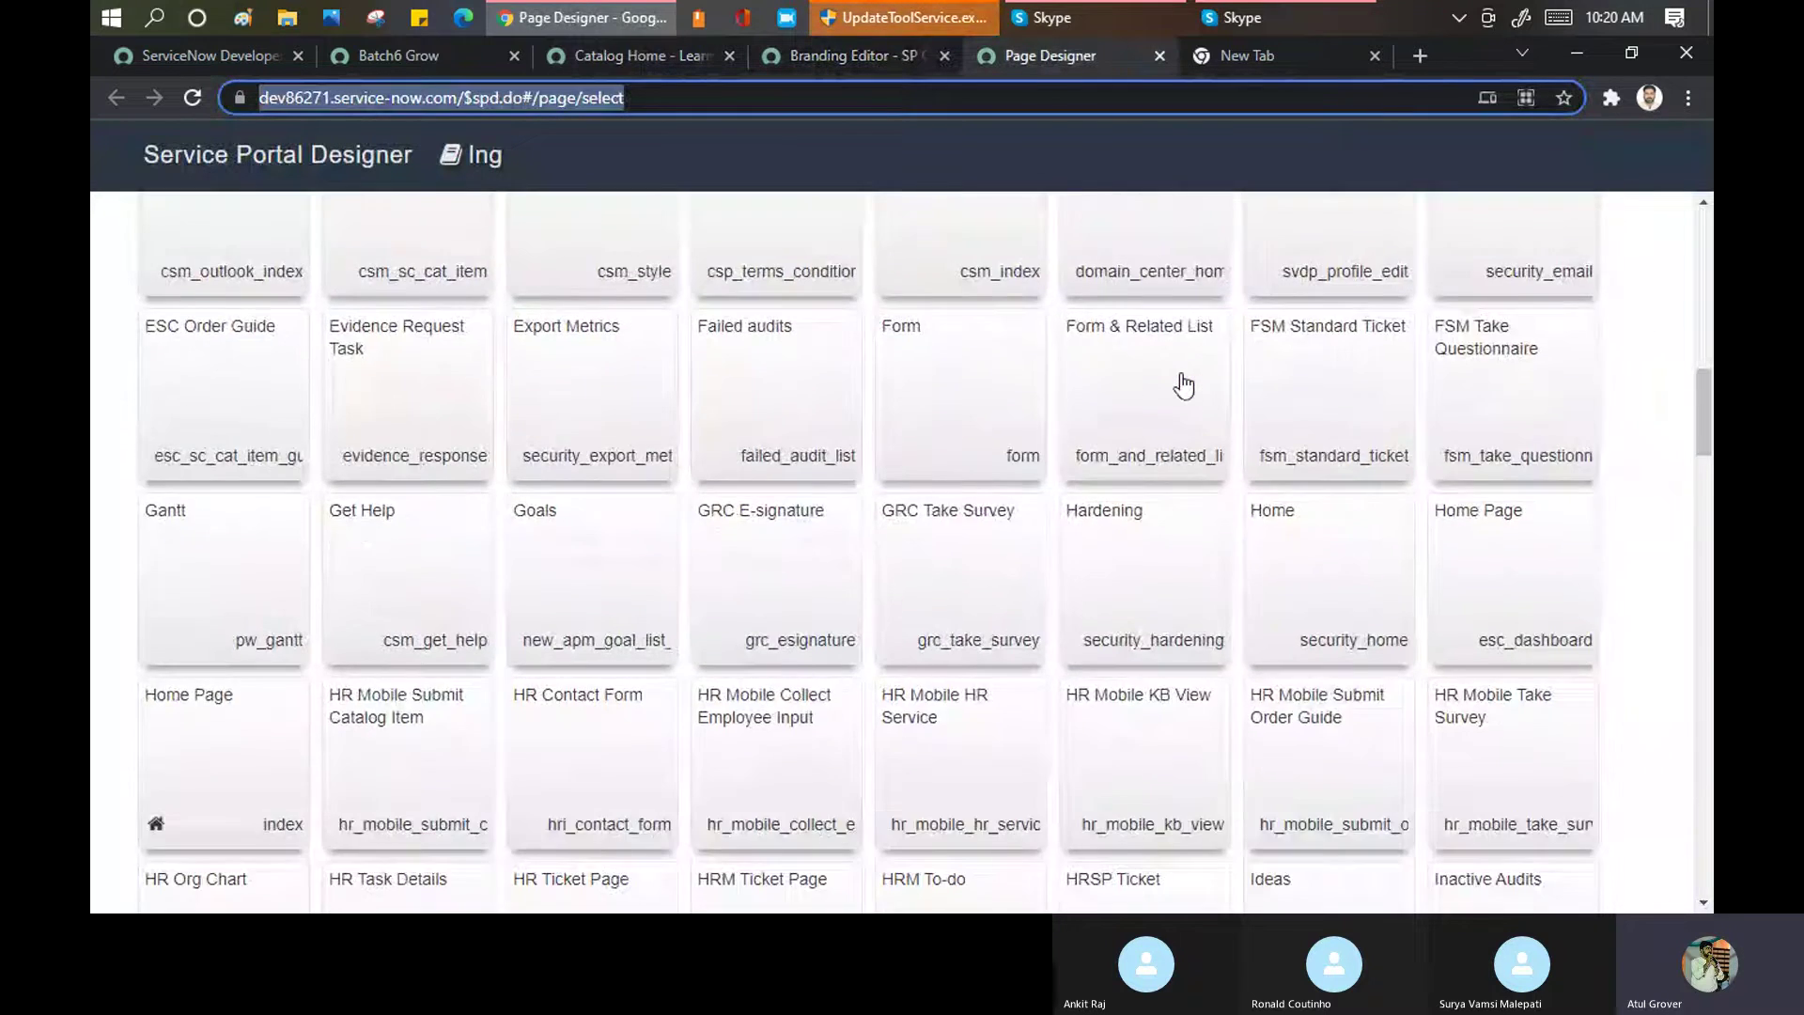
{"action": "scroll", "coordinate": [1184, 385], "scroll_direction": "down", "scroll_amount": 12}
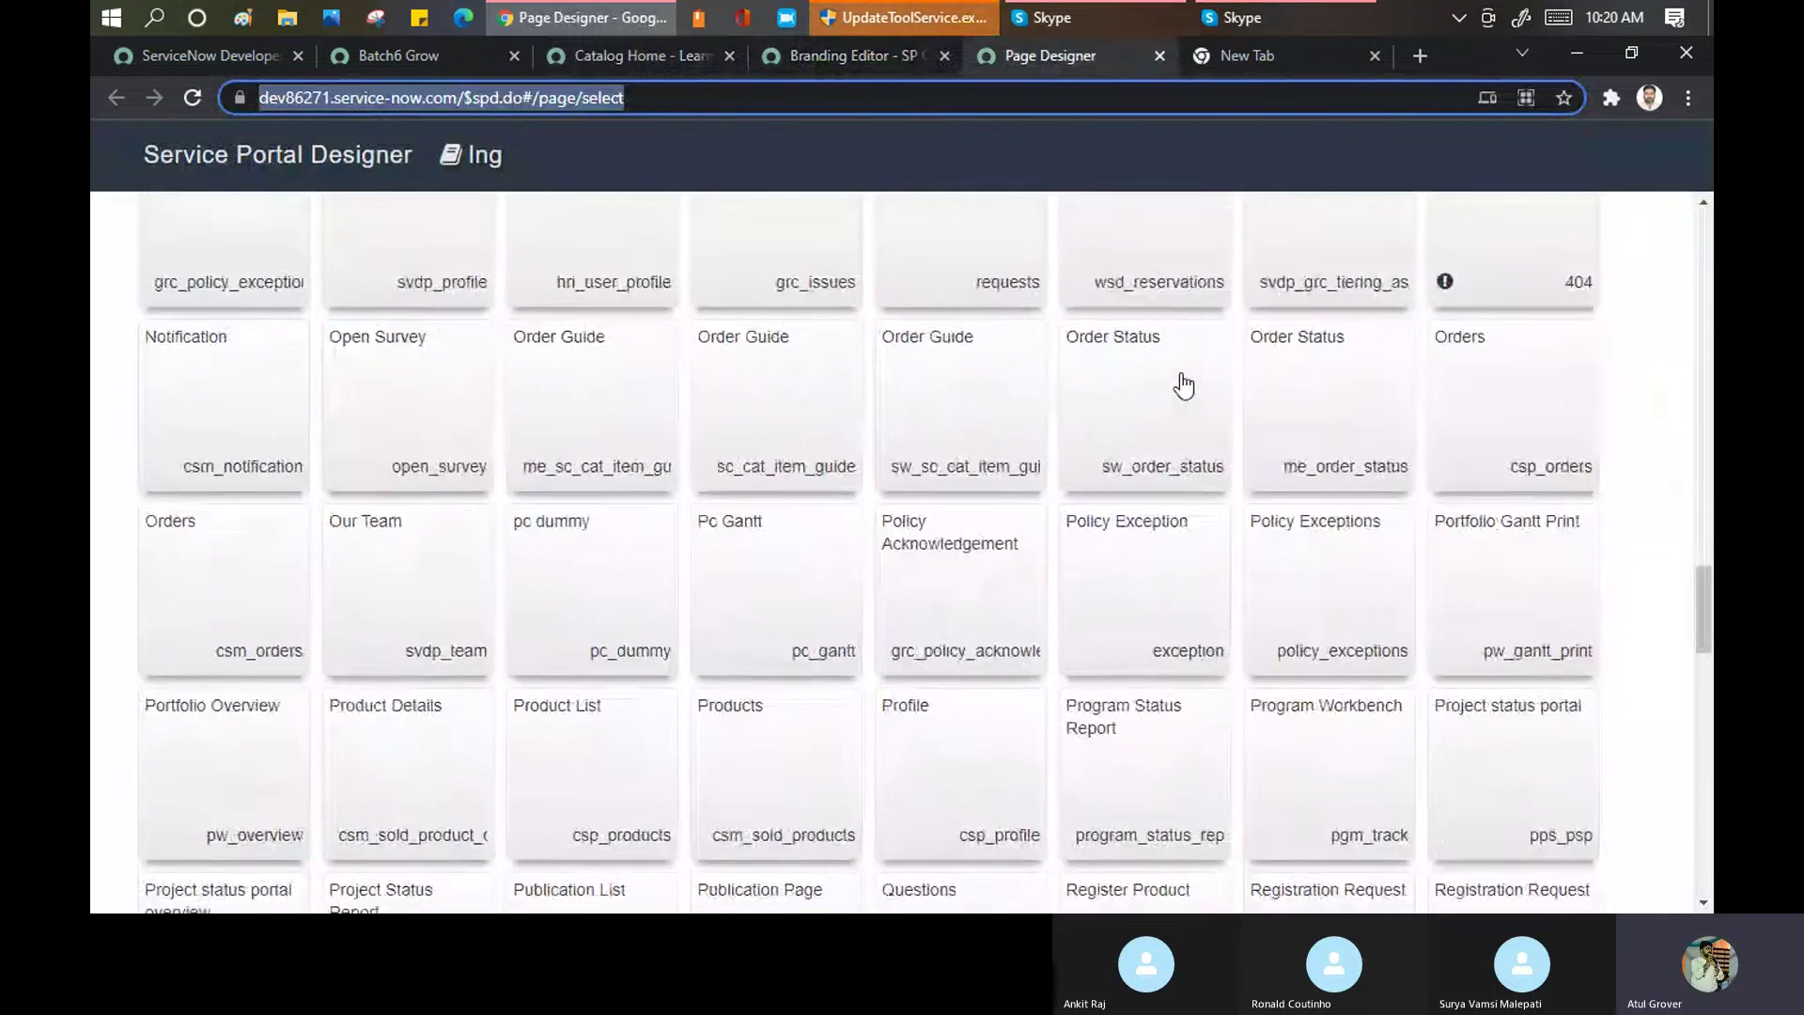
{"action": "scroll", "coordinate": [1184, 386], "scroll_direction": "up", "scroll_amount": 20}
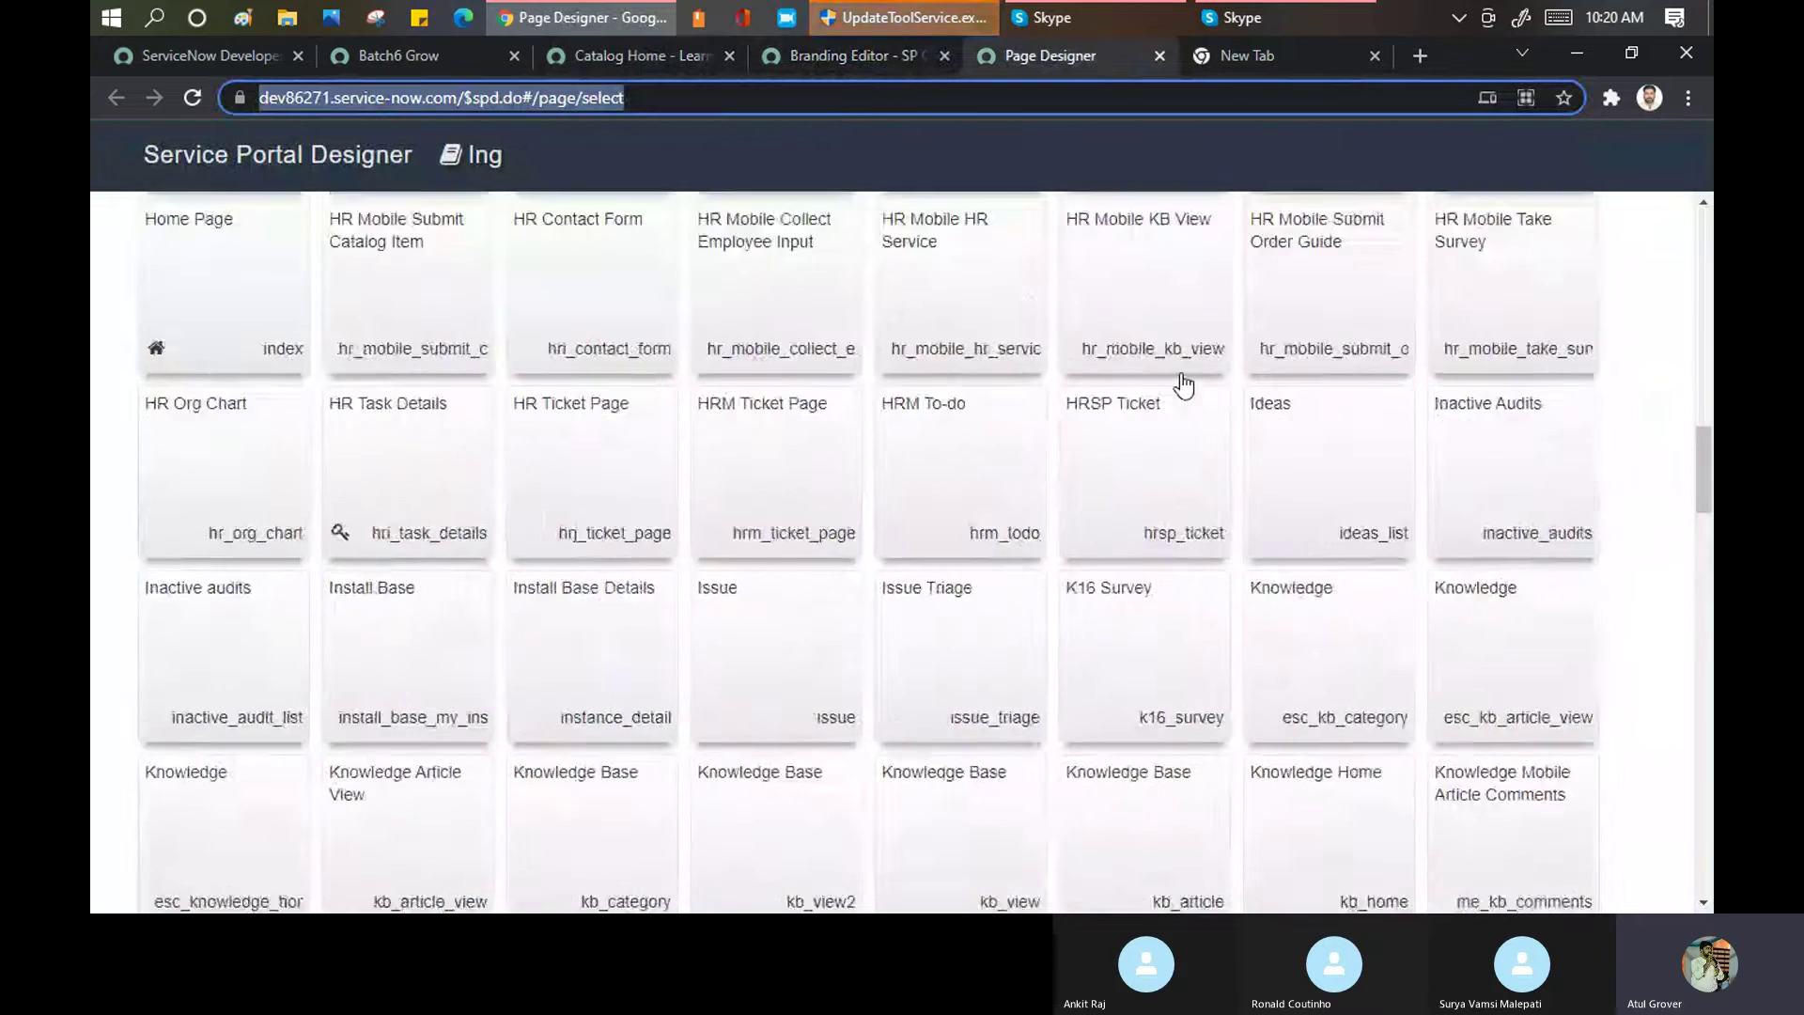
{"action": "scroll", "coordinate": [1184, 385], "scroll_direction": "up", "scroll_amount": 7}
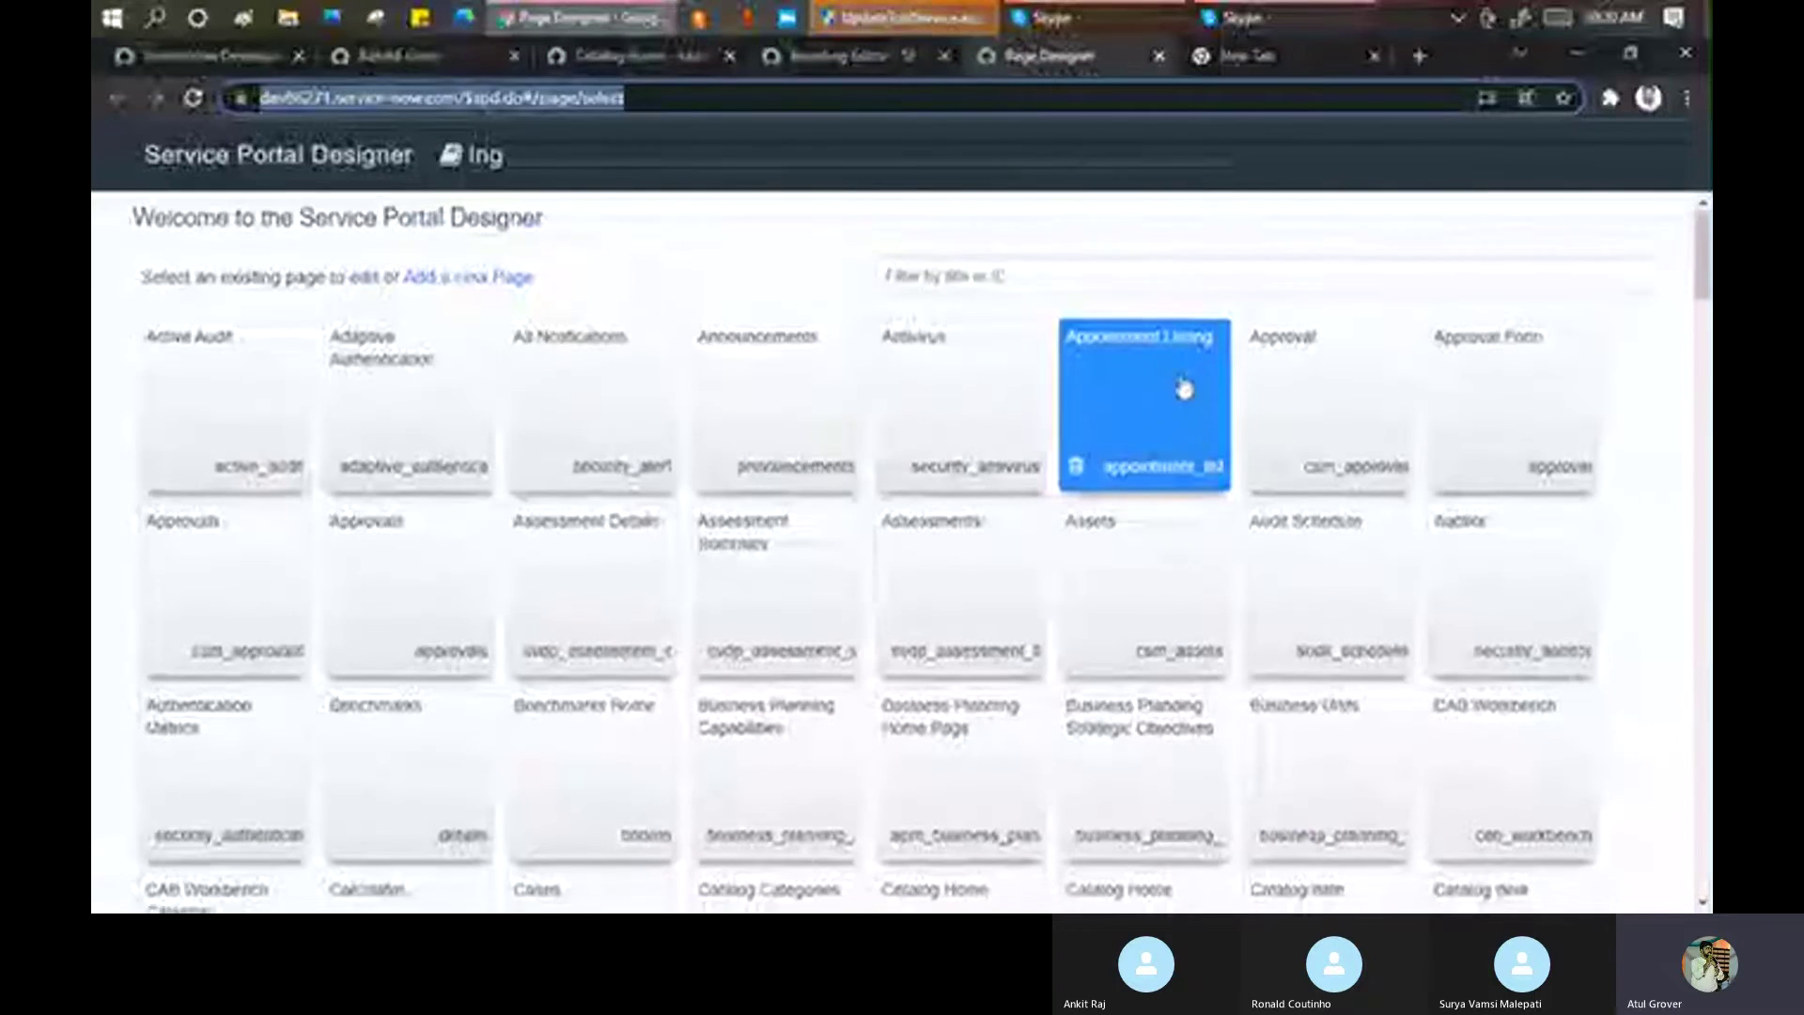
Add a new page titled Celebrations, with page ID celebrations, and submit it
{"action": "left_click", "coordinate": [444, 287]}
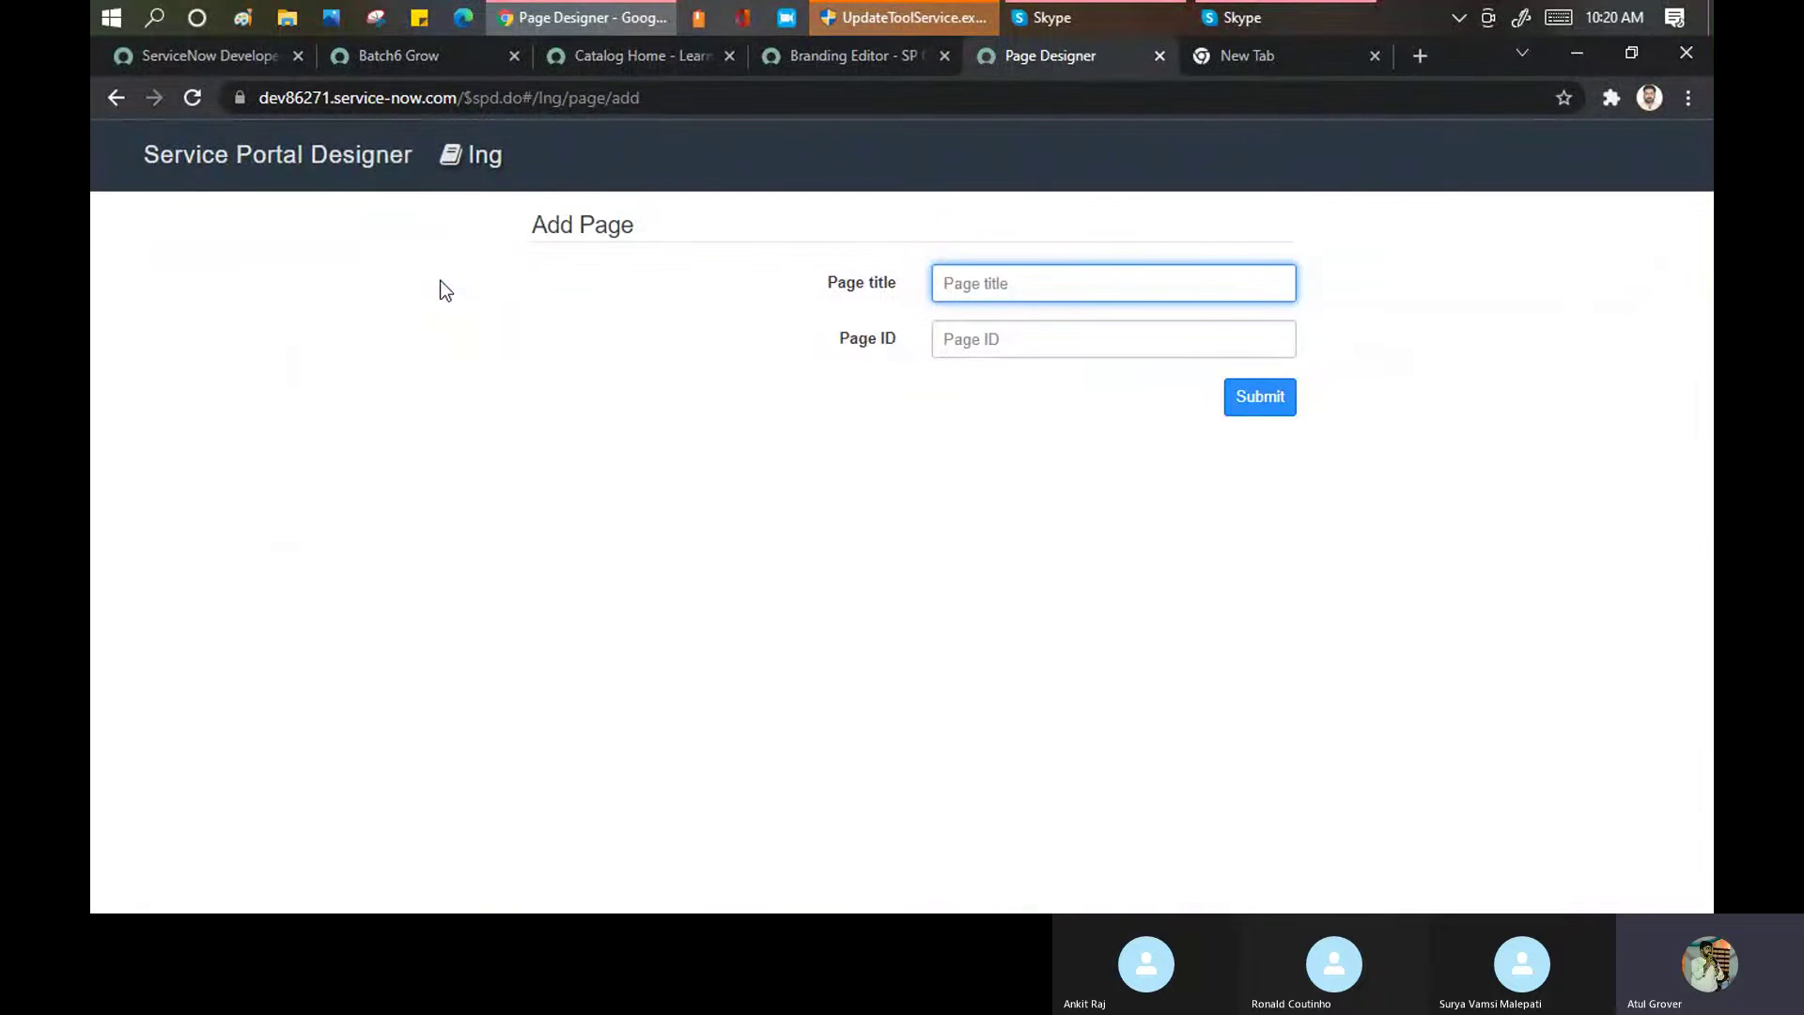
{"action": "type", "text": "Celebrations"}
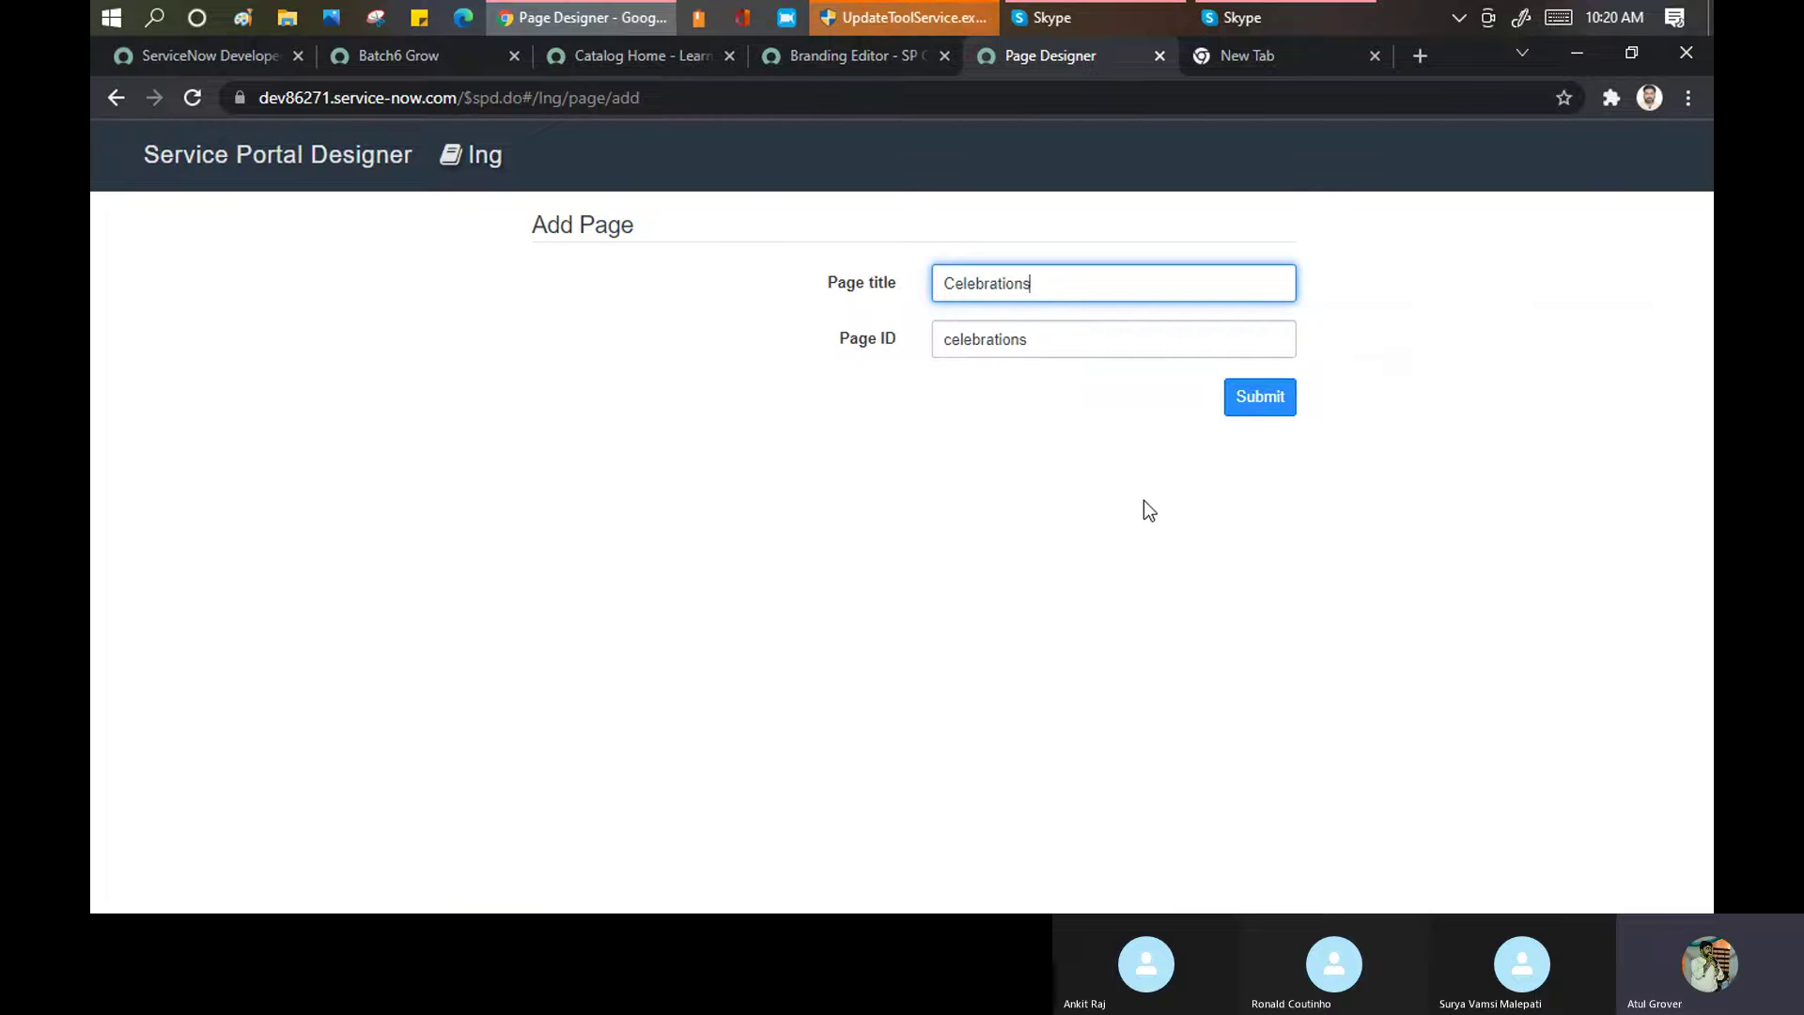
{"action": "left_click", "coordinate": [1234, 402]}
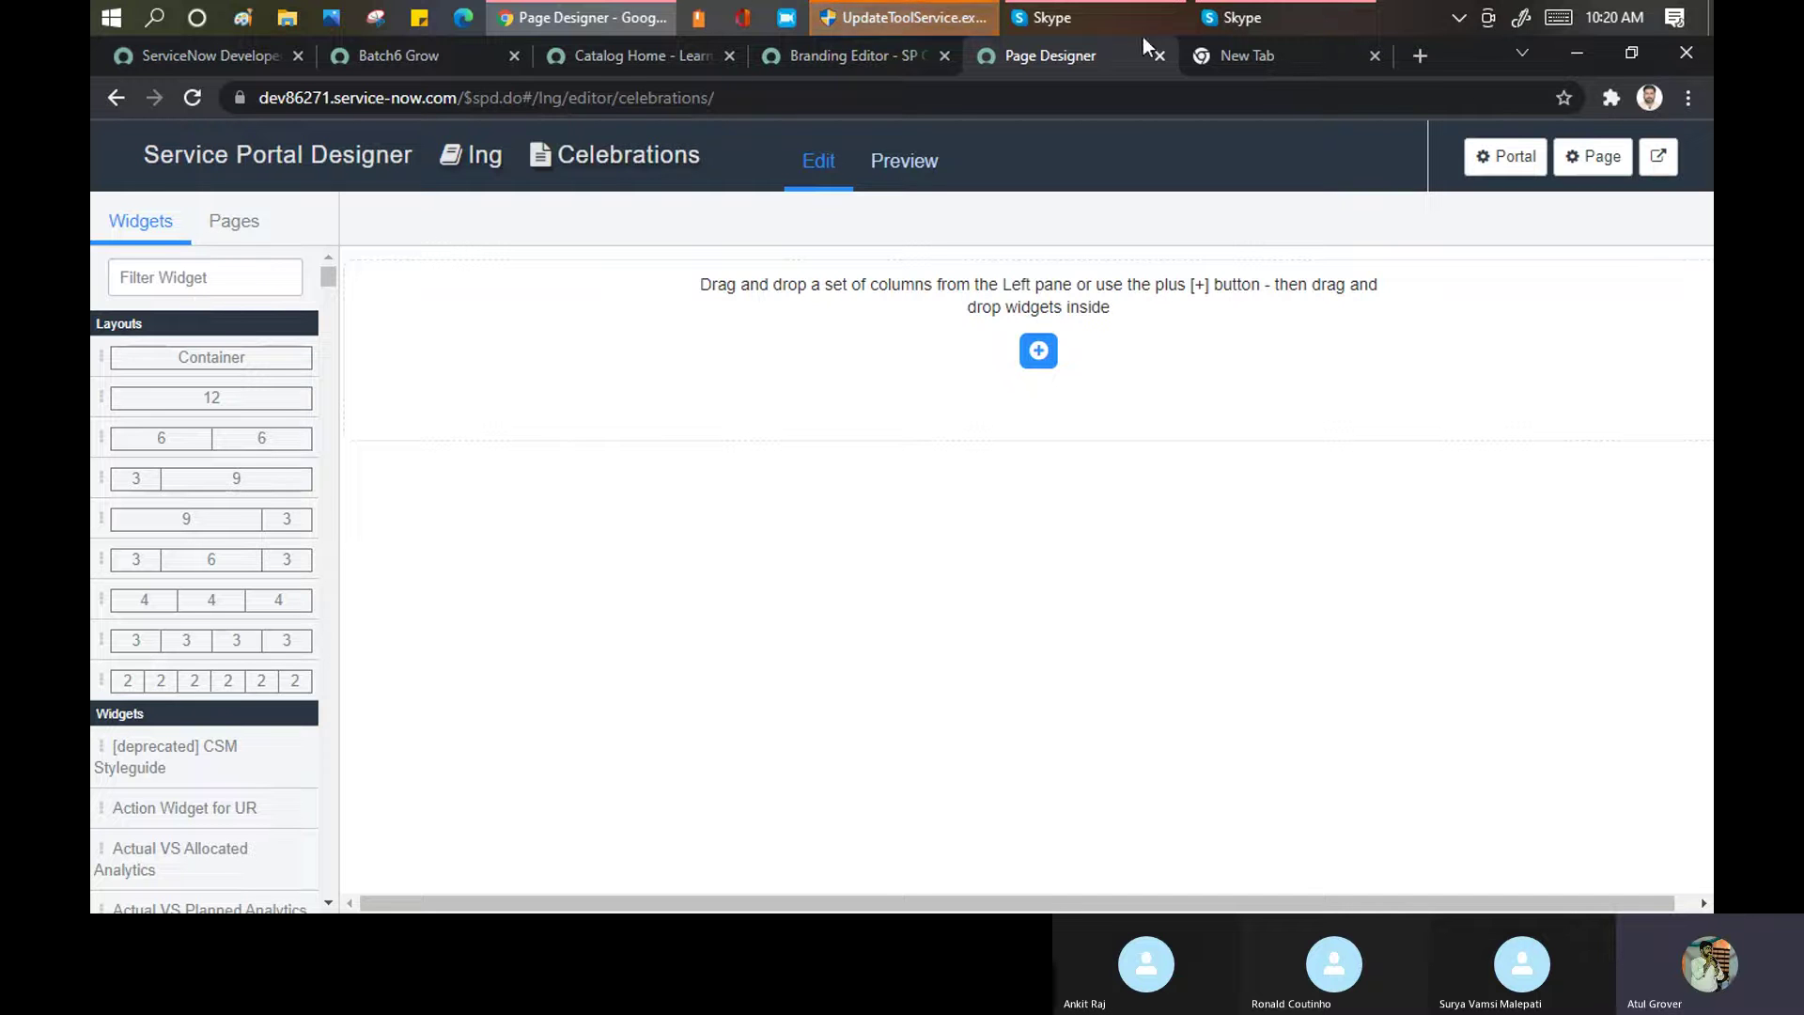
Glance at the portal's catalog home page, then come back to the empty Celebrations page
{"action": "left_click", "coordinate": [812, 55]}
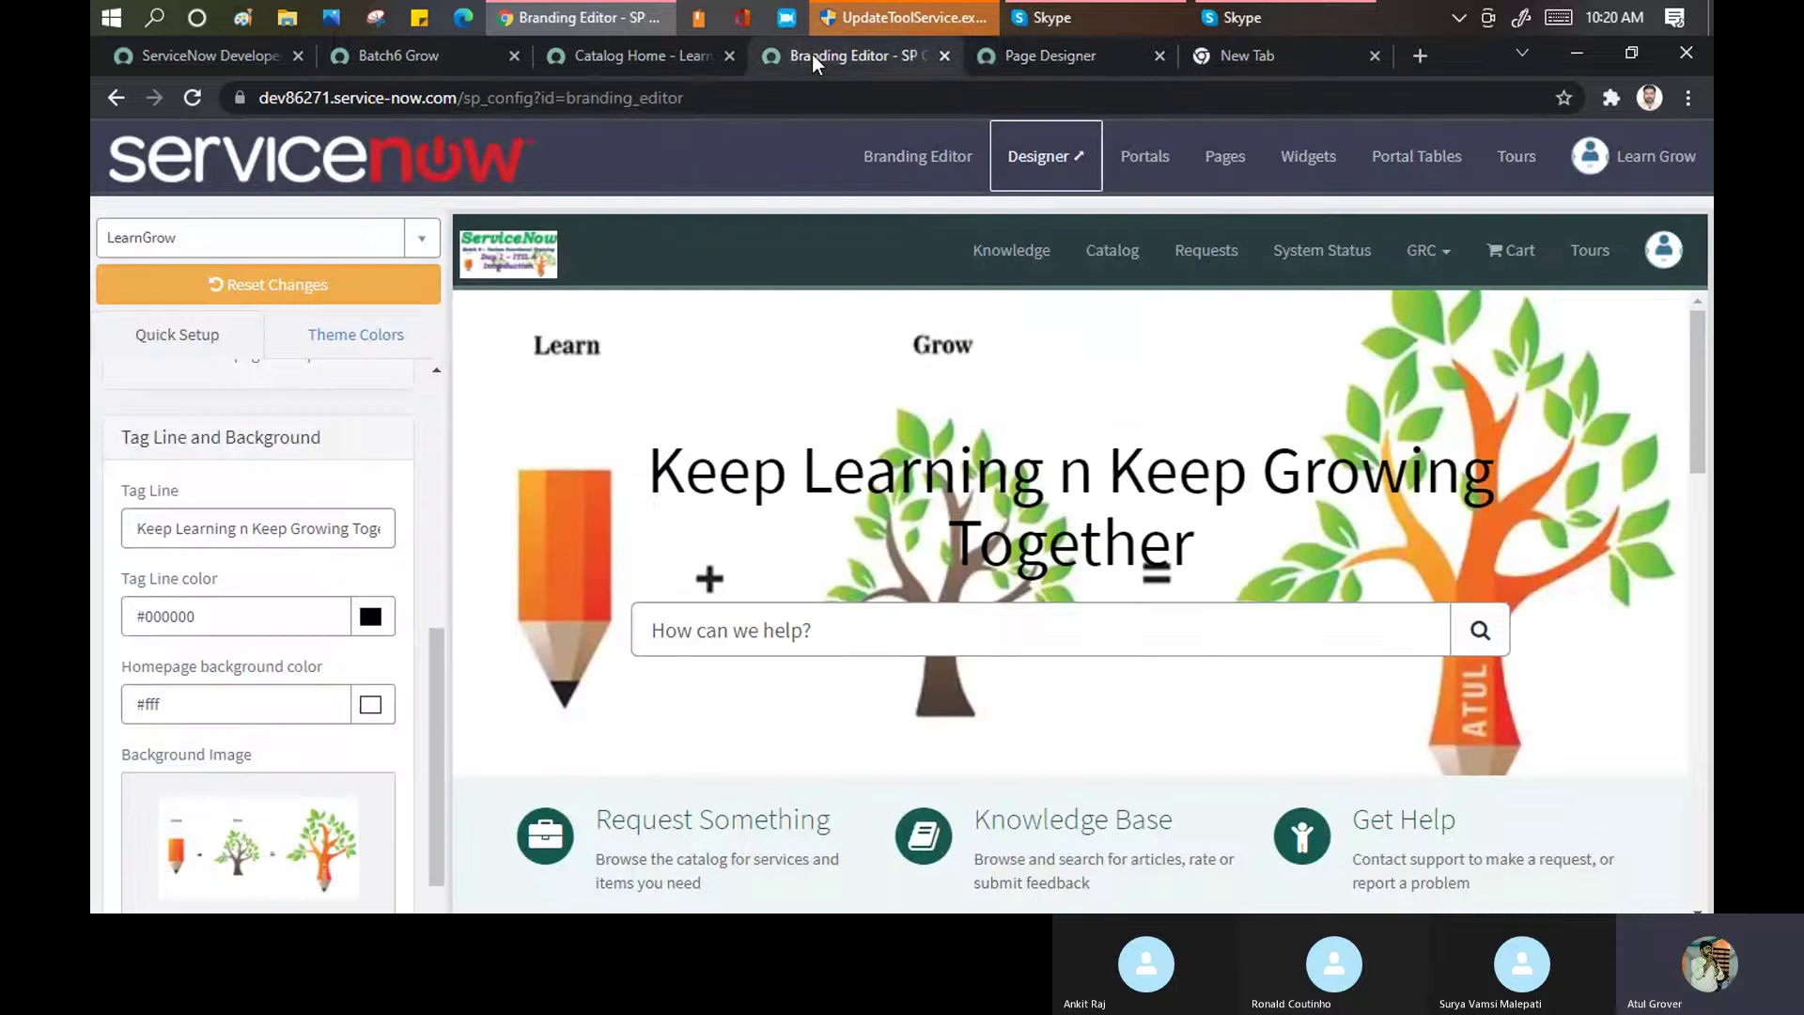
{"action": "left_click", "coordinate": [611, 53]}
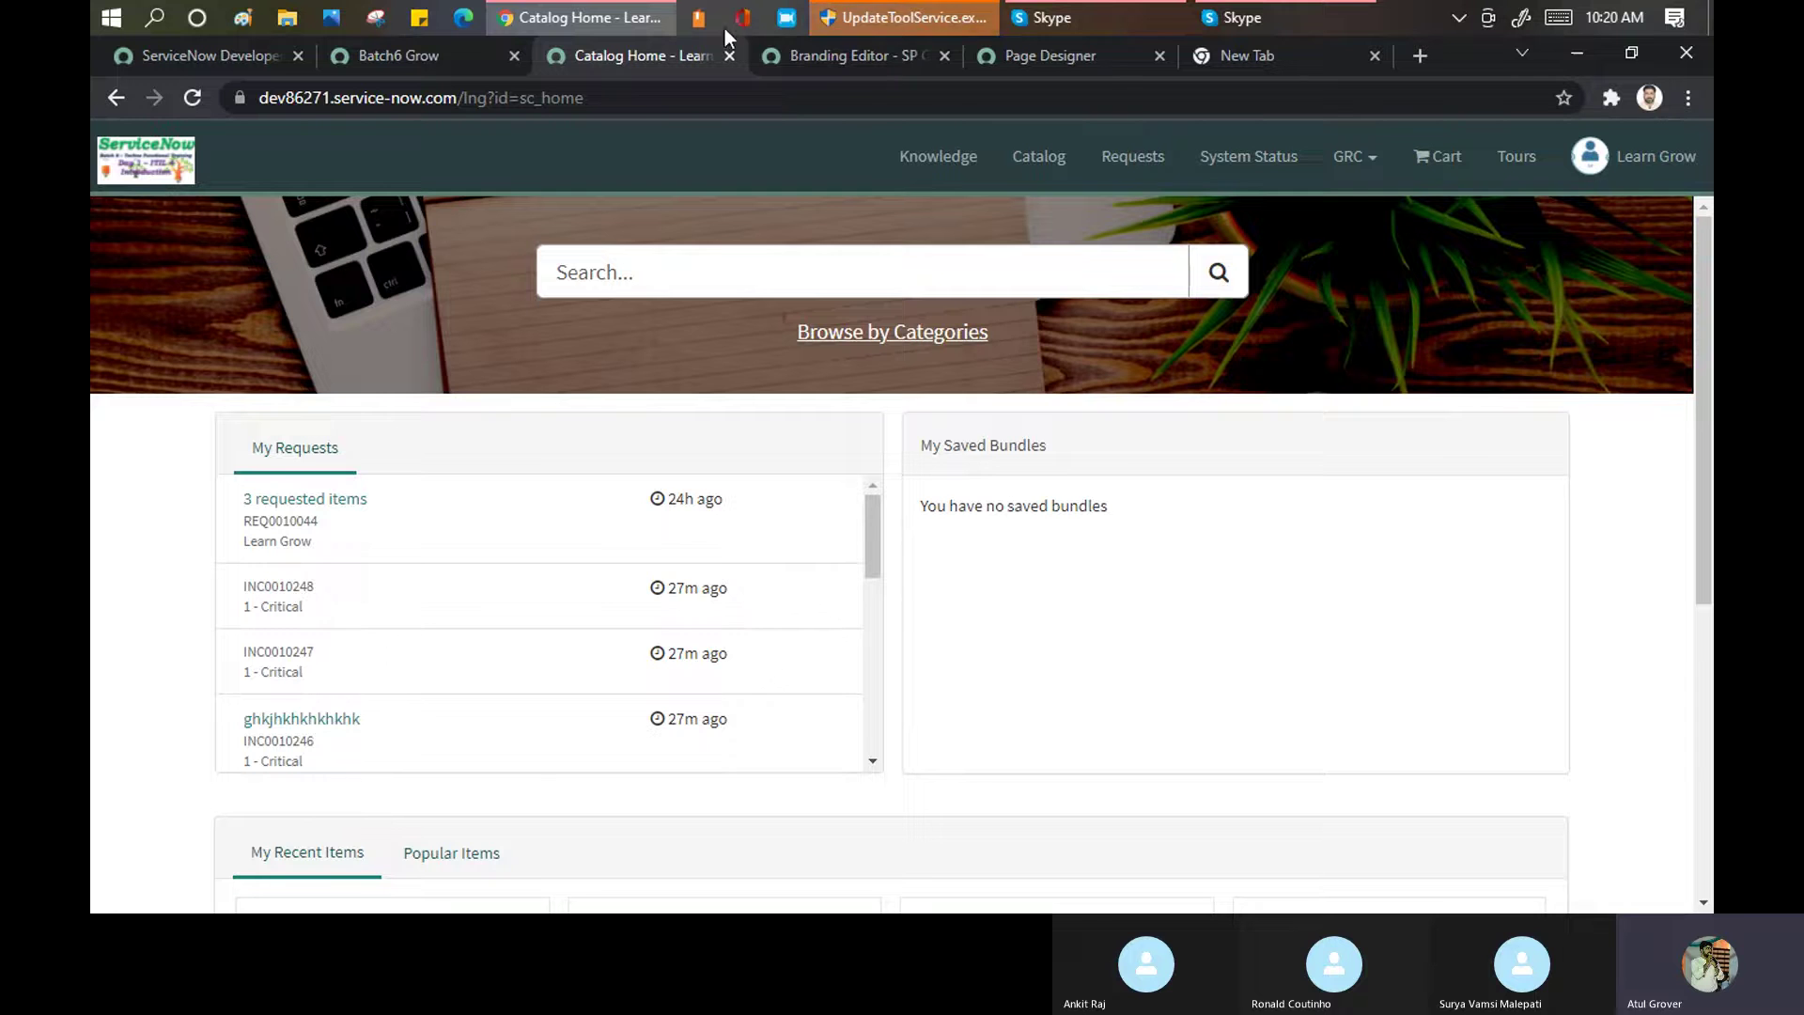
{"action": "left_click", "coordinate": [849, 57]}
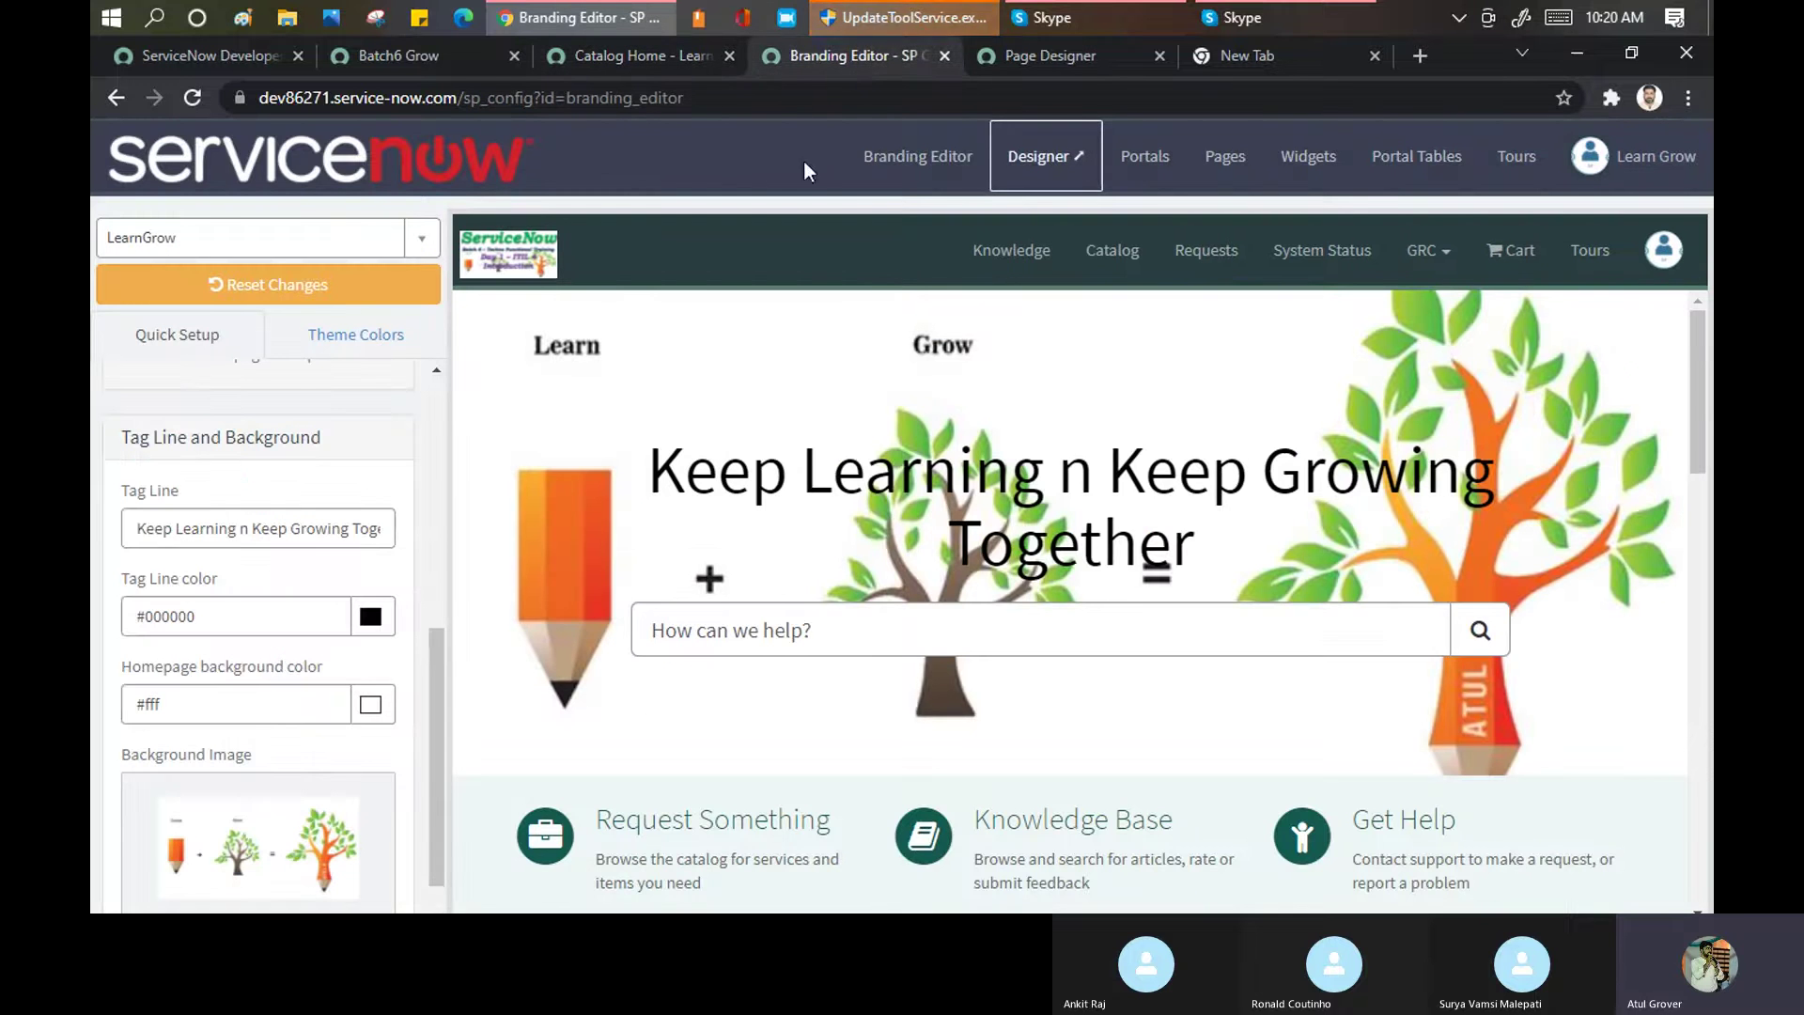
{"action": "left_click", "coordinate": [1045, 54]}
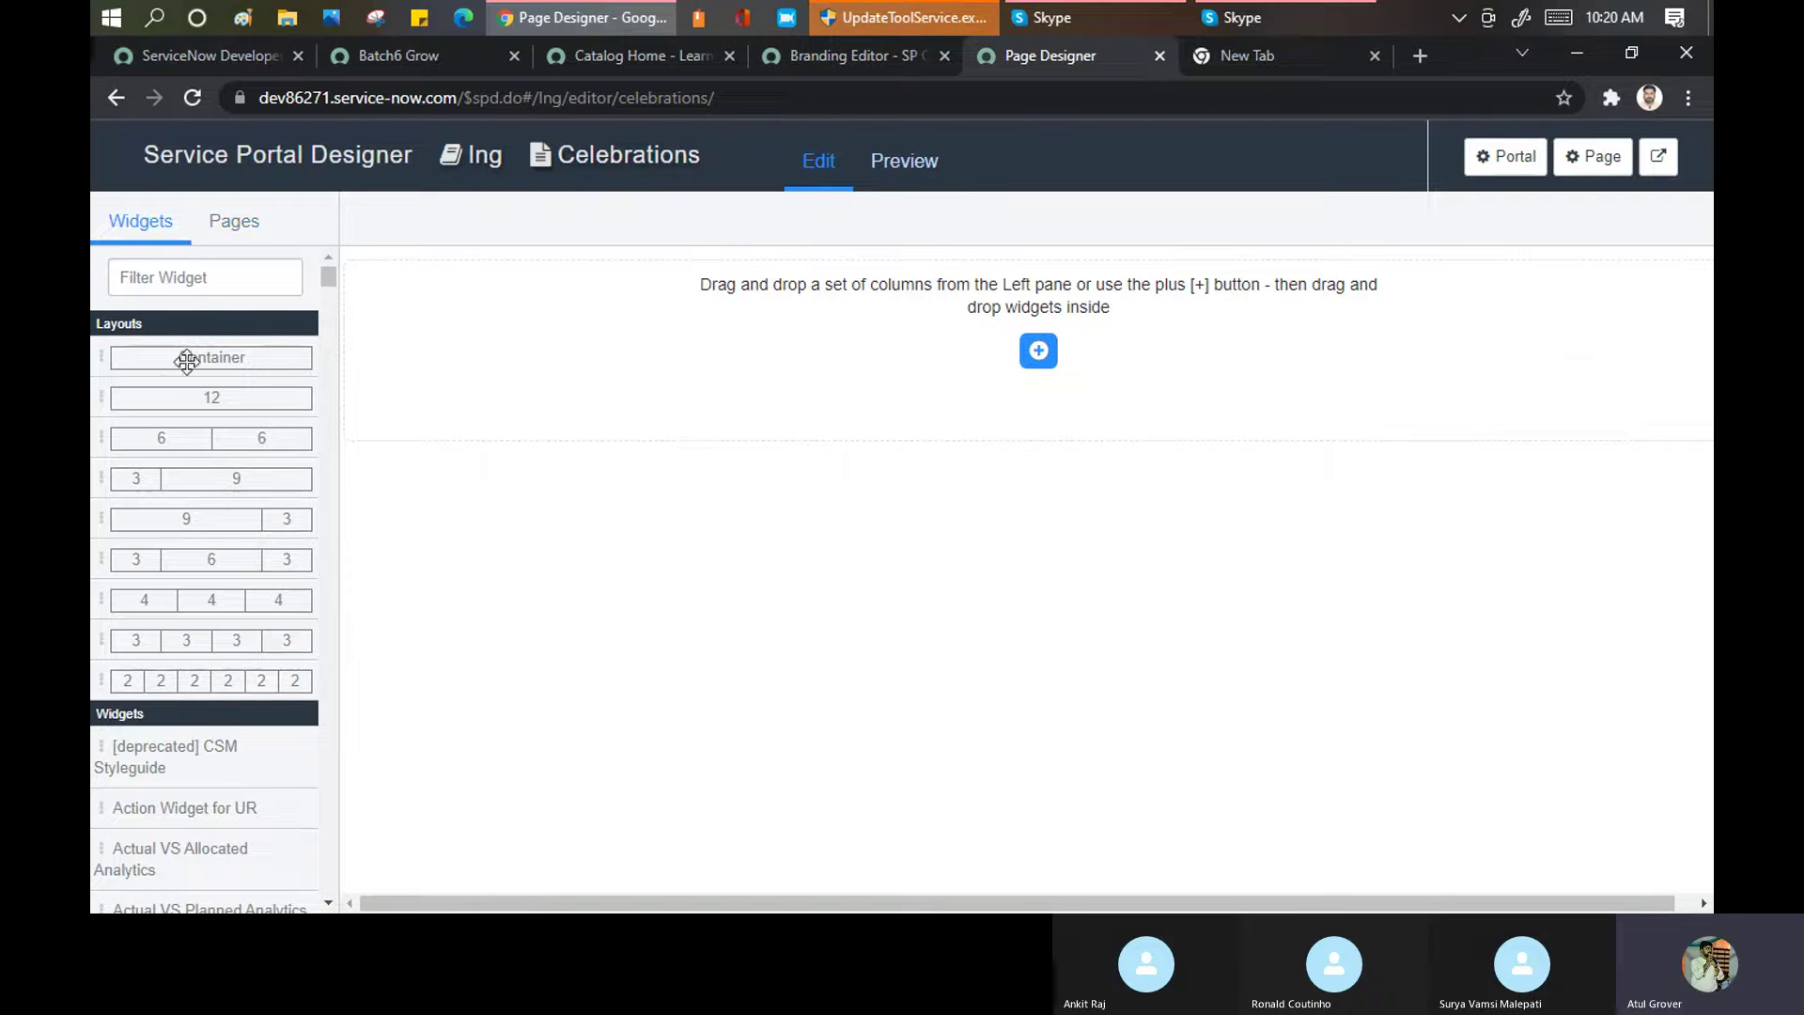
Add a container holding a 3-6-3 column row to the Celebrations page
{"action": "left_click_drag", "start_coordinate": [192, 354], "coordinate": [588, 389]}
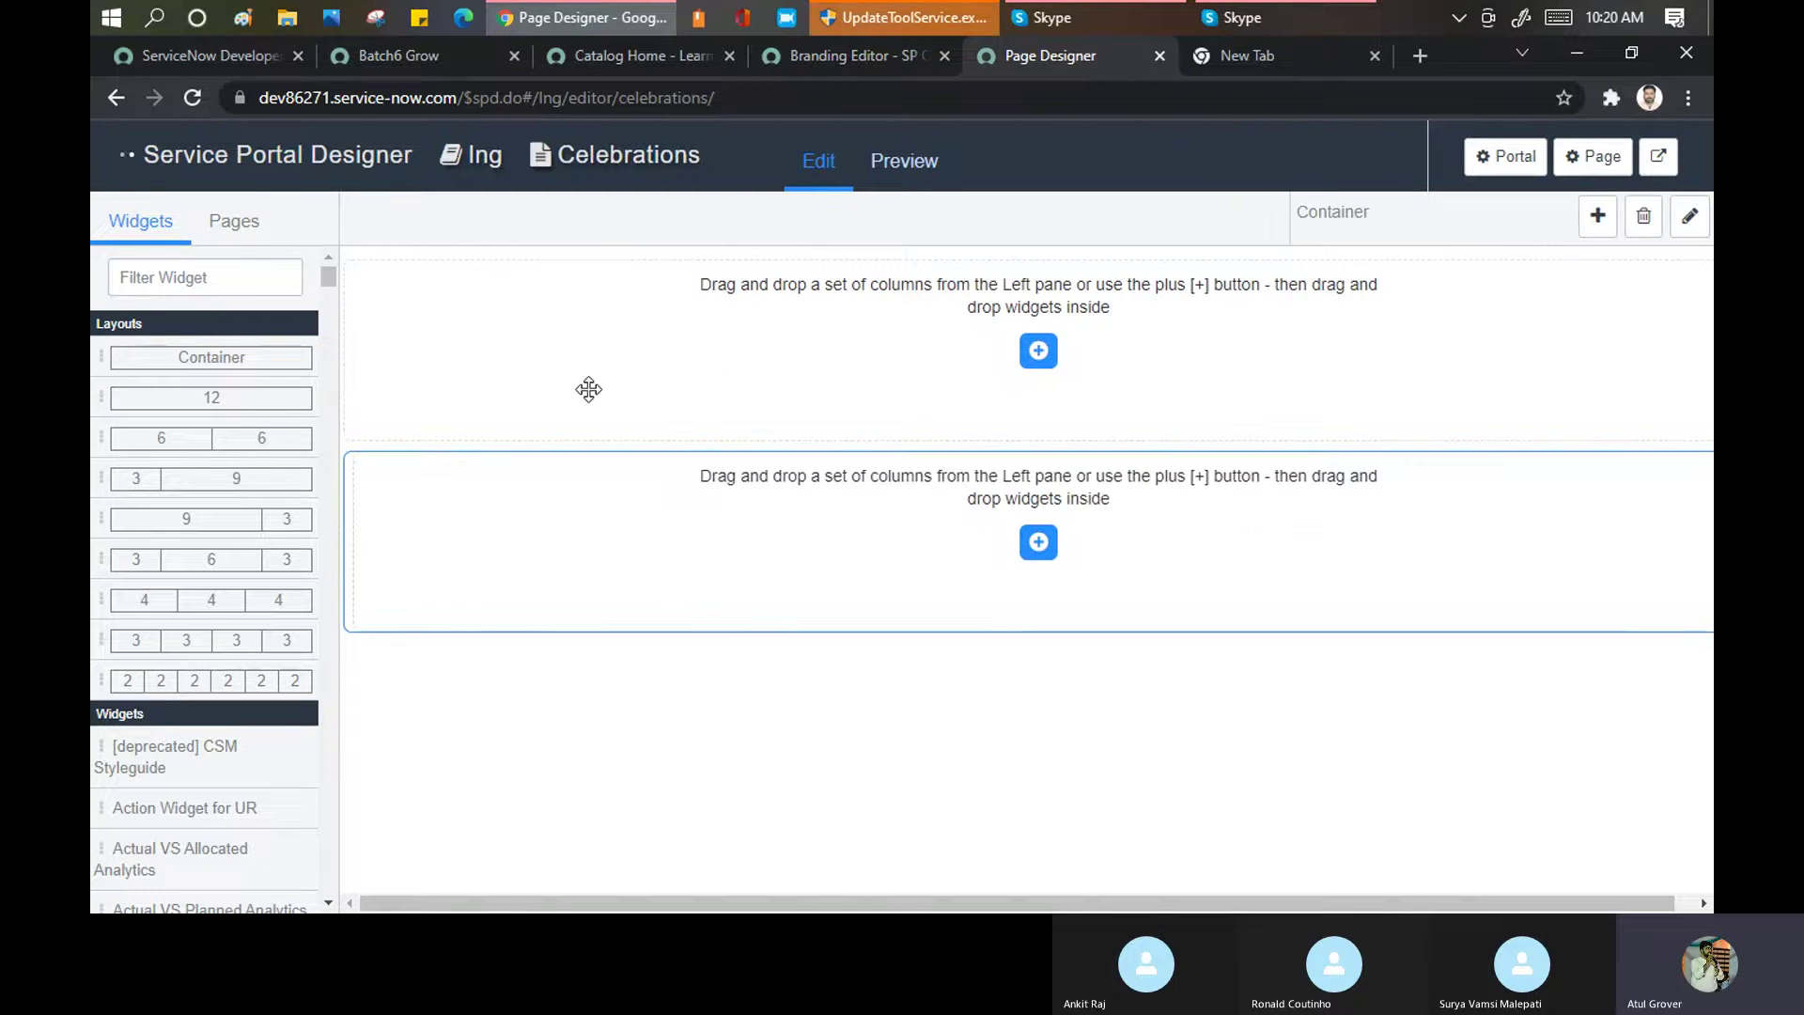
{"action": "left_click_drag", "start_coordinate": [216, 559], "coordinate": [794, 532]}
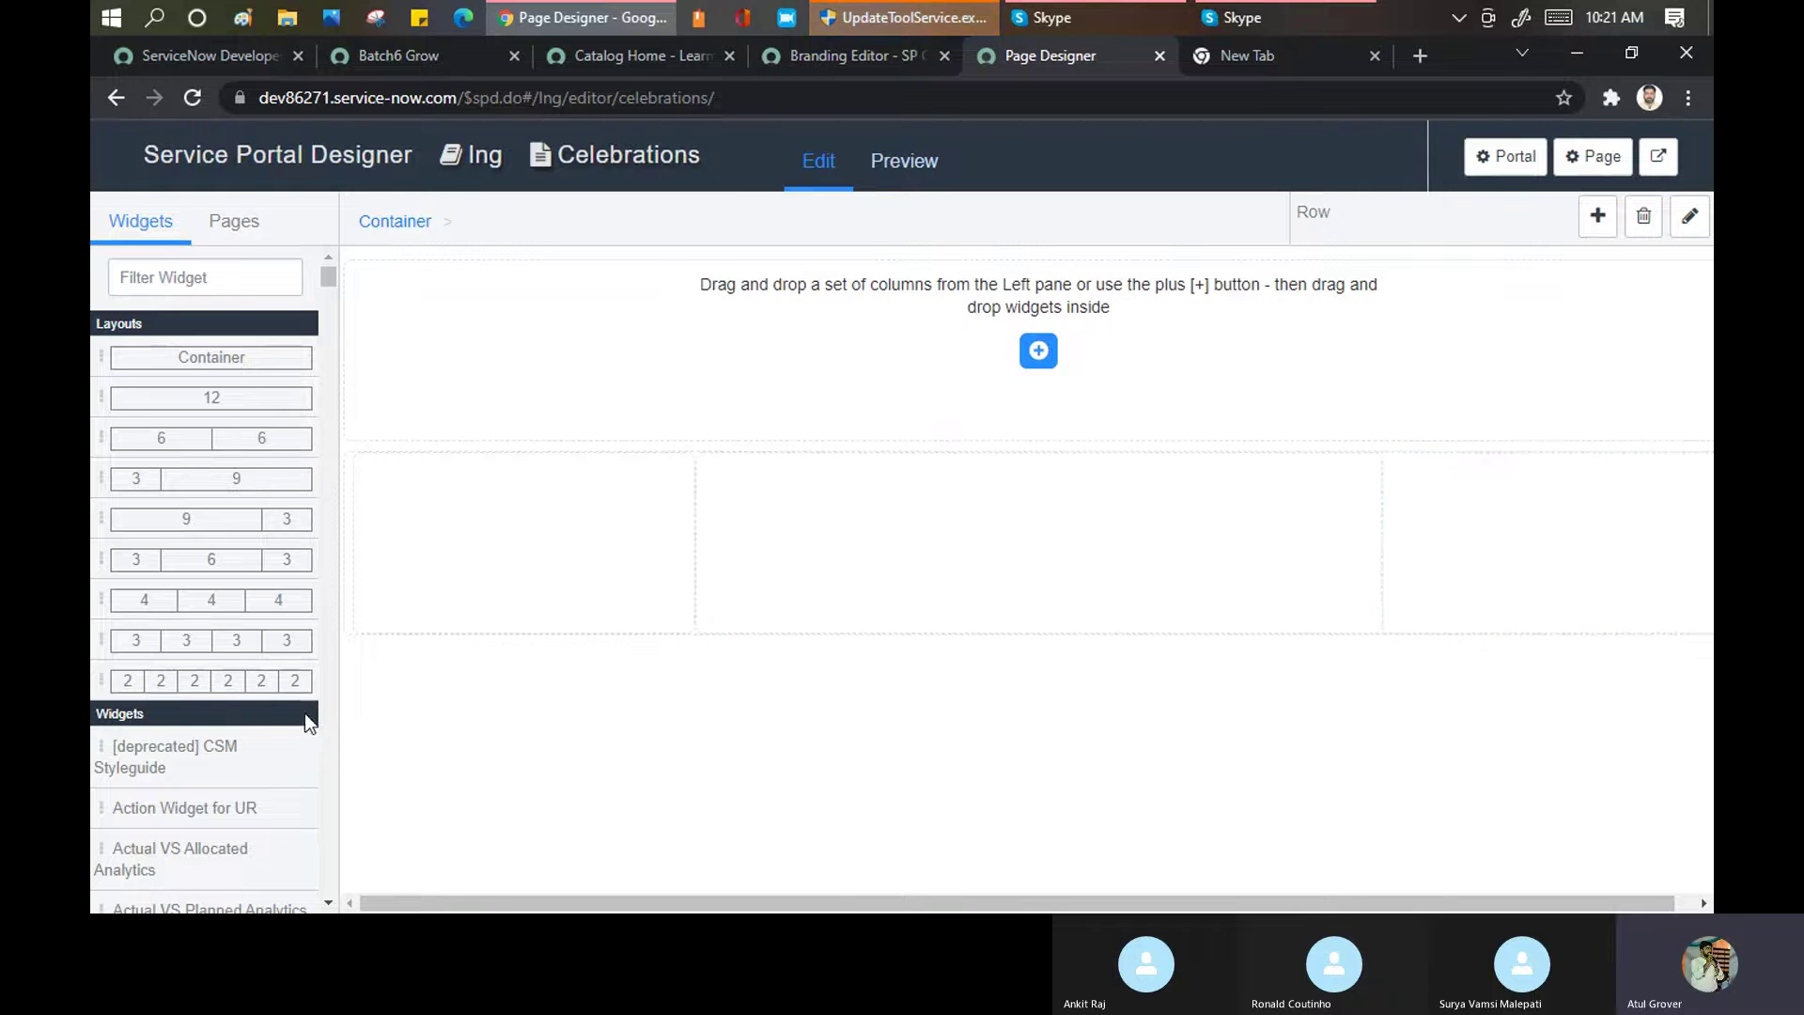
{"action": "scroll", "coordinate": [150, 559], "scroll_direction": "down", "scroll_amount": 3}
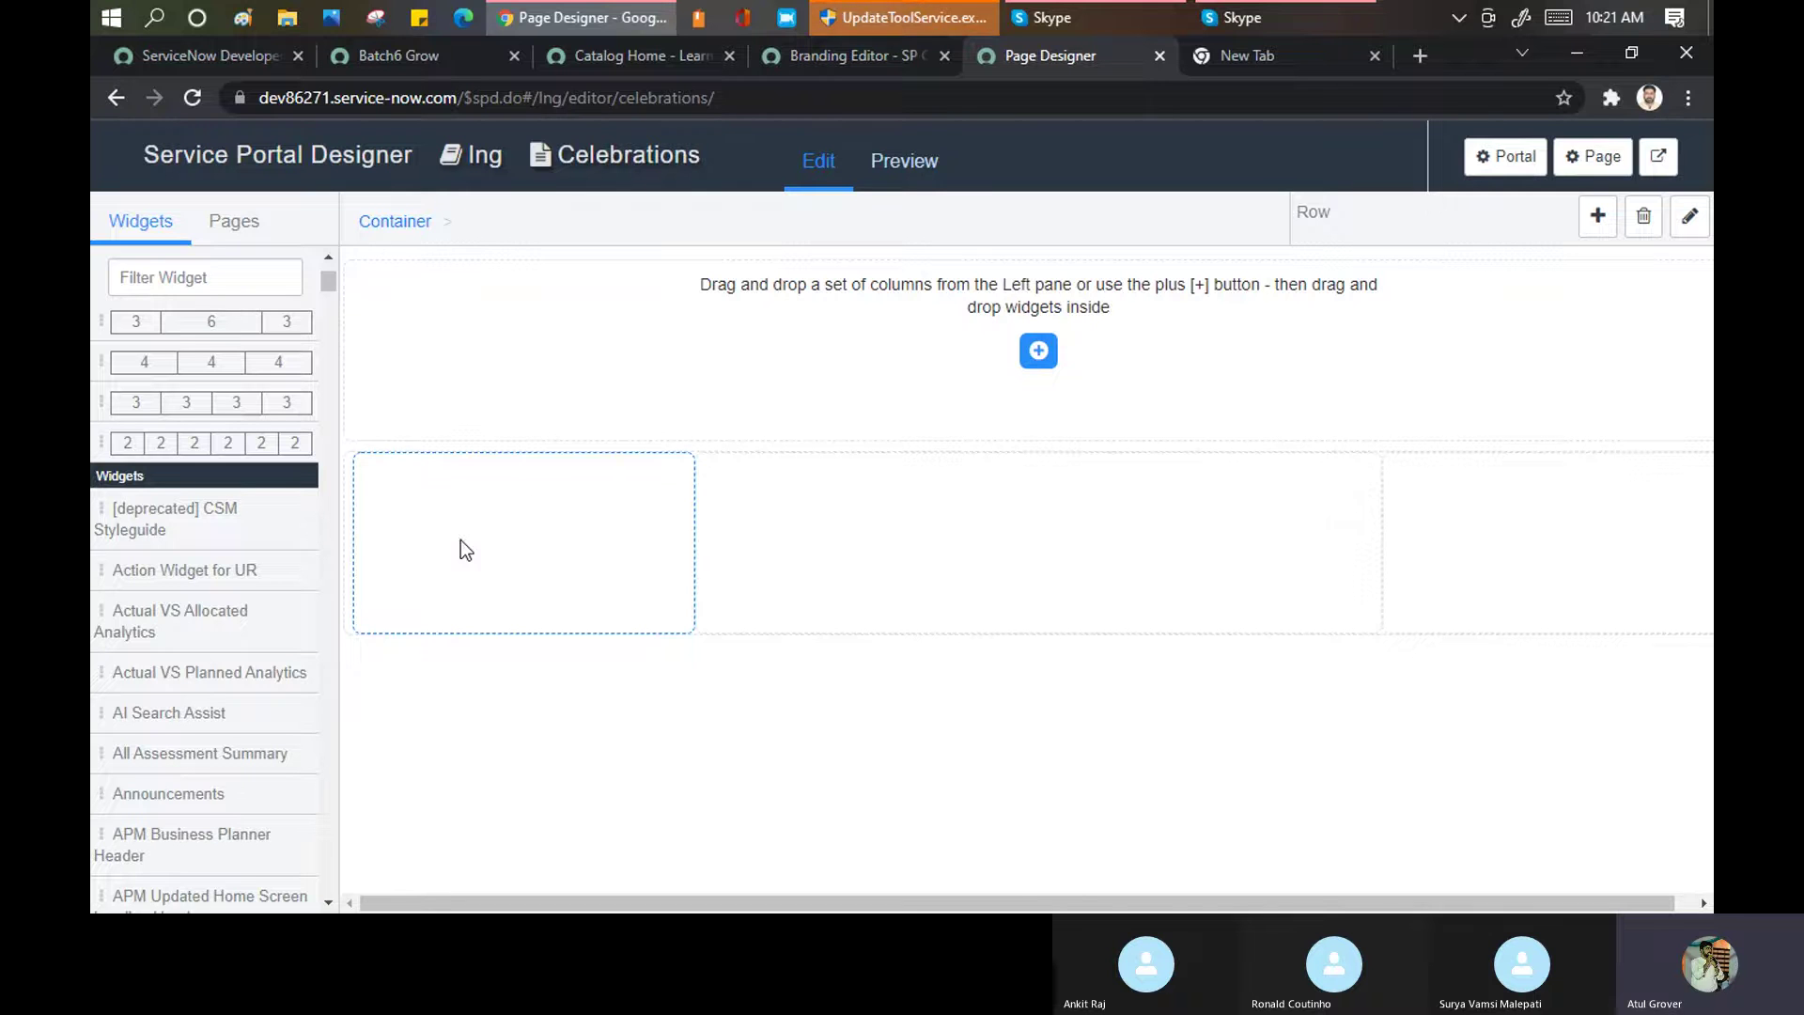
Fill the columns with AI Search Assist (left), Announcements (middle) and Barcode (right) widgets
{"action": "left_click_drag", "start_coordinate": [160, 714], "coordinate": [514, 536]}
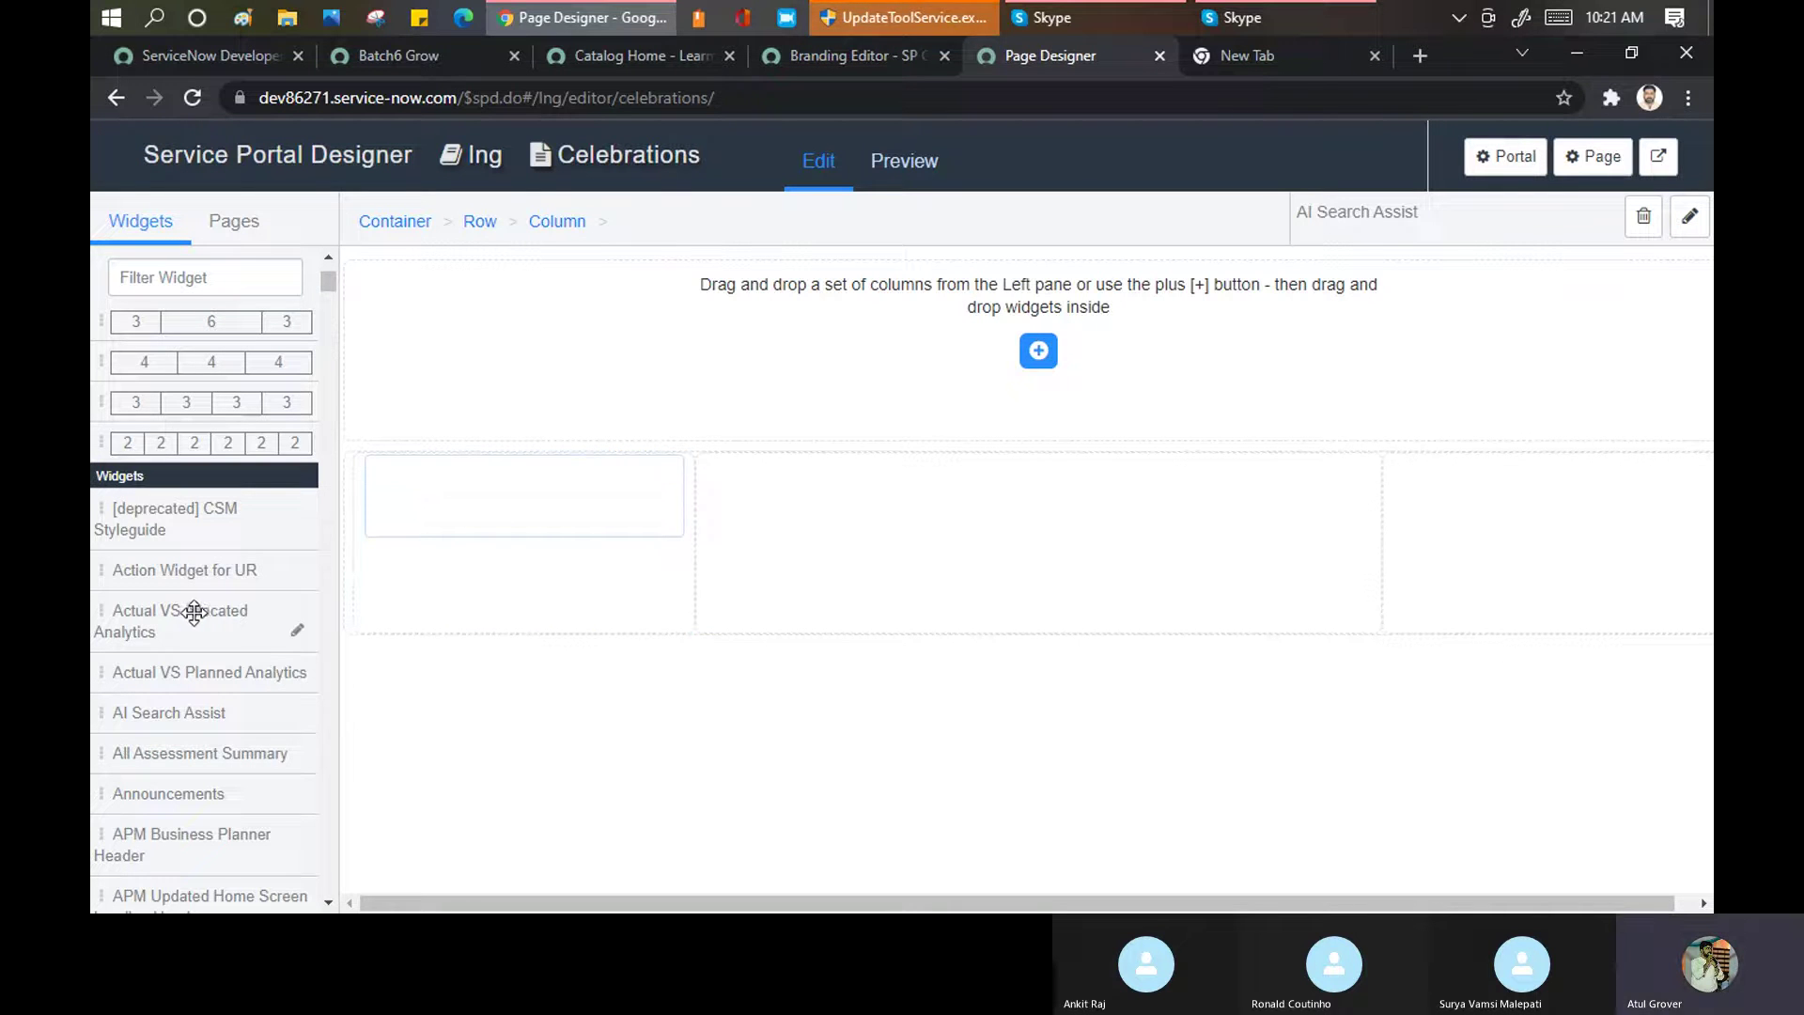
{"action": "scroll", "coordinate": [194, 607], "scroll_direction": "down", "scroll_amount": 4}
{"action": "left_click_drag", "start_coordinate": [165, 441], "coordinate": [843, 504]}
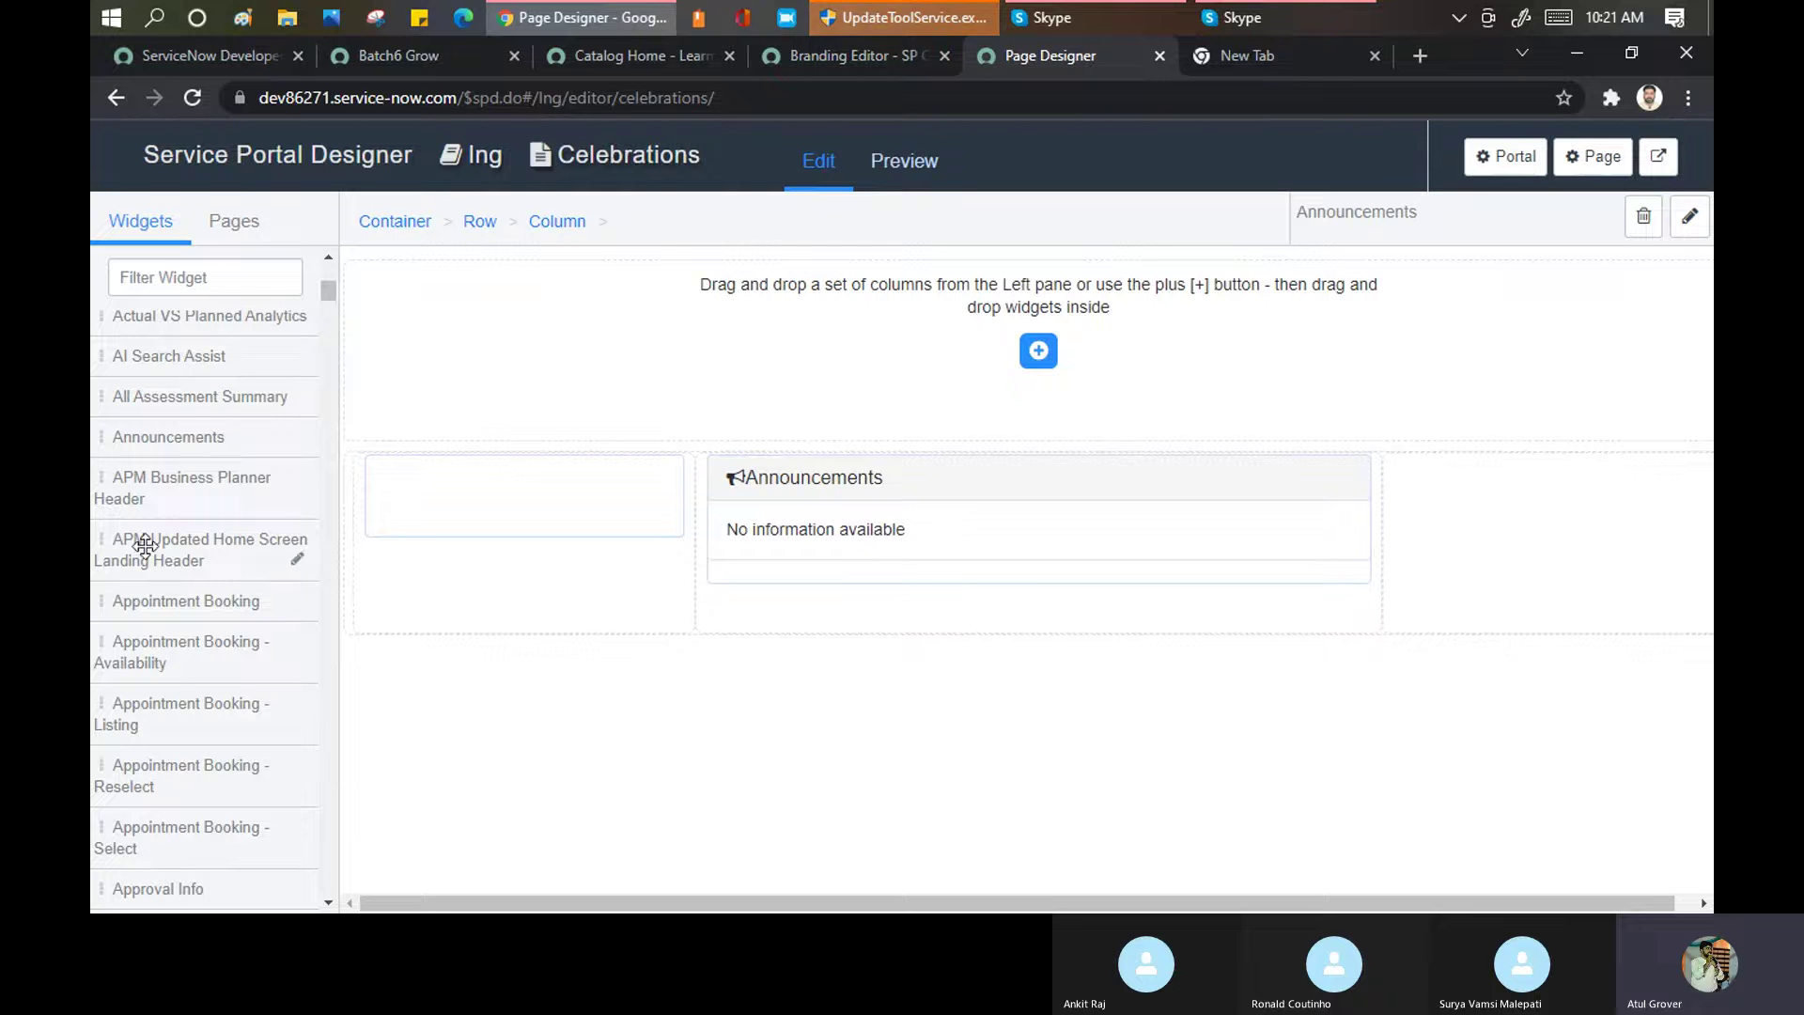
{"action": "scroll", "coordinate": [171, 510], "scroll_direction": "down", "scroll_amount": 3}
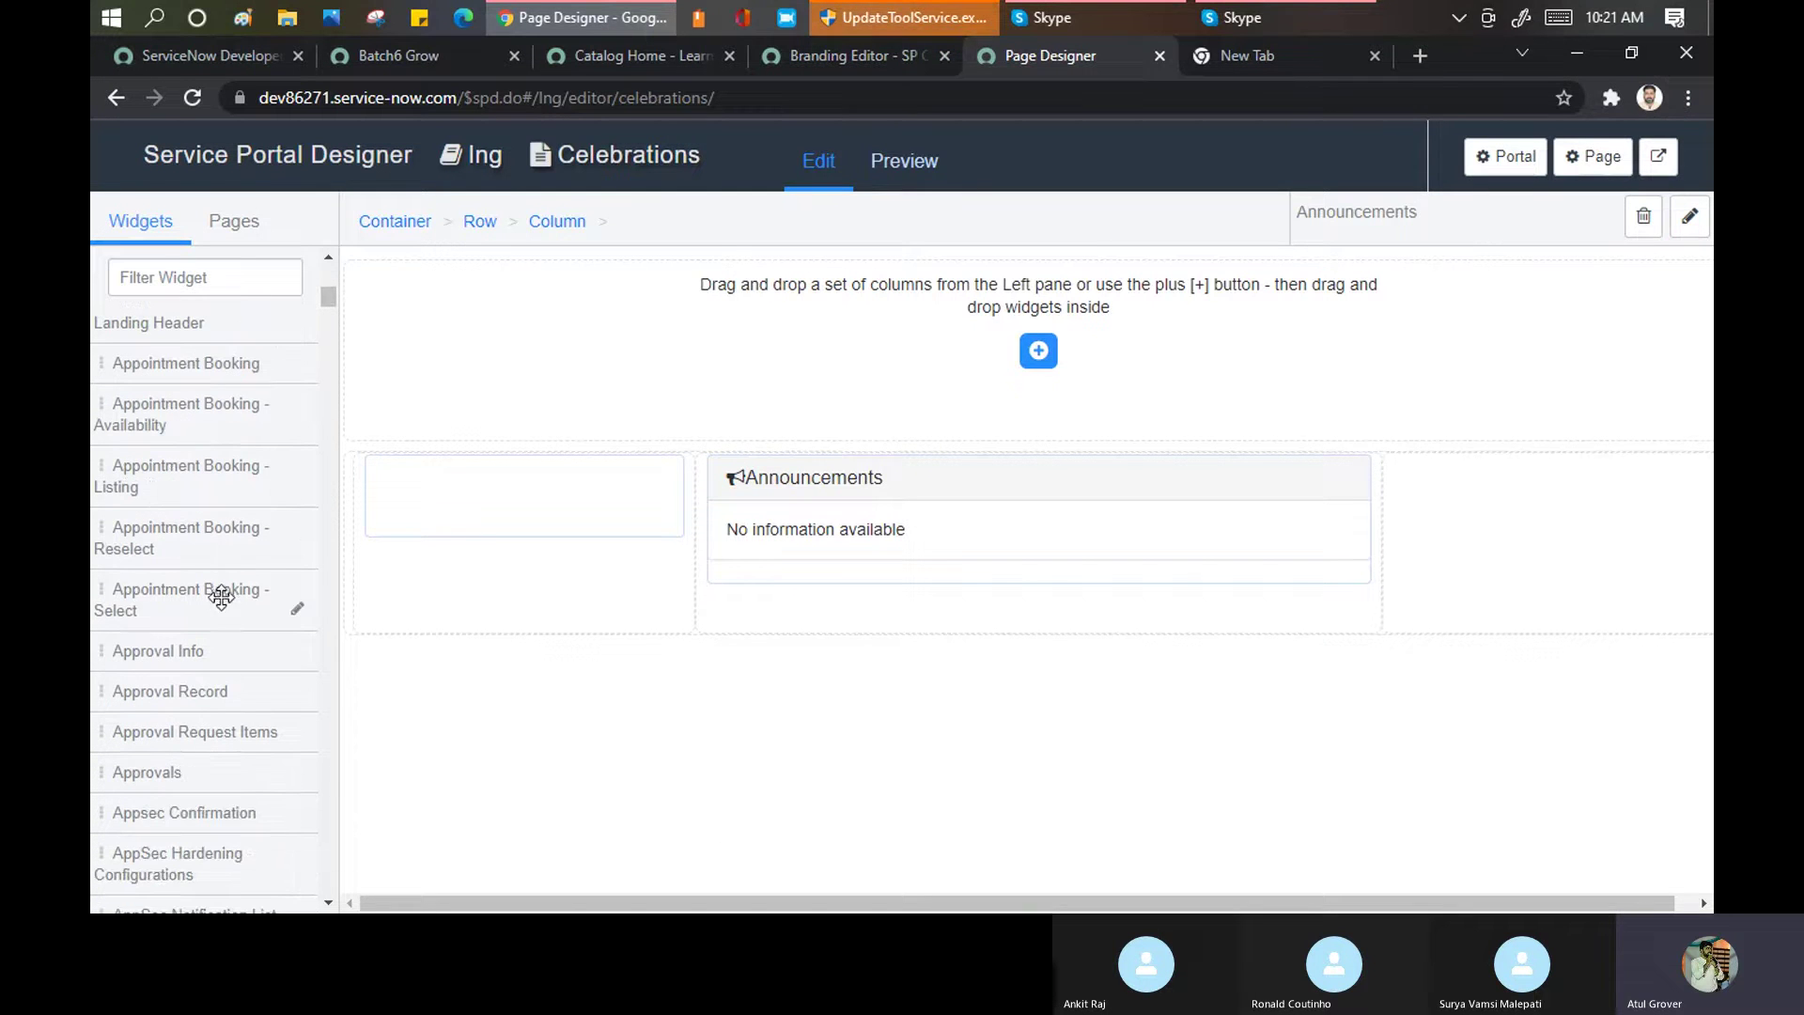
{"action": "scroll", "coordinate": [185, 695], "scroll_direction": "down", "scroll_amount": 6}
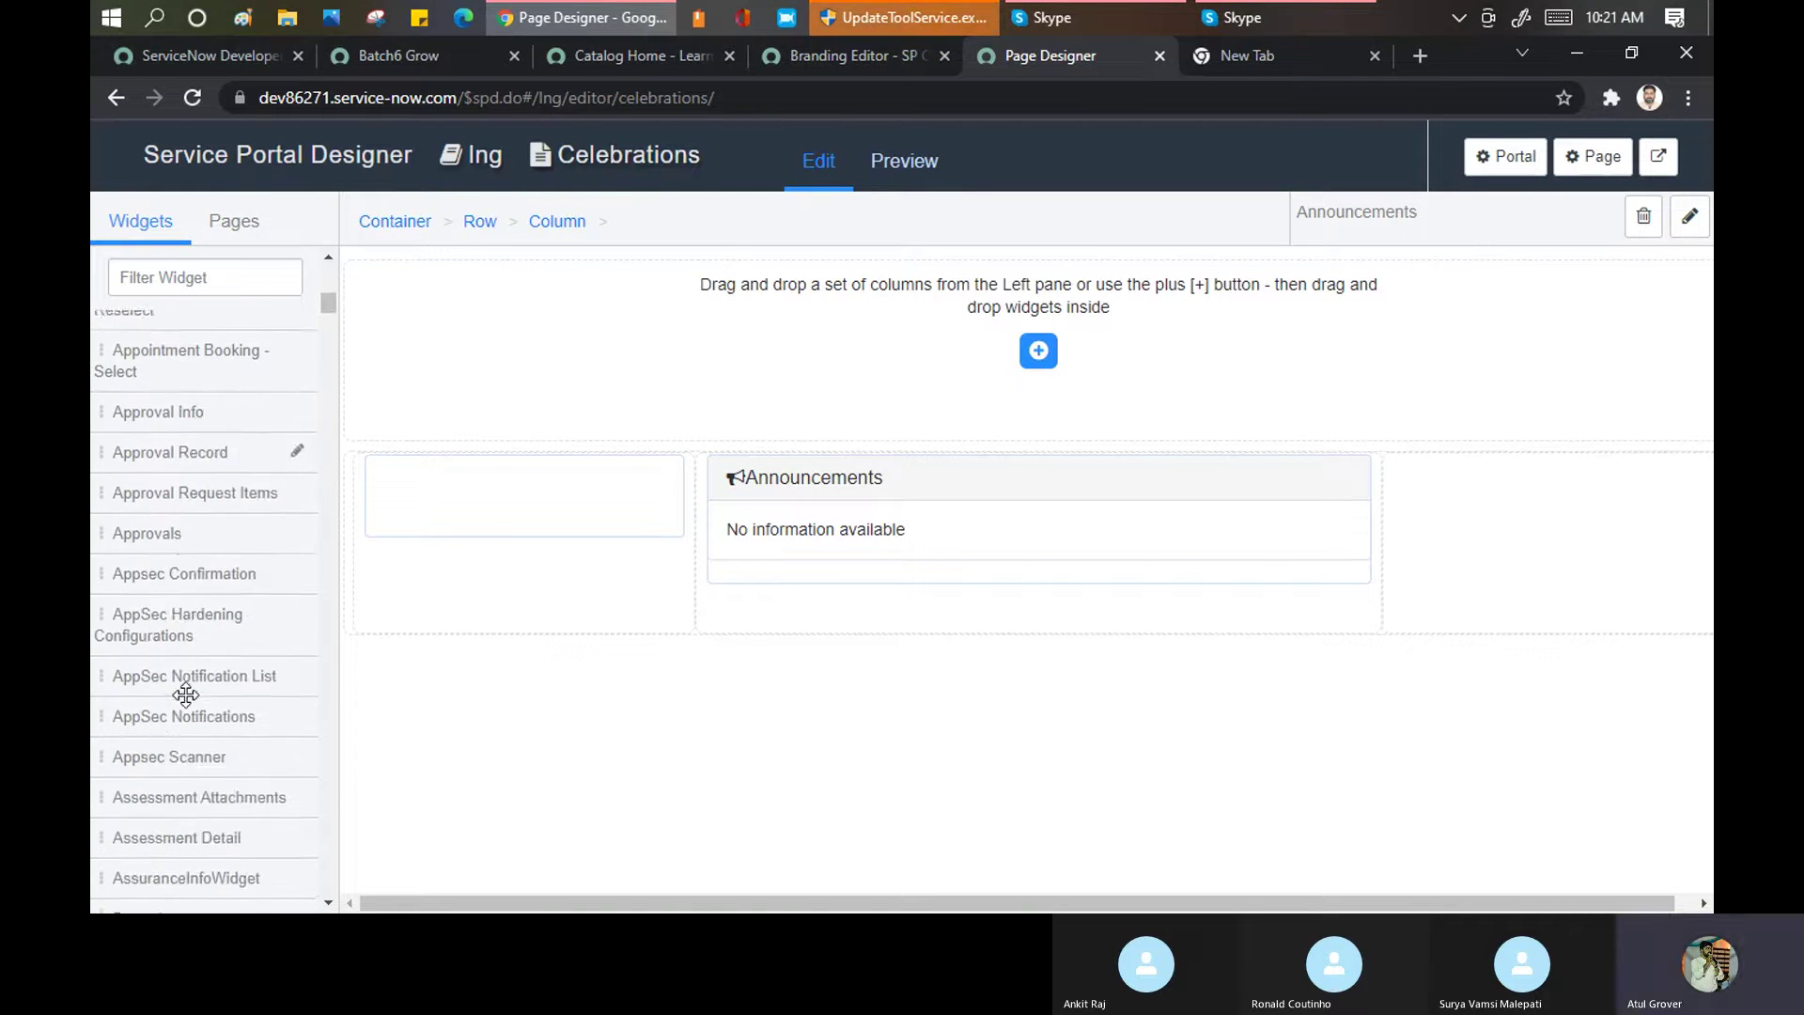
{"action": "left_click_drag", "start_coordinate": [178, 683], "coordinate": [1489, 537]}
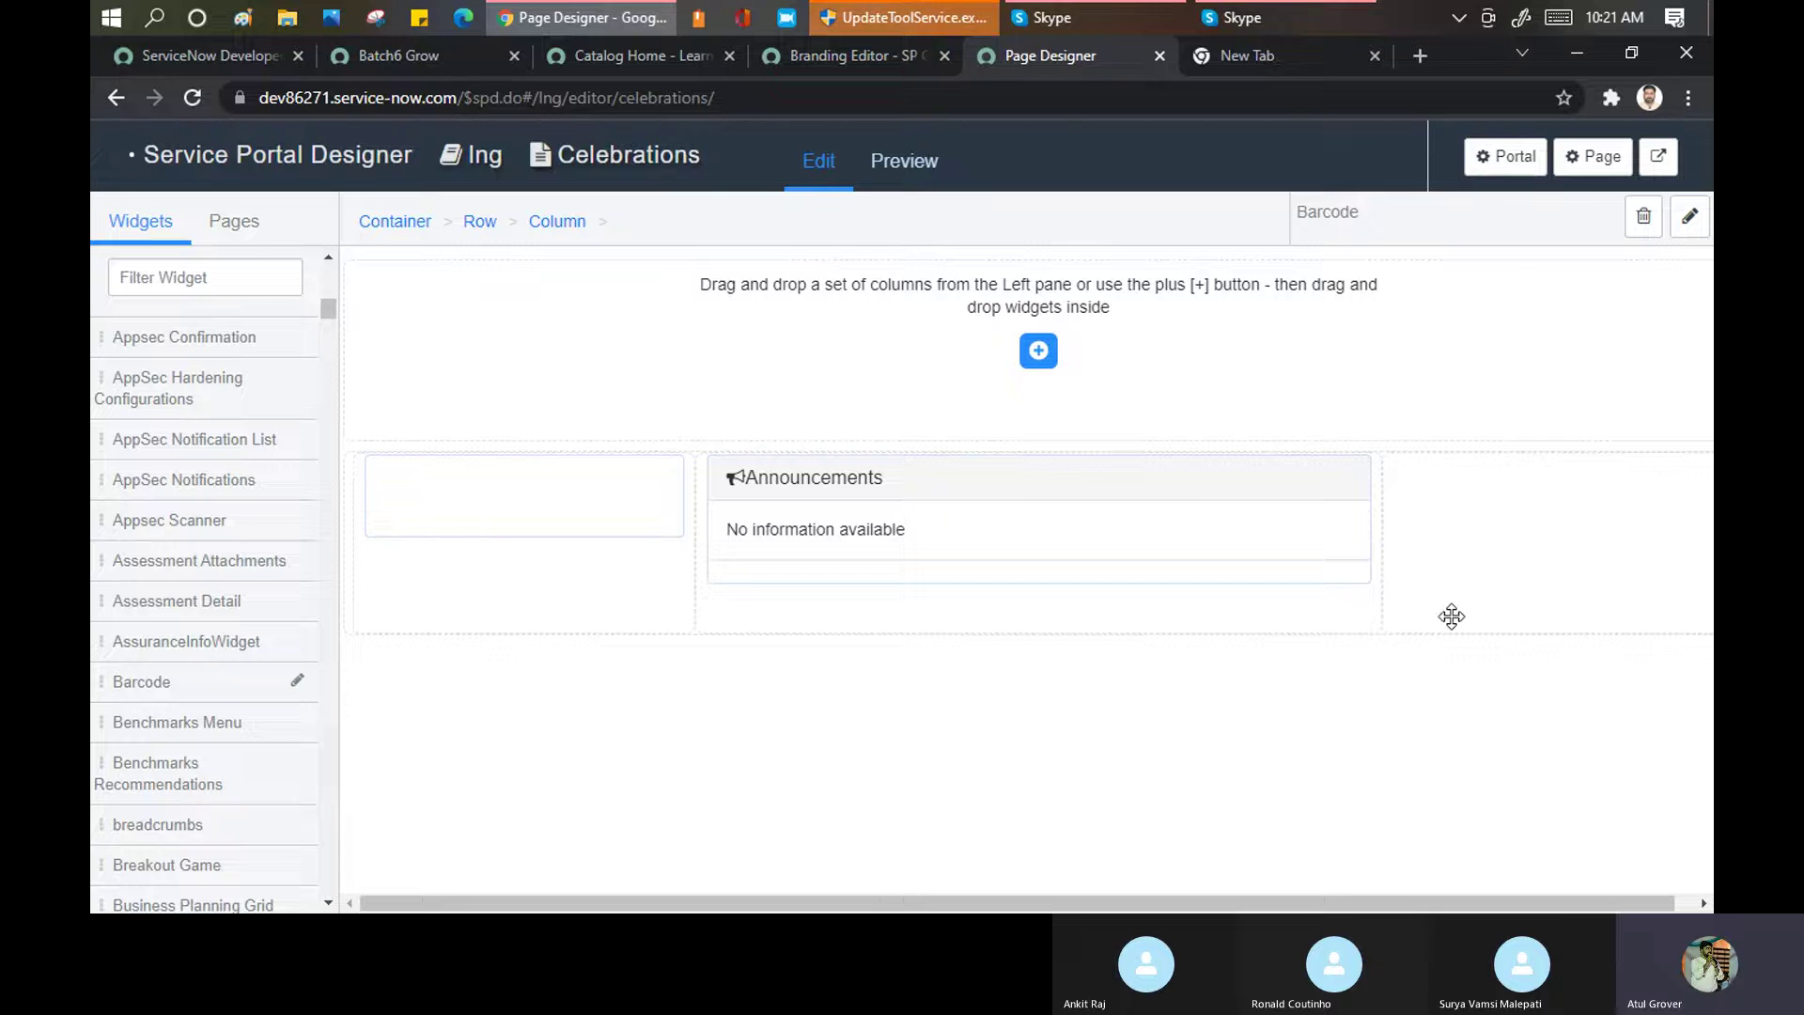
{"action": "left_click", "coordinate": [917, 165]}
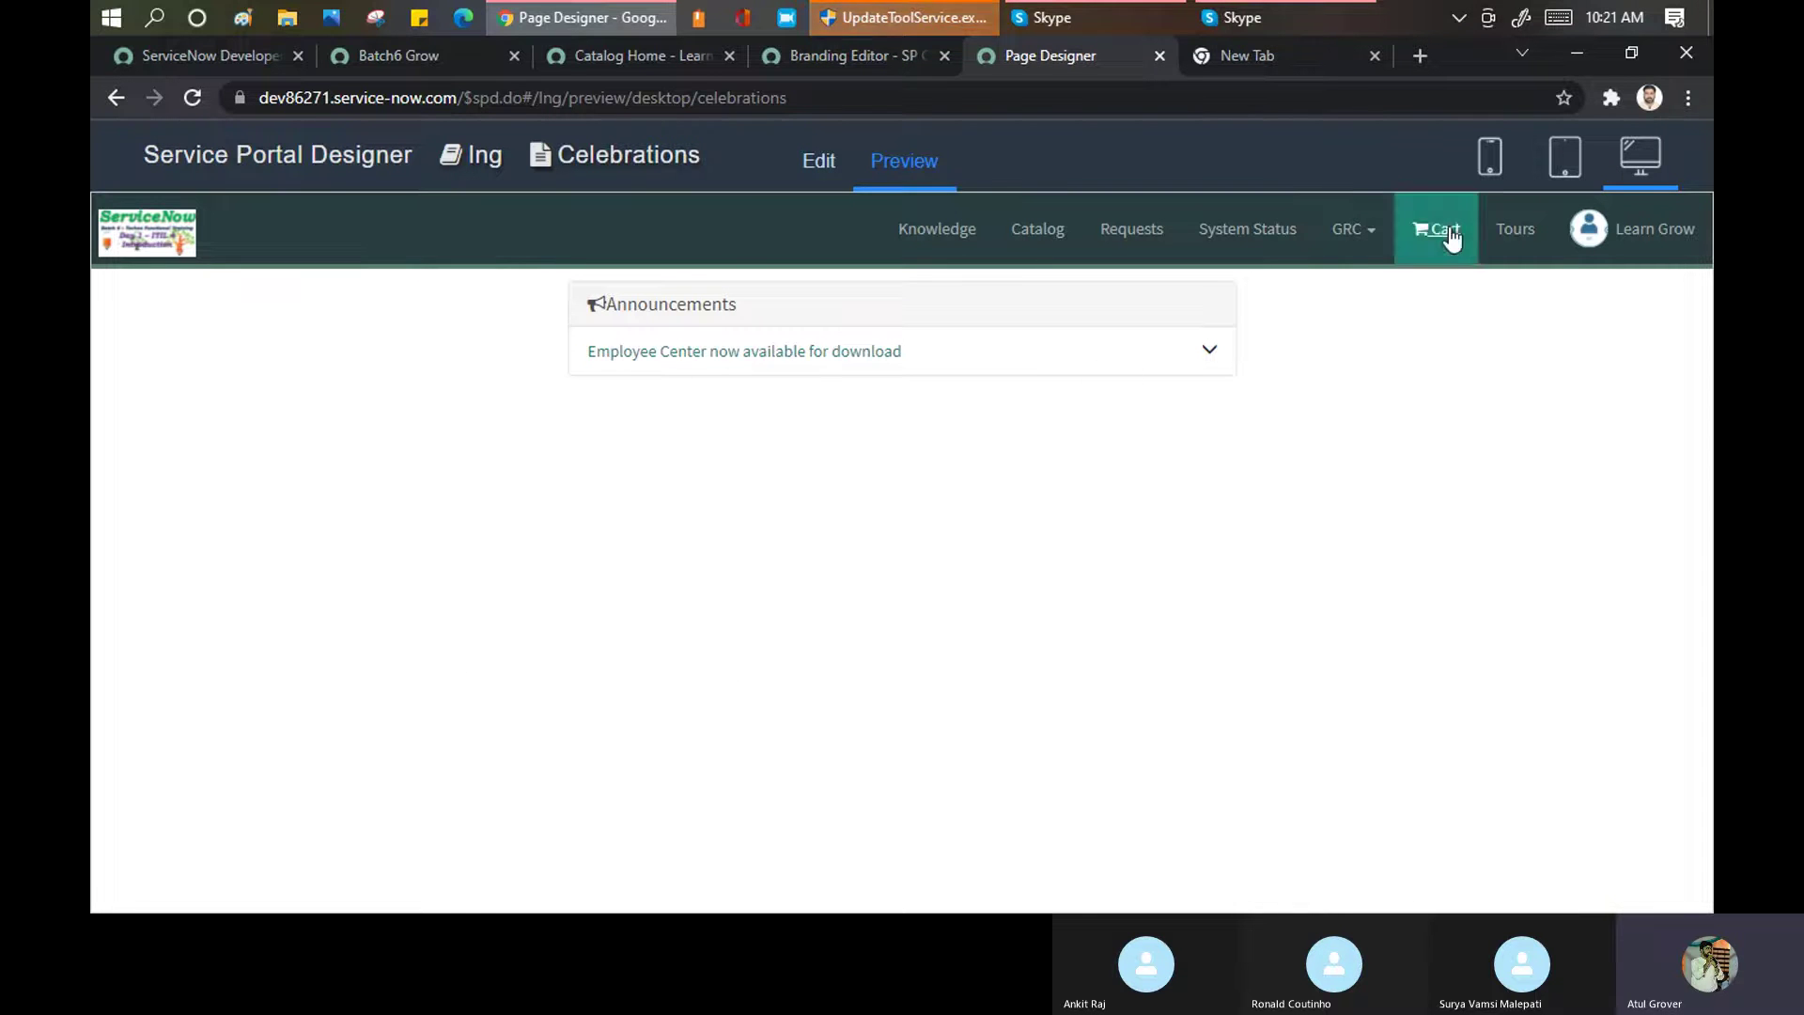
{"action": "left_click", "coordinate": [1557, 163]}
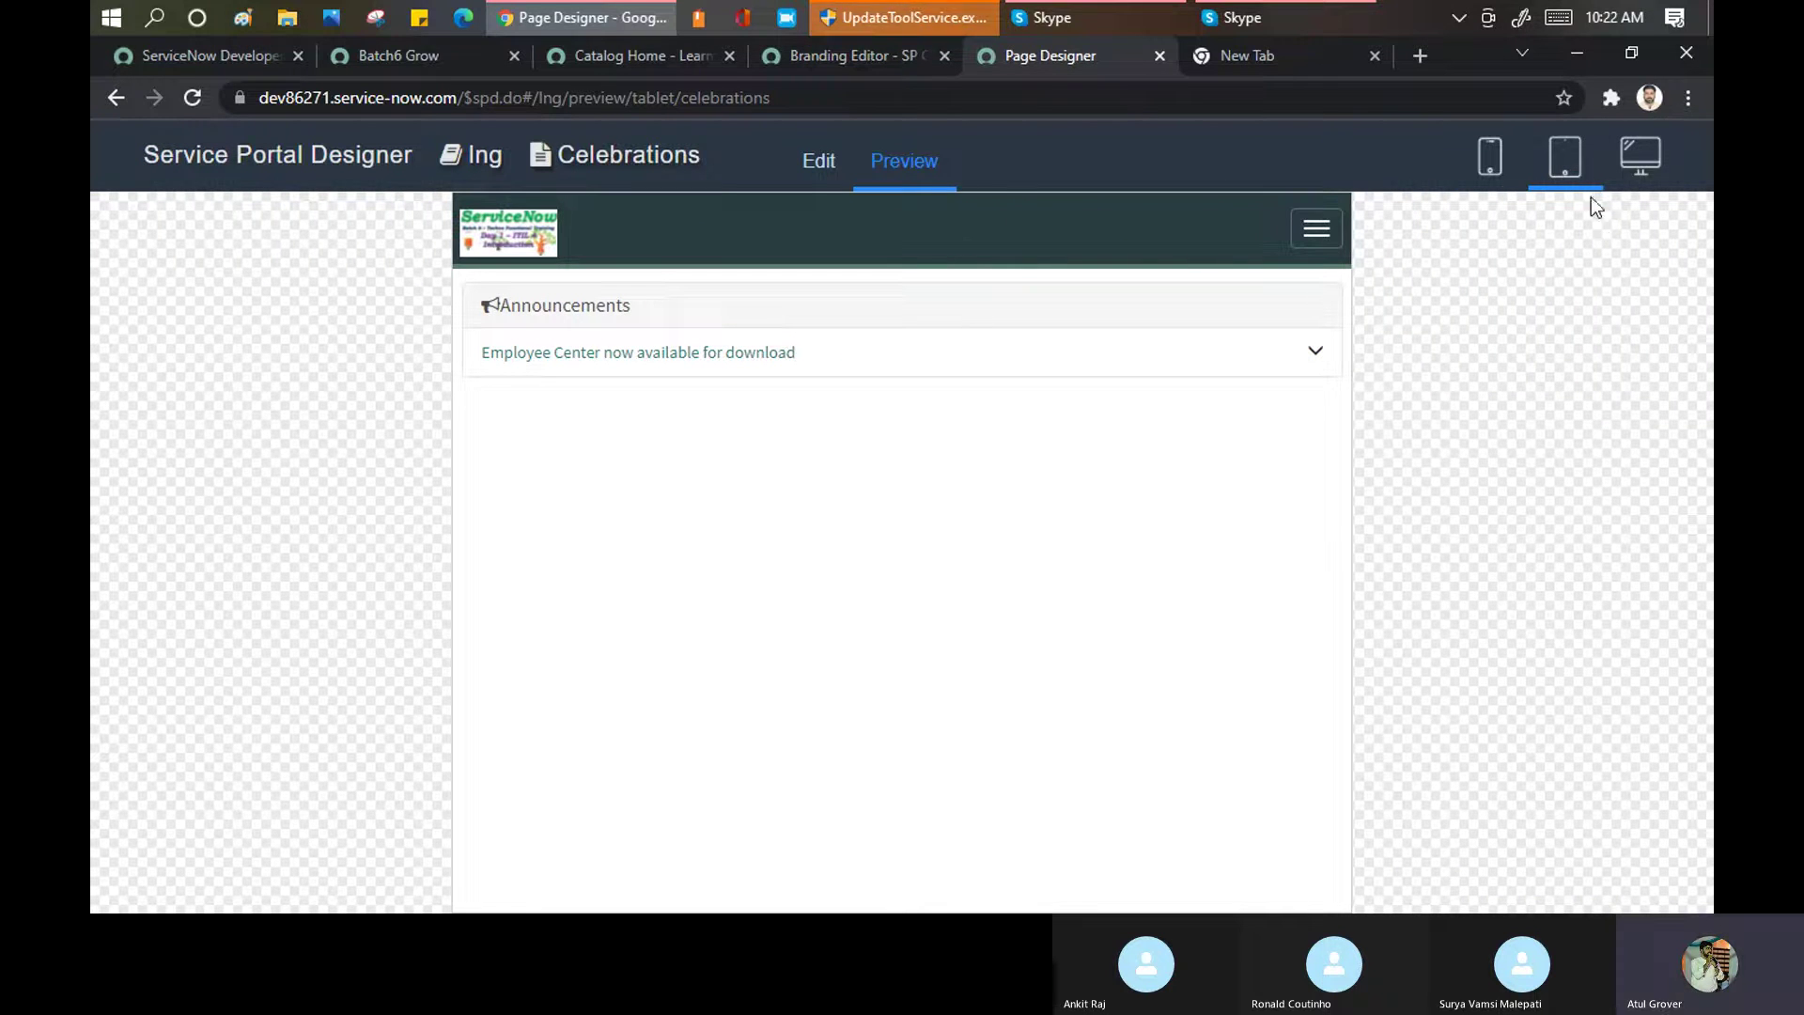
{"action": "left_click", "coordinate": [1480, 165]}
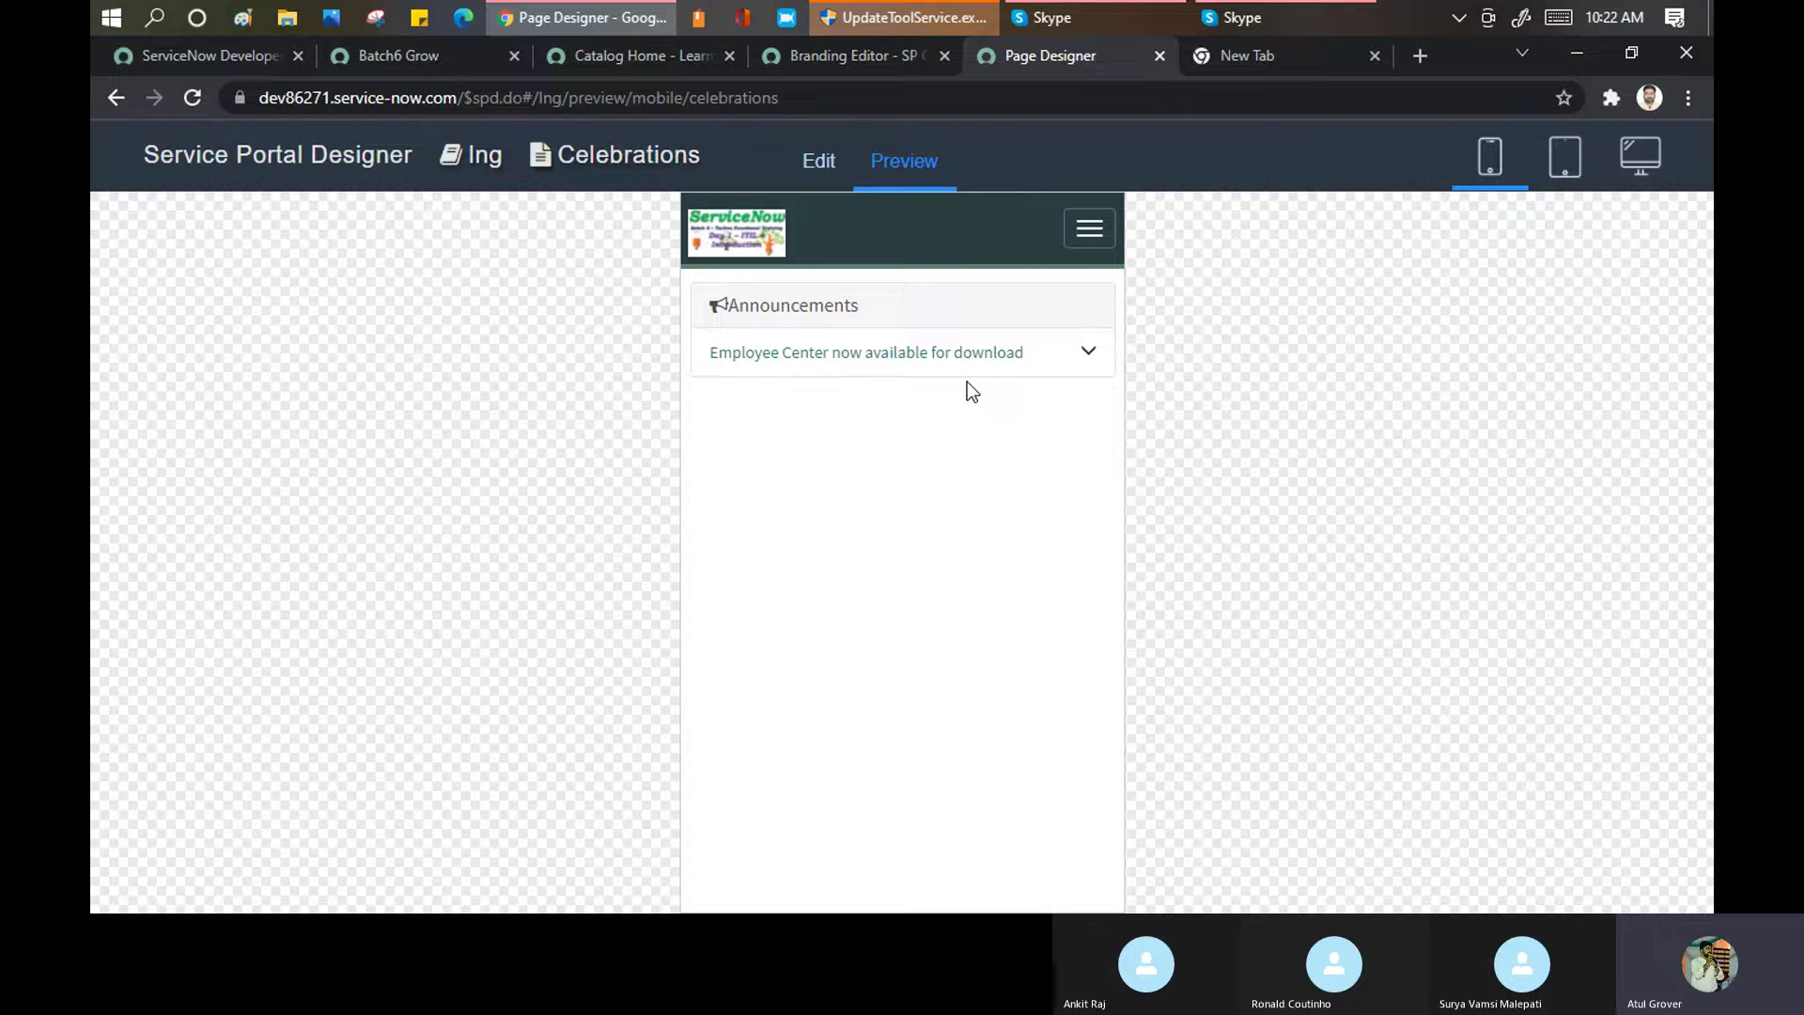
{"action": "left_click", "coordinate": [831, 54]}
{"action": "left_click", "coordinate": [1022, 54]}
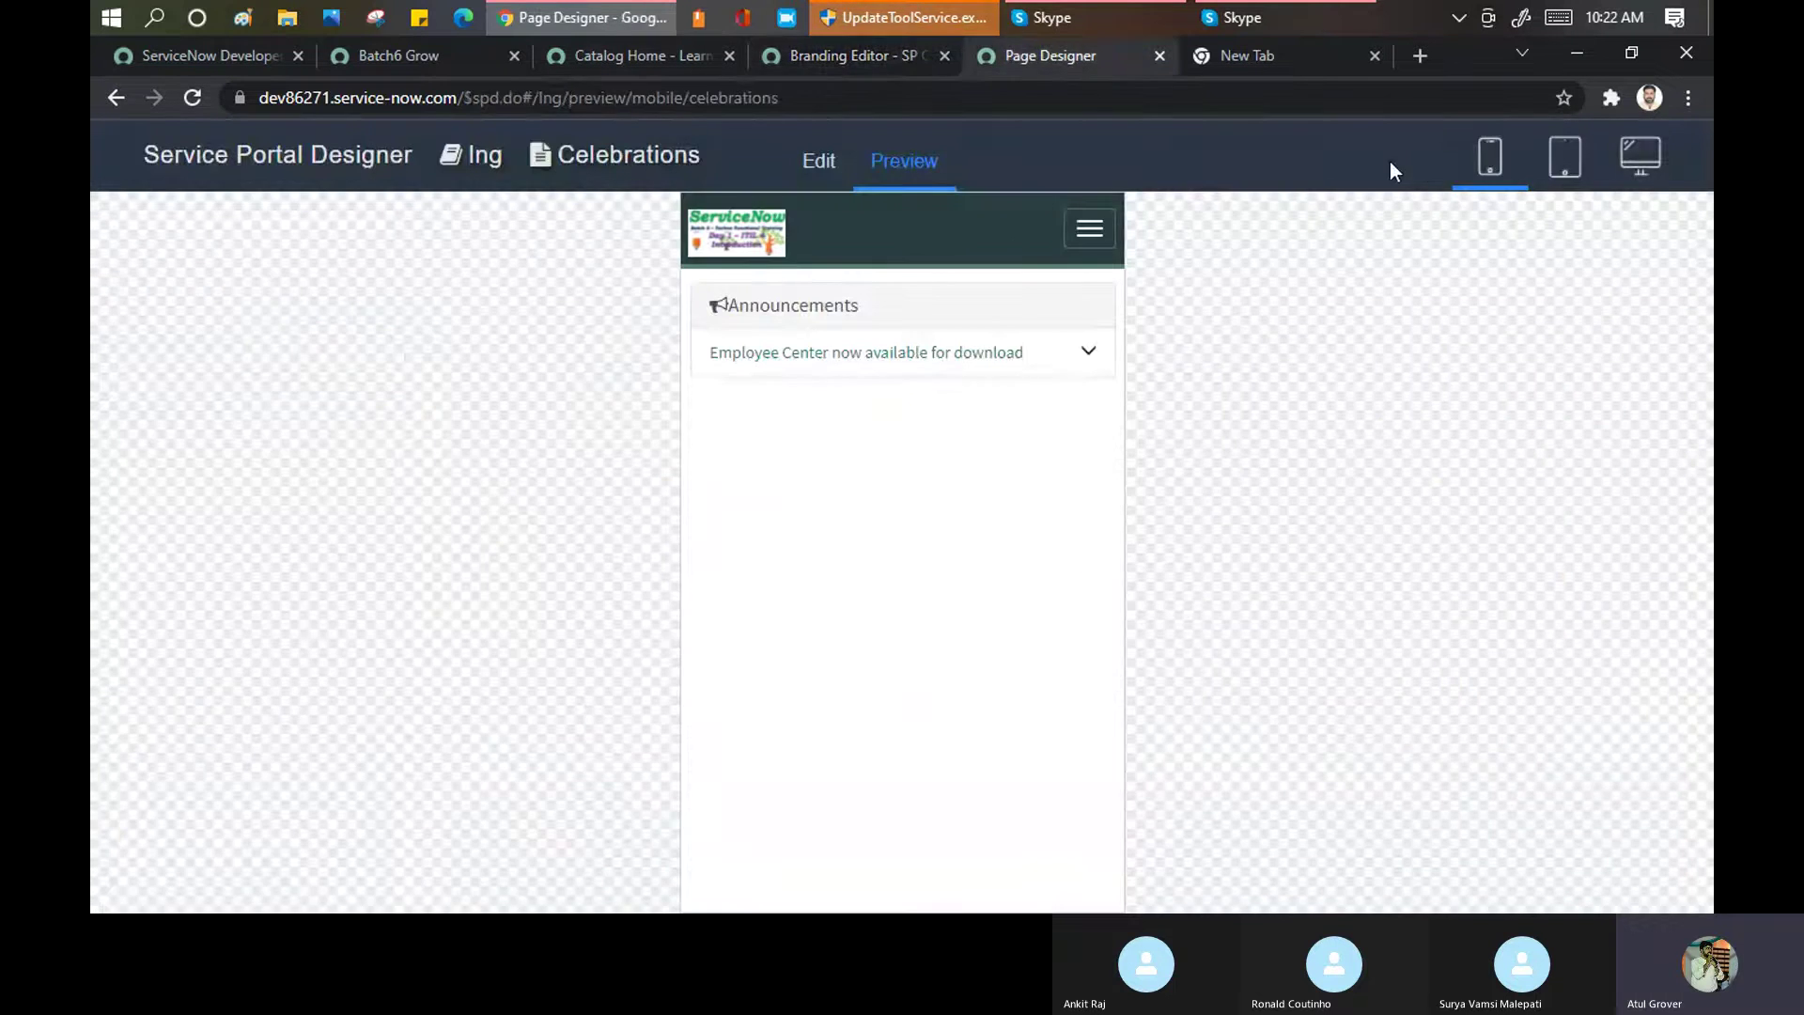
{"action": "left_click", "coordinate": [833, 164]}
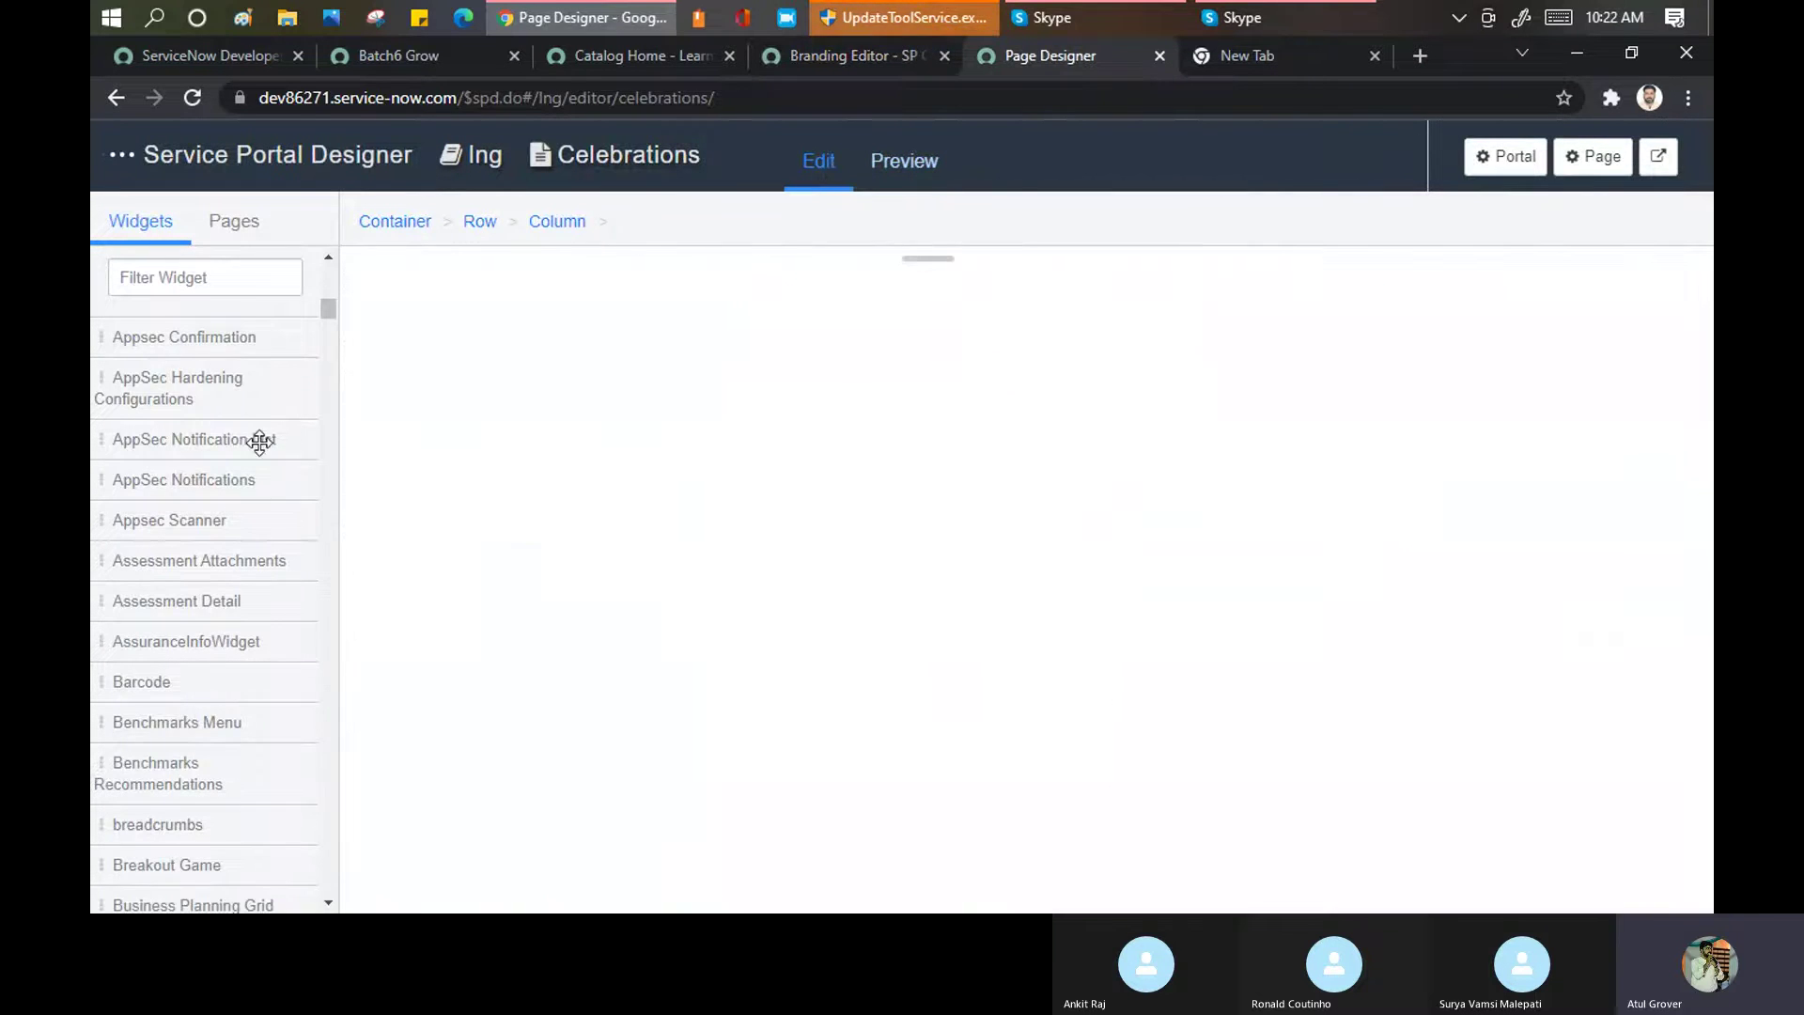
Try adding a full-width row below the existing 3-6-3 row
{"action": "scroll", "coordinate": [250, 423], "scroll_direction": "up", "scroll_amount": 10}
{"action": "scroll", "coordinate": [197, 430], "scroll_direction": "up", "scroll_amount": 5}
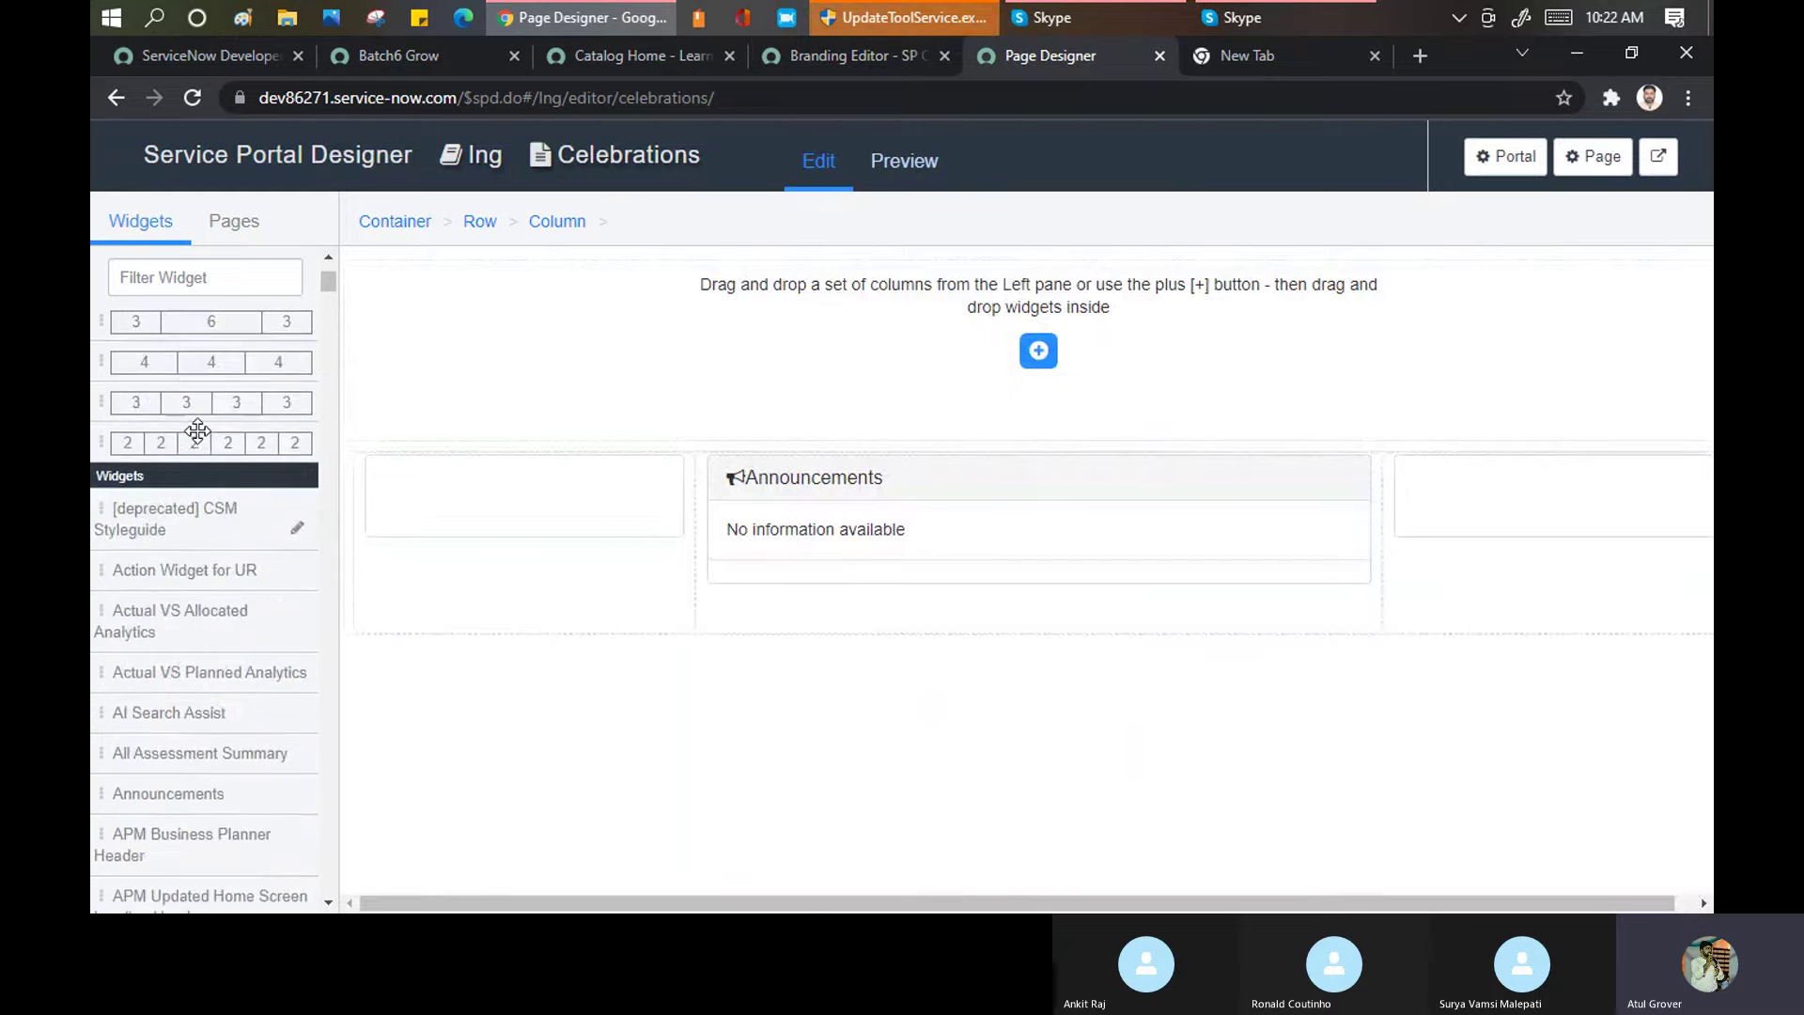
{"action": "scroll", "coordinate": [198, 430], "scroll_direction": "up", "scroll_amount": 1}
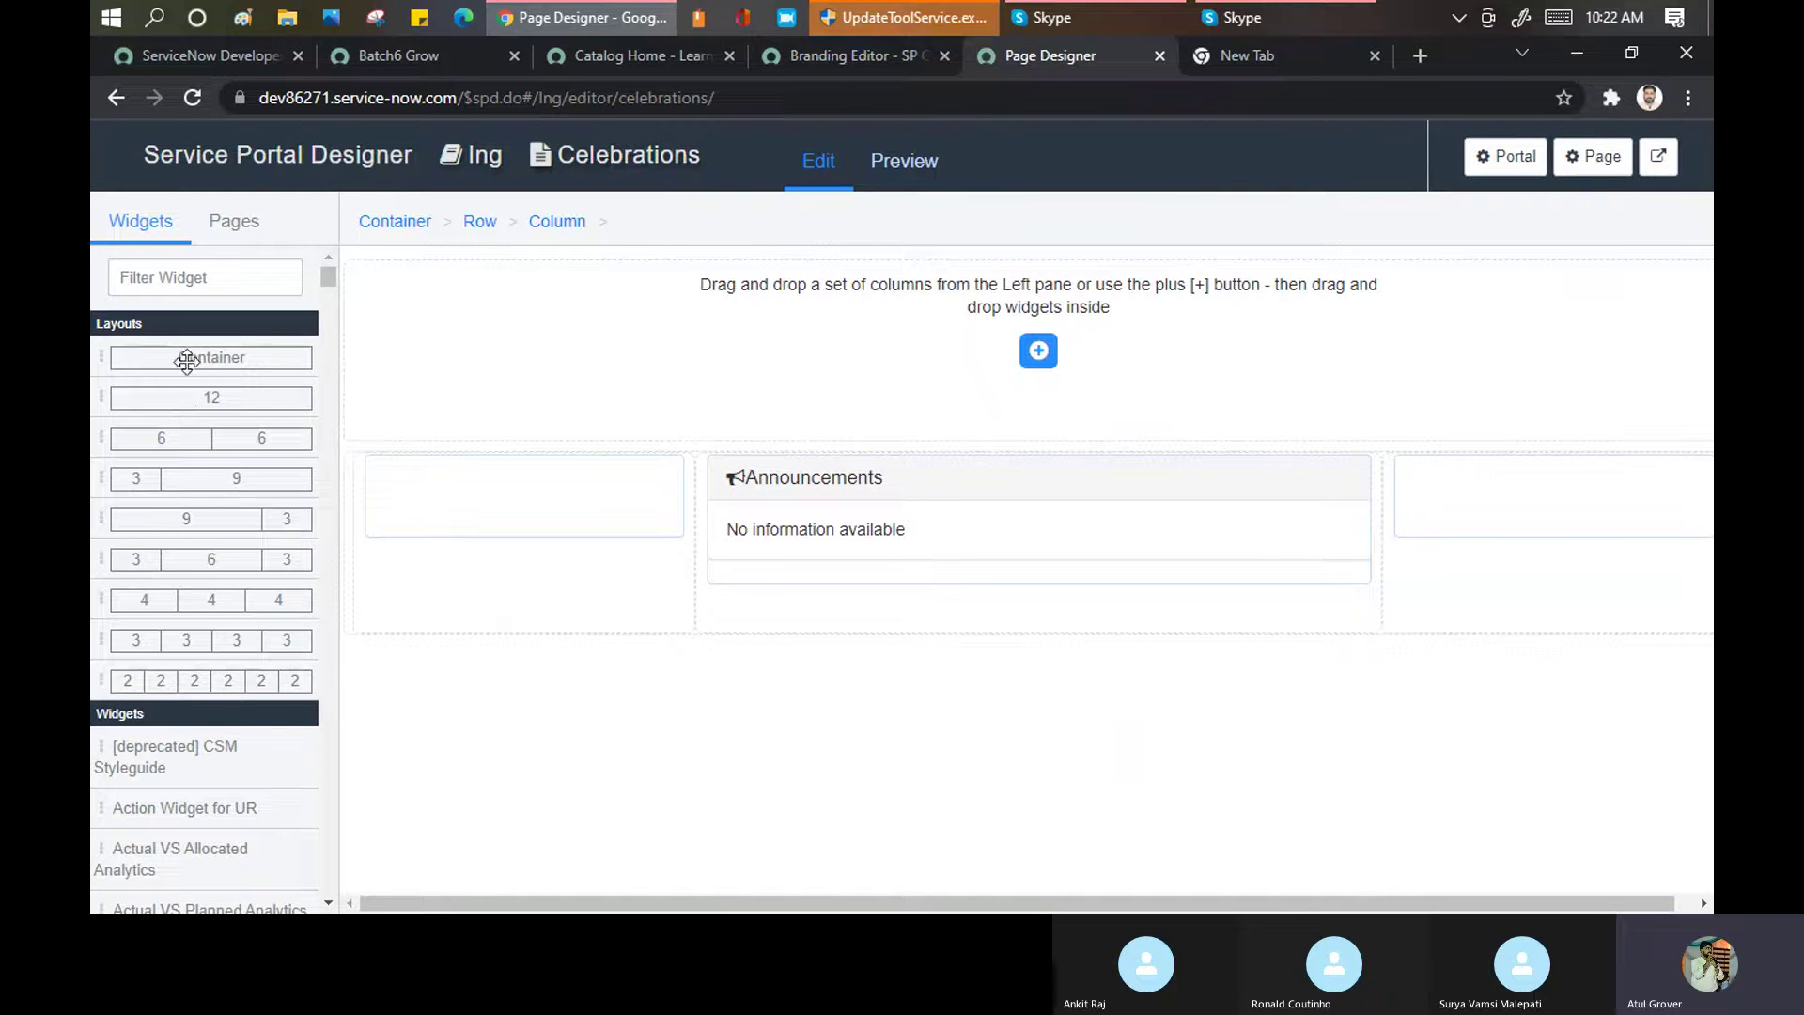
{"action": "left_click_drag", "start_coordinate": [198, 397], "coordinate": [673, 731]}
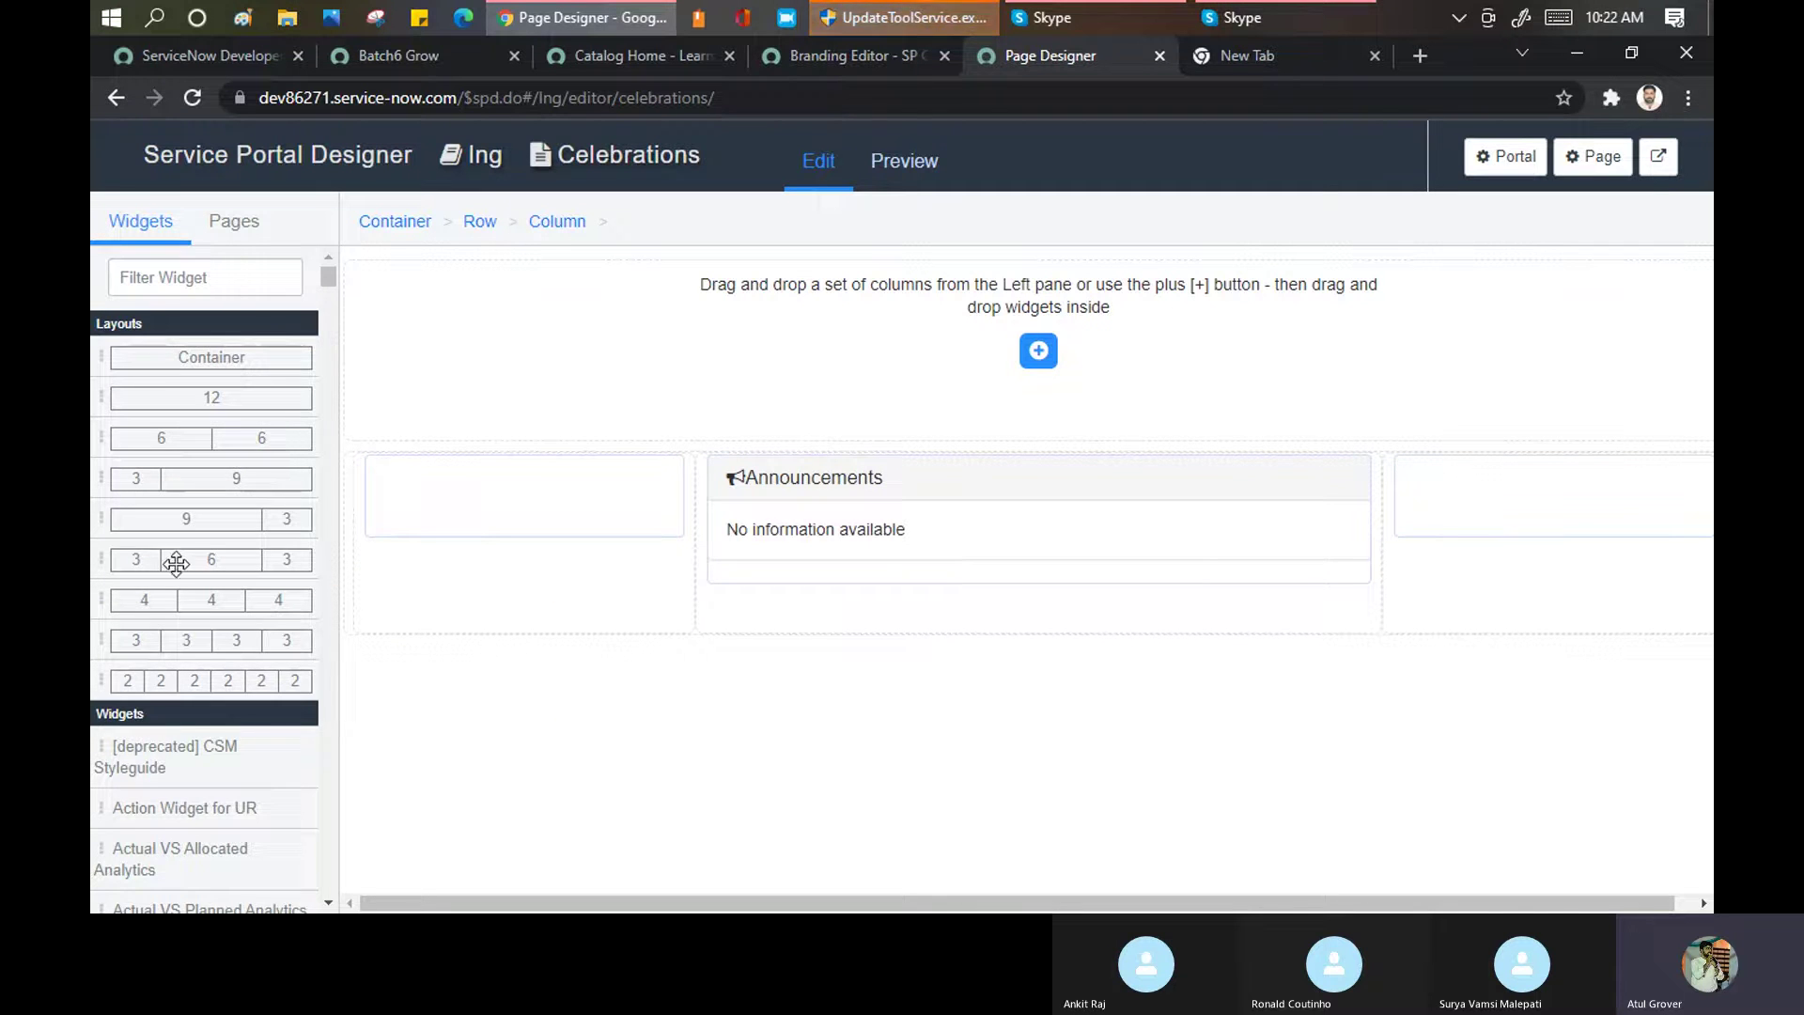
{"action": "scroll", "coordinate": [176, 567], "scroll_direction": "down", "scroll_amount": 6}
Filter widgets for 'clock', drop Cool Clock under Announcements, and preview the page
{"action": "left_click", "coordinate": [188, 273]}
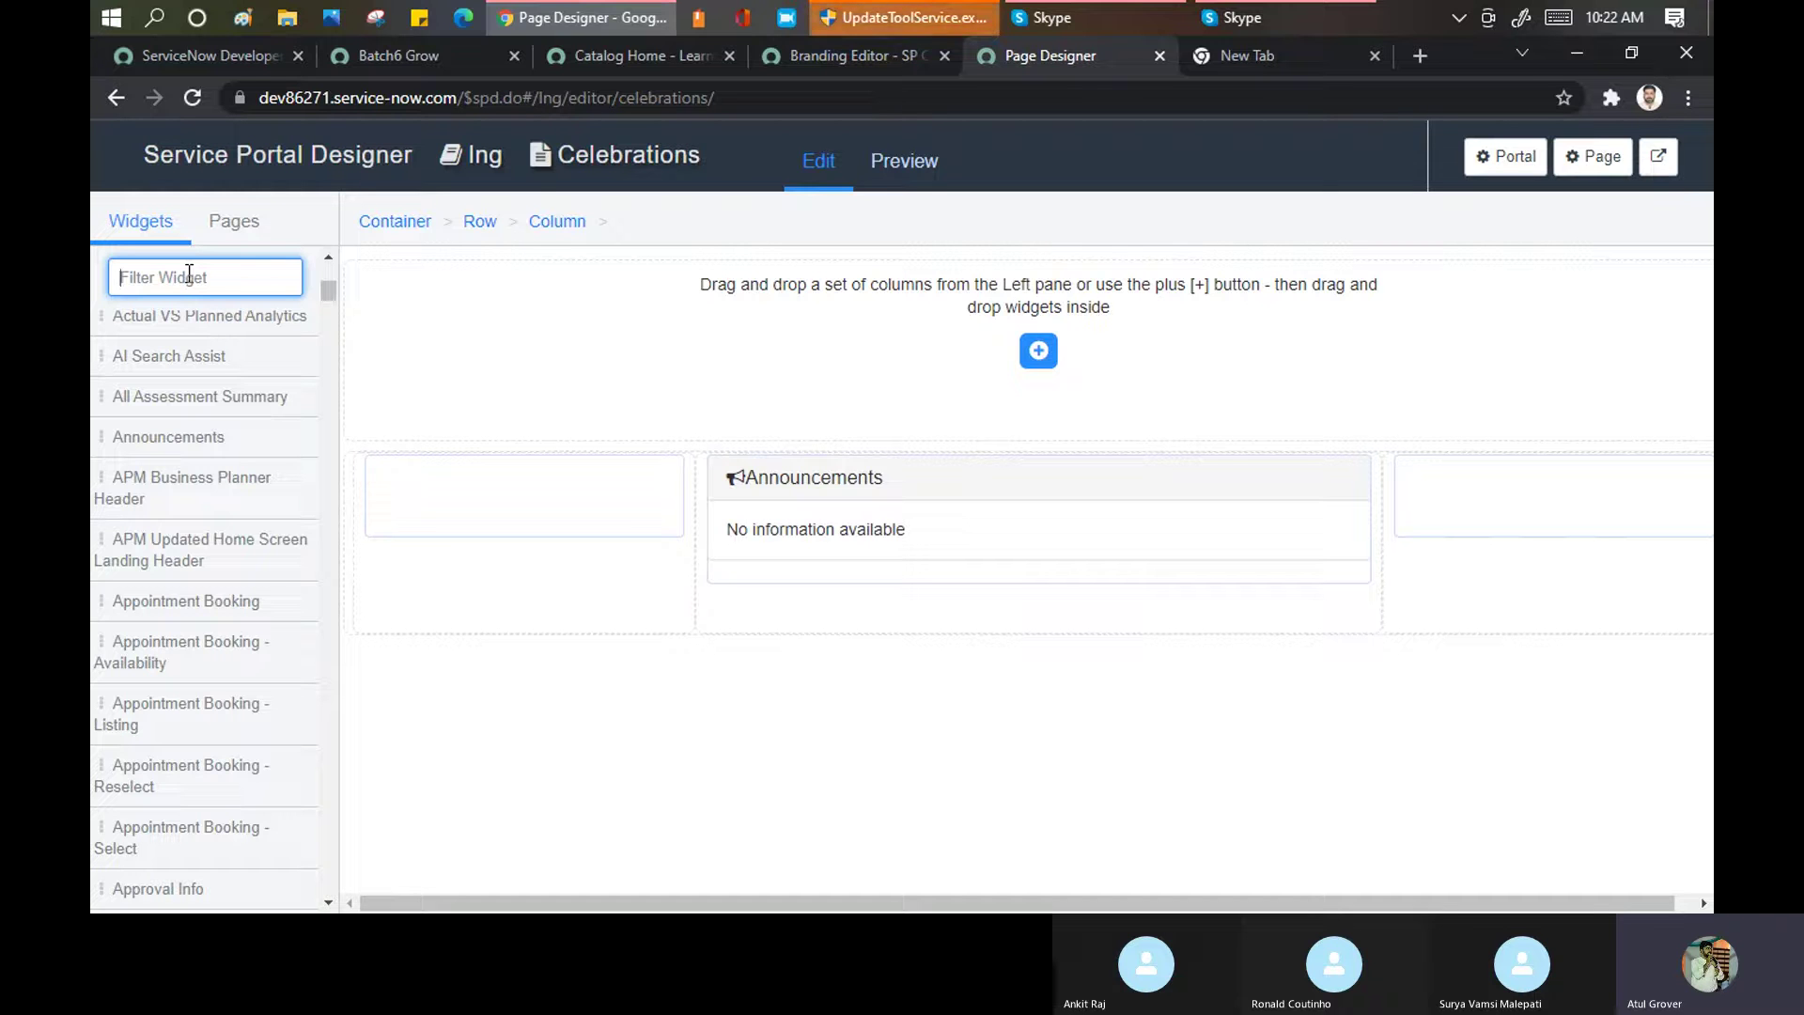
{"action": "type", "text": "clock"}
{"action": "left_click_drag", "start_coordinate": [144, 353], "coordinate": [804, 715]}
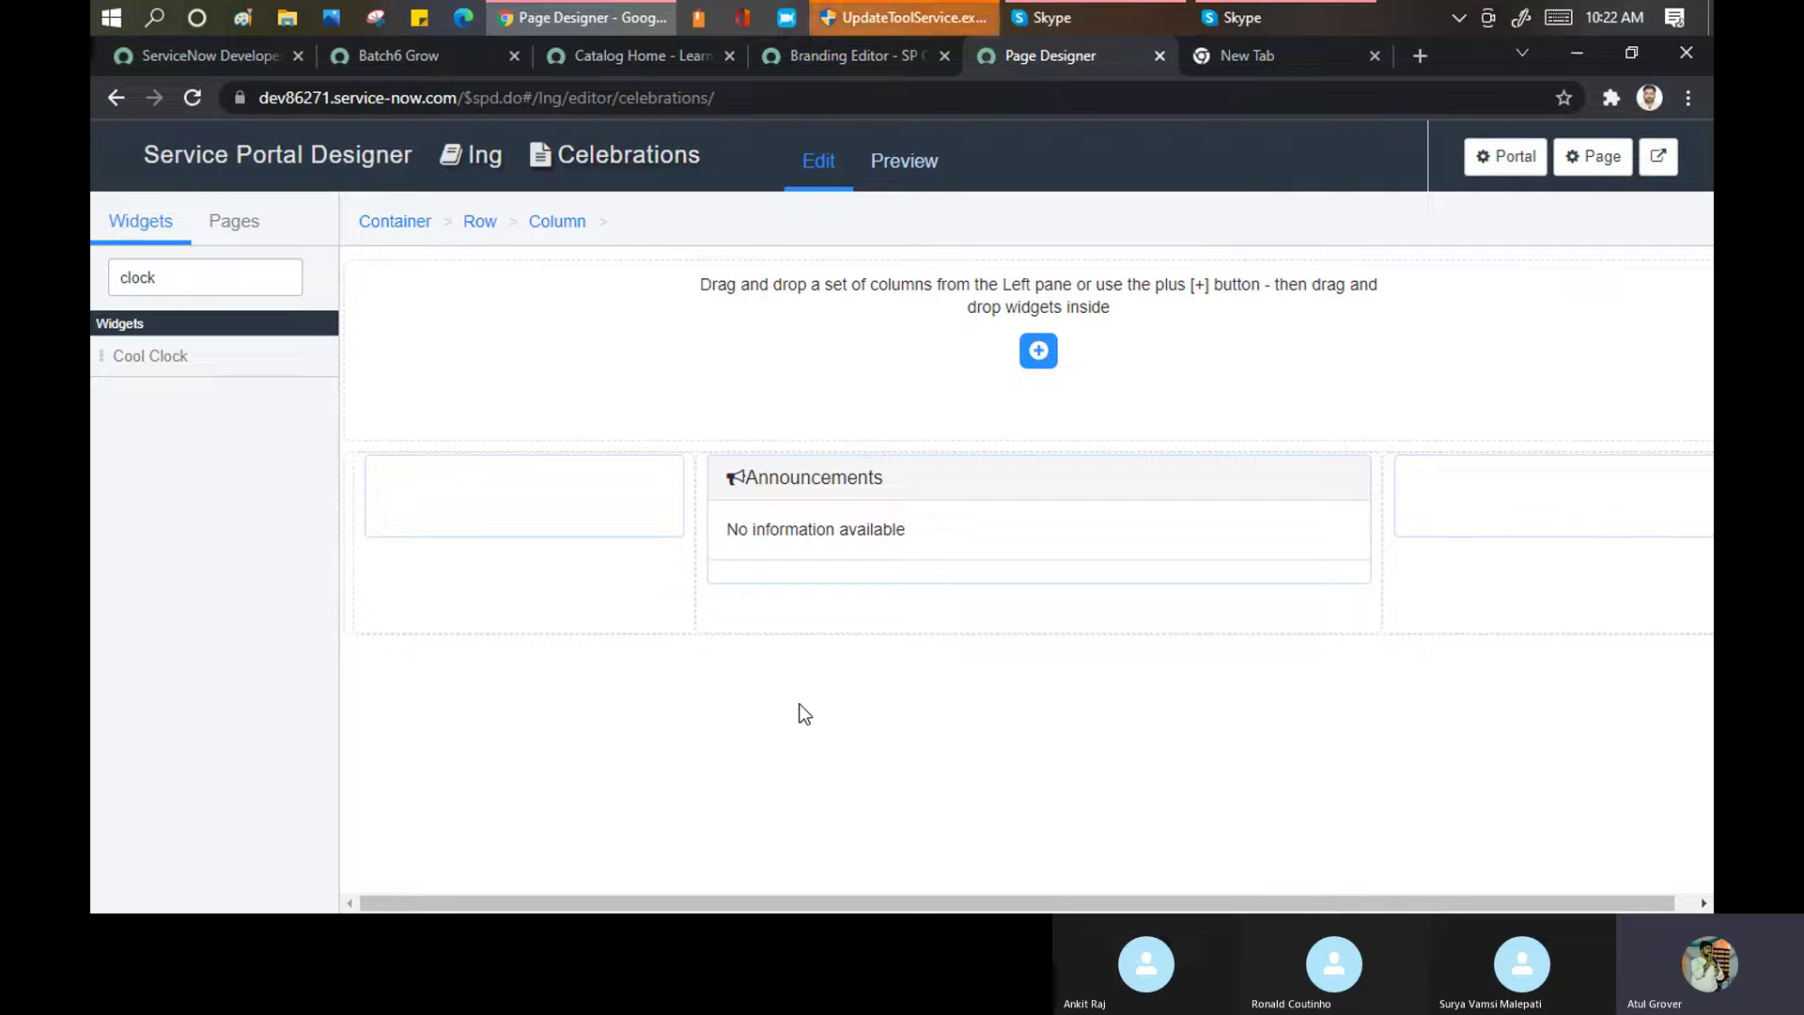
{"action": "left_click_drag", "start_coordinate": [133, 359], "coordinate": [870, 658]}
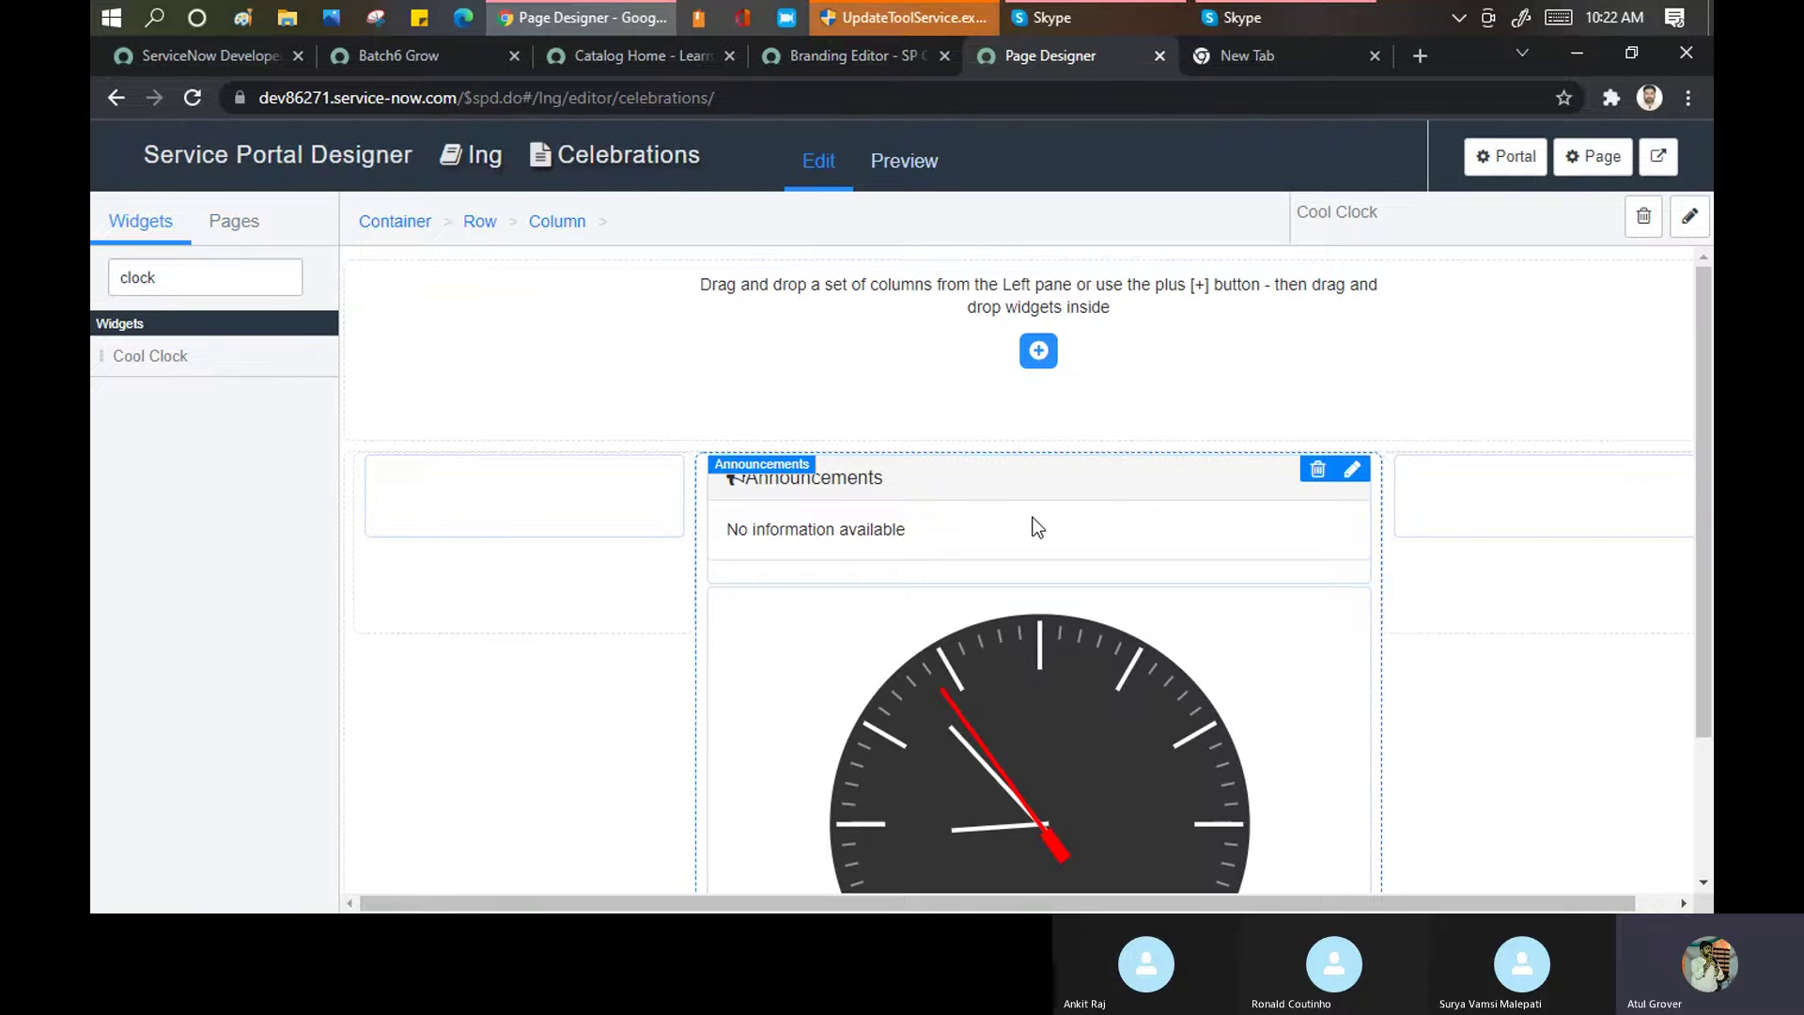
{"action": "scroll", "coordinate": [1046, 531], "scroll_direction": "down", "scroll_amount": 2}
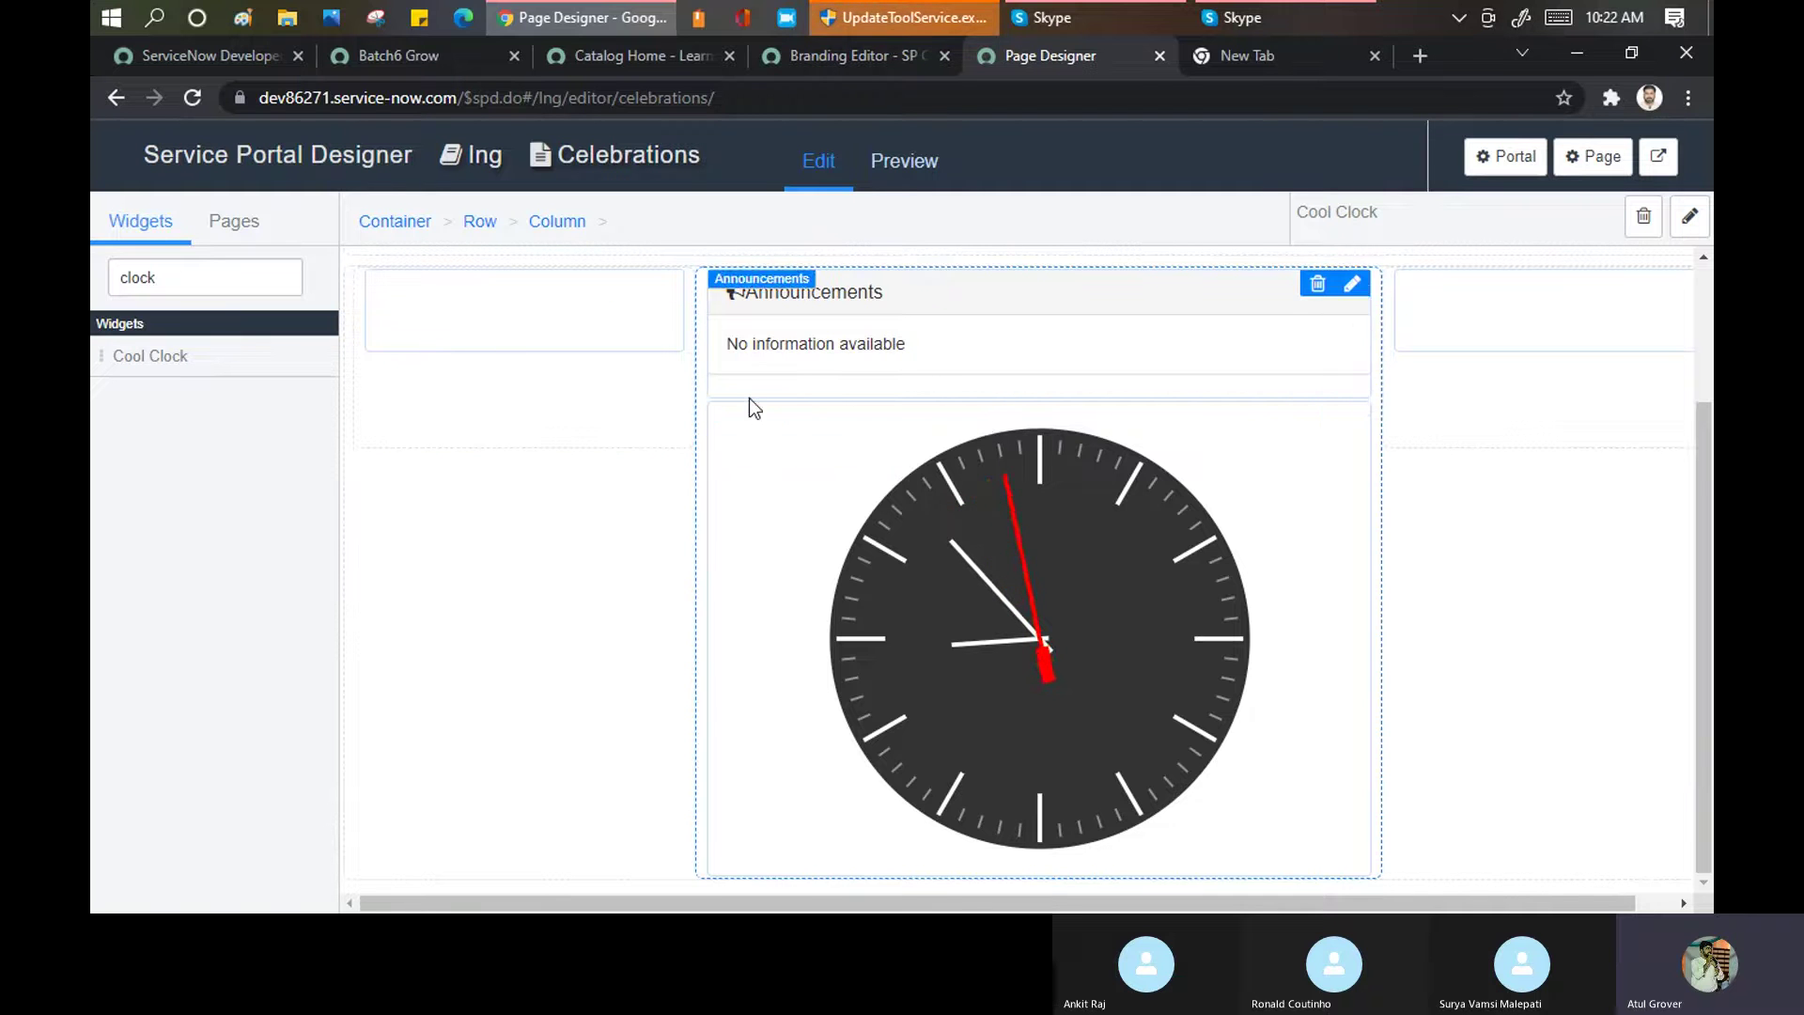
{"action": "left_click", "coordinate": [901, 162]}
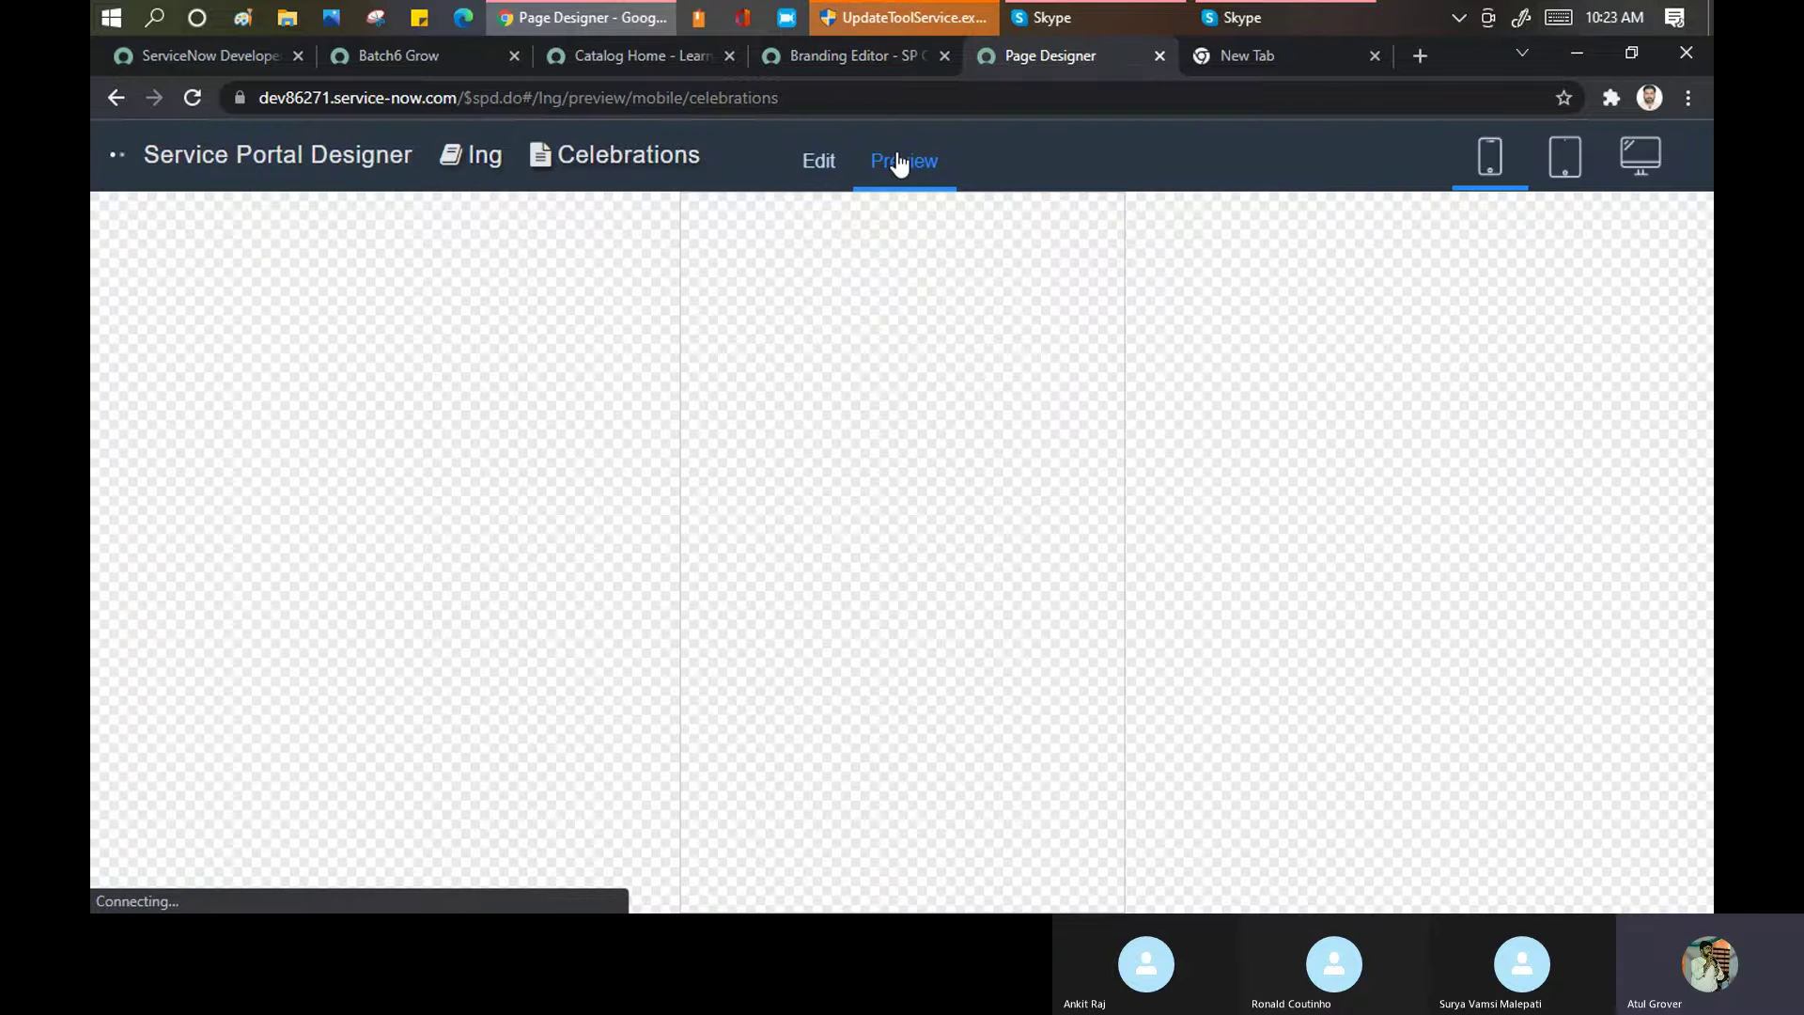
View the Celebrations preview at desktop width, then bring up the Catalog Home portal tab
{"action": "left_click", "coordinate": [1637, 158]}
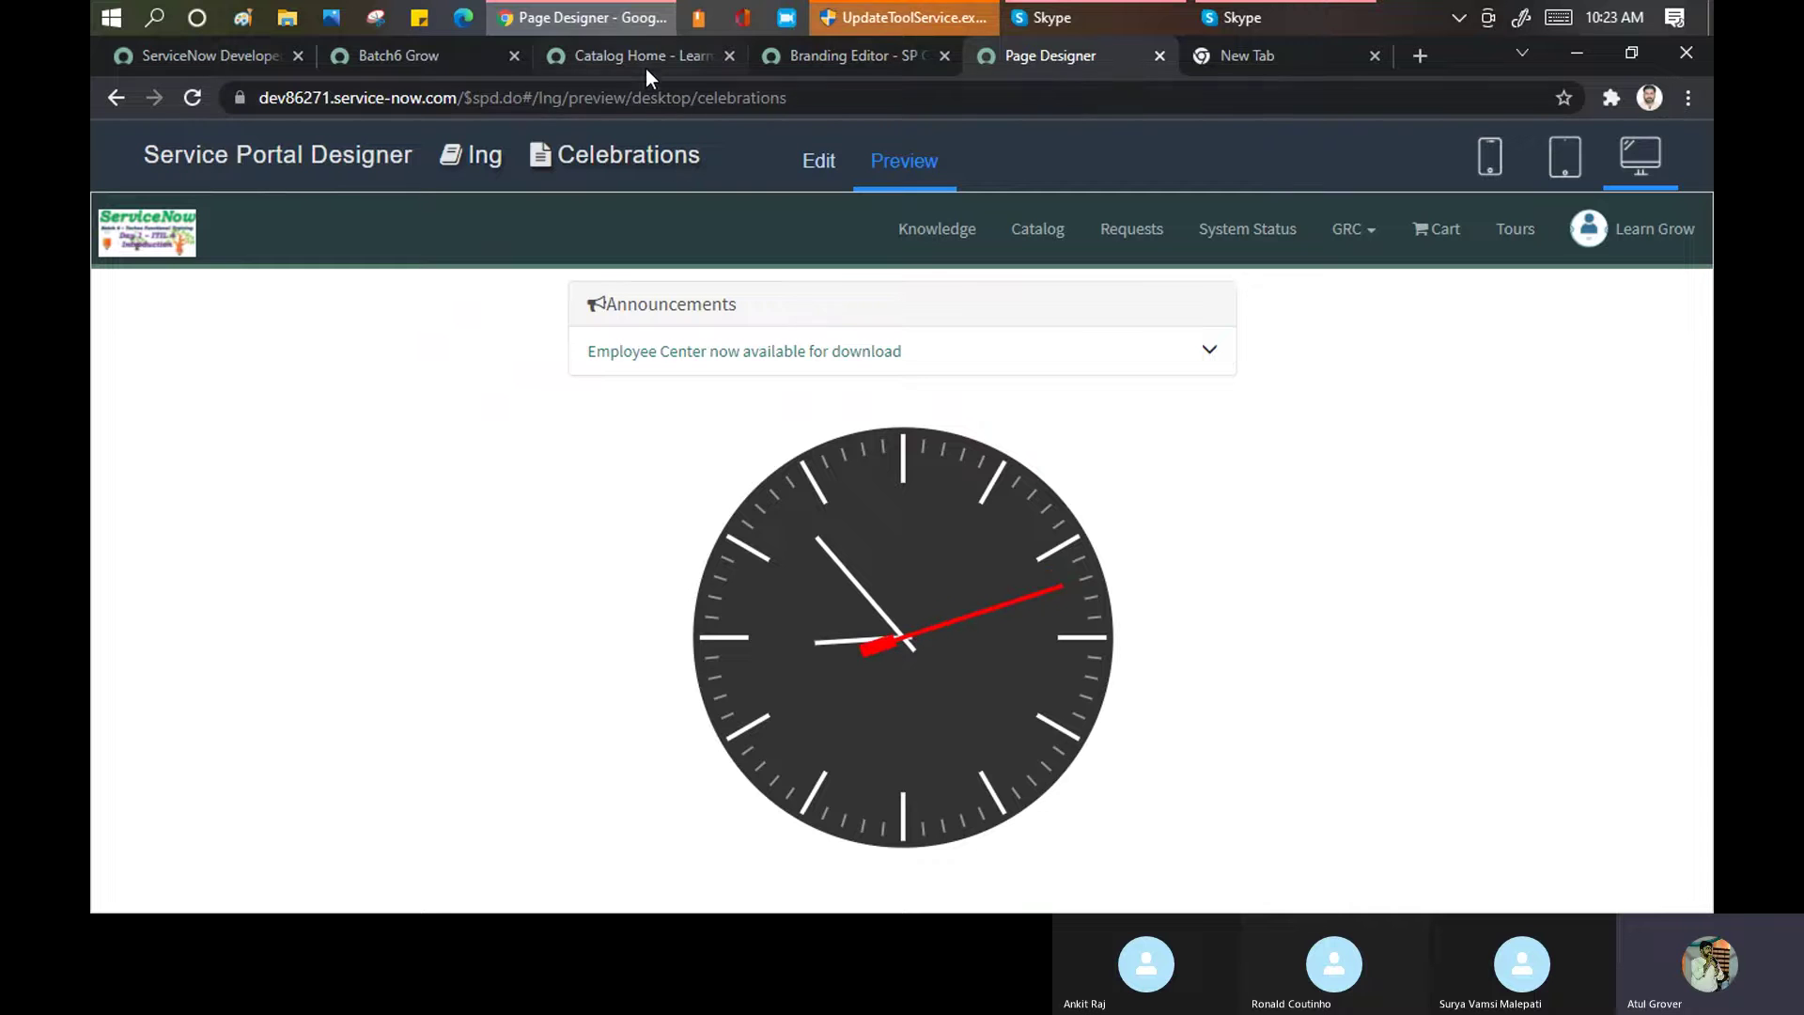
{"action": "left_click", "coordinate": [789, 57]}
{"action": "left_click", "coordinate": [1043, 59]}
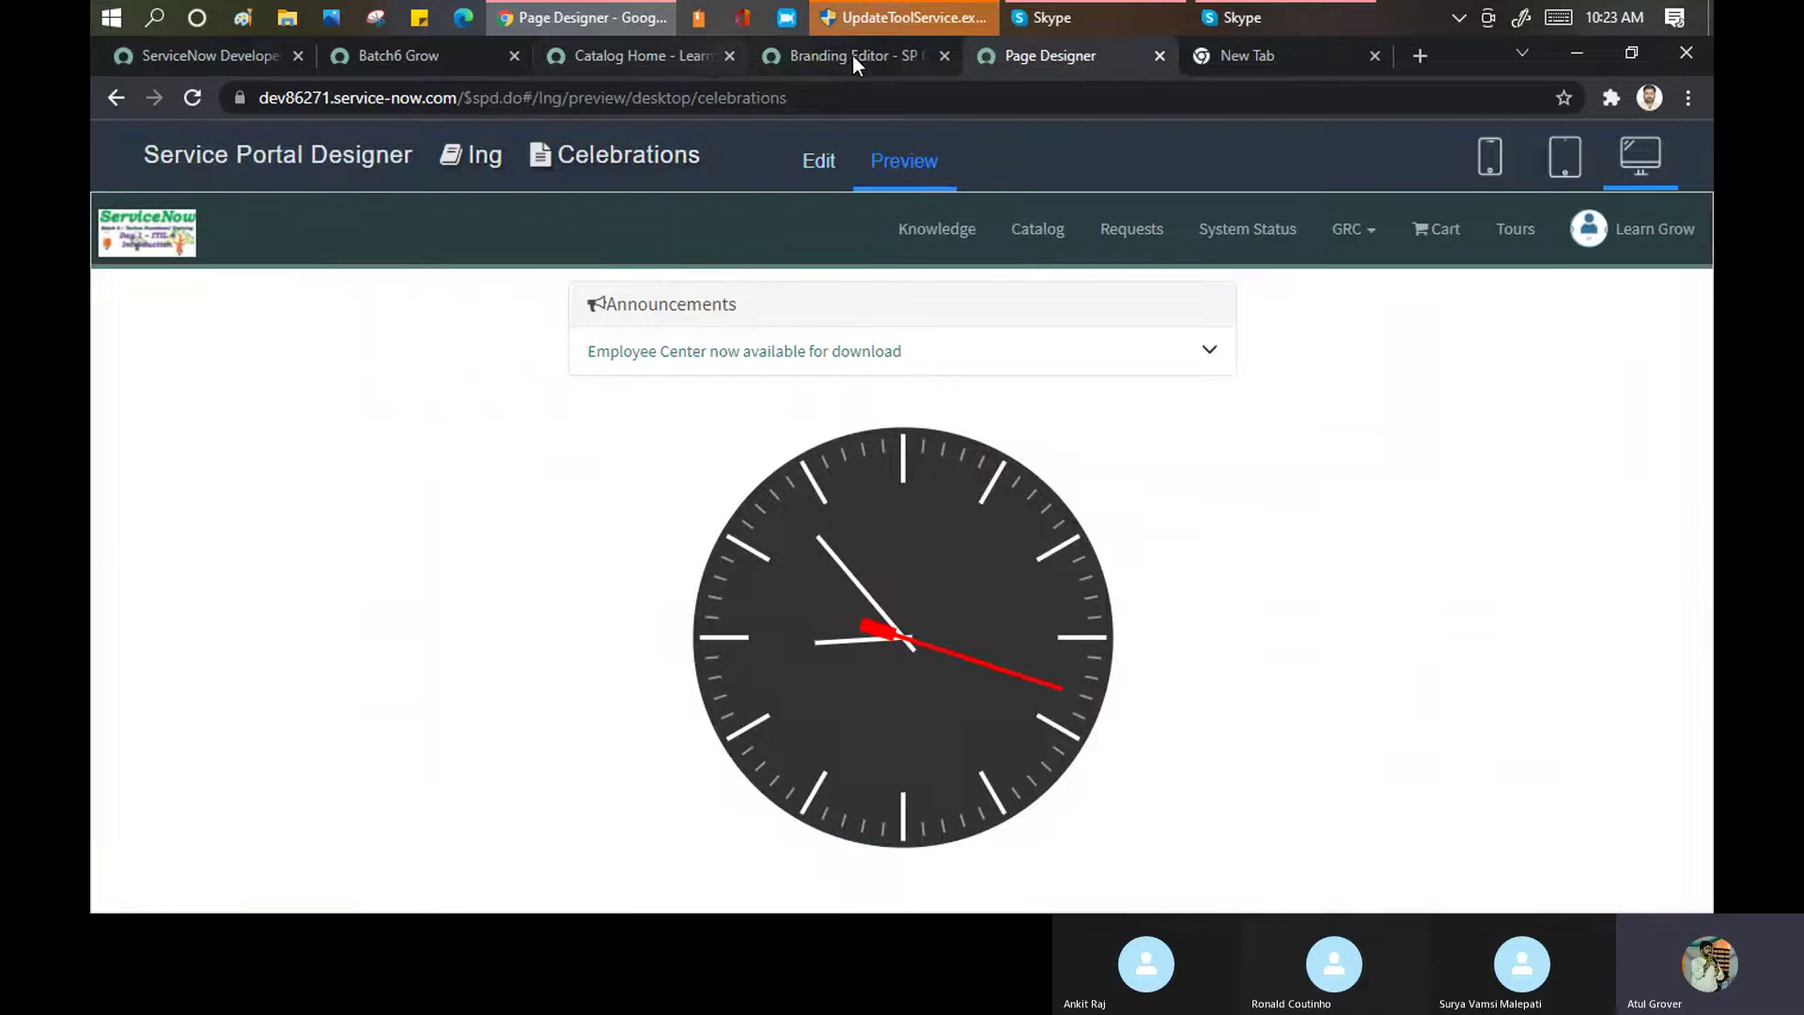
{"action": "left_click", "coordinate": [589, 62]}
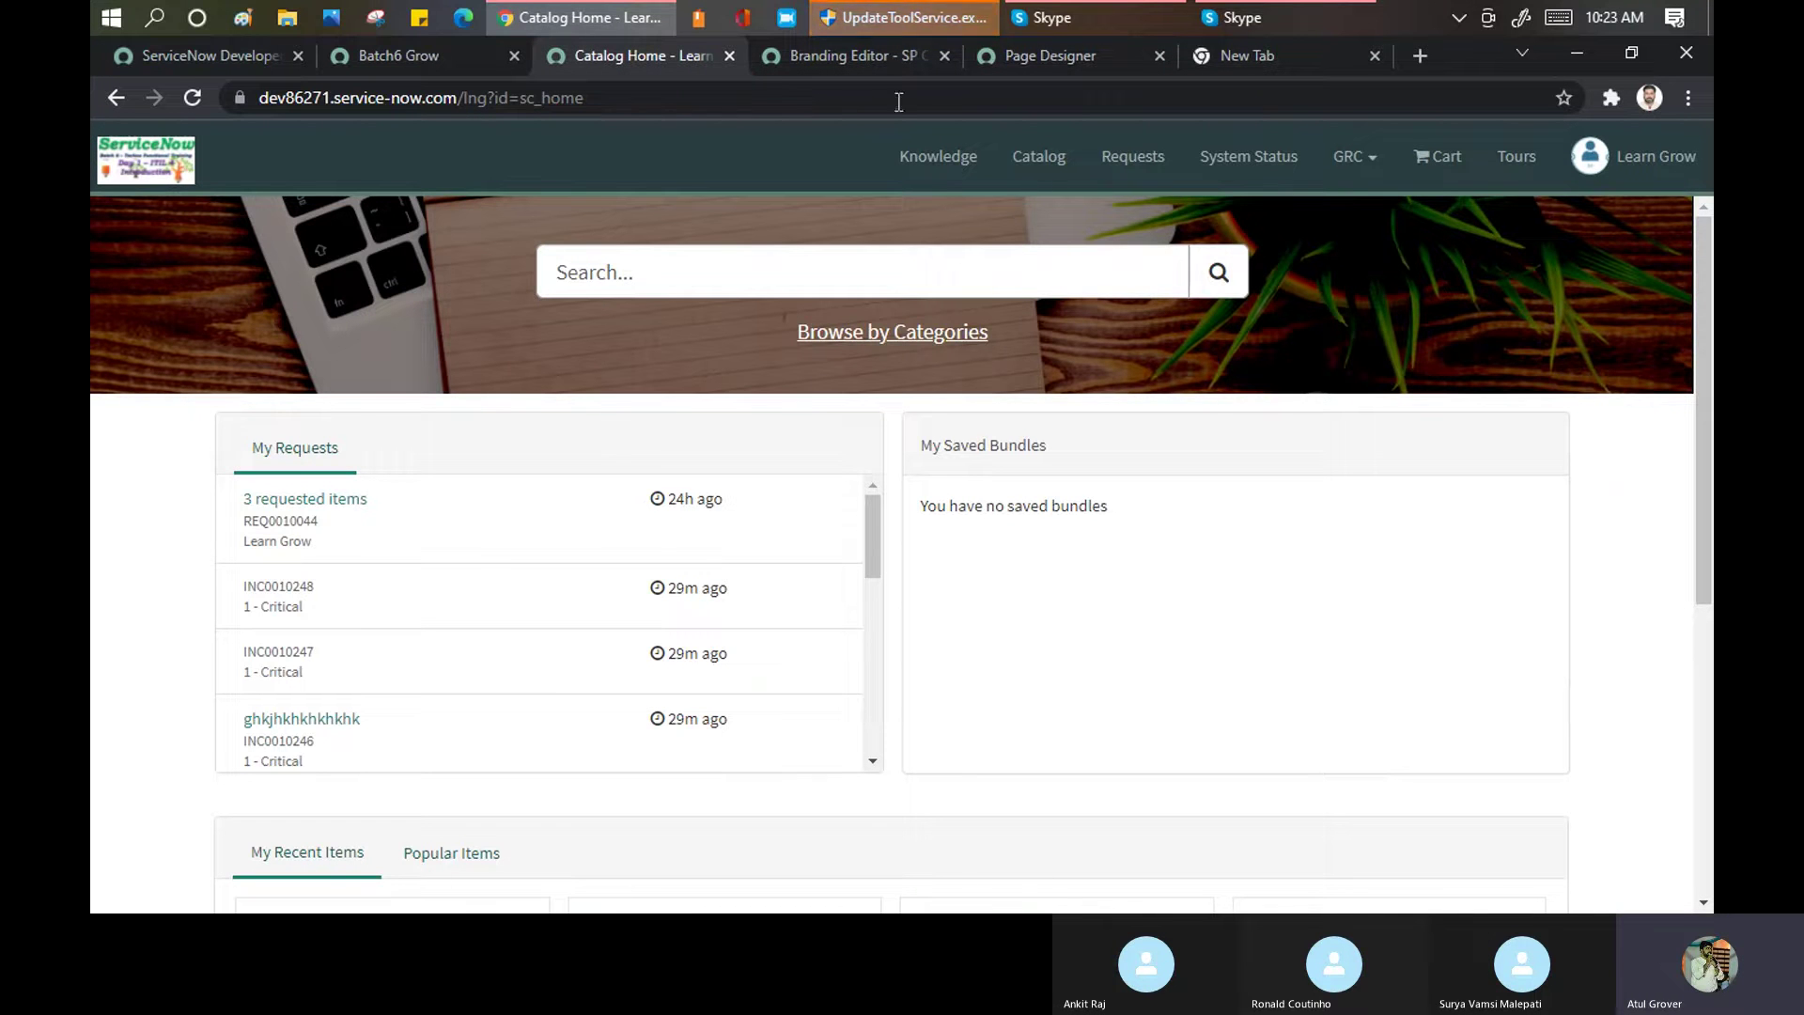
Go back through the 'lng' portal list and reopen the LearnGrow Together portal
{"action": "left_click", "coordinate": [841, 58]}
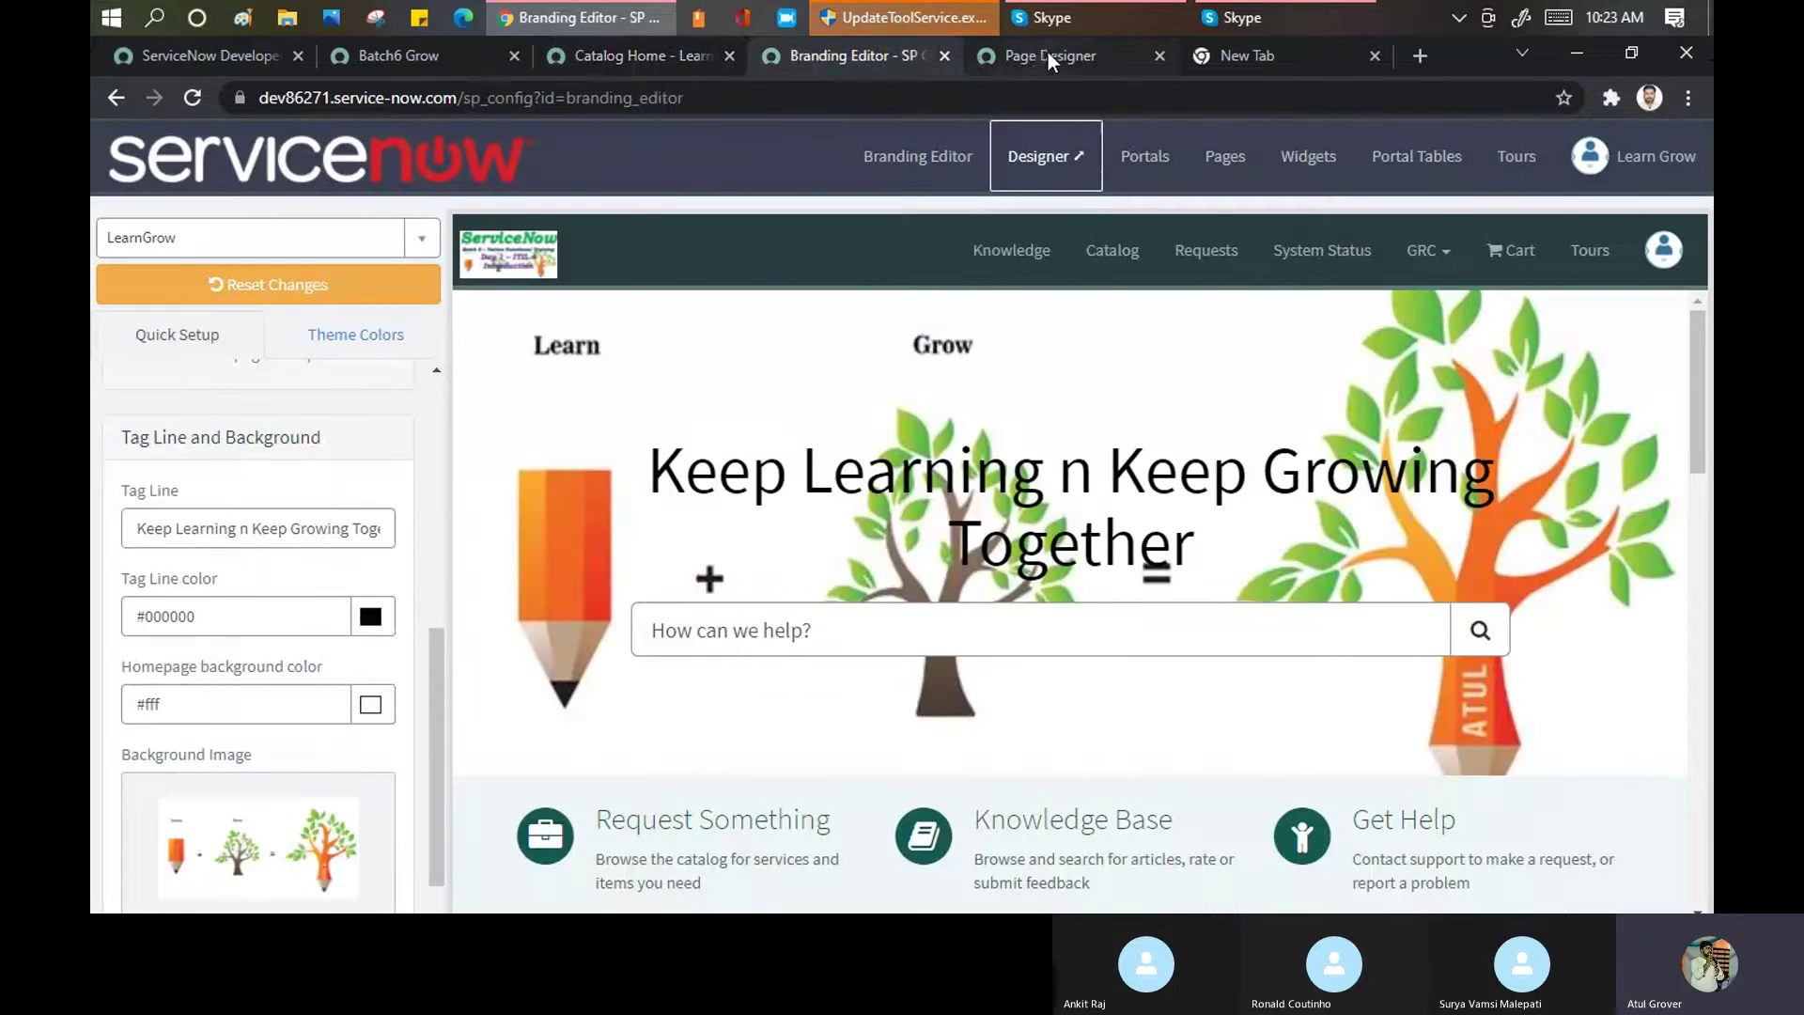
{"action": "left_click", "coordinate": [1047, 55]}
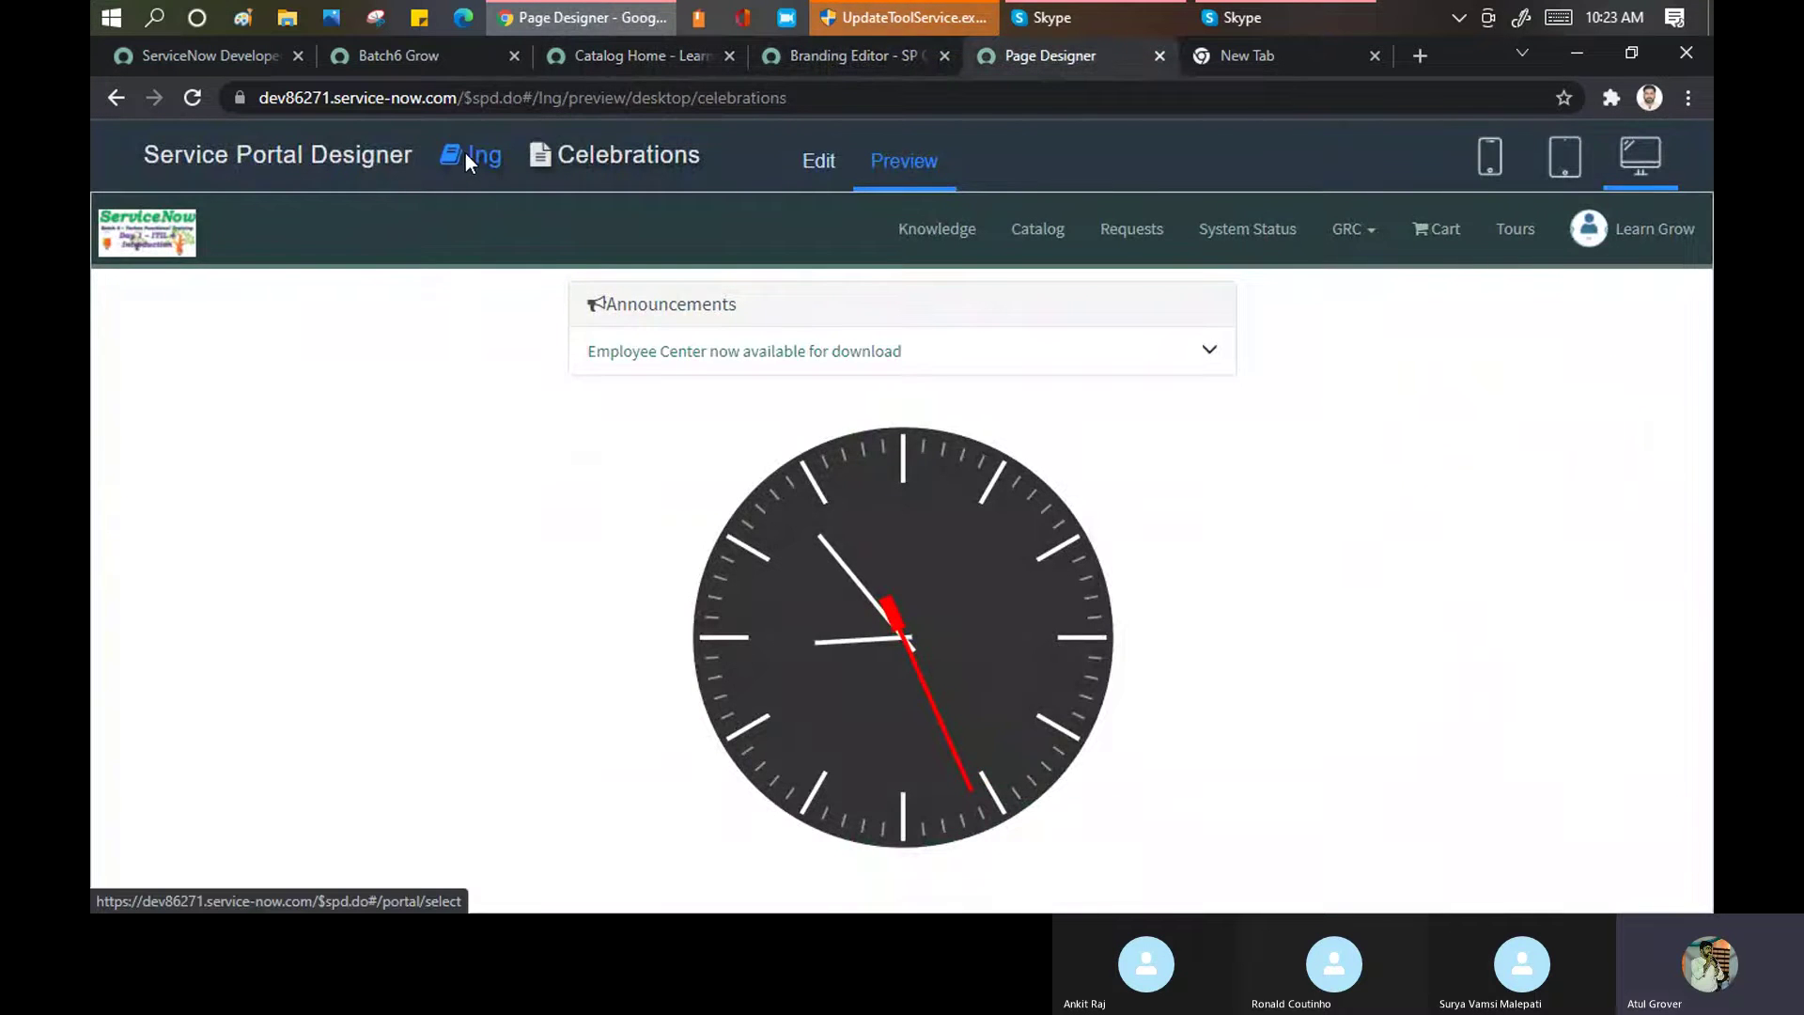
{"action": "left_click", "coordinate": [465, 156]}
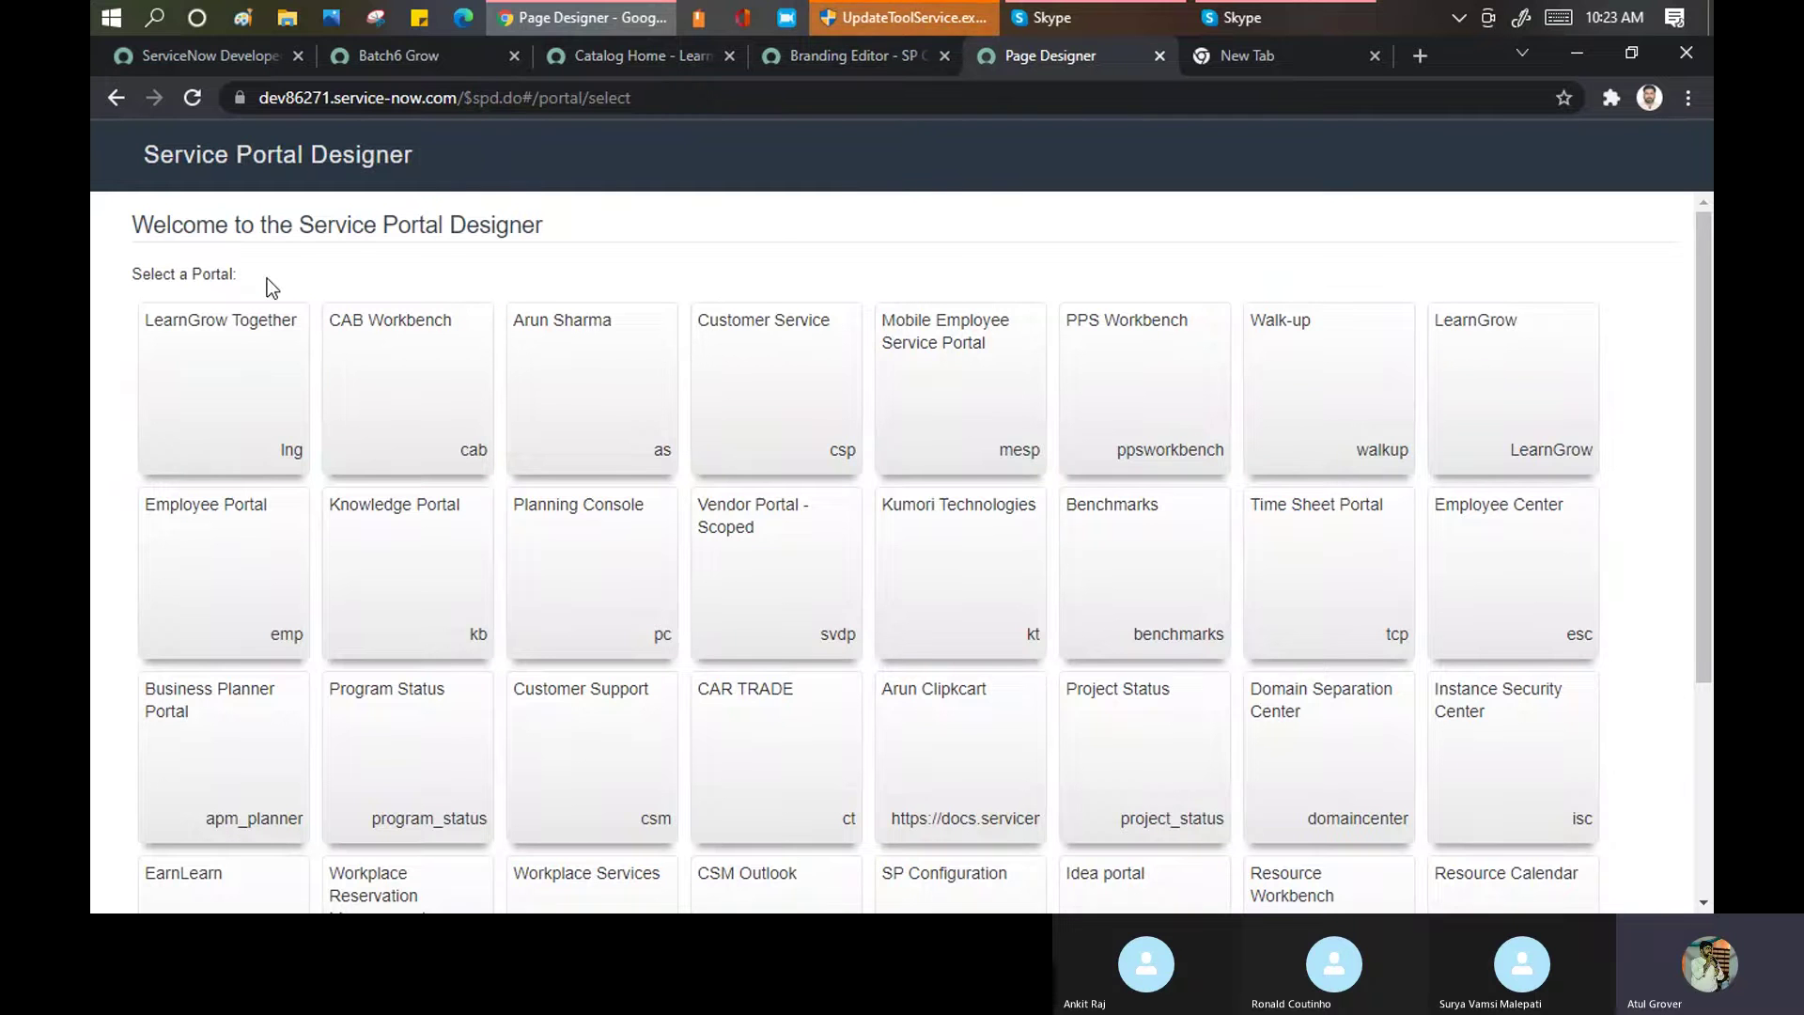
{"action": "left_click", "coordinate": [199, 374]}
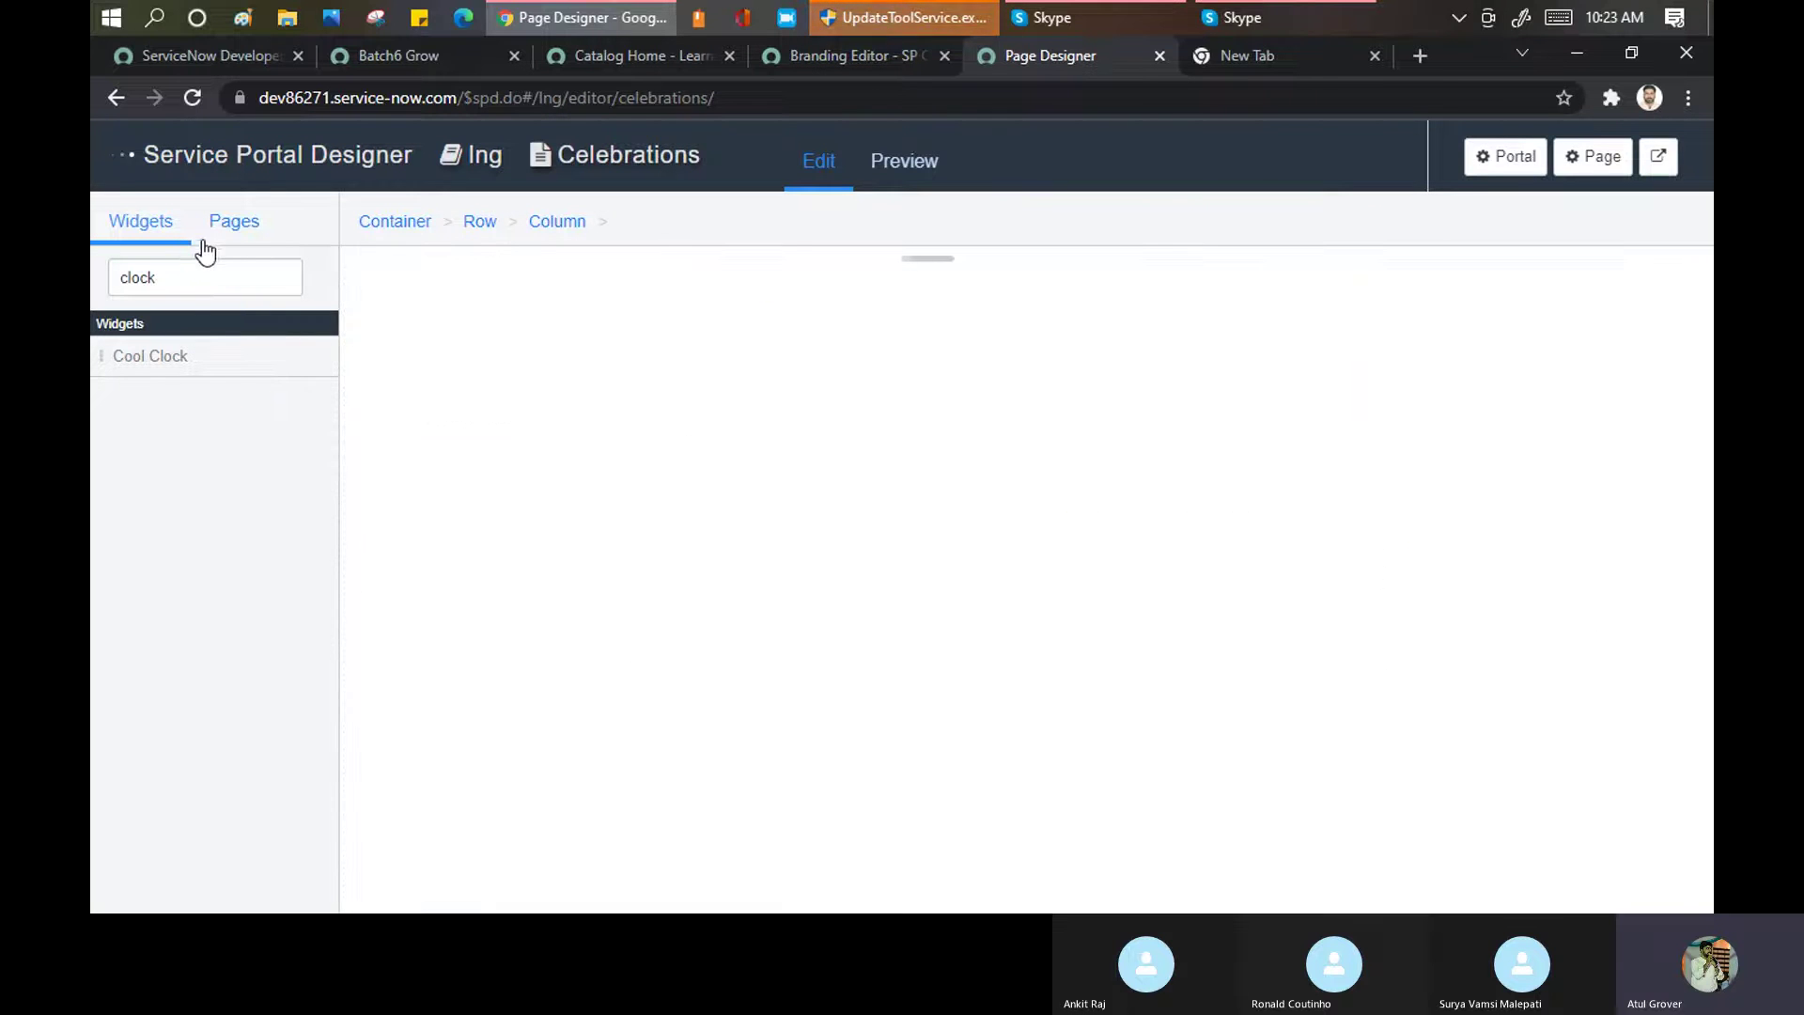
Filter the pages list for 'catalo' and open Catalog Categories (sc_category)
{"action": "left_click", "coordinate": [234, 235]}
{"action": "left_click", "coordinate": [212, 280]}
{"action": "type", "text": "ca"}
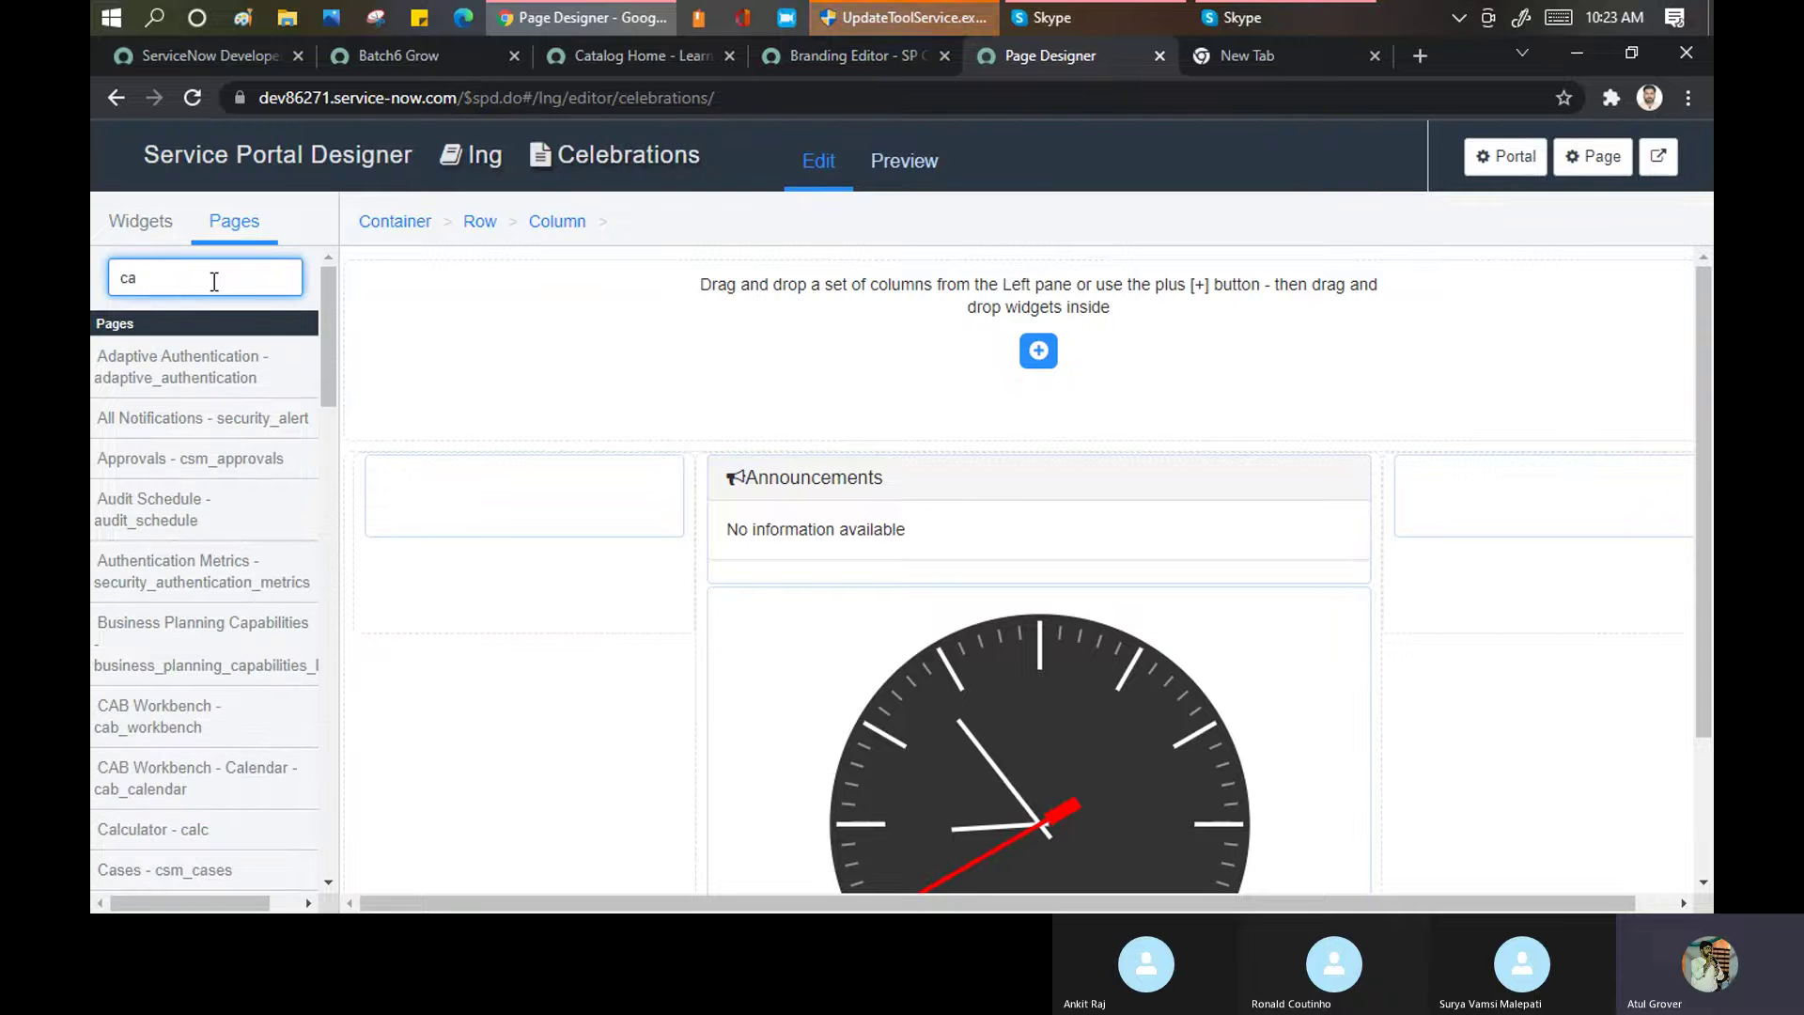
{"action": "type", "text": "talo"}
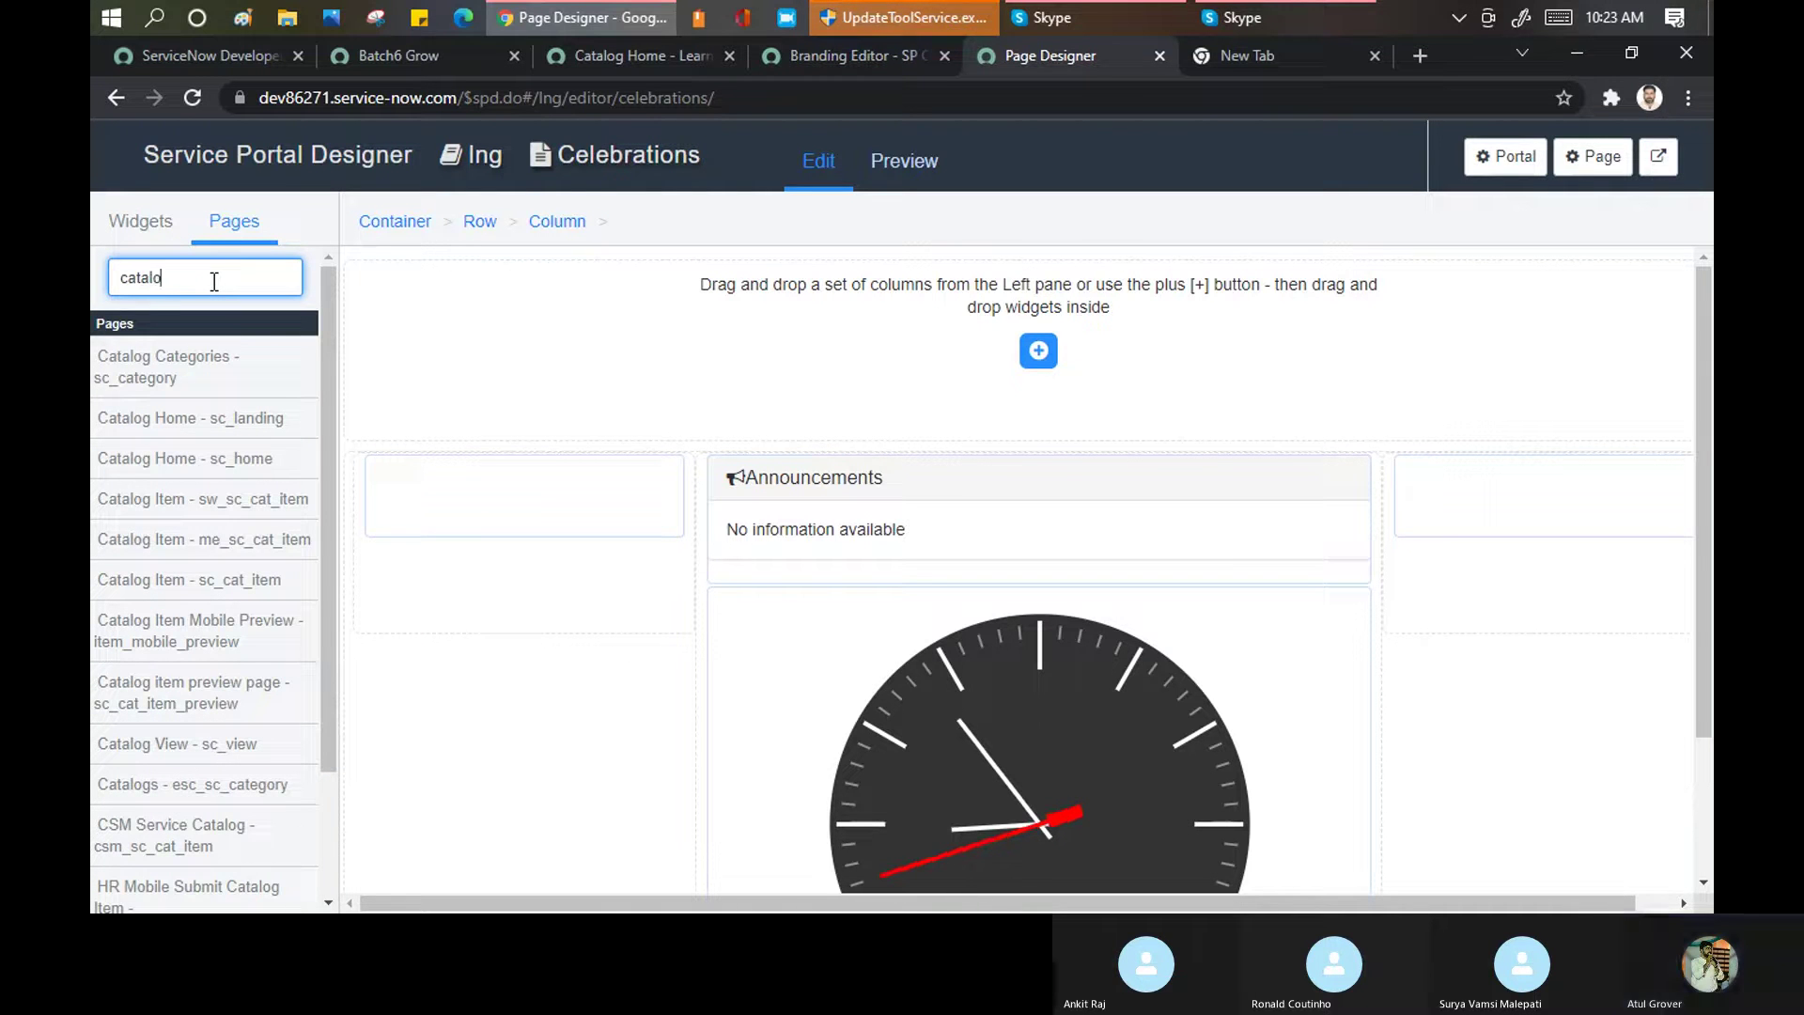
{"action": "left_click", "coordinate": [160, 381]}
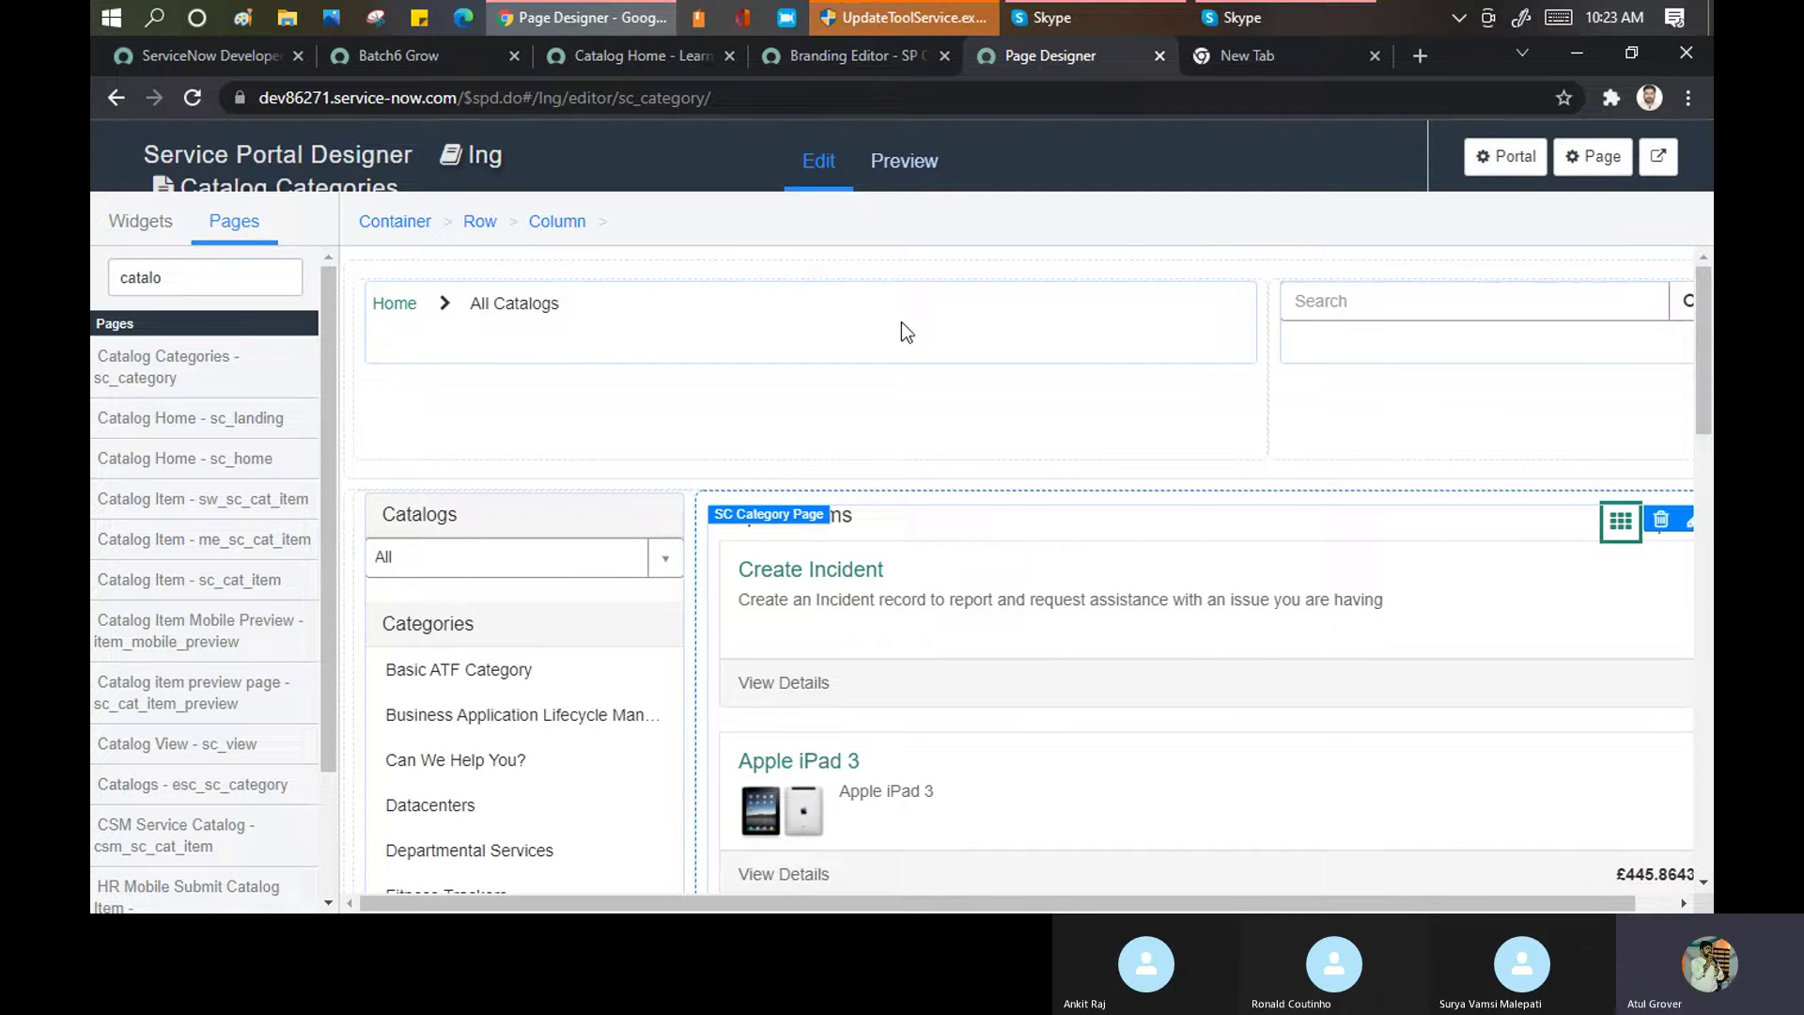
{"action": "left_click", "coordinate": [851, 57]}
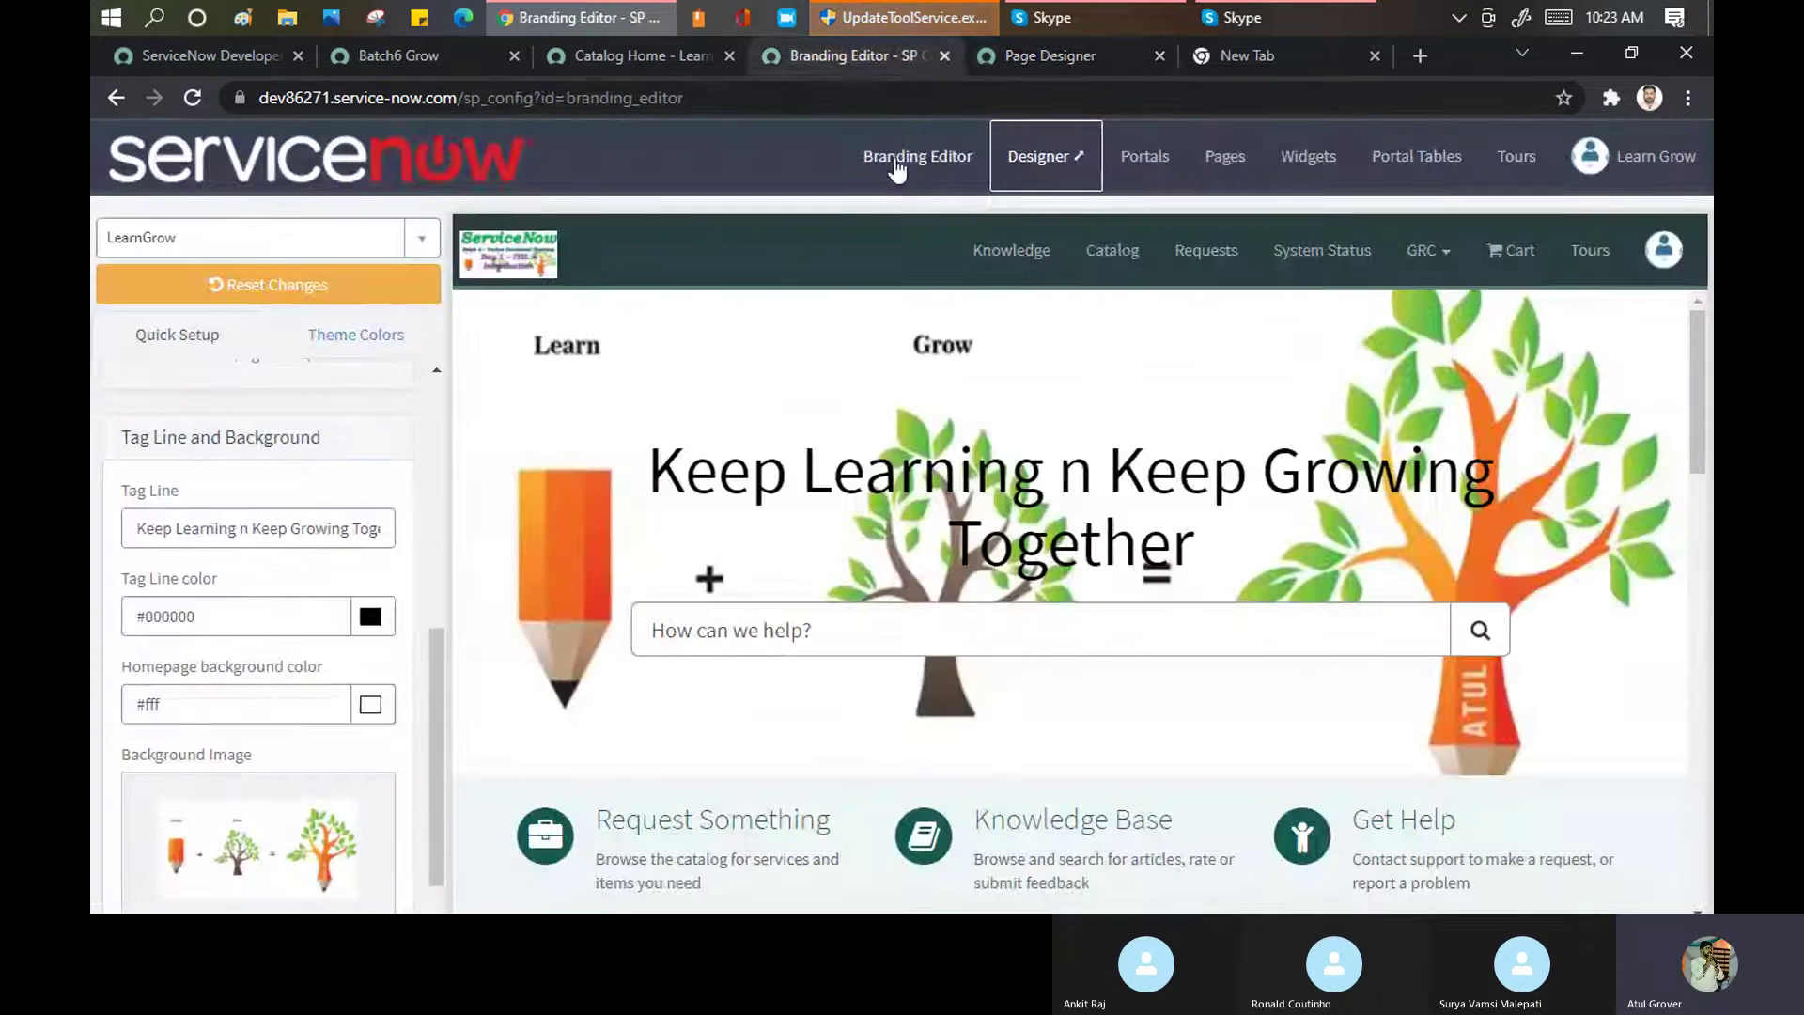
{"action": "left_click", "coordinate": [604, 56]}
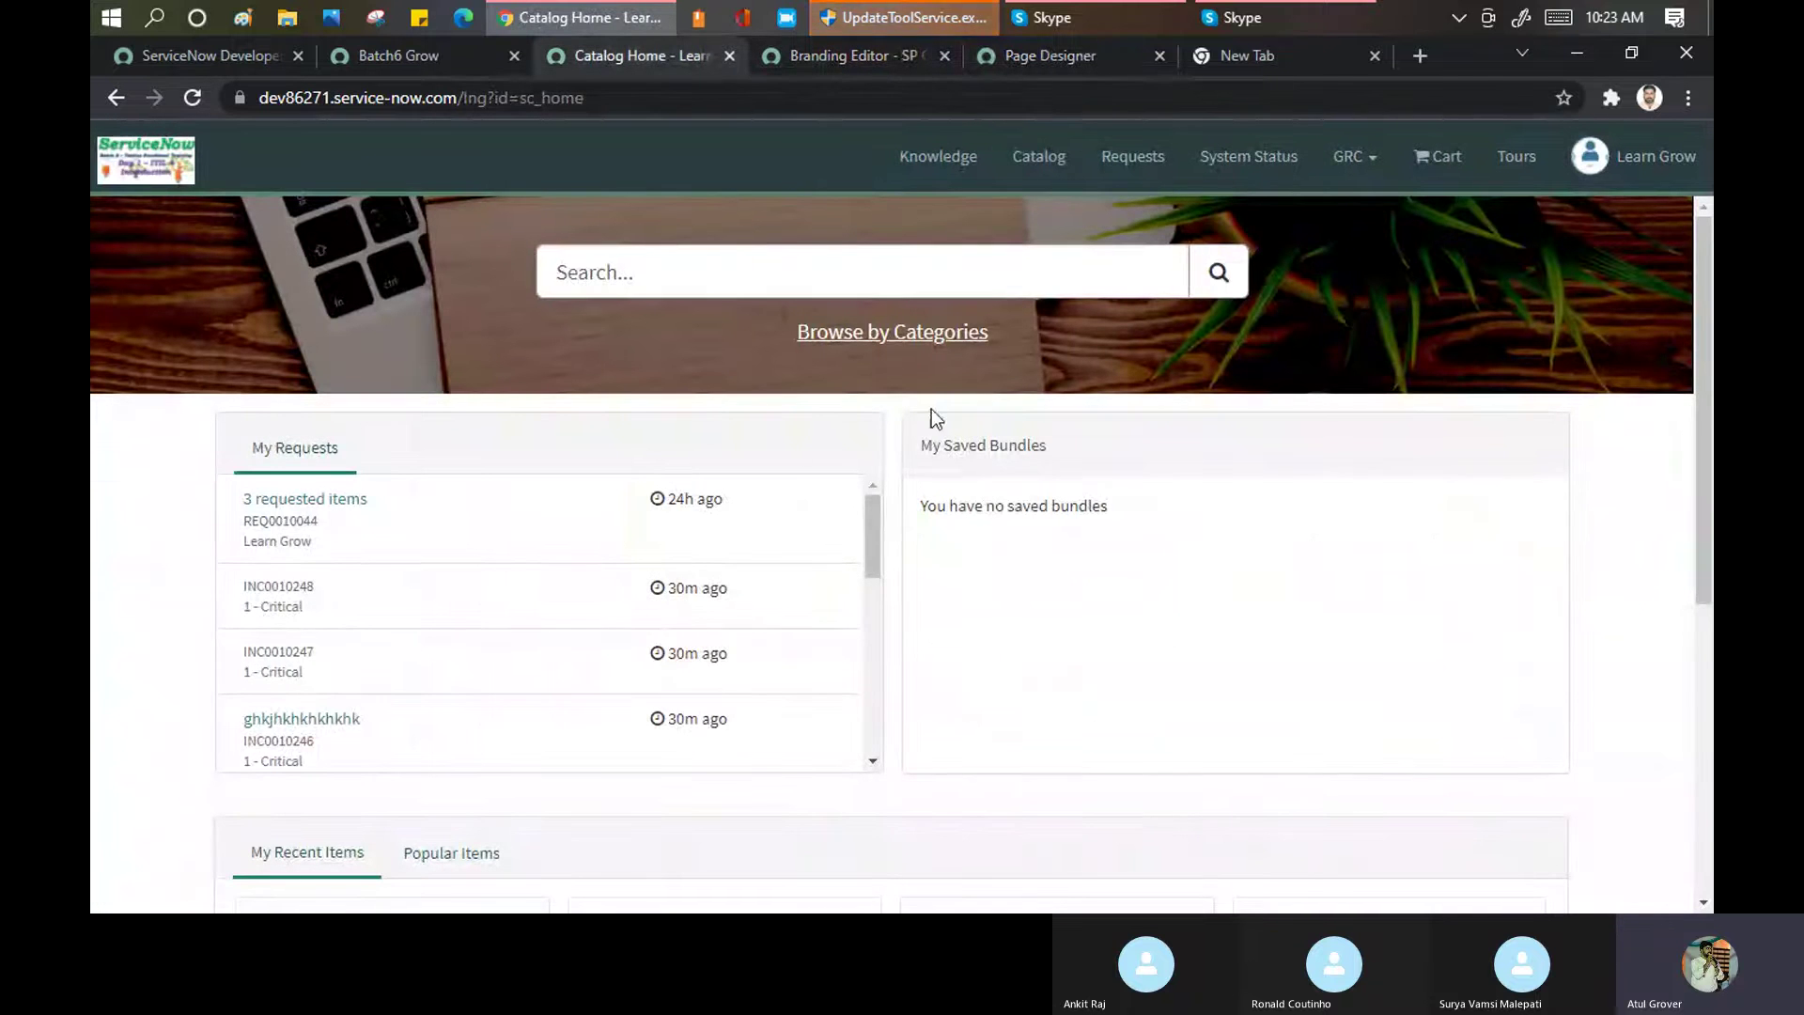
{"action": "scroll", "coordinate": [958, 491], "scroll_direction": "down", "scroll_amount": 5}
{"action": "scroll", "coordinate": [919, 507], "scroll_direction": "up", "scroll_amount": 6}
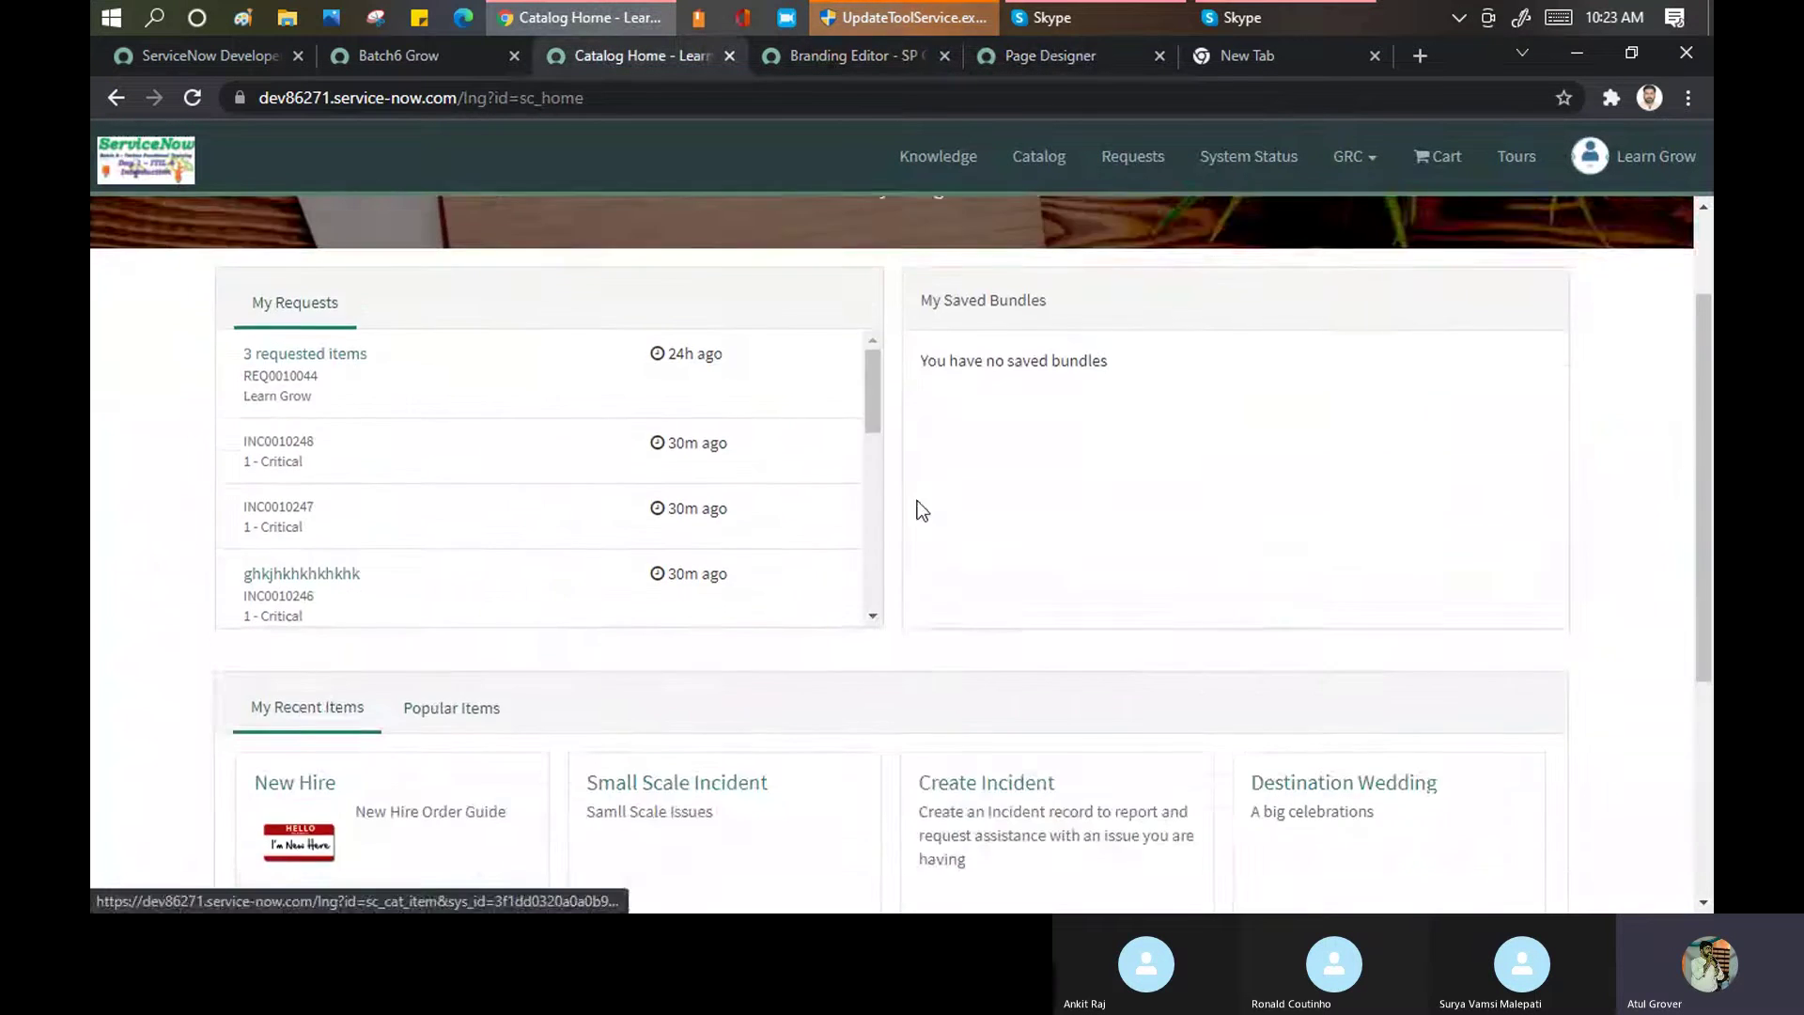
{"action": "left_click", "coordinate": [1051, 55]}
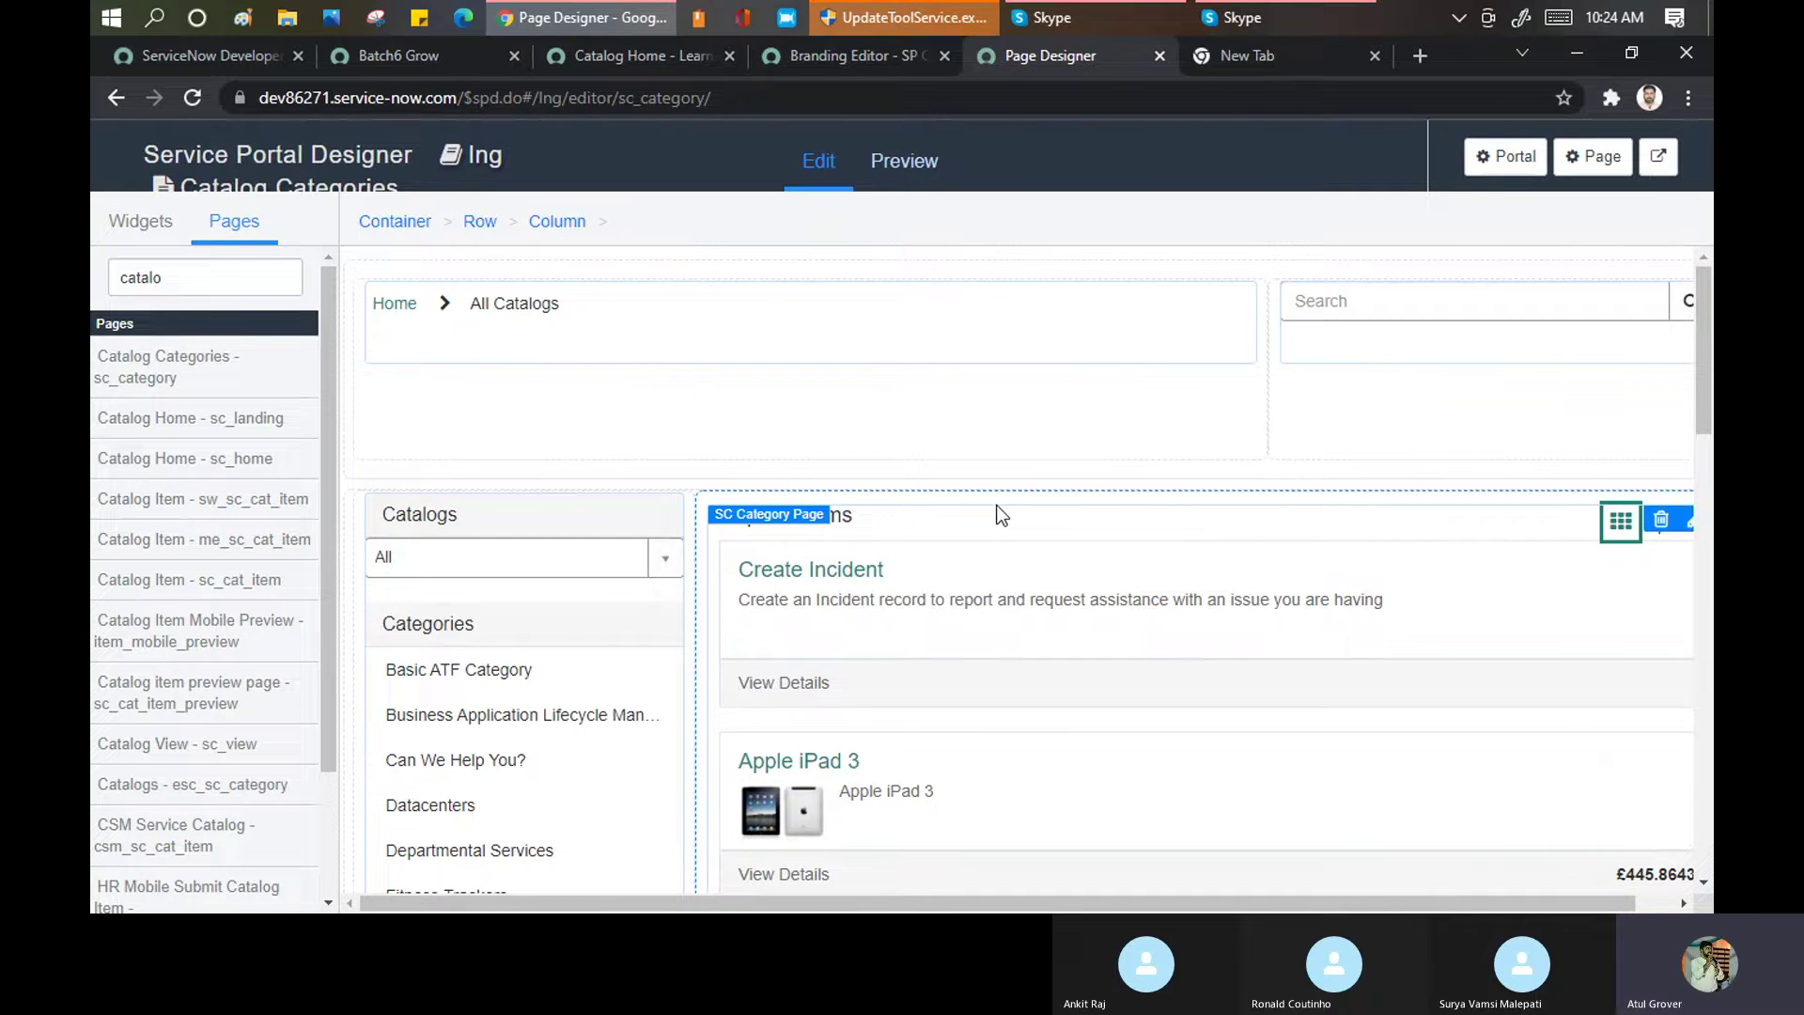
Select the row holding the catalog content and add a new column to it
{"action": "scroll", "coordinate": [1002, 515], "scroll_direction": "down", "scroll_amount": 8}
{"action": "scroll", "coordinate": [1002, 515], "scroll_direction": "down", "scroll_amount": 5}
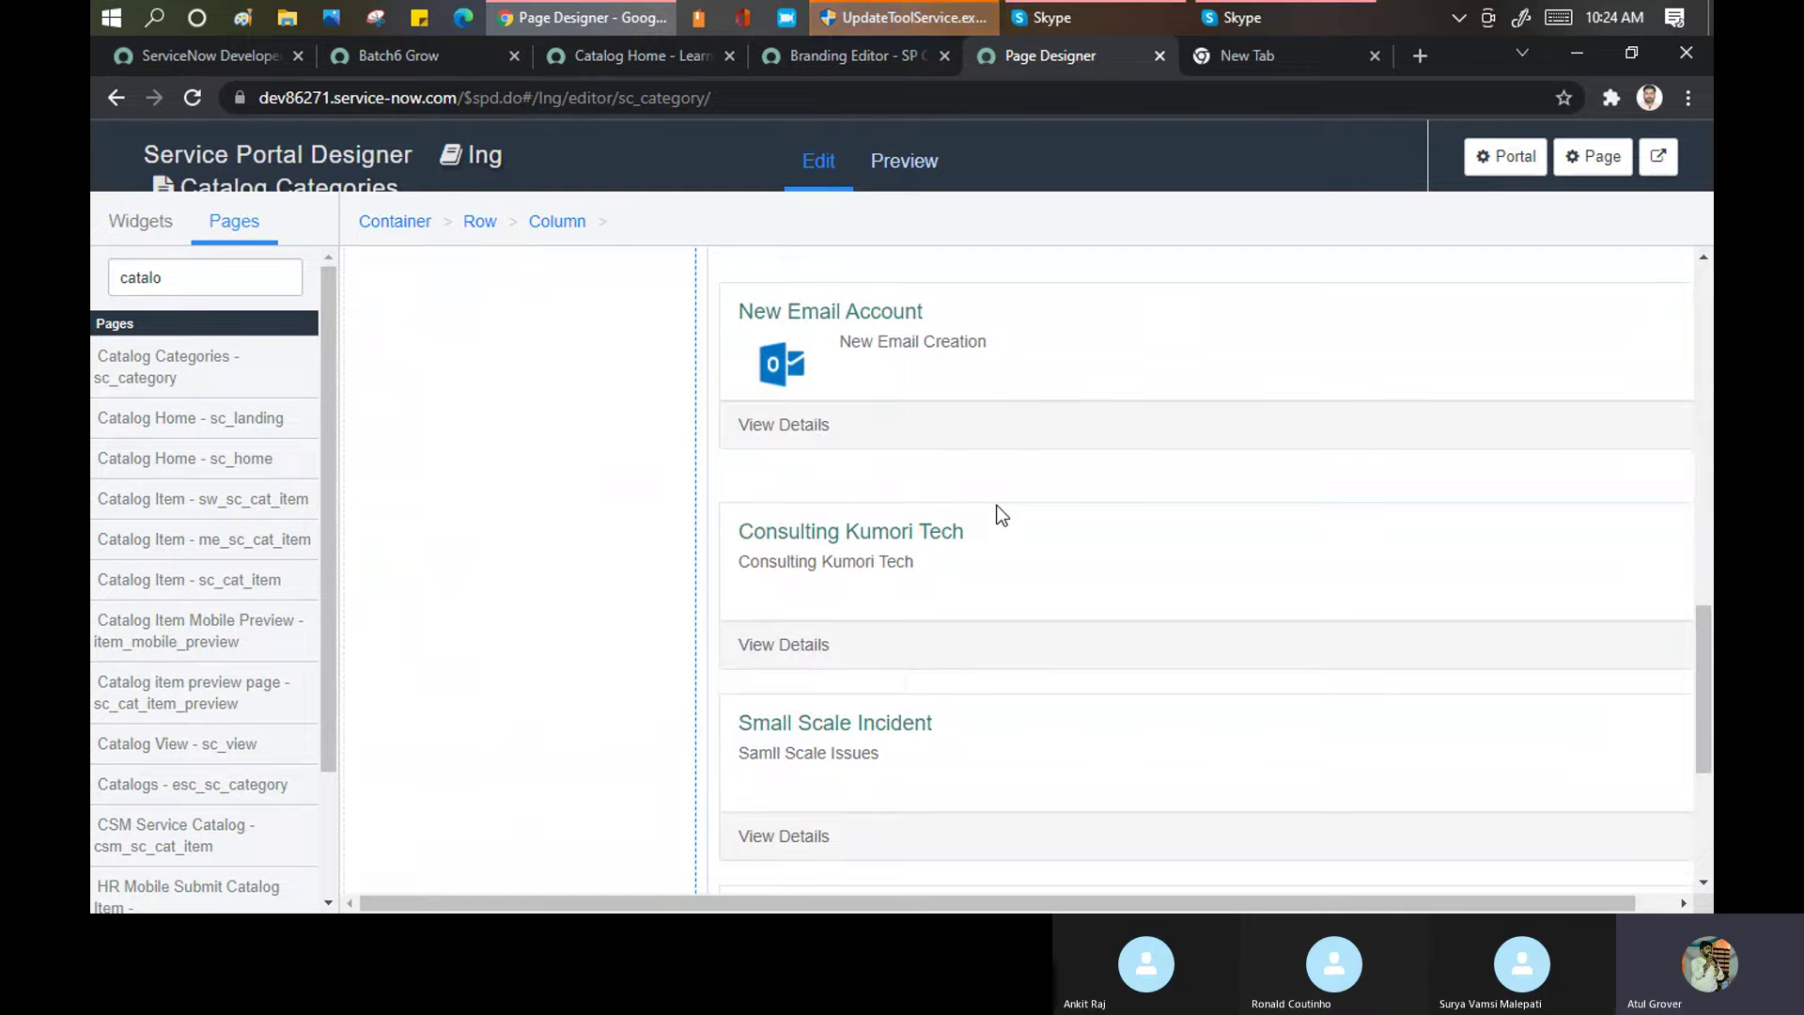
{"action": "scroll", "coordinate": [1002, 515], "scroll_direction": "down", "scroll_amount": 4}
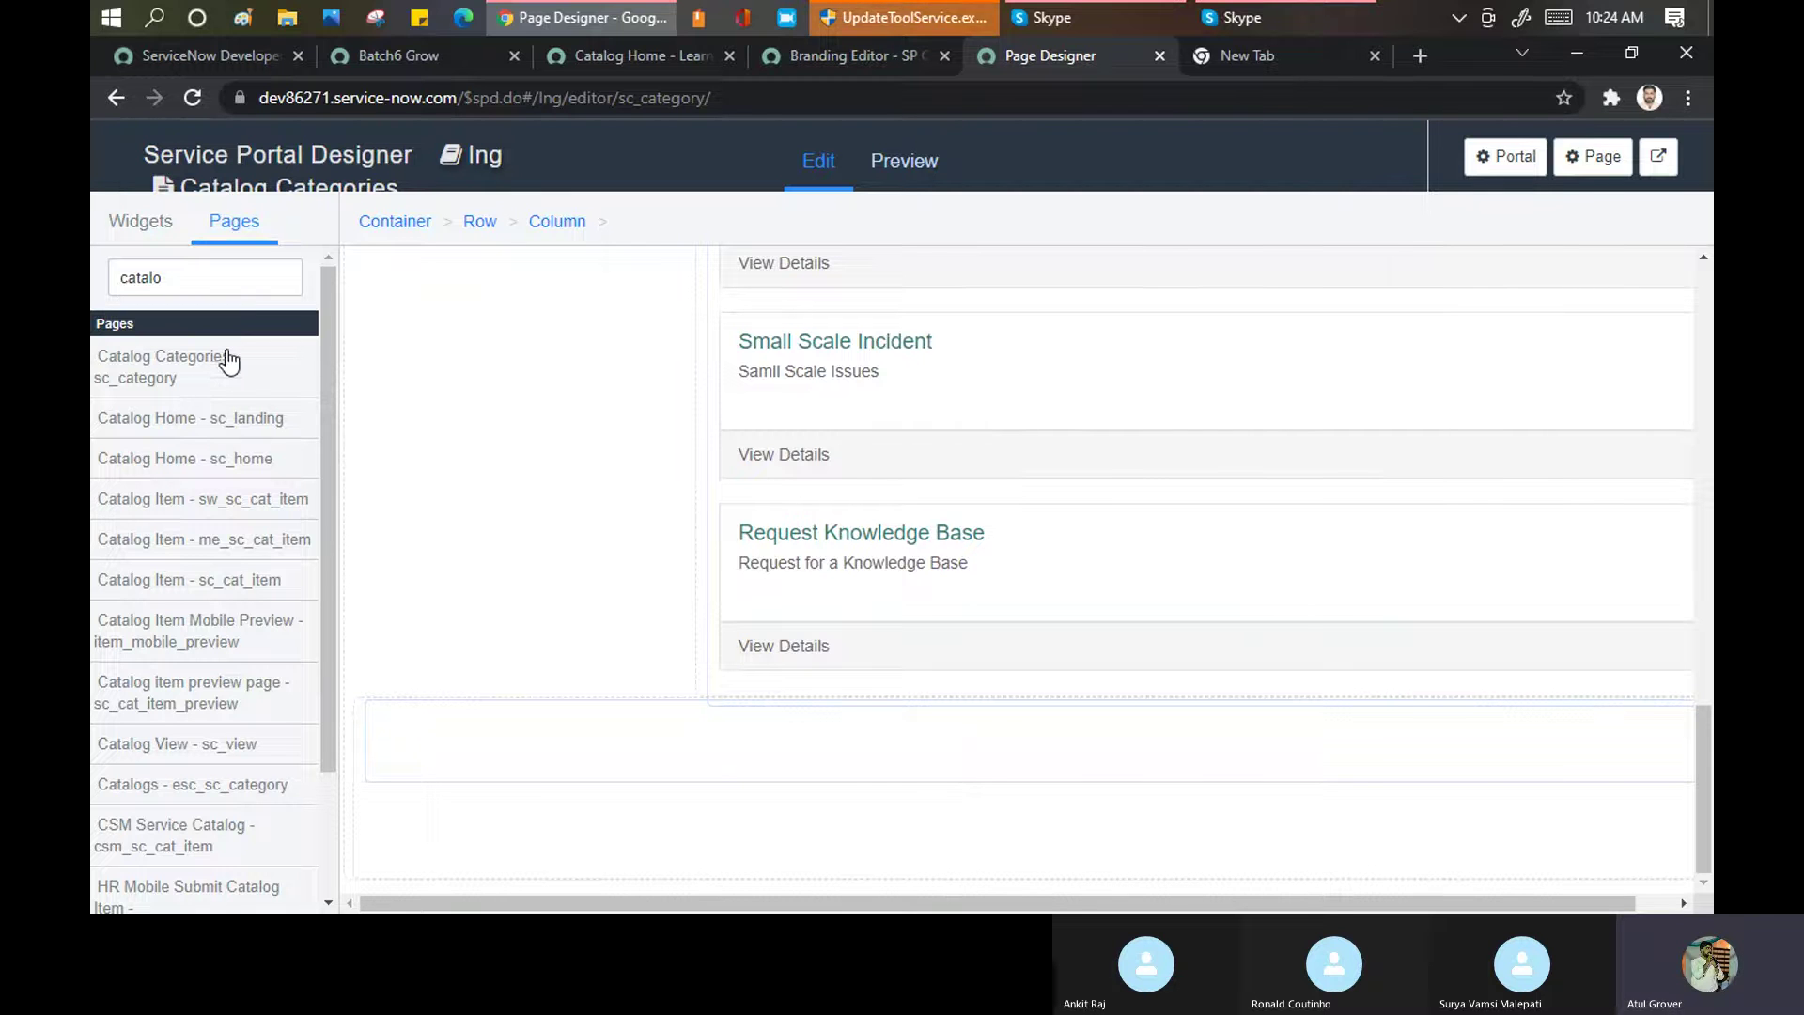
{"action": "left_click", "coordinate": [467, 406]}
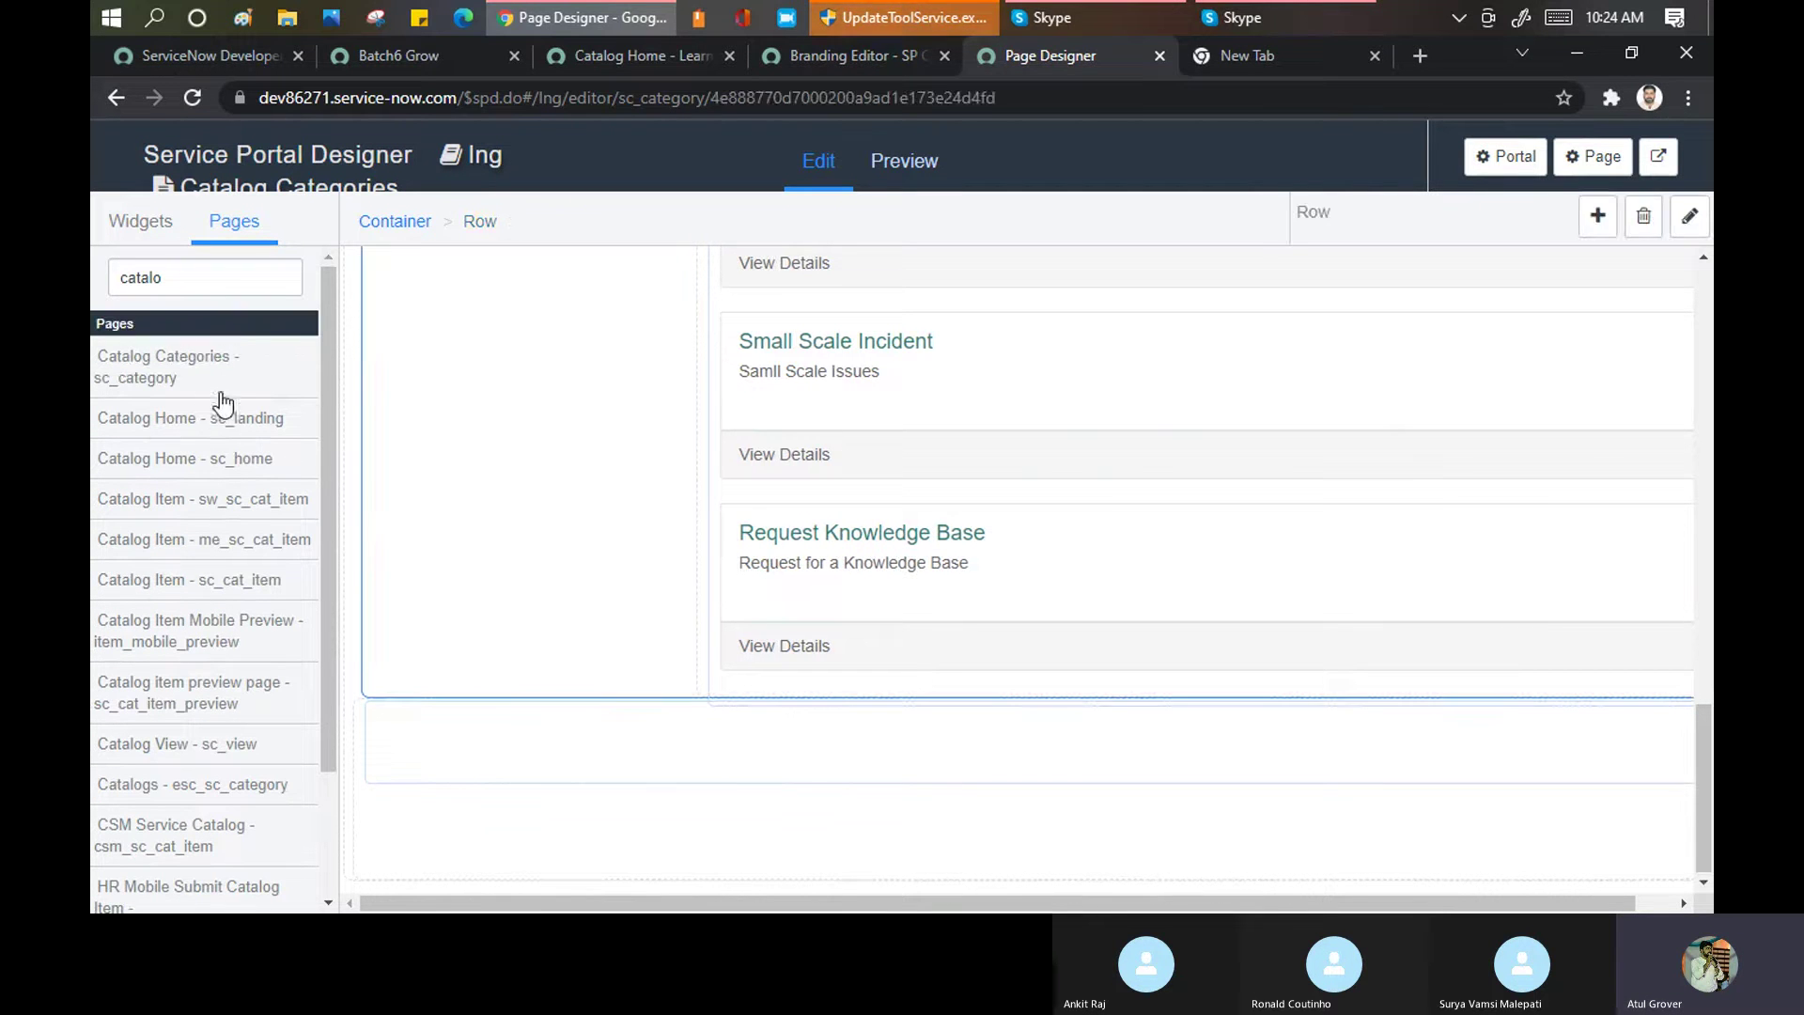
{"action": "scroll", "coordinate": [465, 381], "scroll_direction": "up", "scroll_amount": 8}
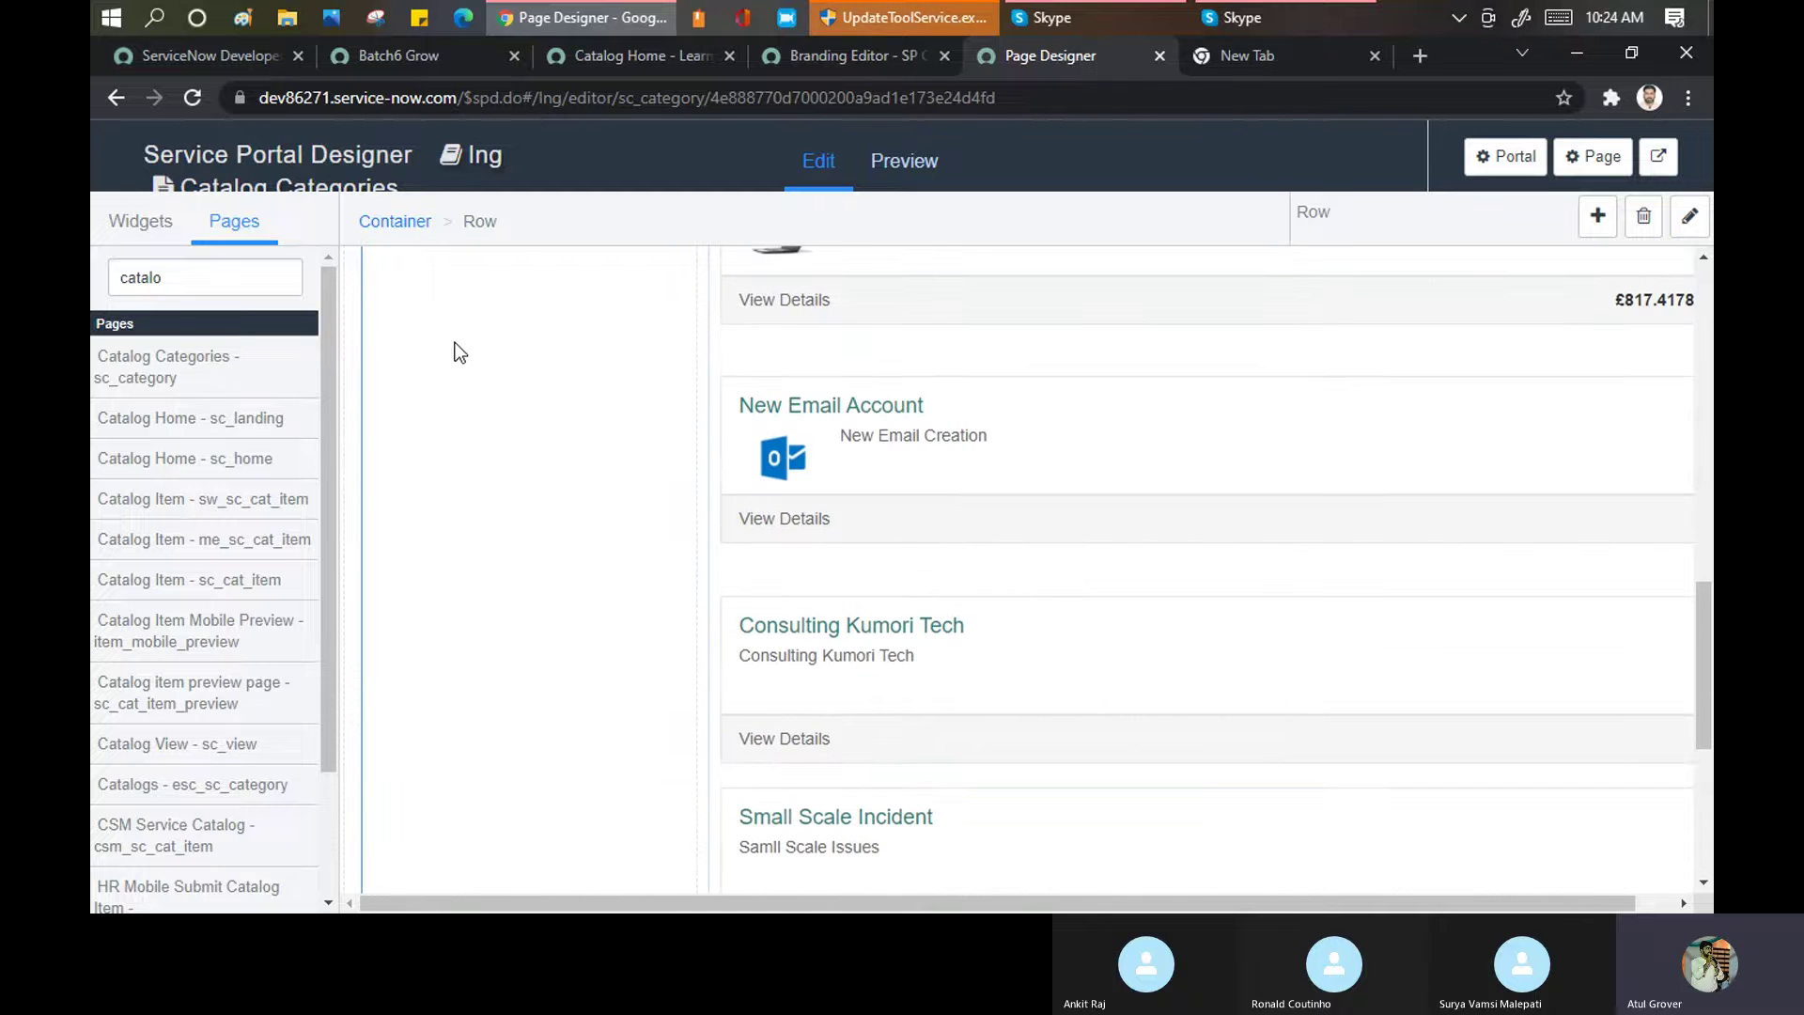
{"action": "scroll", "coordinate": [455, 350], "scroll_direction": "up", "scroll_amount": 5}
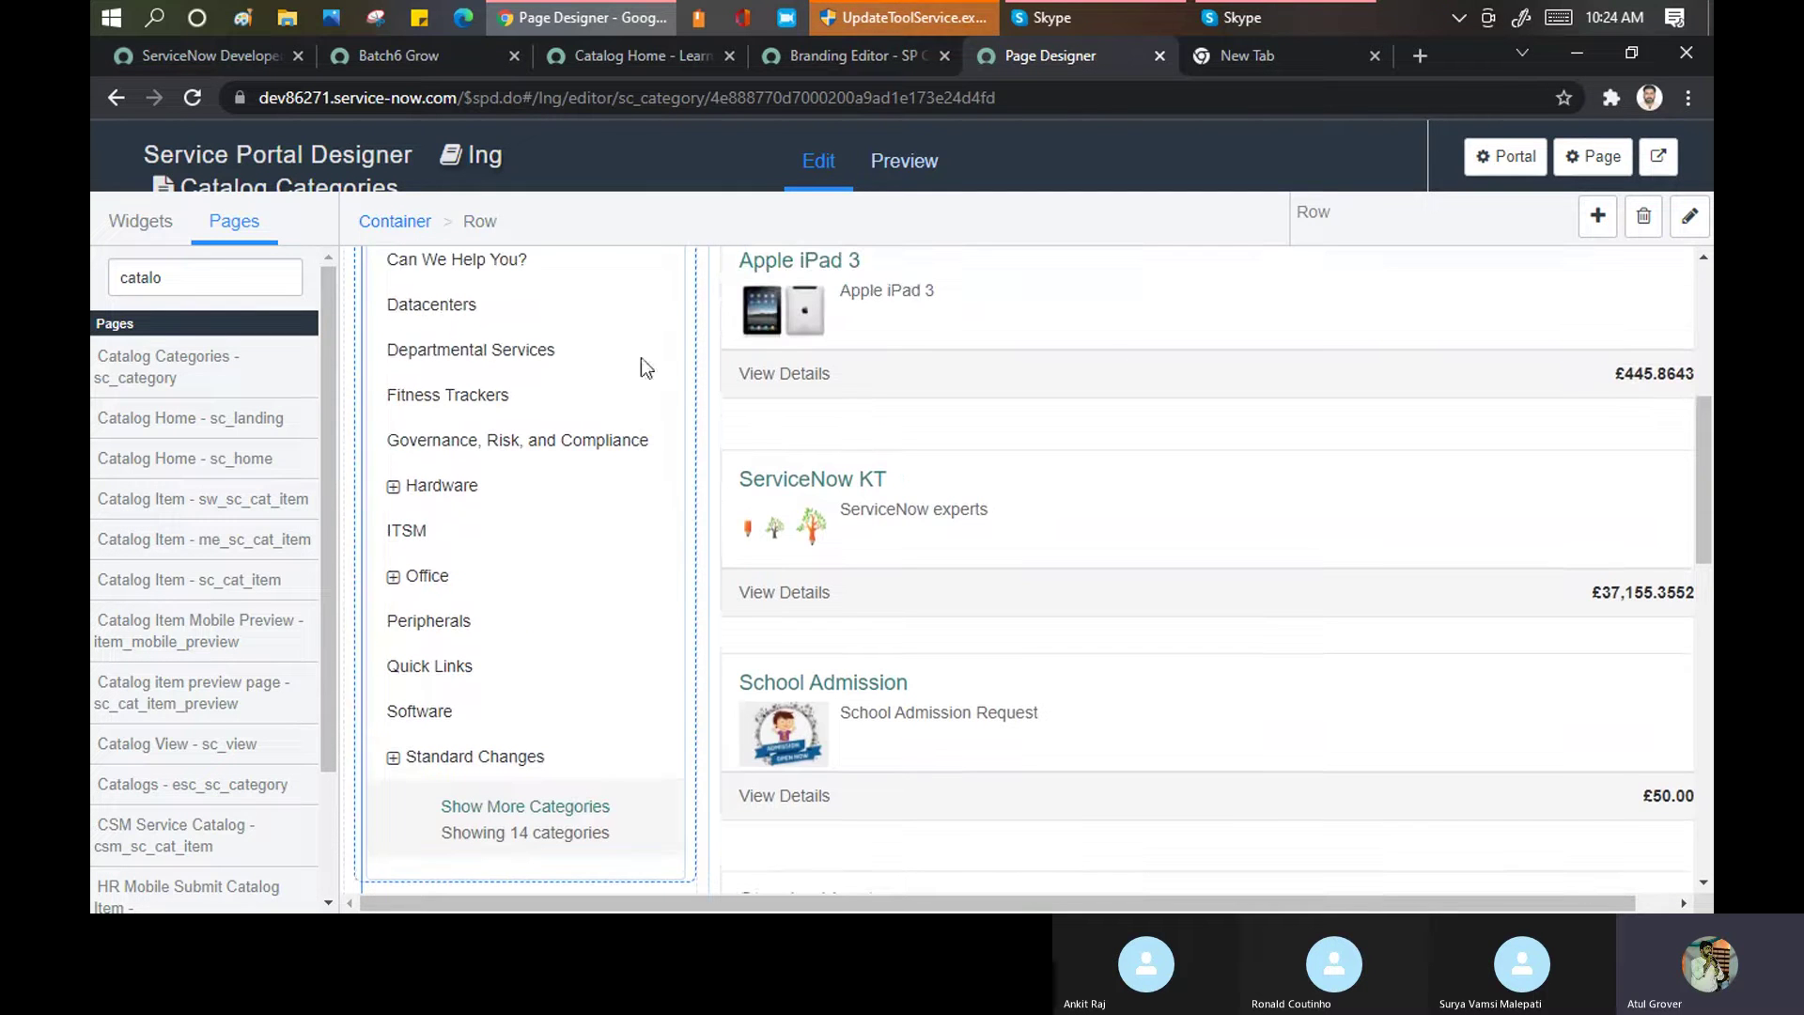
{"action": "left_click", "coordinate": [1600, 223]}
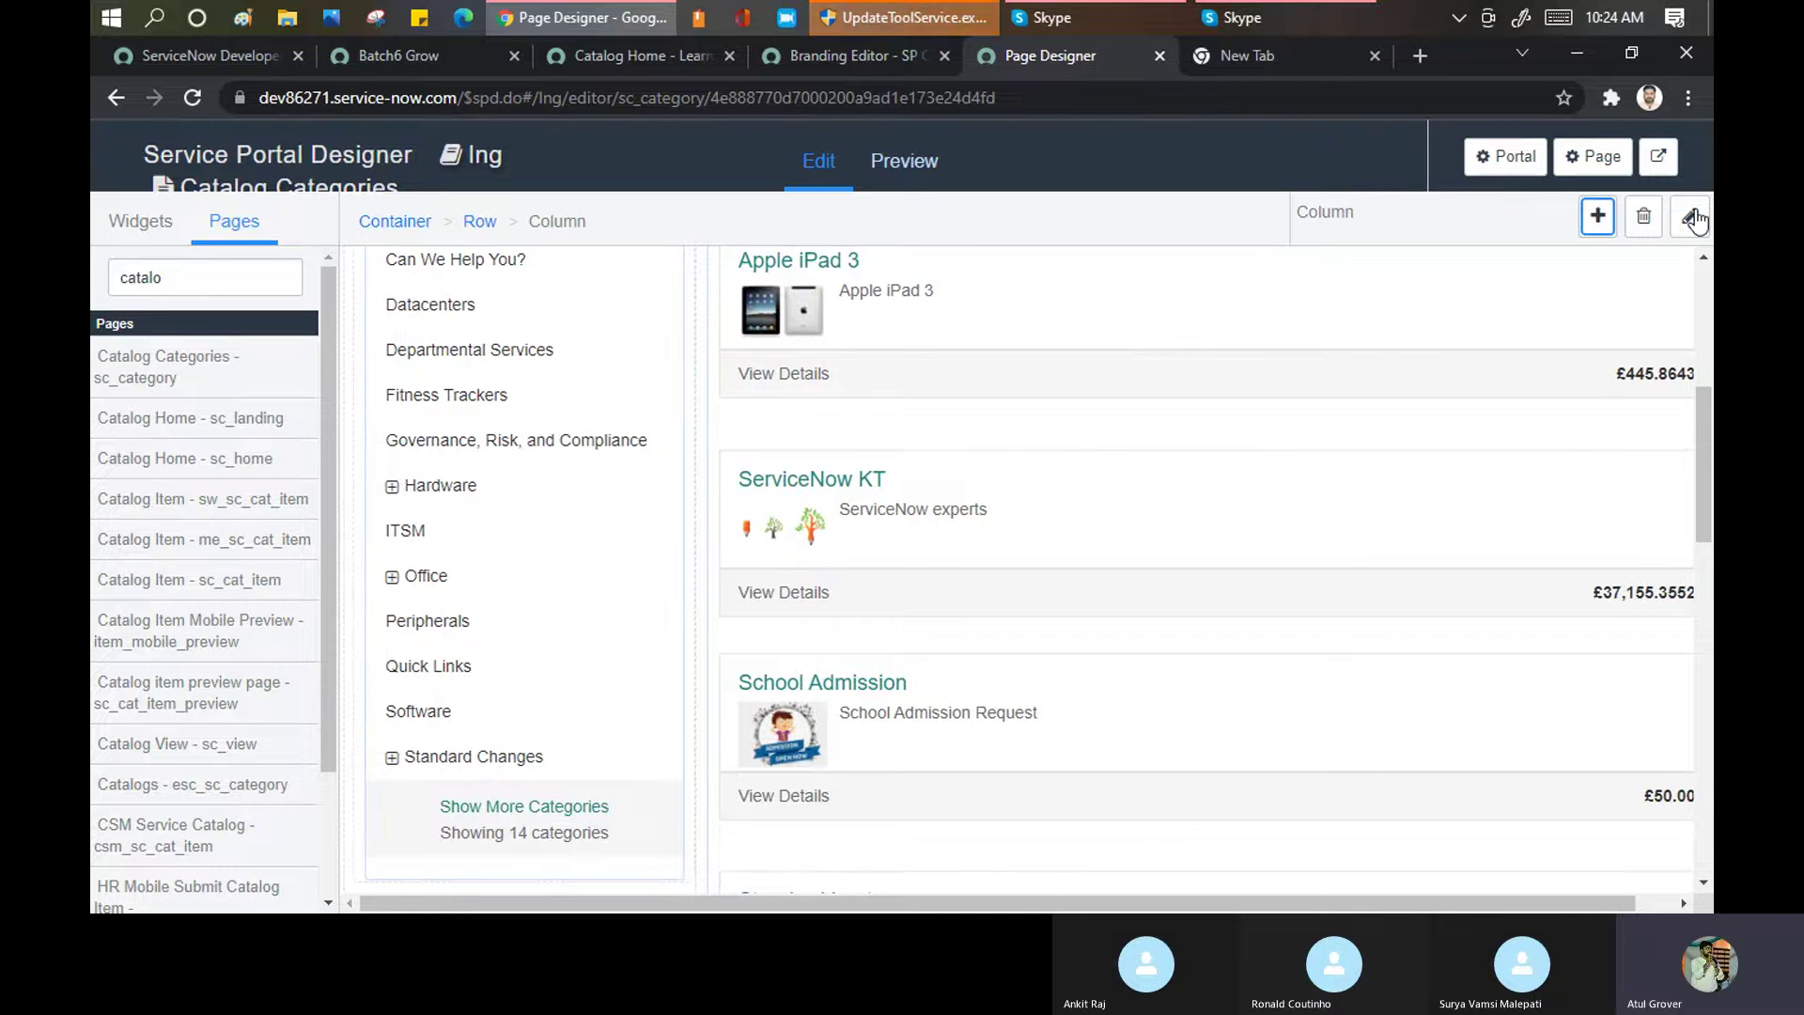
{"action": "left_click", "coordinate": [1599, 217]}
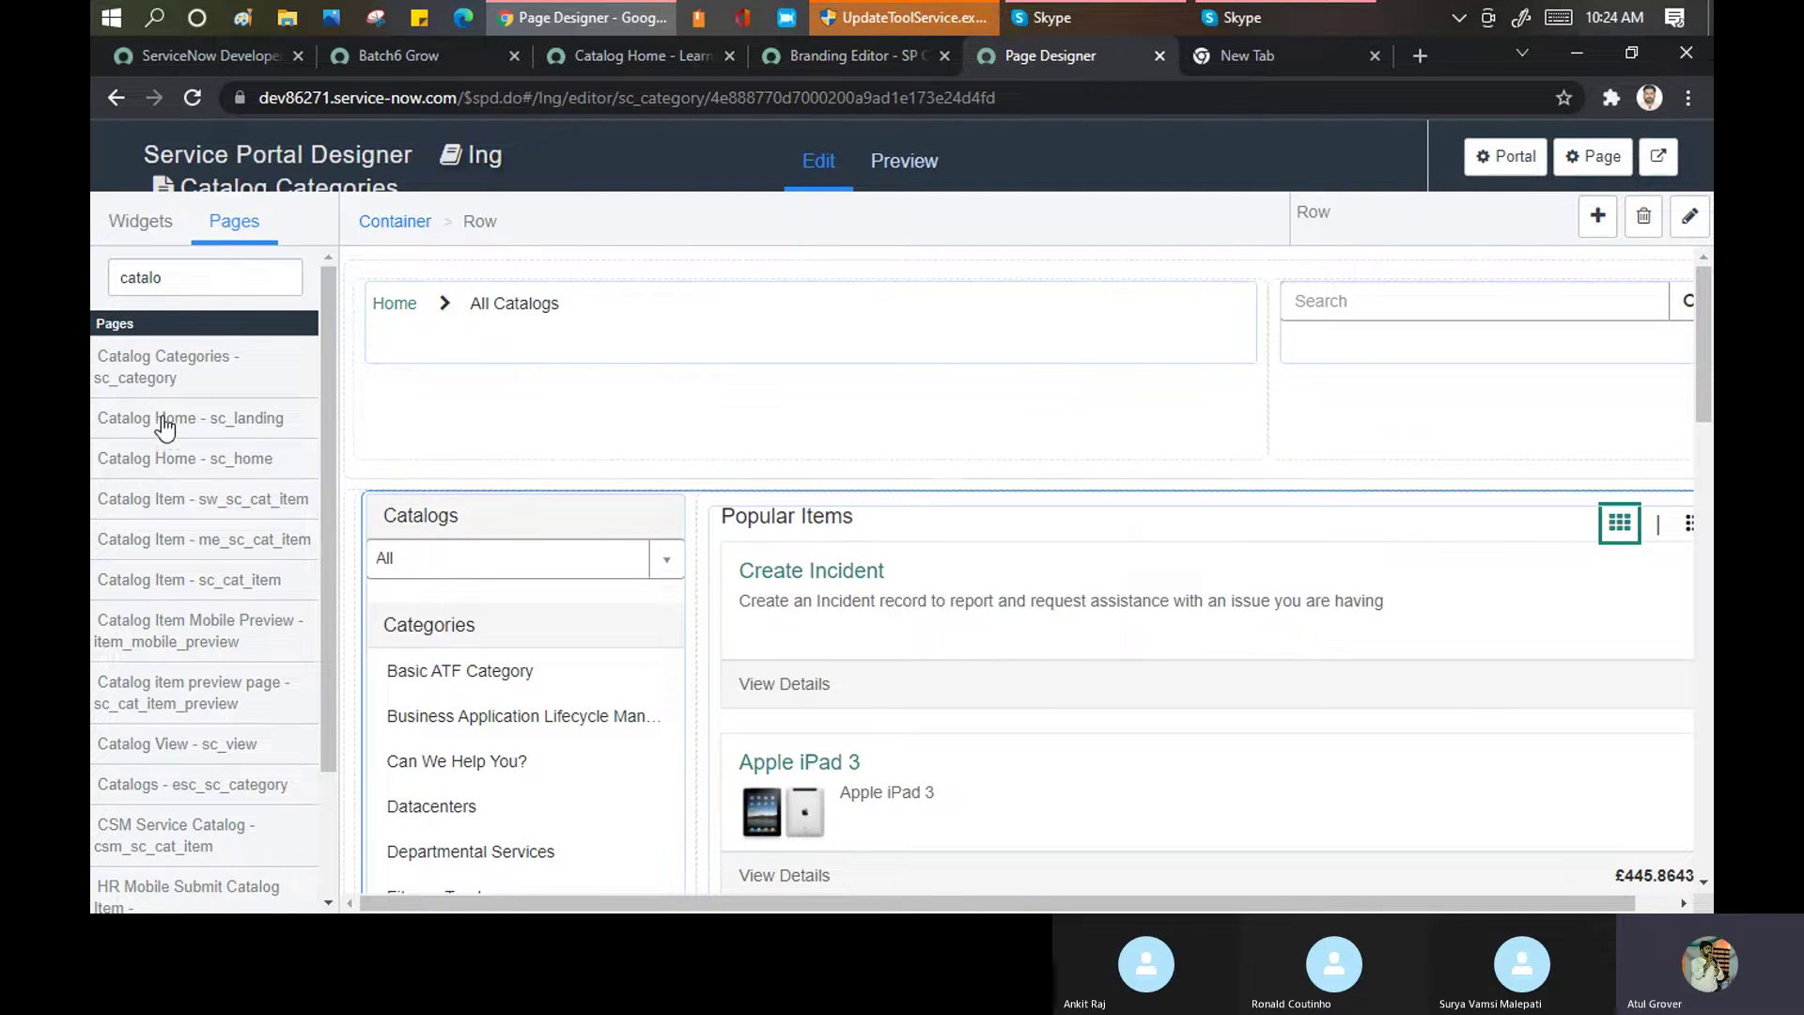
Inspect the breadcrumbs column and the search column beside it
{"action": "left_click_drag", "start_coordinate": [164, 425], "coordinate": [512, 423]}
{"action": "left_click_drag", "start_coordinate": [172, 434], "coordinate": [143, 423]}
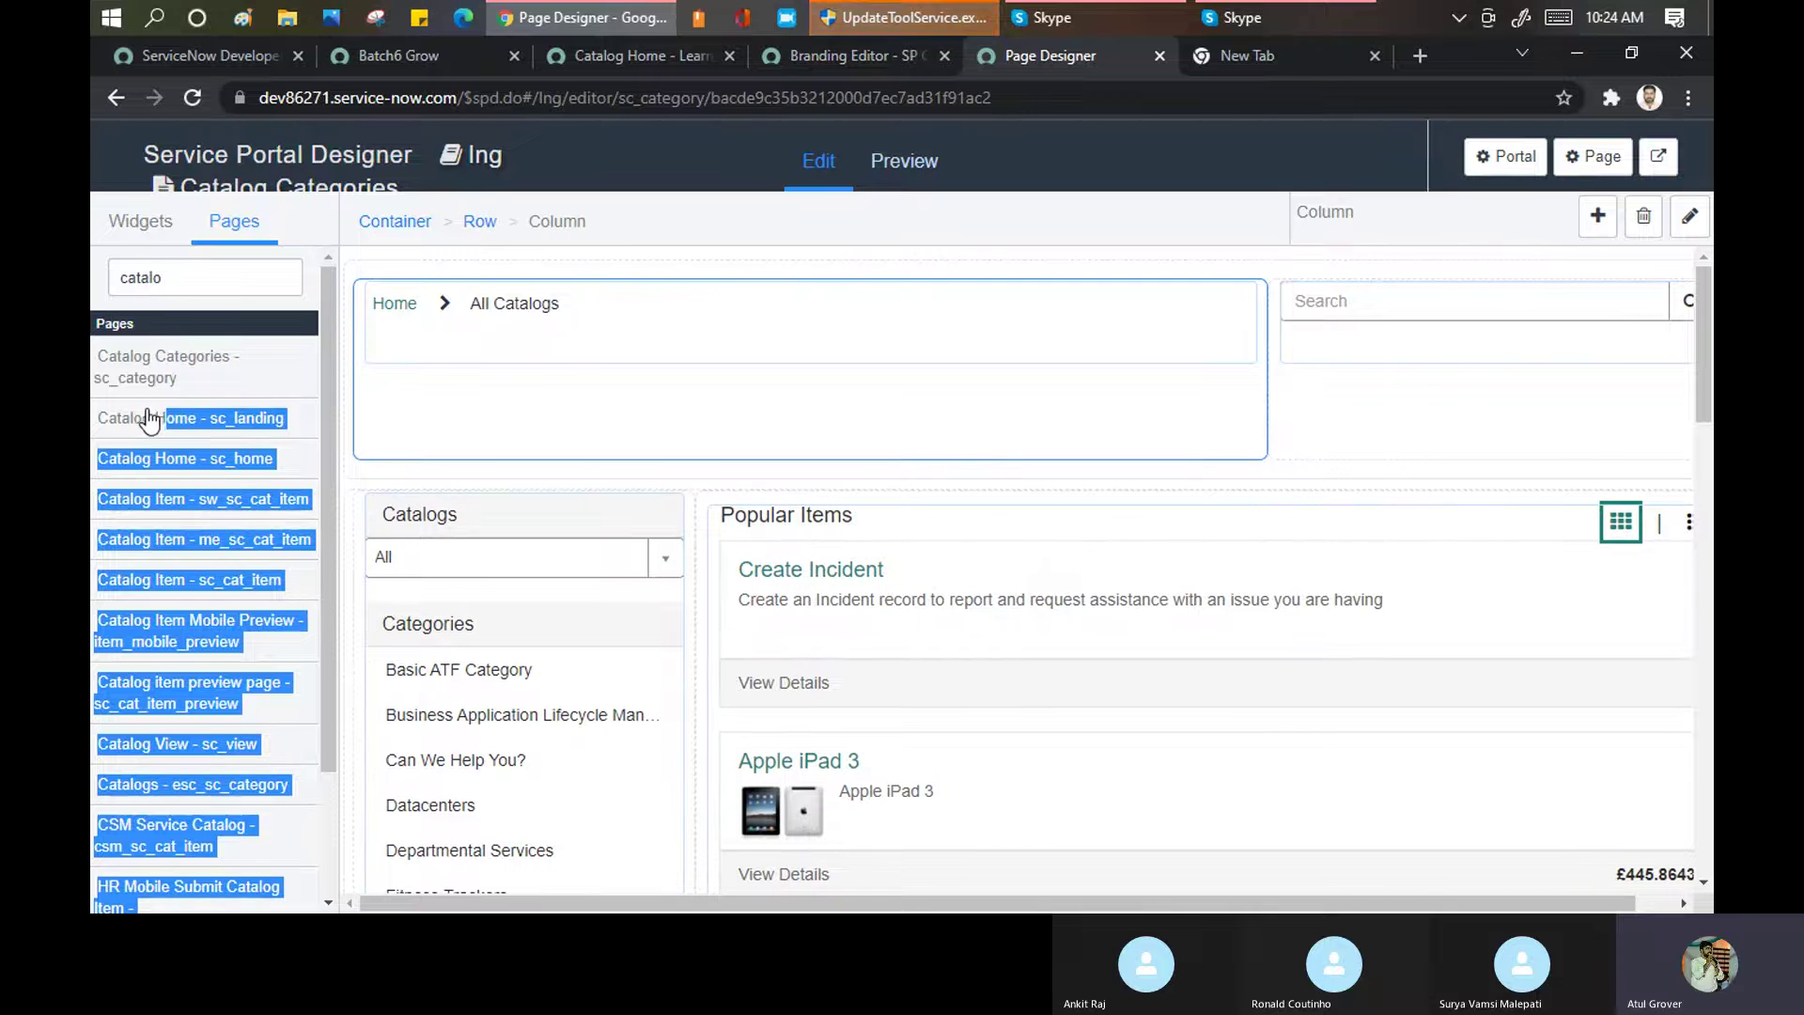
{"action": "left_click", "coordinate": [1304, 431]}
{"action": "left_click_drag", "start_coordinate": [199, 427], "coordinate": [223, 241]}
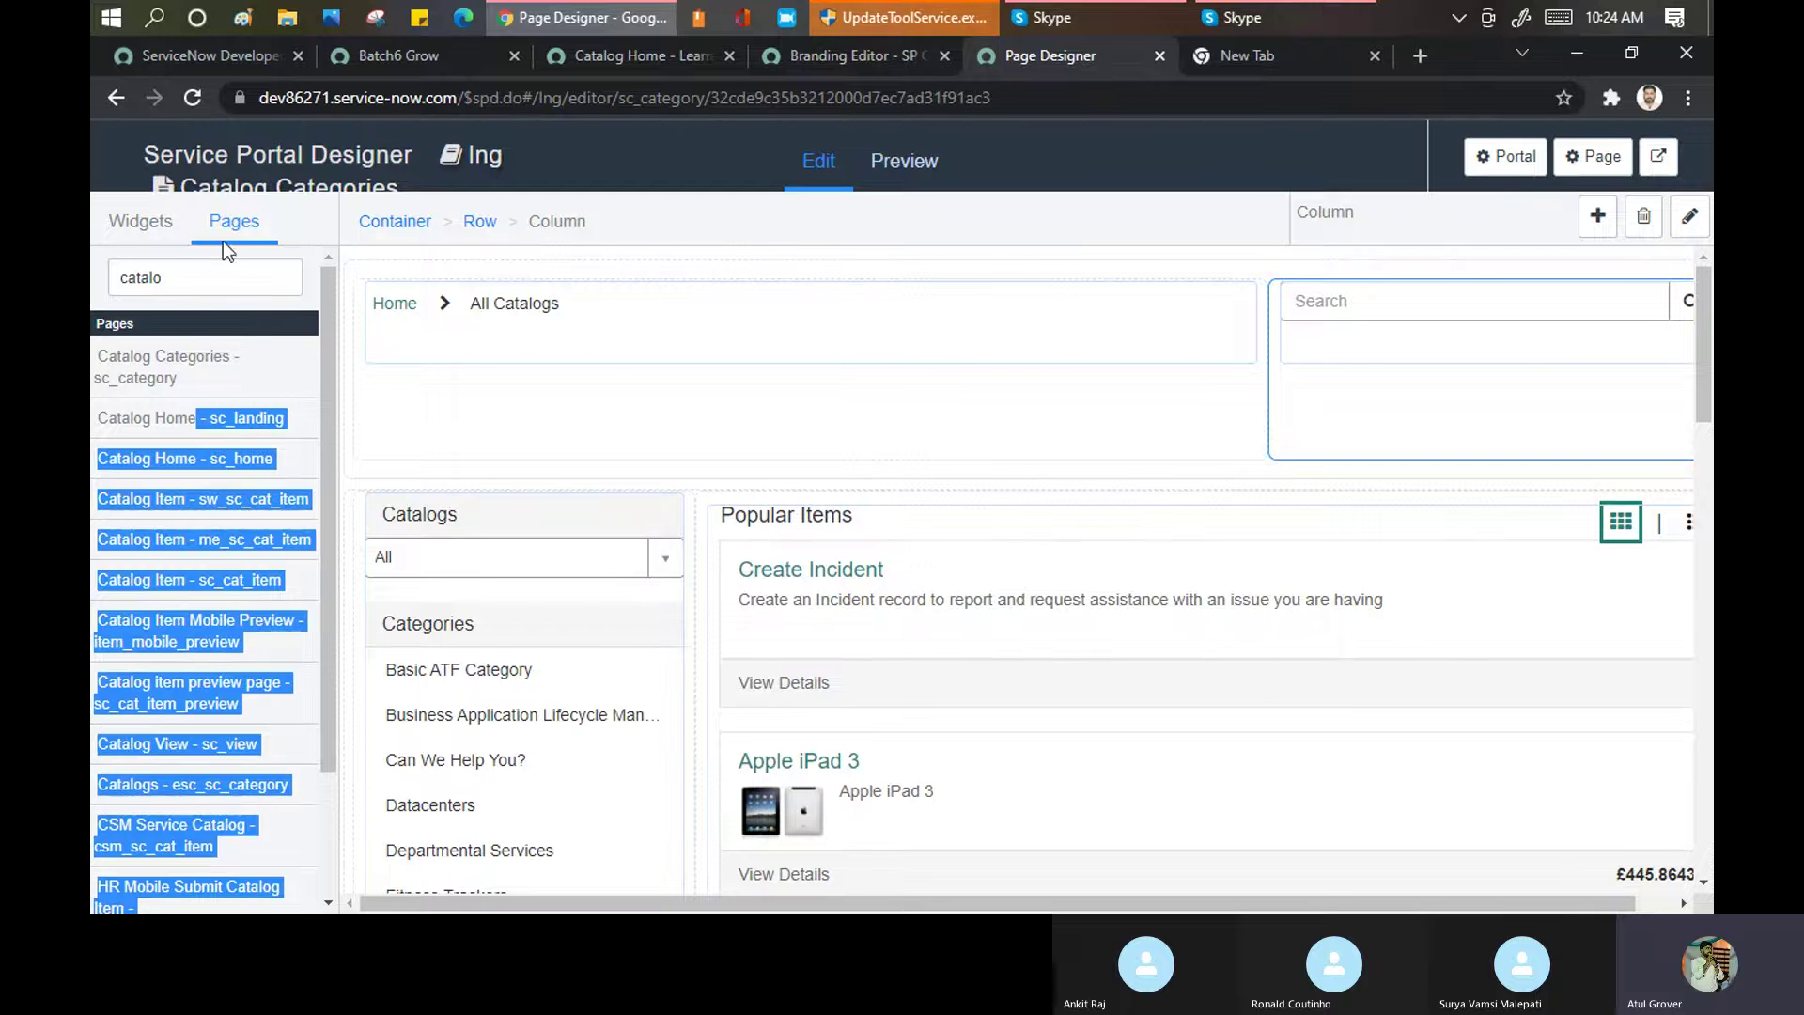
Drop the Cool Clock widget into the column under the Home > All Catalogs breadcrumbs
{"action": "left_click", "coordinate": [151, 221]}
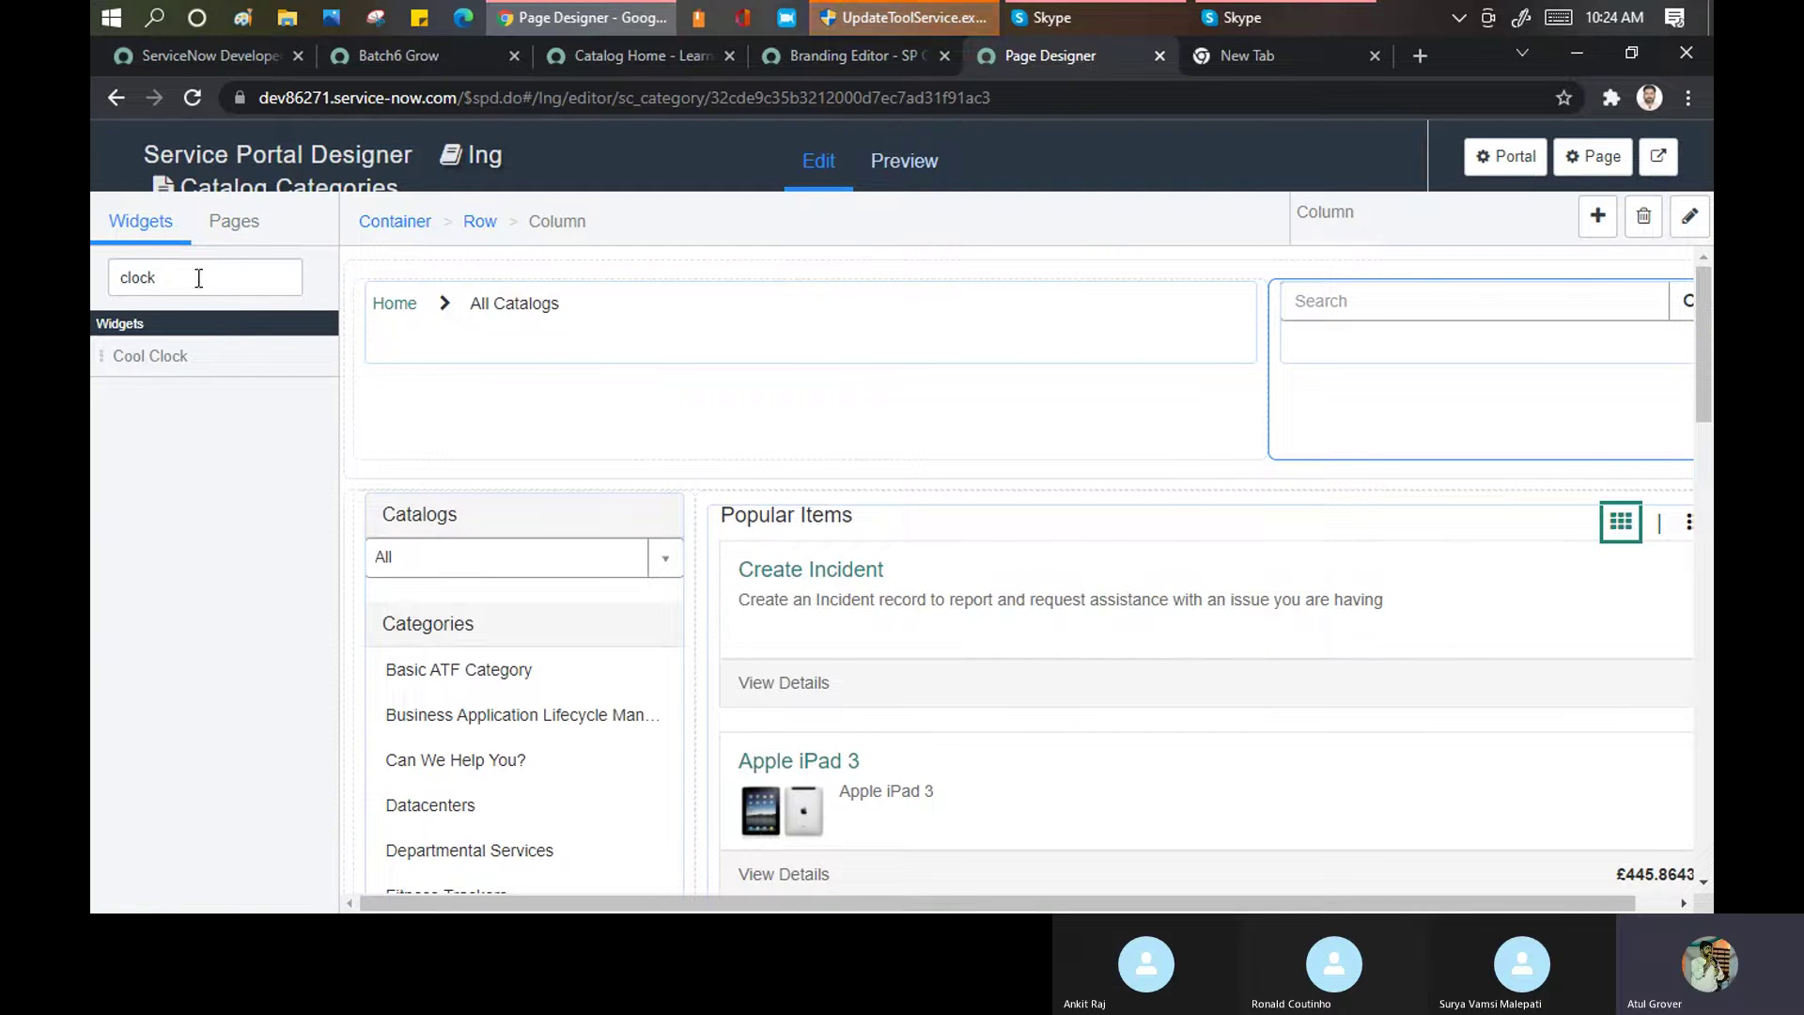
{"action": "left_click_drag", "start_coordinate": [144, 355], "coordinate": [458, 420]}
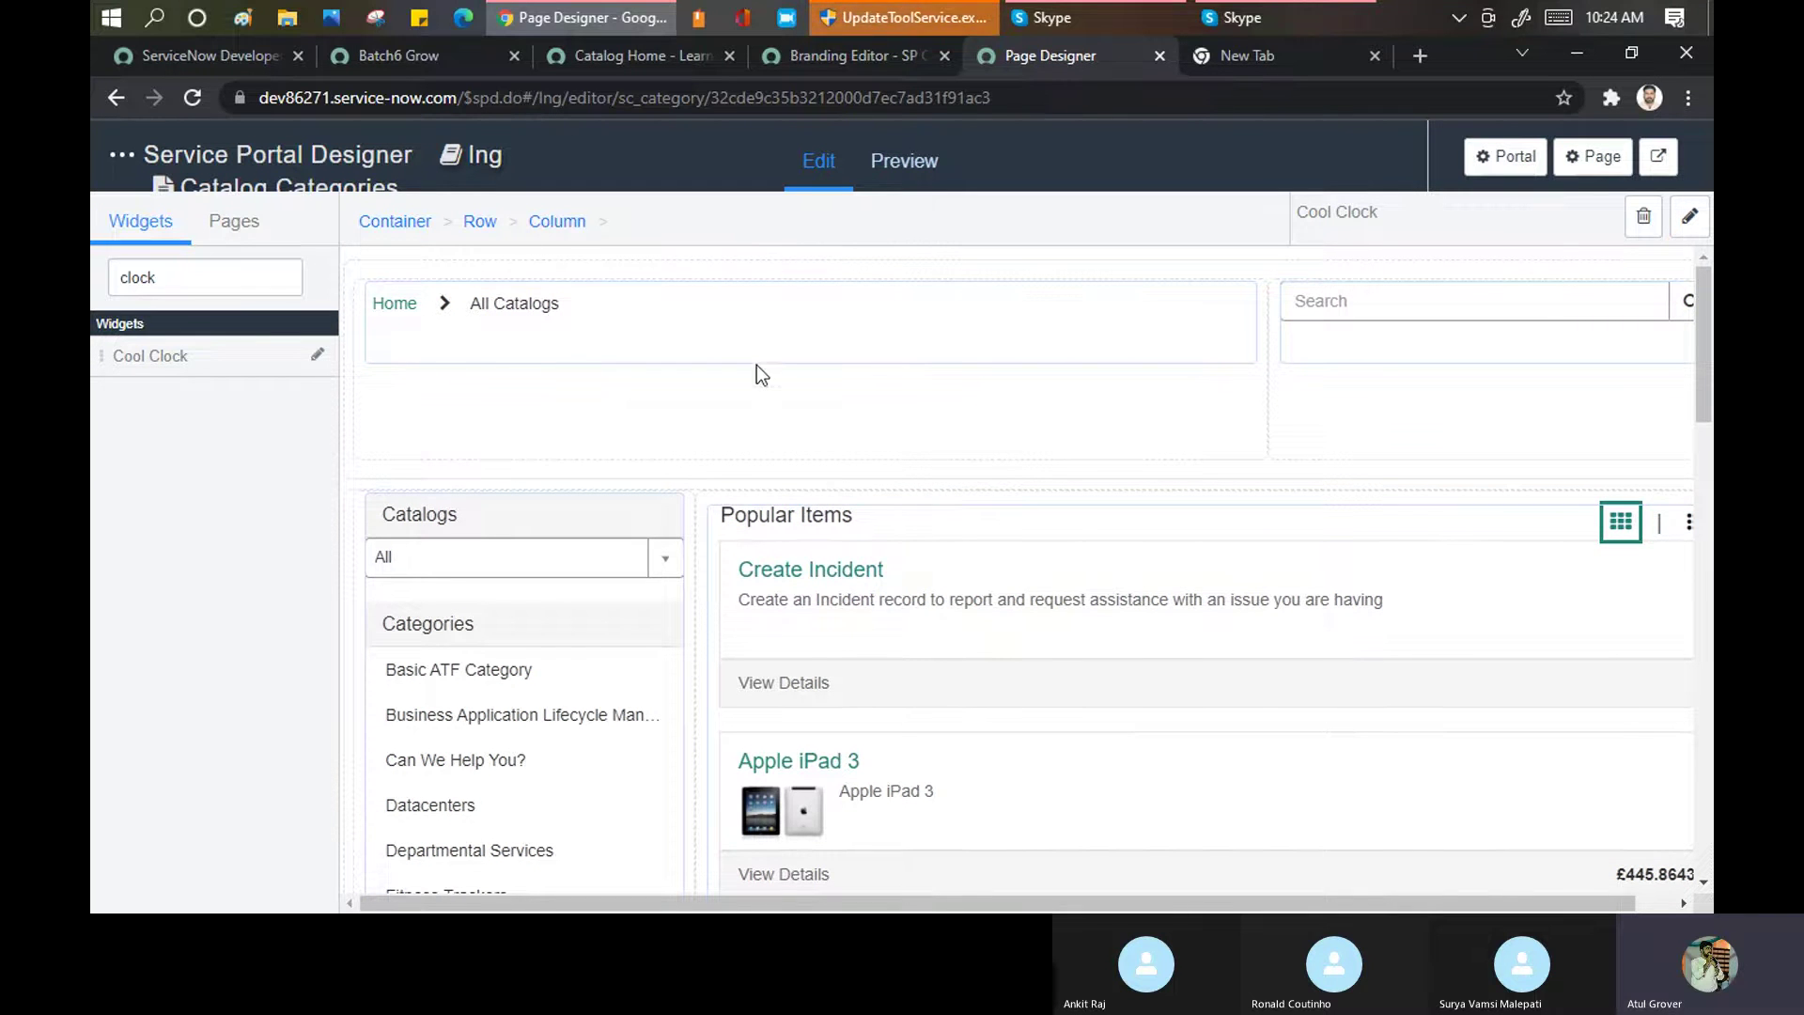
{"action": "scroll", "coordinate": [744, 488], "scroll_direction": "down", "scroll_amount": 3}
{"action": "scroll", "coordinate": [793, 506], "scroll_direction": "up", "scroll_amount": 2}
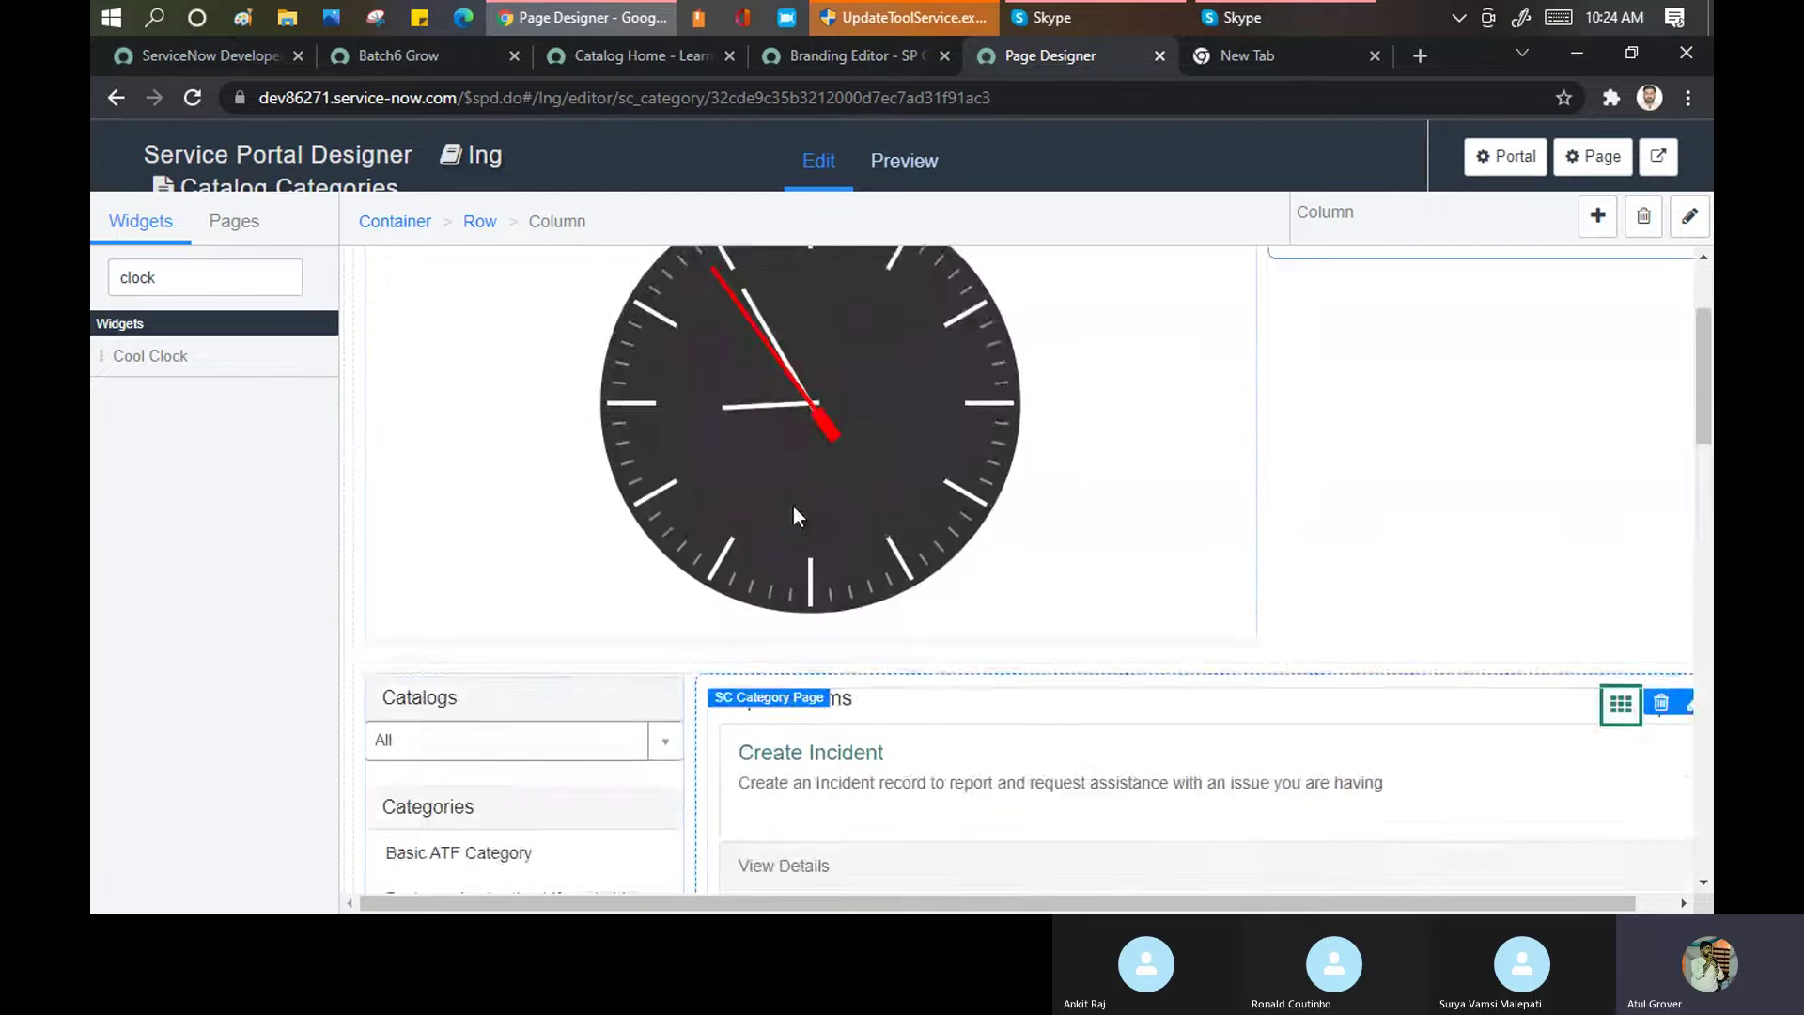
{"action": "scroll", "coordinate": [815, 438], "scroll_direction": "up", "scroll_amount": 3}
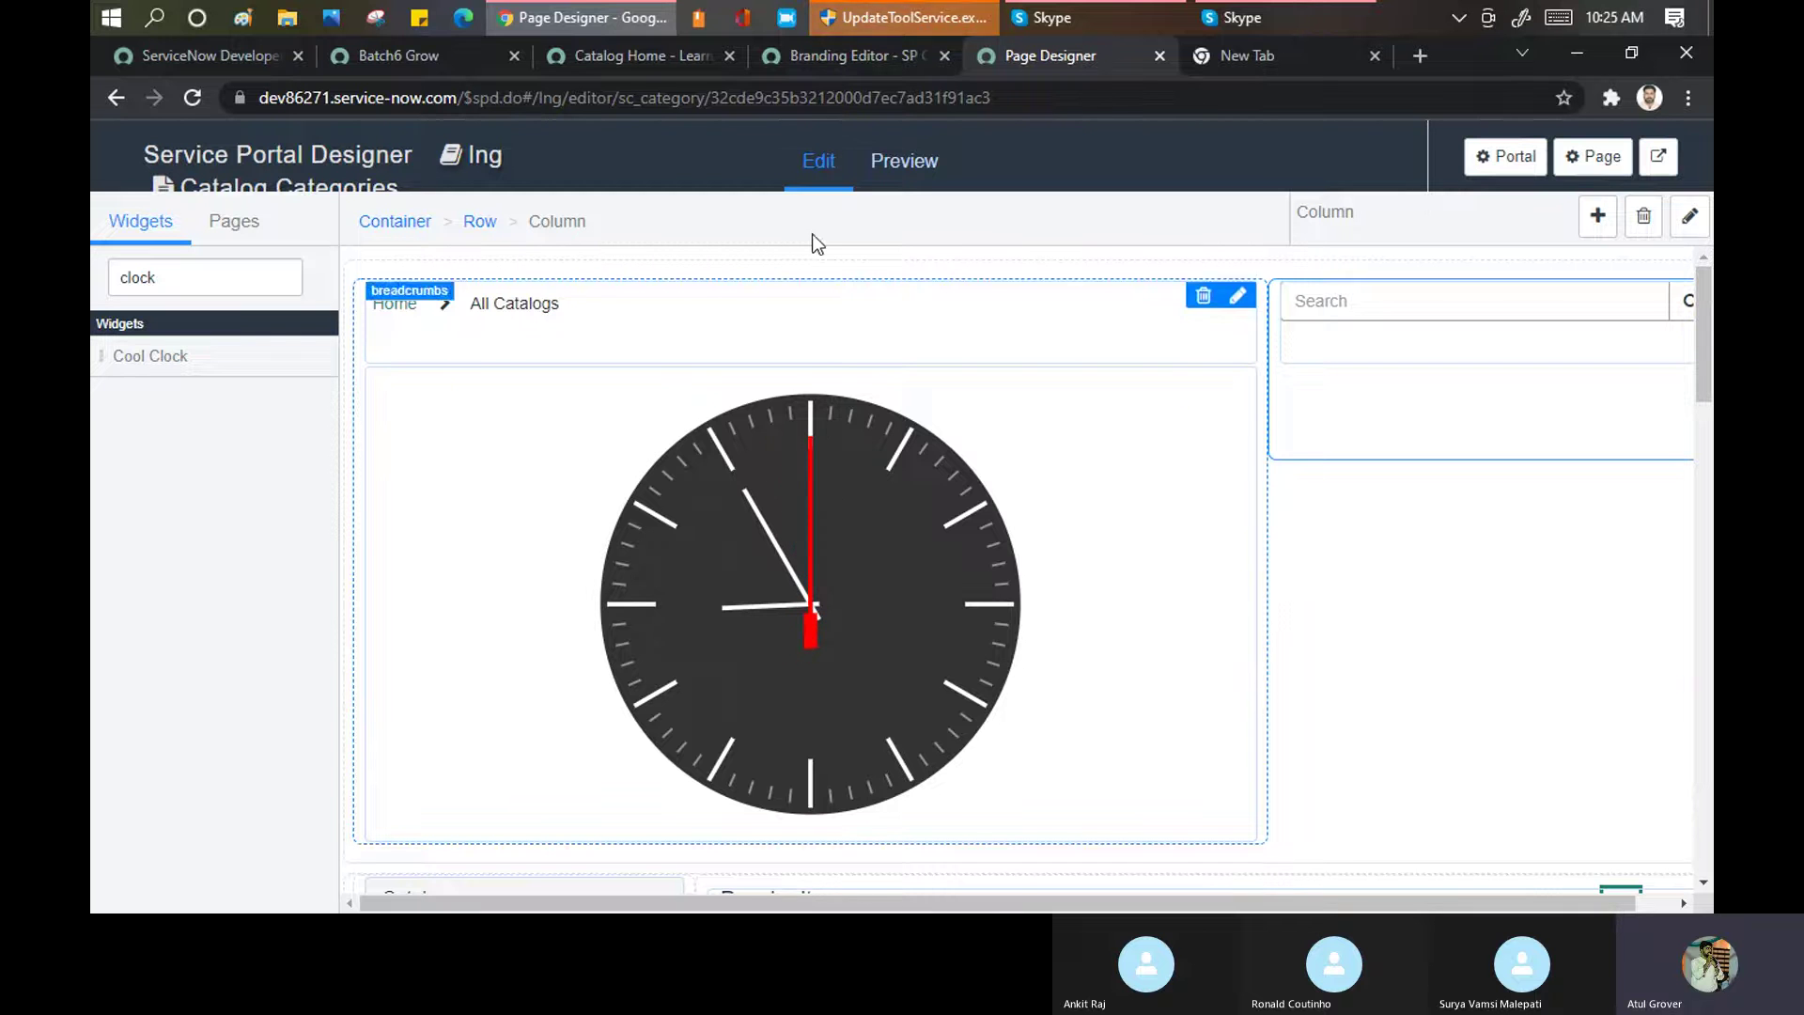
Preview the Catalog Categories page, reload the Catalog Home tab, and return to the preview
{"action": "left_click", "coordinate": [883, 167]}
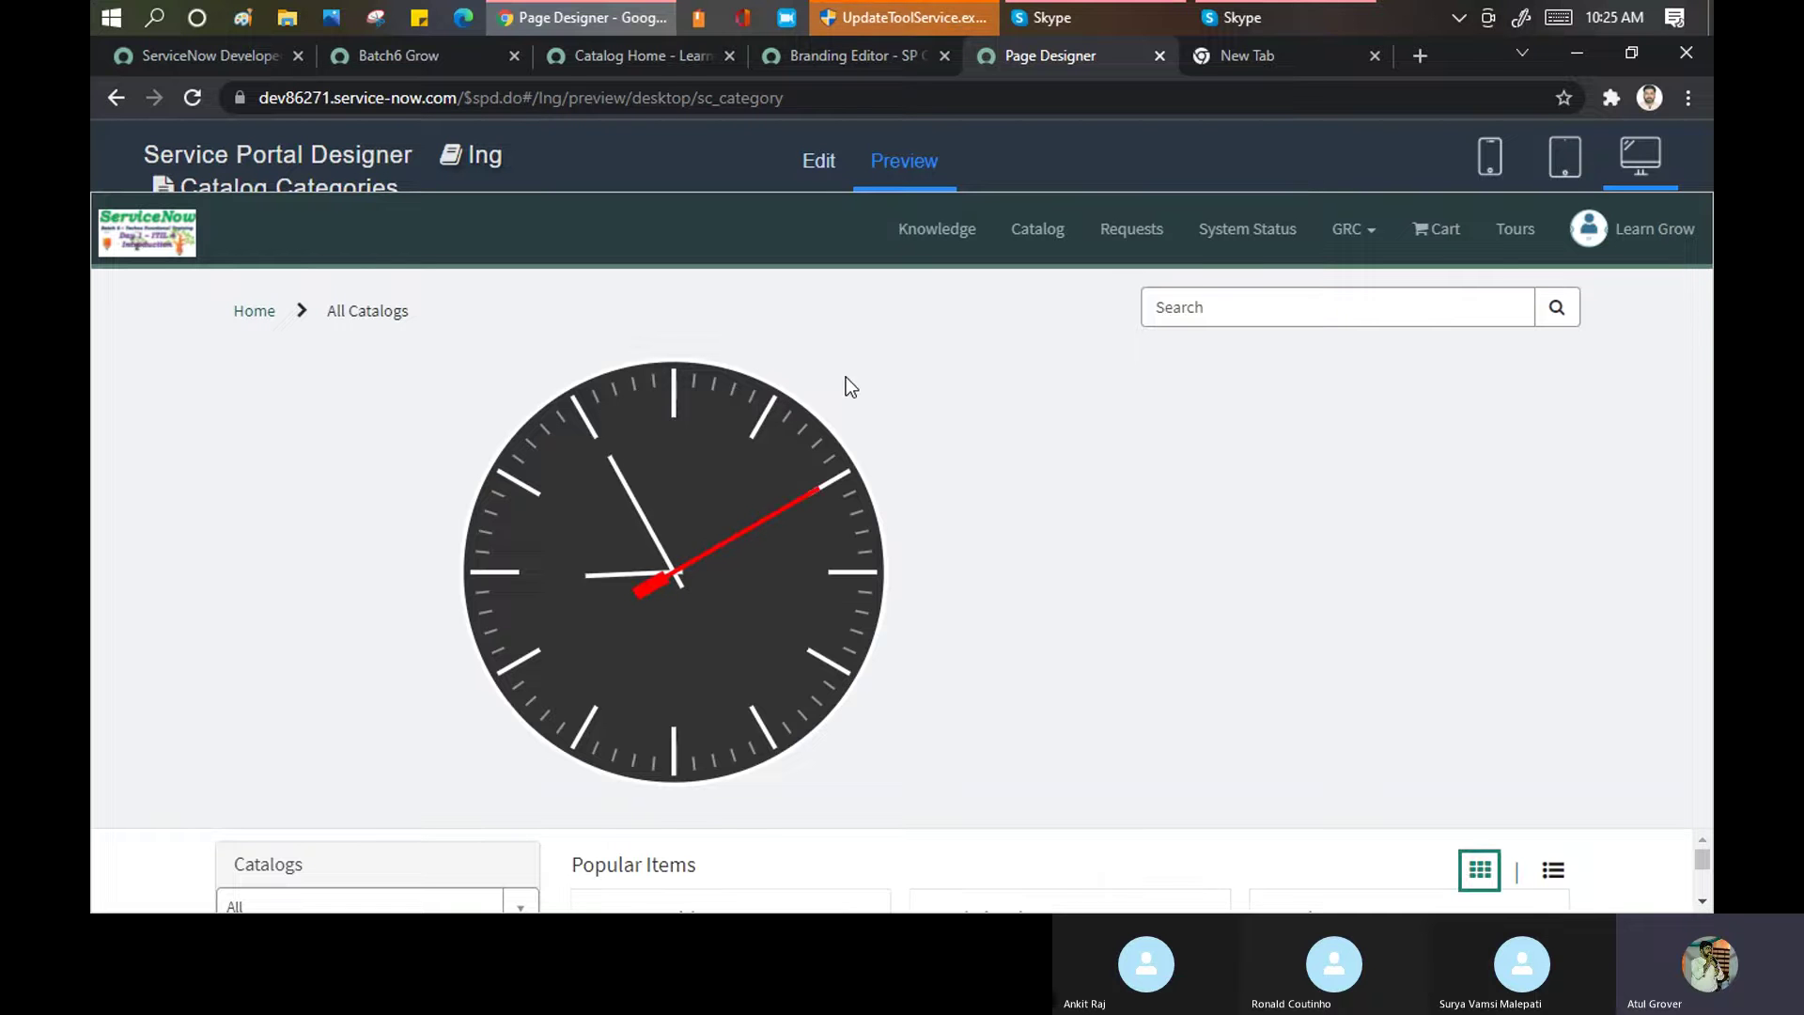
{"action": "left_click", "coordinate": [833, 58]}
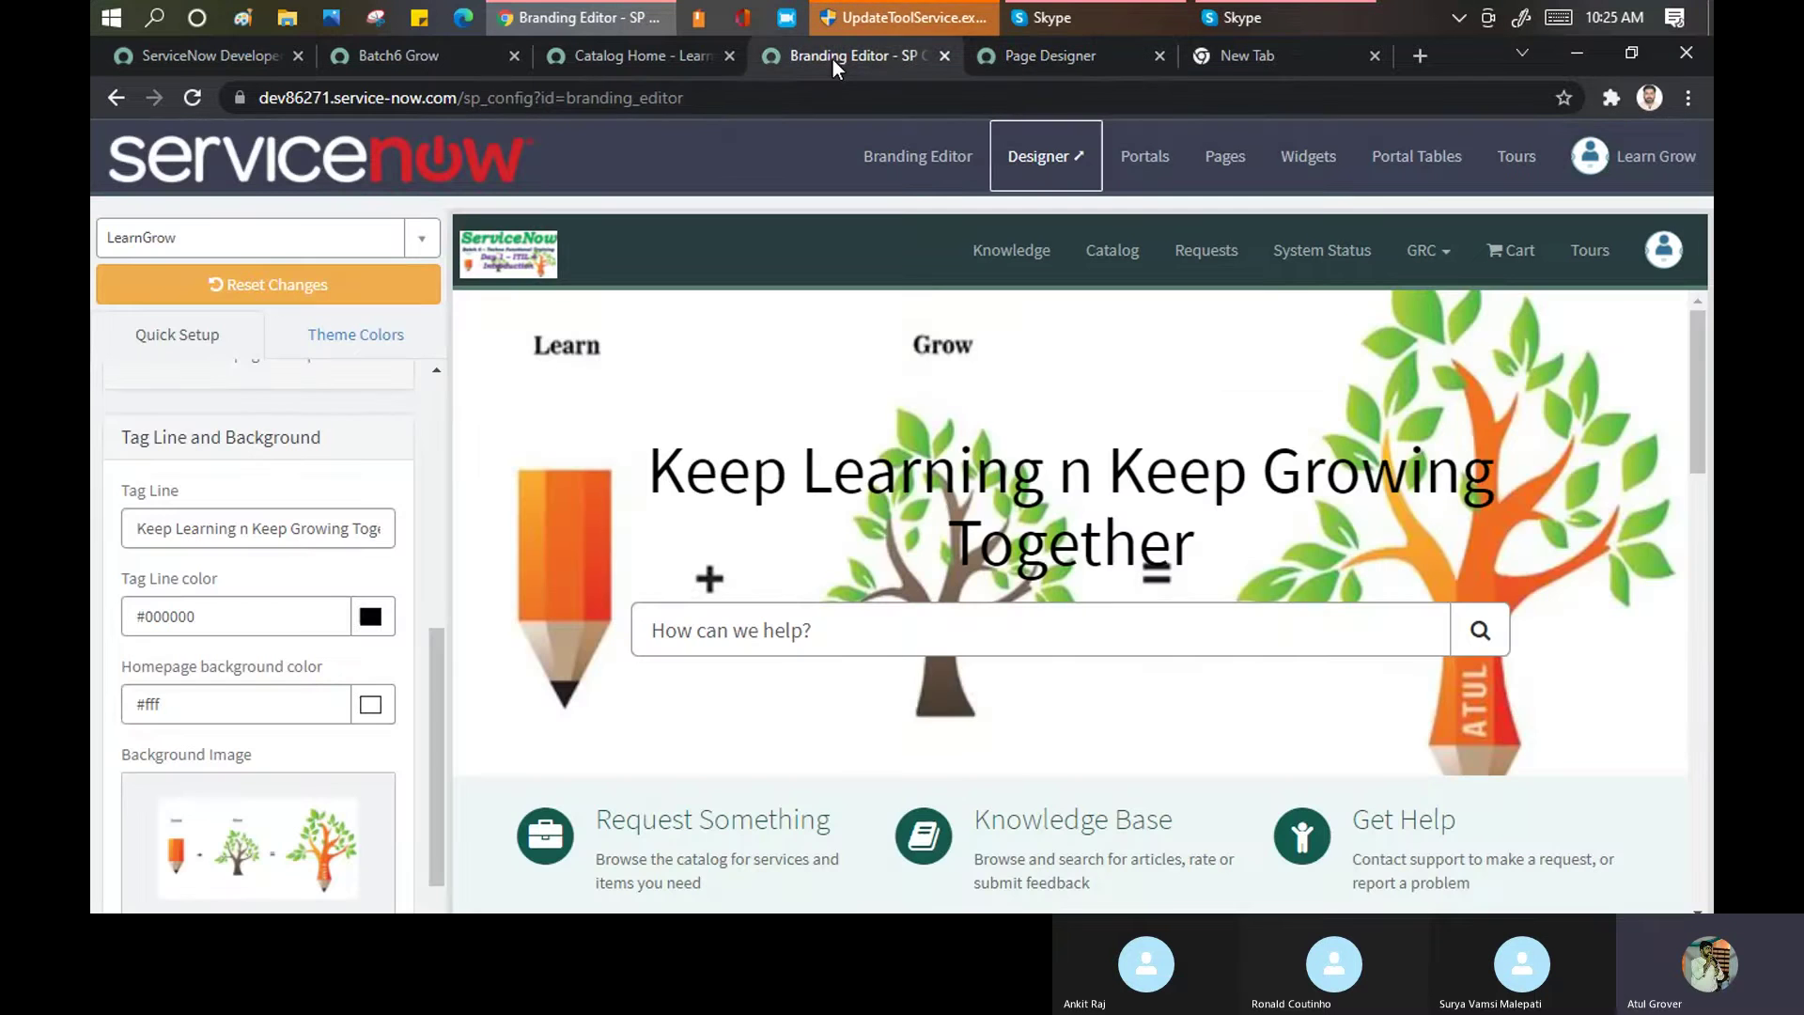
{"action": "left_click", "coordinate": [645, 53]}
{"action": "left_click", "coordinate": [686, 98]}
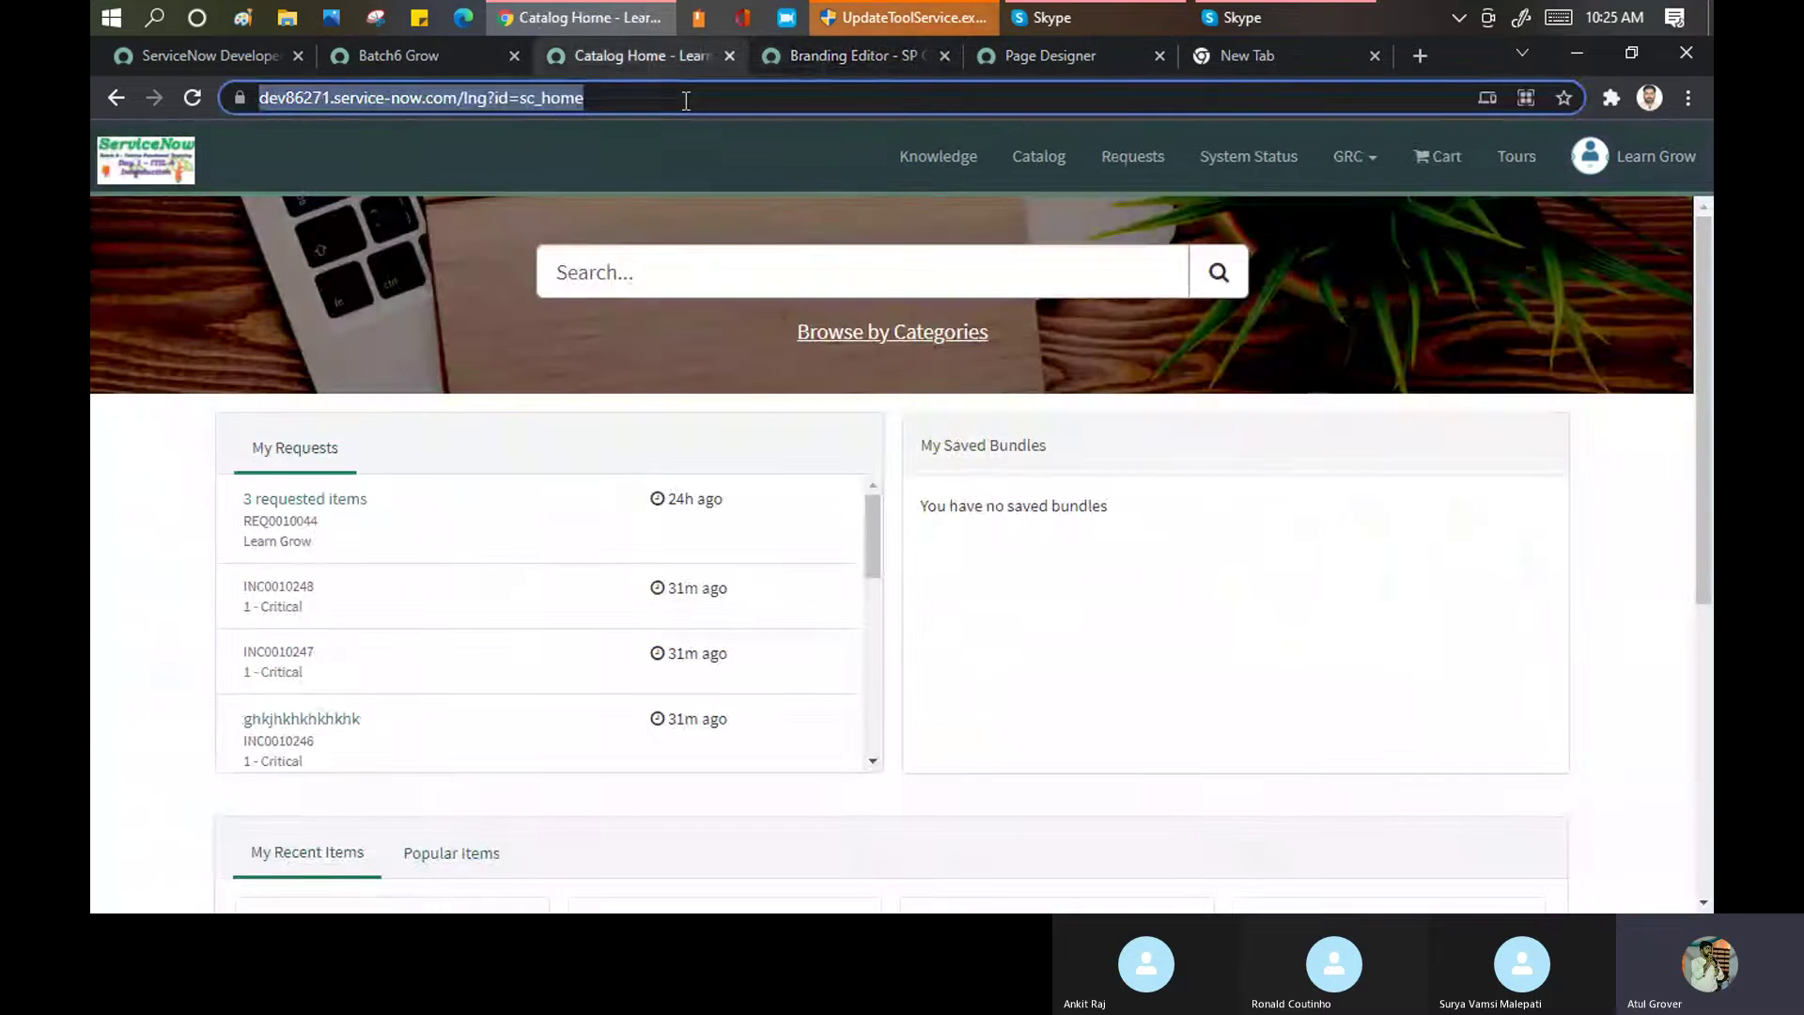
{"action": "key", "text": "Return"}
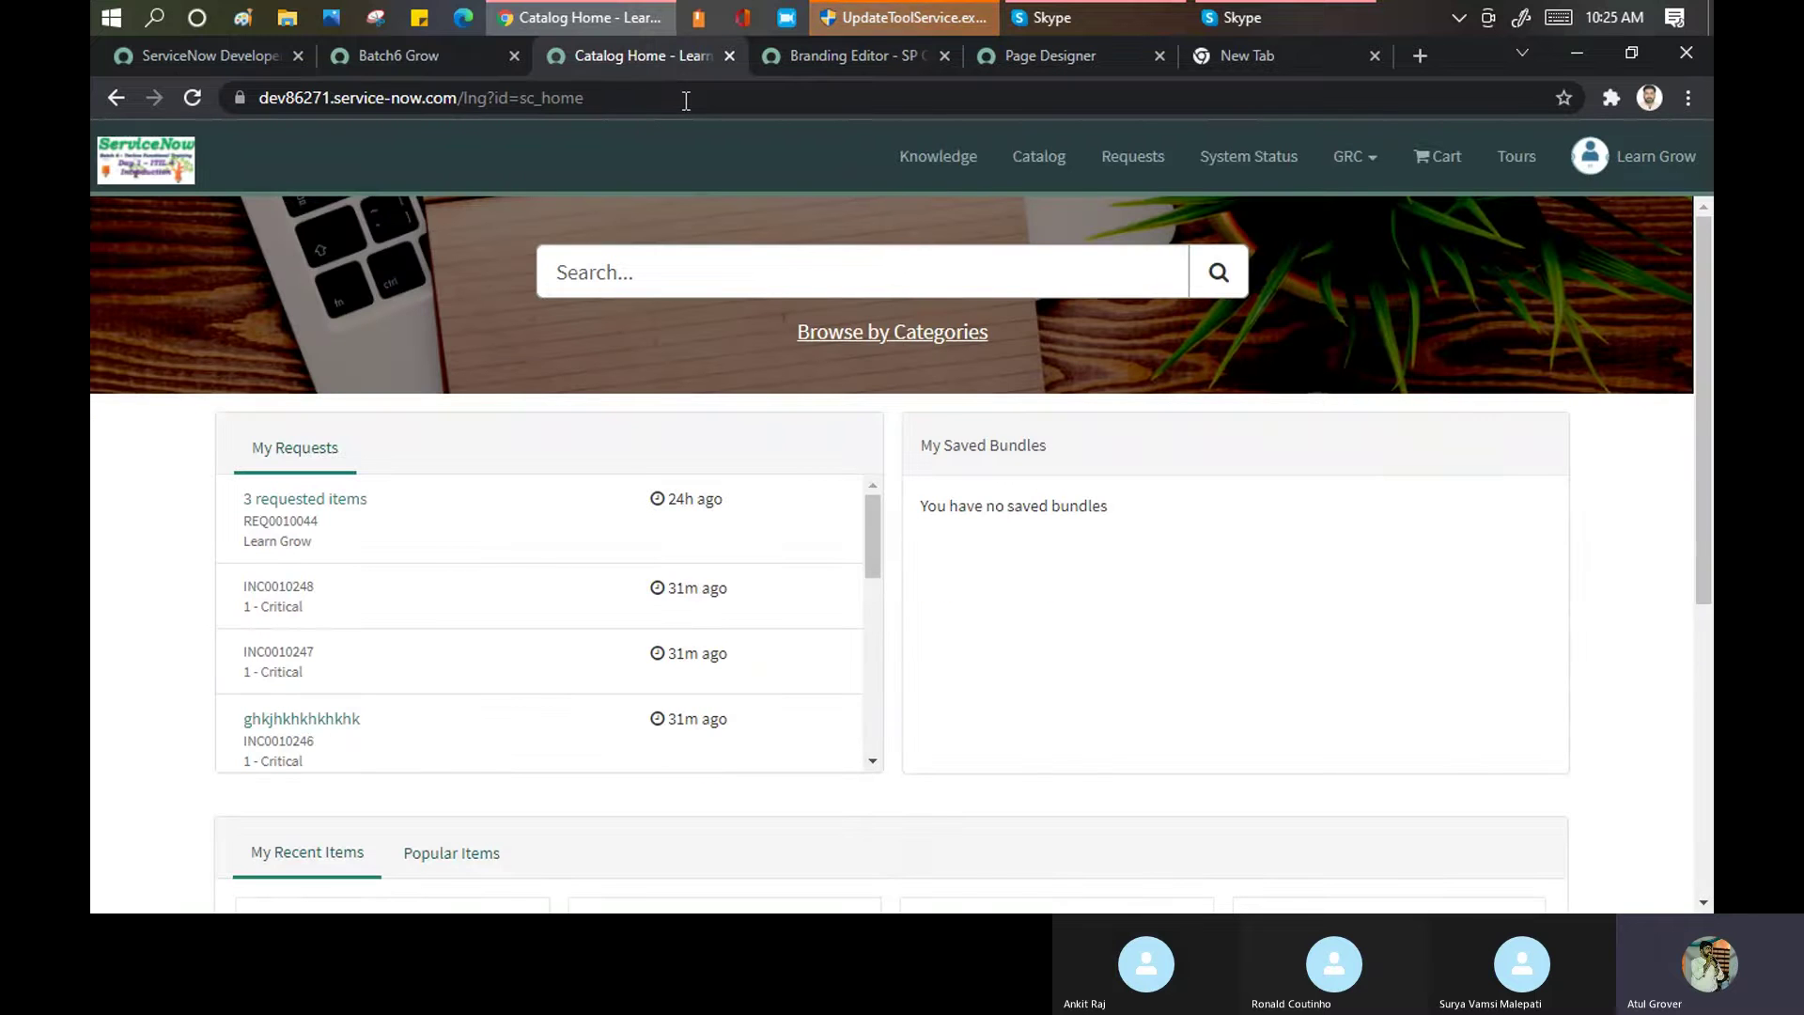
{"action": "left_click", "coordinate": [848, 55]}
{"action": "left_click", "coordinate": [1012, 64]}
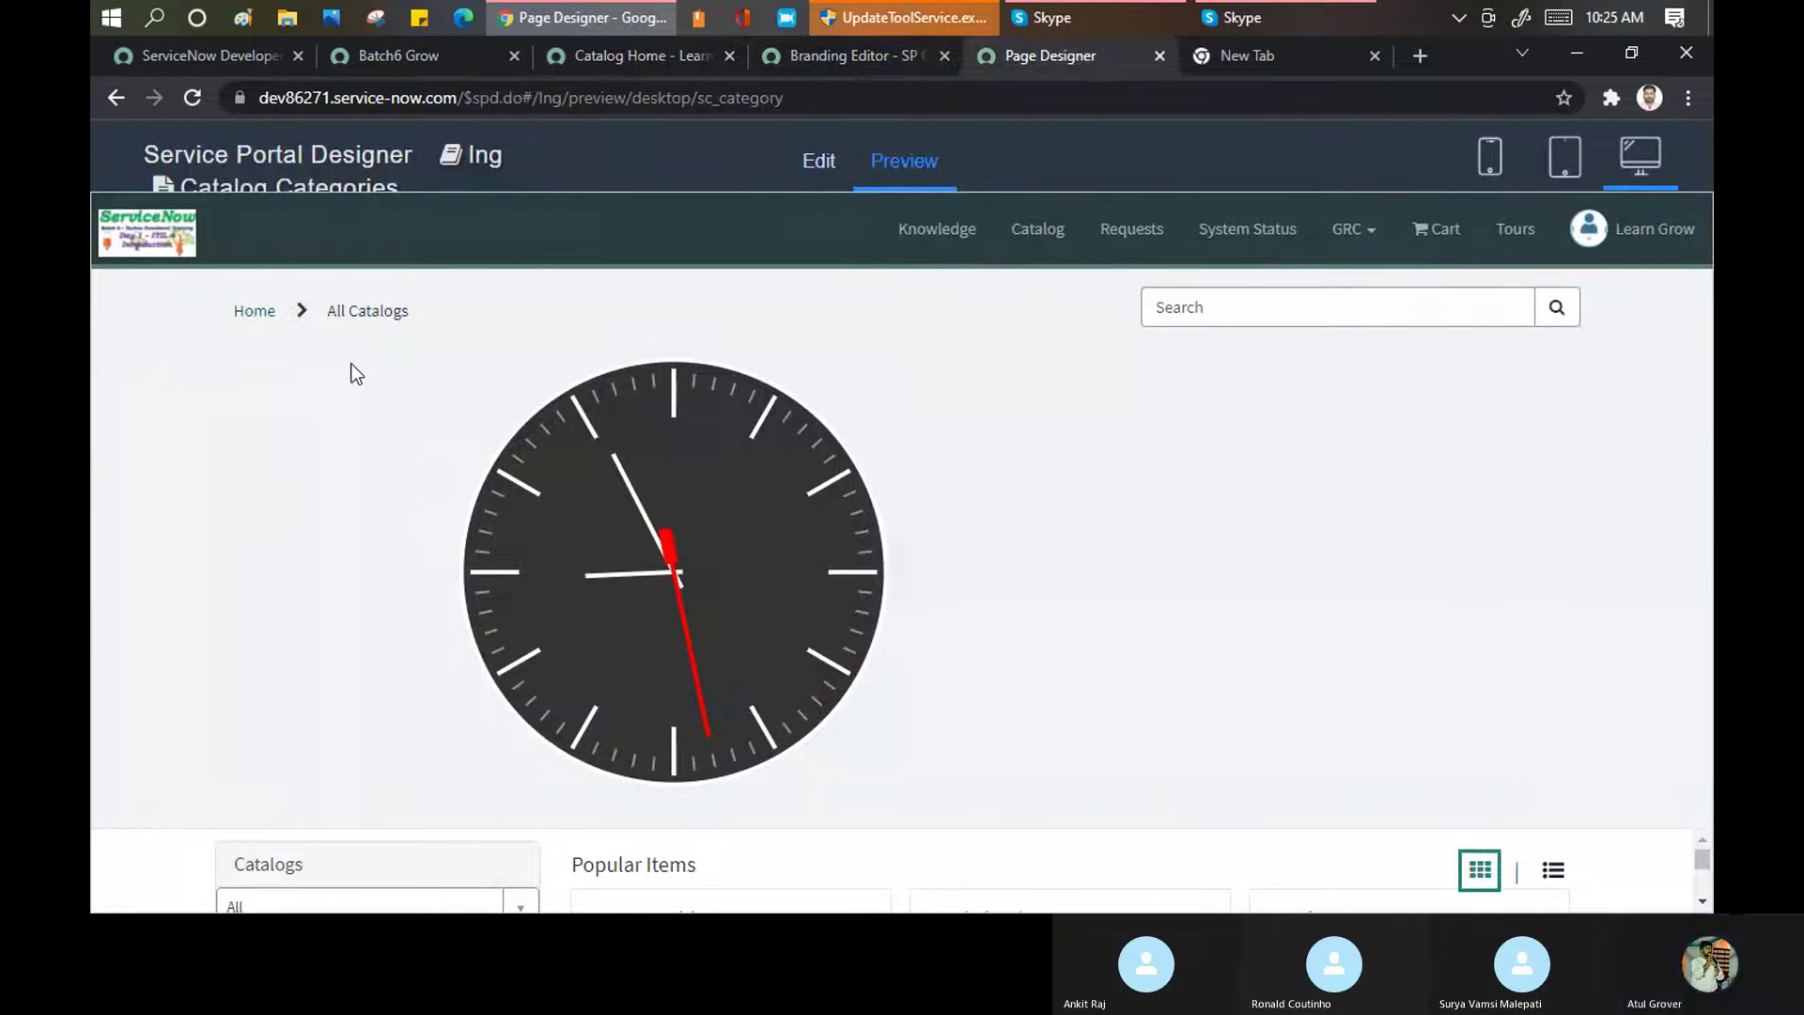
Strip the page ID from the Catalog Home address to load the portal's default homepage
{"action": "left_click", "coordinate": [818, 167]}
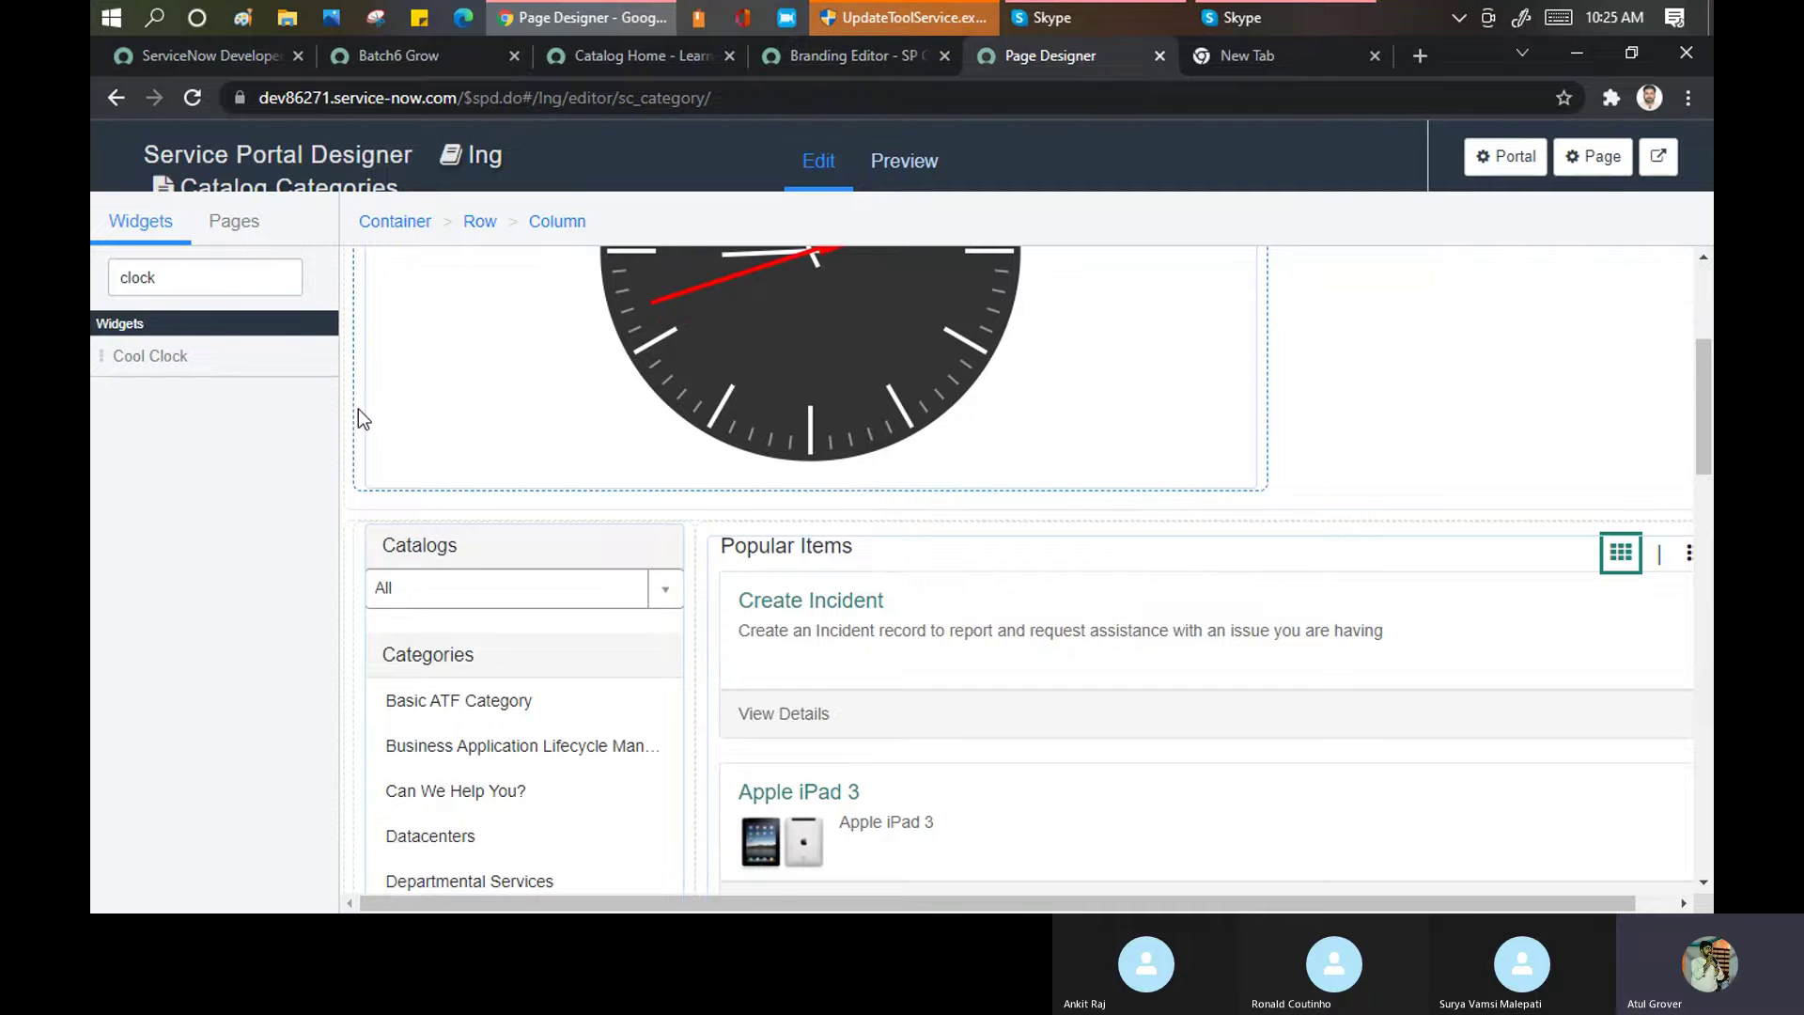
{"action": "scroll", "coordinate": [361, 420], "scroll_direction": "up", "scroll_amount": 3}
{"action": "left_click", "coordinate": [855, 55]}
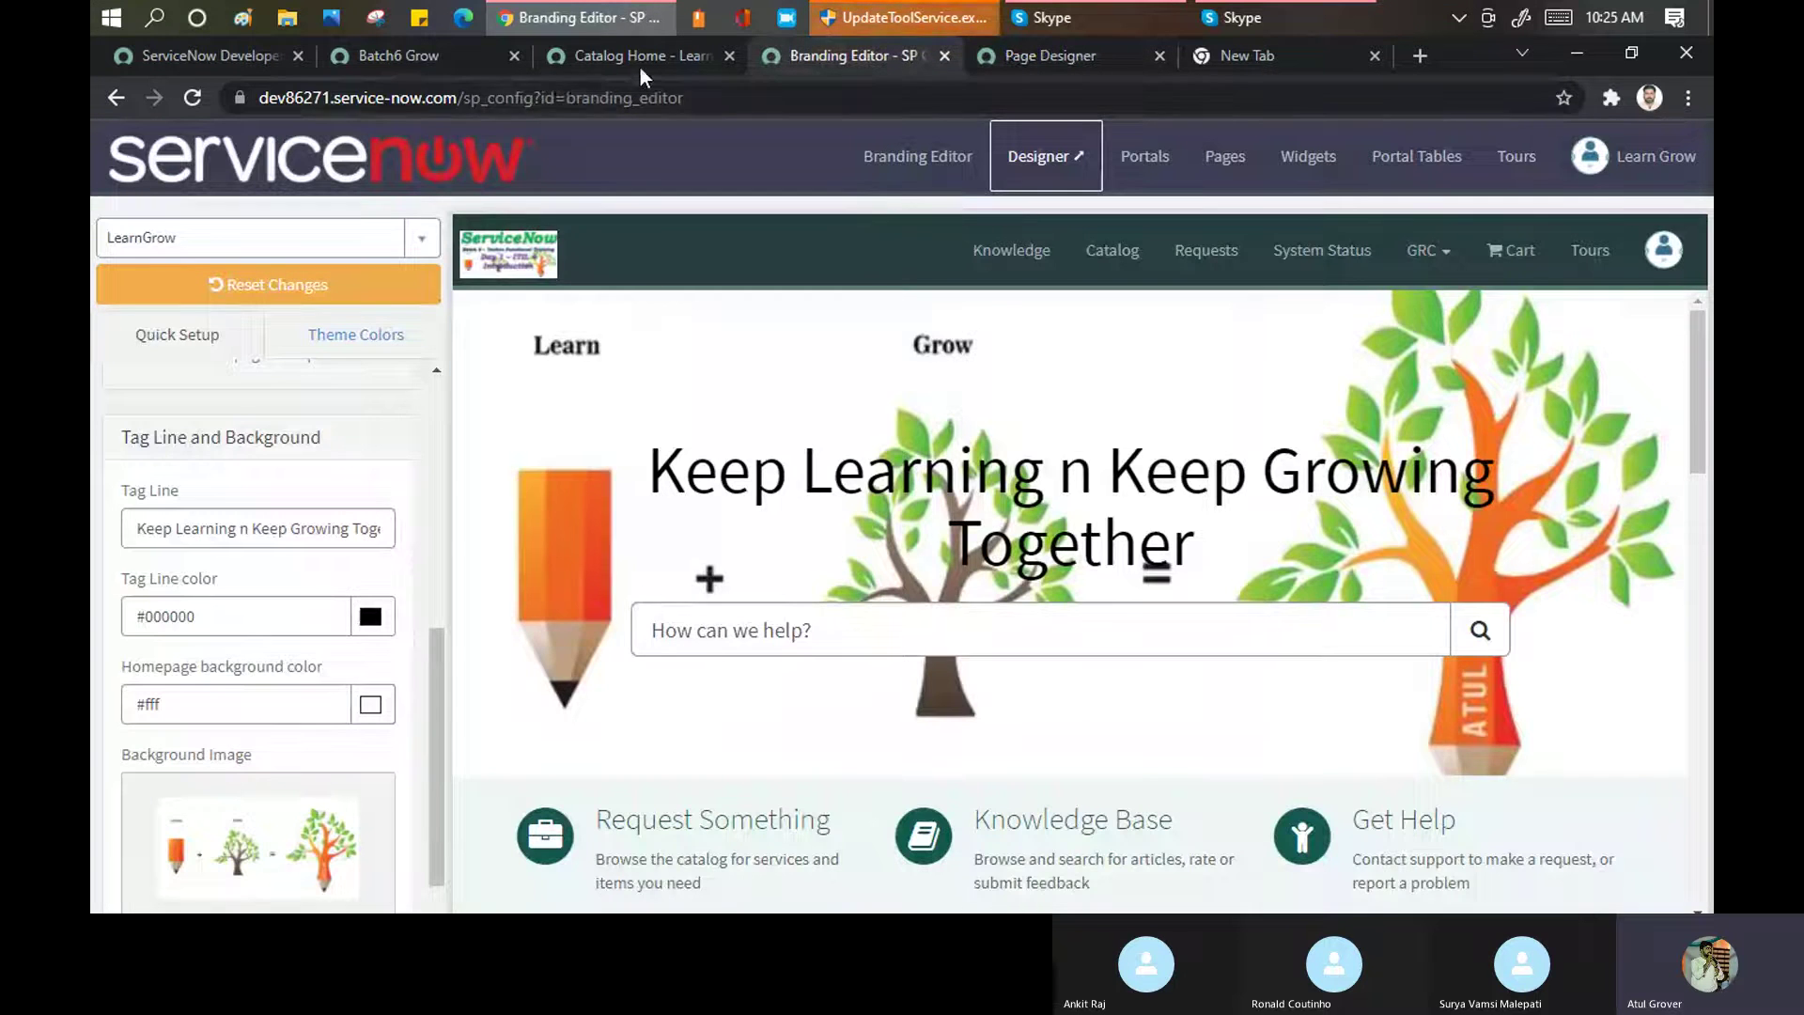
{"action": "left_click", "coordinate": [632, 56]}
{"action": "left_click", "coordinate": [649, 98]}
{"action": "left_click", "coordinate": [1027, 162]}
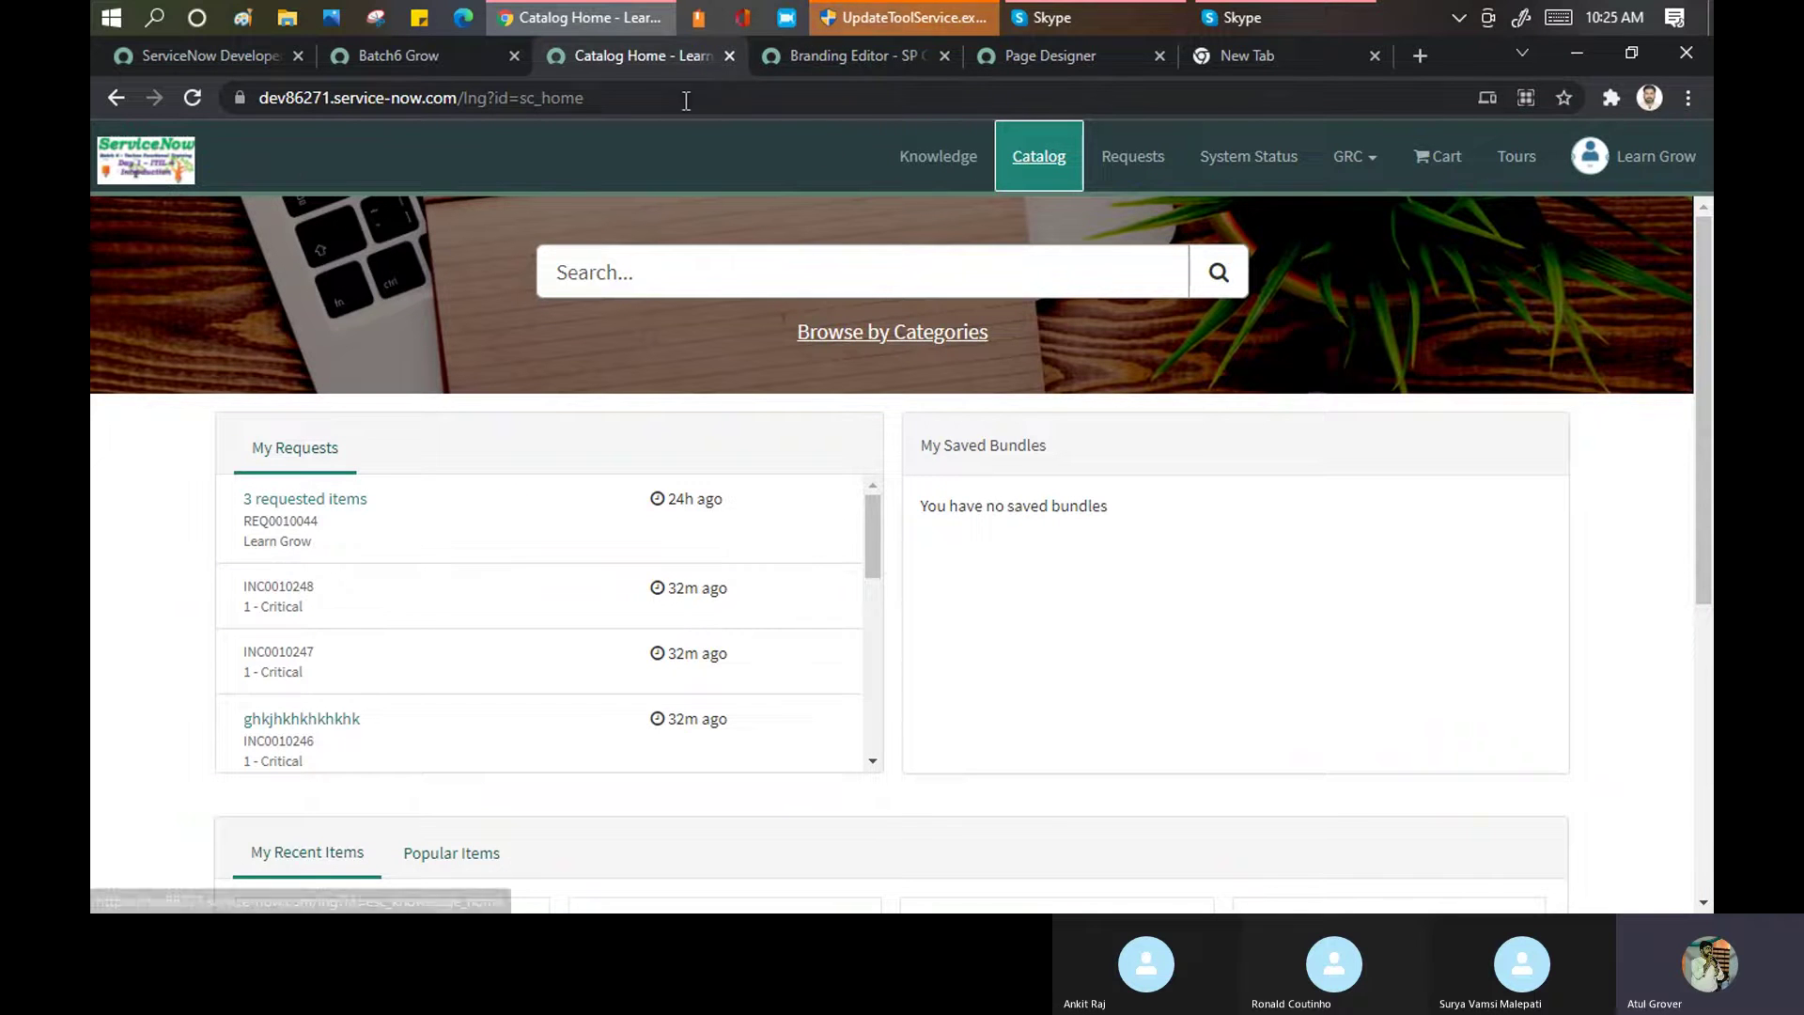
{"action": "left_click_drag", "start_coordinate": [495, 97], "coordinate": [673, 127]}
{"action": "key", "text": "BackSpace"}
{"action": "key", "text": "Return"}
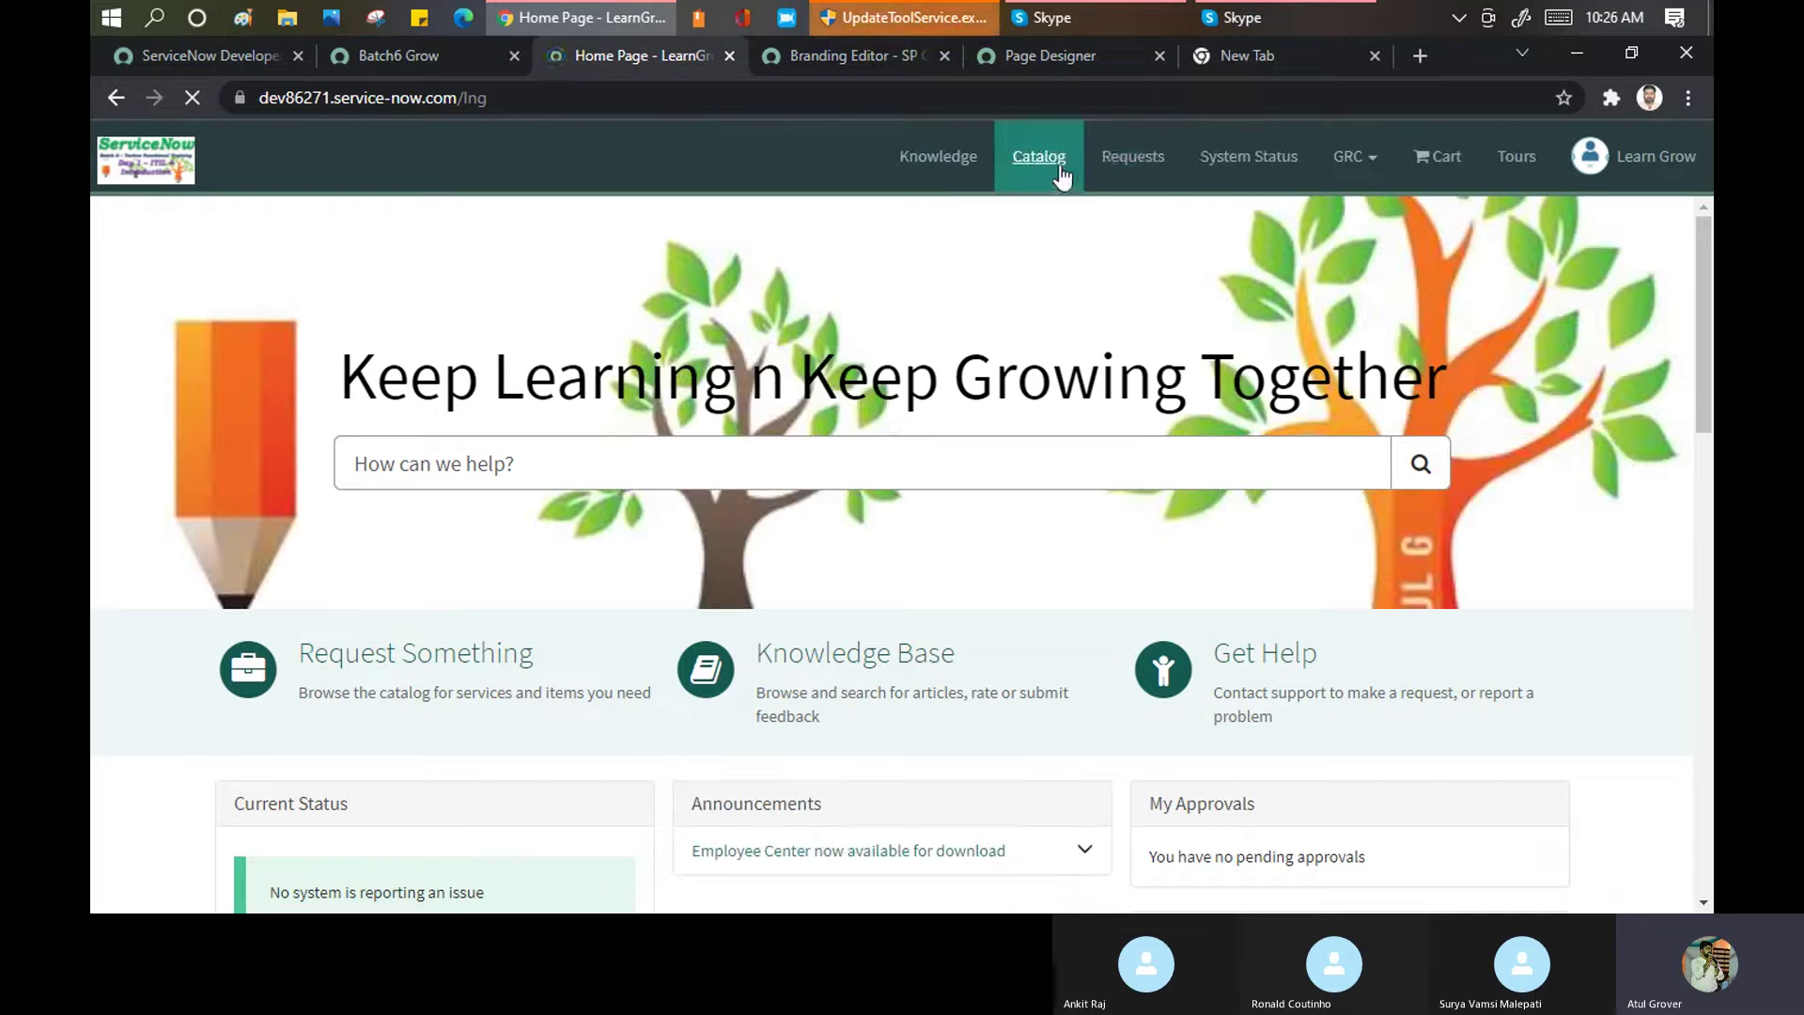
Open the portal's catalog categories page to see the Cool Clock live
{"action": "left_click", "coordinate": [1011, 169]}
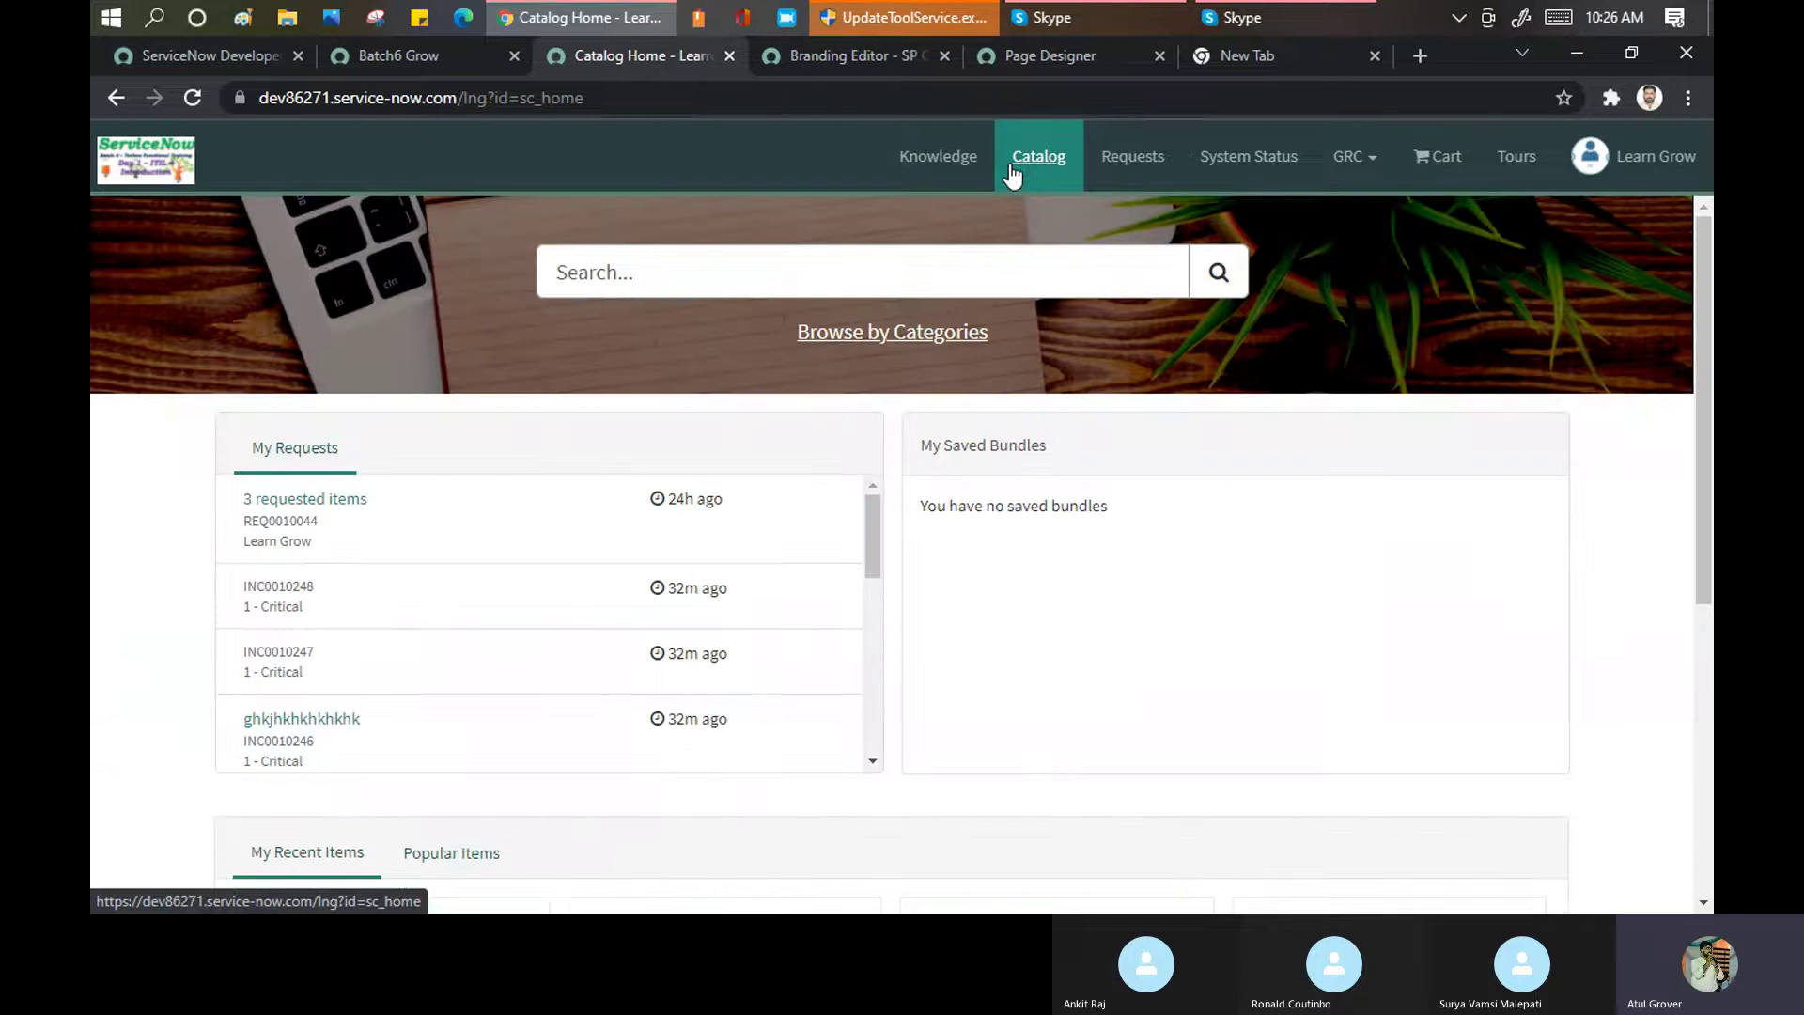
{"action": "scroll", "coordinate": [789, 434], "scroll_direction": "down", "scroll_amount": 5}
{"action": "scroll", "coordinate": [794, 448], "scroll_direction": "up", "scroll_amount": 5}
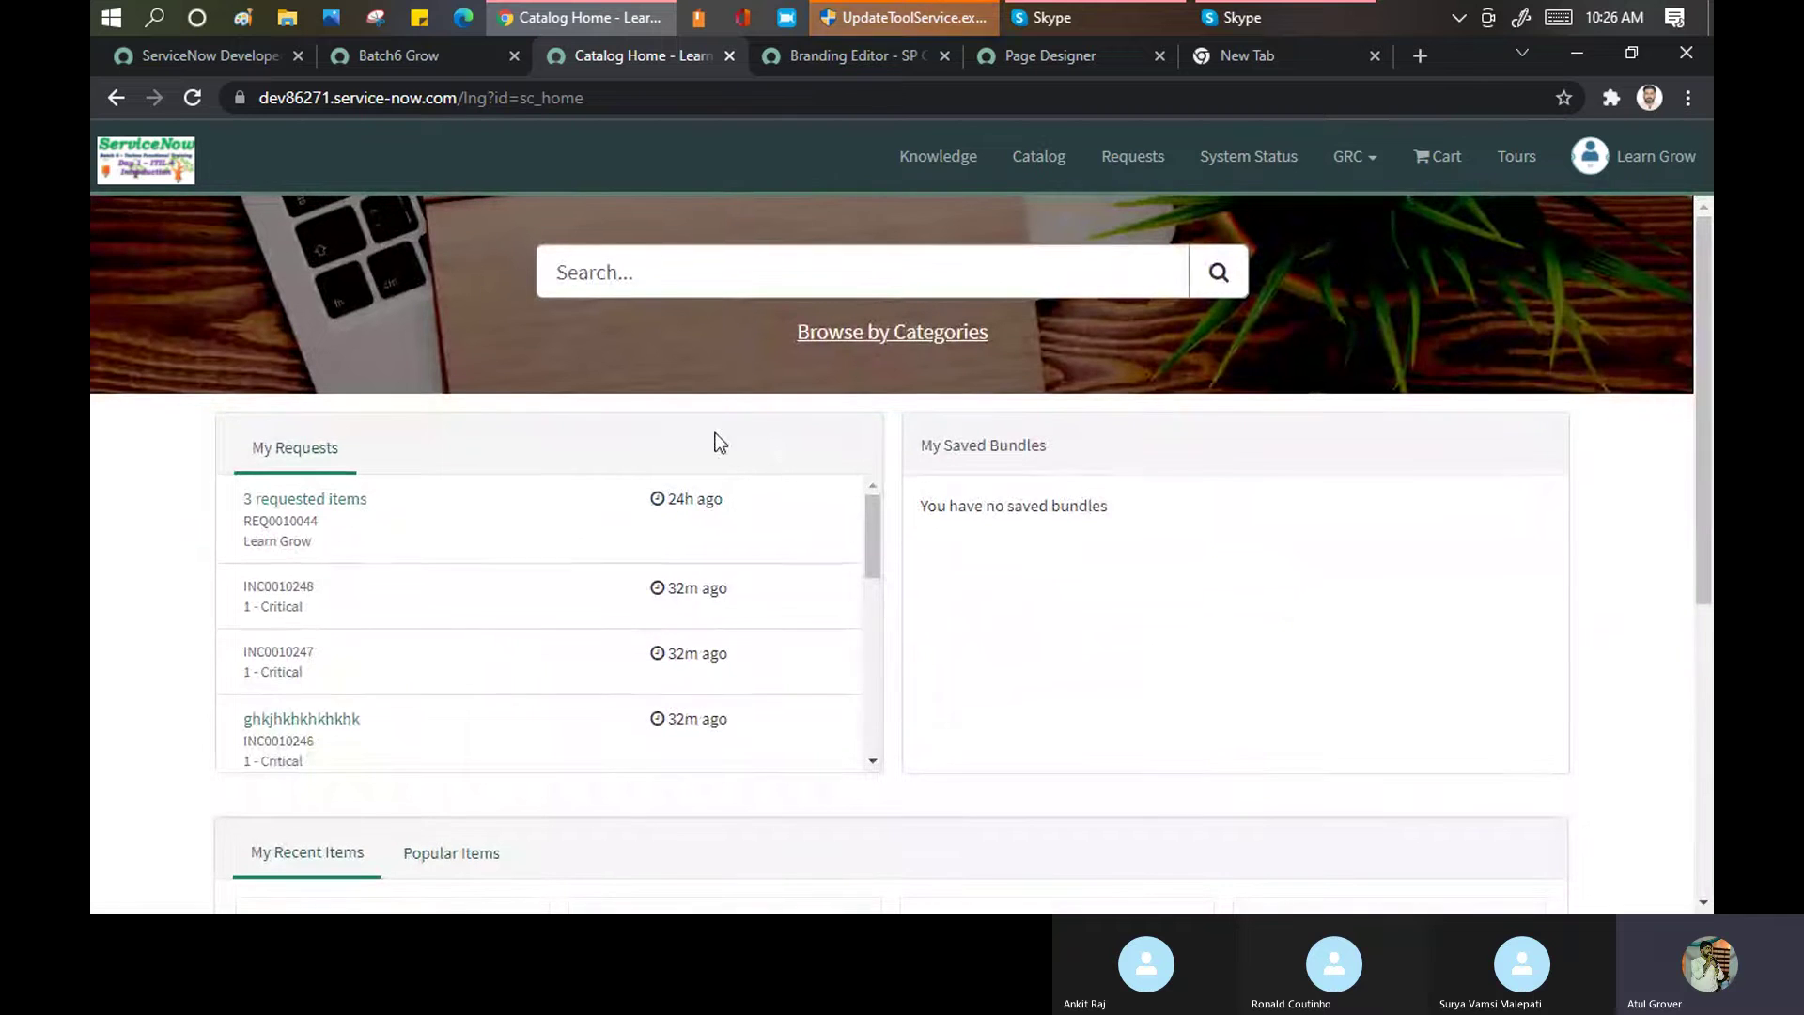
{"action": "left_click", "coordinate": [1043, 53]}
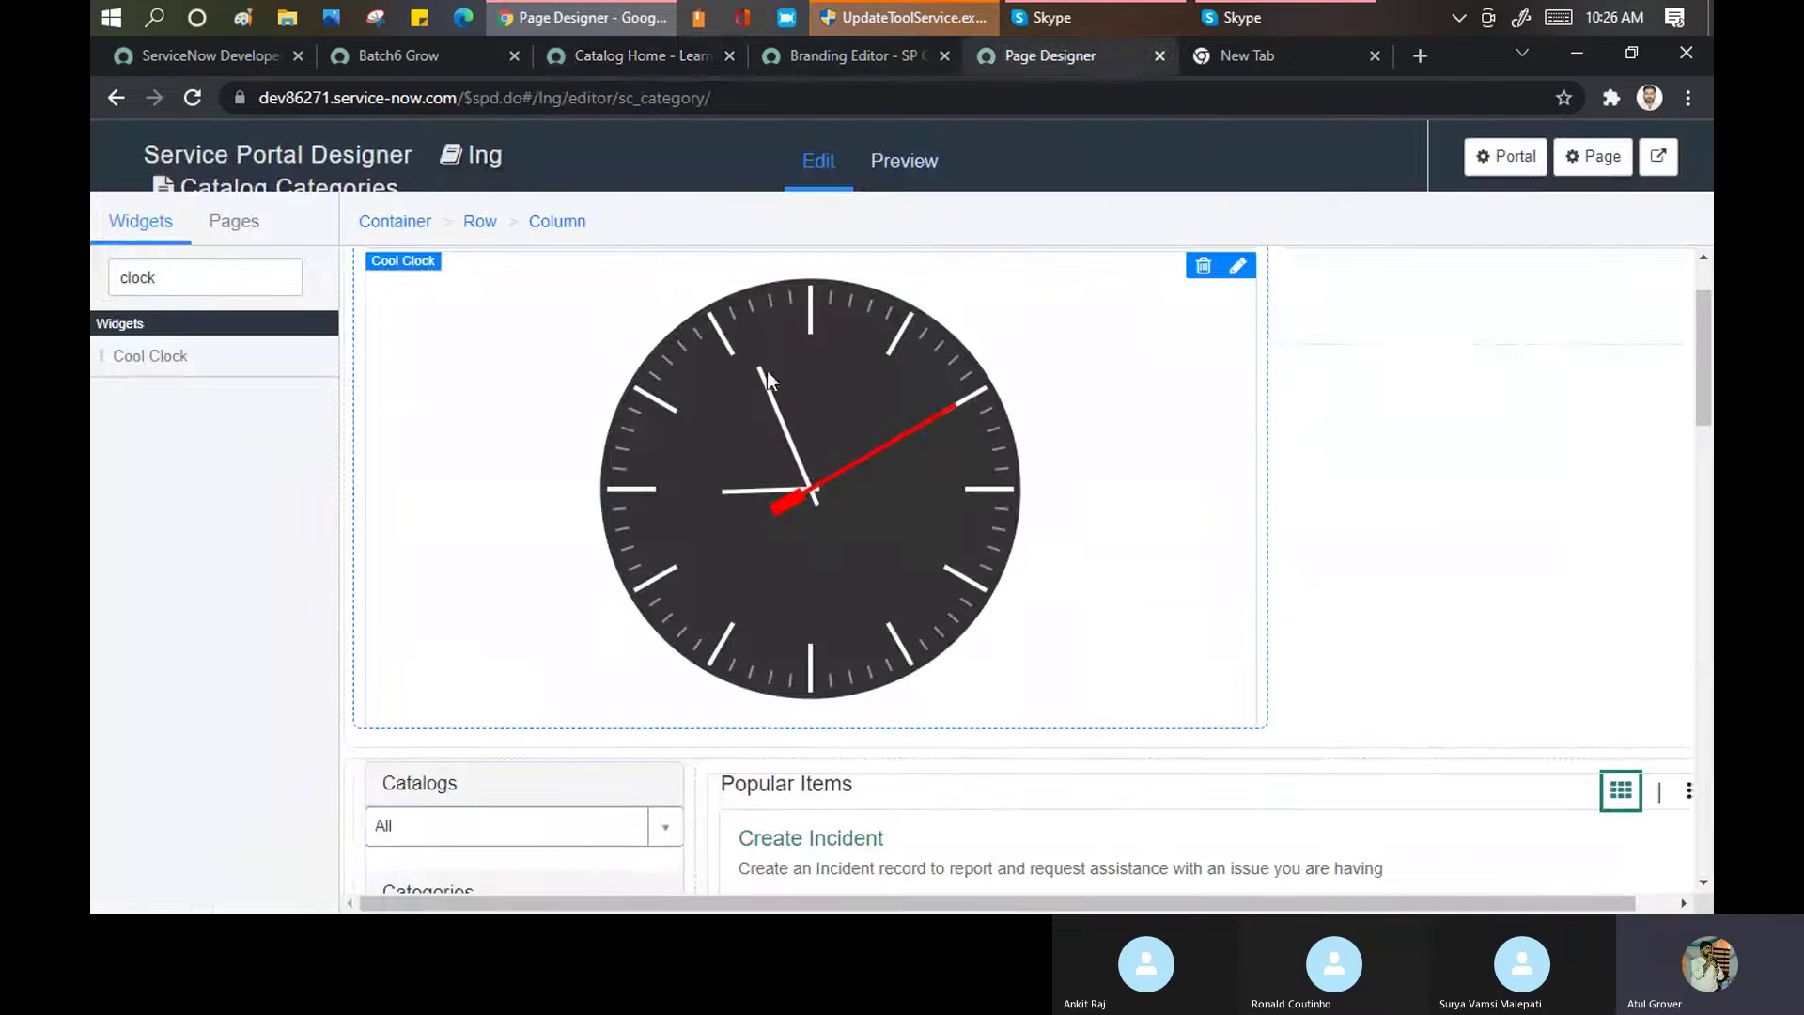
{"action": "scroll", "coordinate": [590, 381], "scroll_direction": "up", "scroll_amount": 2}
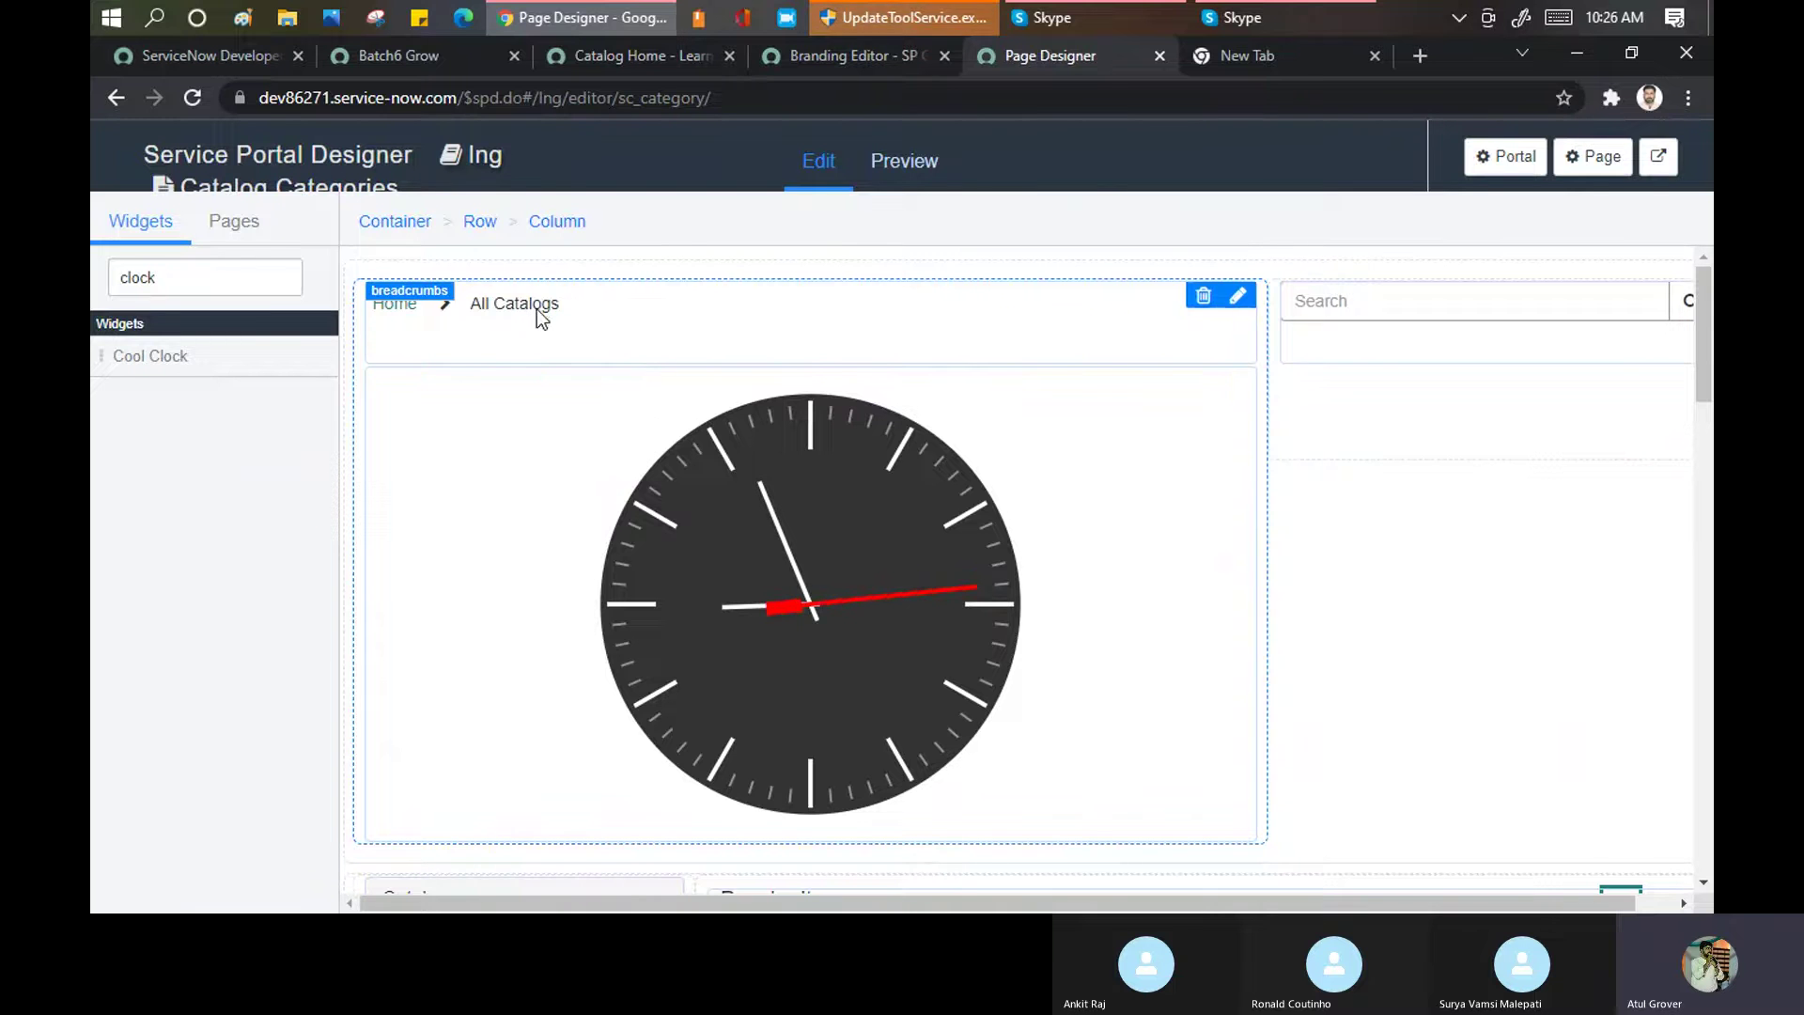
{"action": "left_click", "coordinate": [833, 54]}
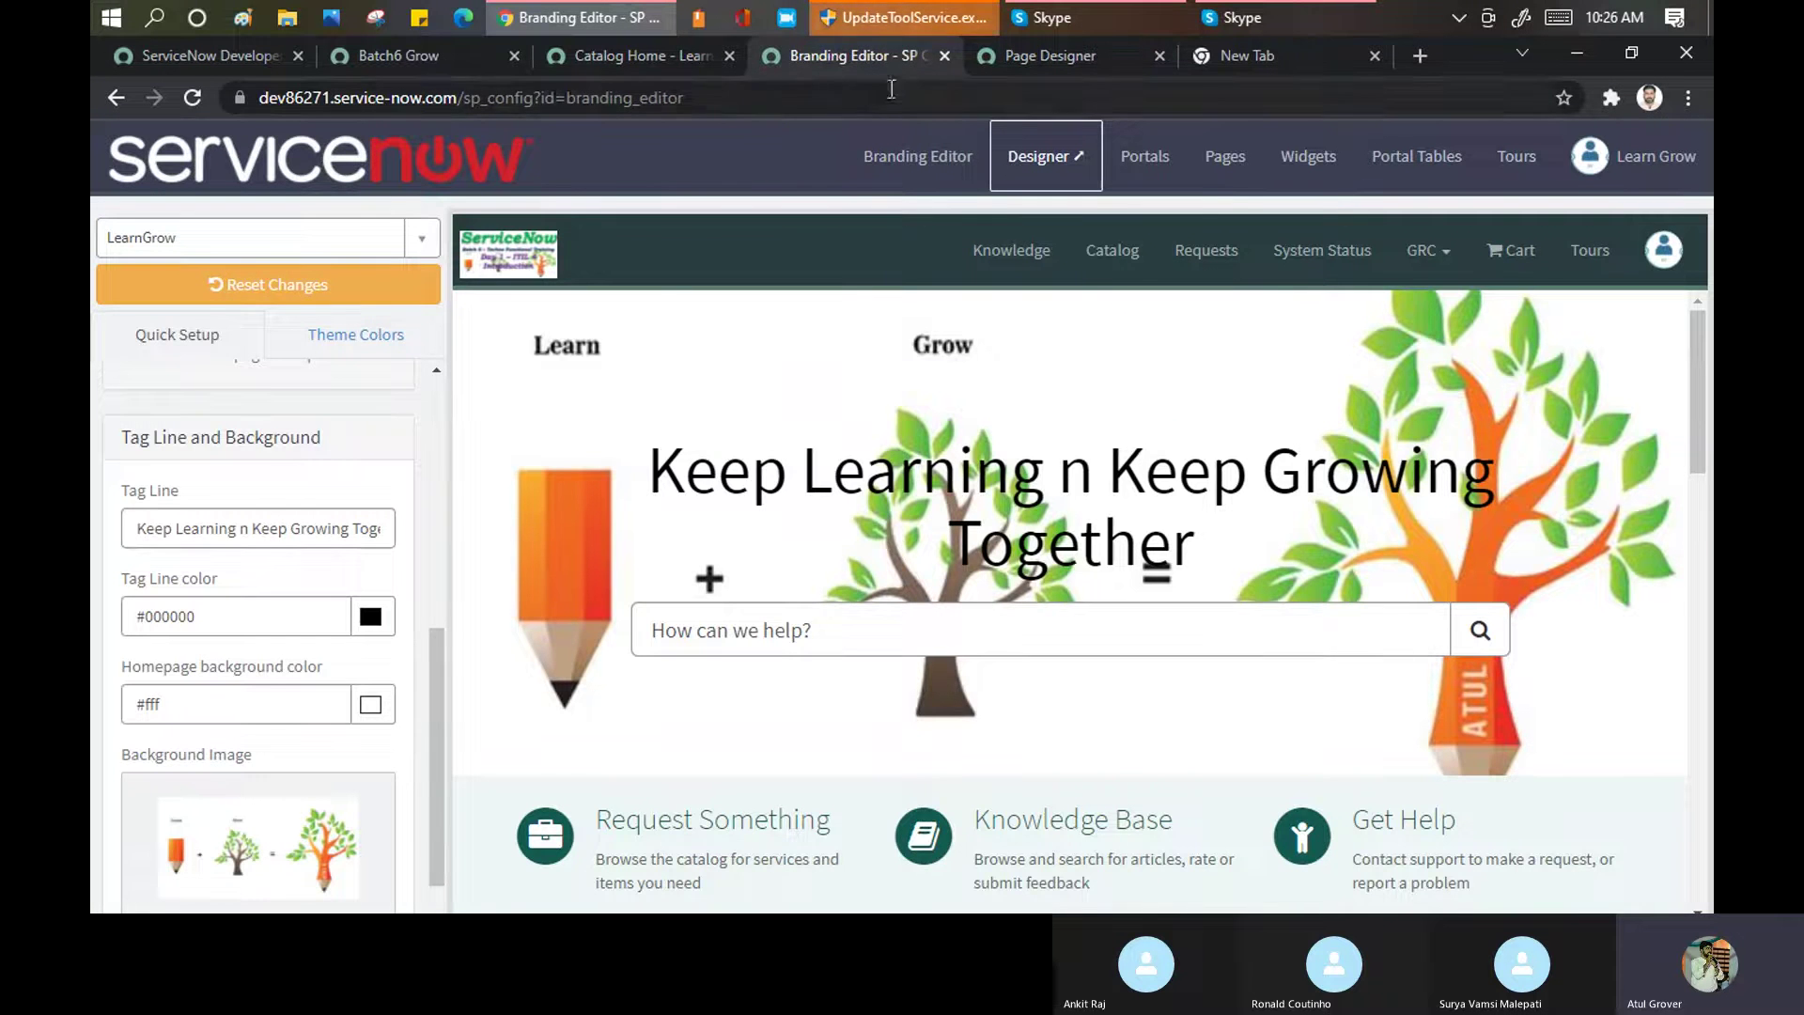
{"action": "left_click", "coordinate": [627, 50]}
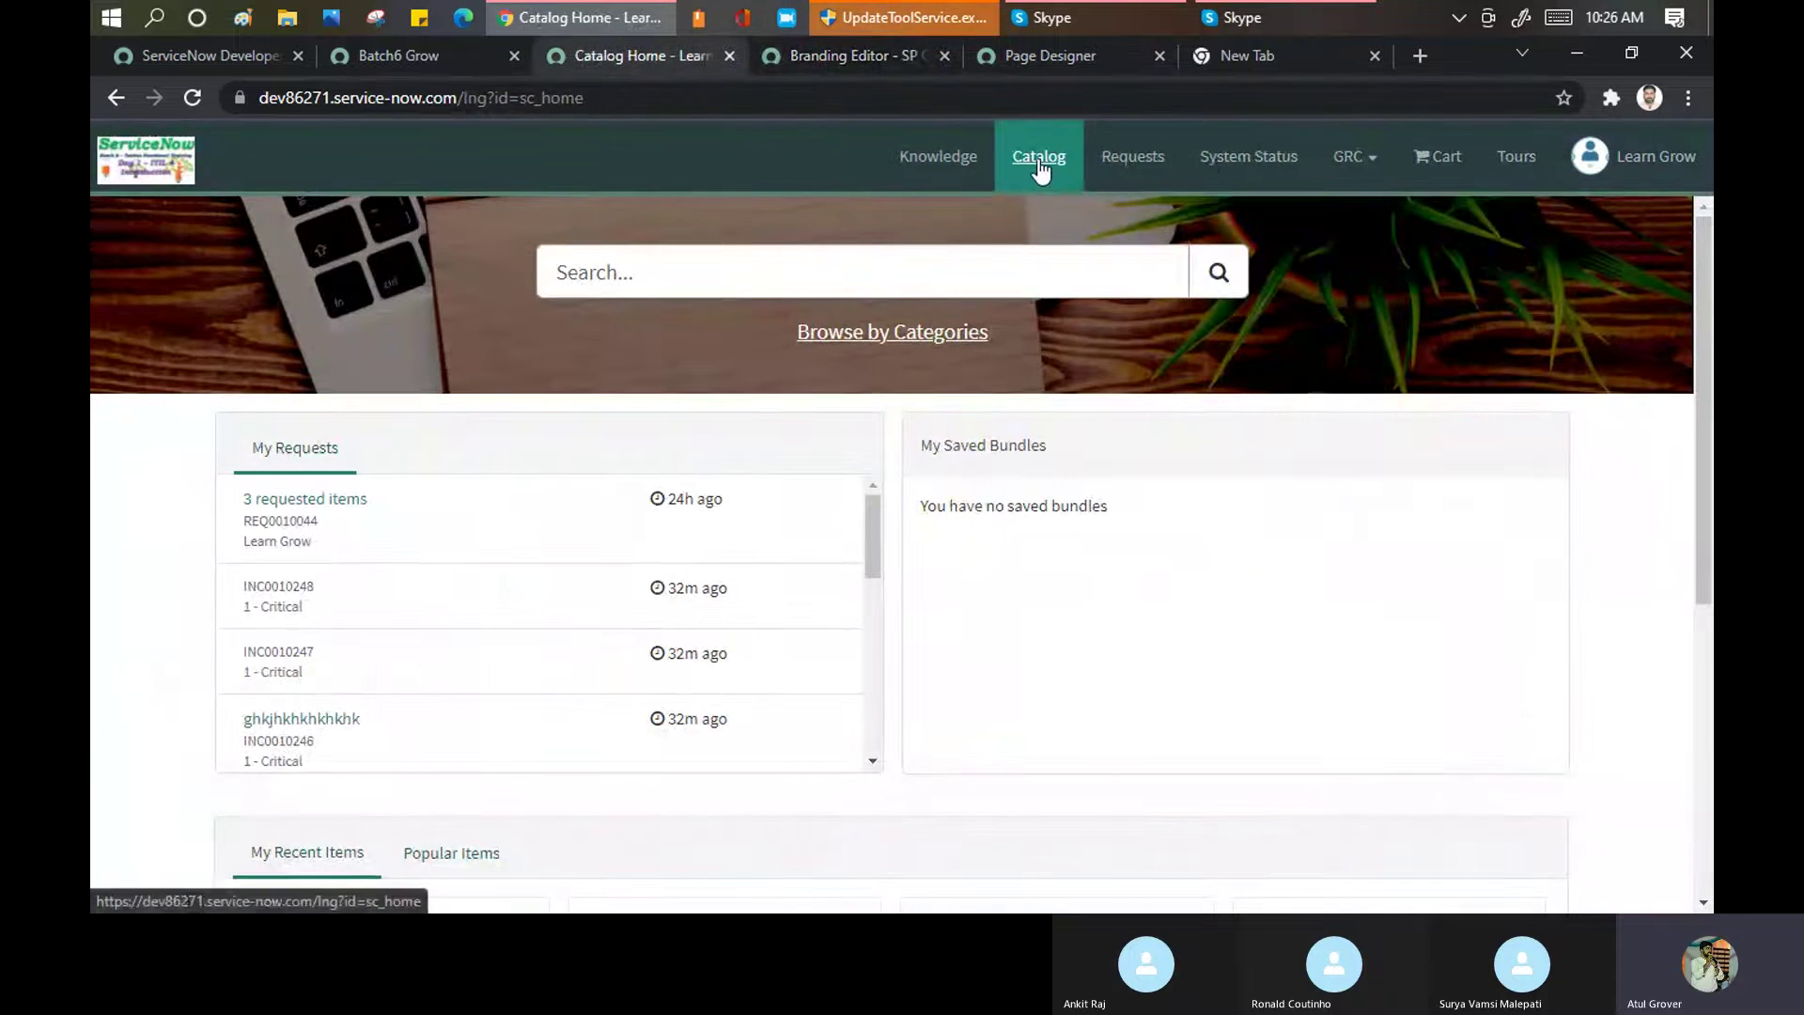
{"action": "left_click", "coordinate": [910, 338]}
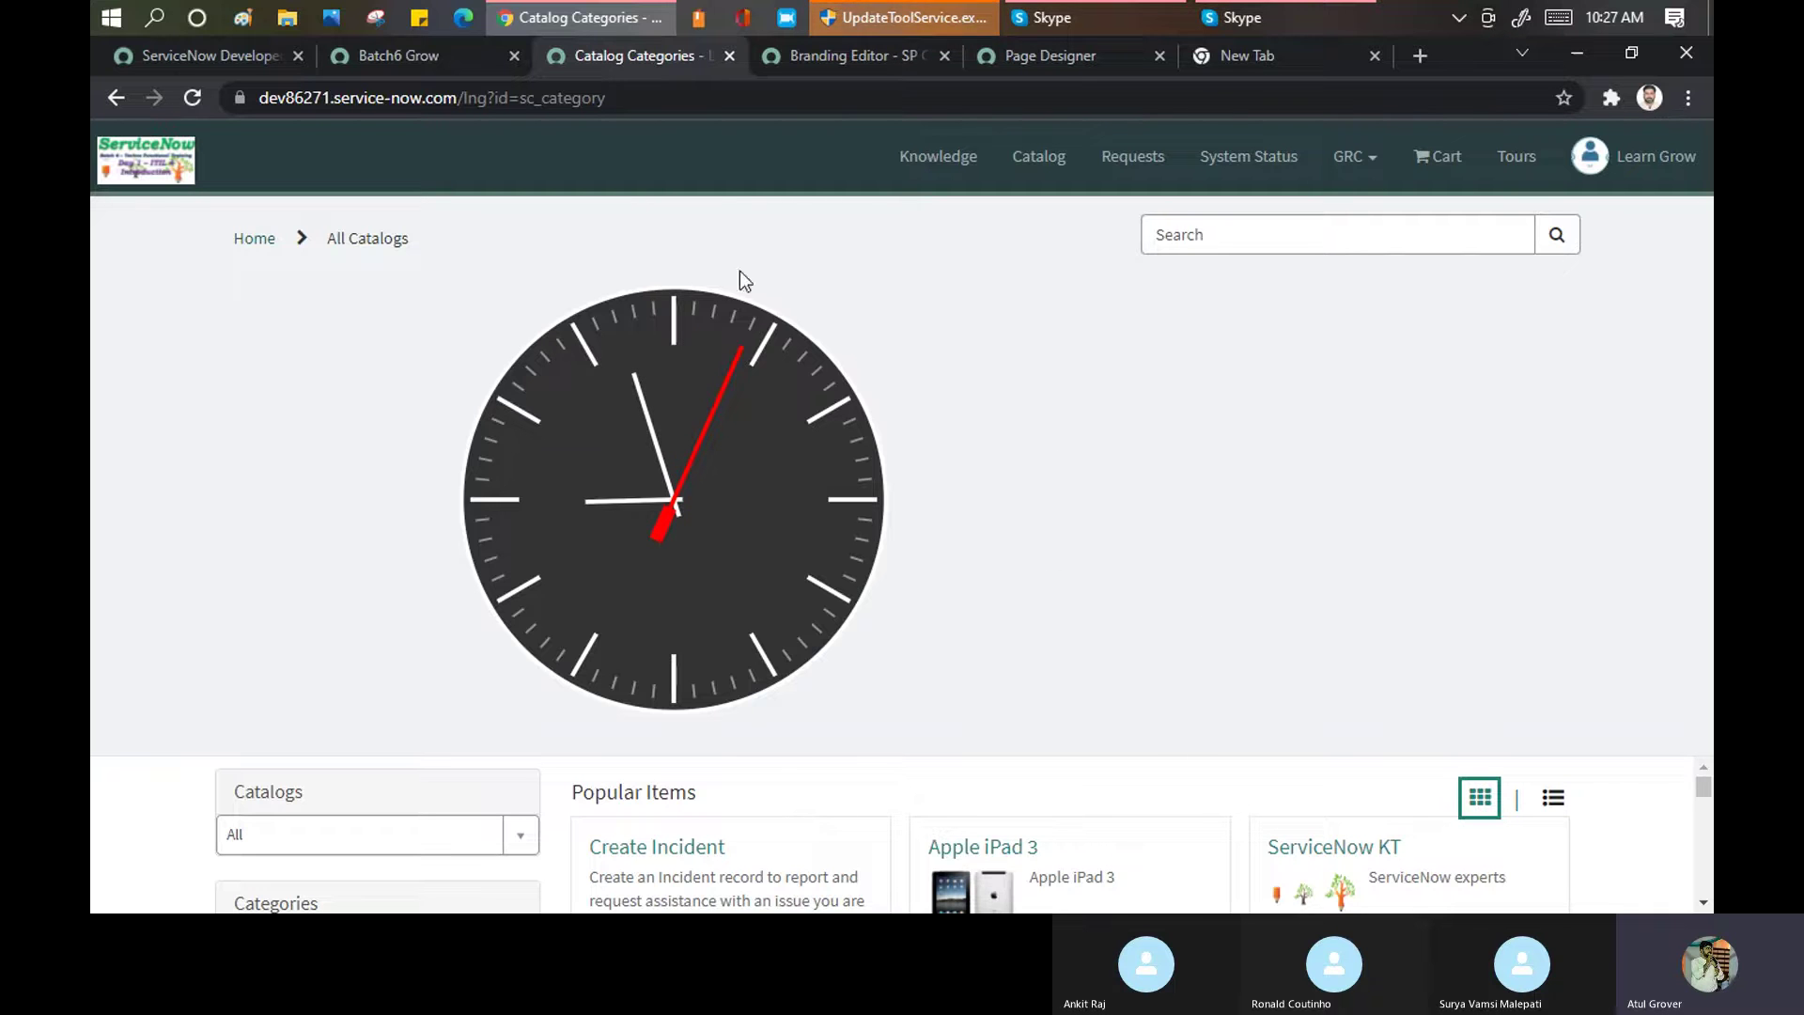
Compare with the page designer, then go back to the main ServiceNow instance tab
{"action": "left_click", "coordinate": [797, 54]}
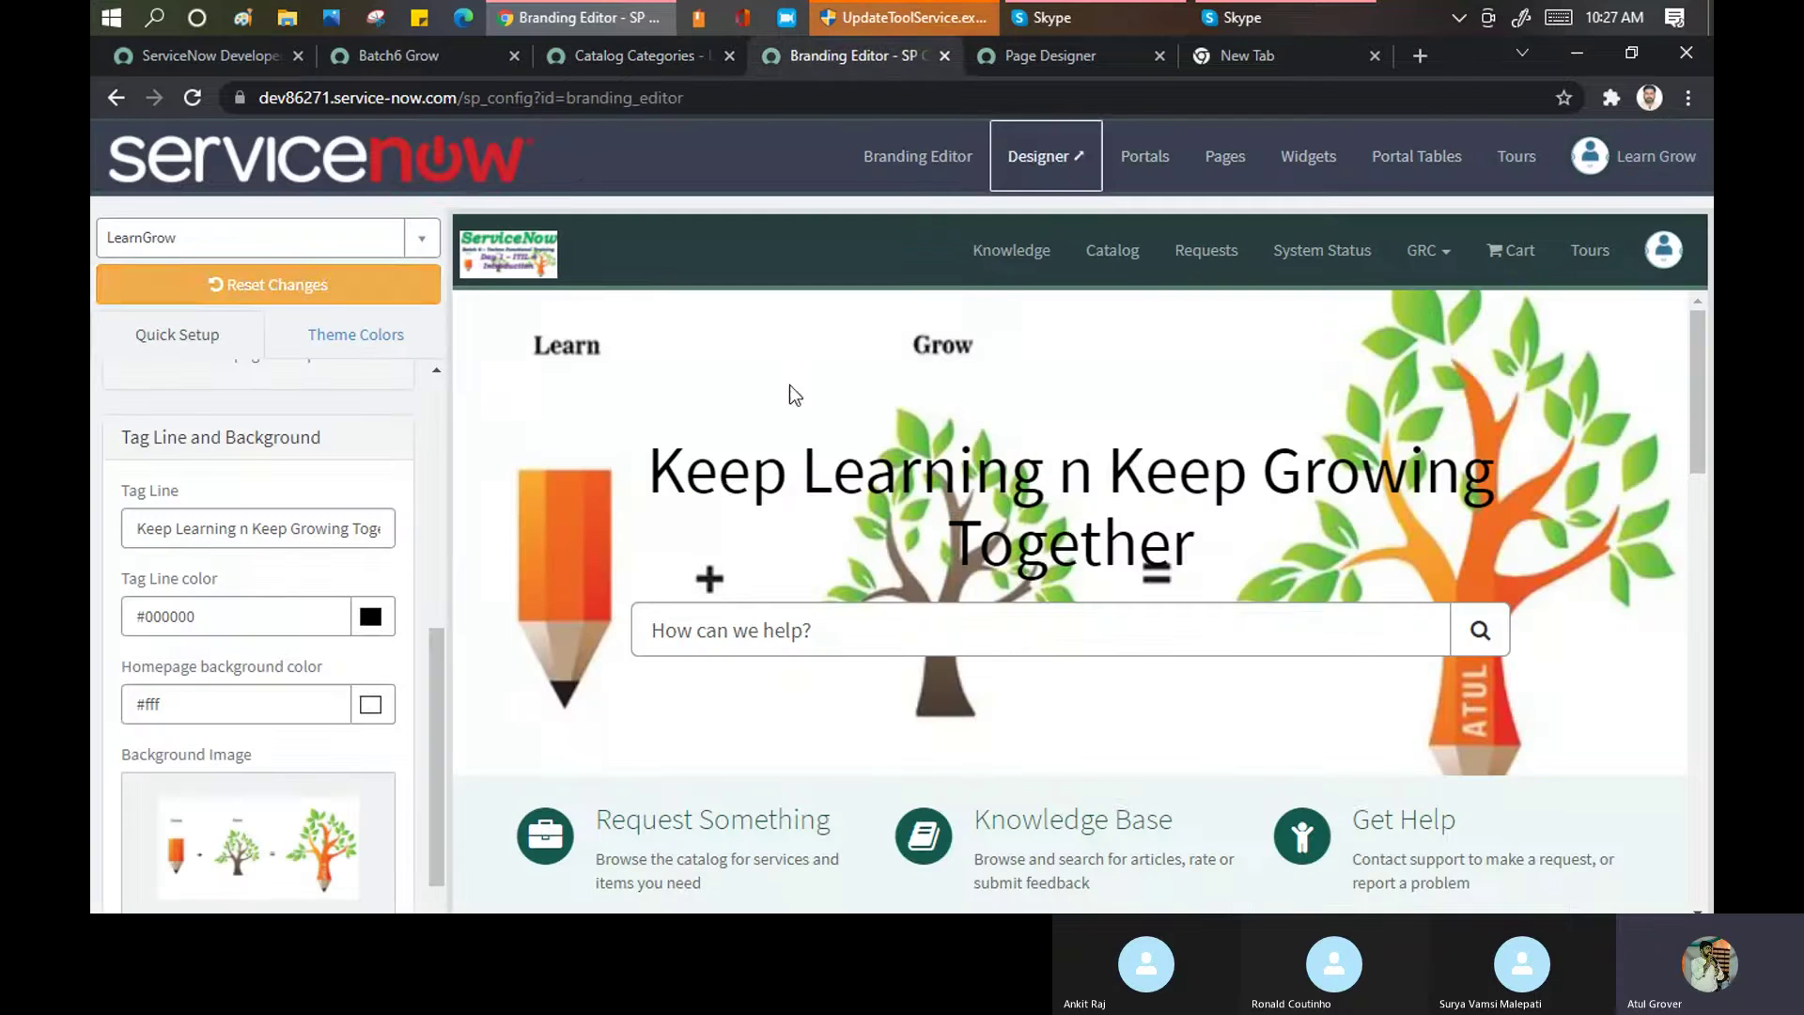
{"action": "left_click", "coordinate": [1032, 56]}
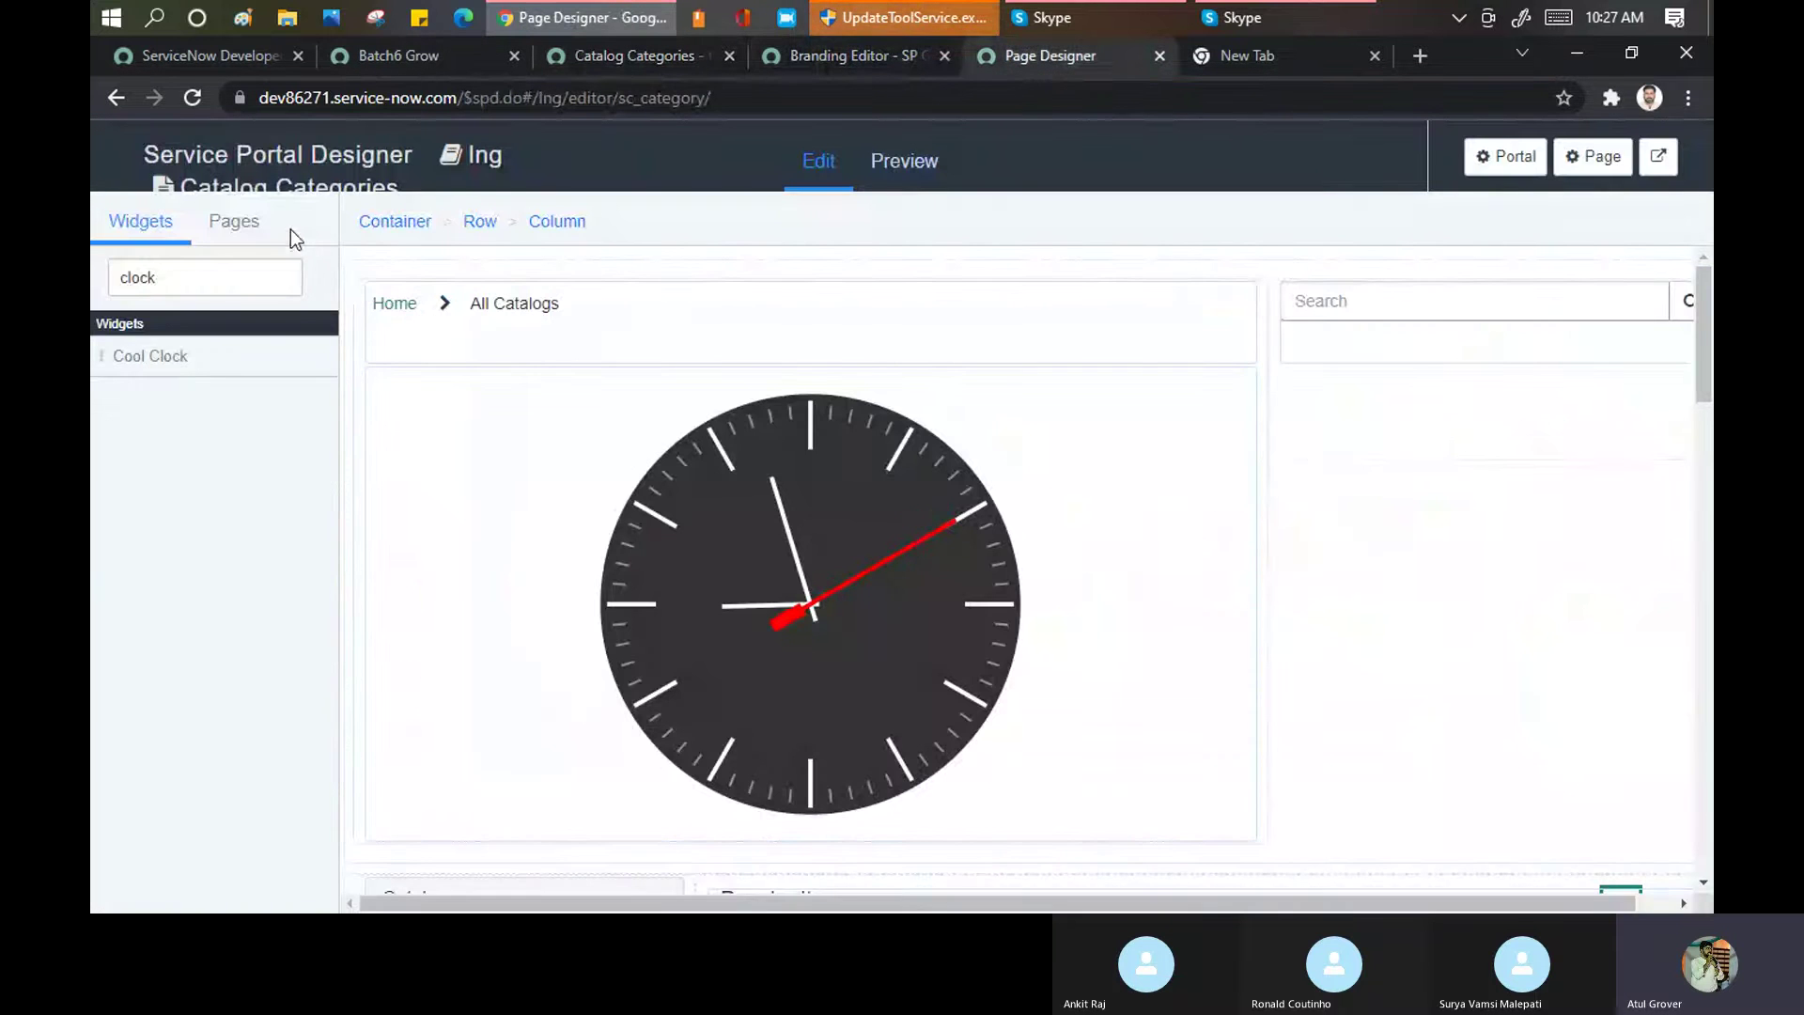
{"action": "mouse_move", "coordinate": [919, 607]}
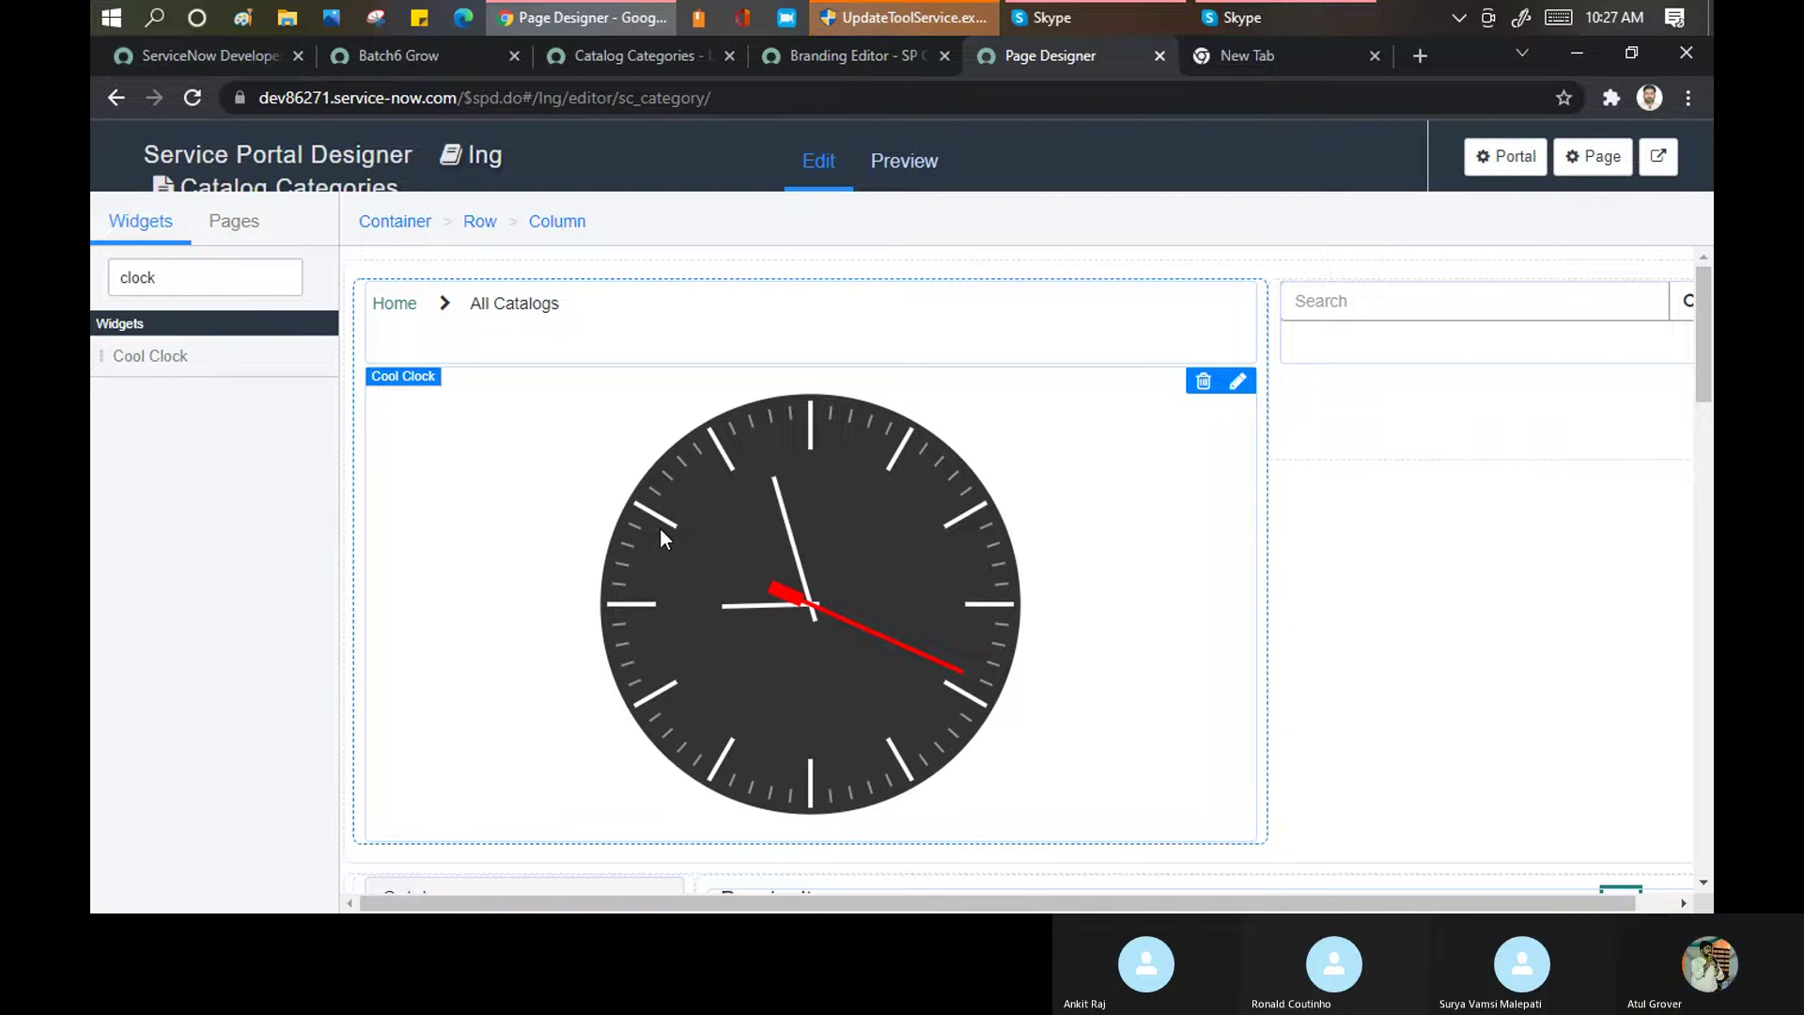
{"action": "left_click", "coordinate": [650, 53]}
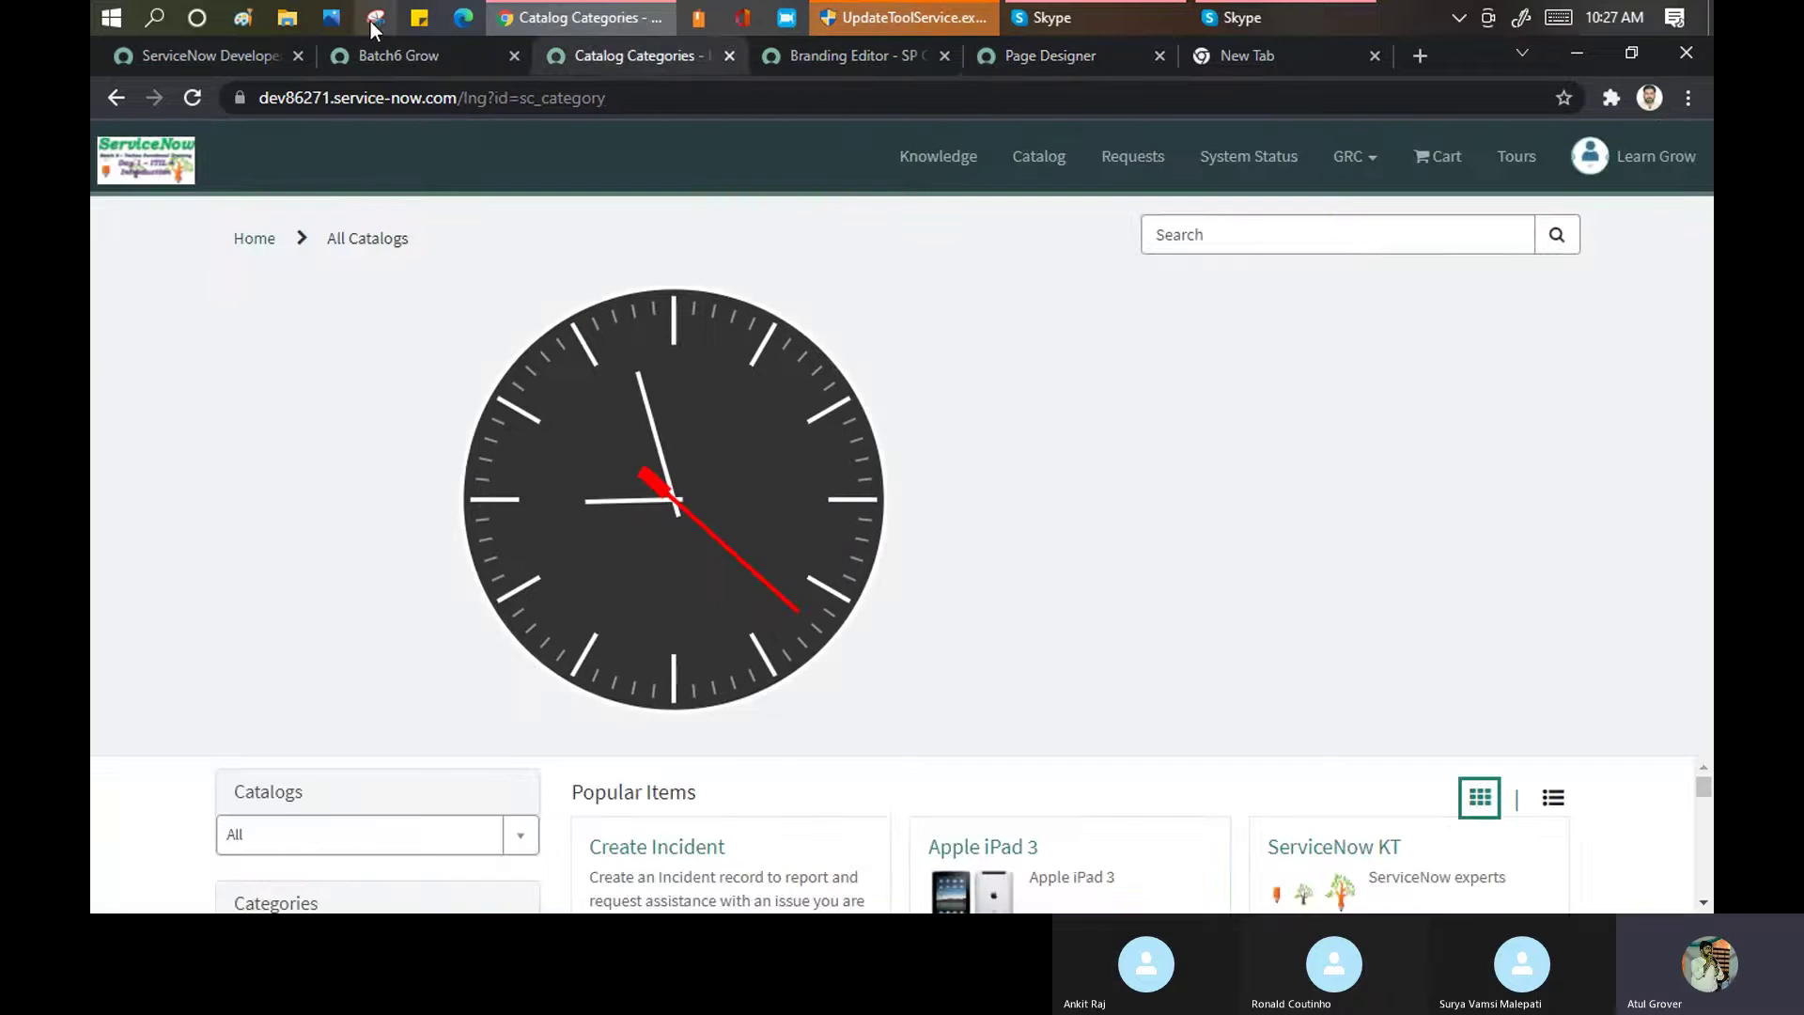
{"action": "left_click", "coordinate": [391, 54]}
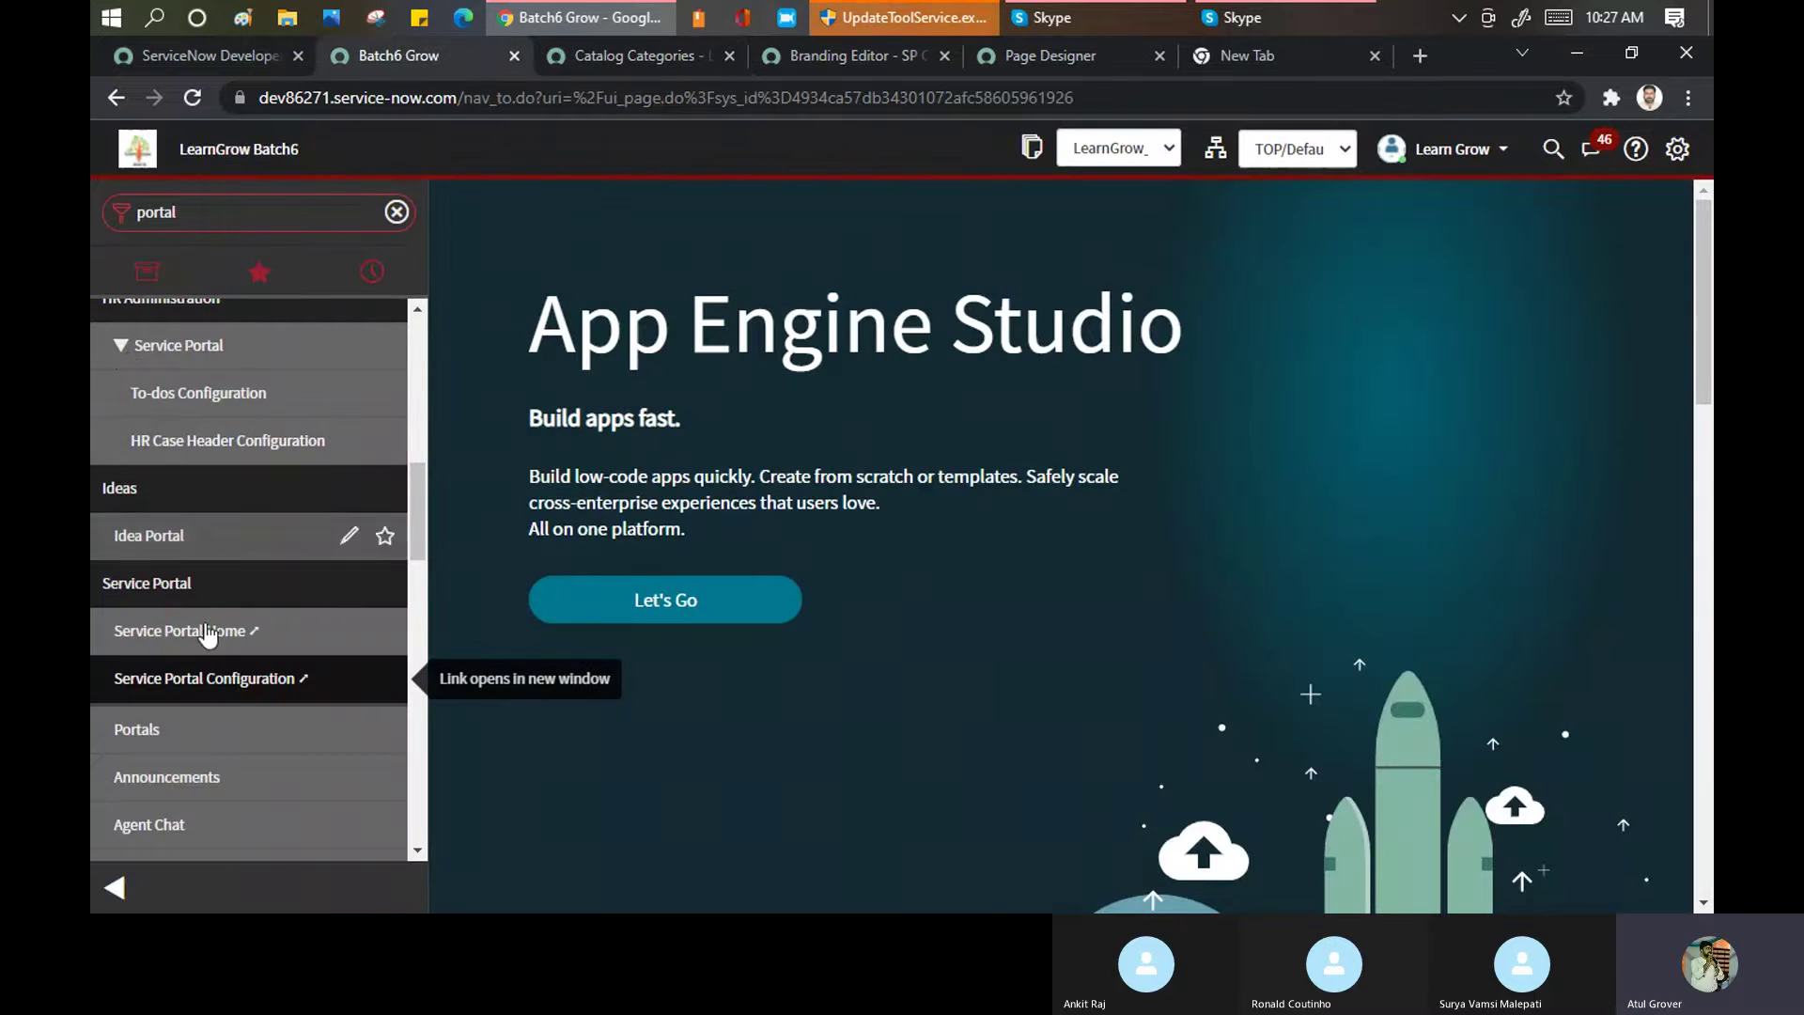
Open Service Portal Configuration in a new tab, check the Branding Editor and Catalog Categories tabs, then return to it
{"action": "left_click", "coordinate": [258, 675]}
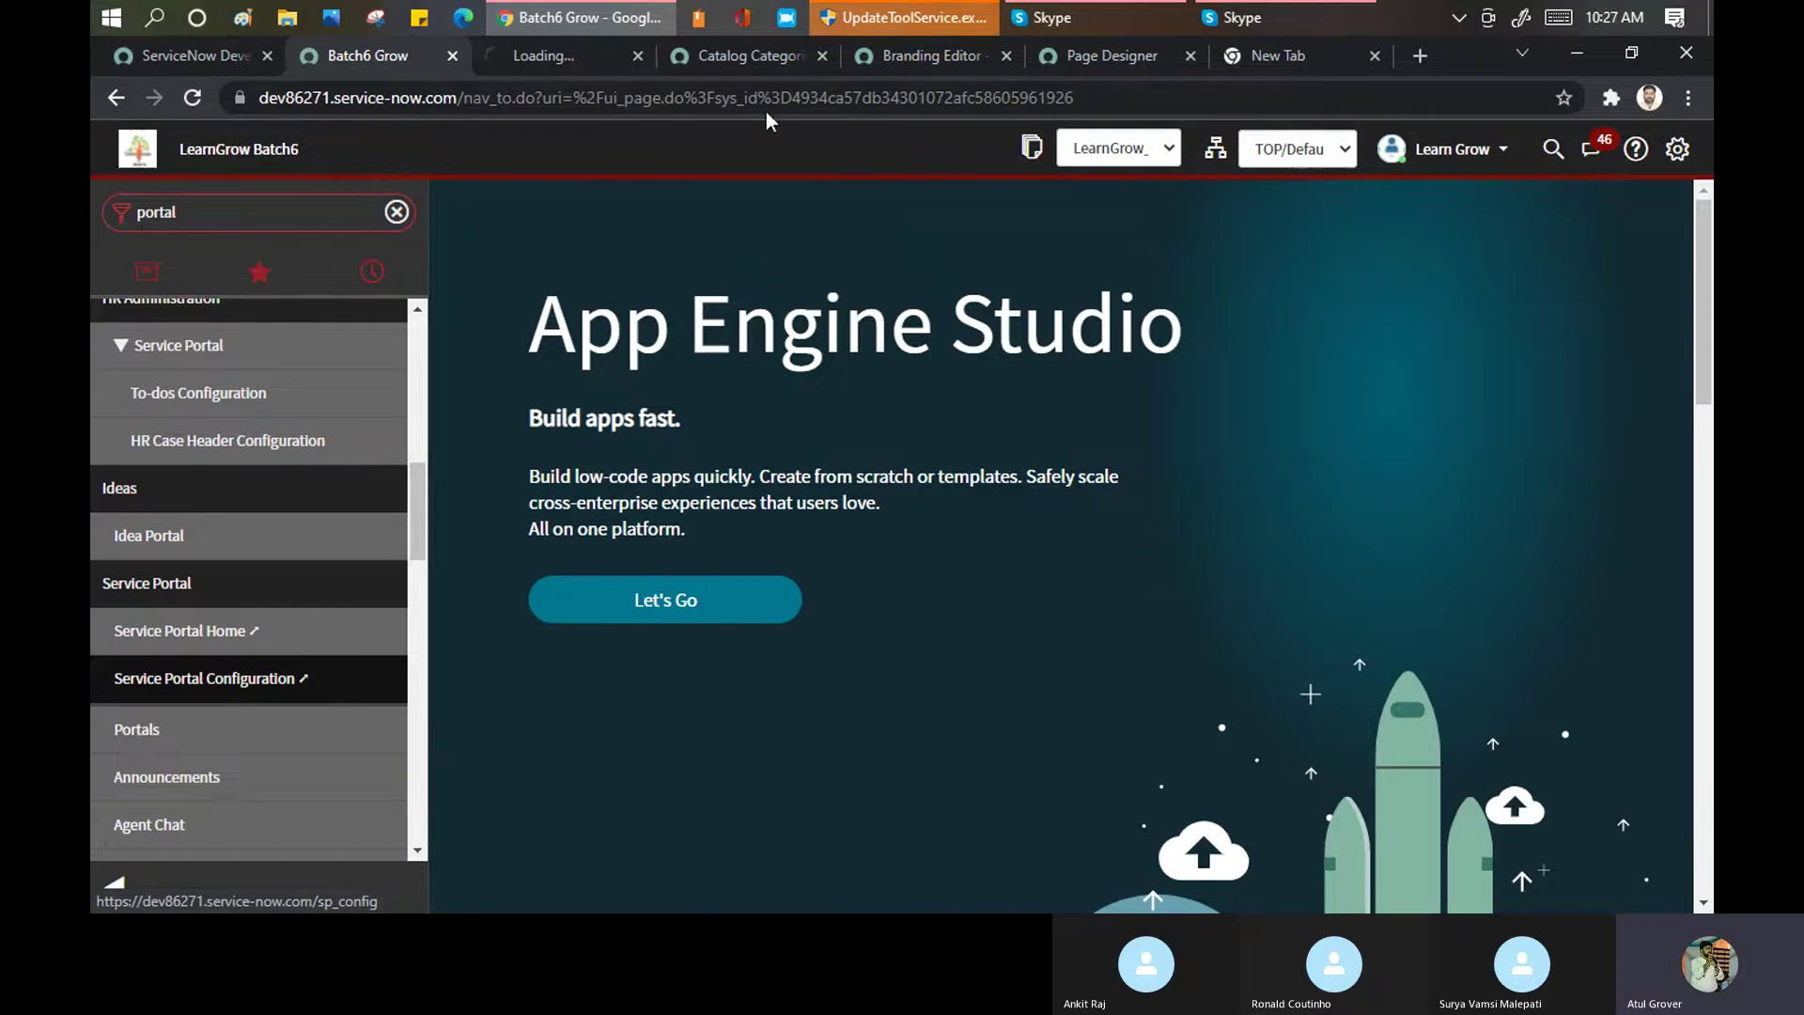
{"action": "left_click", "coordinate": [572, 54]}
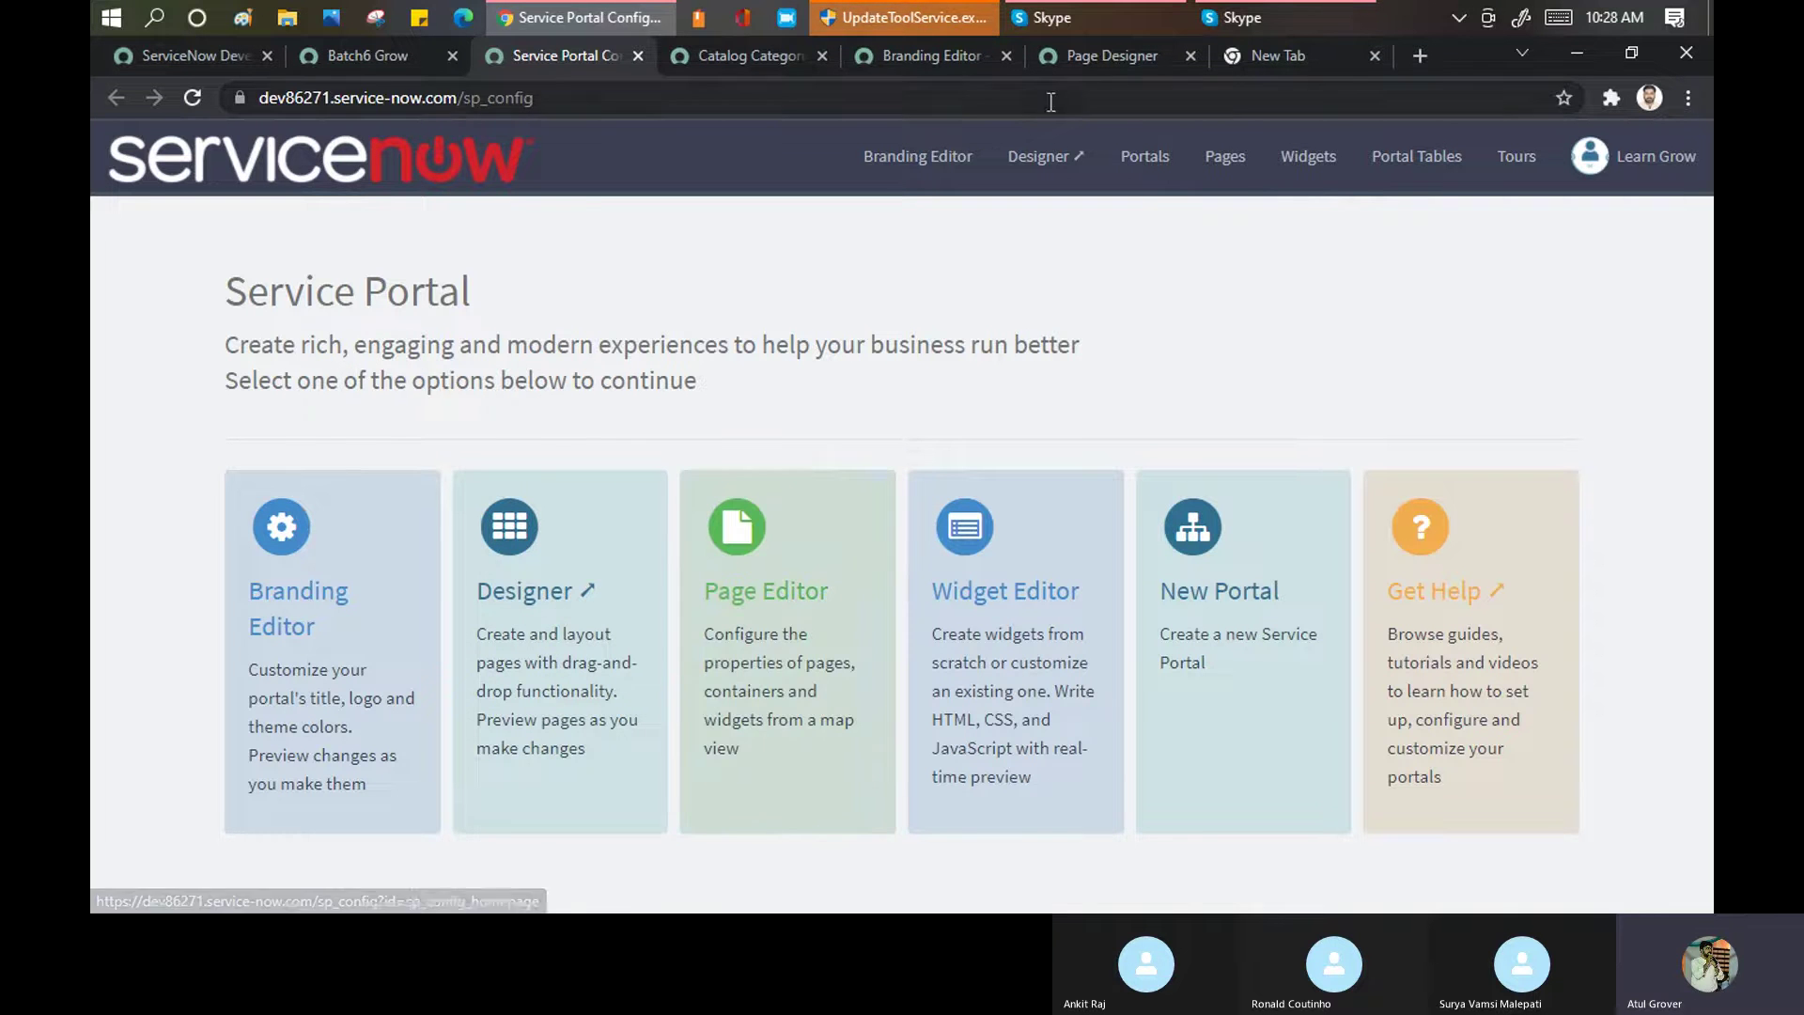
{"action": "left_click", "coordinate": [882, 54]}
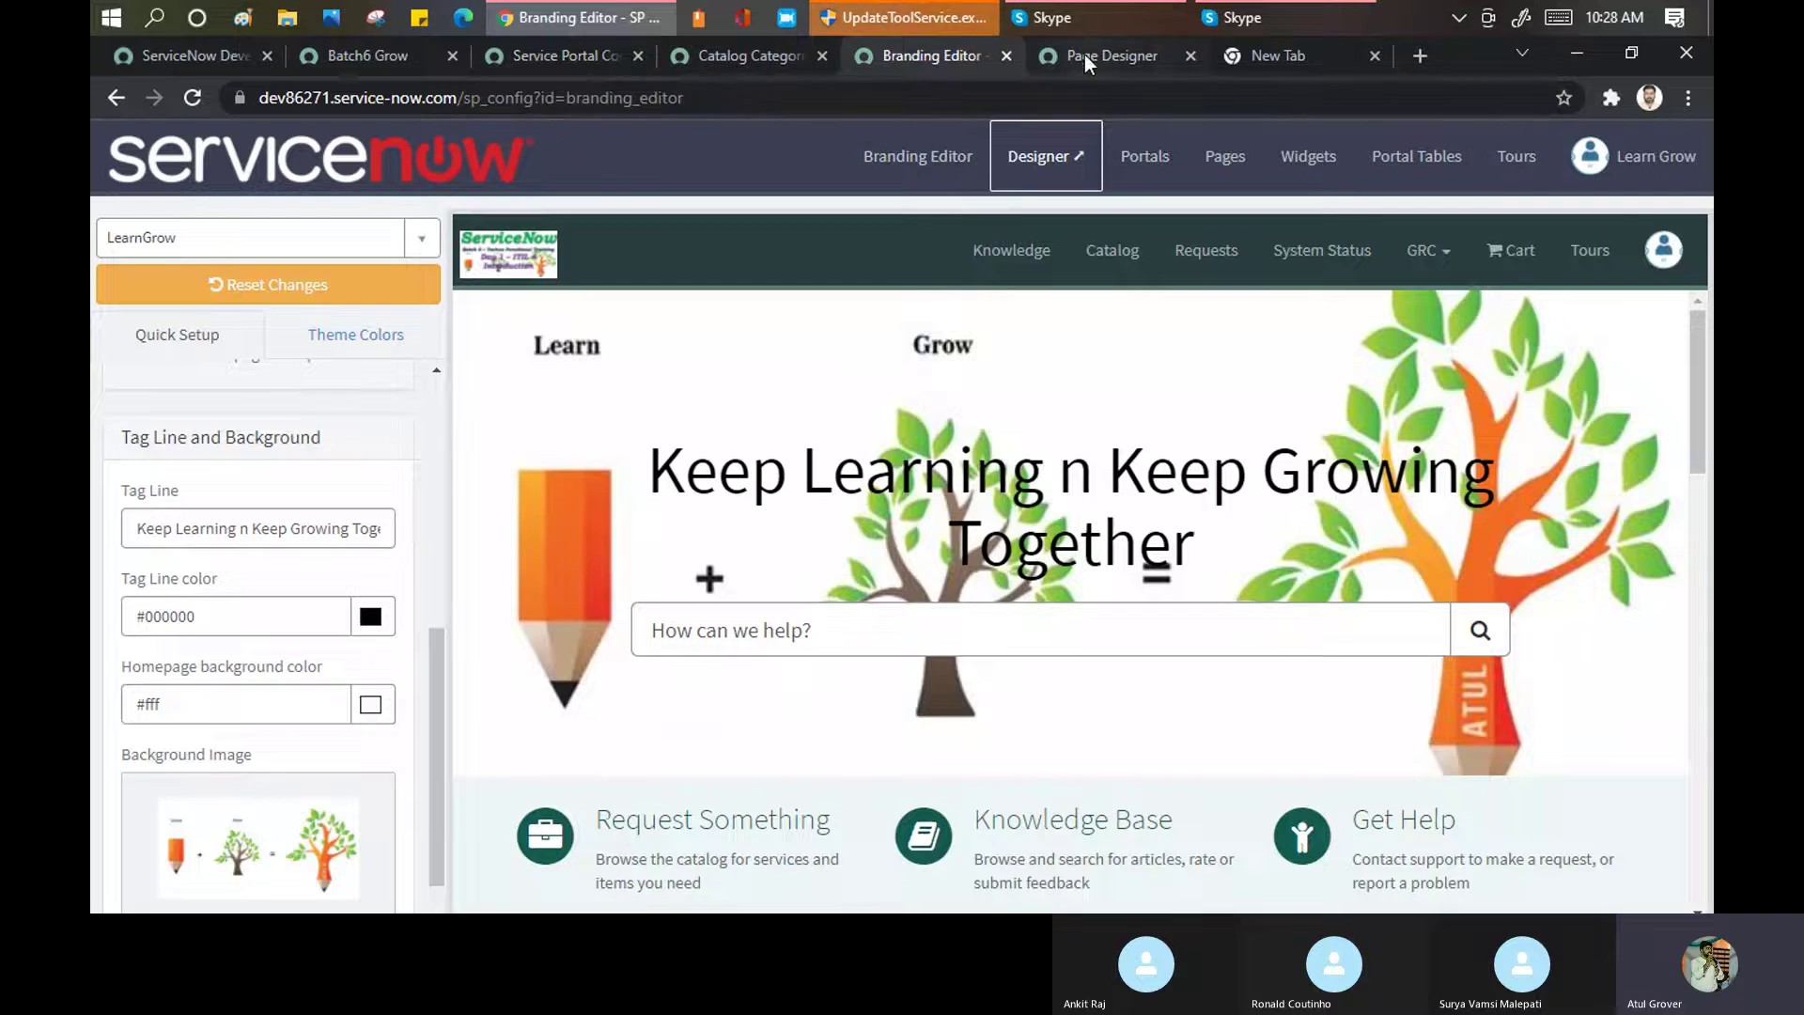
{"action": "left_click", "coordinate": [1085, 54]}
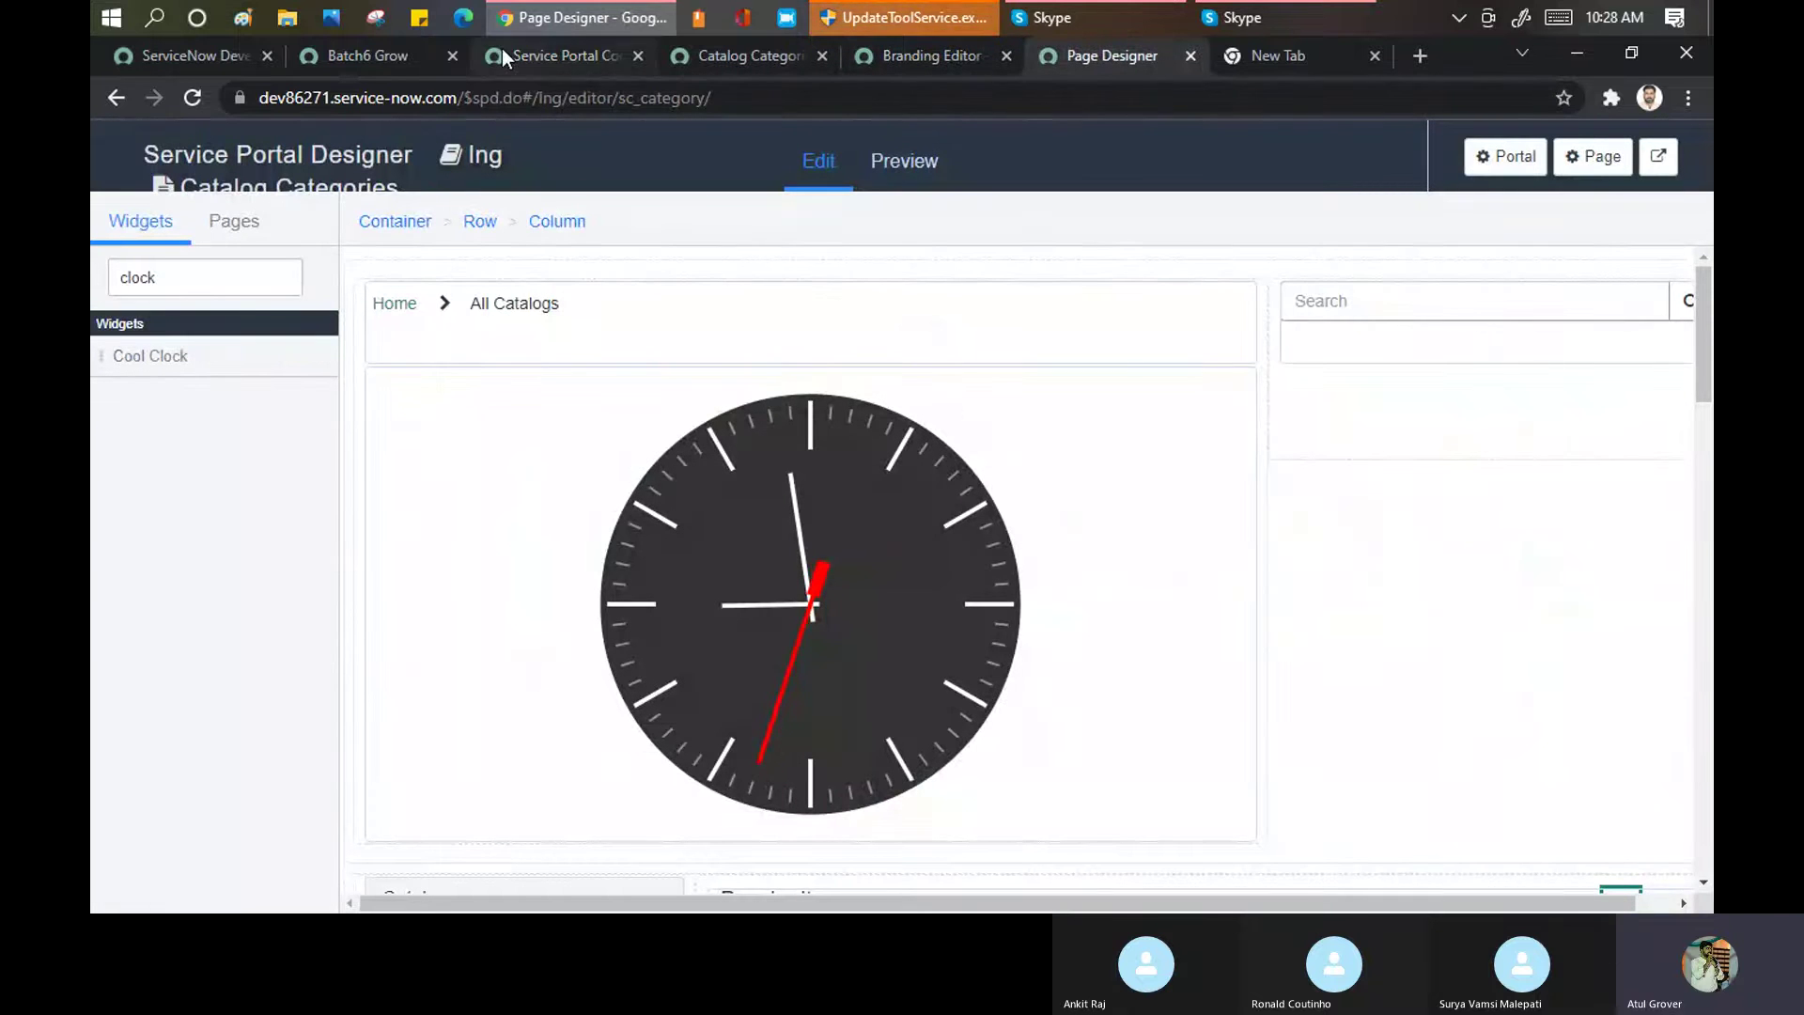
{"action": "left_click", "coordinate": [577, 54]}
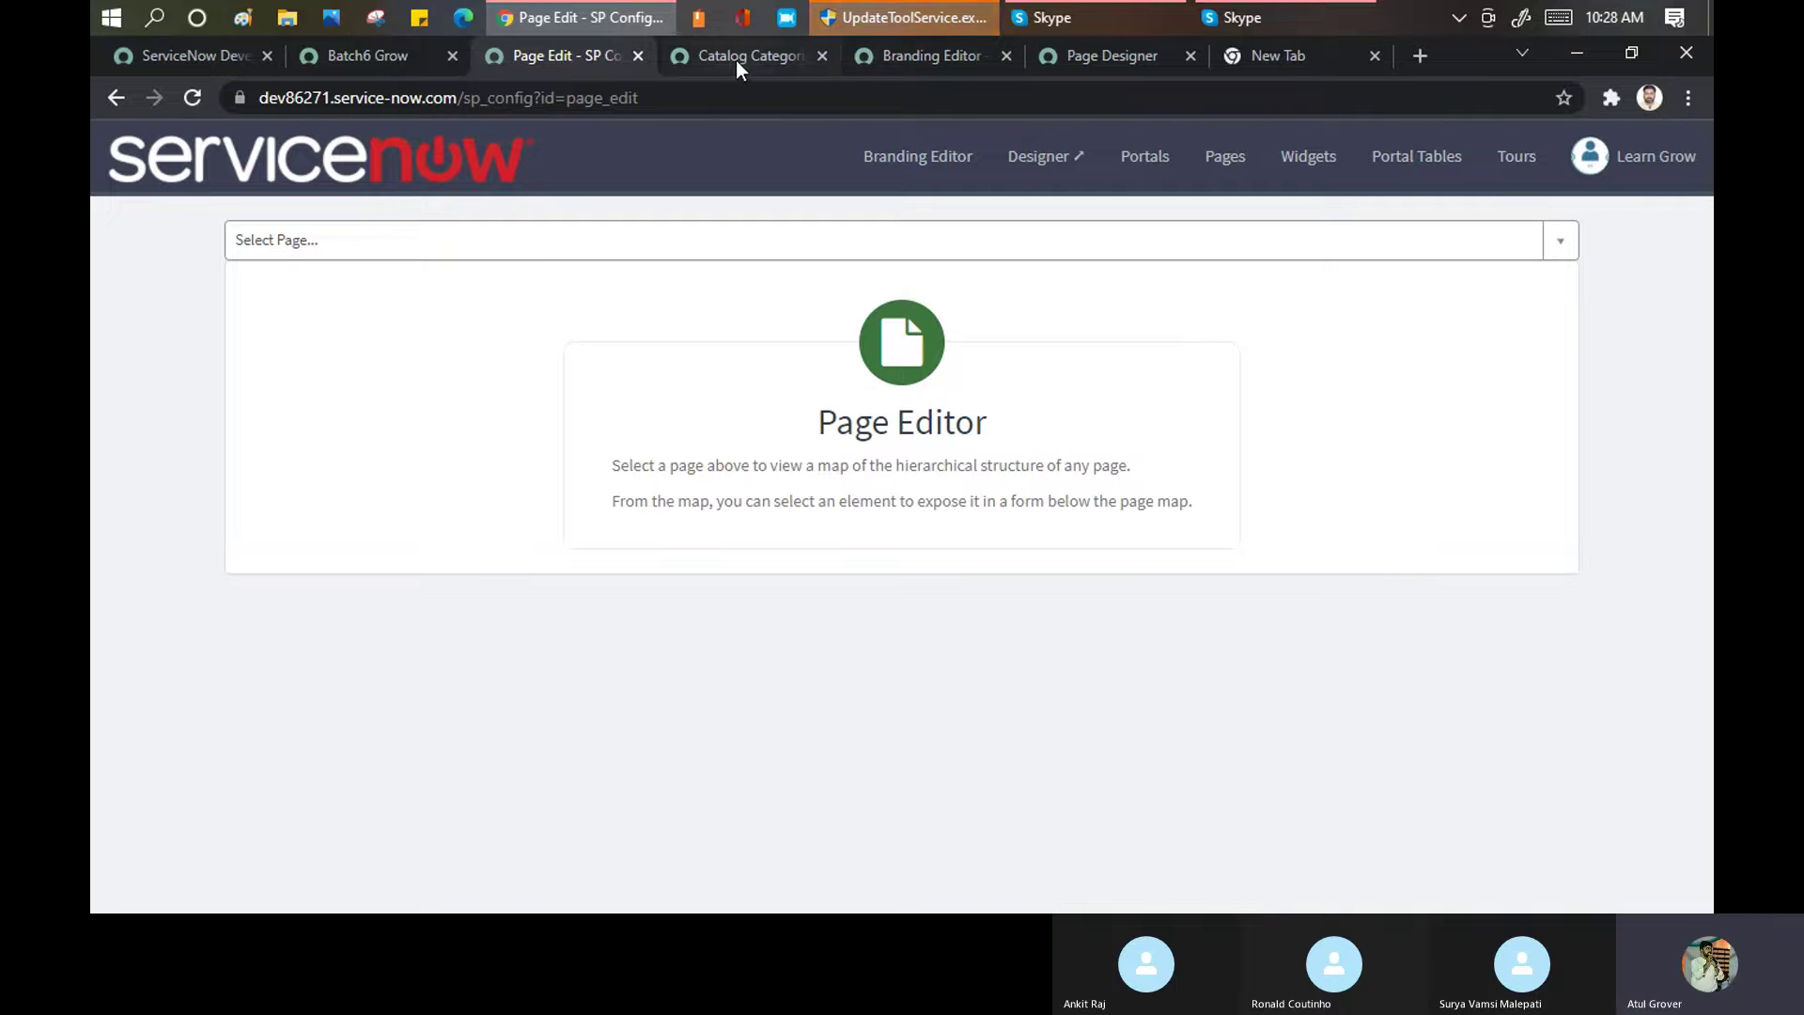
Search 'catalog' in the page selector and load the Catalog Home (sc_home) page map
{"action": "left_click", "coordinate": [532, 244]}
{"action": "type", "text": "catalog"}
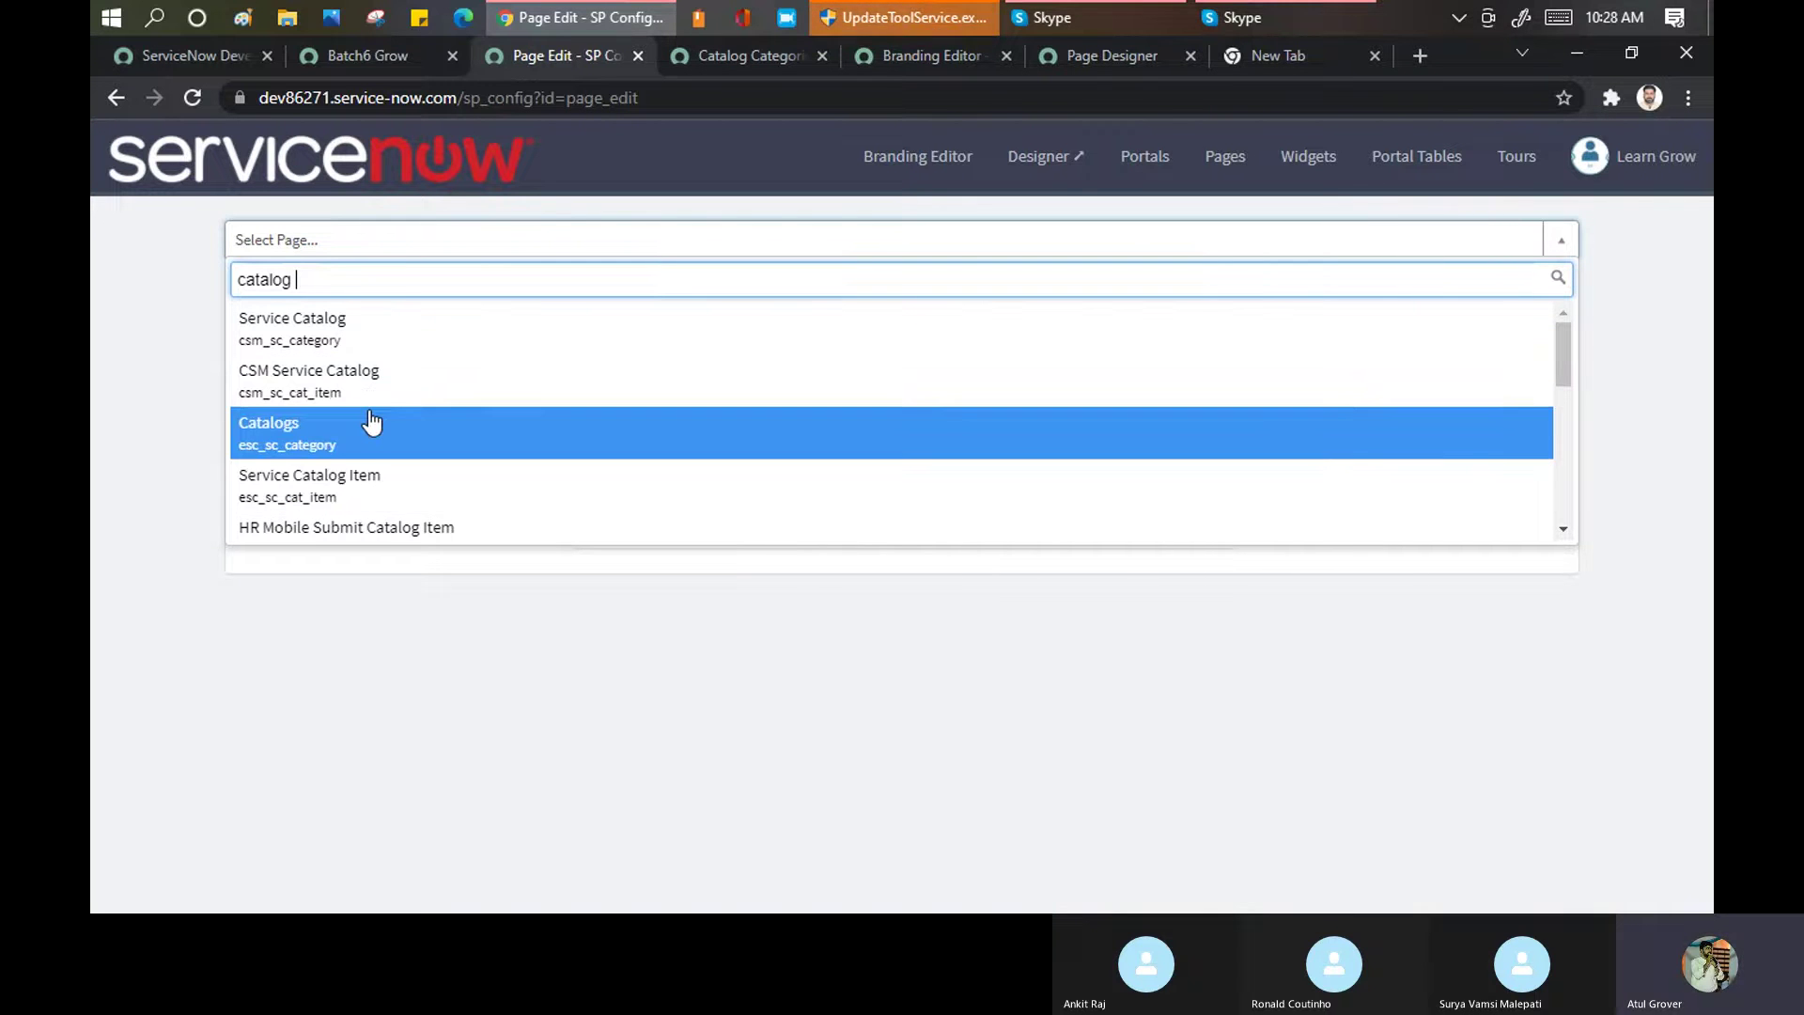
{"action": "scroll", "coordinate": [369, 421], "scroll_direction": "down", "scroll_amount": 3}
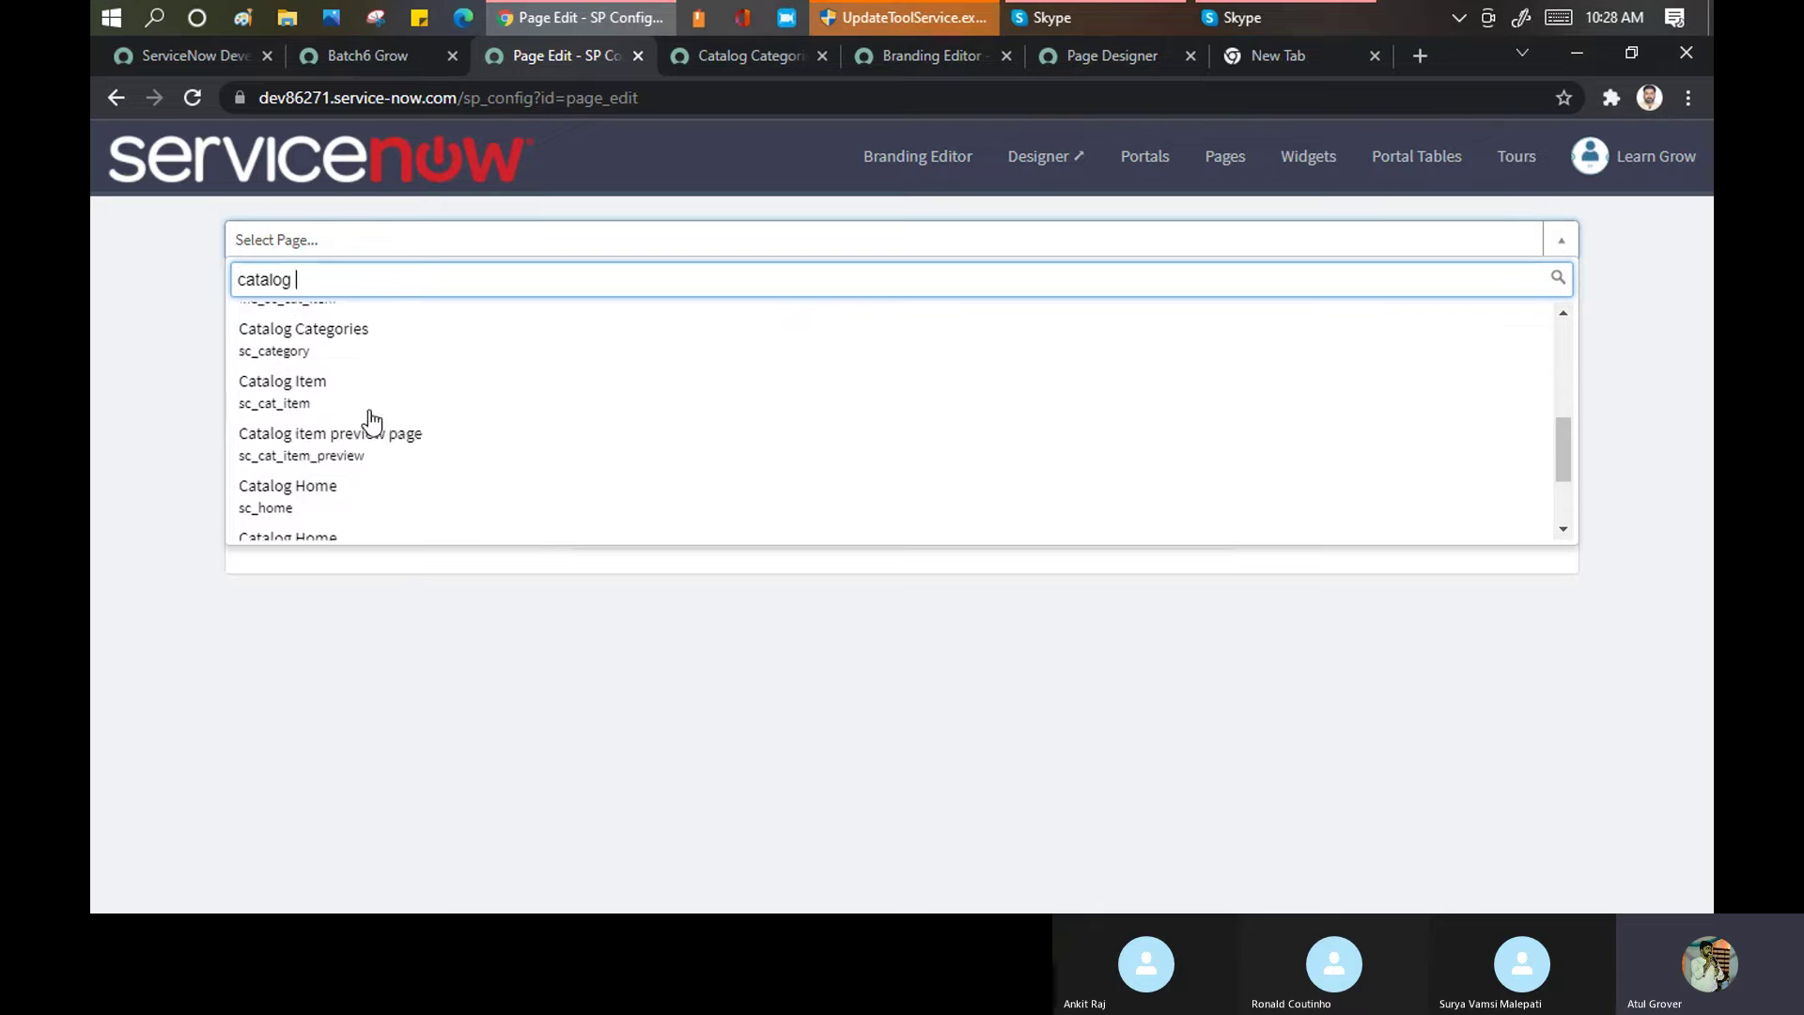
{"action": "left_click", "coordinate": [325, 498]}
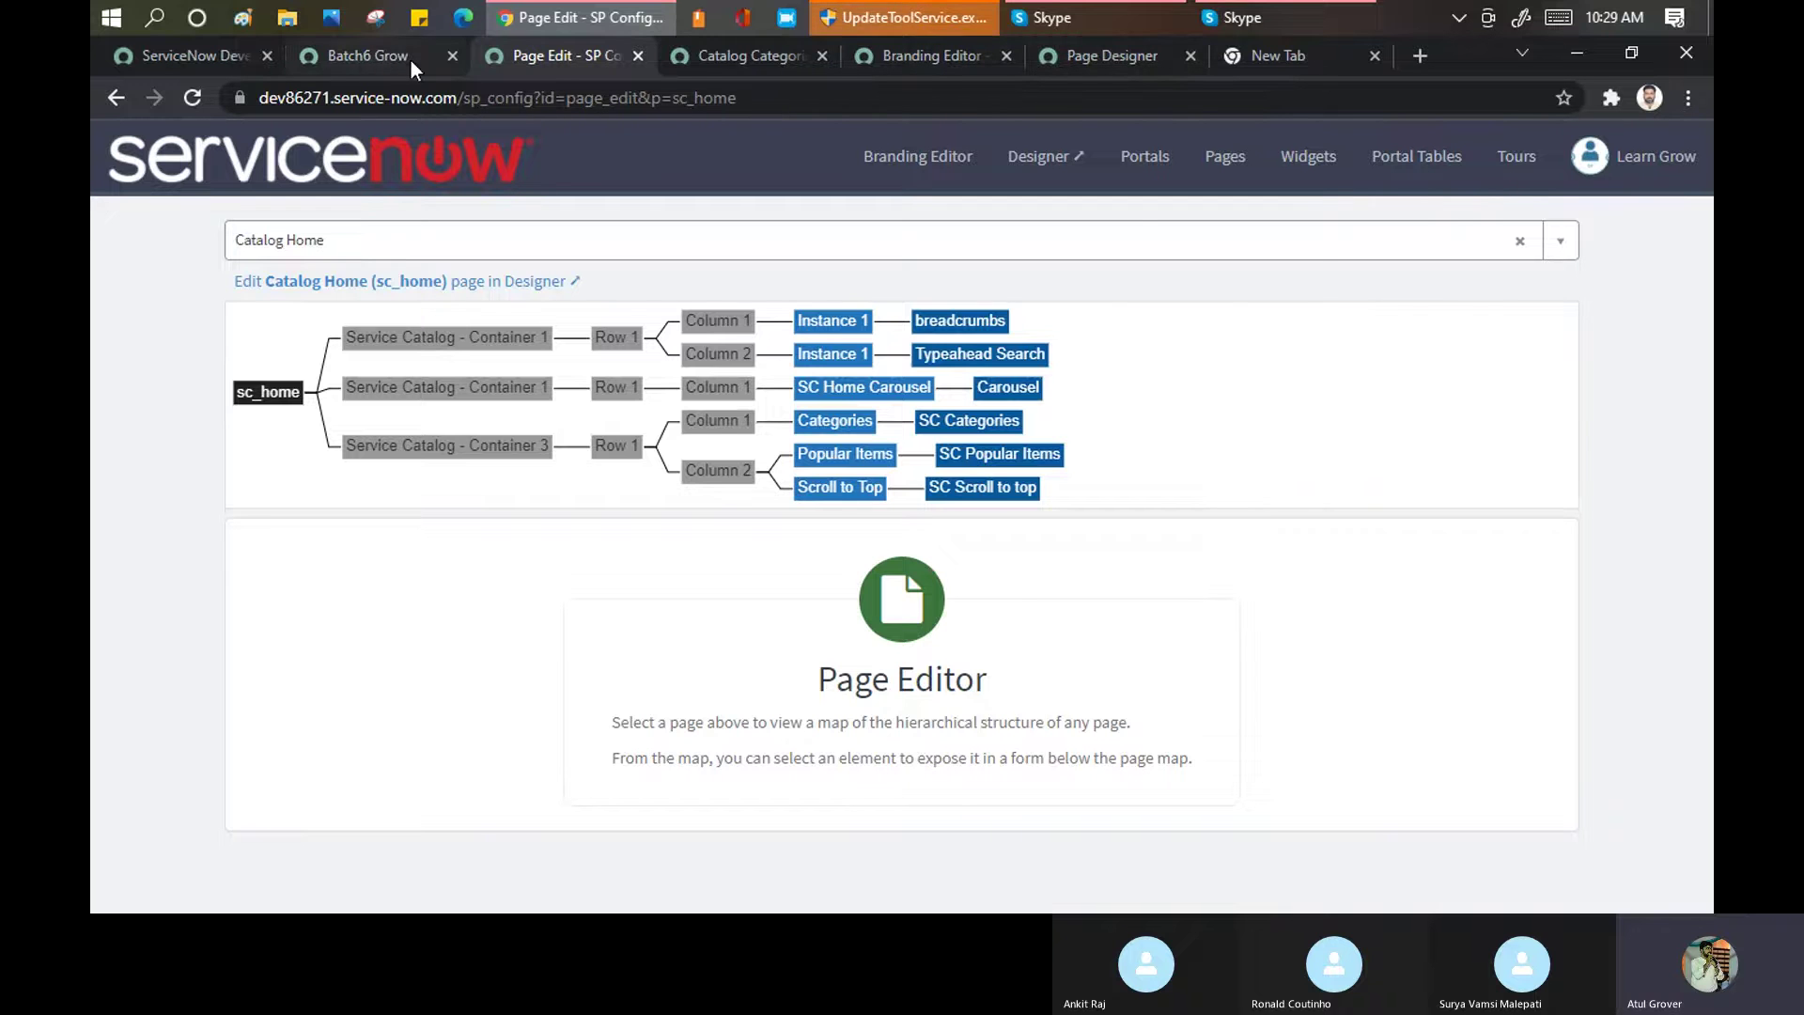
Compare the map with the live catalog home page, noting the sc_home id in its address
{"action": "left_click", "coordinate": [754, 53]}
{"action": "left_click", "coordinate": [1036, 165]}
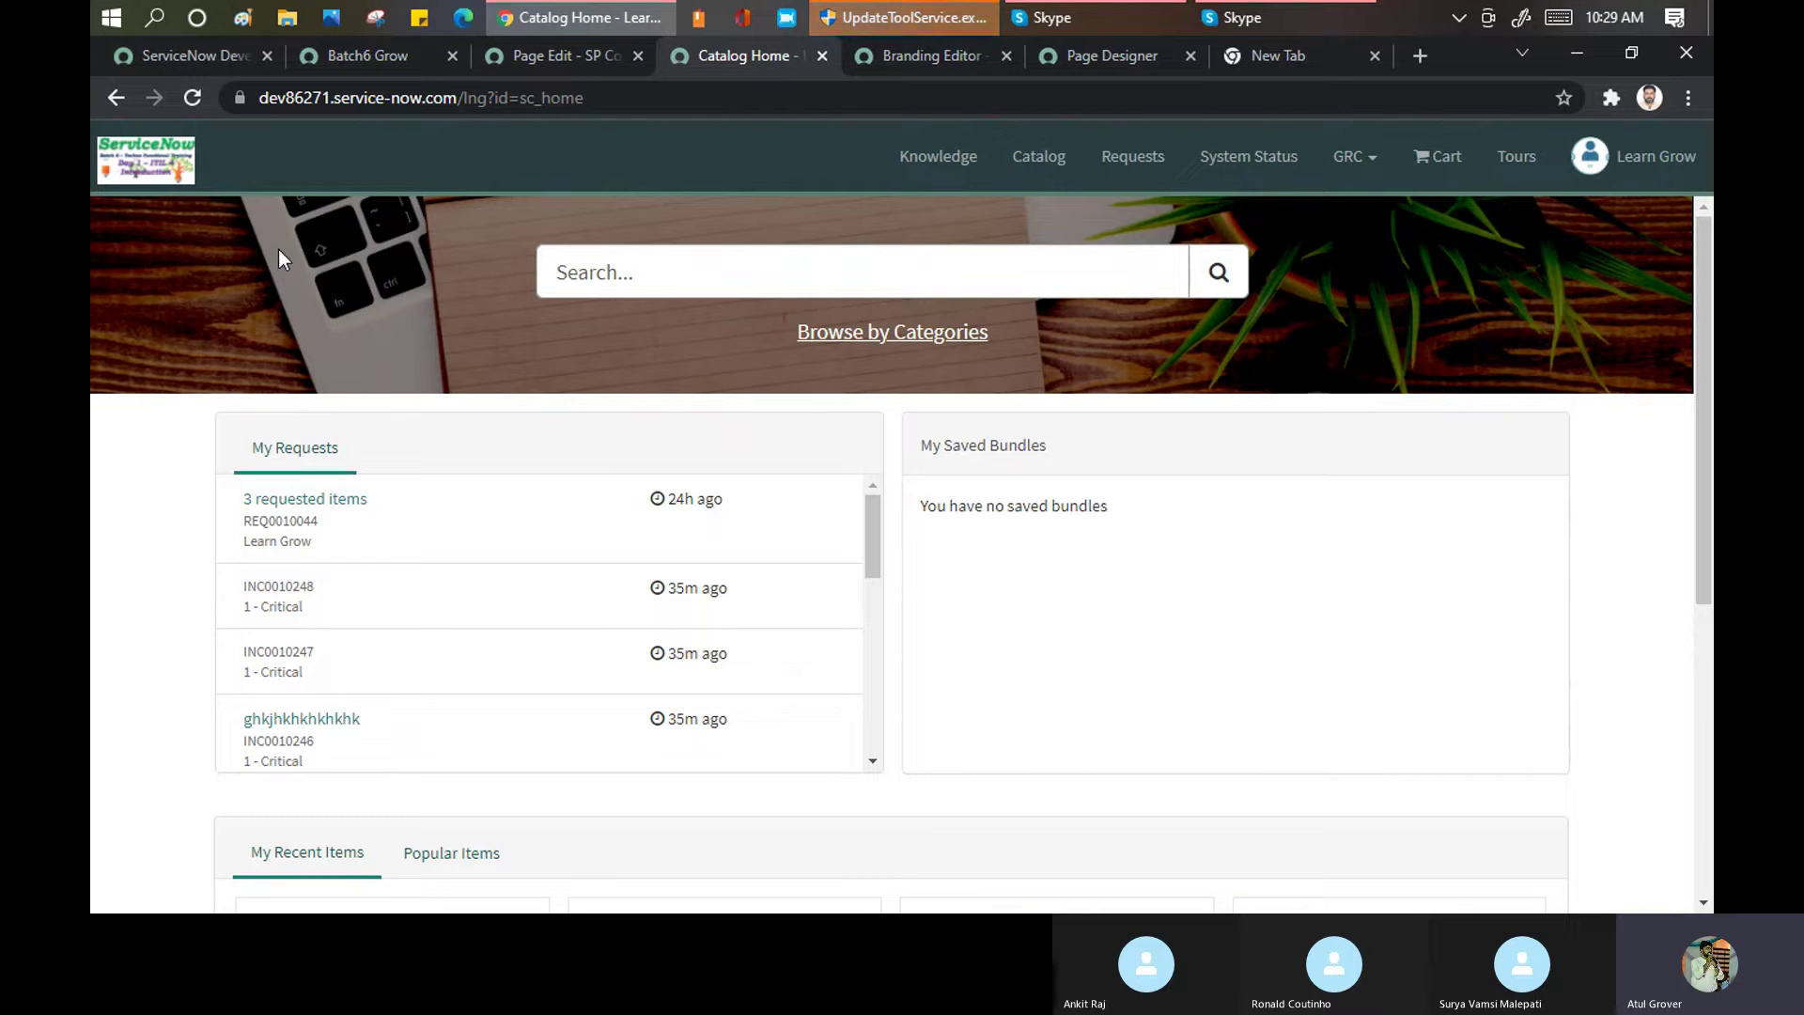
{"action": "scroll", "coordinate": [1236, 499], "scroll_direction": "down", "scroll_amount": 5}
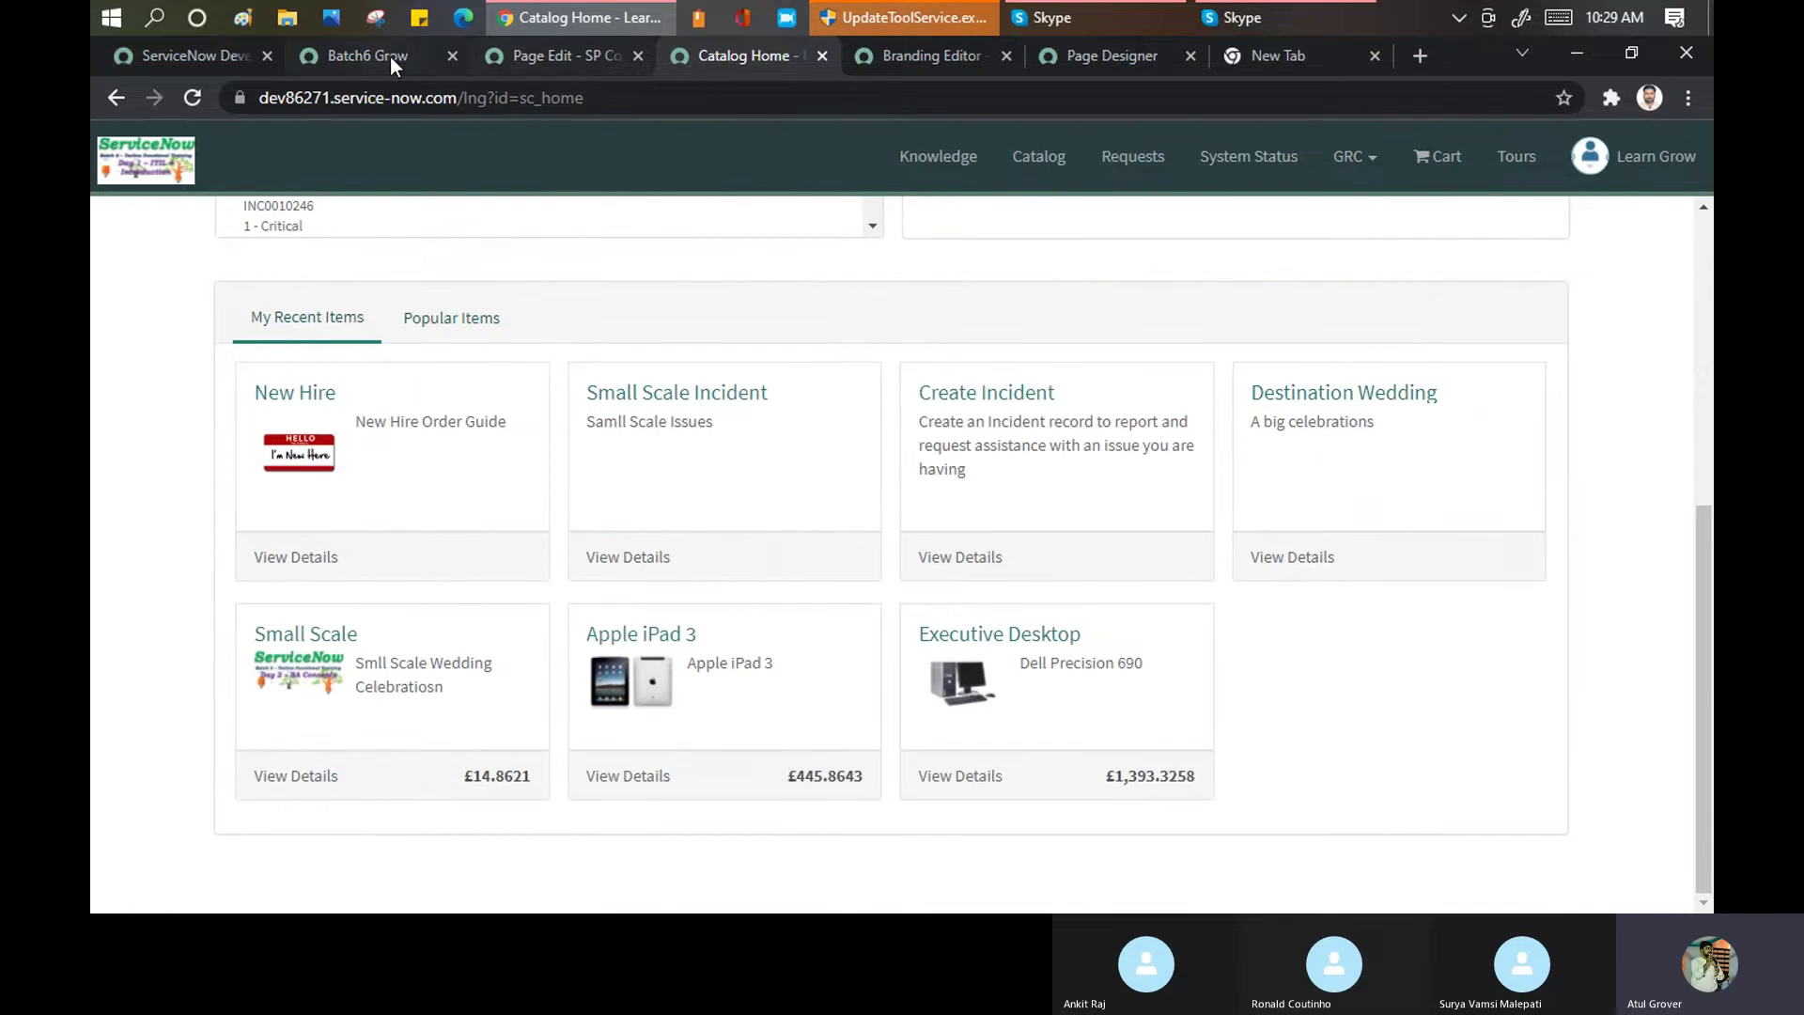
{"action": "left_click", "coordinate": [543, 59]}
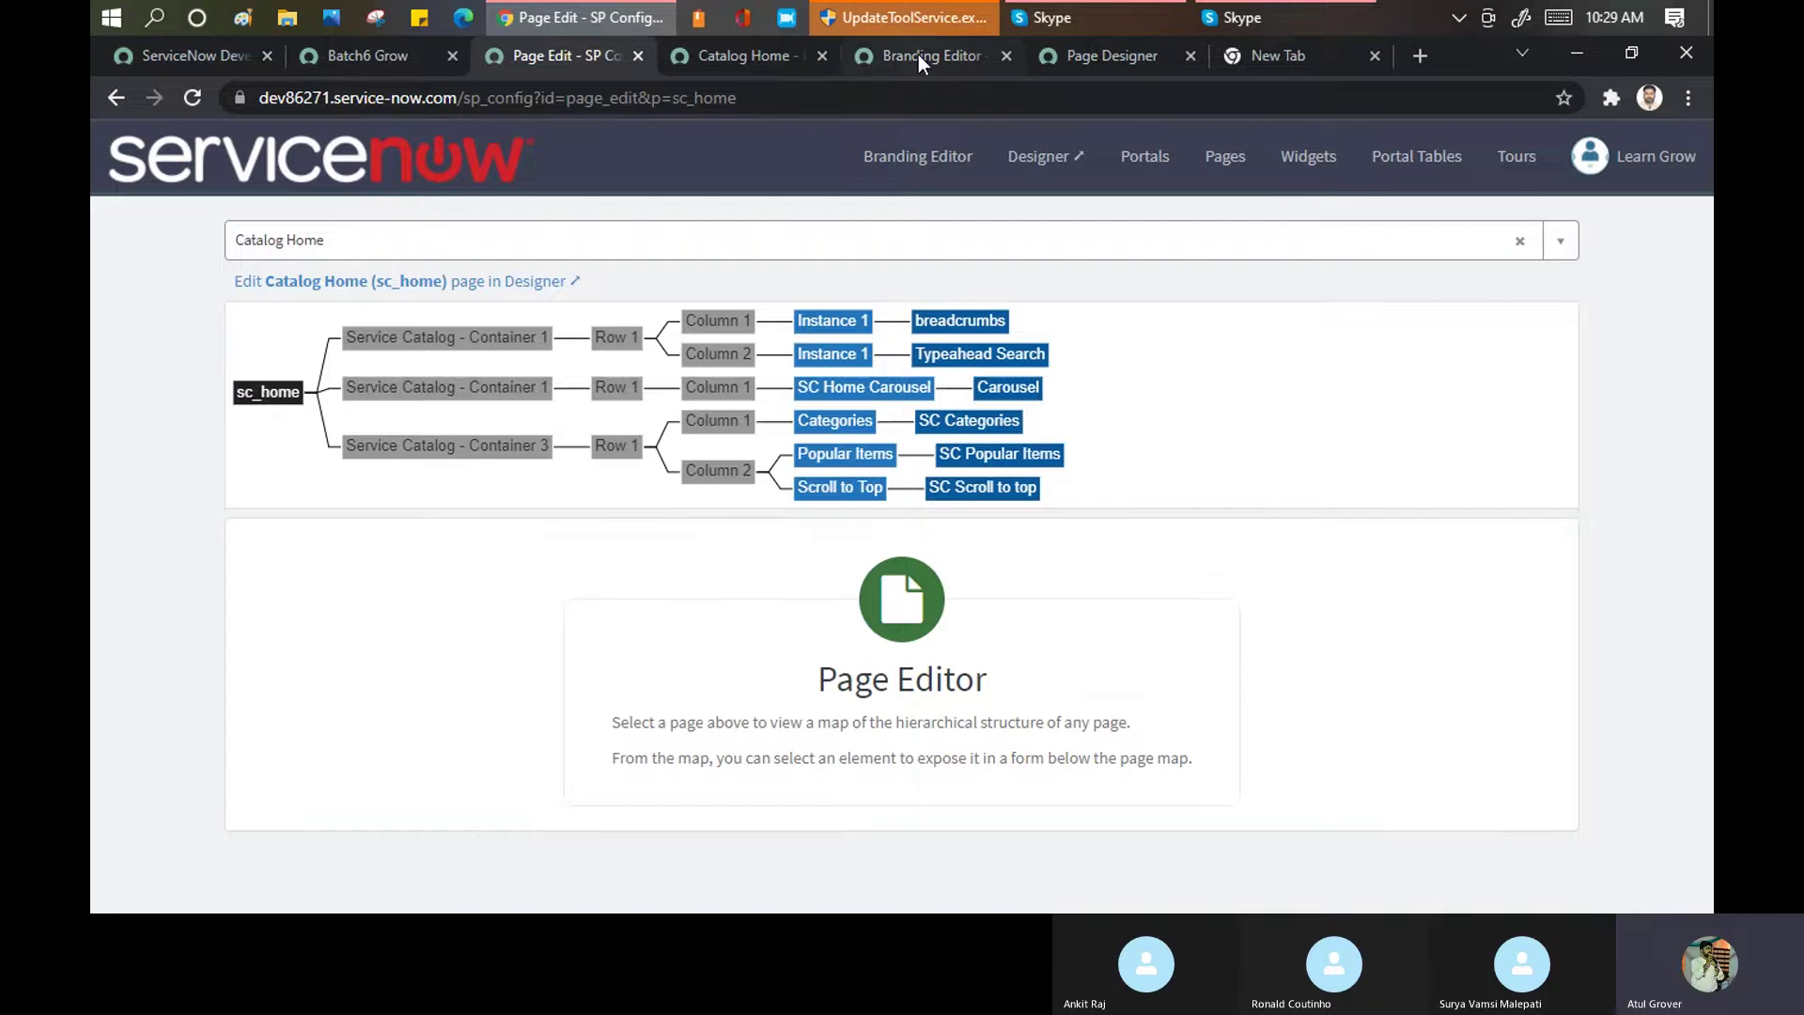
{"action": "left_click", "coordinate": [725, 57]}
{"action": "left_click", "coordinate": [523, 98]}
{"action": "left_click_drag", "start_coordinate": [524, 98], "coordinate": [584, 98]}
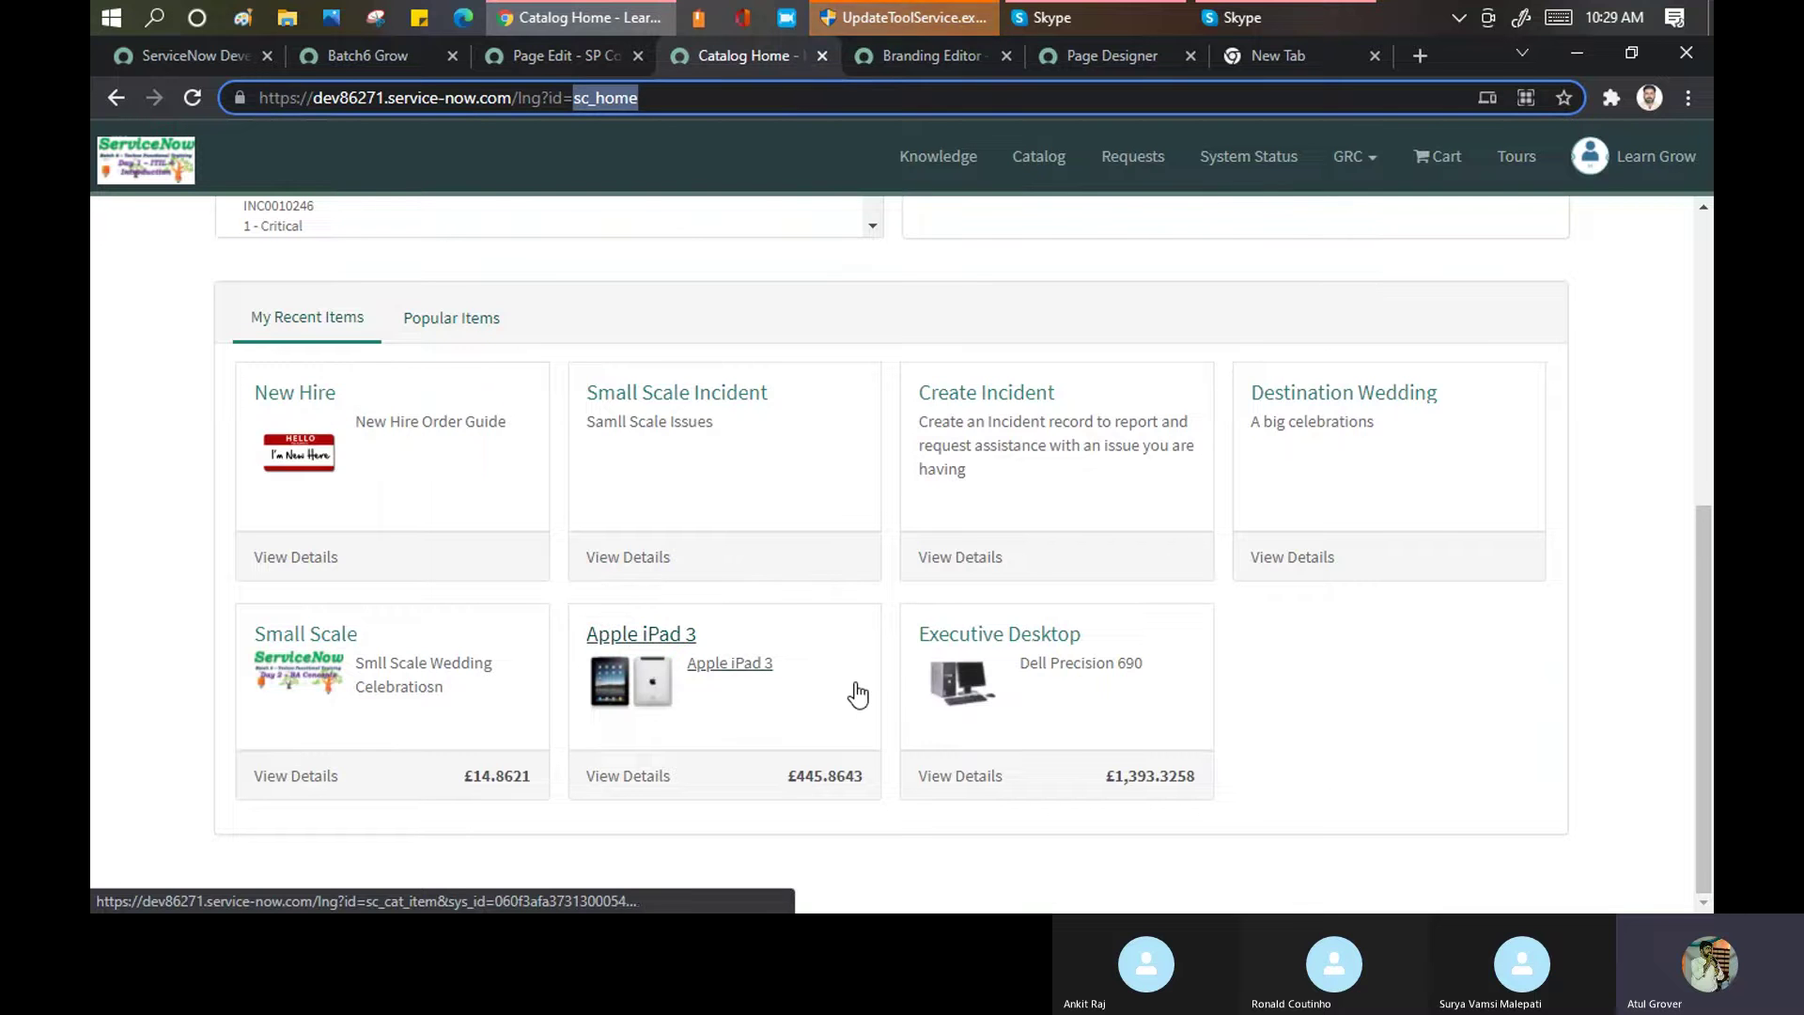
{"action": "left_click", "coordinate": [545, 58]}
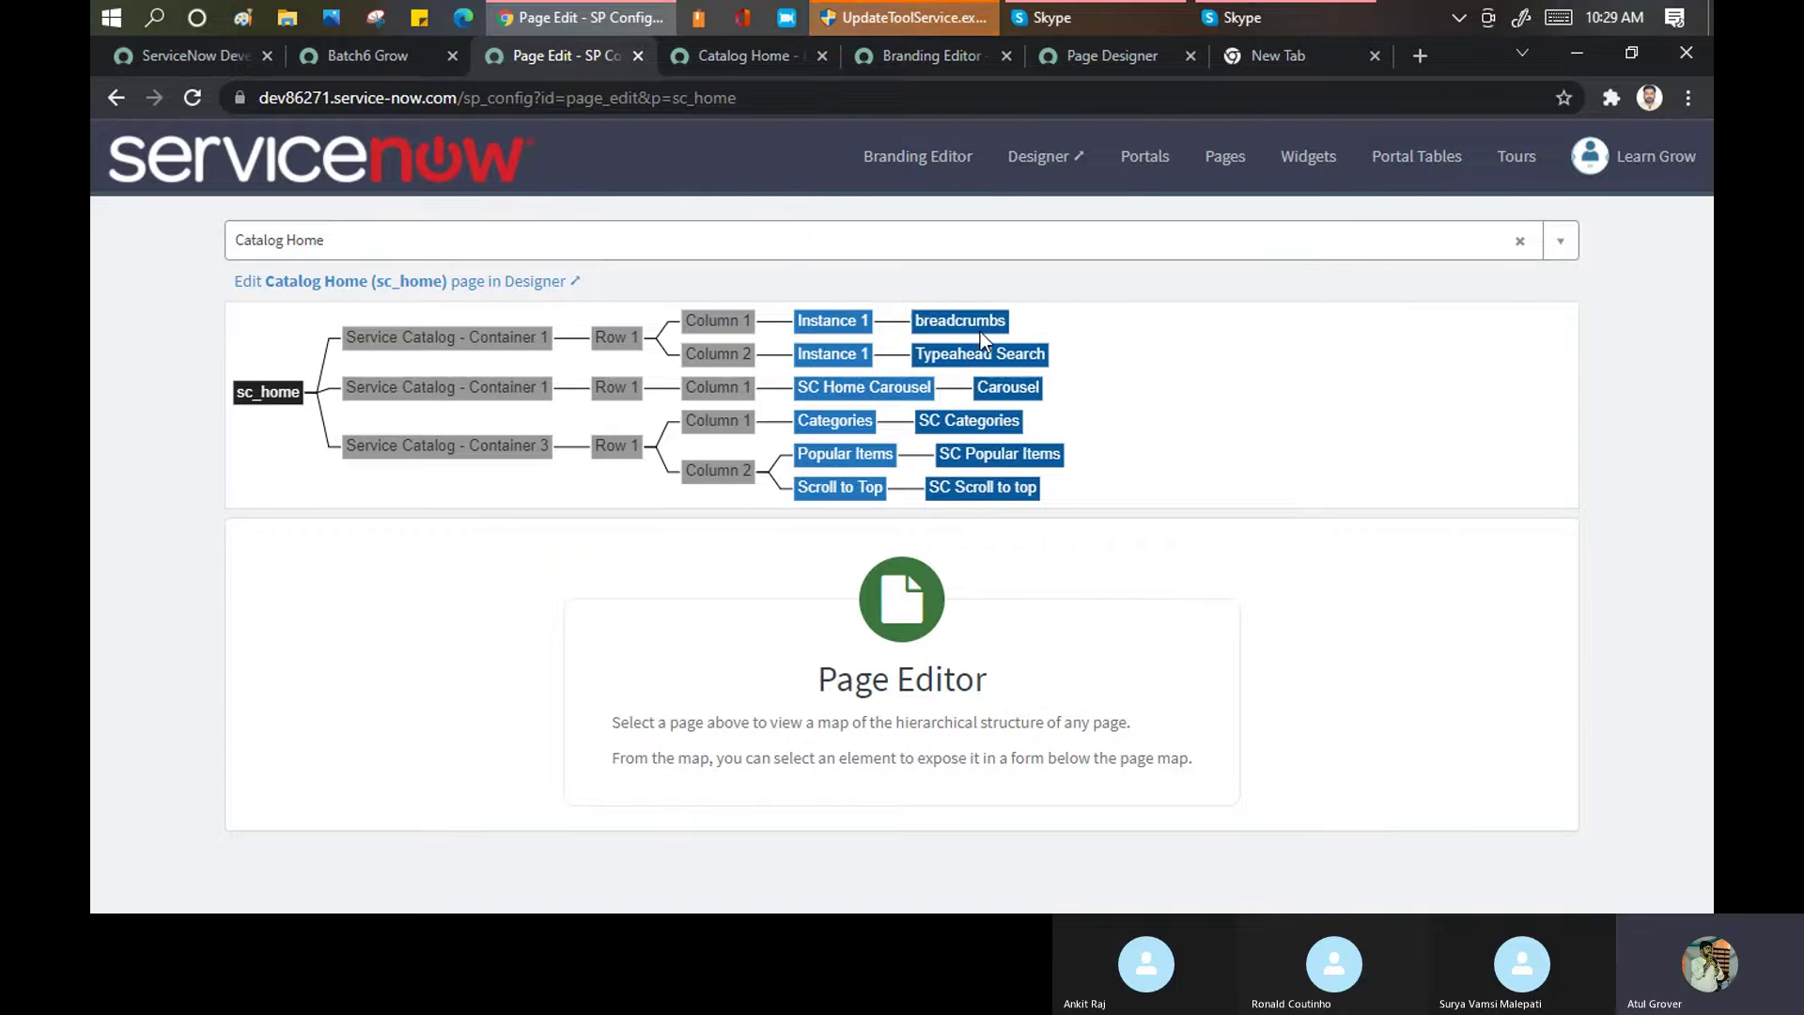
Load the Celebrations page and open it in the Designer via 'Edit Celebrations page in Designer'
{"action": "left_click", "coordinate": [956, 250]}
{"action": "type", "text": "ce"}
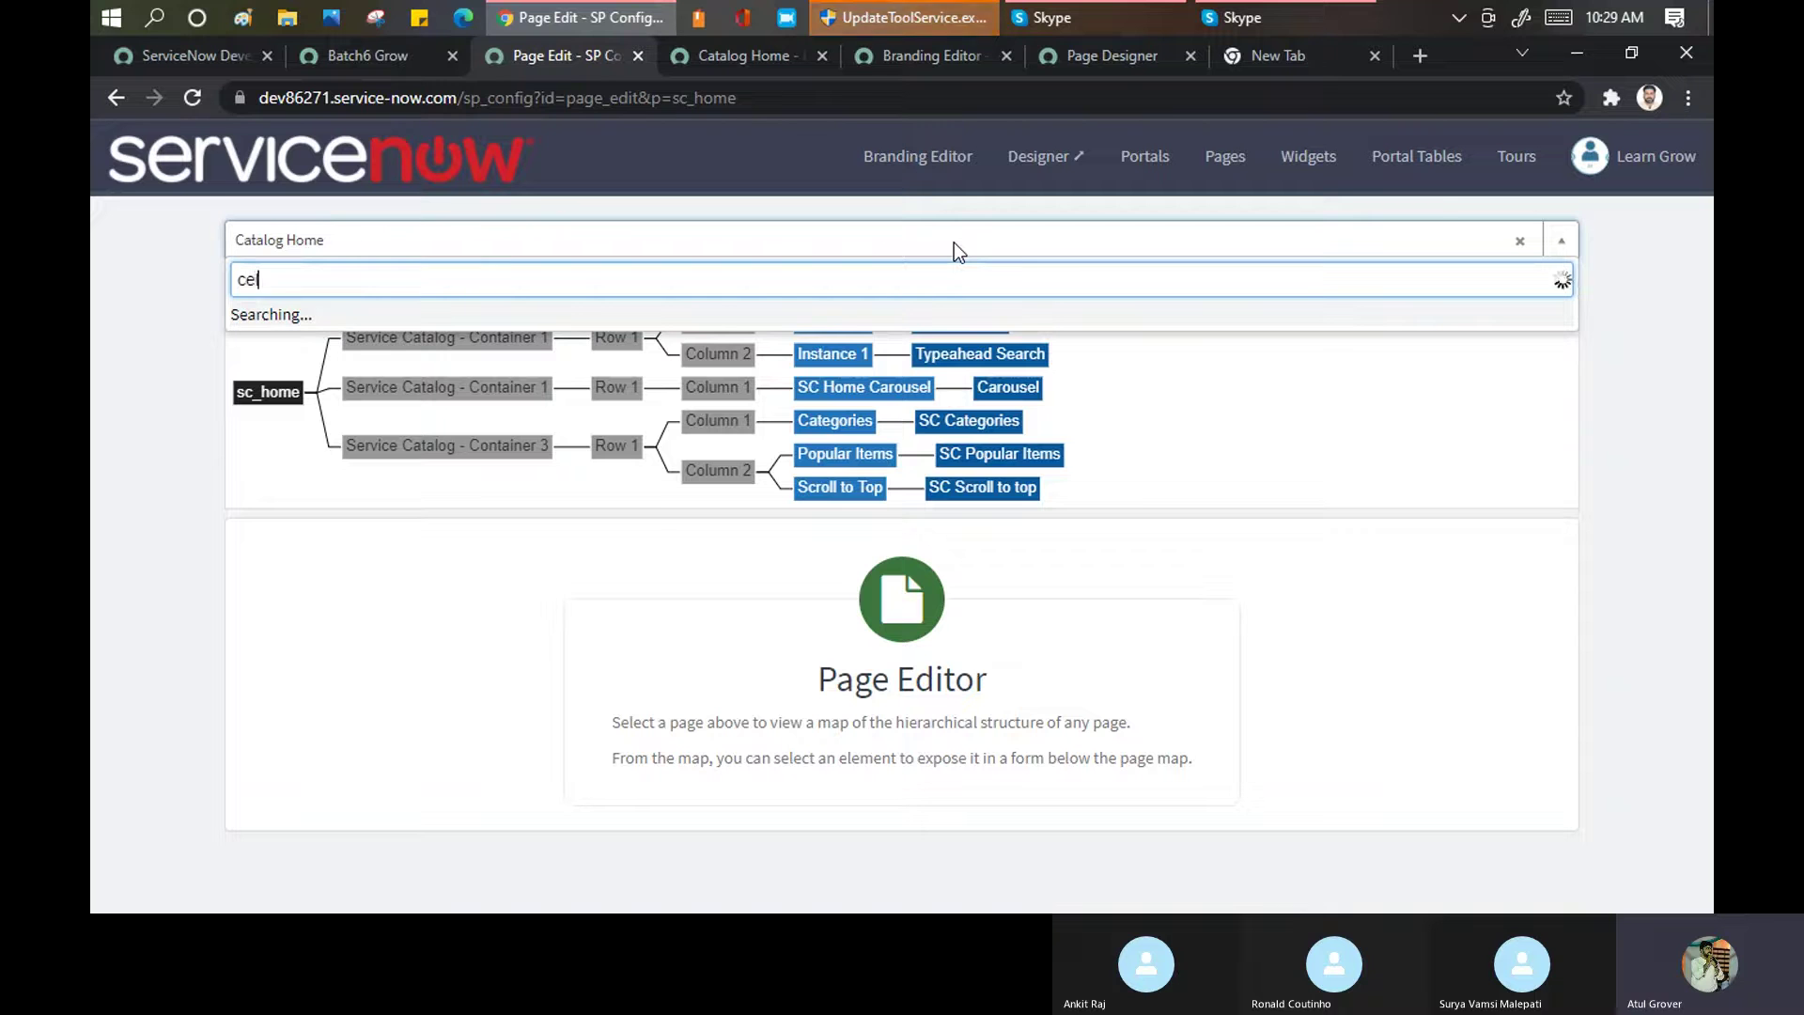
{"action": "type", "text": "lebra"}
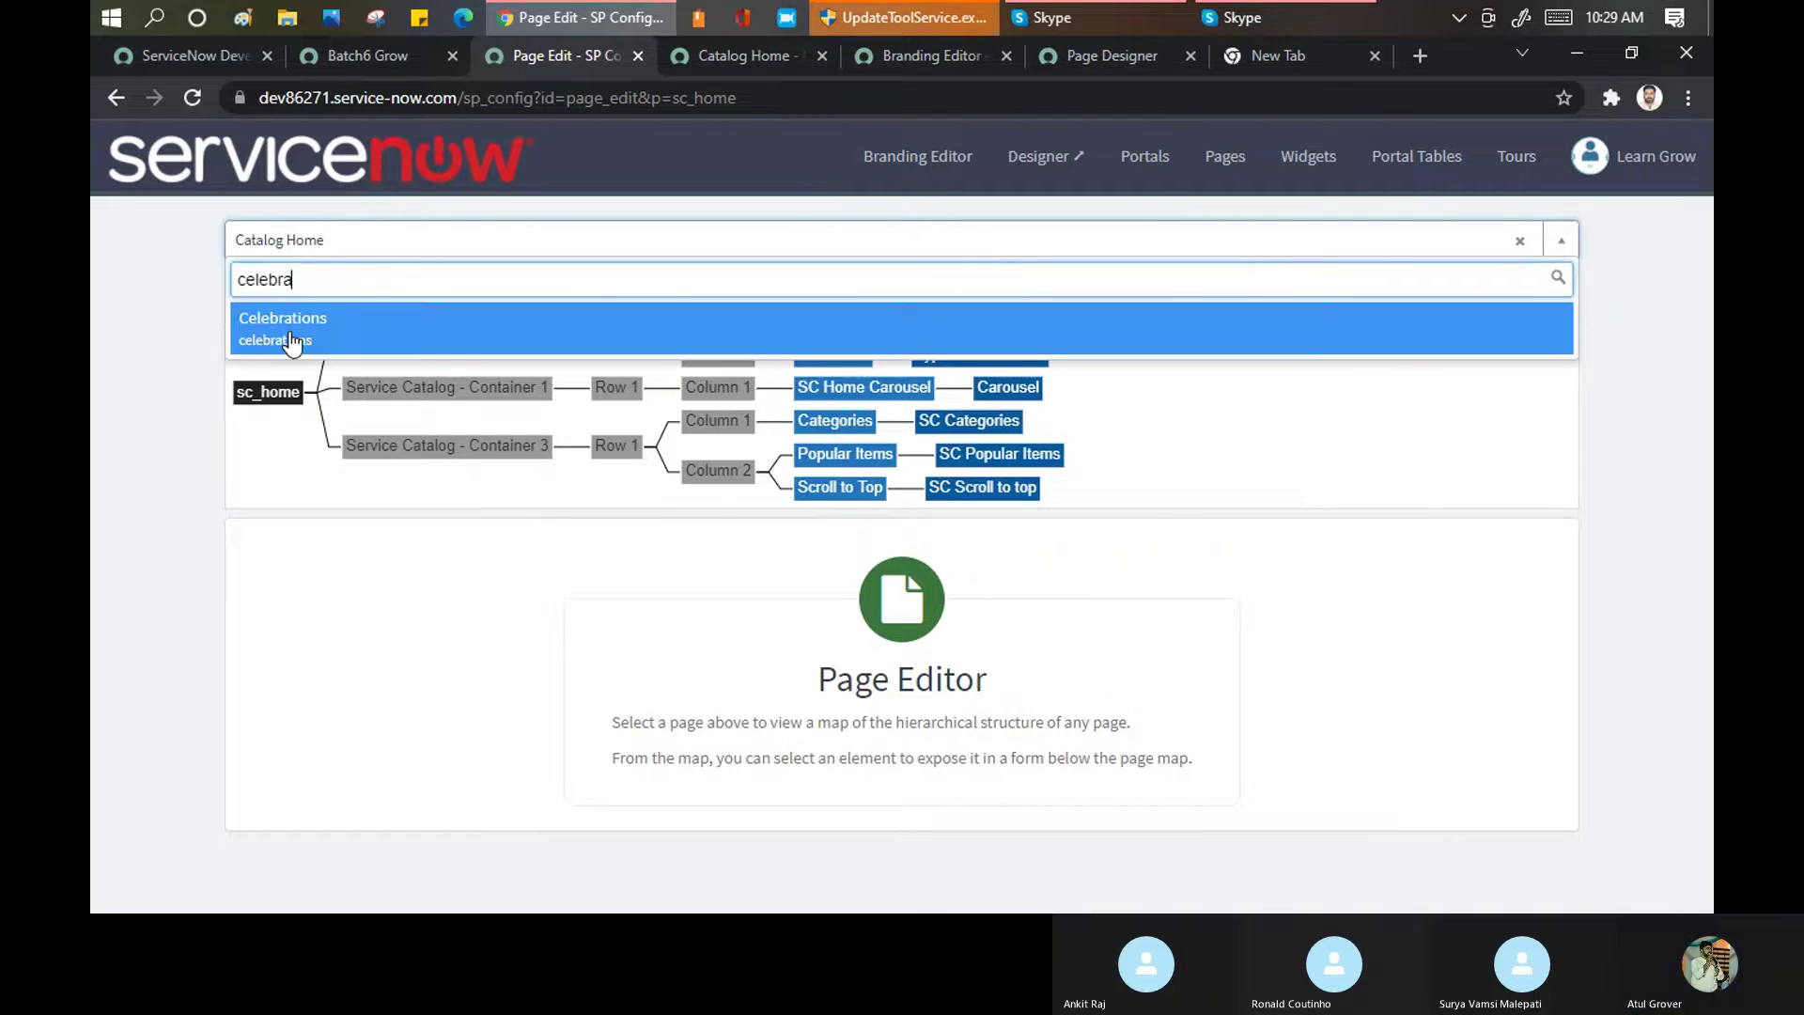
{"action": "left_click", "coordinate": [289, 330]}
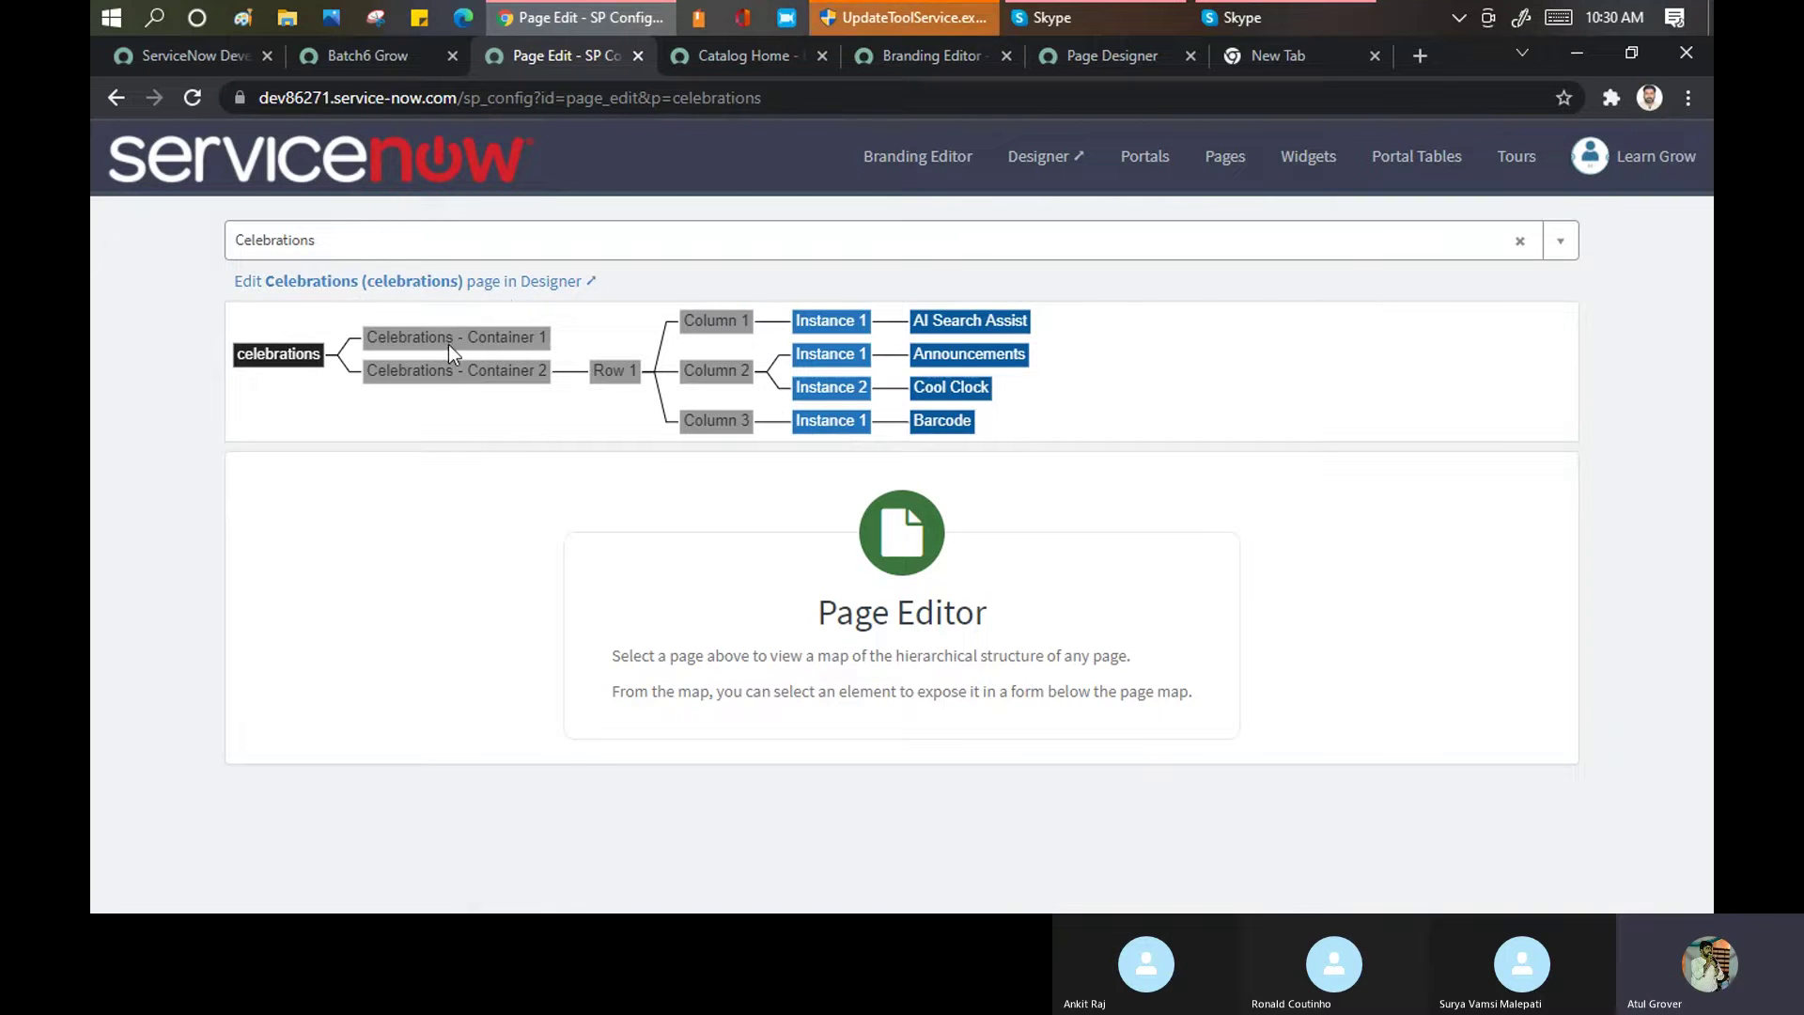
{"action": "left_click", "coordinate": [496, 294]}
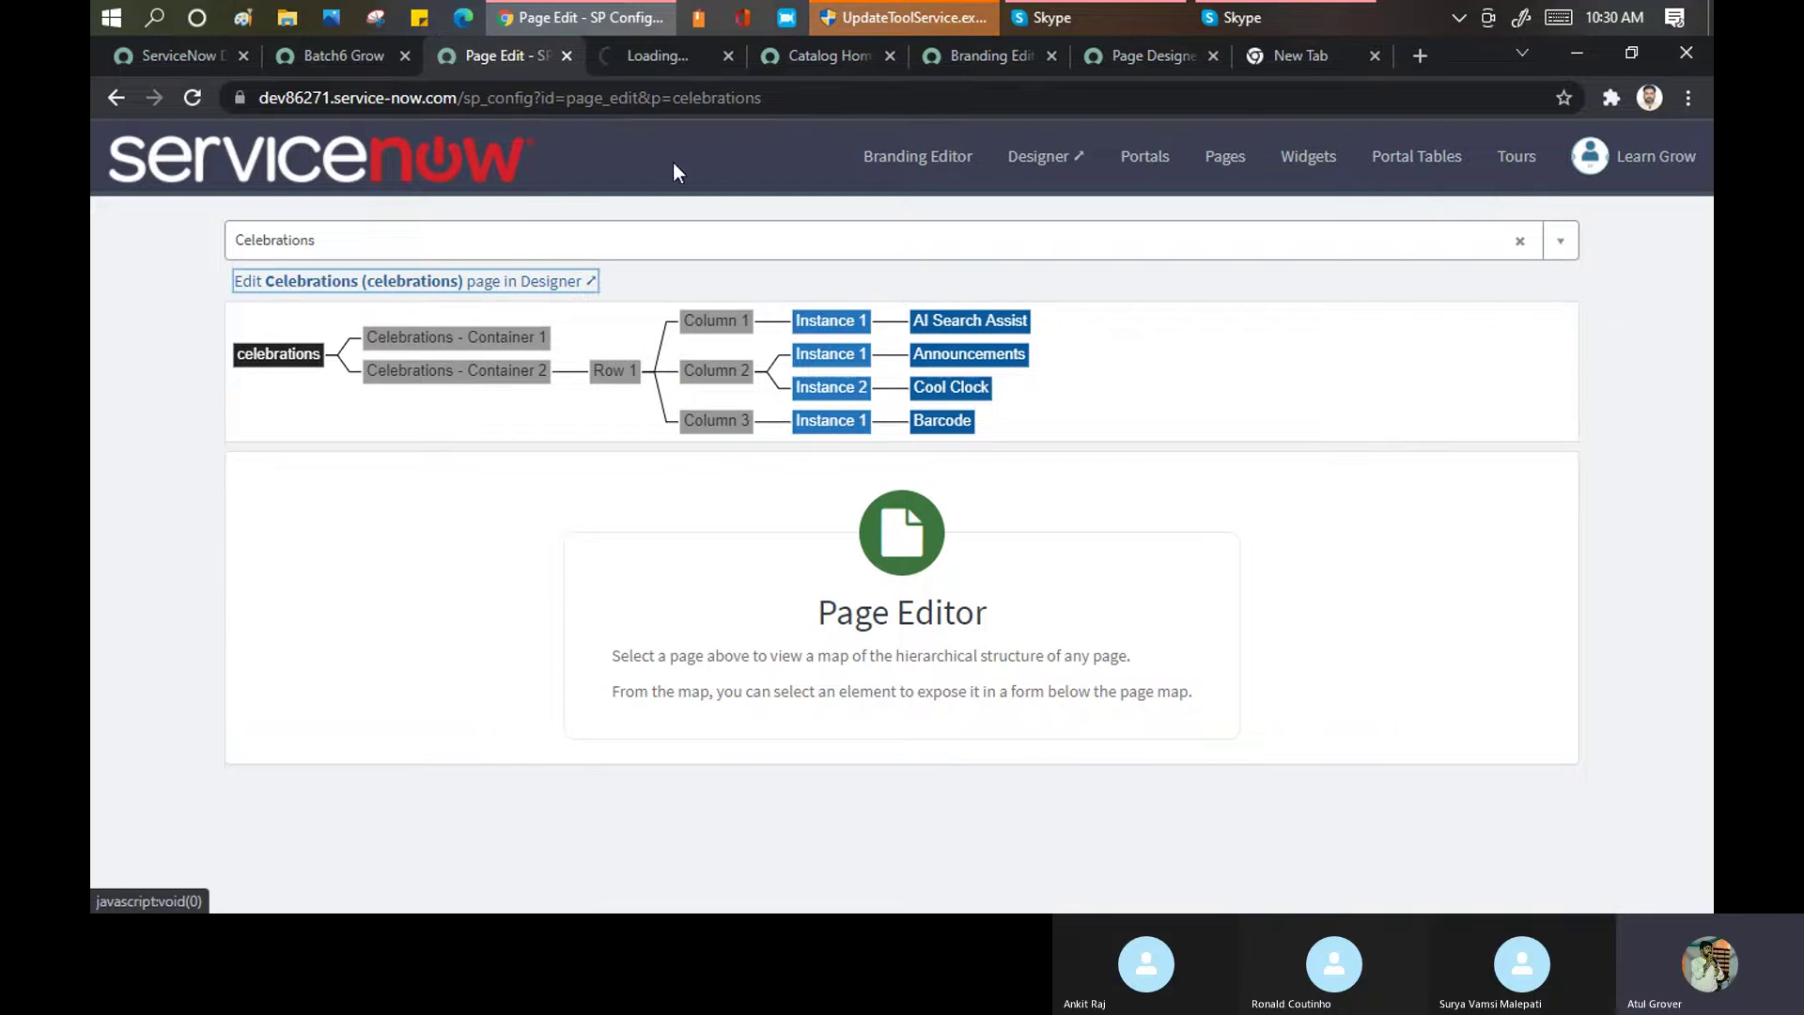
{"action": "left_click", "coordinate": [628, 58]}
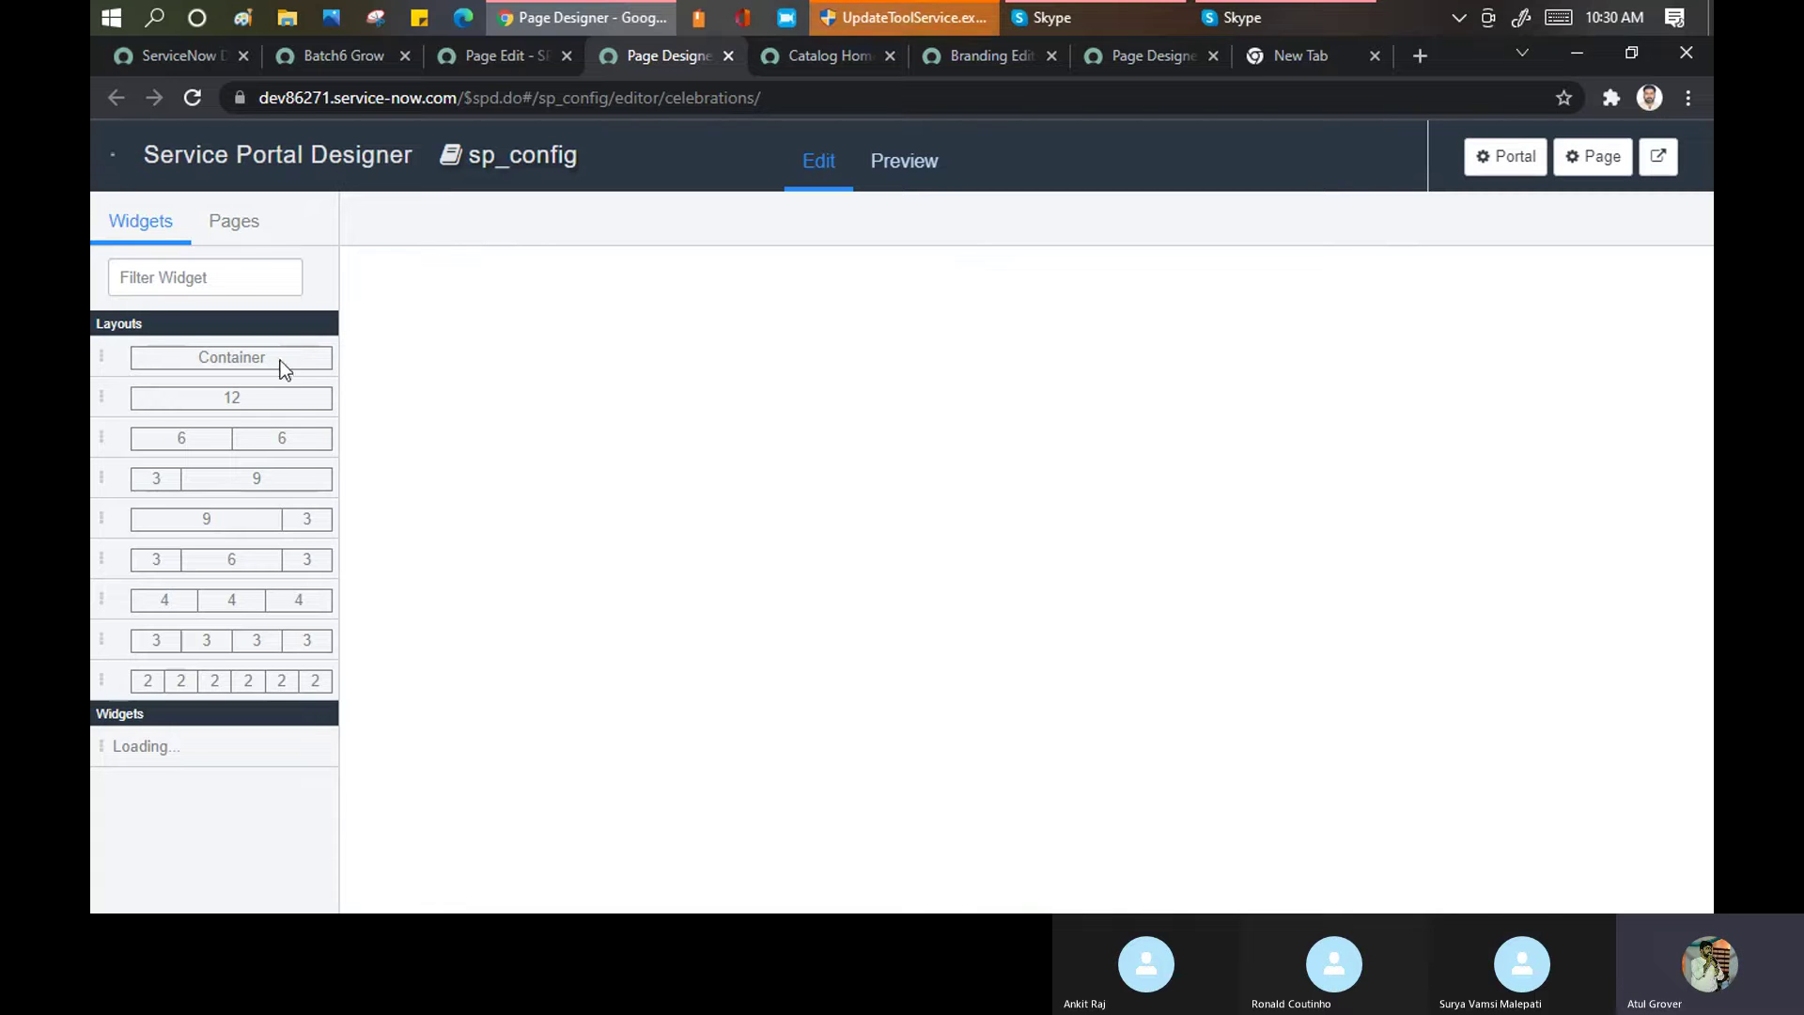
Back in the Page Editor, search 'catalog home' and reselect Catalog Home (sc_home)
{"action": "left_click", "coordinate": [482, 52]}
{"action": "left_click", "coordinate": [483, 241]}
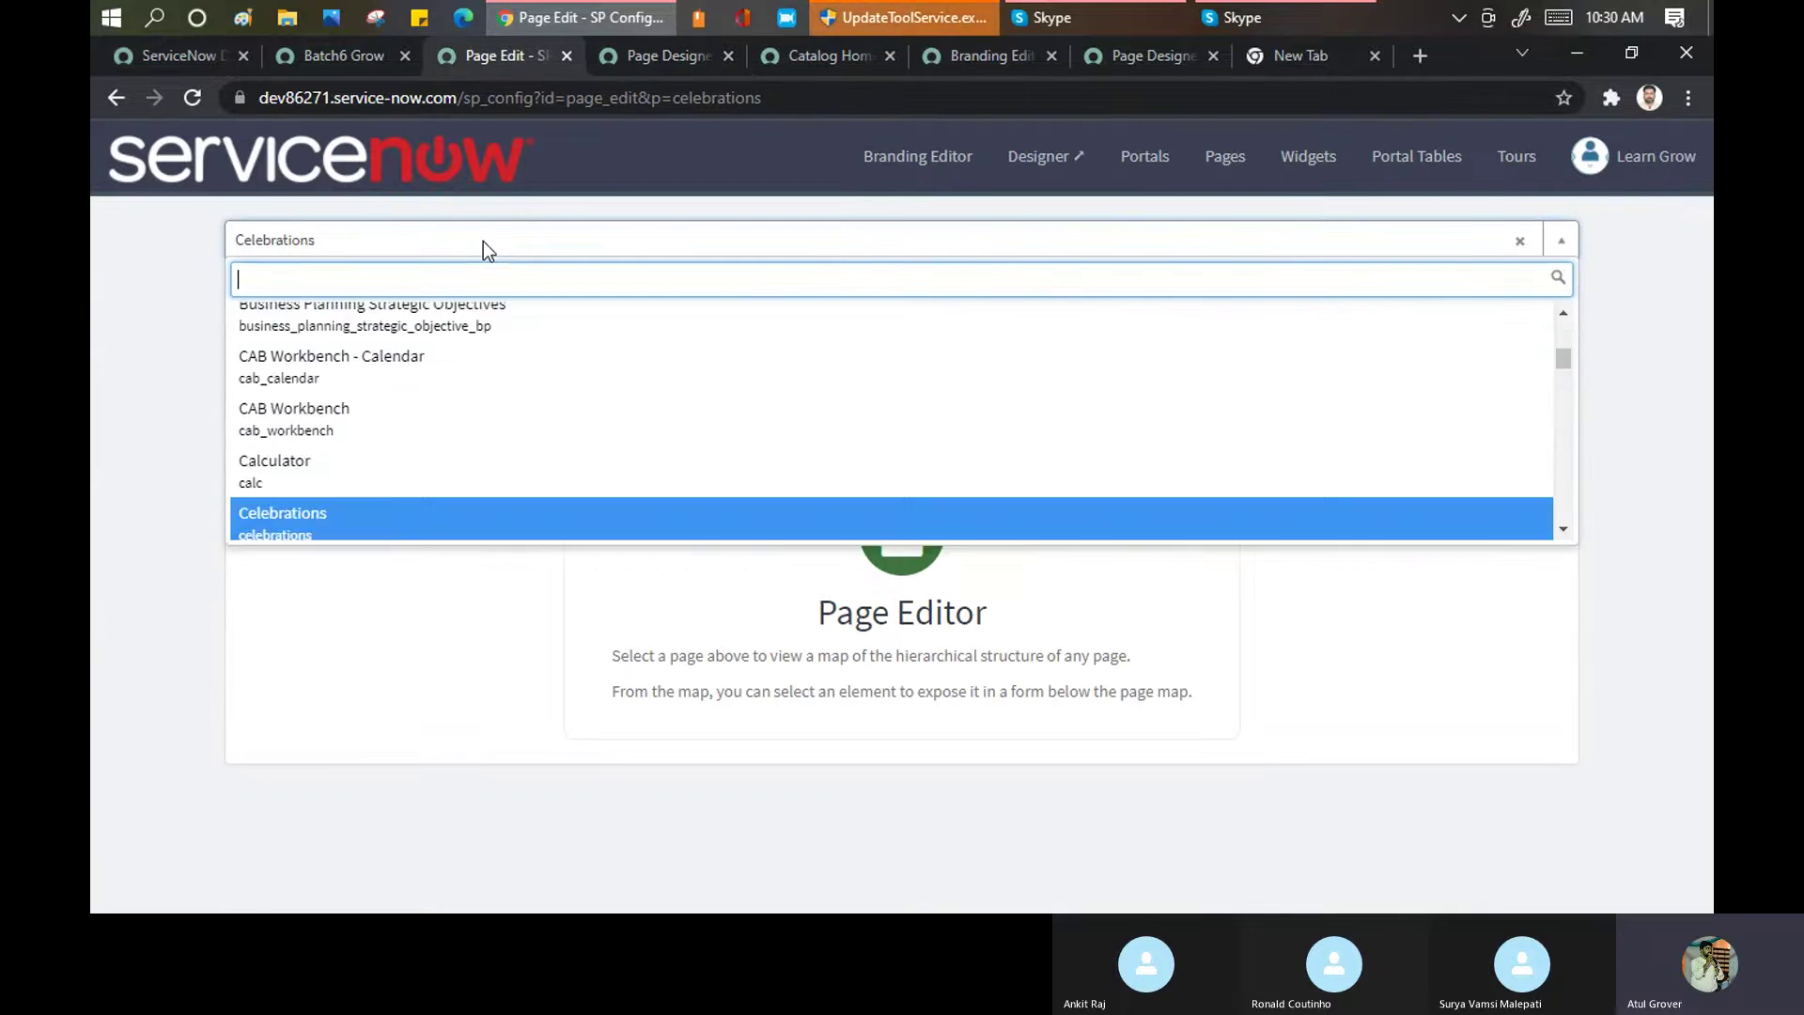
{"action": "type", "text": "catalog home"}
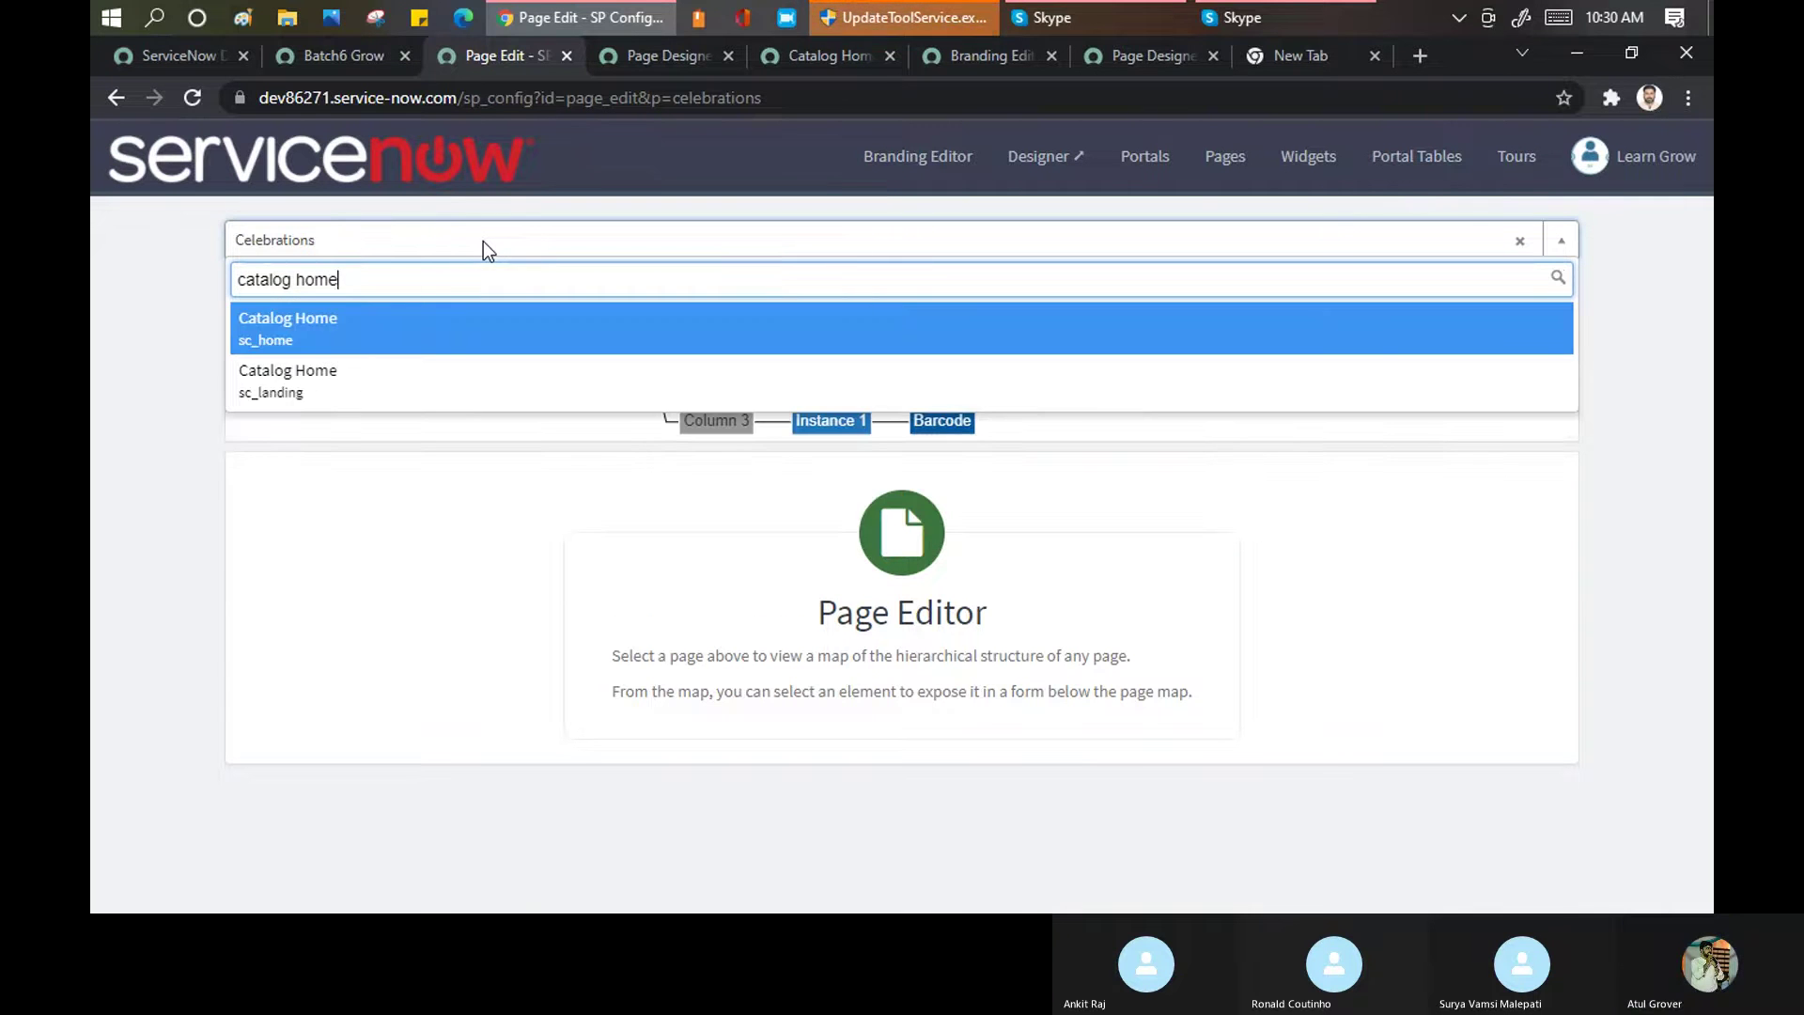
{"action": "left_click", "coordinate": [299, 323]}
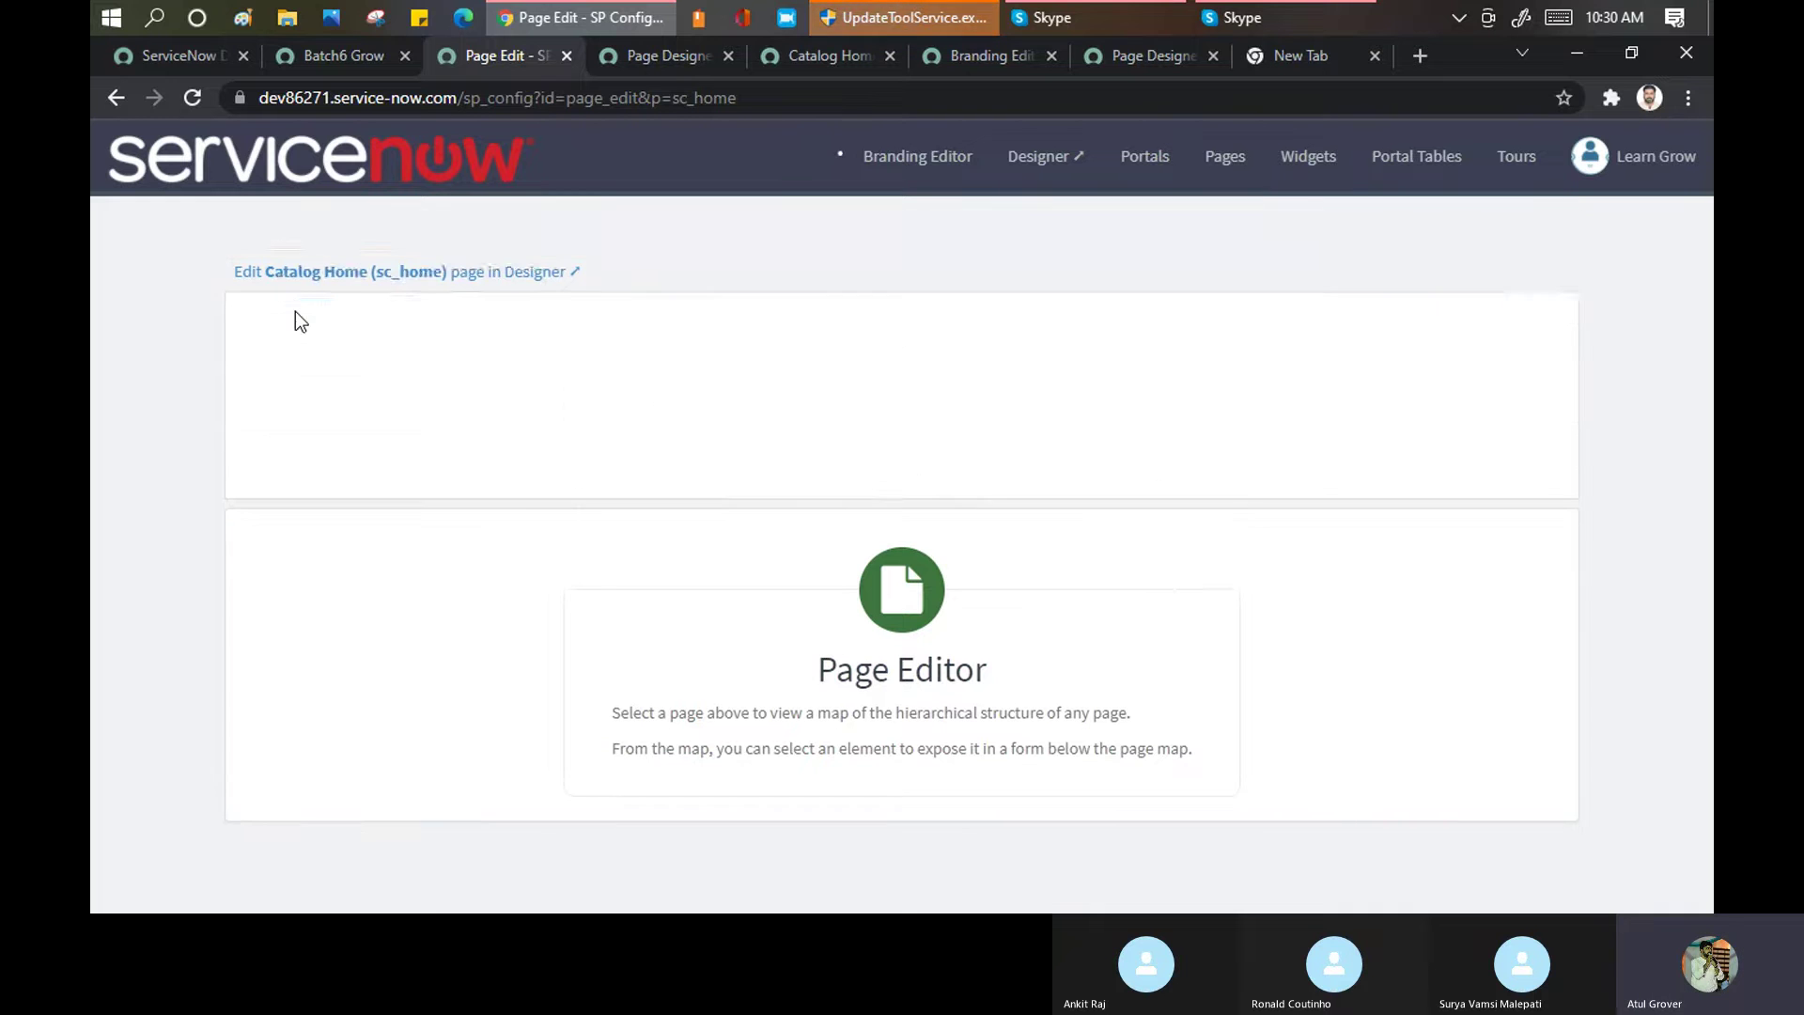
Open Catalog Home in the Designer and compare its carousel, categories and Popular Items widgets with the sc_home map
{"action": "left_click", "coordinate": [459, 281]}
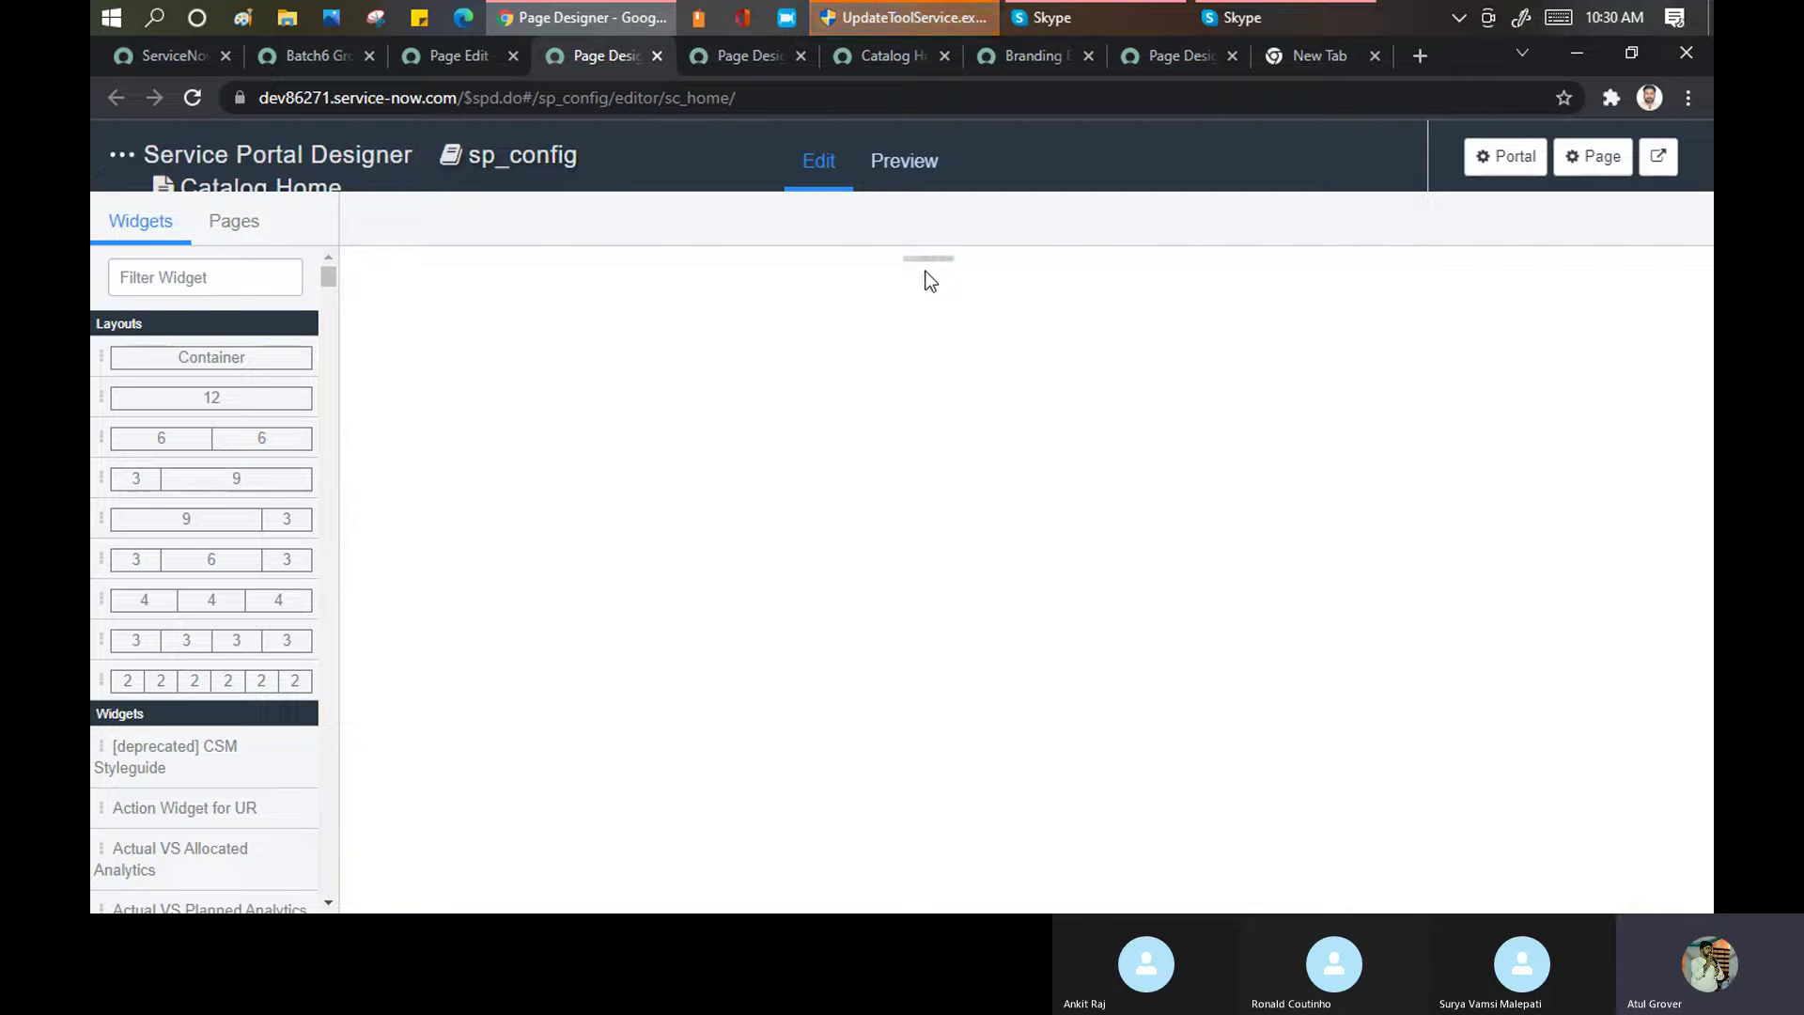
{"action": "scroll", "coordinate": [925, 273], "scroll_direction": "down", "scroll_amount": 8}
{"action": "scroll", "coordinate": [628, 496], "scroll_direction": "up", "scroll_amount": 10}
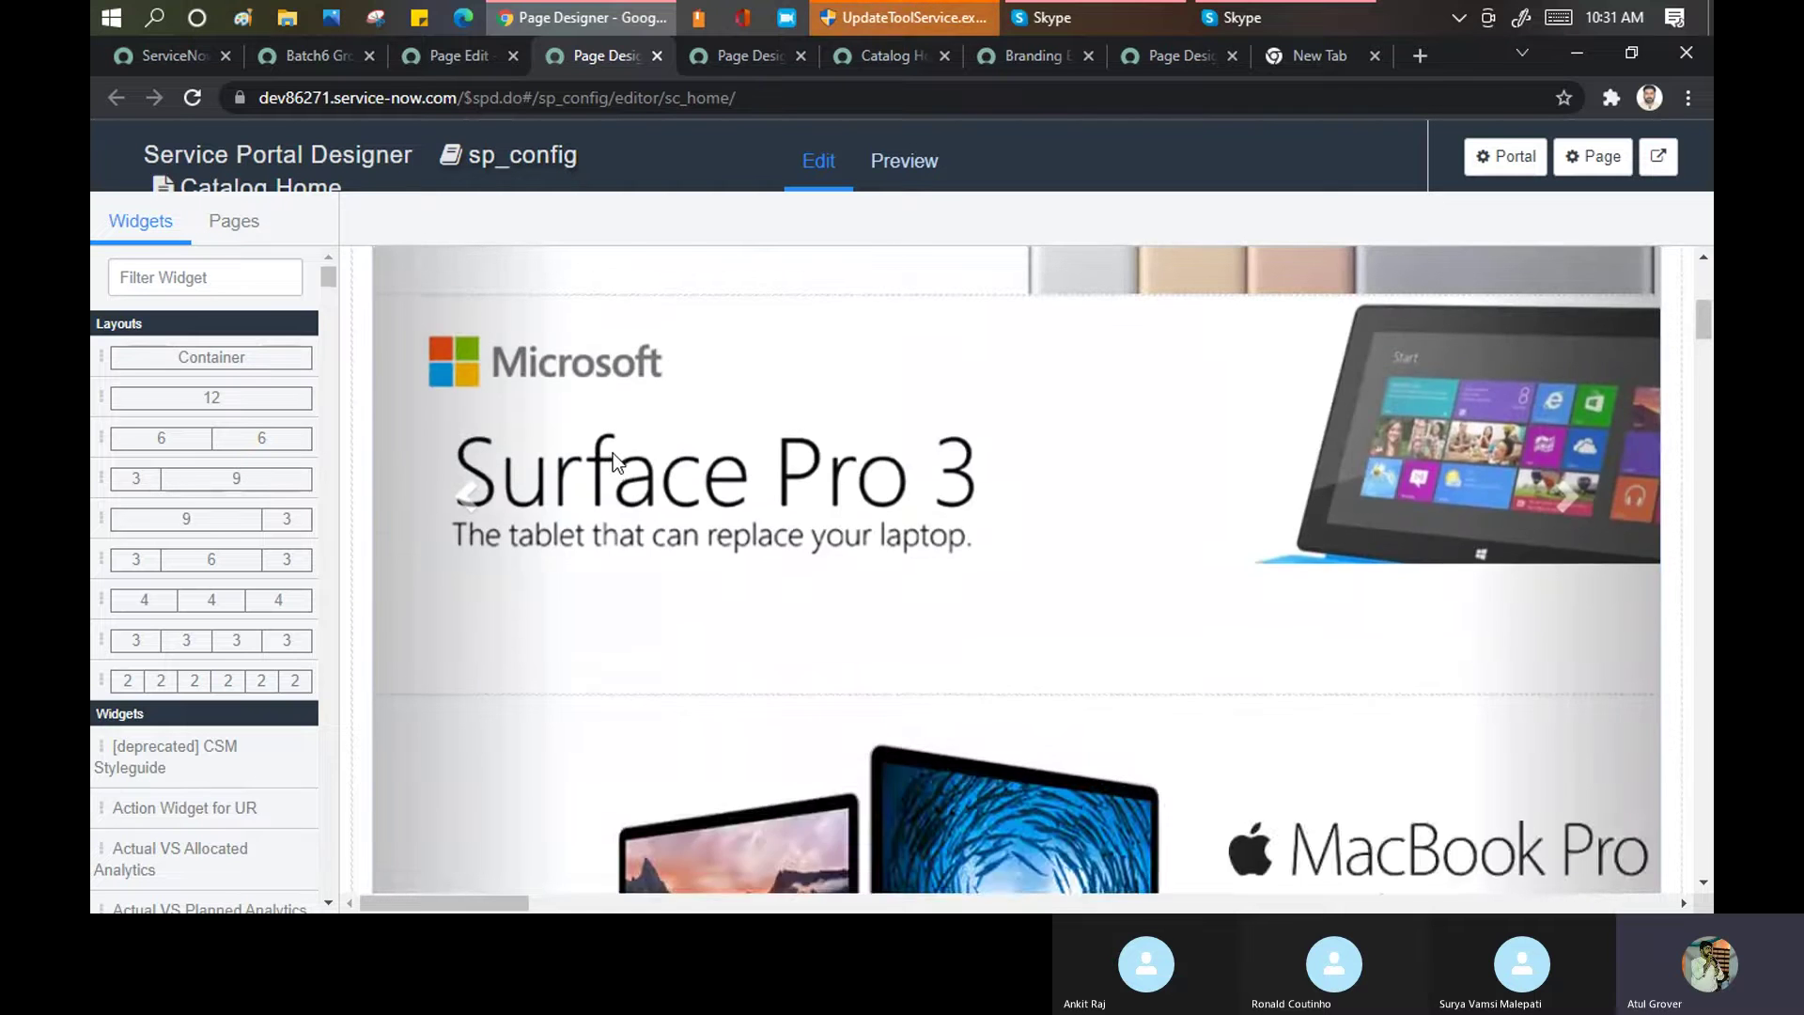
{"action": "scroll", "coordinate": [613, 453], "scroll_direction": "up", "scroll_amount": 3}
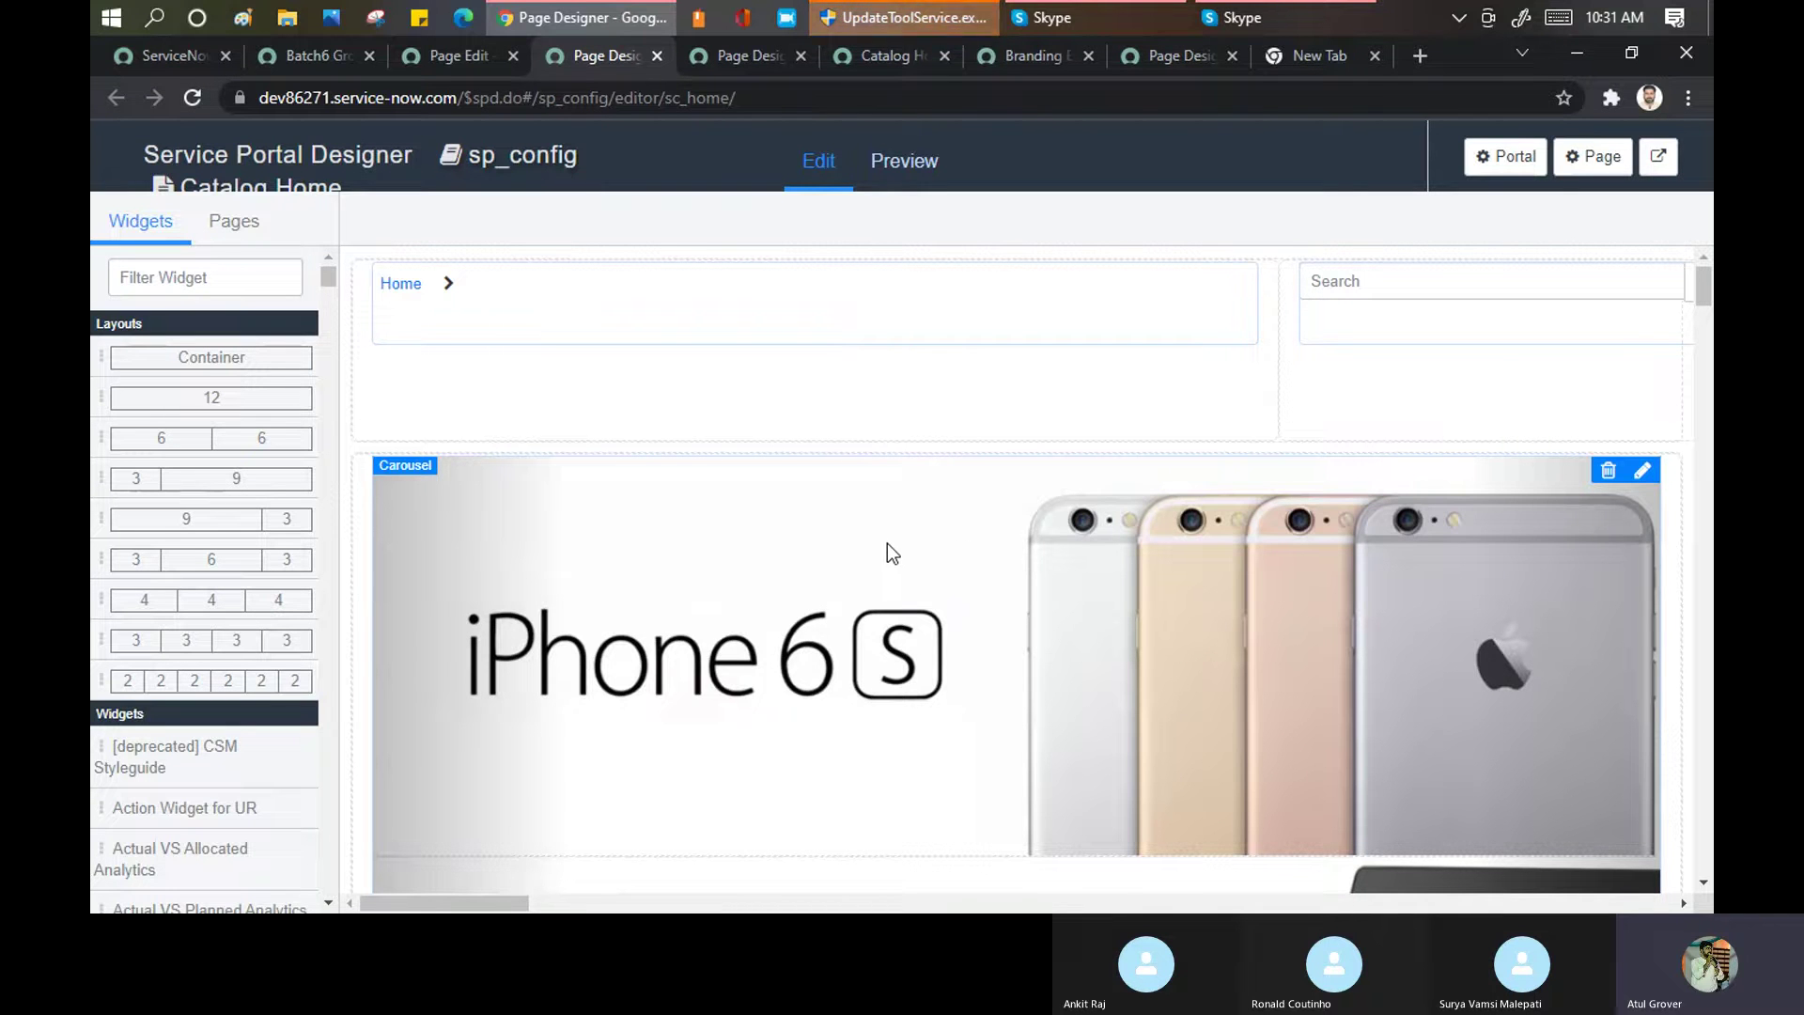
{"action": "left_click", "coordinate": [453, 61]}
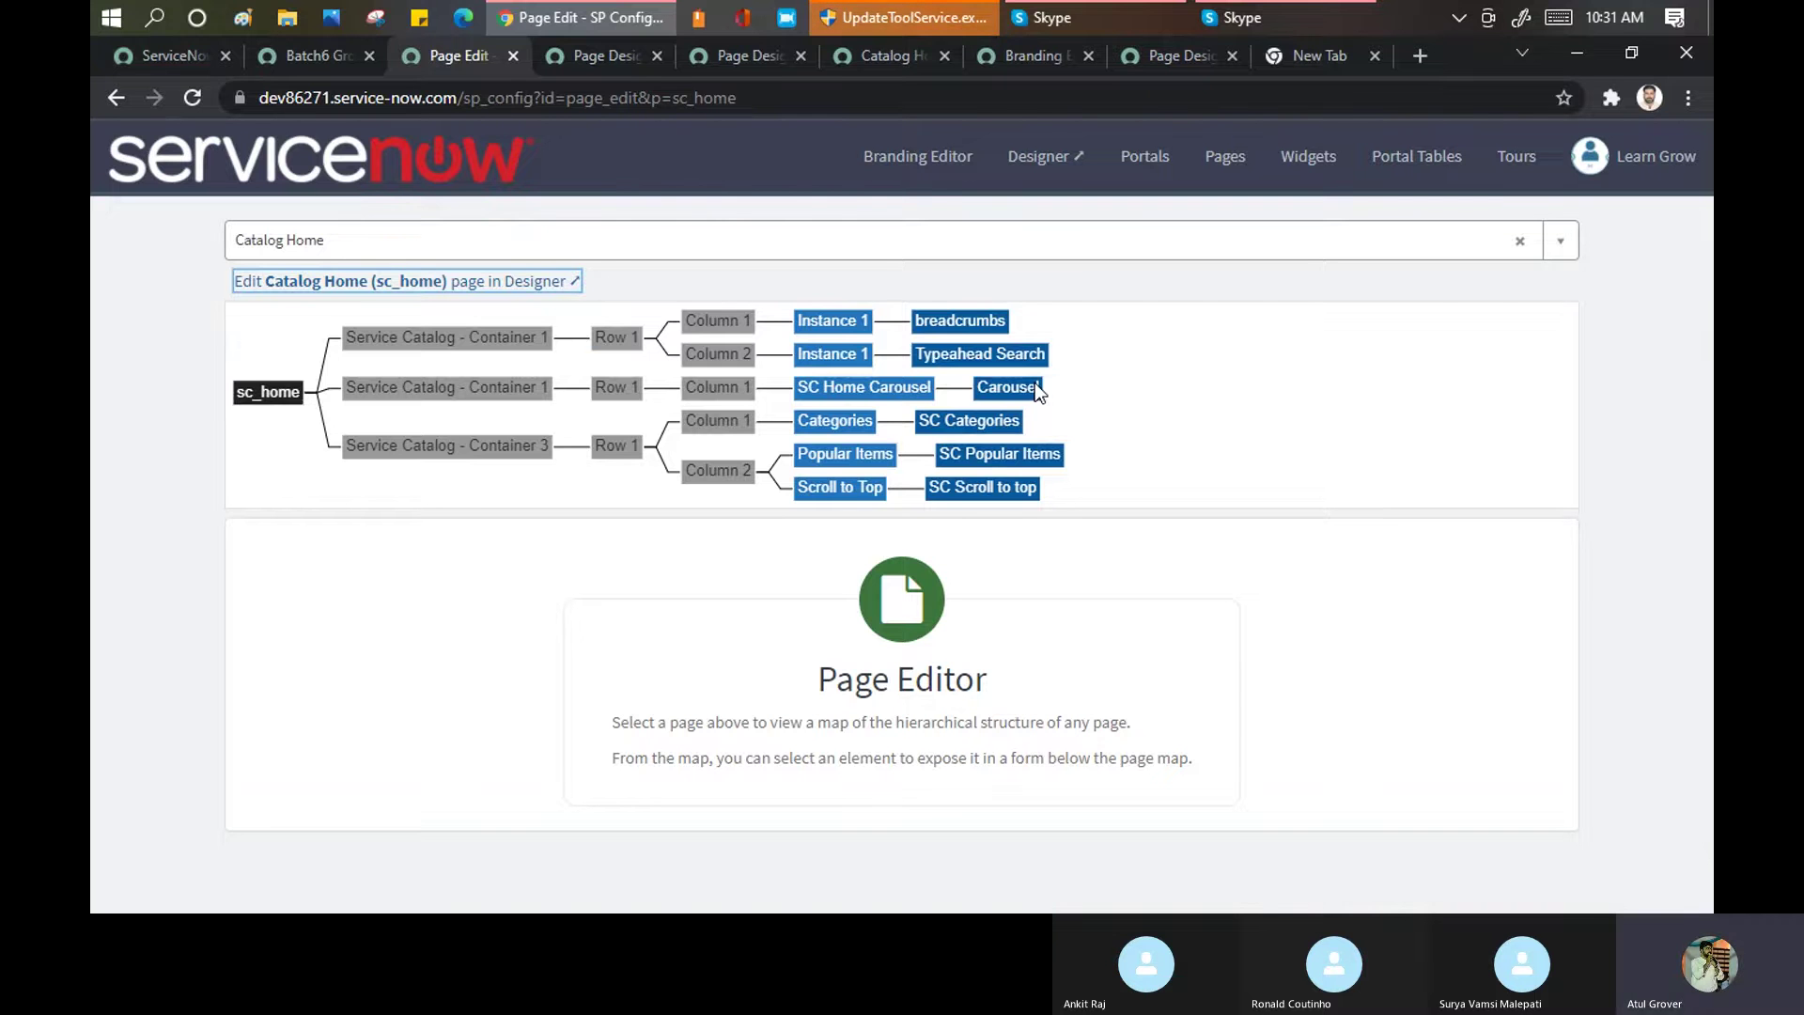
{"action": "left_click", "coordinate": [601, 59]}
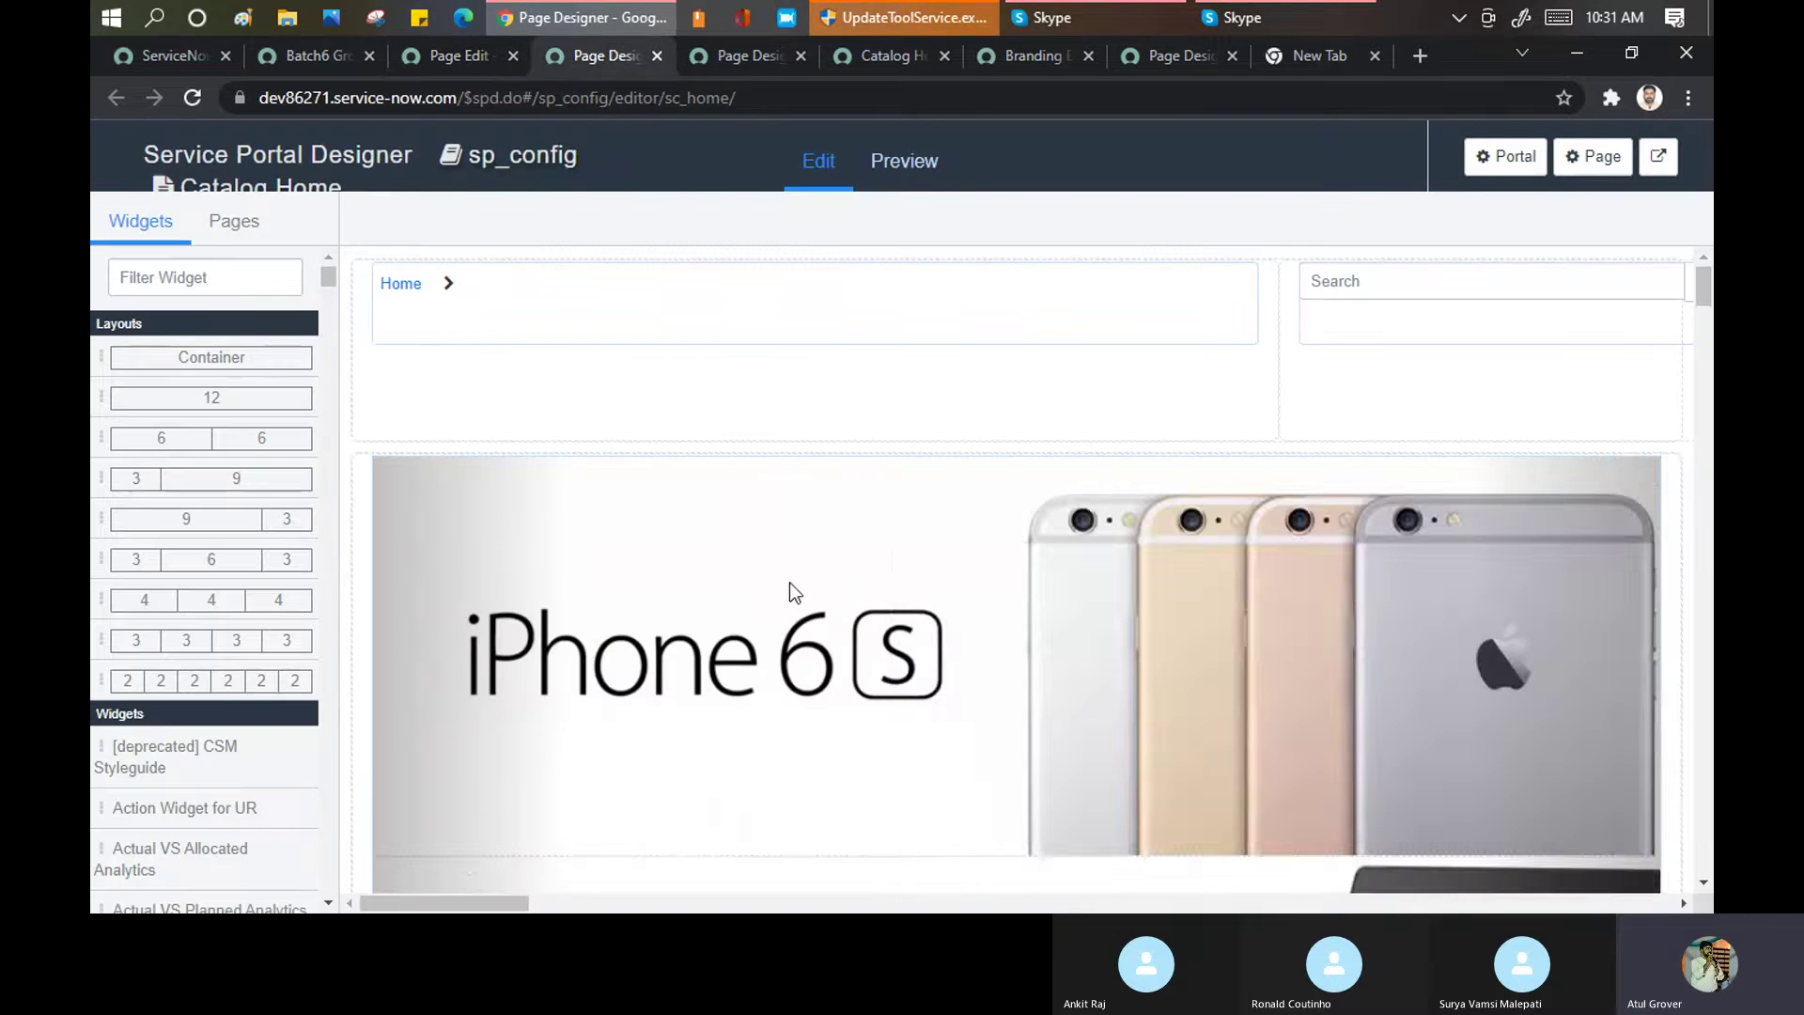
{"action": "scroll", "coordinate": [752, 510], "scroll_direction": "down", "scroll_amount": 10}
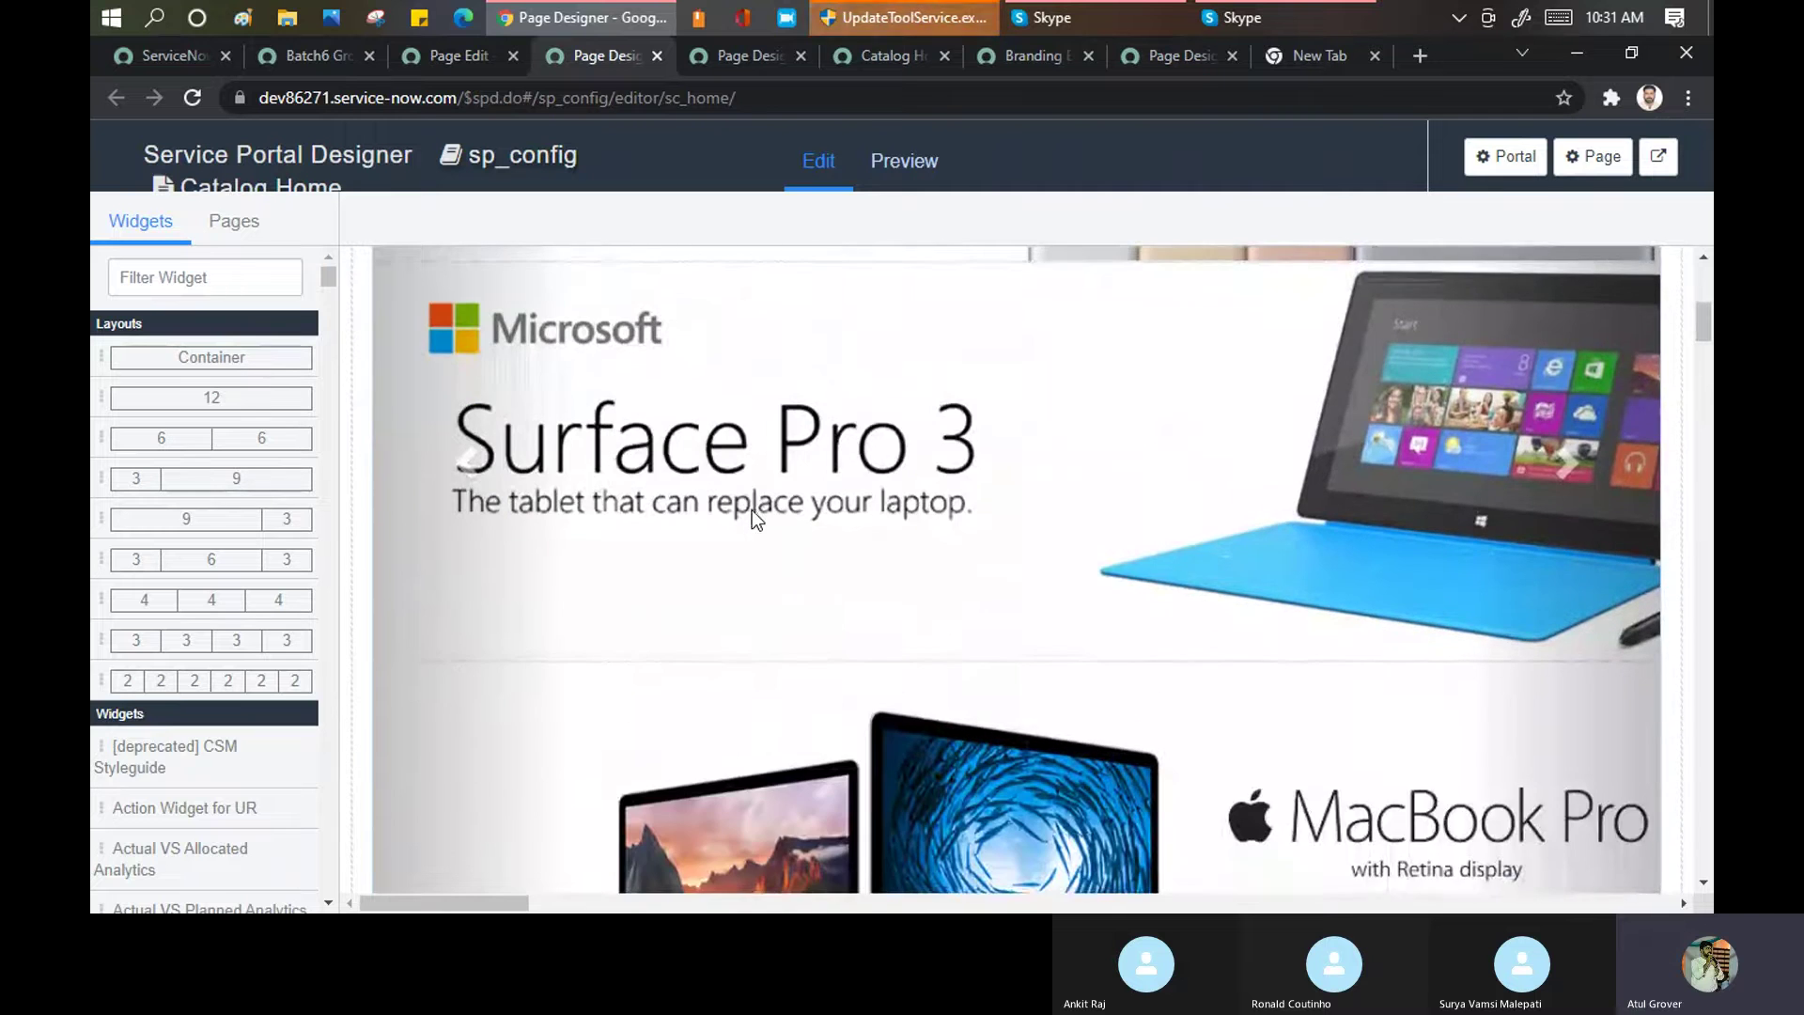
{"action": "mouse_move", "coordinate": [413, 400]}
{"action": "scroll", "coordinate": [456, 390], "scroll_direction": "down", "scroll_amount": 5}
{"action": "scroll", "coordinate": [498, 413], "scroll_direction": "up", "scroll_amount": 5}
{"action": "scroll", "coordinate": [493, 404], "scroll_direction": "up", "scroll_amount": 3}
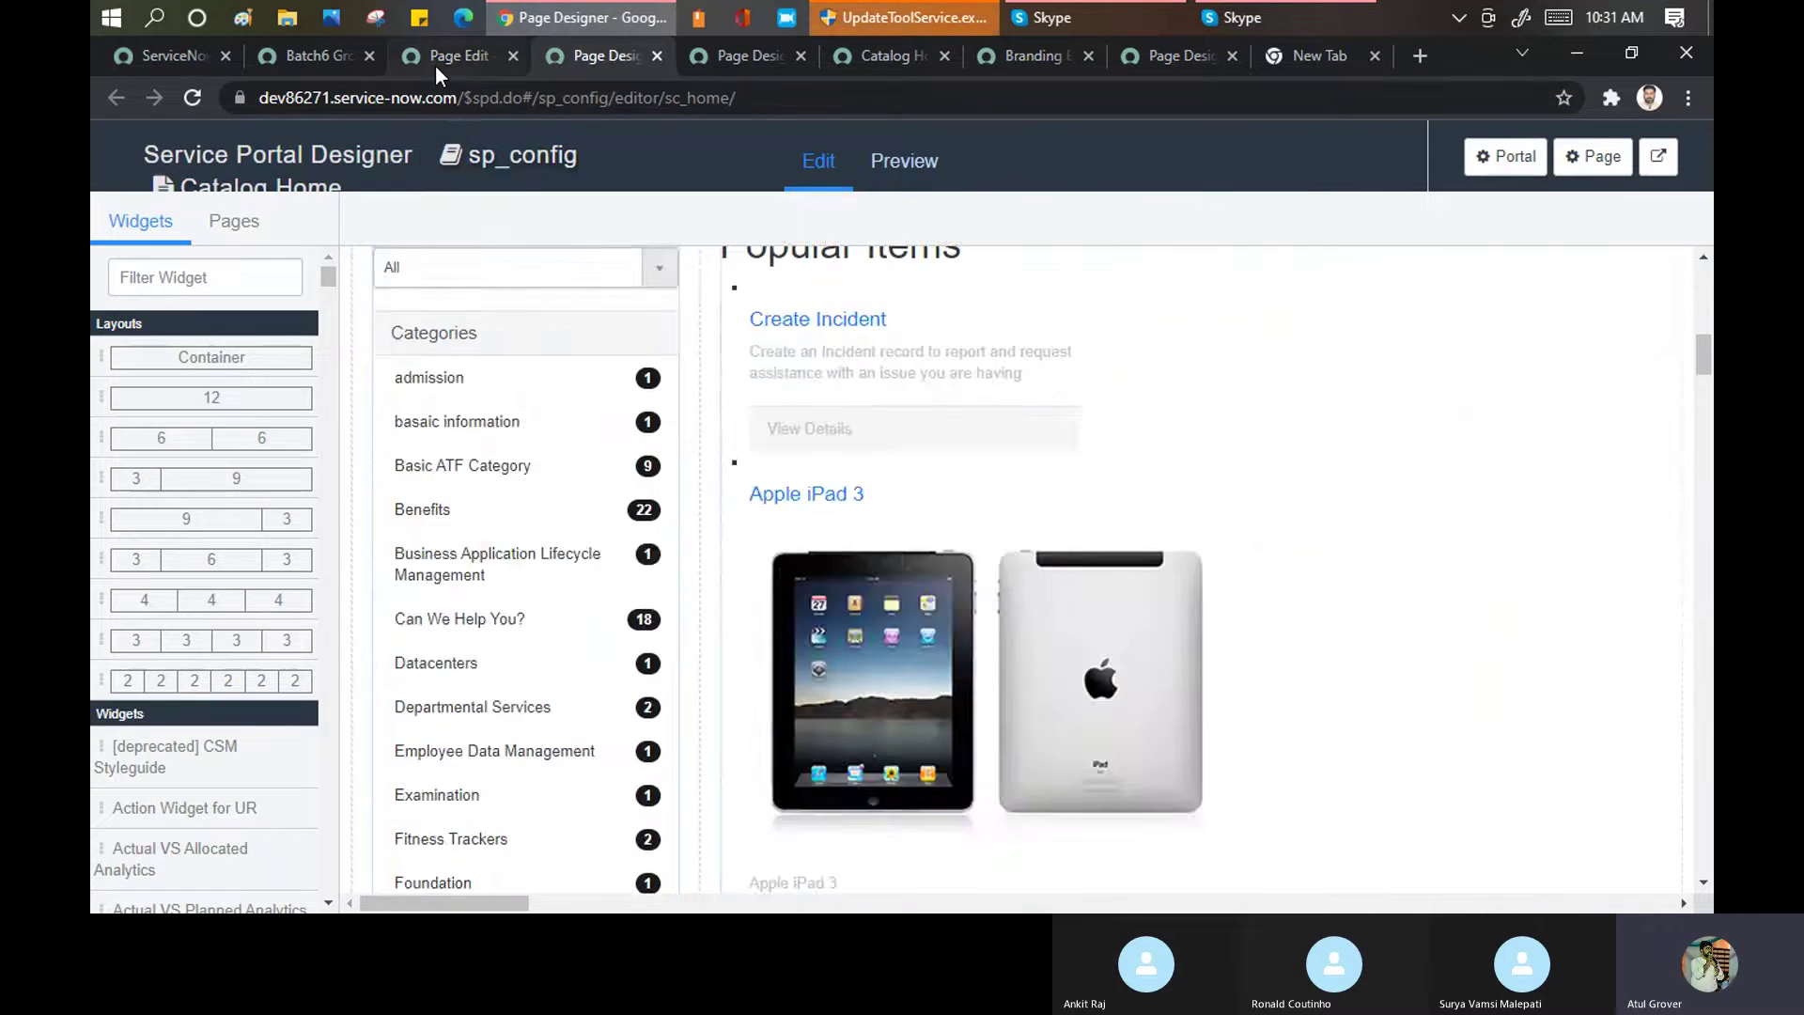
{"action": "left_click", "coordinate": [437, 62]}
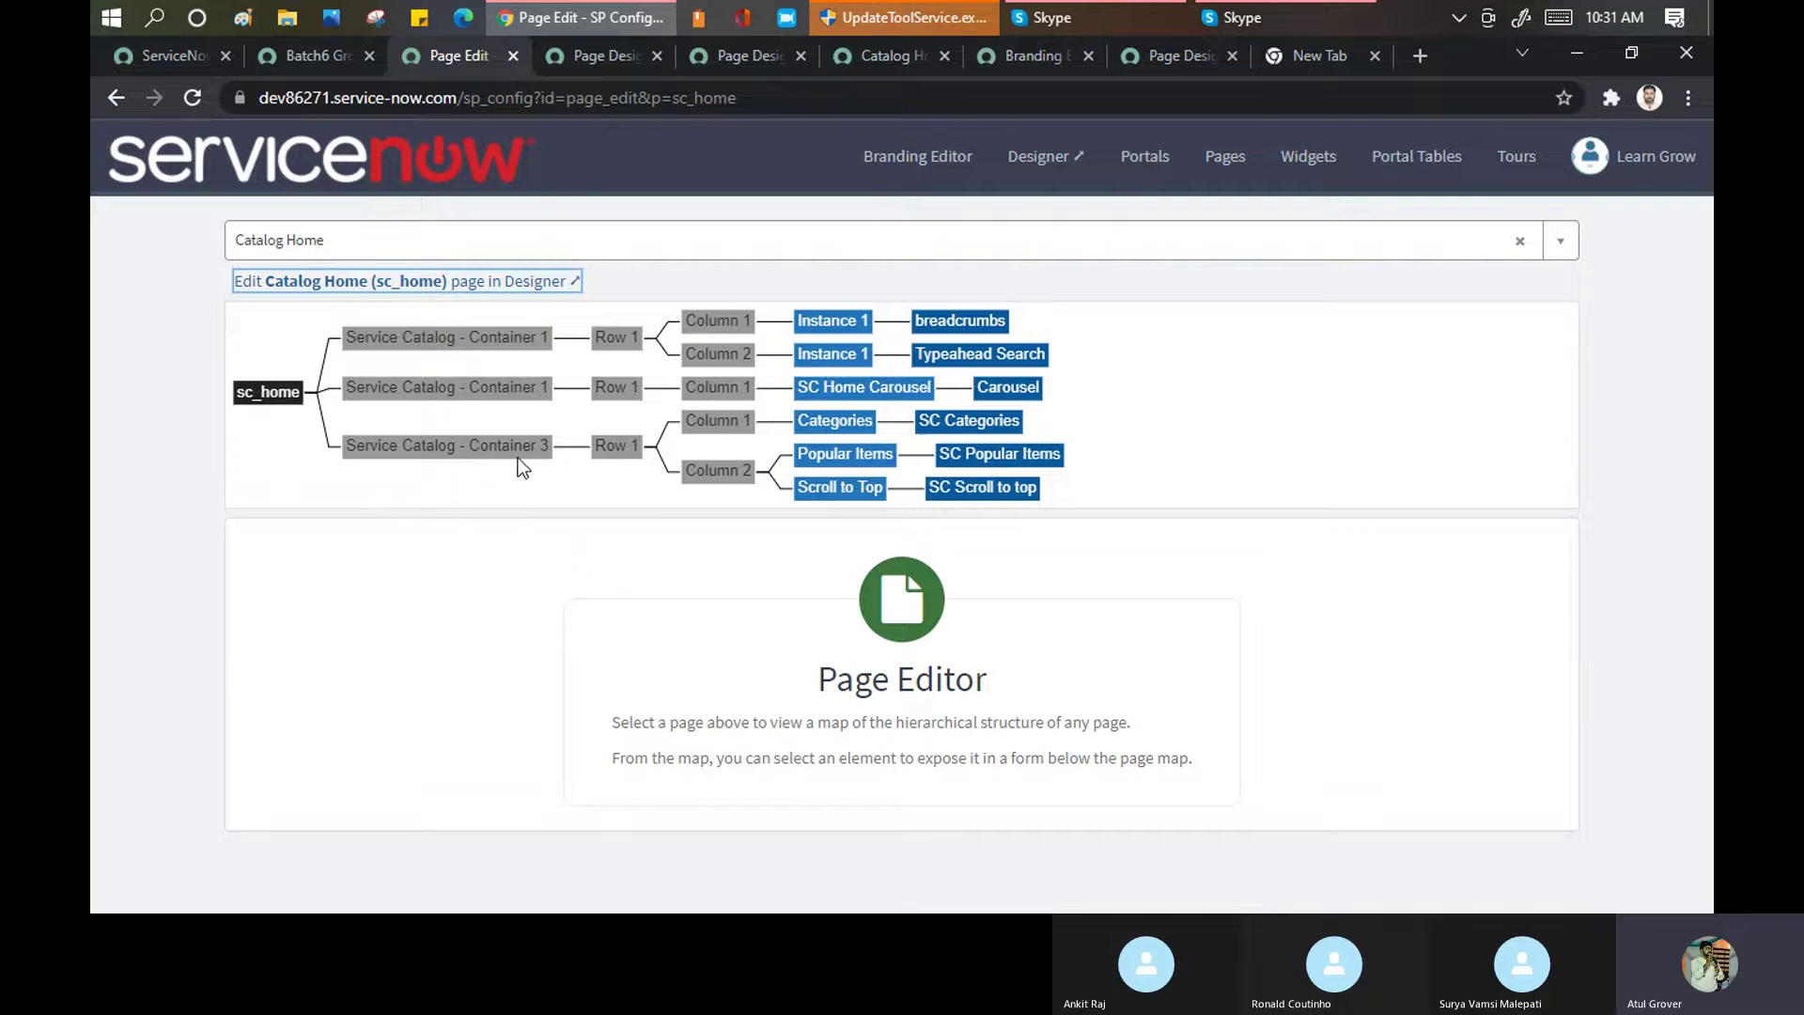
Select the SC Categories widget in the Catalog Home map and locate it in the Designer view
{"action": "left_click", "coordinate": [972, 420]}
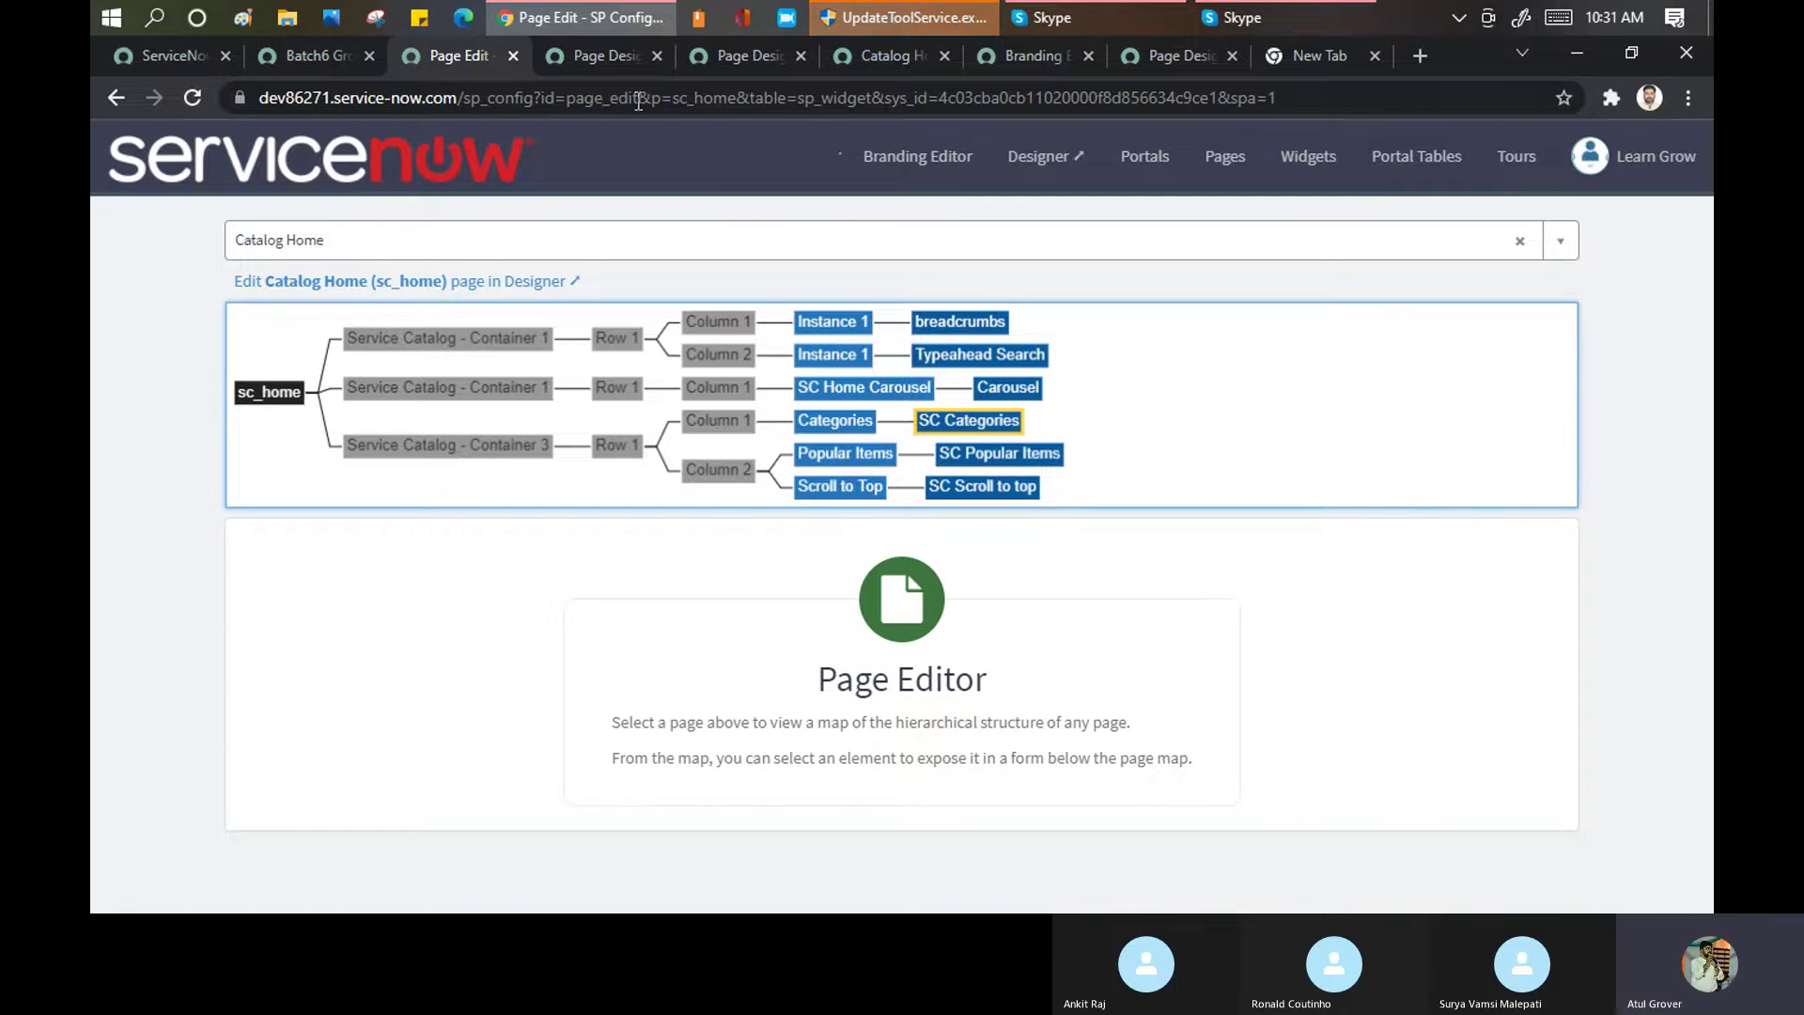
{"action": "left_click", "coordinate": [577, 56]}
{"action": "scroll", "coordinate": [836, 528], "scroll_direction": "down", "scroll_amount": 3}
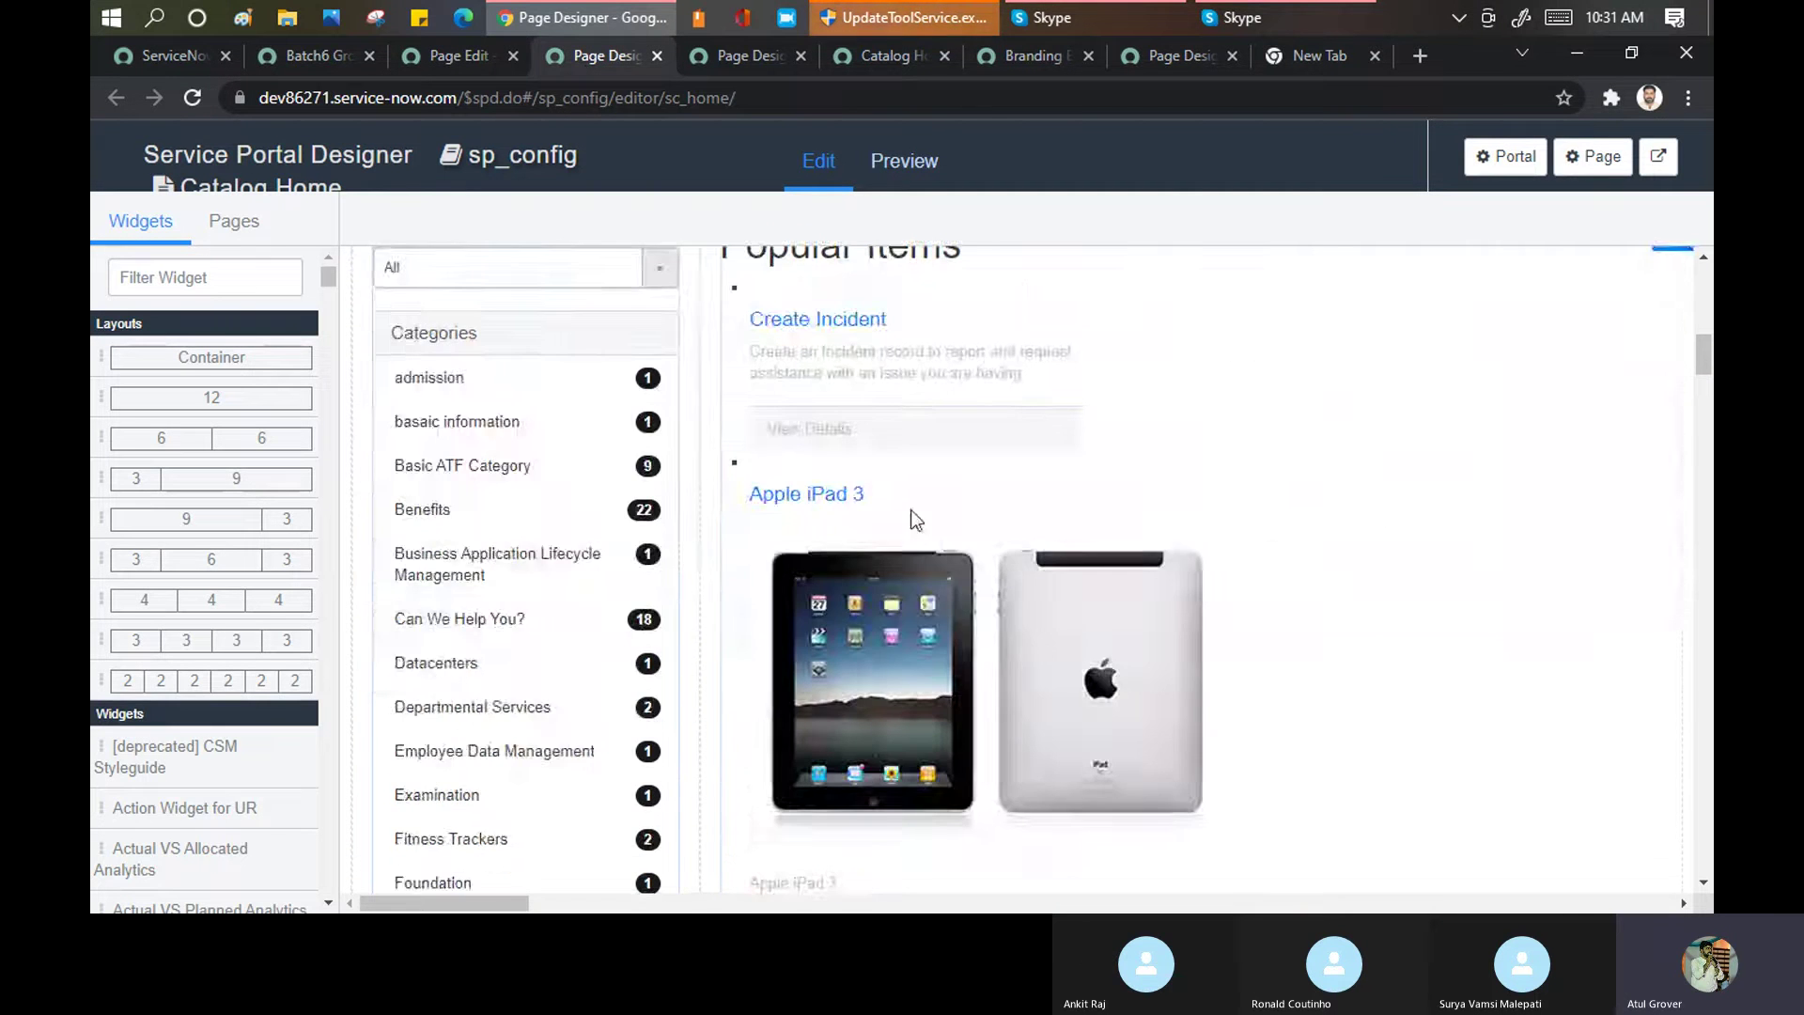
{"action": "scroll", "coordinate": [951, 460], "scroll_direction": "up", "scroll_amount": 3}
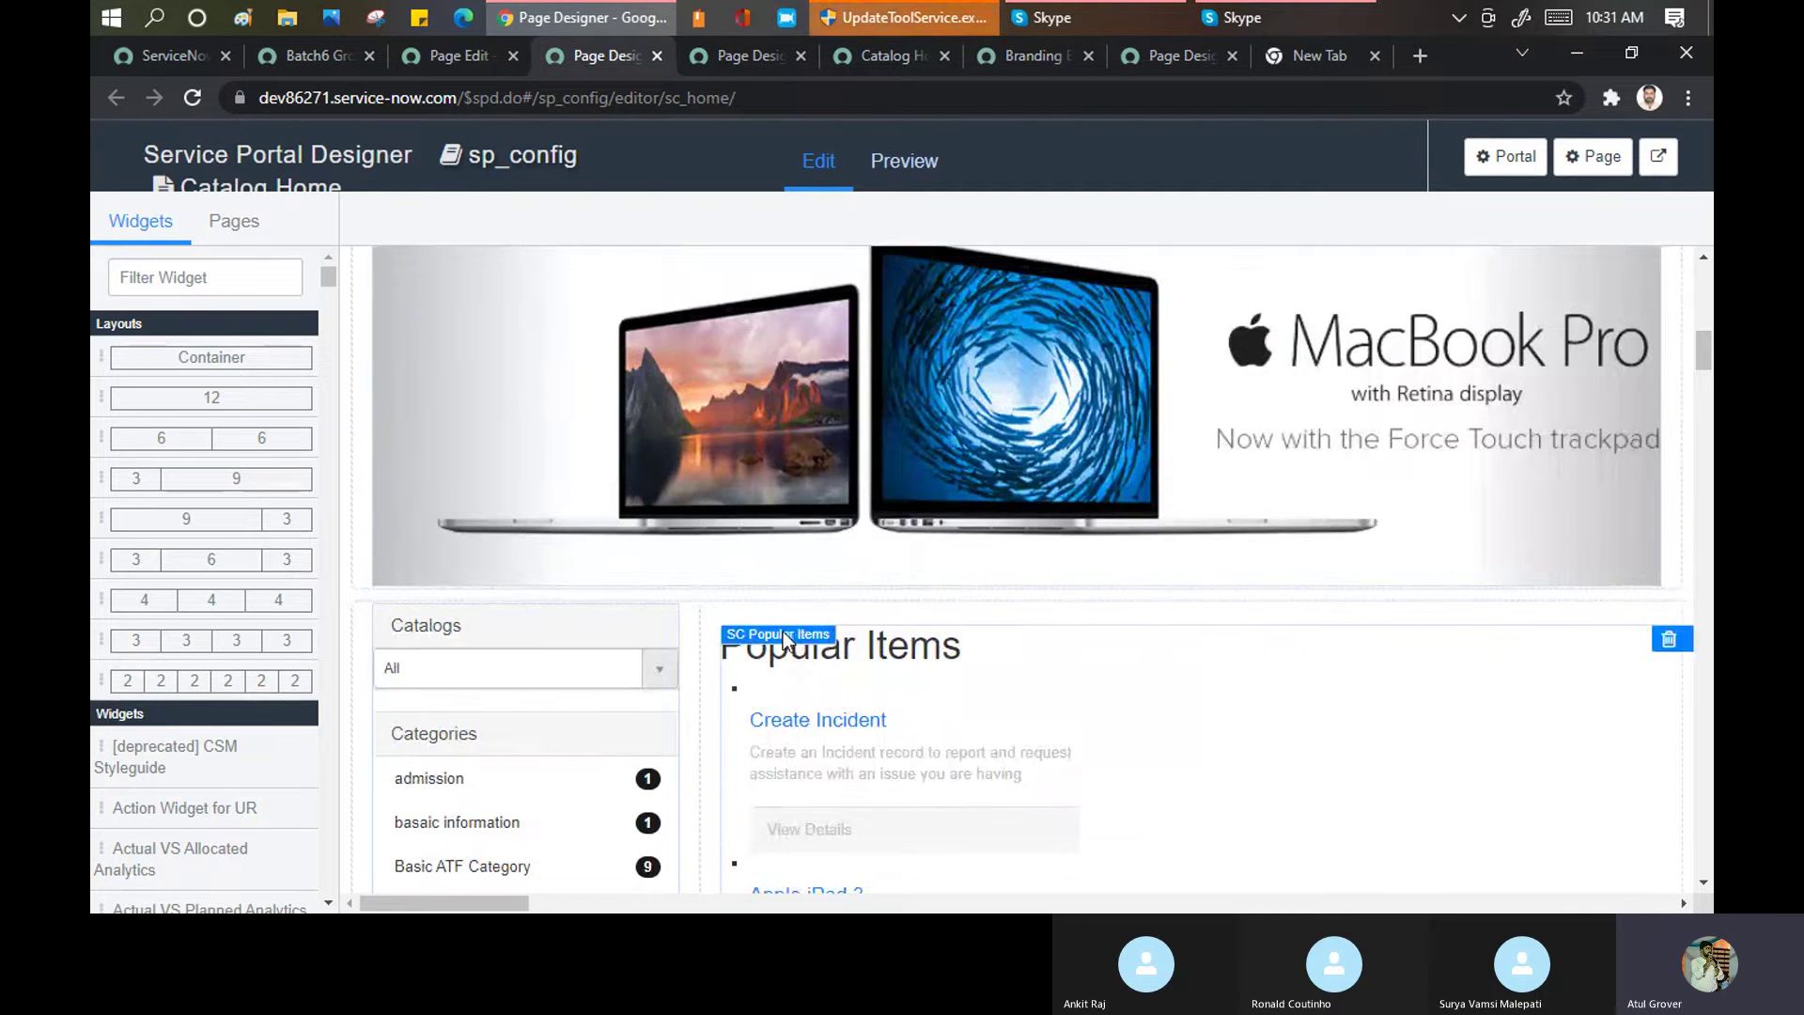
{"action": "left_click", "coordinate": [457, 55]}
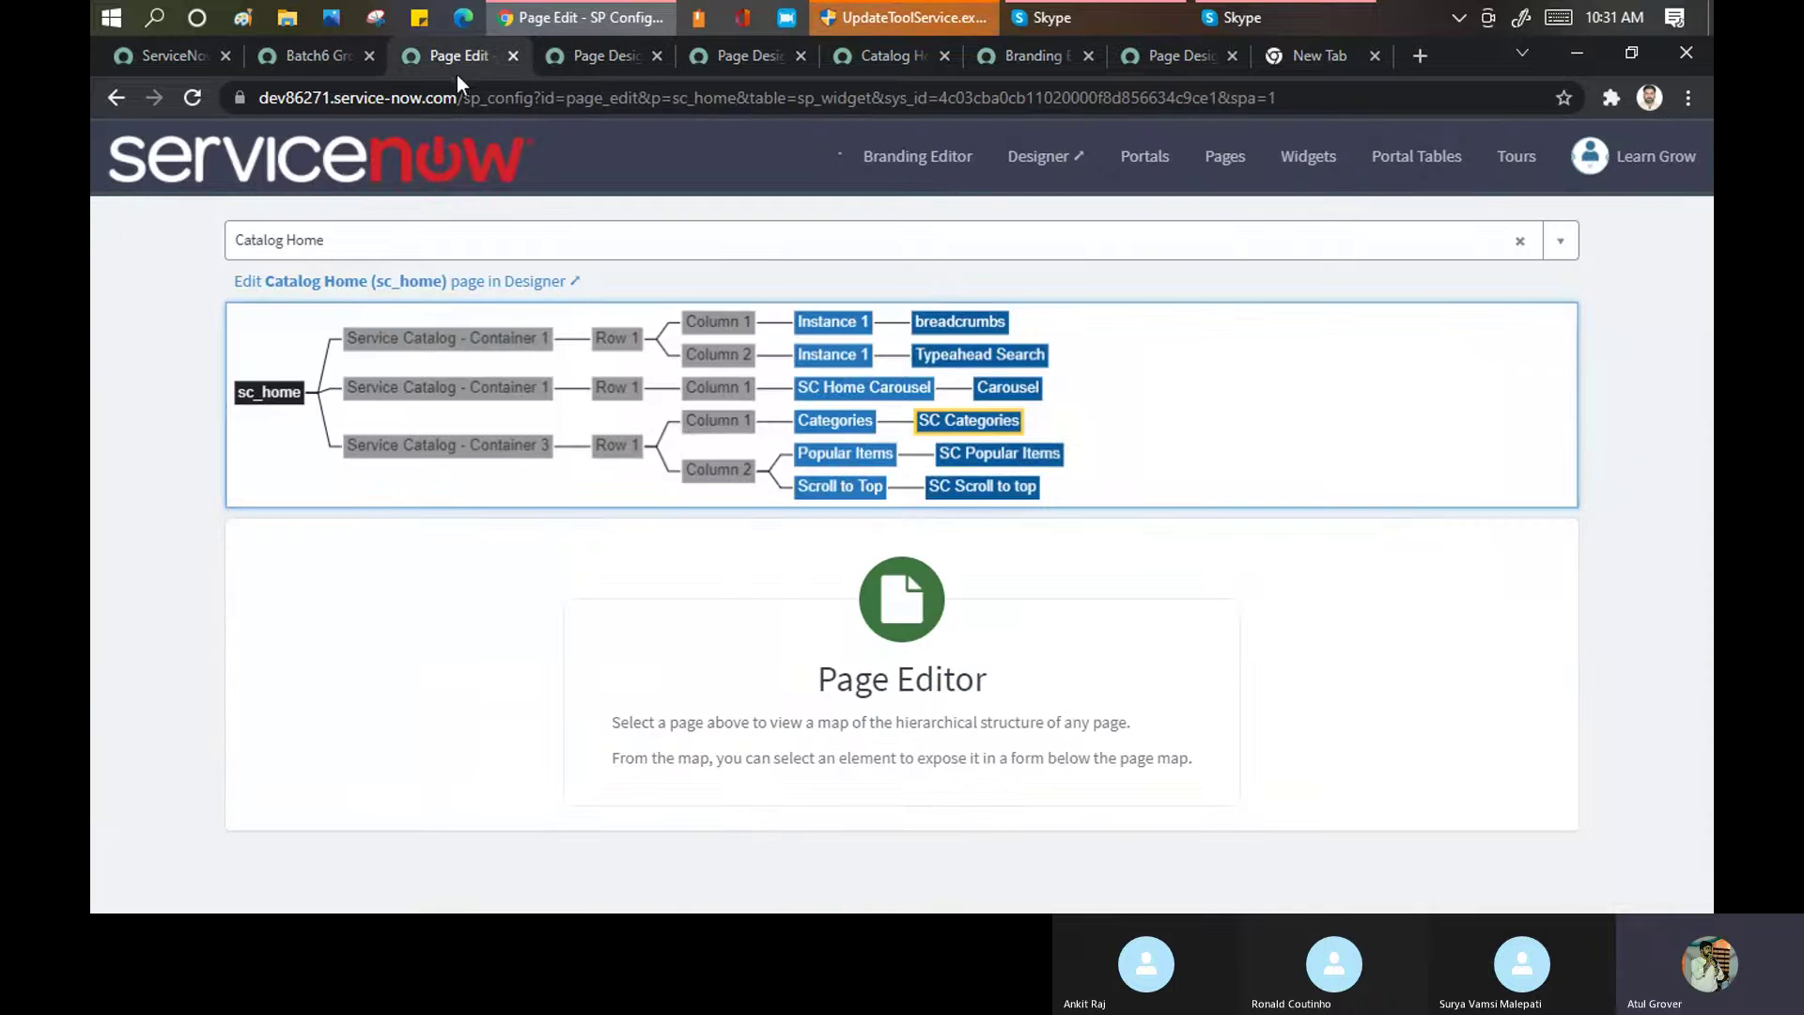
Load the SC Categories widget's details and scroll through its Body HTML template
{"action": "left_click", "coordinate": [991, 453]}
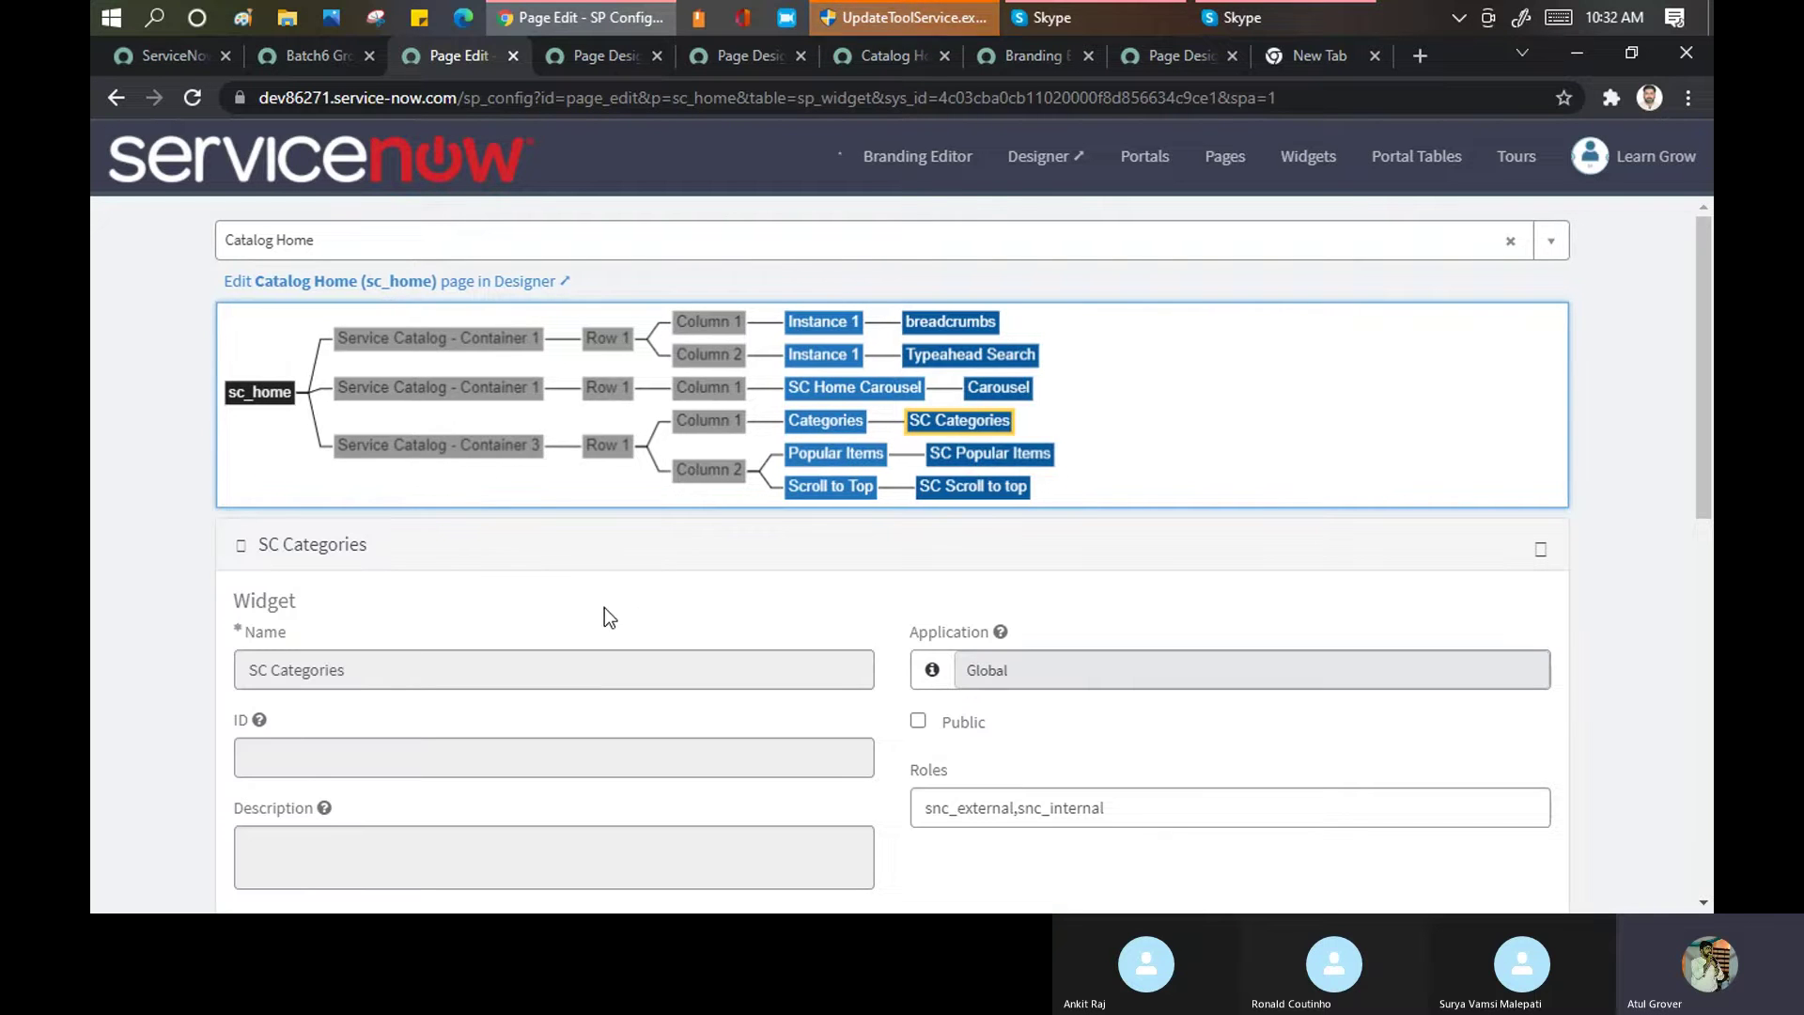
{"action": "scroll", "coordinate": [613, 609], "scroll_direction": "down", "scroll_amount": 3}
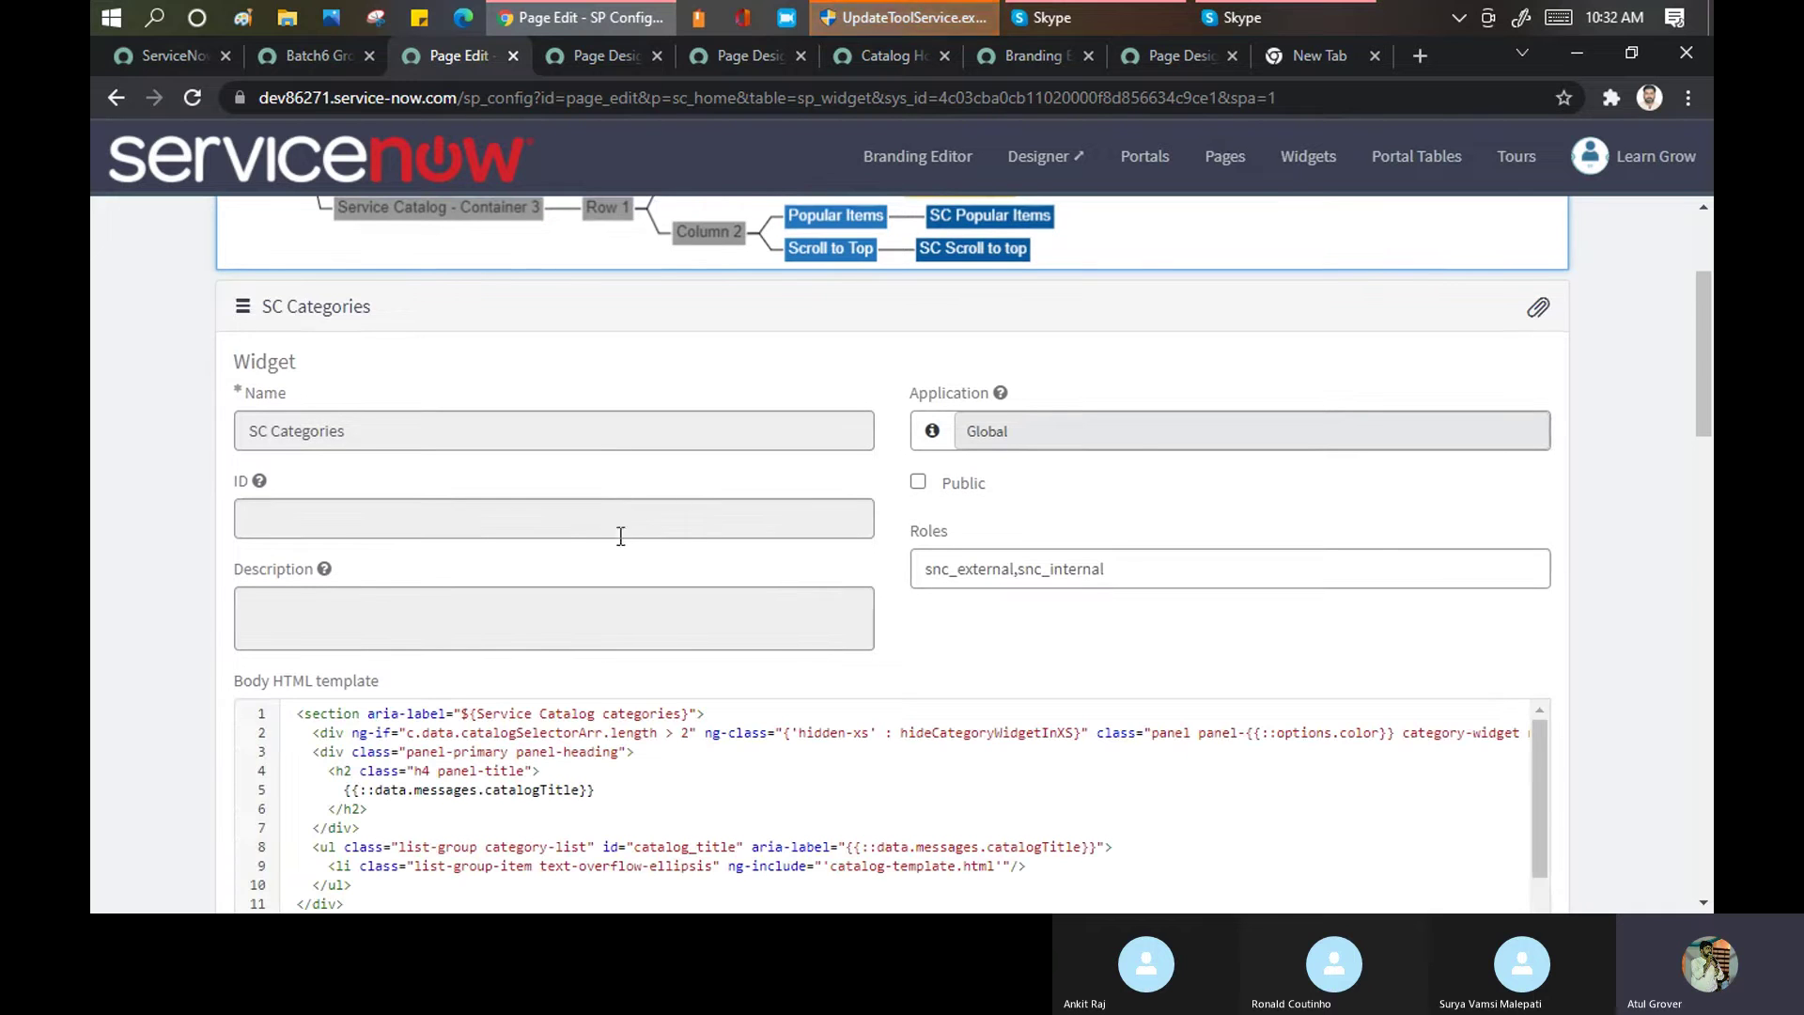
{"action": "scroll", "coordinate": [324, 723], "scroll_direction": "down", "scroll_amount": 1}
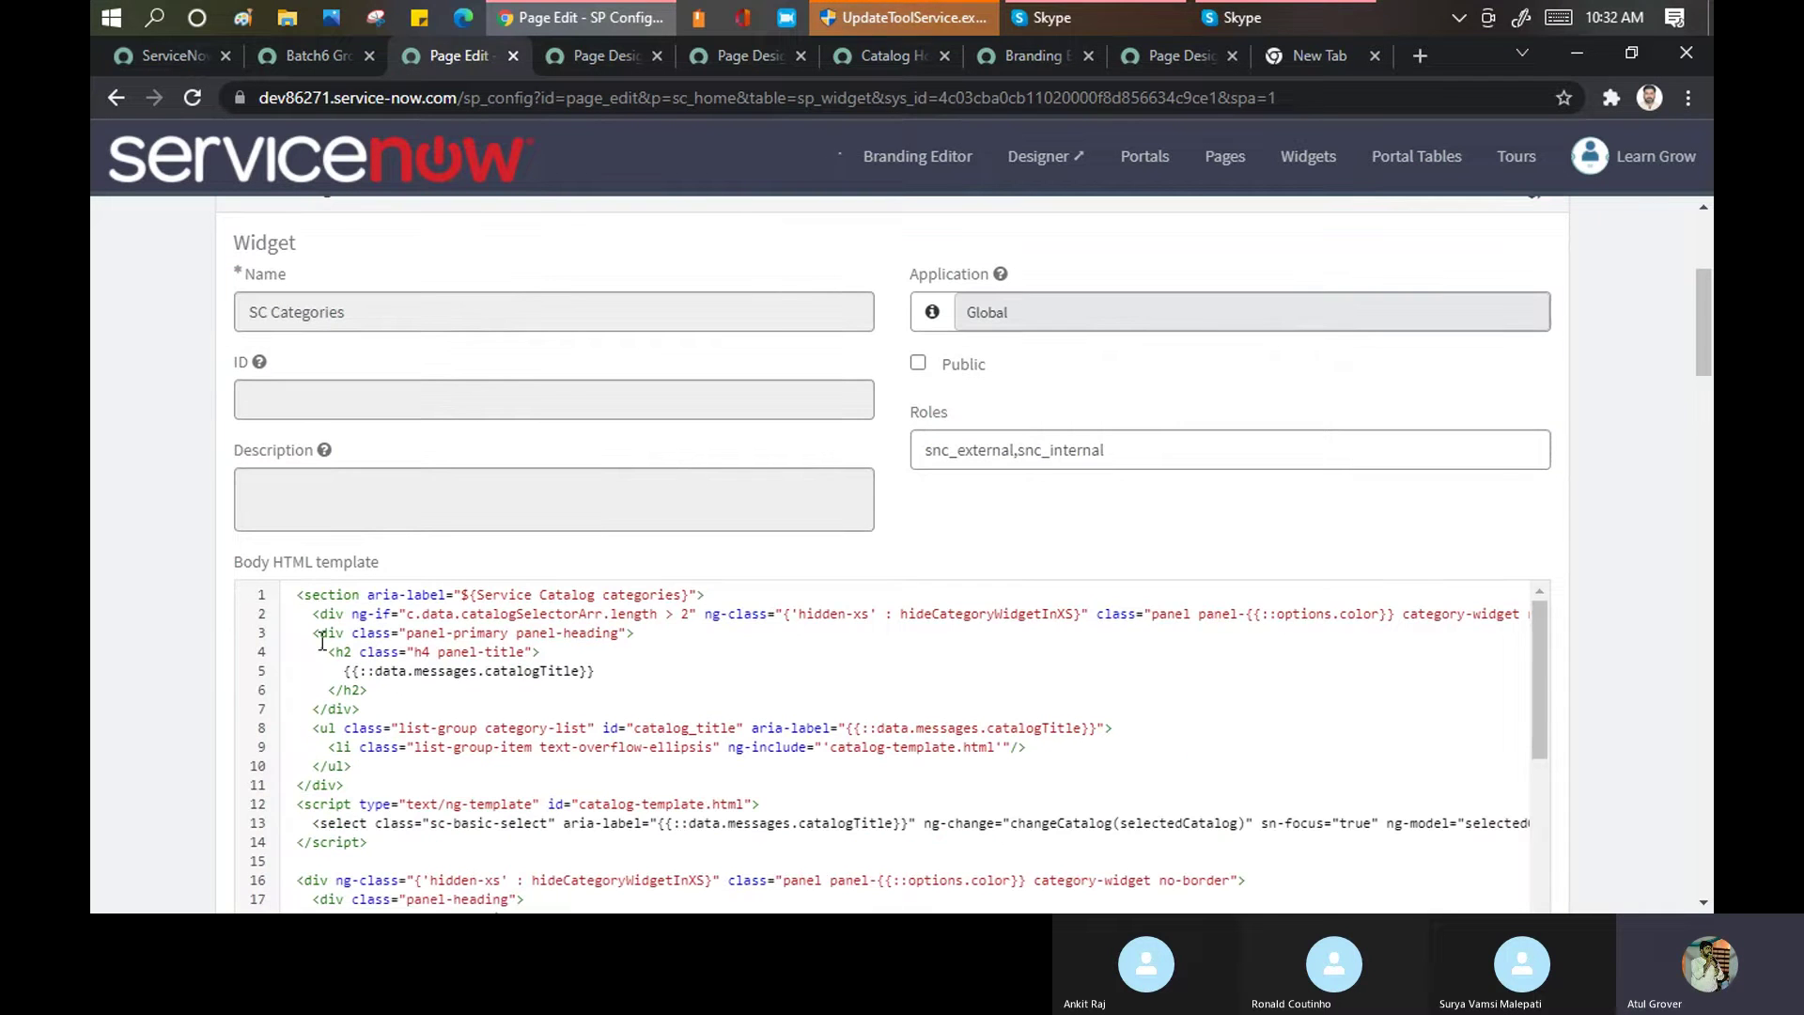
{"action": "left_click_drag", "start_coordinate": [297, 594], "coordinate": [521, 825]}
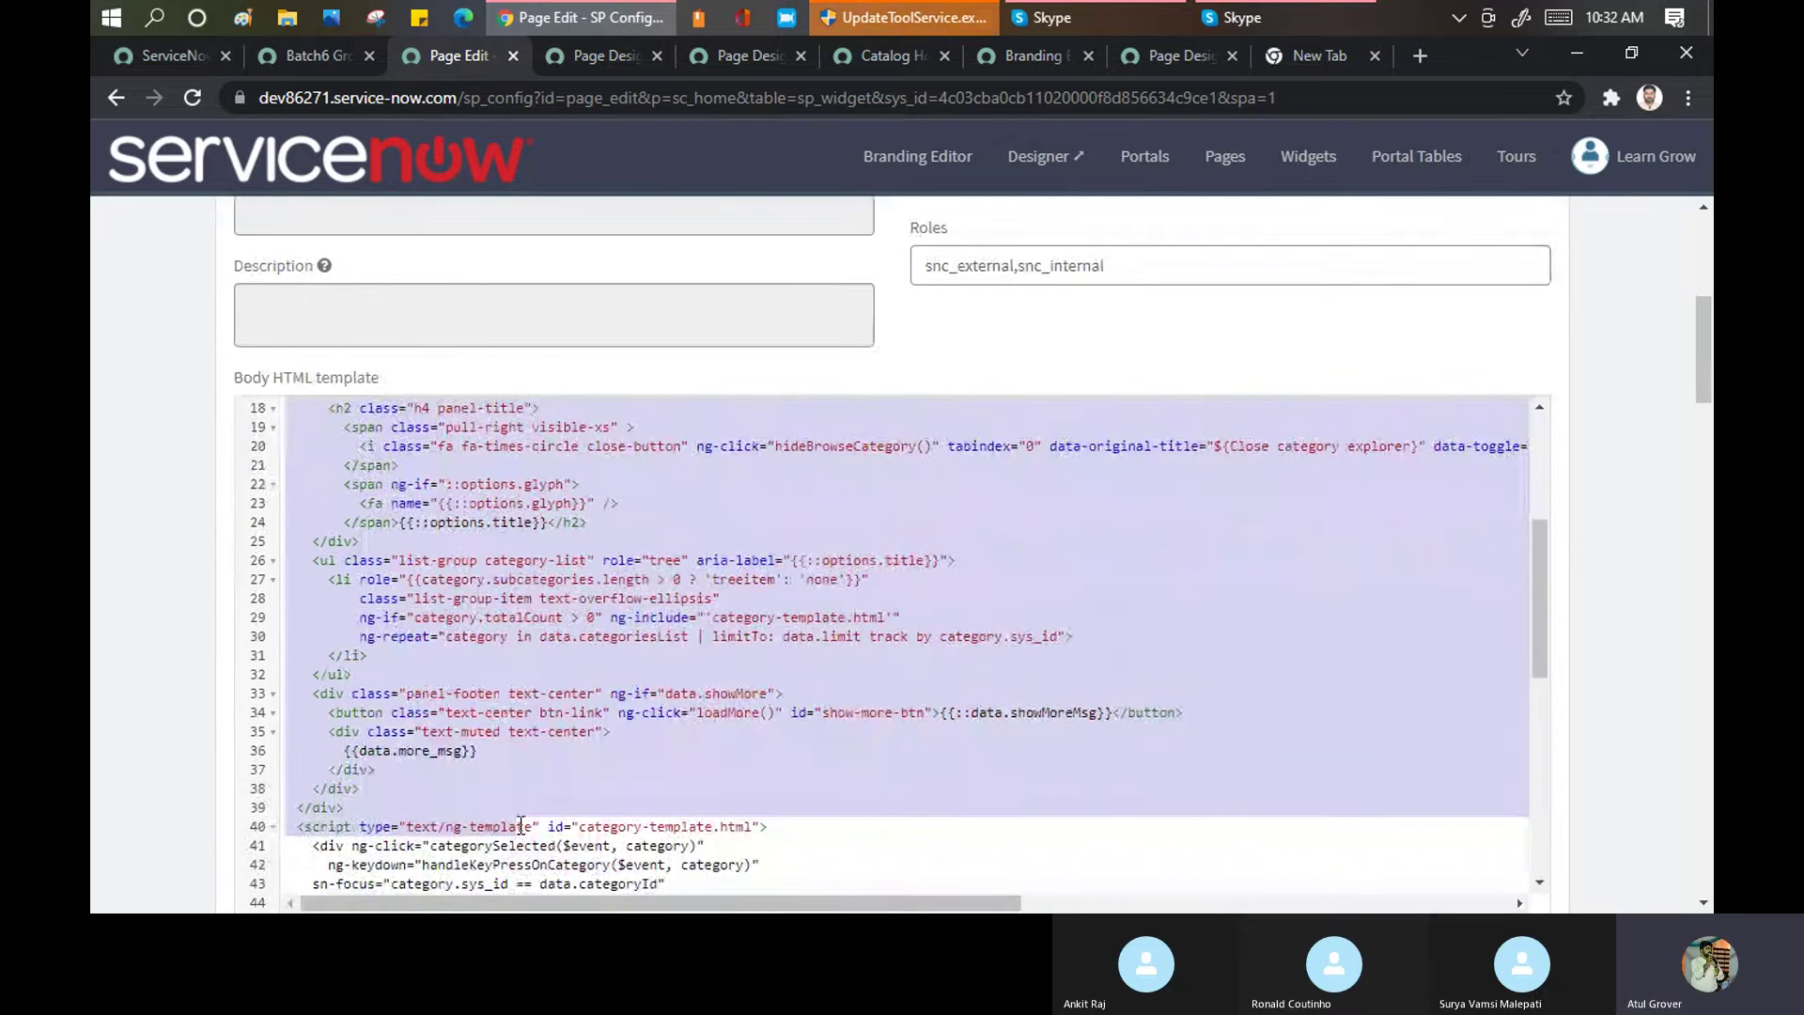
{"action": "scroll", "coordinate": [576, 655], "scroll_direction": "down", "scroll_amount": 3}
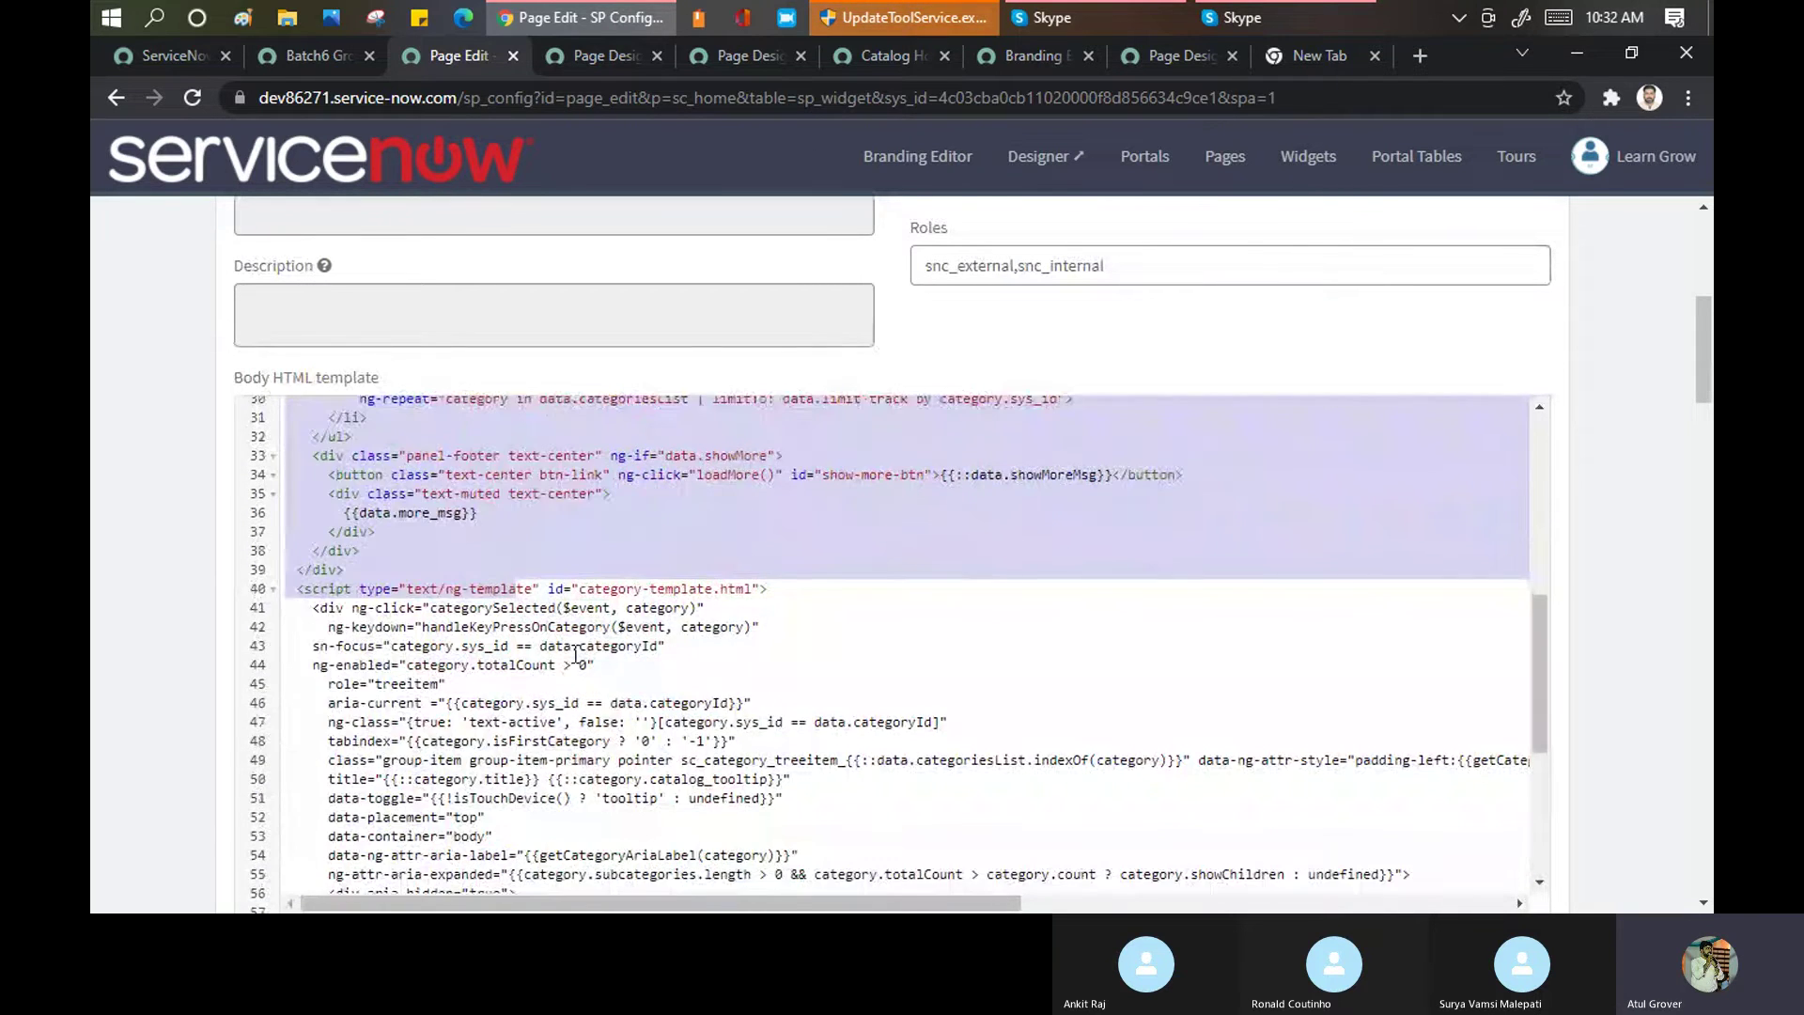
{"action": "scroll", "coordinate": [576, 655], "scroll_direction": "up", "scroll_amount": 5}
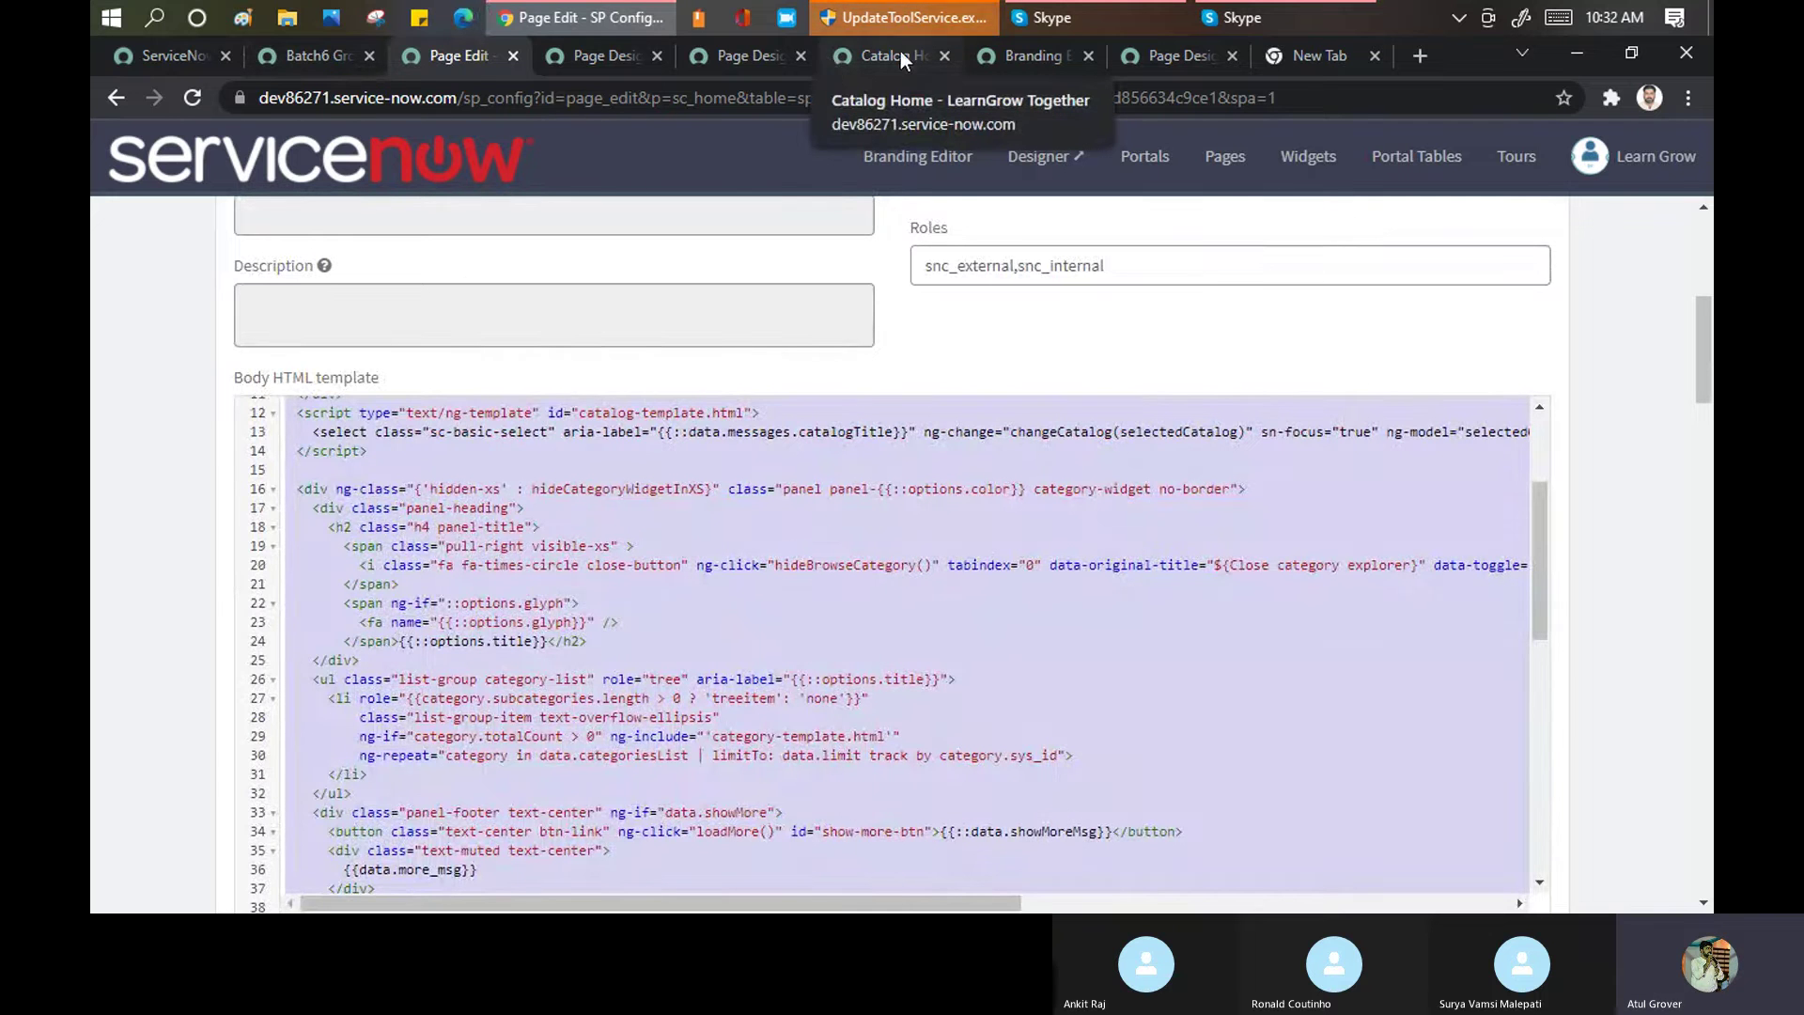
Open Service Portal Configuration in a new tab from the platform navigator
{"action": "left_click", "coordinate": [729, 64]}
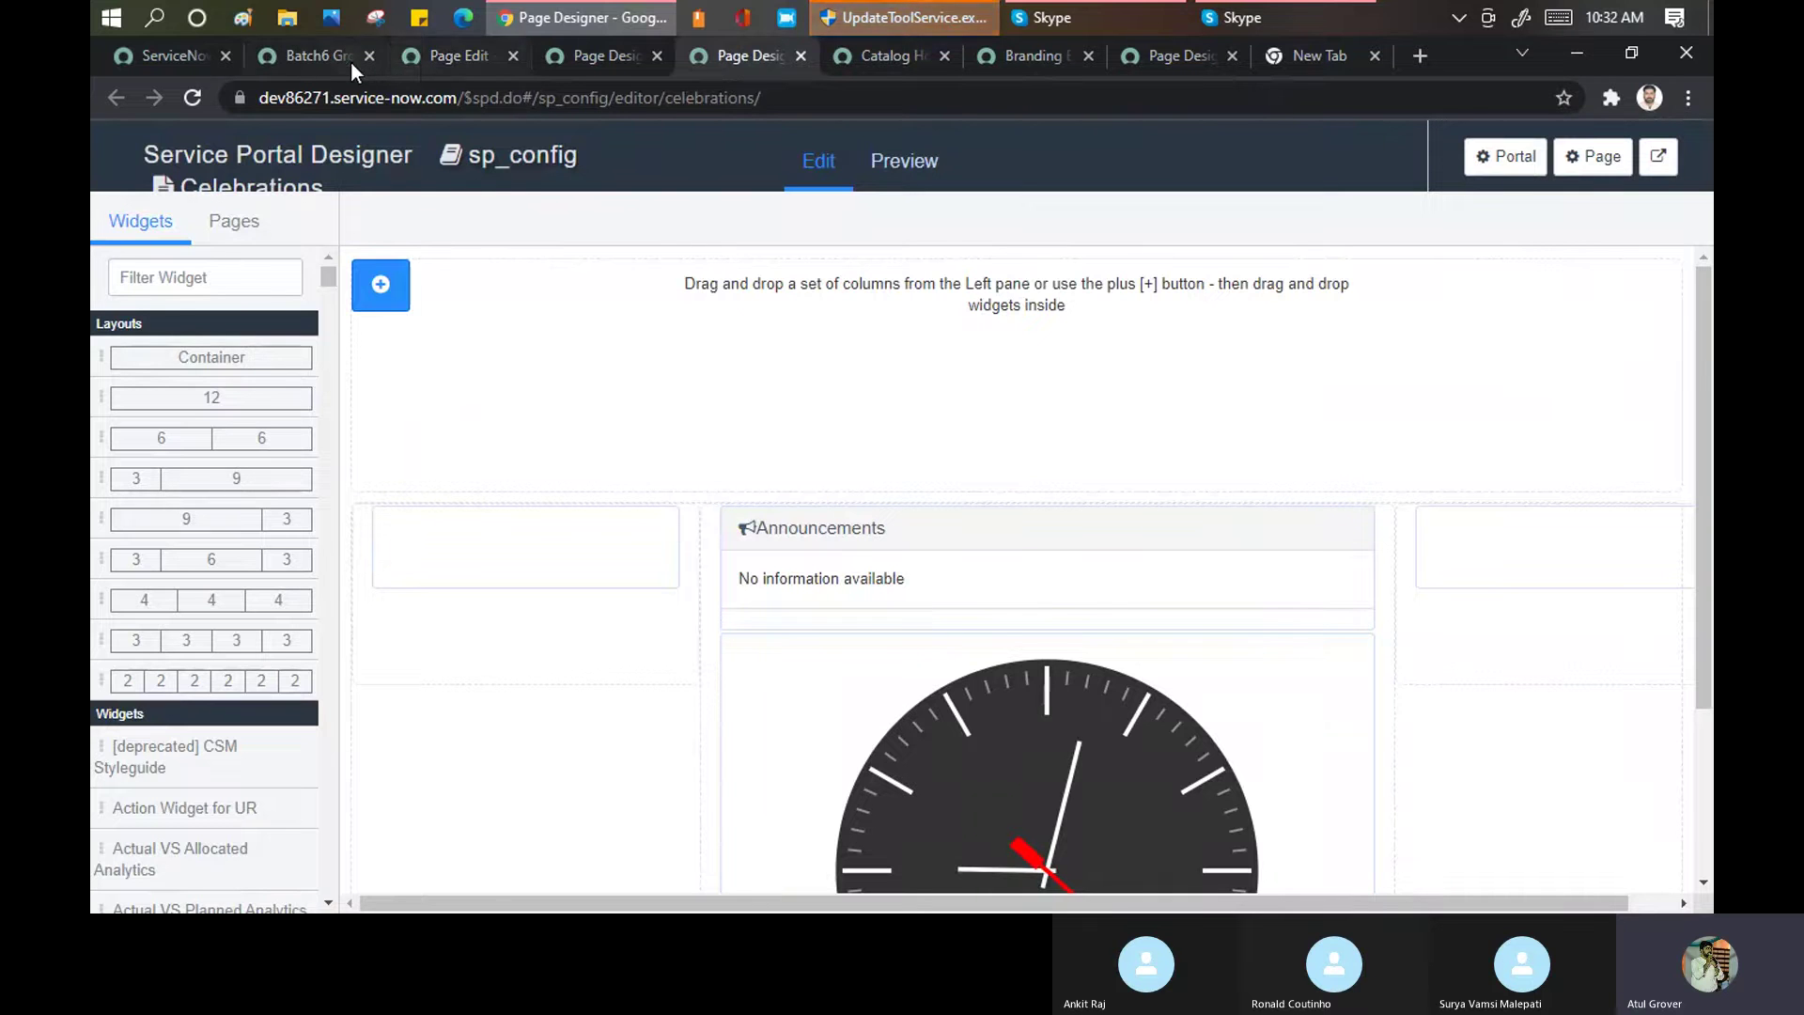
{"action": "left_click", "coordinate": [302, 55]}
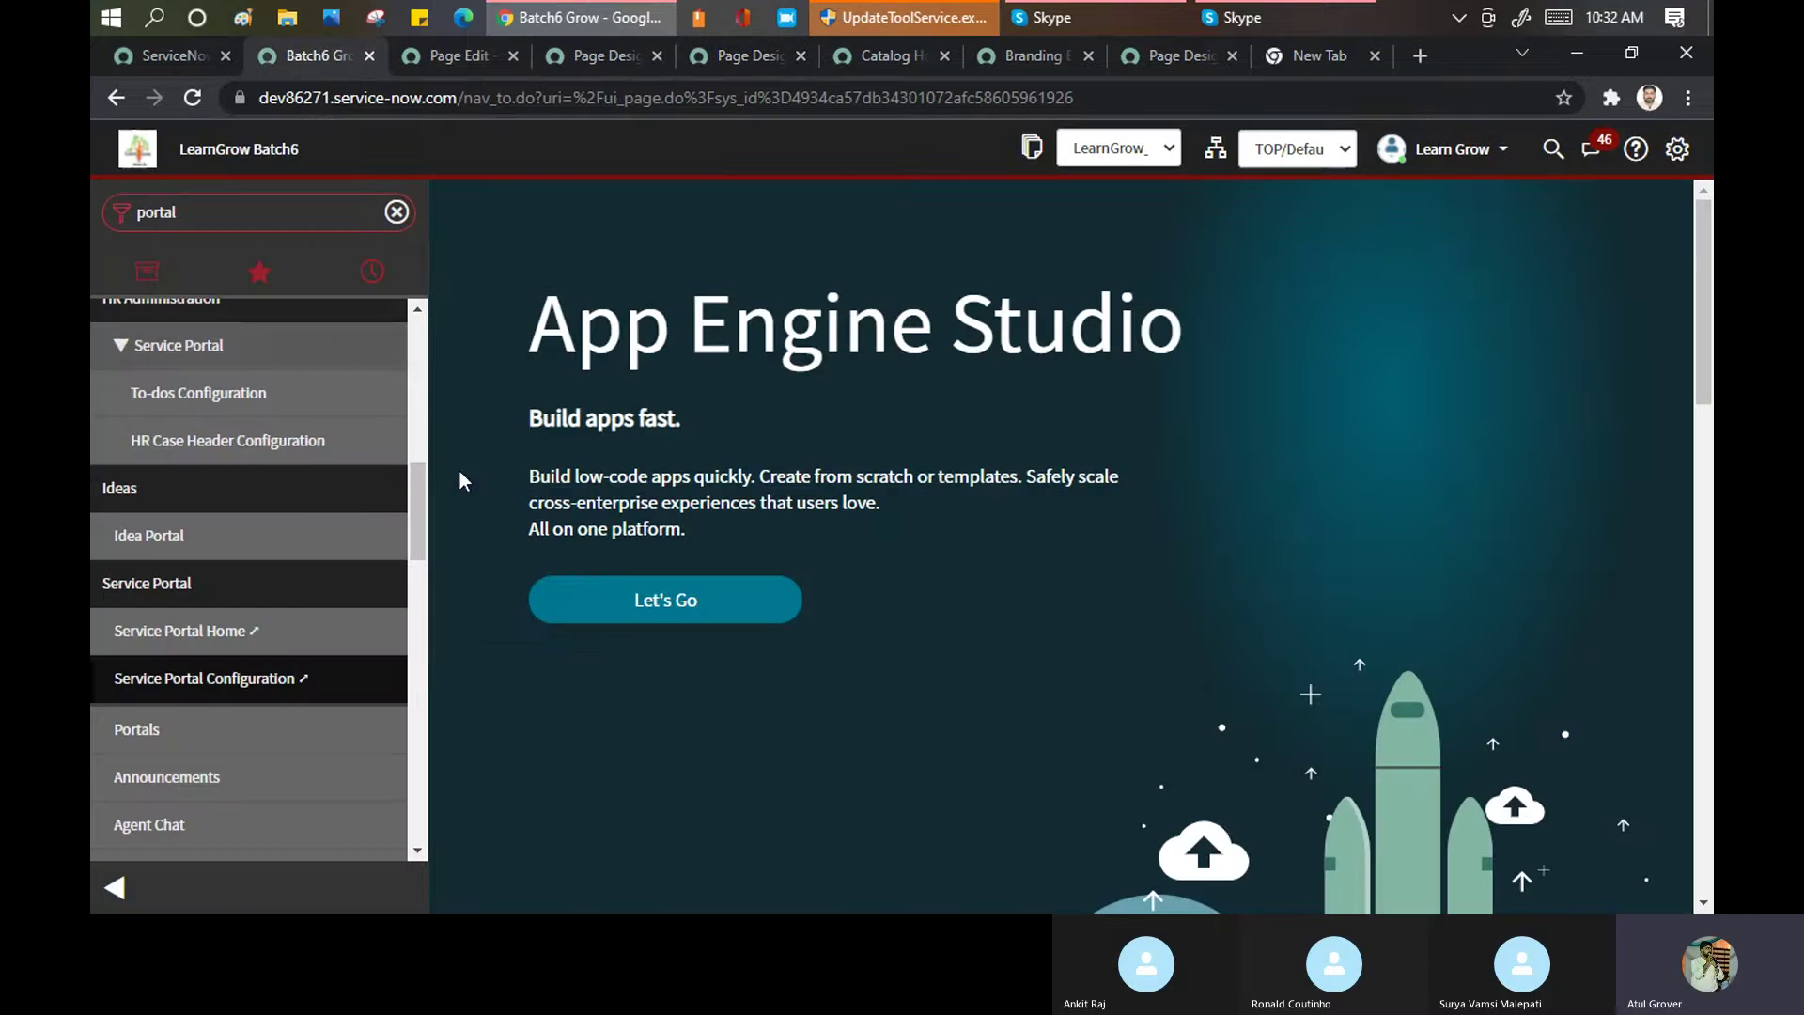
{"action": "left_click", "coordinate": [262, 696]}
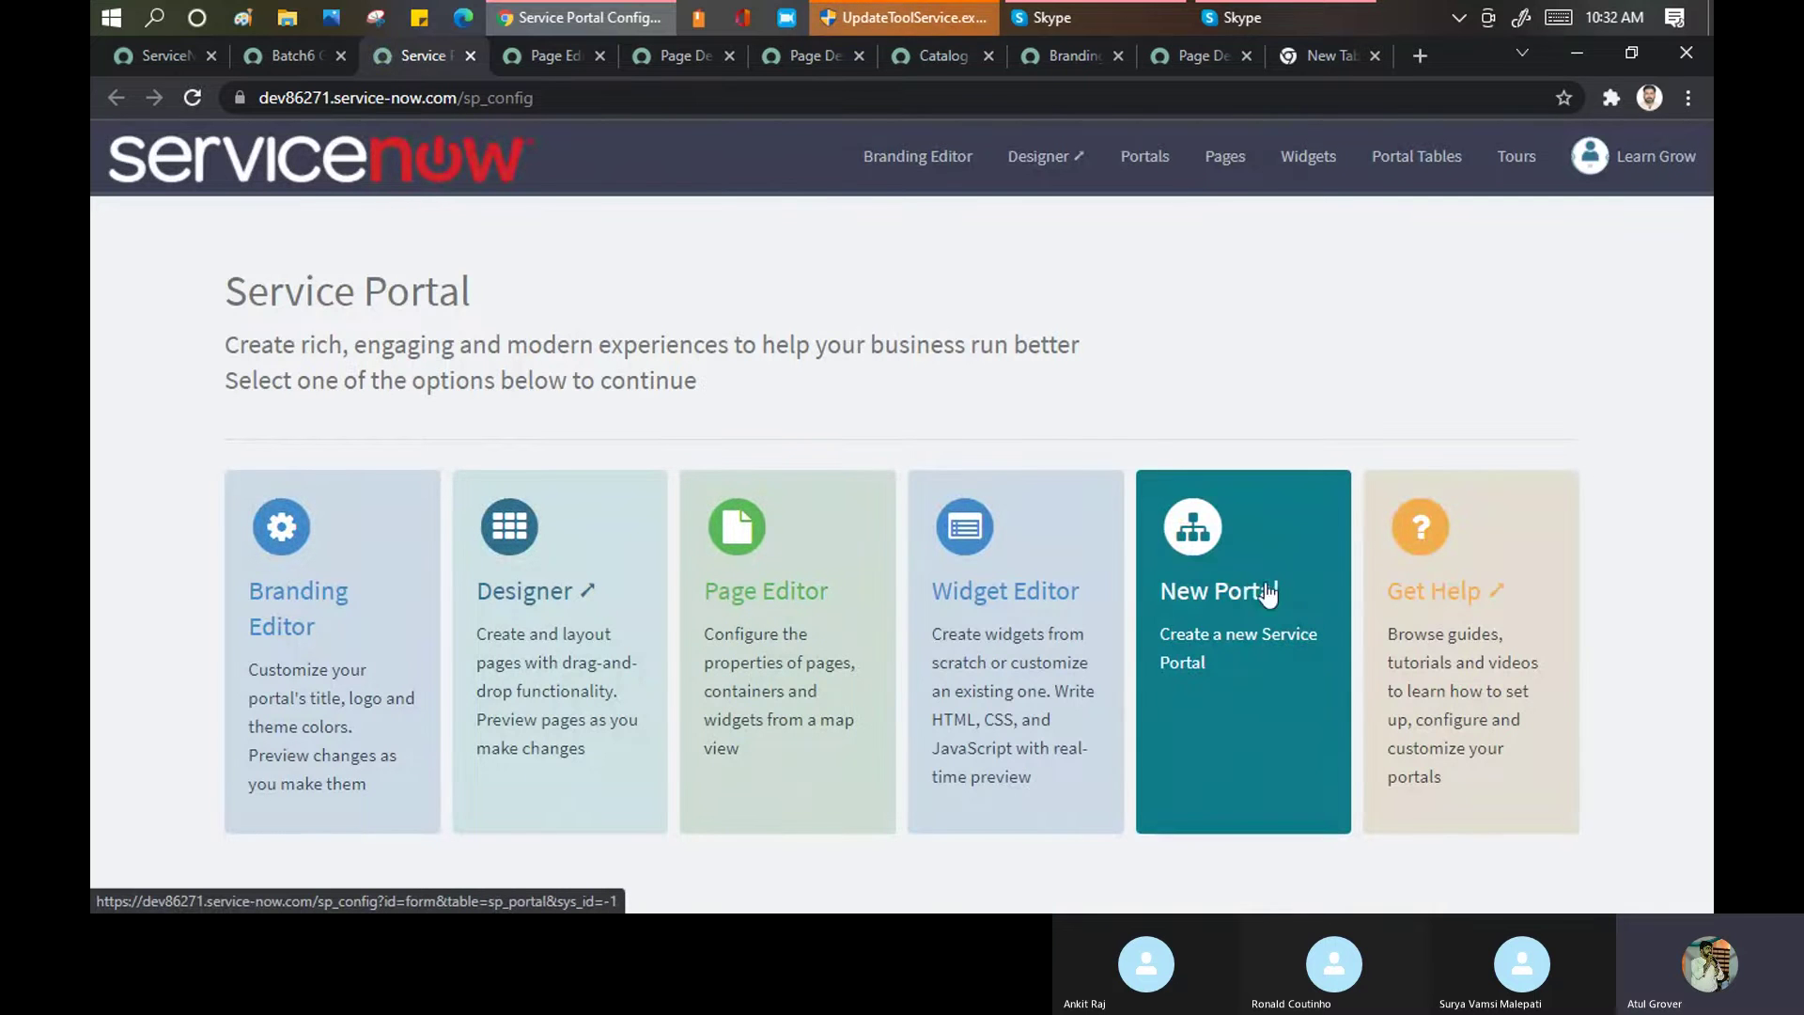
Start a new portal with Title 'Celebrations', URL suffix 'cele' and homepage celebrations
{"action": "left_click", "coordinate": [1223, 594]}
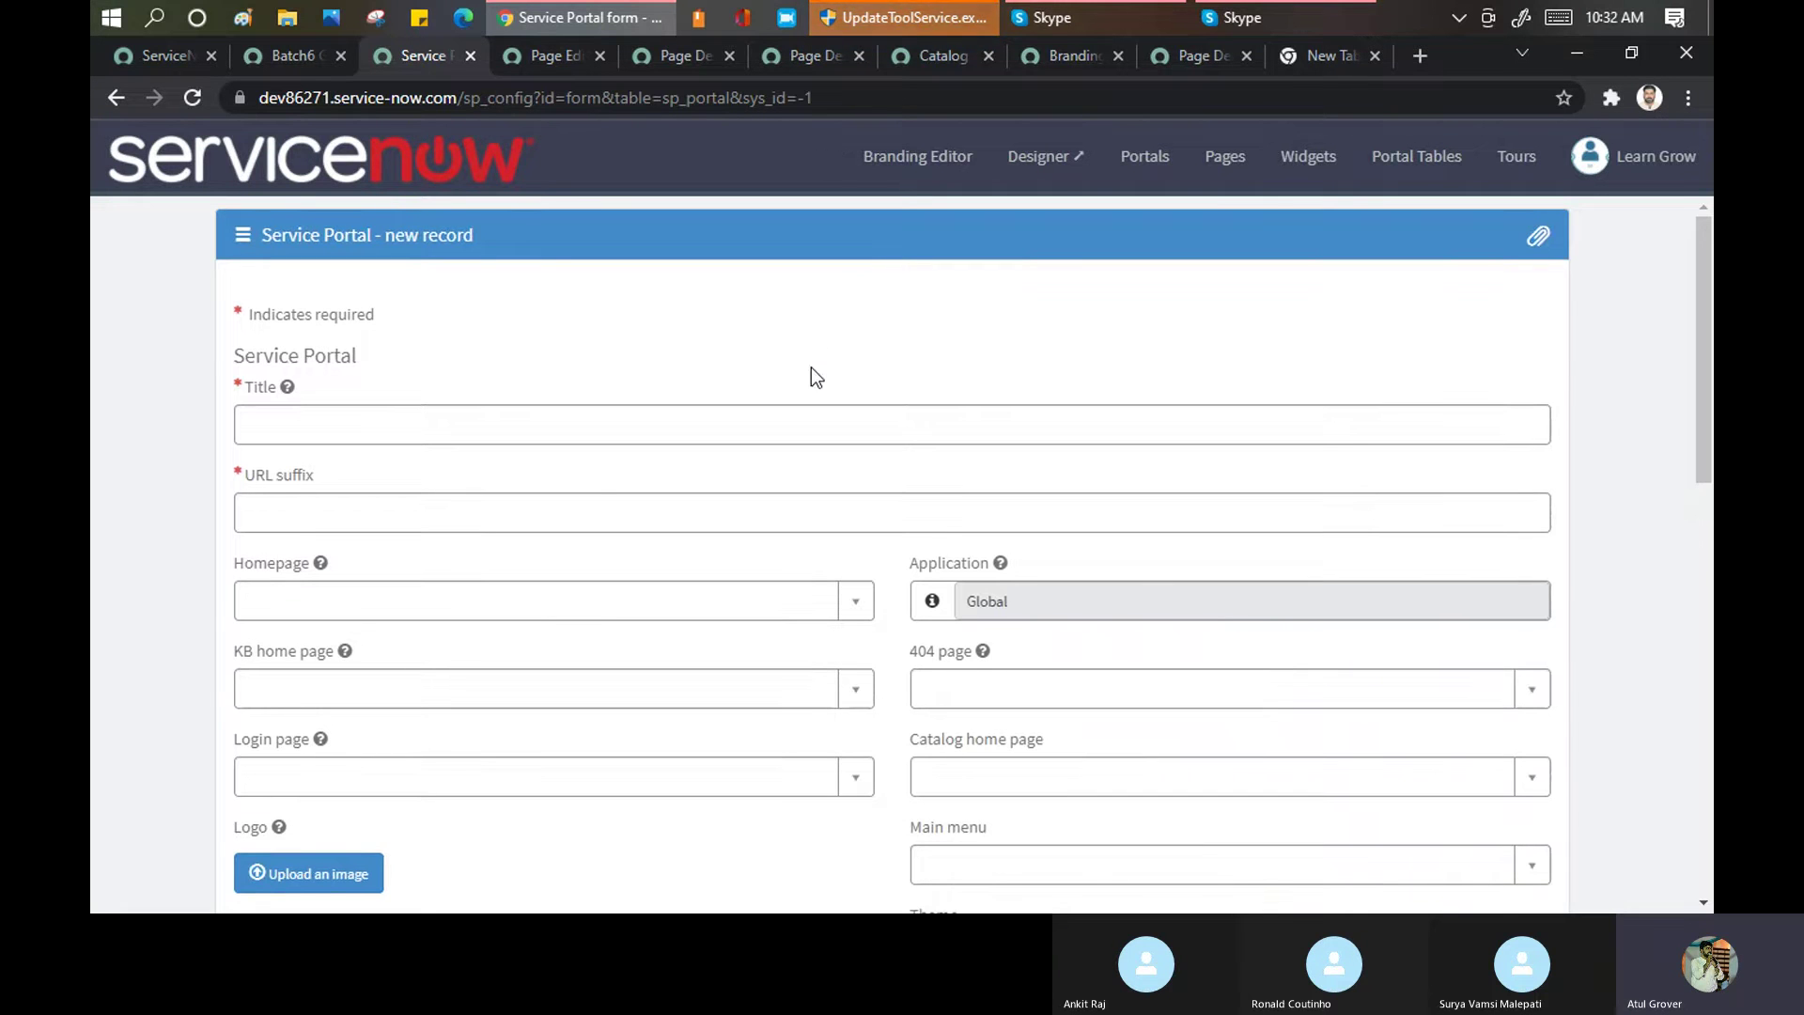
{"action": "left_click", "coordinate": [822, 422]}
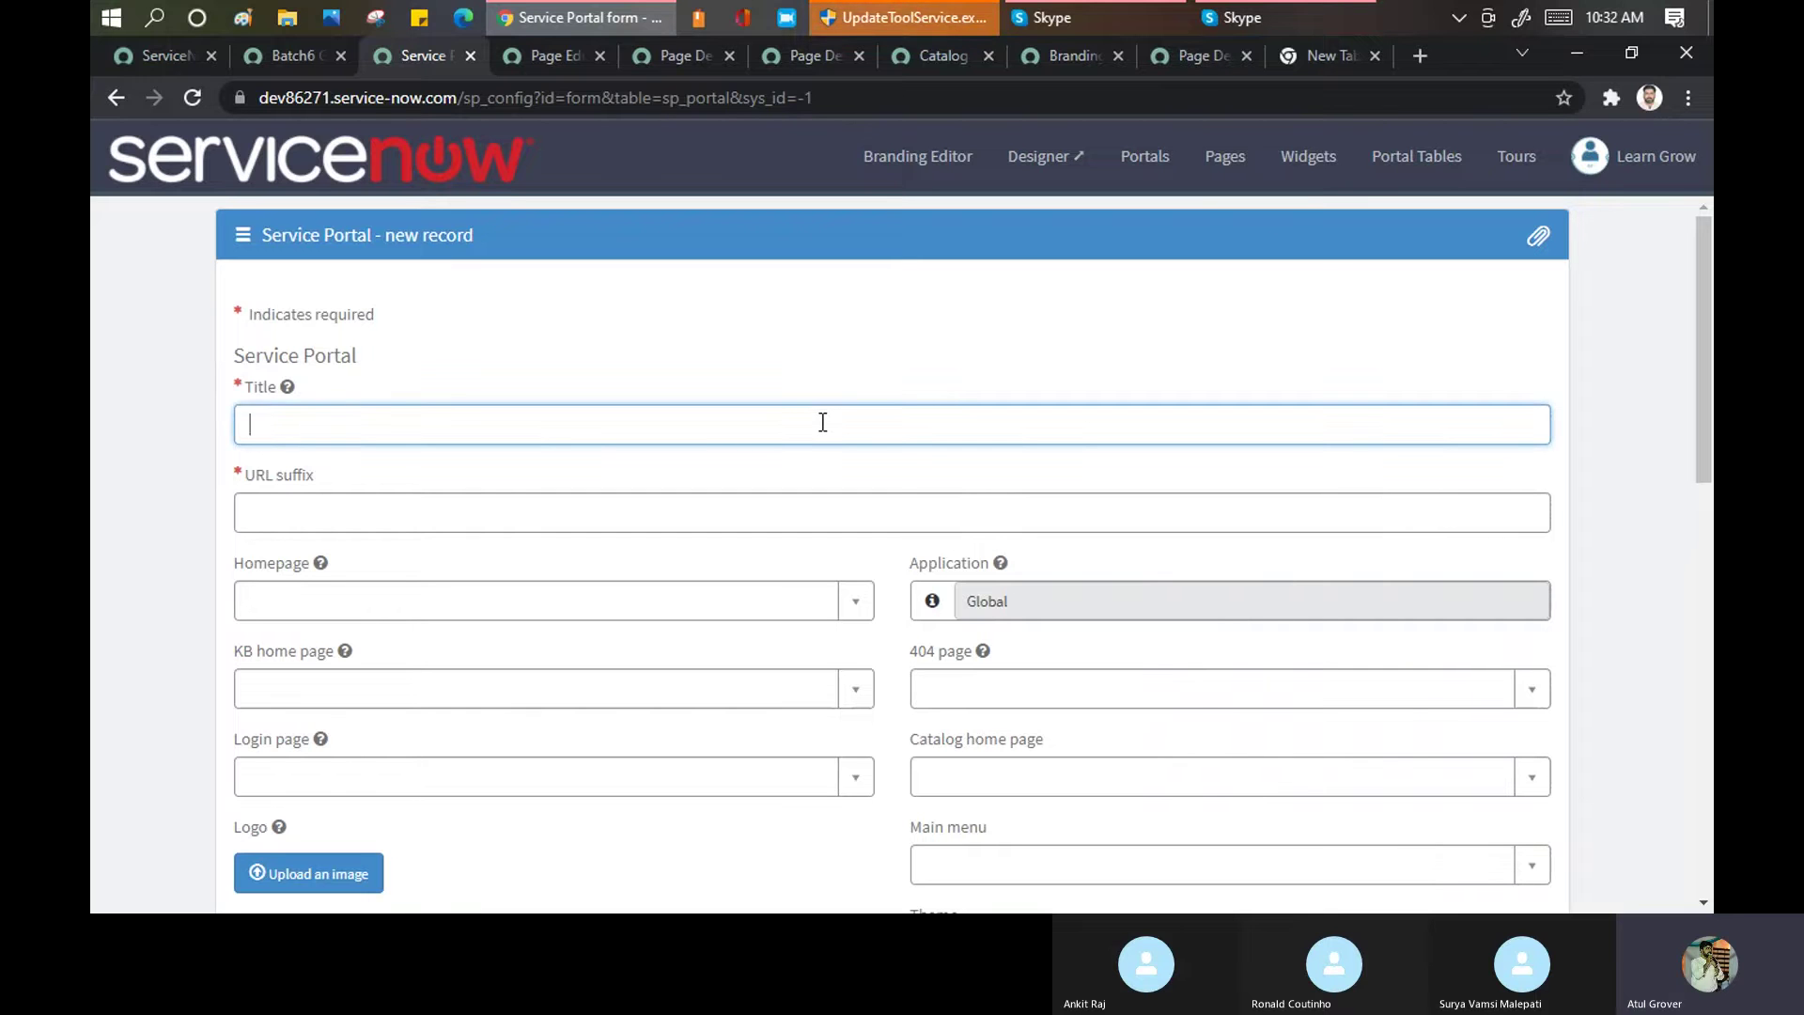
{"action": "type", "text": "Celebrations"}
{"action": "key", "text": "Tab"}
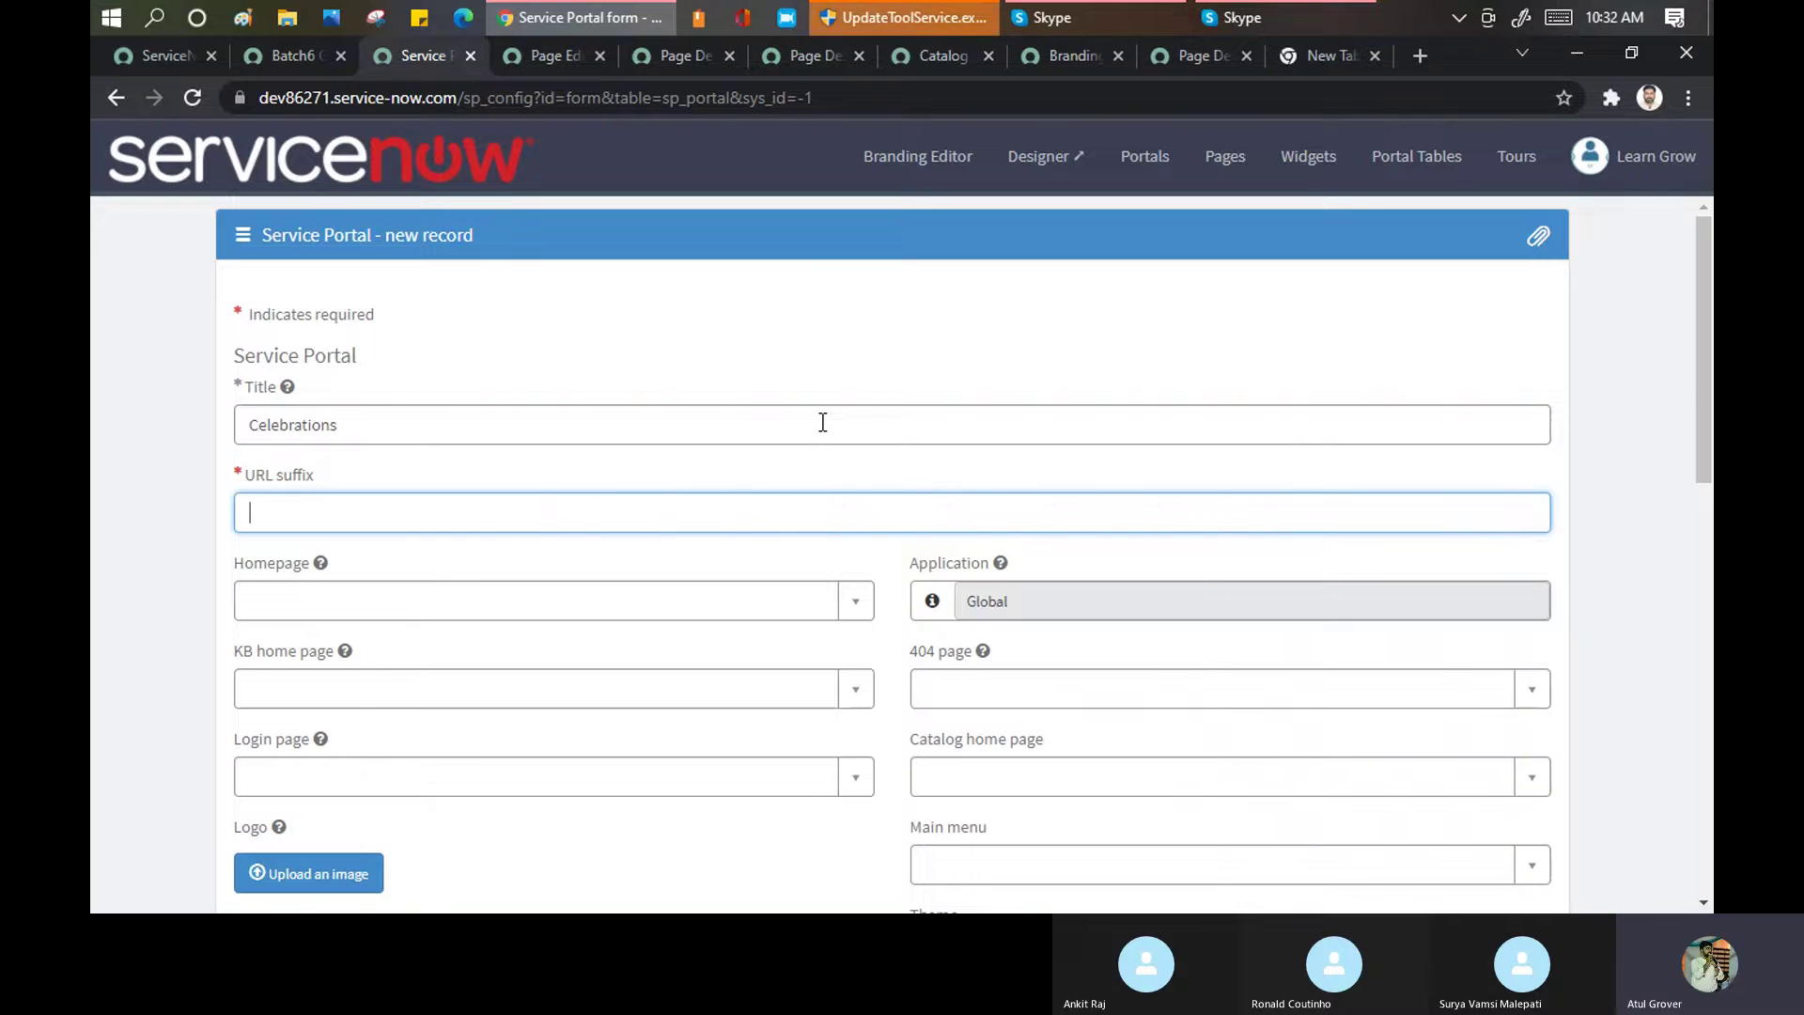
{"action": "type", "text": "cele"}
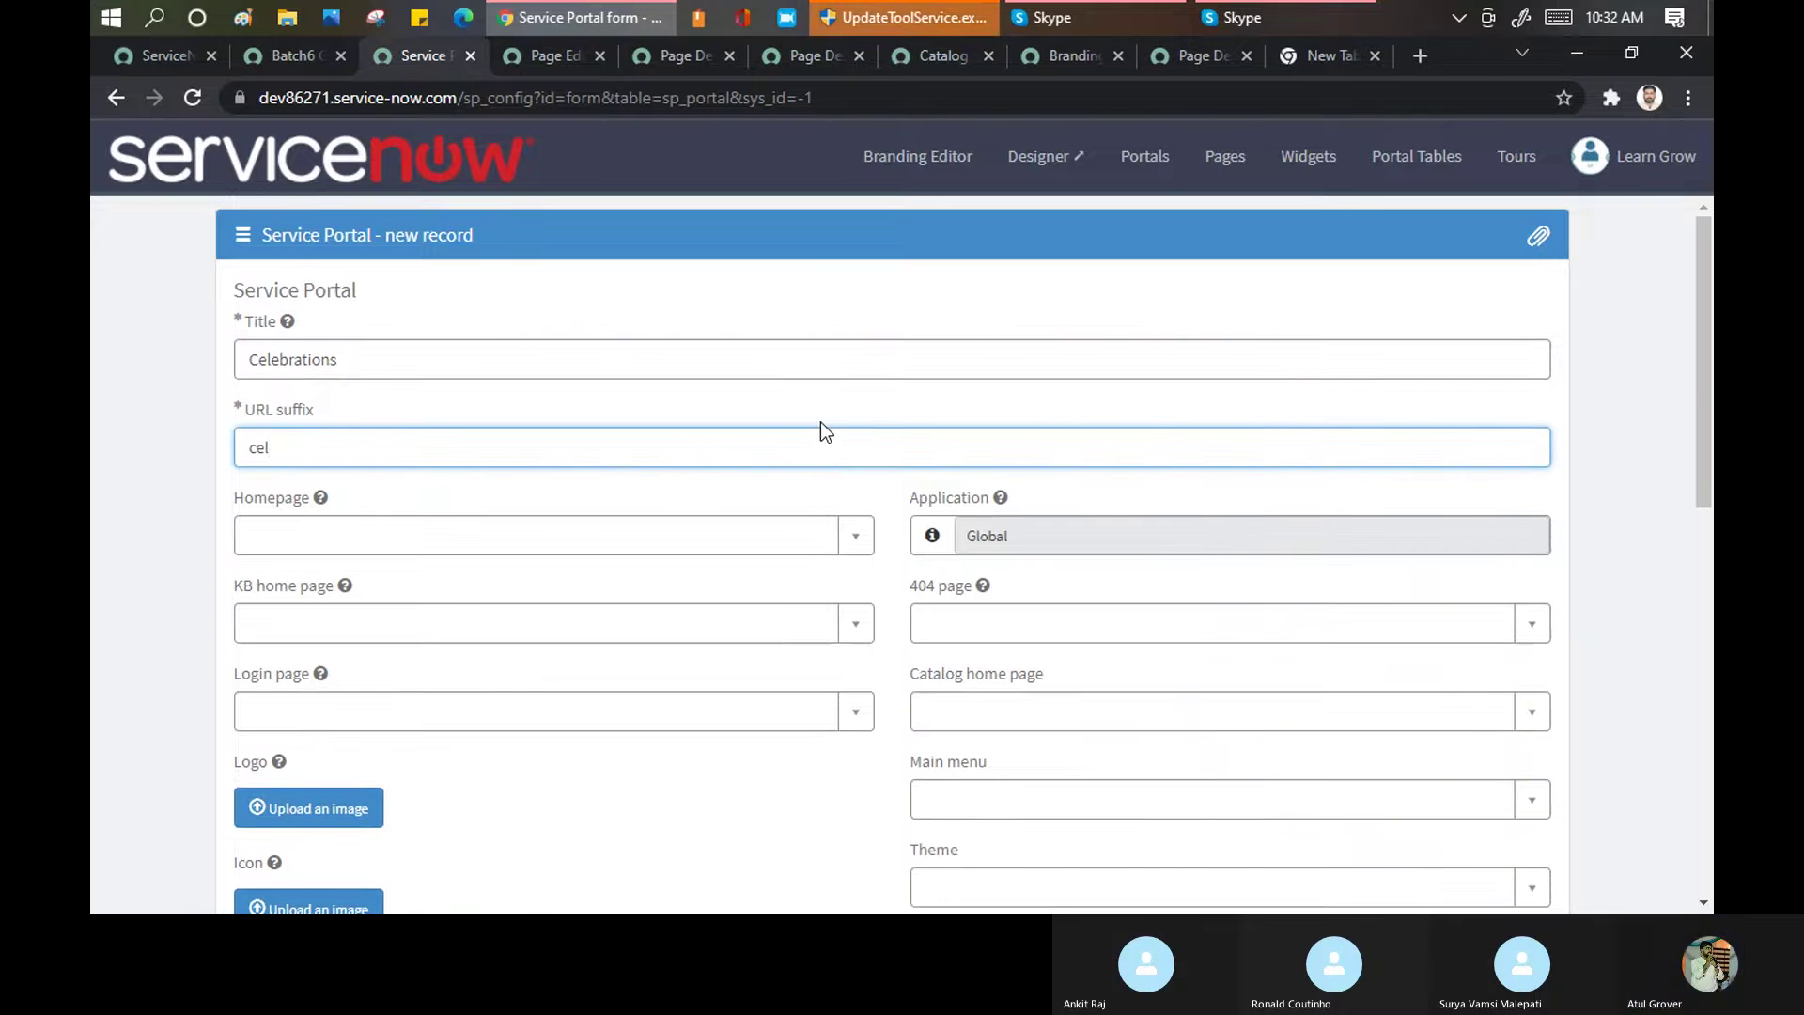
{"action": "left_click", "coordinate": [802, 538]}
{"action": "type", "text": "cele"}
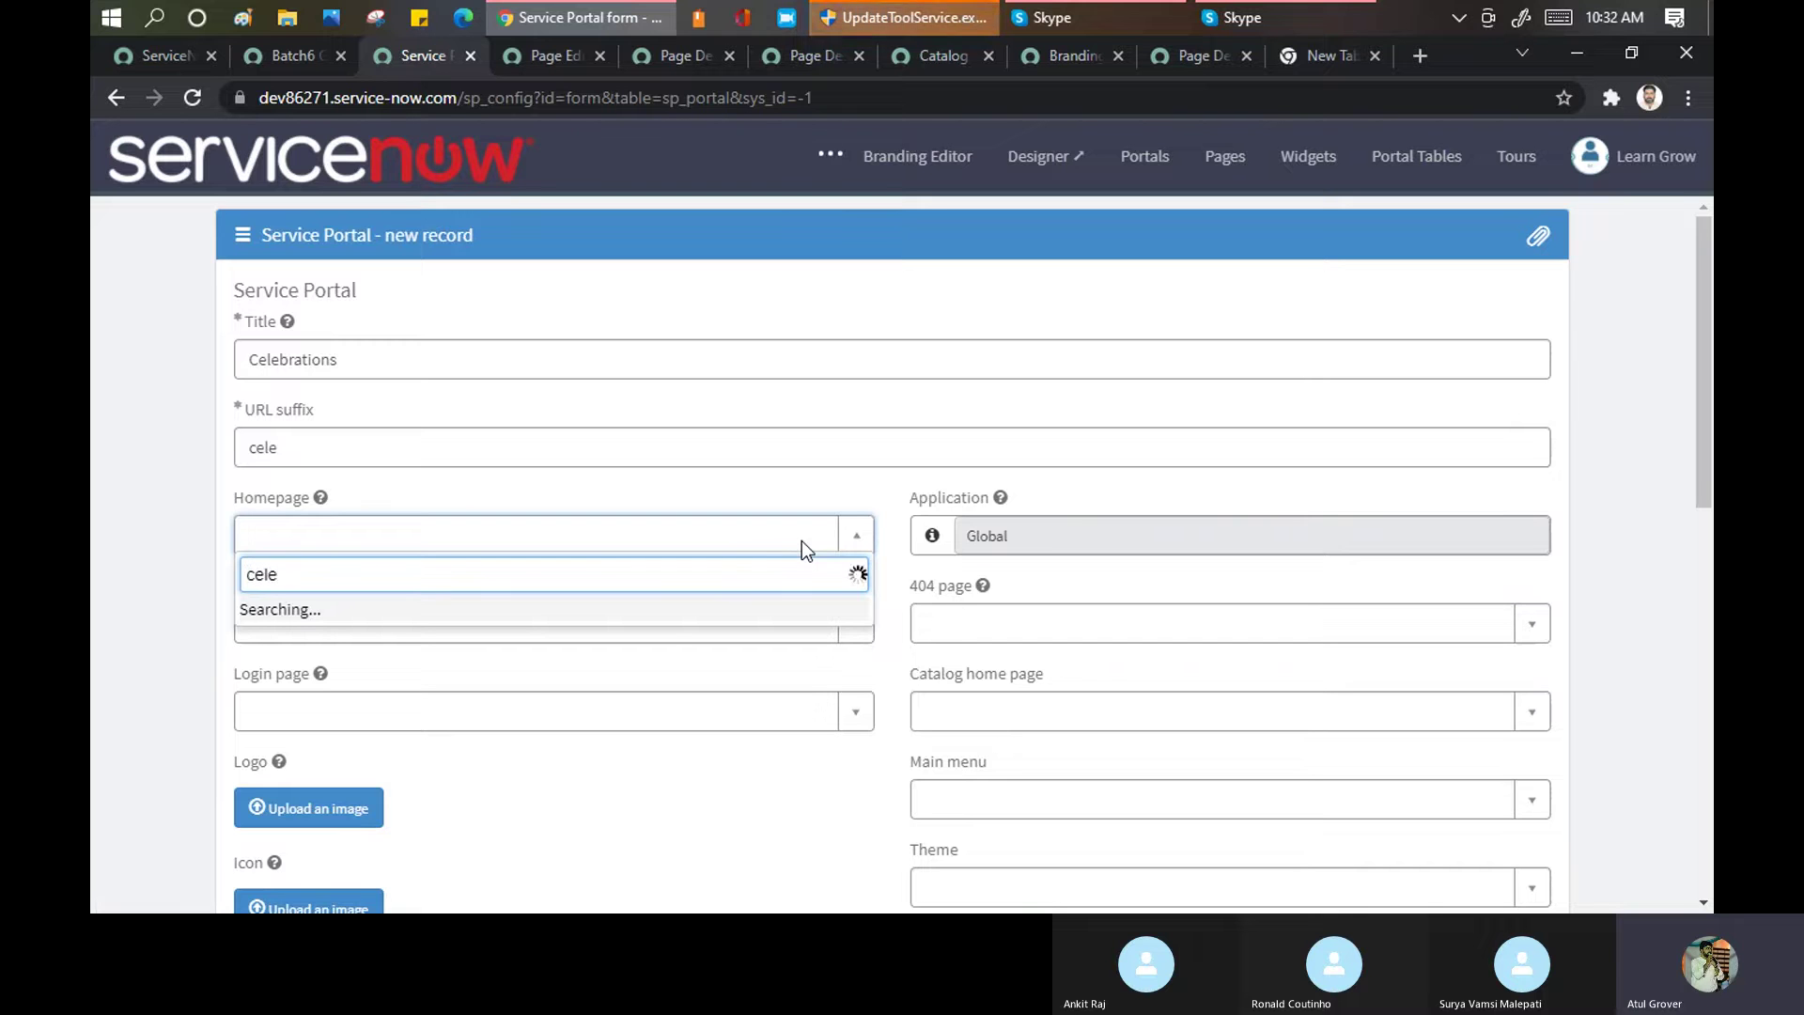
{"action": "left_click", "coordinate": [686, 613]}
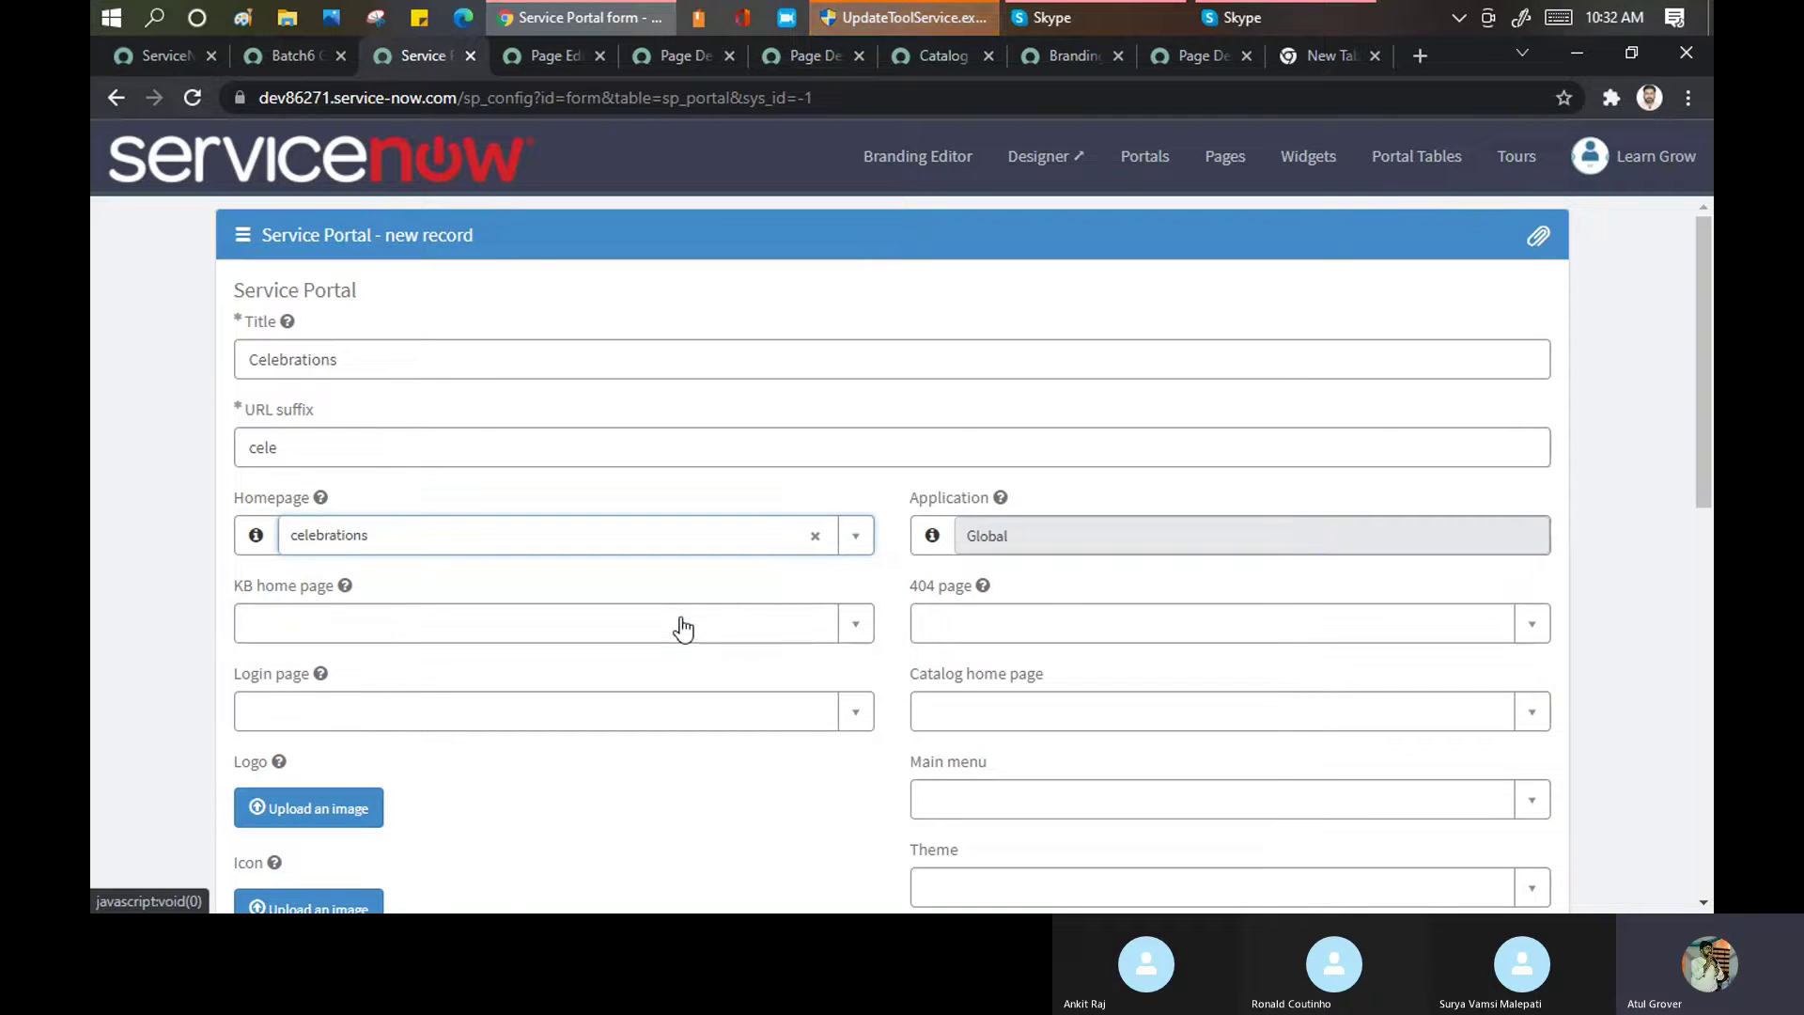
Review the new portal form's empty Quick start config and CSS variables fields, then return to the SC Categories widget
{"action": "scroll", "coordinate": [752, 540], "scroll_direction": "down", "scroll_amount": 6}
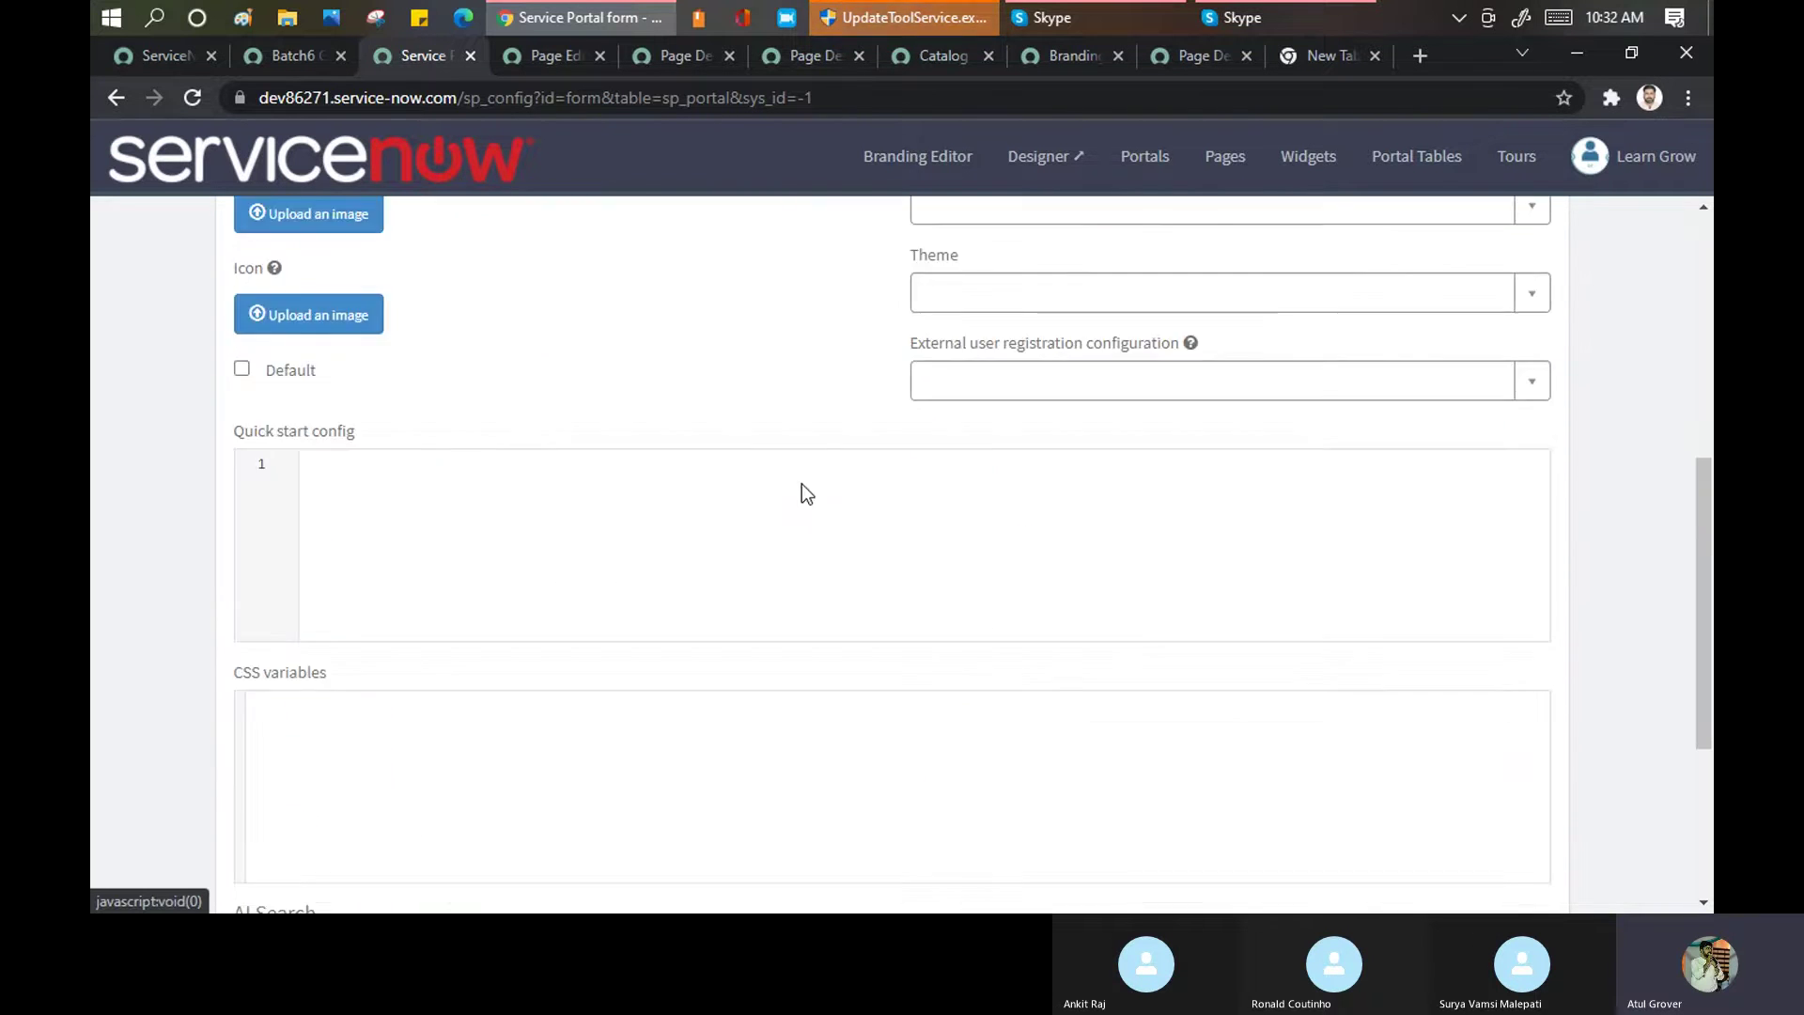
{"action": "scroll", "coordinate": [799, 528], "scroll_direction": "down", "scroll_amount": 1}
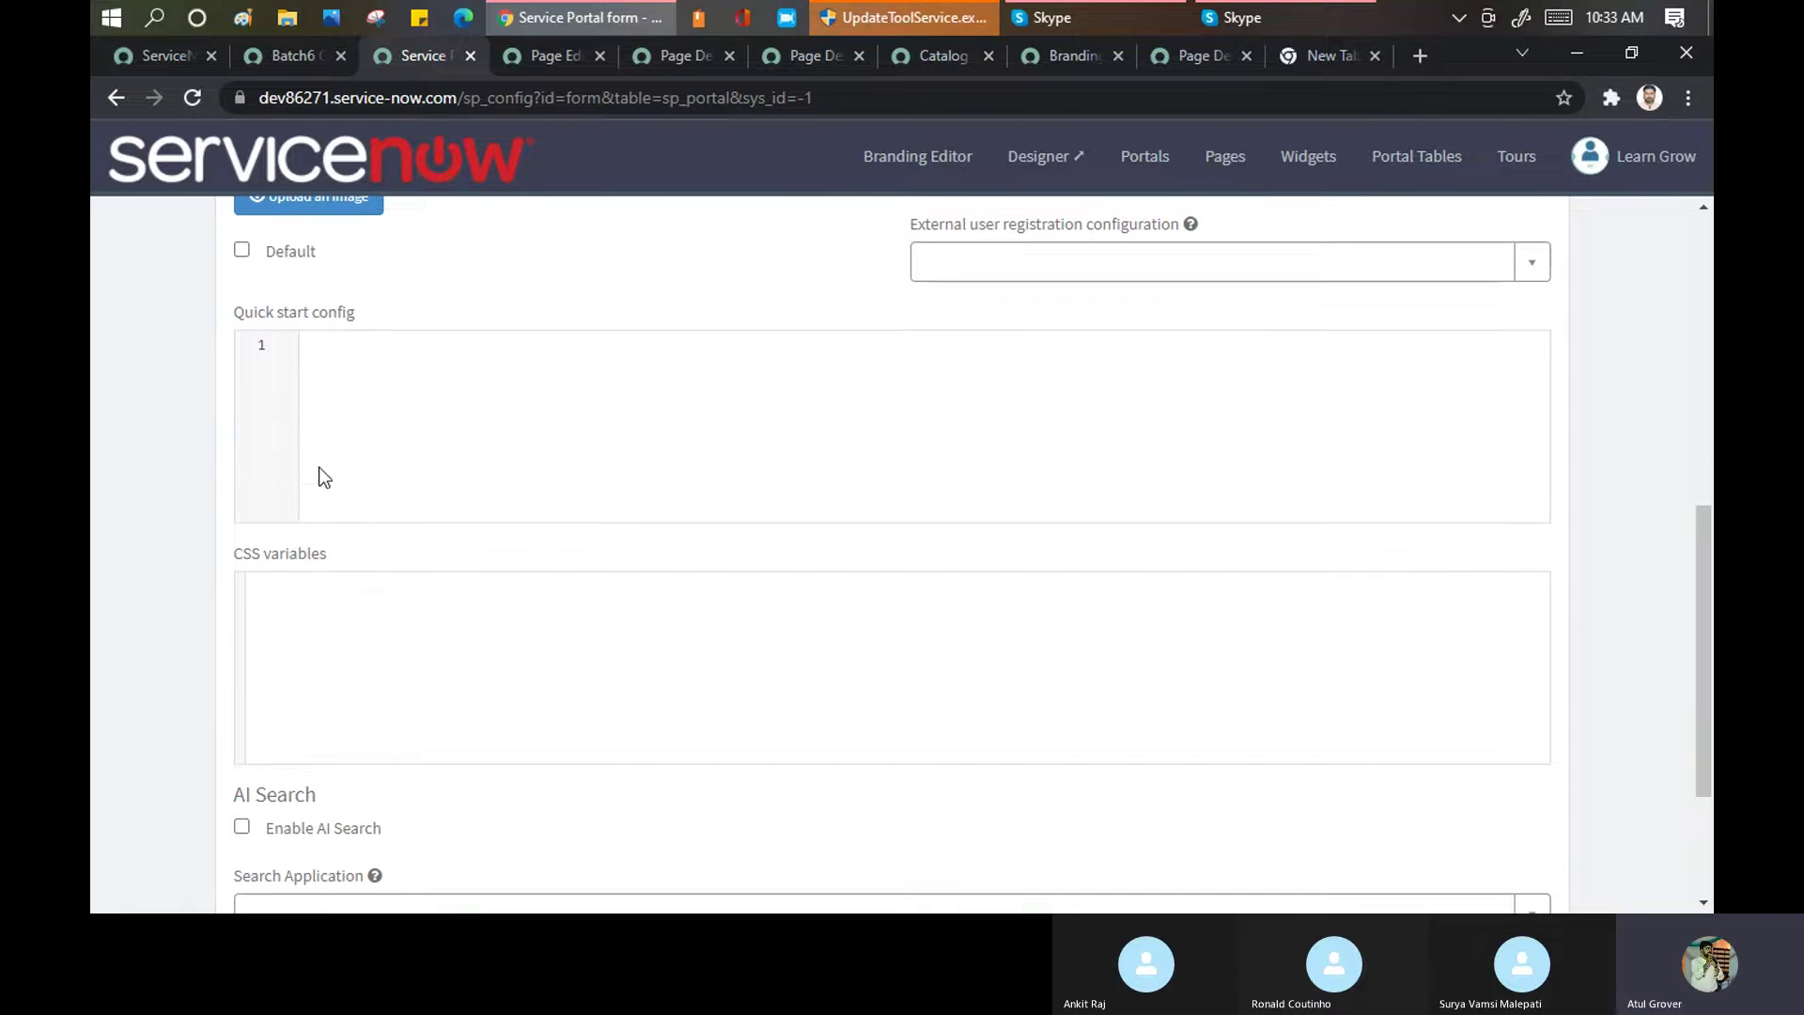
{"action": "left_click", "coordinate": [489, 374]}
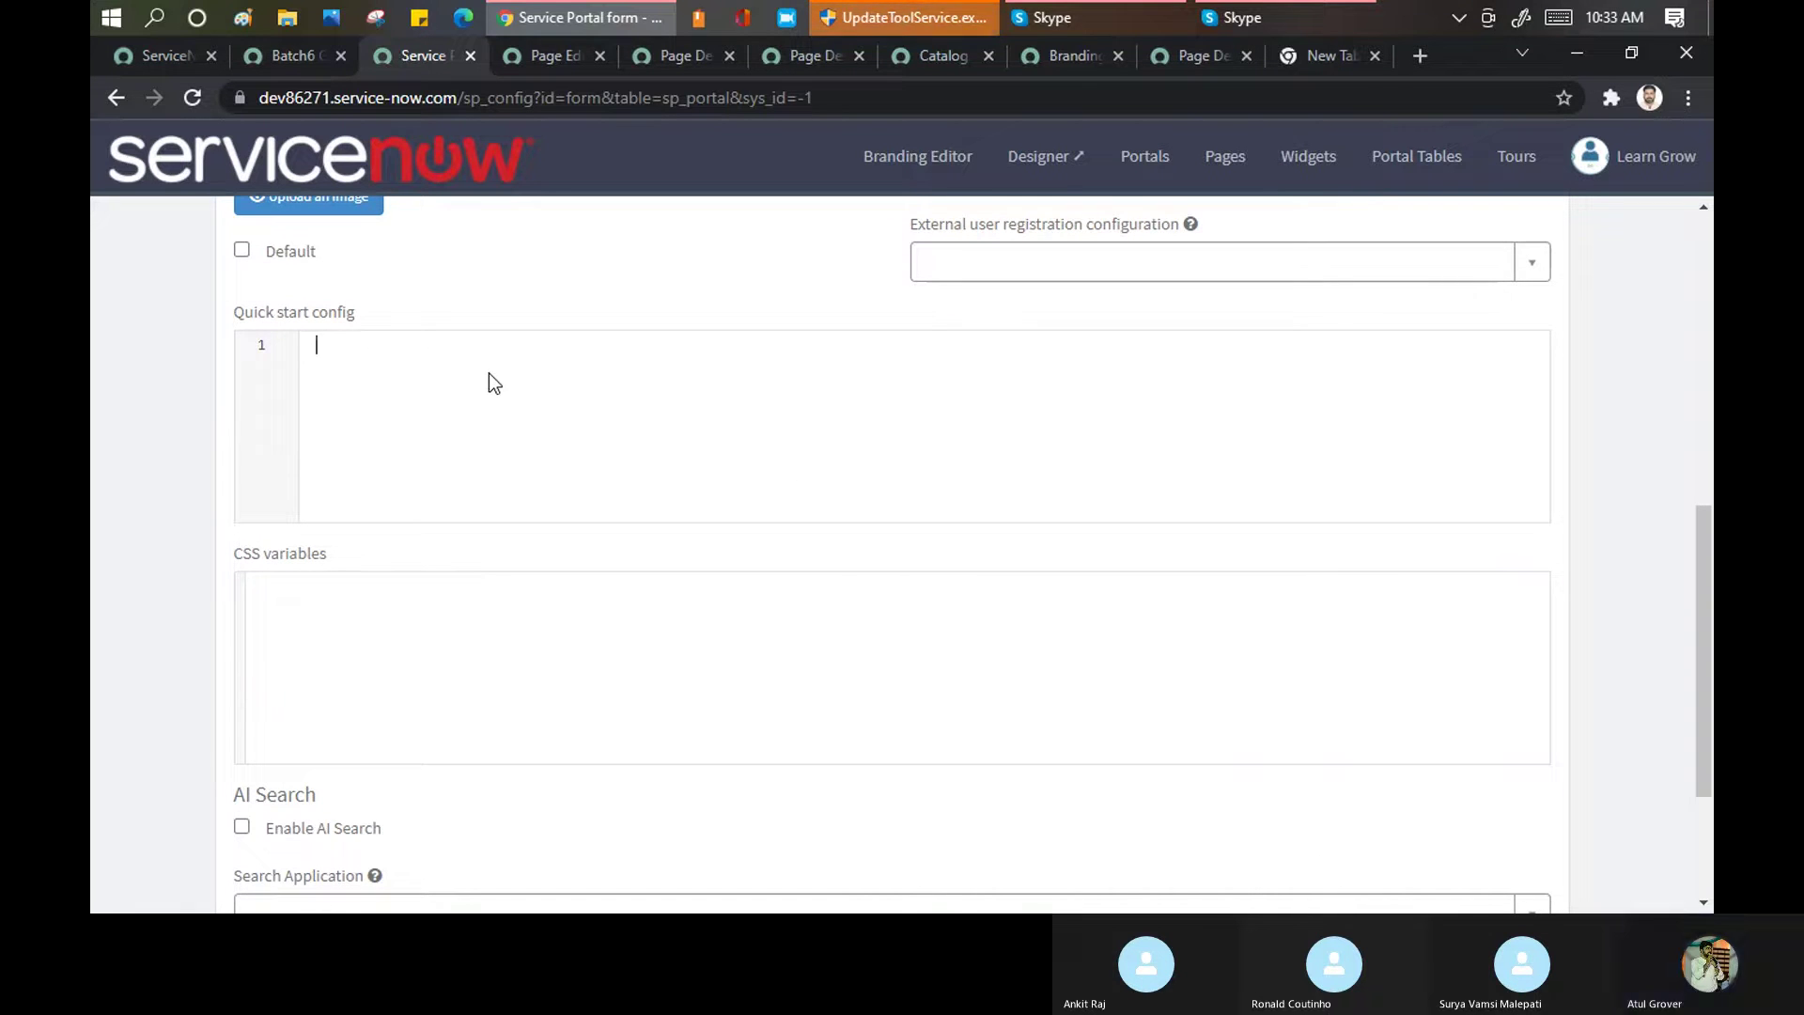
{"action": "scroll", "coordinate": [282, 432], "scroll_direction": "down", "scroll_amount": 1}
{"action": "left_click_drag", "start_coordinate": [234, 440], "coordinate": [337, 432]}
{"action": "scroll", "coordinate": [600, 511], "scroll_direction": "down", "scroll_amount": 1}
{"action": "scroll", "coordinate": [601, 511], "scroll_direction": "up", "scroll_amount": 3}
{"action": "scroll", "coordinate": [600, 510], "scroll_direction": "up", "scroll_amount": 3}
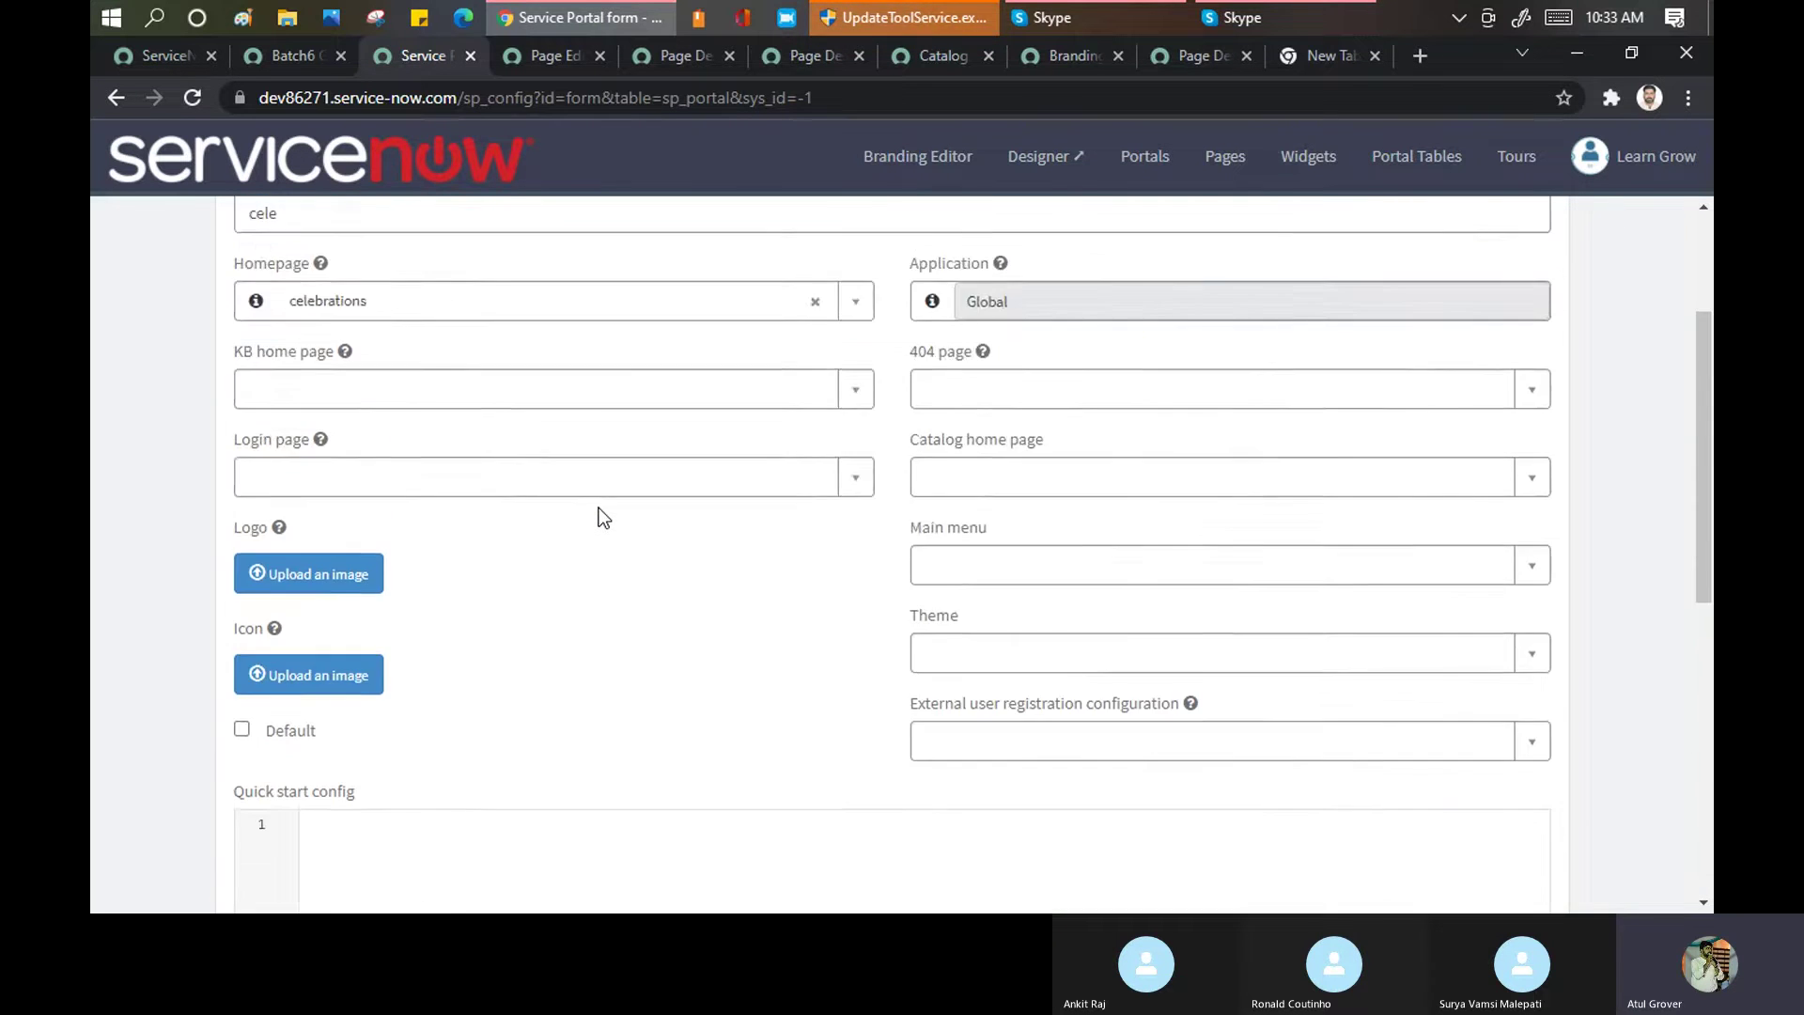
{"action": "scroll", "coordinate": [599, 509], "scroll_direction": "down", "scroll_amount": 6}
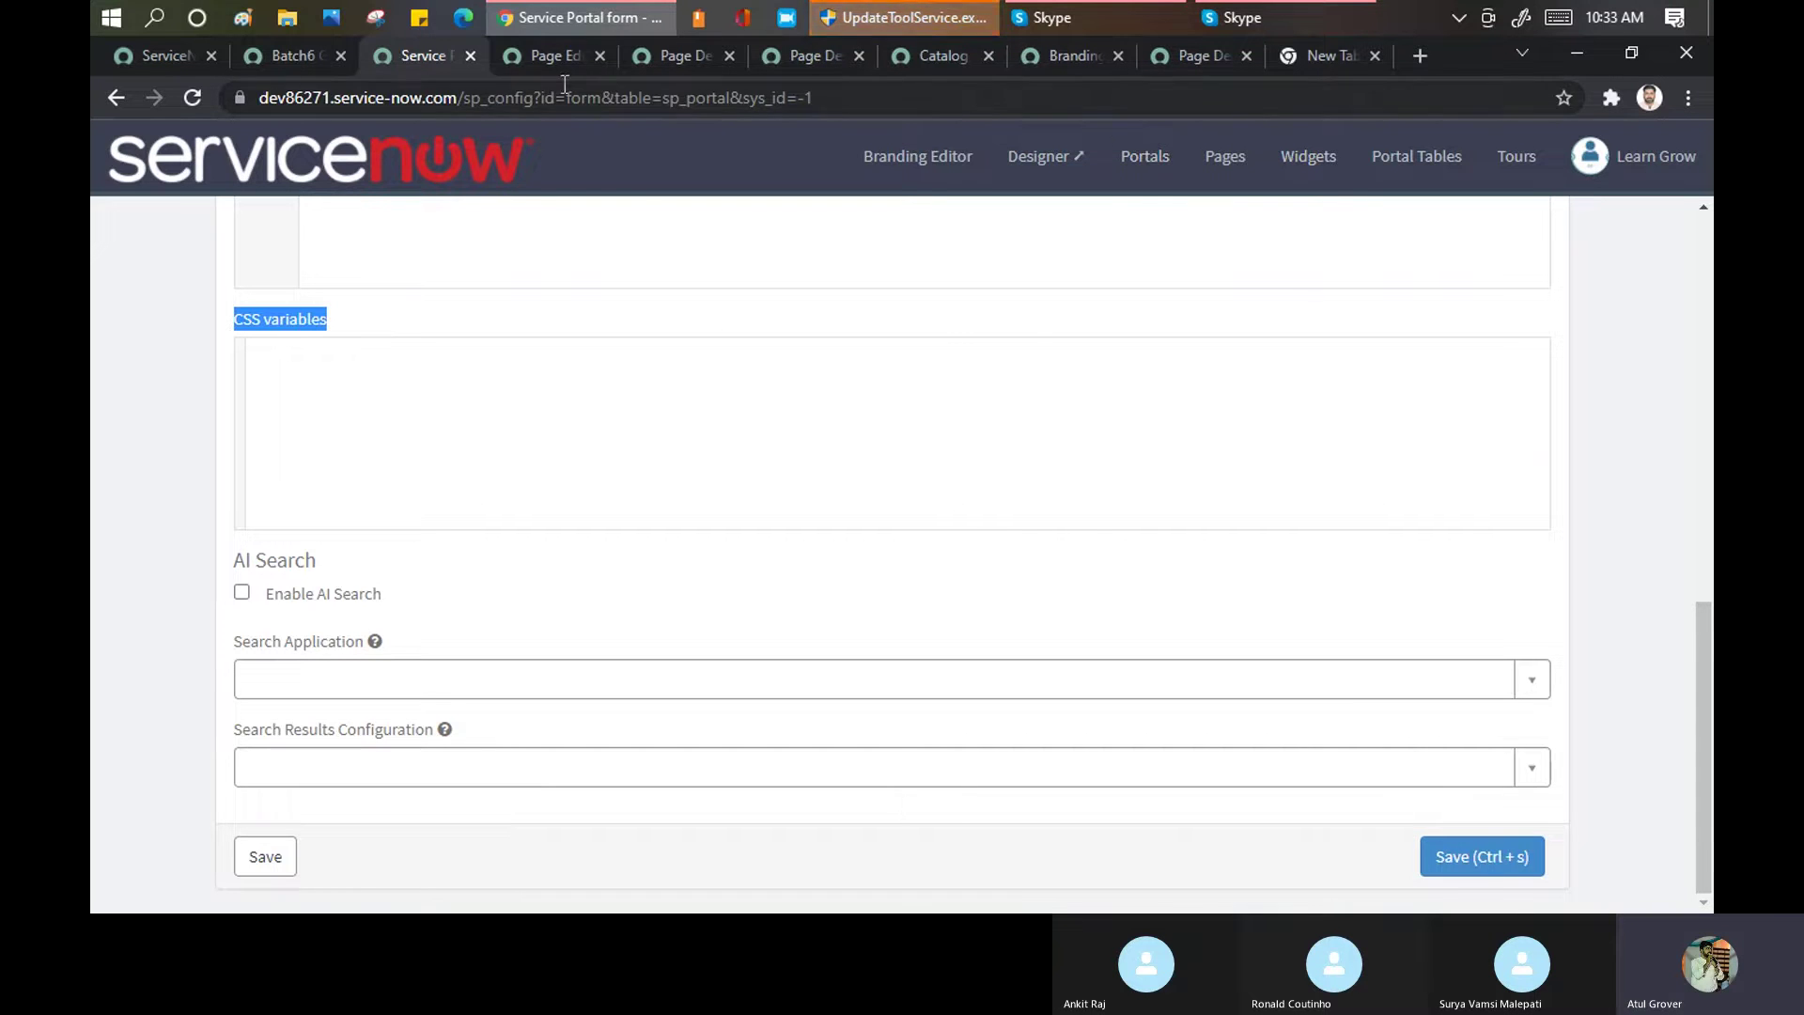
{"action": "left_click", "coordinate": [557, 58]}
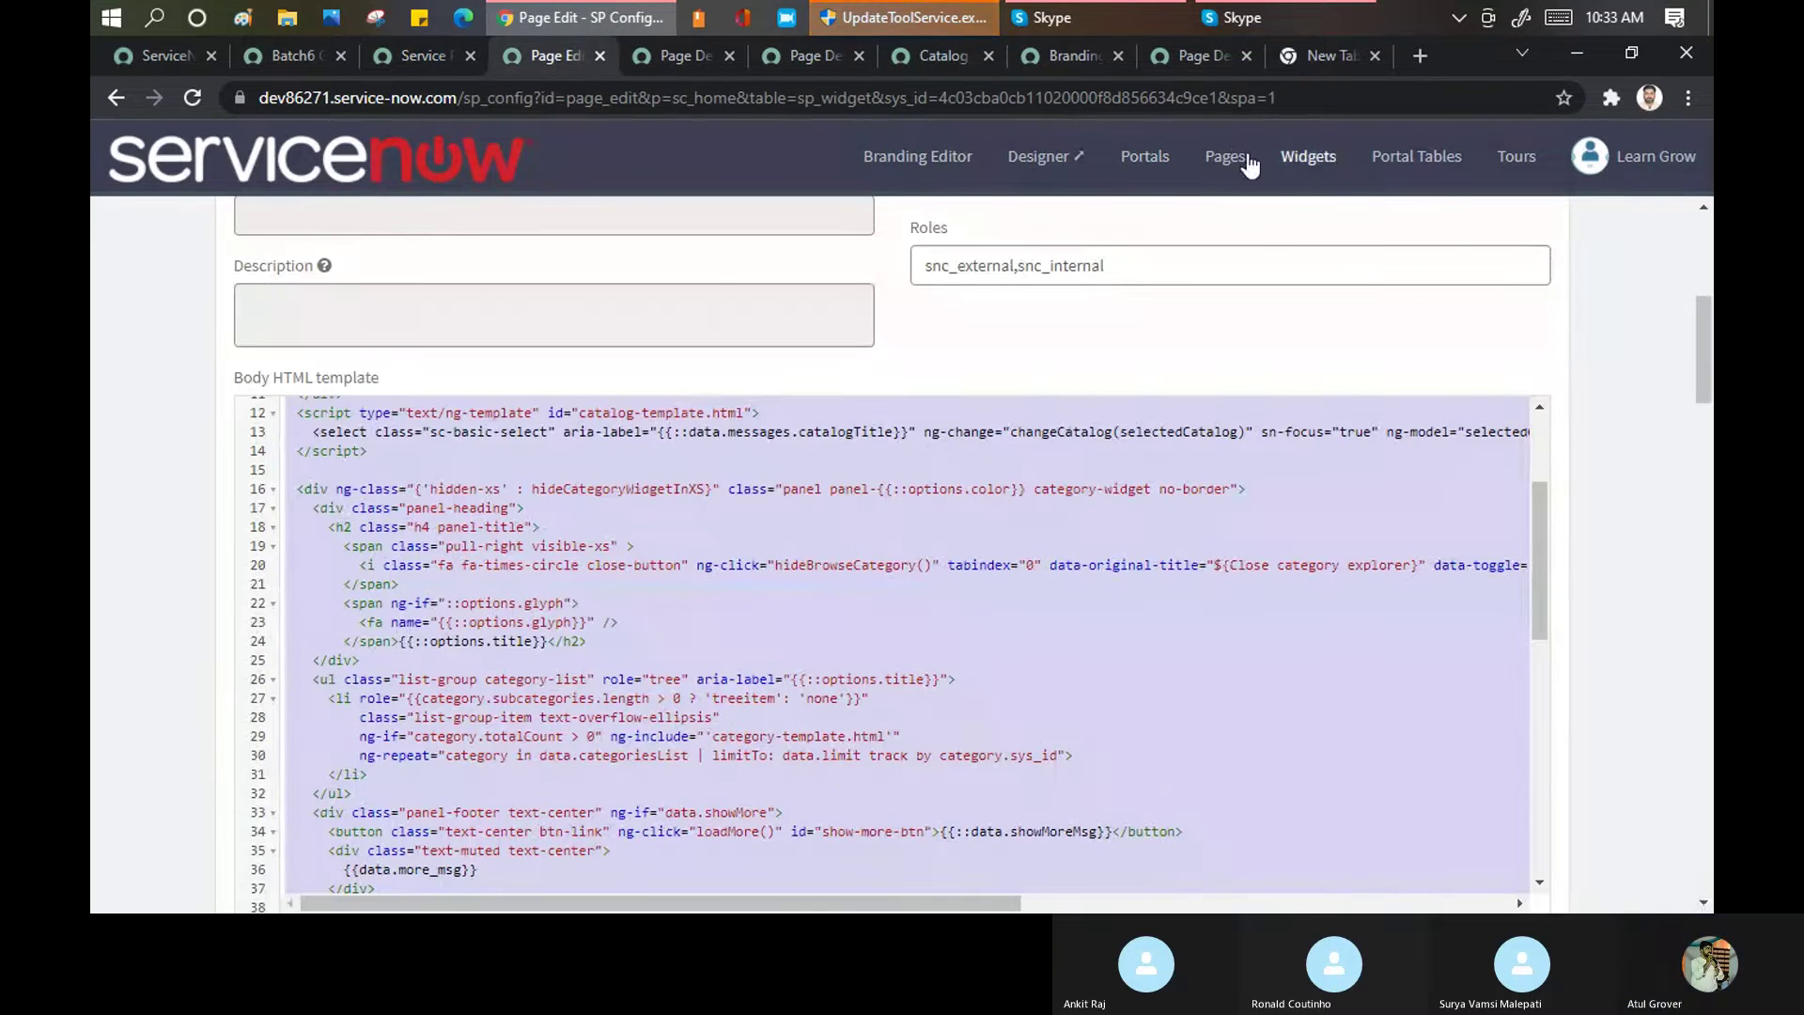
Open the existing LearnGrow Together portal's settings record
{"action": "left_click", "coordinate": [1227, 158]}
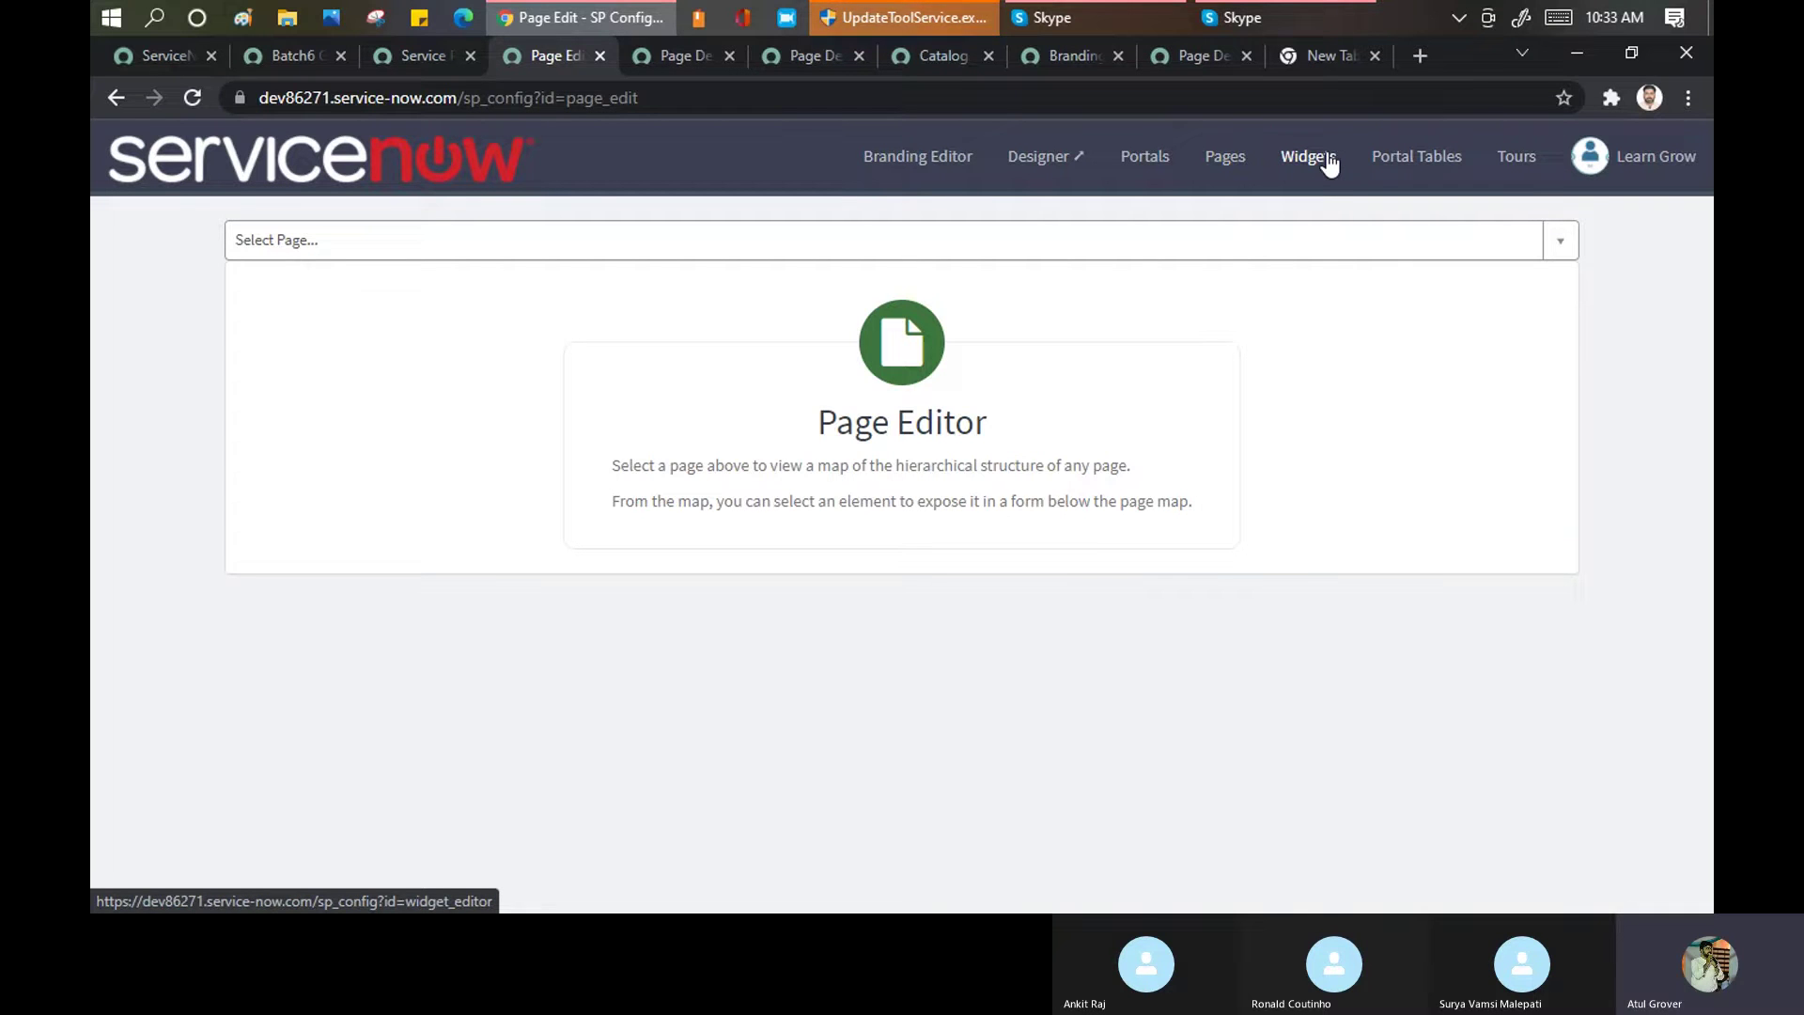
{"action": "left_click", "coordinate": [1375, 171]}
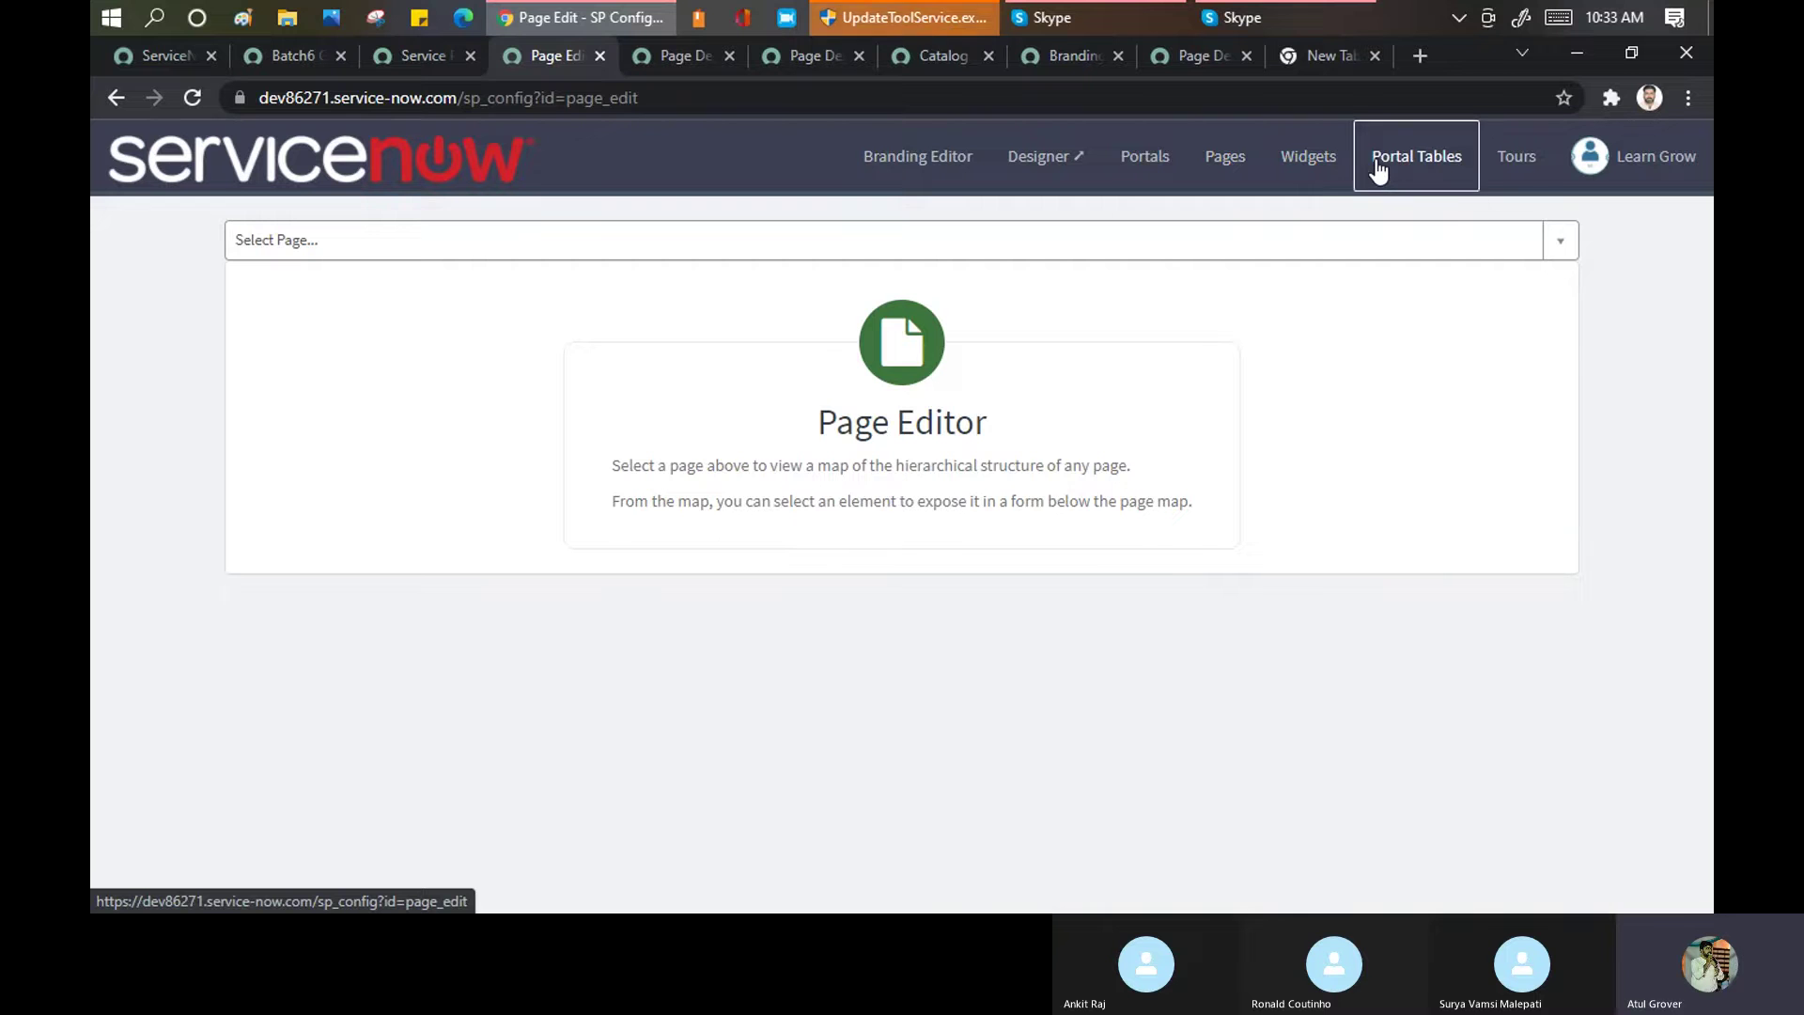
{"action": "left_click", "coordinate": [1136, 167]}
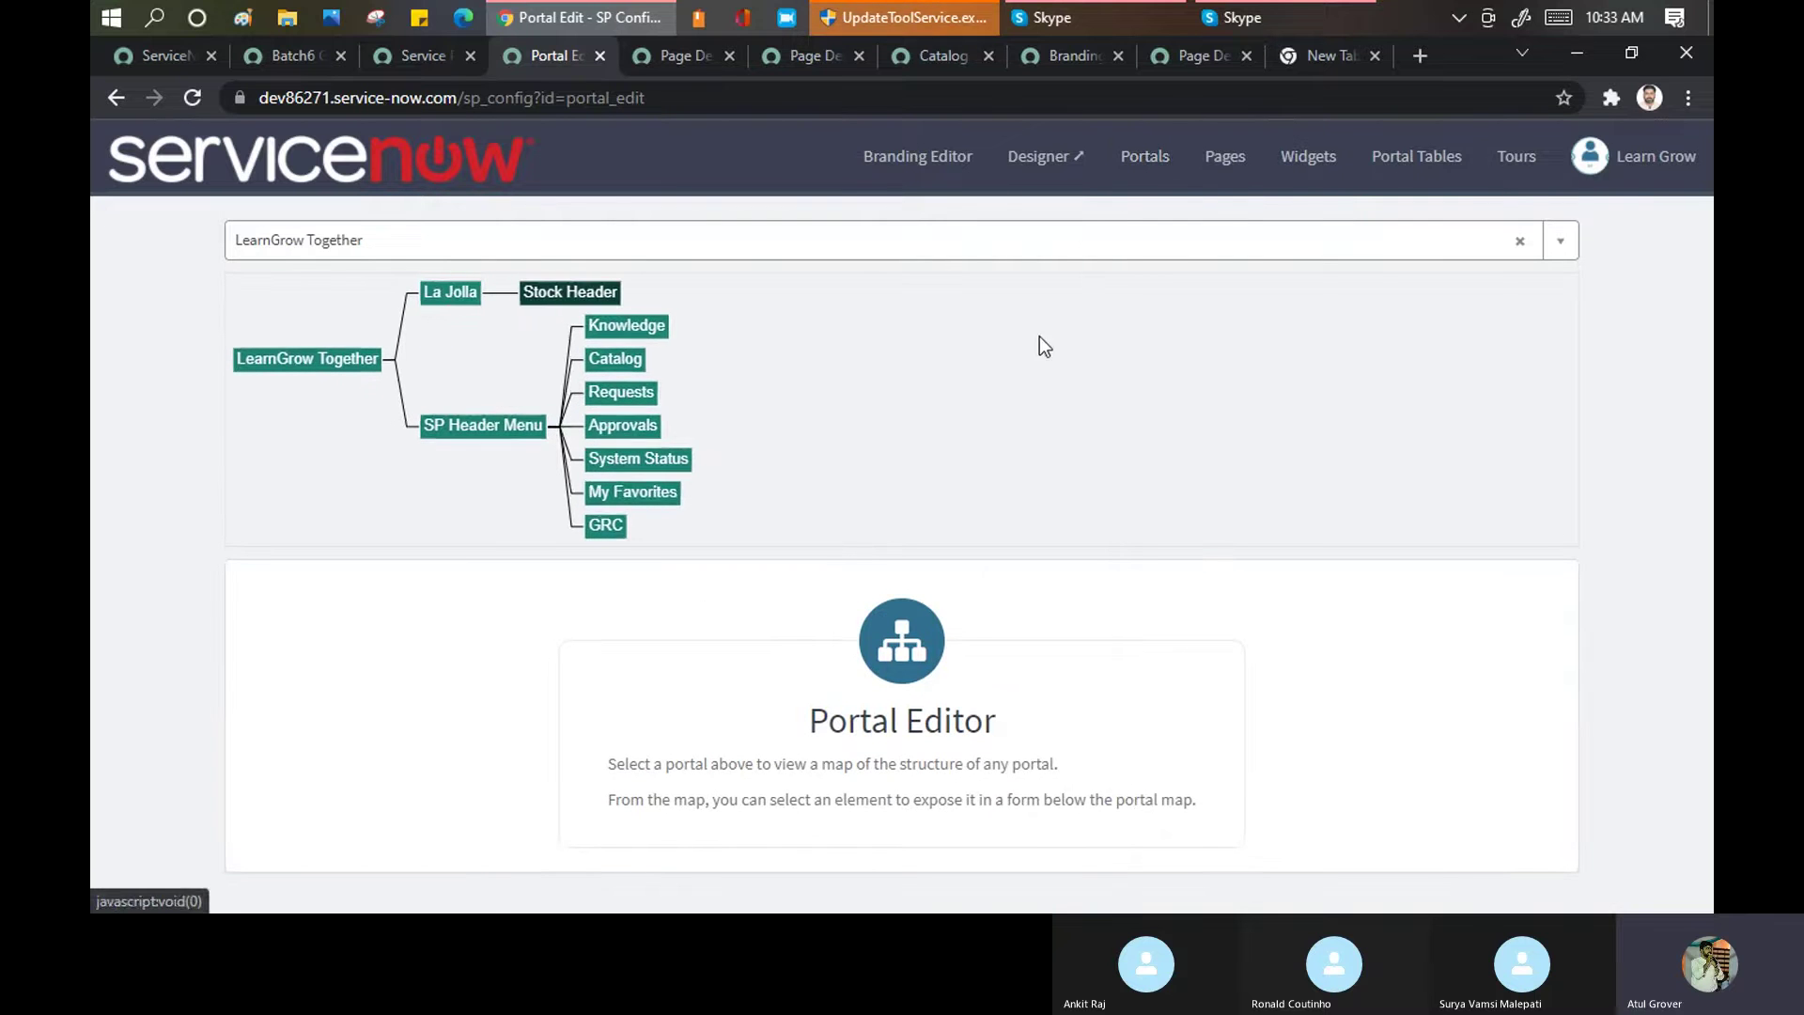
{"action": "left_click", "coordinate": [314, 357]}
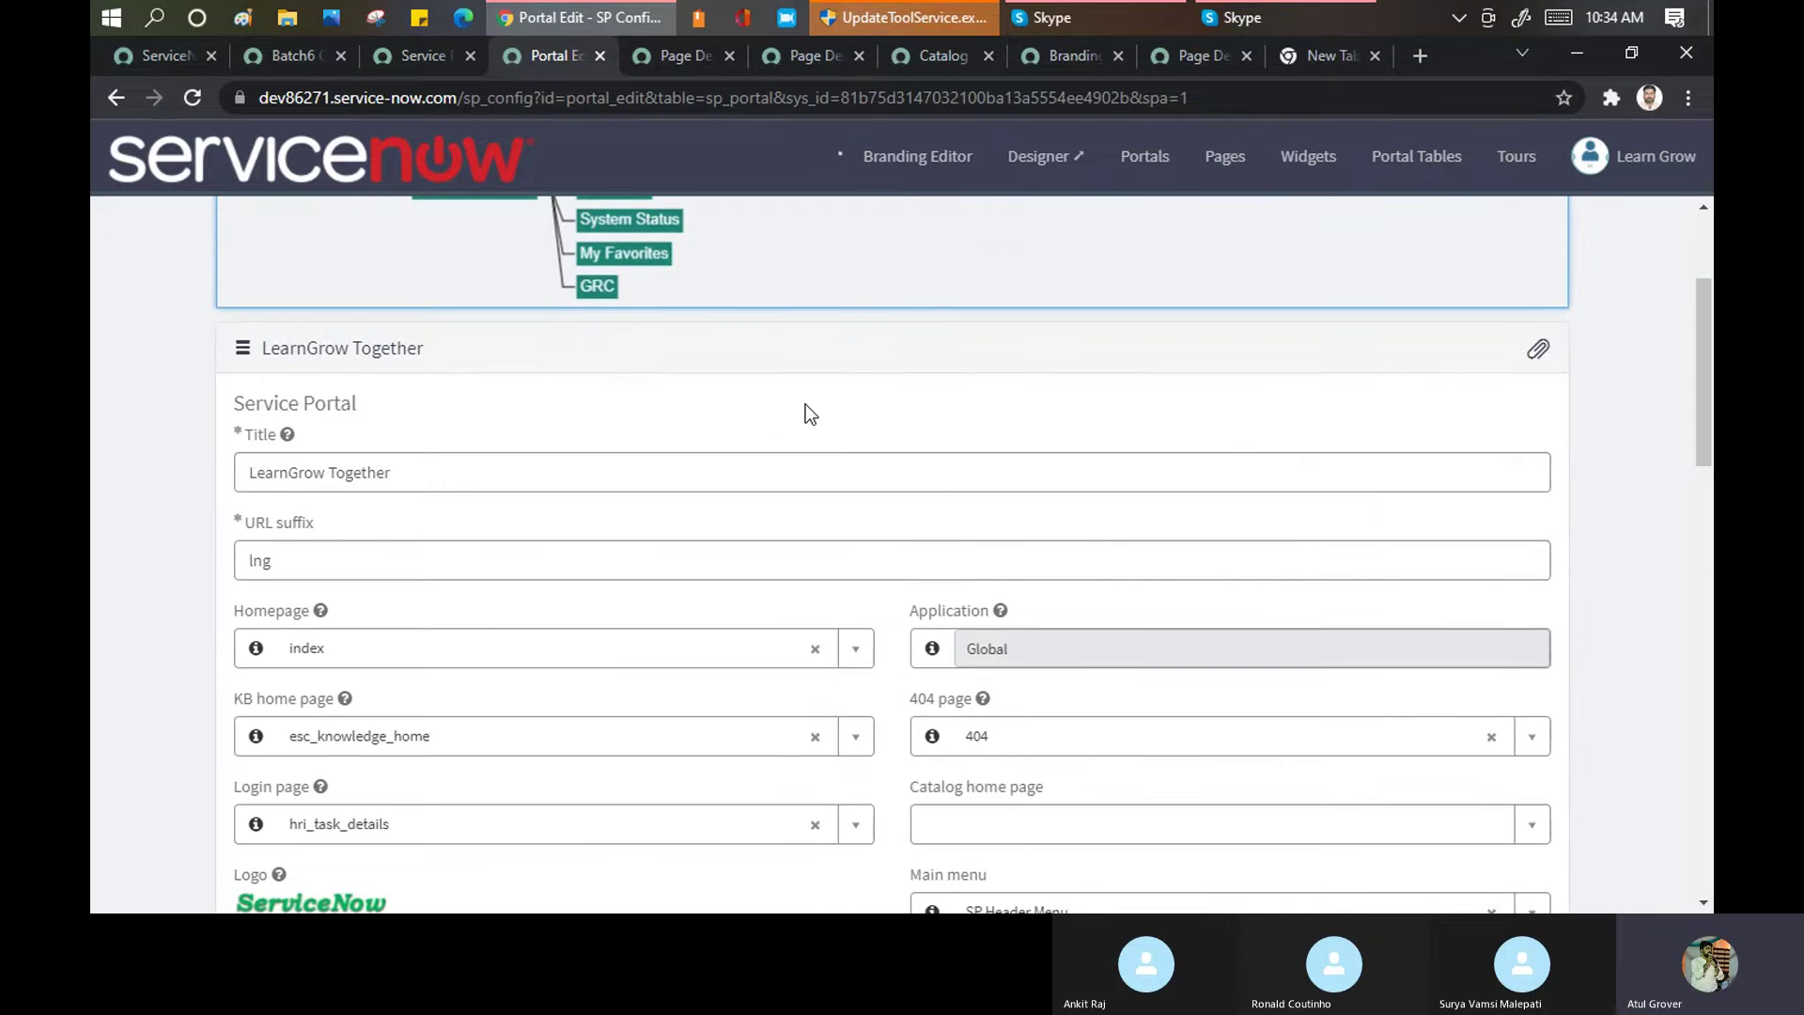
Select and review LearnGrow Together's CSS variables, then switch back to the new portal form
{"action": "scroll", "coordinate": [819, 400], "scroll_direction": "down", "scroll_amount": 7}
{"action": "scroll", "coordinate": [820, 401], "scroll_direction": "down", "scroll_amount": 4}
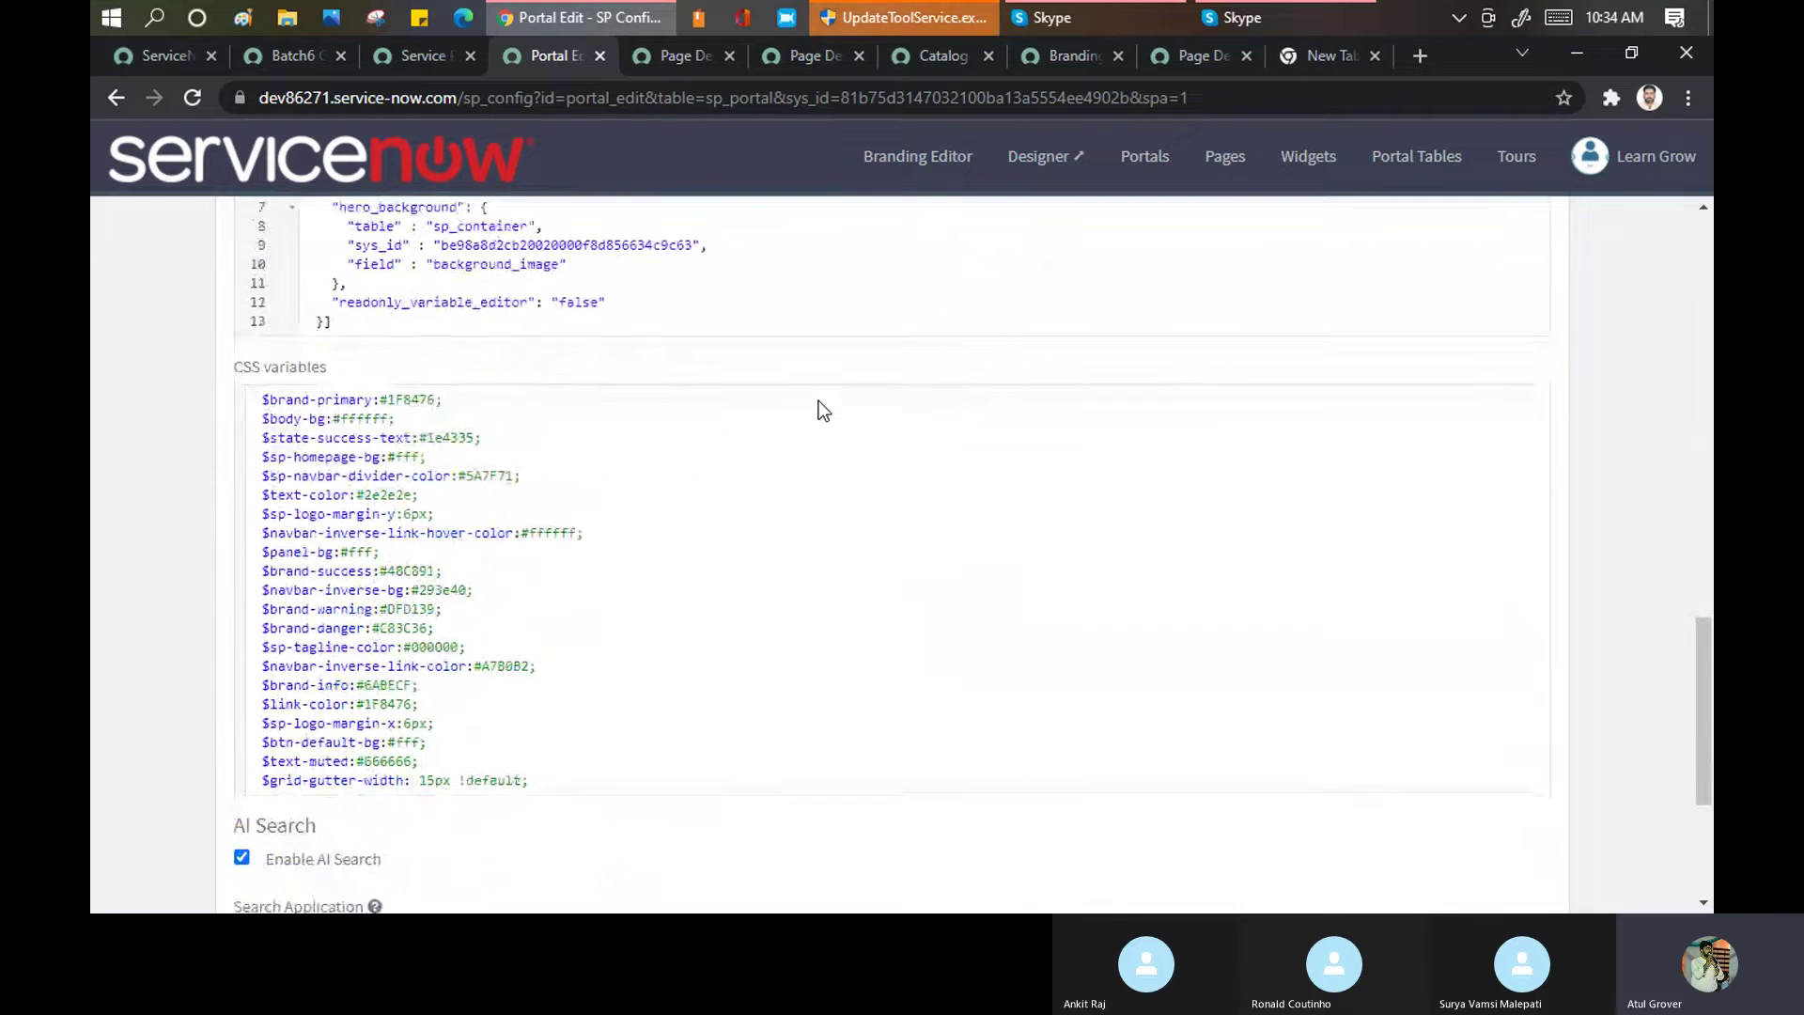
{"action": "left_click_drag", "start_coordinate": [263, 385], "coordinate": [551, 763]}
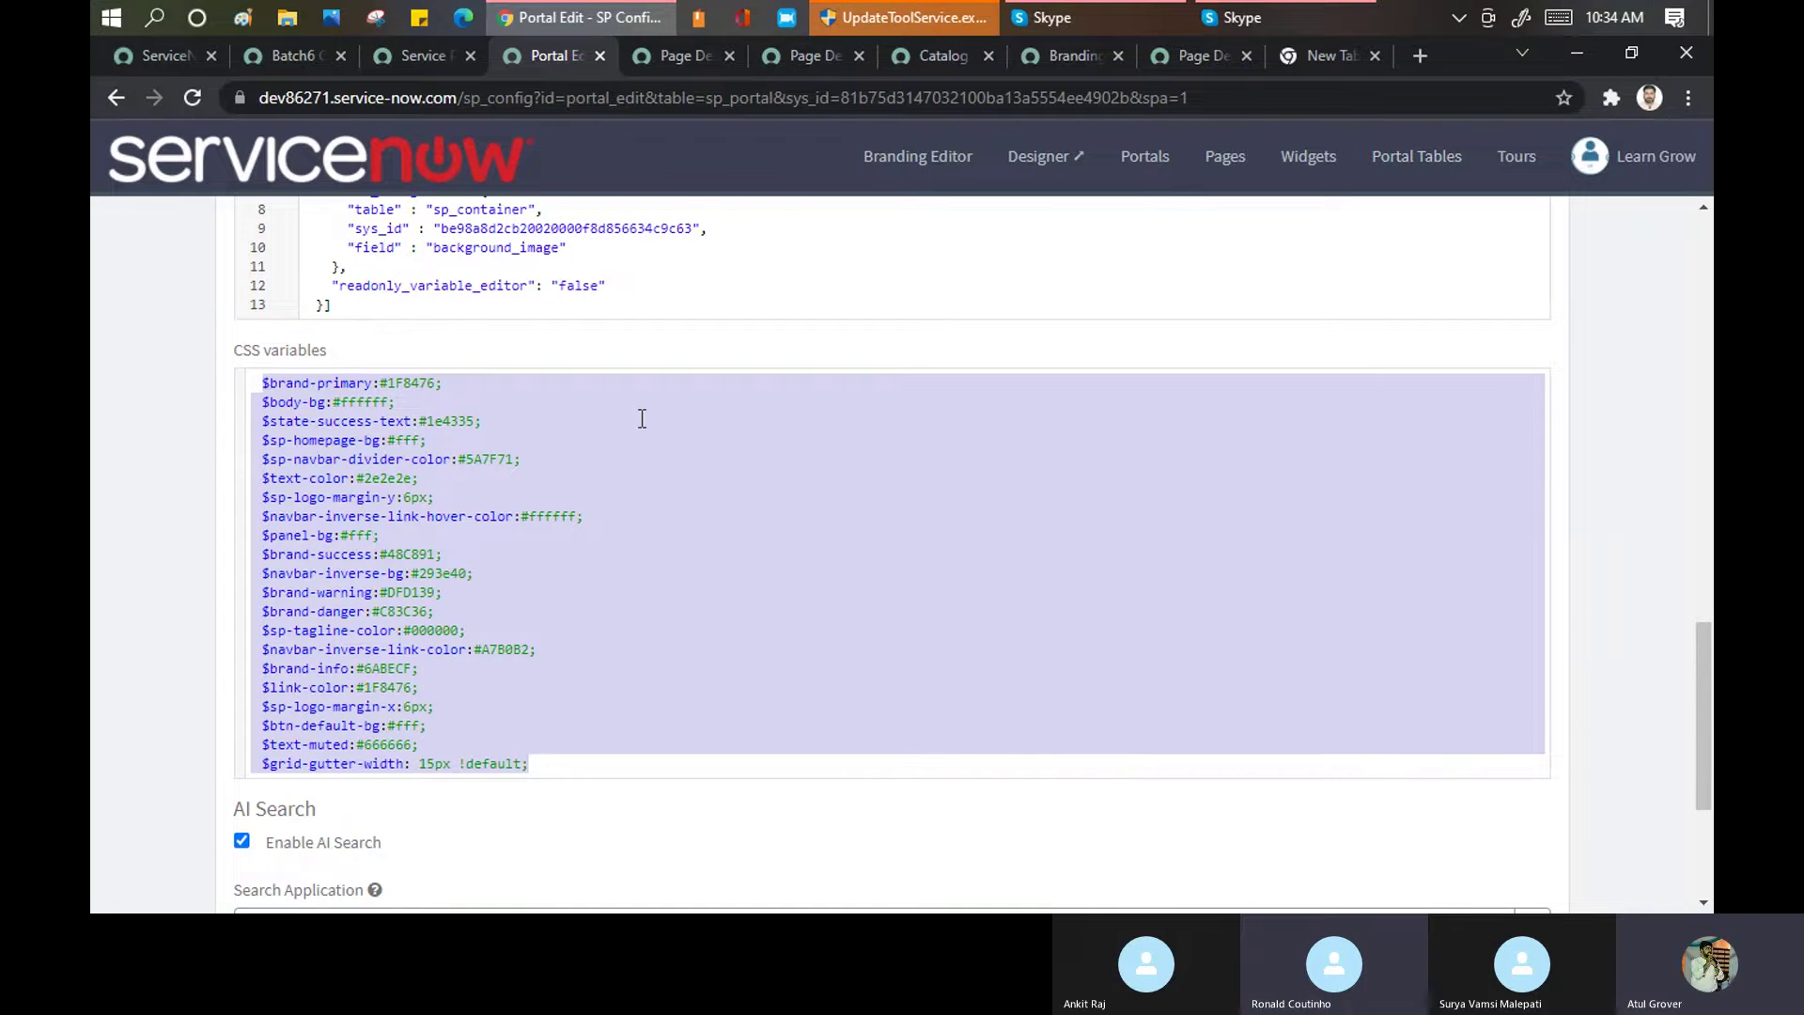
{"action": "scroll", "coordinate": [639, 413], "scroll_direction": "down", "scroll_amount": 3}
{"action": "scroll", "coordinate": [641, 418], "scroll_direction": "down", "scroll_amount": 1}
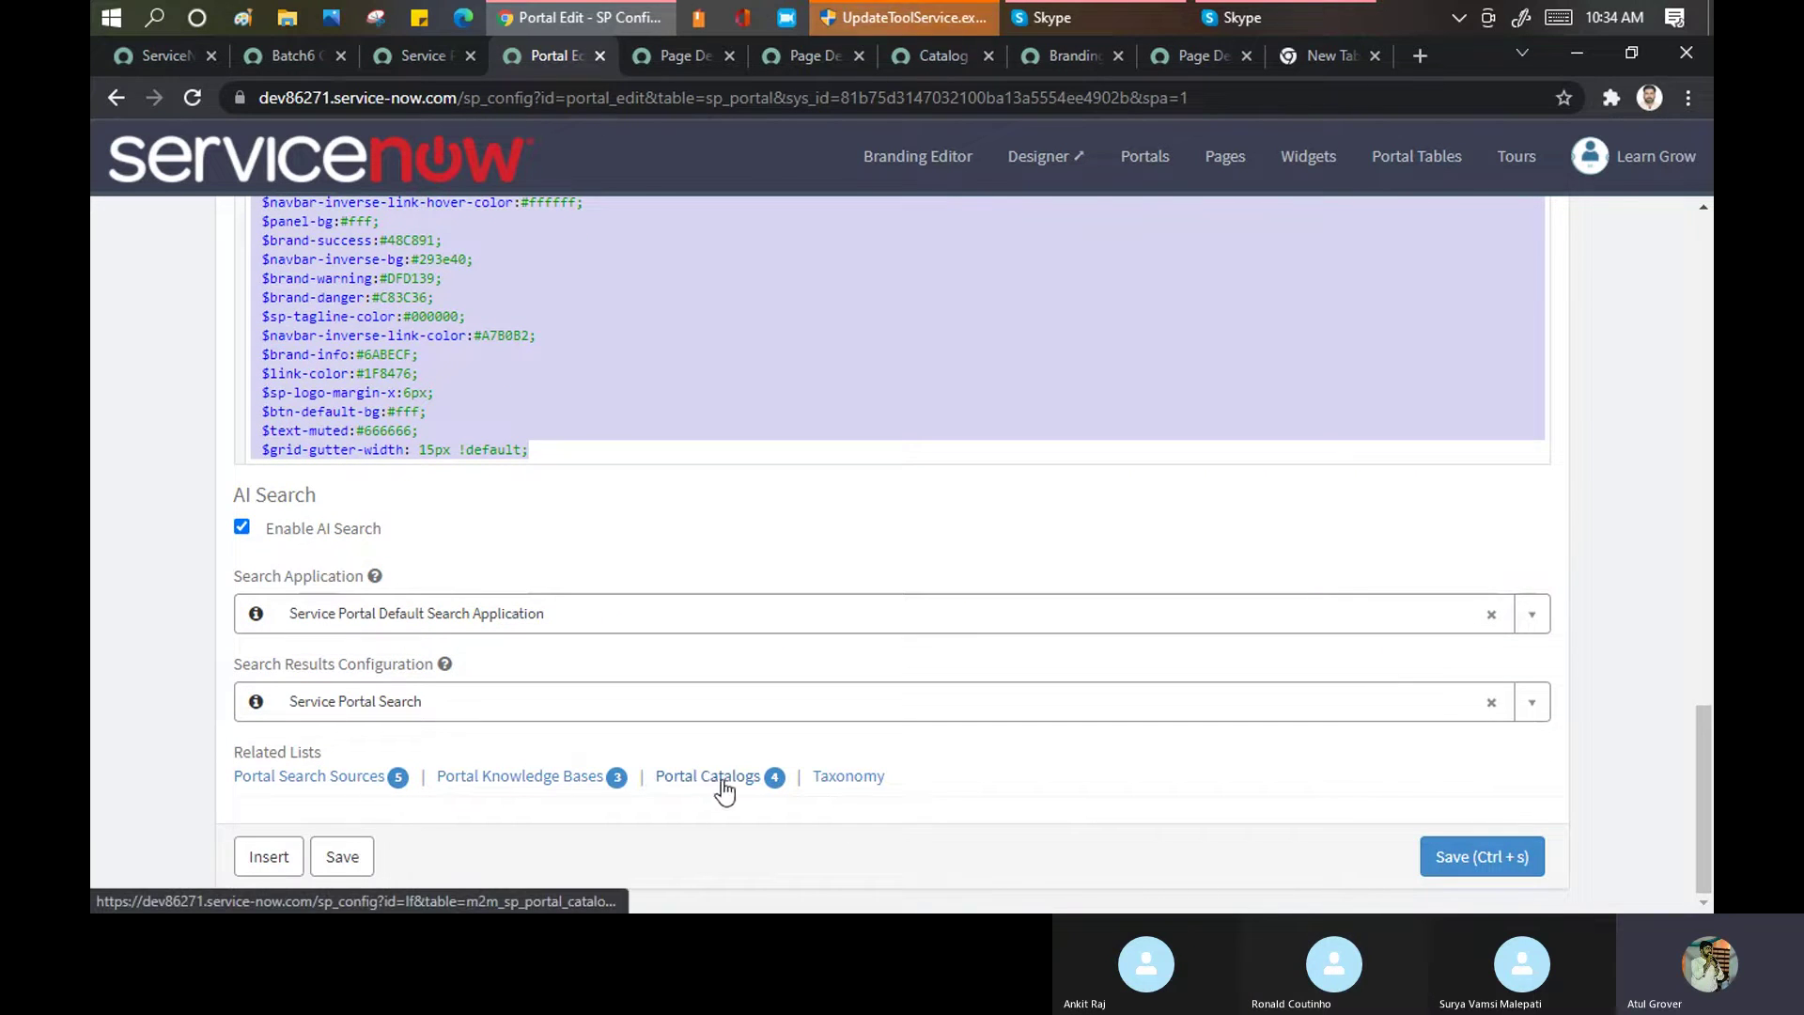
{"action": "scroll", "coordinate": [725, 542], "scroll_direction": "up", "scroll_amount": 5}
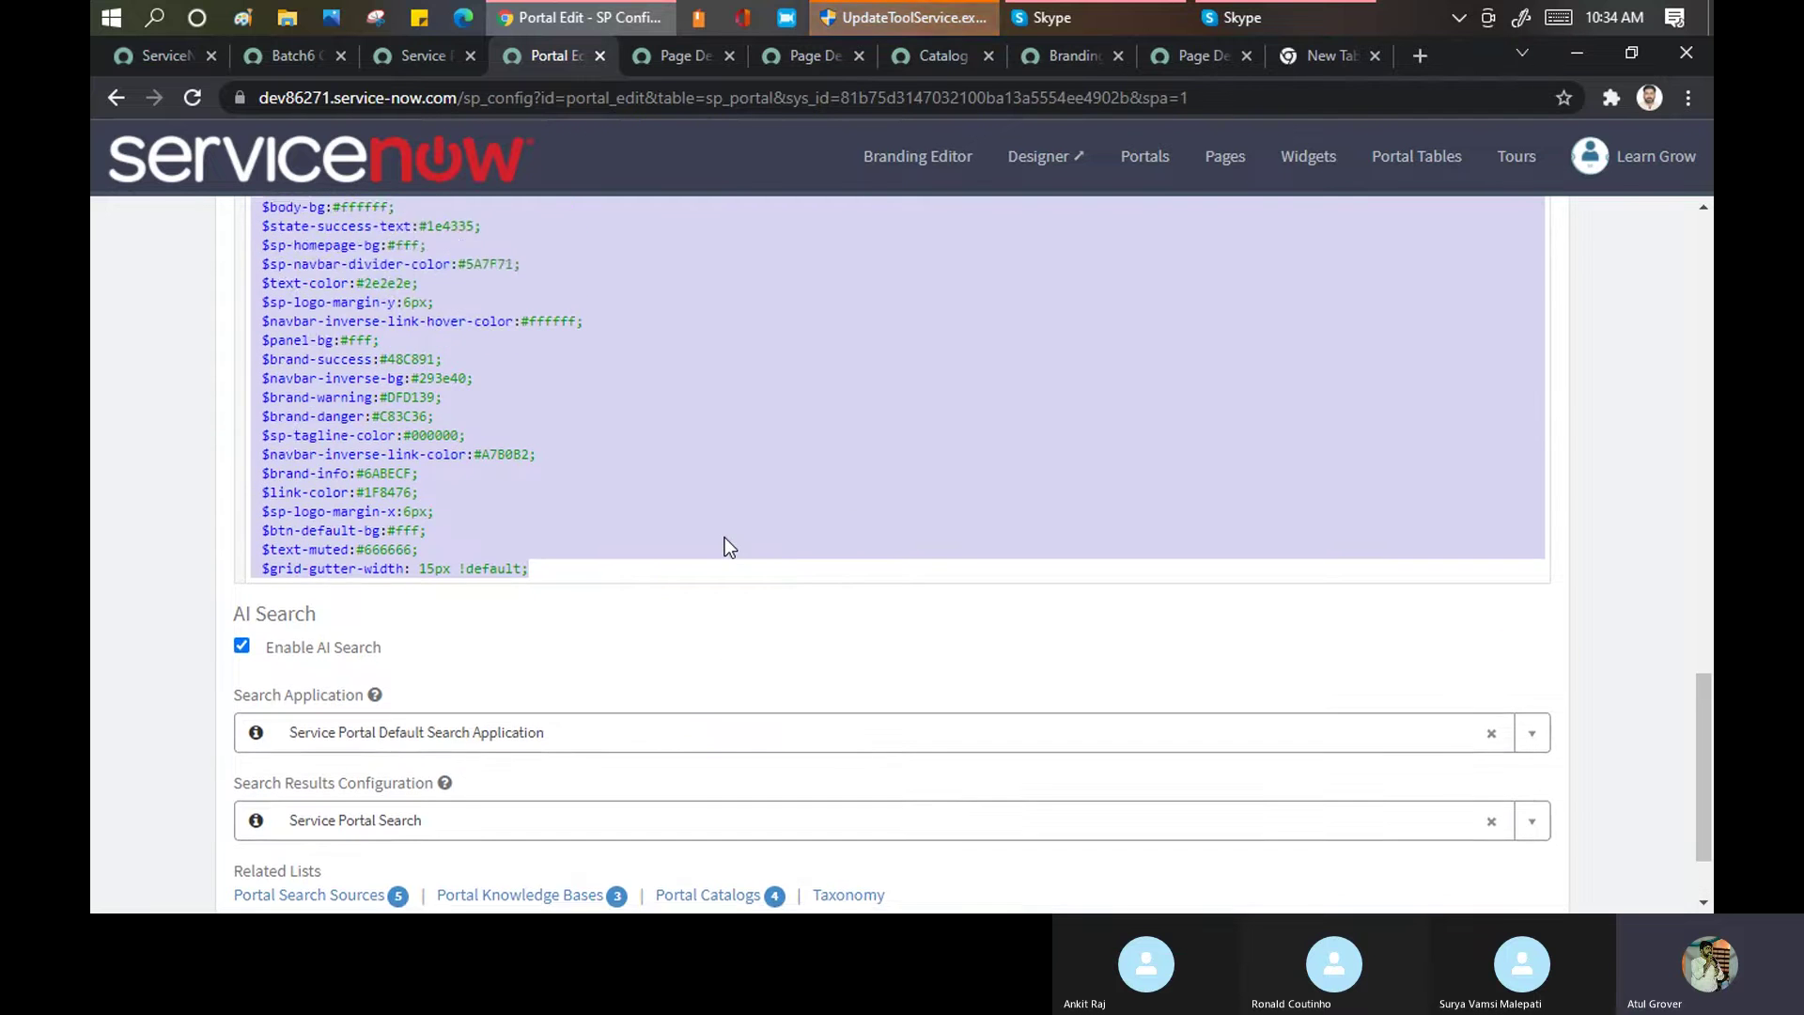
{"action": "scroll", "coordinate": [725, 542], "scroll_direction": "up", "scroll_amount": 10}
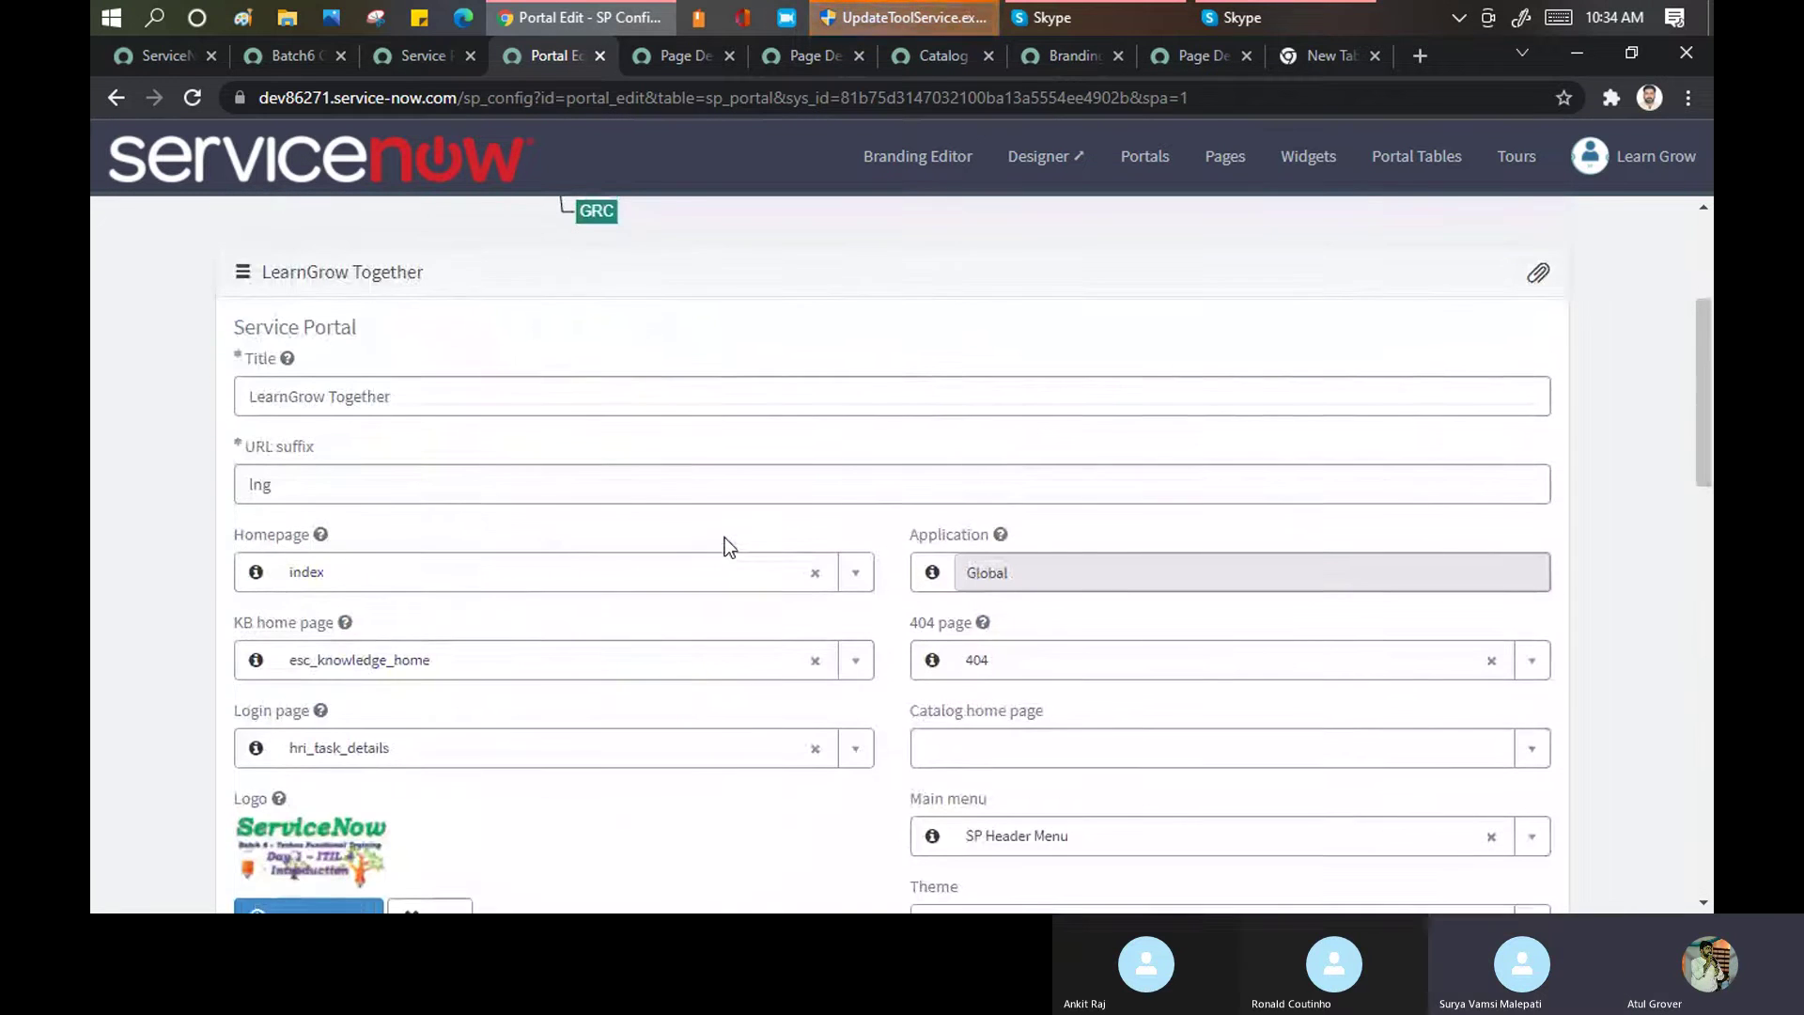
{"action": "scroll", "coordinate": [724, 545], "scroll_direction": "up", "scroll_amount": 1}
{"action": "left_click", "coordinate": [408, 57]}
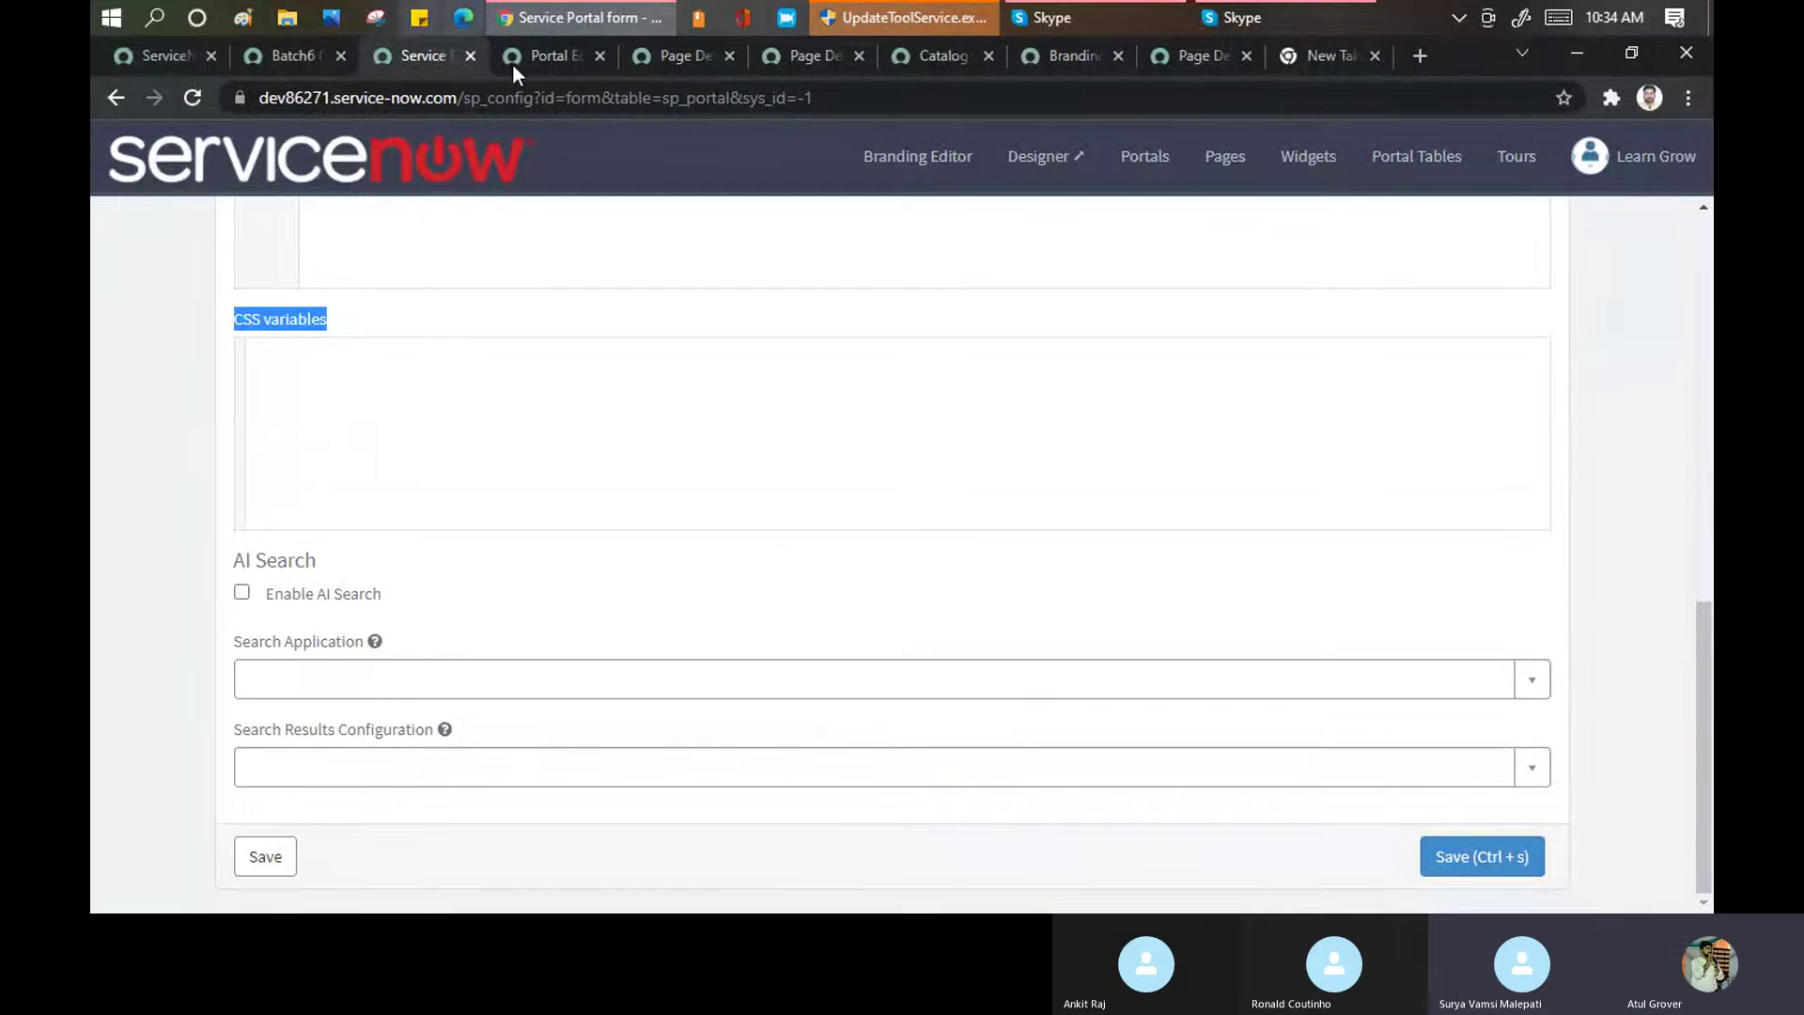
Check the home, Designer, catalog home, branding and Cool Clock tabs, then return to the new portal form
{"action": "left_click", "coordinate": [285, 58]}
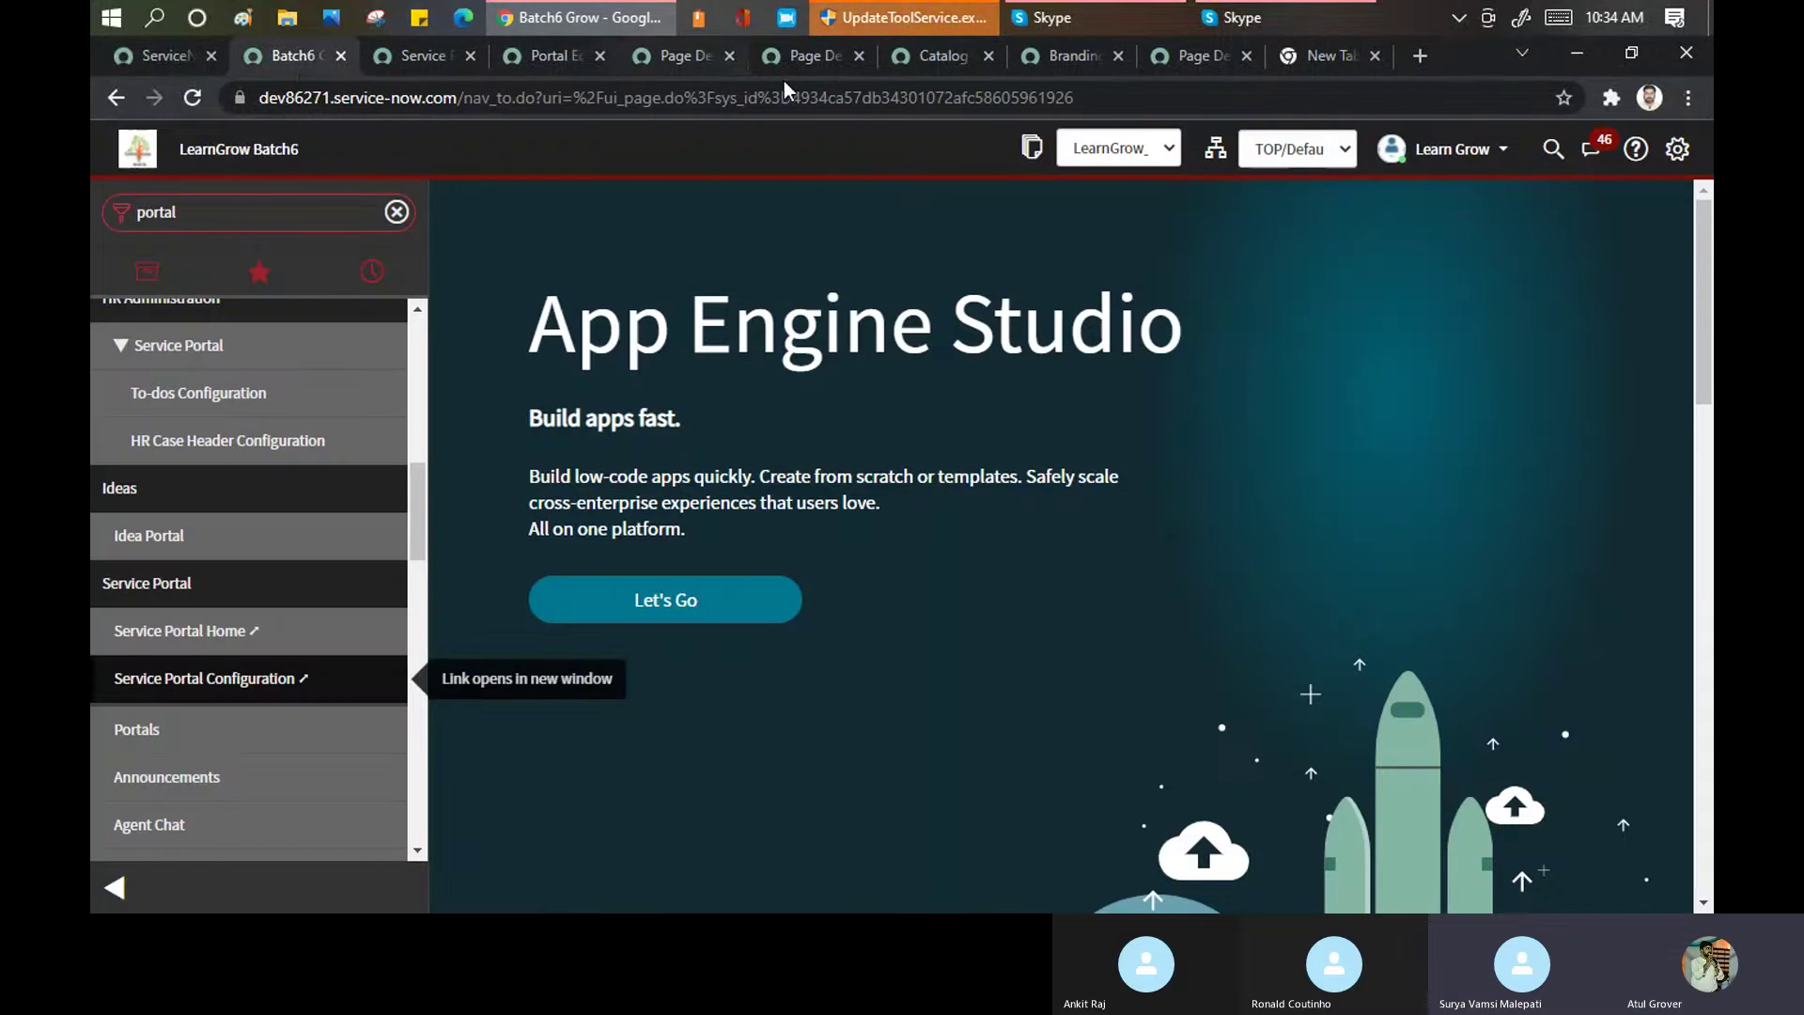
{"action": "left_click", "coordinate": [825, 58]}
{"action": "left_click", "coordinate": [917, 55]}
{"action": "left_click", "coordinate": [1049, 54]}
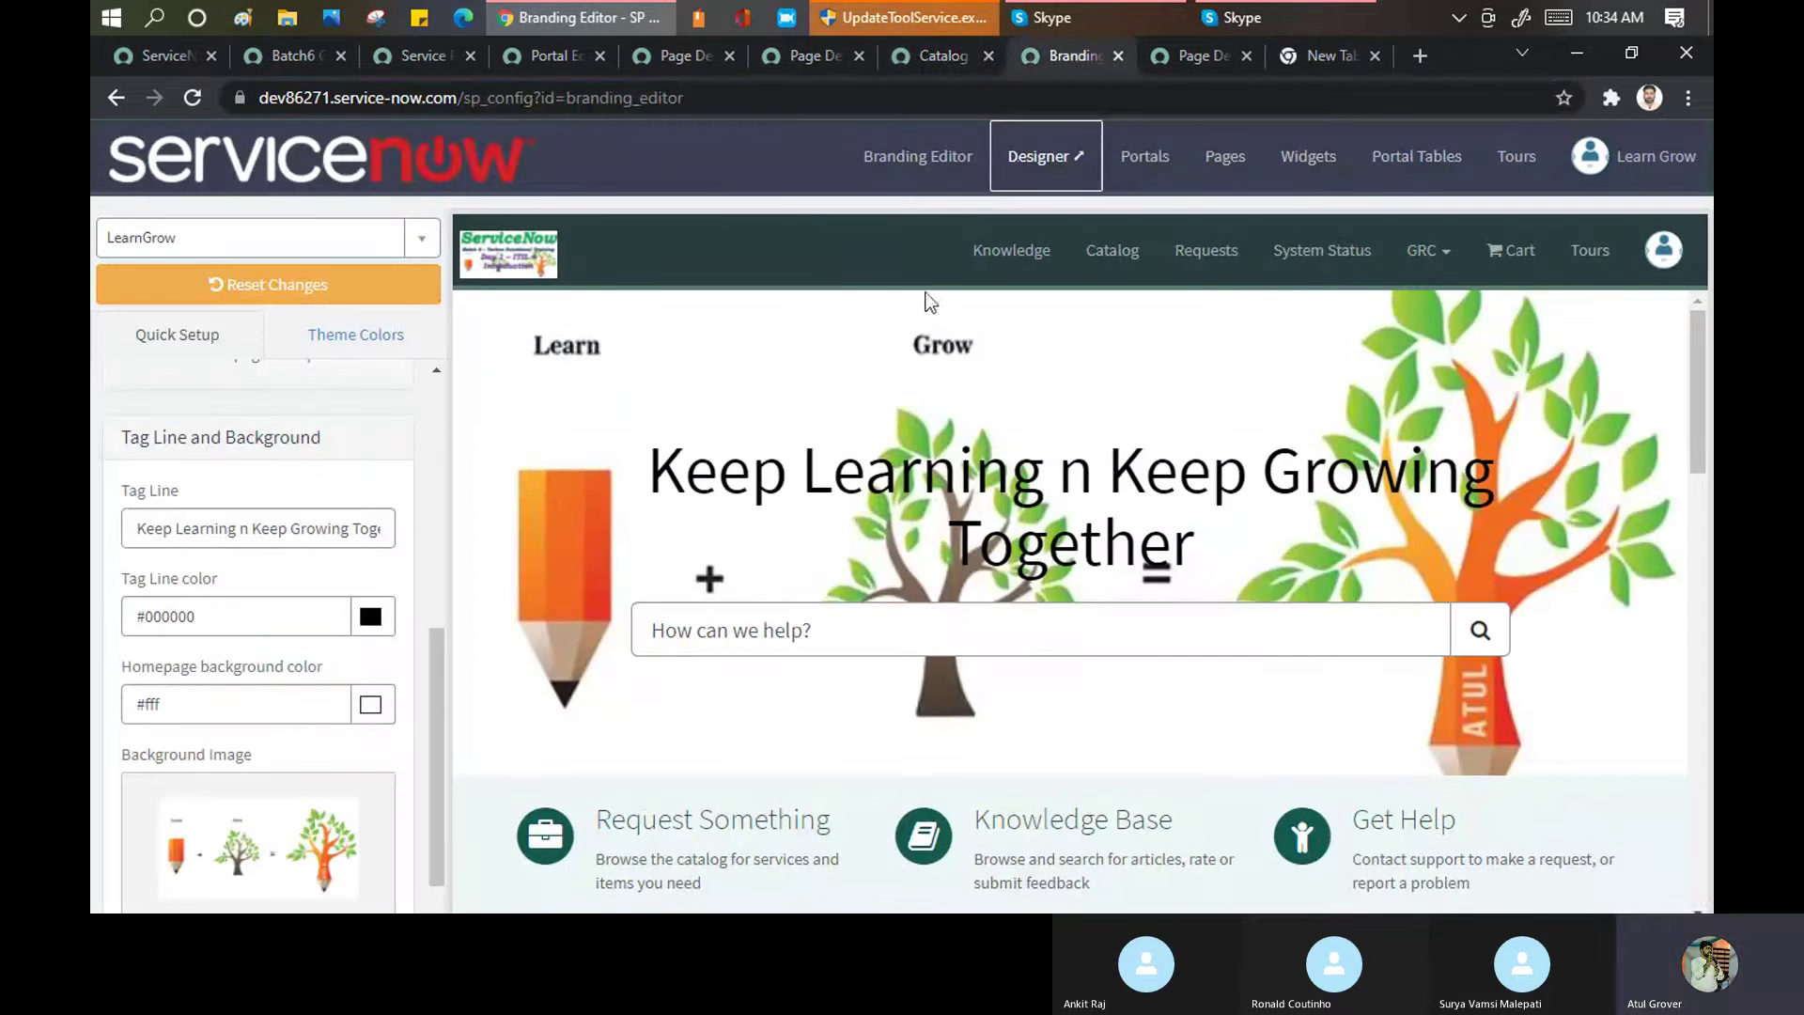
{"action": "left_click", "coordinate": [1180, 57]}
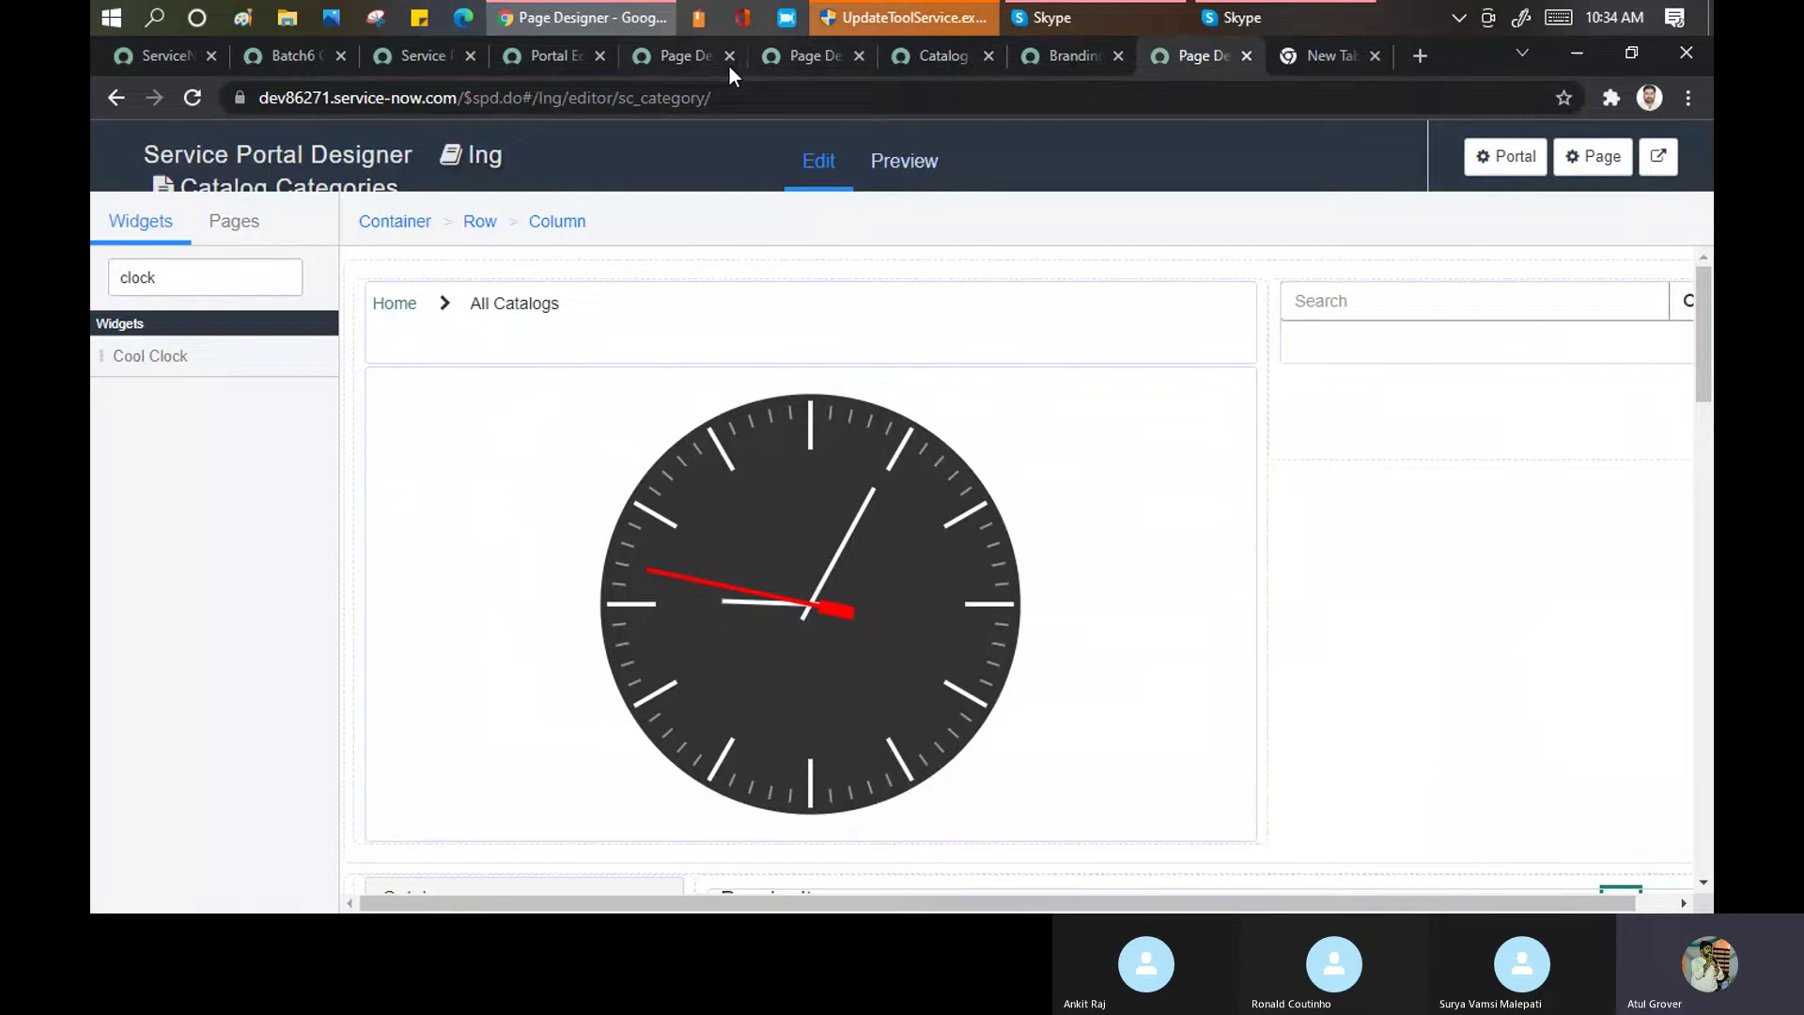
{"action": "left_click", "coordinate": [684, 56]}
{"action": "left_click", "coordinate": [545, 58]}
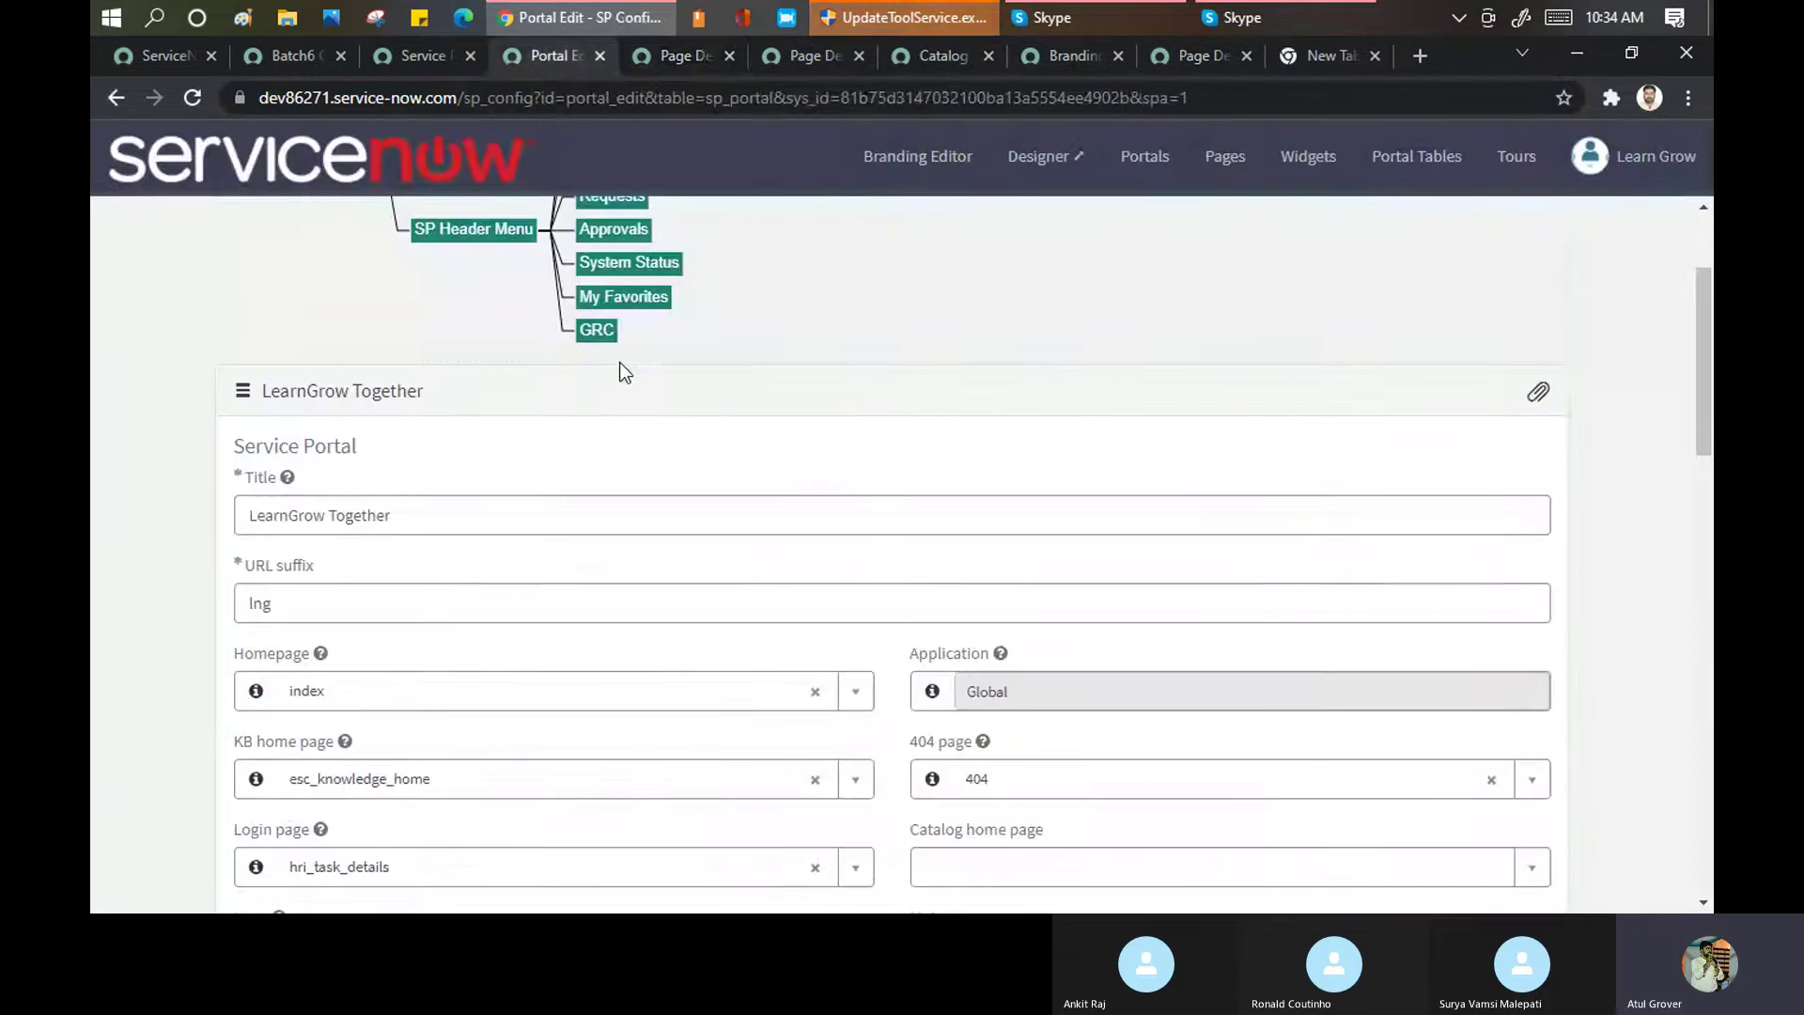
{"action": "left_click", "coordinate": [421, 58]}
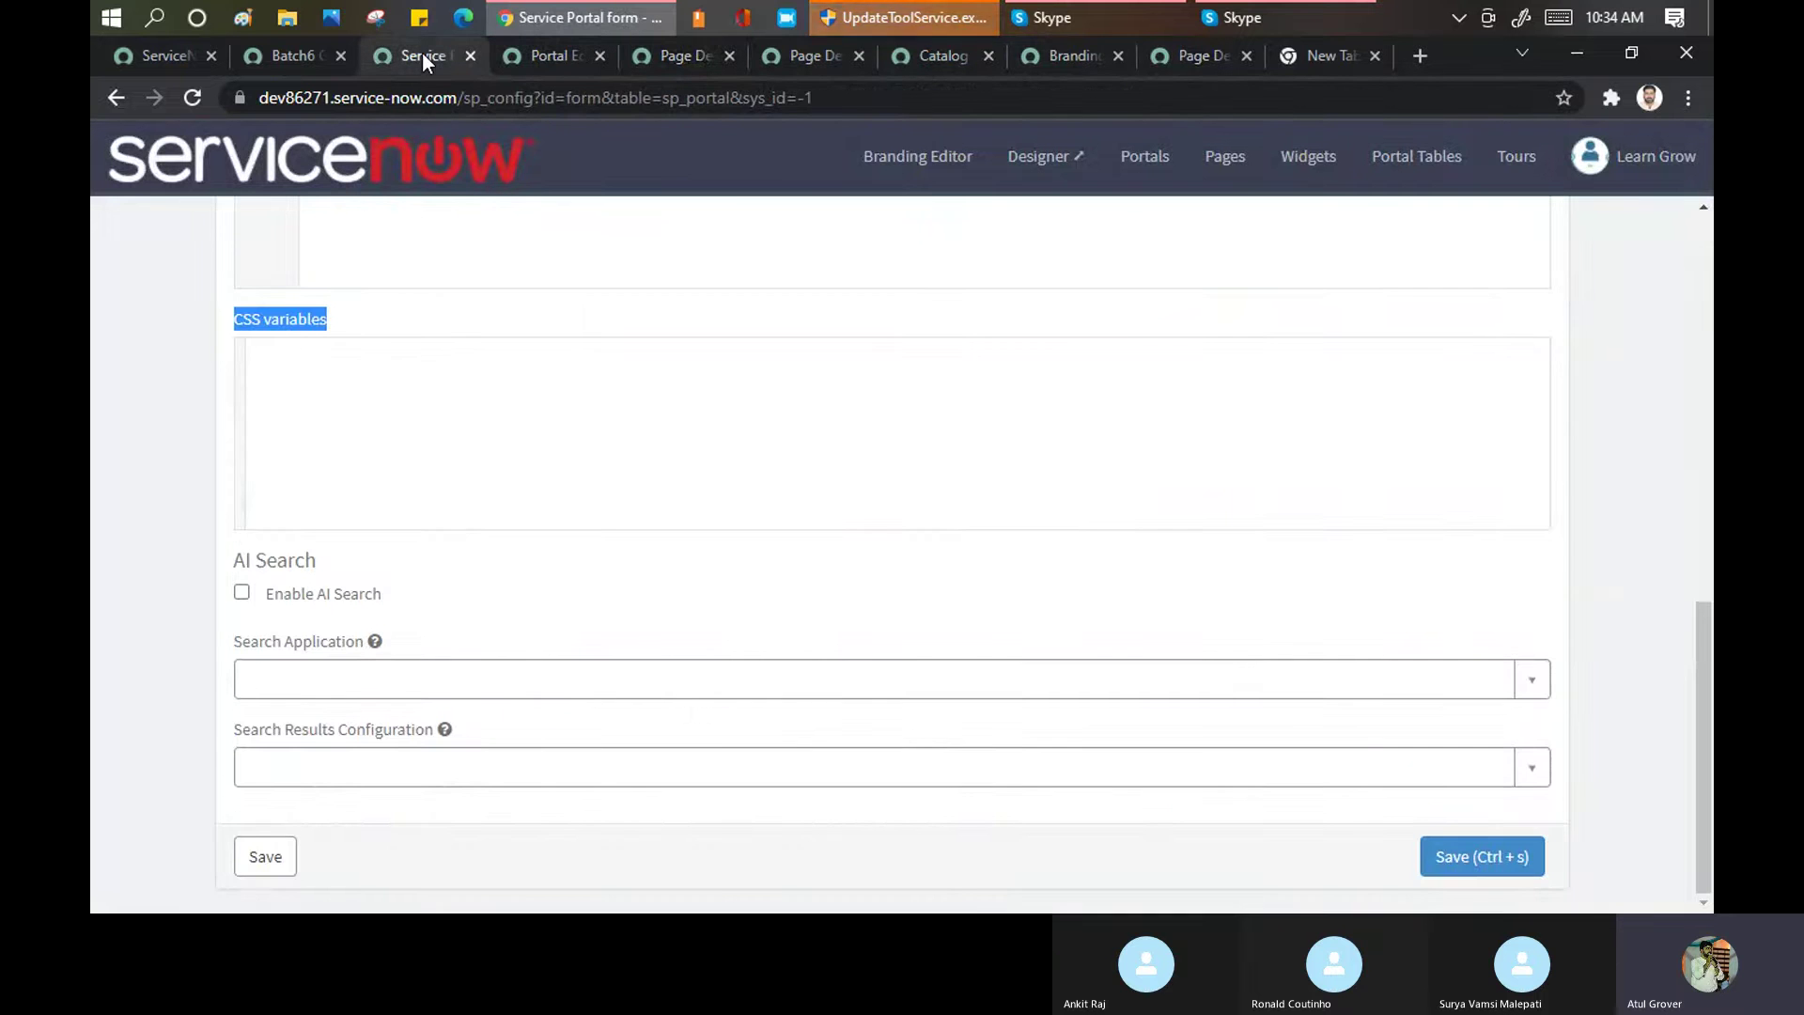
Confirm Title Celebrations, suffix cele and homepage celebrations, then save the portal record
{"action": "scroll", "coordinate": [676, 437], "scroll_direction": "up", "scroll_amount": 3}
{"action": "scroll", "coordinate": [683, 437], "scroll_direction": "up", "scroll_amount": 5}
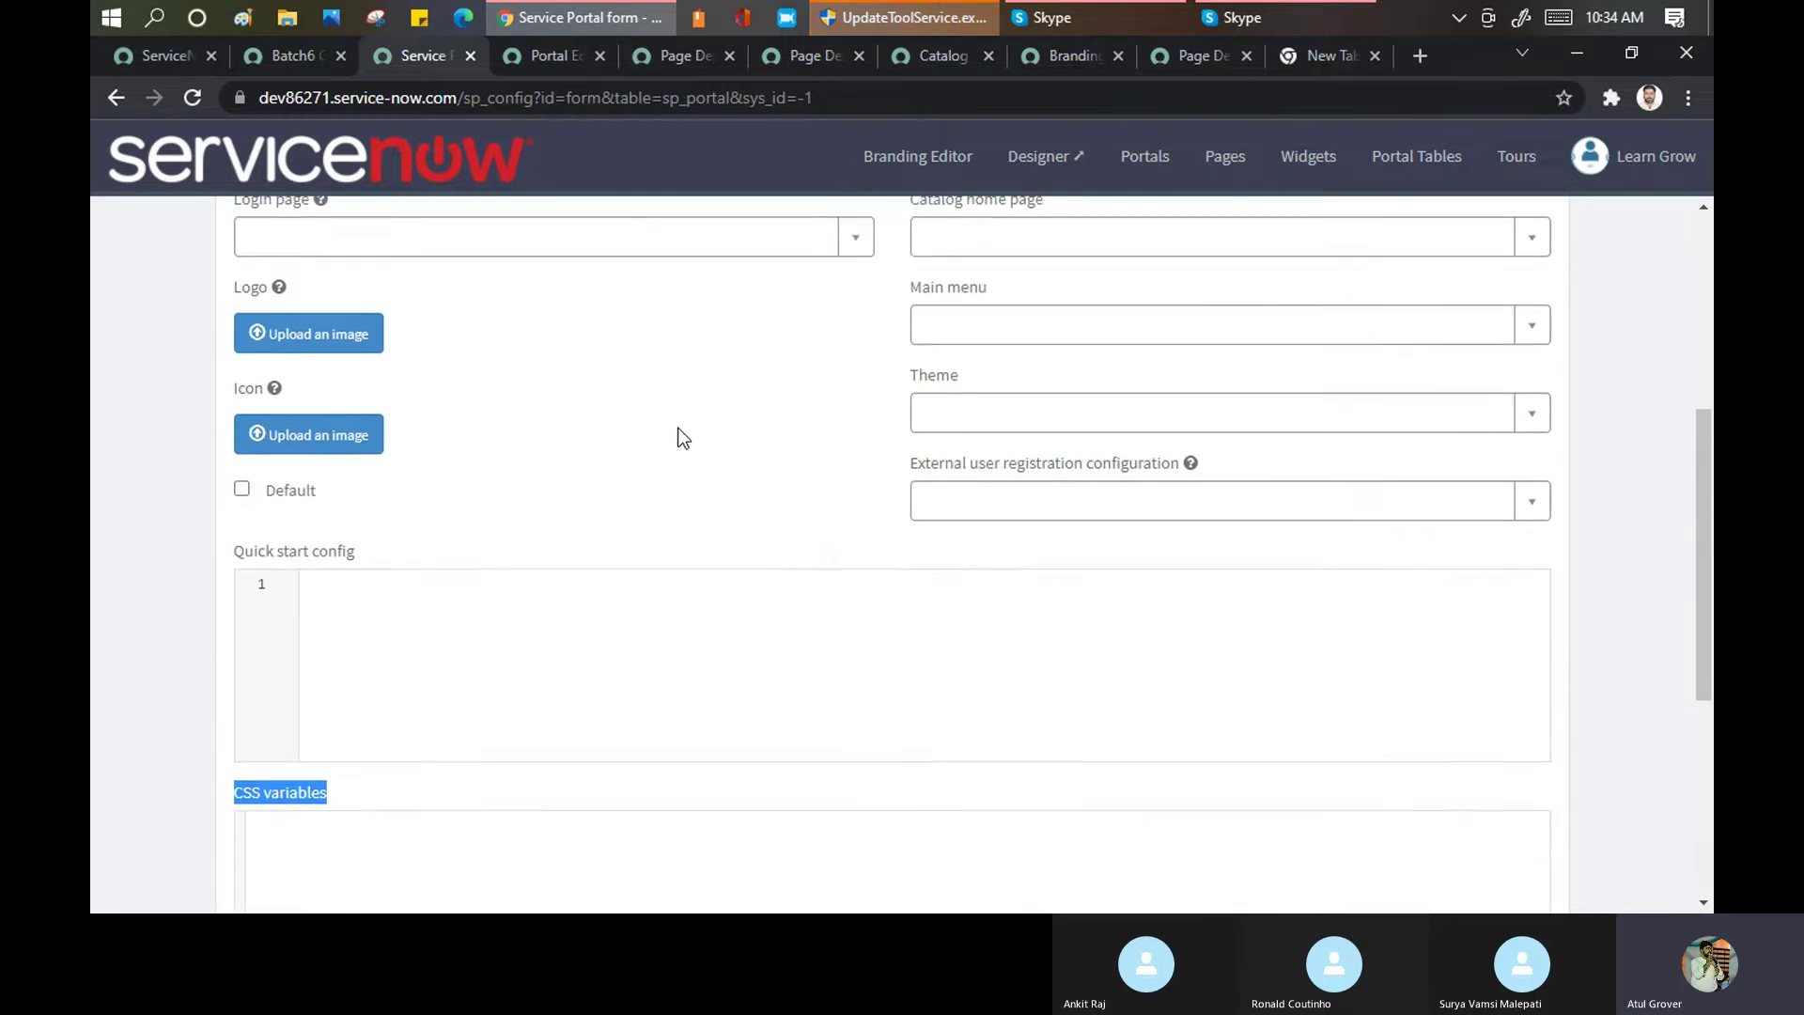
{"action": "scroll", "coordinate": [697, 356], "scroll_direction": "down", "scroll_amount": 2}
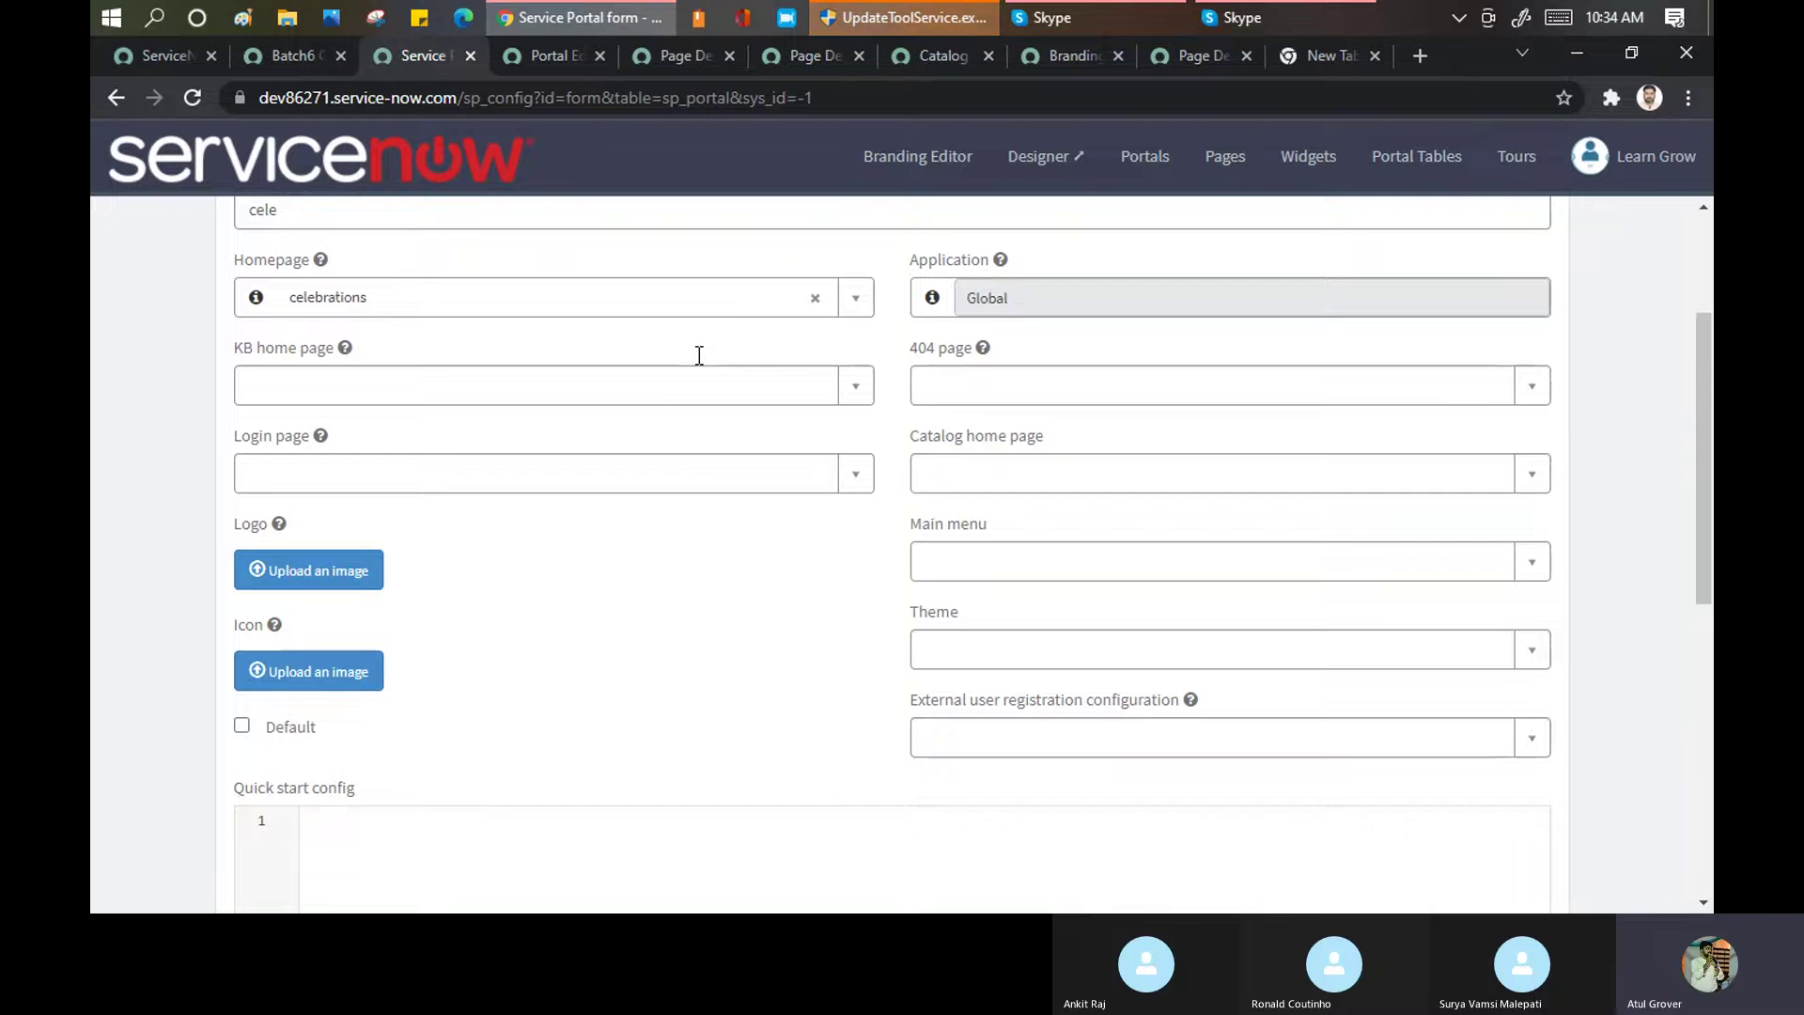
{"action": "scroll", "coordinate": [697, 355], "scroll_direction": "down", "scroll_amount": 6}
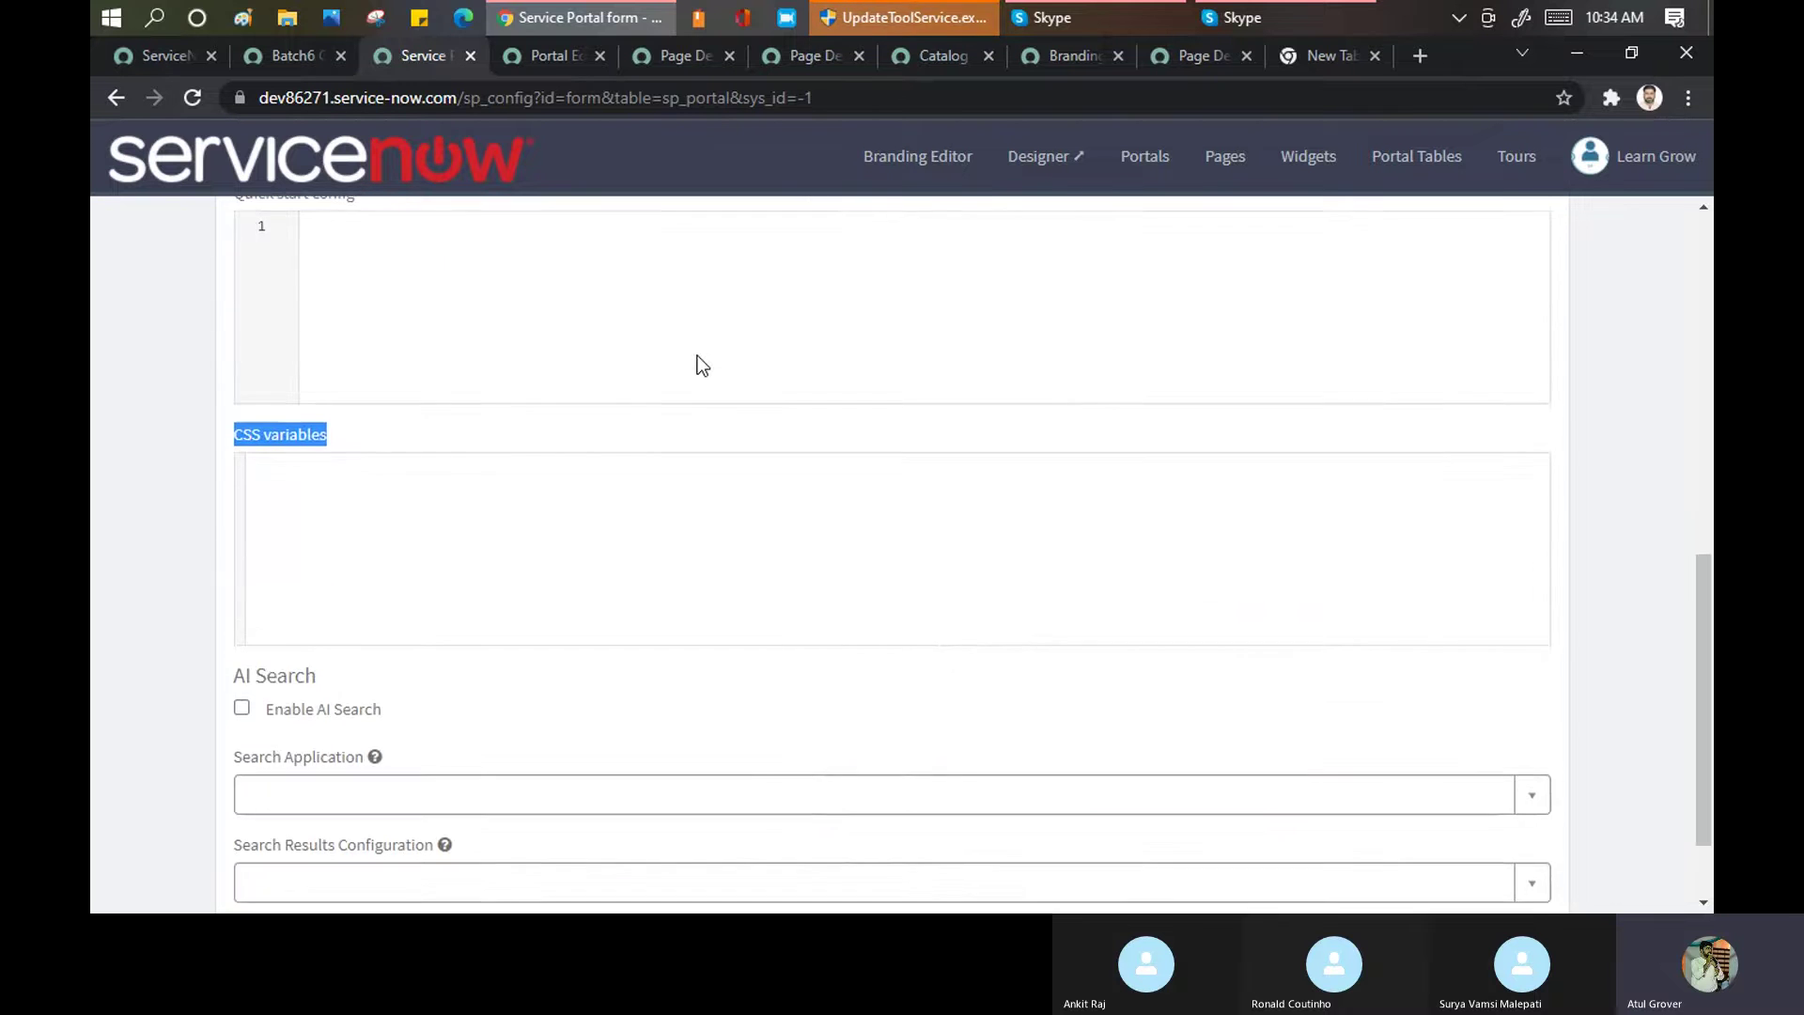
{"action": "scroll", "coordinate": [697, 355], "scroll_direction": "up", "scroll_amount": 3}
{"action": "scroll", "coordinate": [697, 355], "scroll_direction": "up", "scroll_amount": 6}
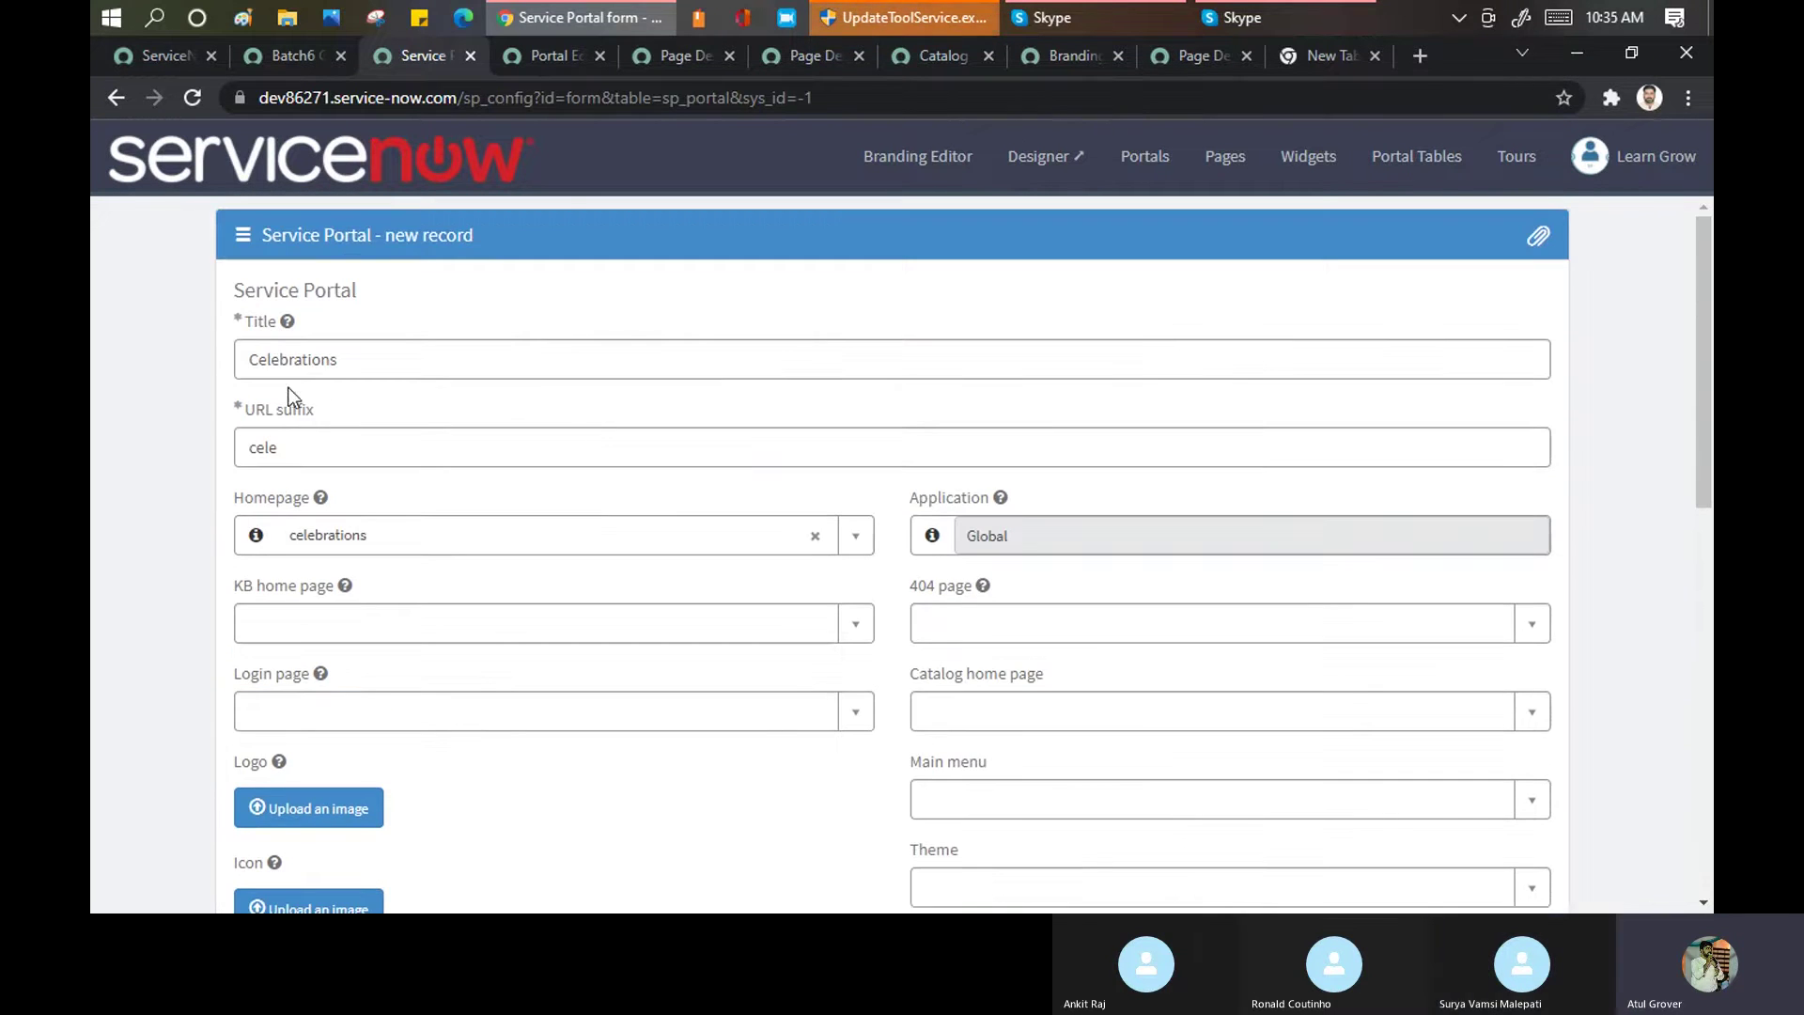
{"action": "scroll", "coordinate": [541, 502], "scroll_direction": "down", "scroll_amount": 10}
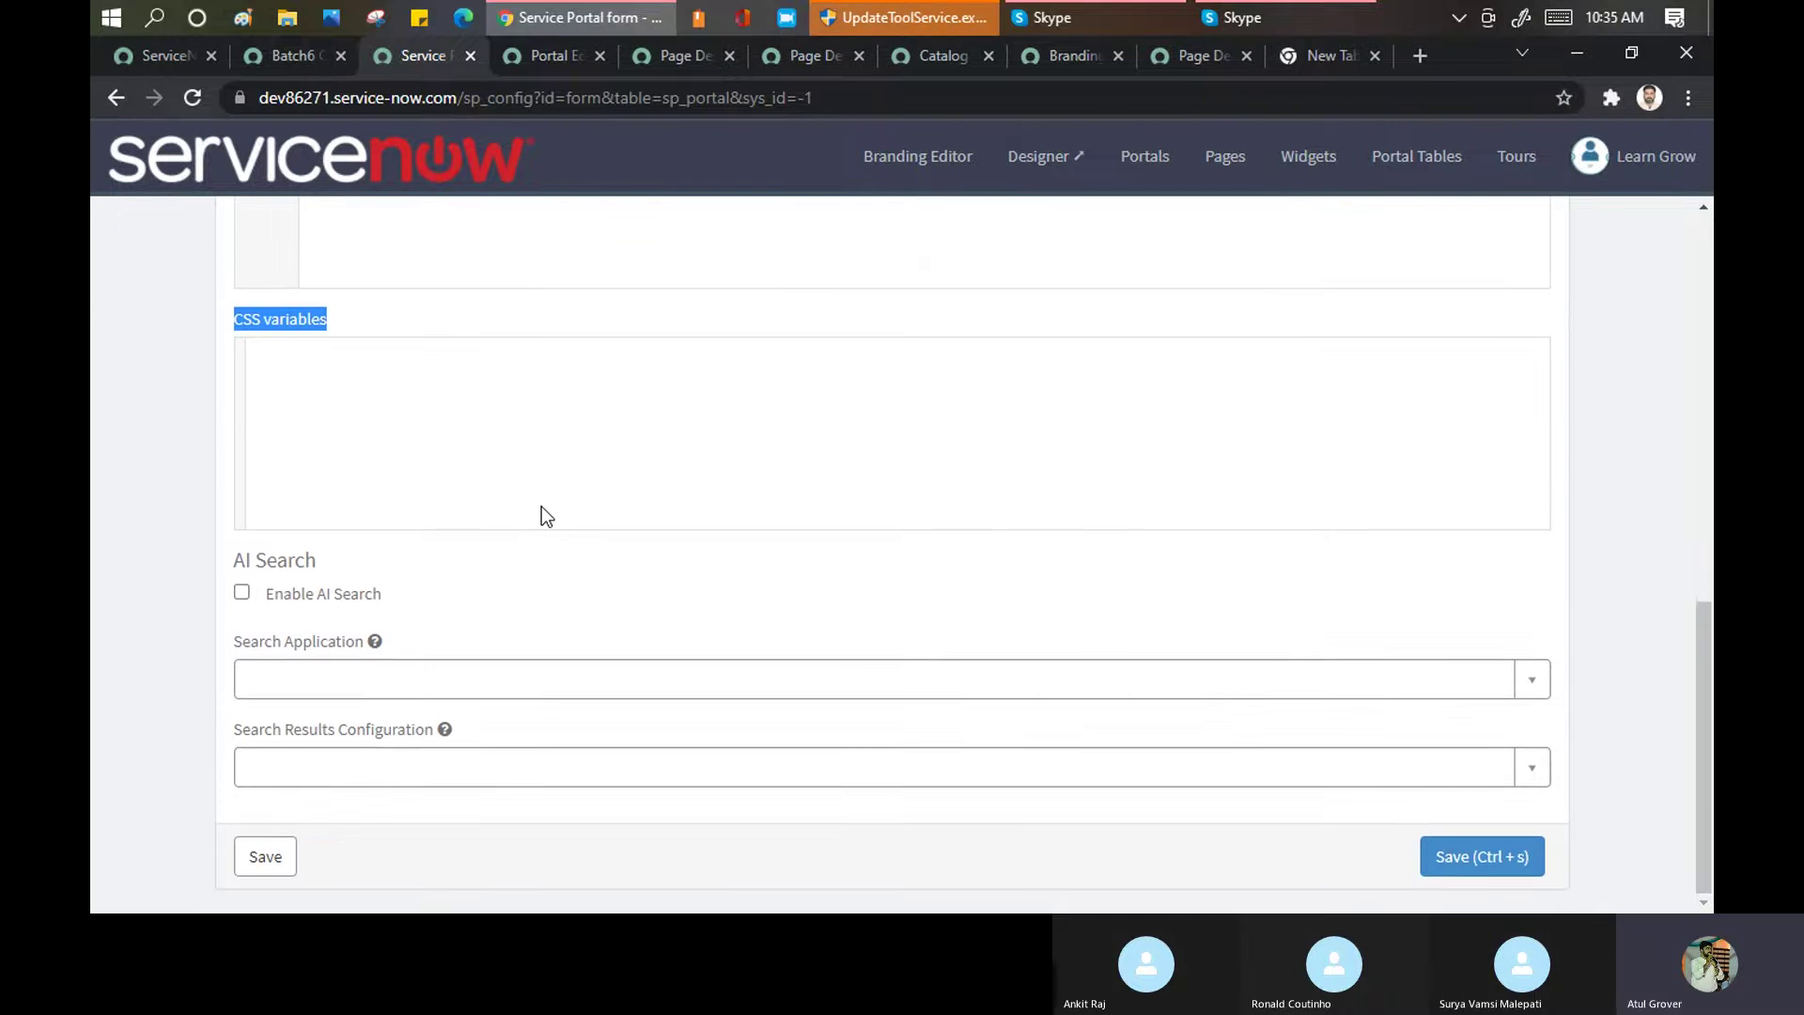
{"action": "left_click", "coordinate": [1452, 855]}
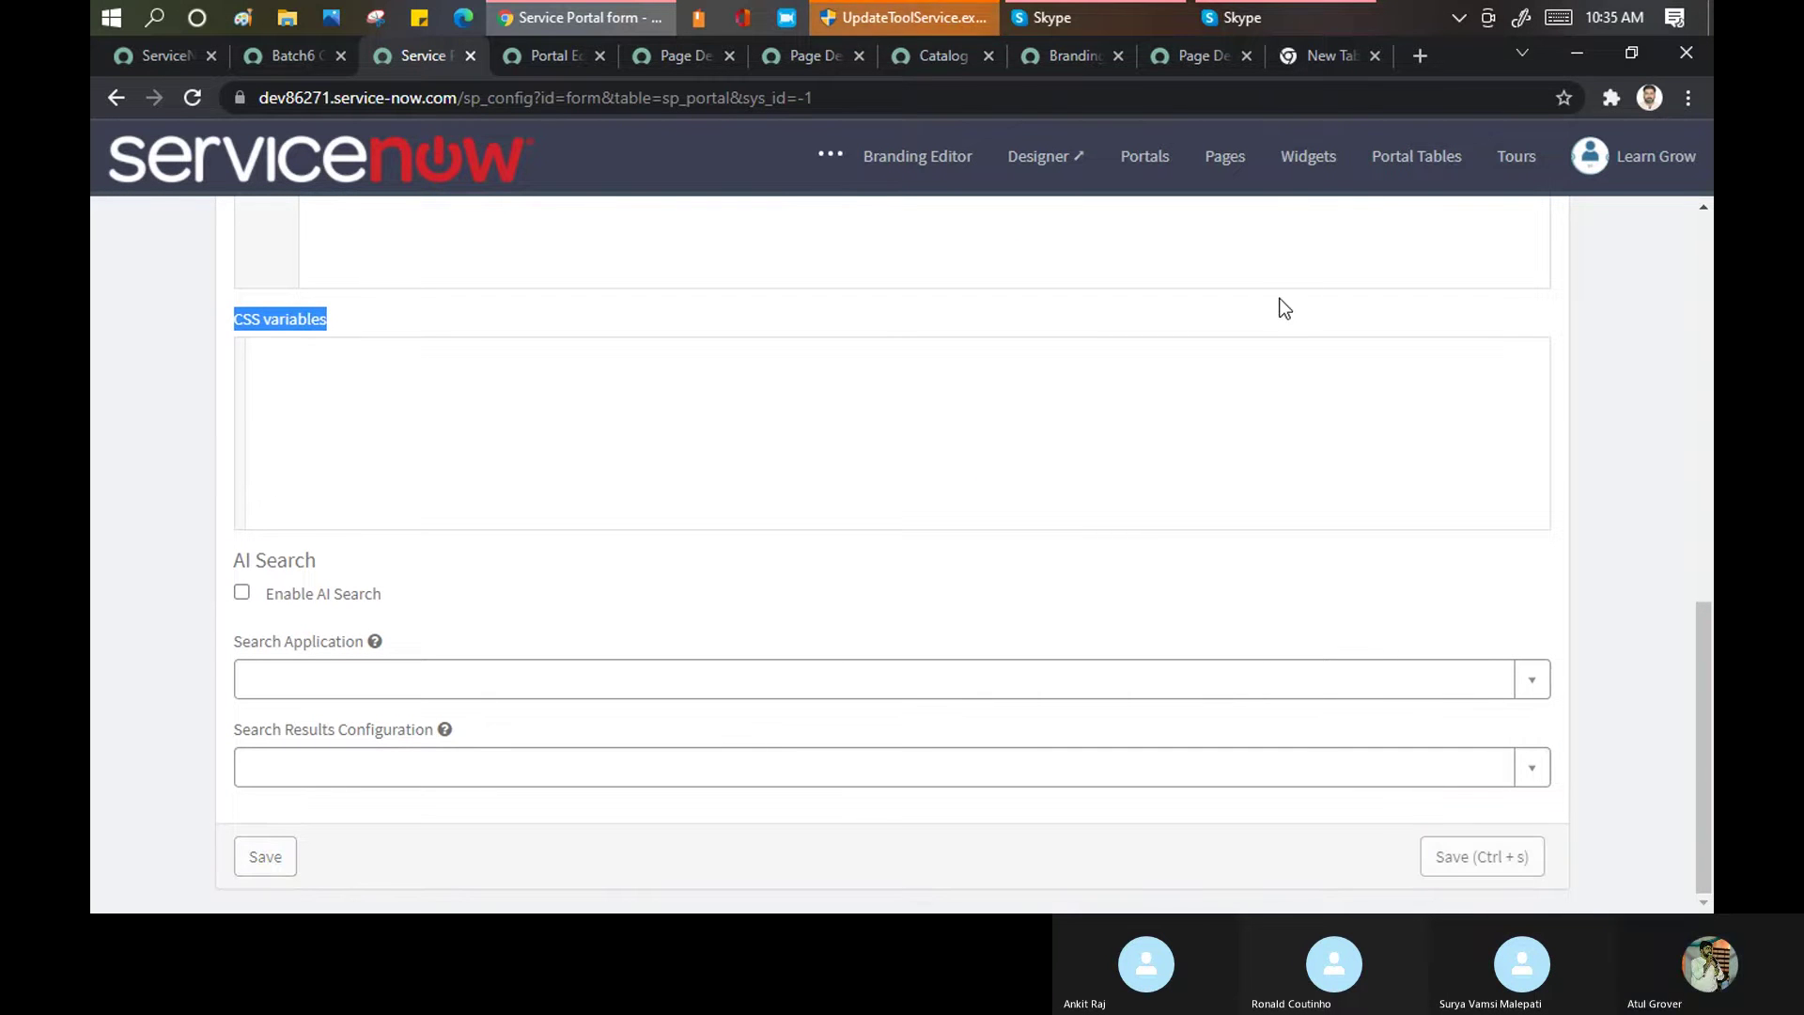
Load the instance URL with /cele in a new tab to view the live Celebrations portal
{"action": "left_click", "coordinate": [1421, 55]}
{"action": "type", "text": "dev"}
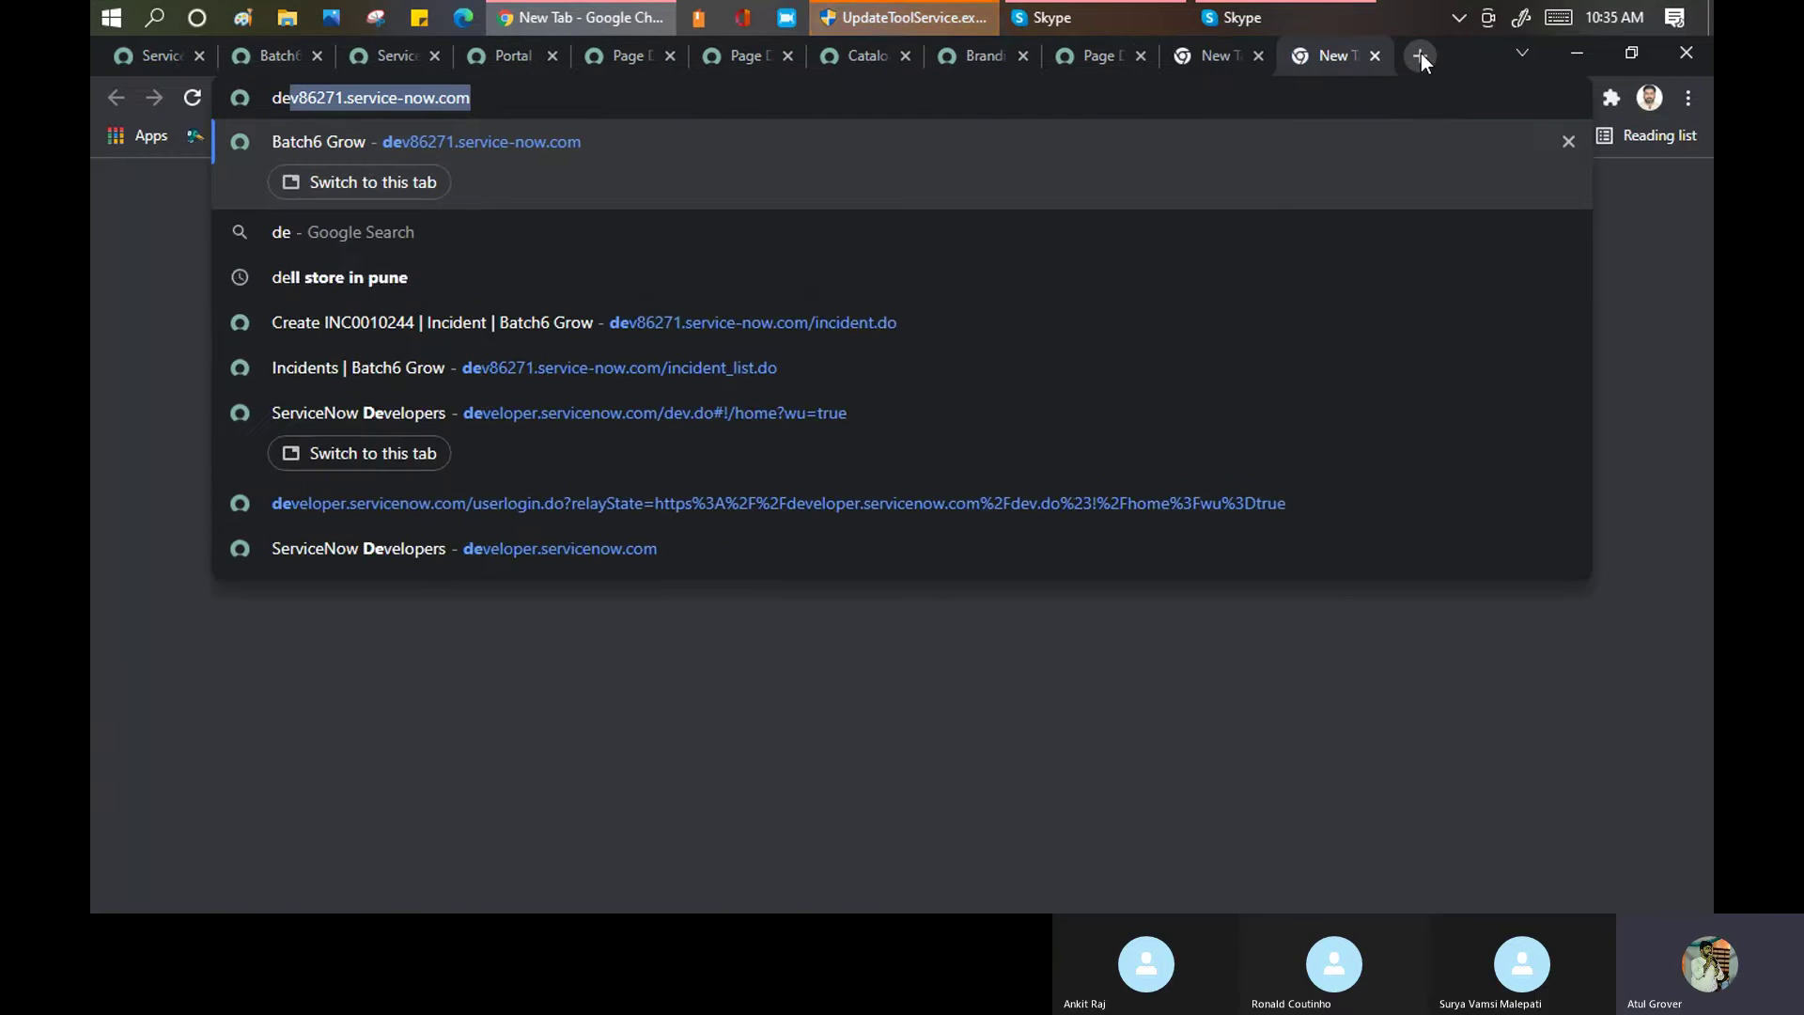
{"action": "key", "text": "Right"}
{"action": "type", "text": "/ce;e"}
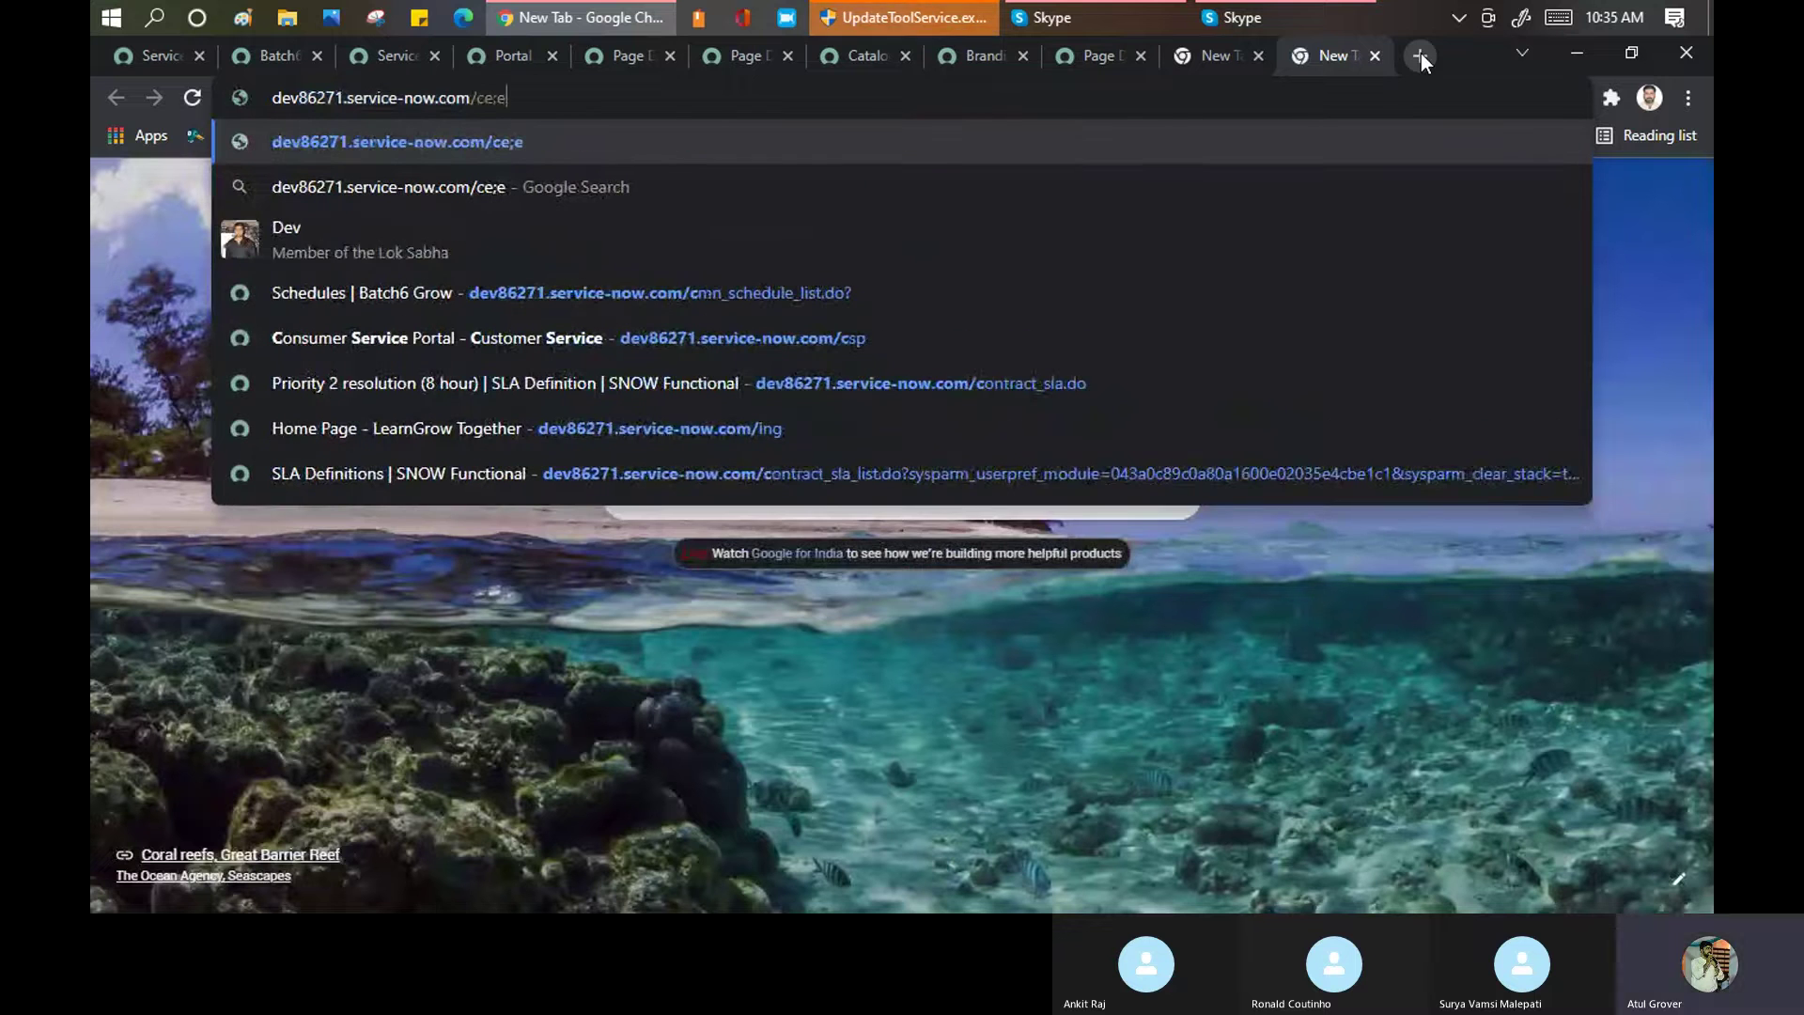
{"action": "key", "text": "BackSpace"}
{"action": "key", "text": "BackSpace"}
{"action": "type", "text": "le"}
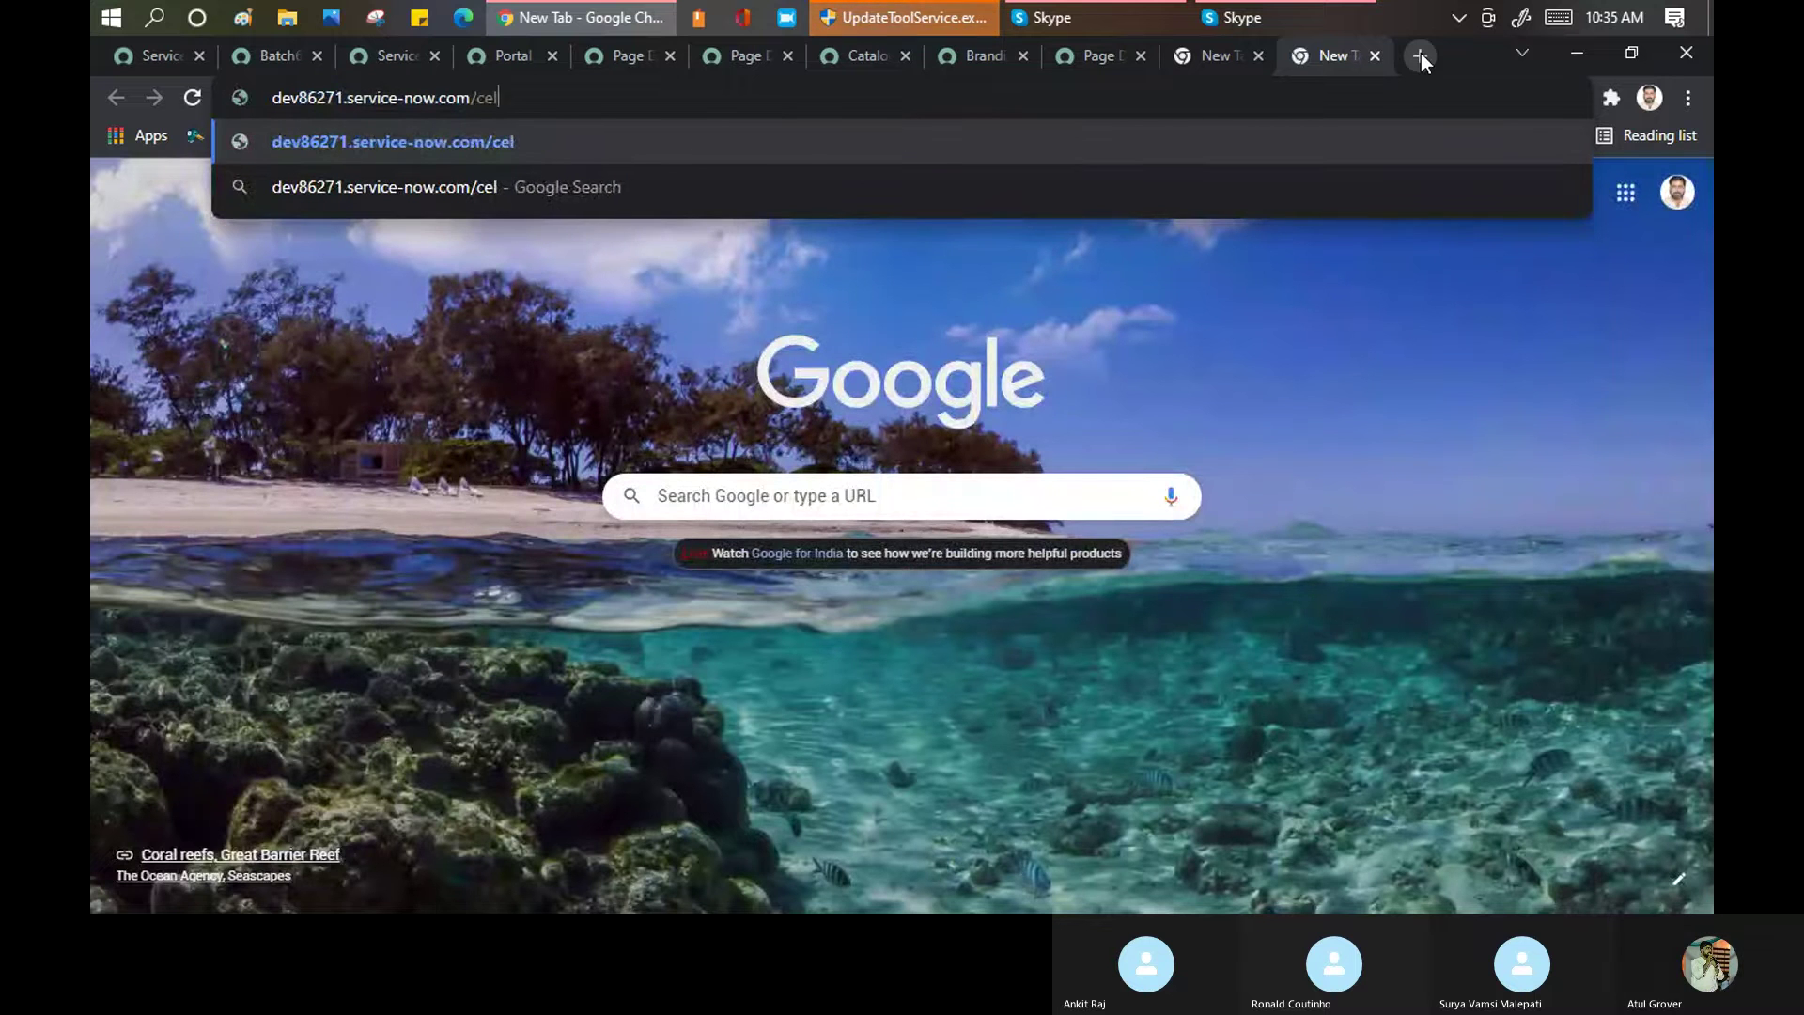
{"action": "key", "text": "Return"}
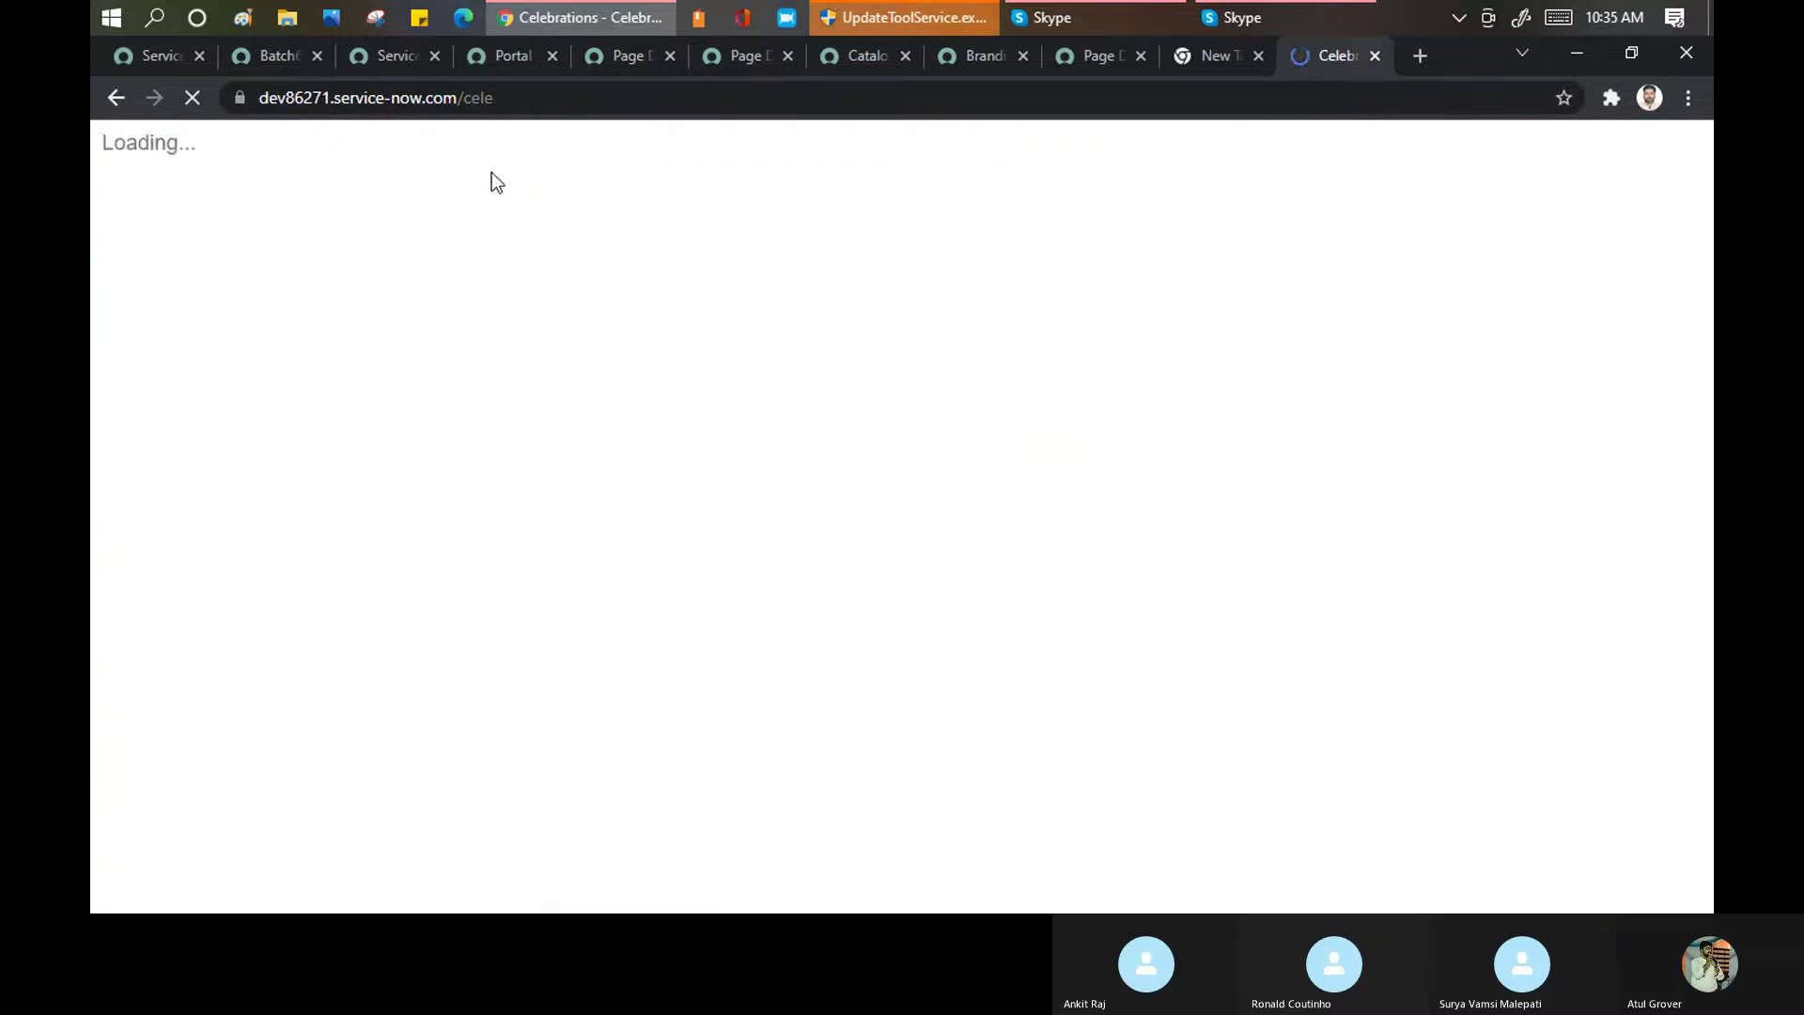
{"action": "left_click_drag", "start_coordinate": [319, 100], "coordinate": [545, 182]}
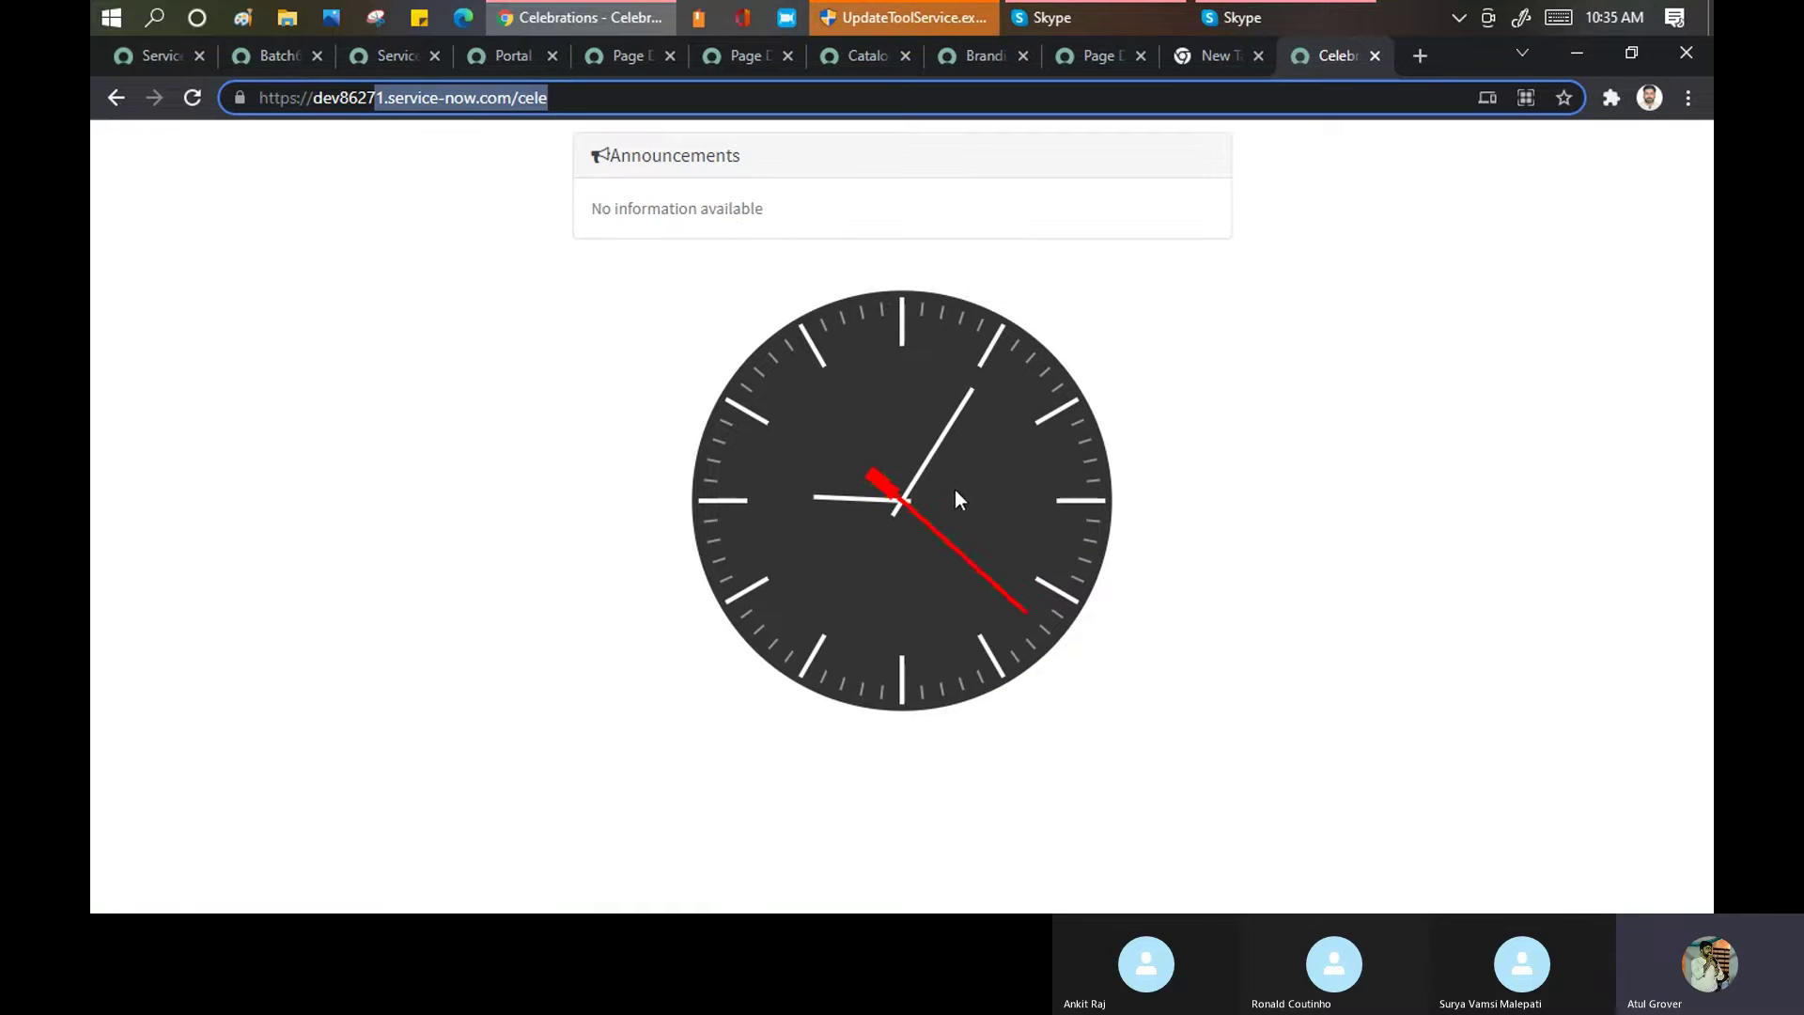
Confirm the Celebrations record was added, then return to the live Celebrations portal
{"action": "left_click", "coordinate": [521, 53]}
{"action": "scroll", "coordinate": [423, 590], "scroll_direction": "down", "scroll_amount": 3}
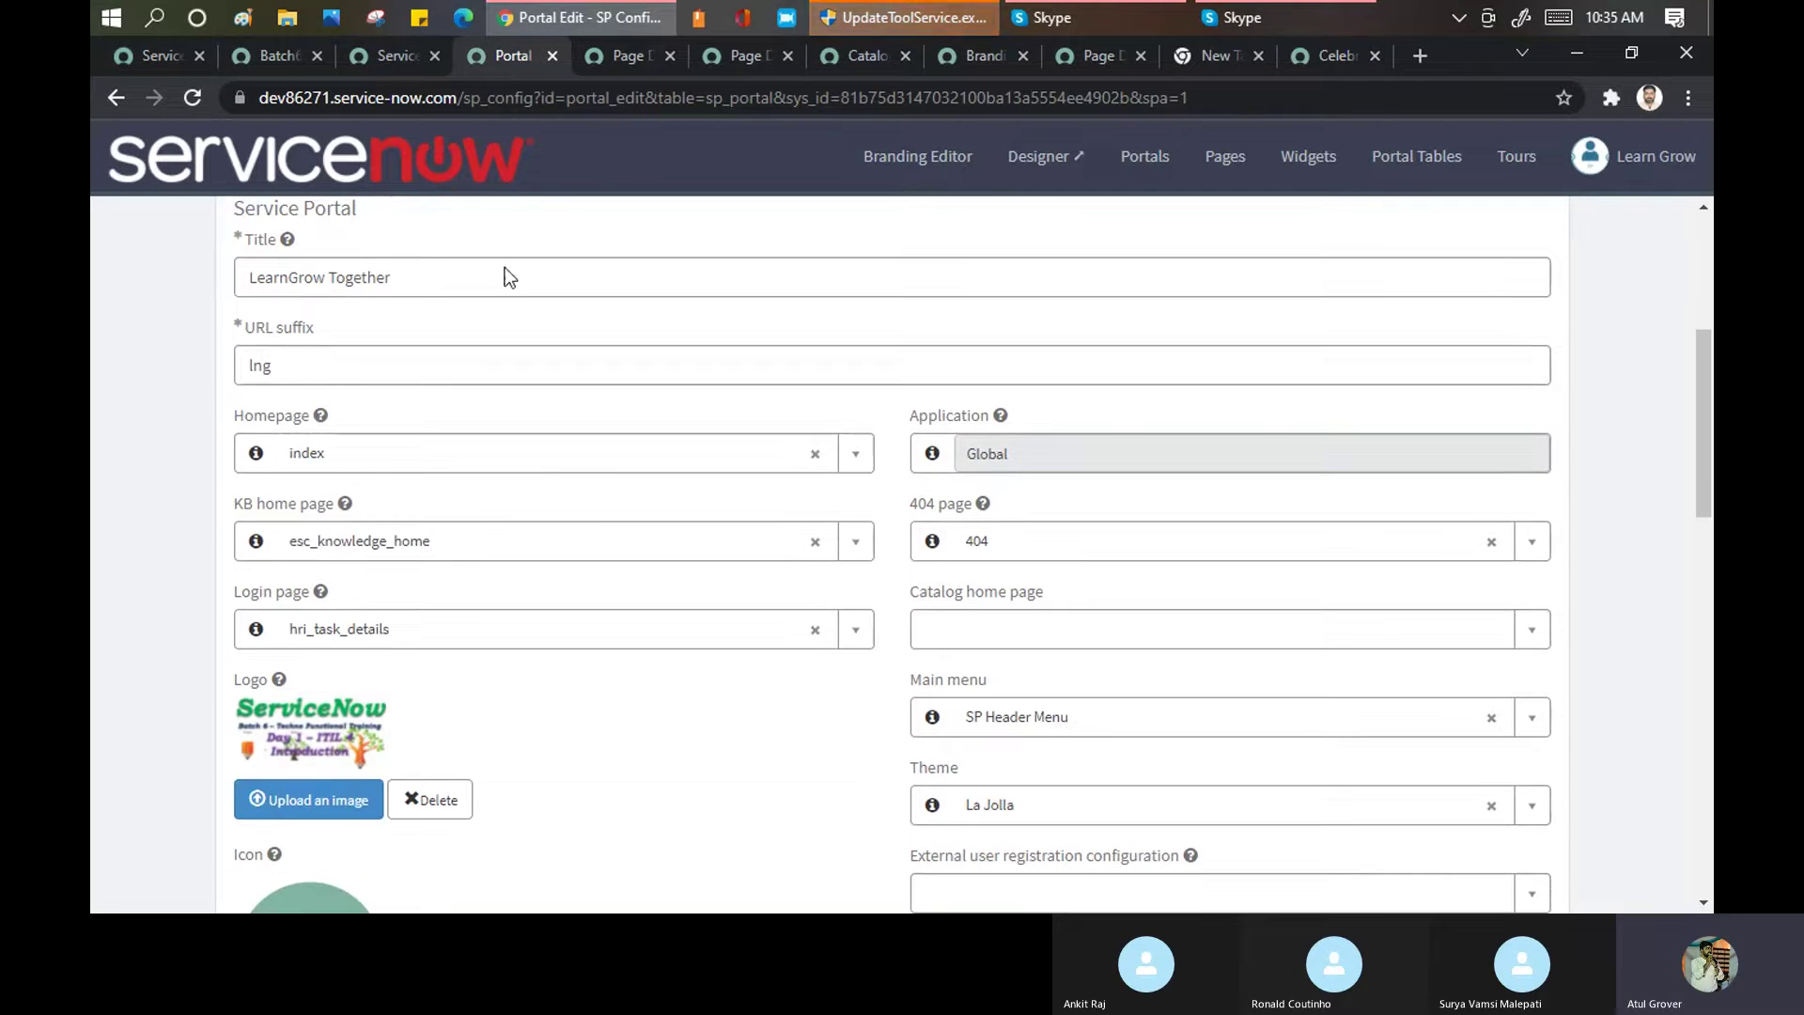
{"action": "left_click", "coordinate": [382, 62]}
{"action": "scroll", "coordinate": [500, 557], "scroll_direction": "up", "scroll_amount": 10}
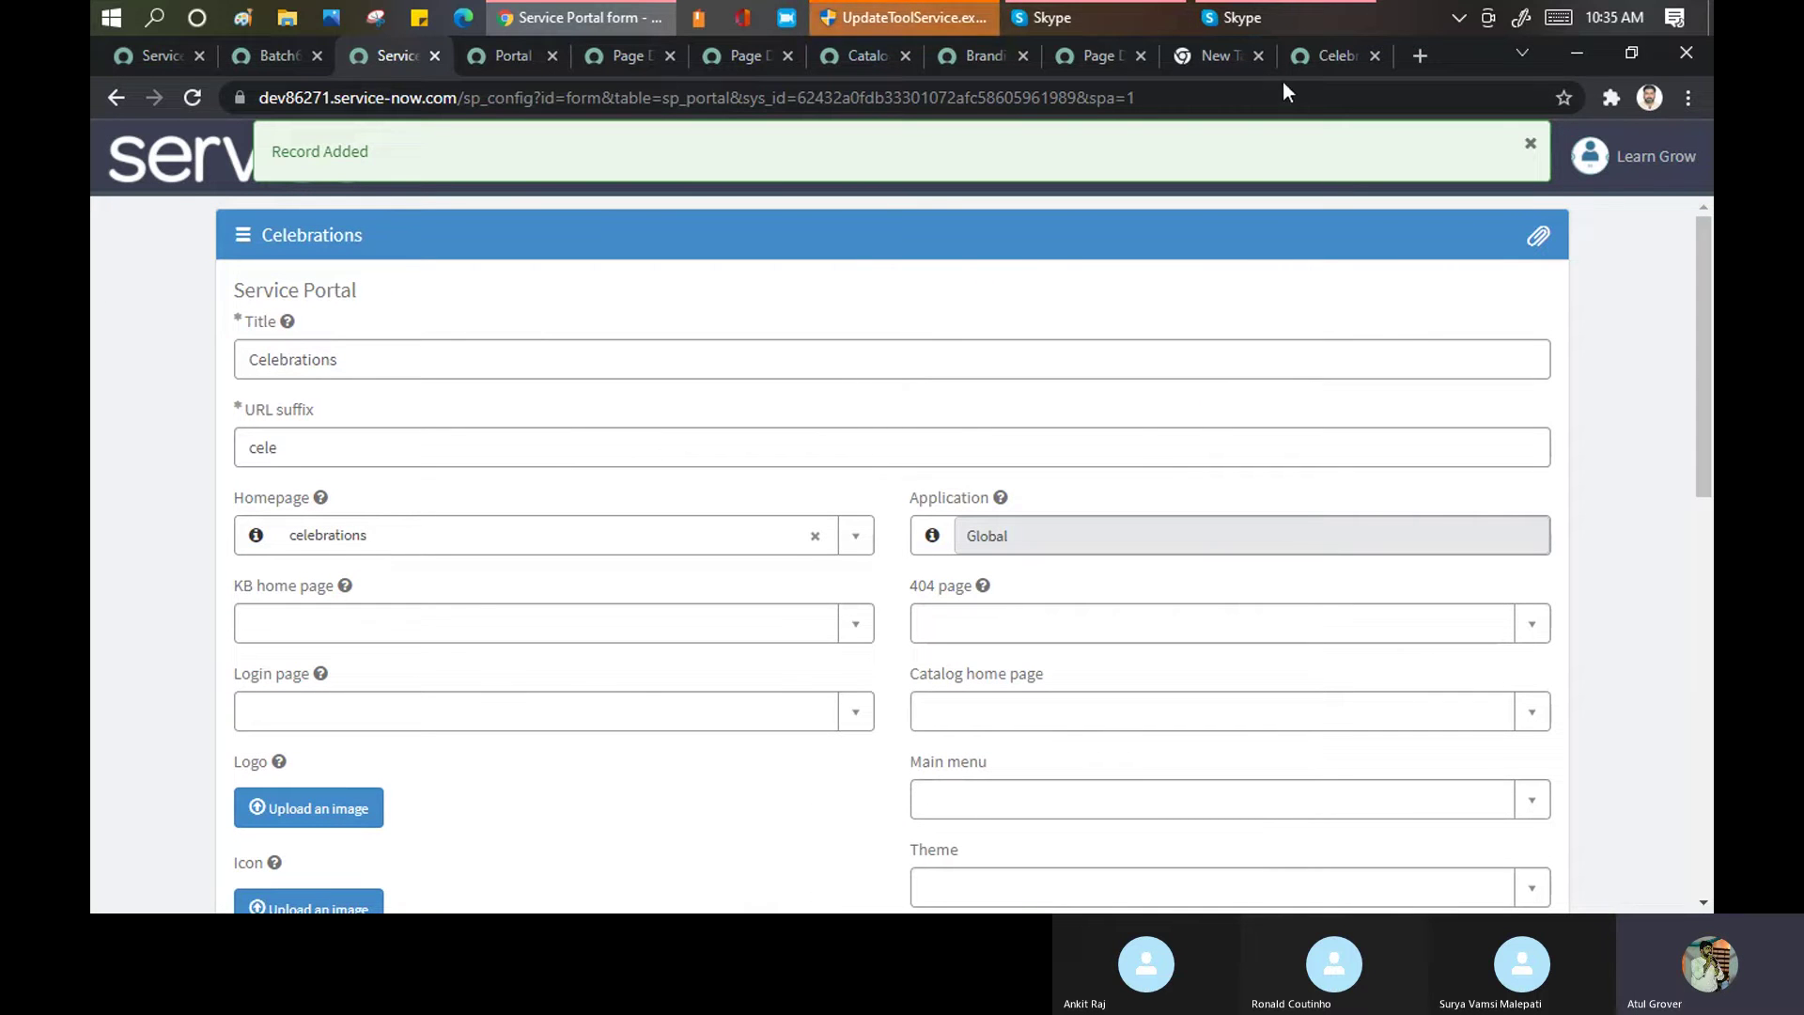
{"action": "left_click", "coordinate": [1306, 56]}
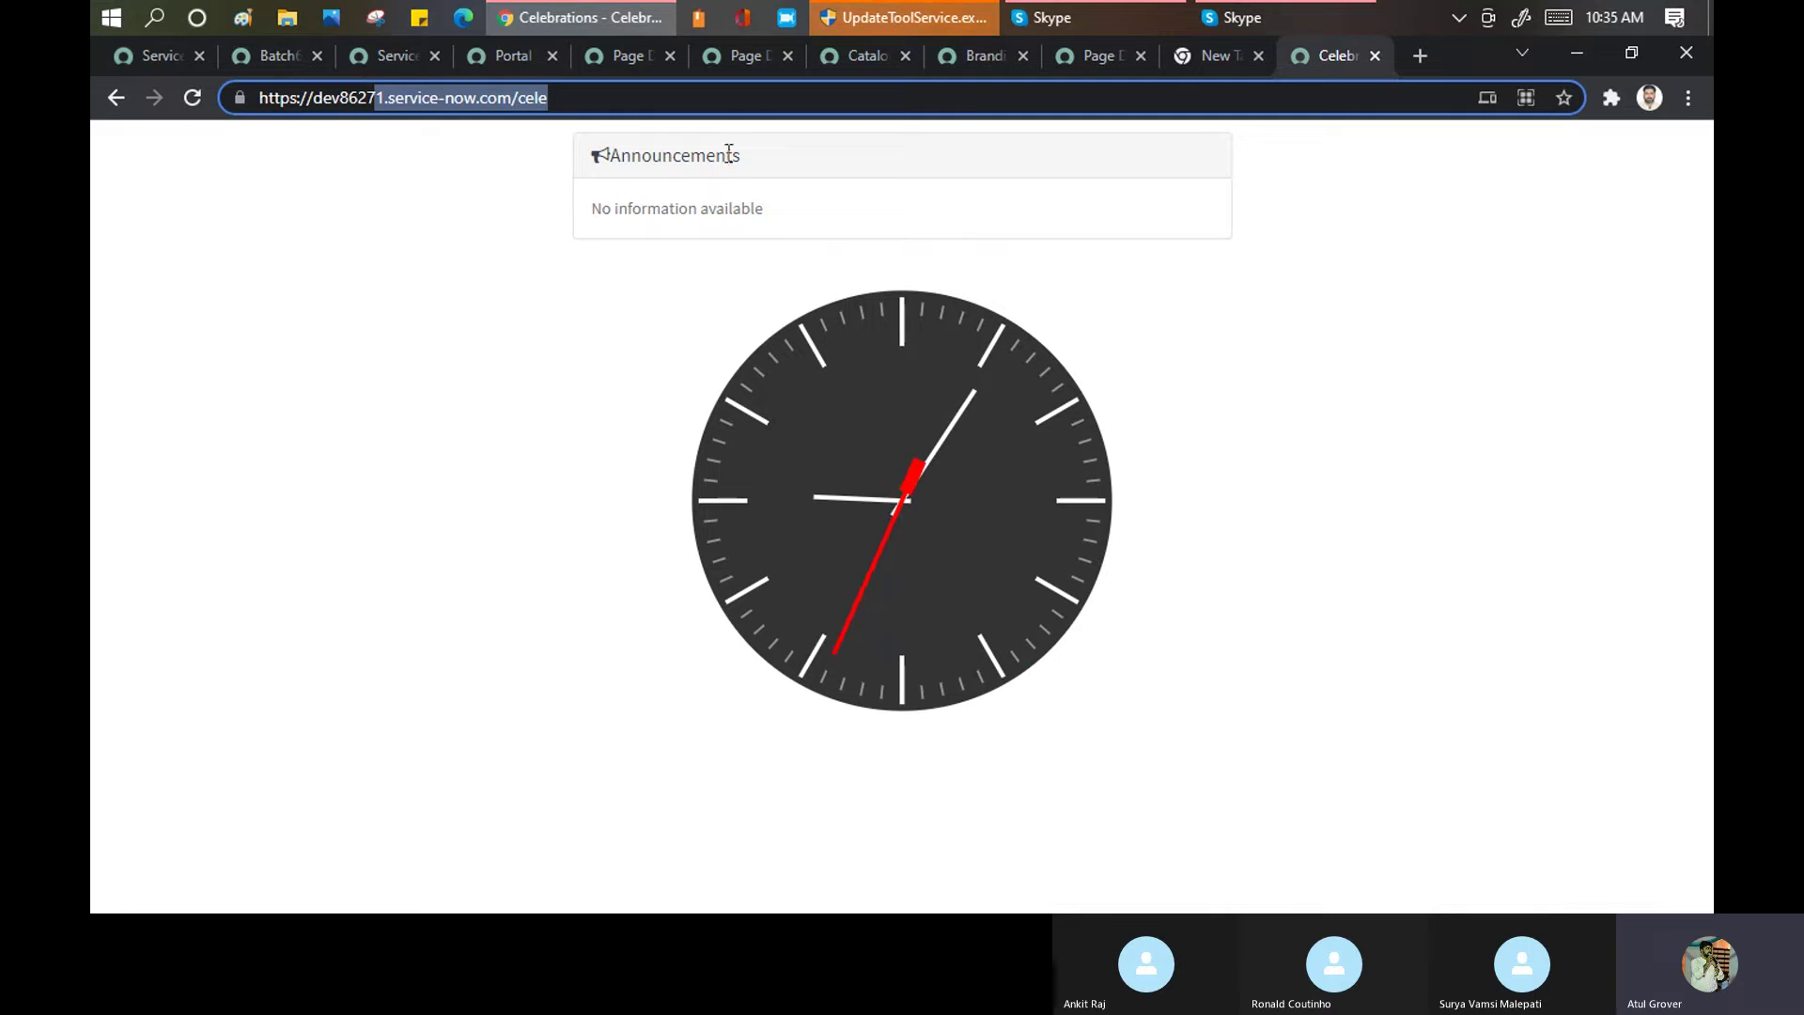
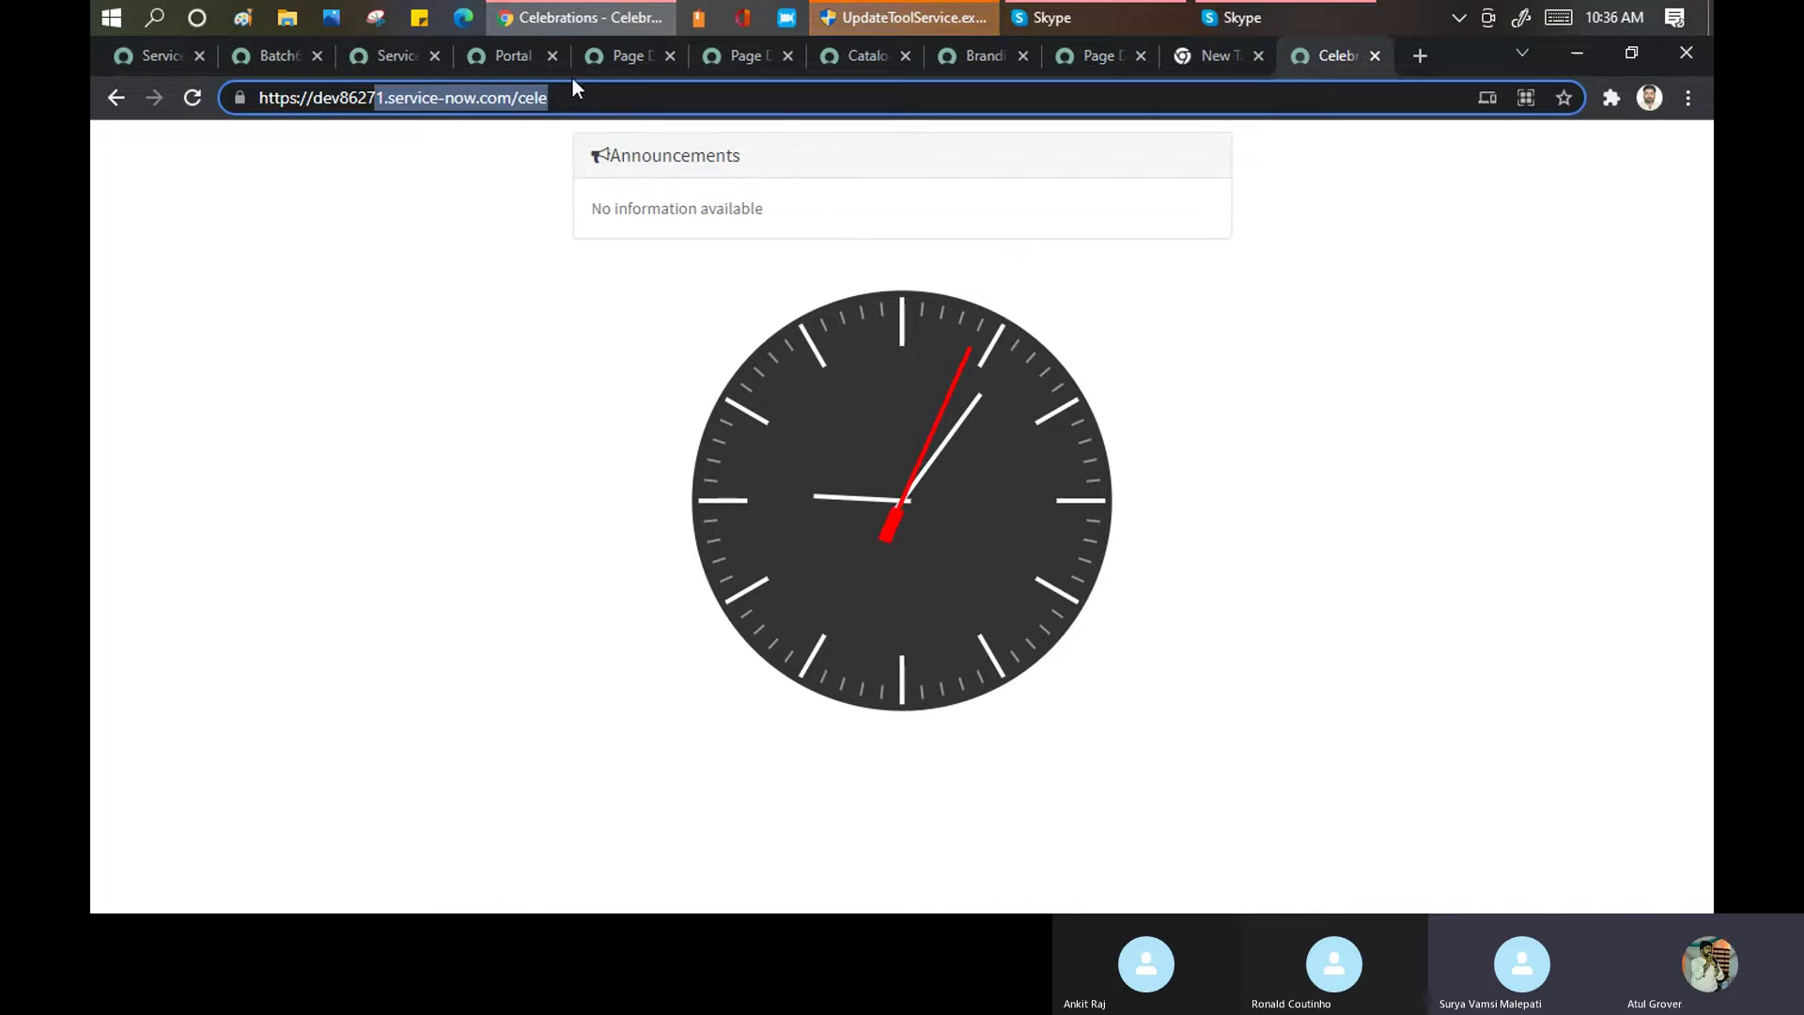
Delete the $brand-primary and $body-bg lines from LearnGrow Together's CSS variables and save
{"action": "left_click", "coordinate": [376, 66]}
{"action": "scroll", "coordinate": [567, 566], "scroll_direction": "down", "scroll_amount": 10}
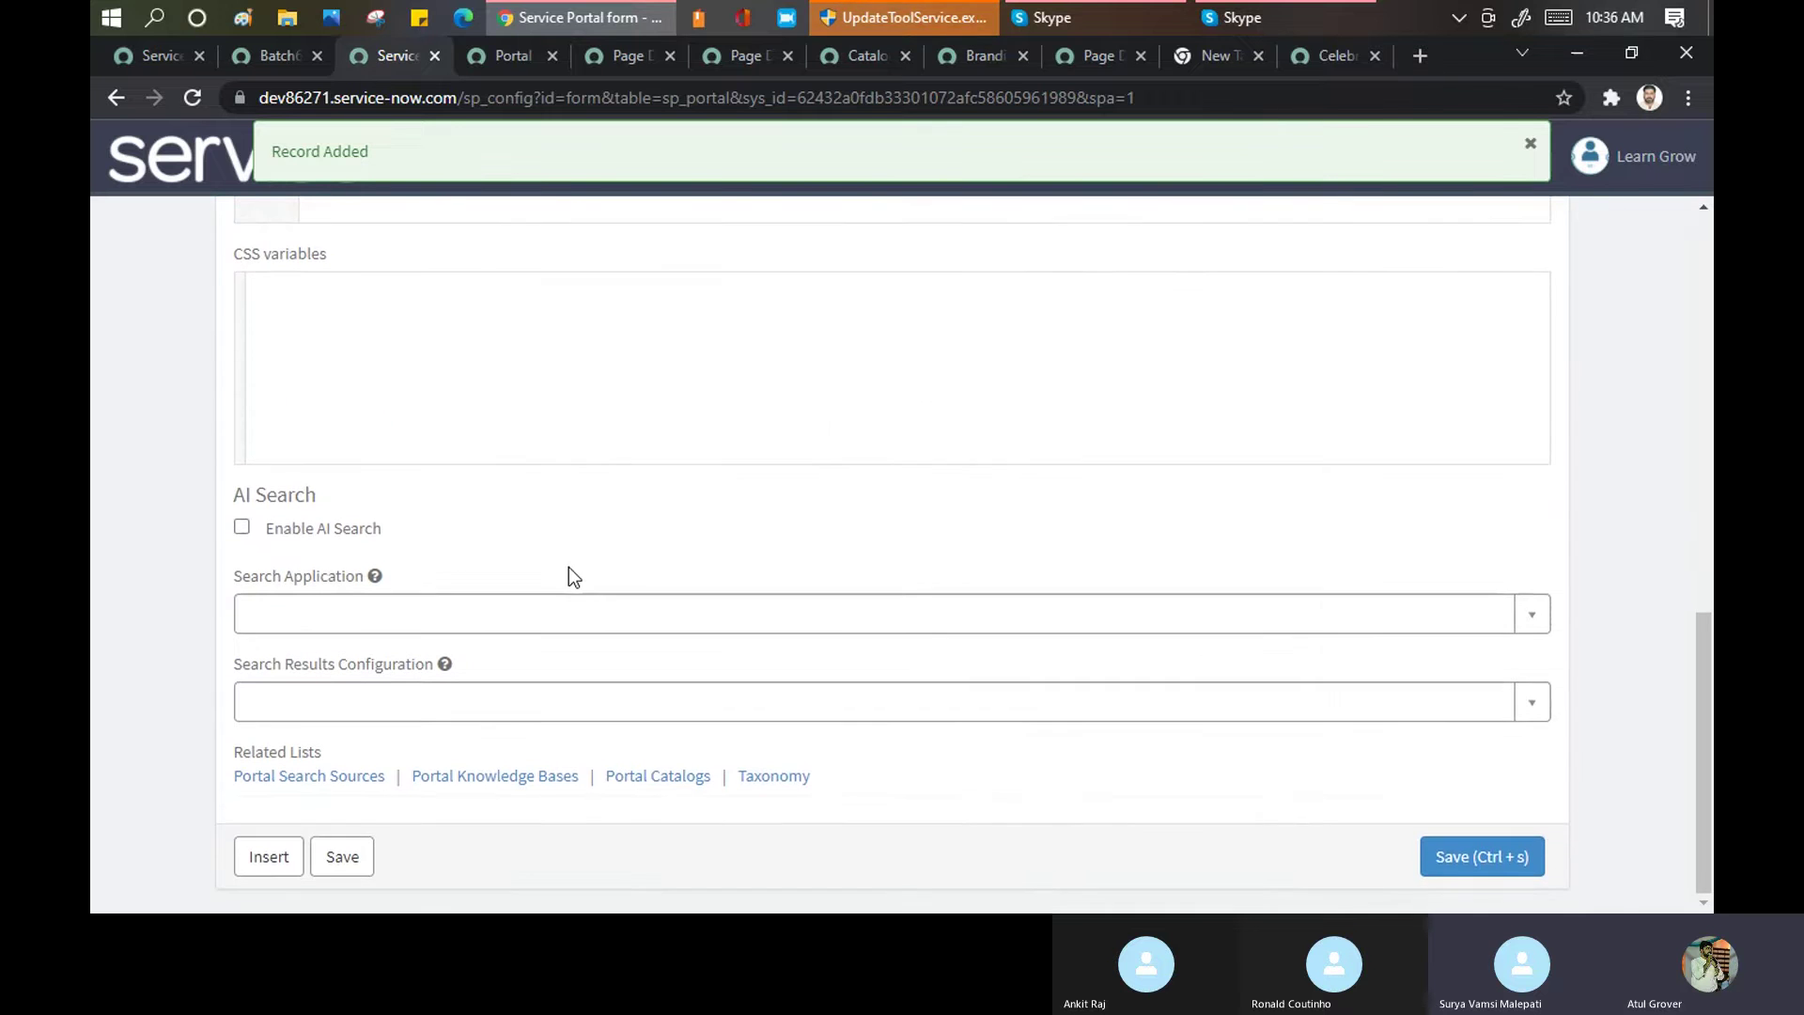
{"action": "left_click", "coordinate": [485, 55]}
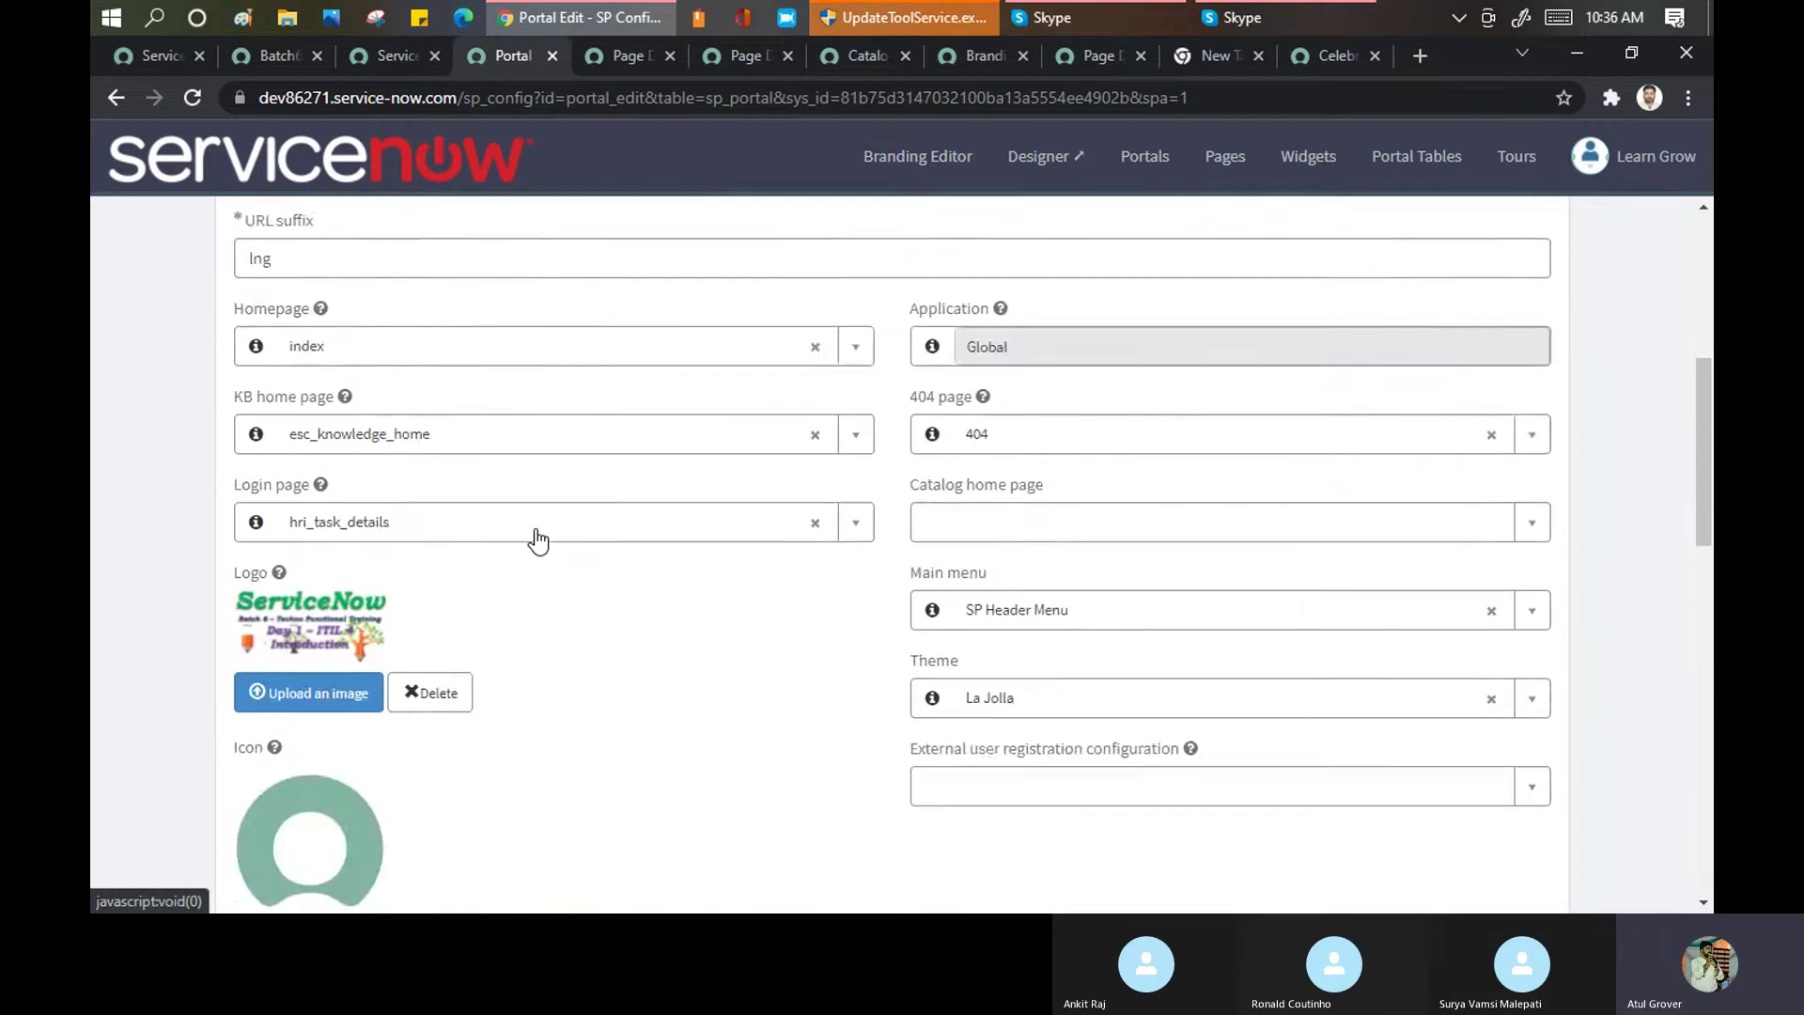
{"action": "scroll", "coordinate": [538, 542], "scroll_direction": "down", "scroll_amount": 10}
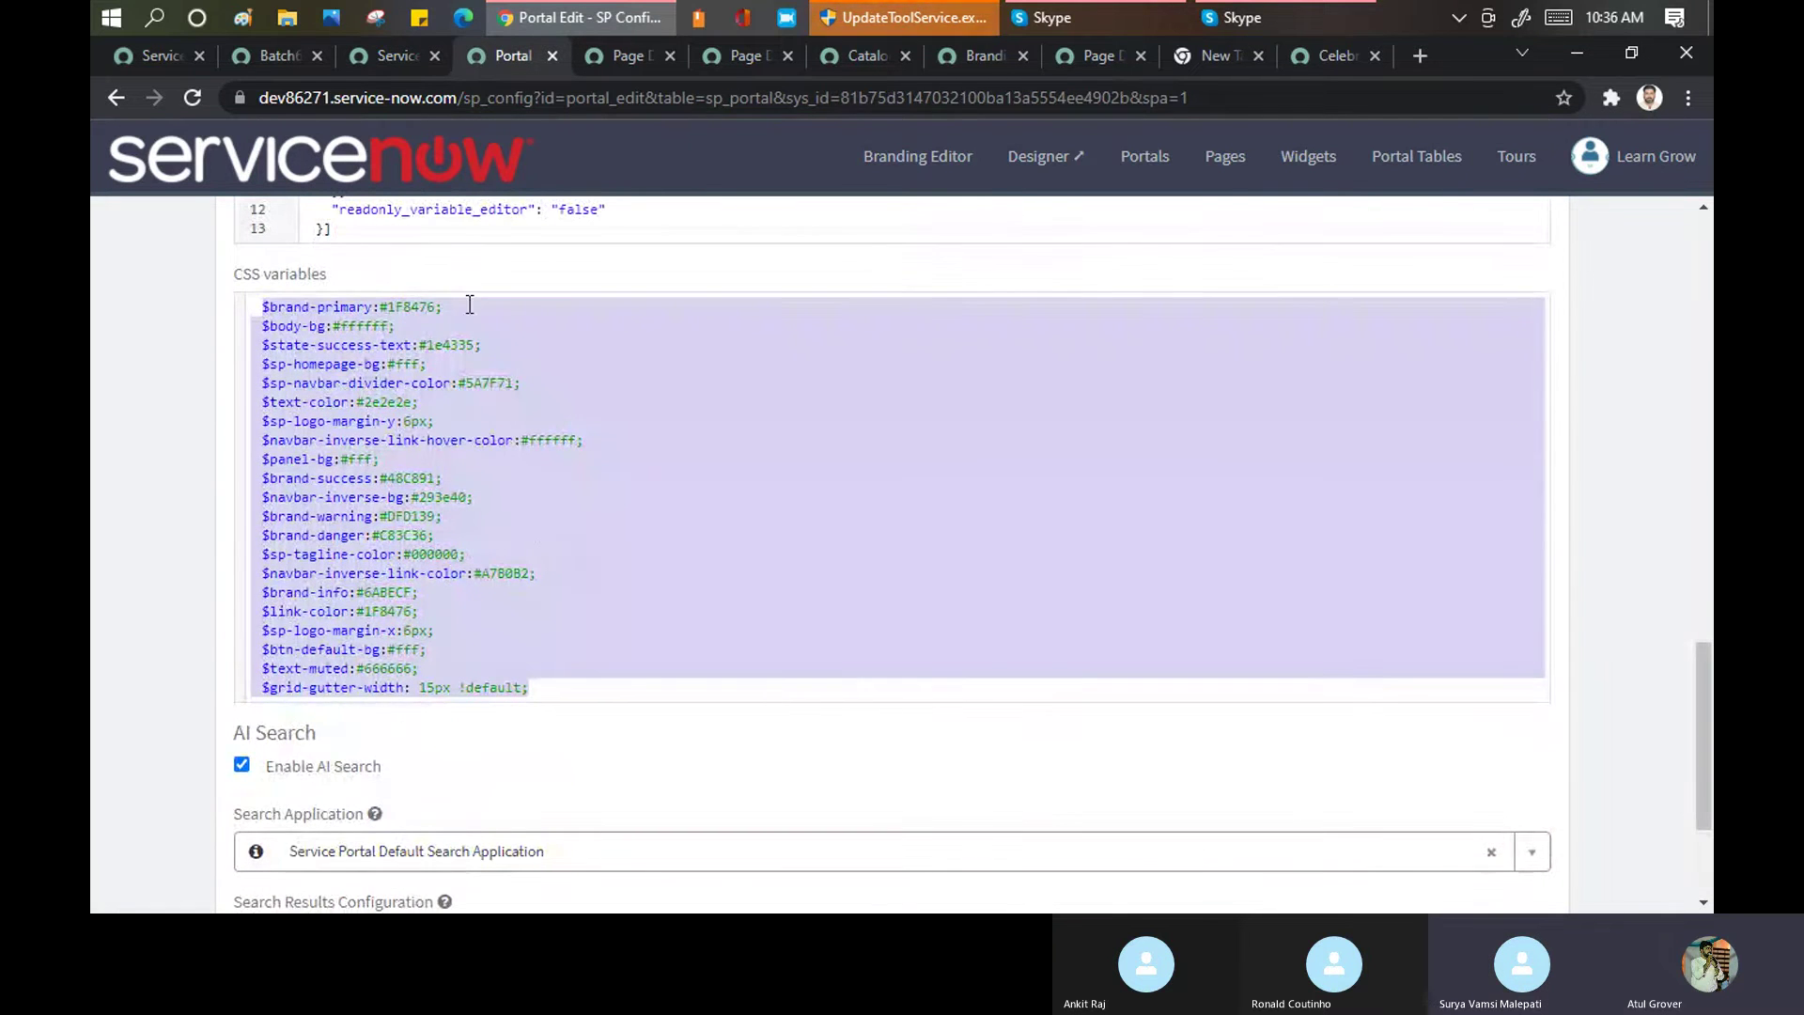
{"action": "left_click", "coordinate": [470, 304]}
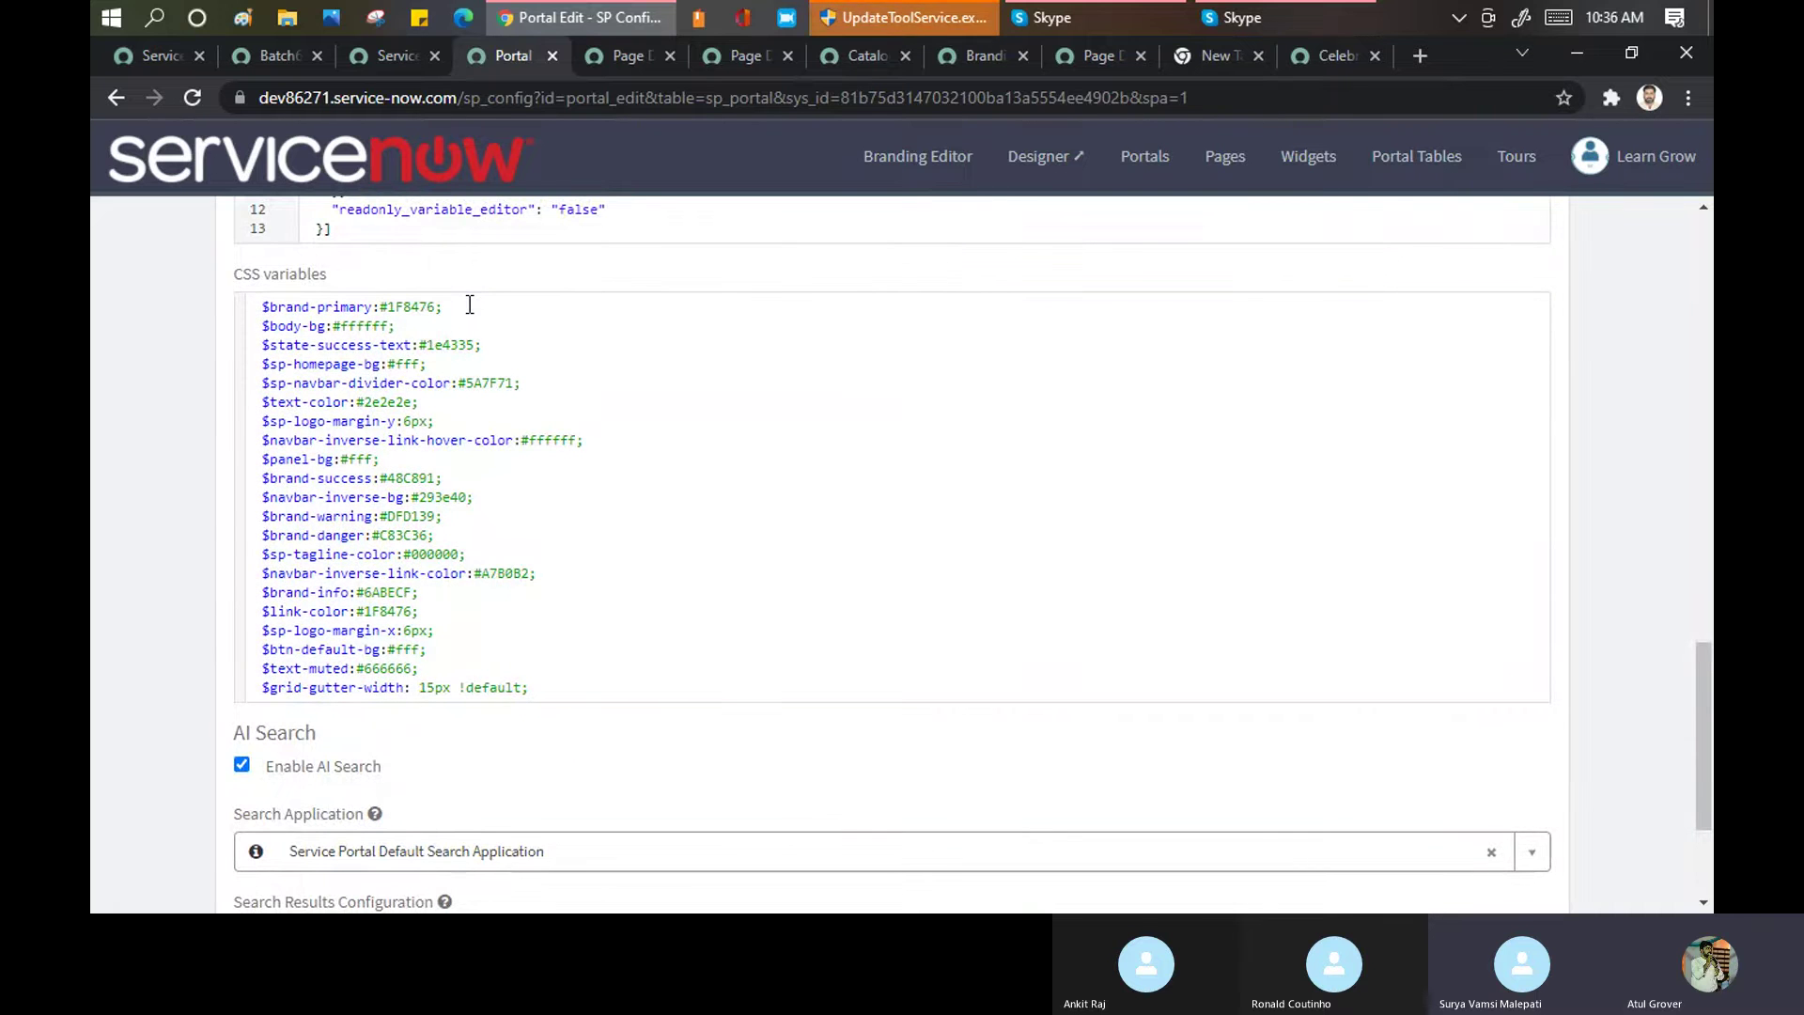
{"action": "left_click_drag", "start_coordinate": [413, 330], "coordinate": [303, 299]}
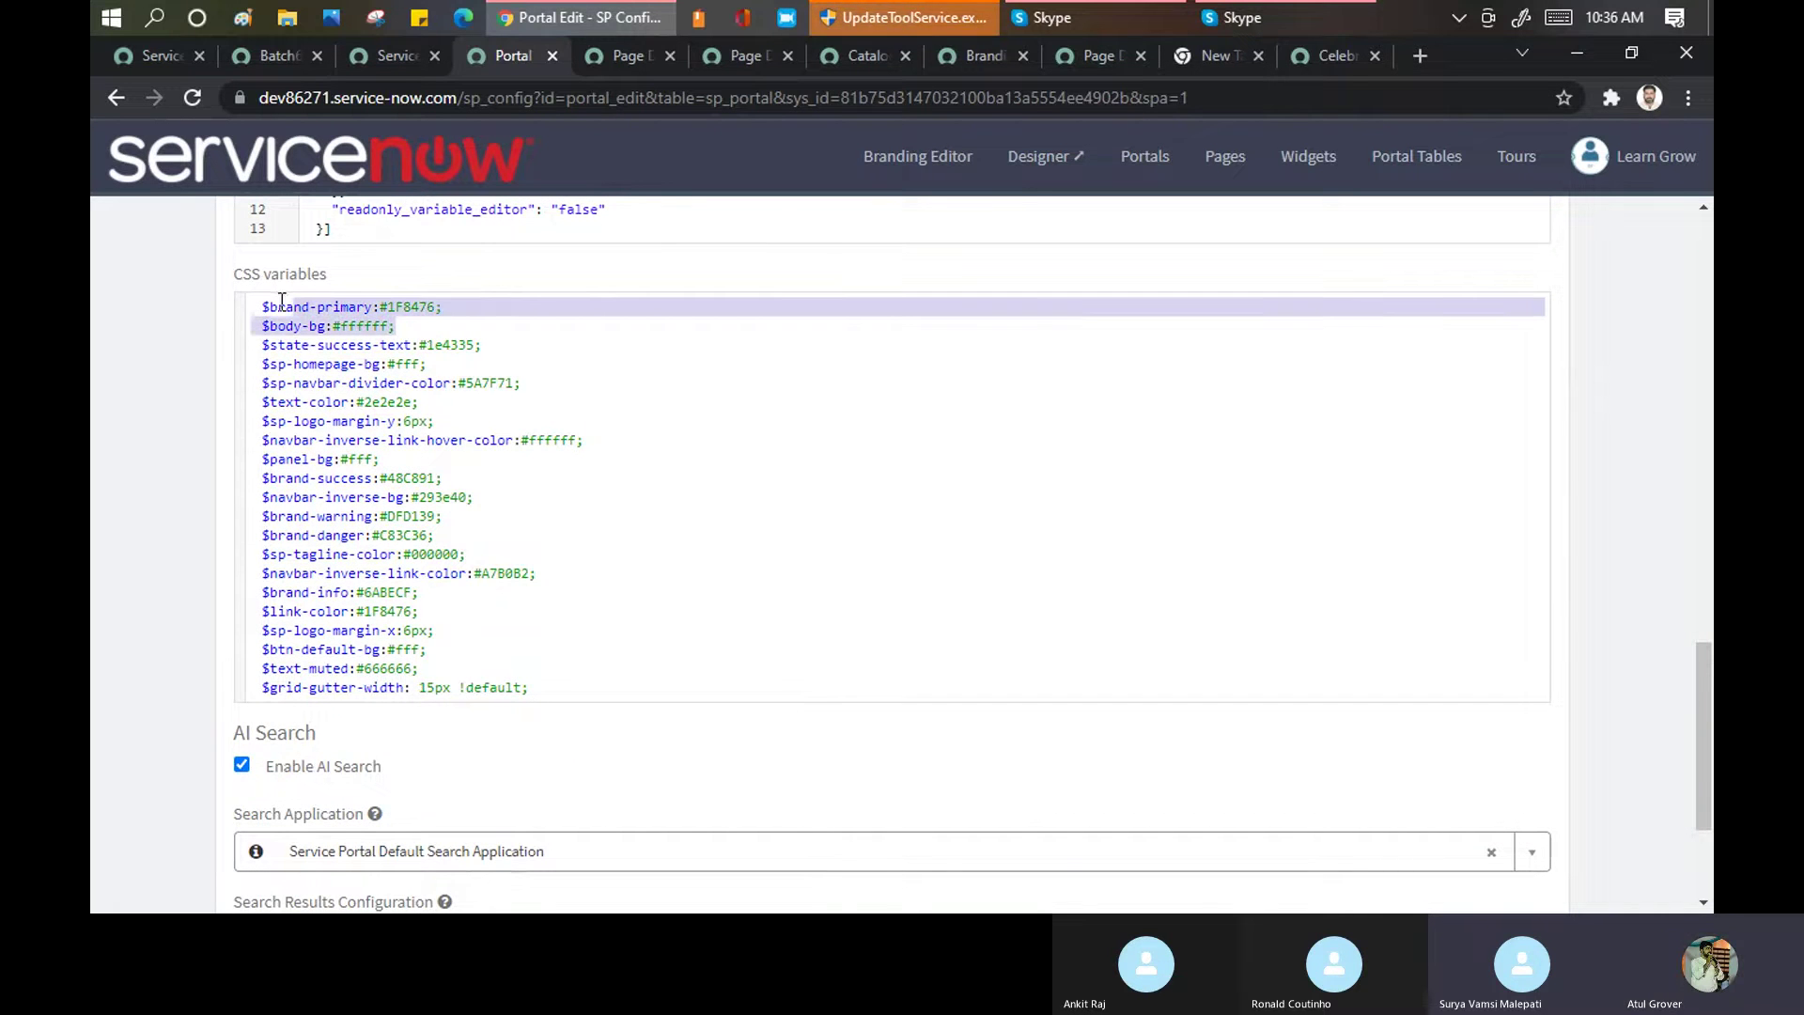
{"action": "key", "text": "BackSpace"}
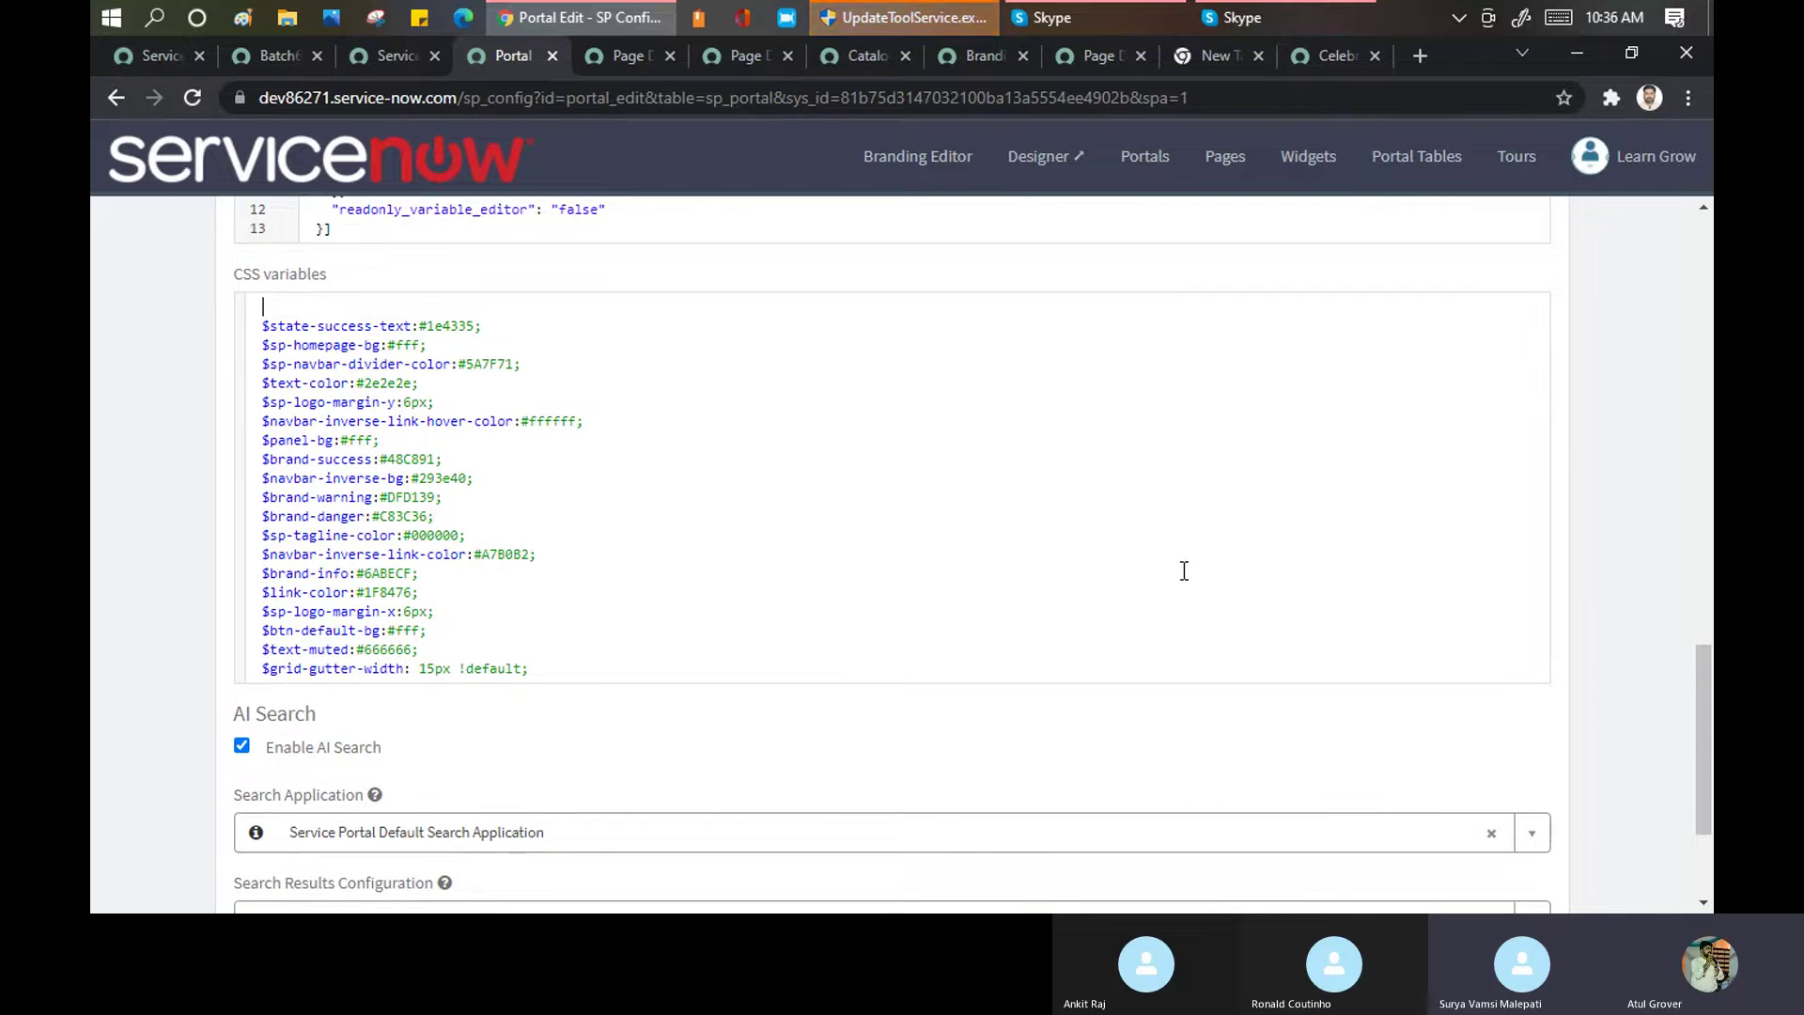
{"action": "scroll", "coordinate": [906, 420], "scroll_direction": "up", "scroll_amount": 10}
{"action": "scroll", "coordinate": [392, 528], "scroll_direction": "up", "scroll_amount": 4}
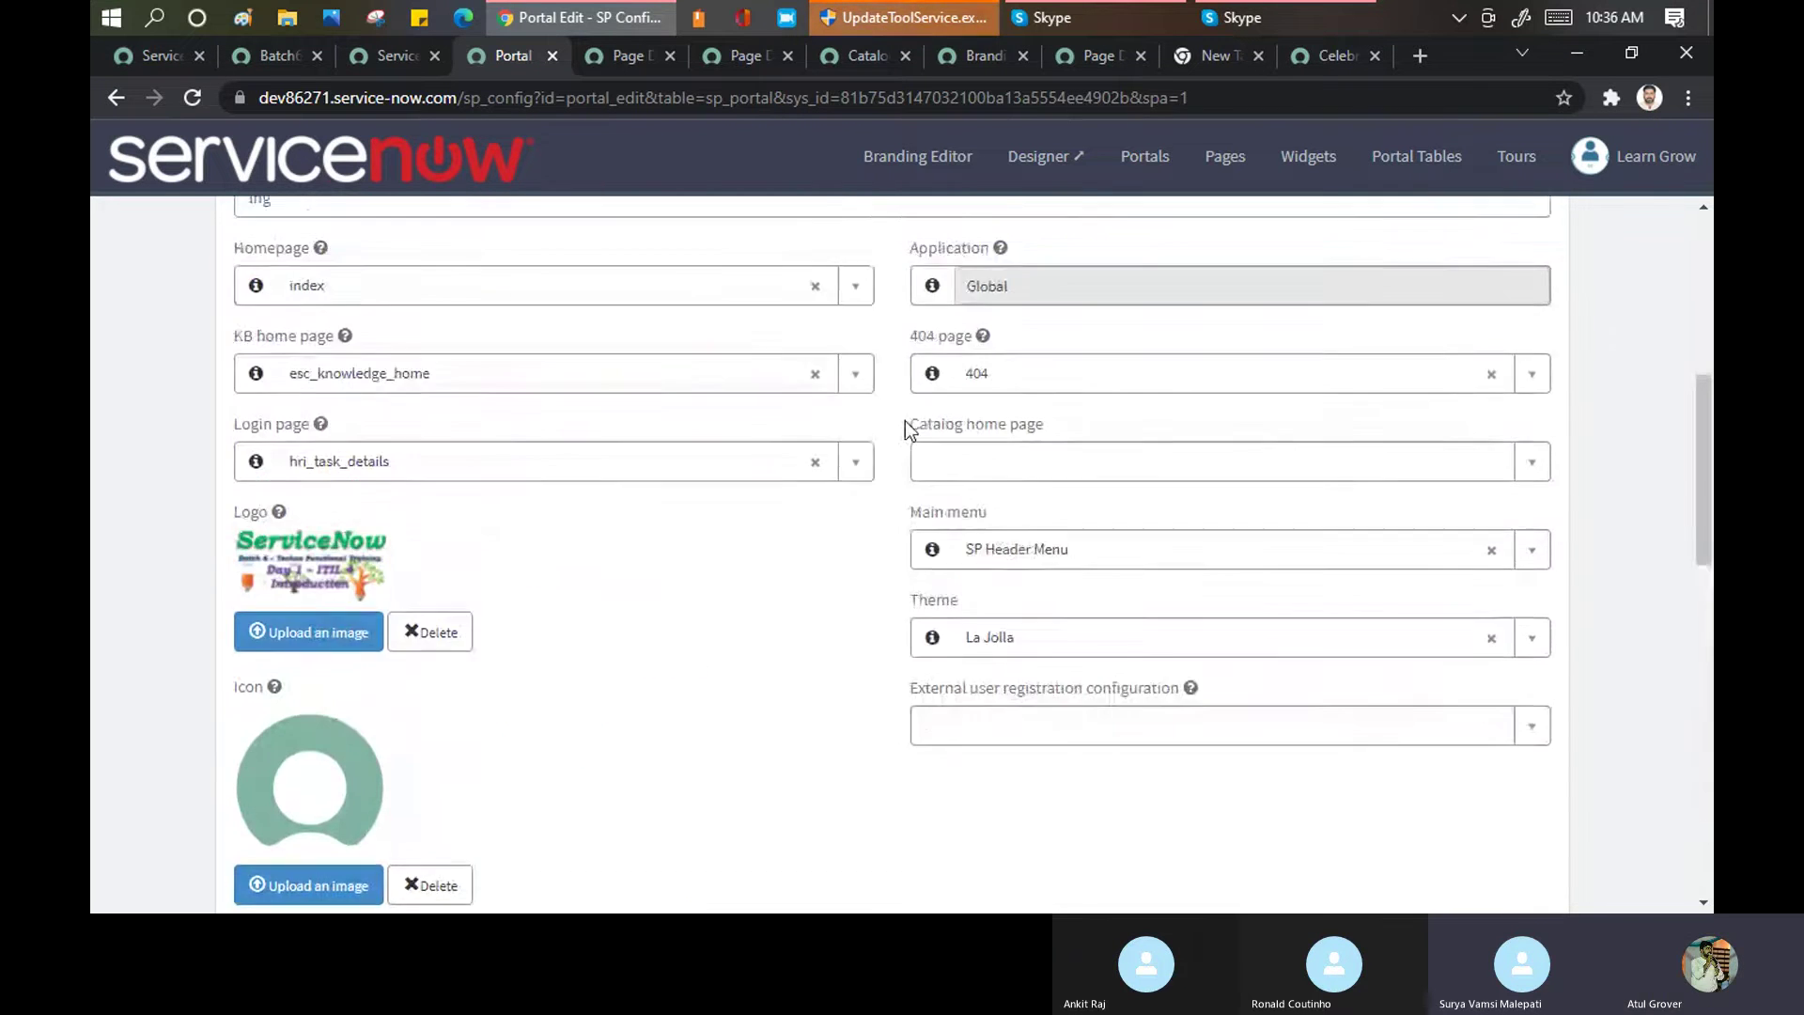
{"action": "scroll", "coordinate": [584, 504], "scroll_direction": "down", "scroll_amount": 15}
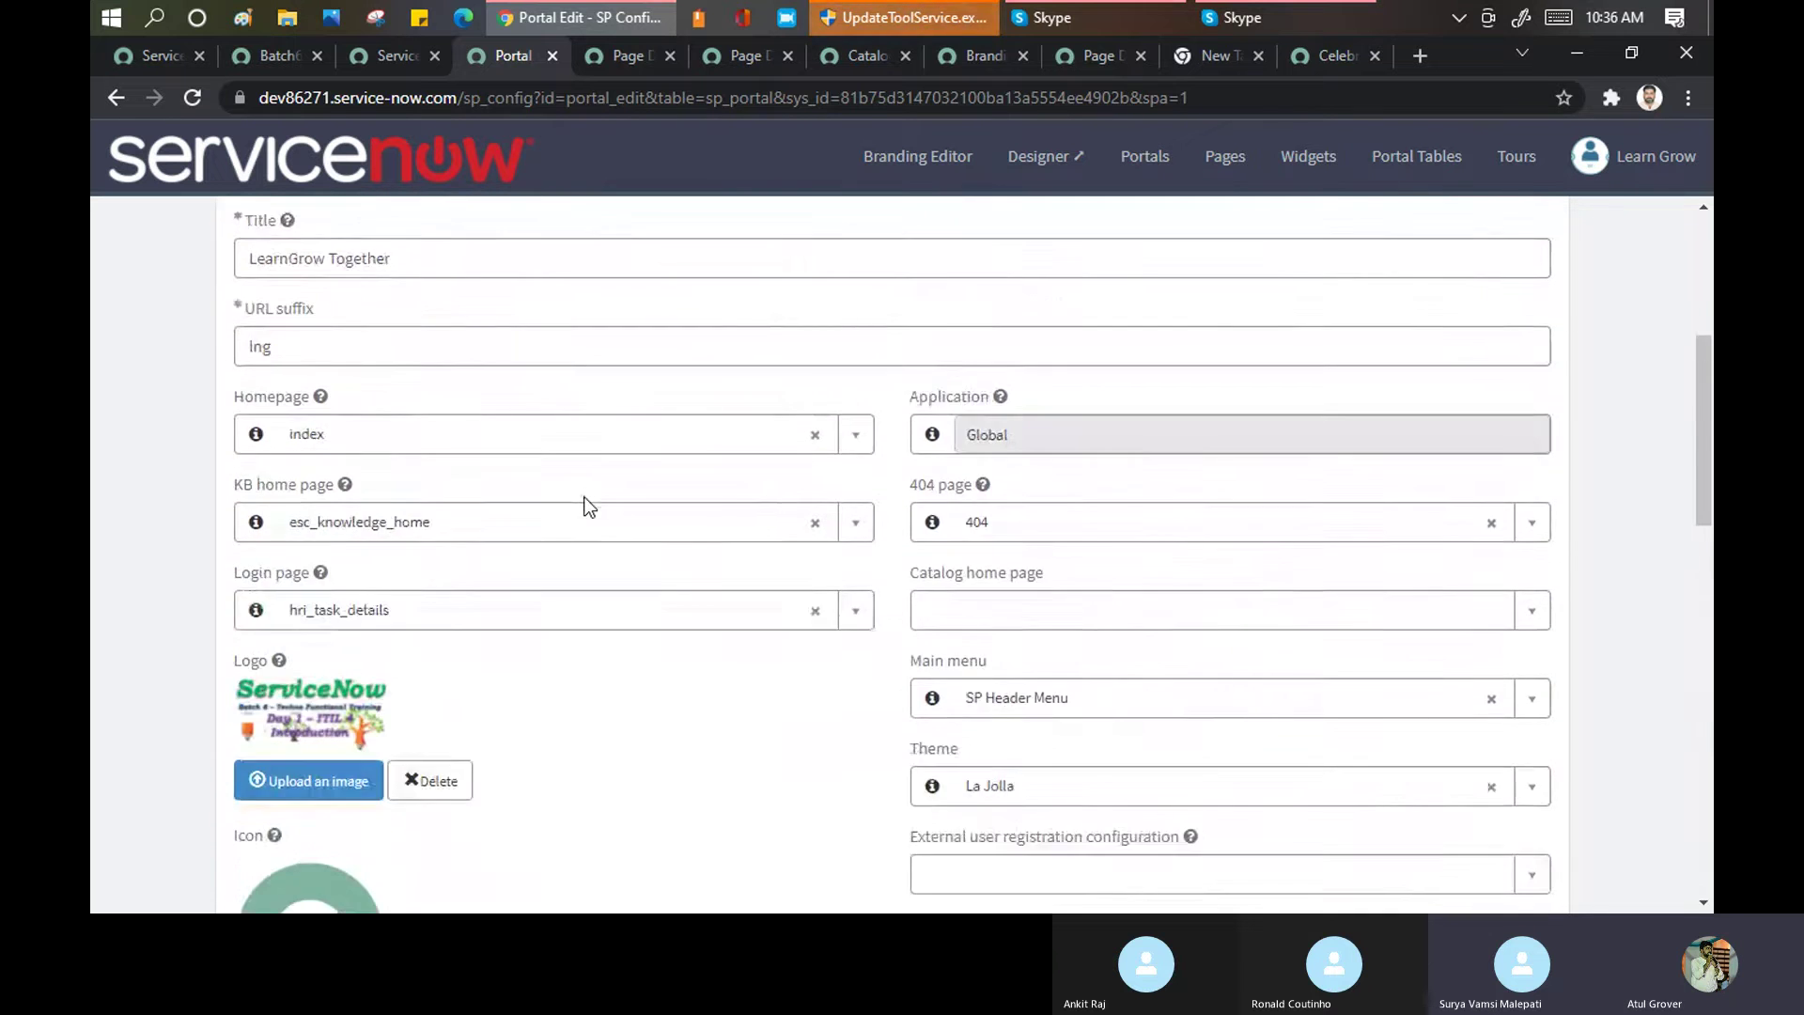
{"action": "left_click", "coordinate": [1489, 855]}
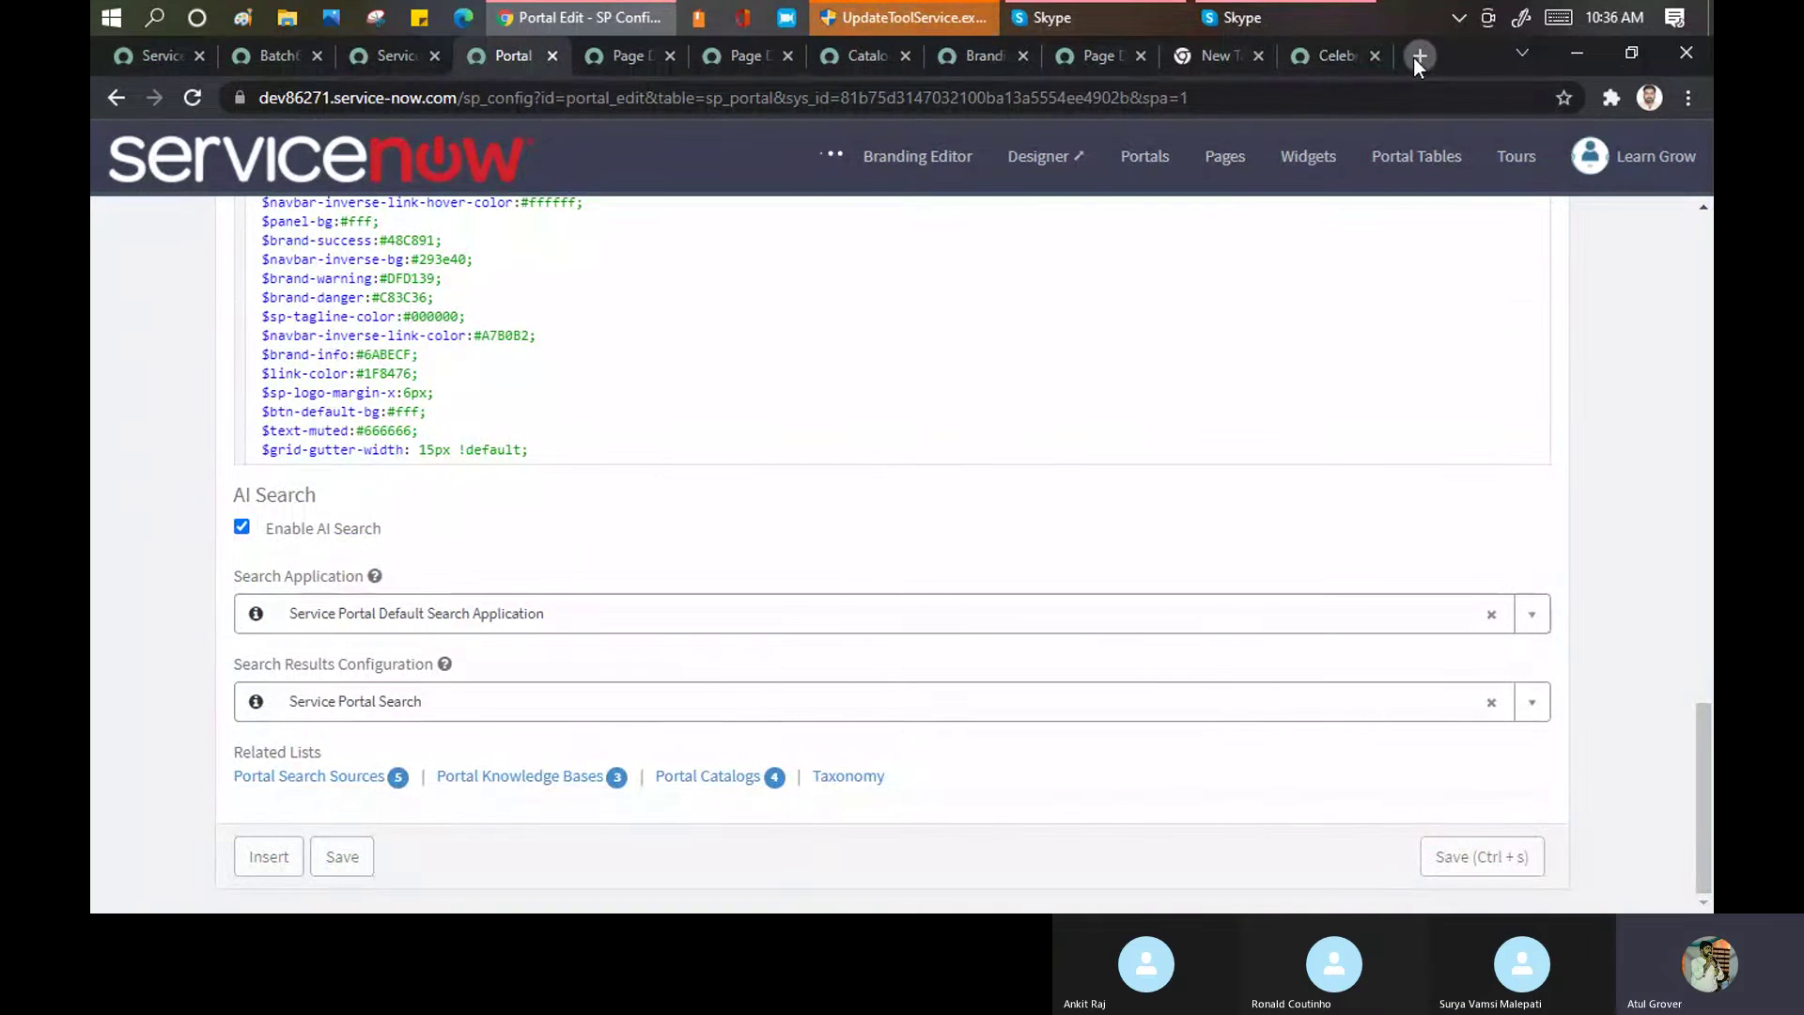
Load the instance's /lng address in a new tab and scroll through the LearnGrow home page
{"action": "left_click", "coordinate": [1418, 57]}
{"action": "type", "text": "dev"}
{"action": "key", "text": "Right"}
{"action": "type", "text": "/lng"}
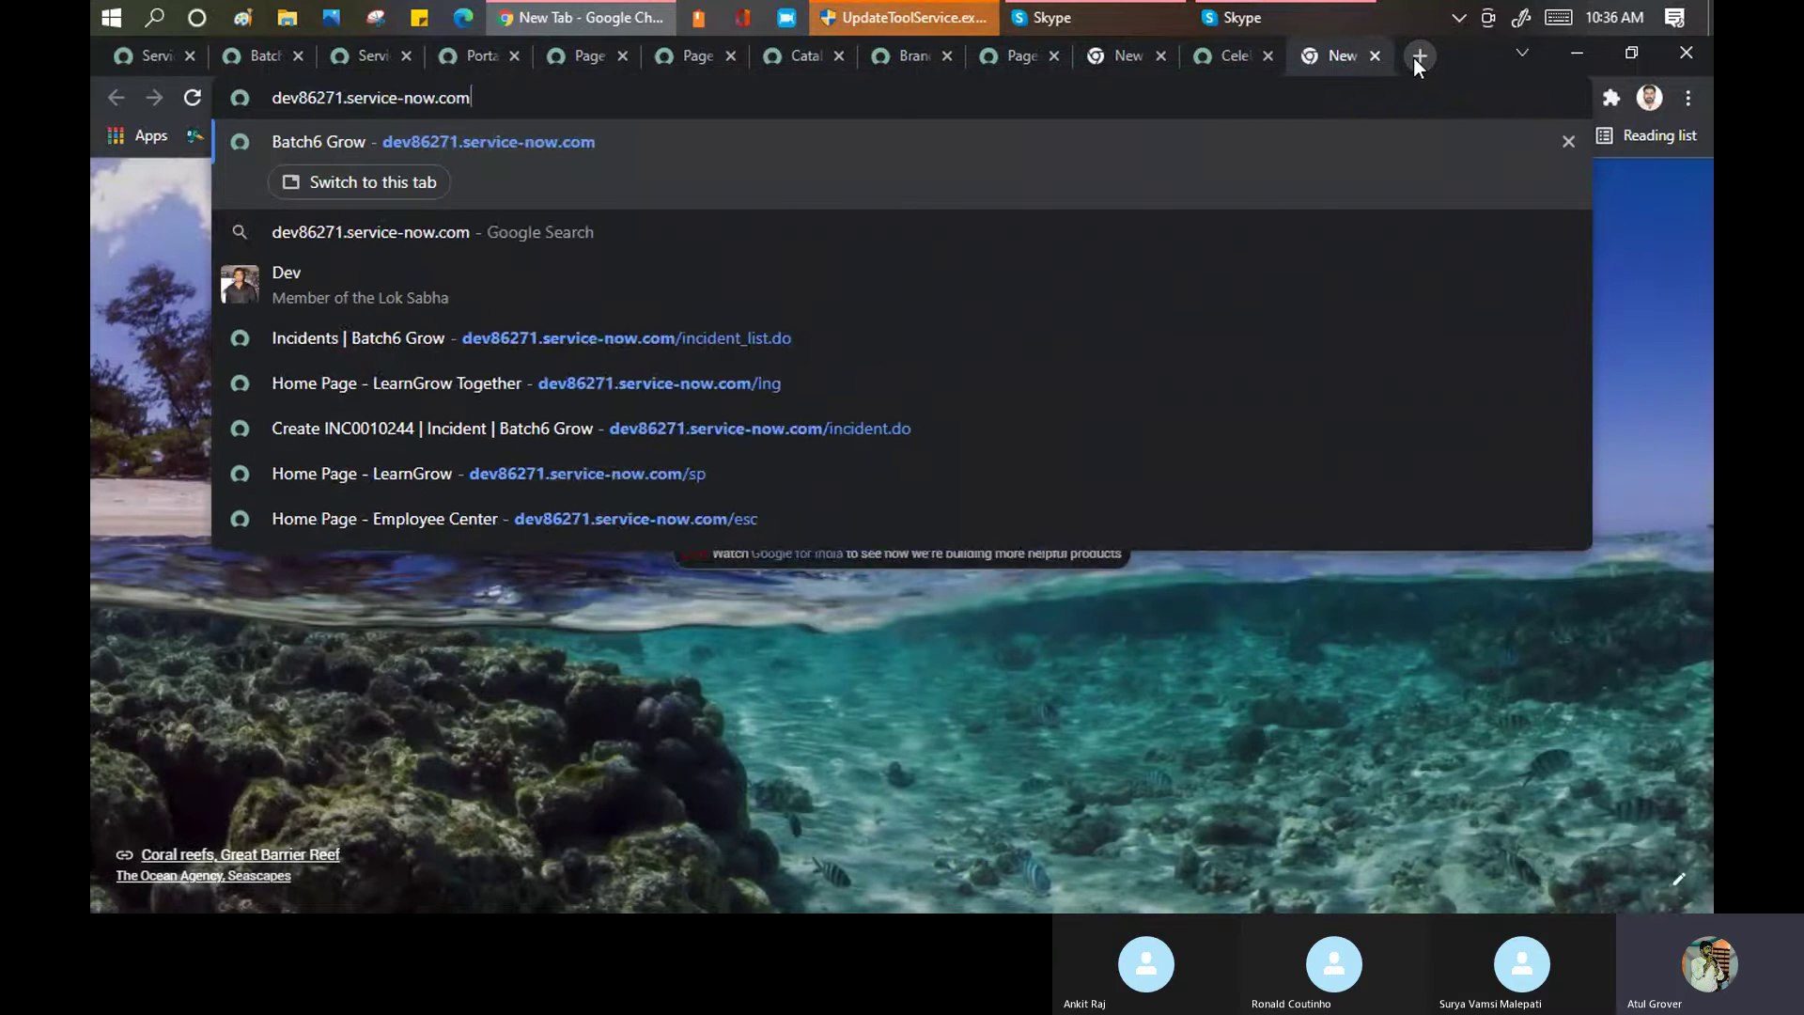
{"action": "key", "text": "Return"}
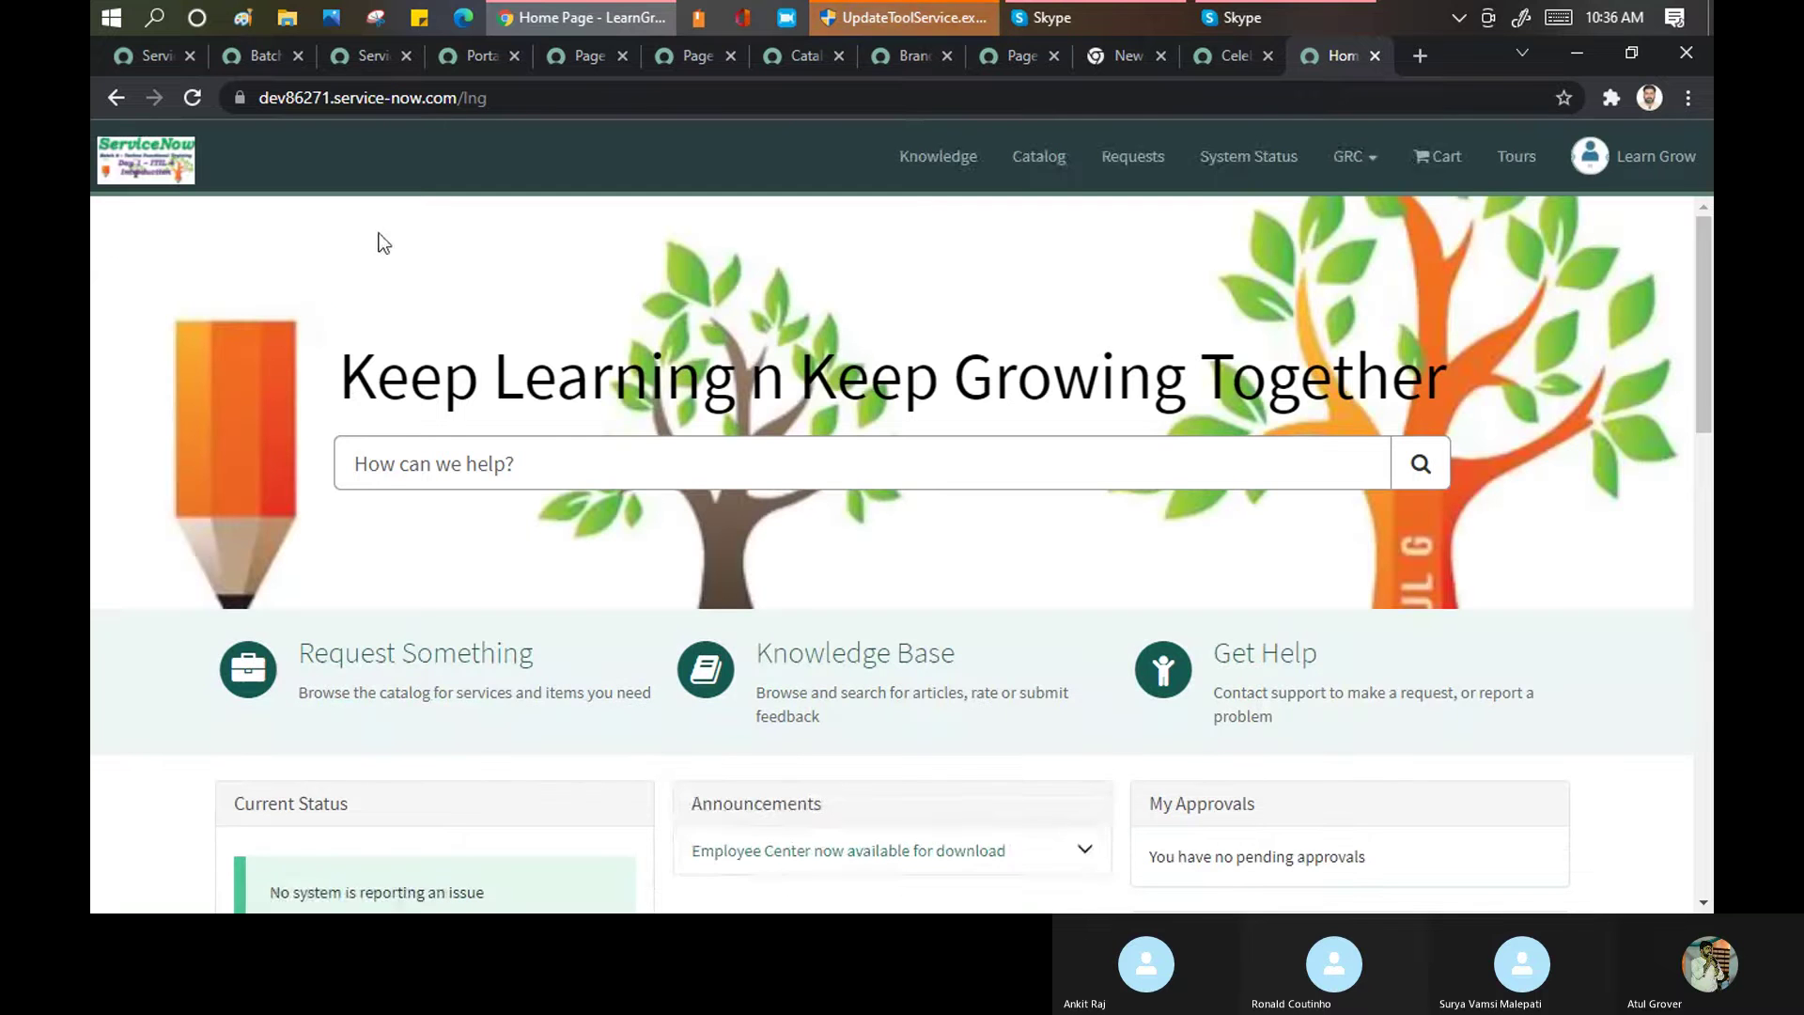
{"action": "scroll", "coordinate": [526, 297], "scroll_direction": "down", "scroll_amount": 1}
{"action": "scroll", "coordinate": [527, 310], "scroll_direction": "down", "scroll_amount": 15}
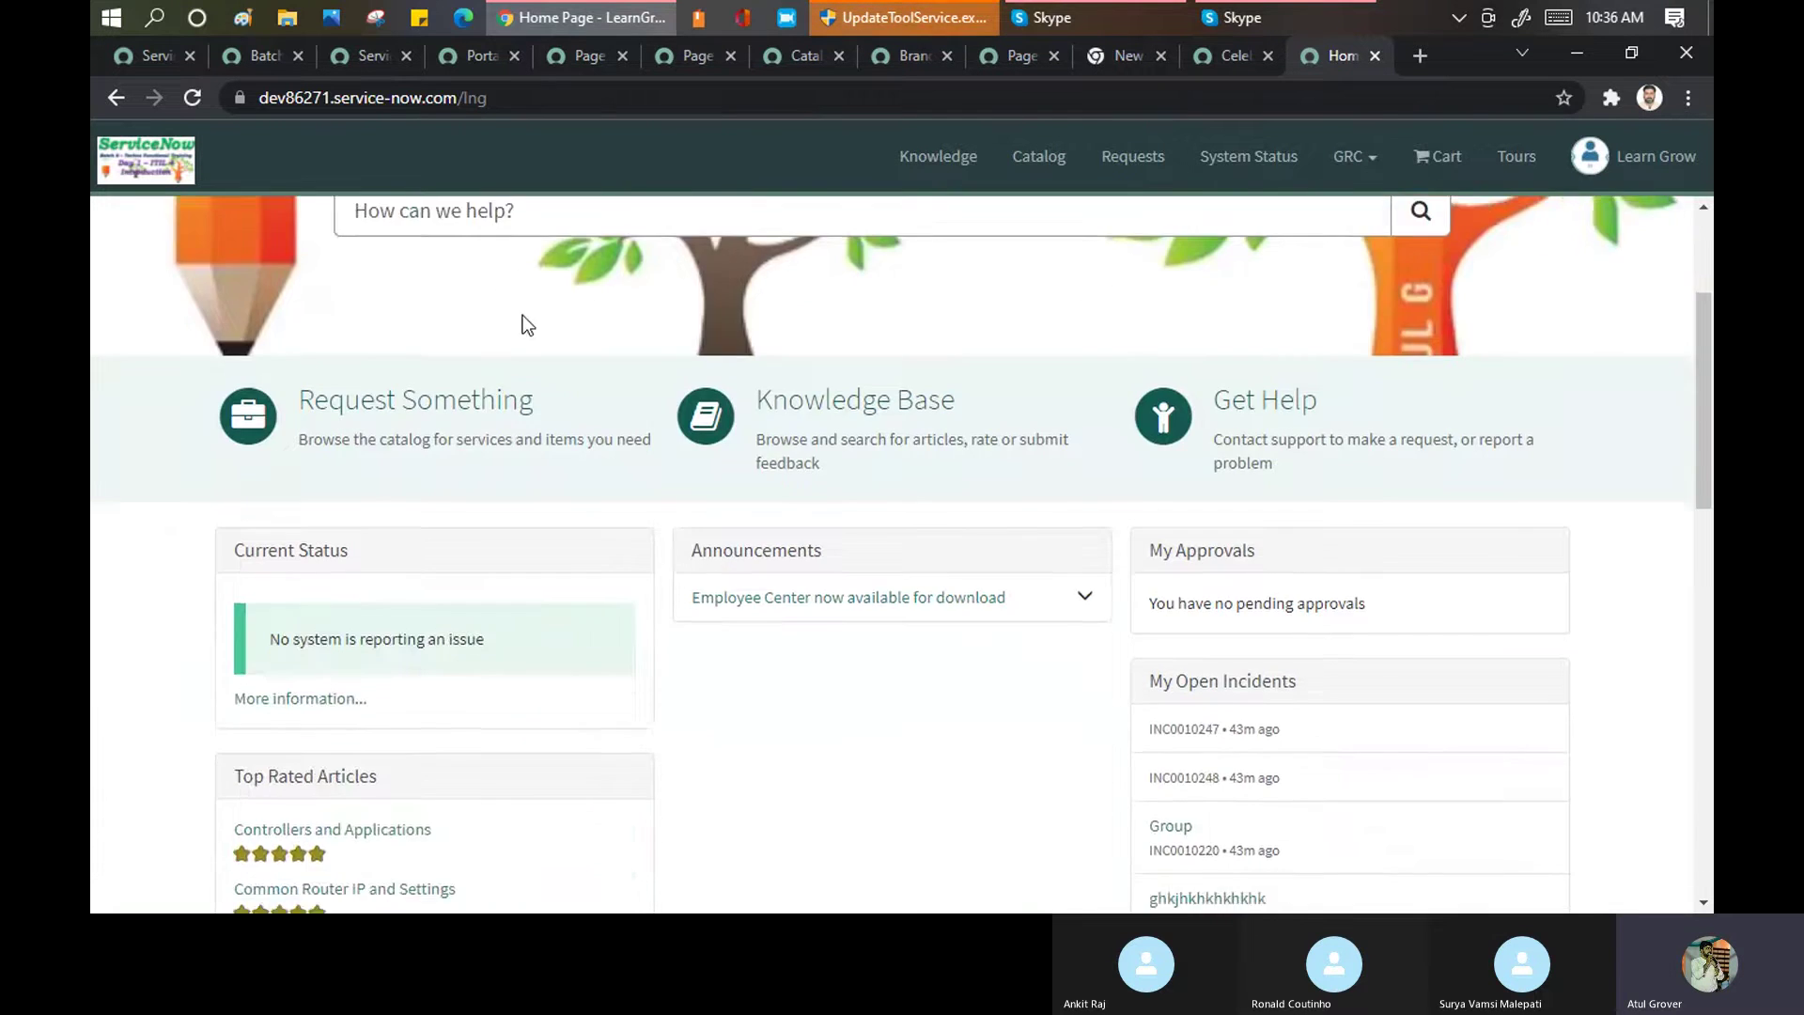
{"action": "scroll", "coordinate": [528, 357], "scroll_direction": "up", "scroll_amount": 7}
{"action": "scroll", "coordinate": [528, 359], "scroll_direction": "up", "scroll_amount": 10}
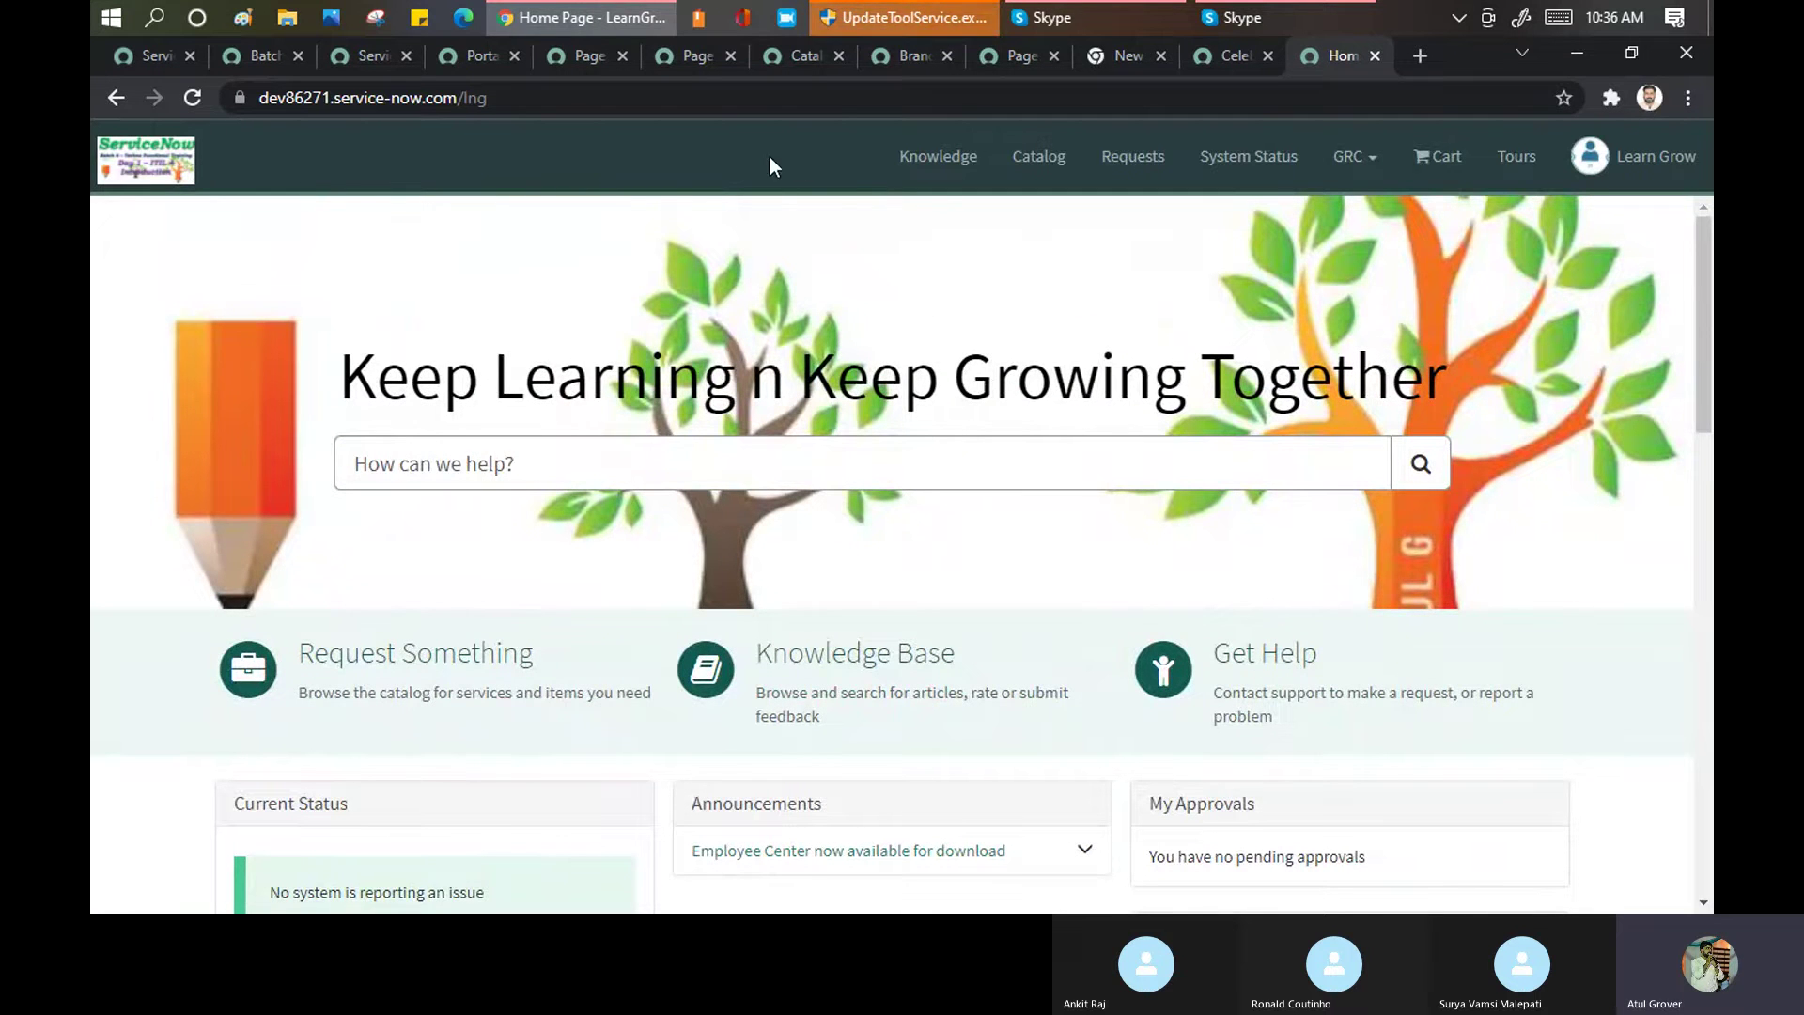
Paste back the two color variables, then delete all CSS variables and save the portal
{"action": "left_click", "coordinate": [476, 58]}
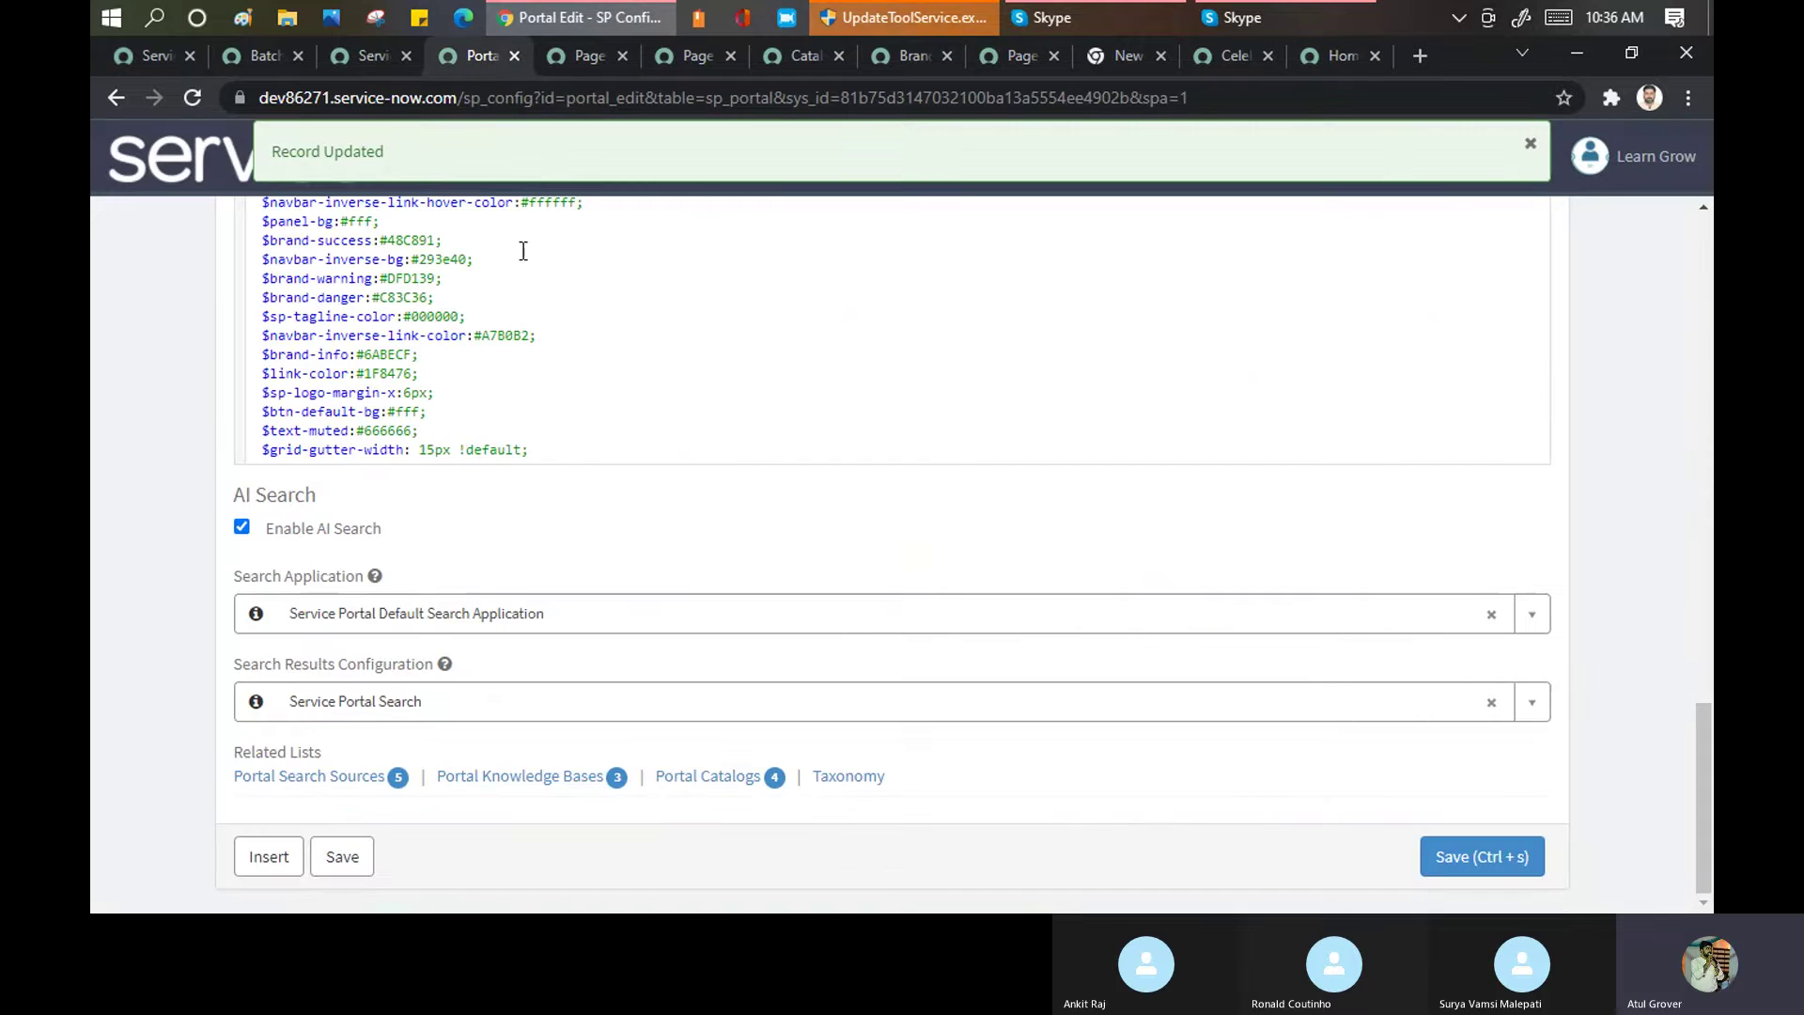
{"action": "scroll", "coordinate": [517, 419], "scroll_direction": "up", "scroll_amount": 5}
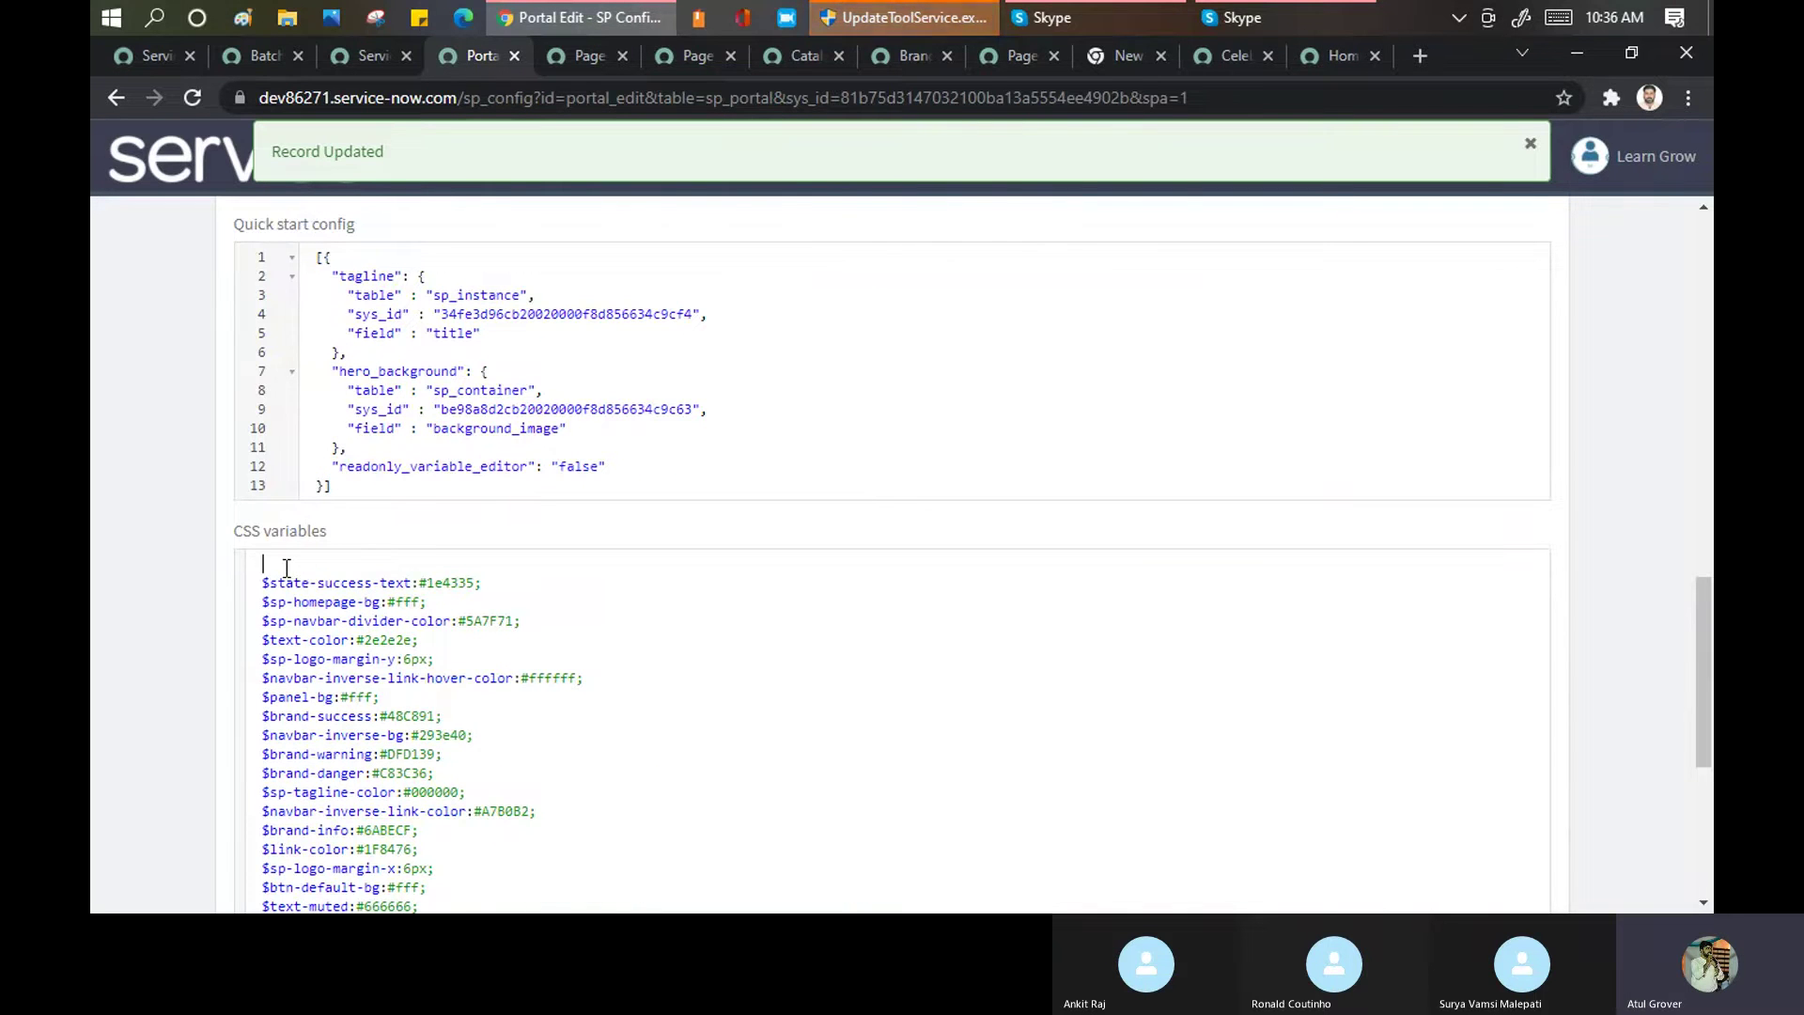
{"action": "type", "text": "$brand-primary:#1F8476; $body-bg:#ffffff;"}
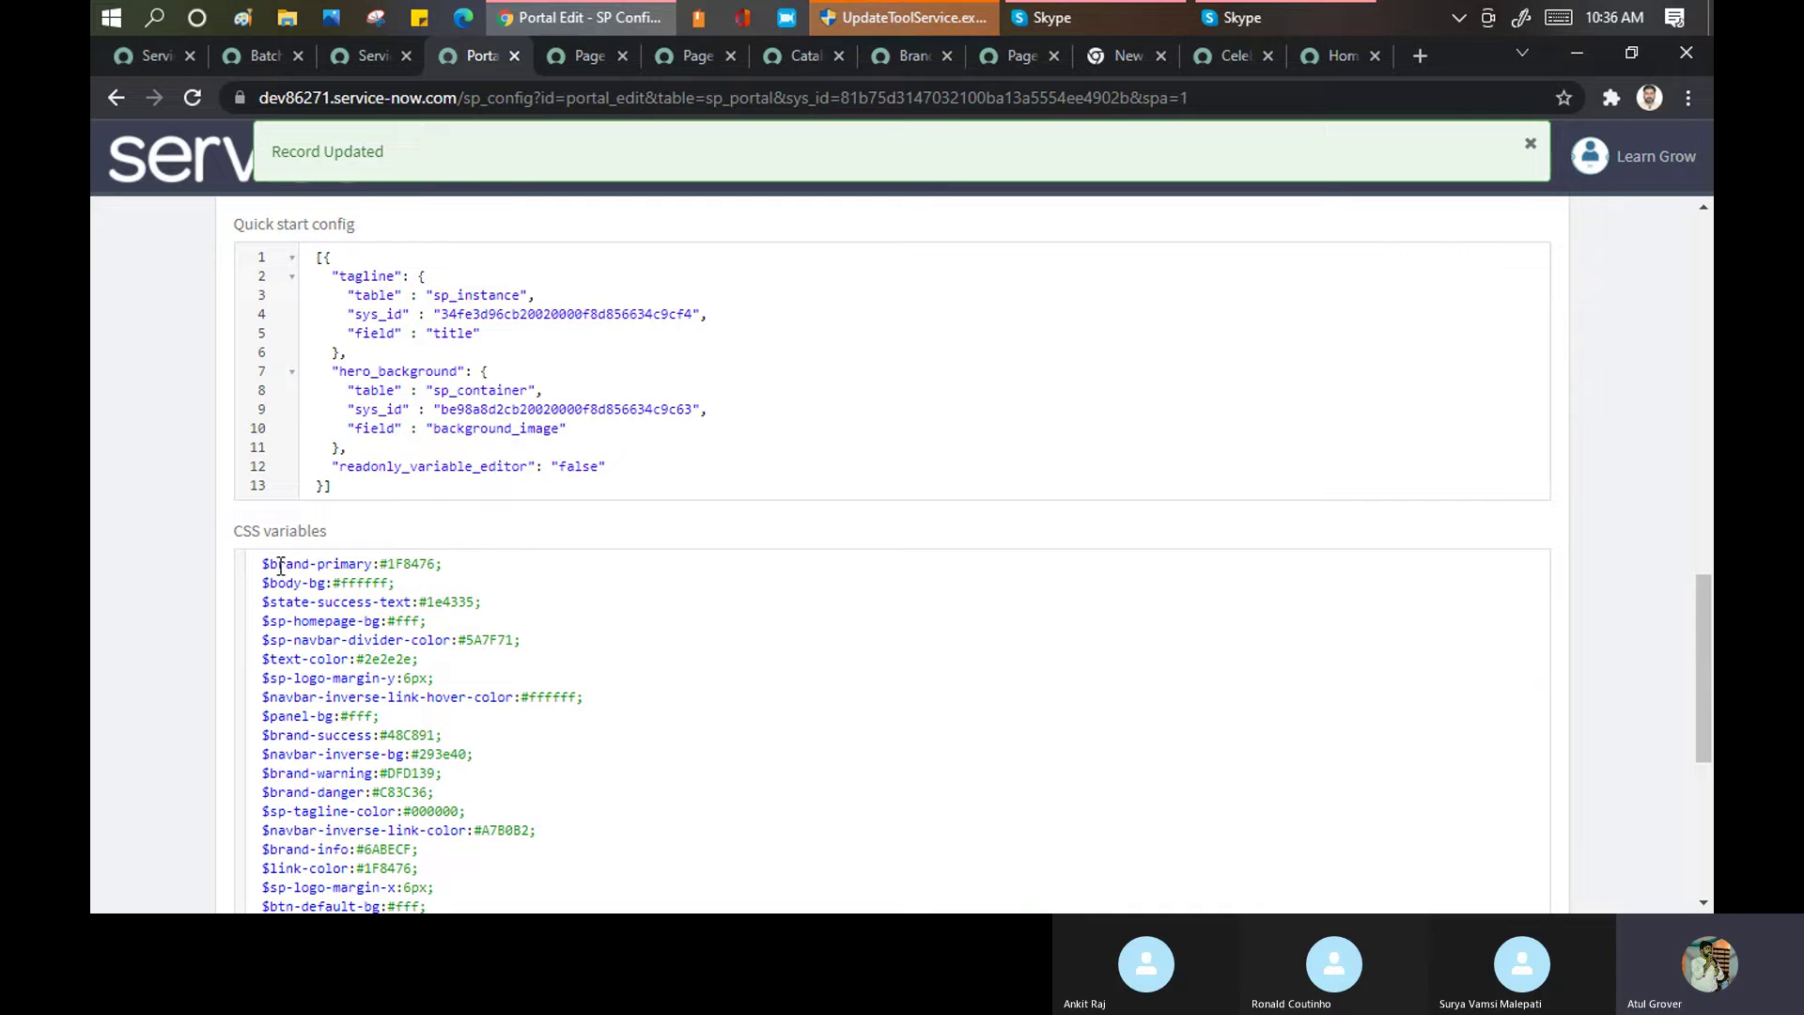
{"action": "left_click_drag", "start_coordinate": [255, 568], "coordinate": [555, 480]}
{"action": "key", "text": "BackSpace"}
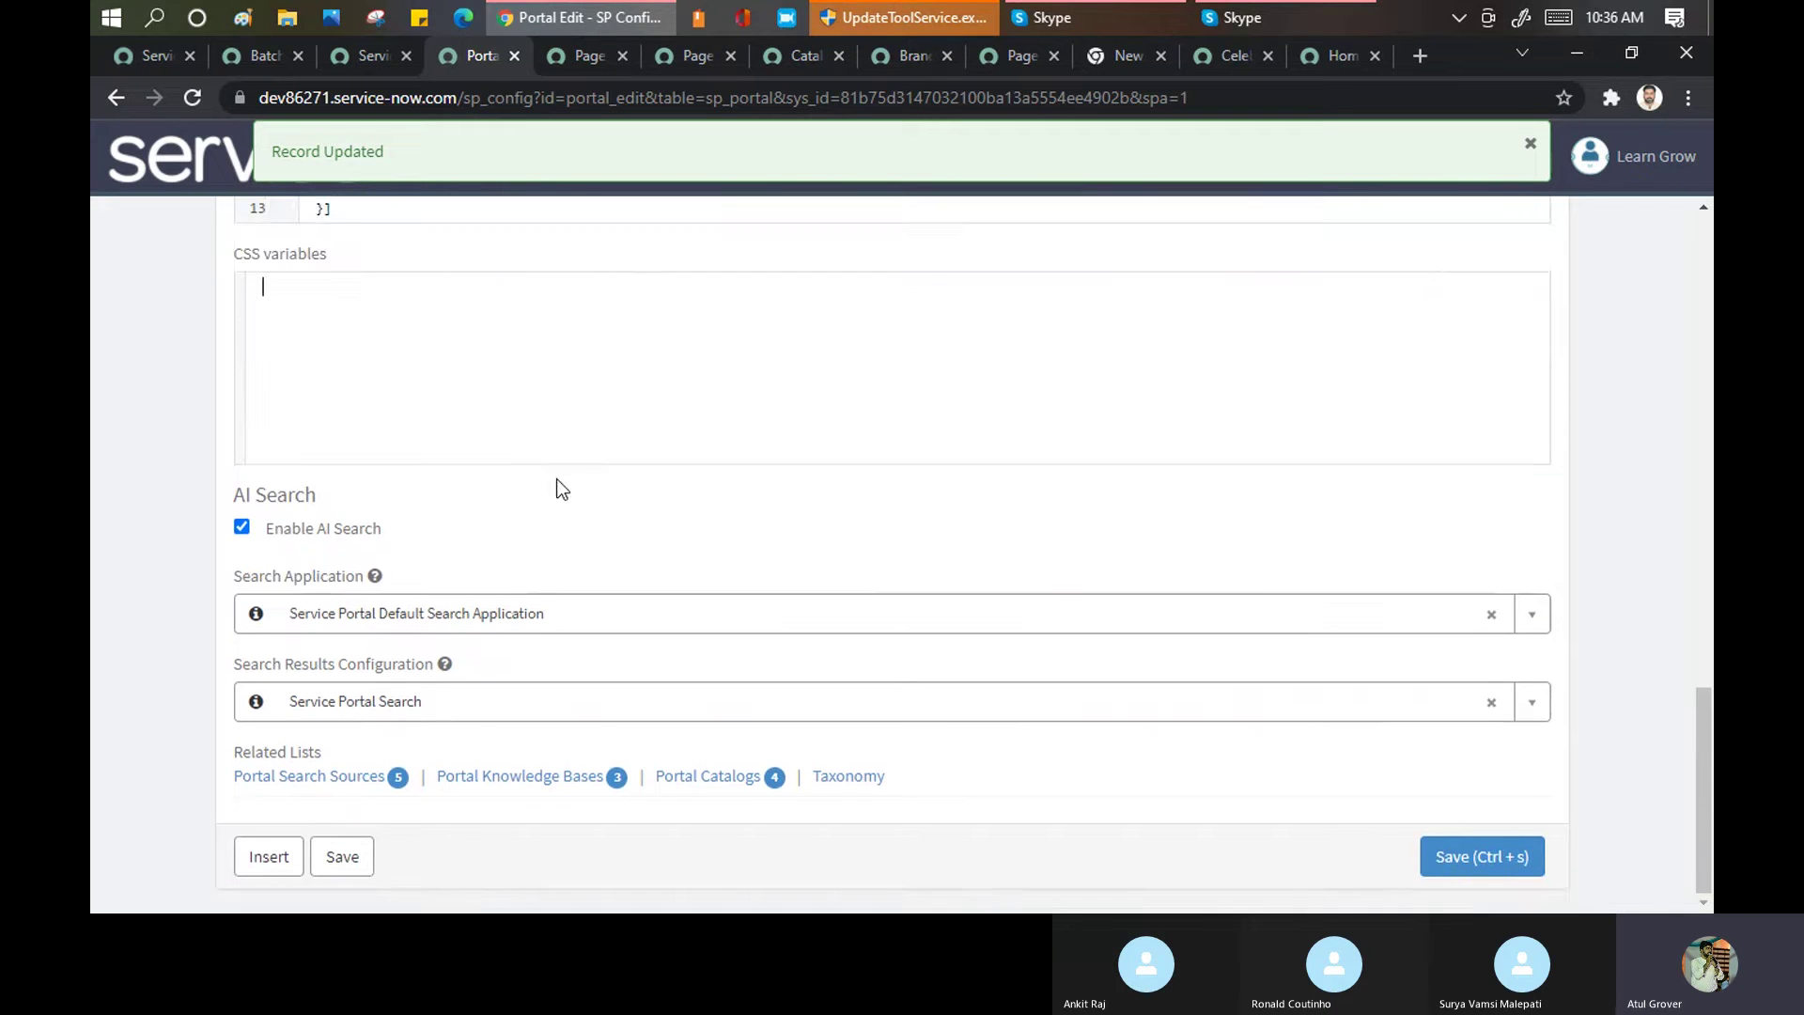
{"action": "left_click", "coordinate": [1461, 850]}
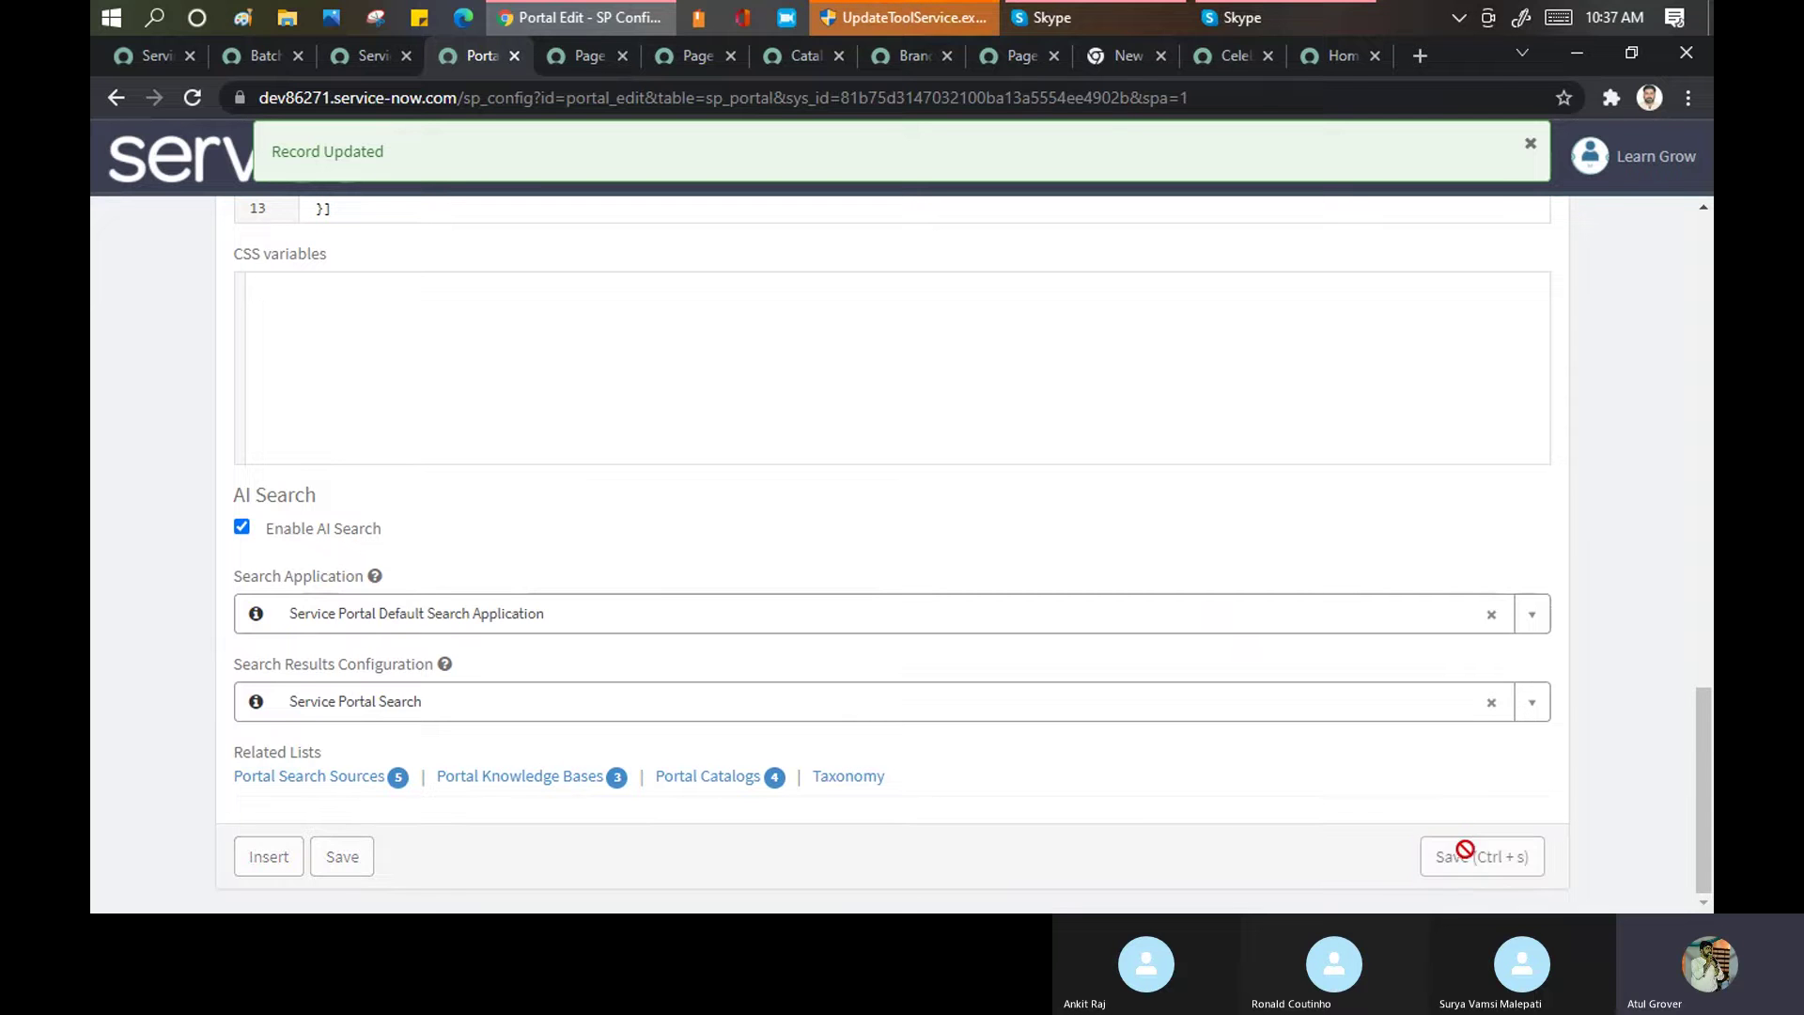
Reload the /lng home page and highlight the hero heading to inspect its default styling
{"action": "left_click", "coordinate": [1328, 58]}
{"action": "left_click", "coordinate": [687, 106]}
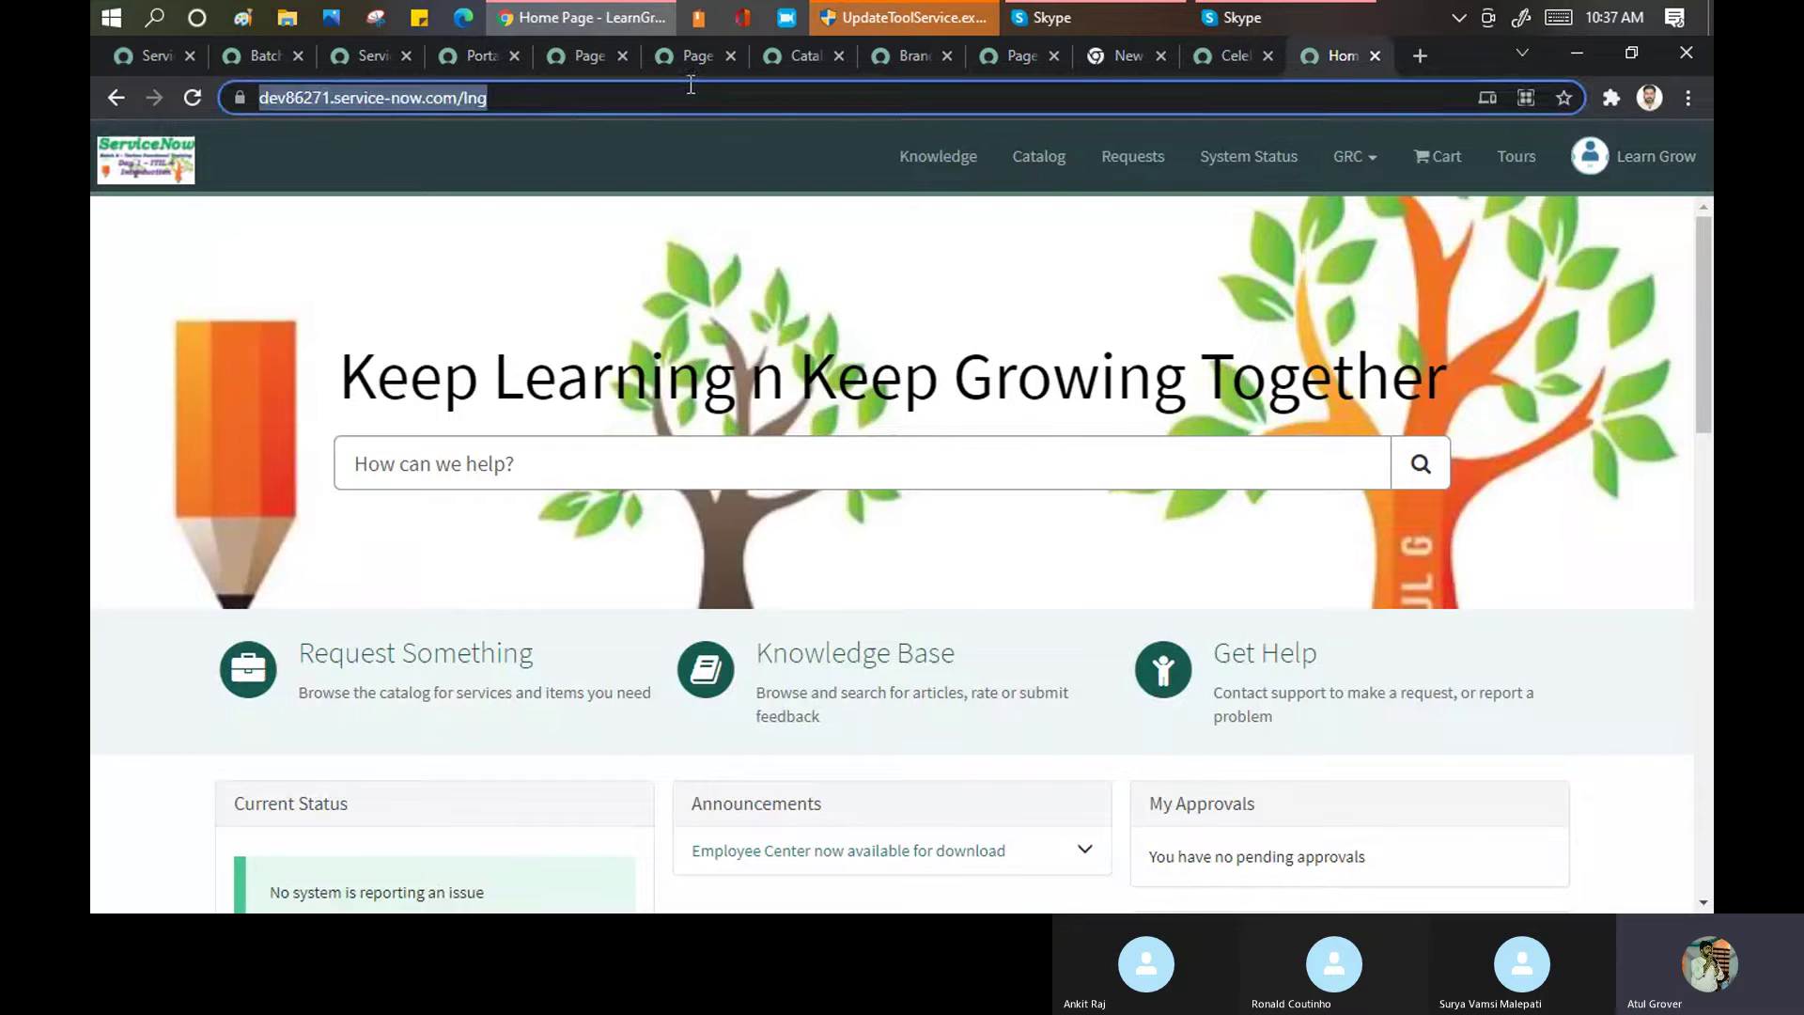
{"action": "key", "text": "Return"}
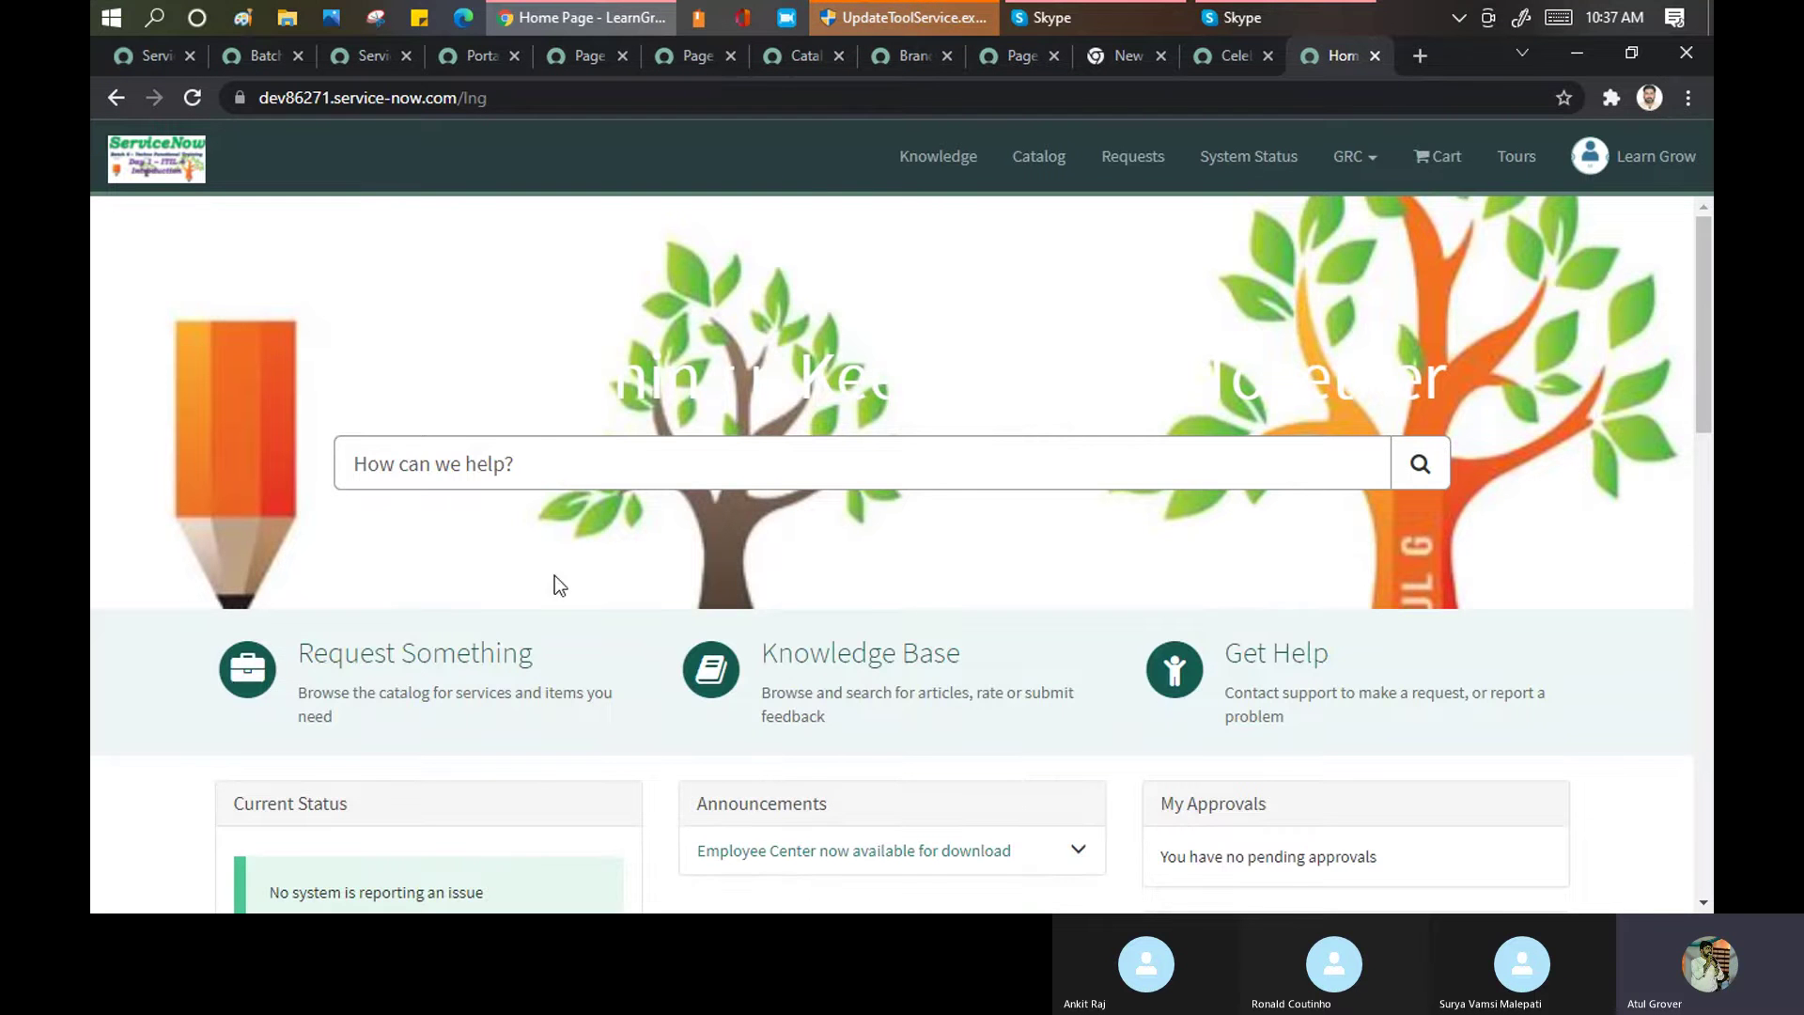
{"action": "scroll", "coordinate": [651, 379], "scroll_direction": "down", "scroll_amount": 1}
{"action": "scroll", "coordinate": [658, 394], "scroll_direction": "down", "scroll_amount": 3}
{"action": "scroll", "coordinate": [662, 421], "scroll_direction": "up", "scroll_amount": 4}
{"action": "left_click_drag", "start_coordinate": [612, 376], "coordinate": [1451, 355]}
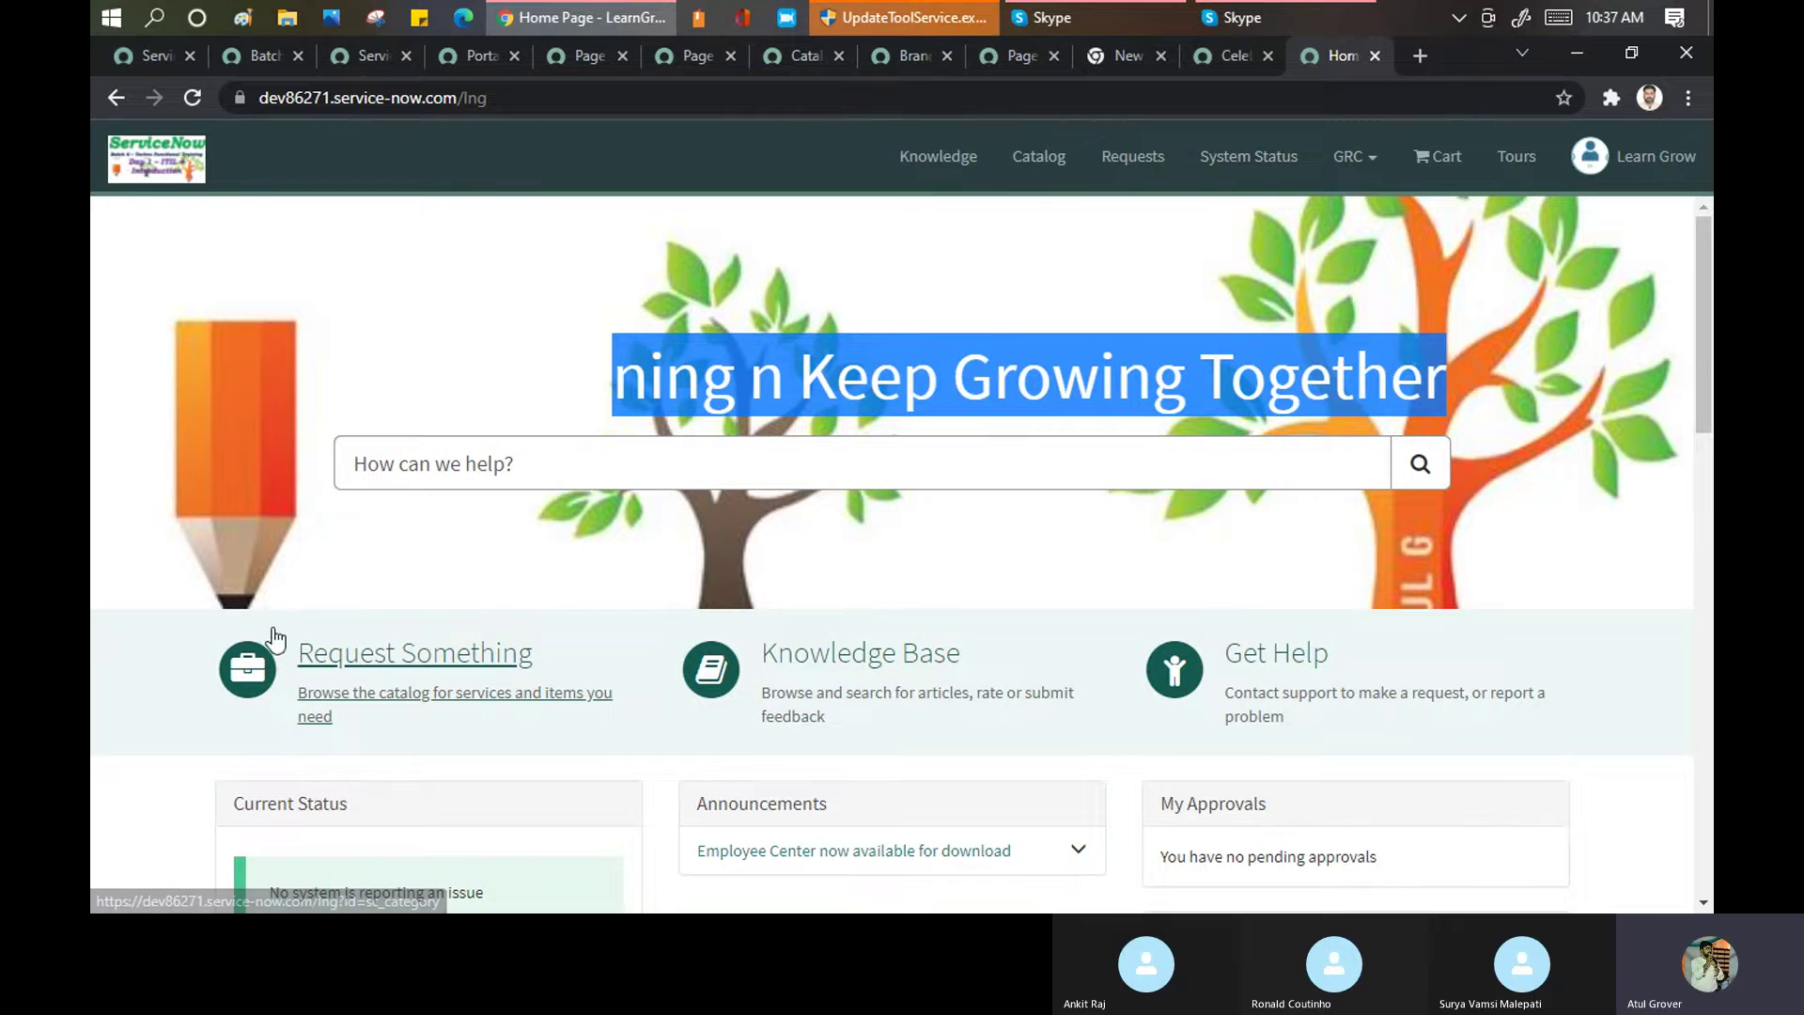
{"action": "scroll", "coordinate": [221, 314], "scroll_direction": "down", "scroll_amount": 1}
{"action": "scroll", "coordinate": [141, 273], "scroll_direction": "up", "scroll_amount": 1}
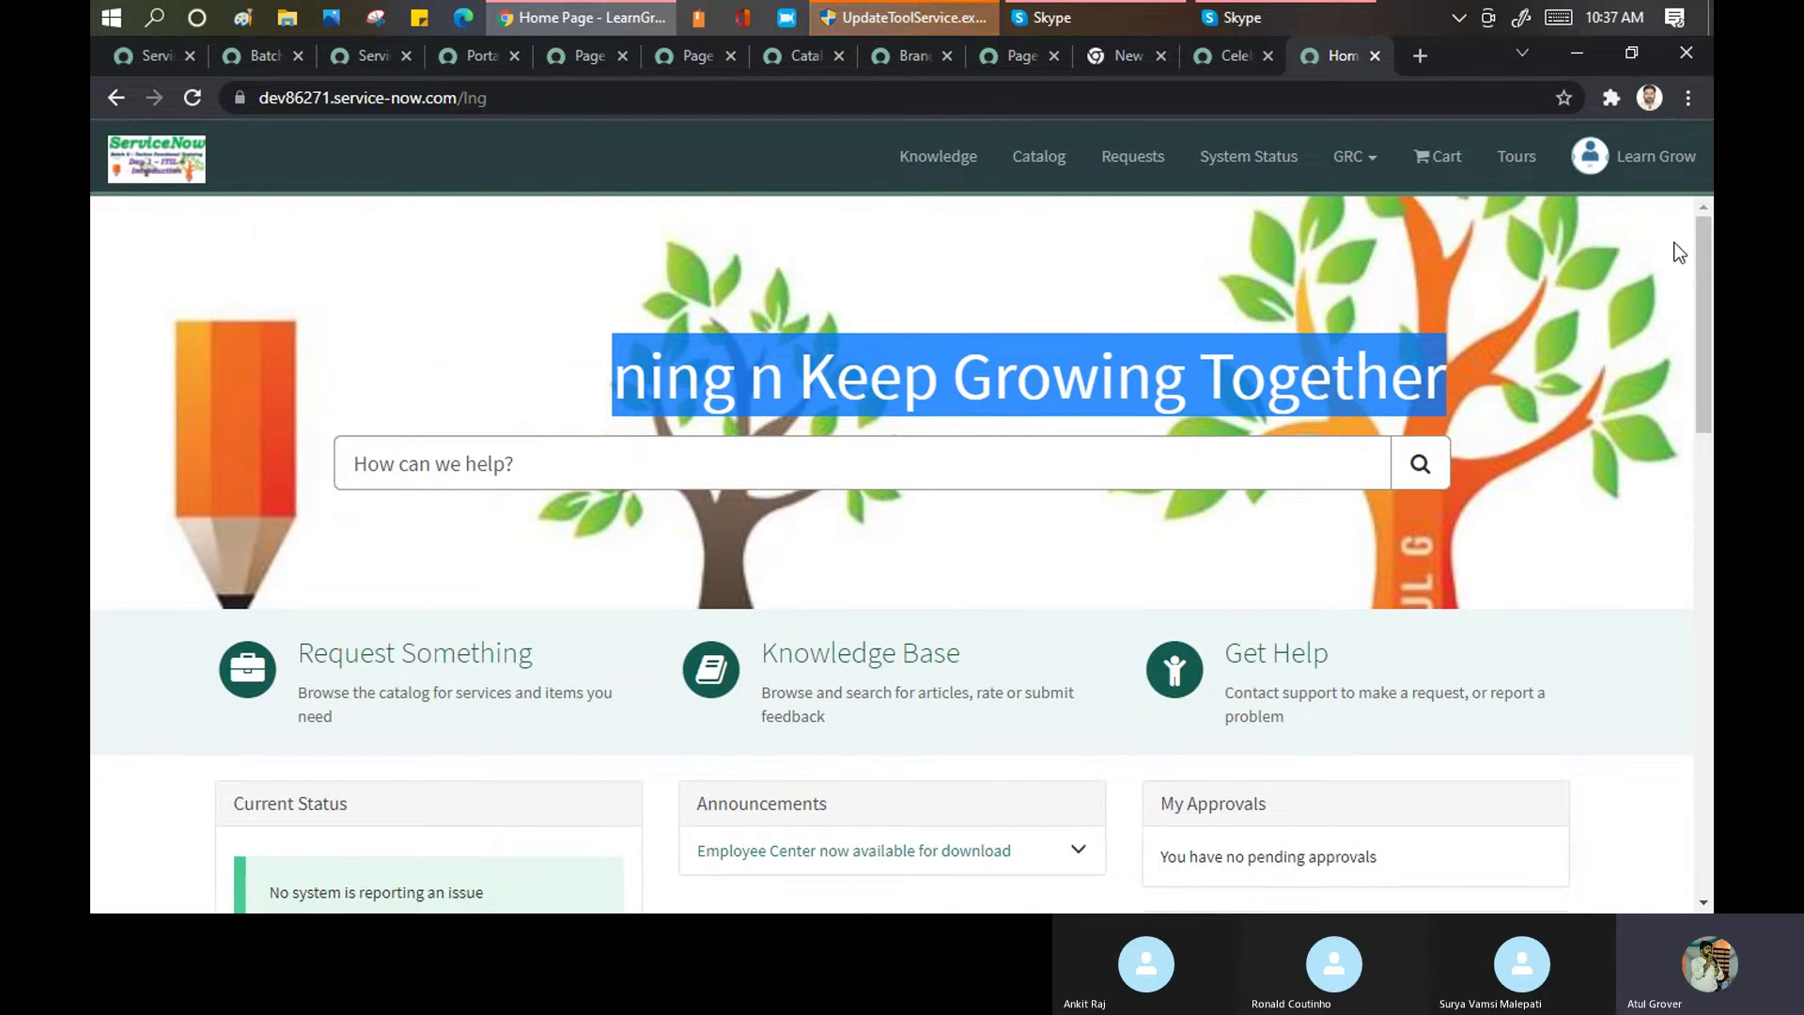
{"action": "scroll", "coordinate": [1671, 274], "scroll_direction": "down", "scroll_amount": 8}
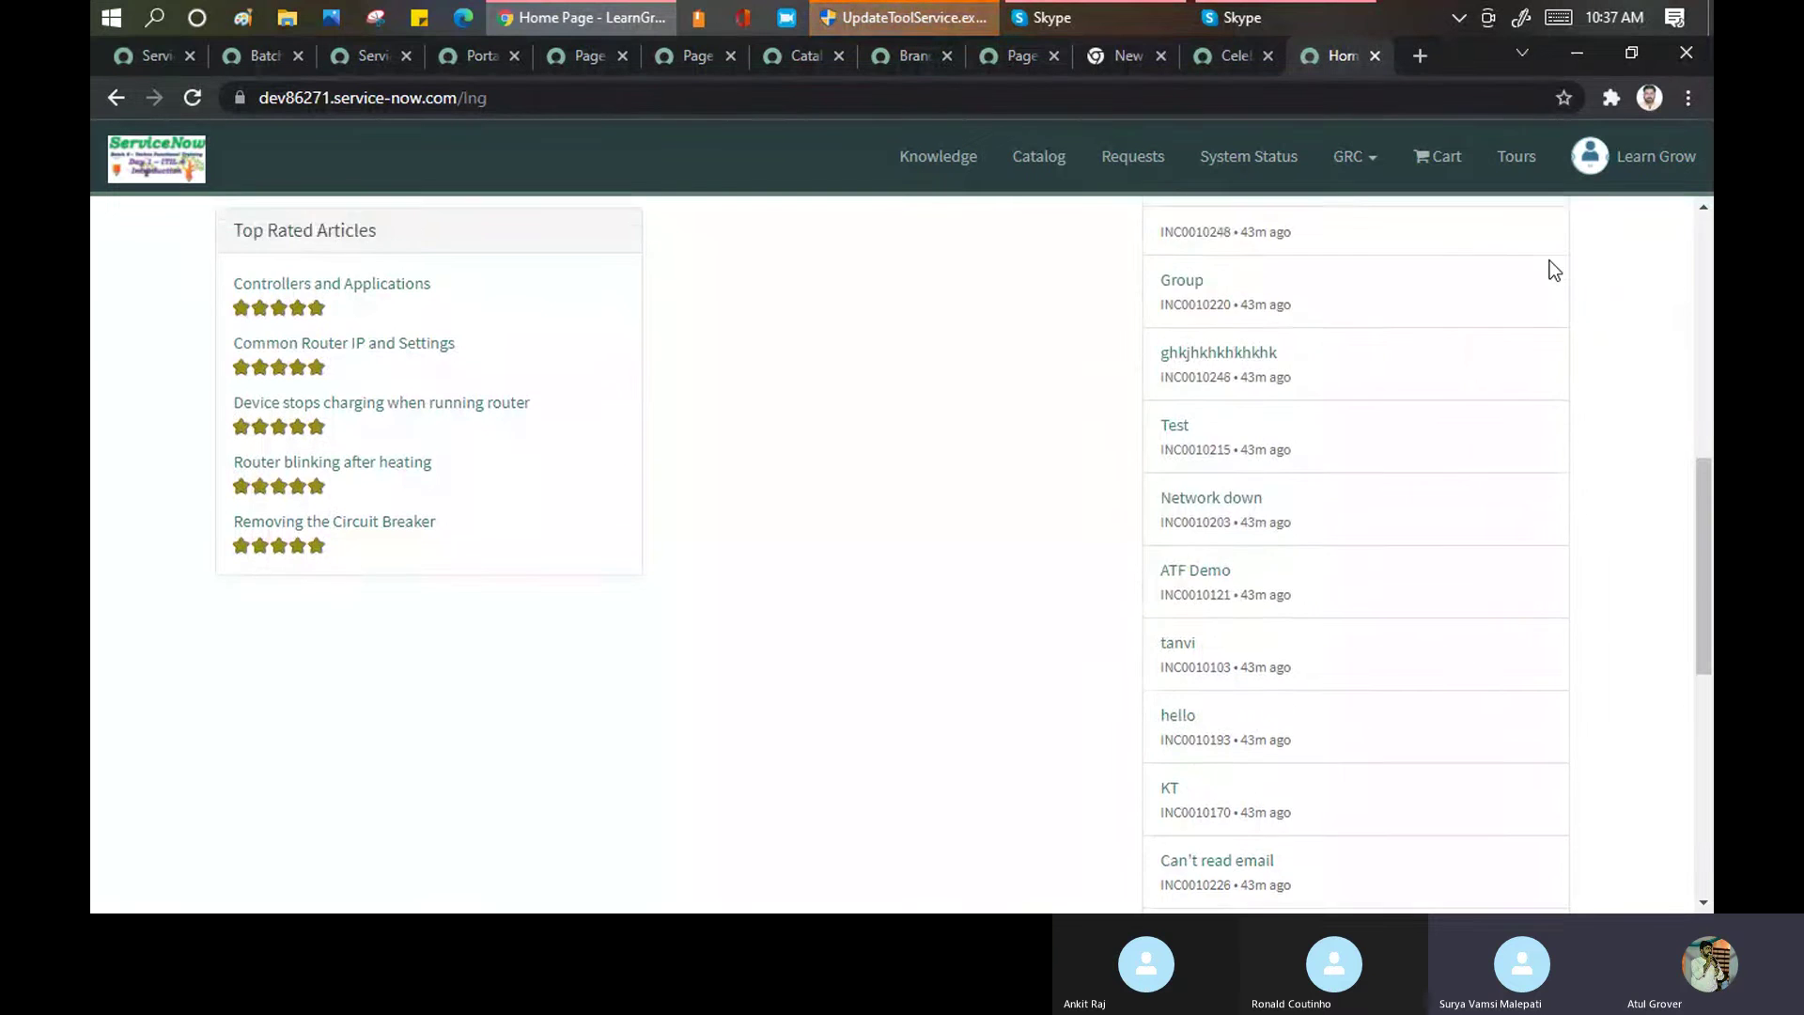
{"action": "scroll", "coordinate": [1550, 270], "scroll_direction": "up", "scroll_amount": 5}
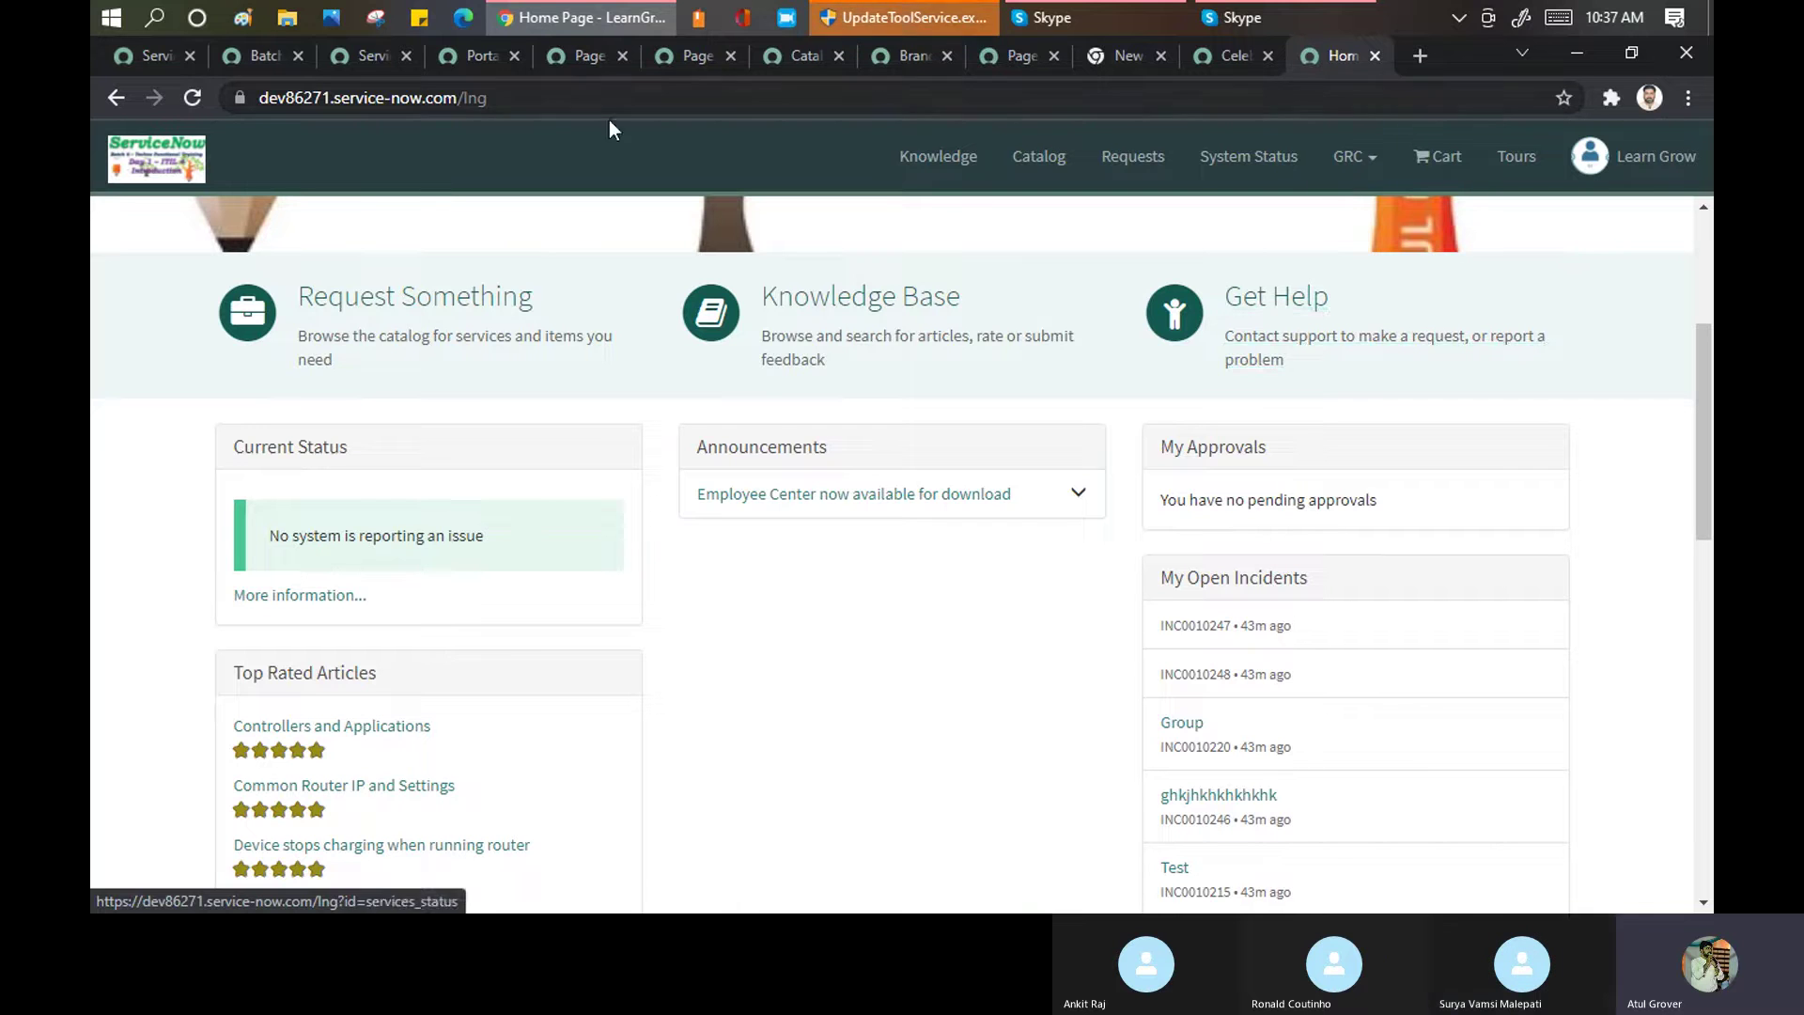
Paste the SCSS variables back into the empty CSS variables field and save the portal record
{"action": "left_click", "coordinate": [461, 56]}
{"action": "left_click", "coordinate": [325, 333]}
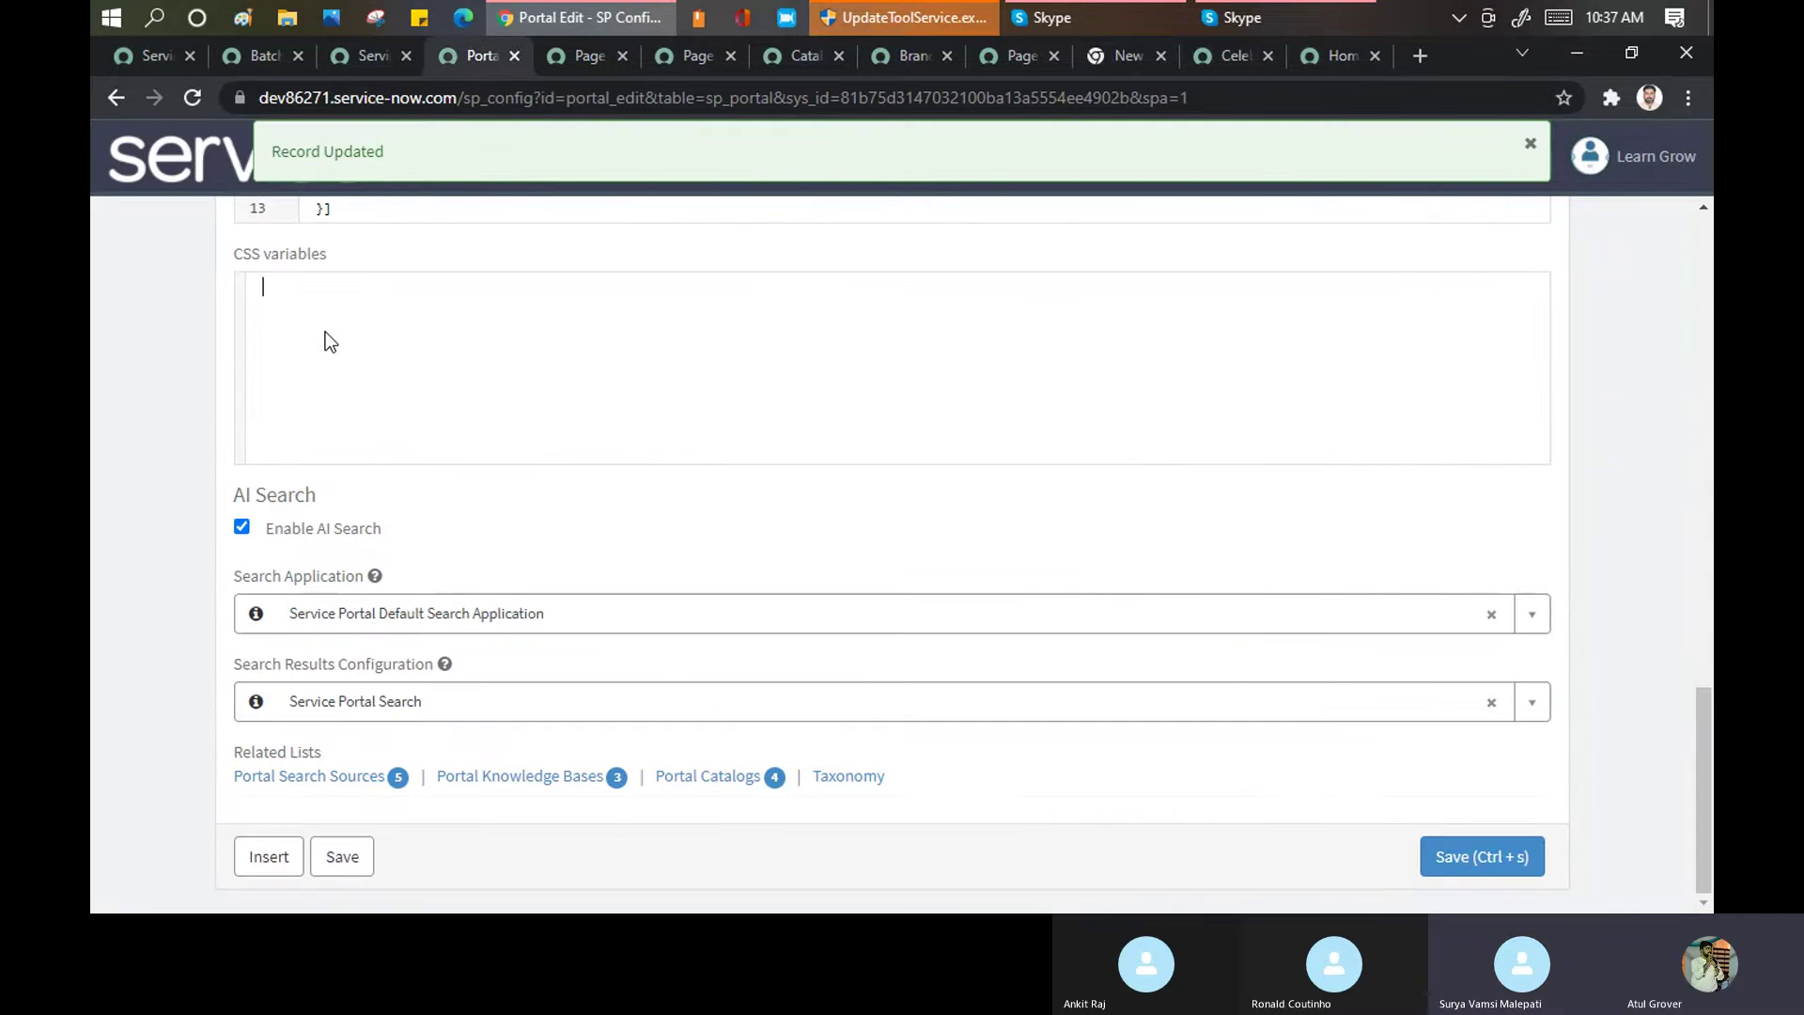
{"action": "key", "text": "ctrl+v"}
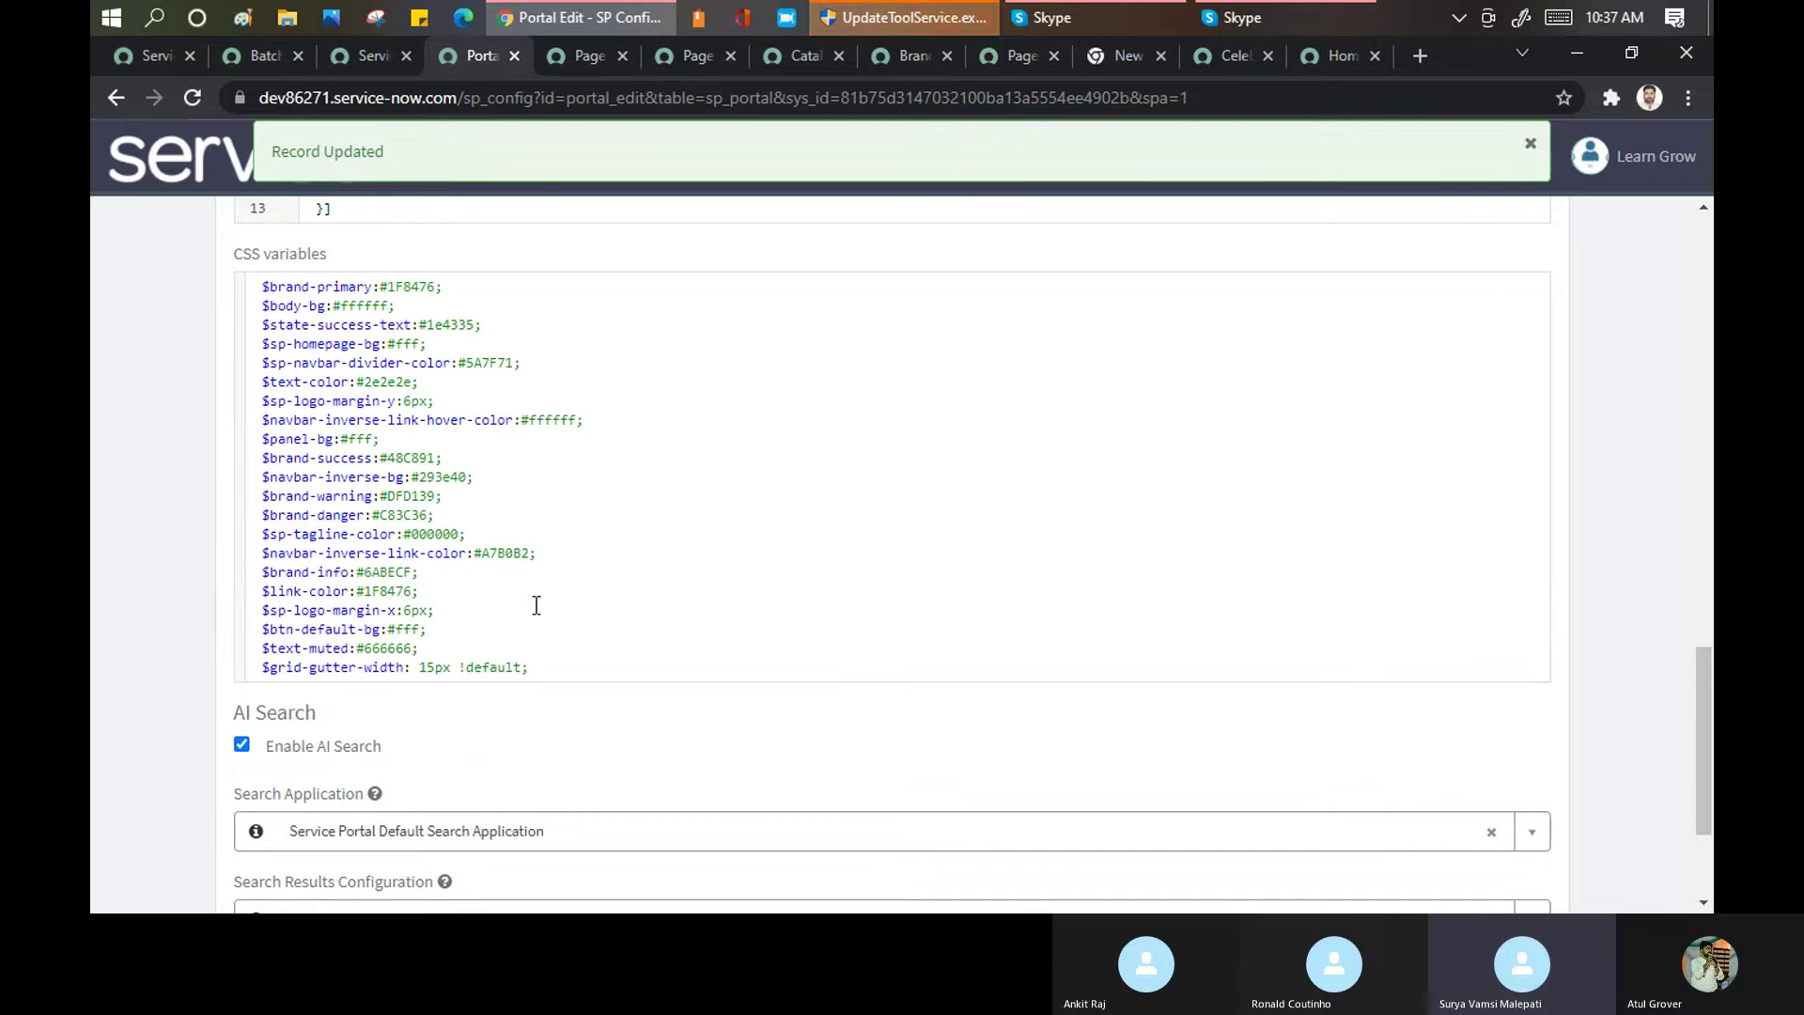
{"action": "scroll", "coordinate": [1295, 870], "scroll_direction": "down", "scroll_amount": 2}
{"action": "left_click", "coordinate": [1443, 857]}
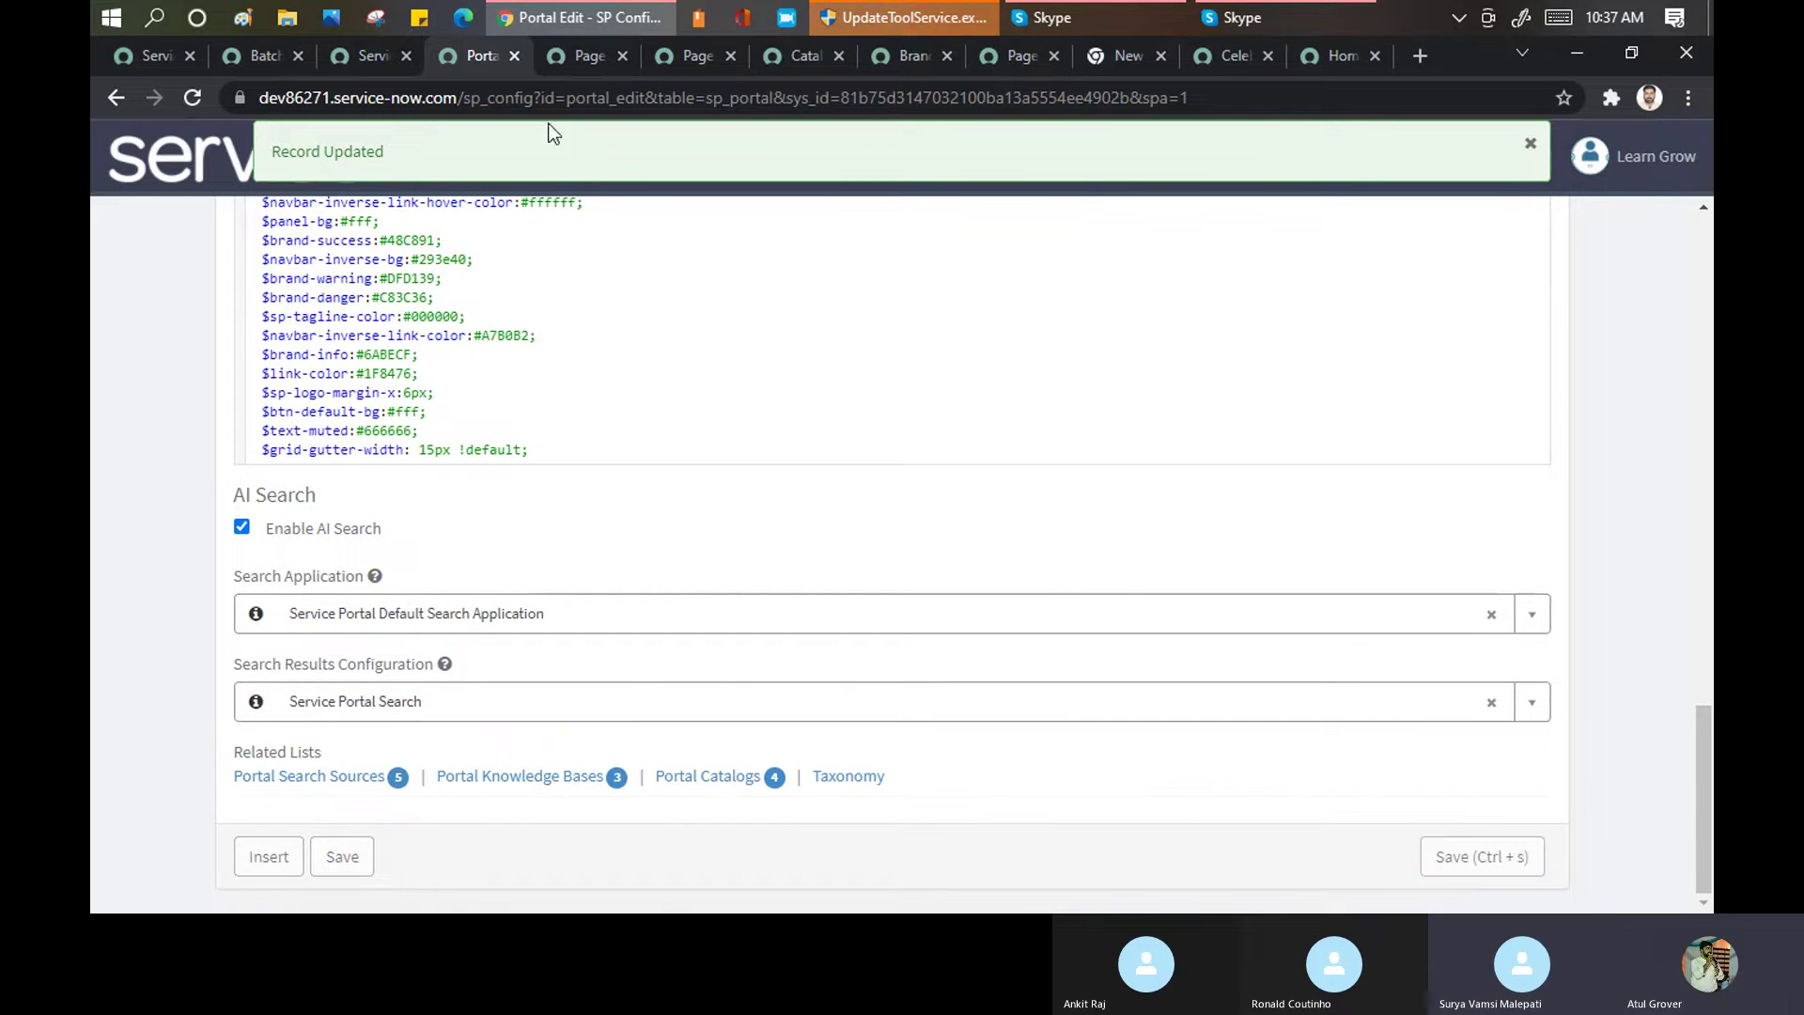
{"action": "left_click", "coordinate": [358, 49]}
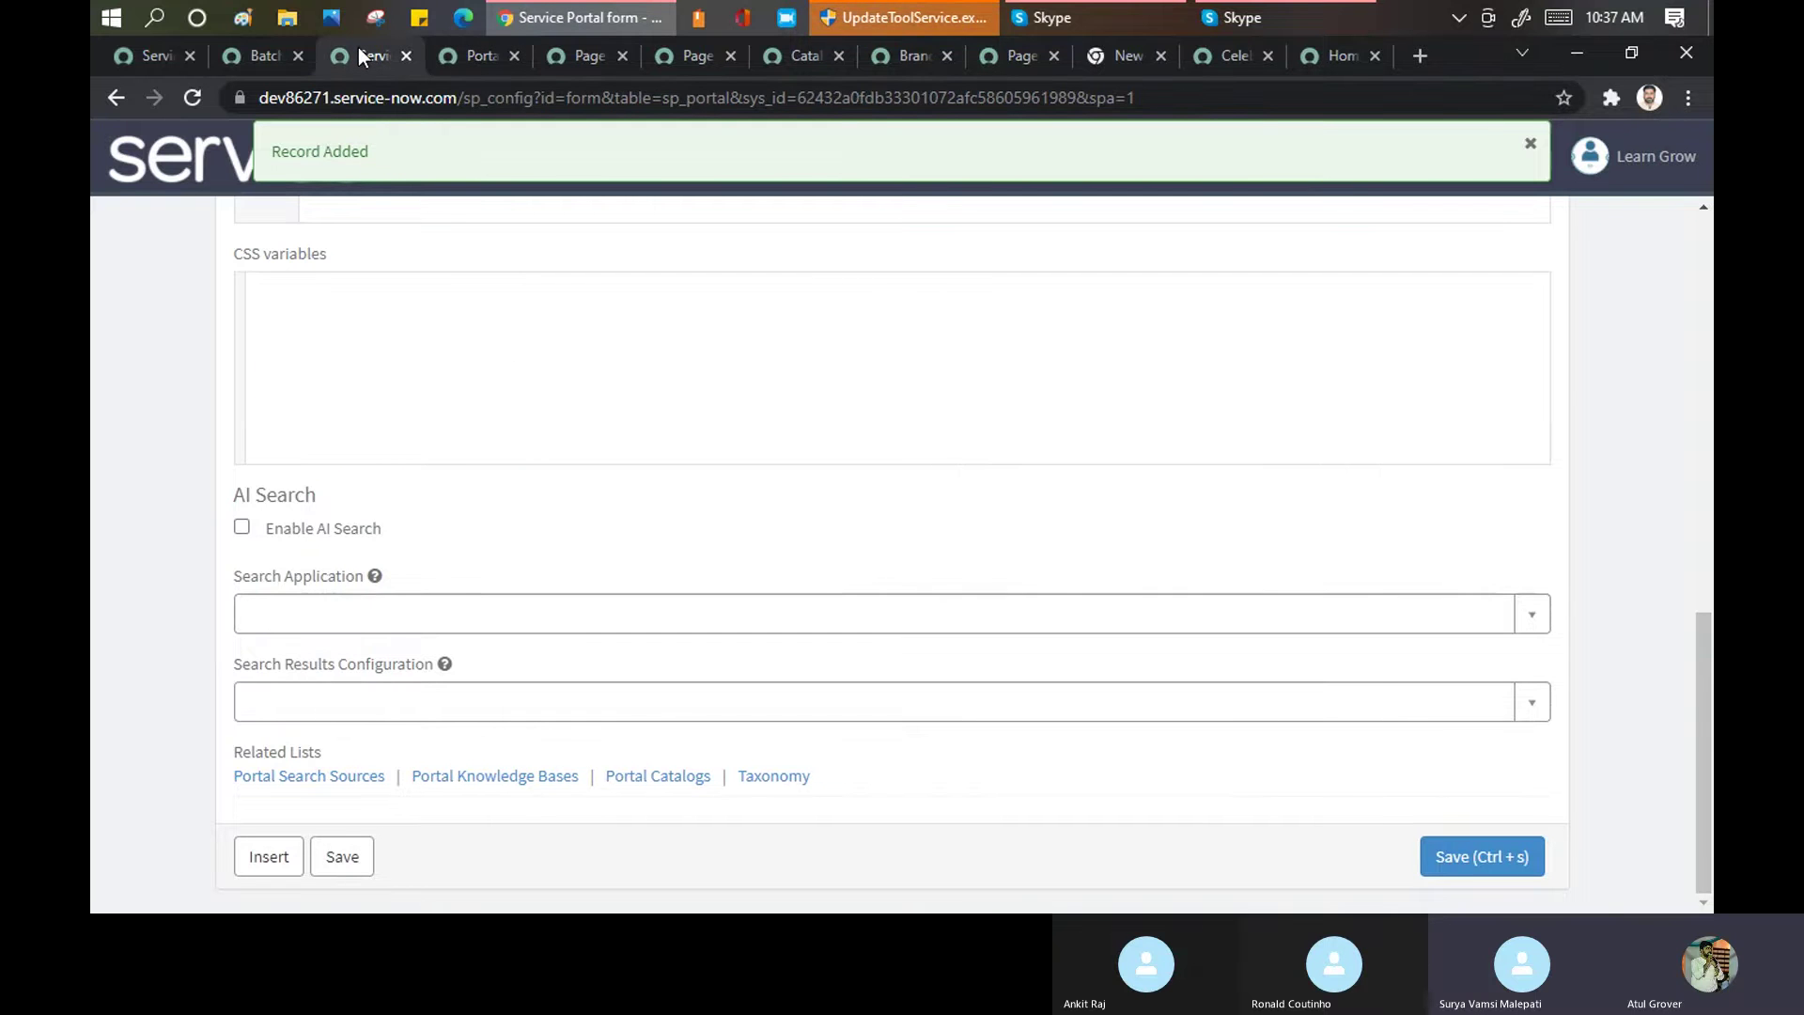
Open Service Portal > CSS, browse the 23 style sheets, and open esc-theme-includes.css
{"action": "left_click", "coordinate": [237, 59]}
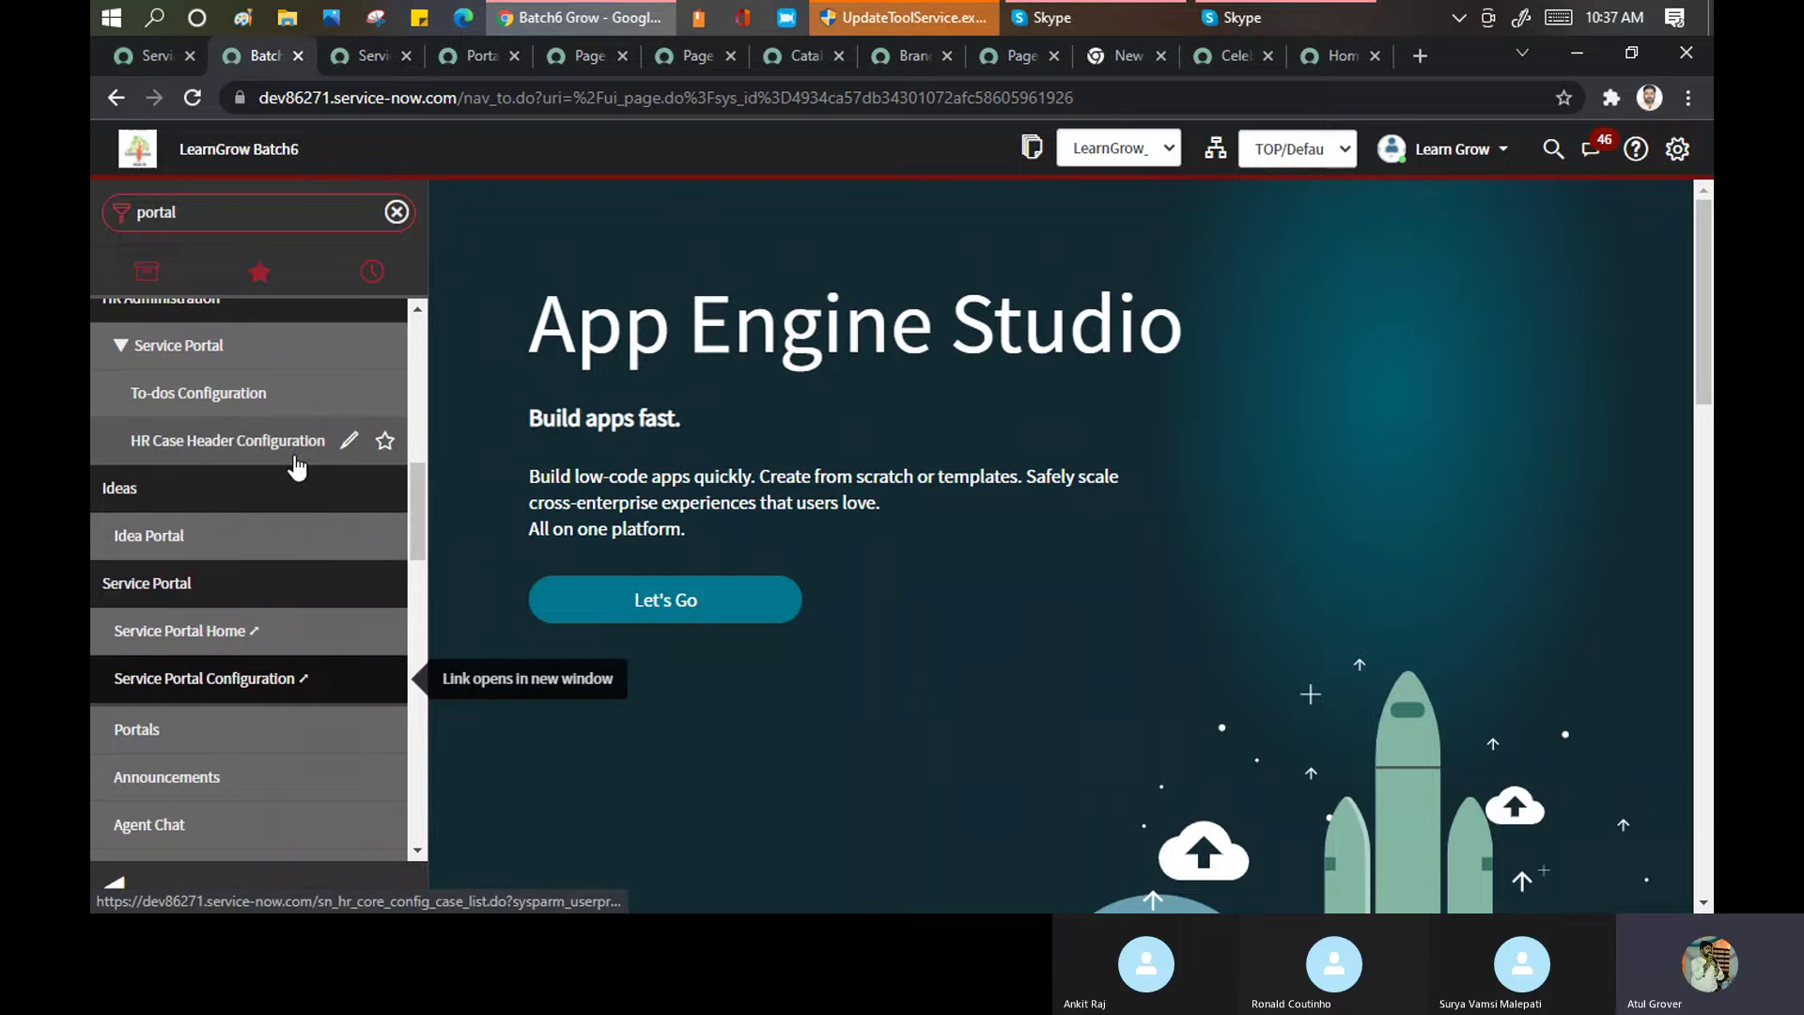
{"action": "scroll", "coordinate": [300, 473], "scroll_direction": "down", "scroll_amount": 1}
{"action": "scroll", "coordinate": [301, 473], "scroll_direction": "down", "scroll_amount": 5}
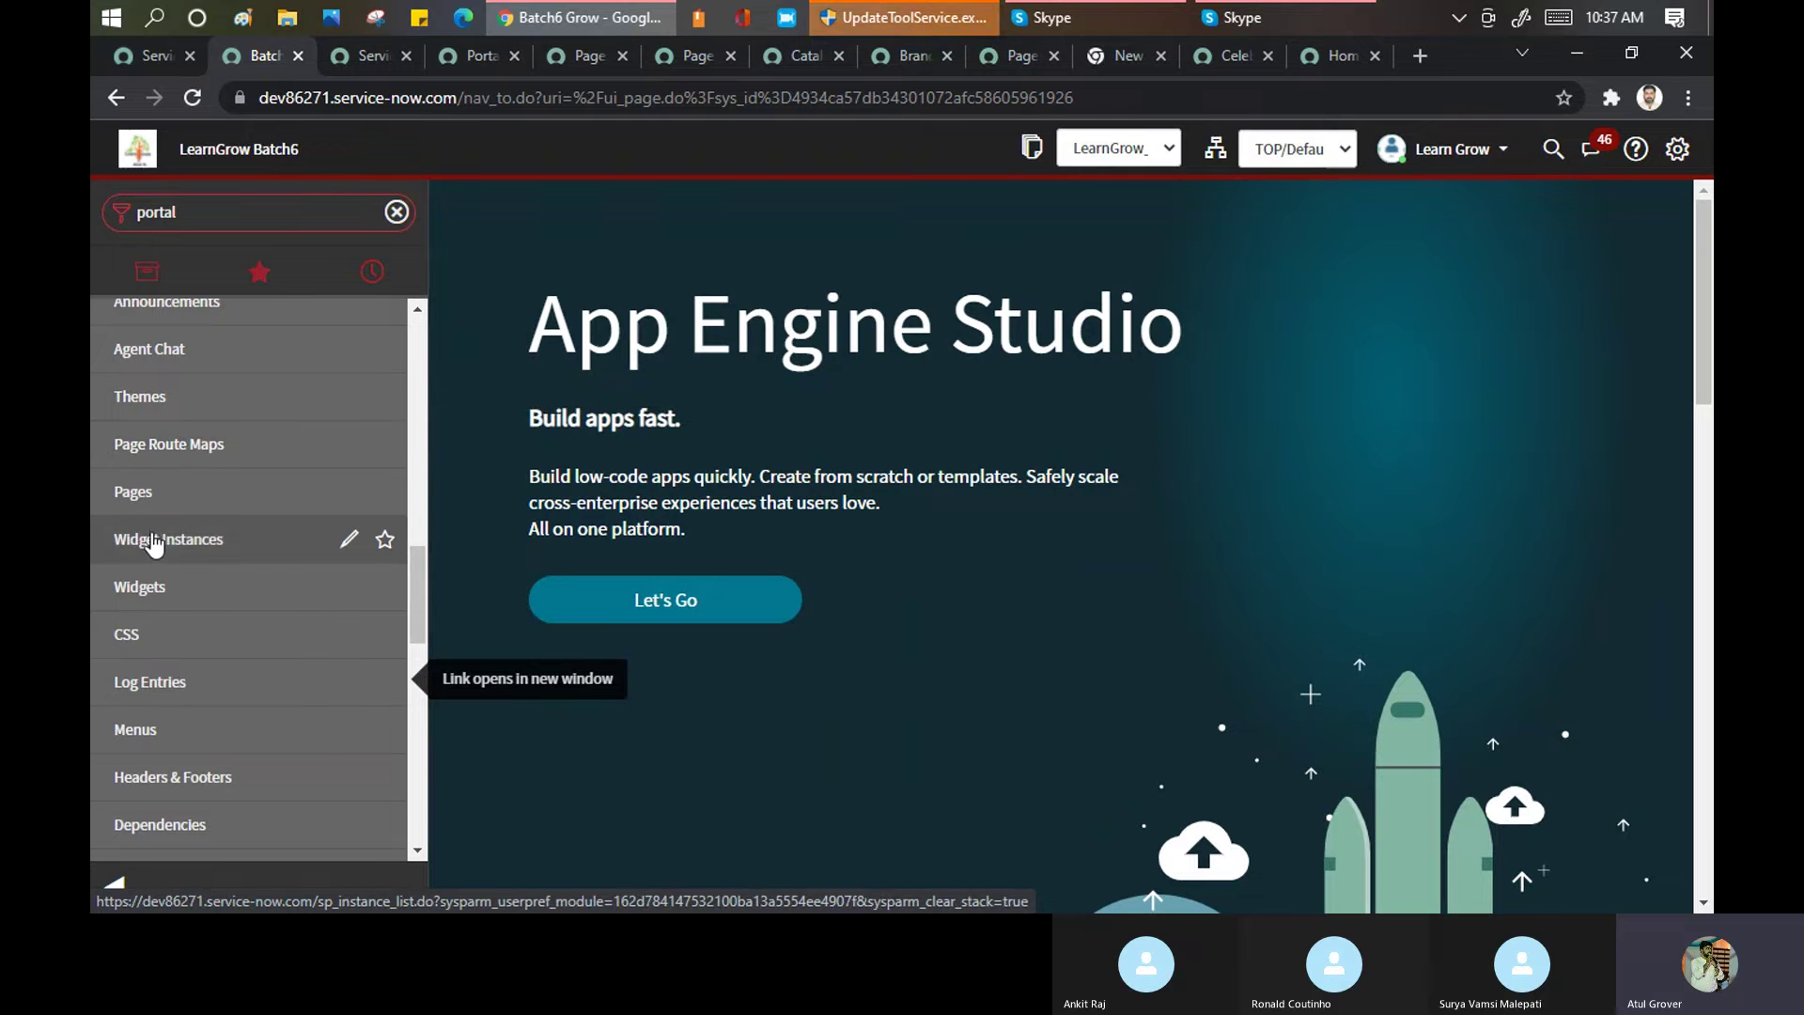
{"action": "left_click", "coordinate": [131, 639]}
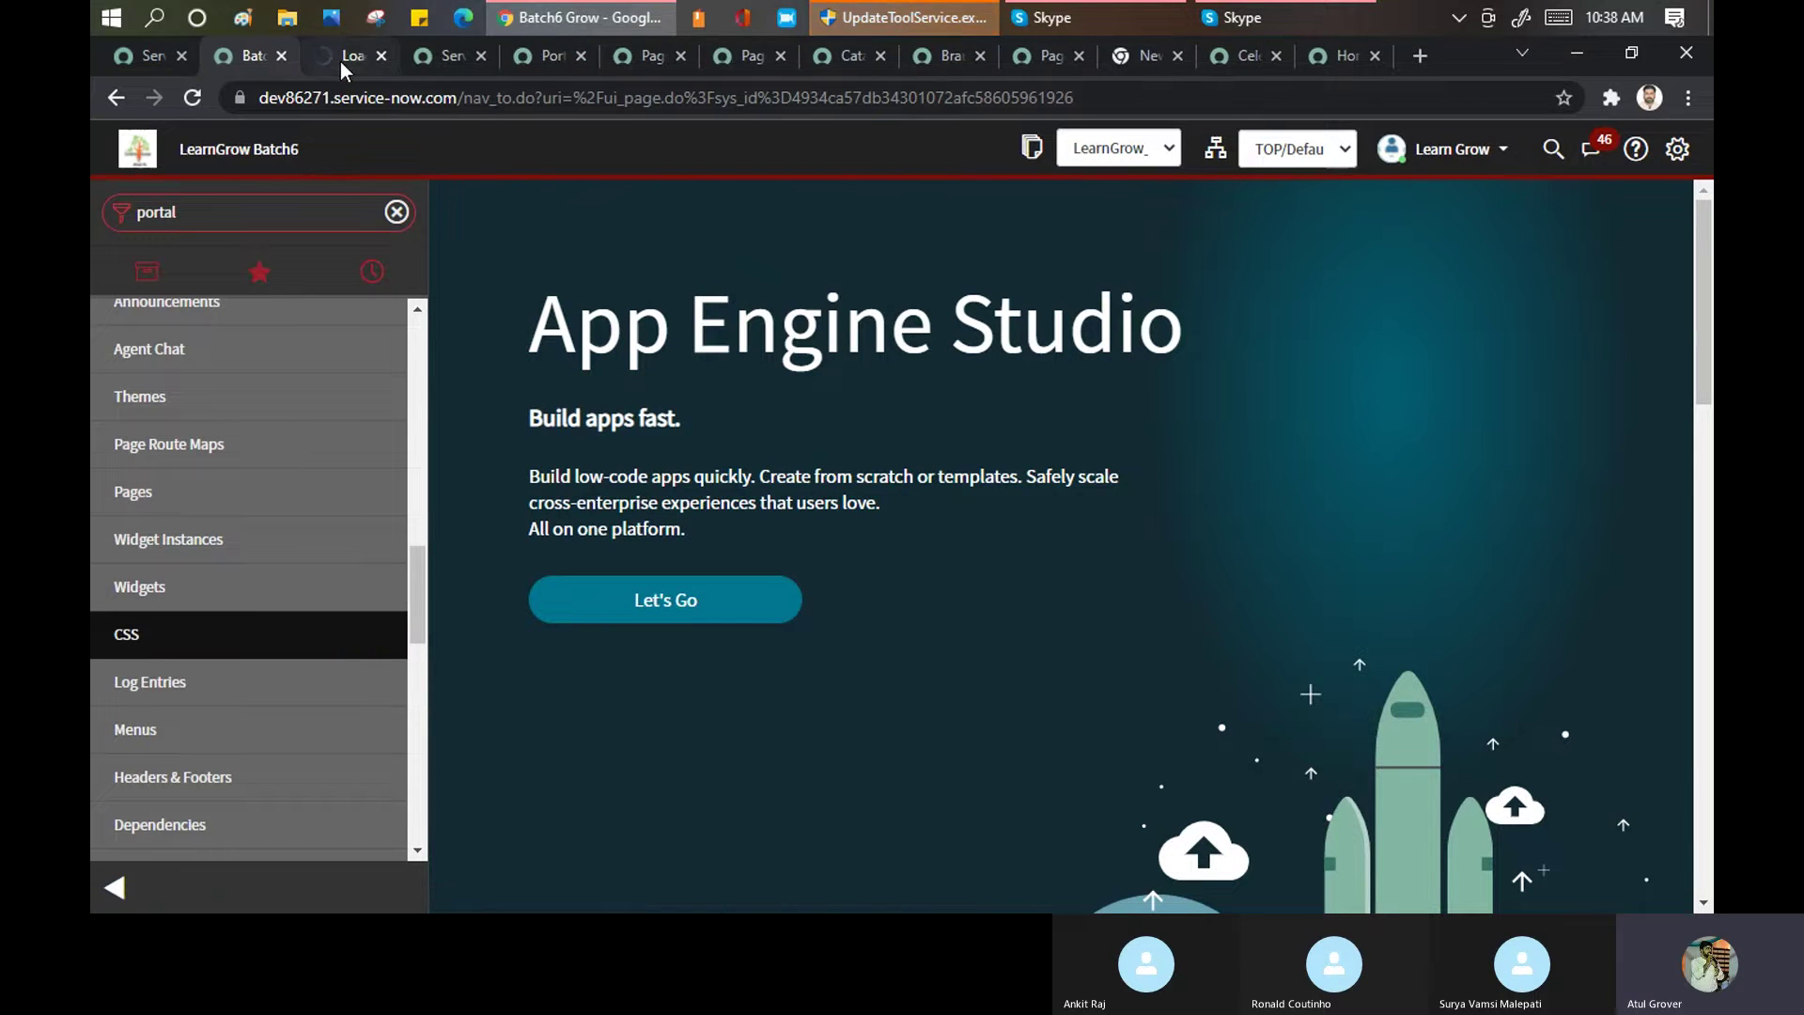
{"action": "left_click", "coordinate": [342, 58]}
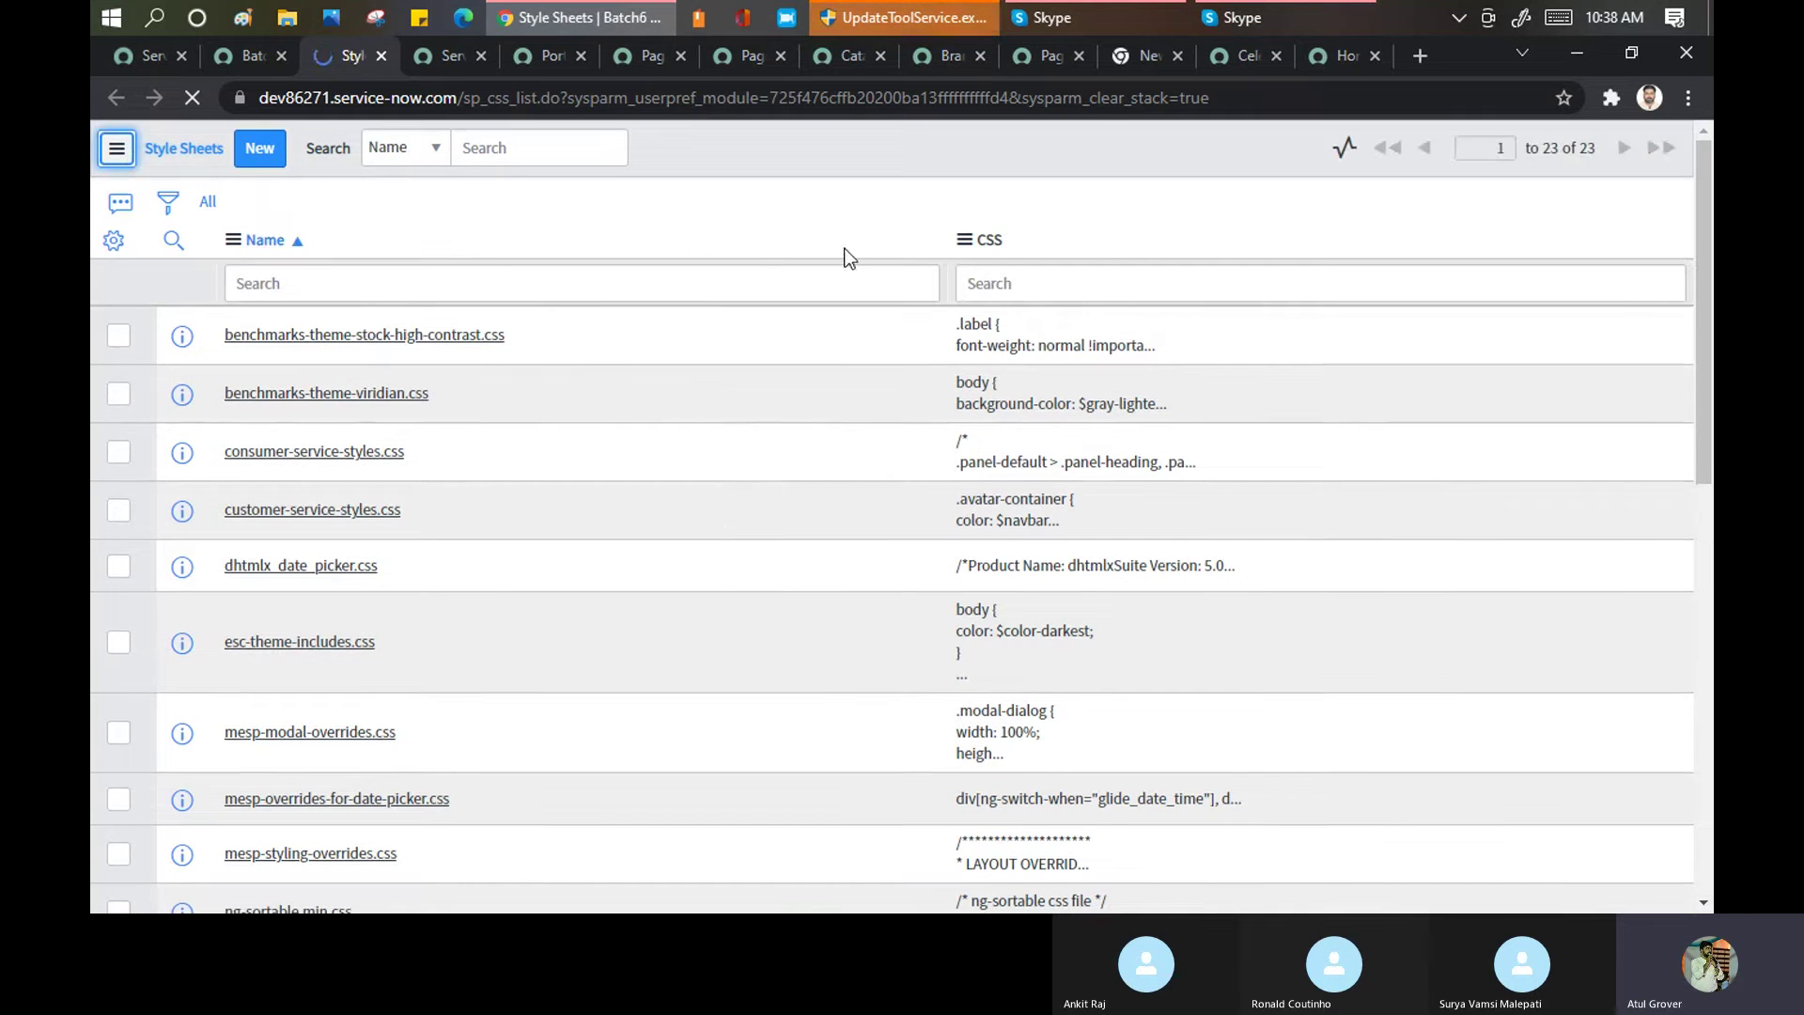
{"action": "scroll", "coordinate": [654, 504], "scroll_direction": "down", "scroll_amount": 3}
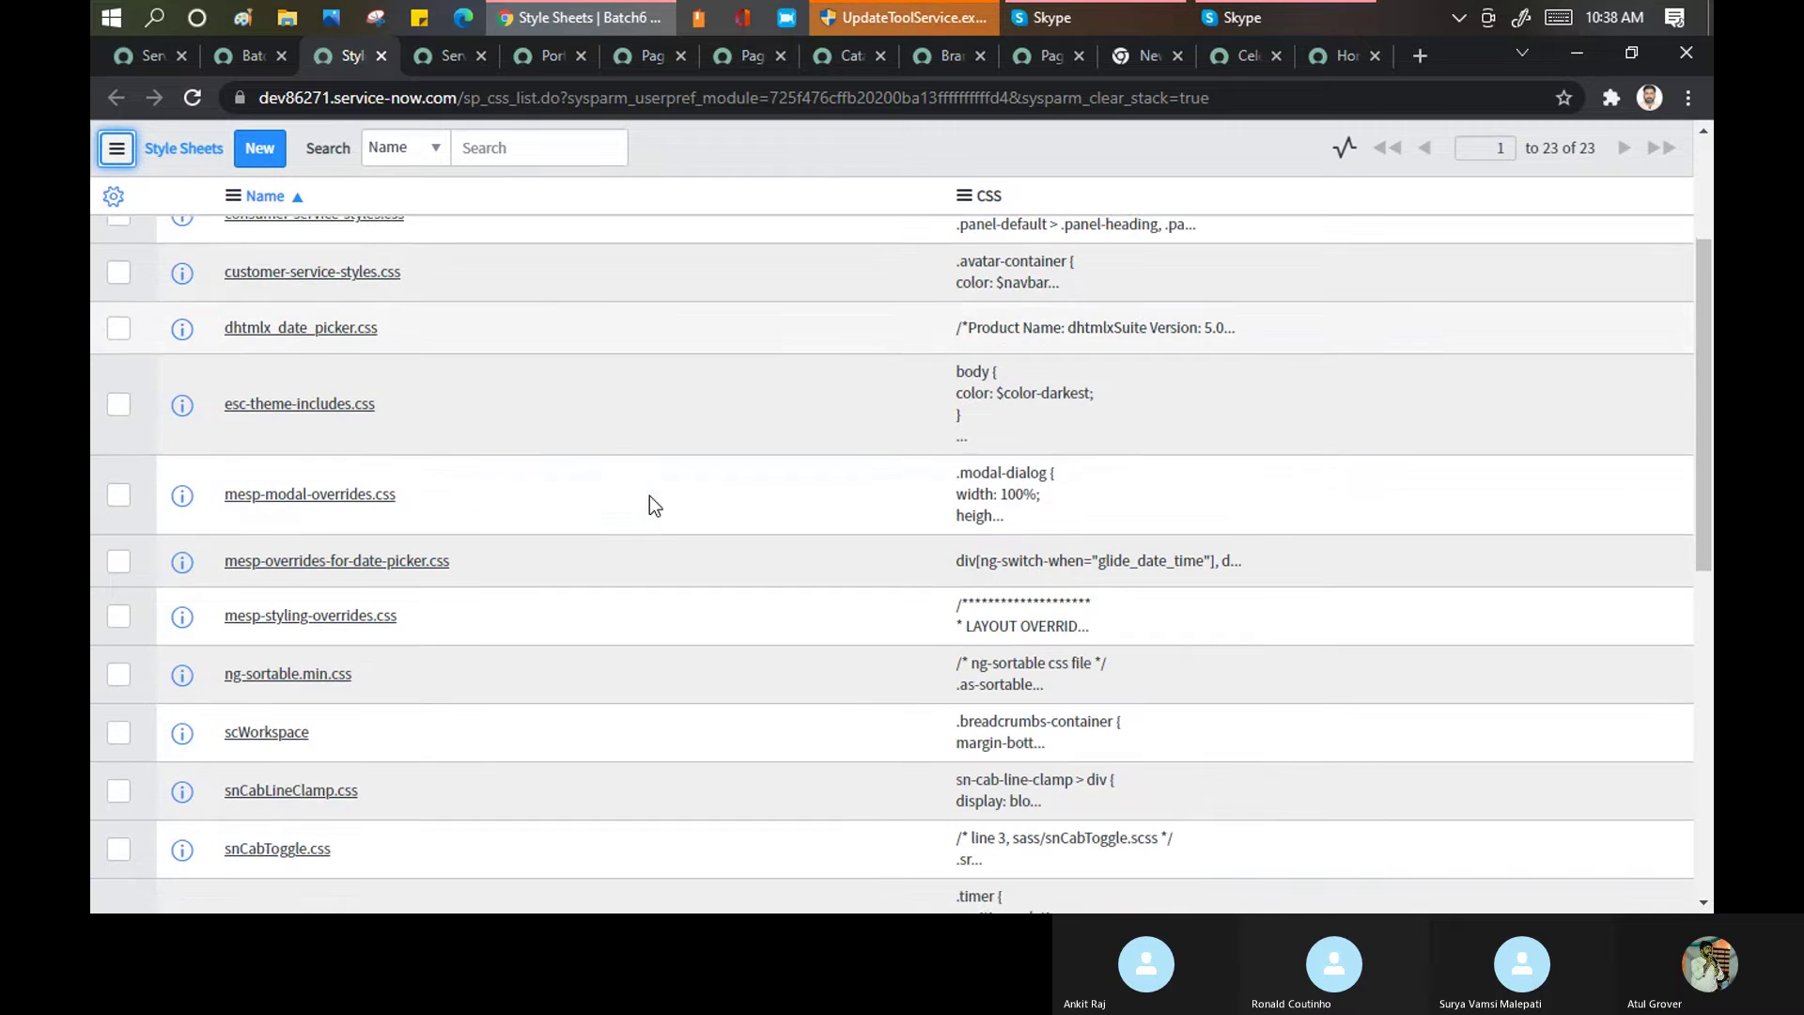
{"action": "scroll", "coordinate": [471, 623], "scroll_direction": "down", "scroll_amount": 3}
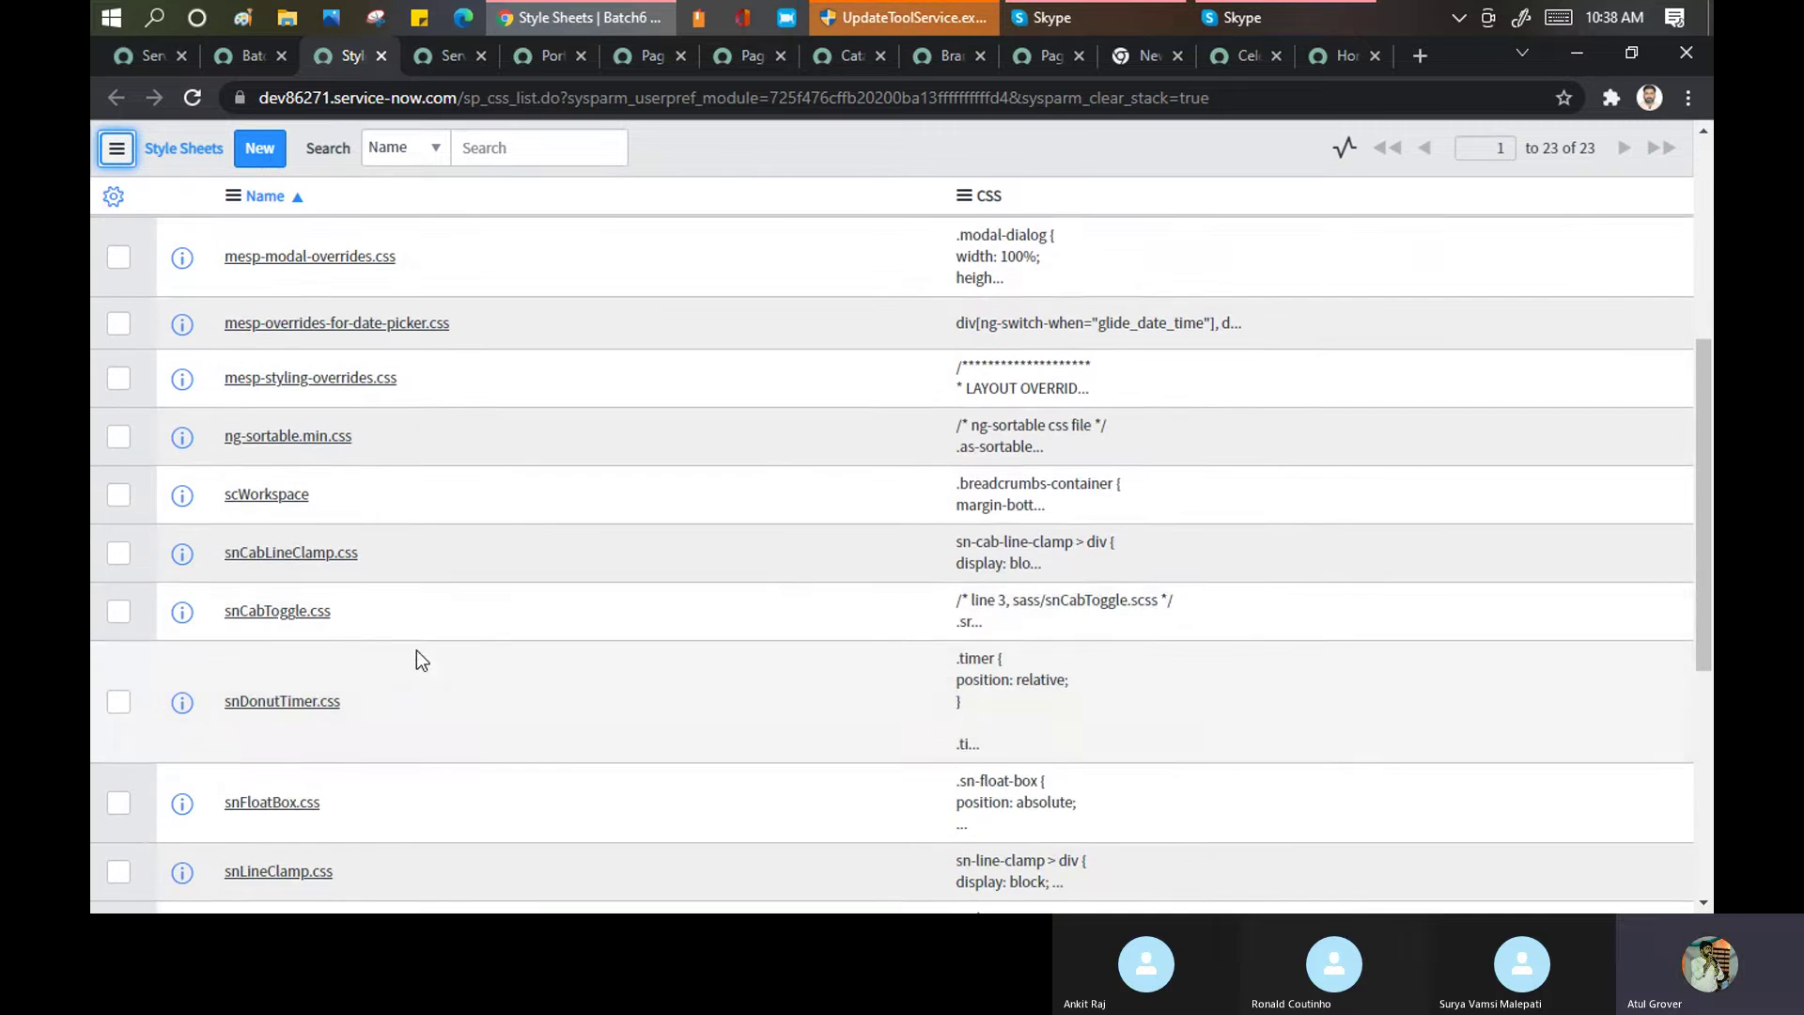
{"action": "scroll", "coordinate": [413, 667], "scroll_direction": "down", "scroll_amount": 5}
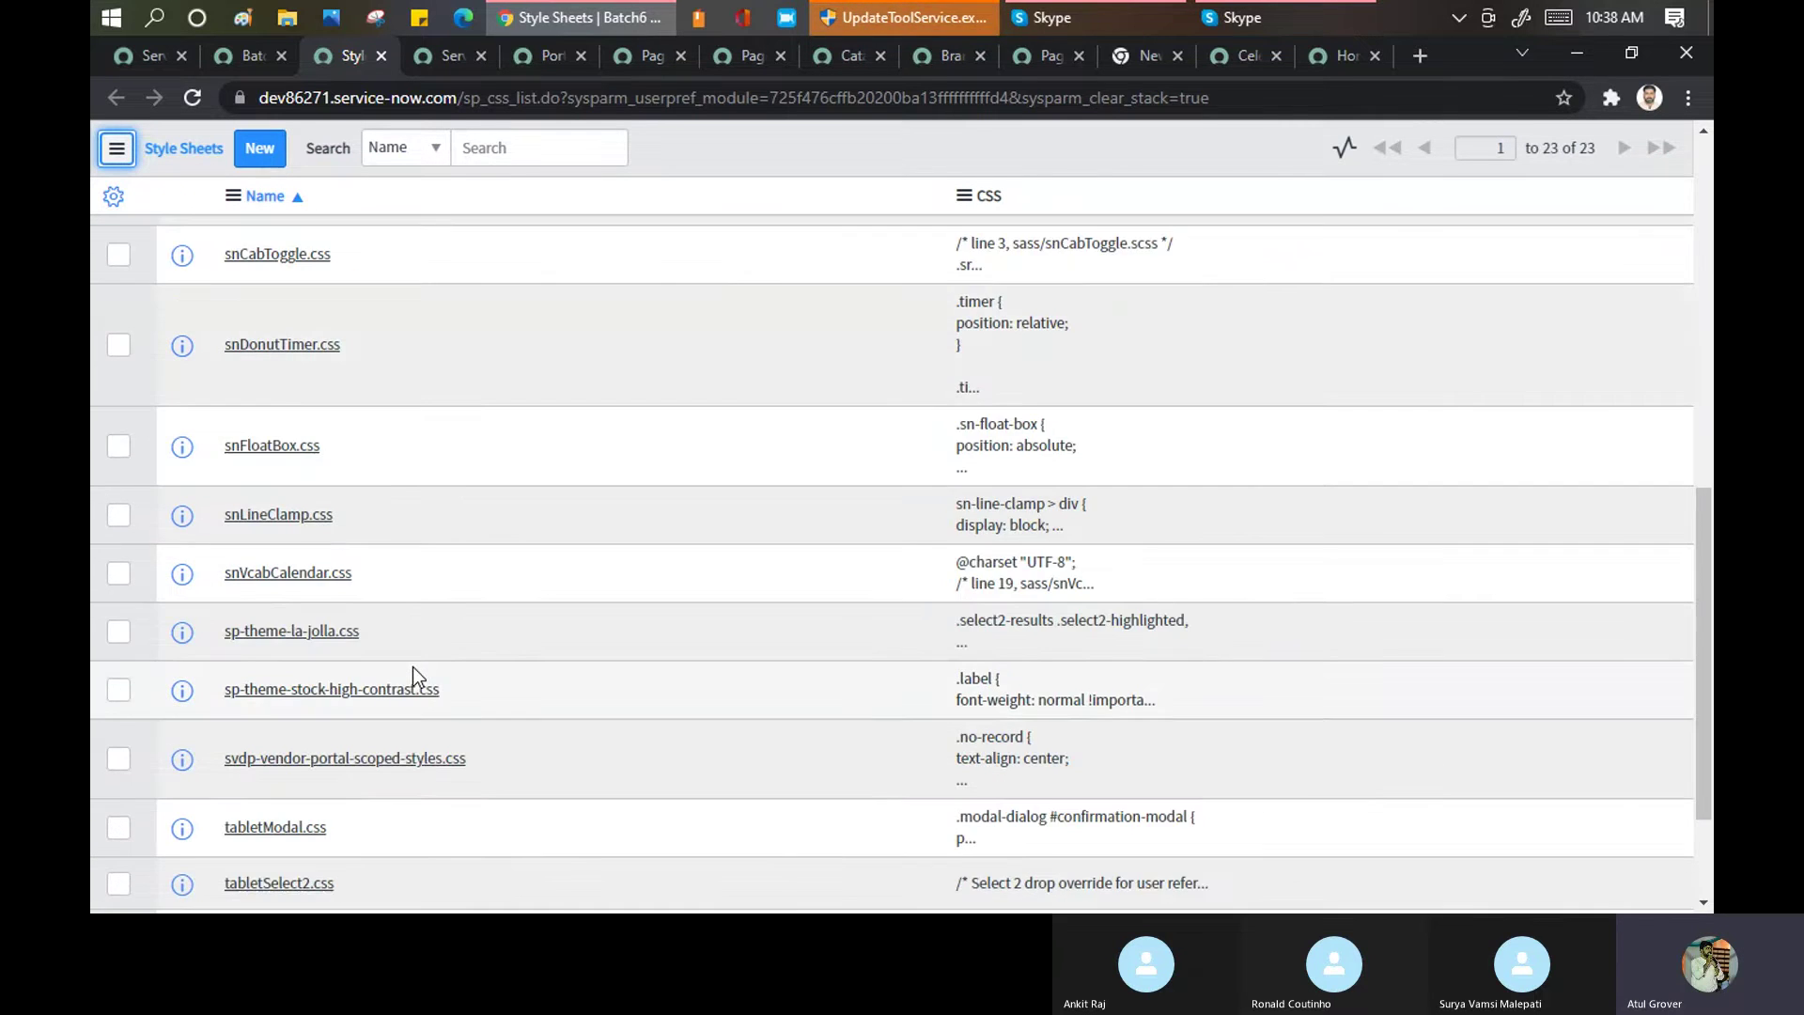
{"action": "scroll", "coordinate": [403, 575], "scroll_direction": "up", "scroll_amount": 5}
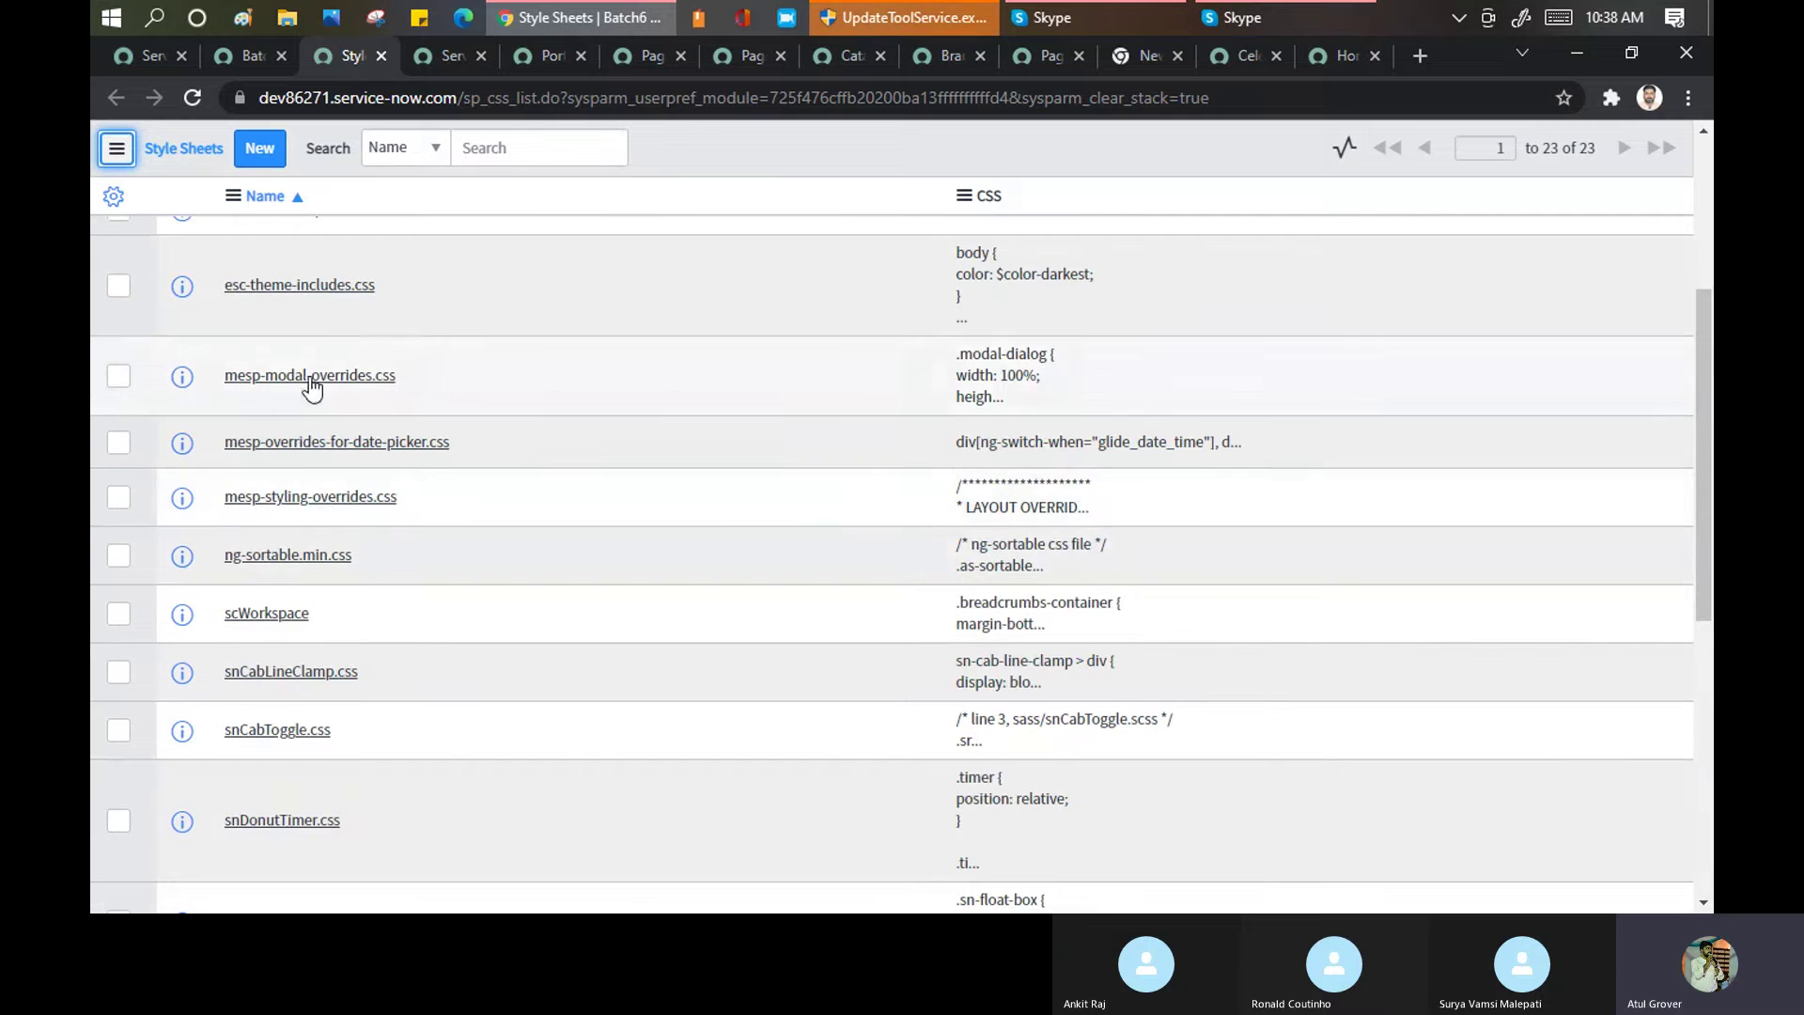
{"action": "left_click", "coordinate": [332, 287]}
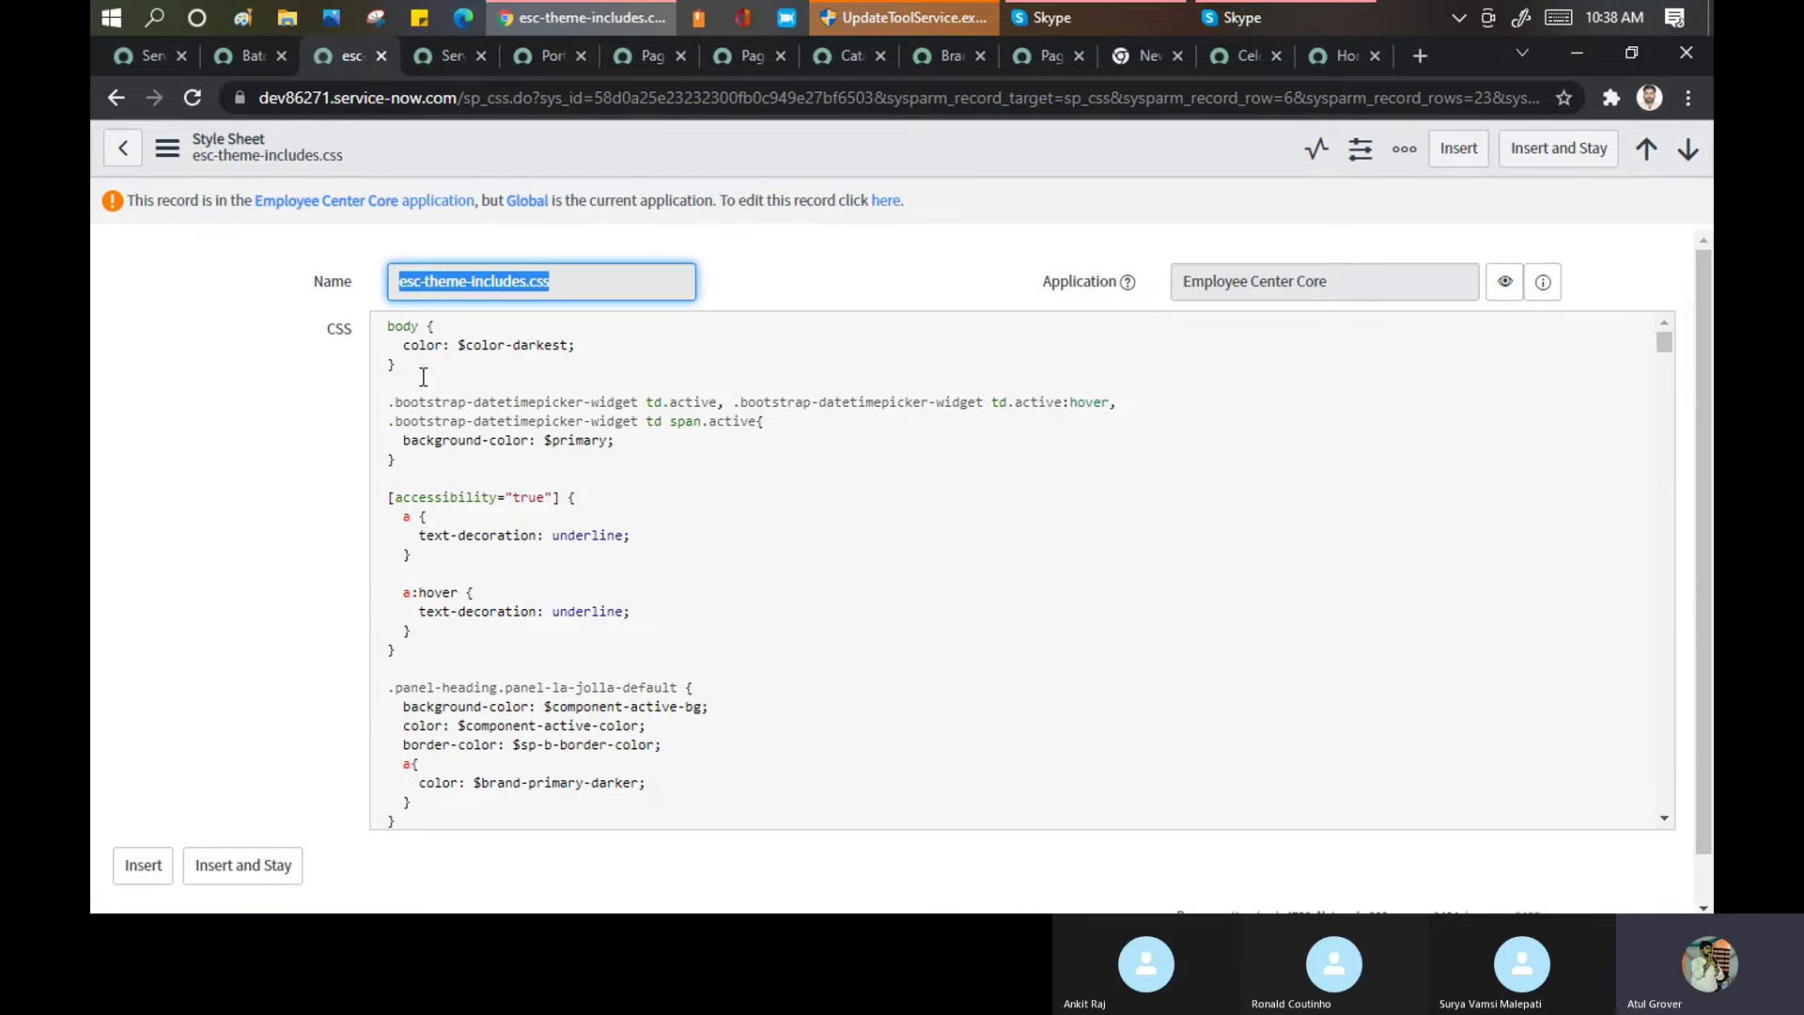
Select and scroll through the esc-theme-includes.css rules, then return to the Batch6 tab
{"action": "left_click_drag", "start_coordinate": [389, 325], "coordinate": [717, 820]}
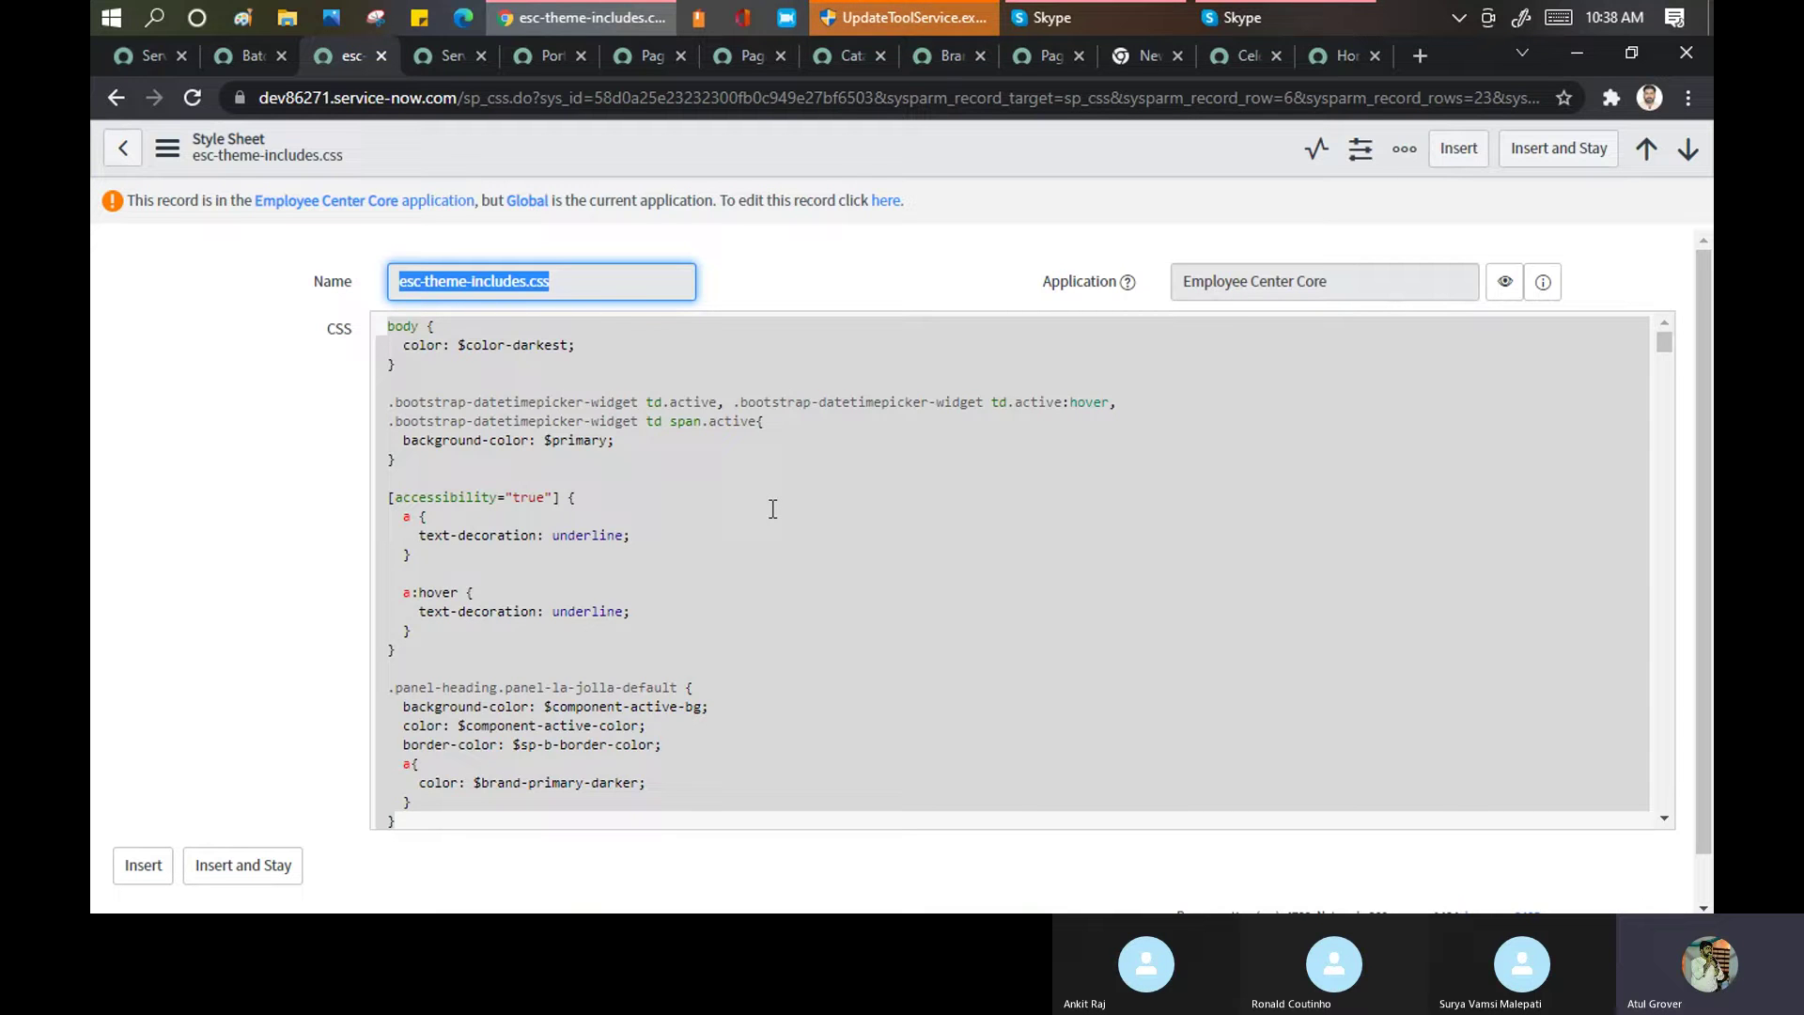
{"action": "scroll", "coordinate": [772, 508], "scroll_direction": "down", "scroll_amount": 4}
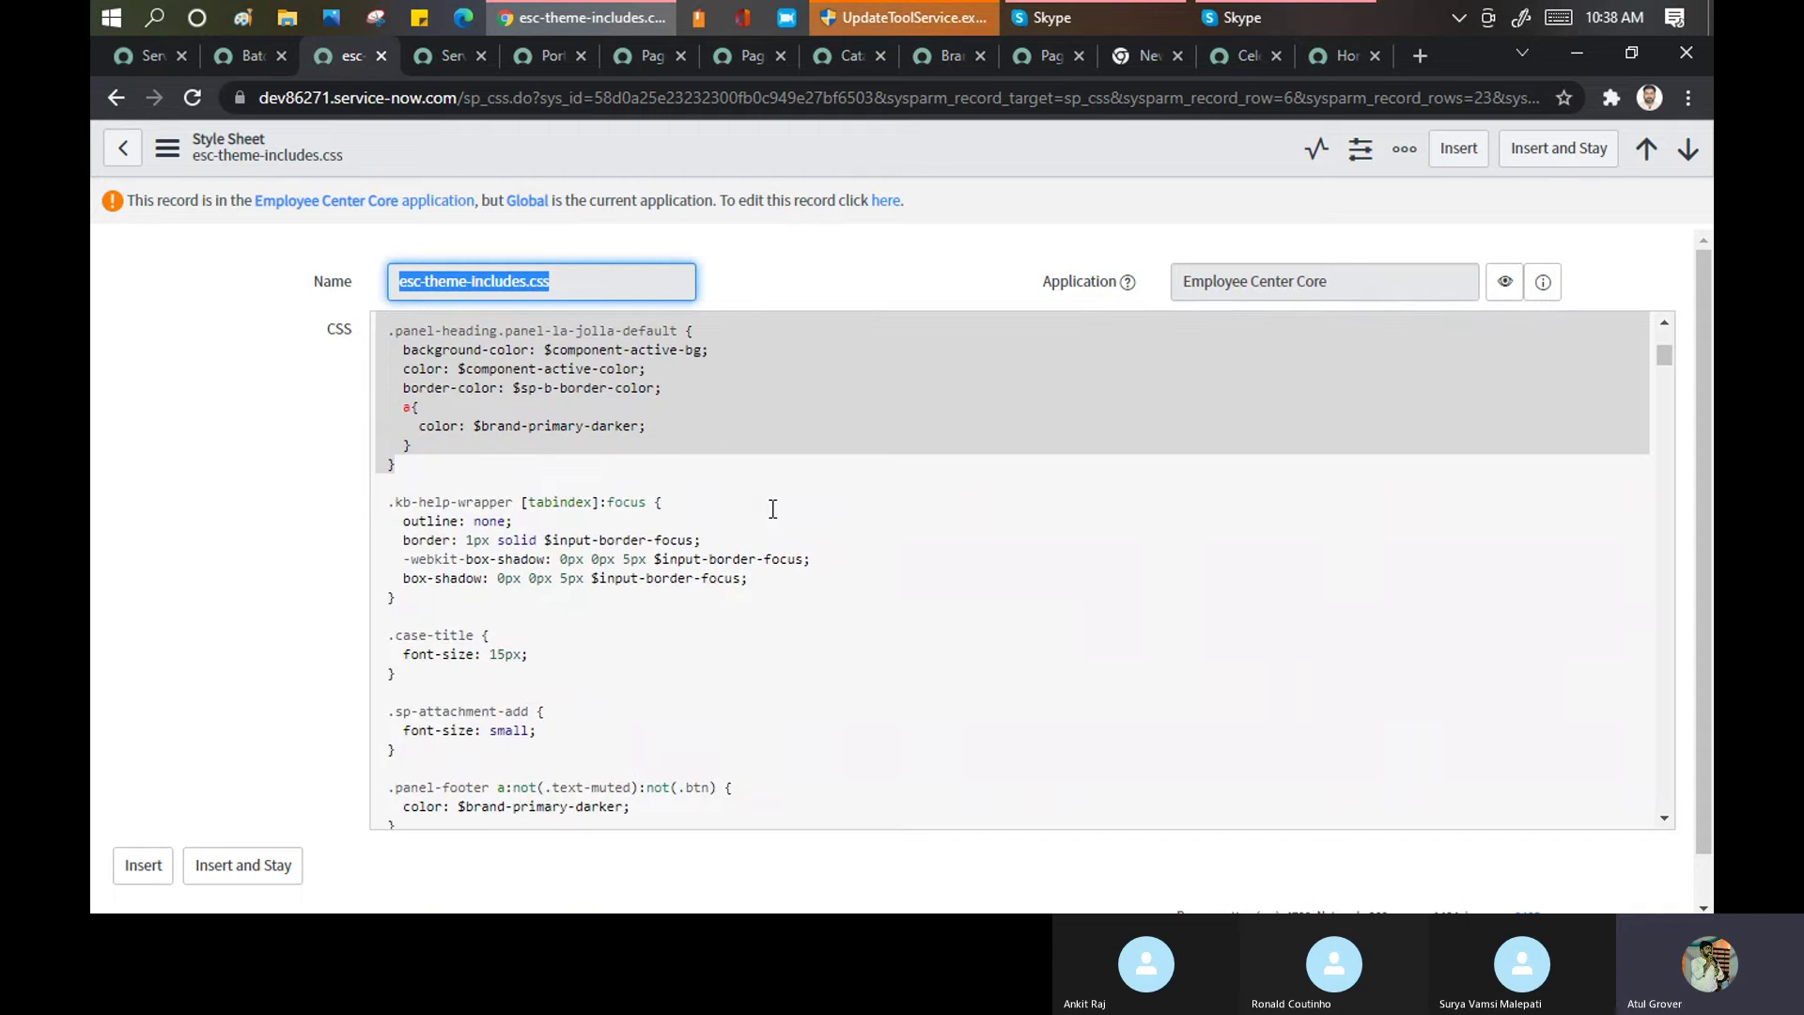
{"action": "scroll", "coordinate": [772, 509], "scroll_direction": "down", "scroll_amount": 3}
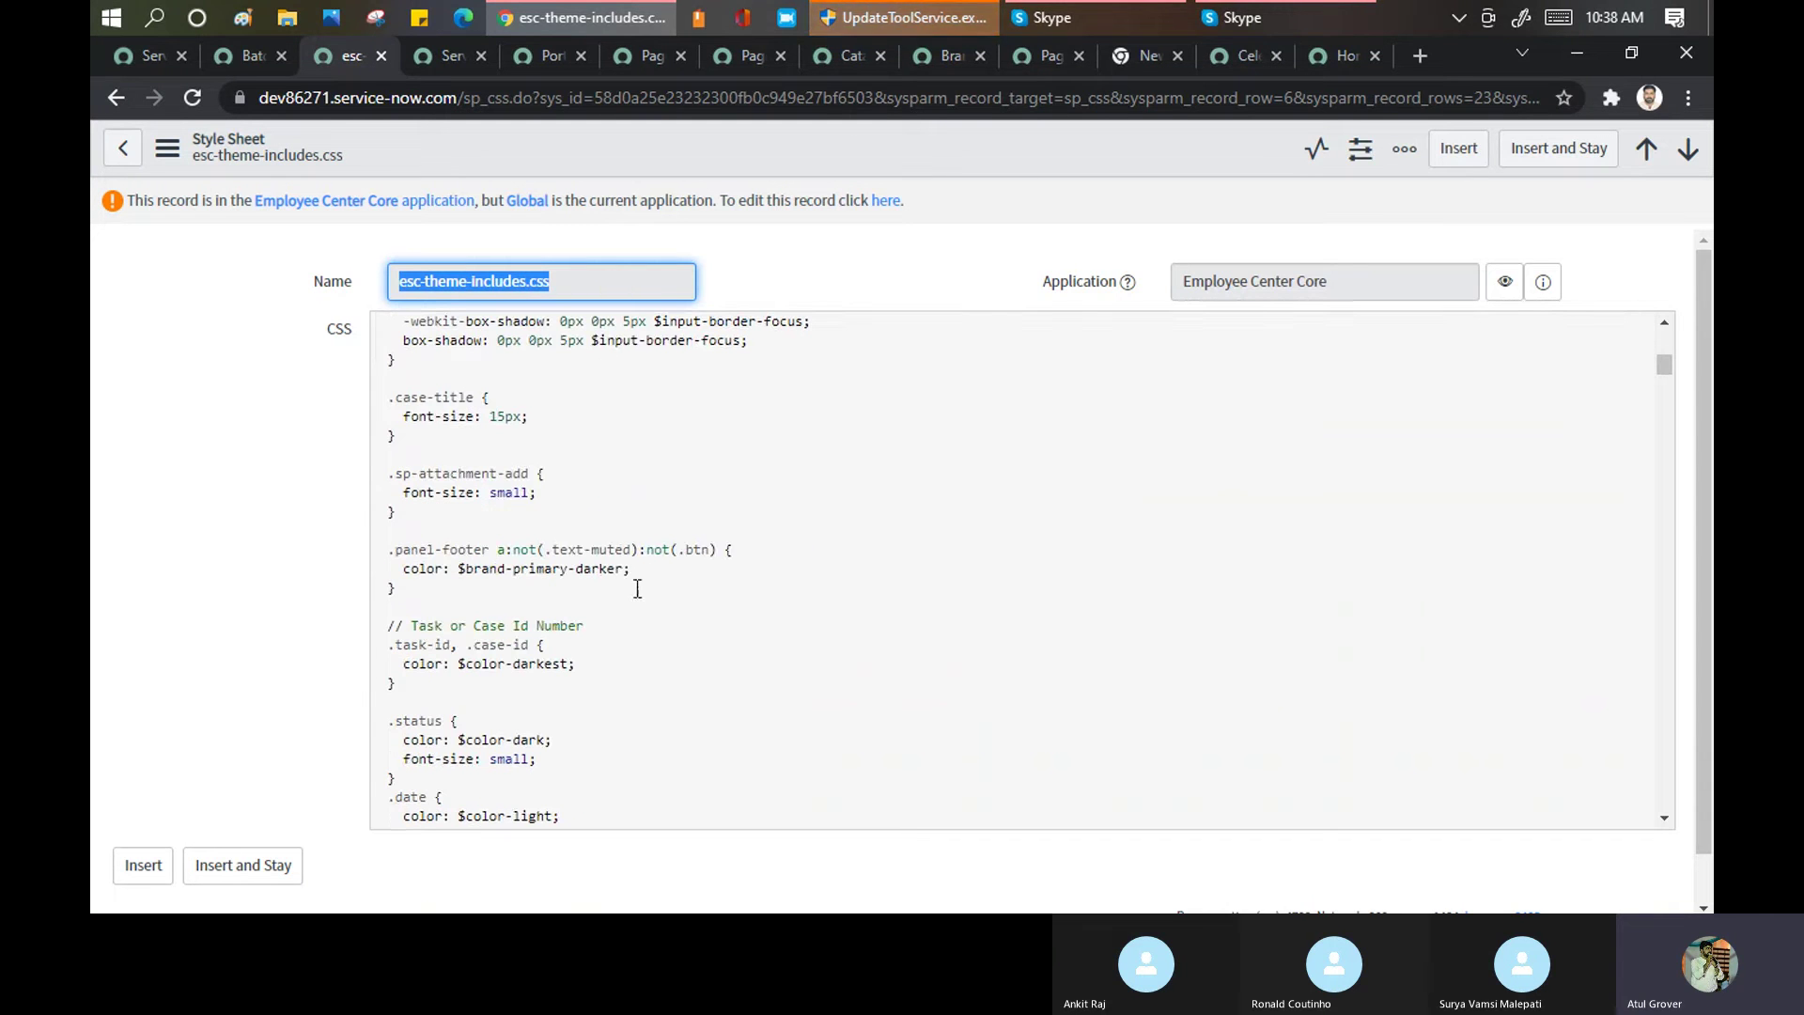
{"action": "scroll", "coordinate": [636, 588], "scroll_direction": "down", "scroll_amount": 7}
{"action": "scroll", "coordinate": [638, 589], "scroll_direction": "down", "scroll_amount": 5}
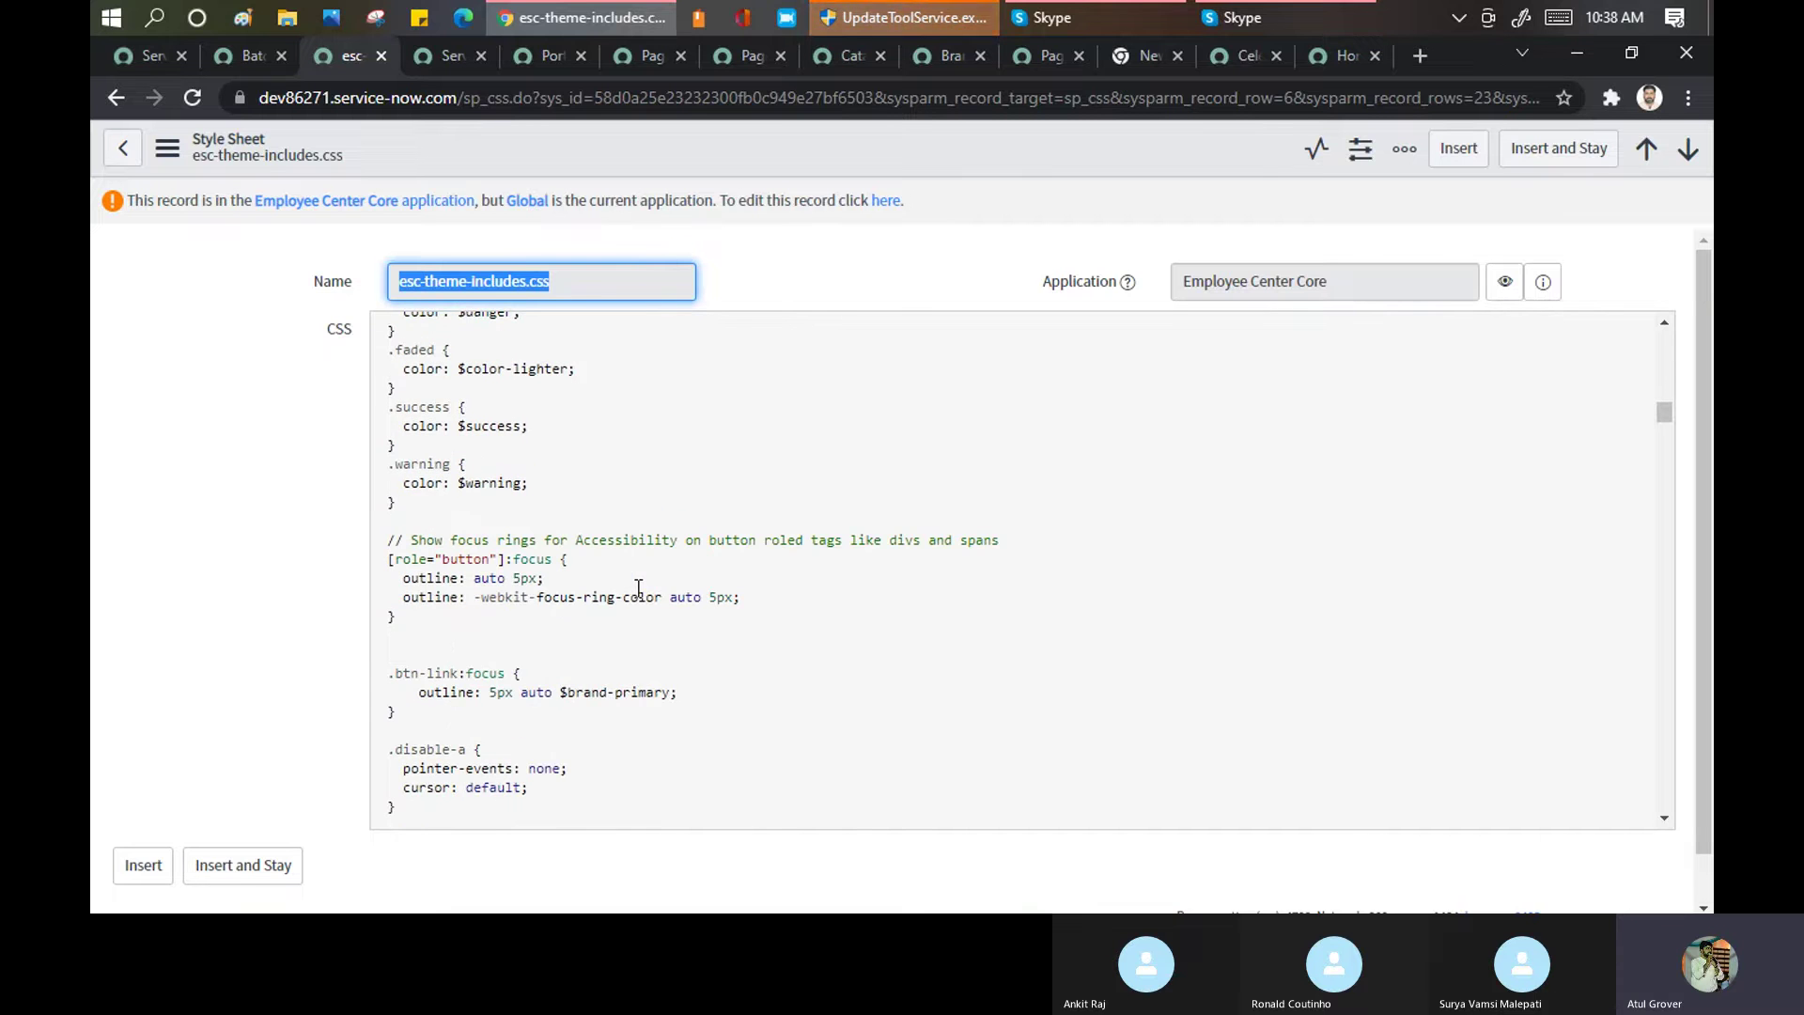
{"action": "scroll", "coordinate": [638, 588], "scroll_direction": "down", "scroll_amount": 20}
{"action": "scroll", "coordinate": [638, 588], "scroll_direction": "down", "scroll_amount": 10}
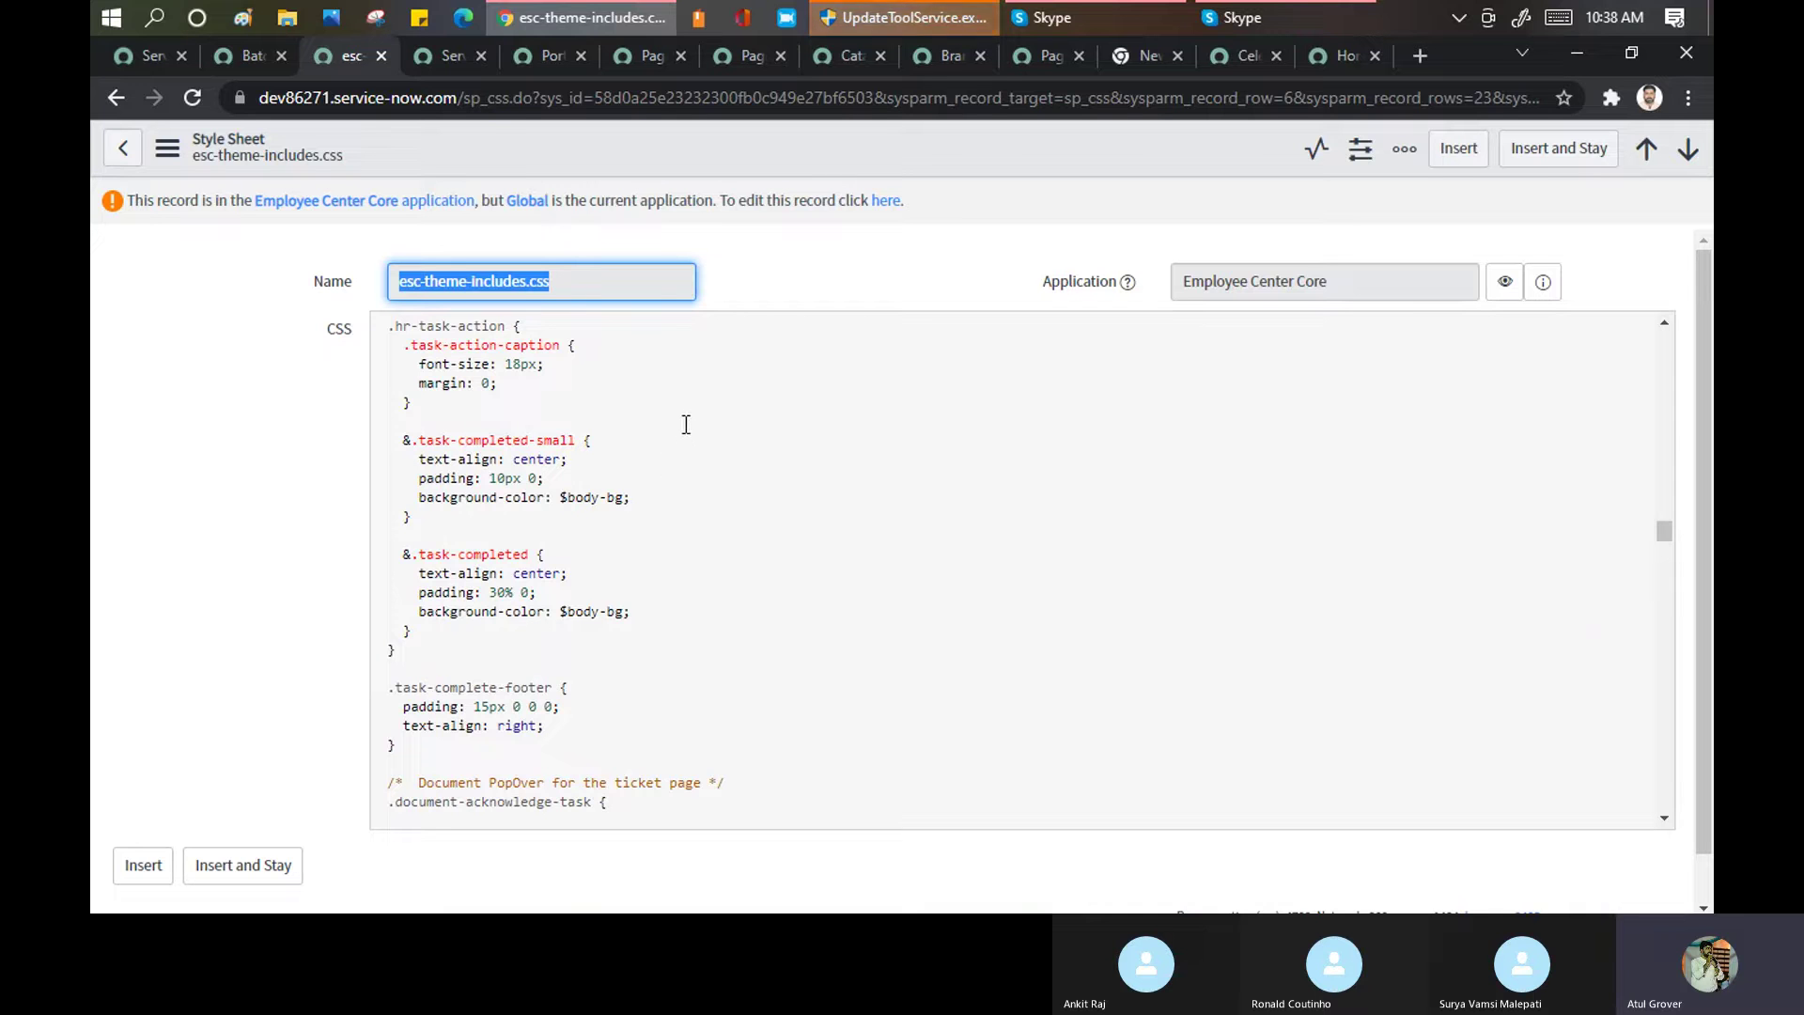
{"action": "scroll", "coordinate": [688, 420], "scroll_direction": "down", "scroll_amount": 15}
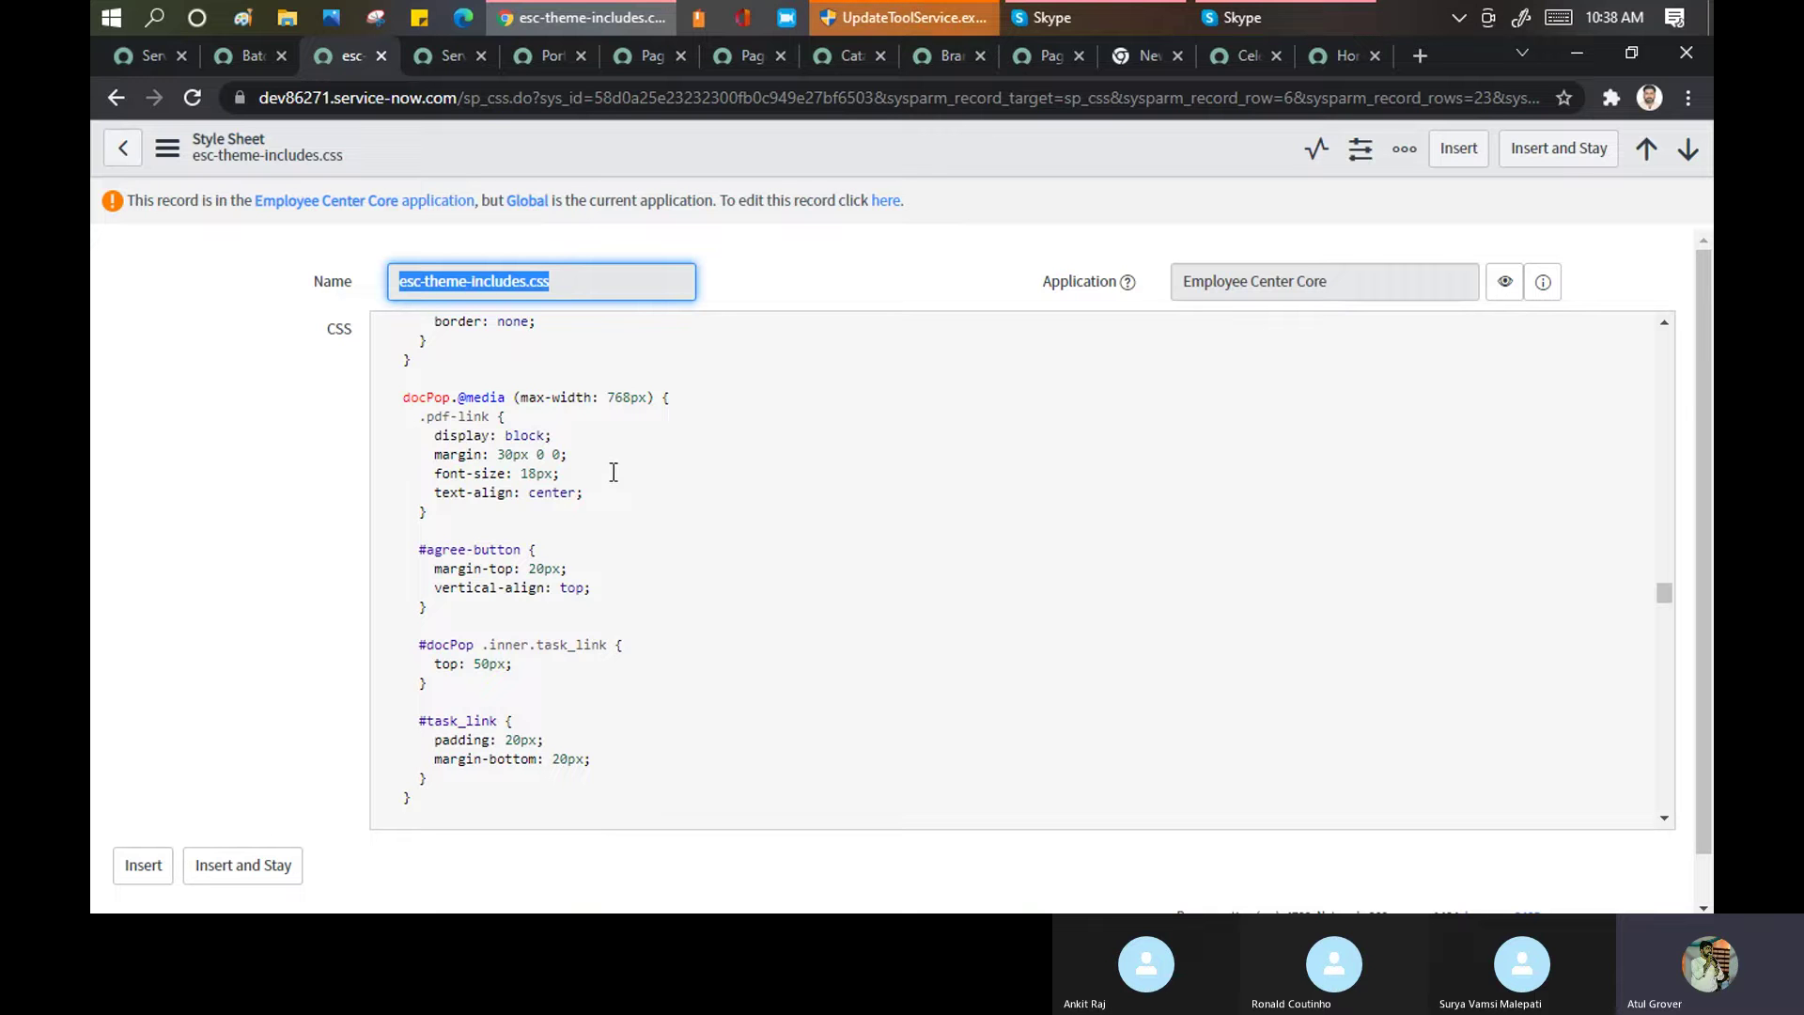
{"action": "scroll", "coordinate": [609, 393], "scroll_direction": "up", "scroll_amount": 7}
{"action": "scroll", "coordinate": [608, 392], "scroll_direction": "up", "scroll_amount": 5}
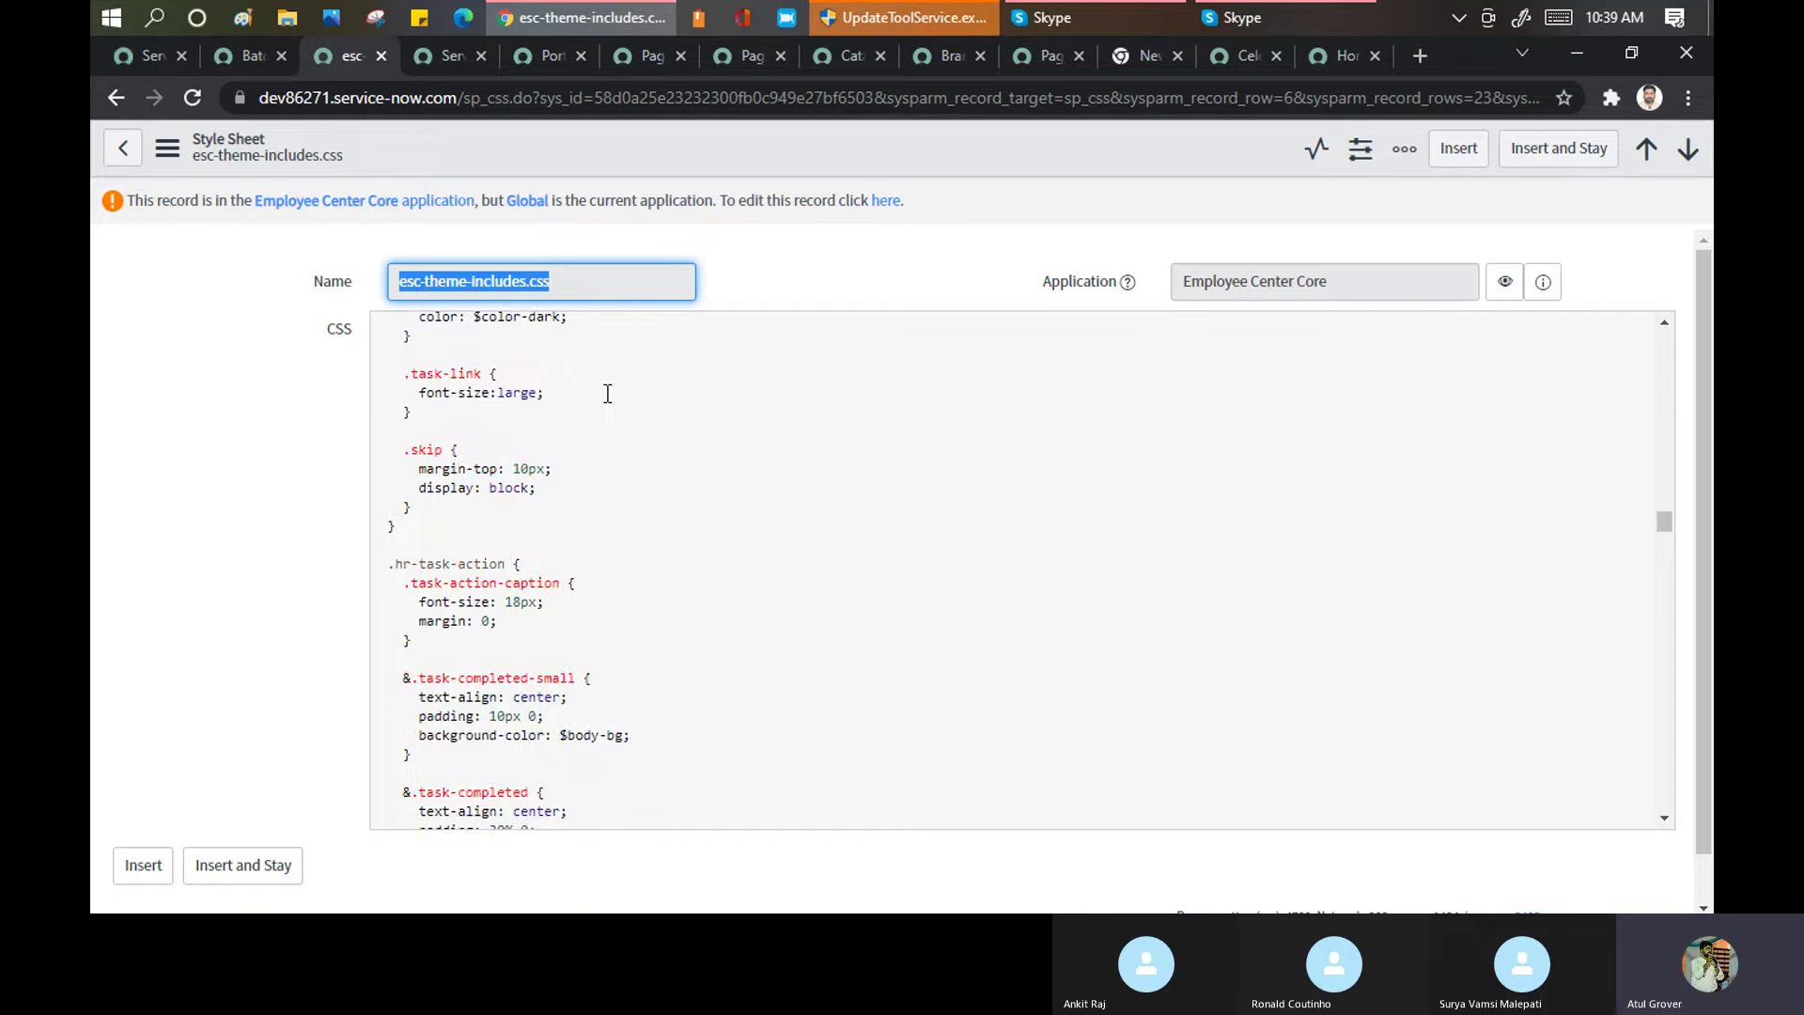
{"action": "scroll", "coordinate": [608, 393], "scroll_direction": "up", "scroll_amount": 5}
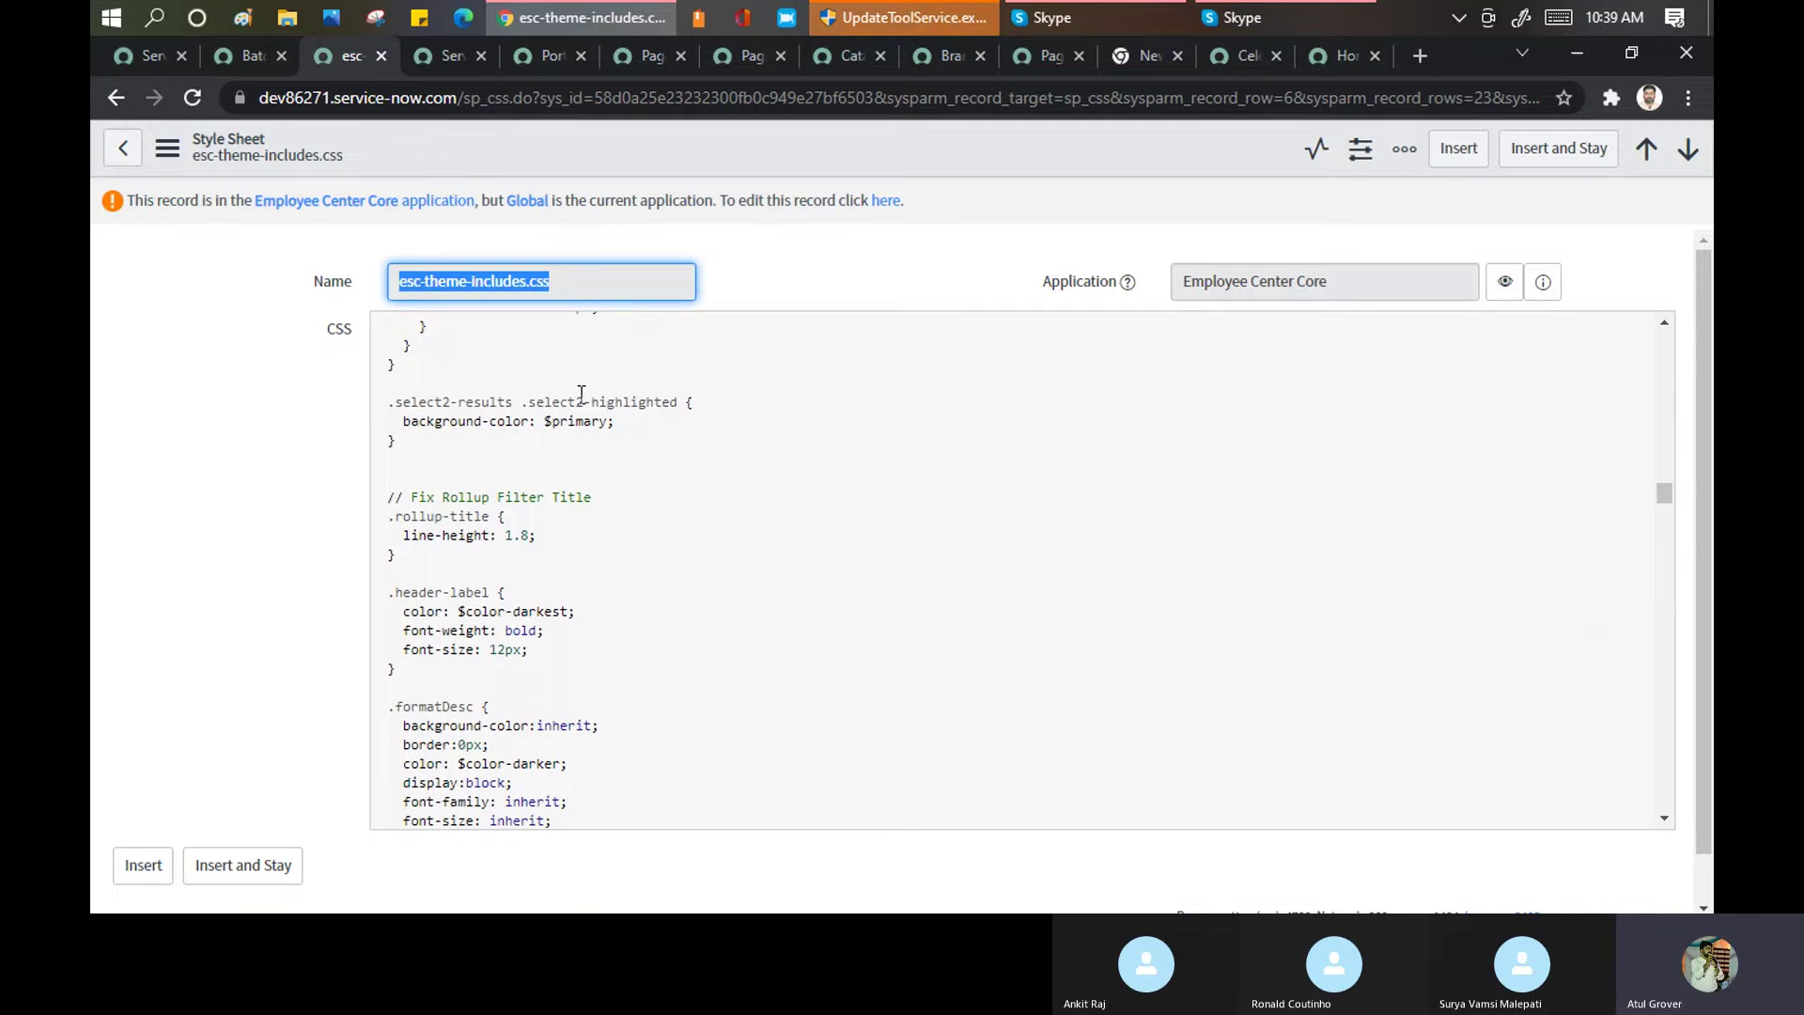
{"action": "left_click", "coordinate": [251, 56]}
Open Service Portal > Menus, start a new Instance with Menu record, then back out to the list
{"action": "scroll", "coordinate": [266, 455], "scroll_direction": "down", "scroll_amount": 3}
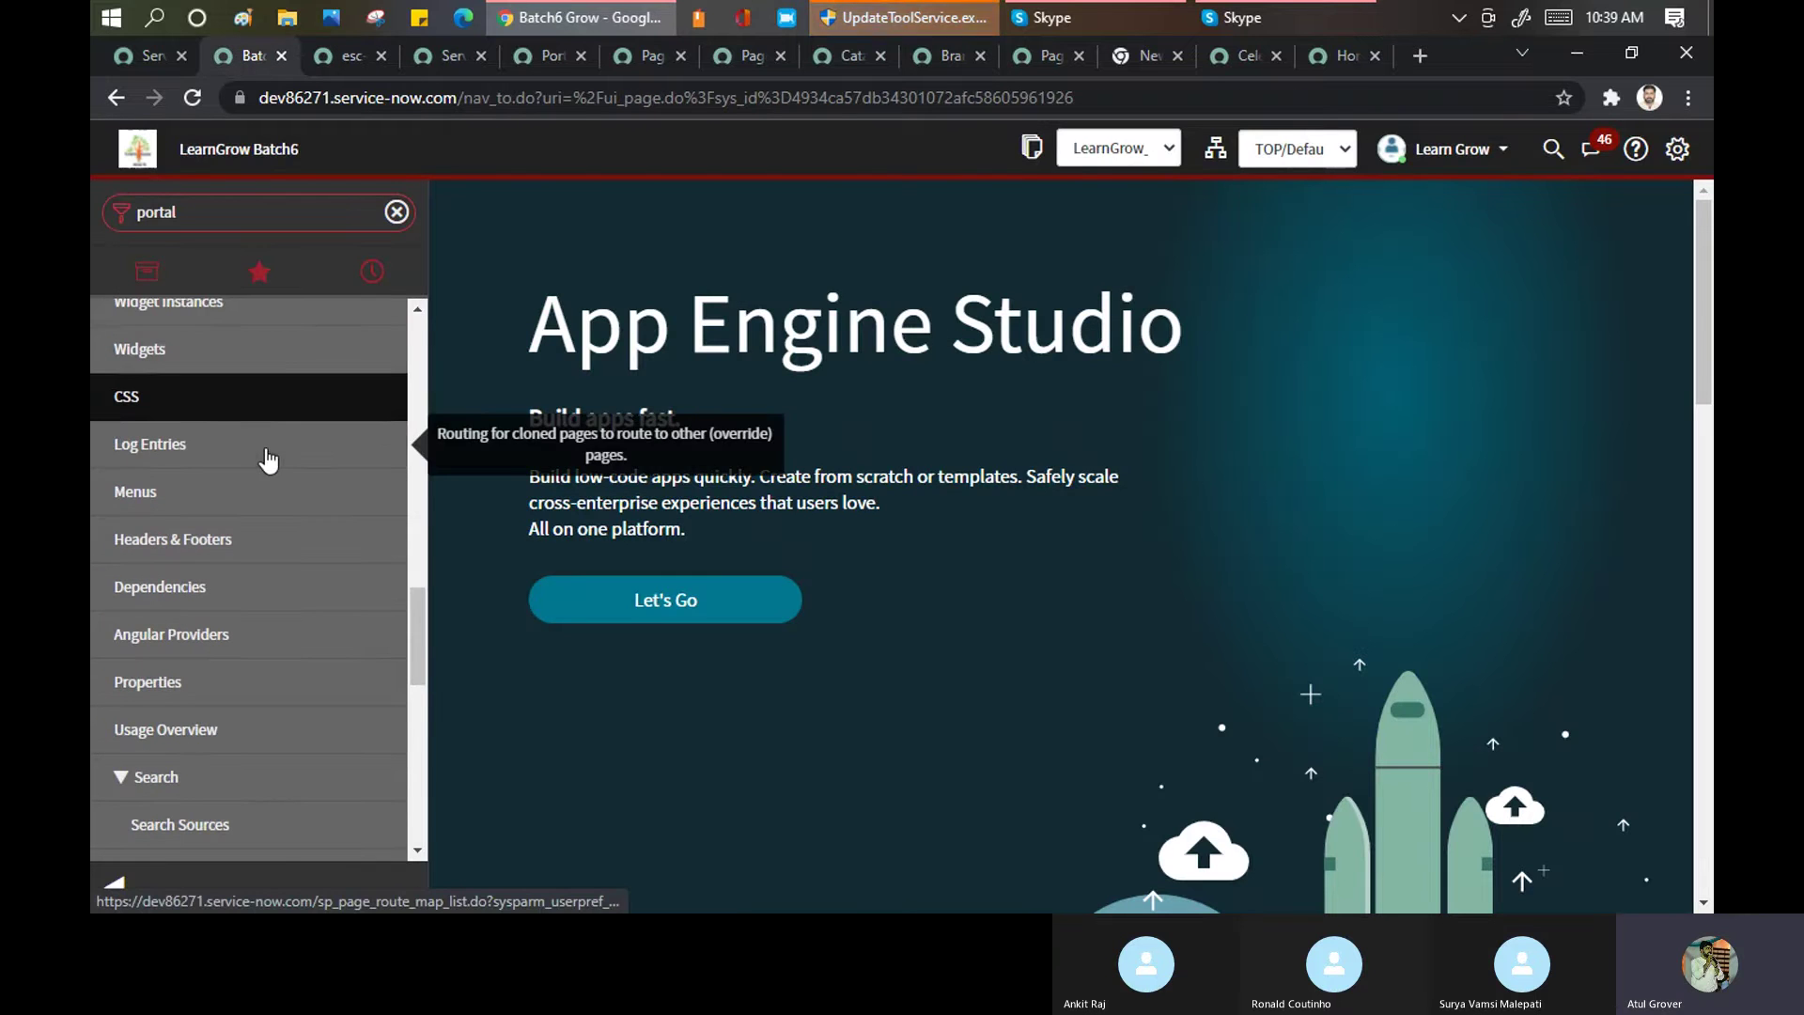
{"action": "left_click", "coordinate": [135, 500], "text": "ctrl"}
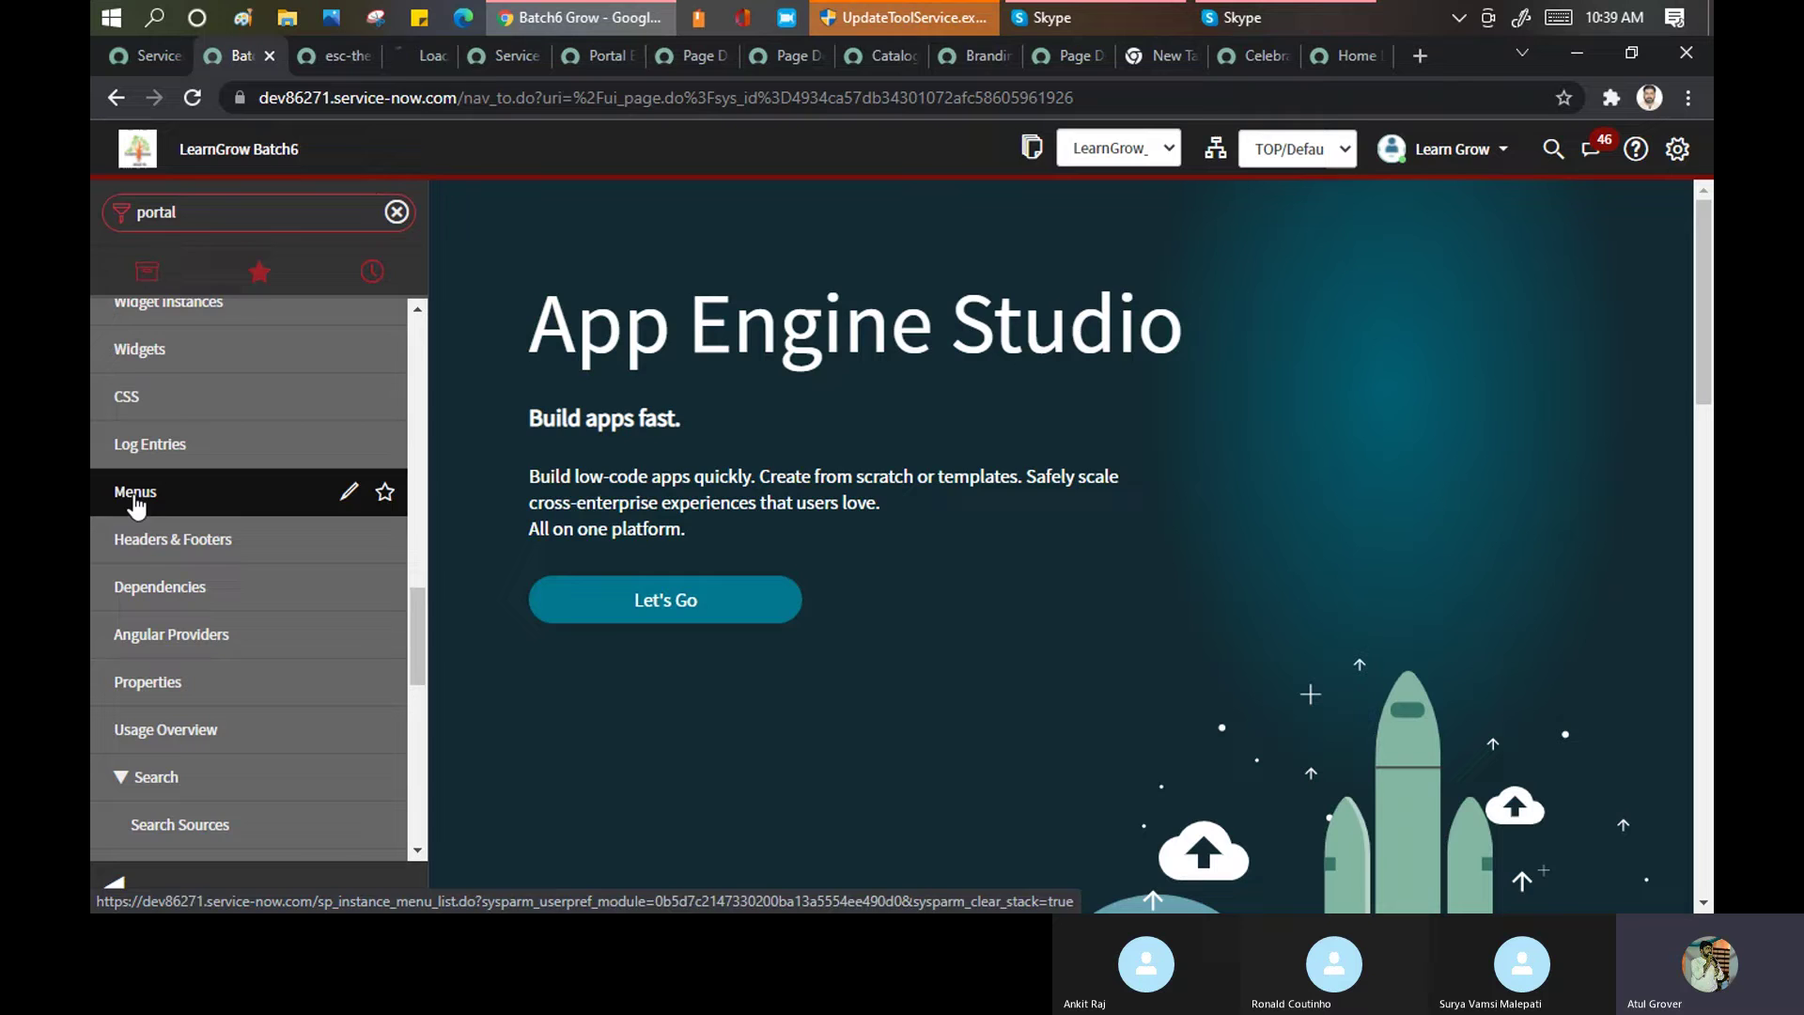
{"action": "left_click", "coordinate": [425, 58]}
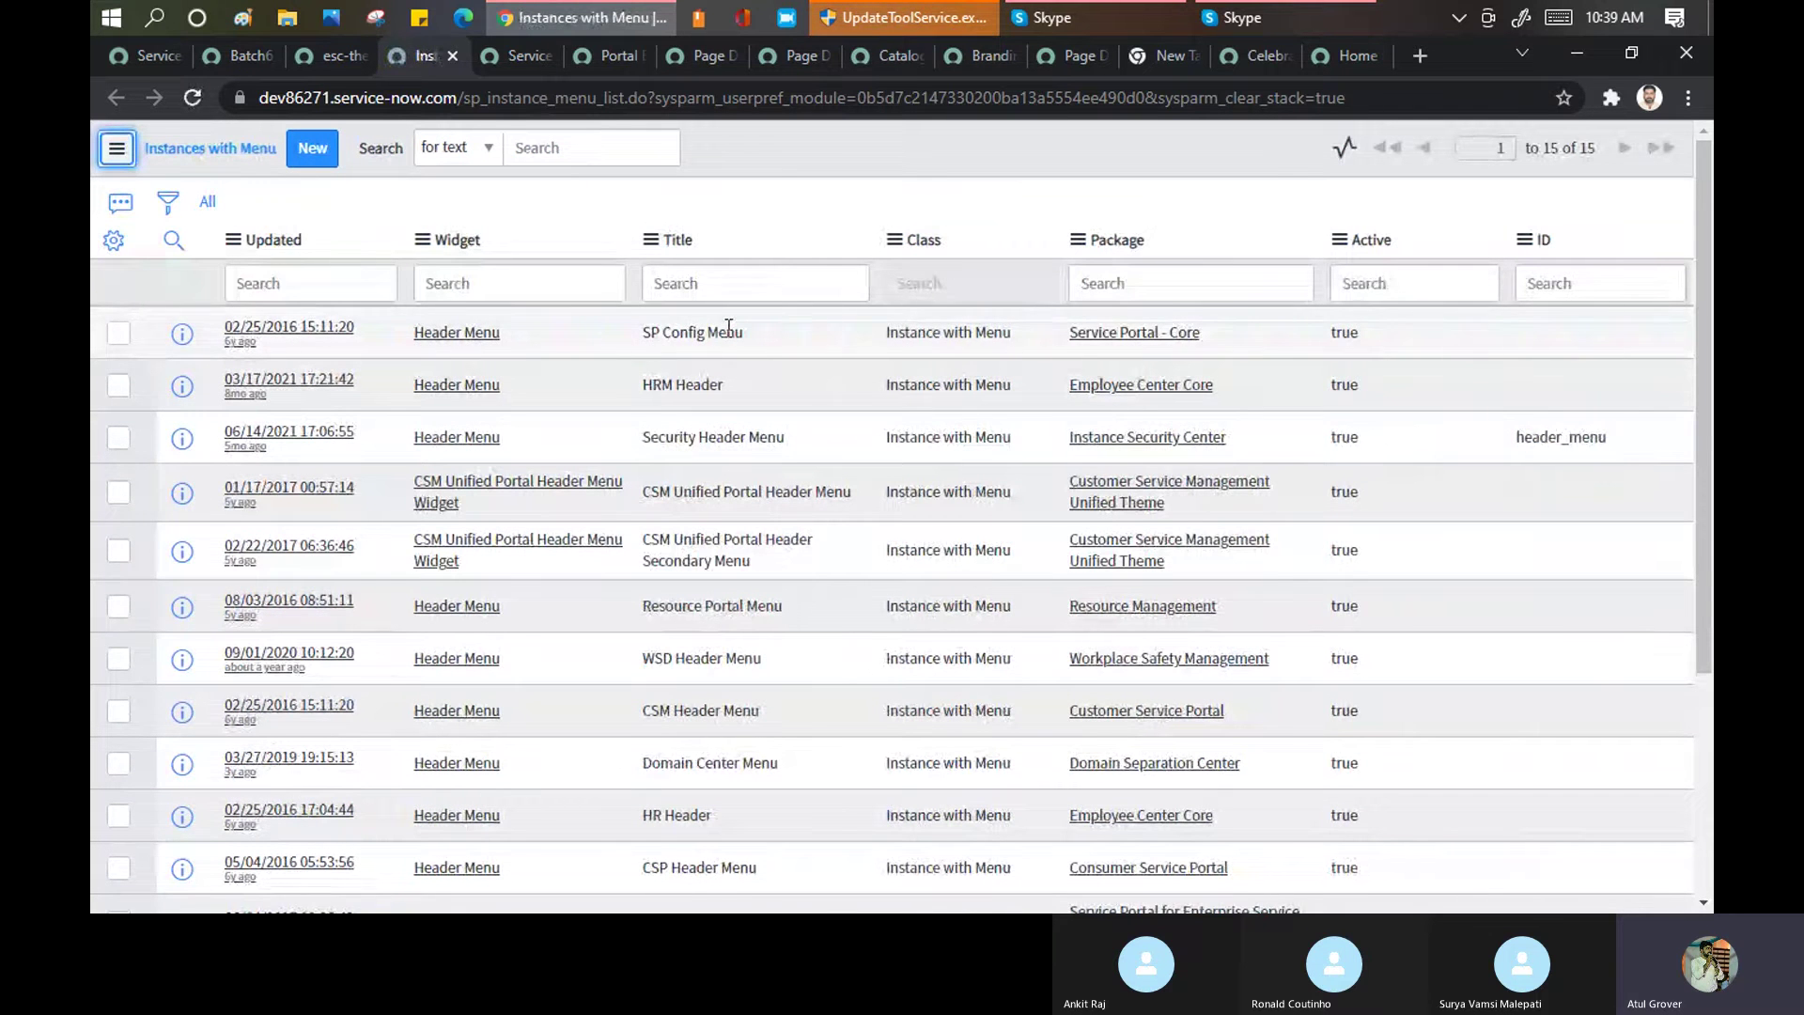
{"action": "scroll", "coordinate": [730, 470], "scroll_direction": "down", "scroll_amount": 5}
{"action": "scroll", "coordinate": [730, 470], "scroll_direction": "up", "scroll_amount": 2}
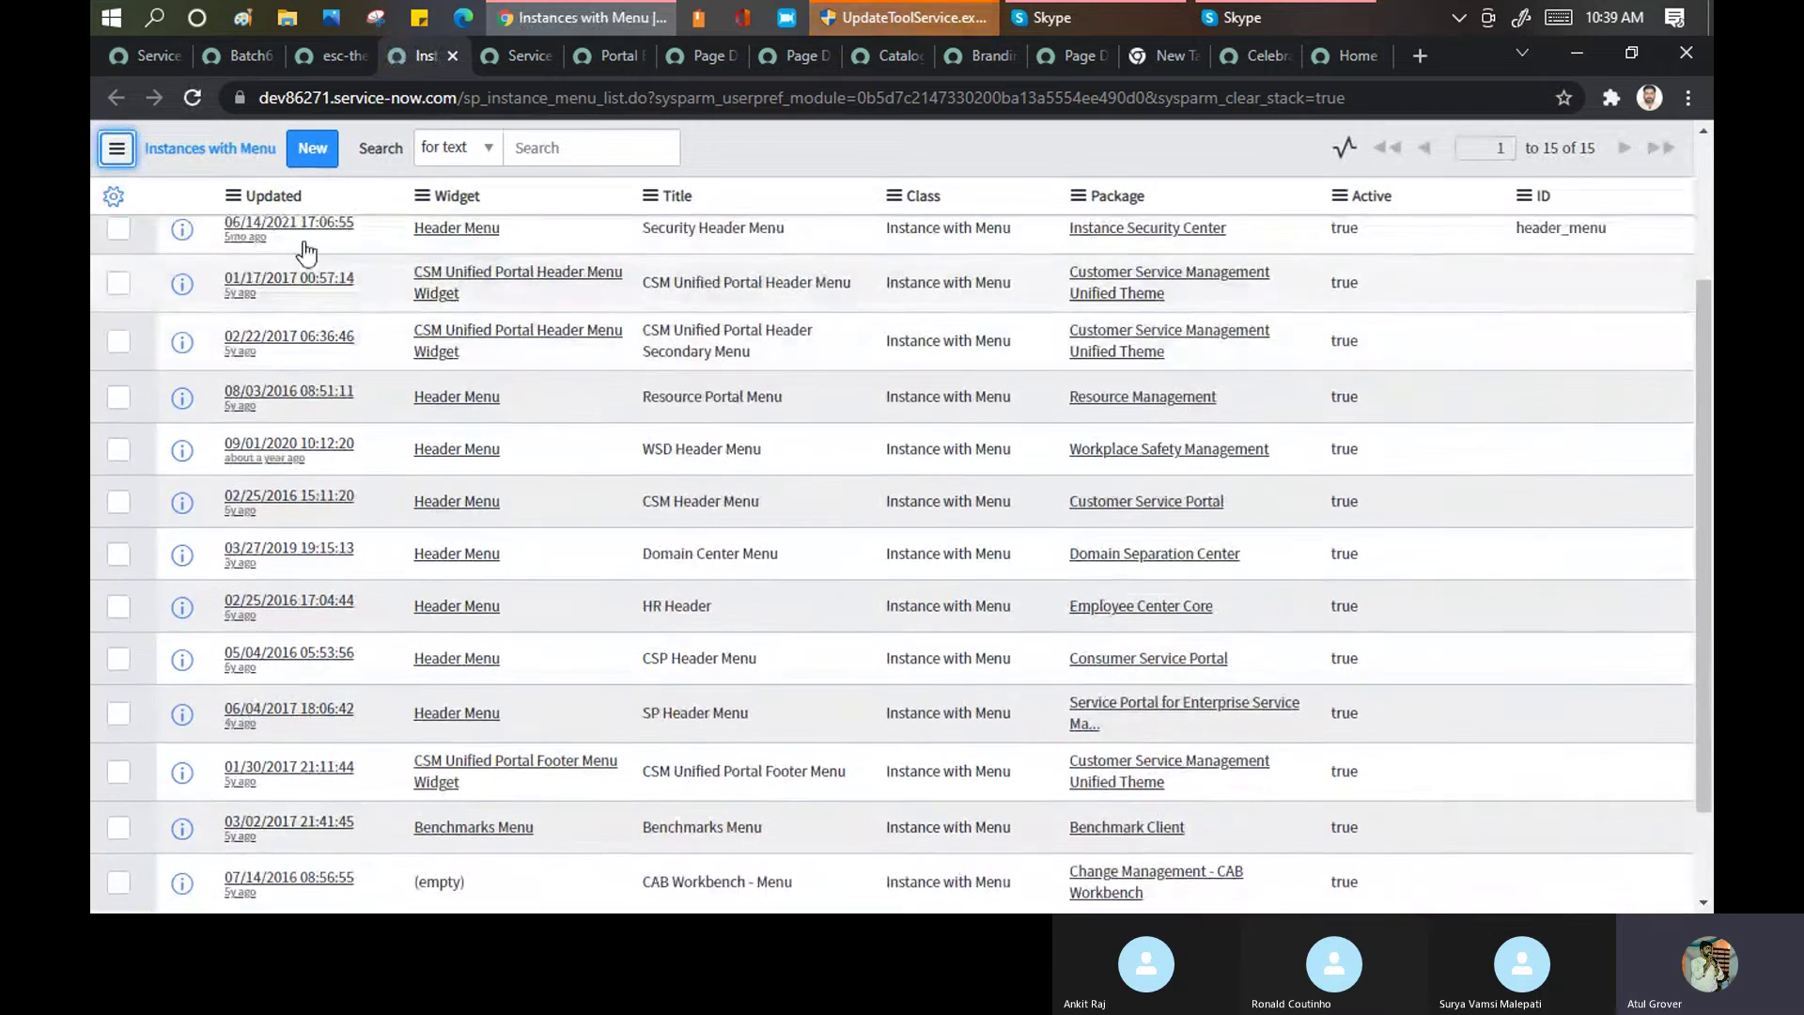
{"action": "left_click", "coordinate": [313, 152]}
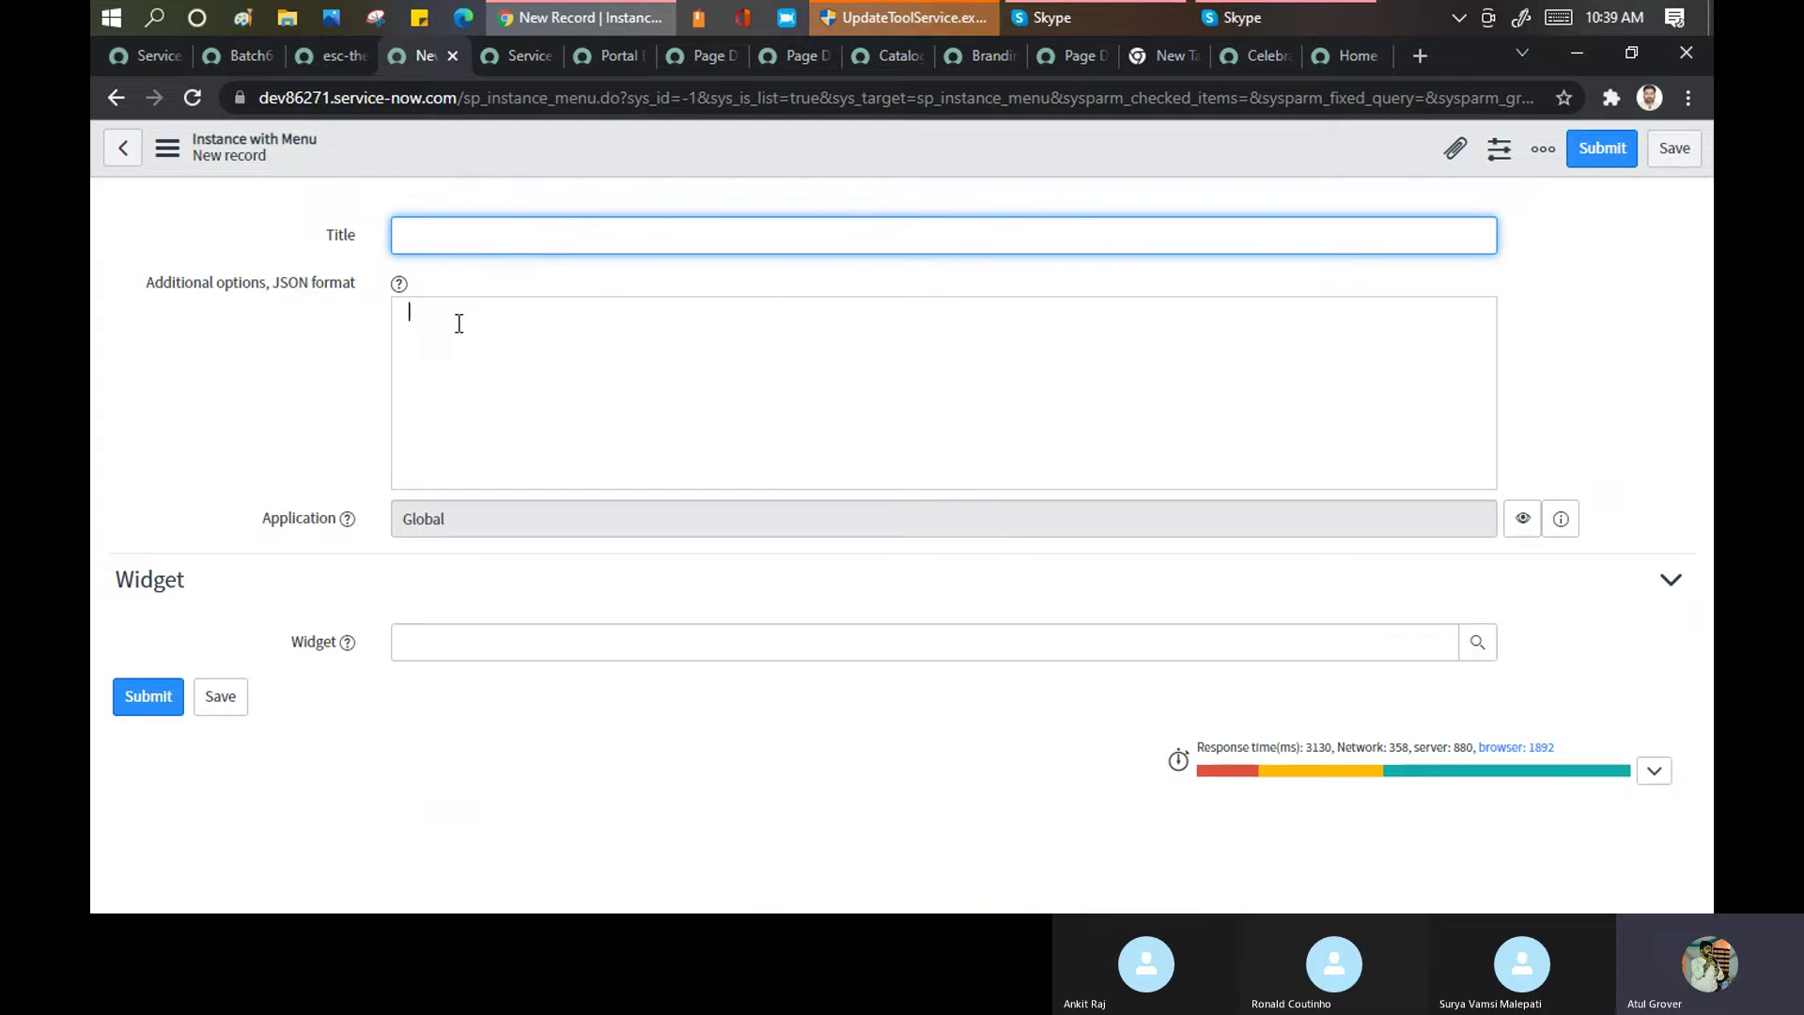
{"action": "left_click", "coordinate": [596, 396]}
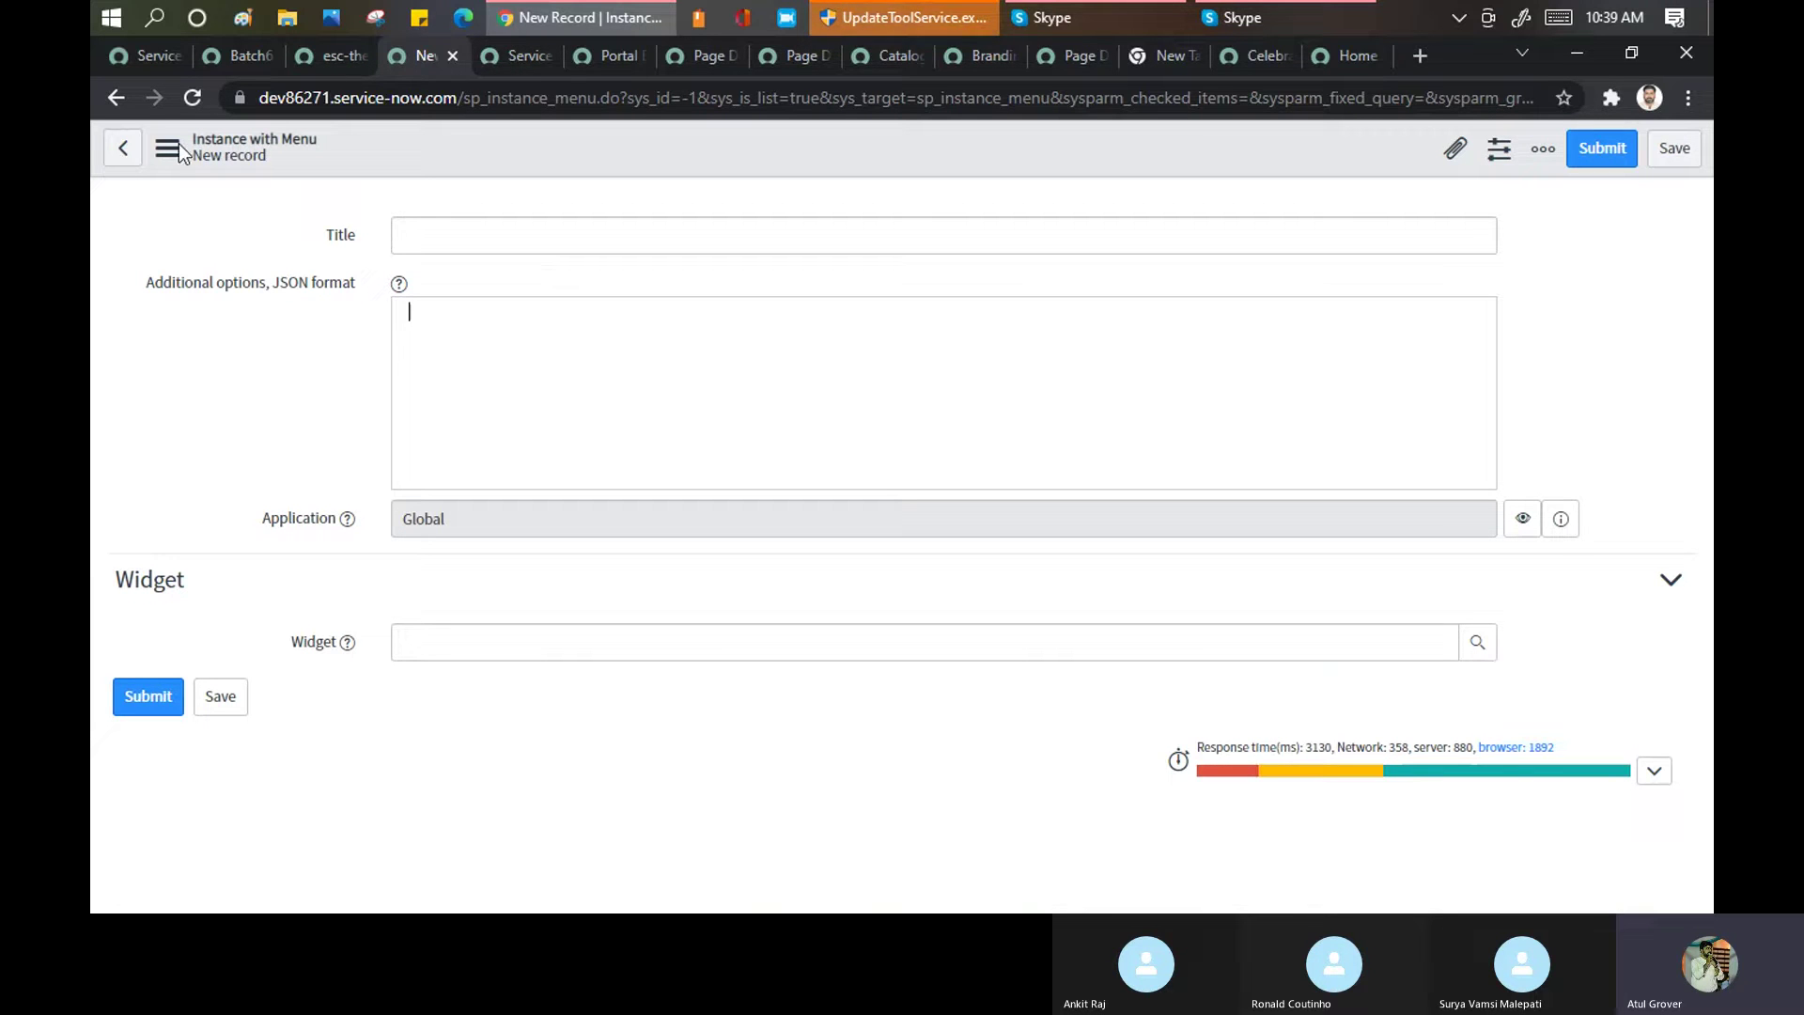
{"action": "left_click", "coordinate": [123, 148]}
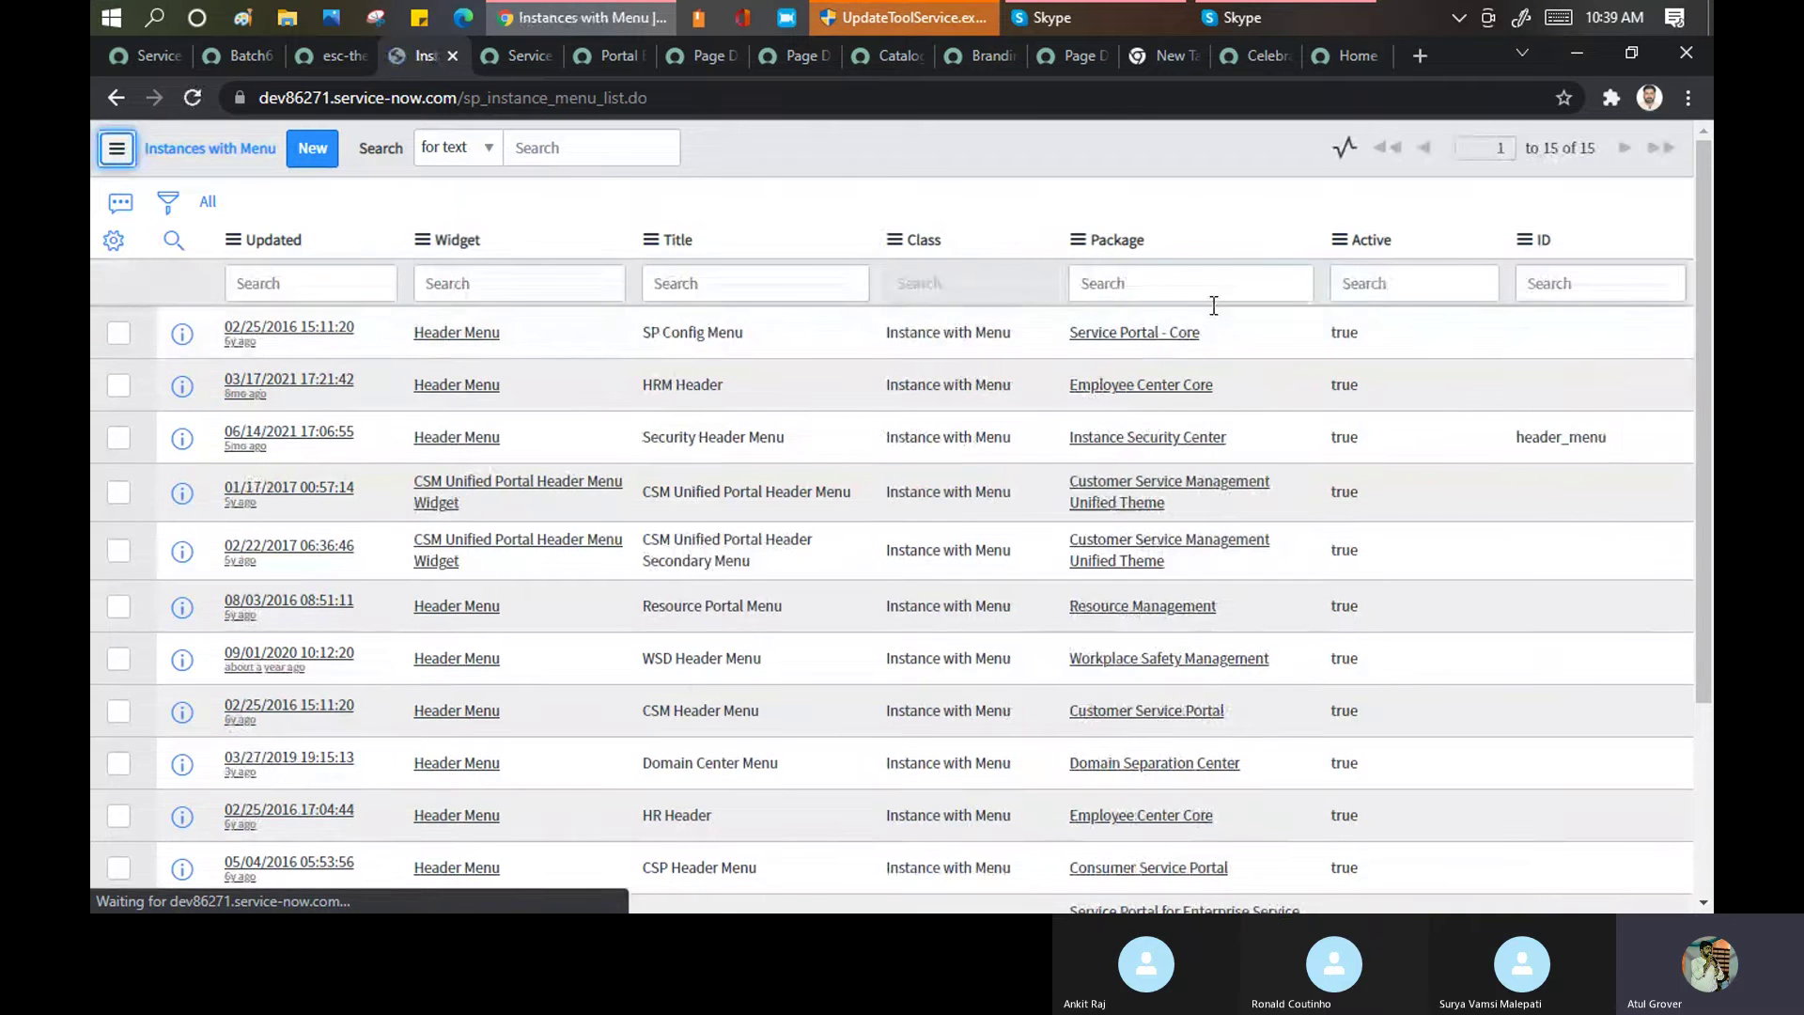
{"action": "left_click", "coordinate": [318, 329]}
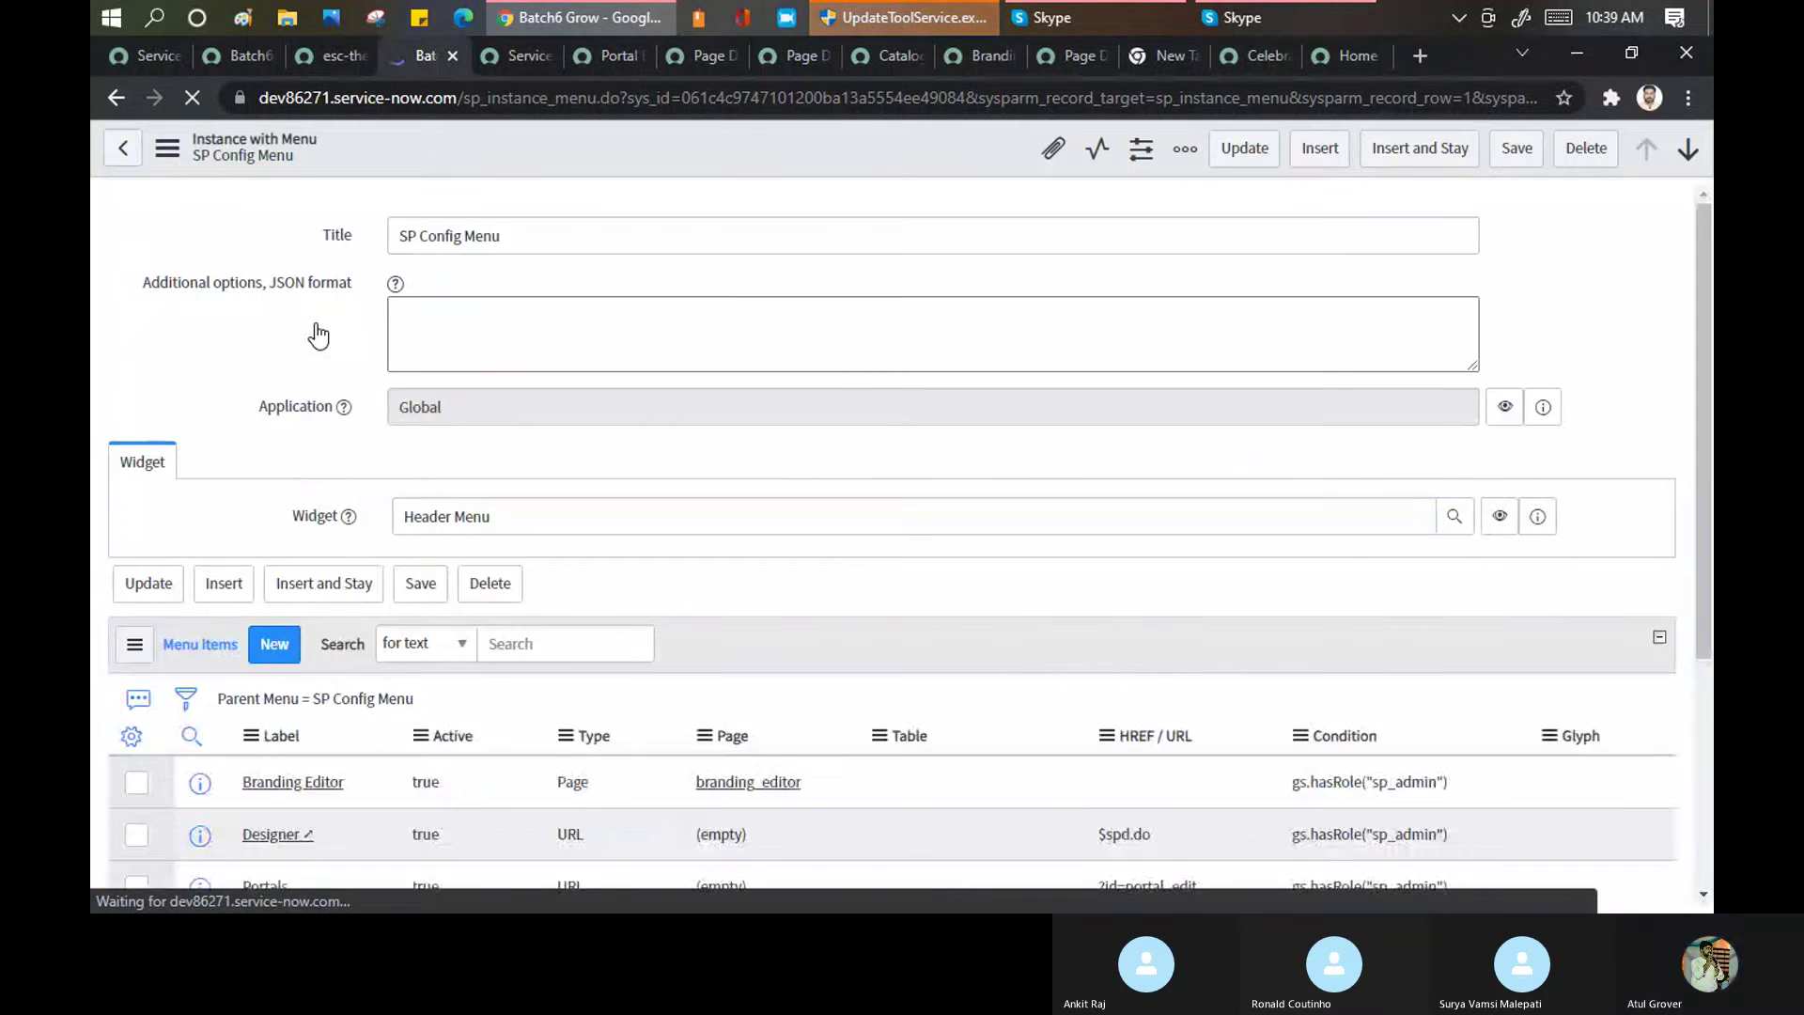
{"action": "scroll", "coordinate": [341, 641], "scroll_direction": "down", "scroll_amount": 4}
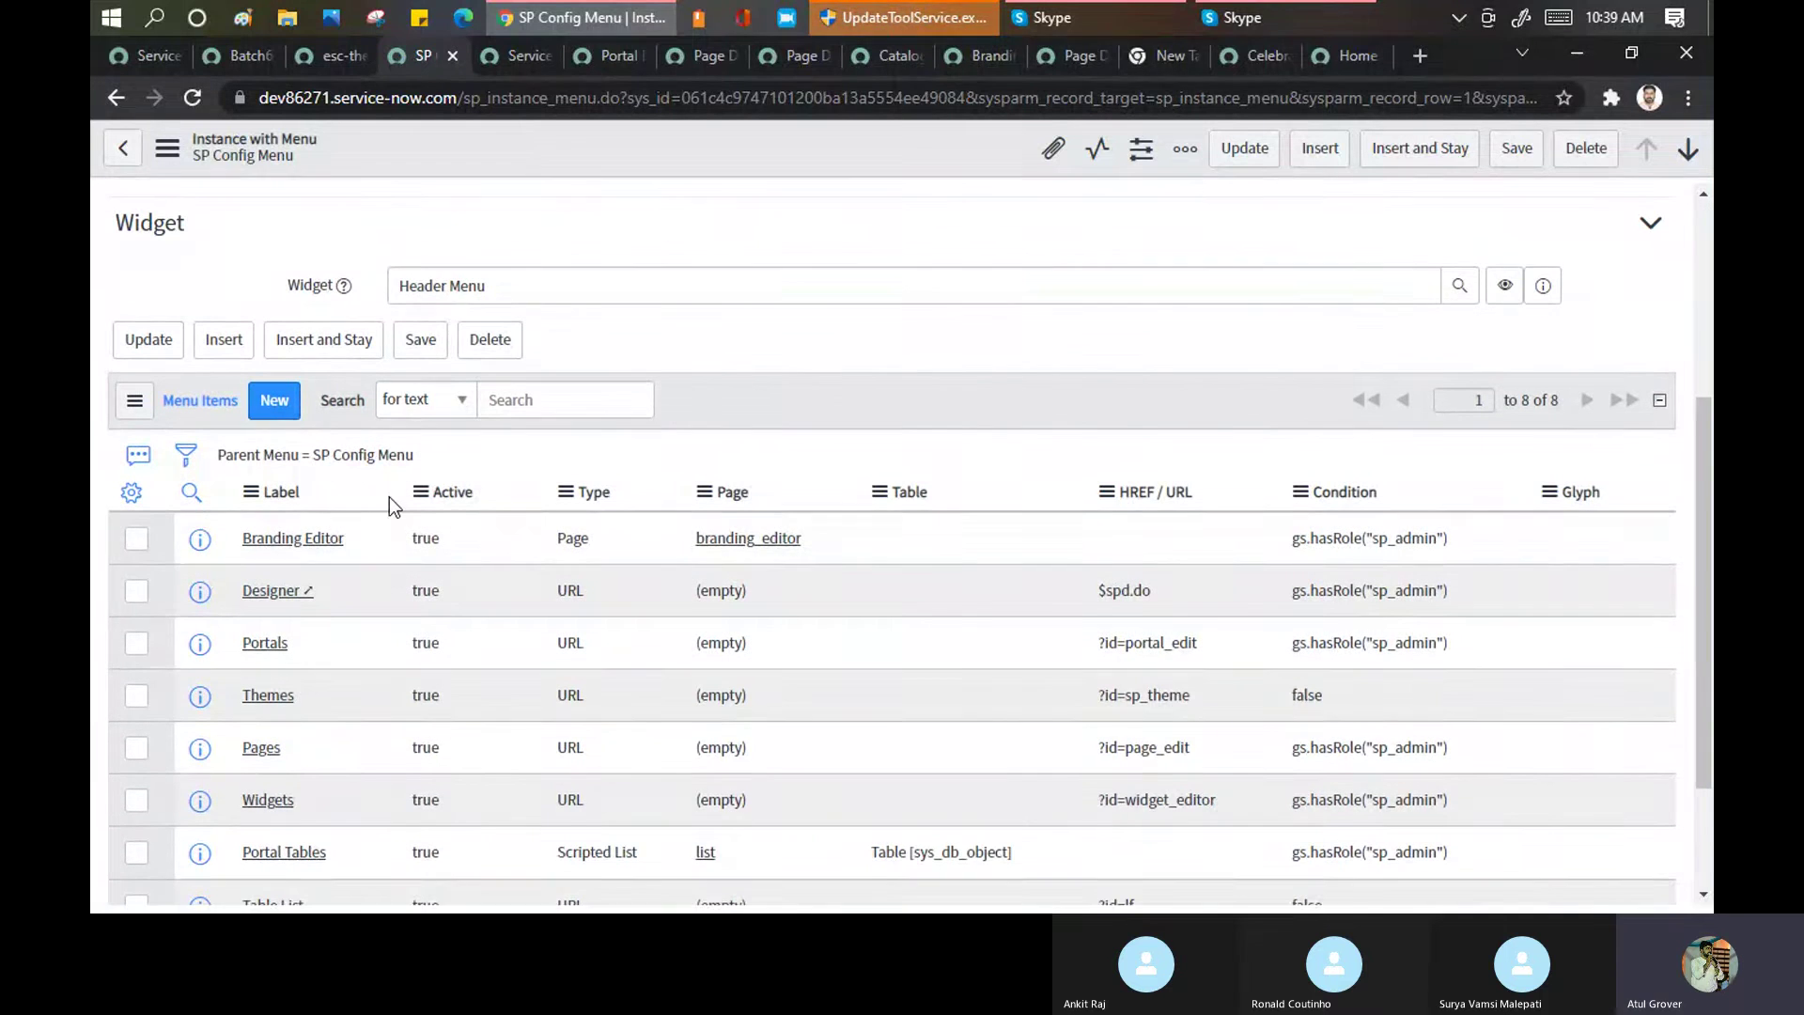
{"action": "scroll", "coordinate": [389, 498], "scroll_direction": "down", "scroll_amount": 3}
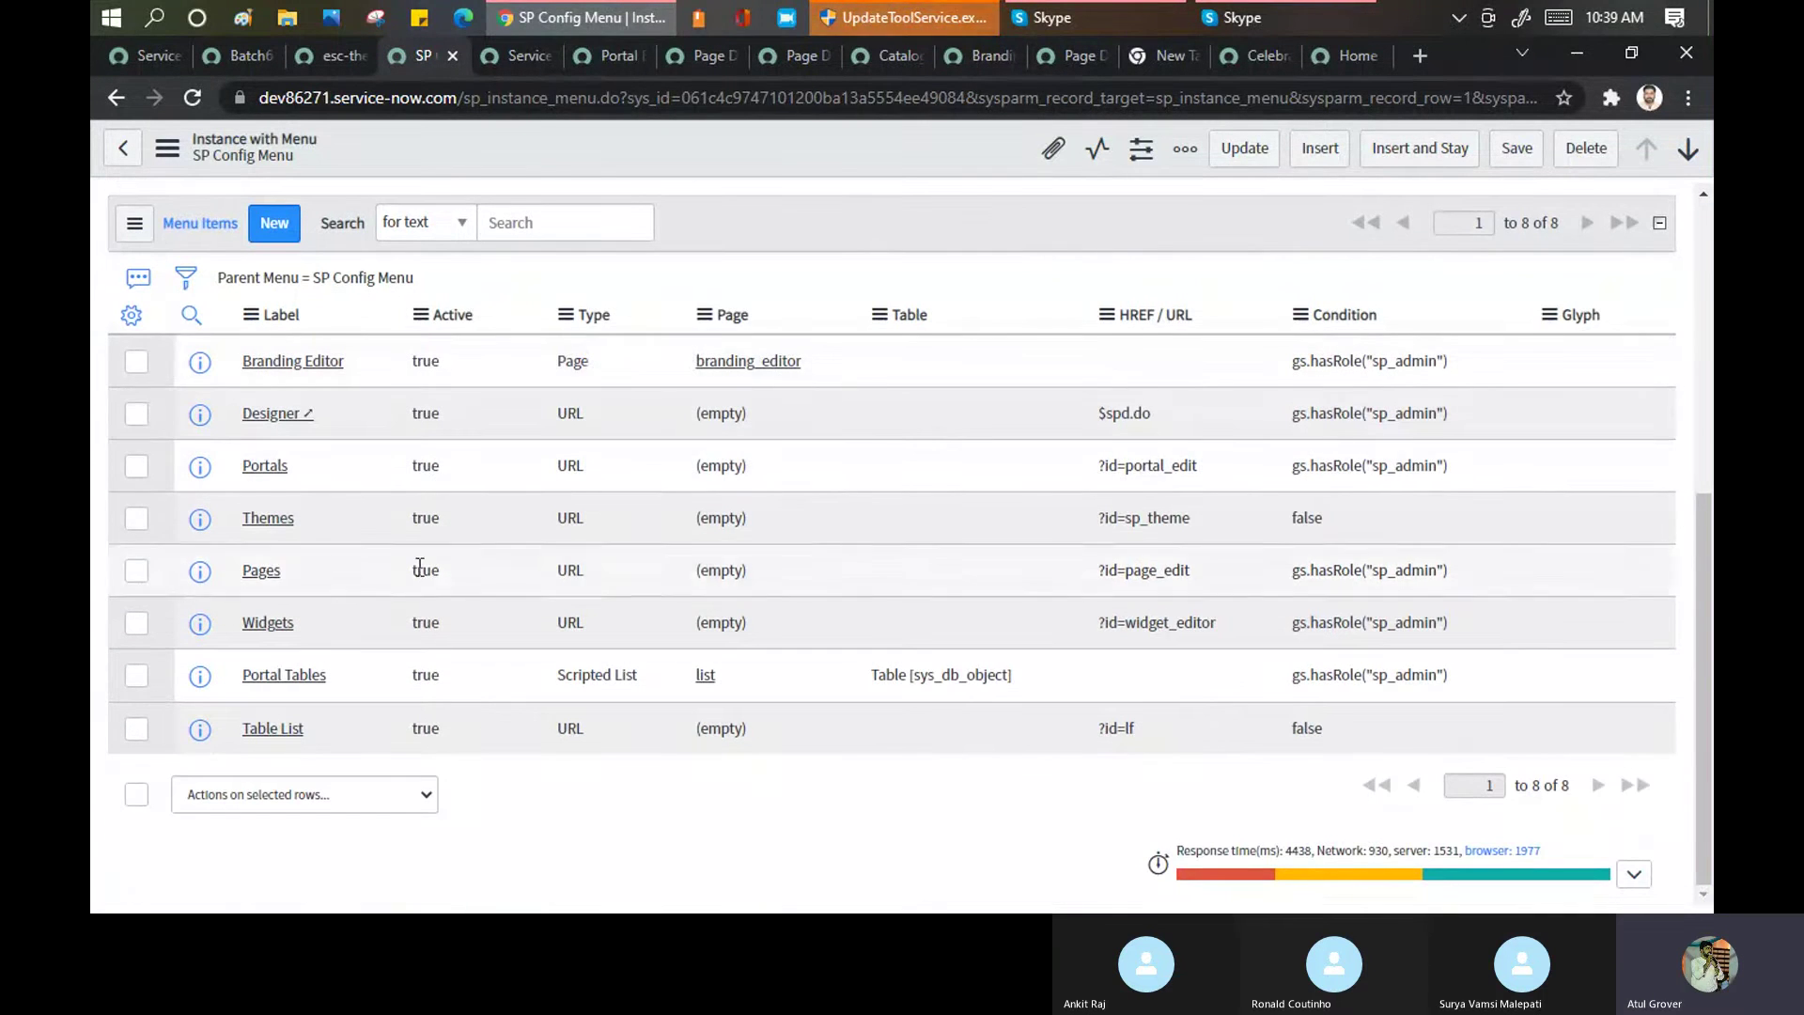
{"action": "scroll", "coordinate": [488, 643], "scroll_direction": "up", "scroll_amount": 6}
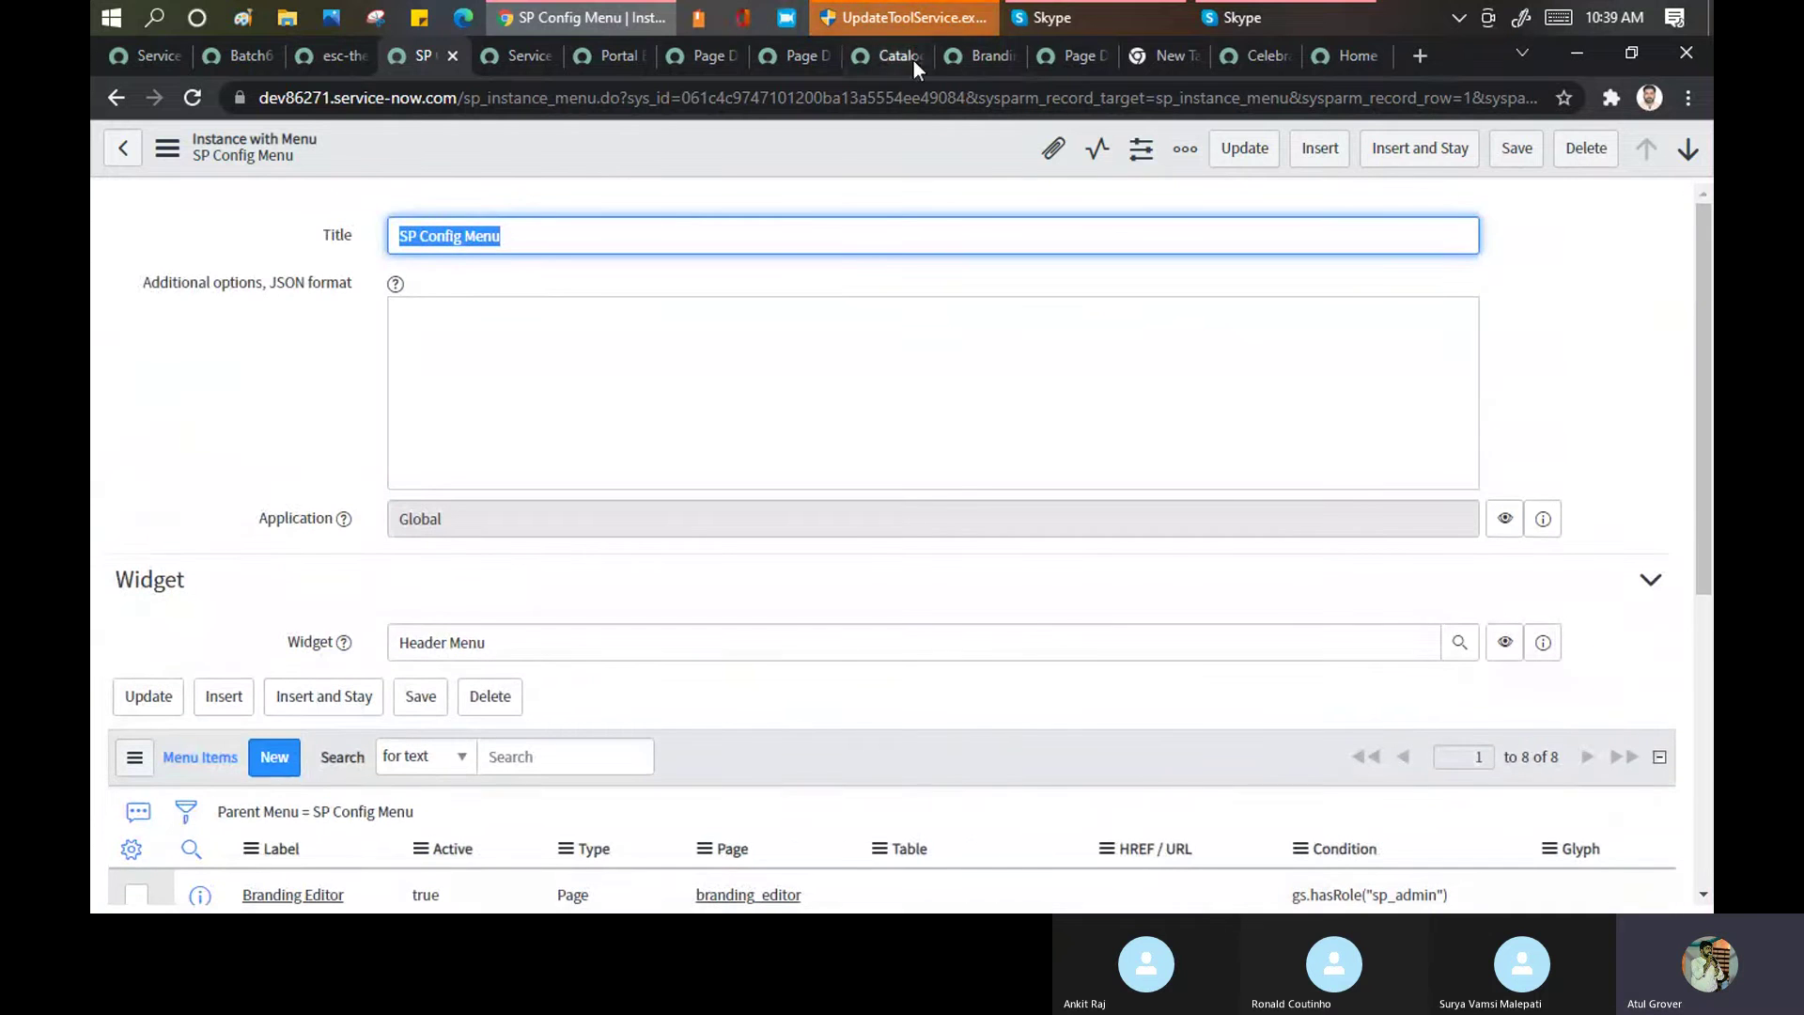
Revisit the Page Designer, Catalog Home, Celebrations, esc-theme-includes.css and SP Config Menu tabs
{"action": "left_click", "coordinate": [1072, 56]}
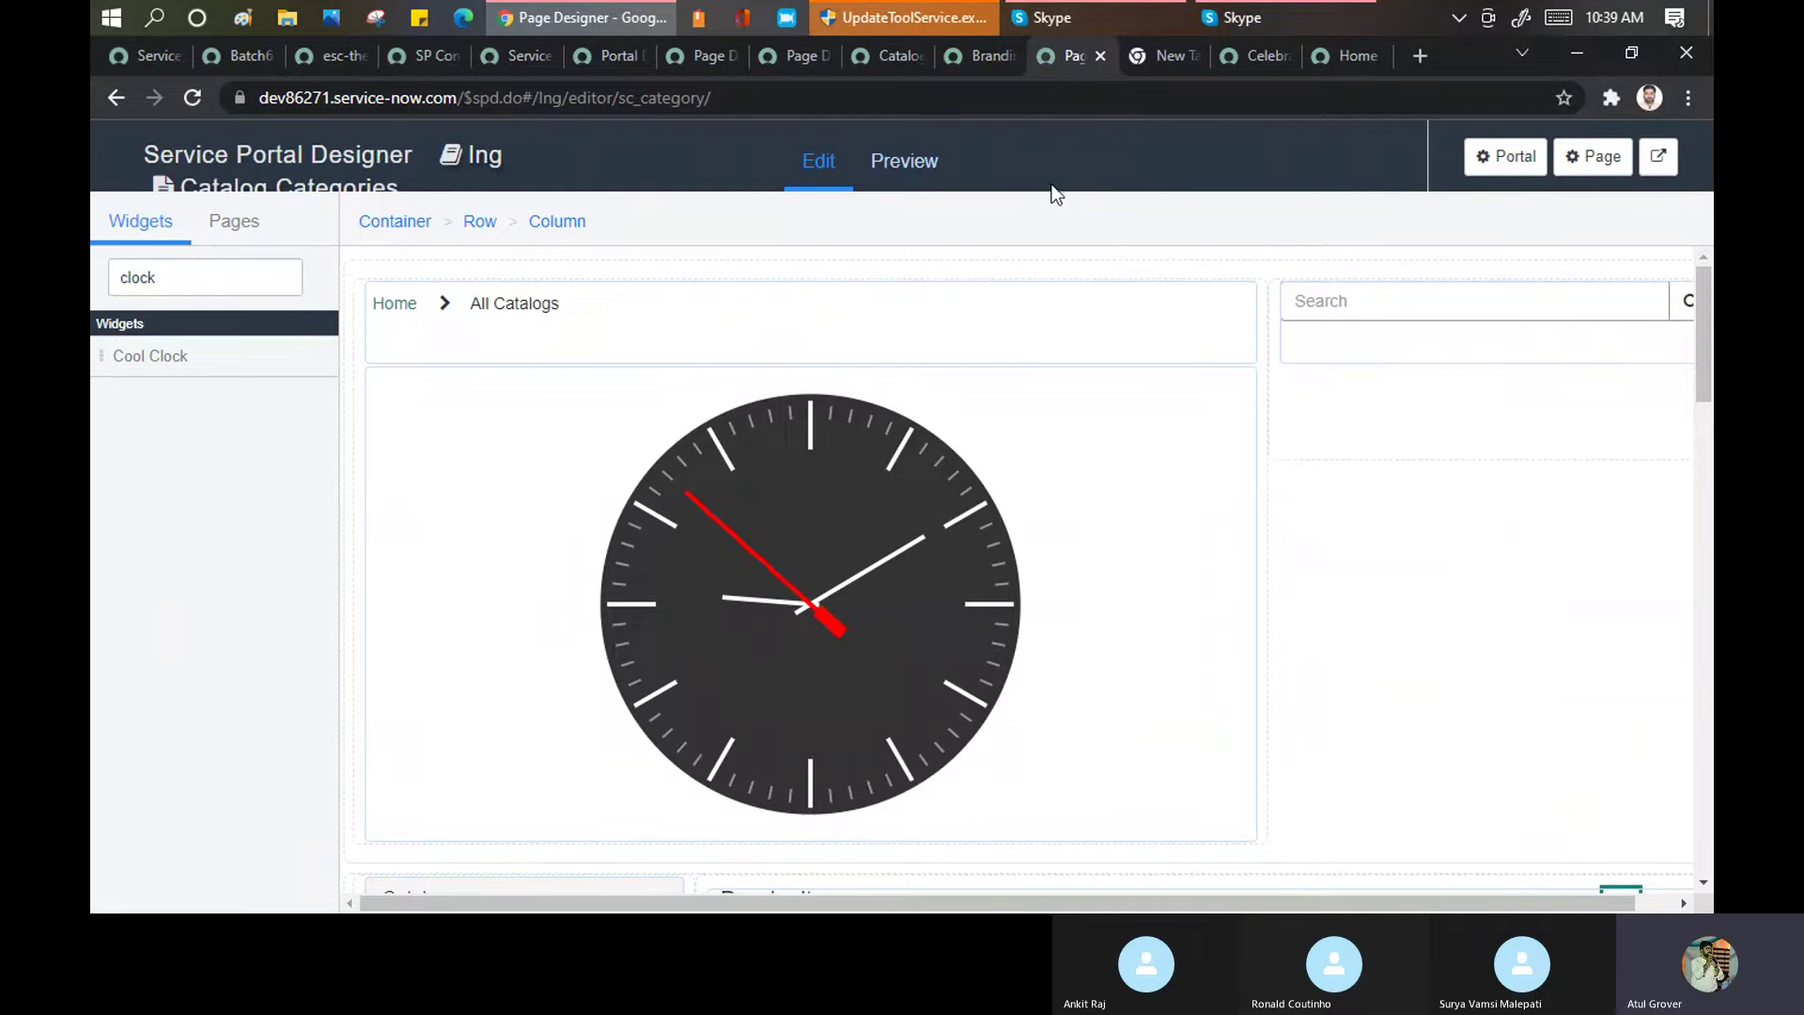
{"action": "left_click", "coordinate": [898, 70]}
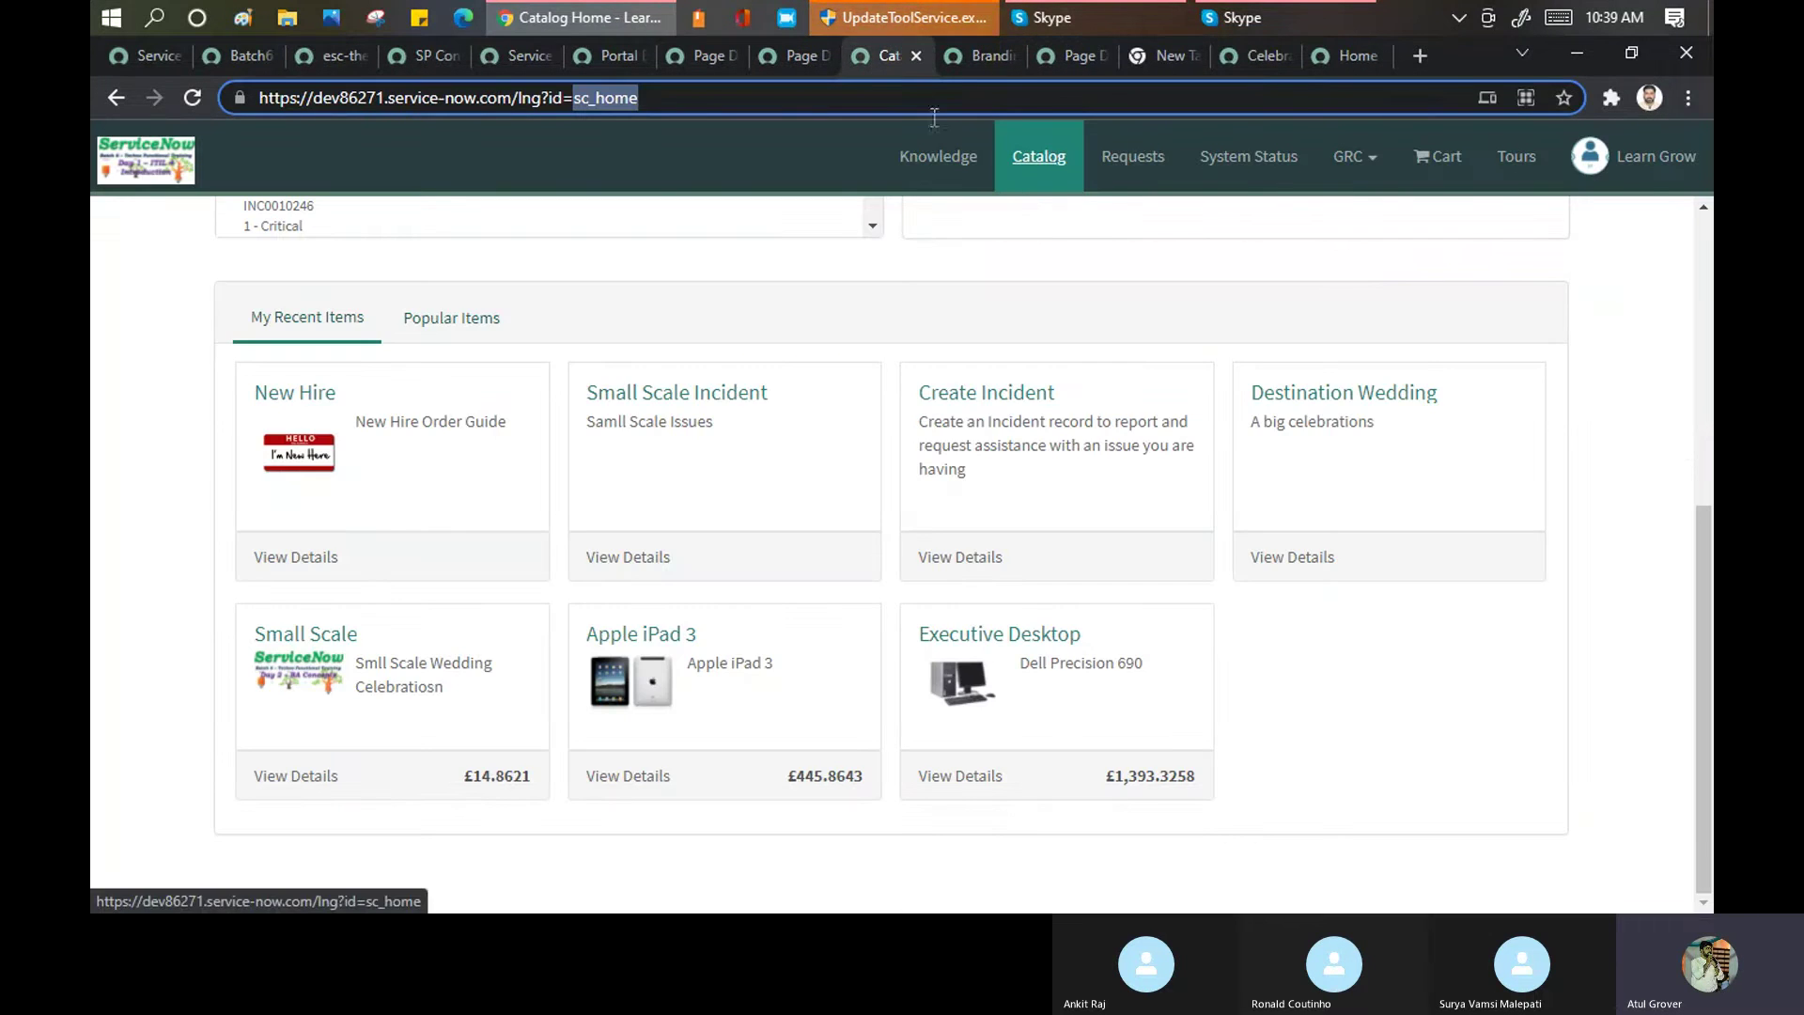
{"action": "left_click", "coordinate": [1256, 53]}
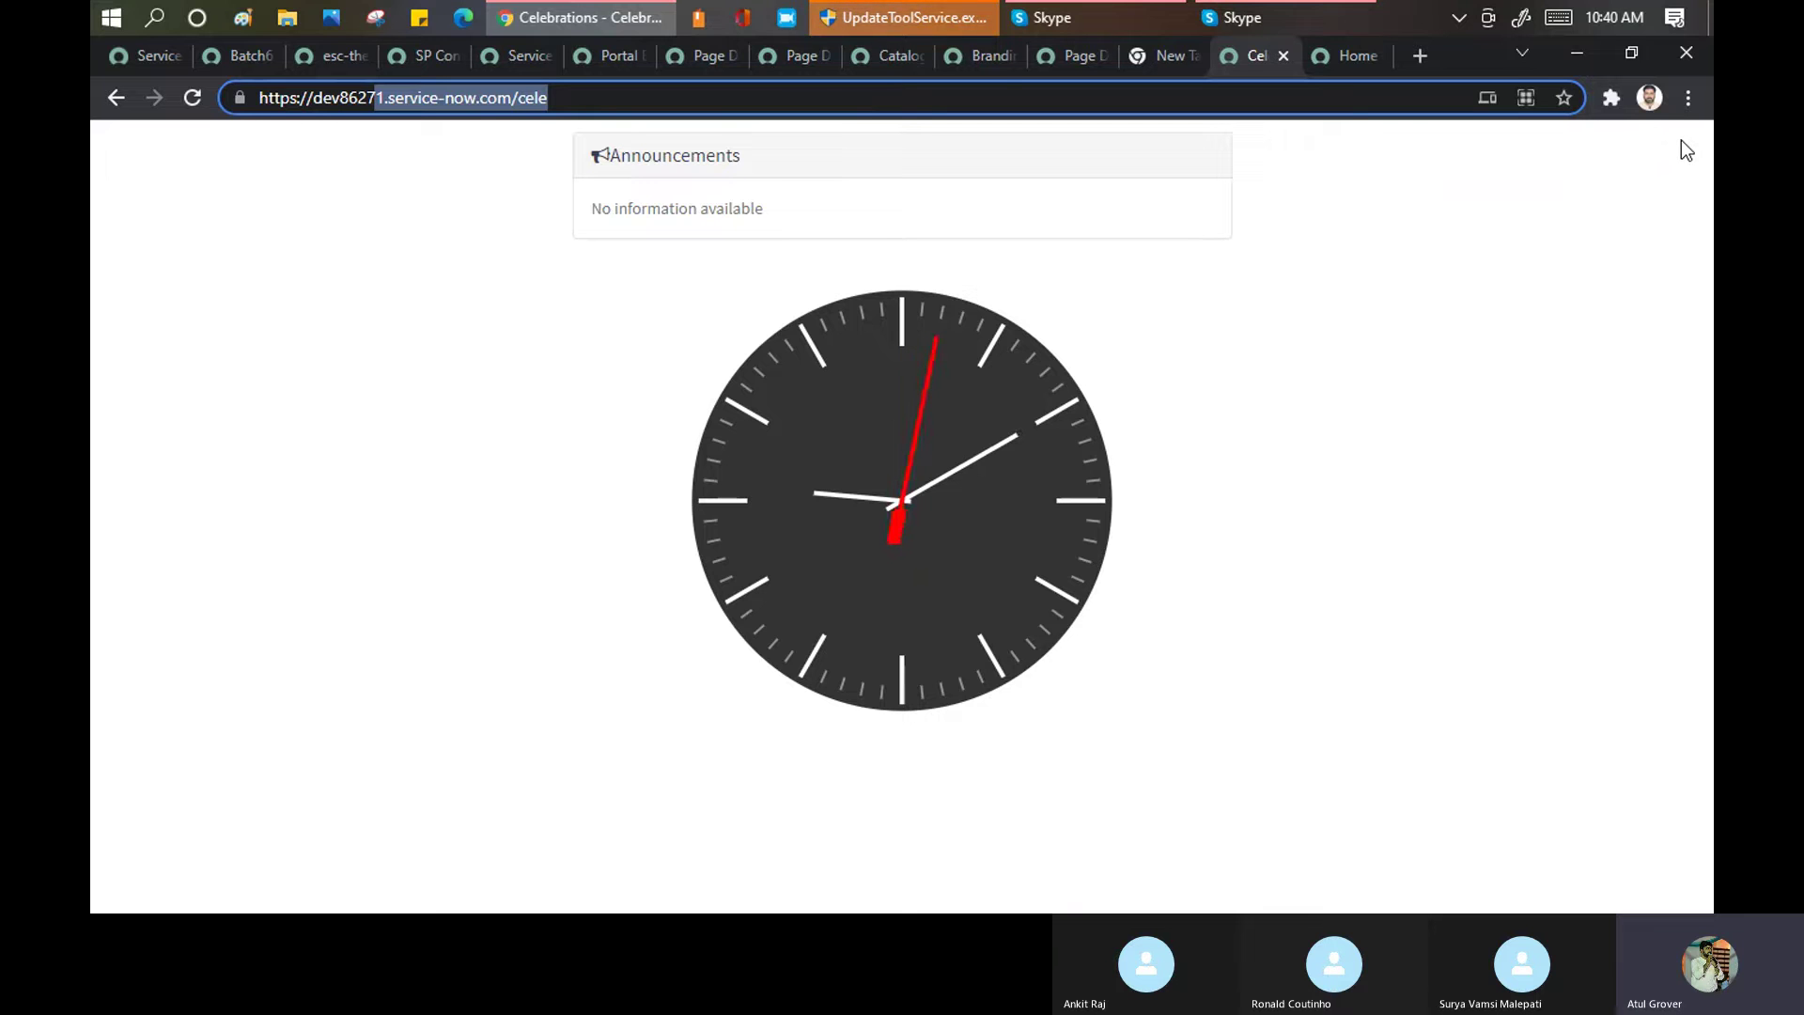
{"action": "left_click", "coordinate": [314, 62]}
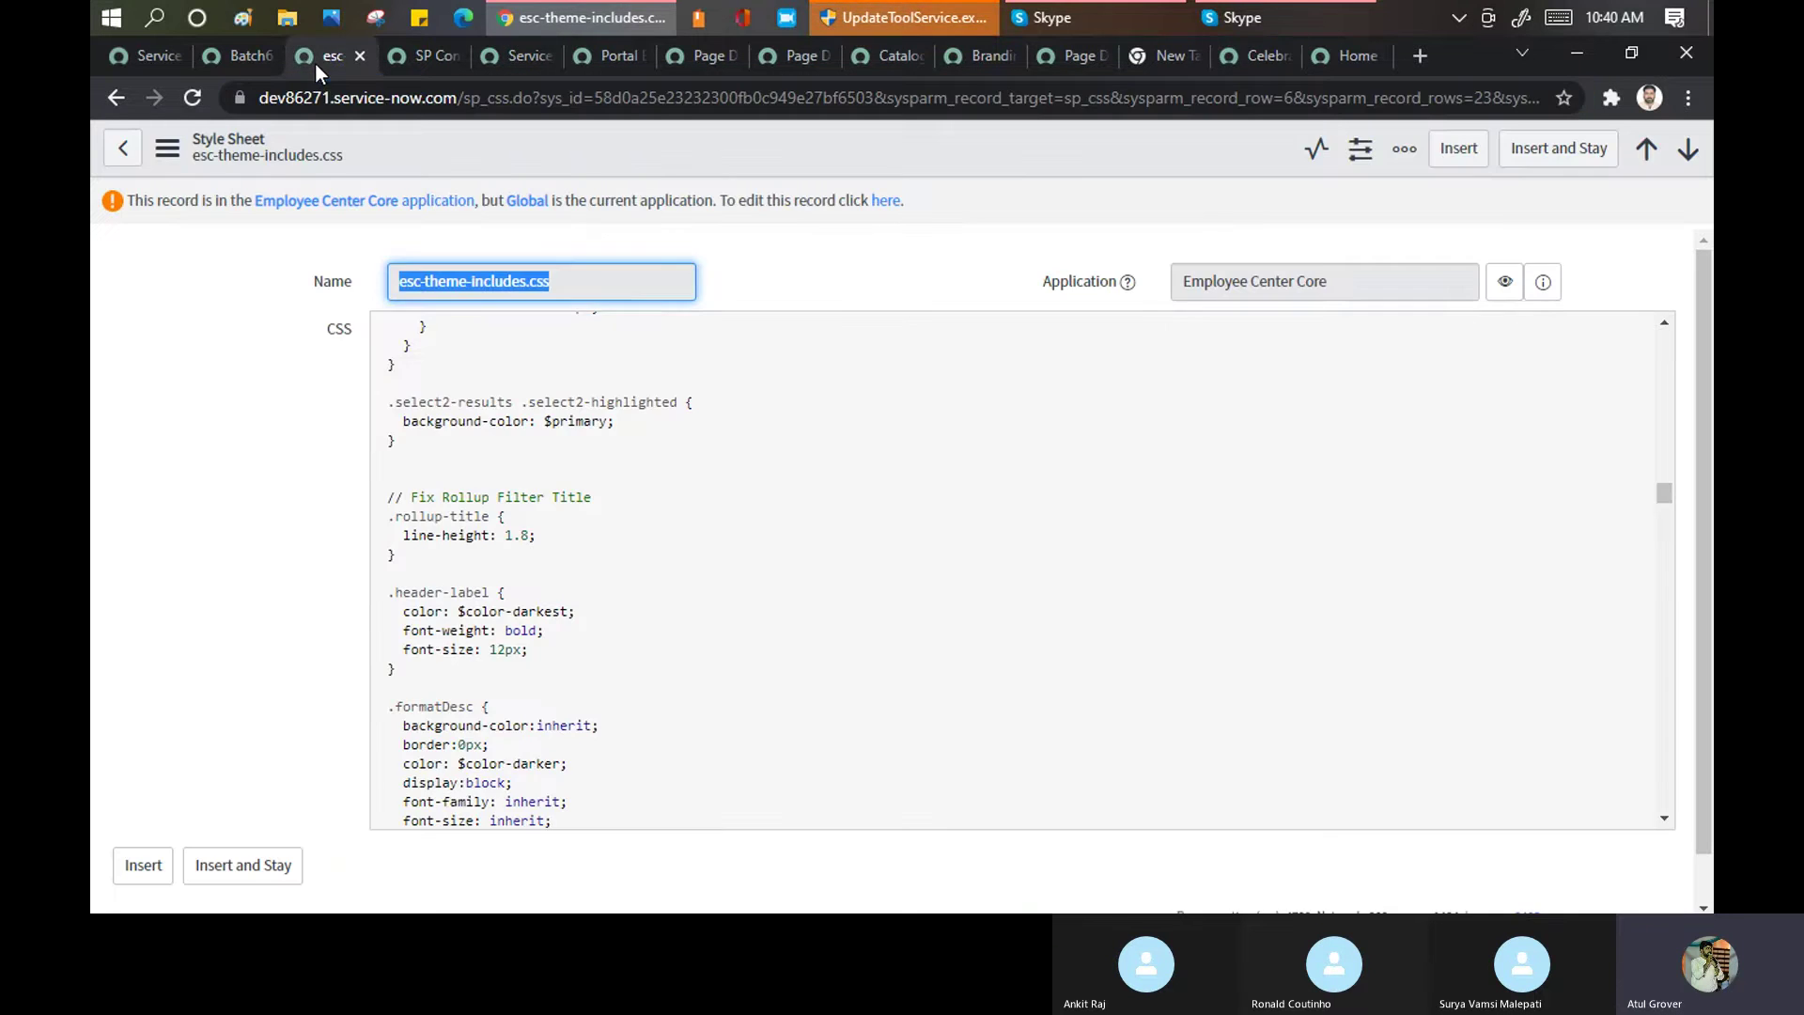
{"action": "left_click", "coordinate": [417, 54]}
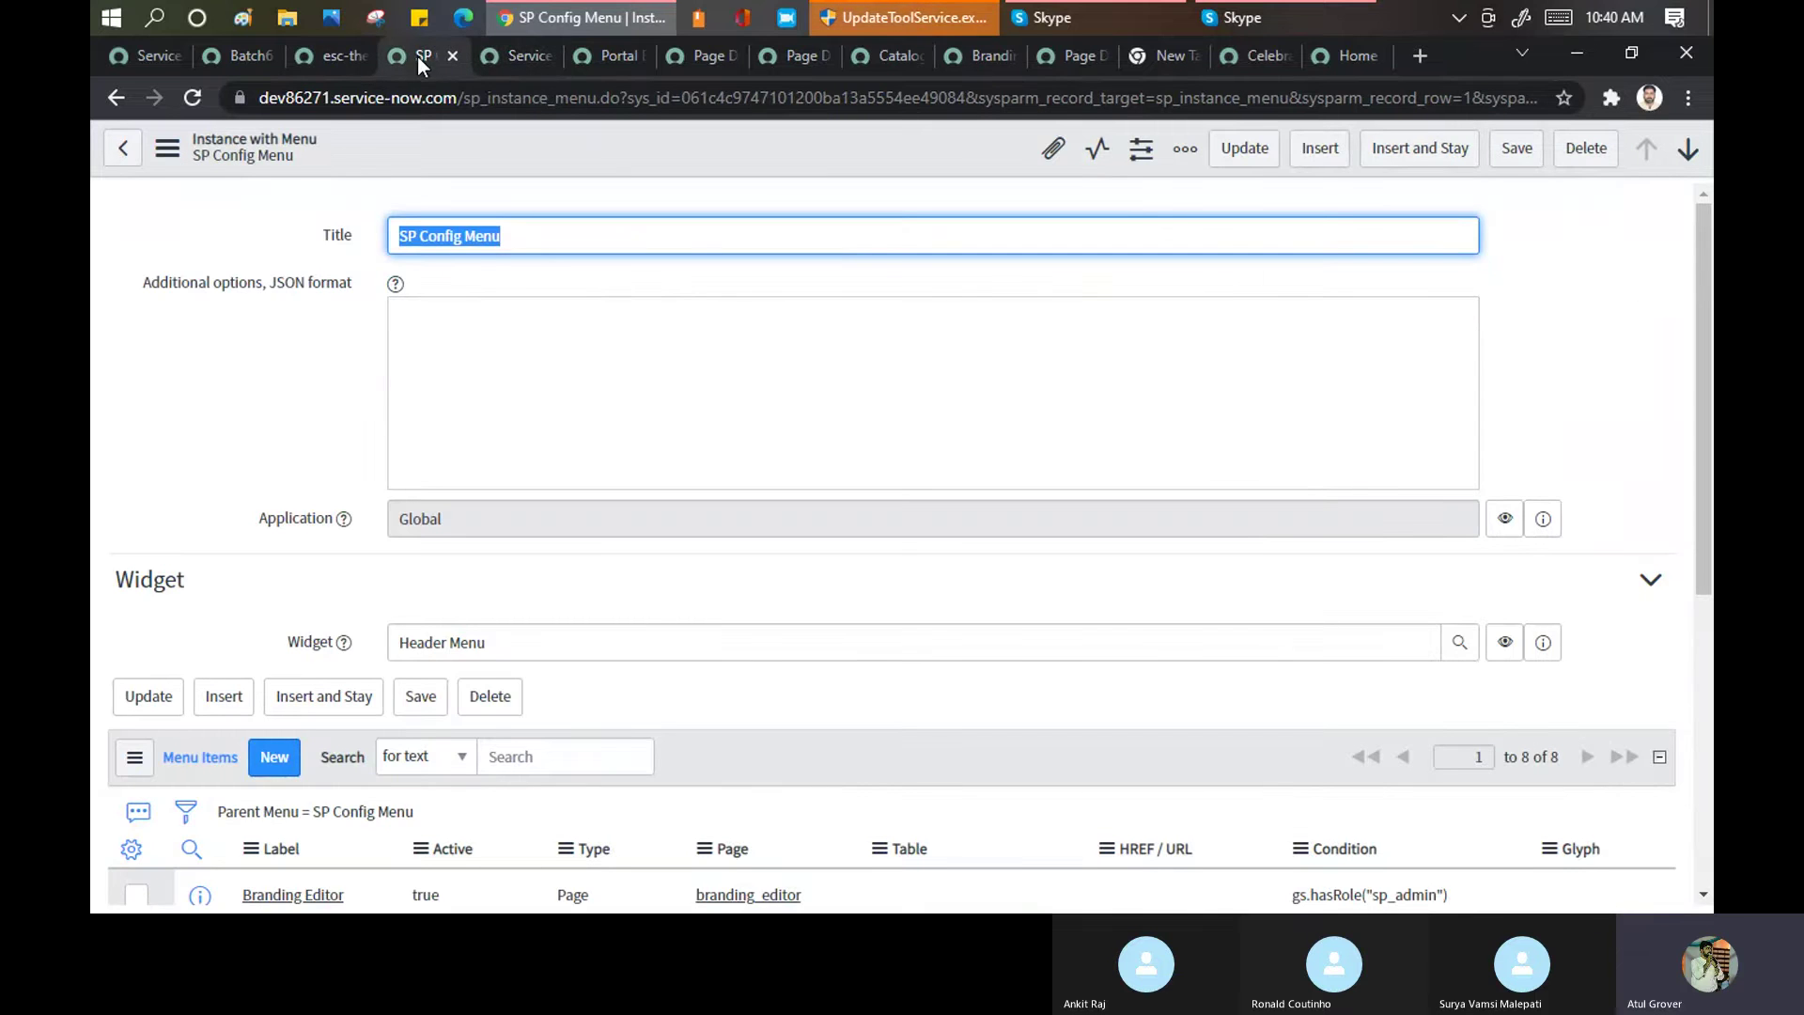
{"action": "scroll", "coordinate": [541, 316], "scroll_direction": "down", "scroll_amount": 3}
{"action": "scroll", "coordinate": [541, 316], "scroll_direction": "down", "scroll_amount": 3}
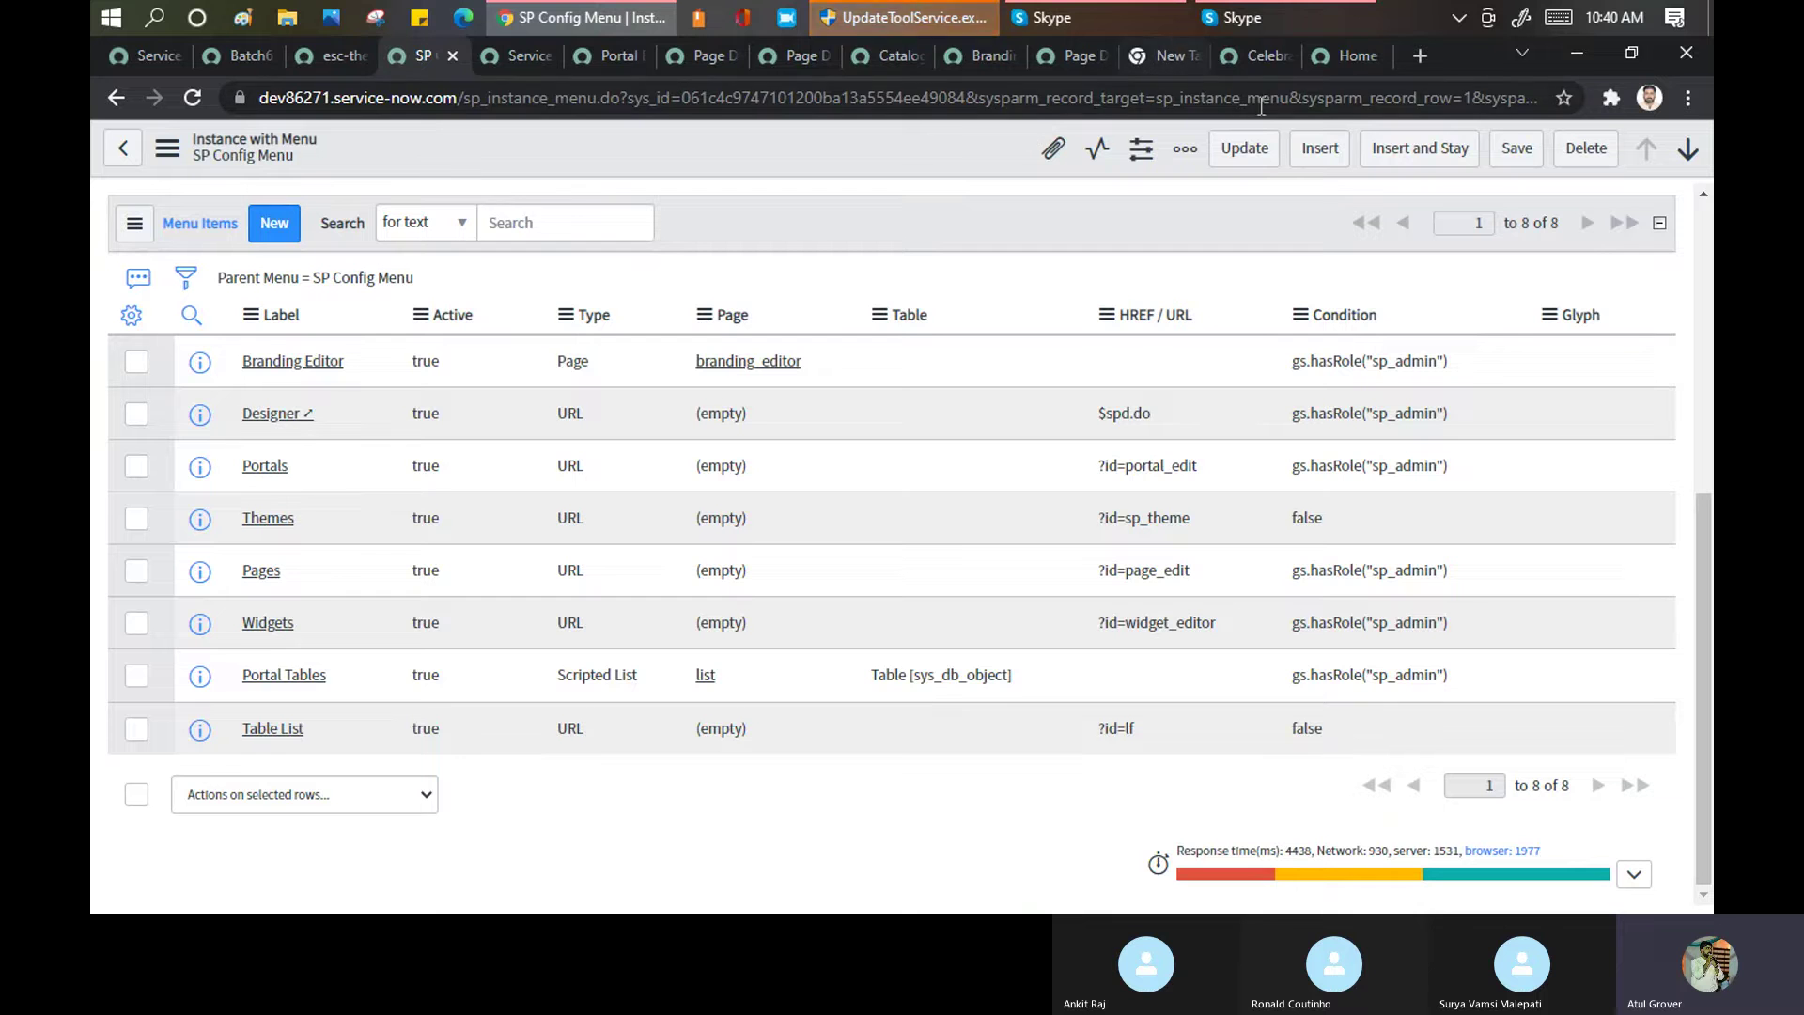
Open Service Portal > Properties from the Batch6 navigator
{"action": "left_click", "coordinate": [264, 59]}
{"action": "scroll", "coordinate": [221, 423], "scroll_direction": "down", "scroll_amount": 2}
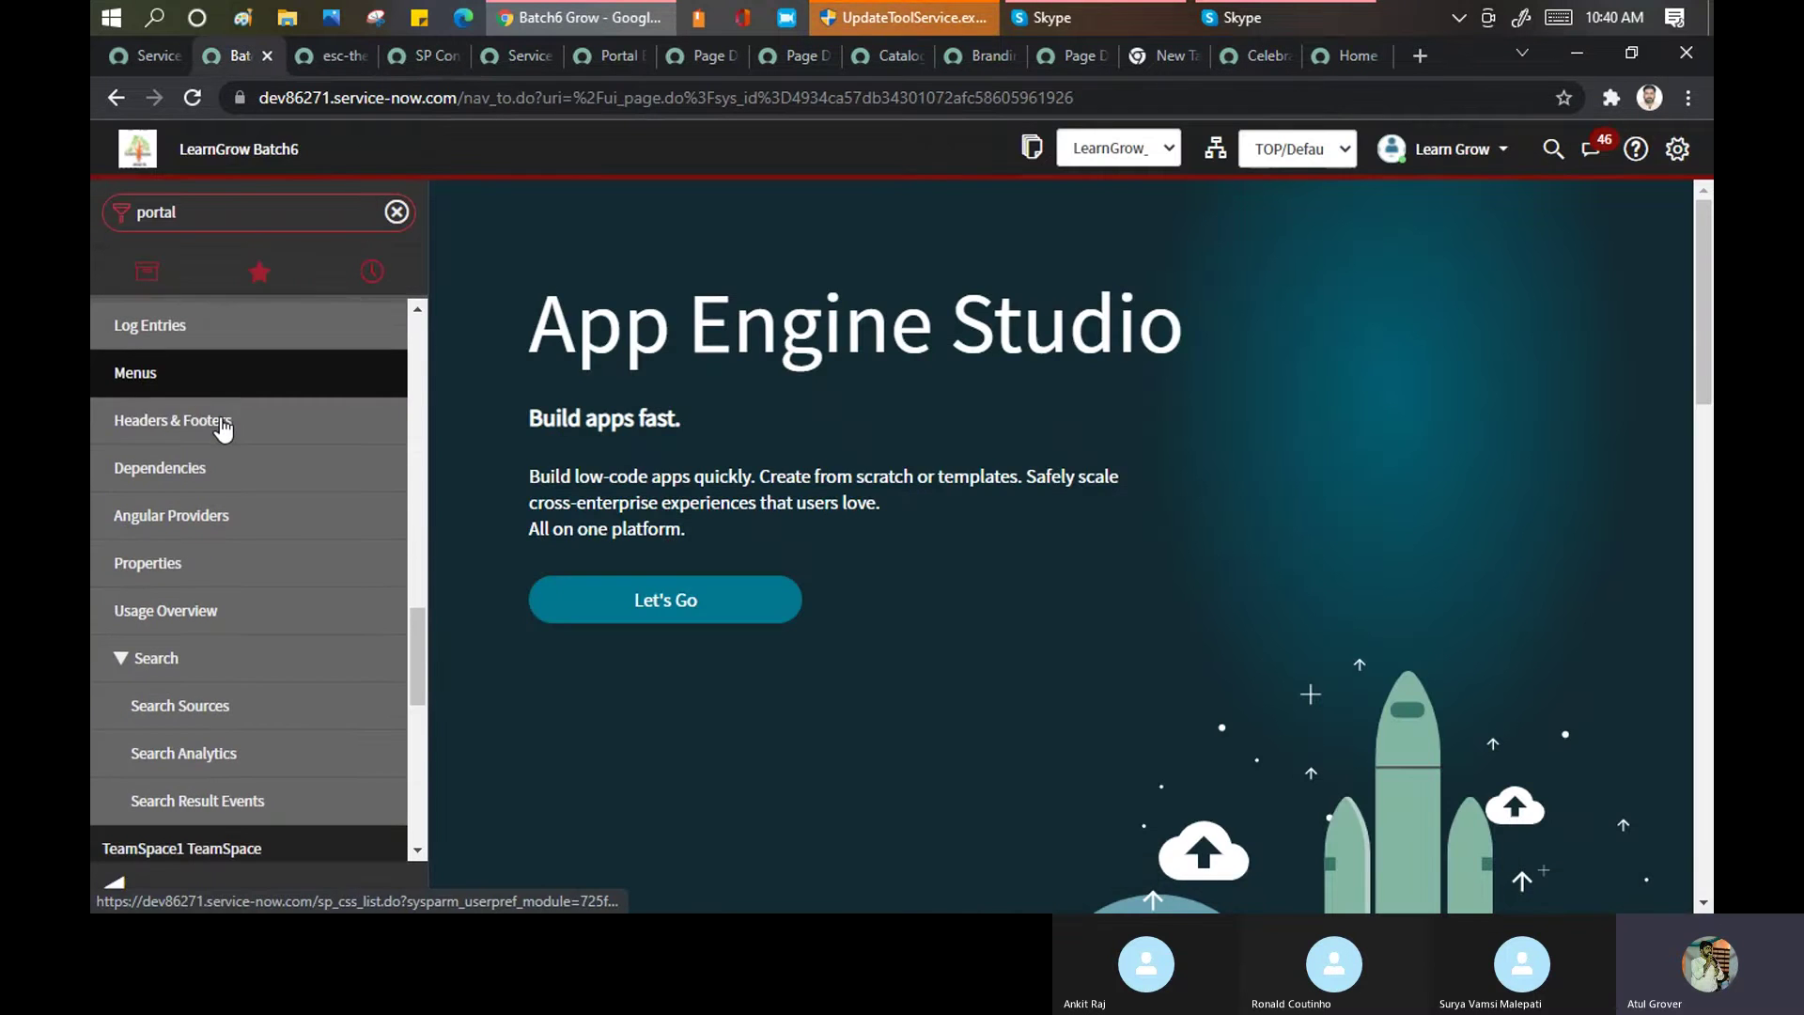
{"action": "scroll", "coordinate": [221, 425], "scroll_direction": "down", "scroll_amount": 1}
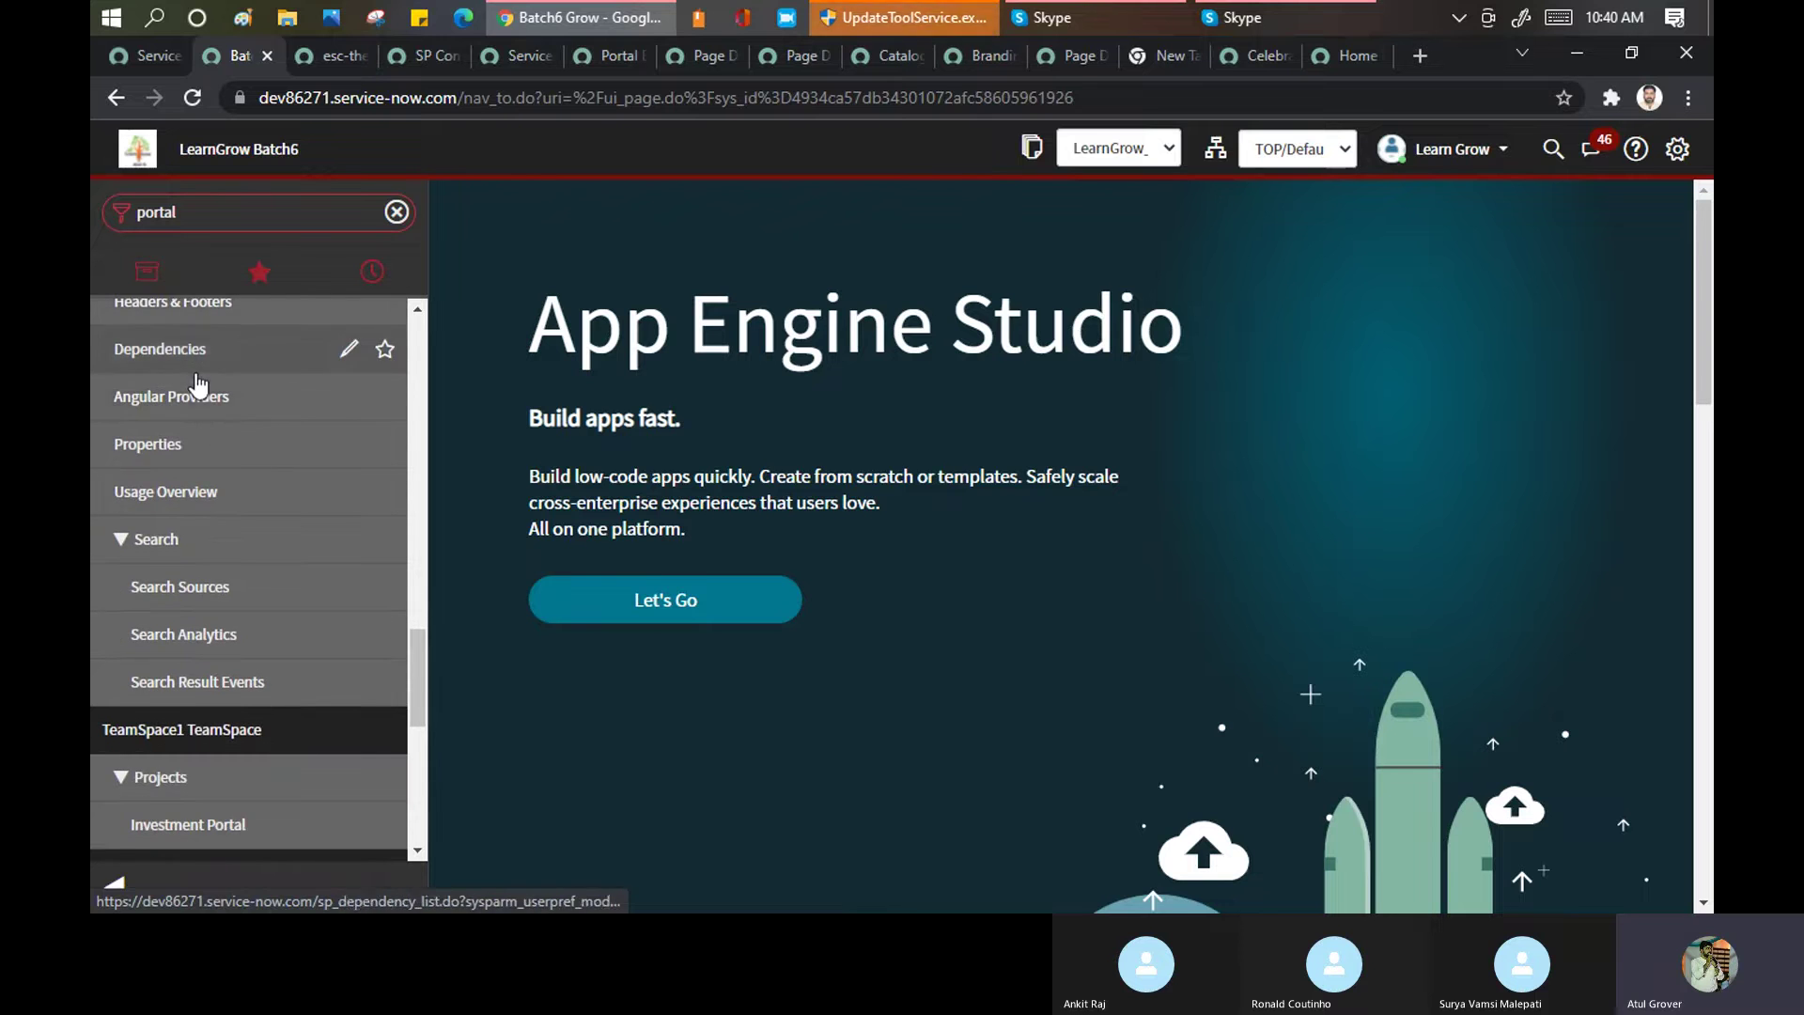
{"action": "scroll", "coordinate": [204, 467], "scroll_direction": "up", "scroll_amount": 1}
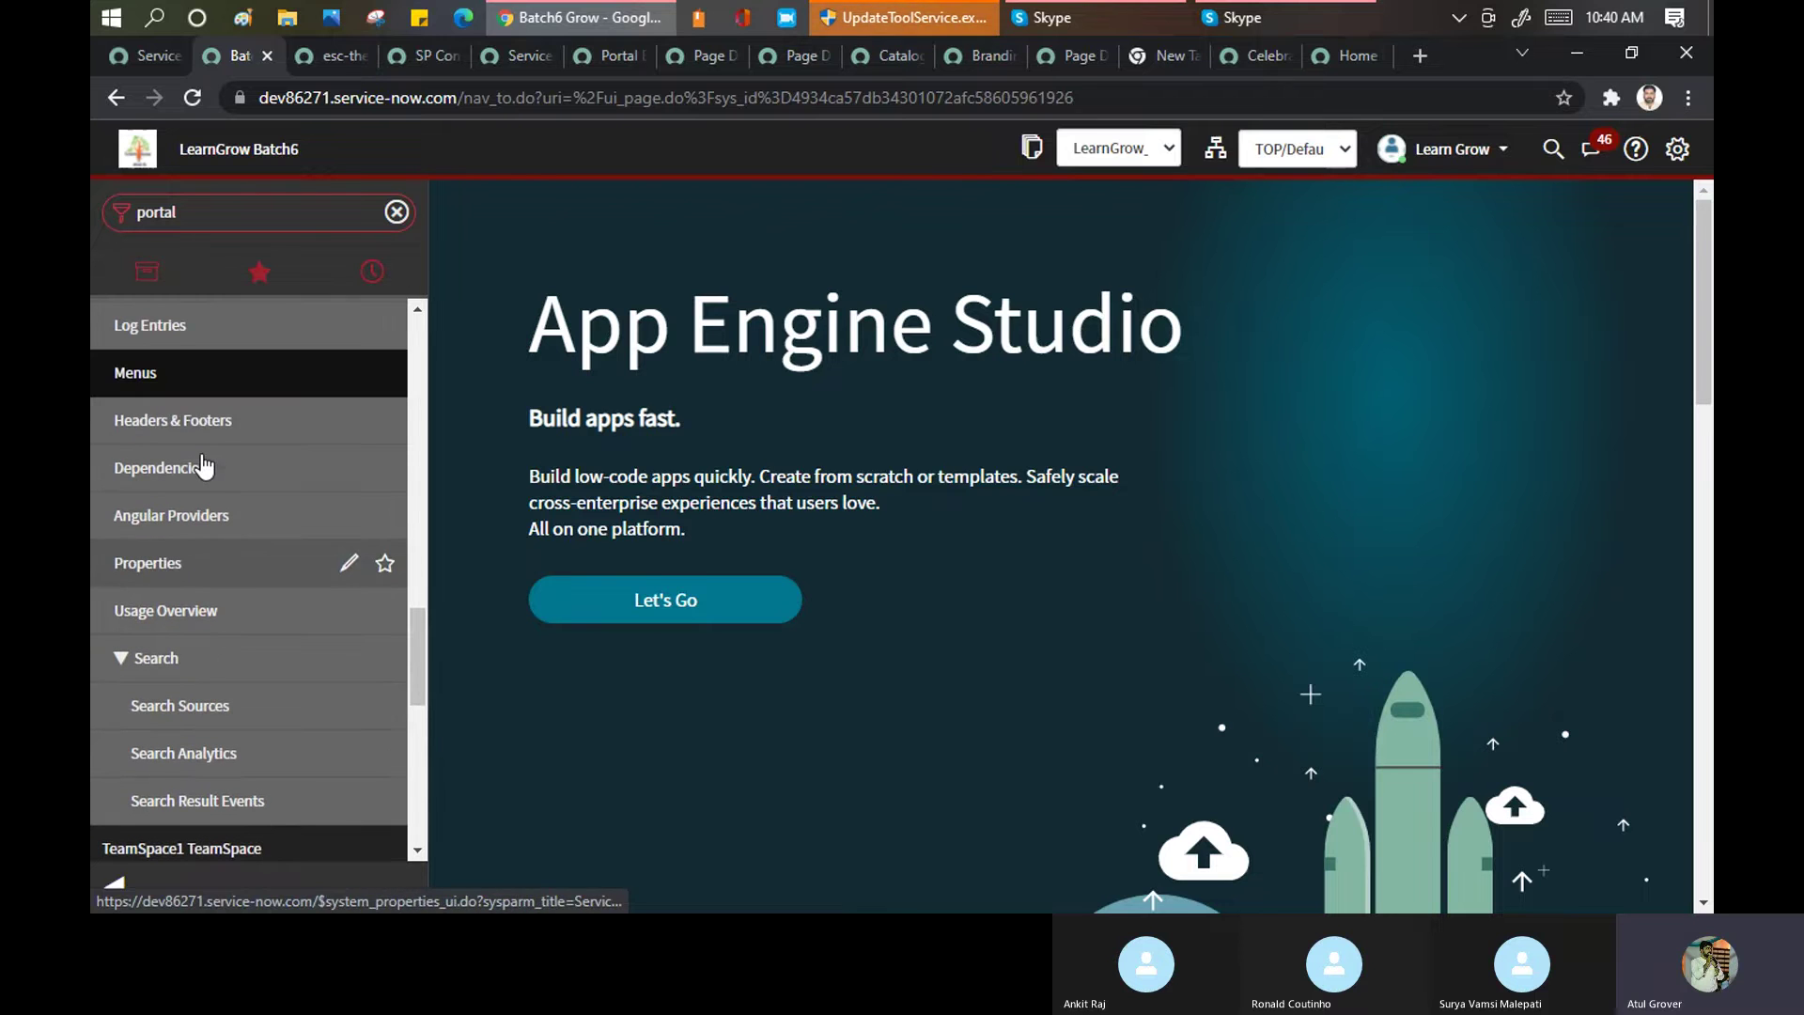
{"action": "left_click", "coordinate": [156, 566]}
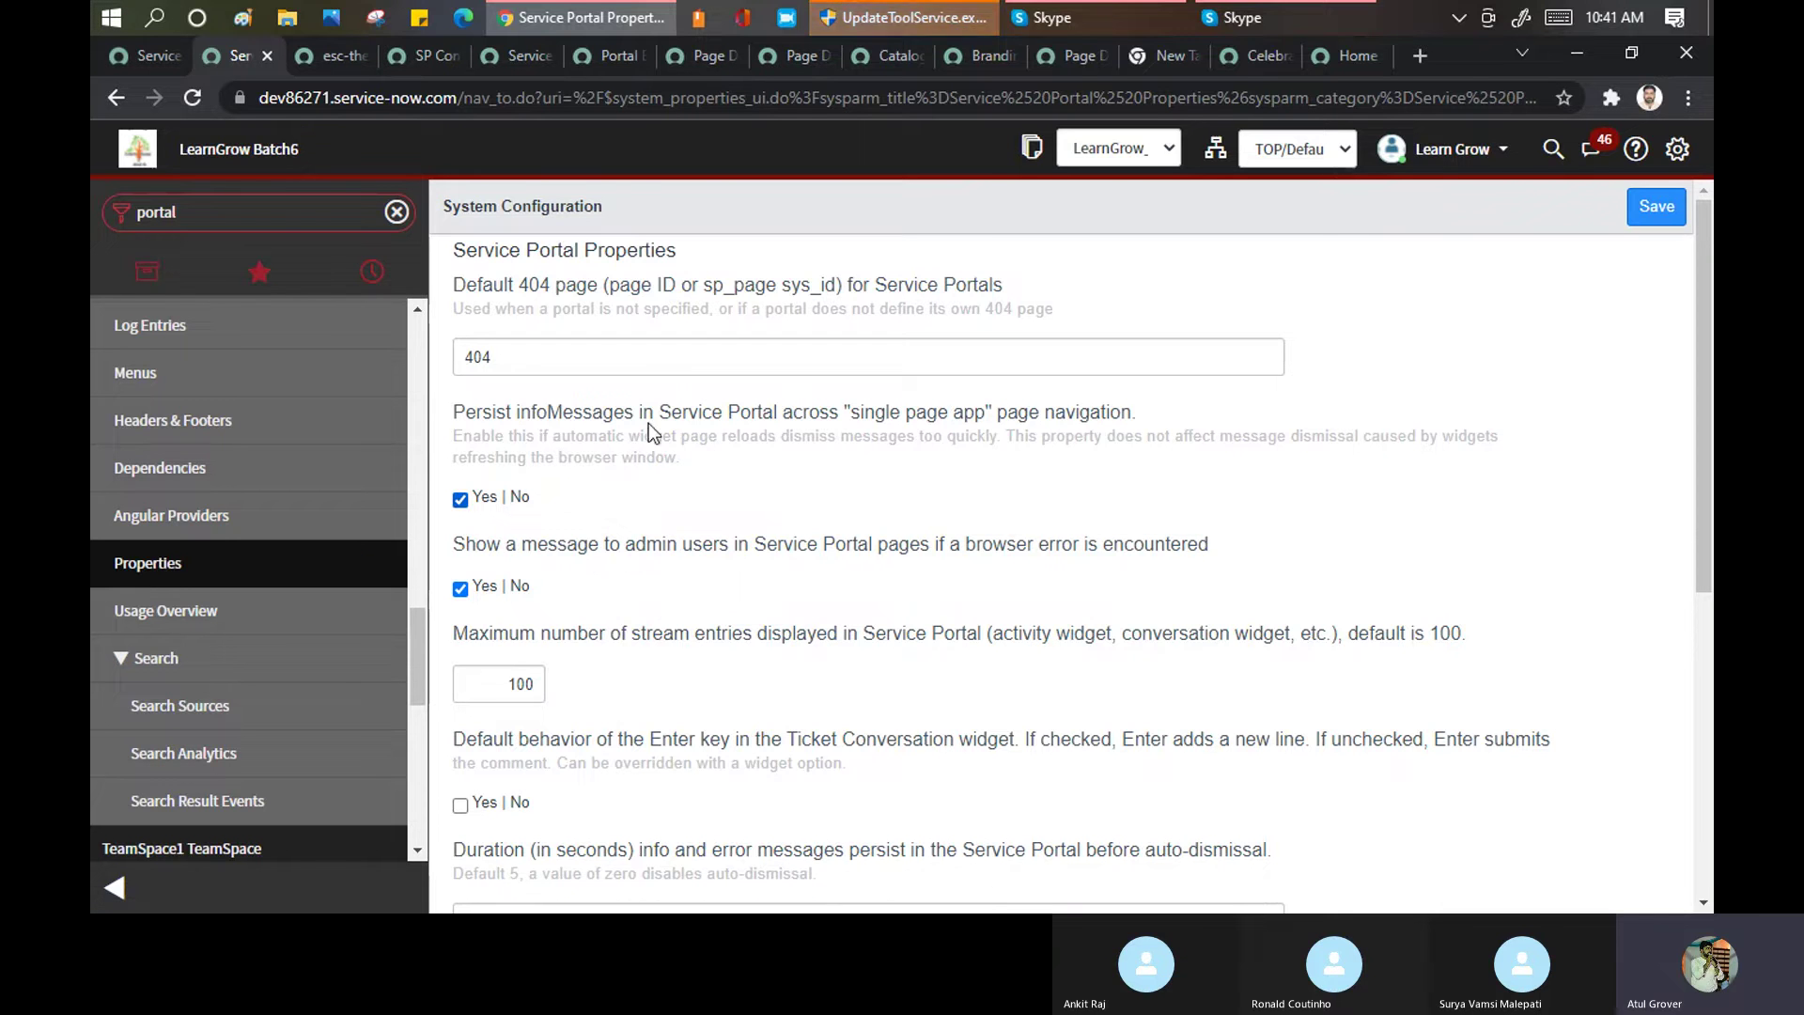
Replace the Default 404 page value 404 with 504 and save the properties
{"action": "left_click", "coordinate": [501, 354]}
{"action": "left_click_drag", "start_coordinate": [466, 349], "coordinate": [279, 436]}
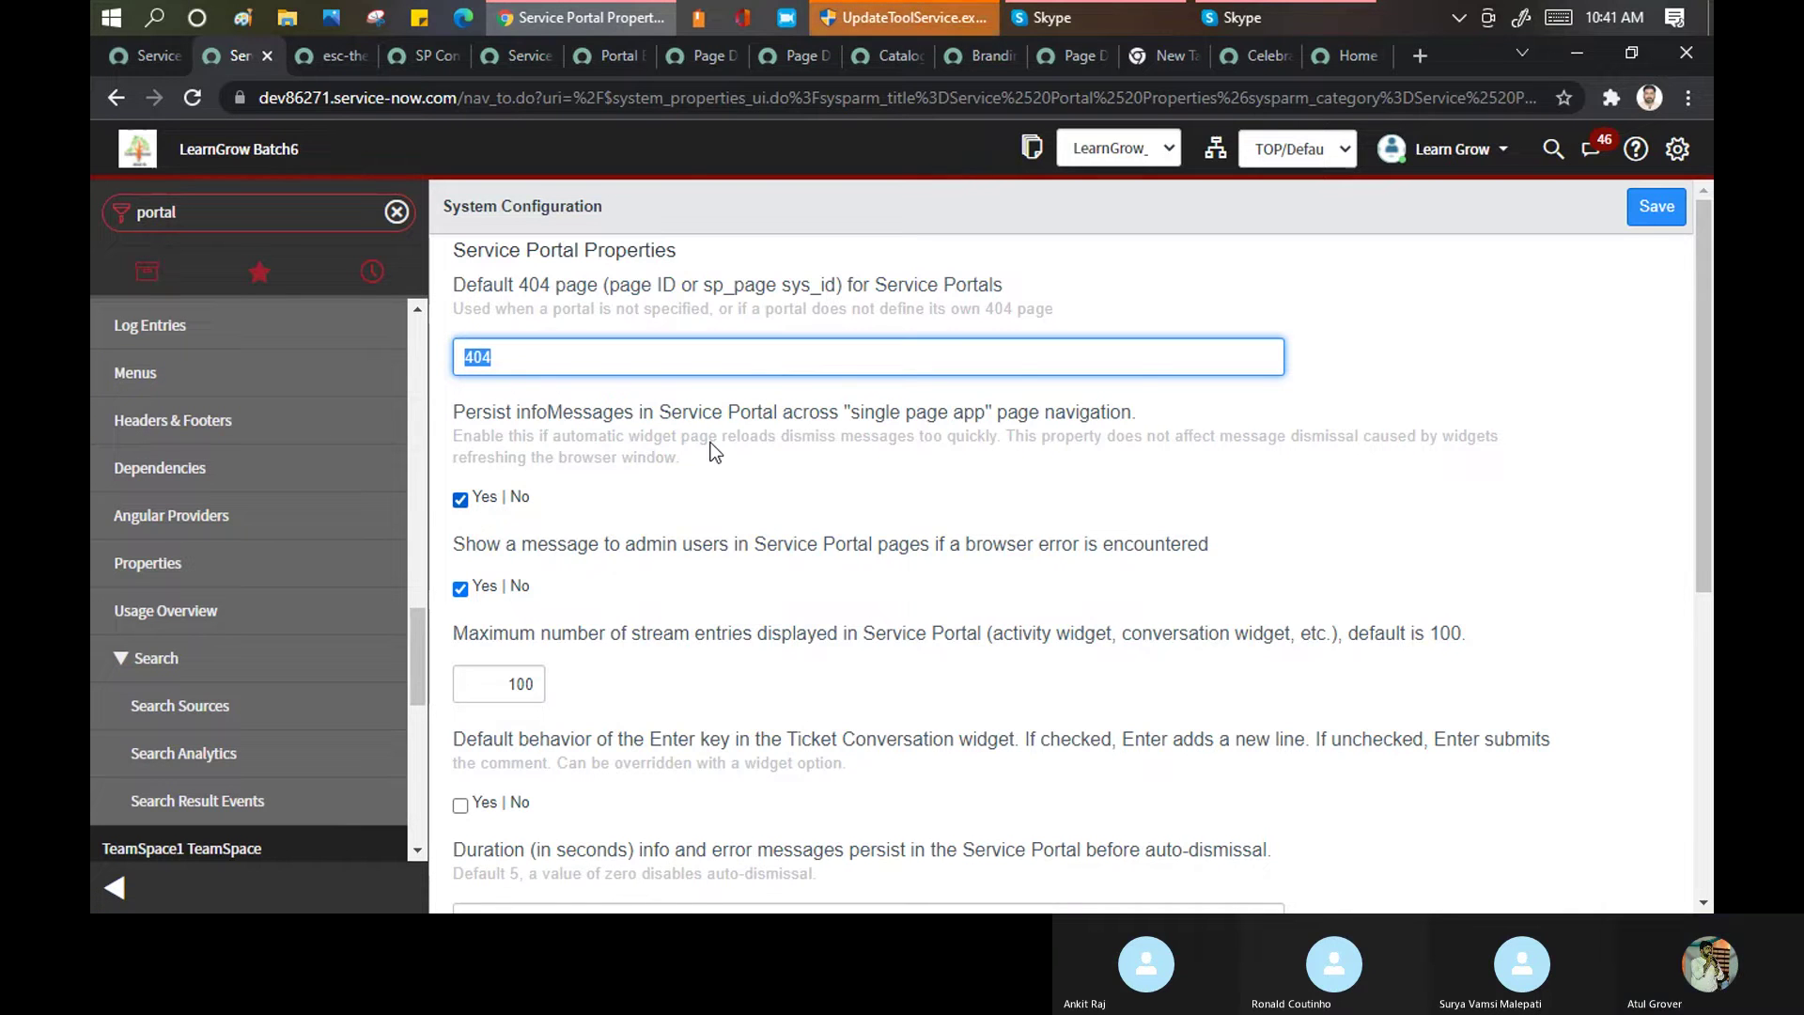
{"action": "scroll", "coordinate": [865, 436], "scroll_direction": "down", "scroll_amount": 3}
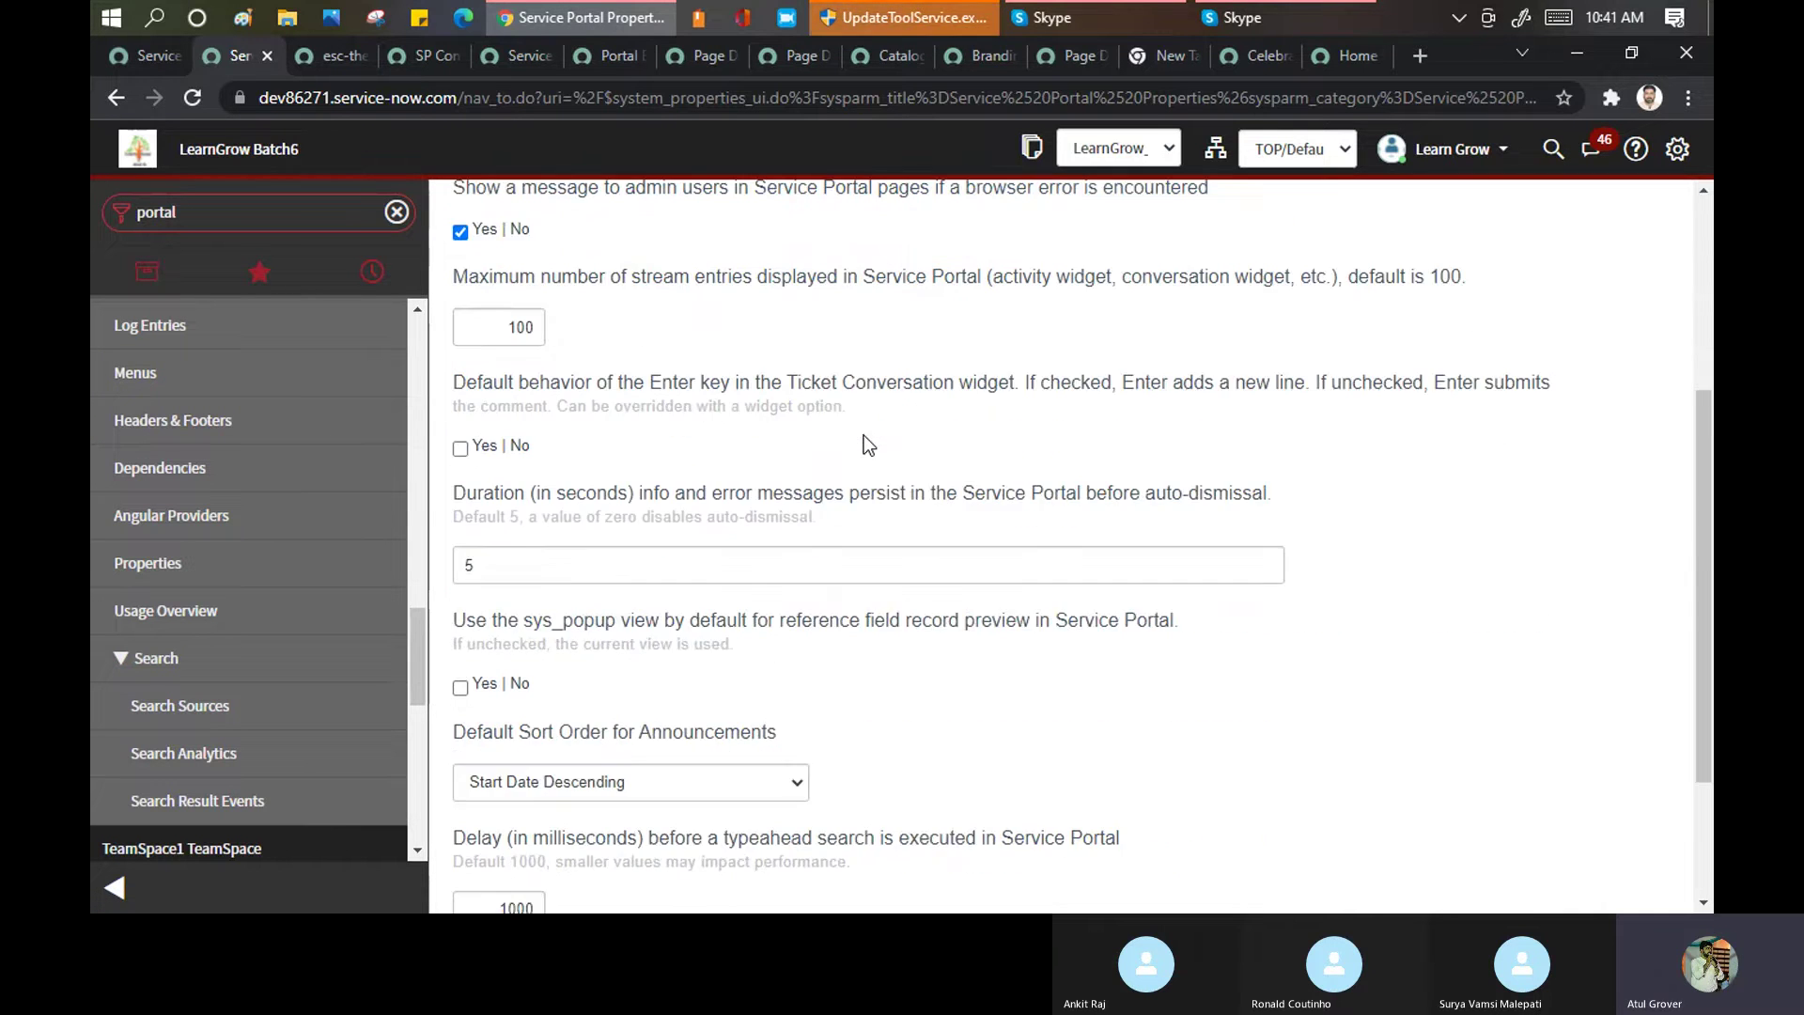
{"action": "scroll", "coordinate": [864, 436], "scroll_direction": "up", "scroll_amount": 3}
{"action": "left_click_drag", "start_coordinate": [494, 287], "coordinate": [505, 287]}
{"action": "left_click", "coordinate": [512, 363]}
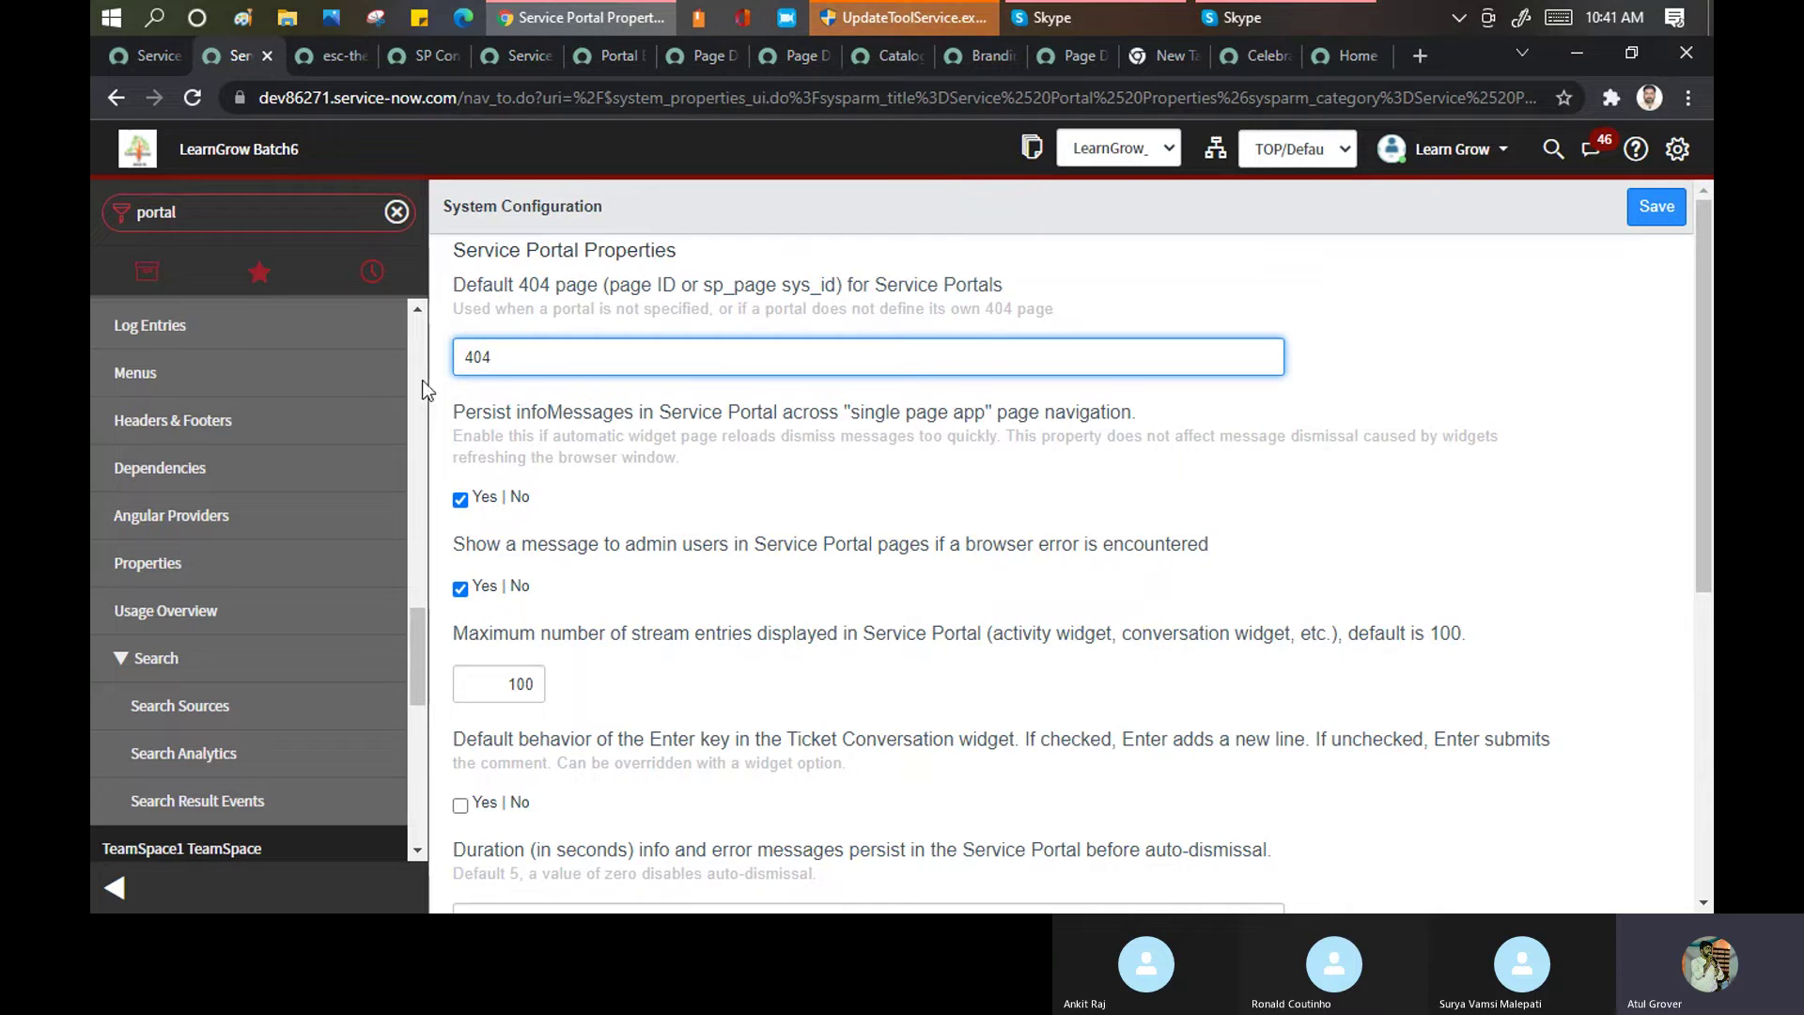
{"action": "key", "text": "ctrl+a"}
{"action": "type", "text": "504"}
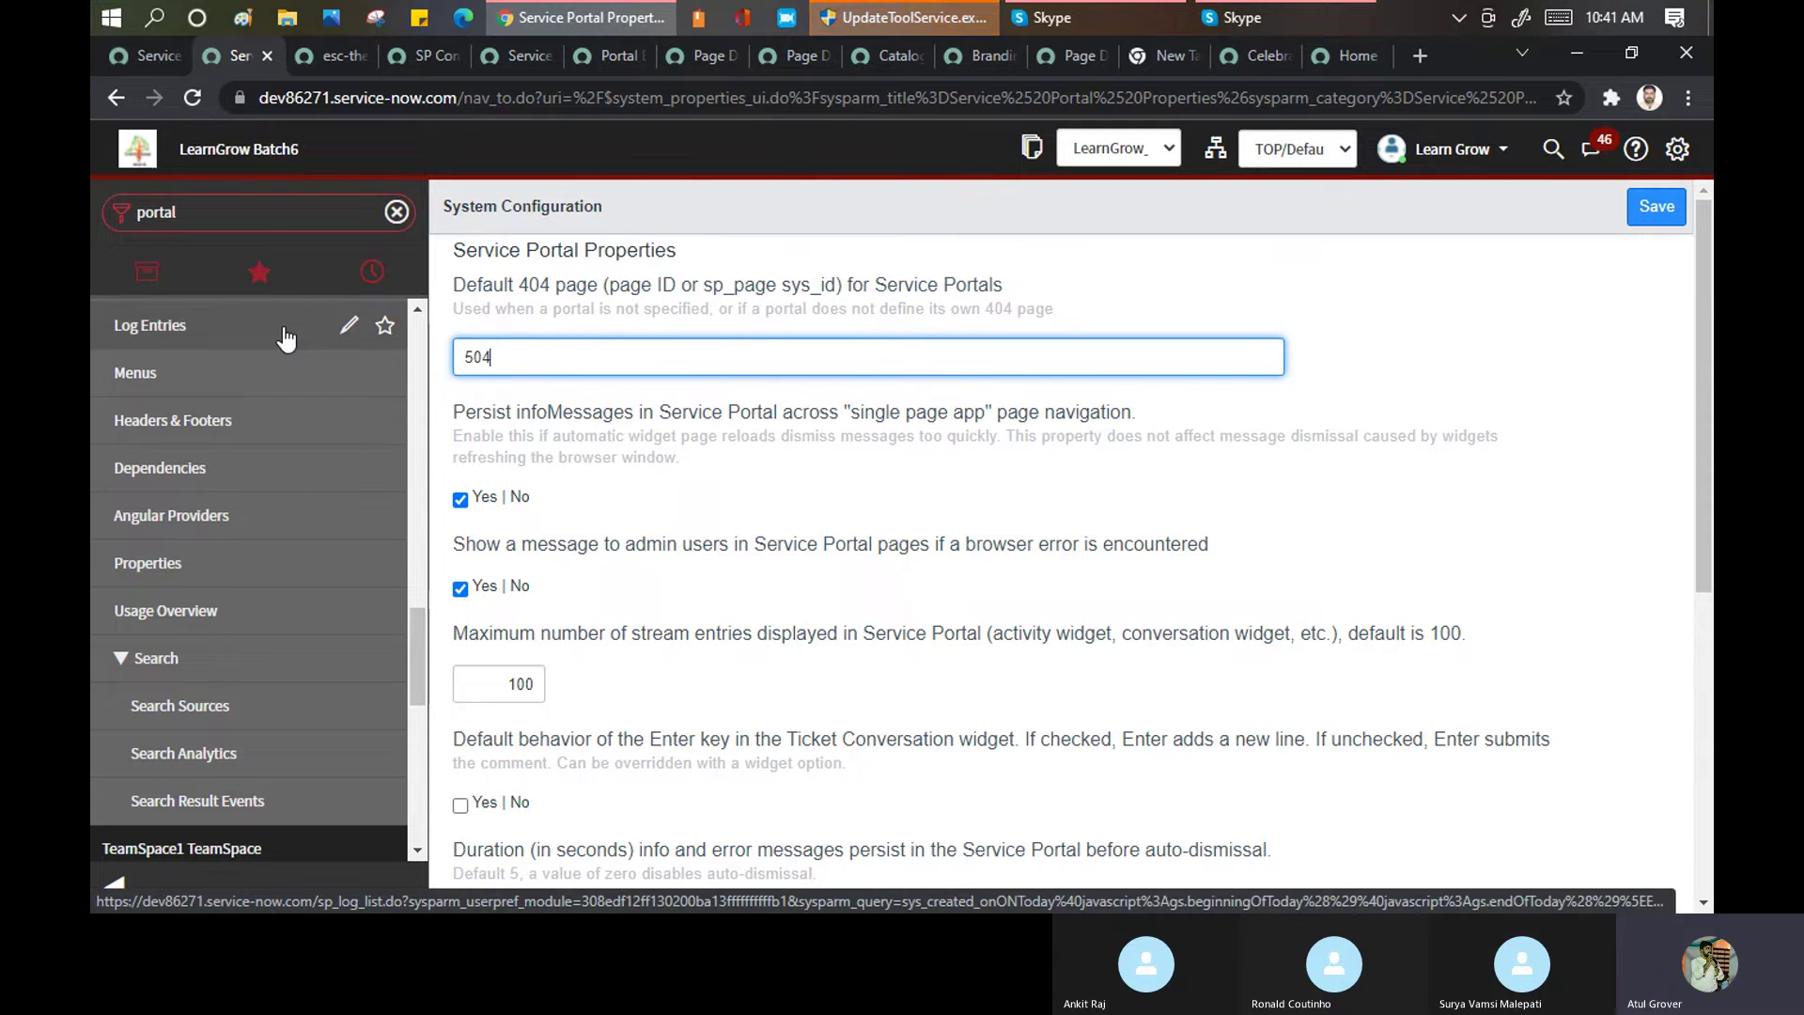
{"action": "left_click", "coordinate": [1656, 206]}
Load the home page with the made-up query ?khkhfkhasfkhakfasdf, then restore the plain home page
{"action": "left_click", "coordinate": [1344, 54]}
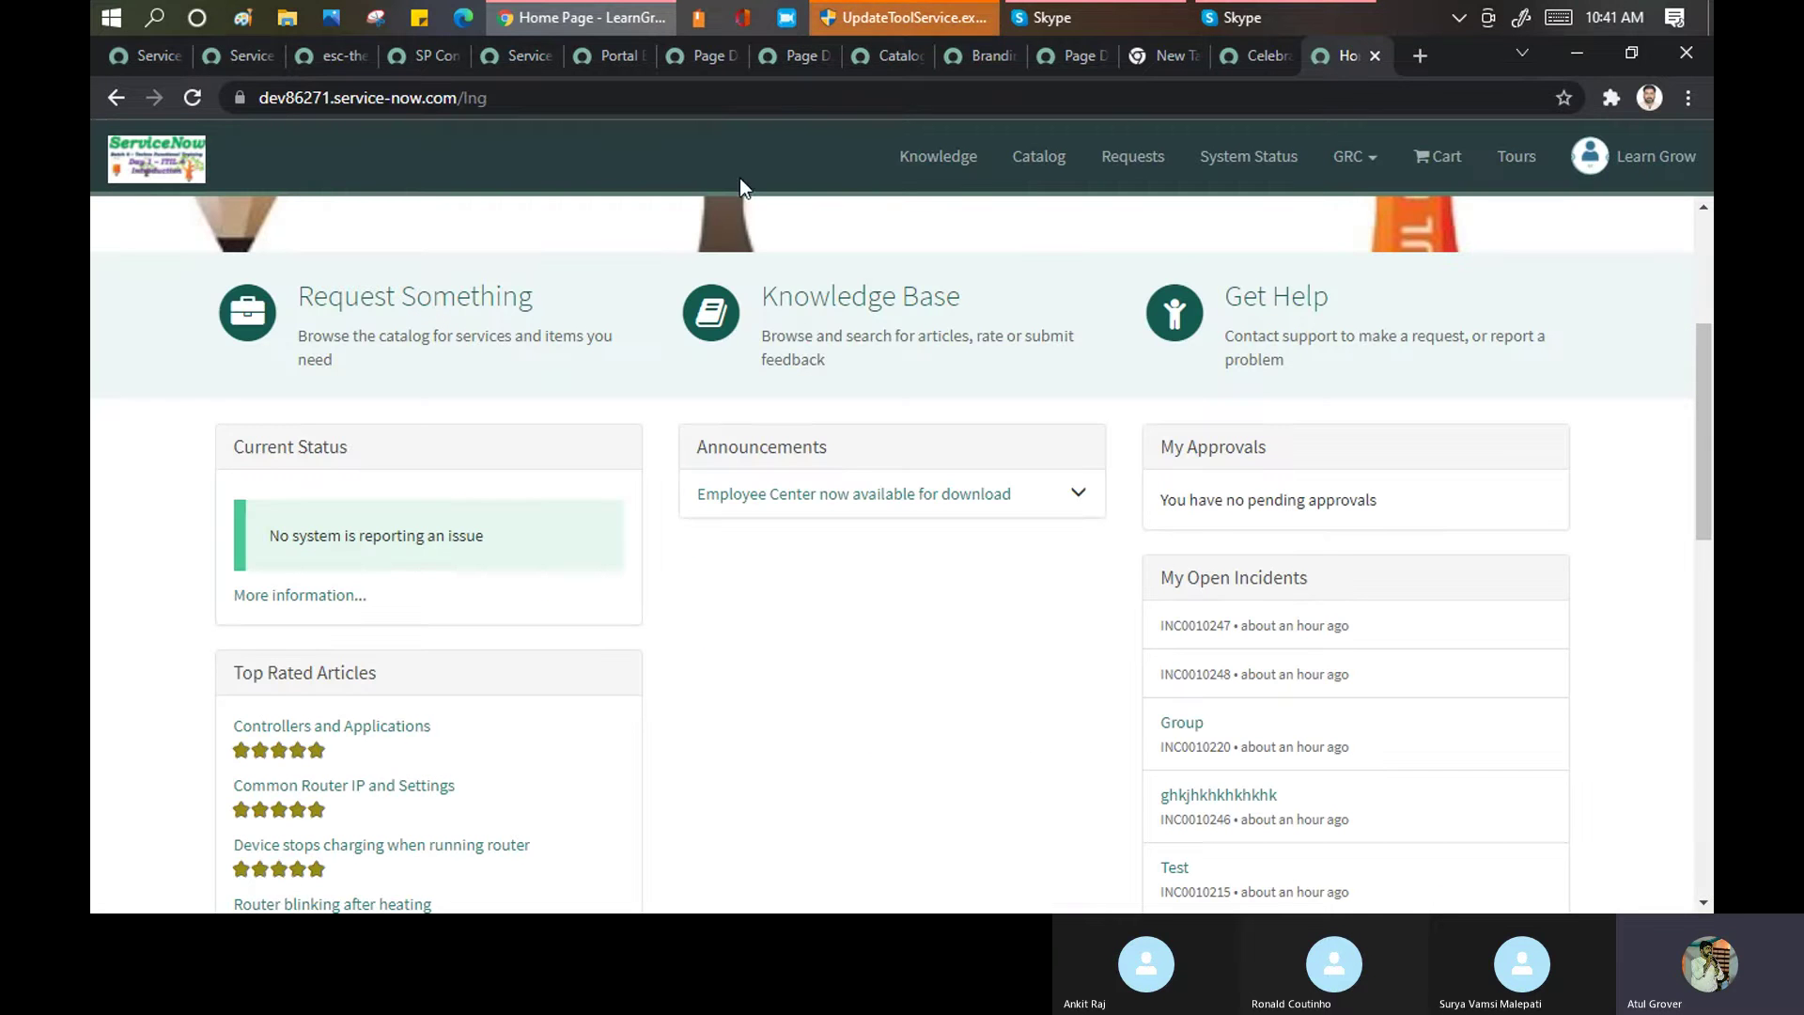
{"action": "left_click", "coordinate": [727, 95]}
{"action": "key", "text": "End"}
{"action": "type", "text": "?khkhfkhasfkhakfasdf"}
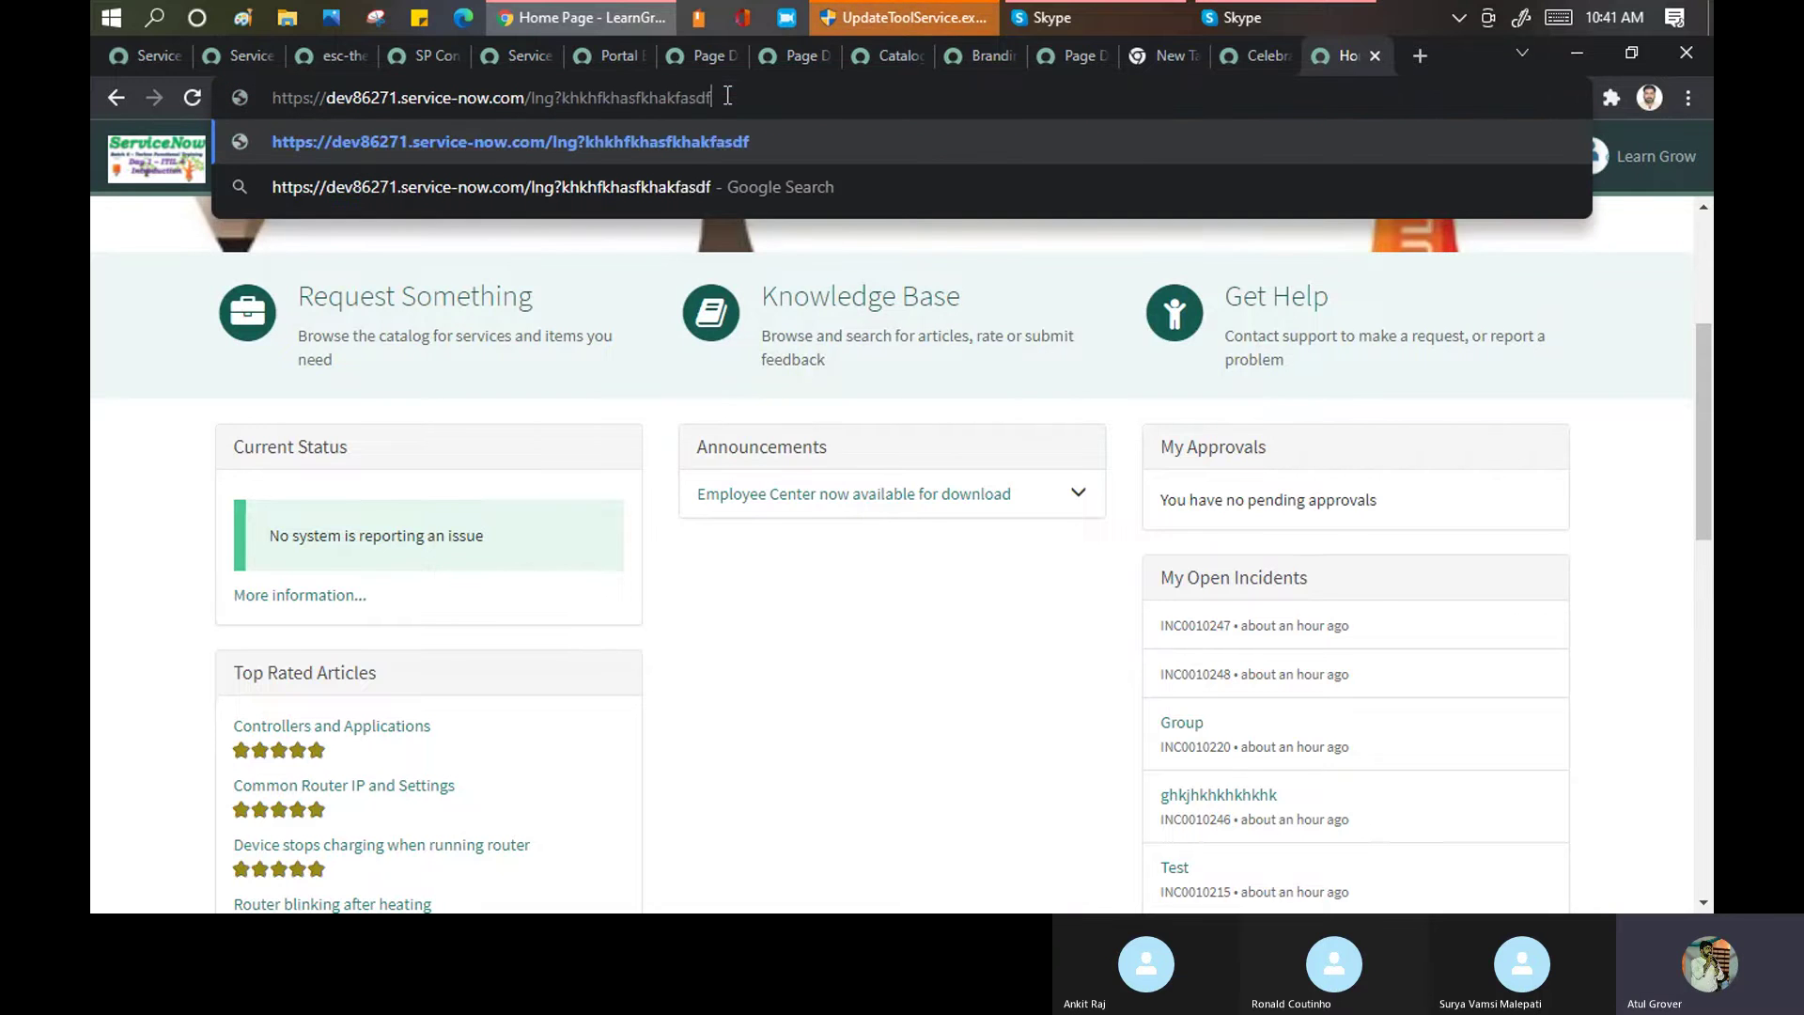
{"action": "key", "text": "Return"}
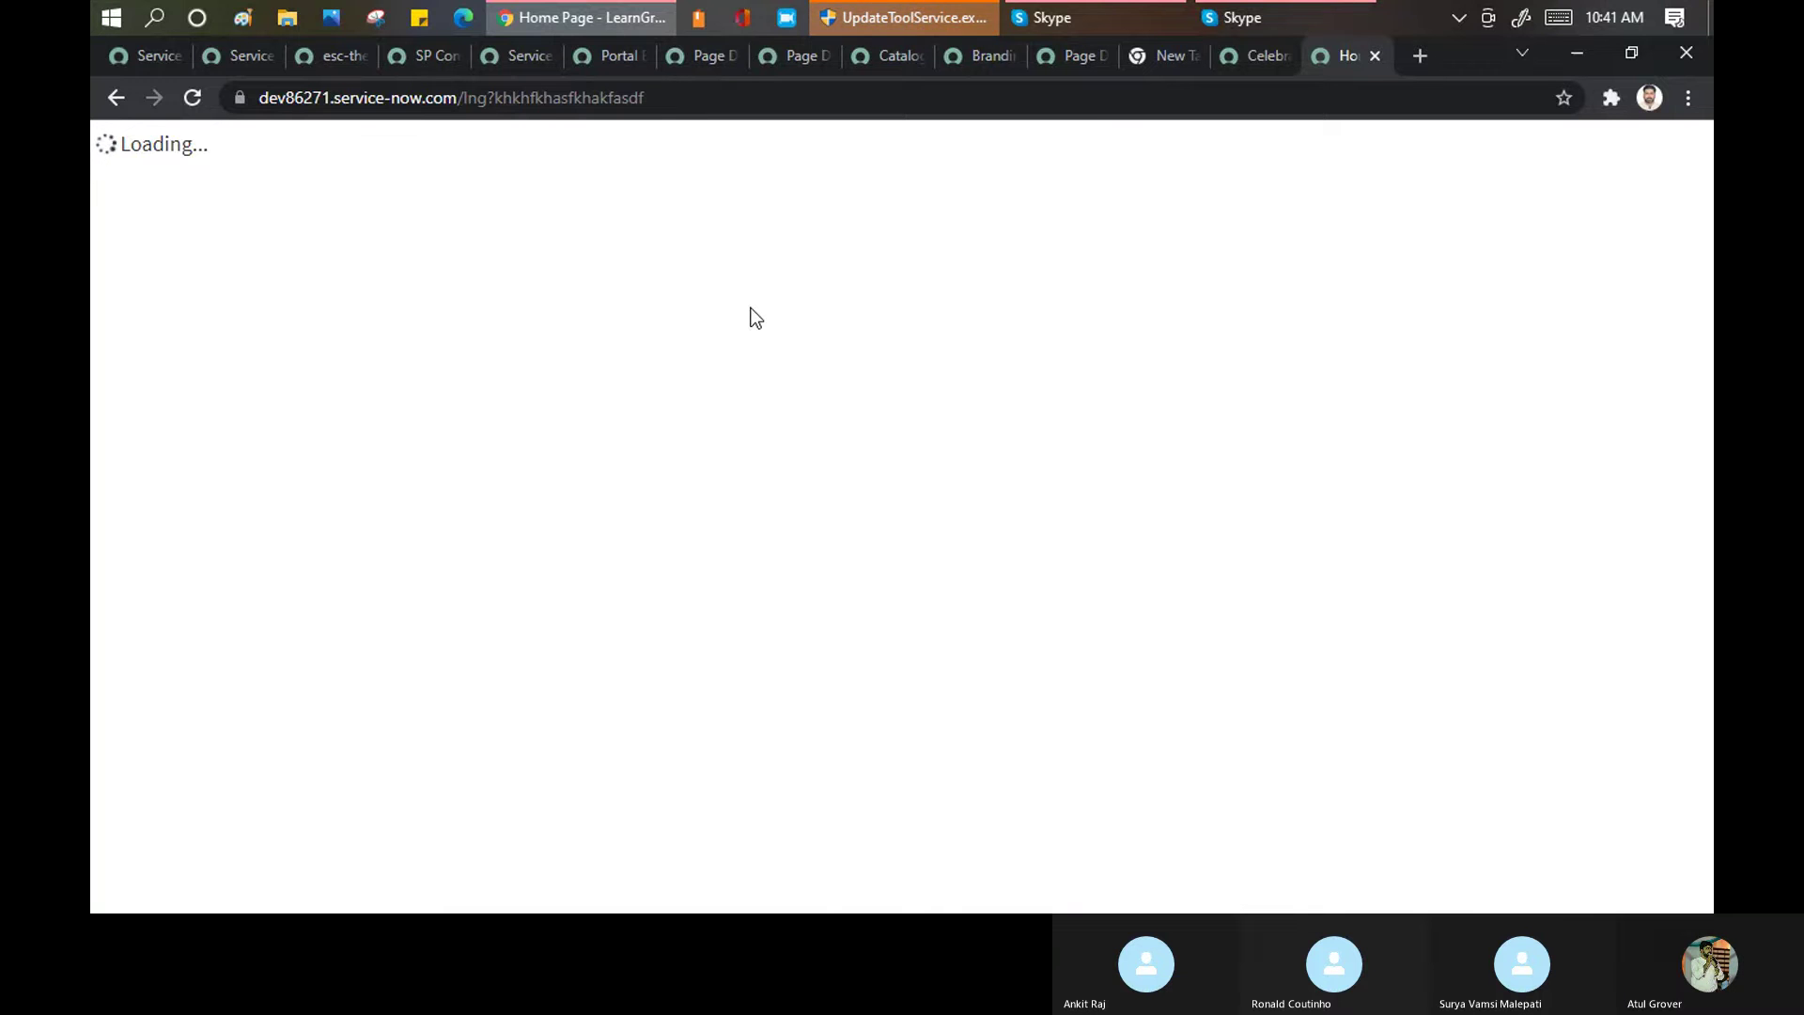
{"action": "left_click_drag", "start_coordinate": [490, 106], "coordinate": [940, 118]}
{"action": "key", "text": "BackSpace"}
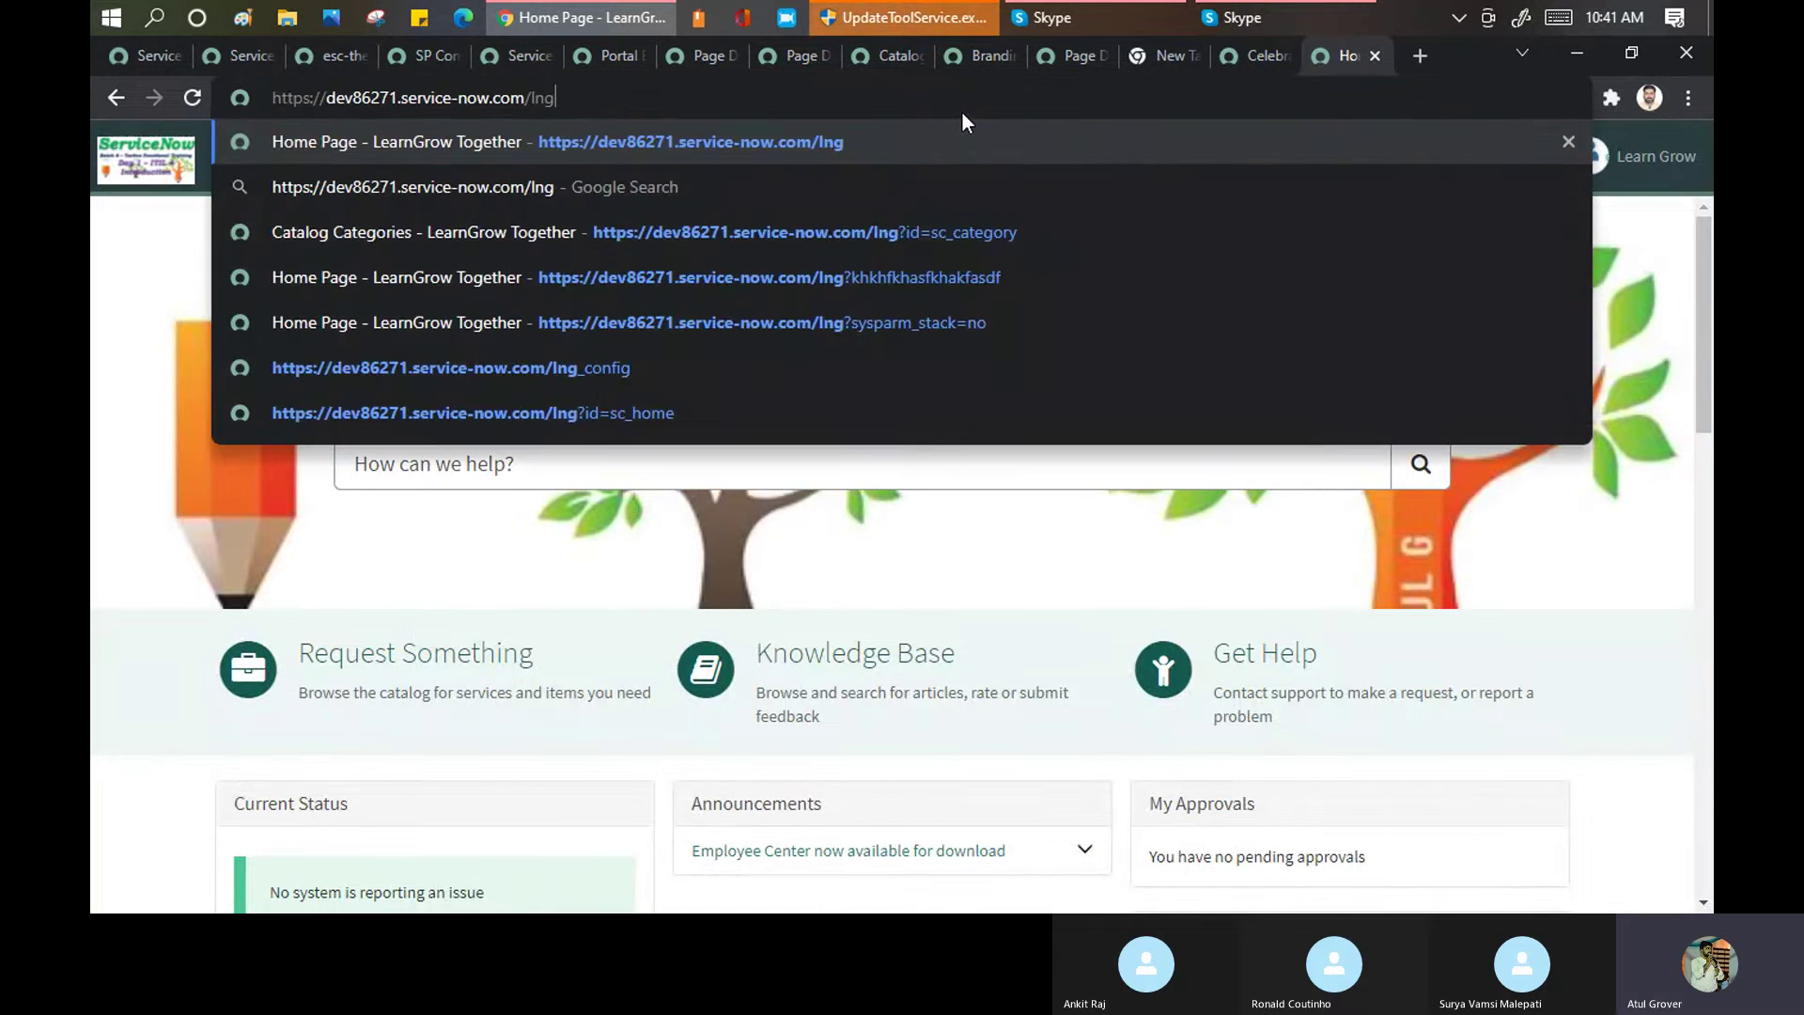
{"action": "left_click", "coordinate": [594, 139]}
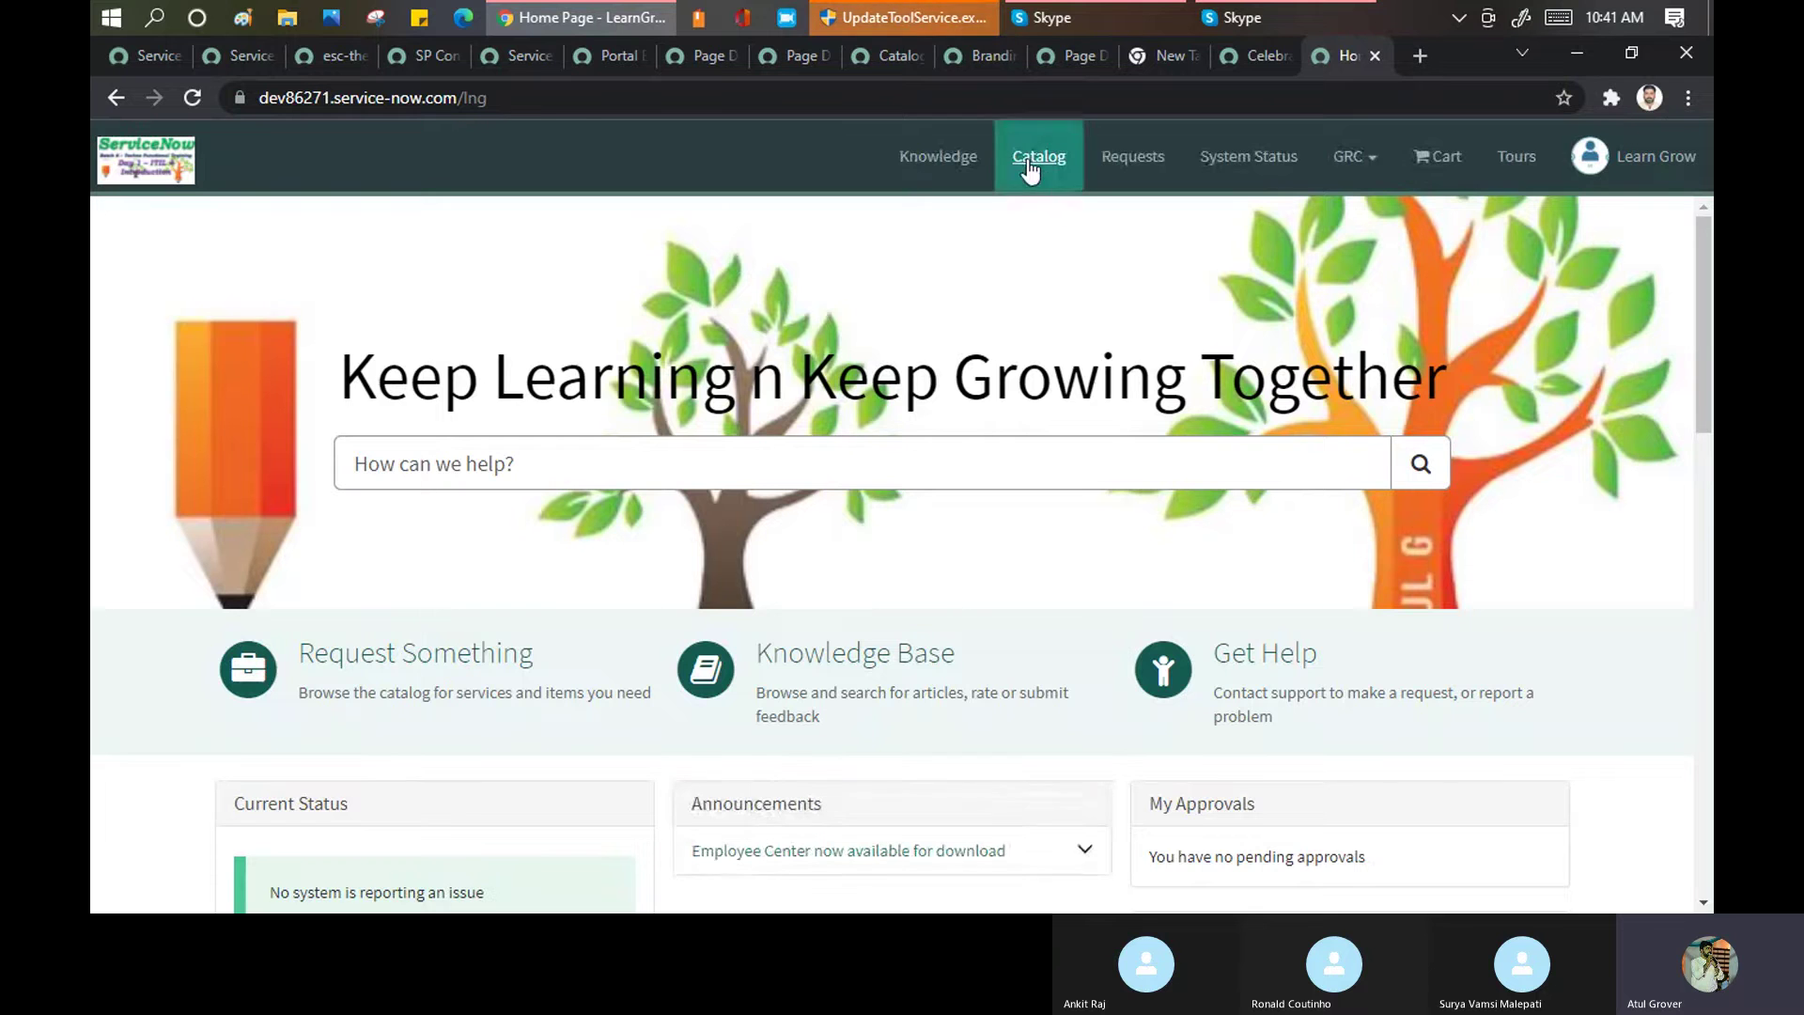
Open the Catalog page and append ?dkjfhksjdhfkhkshkdjhjksd to load an invalid address
{"action": "left_click", "coordinate": [1033, 168]}
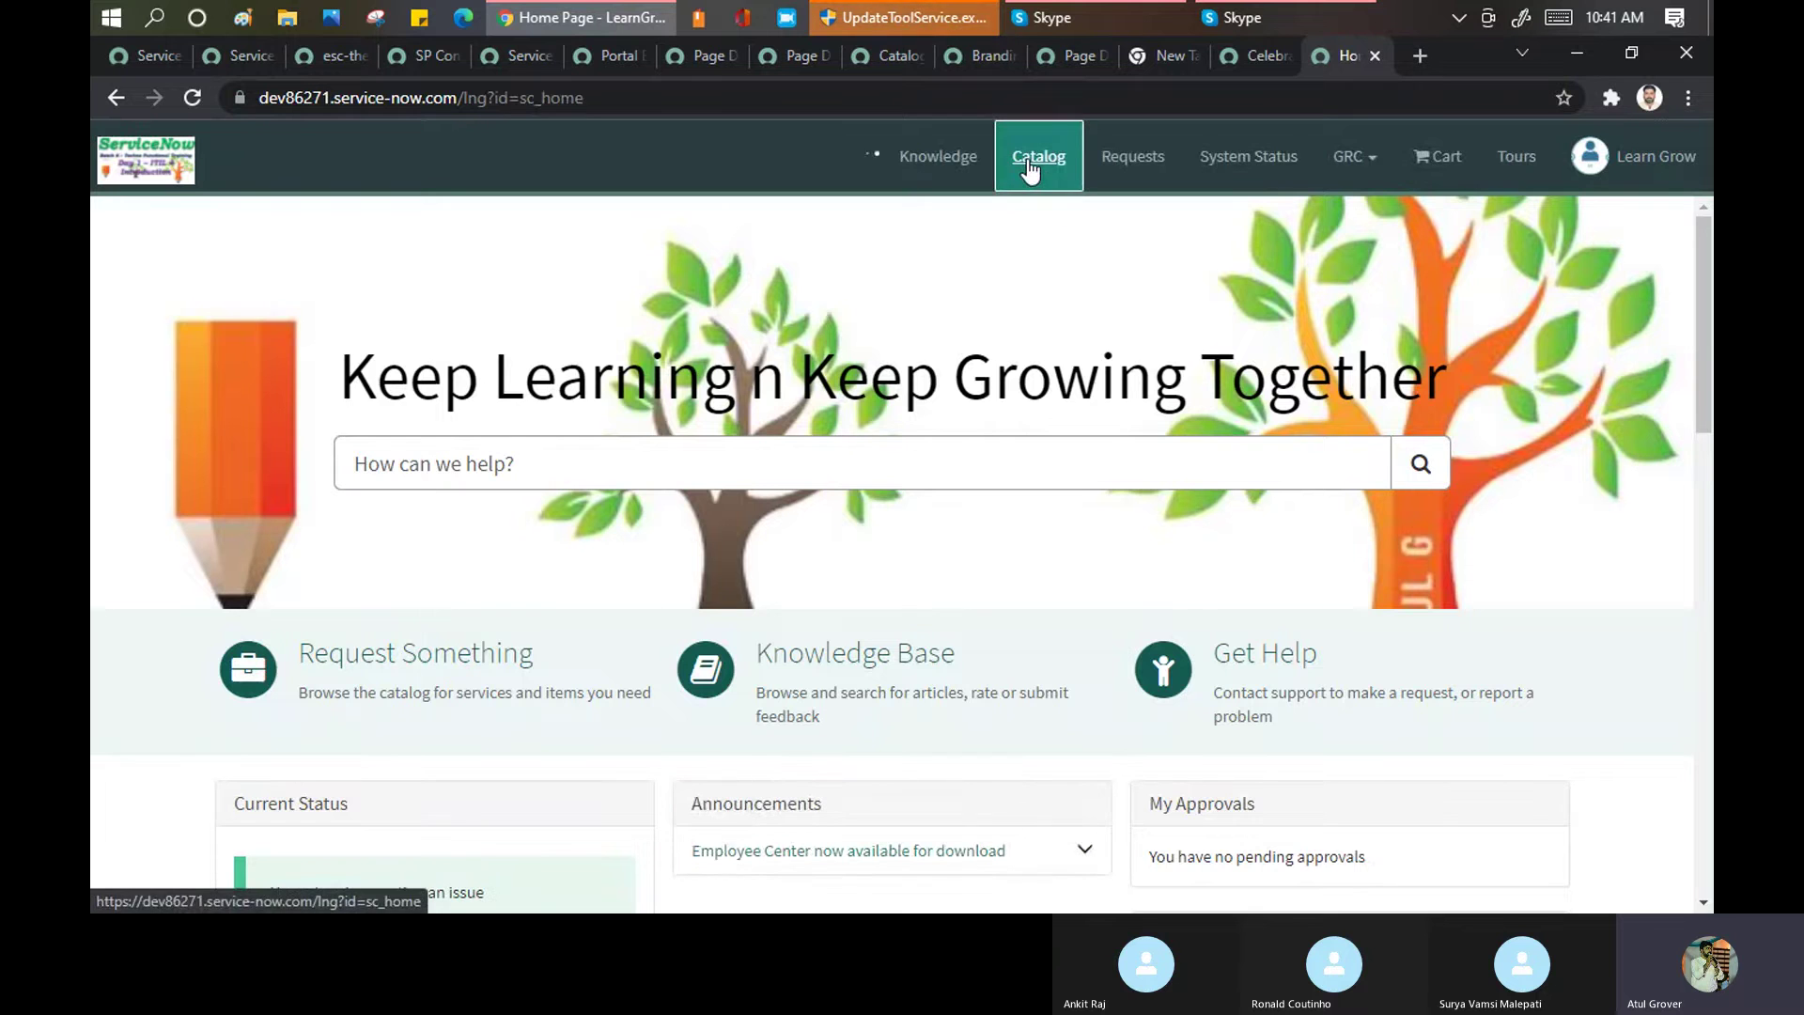
{"action": "left_click", "coordinate": [667, 98]}
{"action": "left_click", "coordinate": [667, 98]}
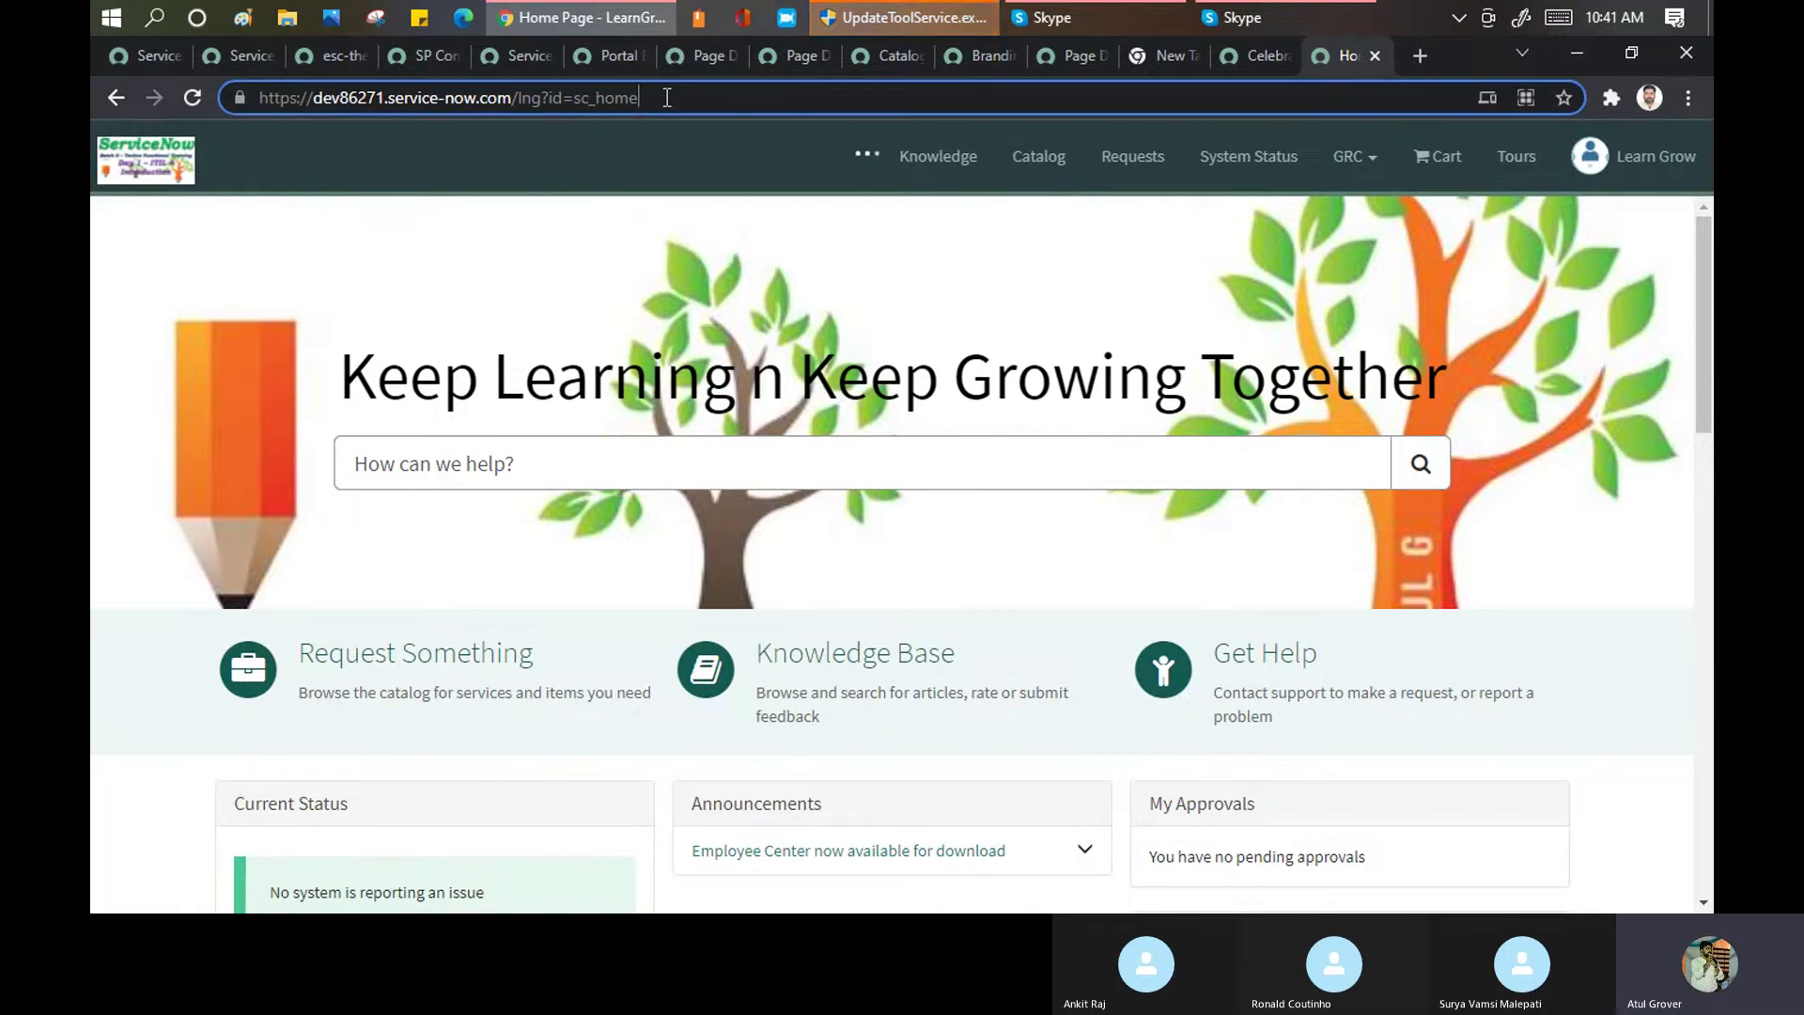
{"action": "type", "text": "?dkjfhksjdhfkhkshkdjhjksd"}
{"action": "key", "text": "Return"}
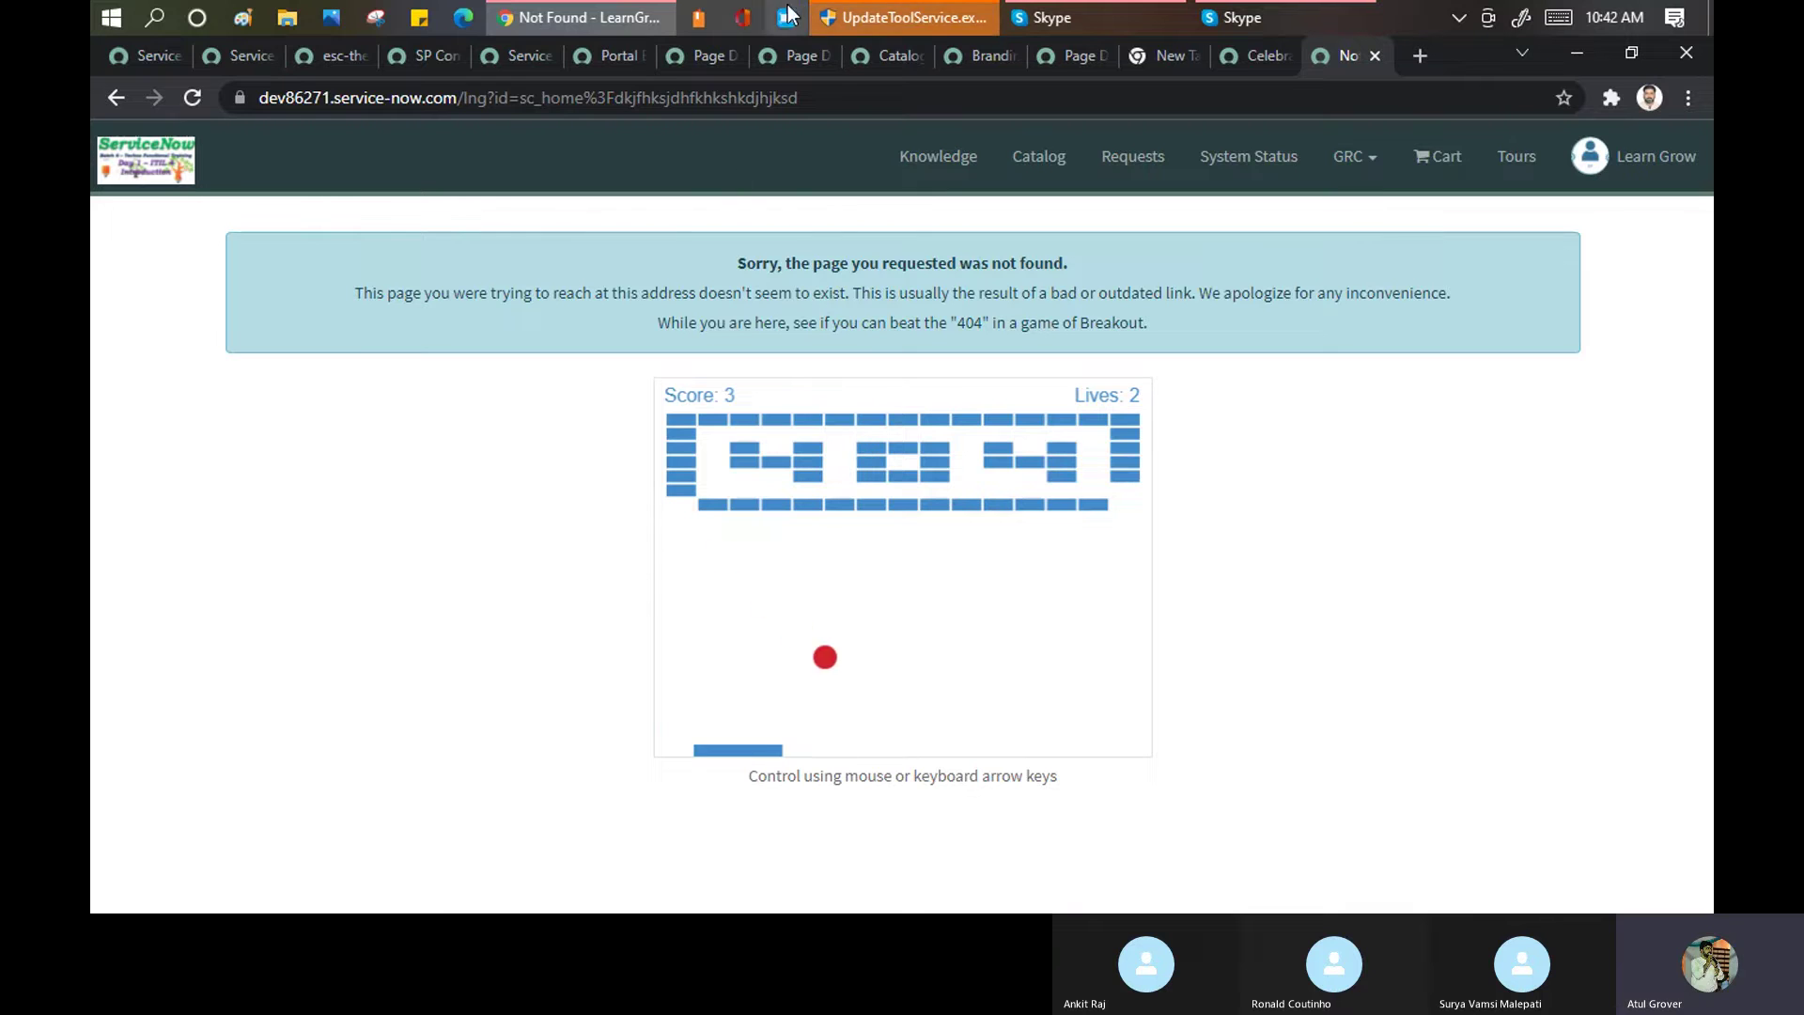
Select the invented tail of the 404 page address as Breakout ends in Game Over at 36
{"action": "double_click", "coordinate": [616, 98]}
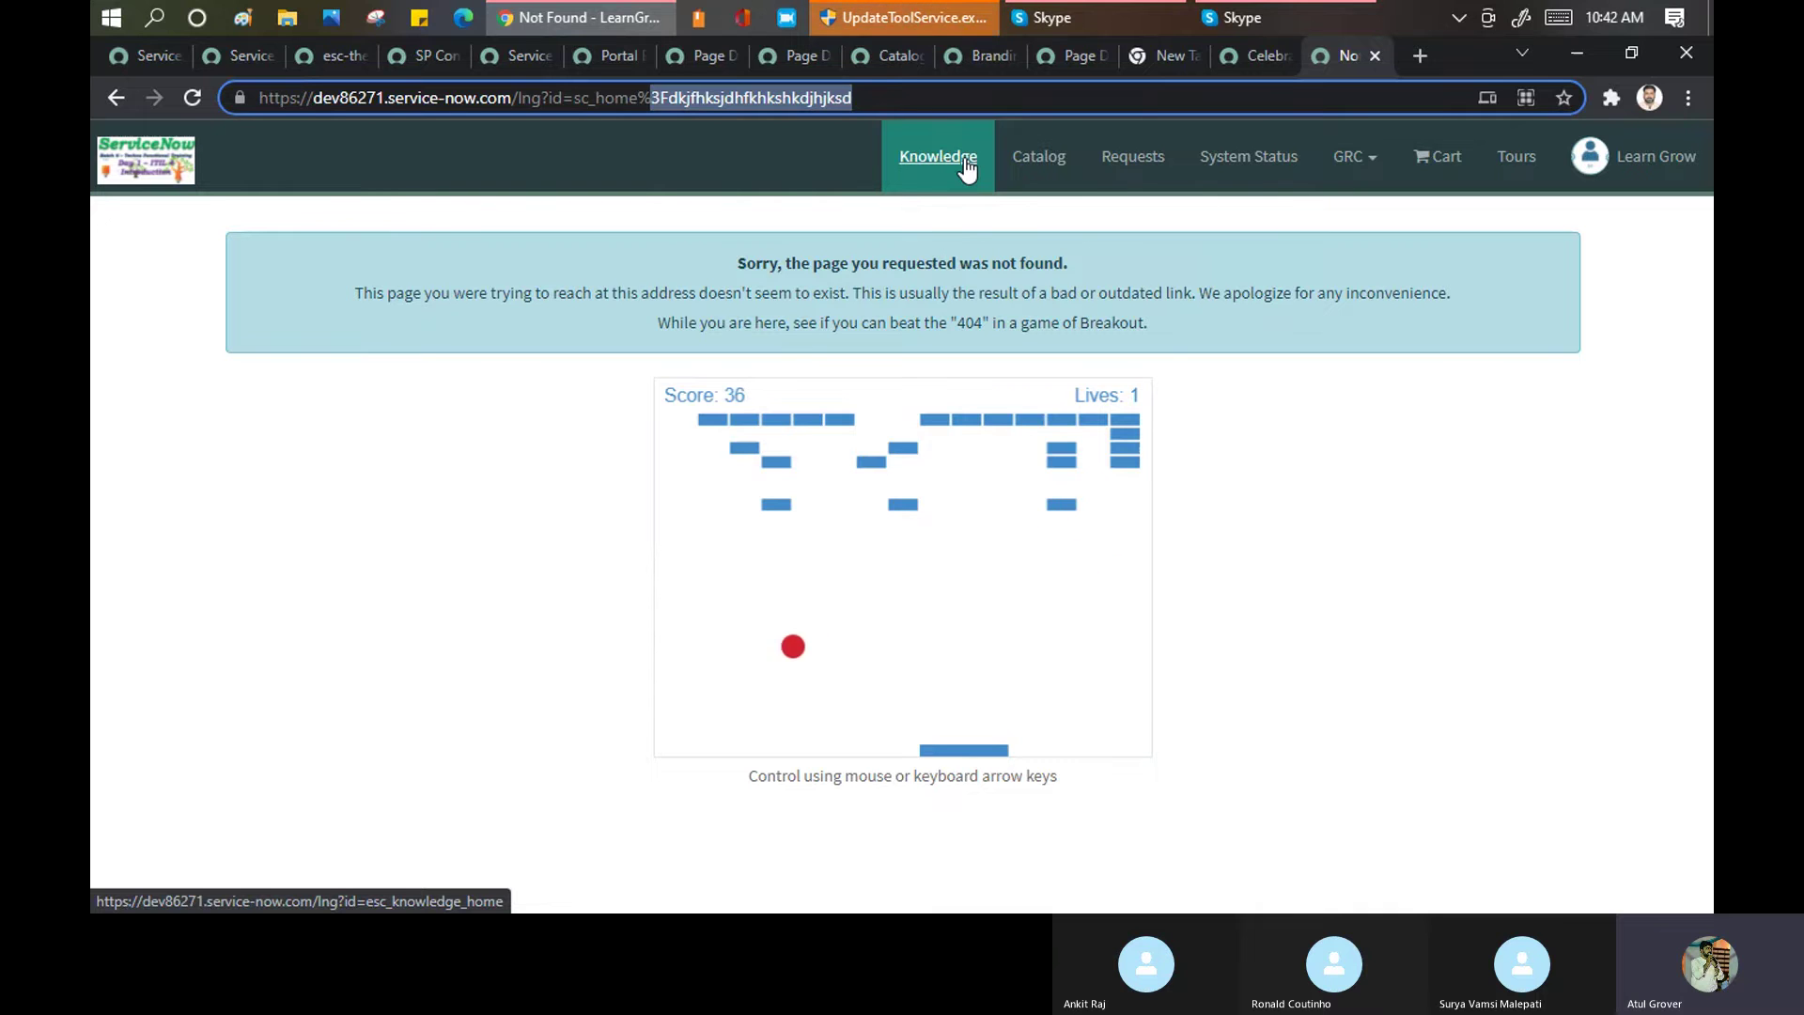
{"action": "mouse_move", "coordinate": [531, 11]}
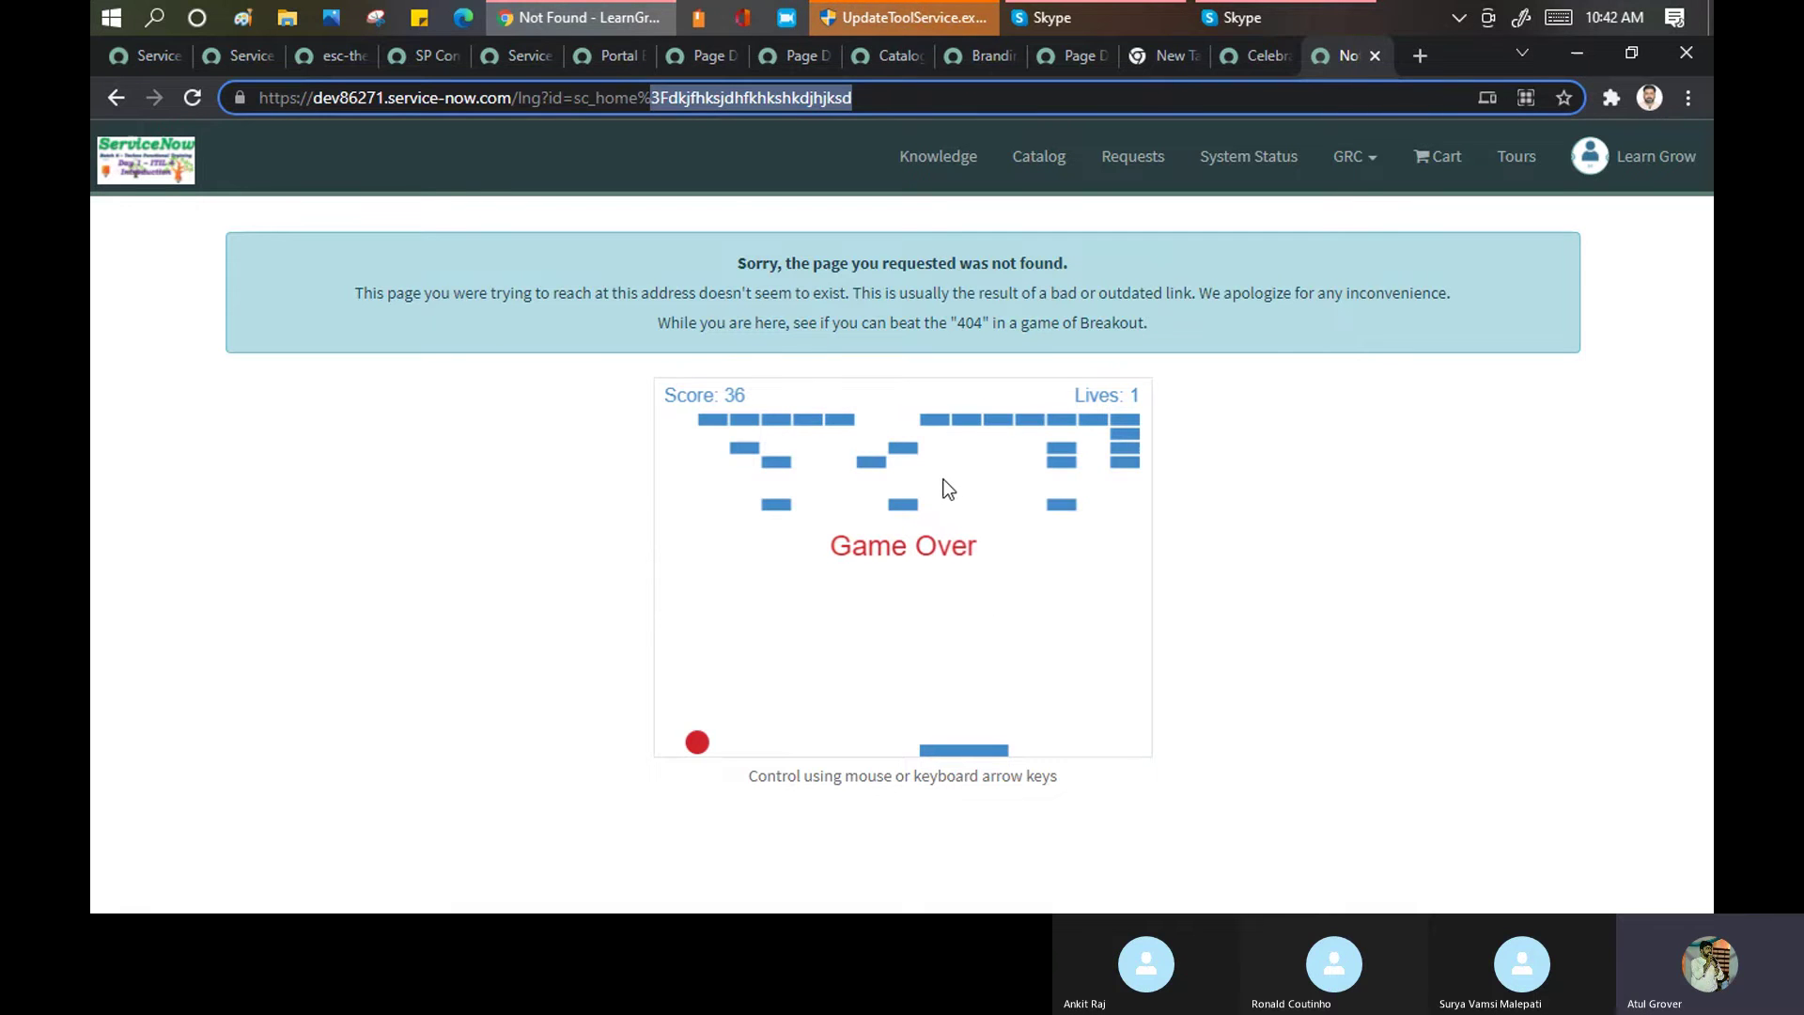
Back on Service Portal Properties, review the stream entries and activity/conversation widget descriptions
{"action": "left_click", "coordinate": [245, 54]}
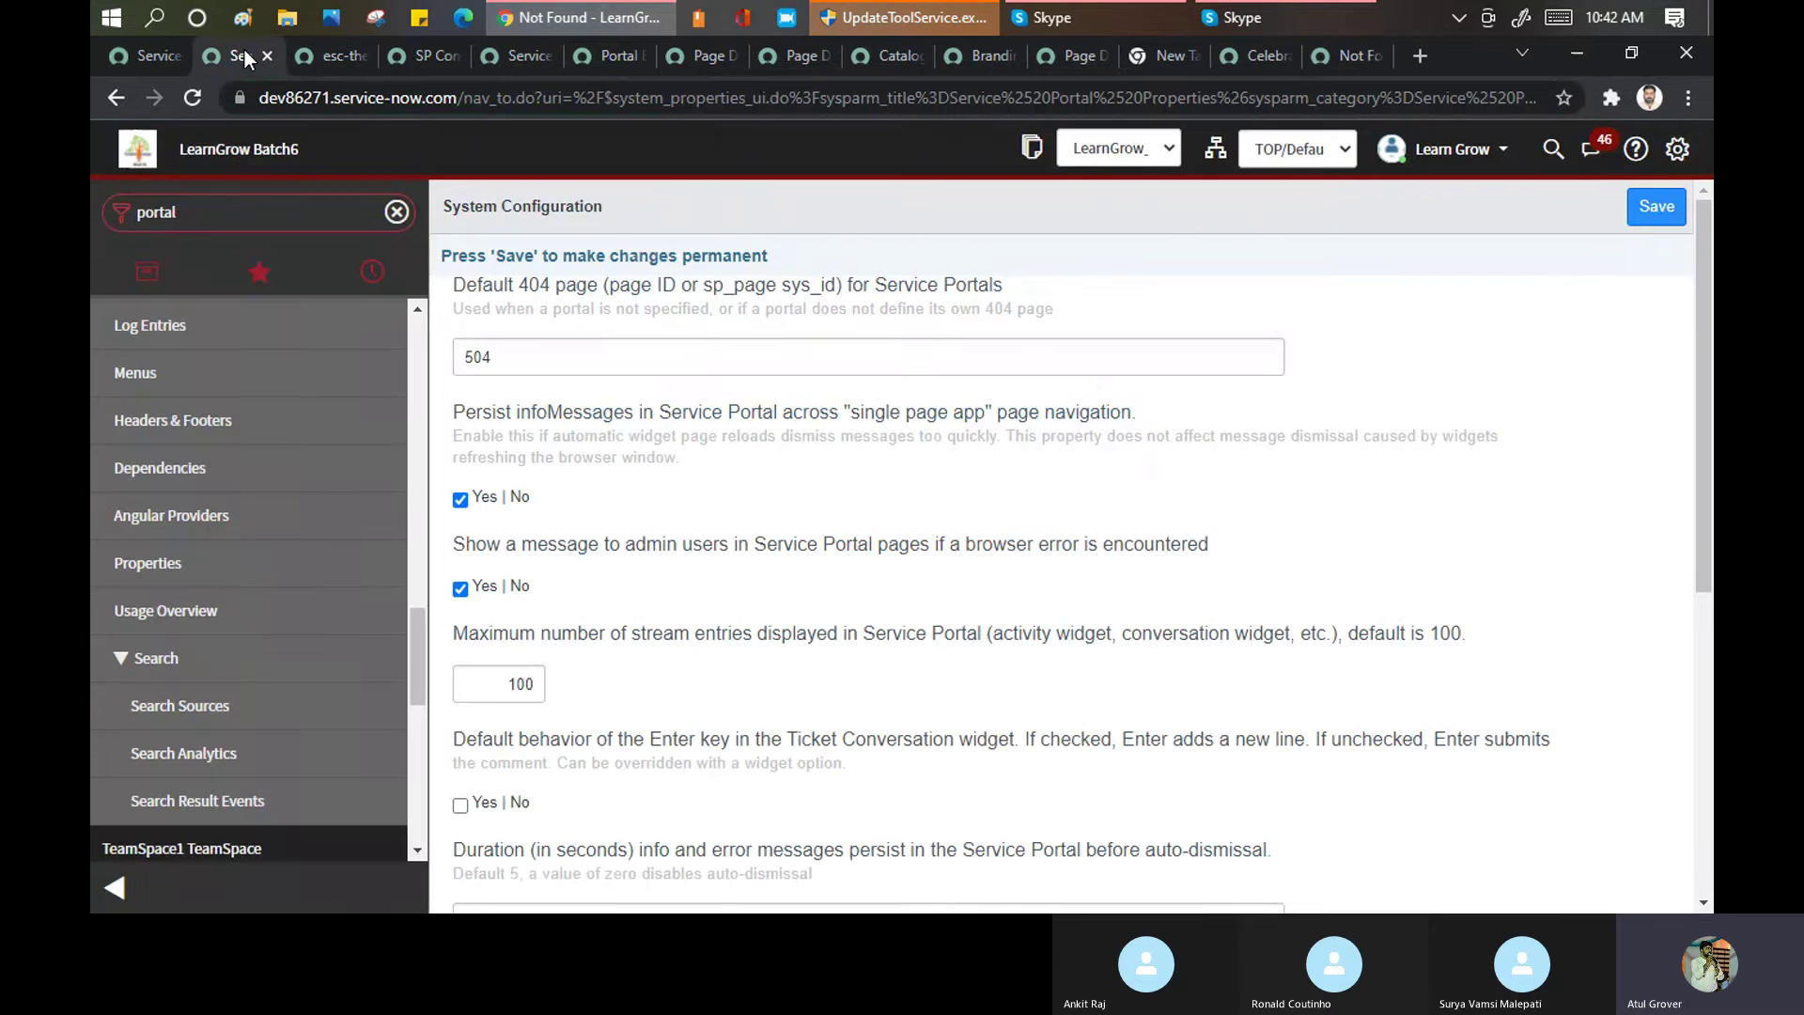
{"action": "scroll", "coordinate": [735, 436], "scroll_direction": "down", "scroll_amount": 1}
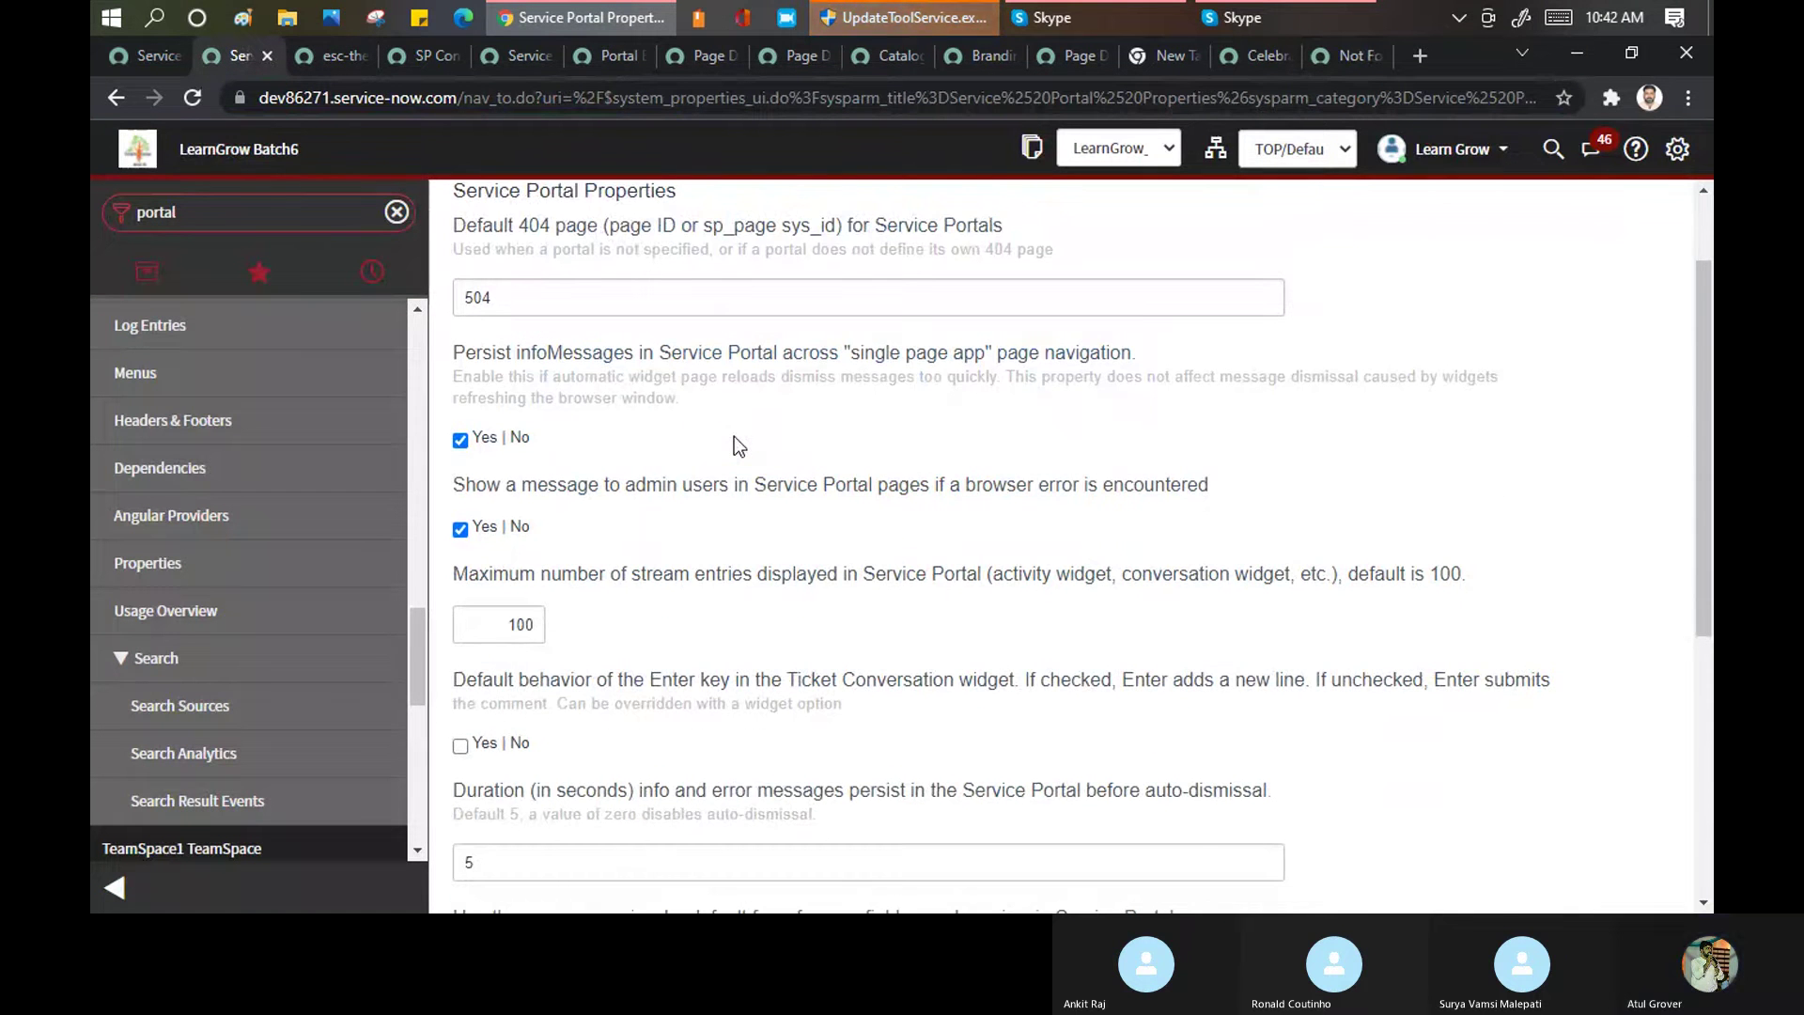
{"action": "left_click_drag", "start_coordinate": [603, 573], "coordinate": [871, 574]}
{"action": "left_click_drag", "start_coordinate": [992, 573], "coordinate": [1242, 584]}
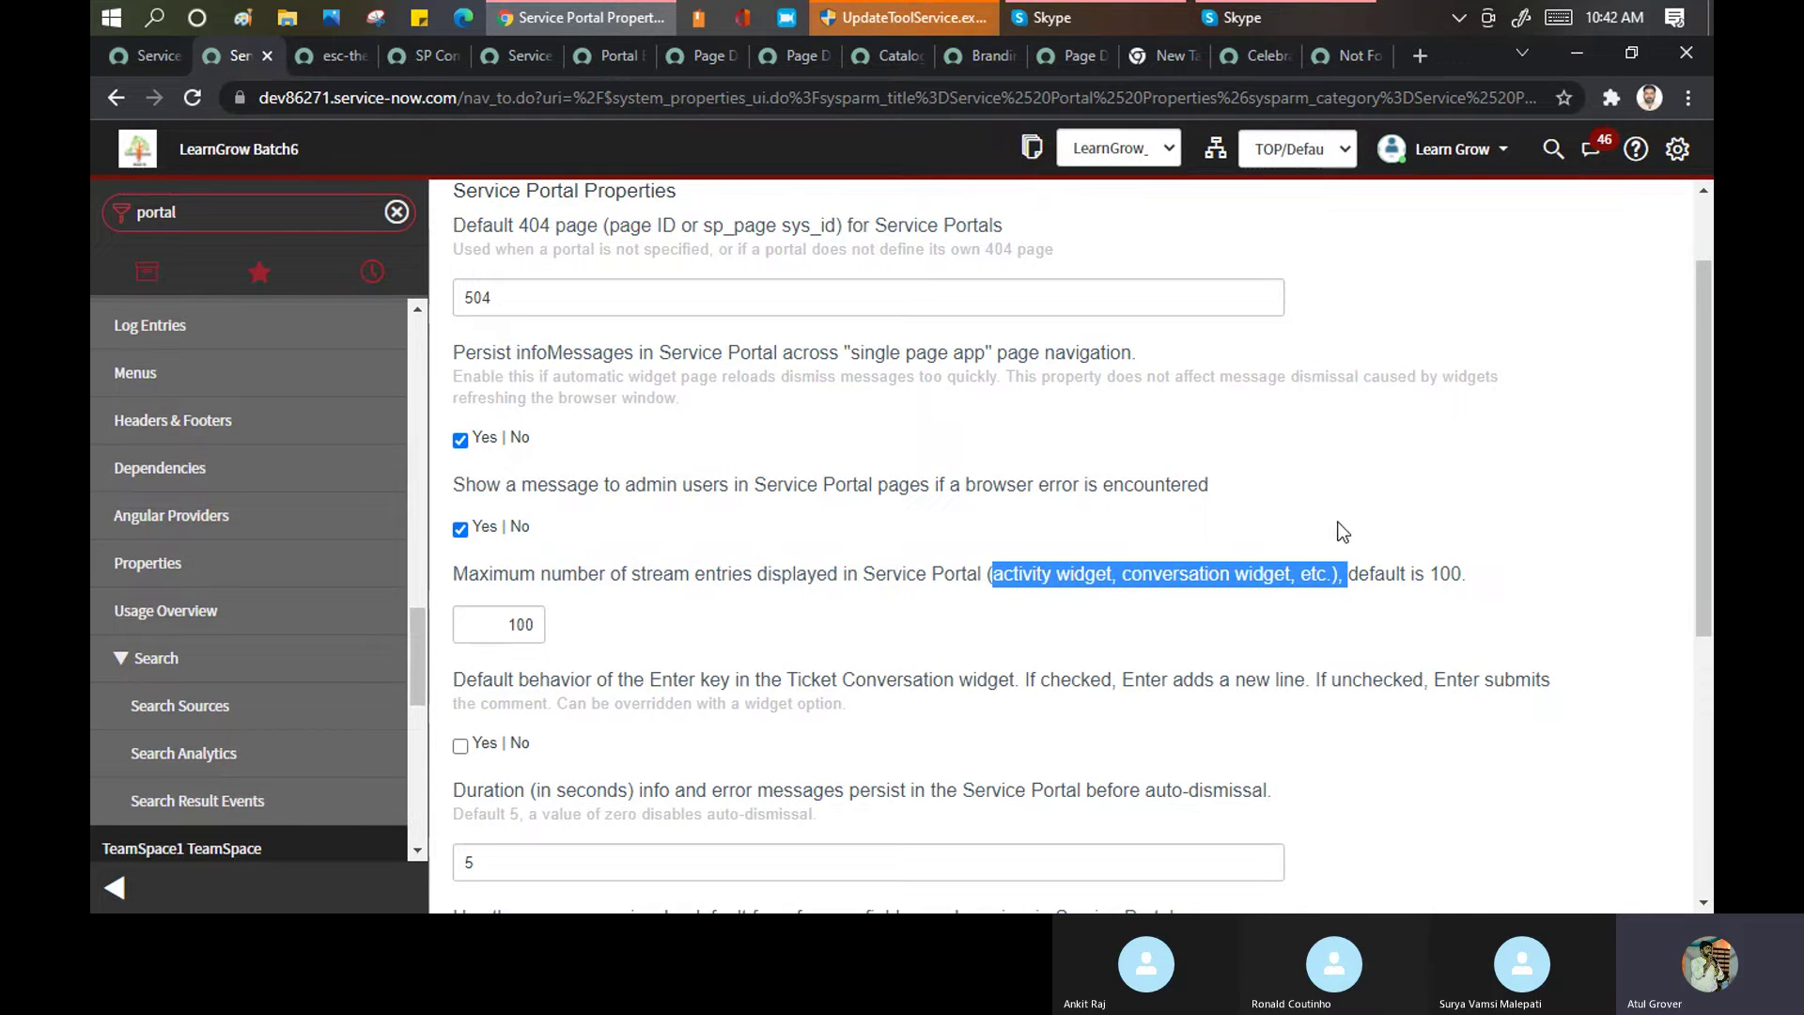
{"action": "scroll", "coordinate": [712, 524], "scroll_direction": "down", "scroll_amount": 3}
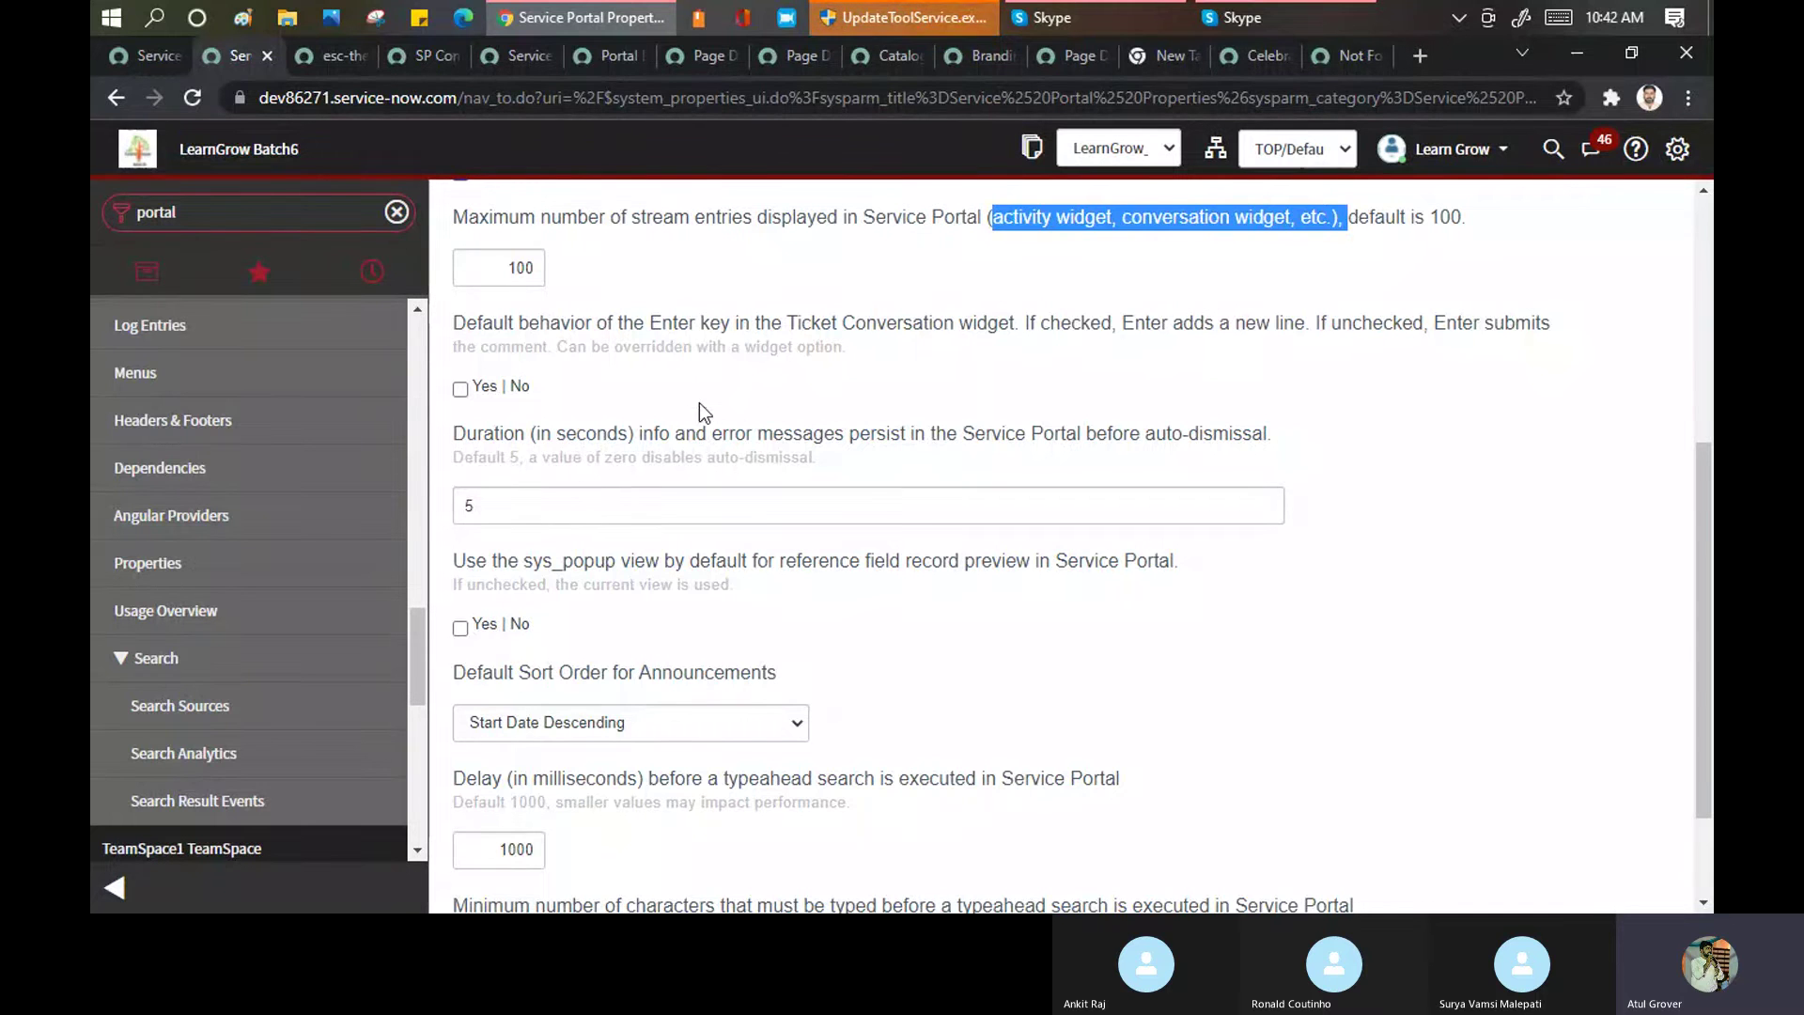
Change the info/error message auto-dismiss duration from 5 to 30 seconds
{"action": "left_click_drag", "start_coordinate": [735, 437], "coordinate": [1287, 441]}
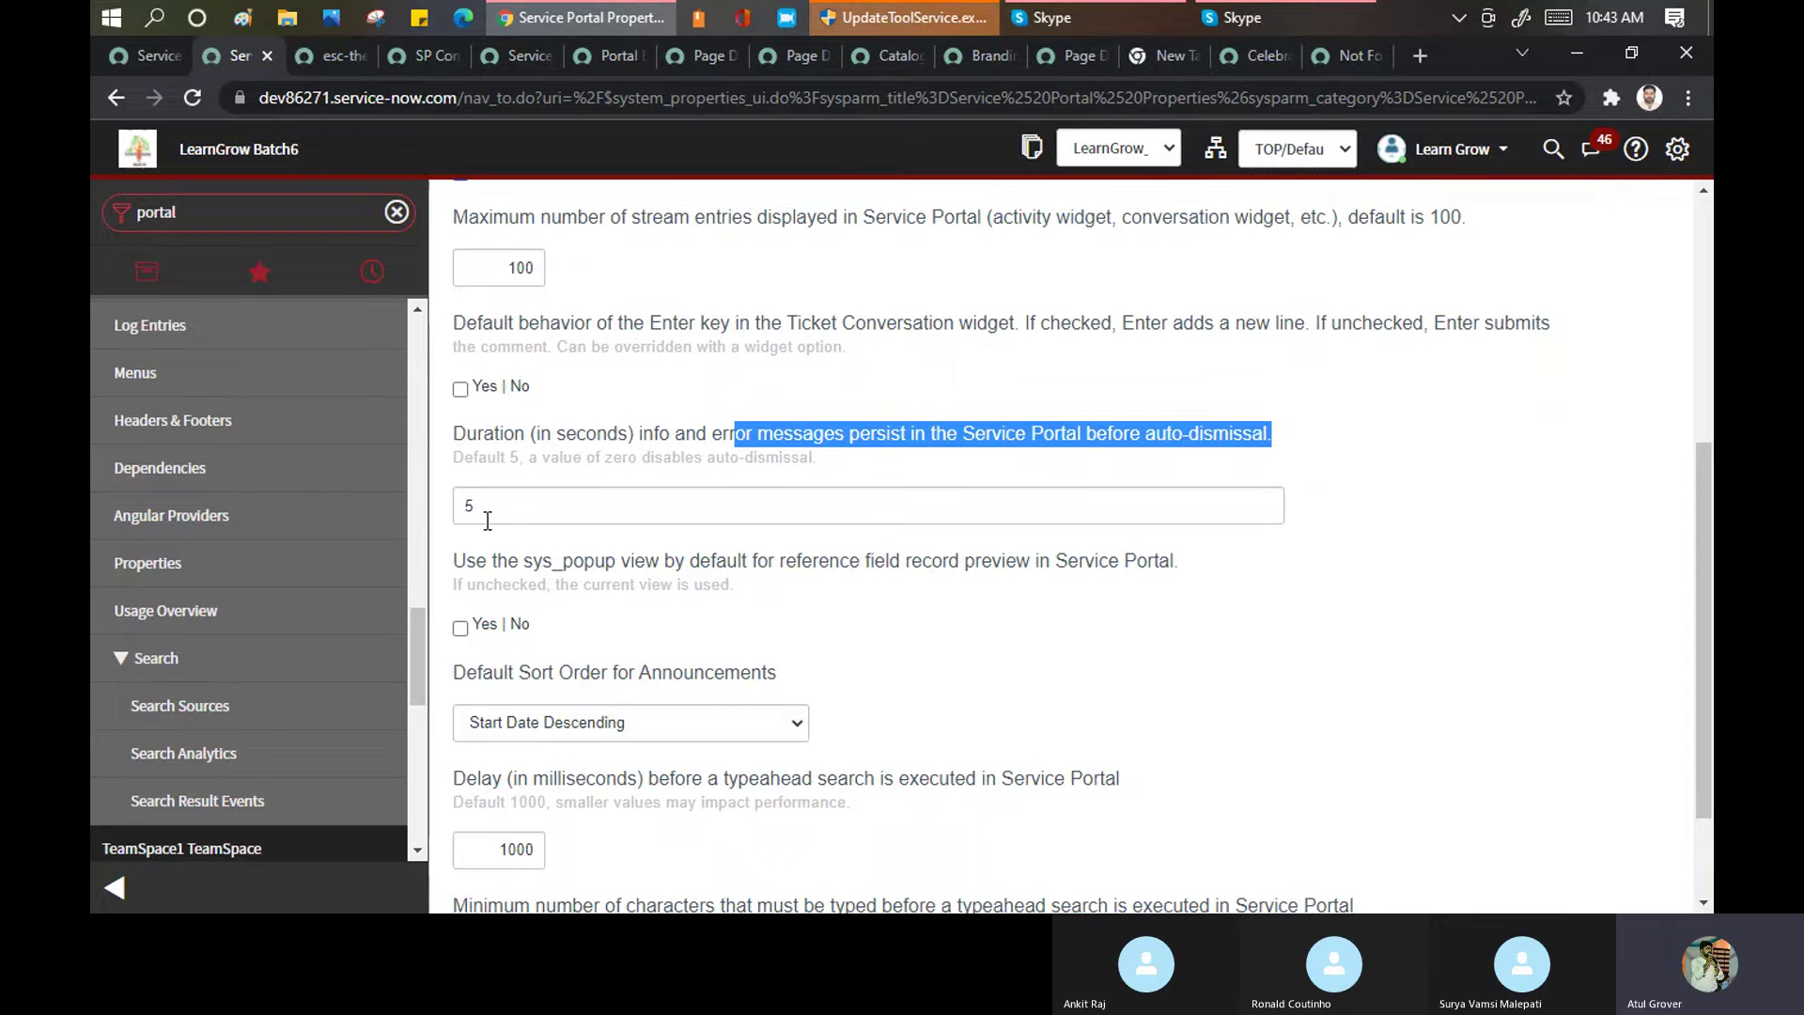
{"action": "key", "text": "Tab"}
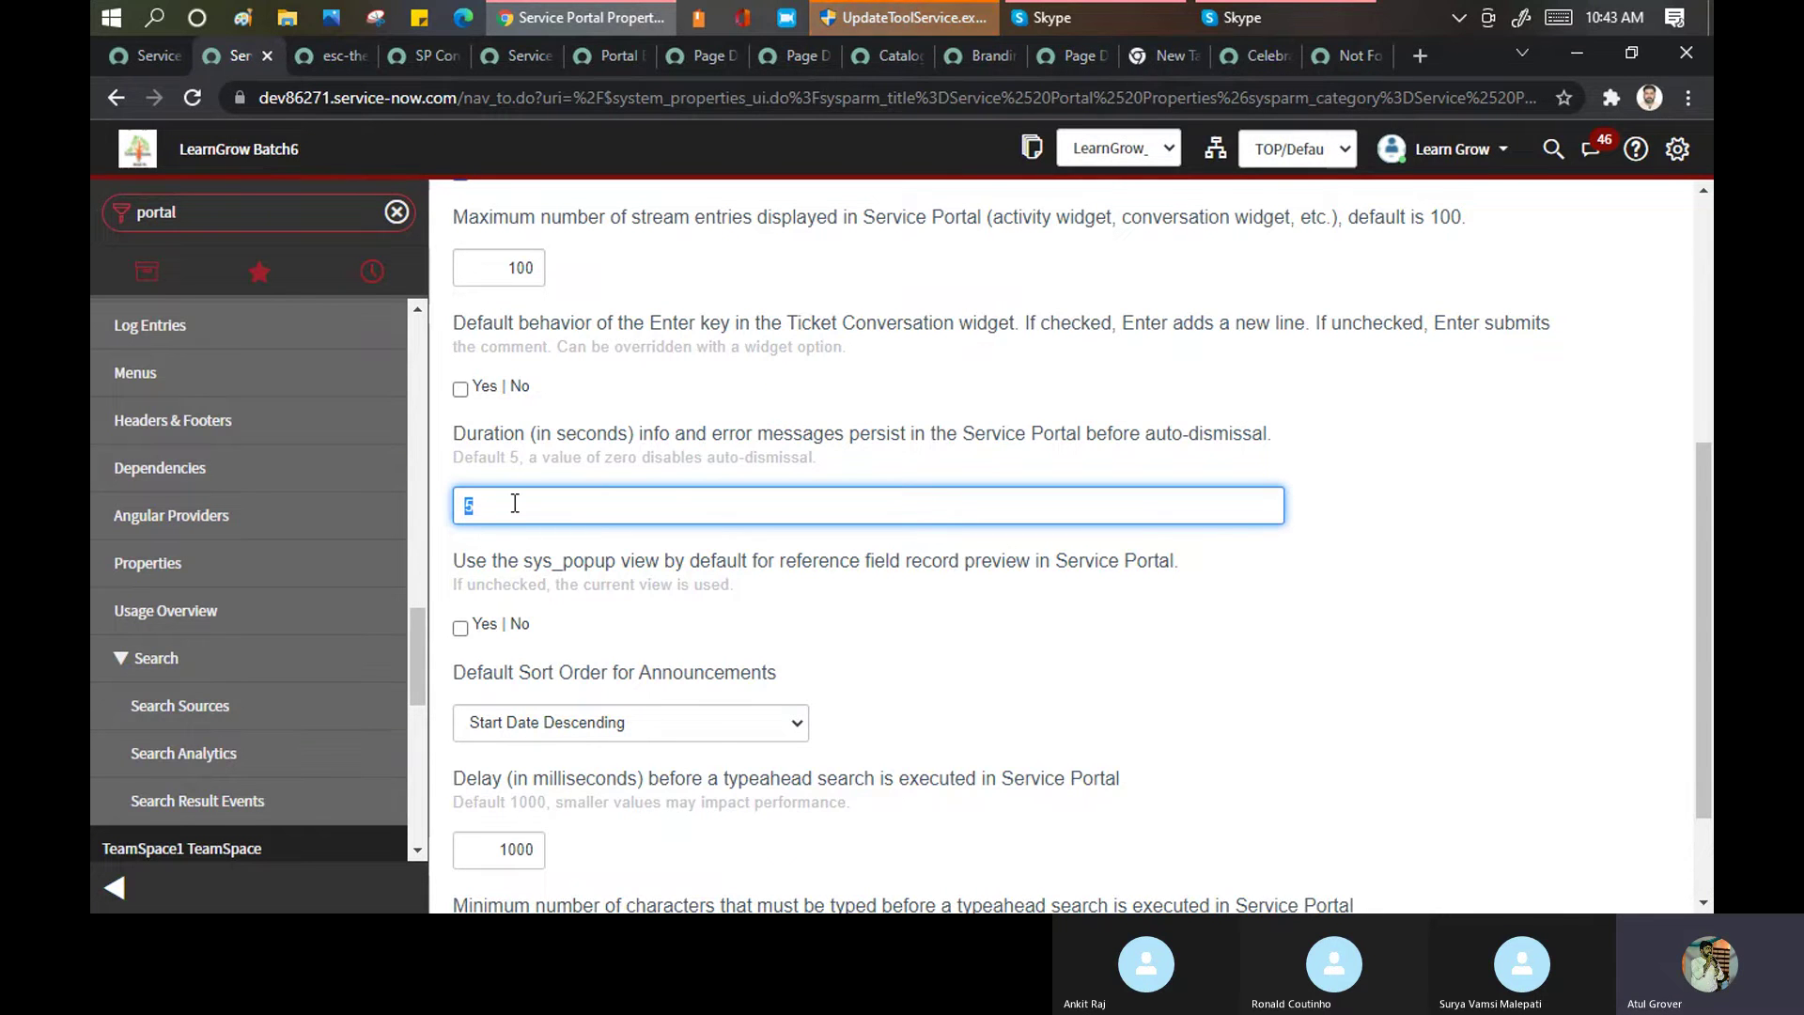
{"action": "type", "text": "30"}
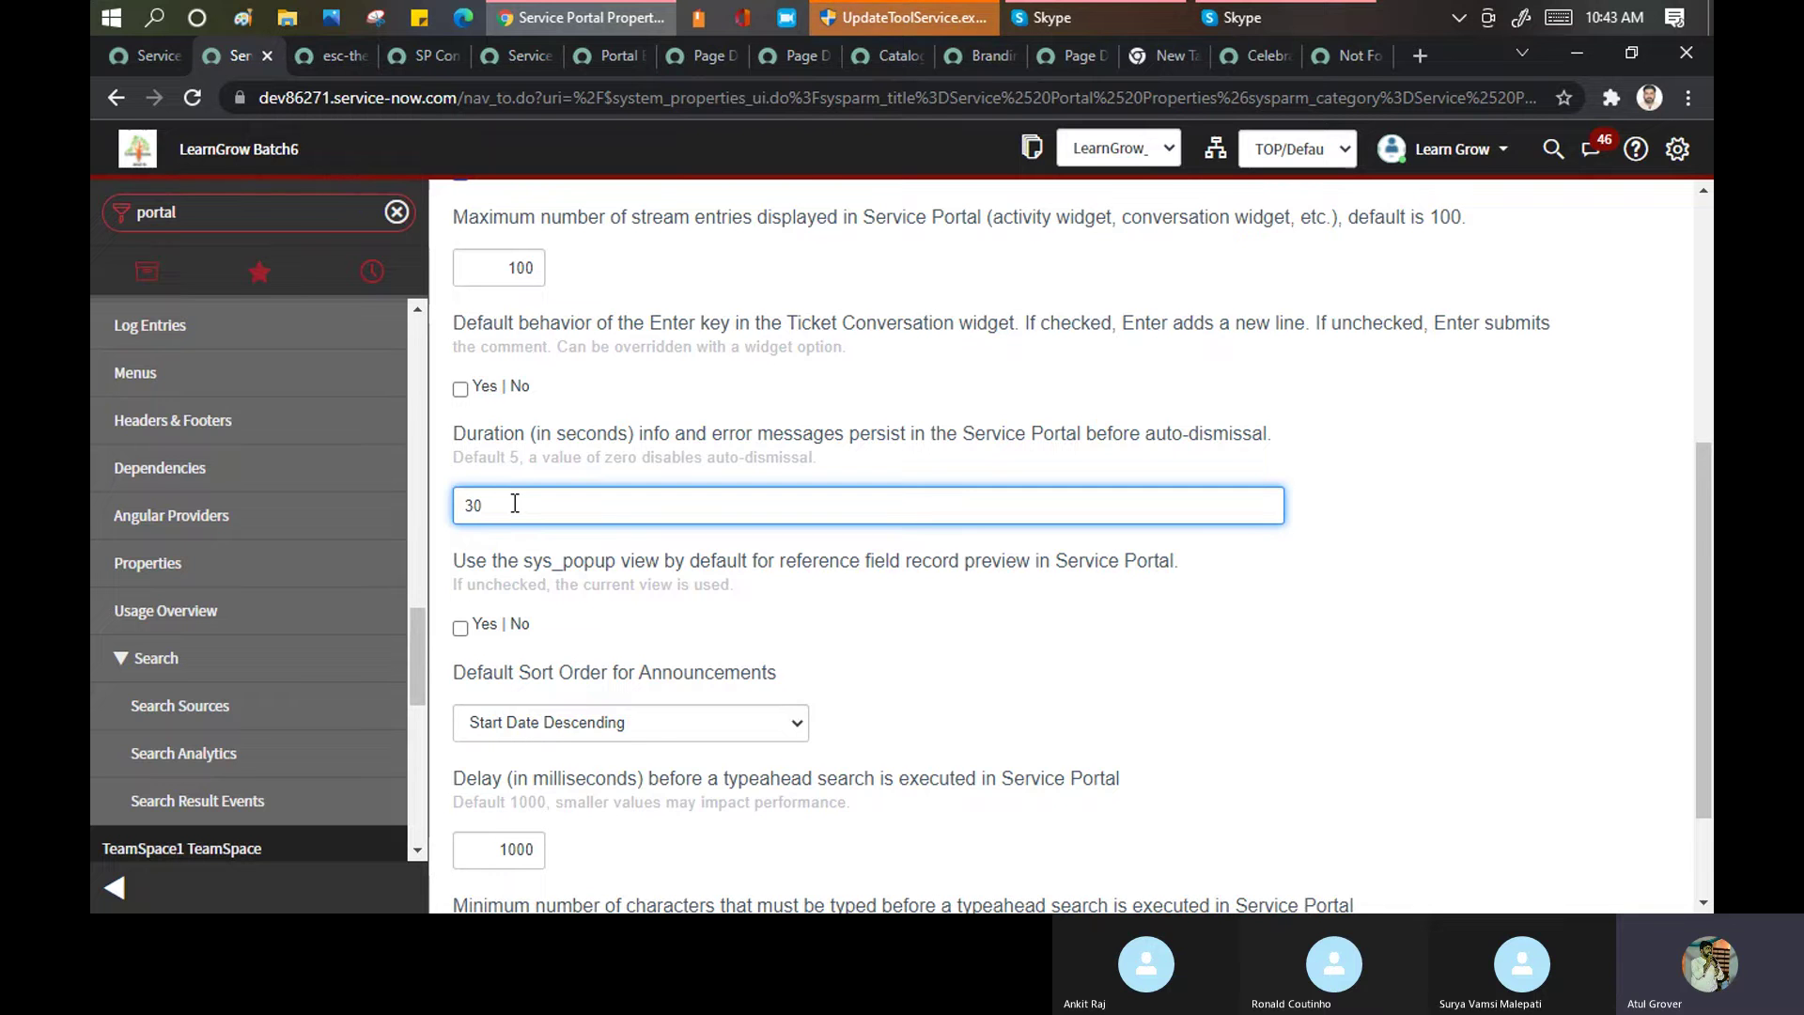
{"action": "scroll", "coordinate": [515, 504], "scroll_direction": "down", "scroll_amount": 1}
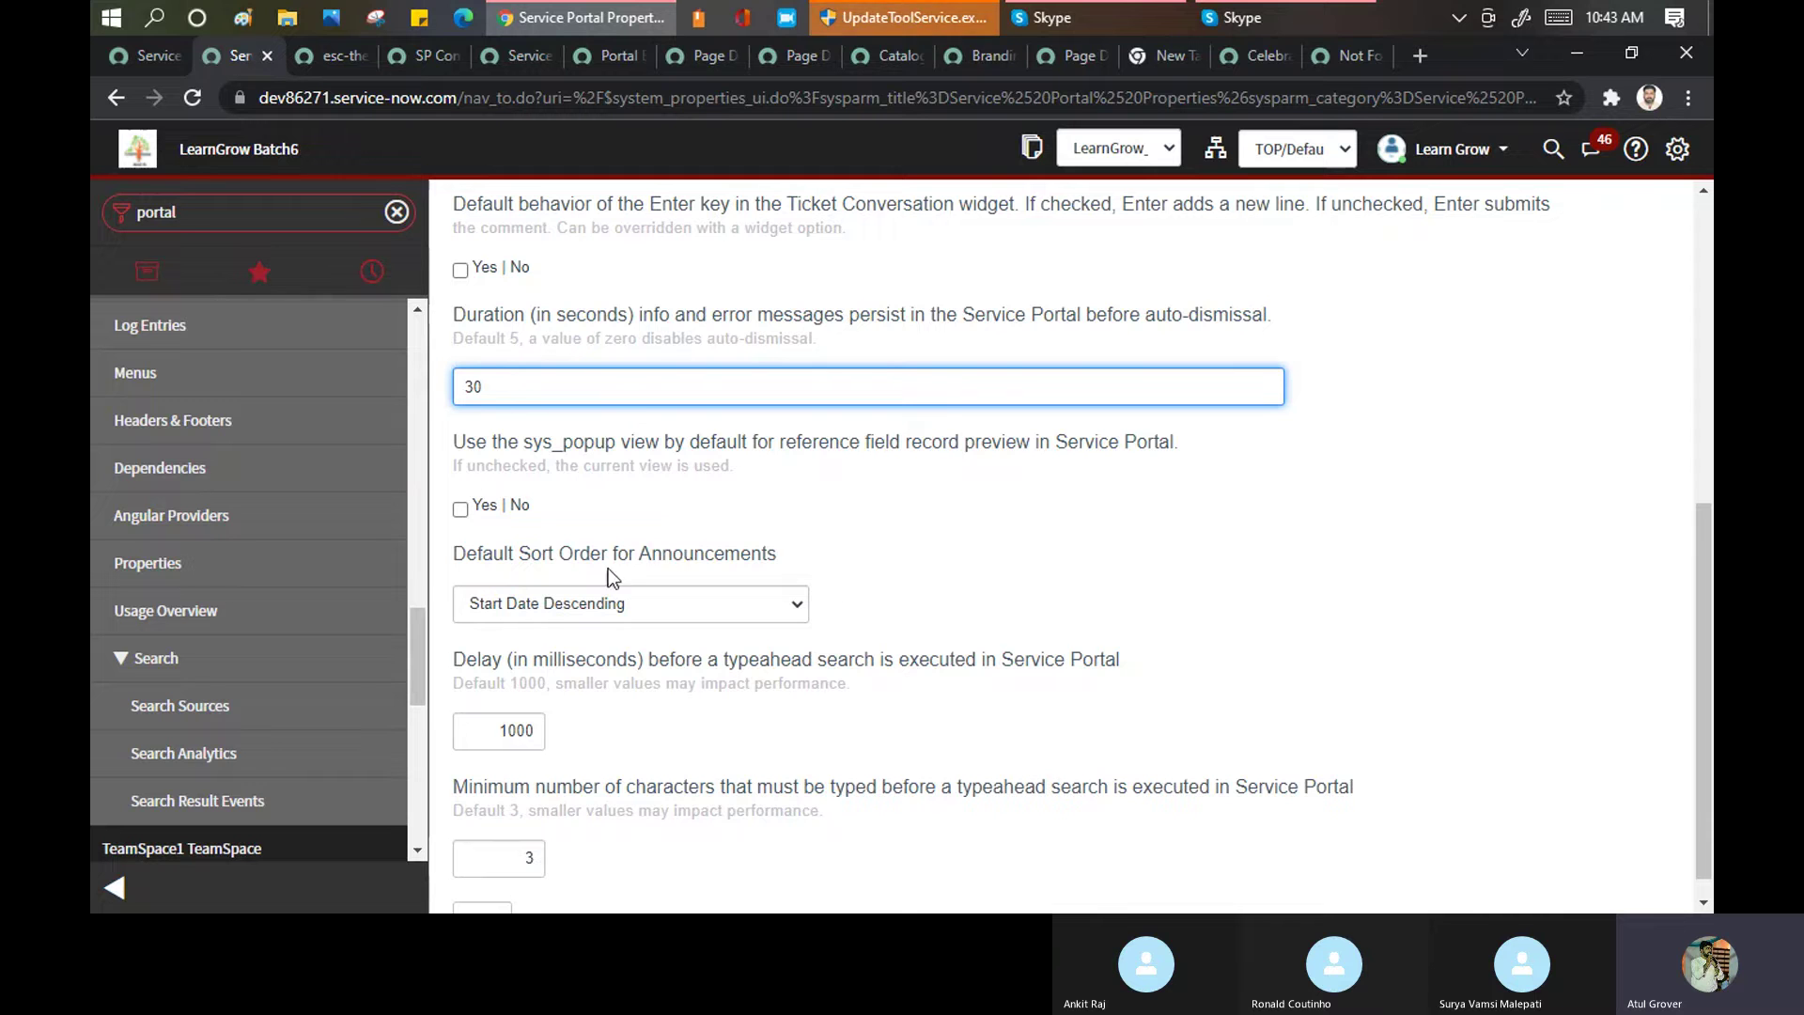
Strip the page id from the 404 page address to load the portal home page
{"action": "left_click", "coordinate": [1342, 55]}
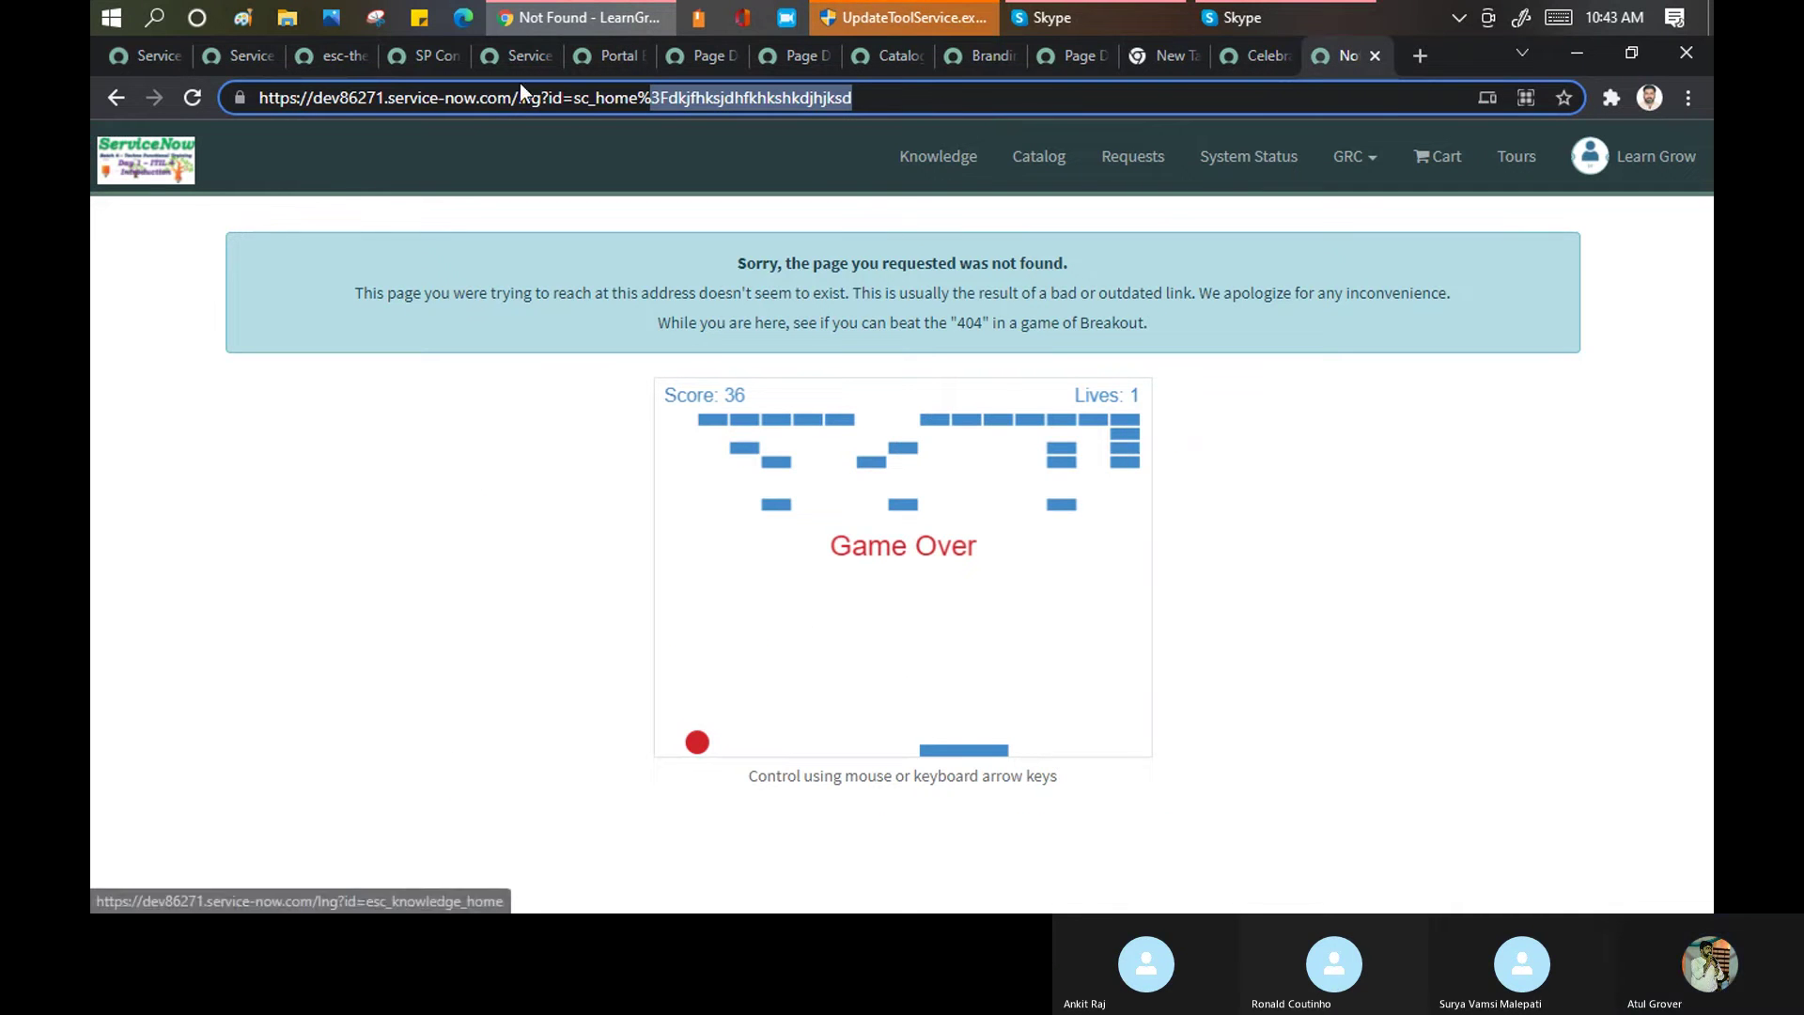
{"action": "left_click", "coordinate": [550, 98]}
{"action": "key", "text": "shift+End"}
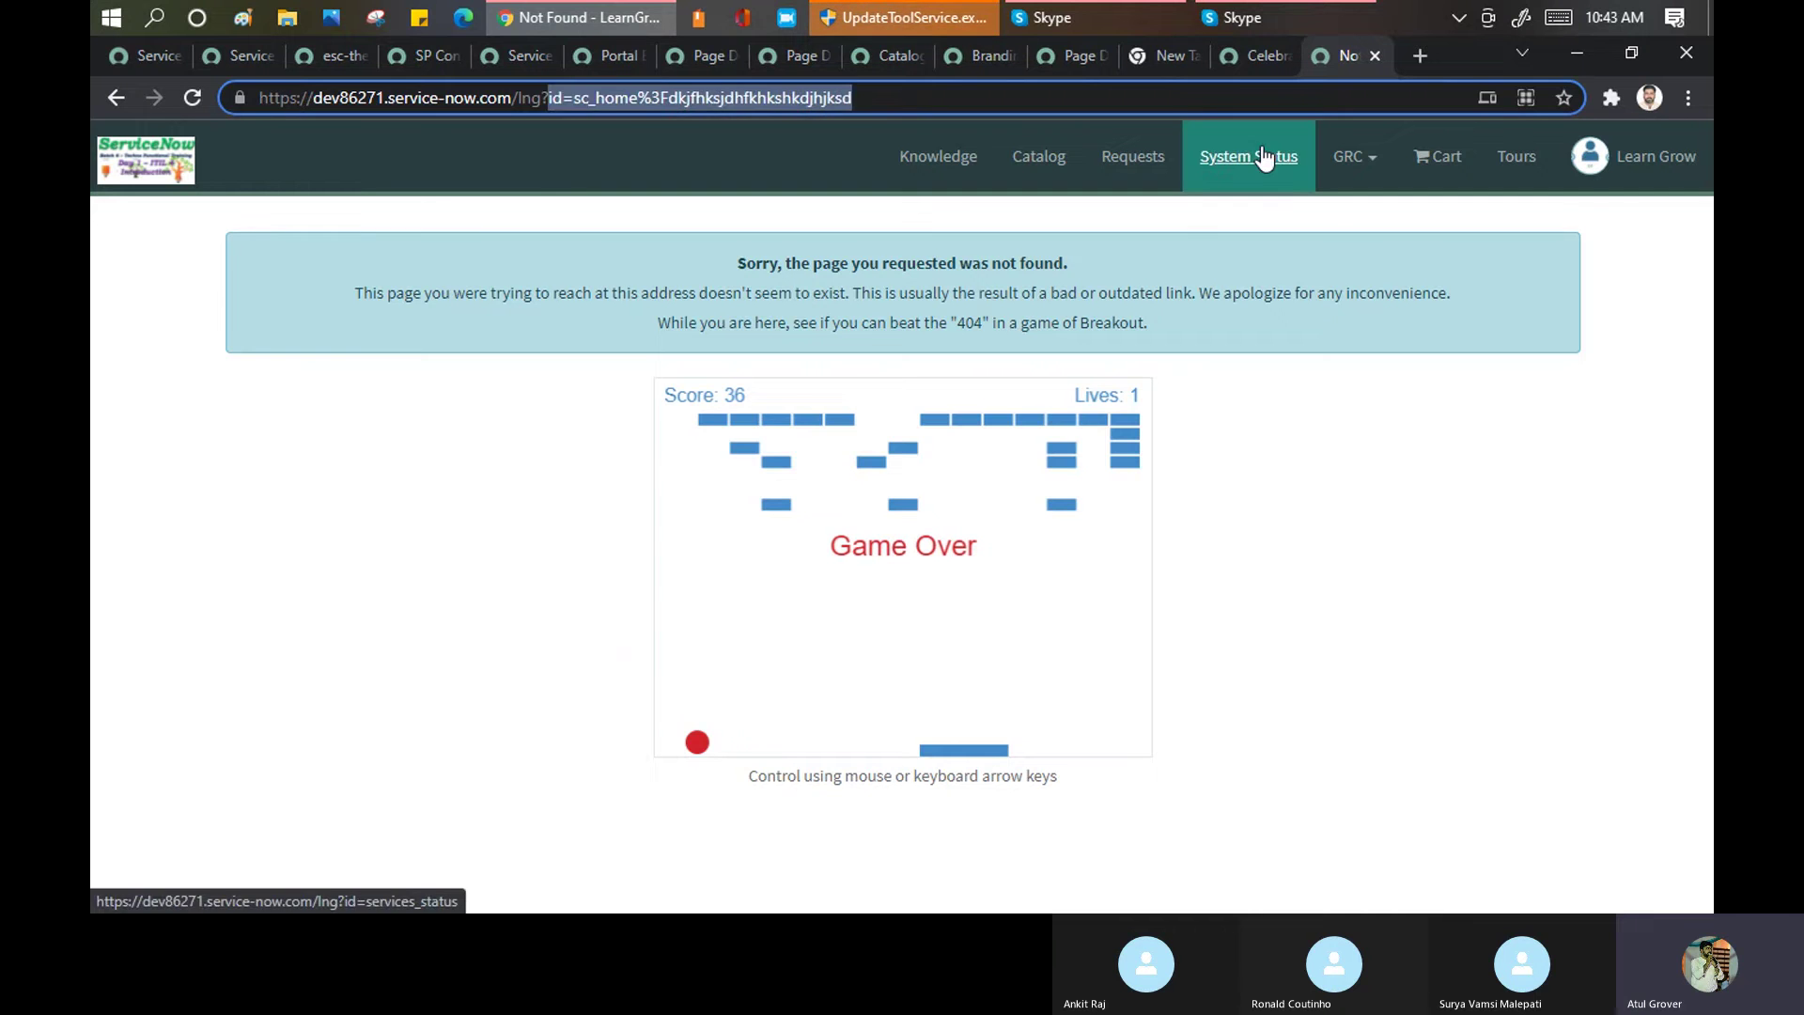
{"action": "key", "text": "Delete"}
{"action": "key", "text": "Return"}
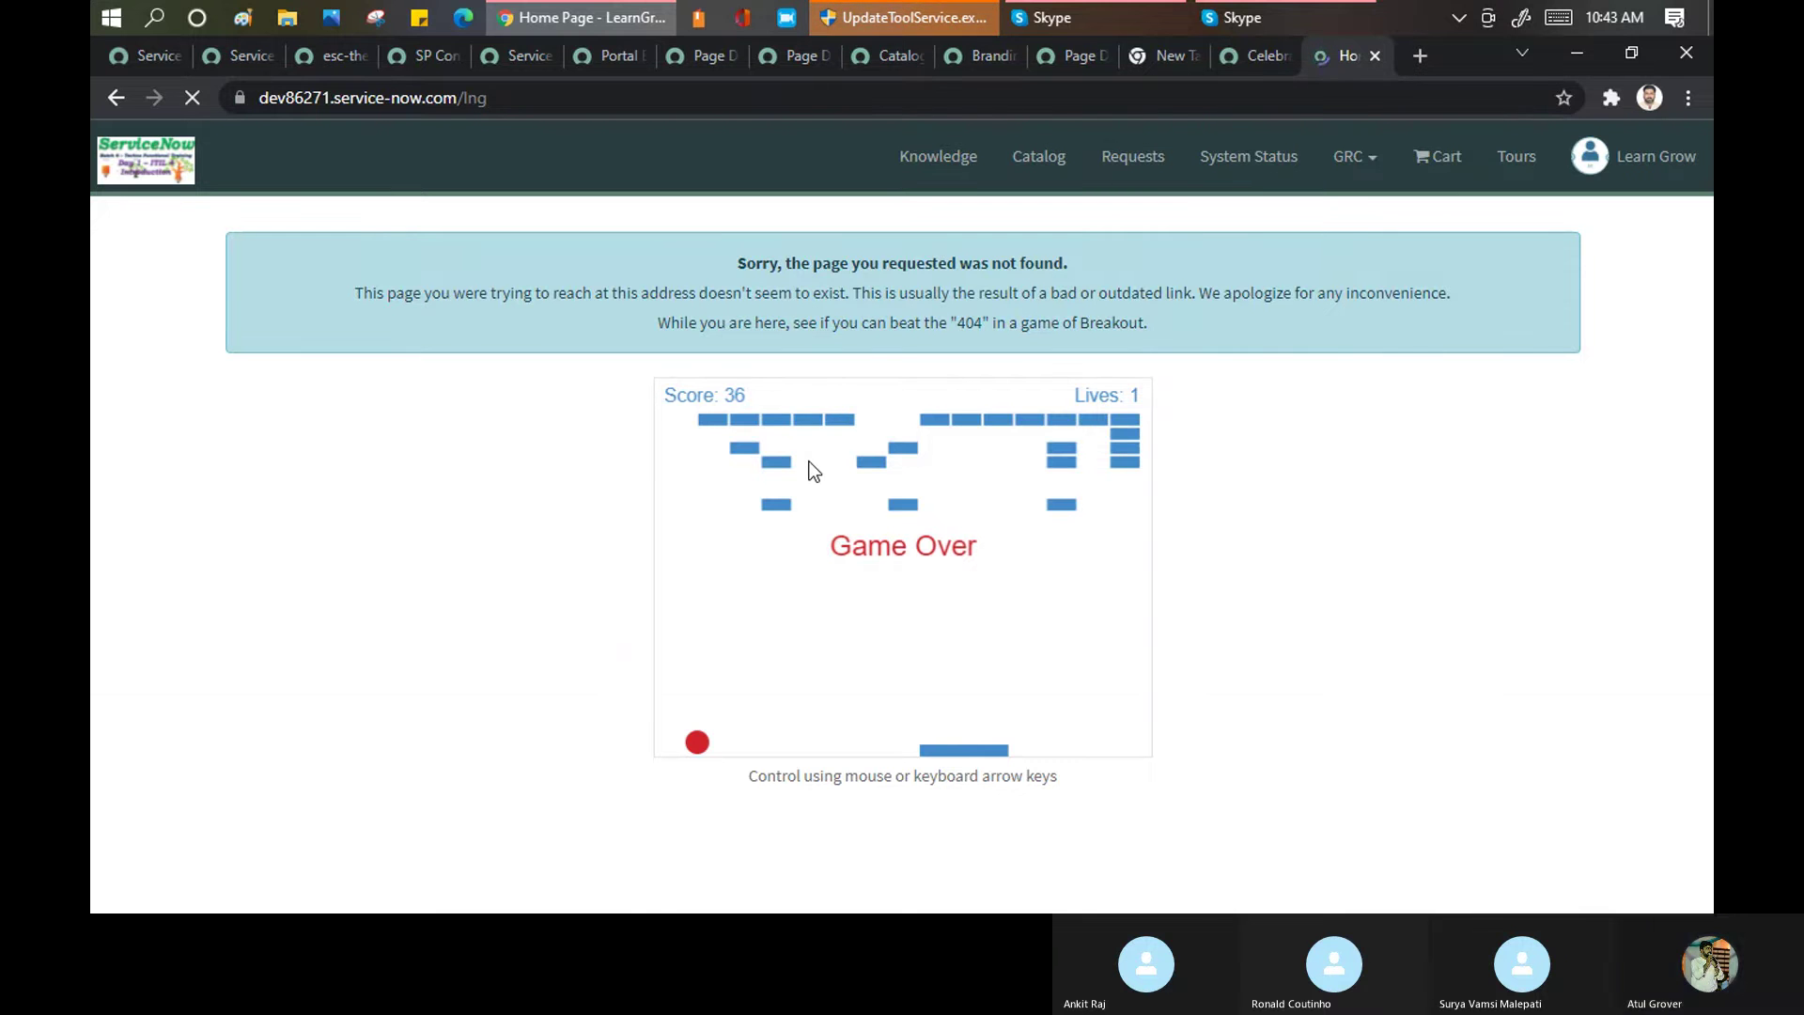
{"action": "scroll", "coordinate": [786, 502], "scroll_direction": "down", "scroll_amount": 3}
{"action": "scroll", "coordinate": [785, 502], "scroll_direction": "down", "scroll_amount": 2}
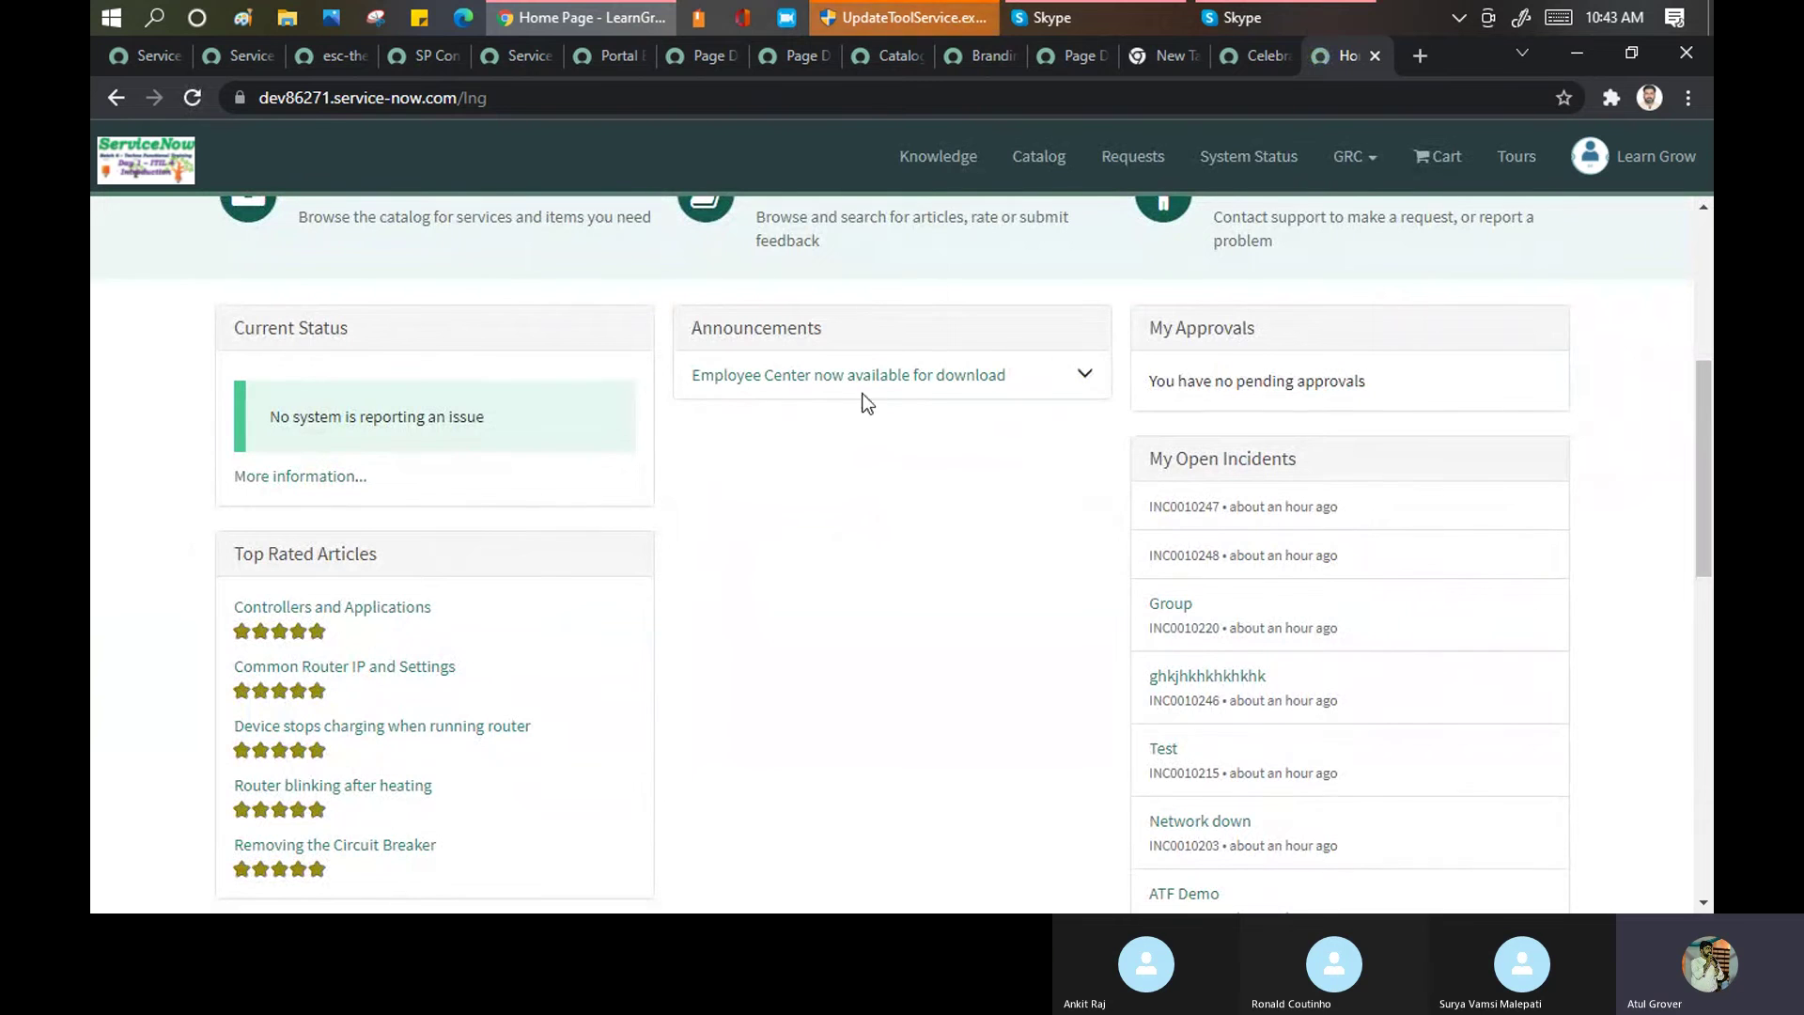
Move through the menu items and style sheet tabs back to Service Portal Properties
{"action": "left_click", "coordinate": [430, 60]}
{"action": "left_click", "coordinate": [338, 58]}
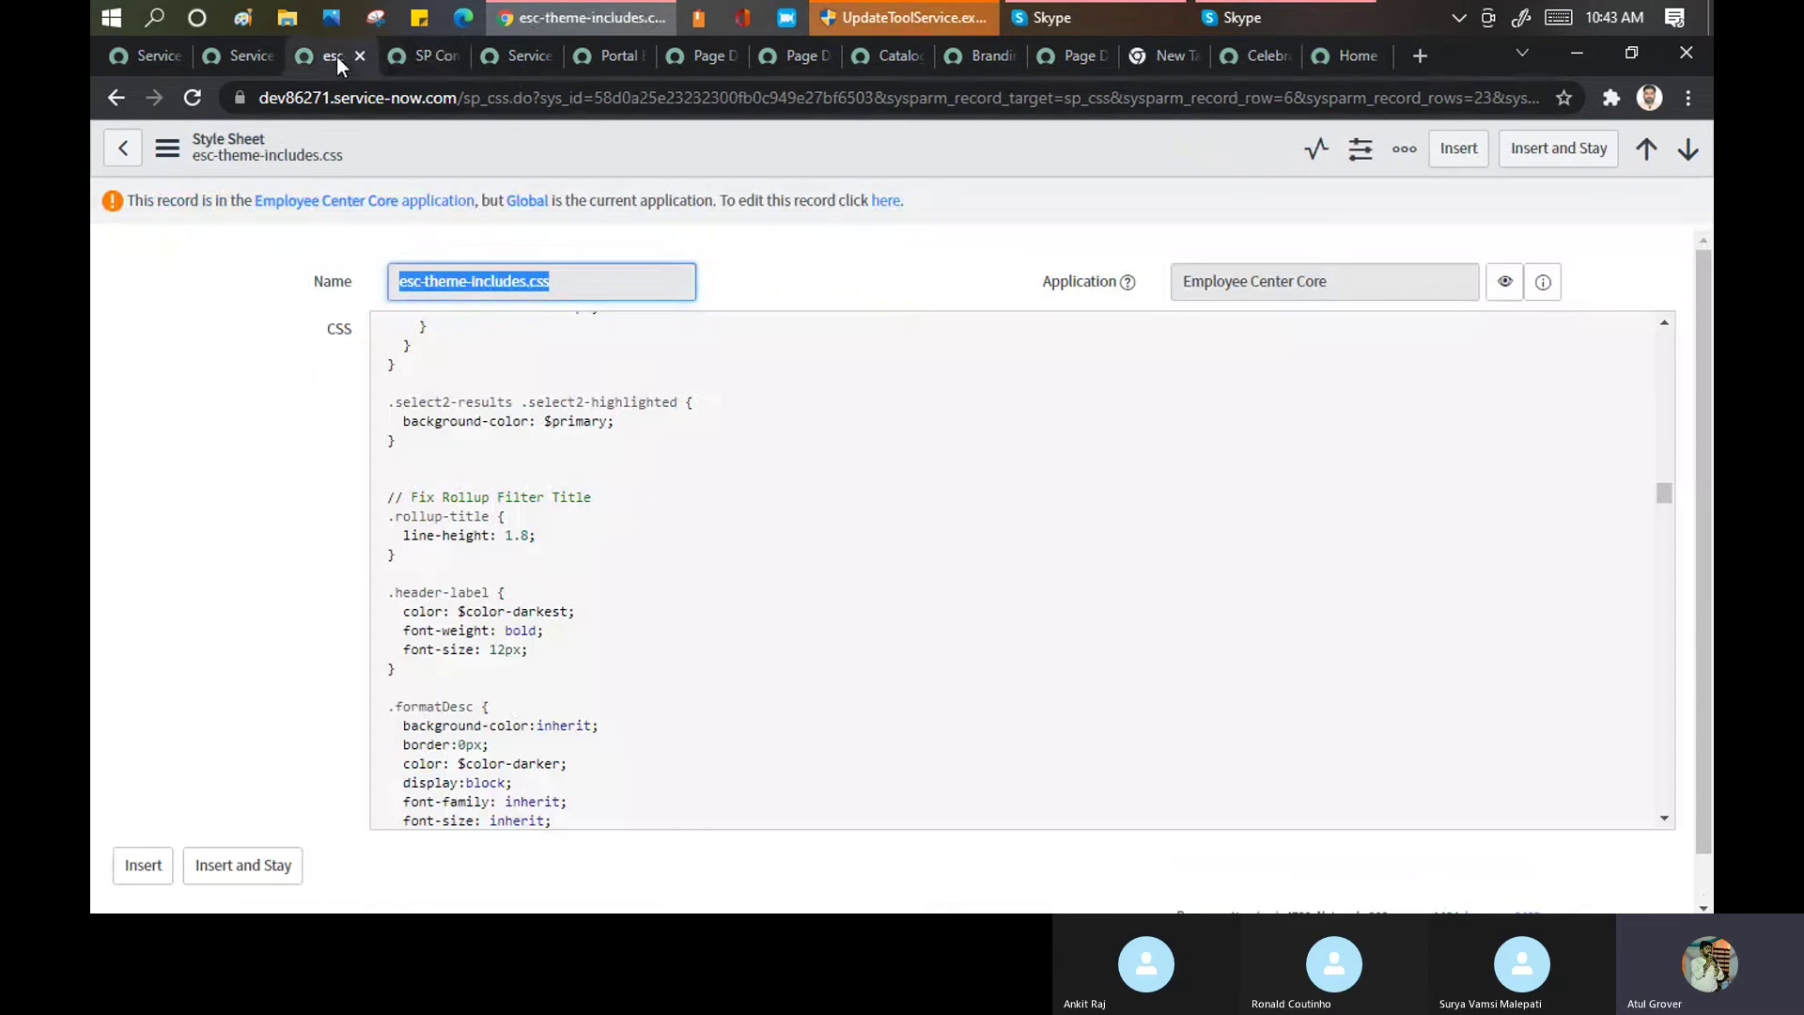
{"action": "left_click", "coordinate": [241, 61]}
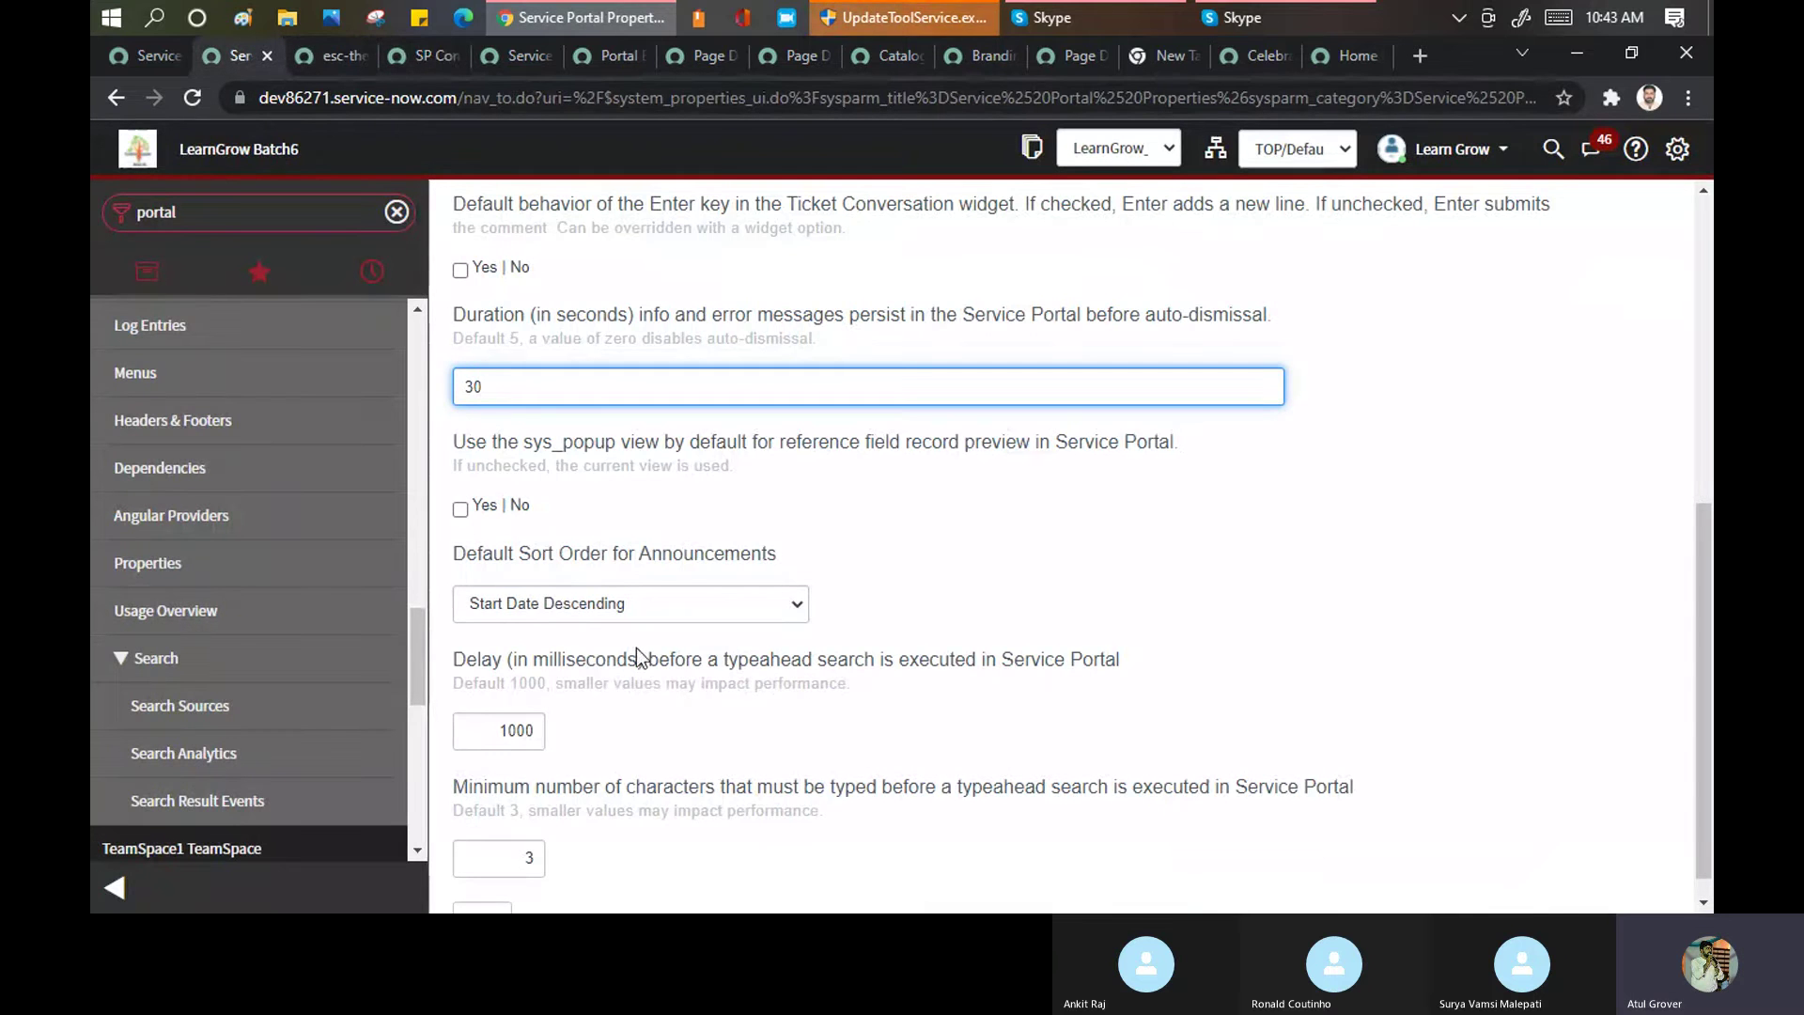
{"action": "left_click", "coordinate": [632, 605]}
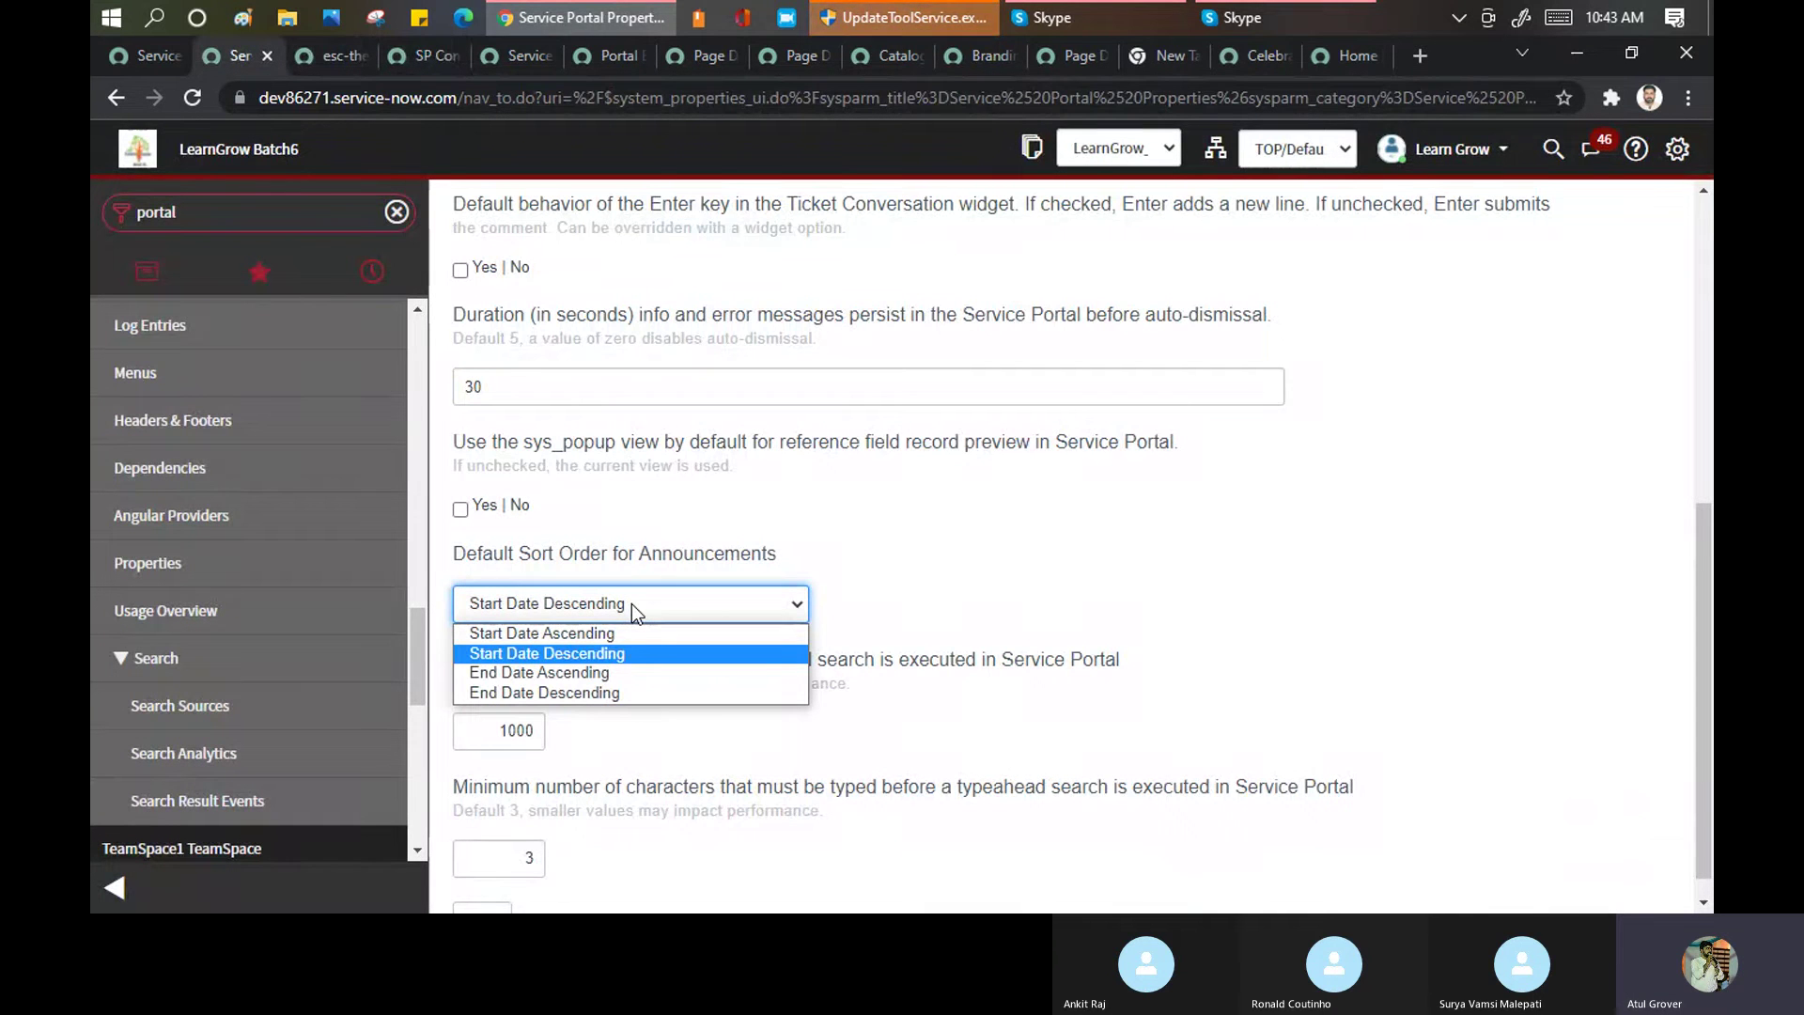
{"action": "left_click", "coordinate": [923, 575]}
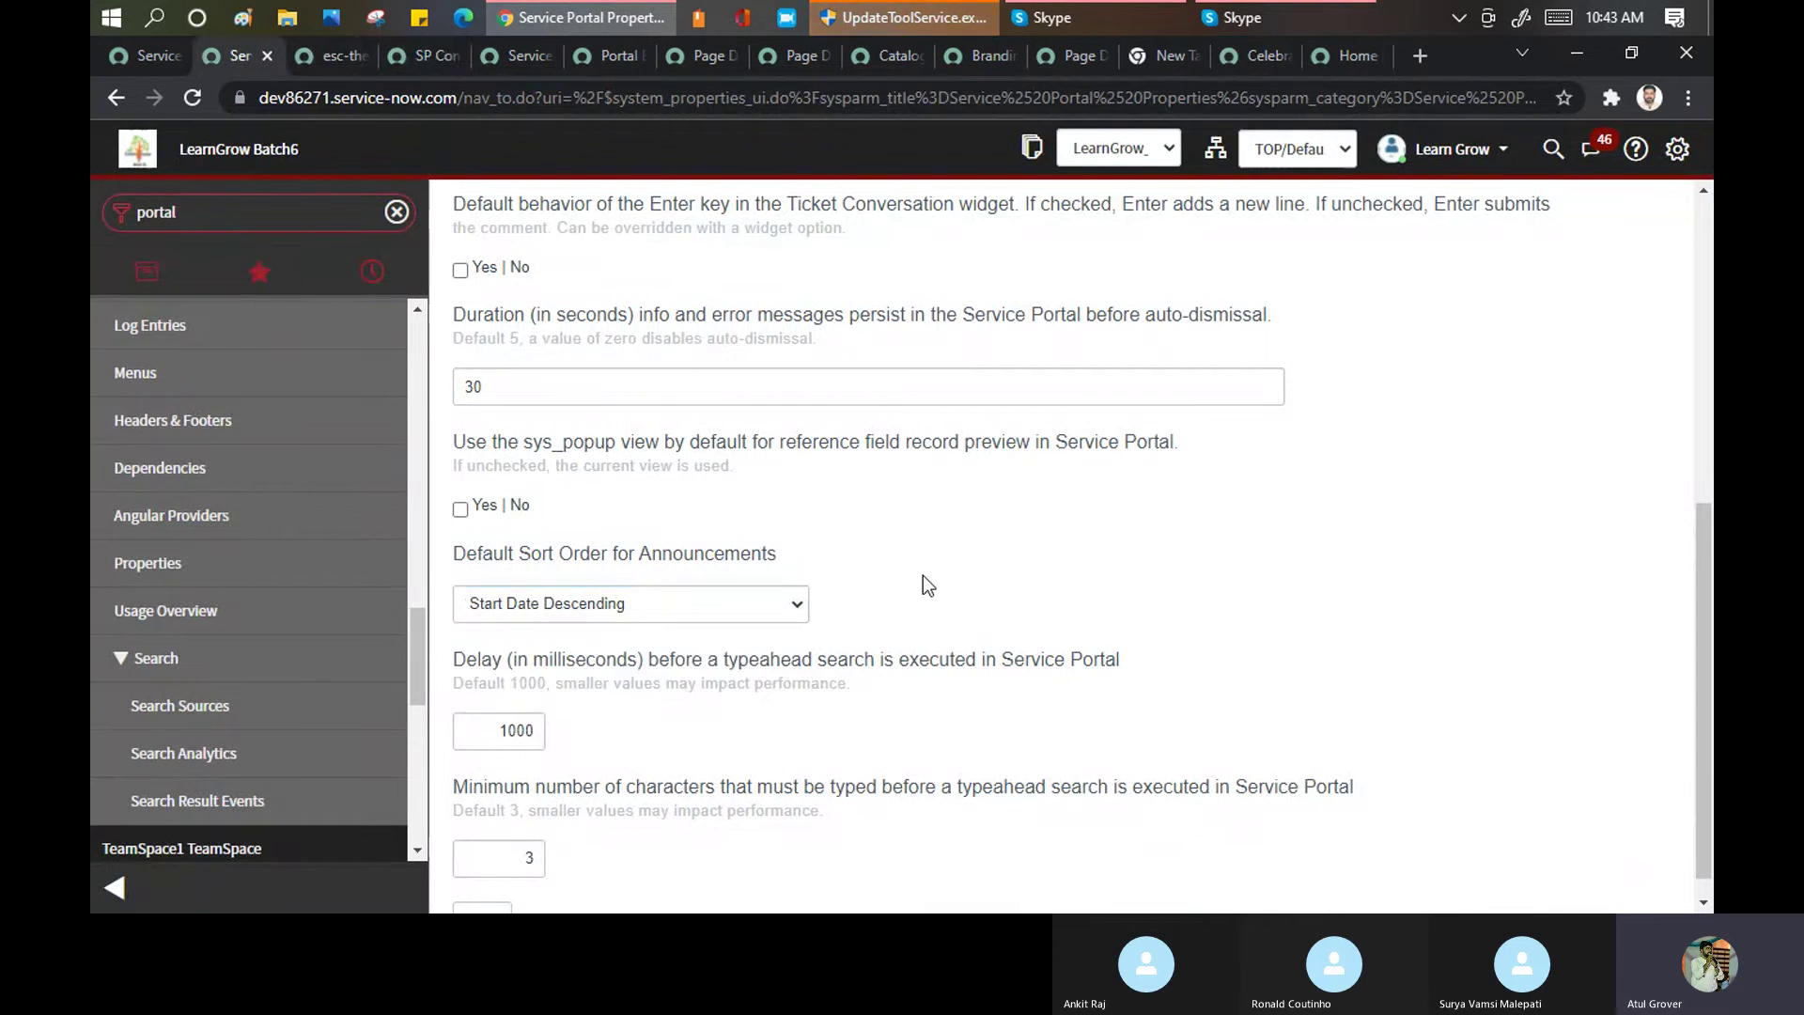
{"action": "scroll", "coordinate": [960, 478], "scroll_direction": "down", "scroll_amount": 1}
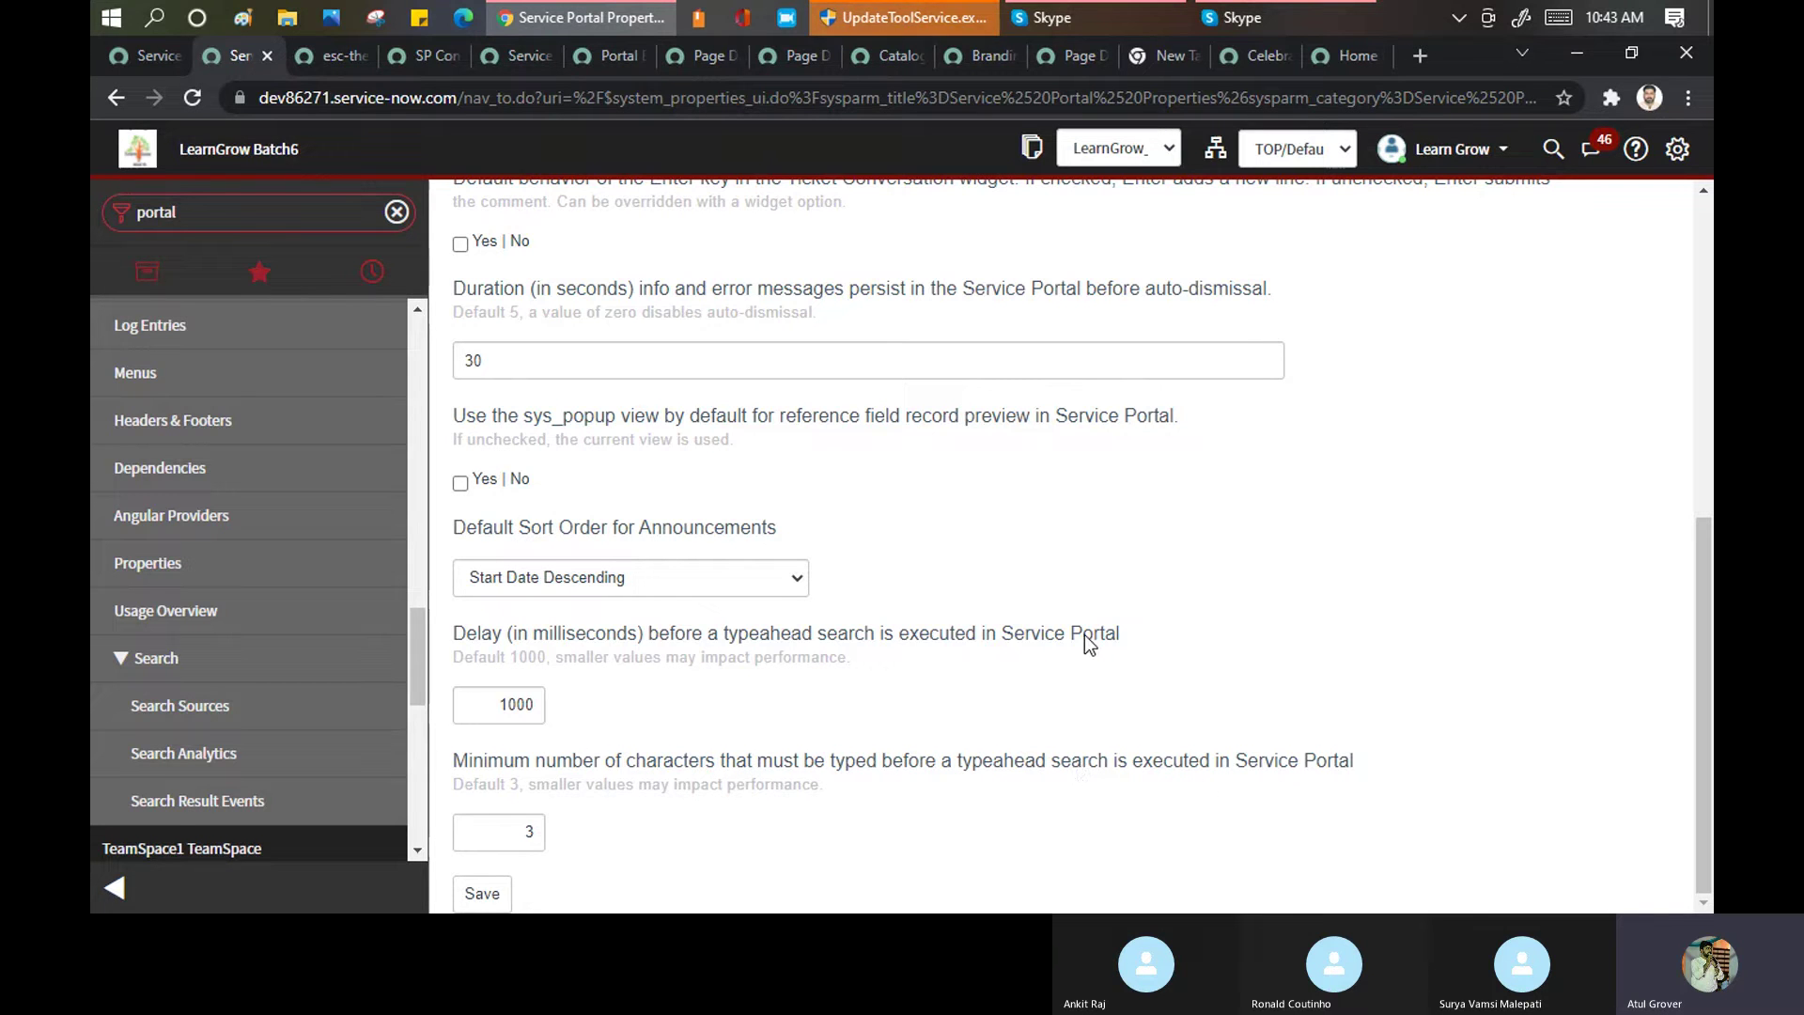
Try '12' and 'wi' in the portal home search, then check the typeahead delay description
{"action": "left_click", "coordinate": [1357, 59]}
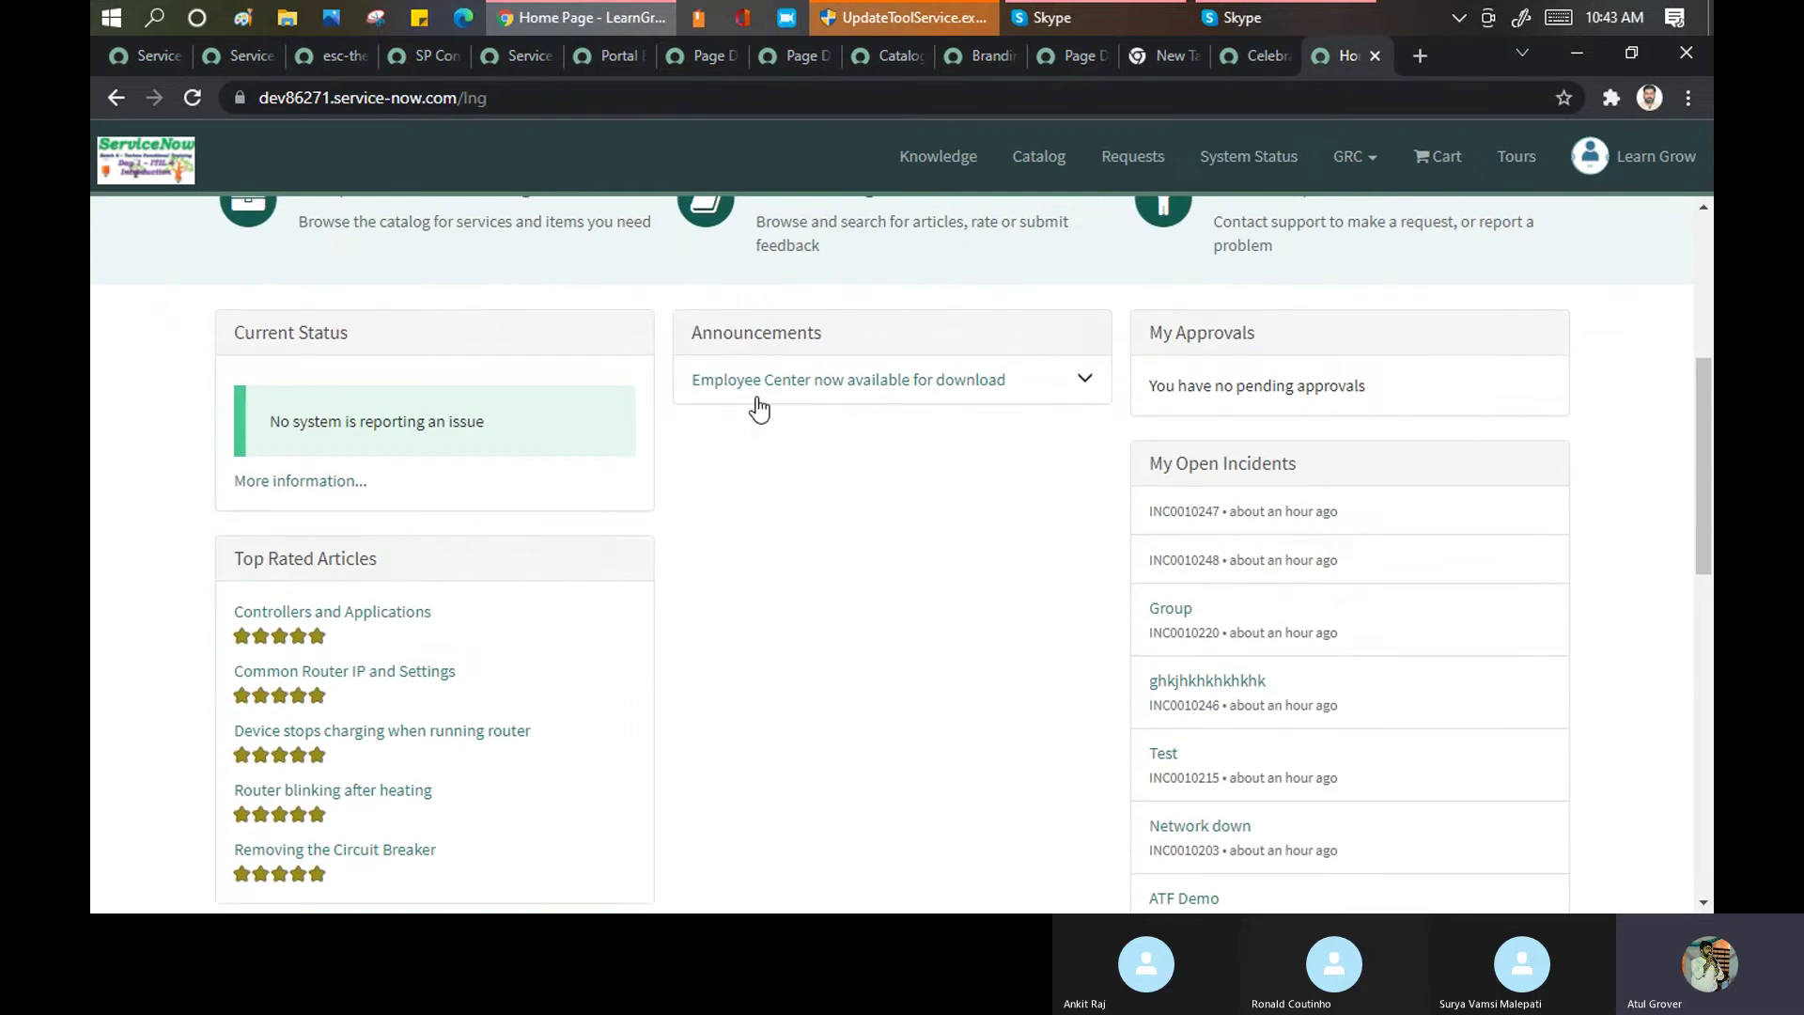
{"action": "left_click", "coordinate": [549, 484]}
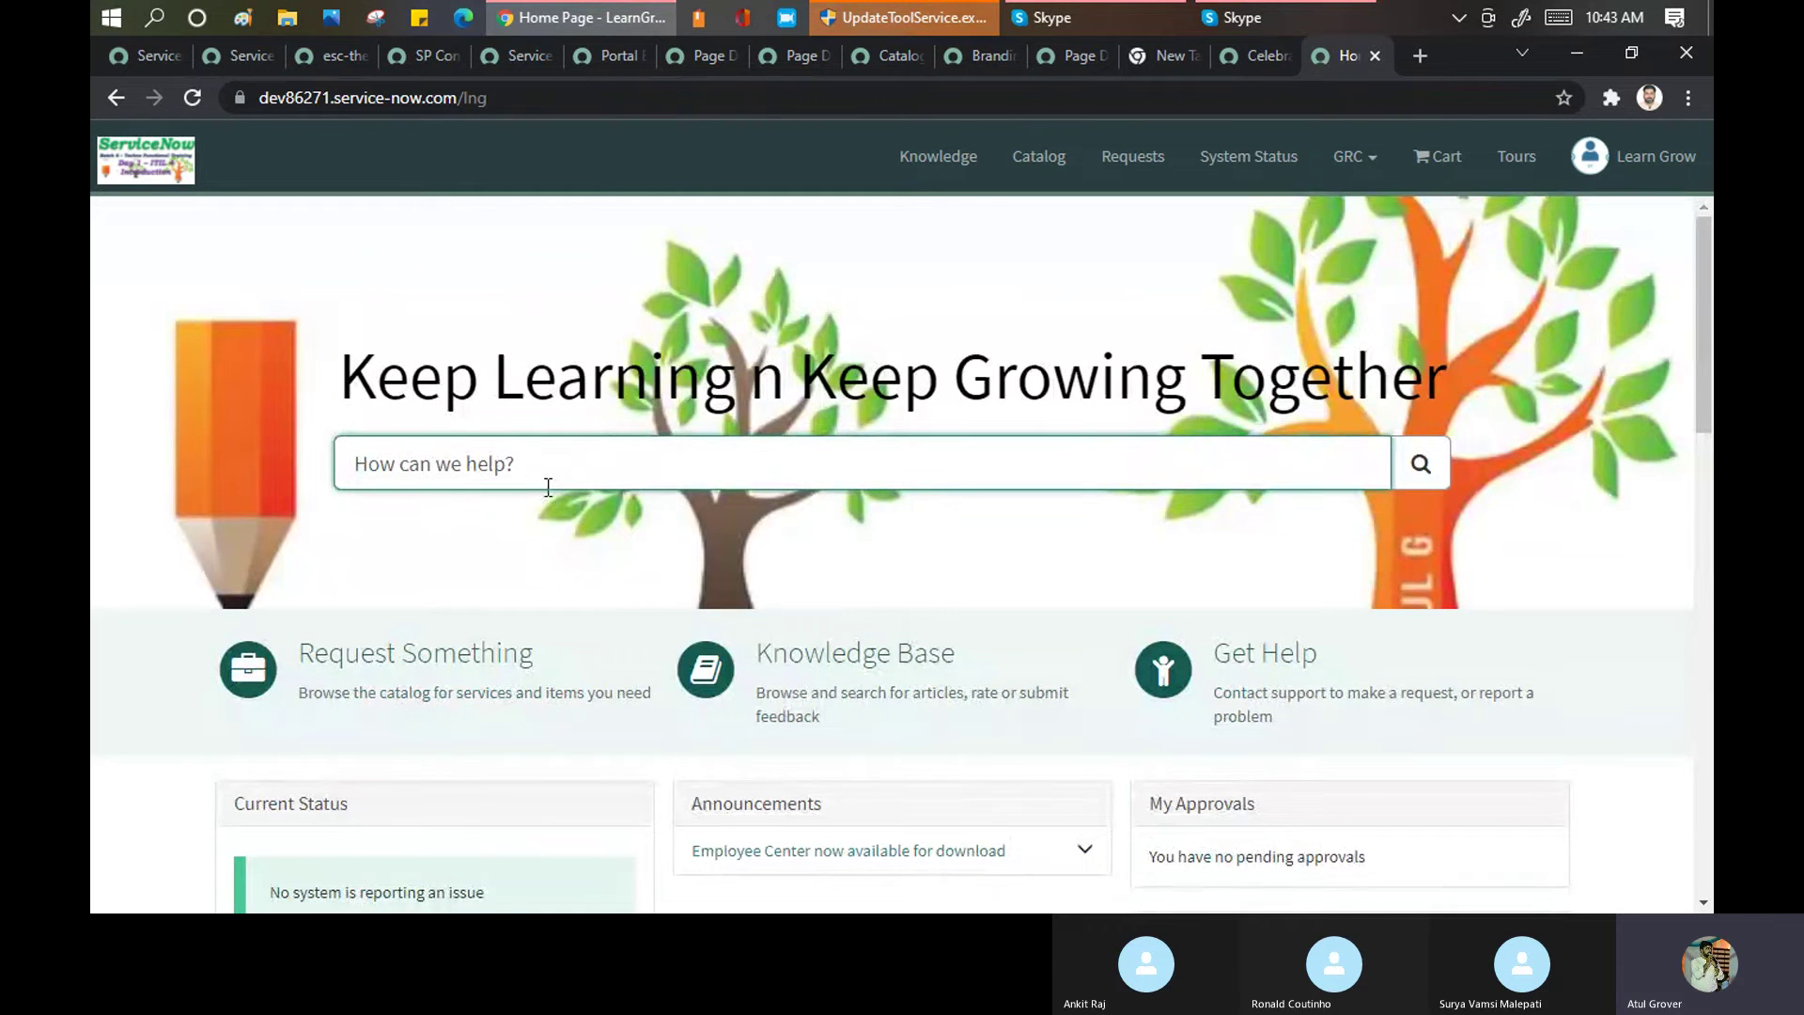
{"action": "type", "text": "12"}
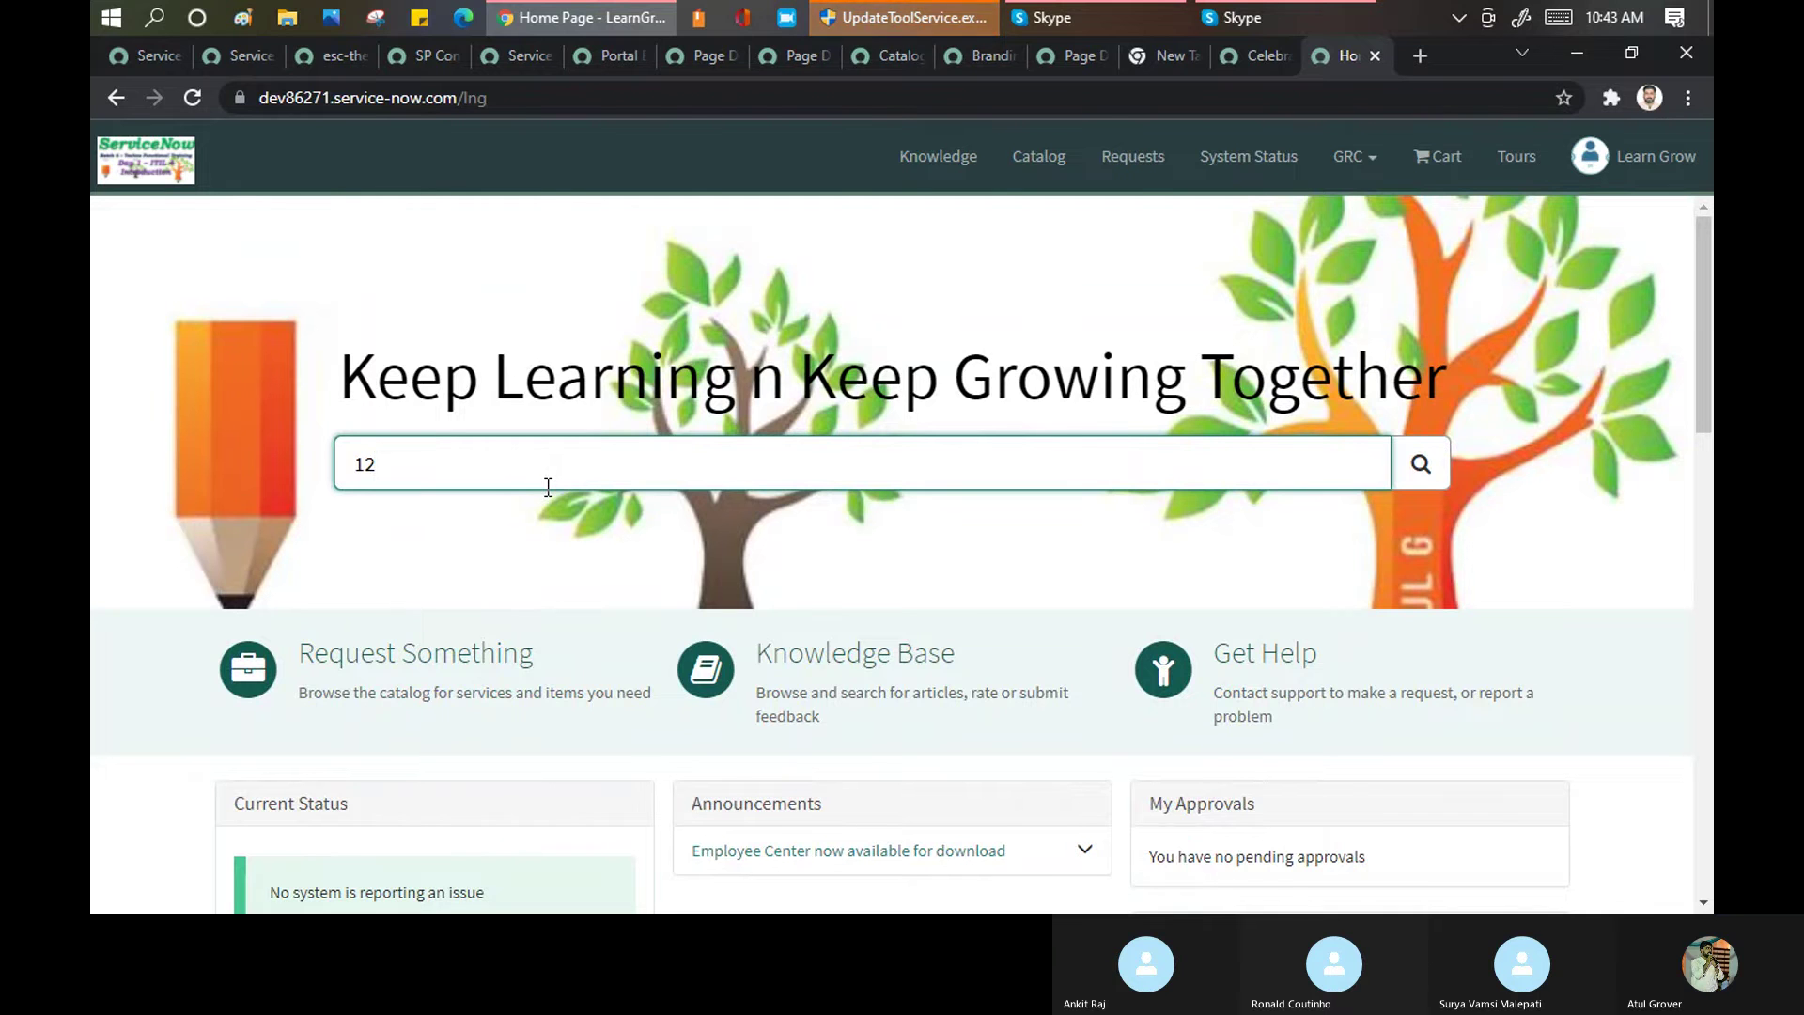
{"action": "key", "text": "BackSpace"}
{"action": "key", "text": "BackSpace"}
{"action": "type", "text": "wi"}
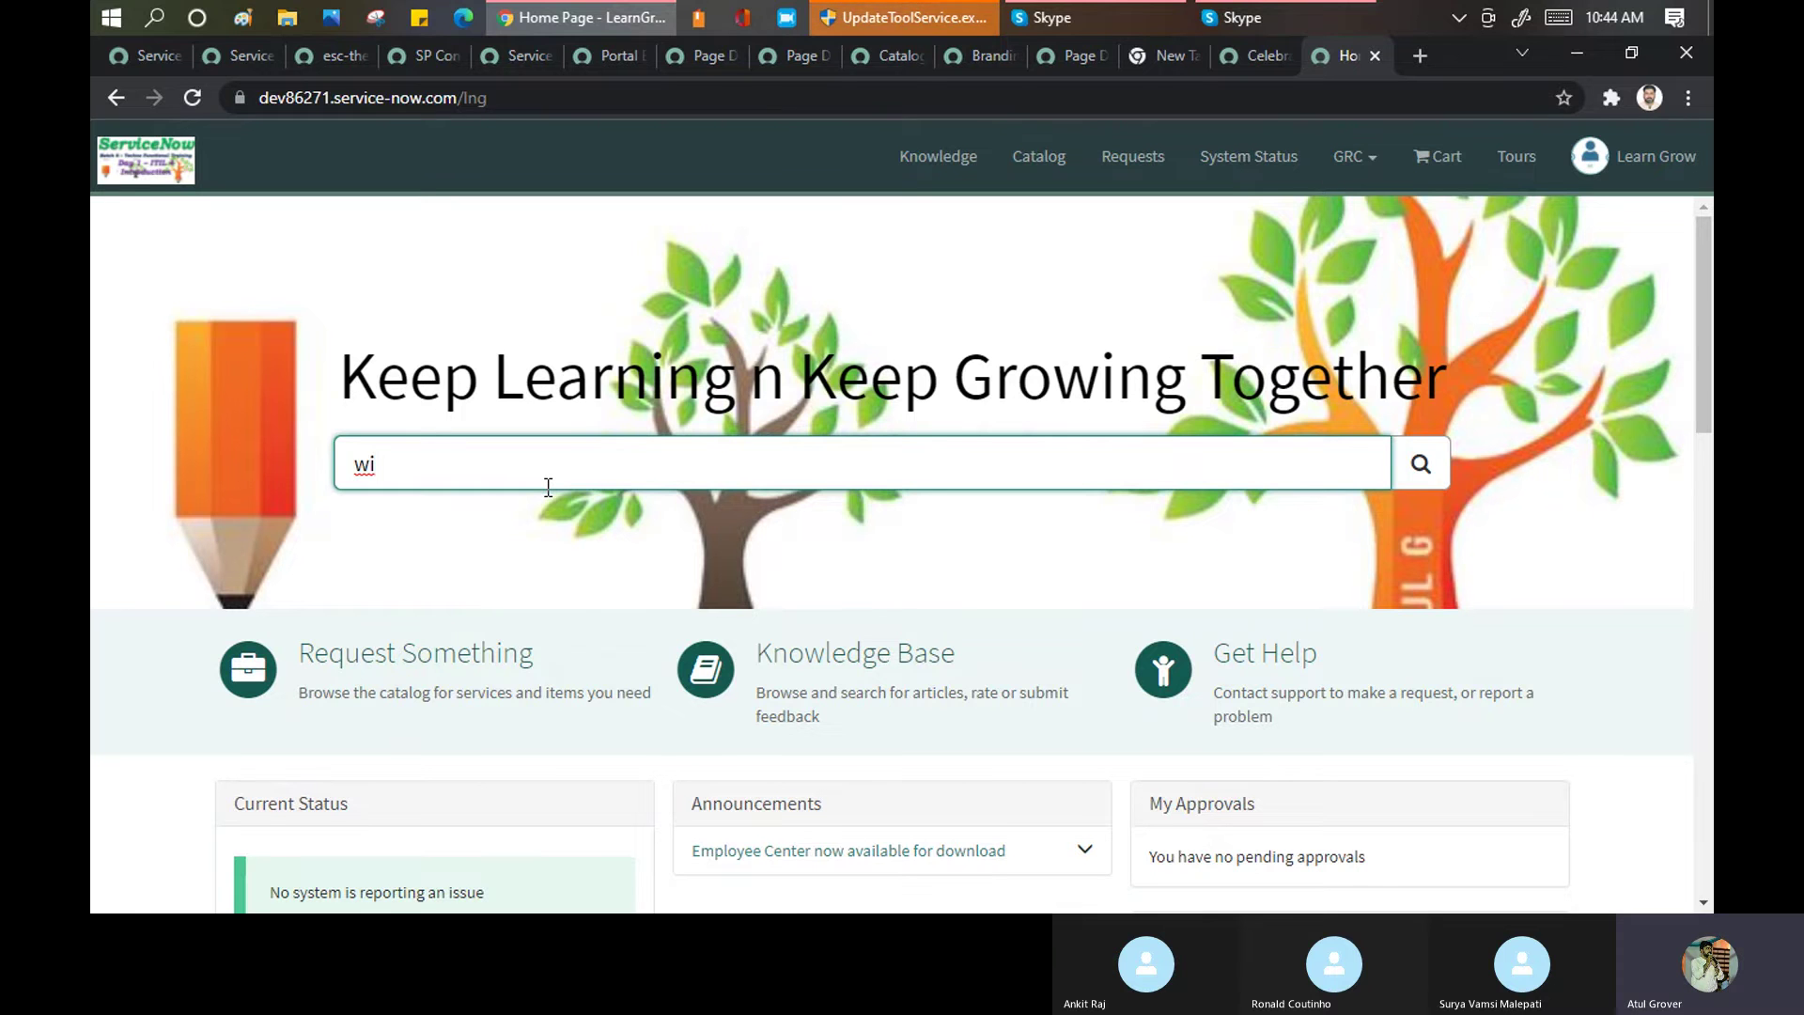
{"action": "left_click", "coordinate": [312, 47]}
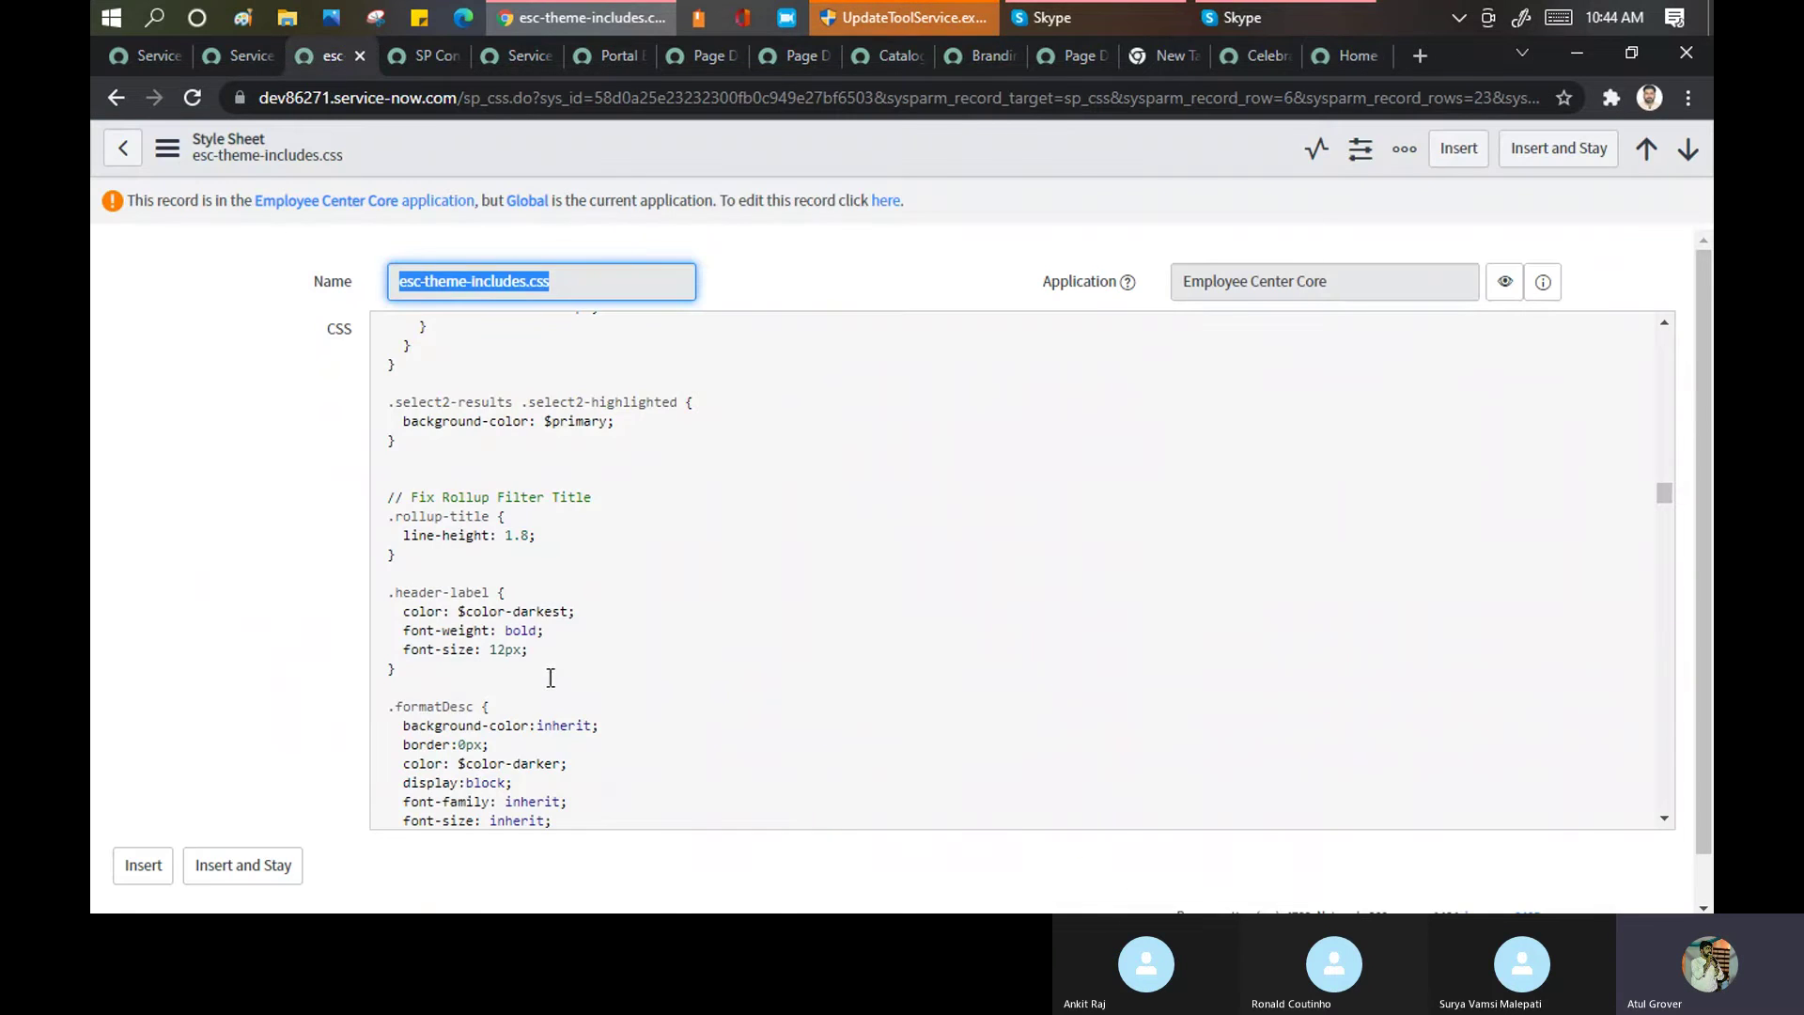
{"action": "left_click", "coordinate": [247, 59]}
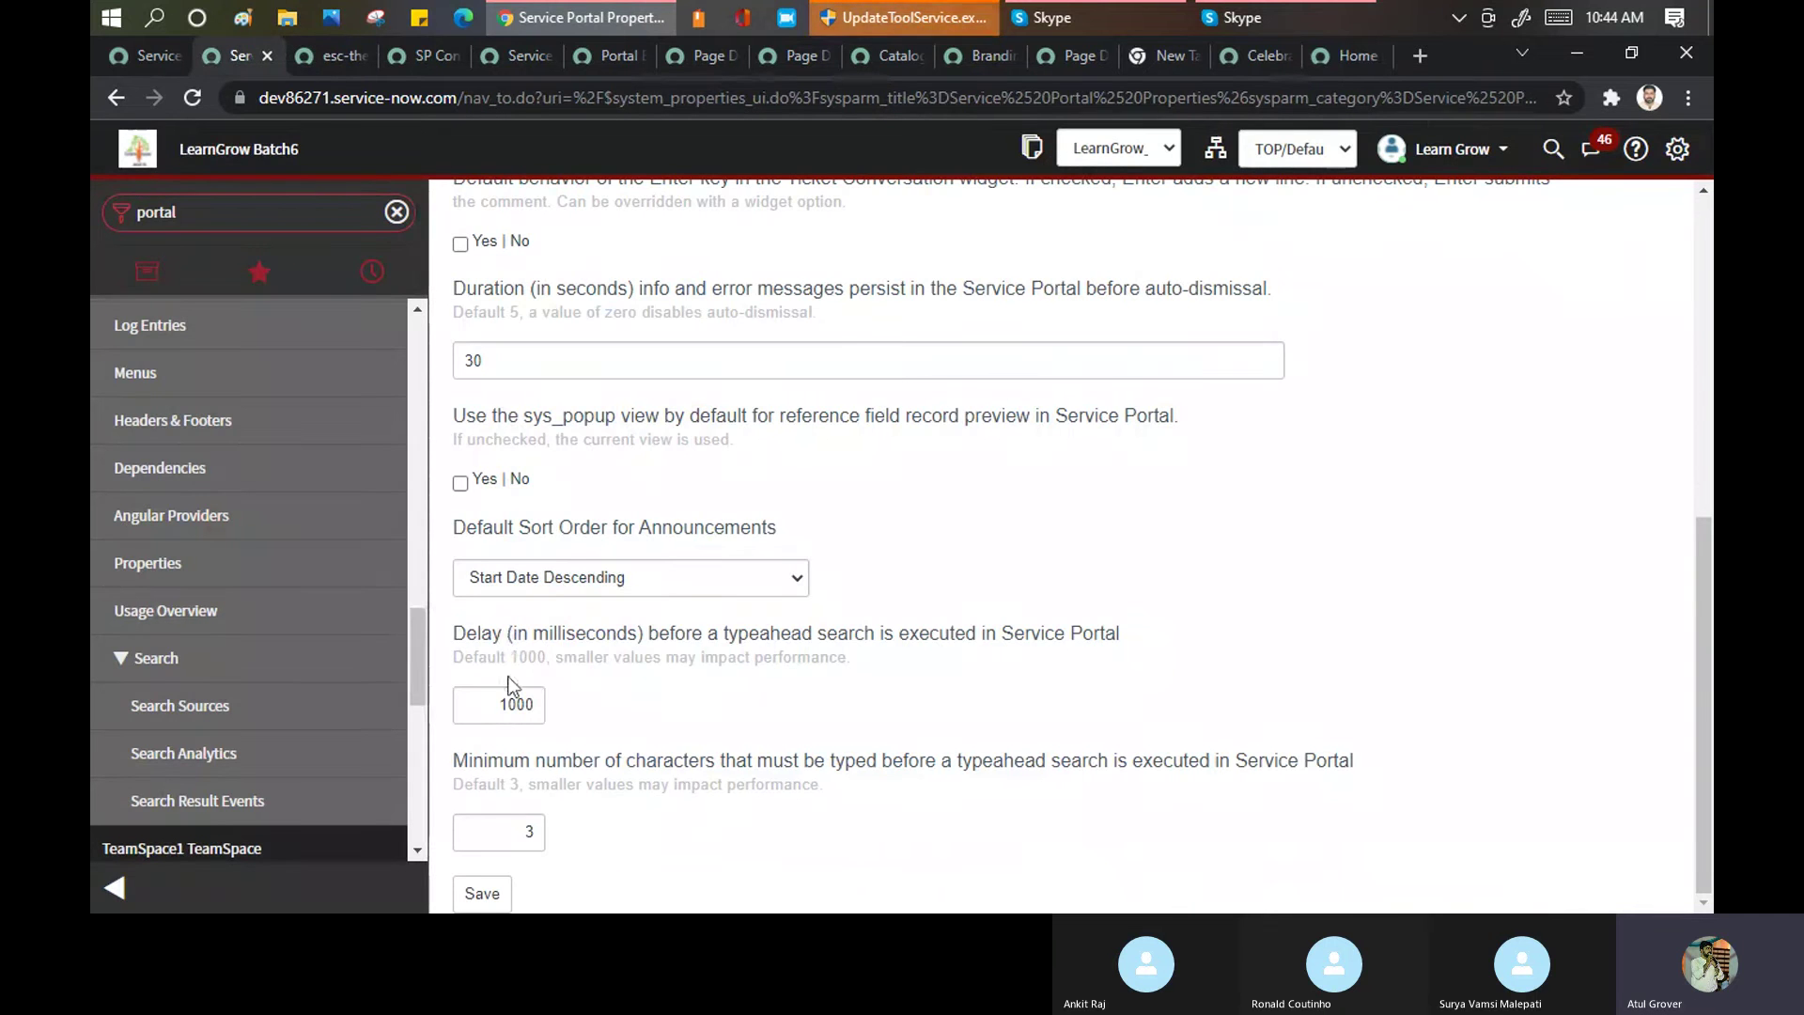
{"action": "left_click_drag", "start_coordinate": [658, 643], "coordinate": [1118, 642]}
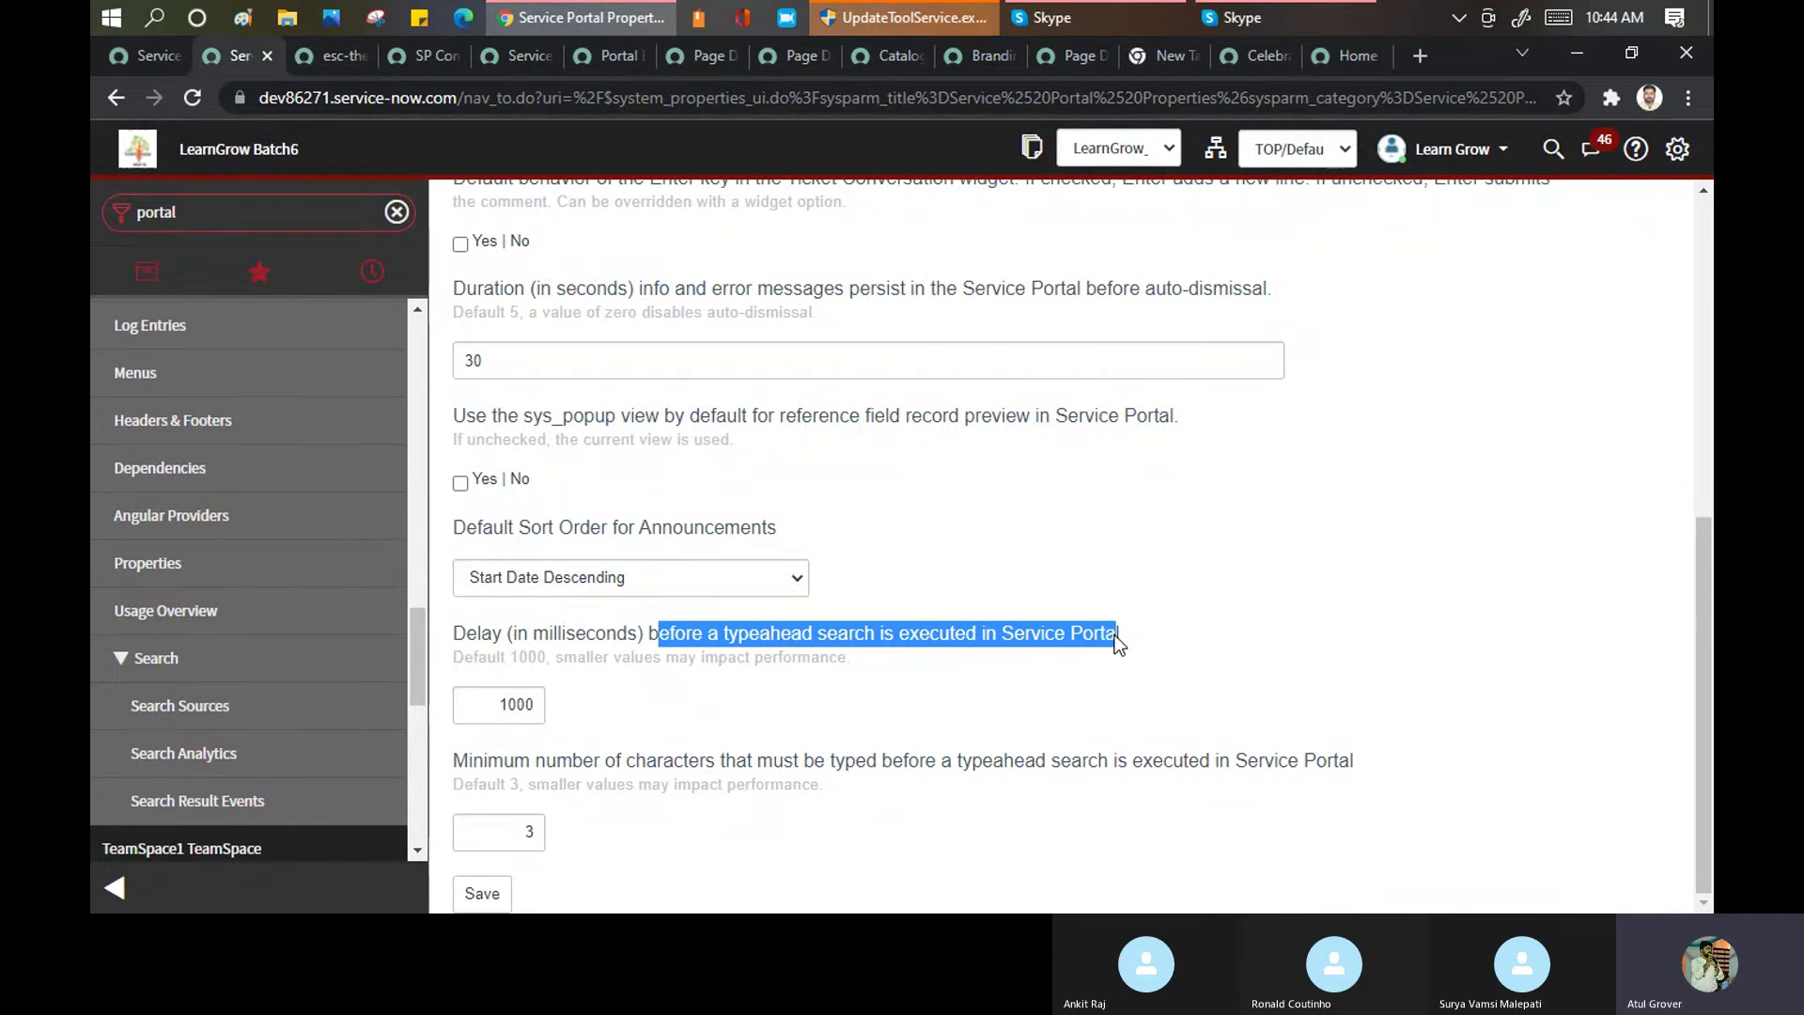
Search 'ema' to bring up email configuration suggestions, then return to Properties
{"action": "left_click", "coordinate": [1327, 56]}
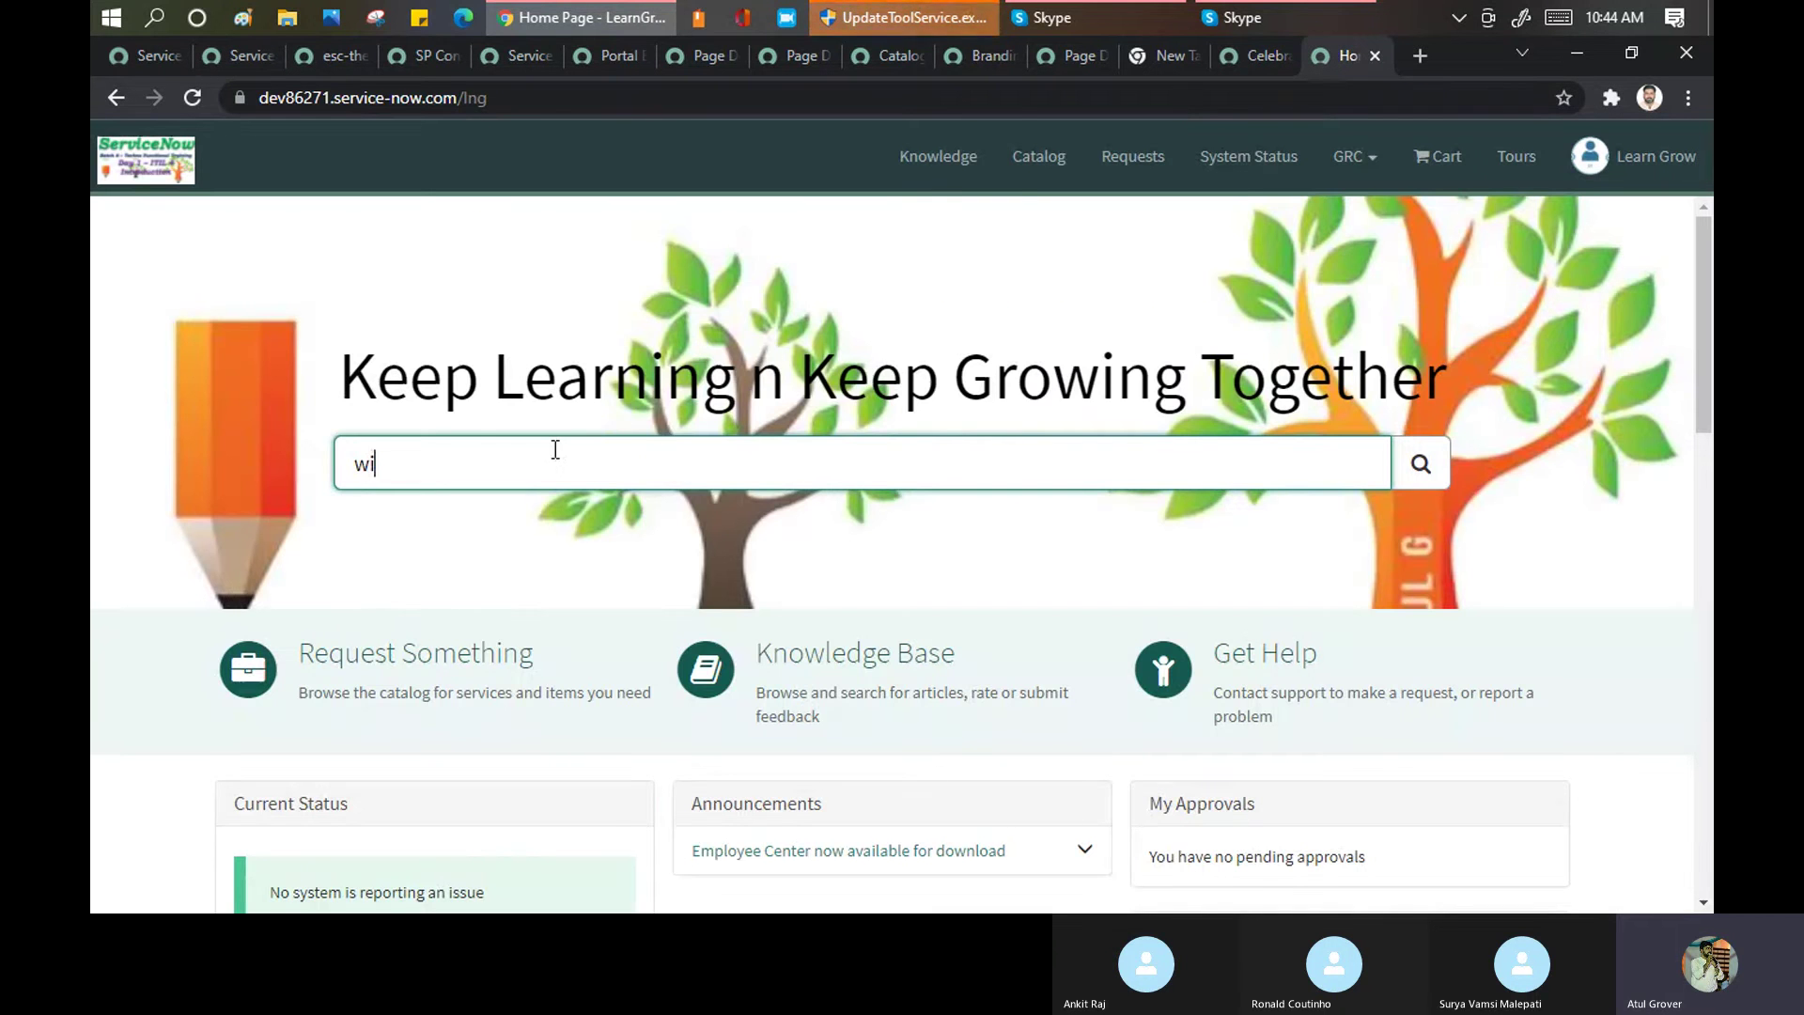
{"action": "key", "text": "BackSpace"}
{"action": "key", "text": "BackSpace"}
{"action": "type", "text": "email"}
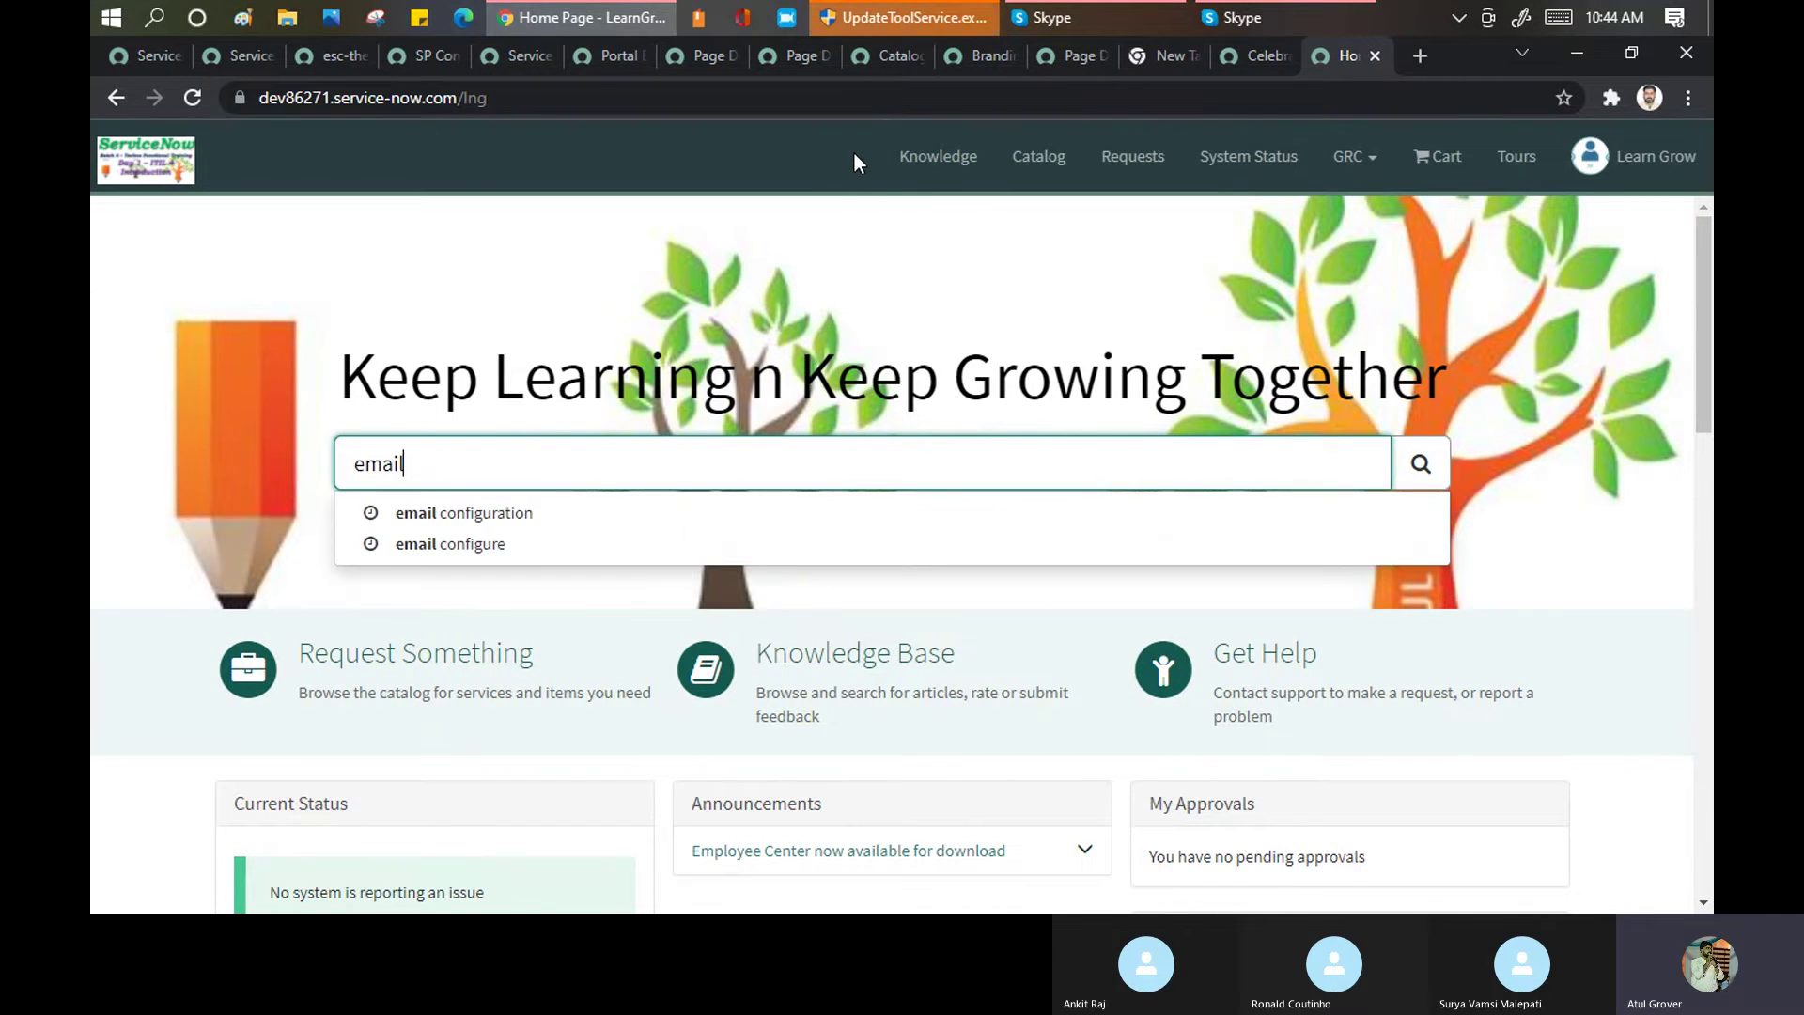
{"action": "key", "text": "BackSpace"}
{"action": "key", "text": "BackSpace"}
{"action": "key", "text": "BackSpace"}
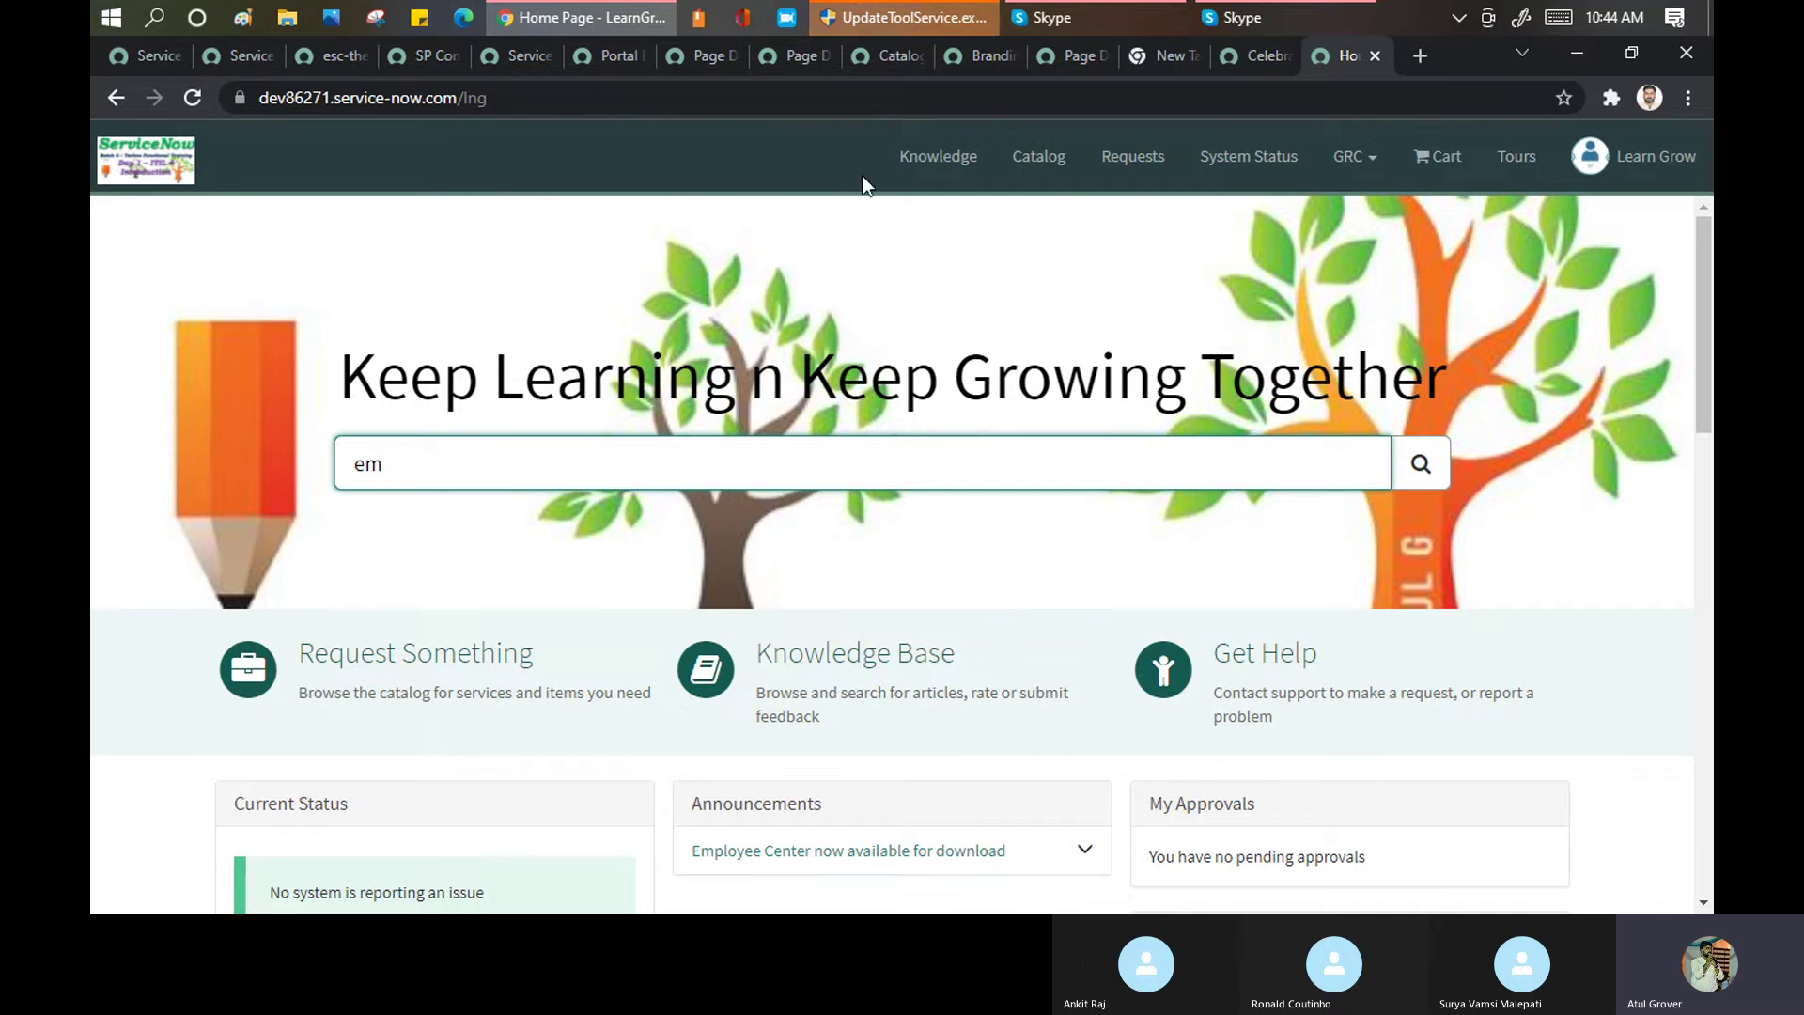
{"action": "type", "text": "a"}
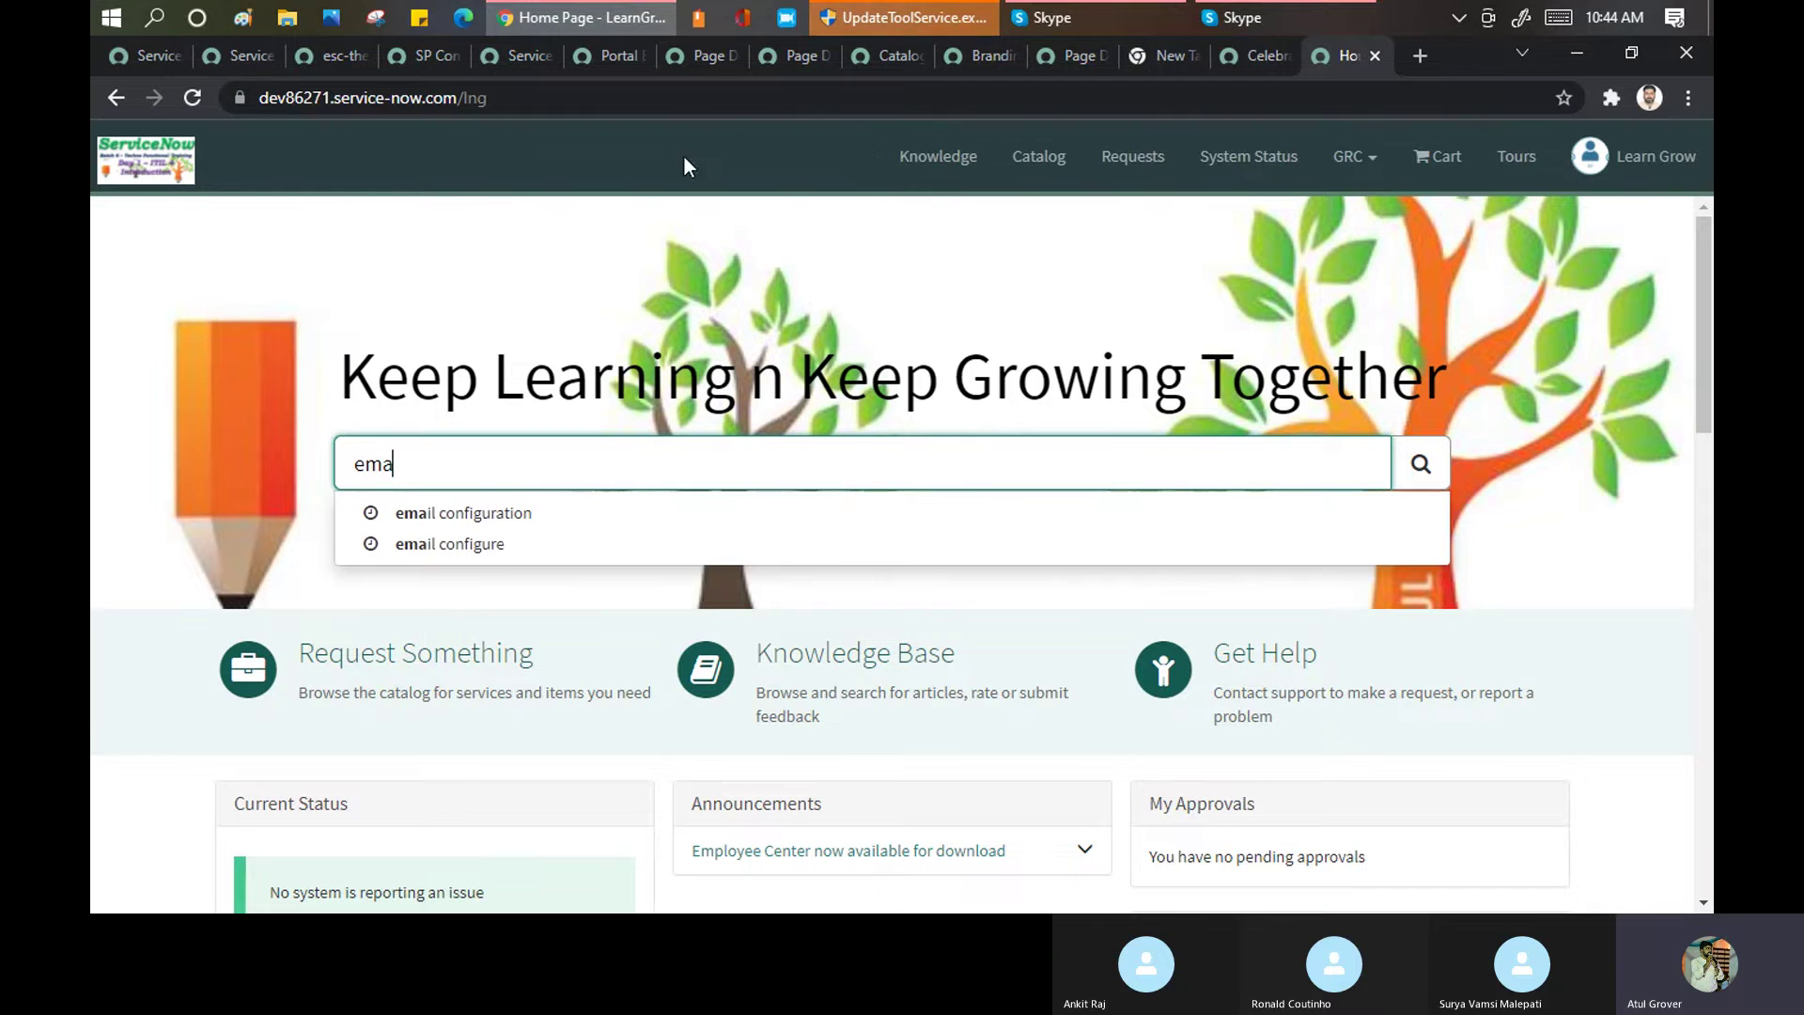
{"action": "left_click", "coordinate": [229, 49]}
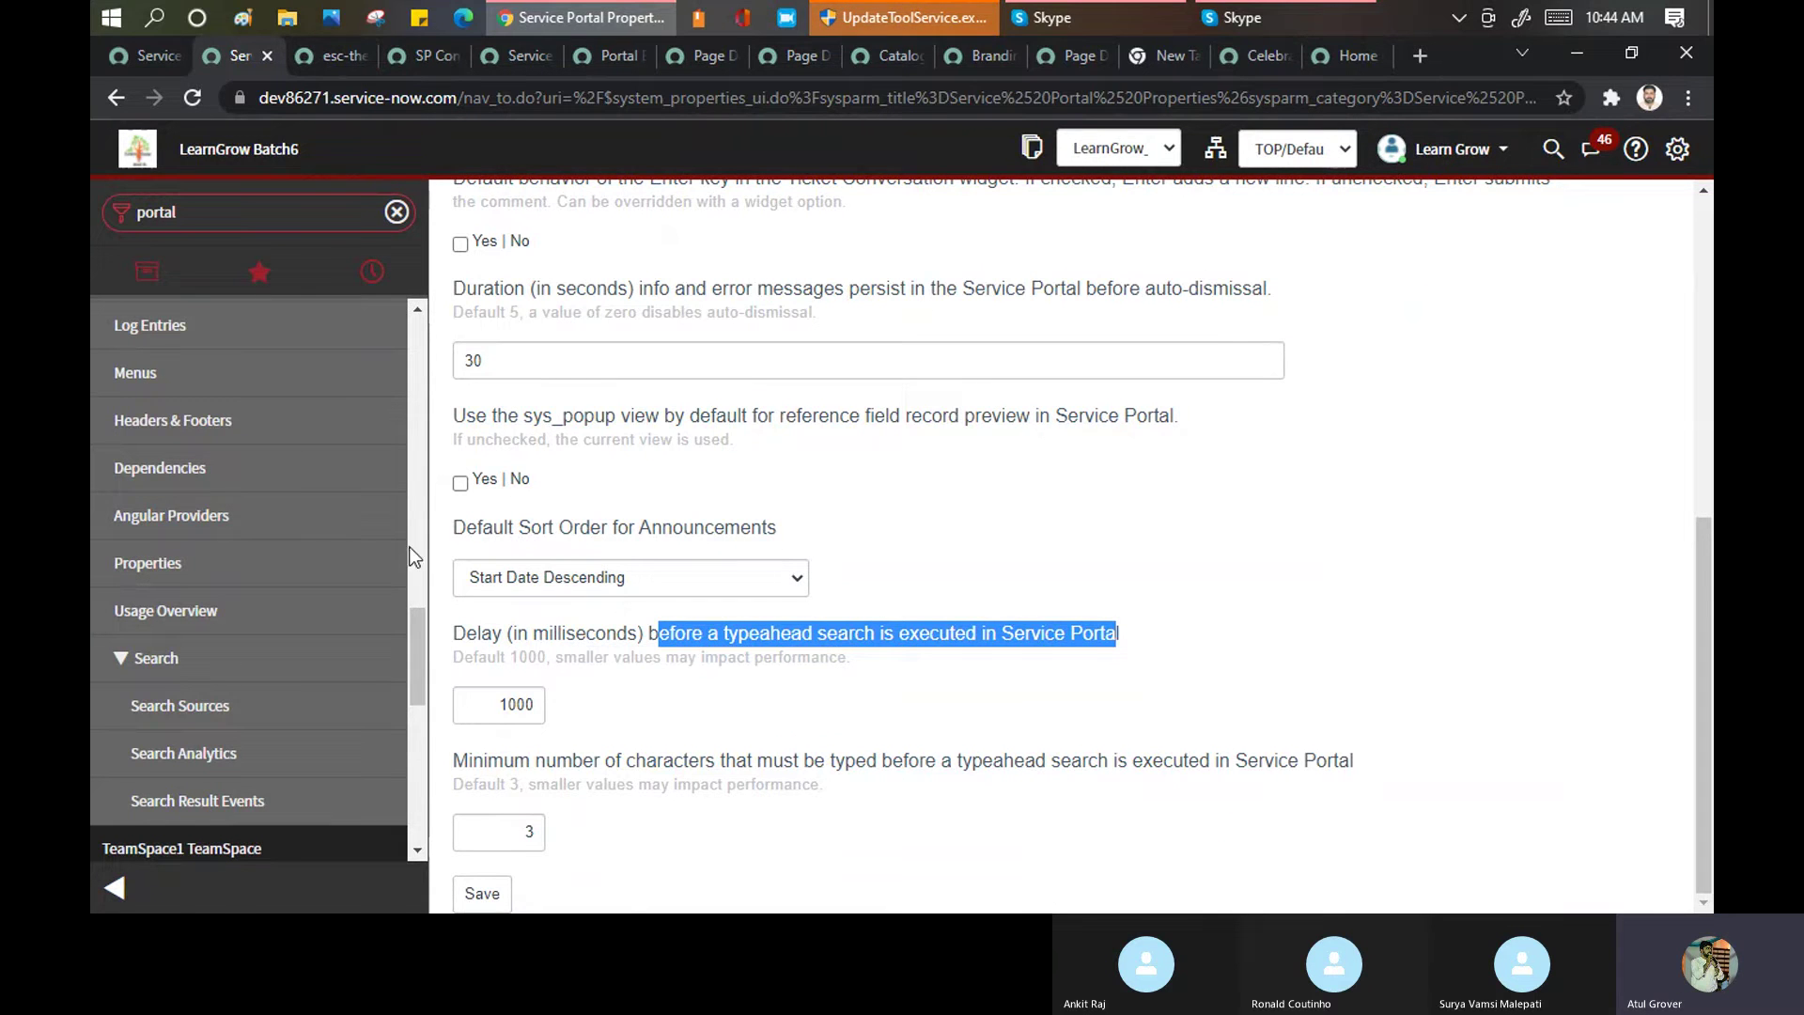
Open the Headers & Footers list of 16 records, then launch File Explorer with Win+E
{"action": "scroll", "coordinate": [318, 521], "scroll_direction": "down", "scroll_amount": 1}
{"action": "scroll", "coordinate": [318, 522], "scroll_direction": "down", "scroll_amount": 3}
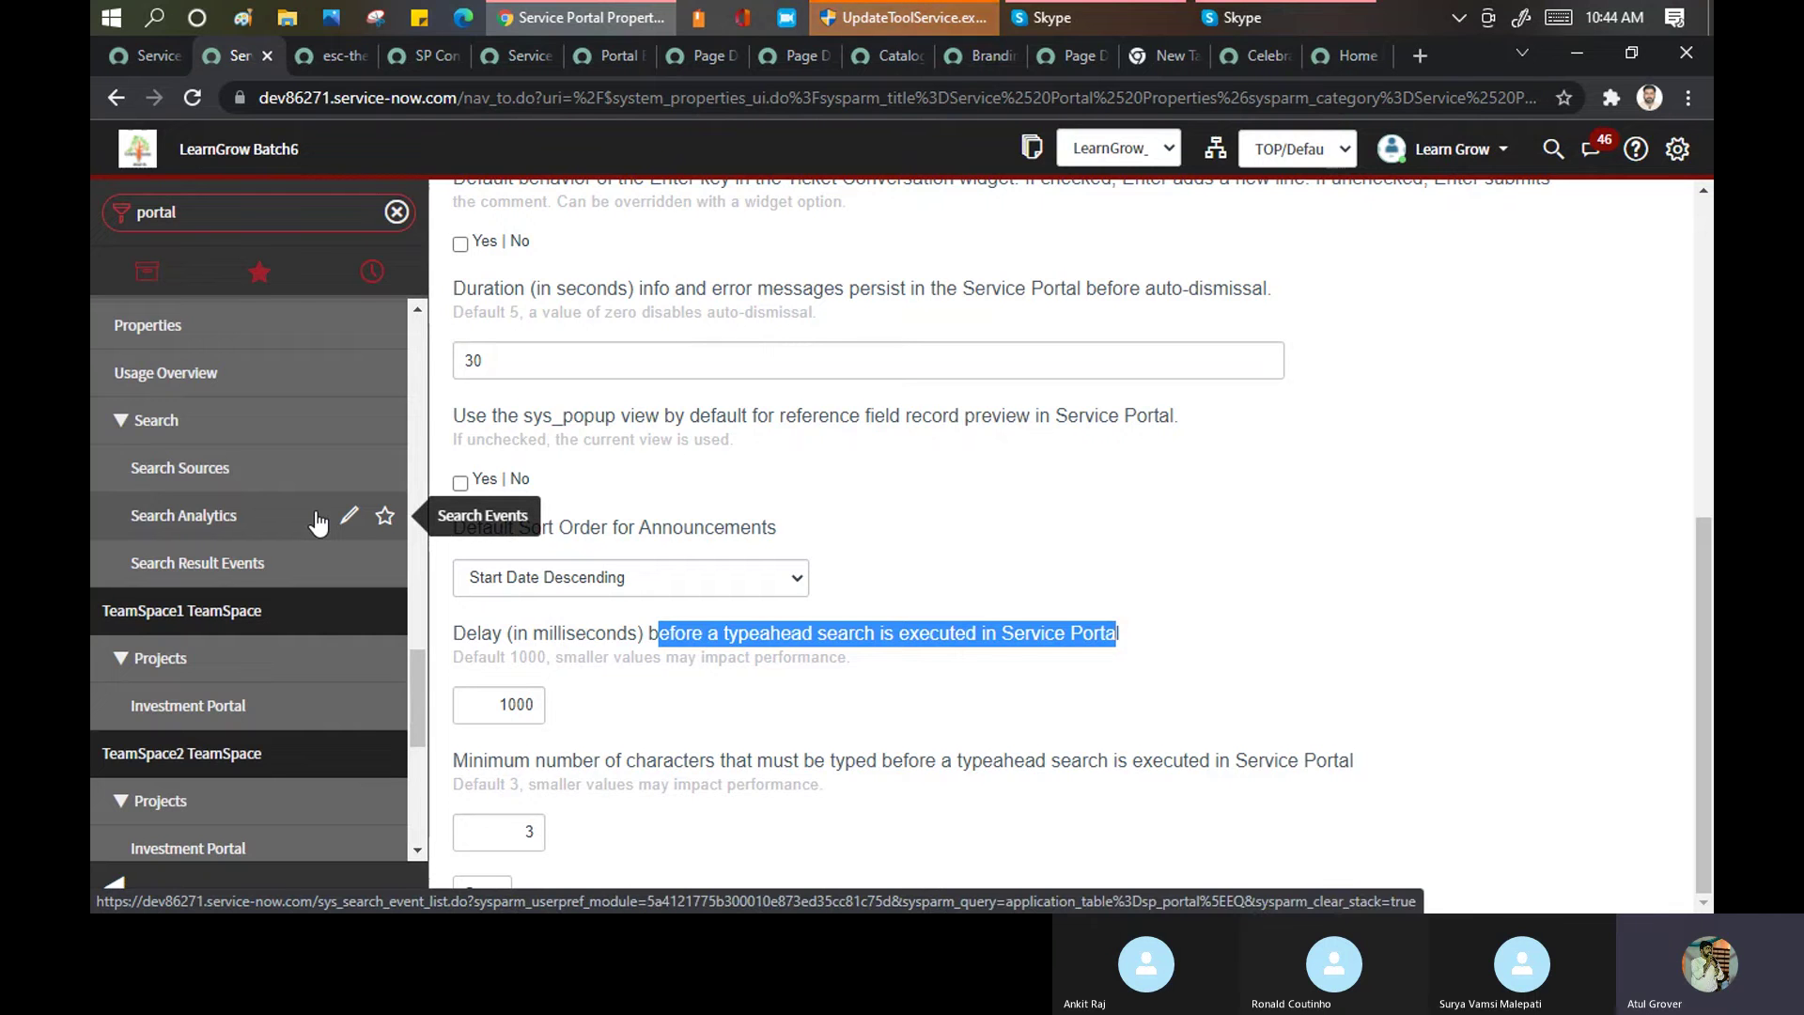
{"action": "scroll", "coordinate": [209, 492], "scroll_direction": "up", "scroll_amount": 2}
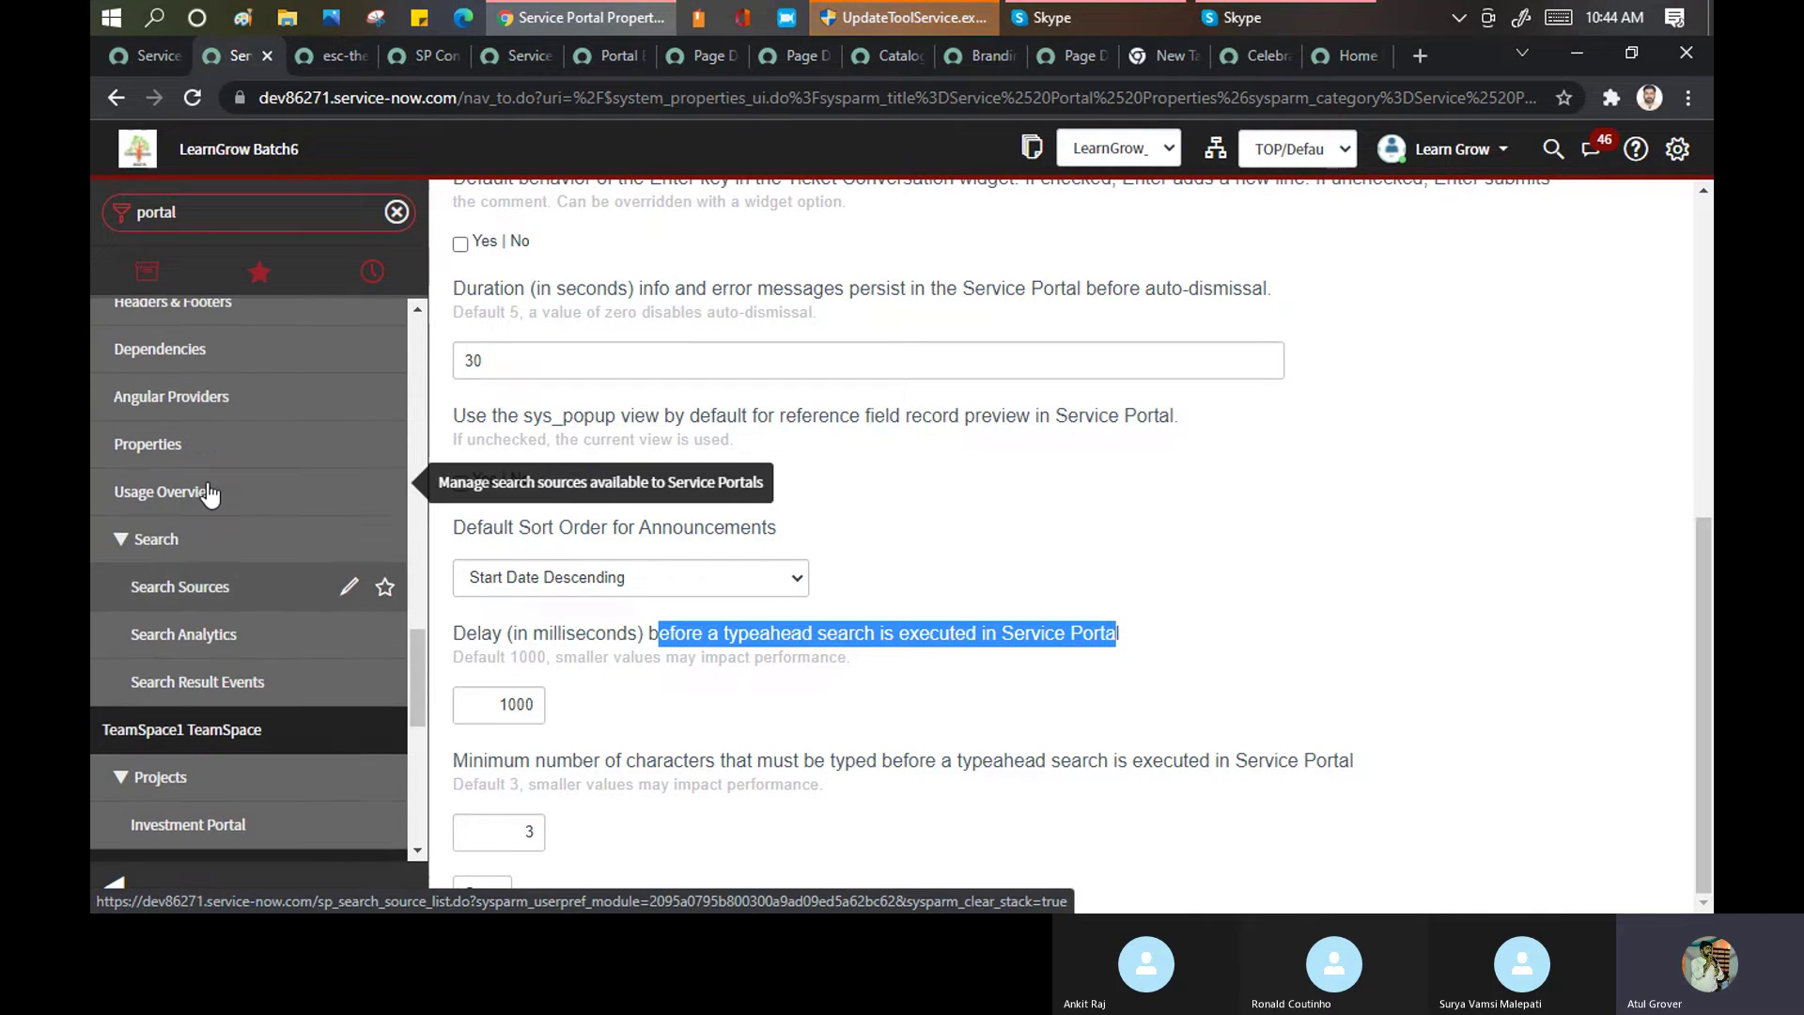
{"action": "scroll", "coordinate": [209, 492], "scroll_direction": "up", "scroll_amount": 3}
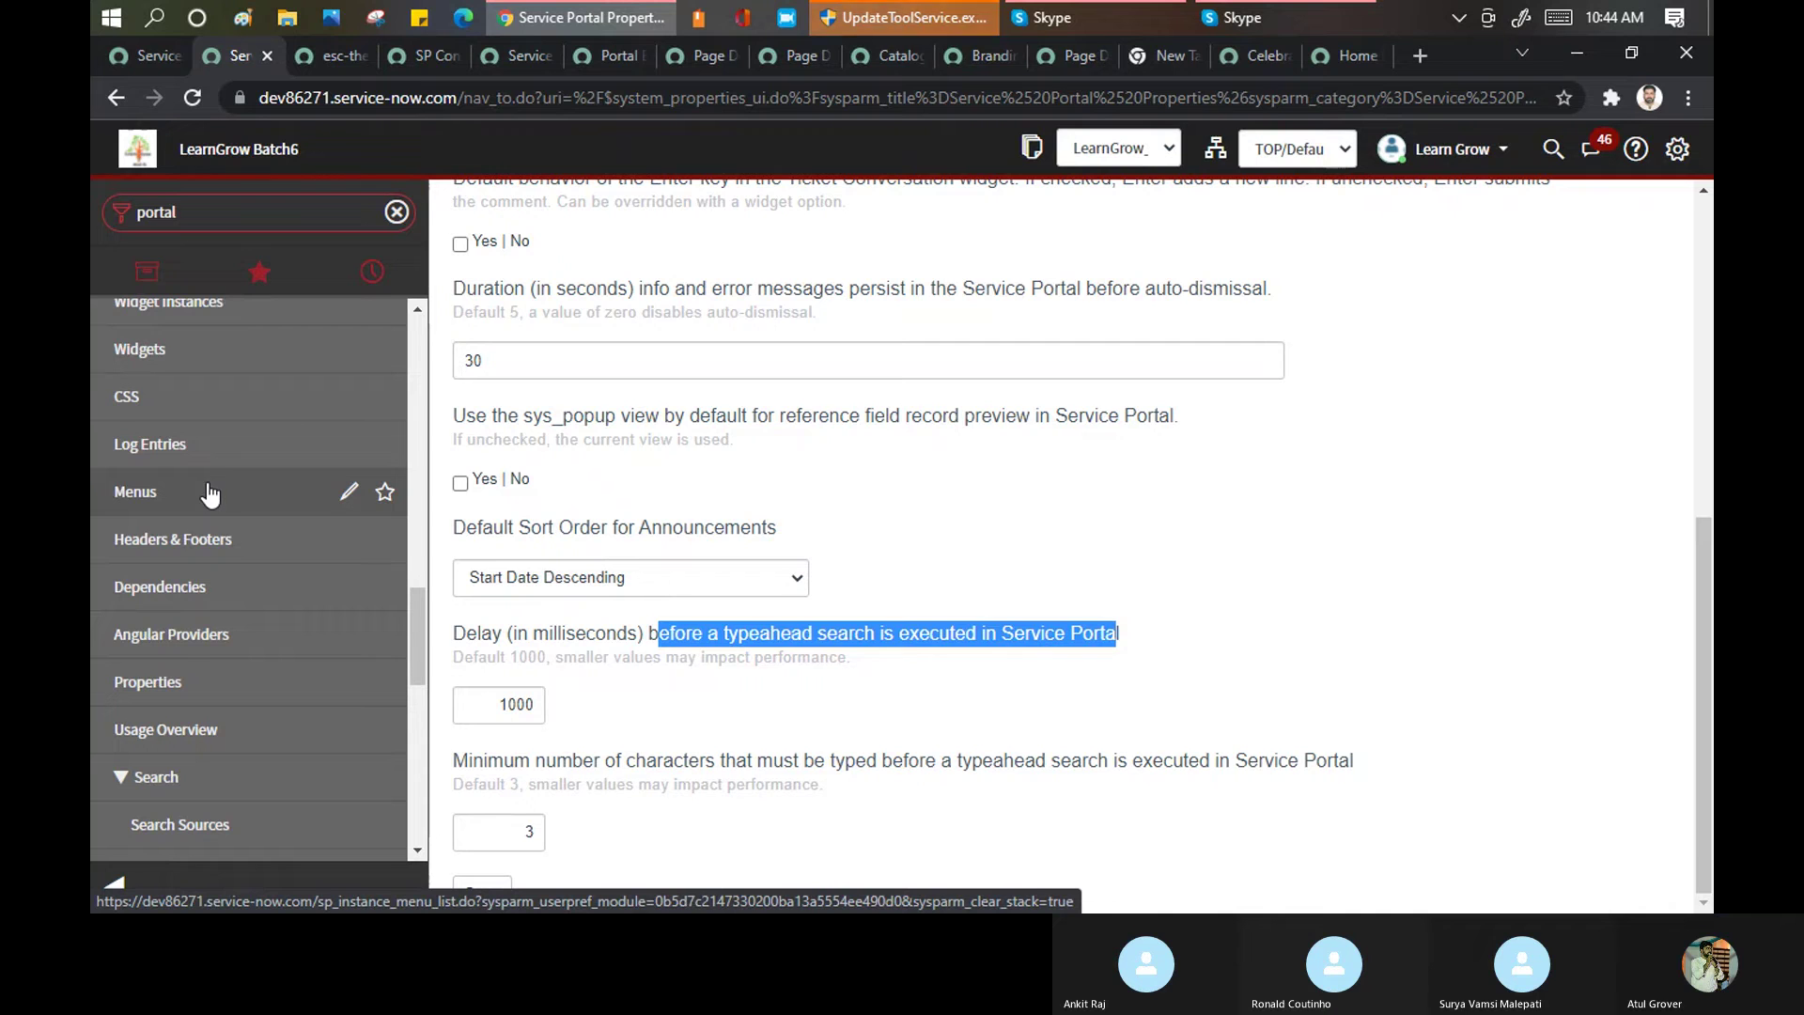
{"action": "left_click", "coordinate": [199, 543]}
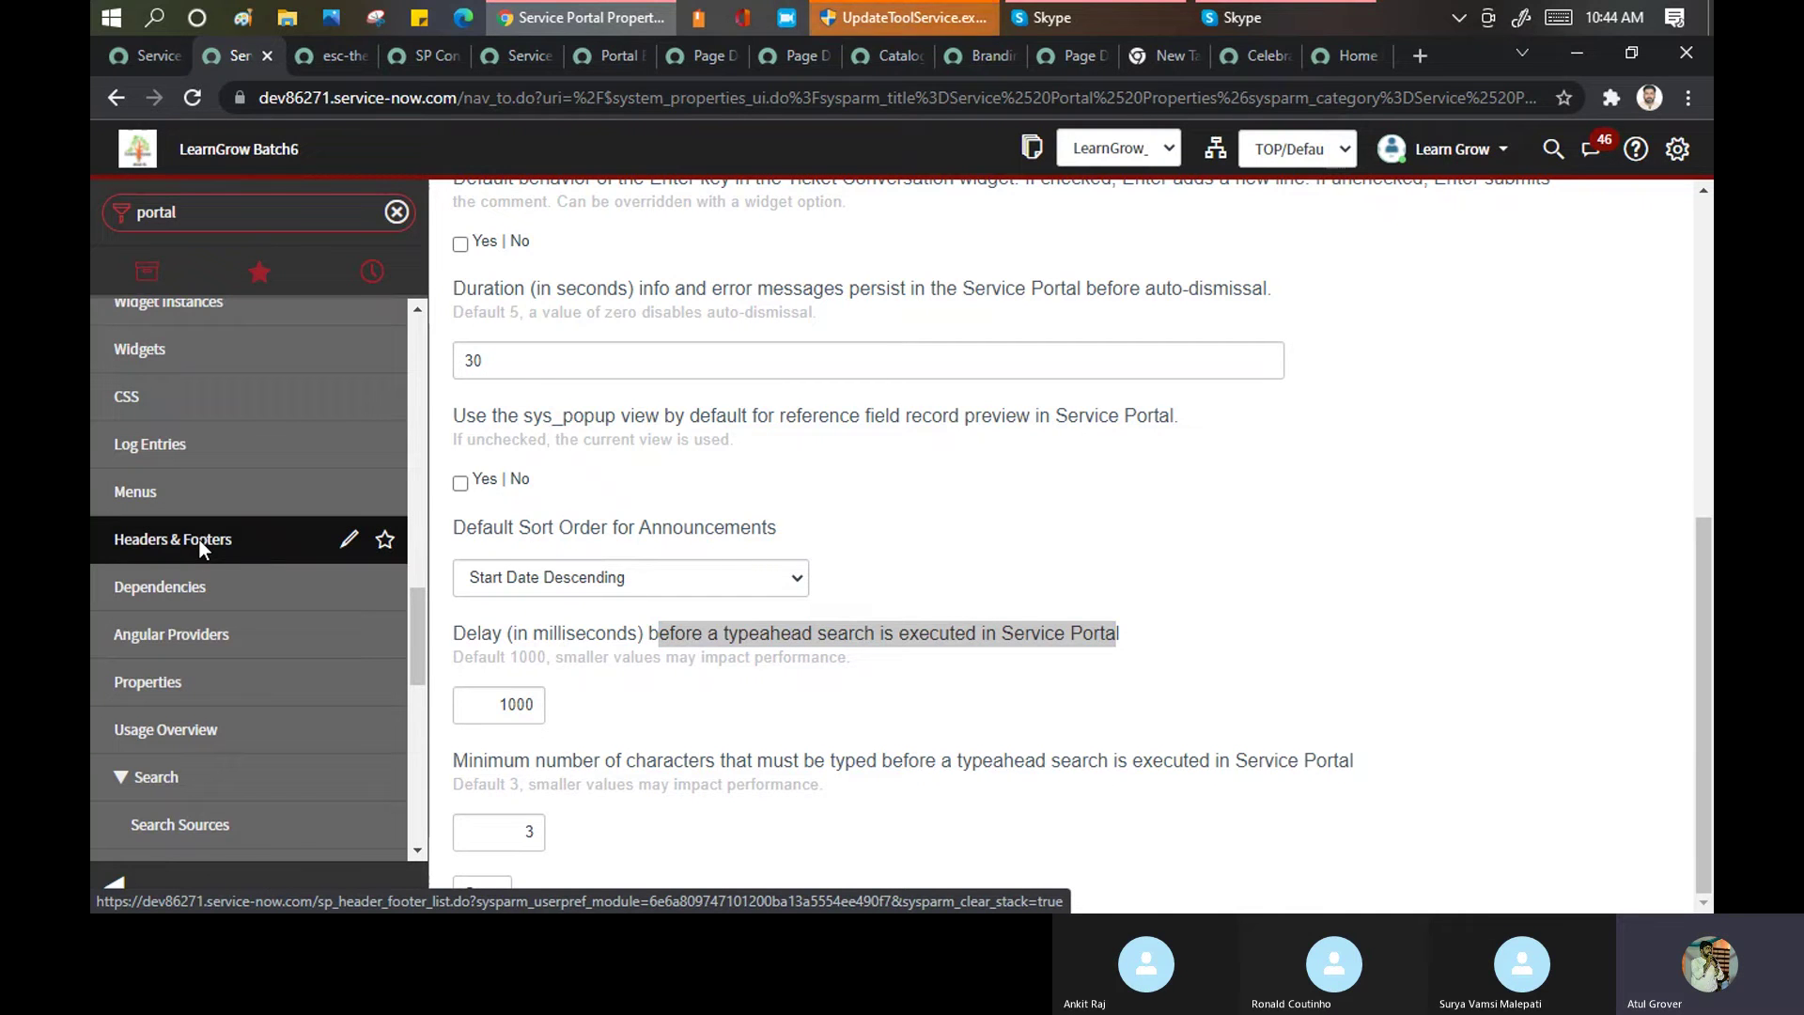
{"action": "left_click", "coordinate": [199, 539]}
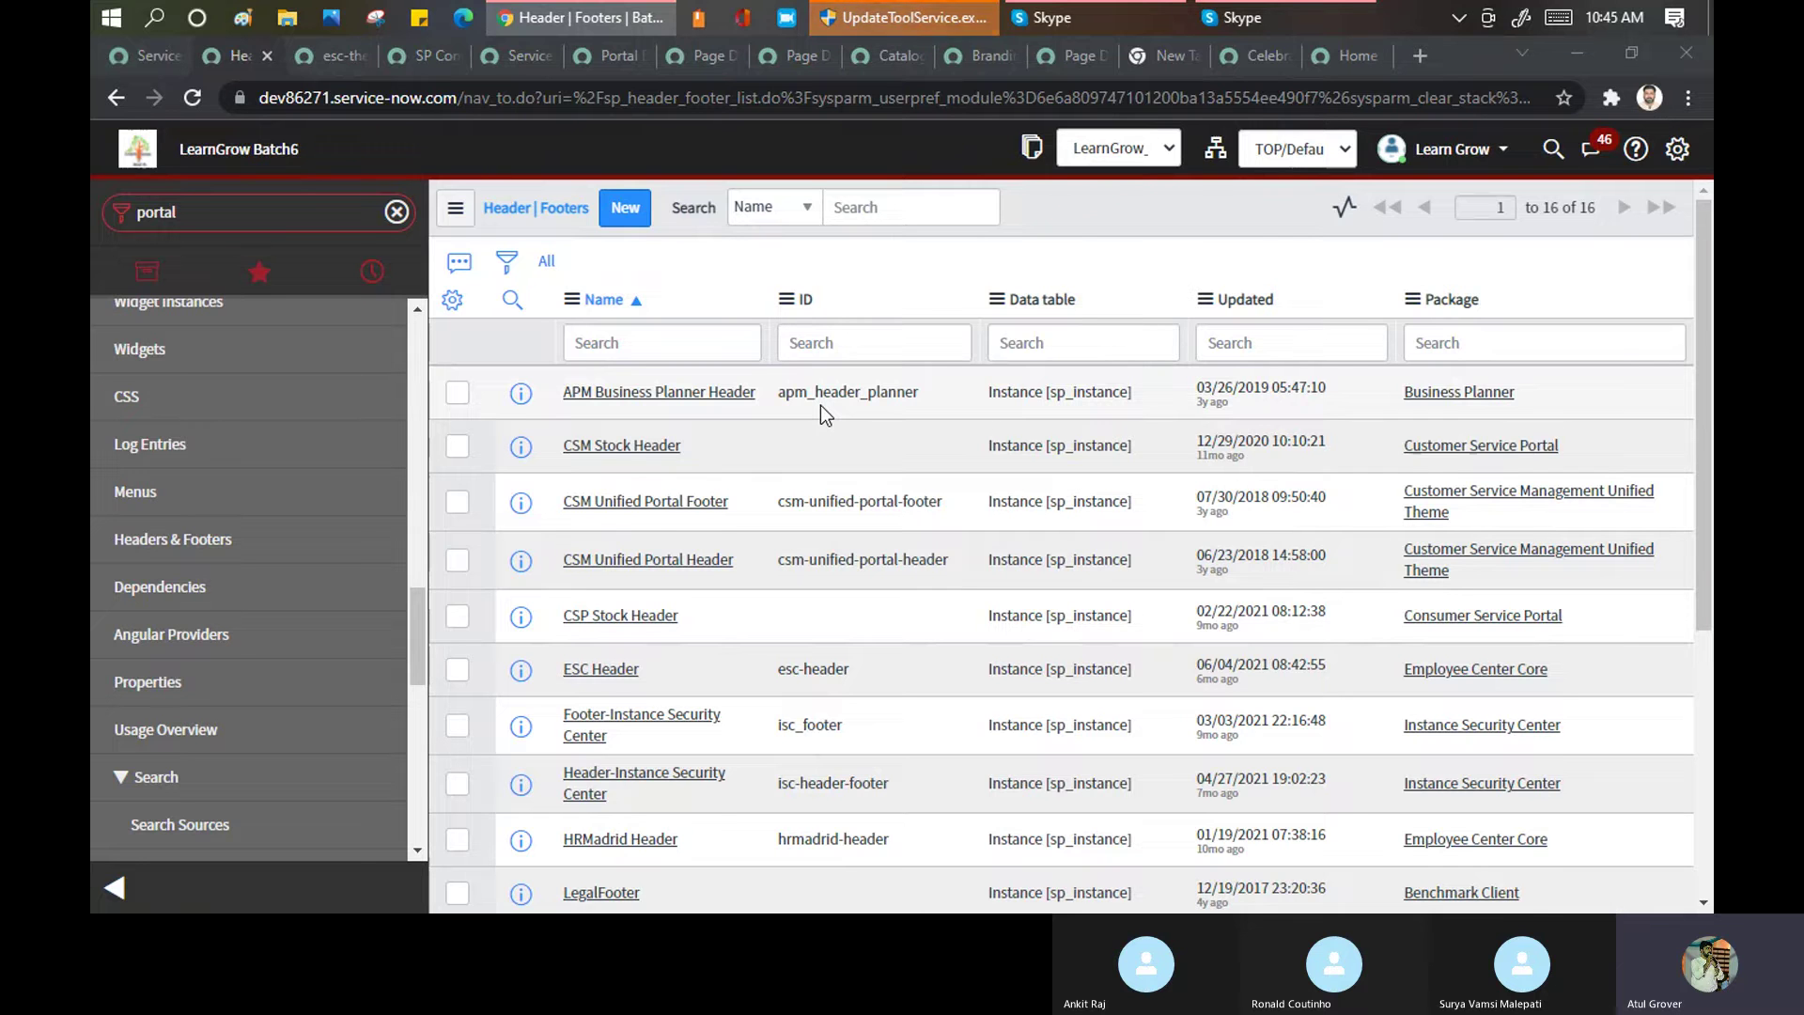
{"action": "key", "text": "super+e"}
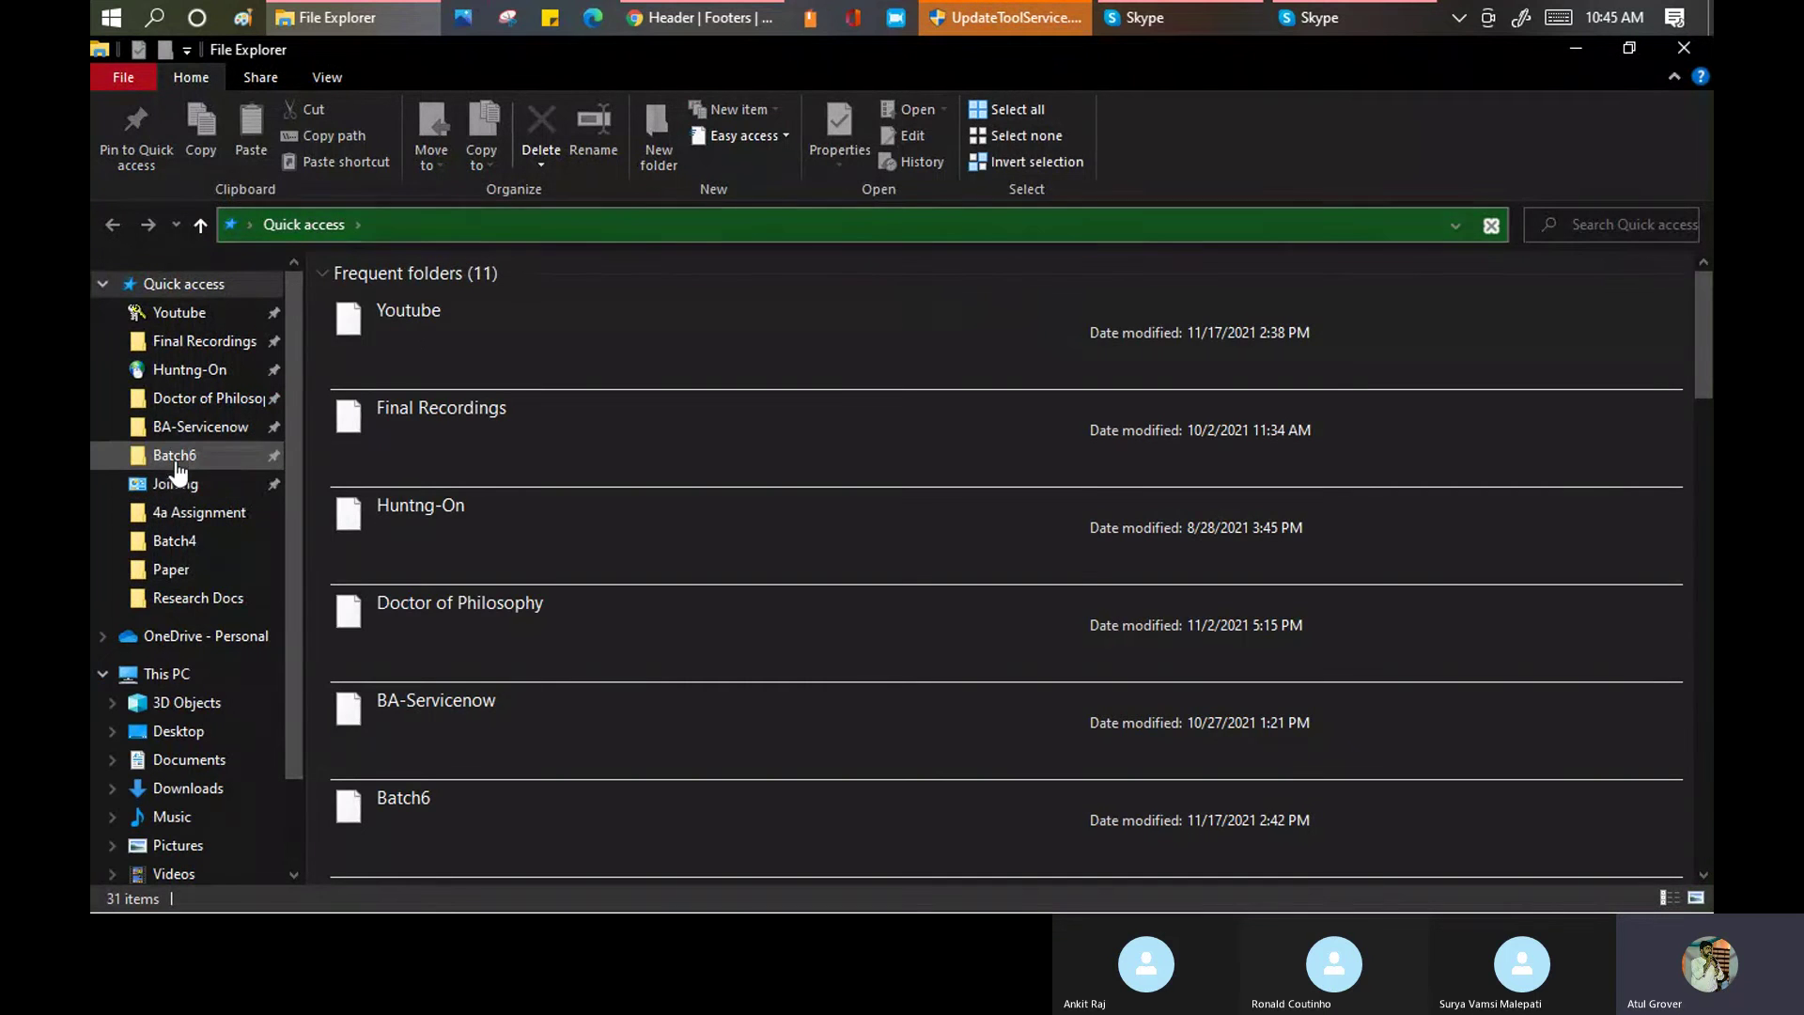
Open the E:\Youtube\Batch6 folder, select the Training_Master workbook, and switch back to Chrome
{"action": "left_click", "coordinate": [175, 455]}
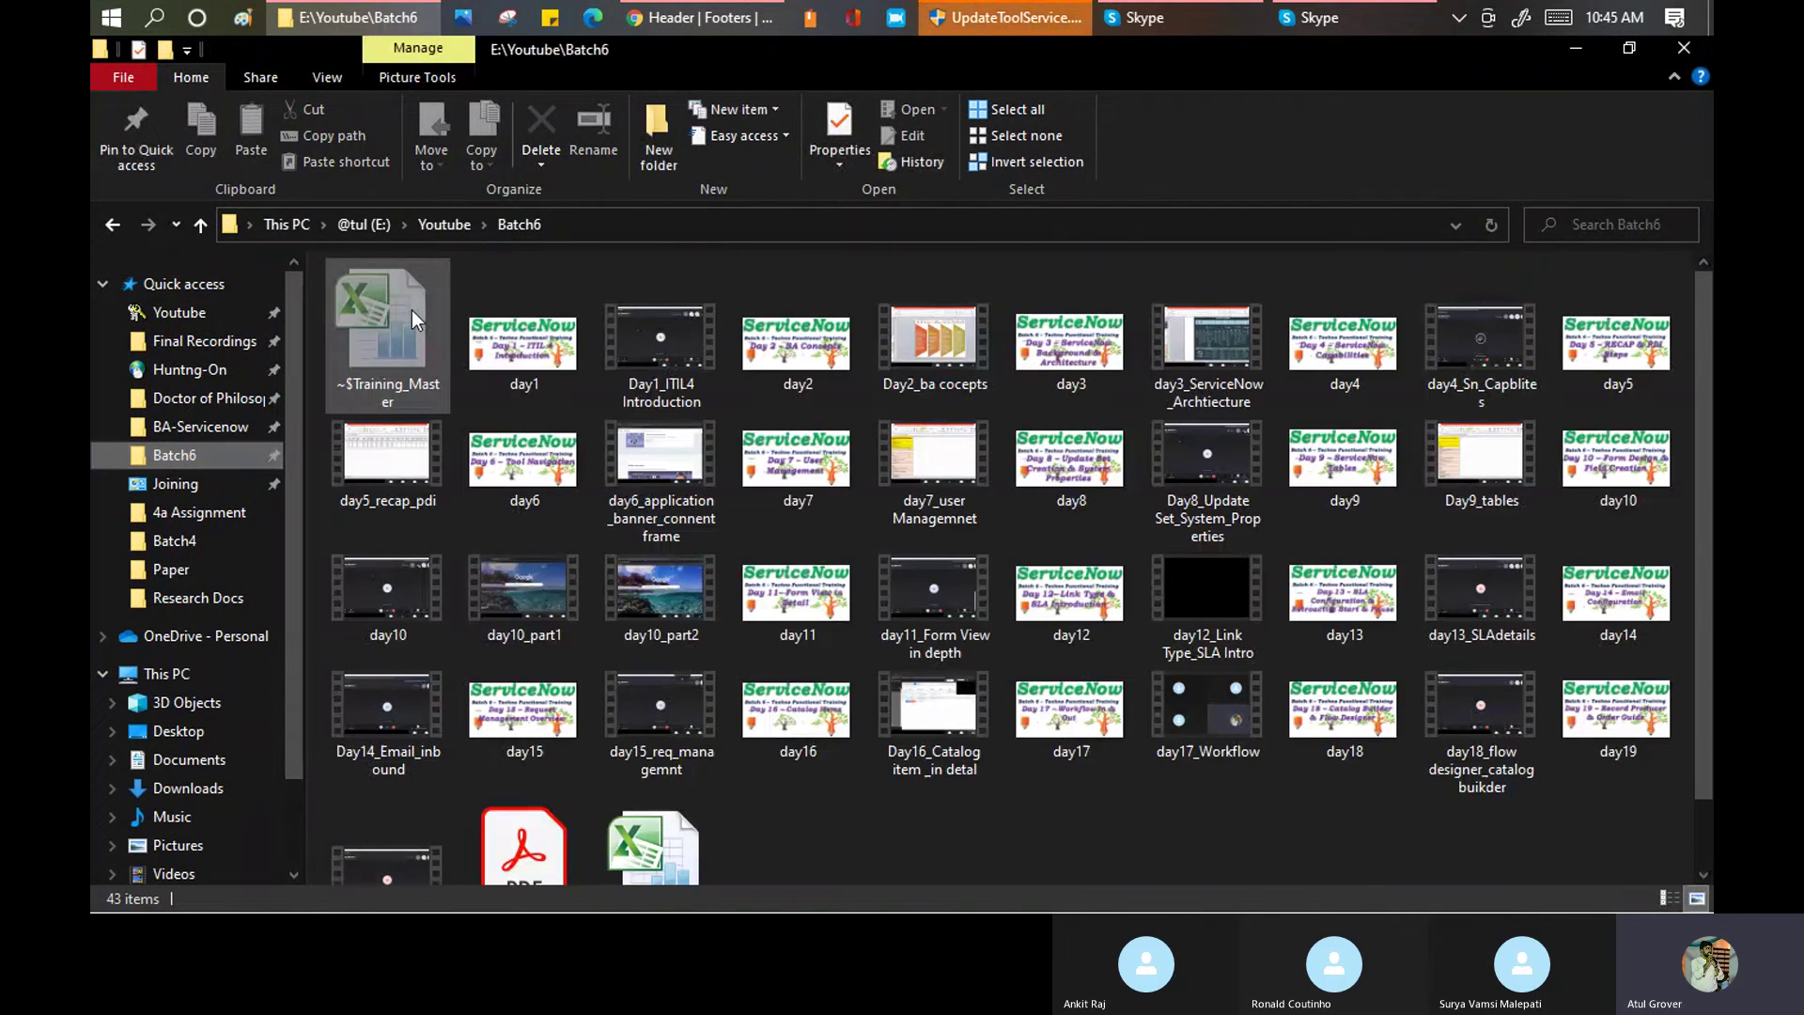
{"action": "scroll", "coordinate": [826, 722], "scroll_direction": "down", "scroll_amount": 1}
{"action": "left_click", "coordinate": [691, 786]}
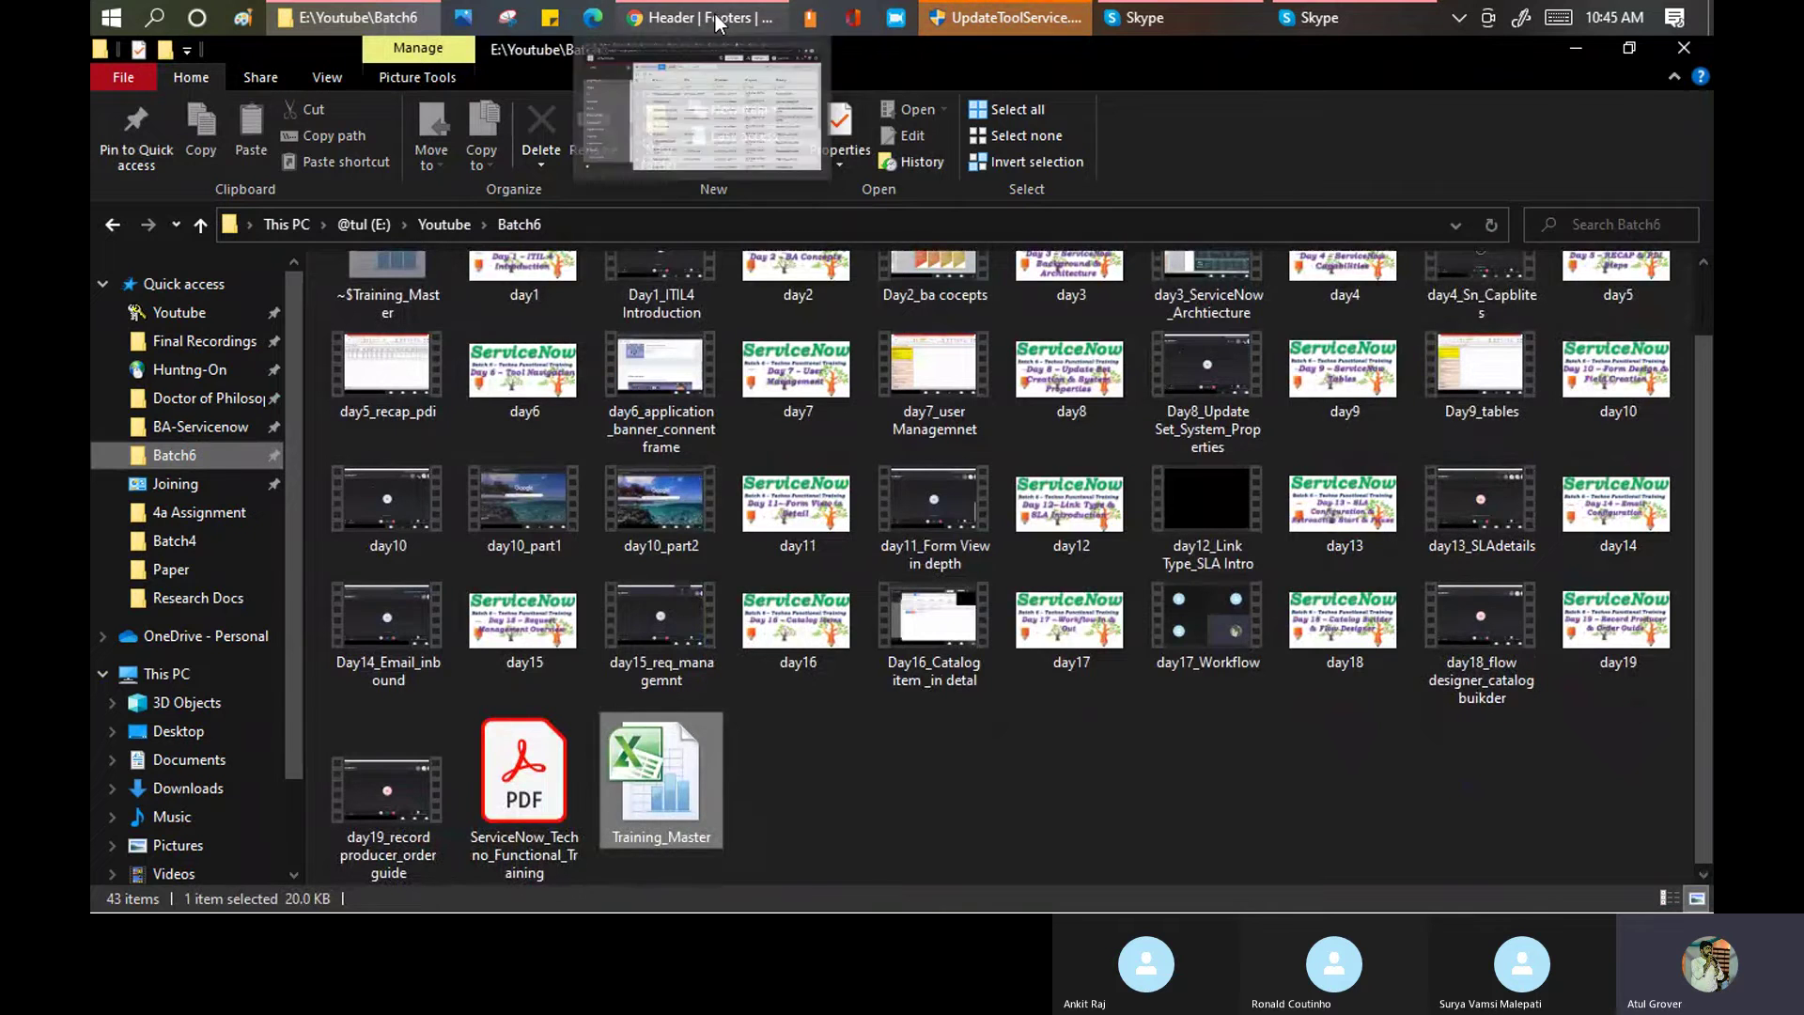
{"action": "left_click", "coordinate": [716, 19]}
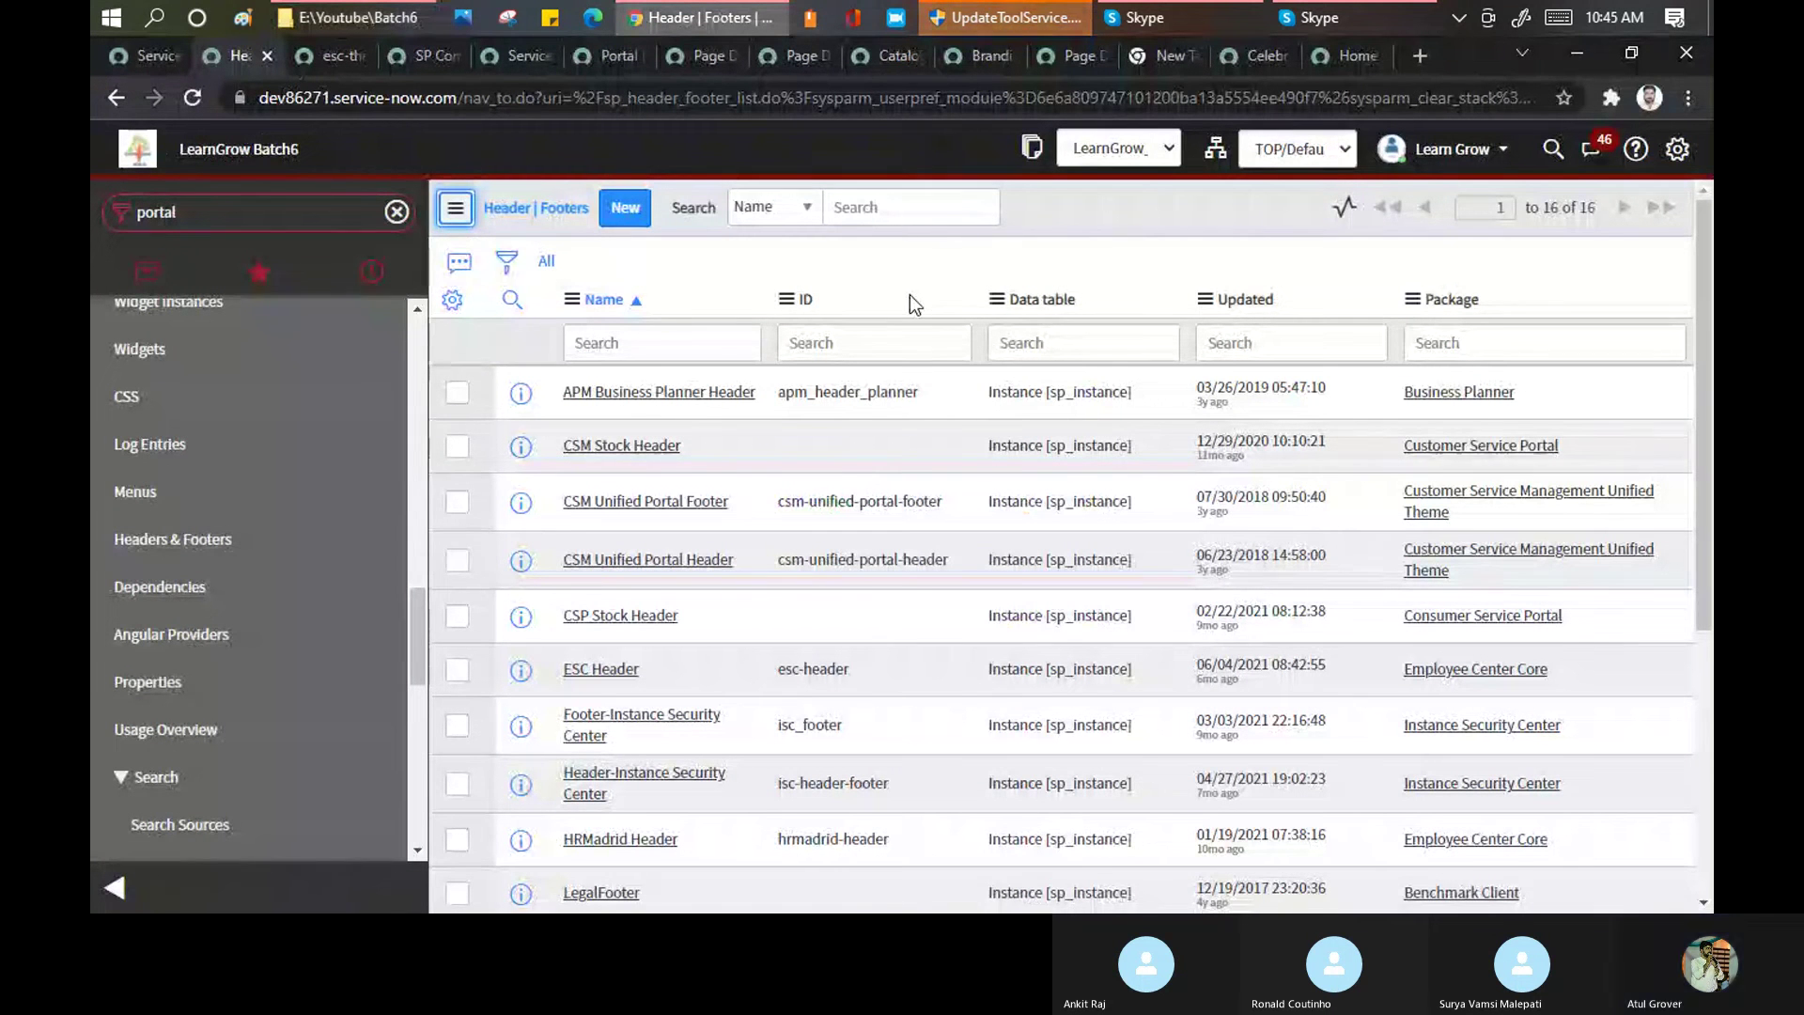
Bring the Training Batch 6 Skype call window to the front
{"action": "left_click", "coordinate": [1174, 17]}
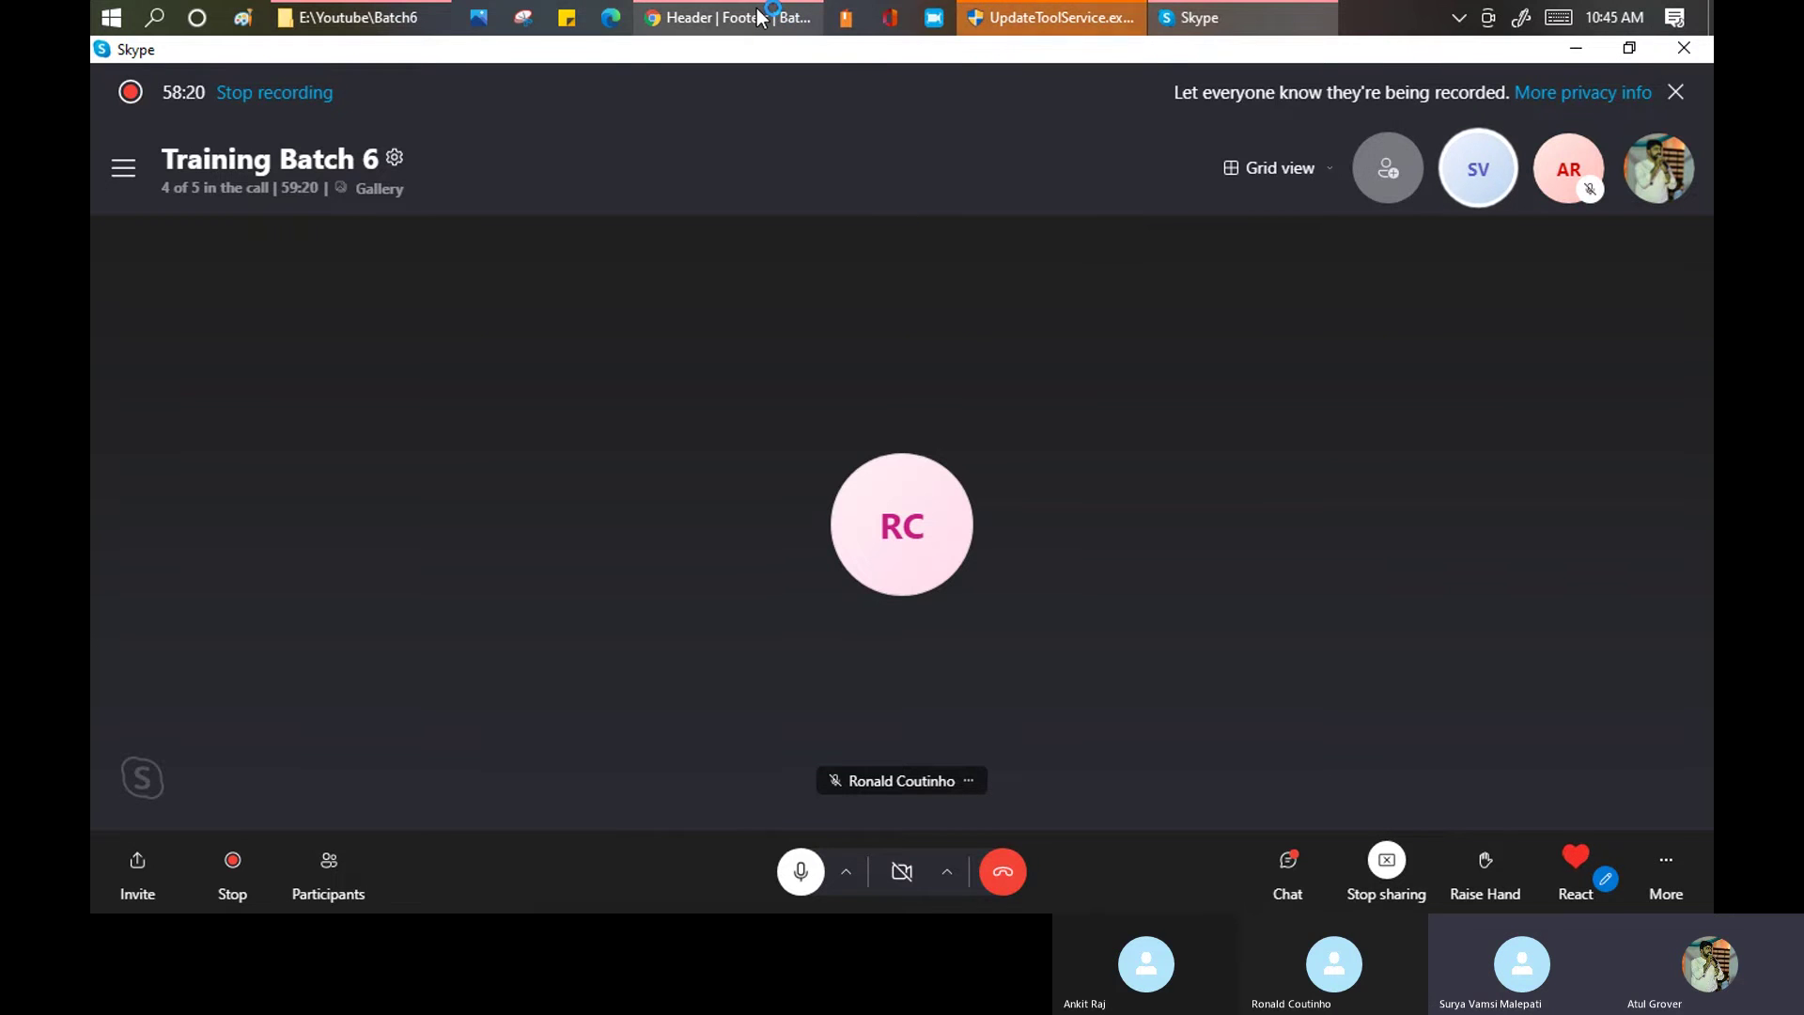
Return to the Headers & Footers list in Chrome and open a new blank tab
{"action": "mouse_move", "coordinate": [759, 17]}
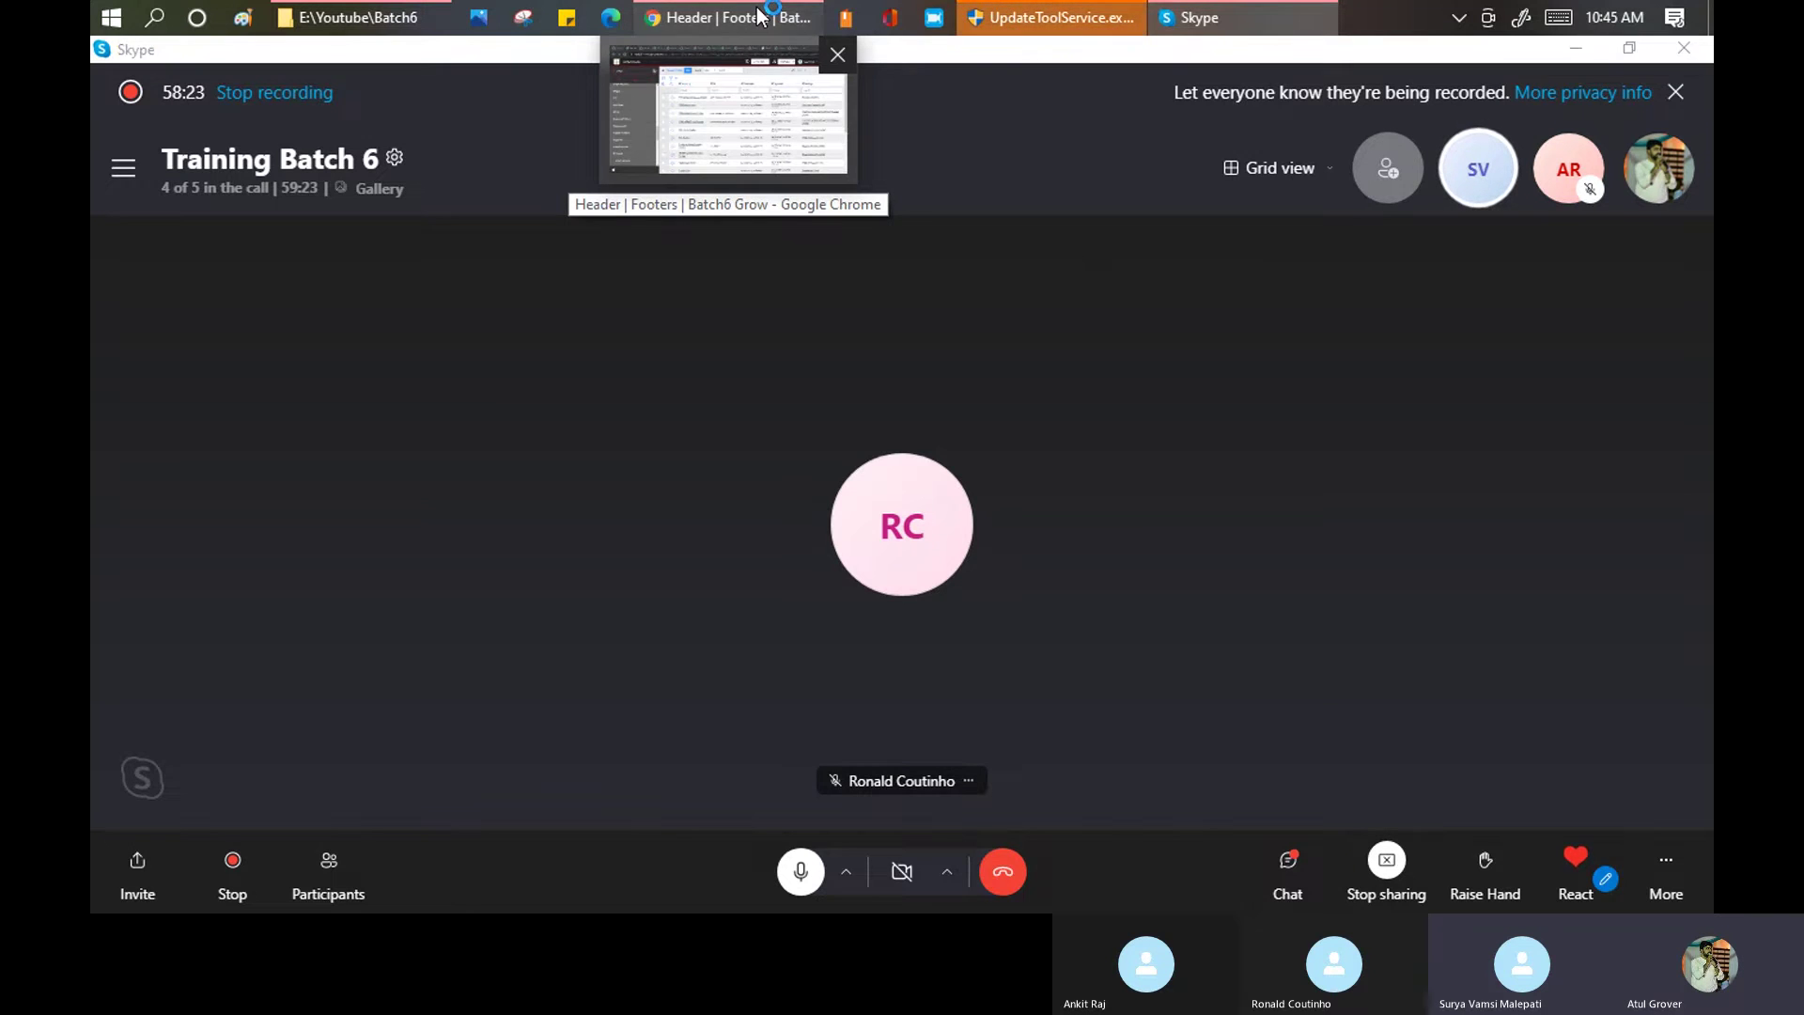
{"action": "left_click", "coordinate": [759, 17]}
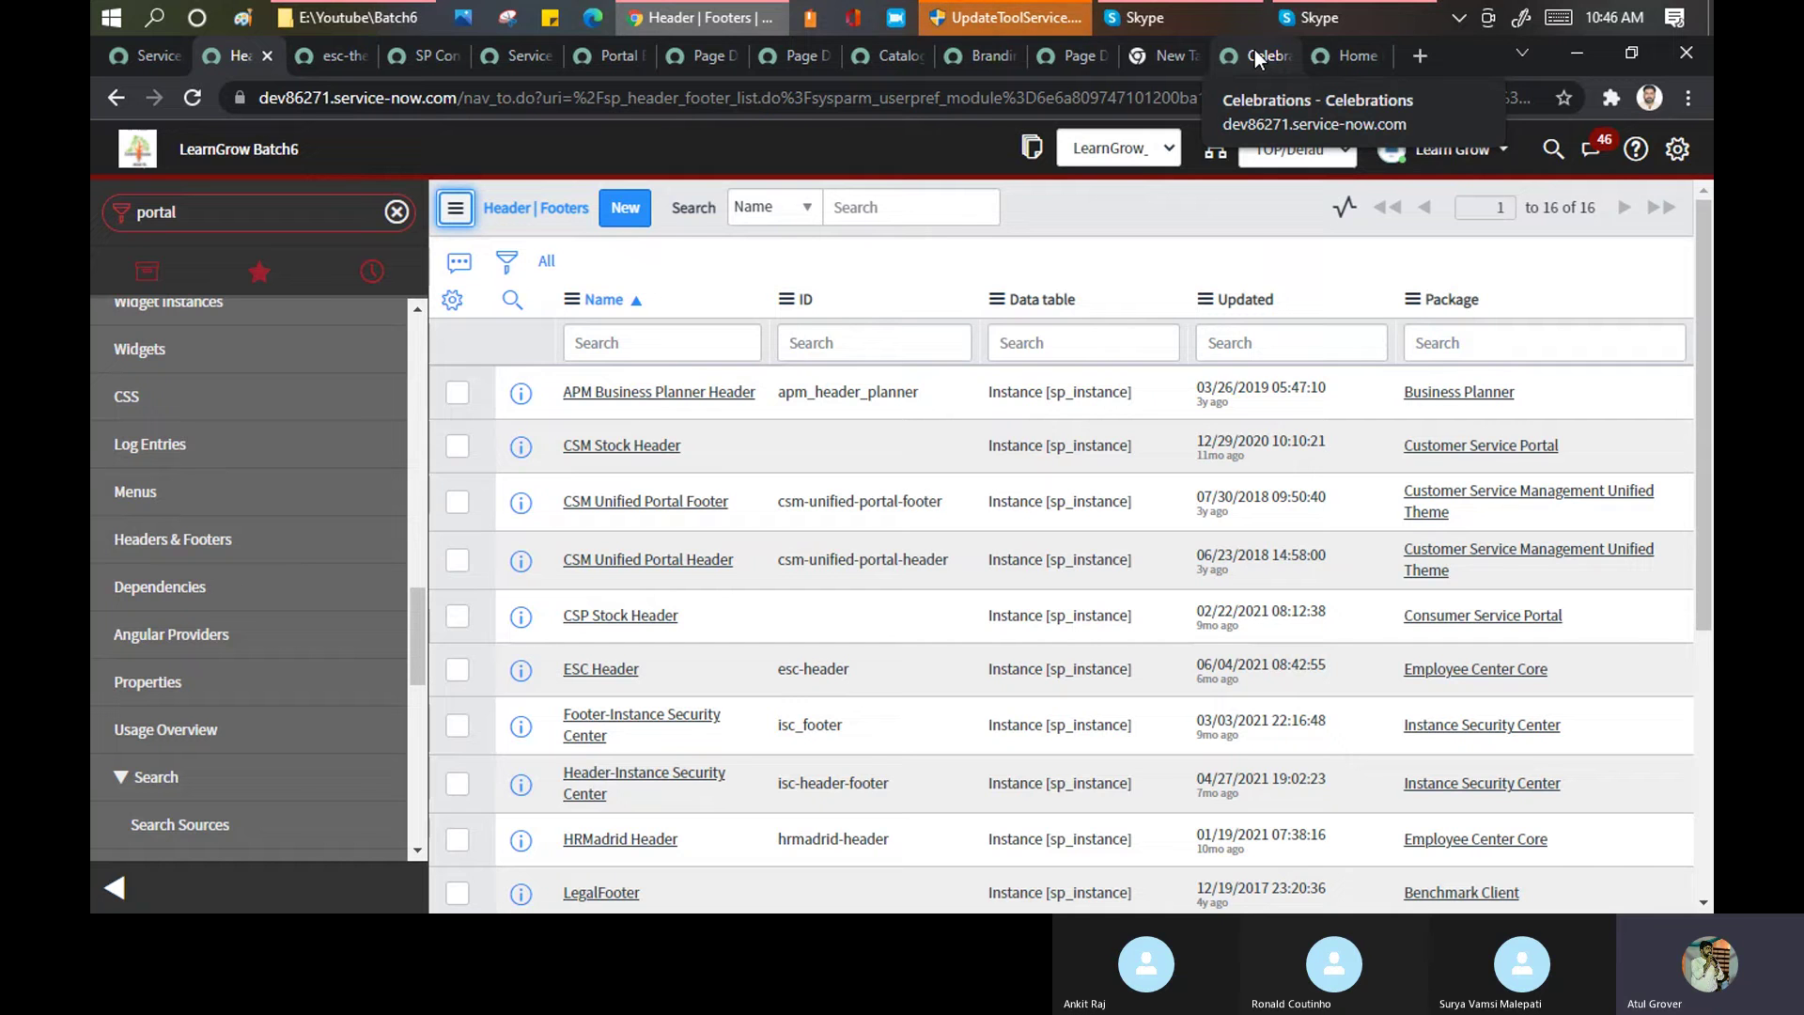
{"action": "left_click", "coordinate": [1417, 53]}
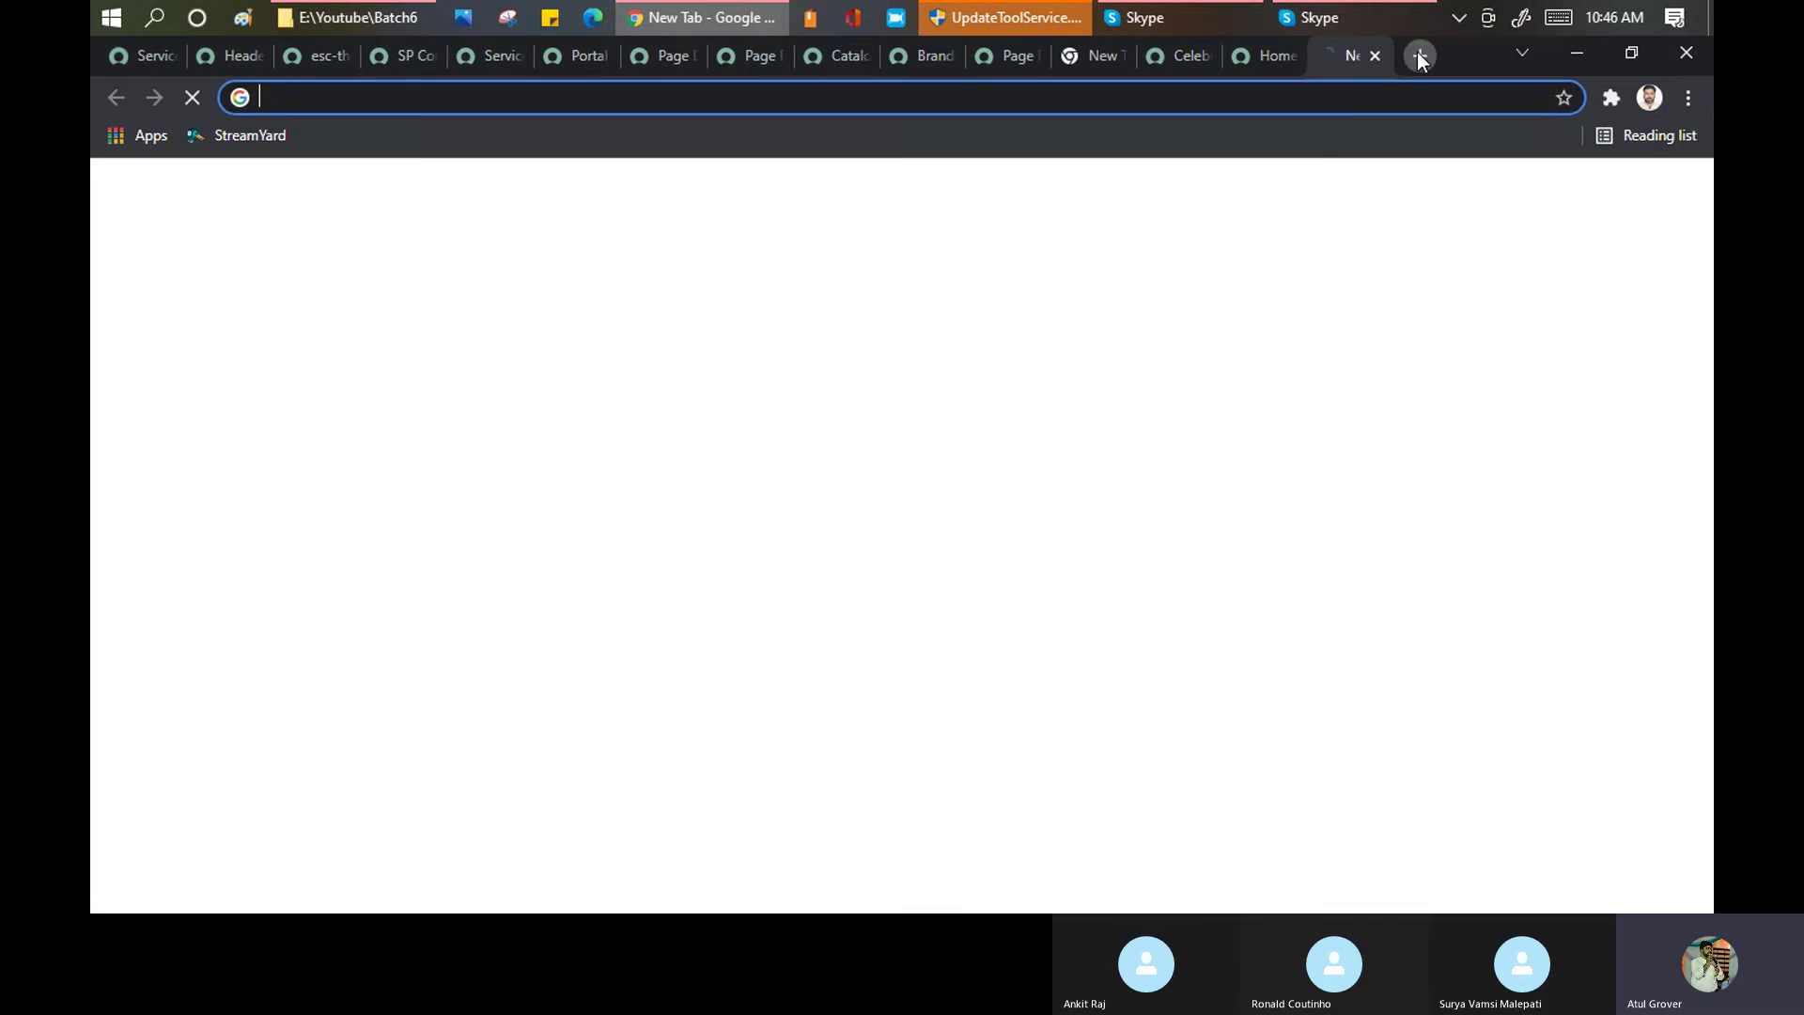
Load dev86271.service-now.com/idea to show the Ideas portal listing Improve Training
{"action": "type", "text": "dev86271.service-now.com/idea"}
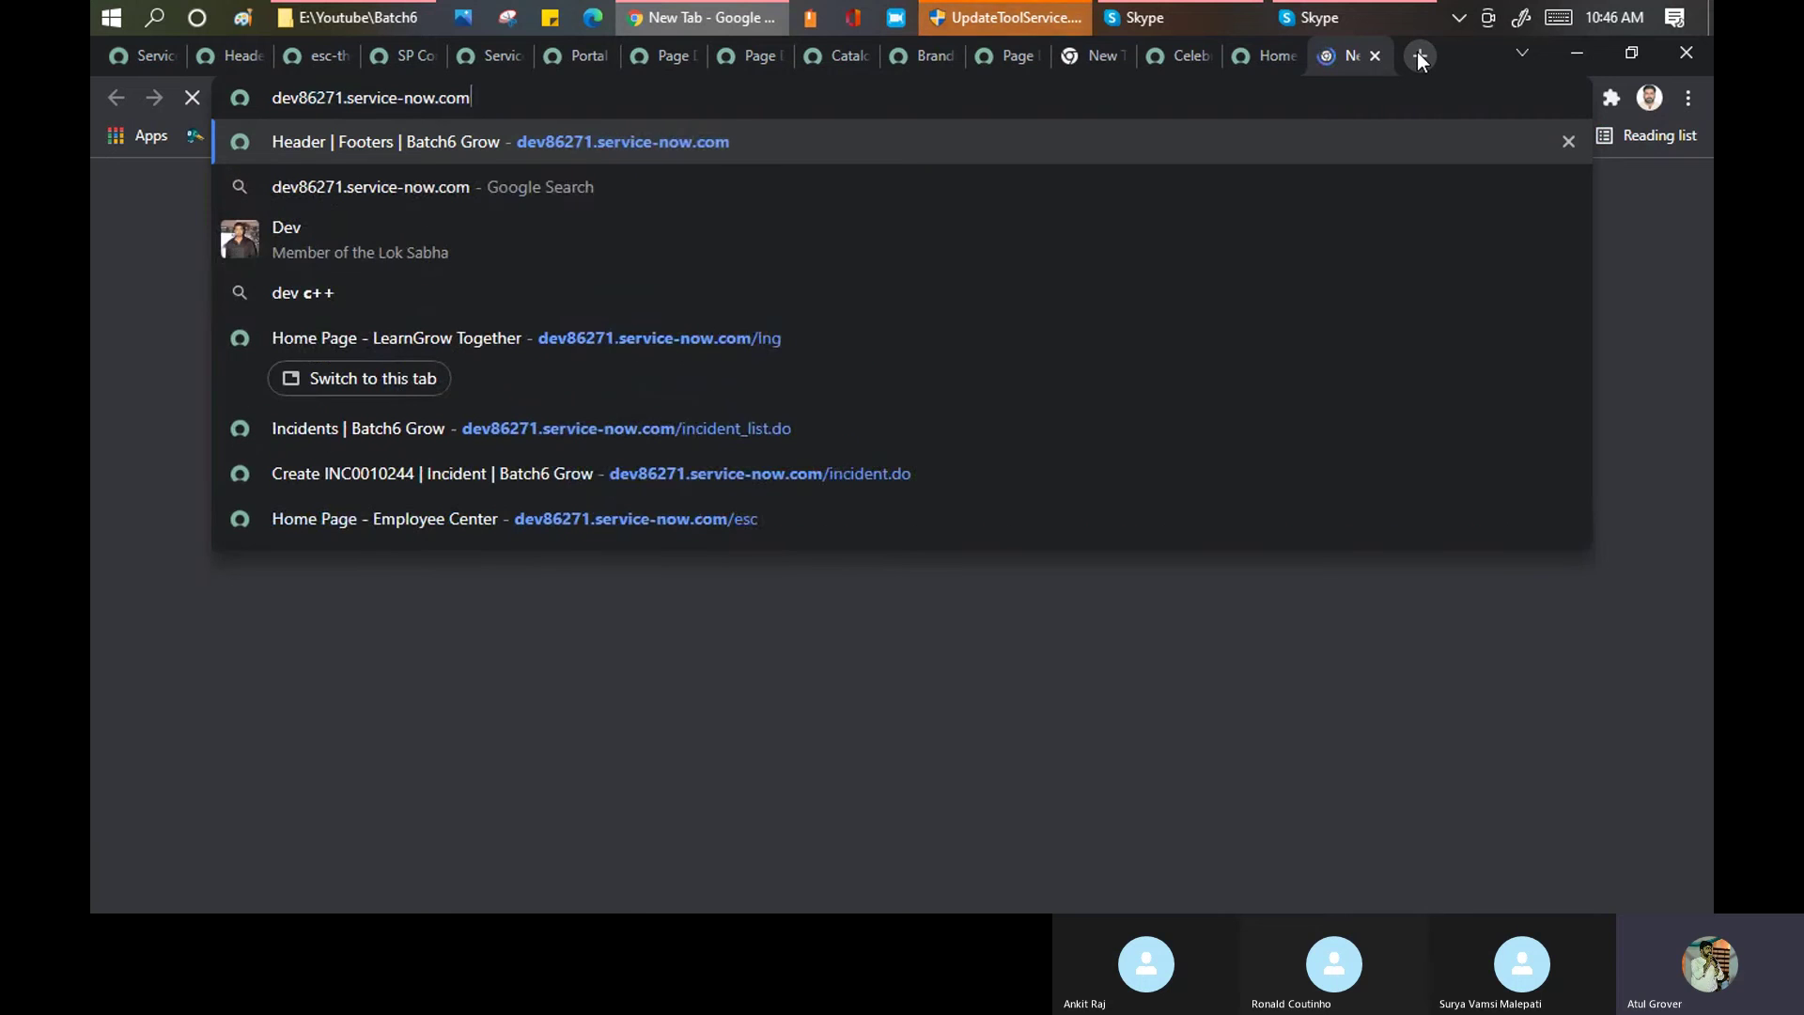
{"action": "key", "text": "Return"}
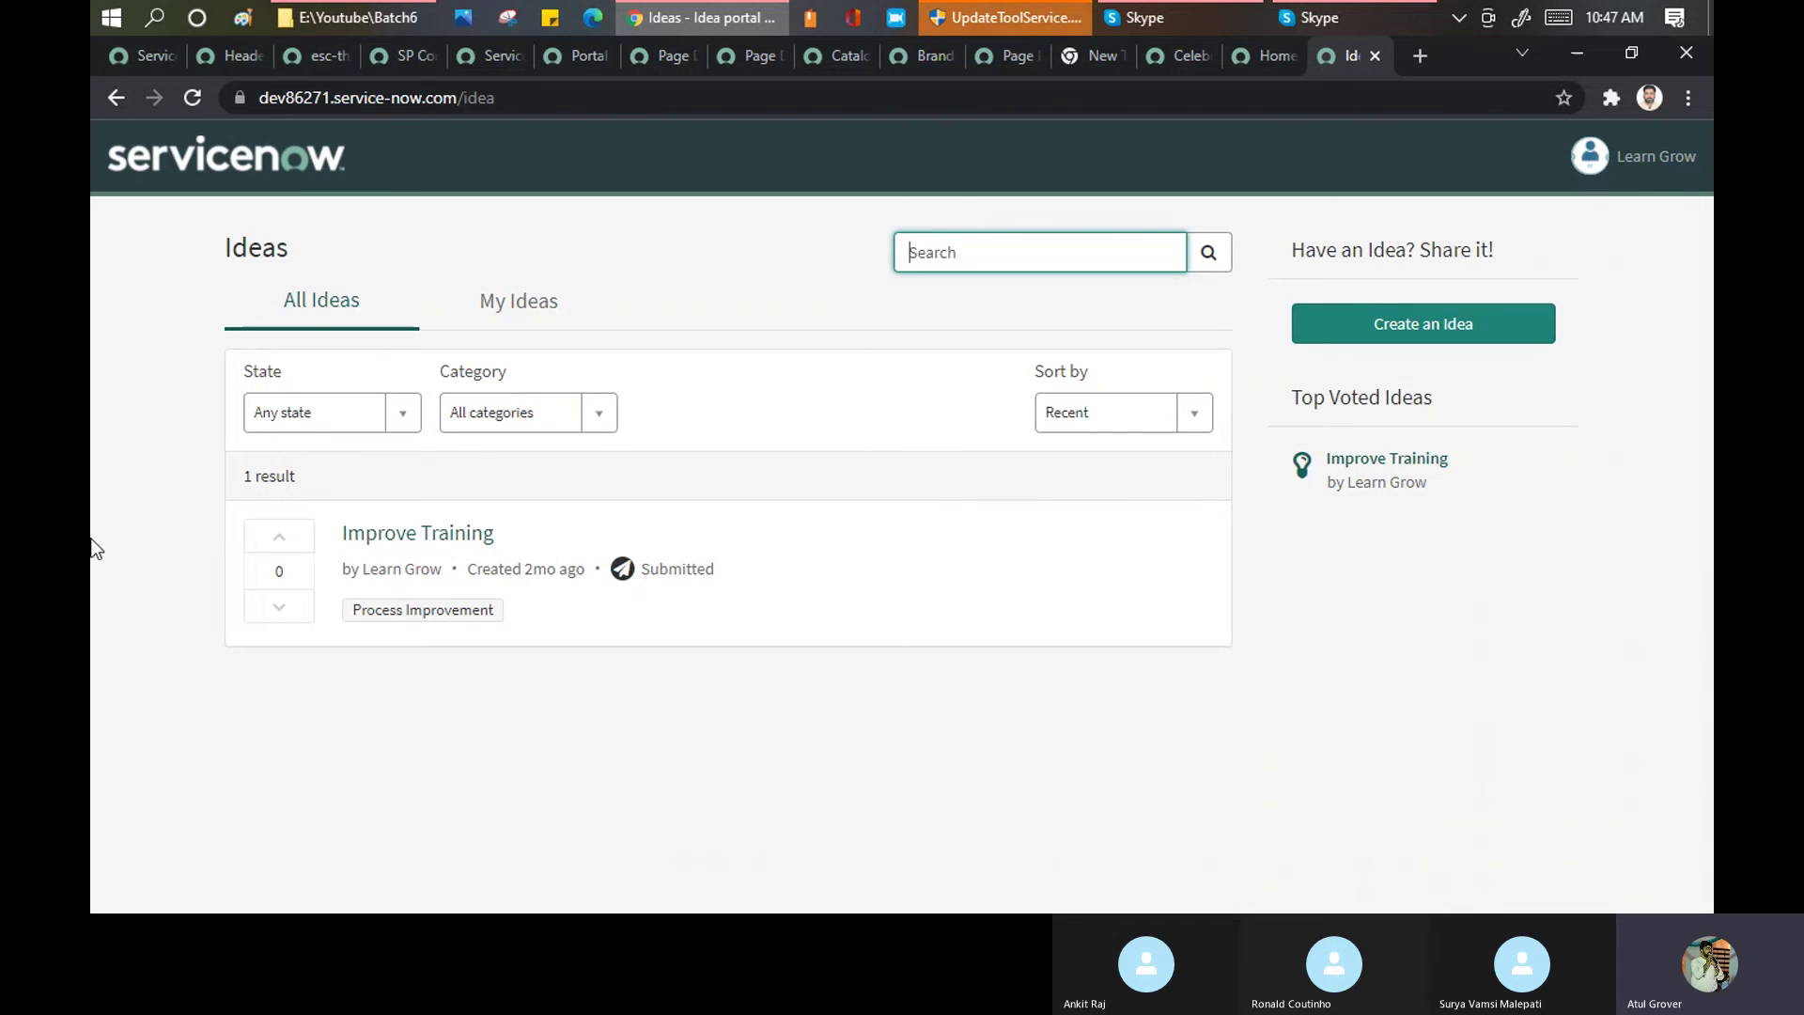
Open a blank Create an Idea form with Title, Category and Description fields
{"action": "left_click_drag", "start_coordinate": [562, 102], "coordinate": [327, 131]}
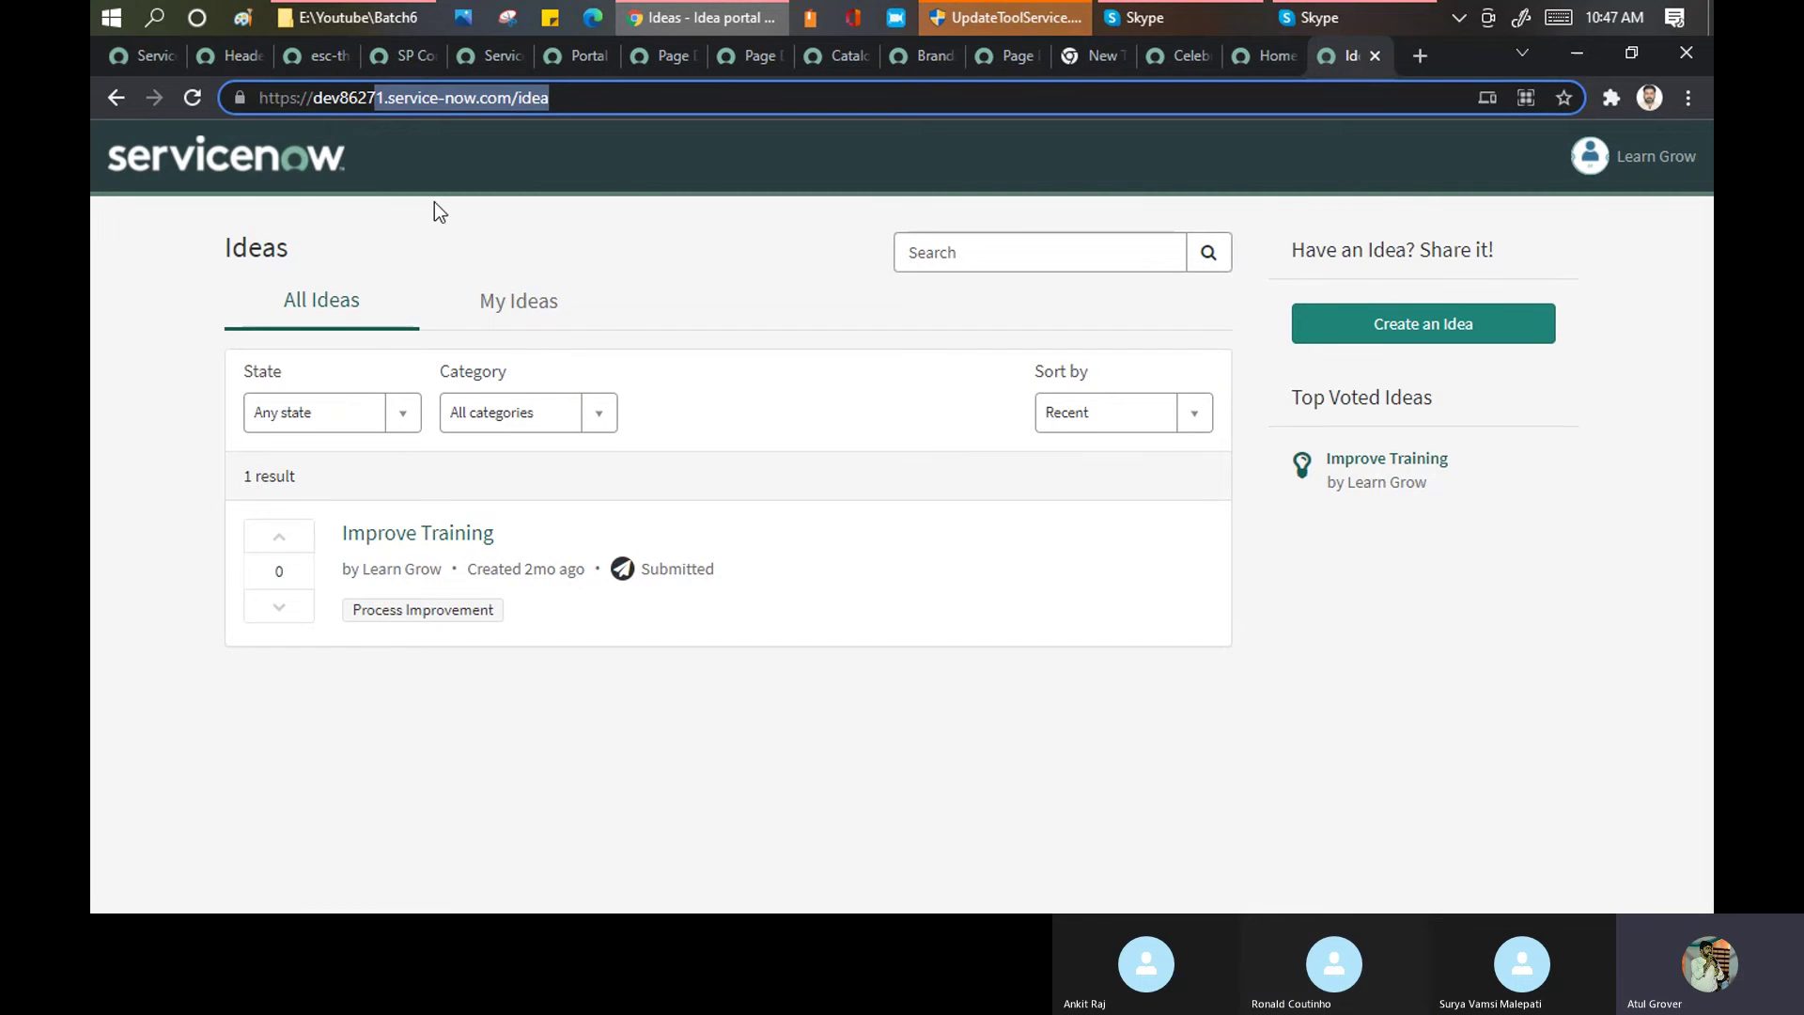
{"action": "left_click", "coordinate": [1433, 338]}
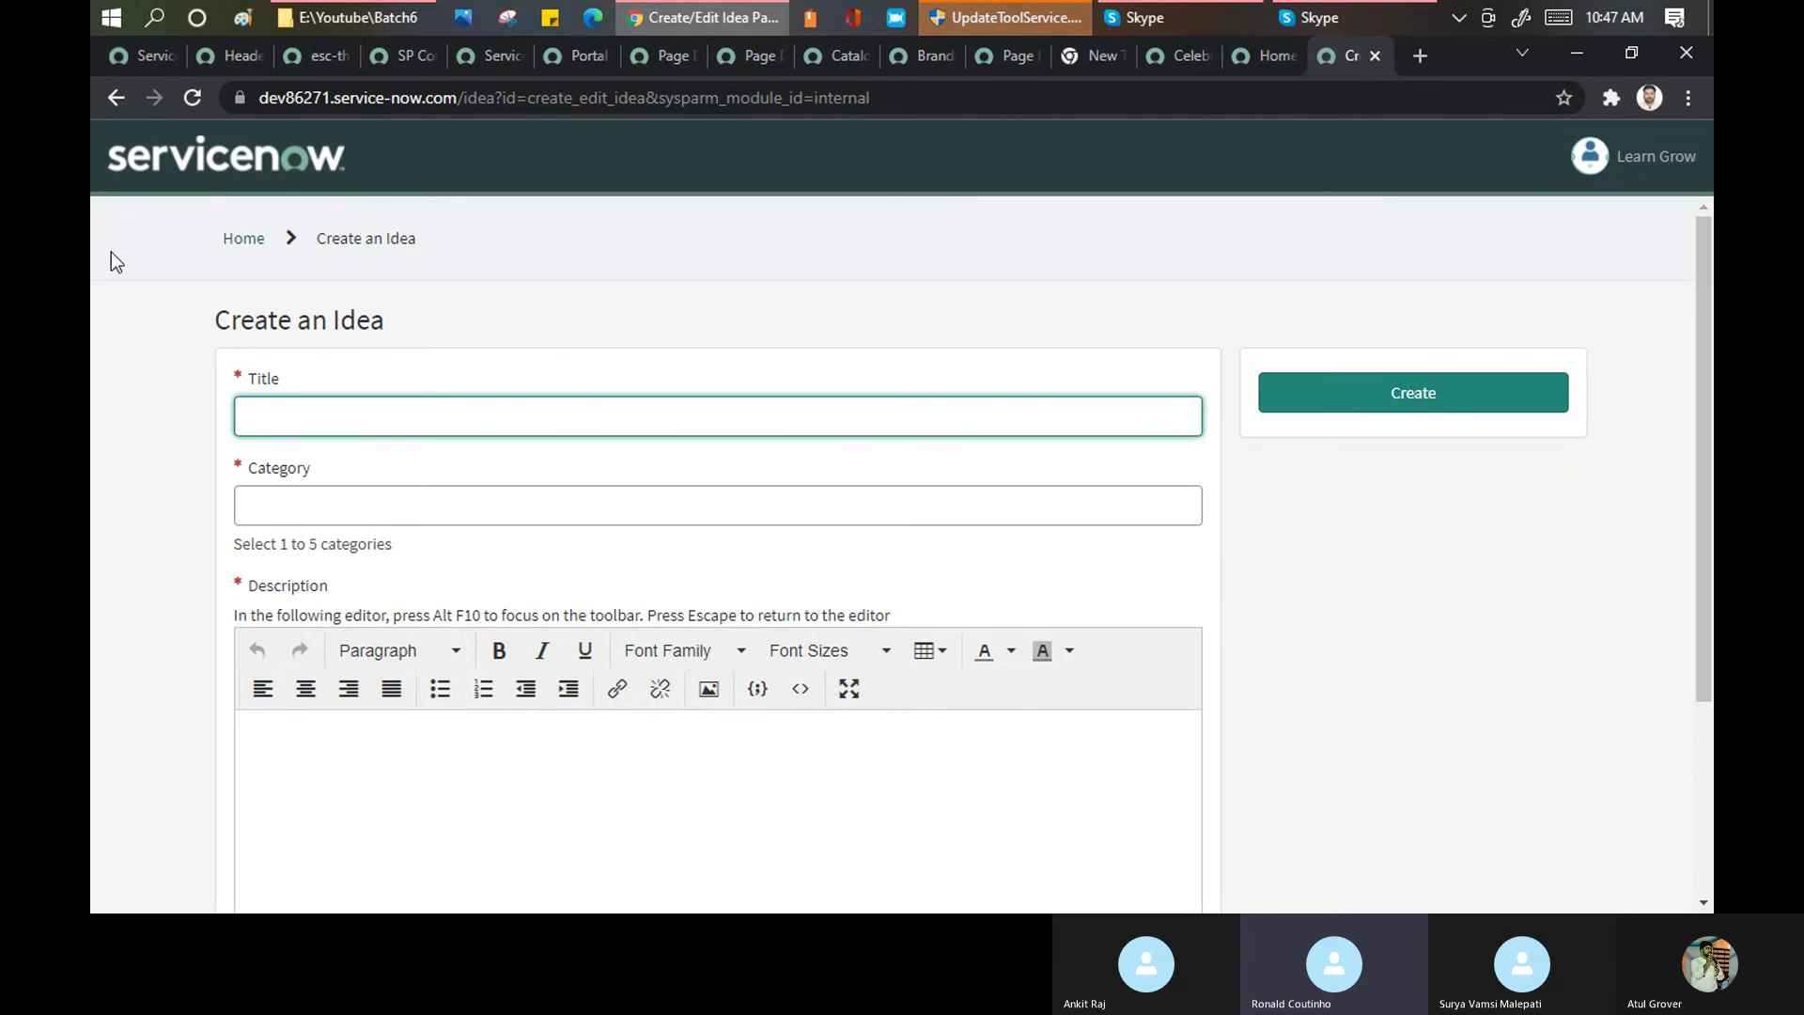
{"action": "left_click", "coordinate": [260, 102]}
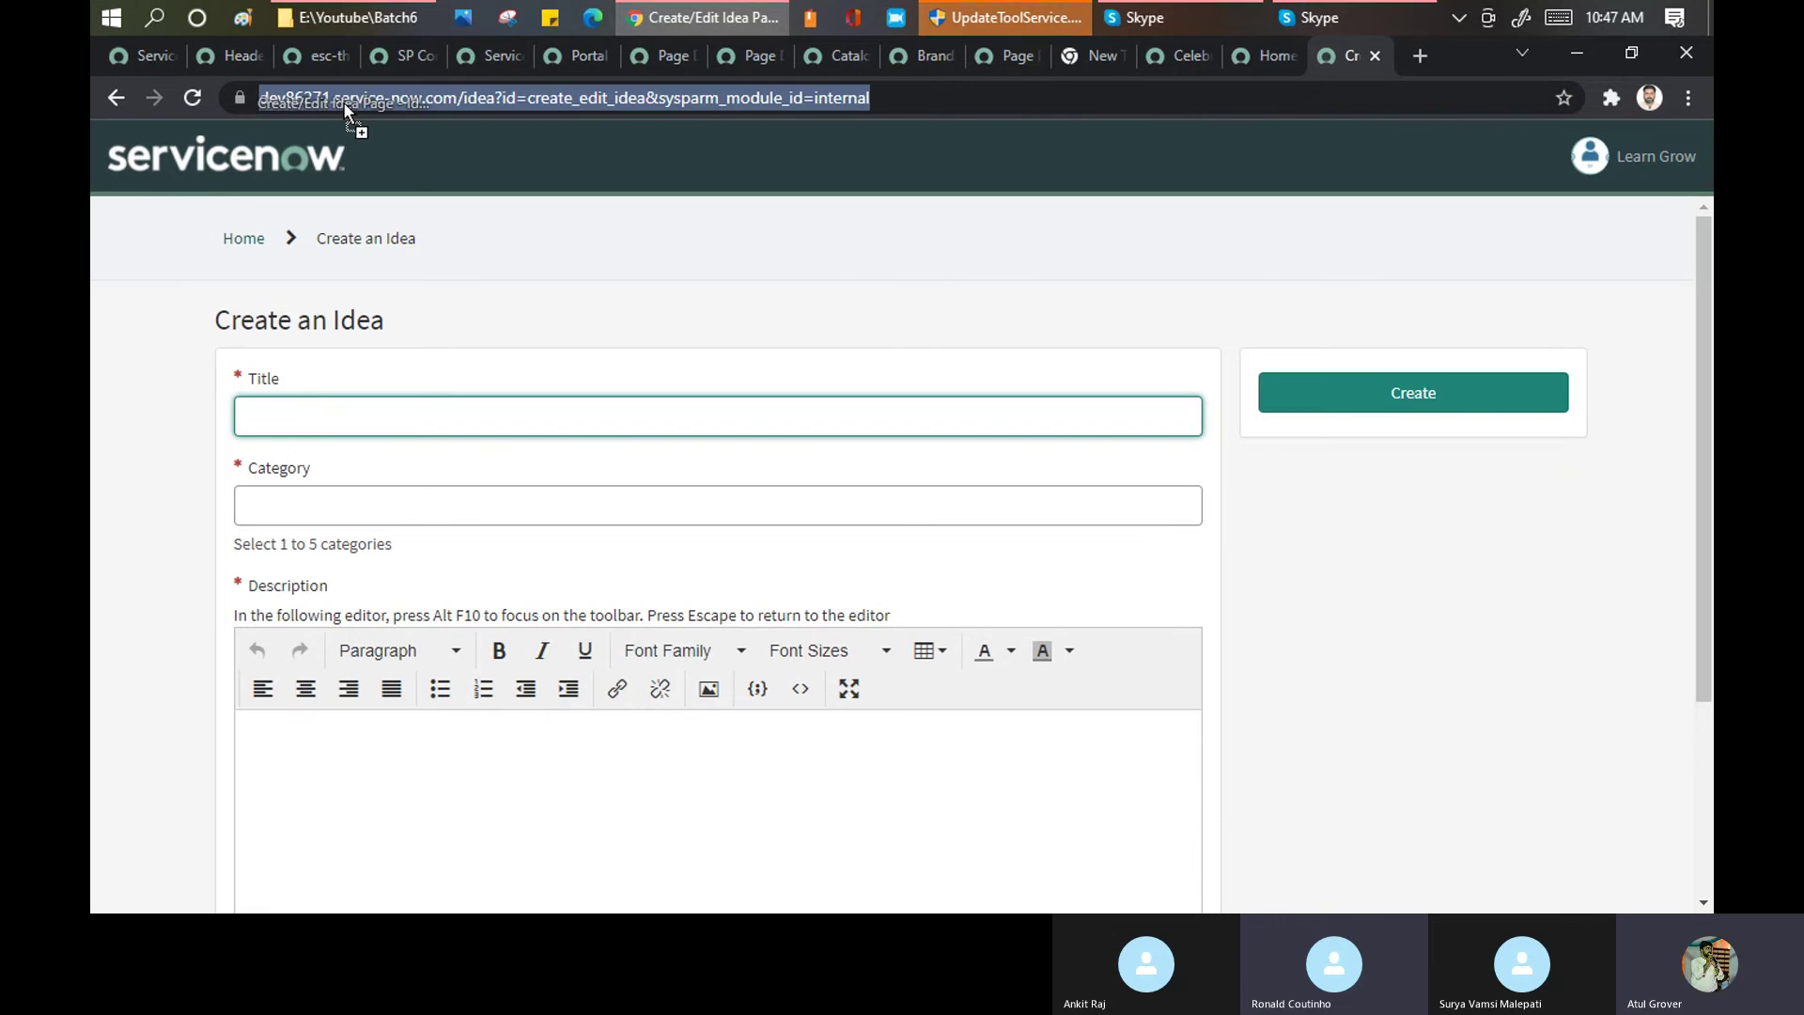
{"action": "left_click", "coordinate": [271, 99]}
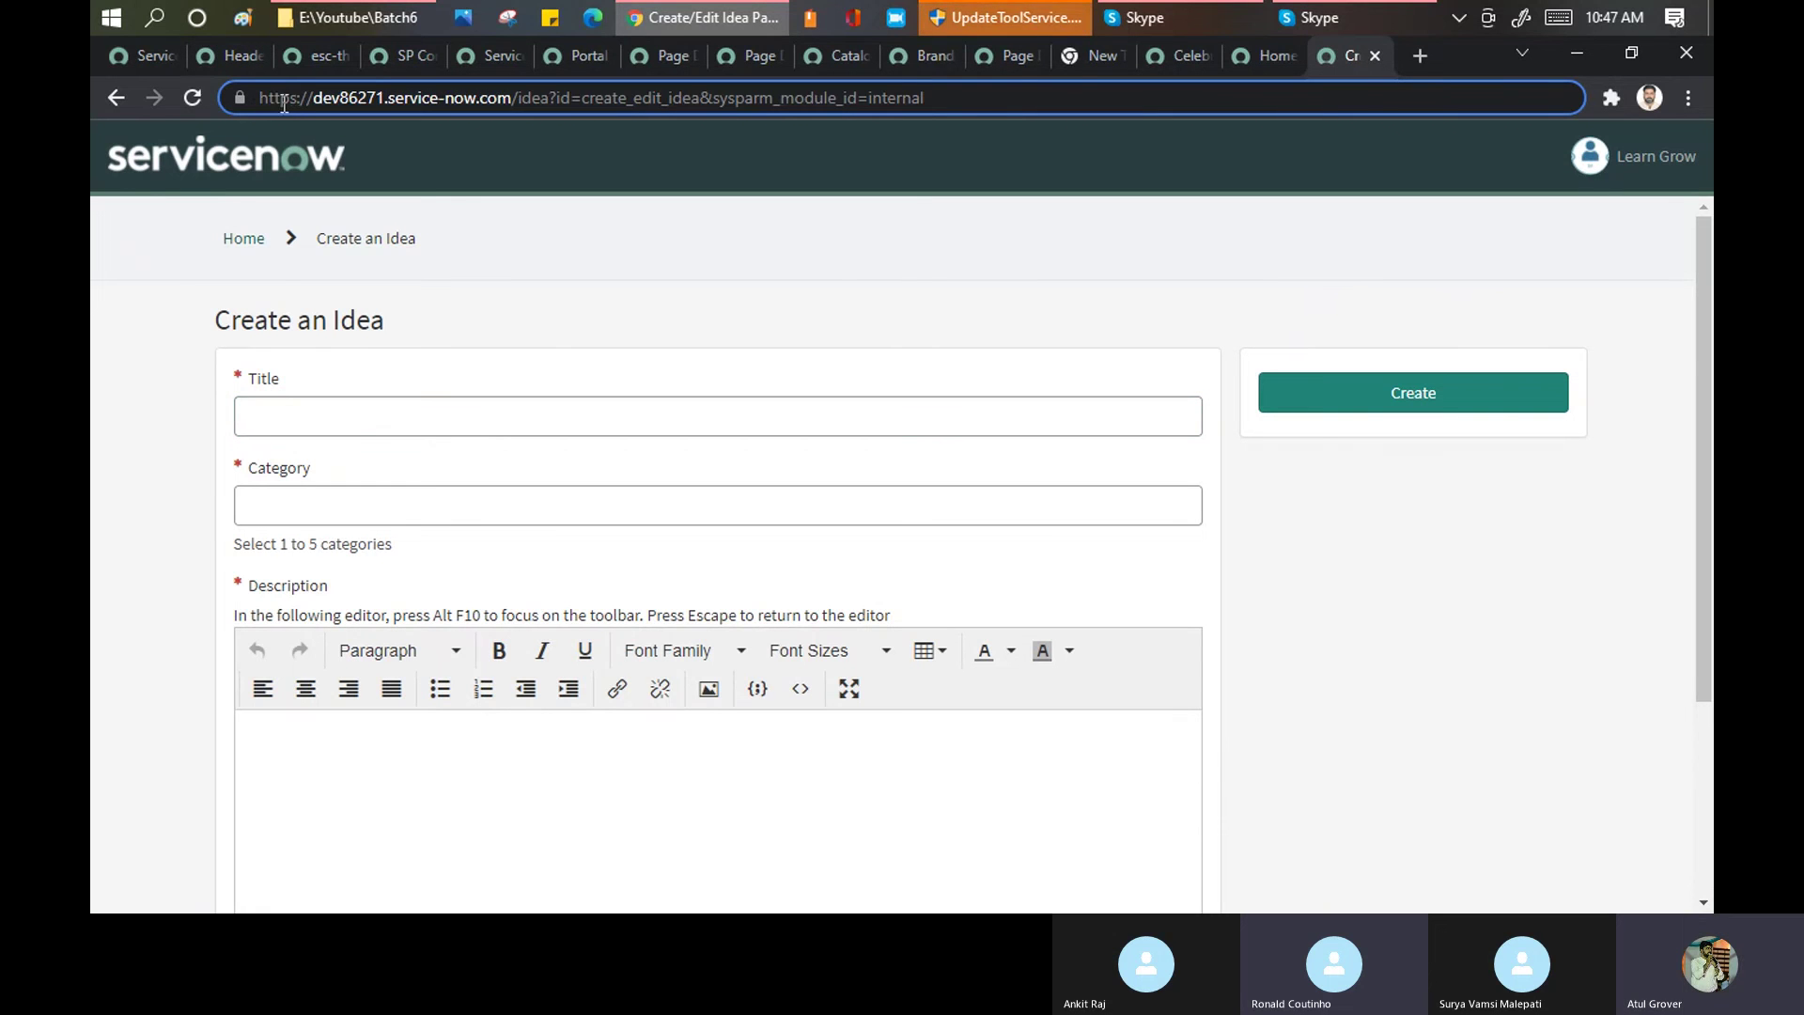
{"action": "left_click_drag", "start_coordinate": [313, 98], "coordinate": [510, 81]}
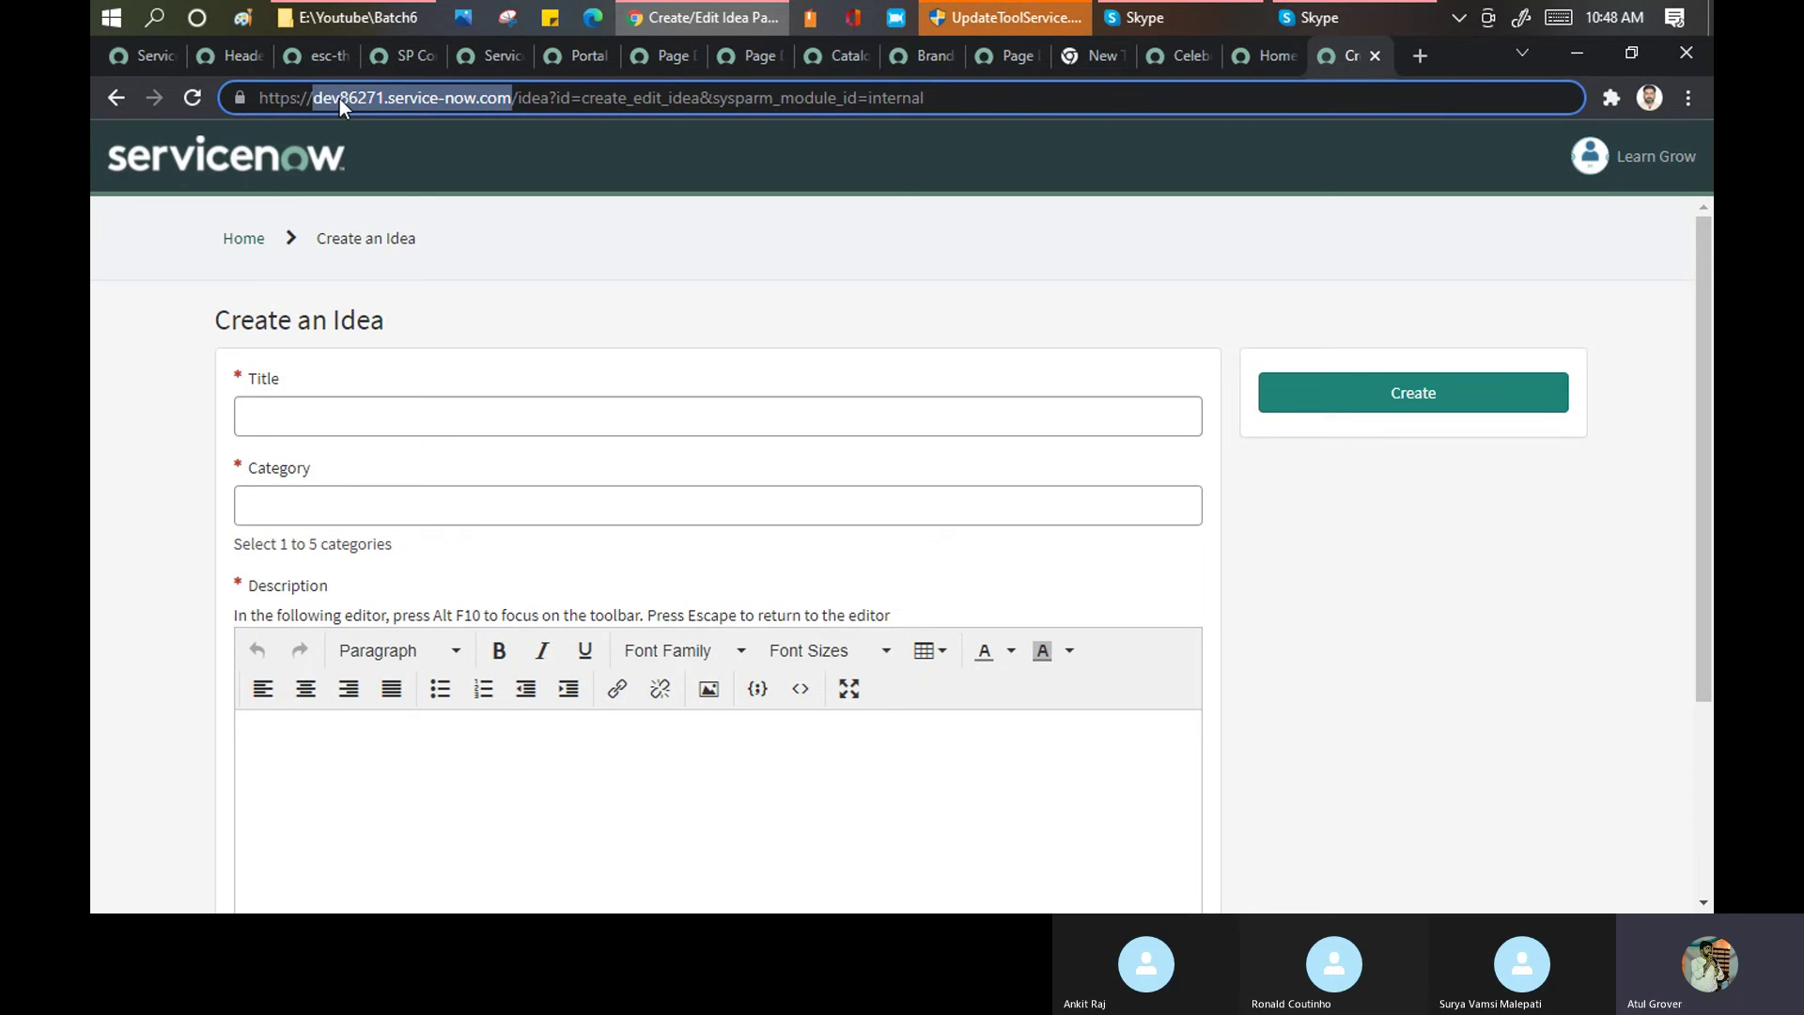
Highlight the ServiceNow instance name and domain in the Ideas portal's address bar
{"action": "left_click_drag", "start_coordinate": [313, 100], "coordinate": [374, 77]}
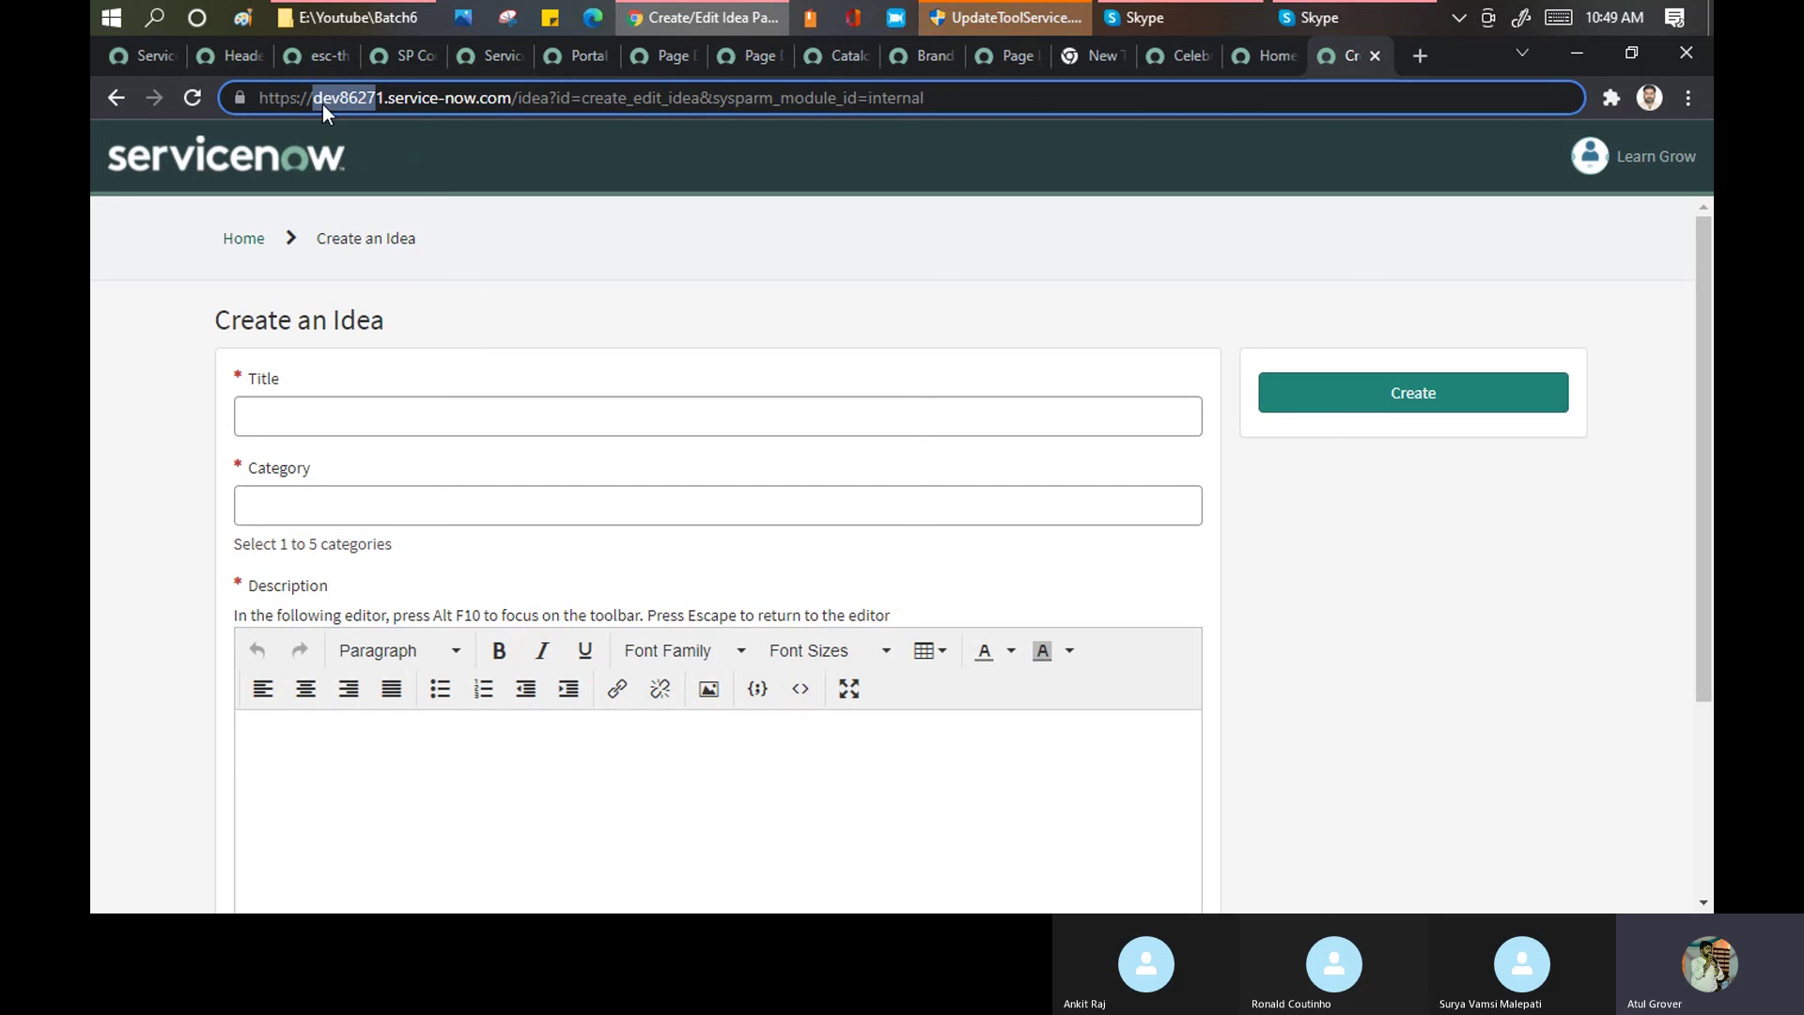
{"action": "left_click_drag", "start_coordinate": [314, 98], "coordinate": [387, 91]}
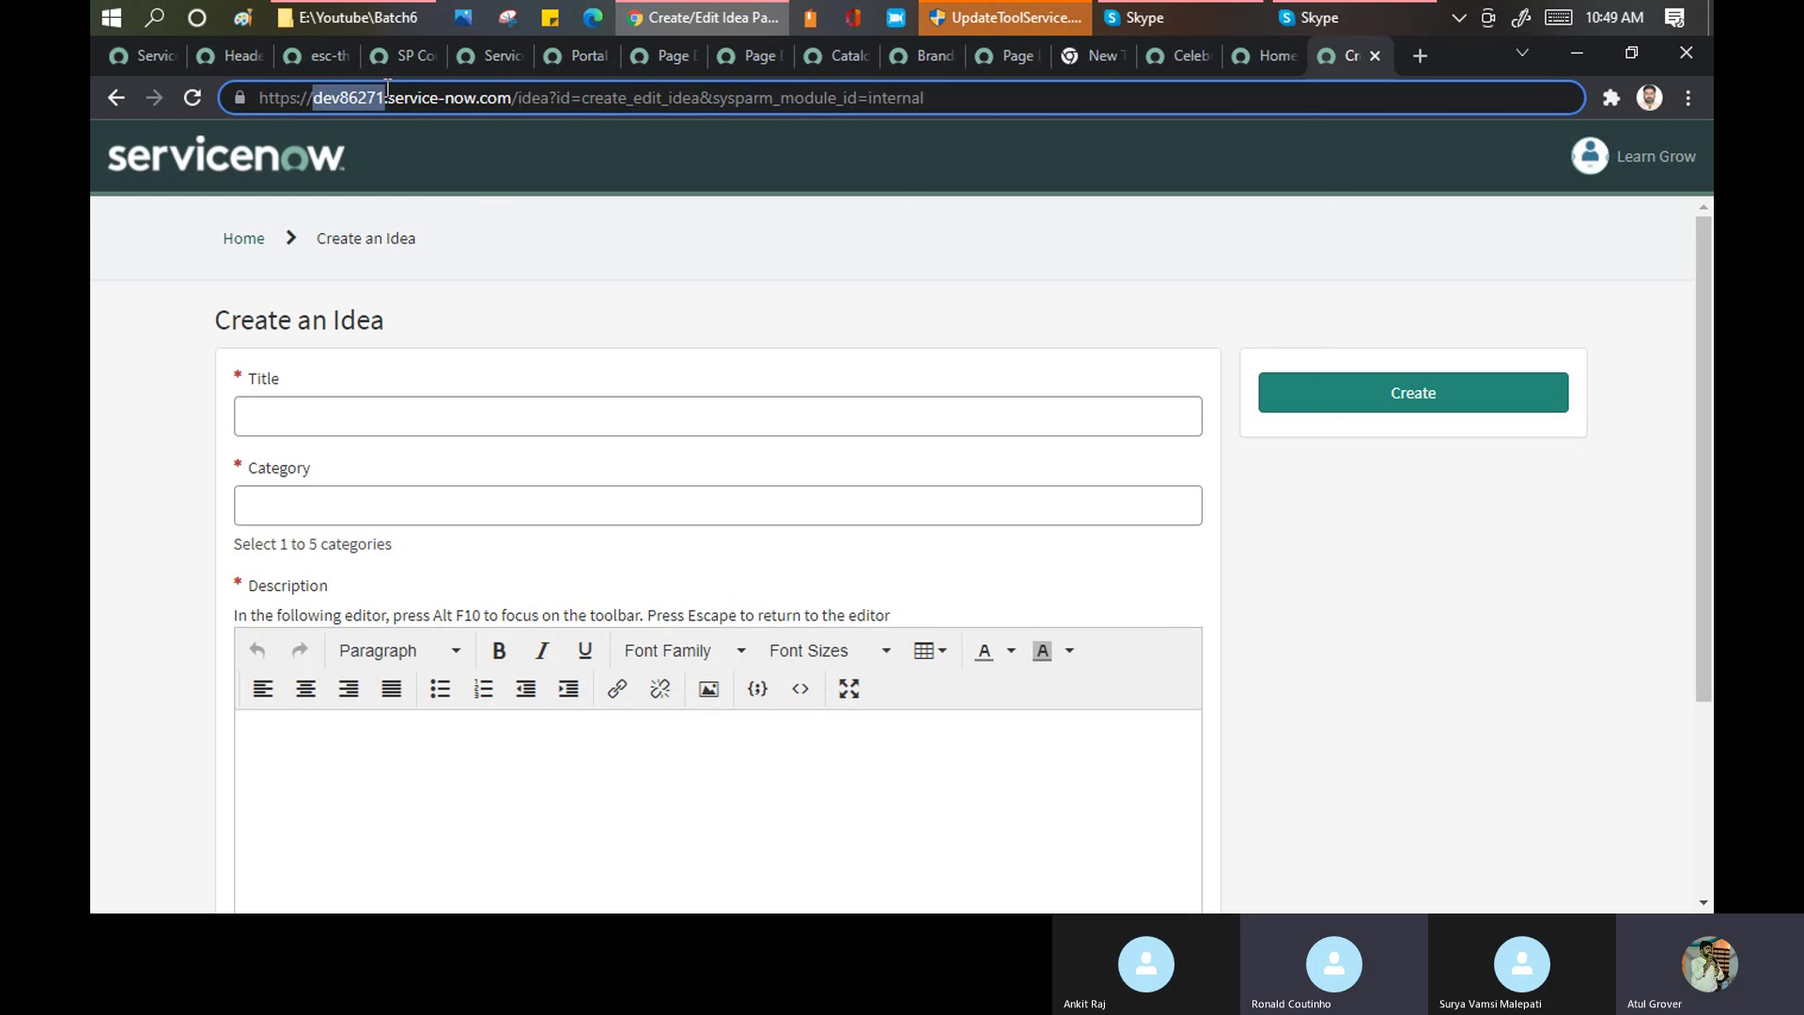
{"action": "left_click", "coordinate": [410, 99]}
{"action": "left_click_drag", "start_coordinate": [315, 97], "coordinate": [511, 82]}
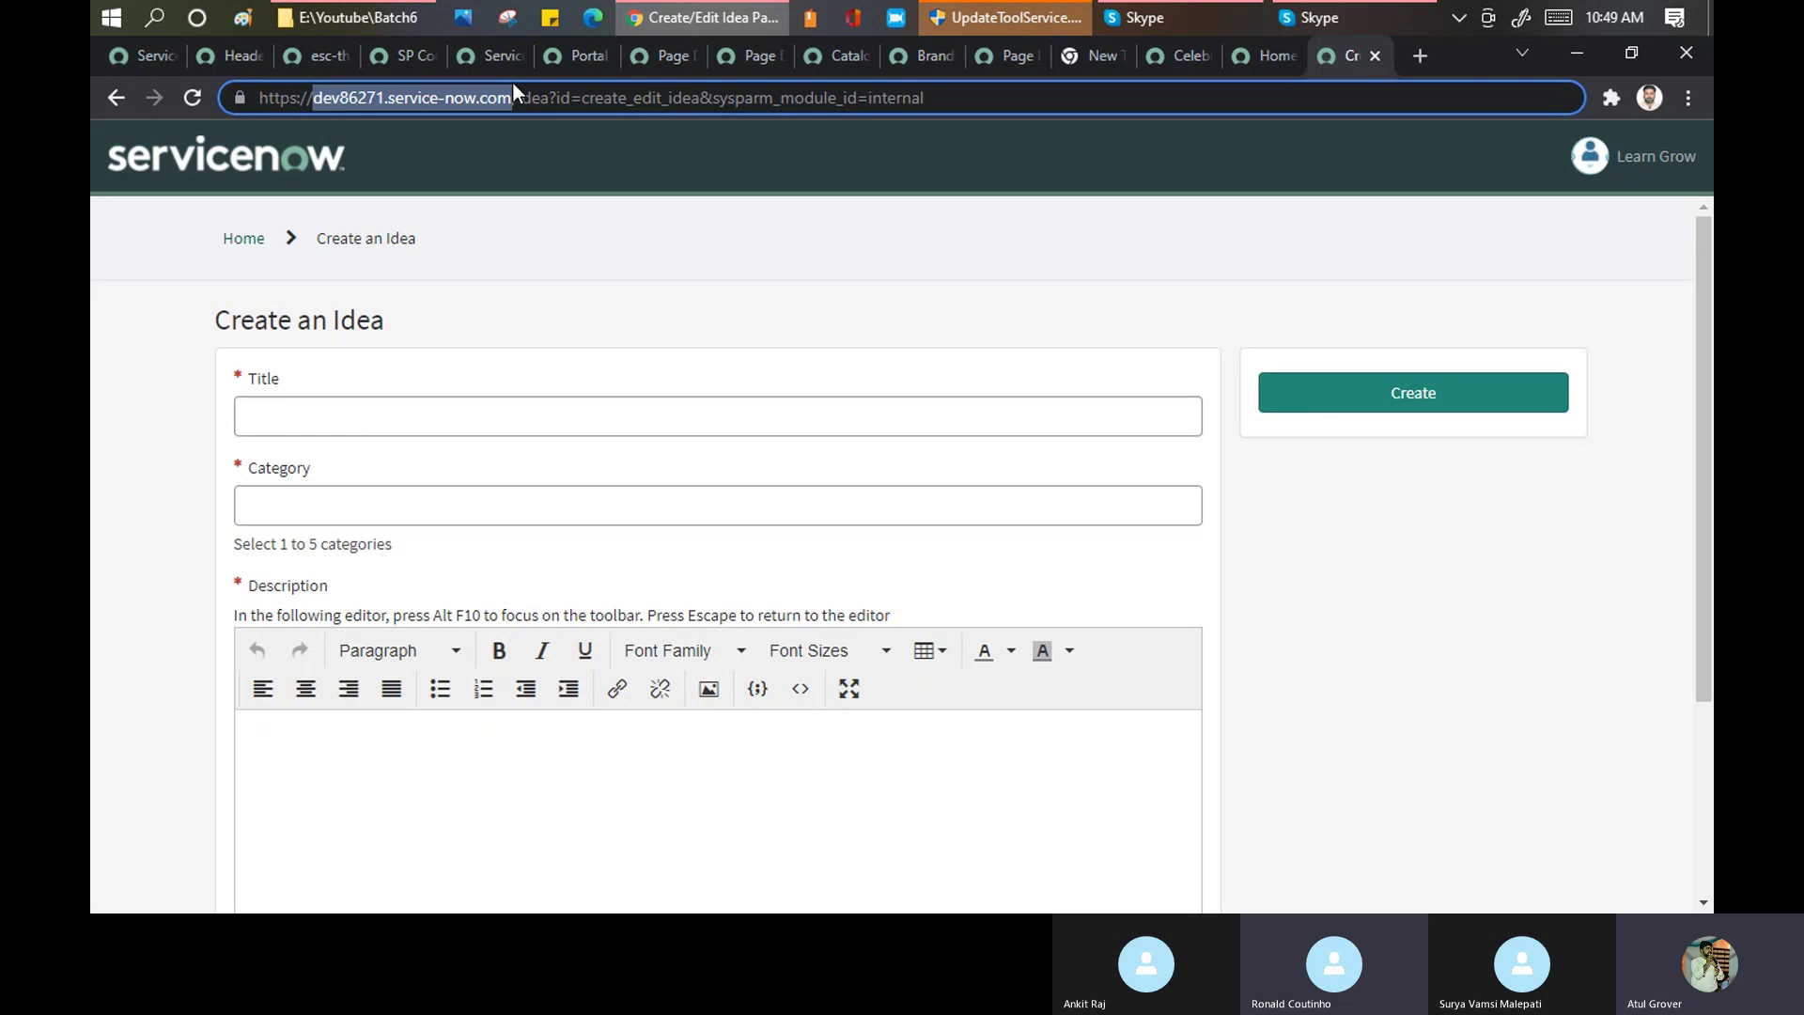
Switch via the Batch6 folder and Create an Idea page to the Skype call
{"action": "left_click", "coordinate": [367, 20]}
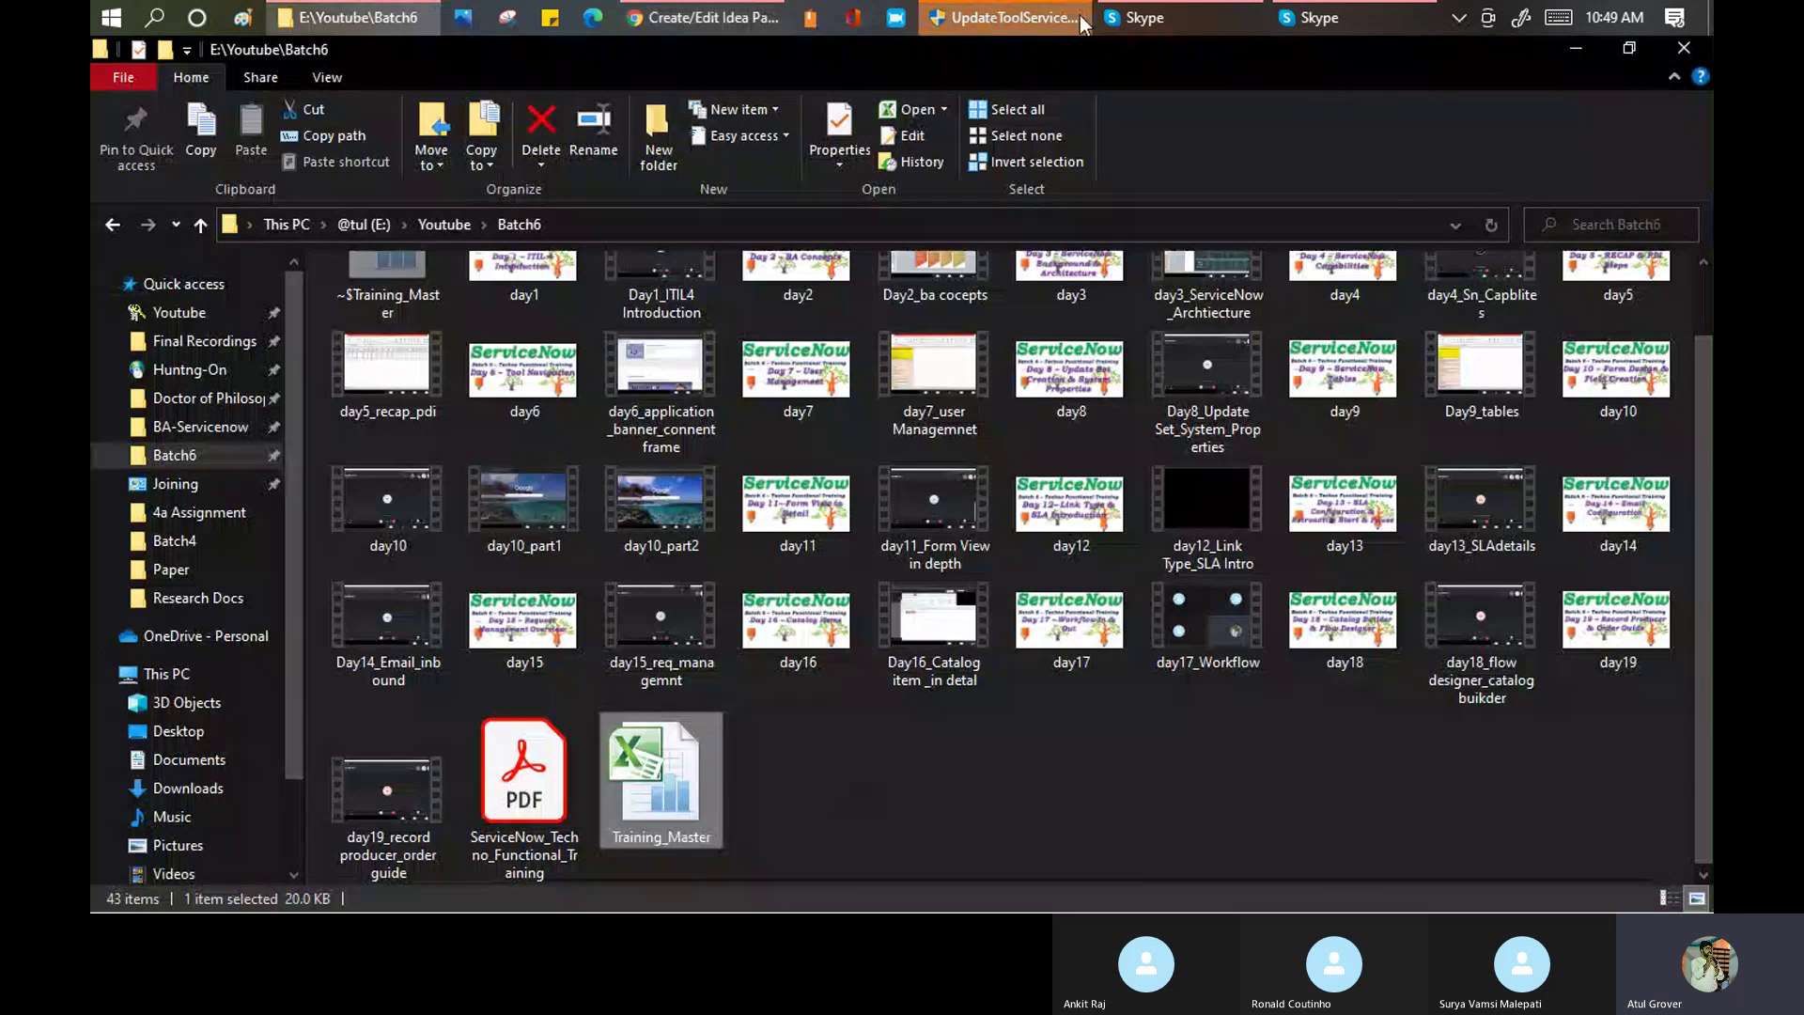
{"action": "left_click", "coordinate": [716, 13]}
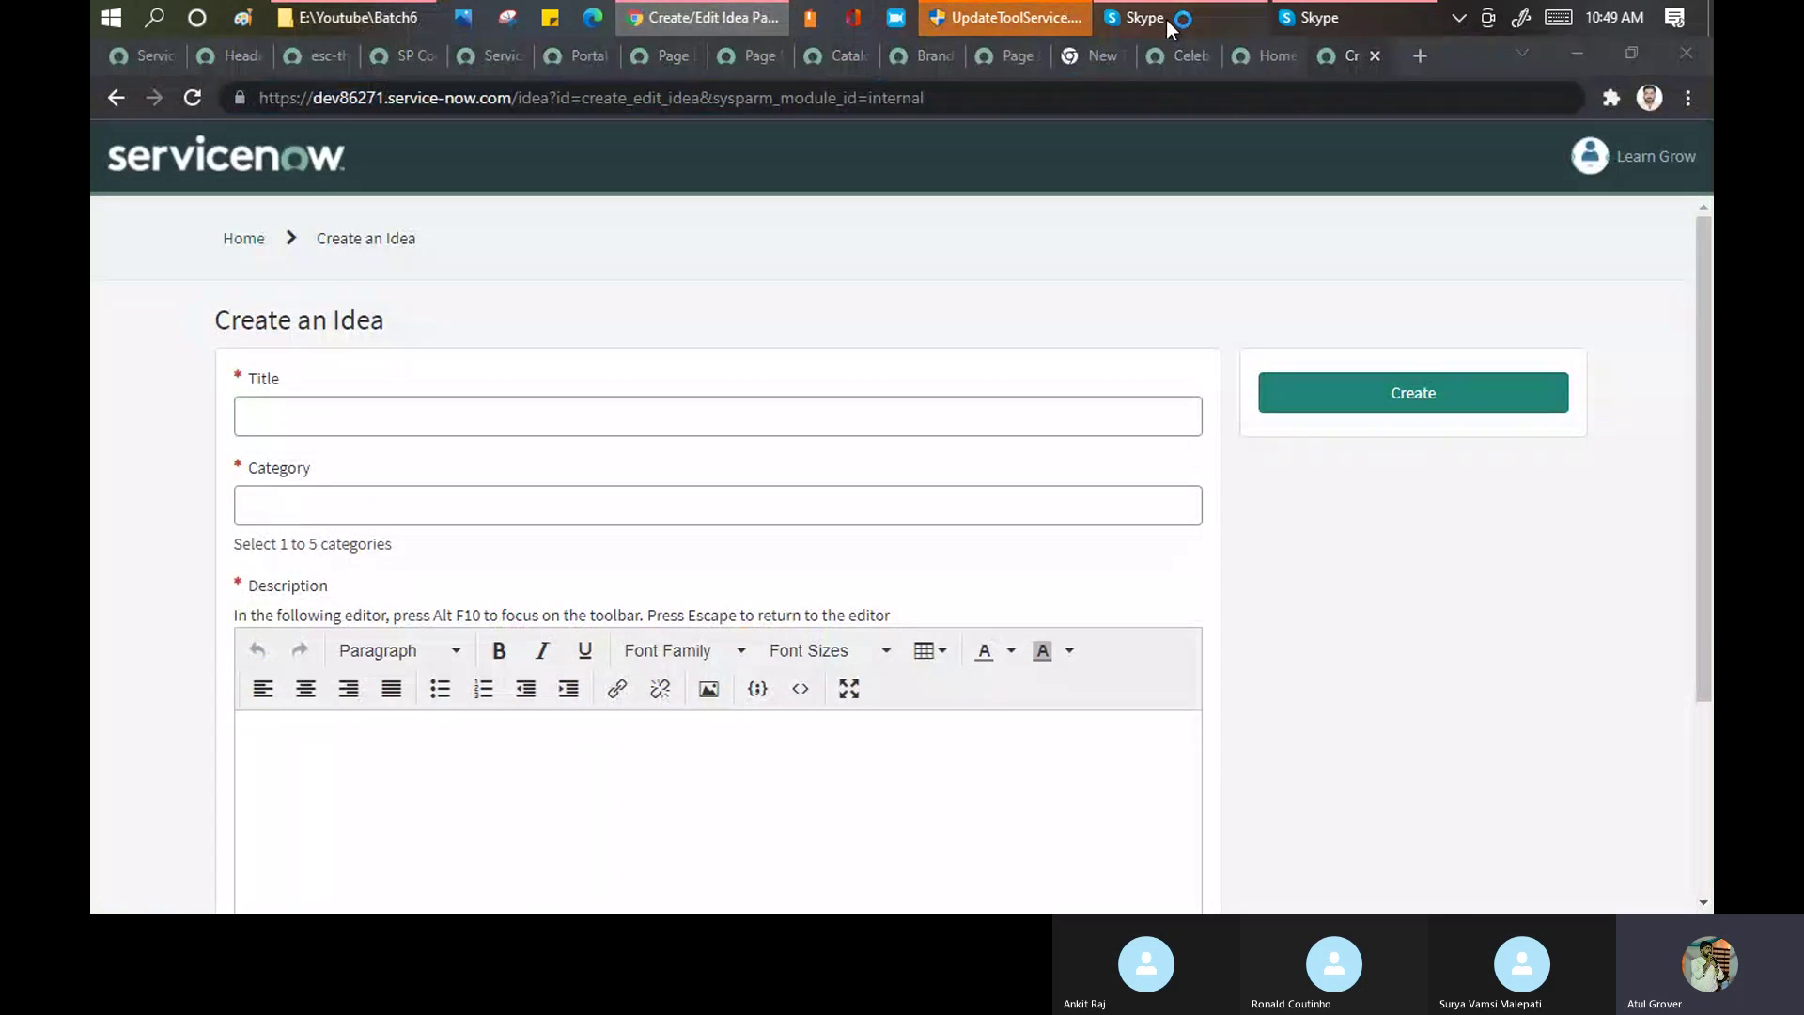
{"action": "left_click", "coordinate": [1165, 20]}
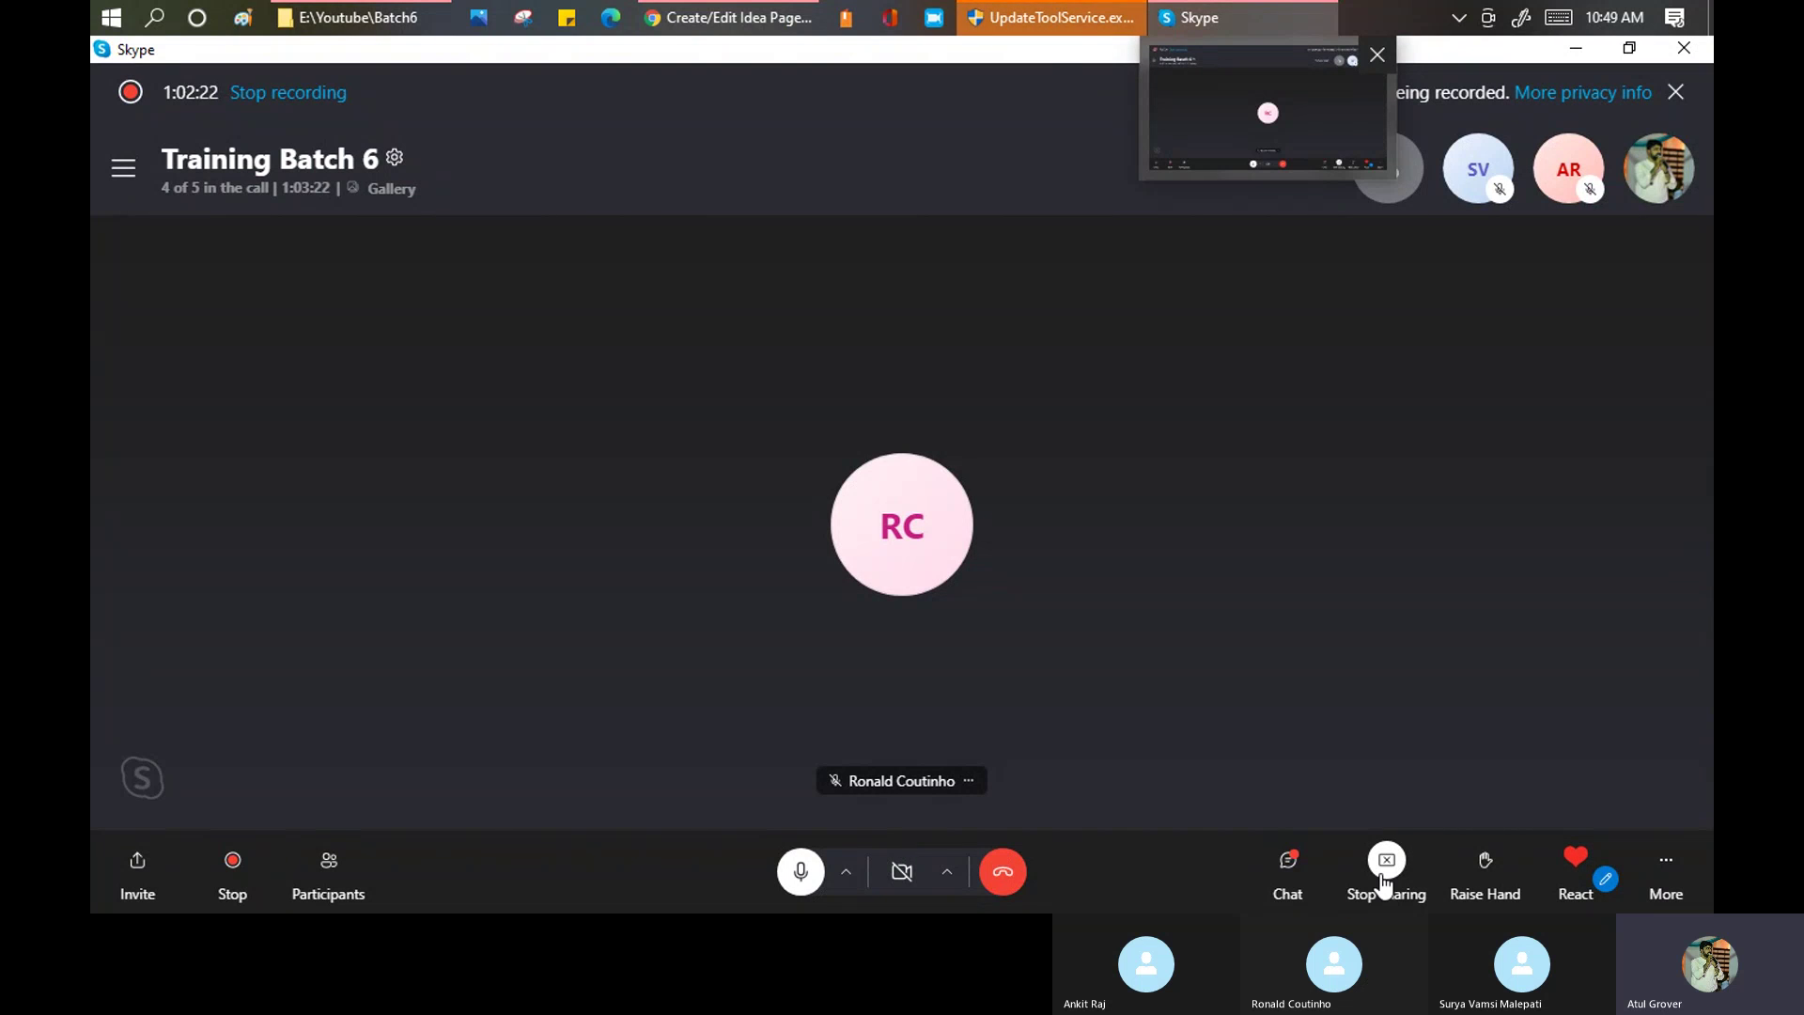